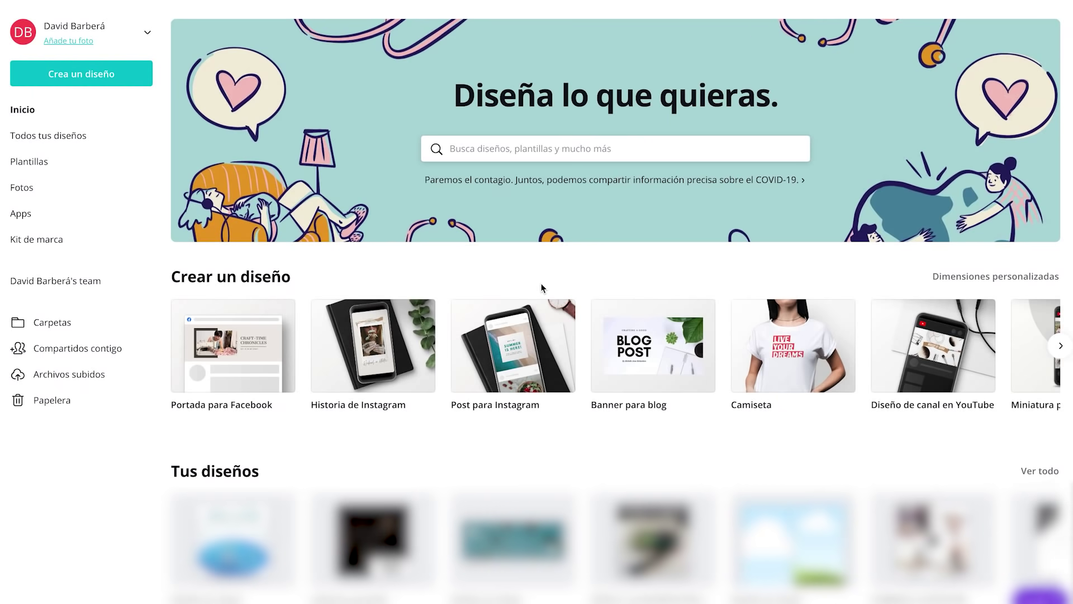
Start a new Canva Facebook cover and add the first bold title-and-subtitle font combination.
{"action": "left_click", "coordinate": [126, 72]}
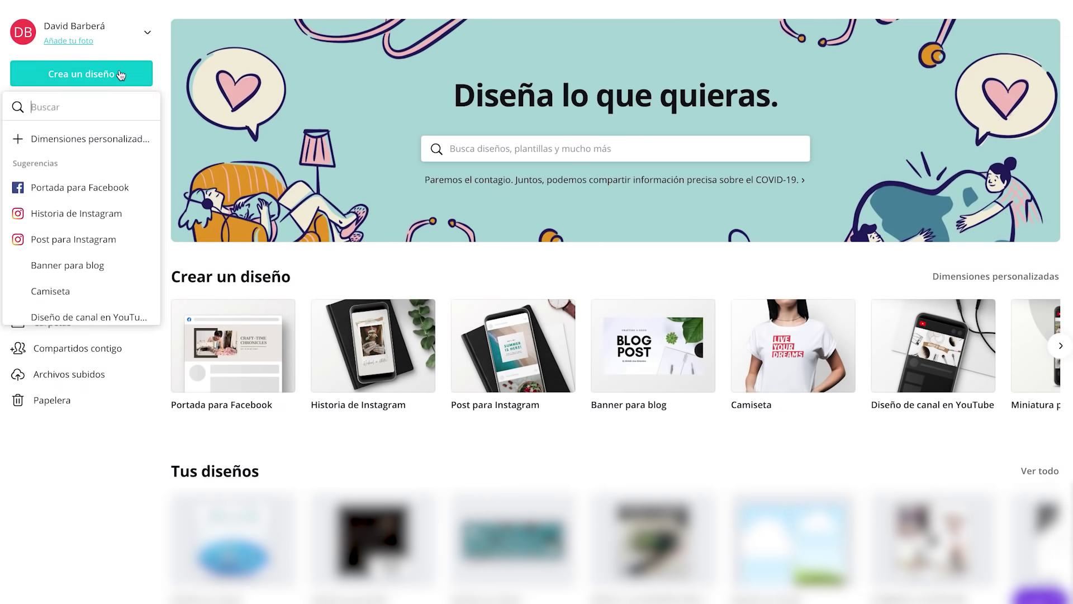
{"action": "left_click", "coordinate": [106, 191]}
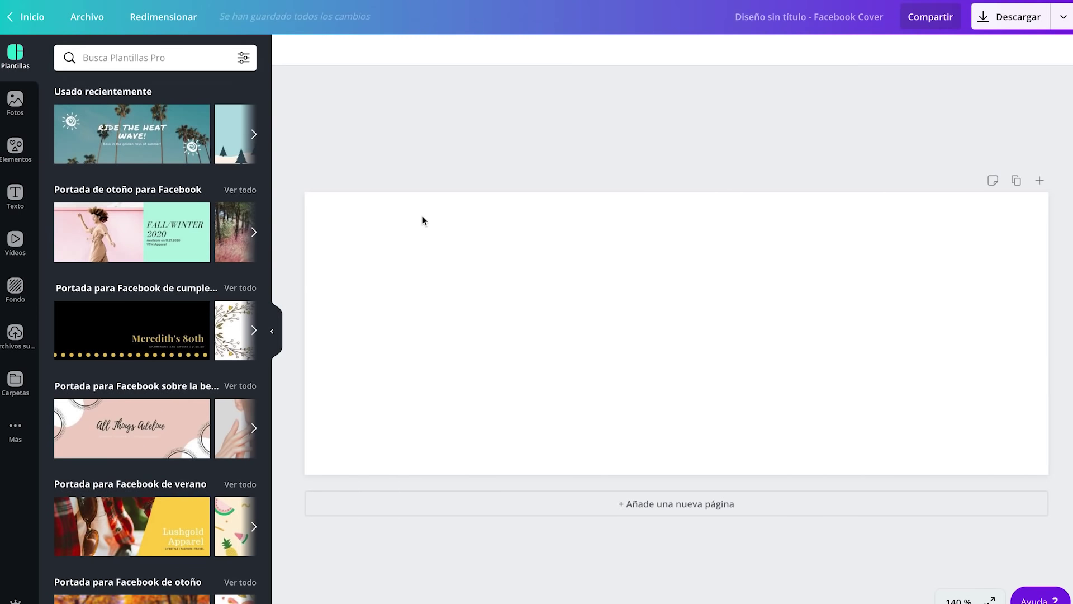
{"action": "left_click", "coordinate": [15, 193]}
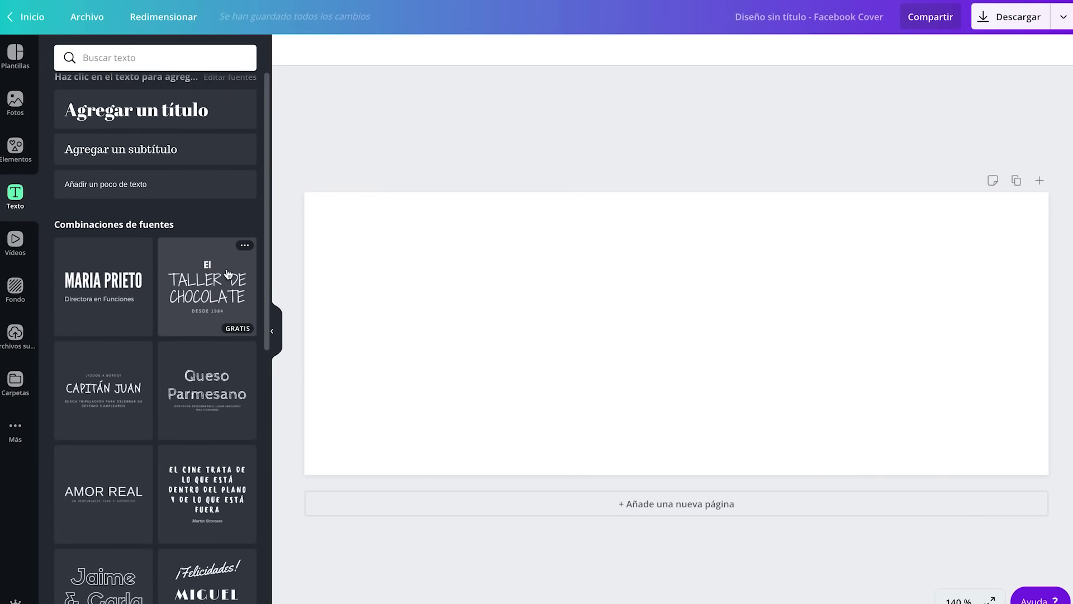
{"action": "scroll", "coordinate": [221, 291], "scroll_direction": "down", "scroll_amount": 10}
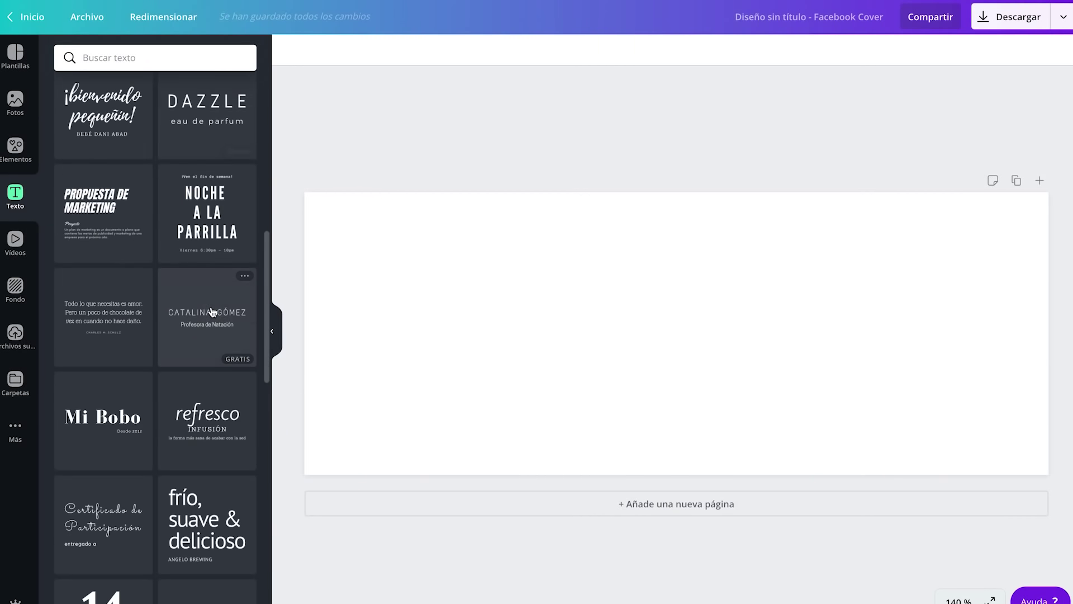
{"action": "scroll", "coordinate": [213, 311], "scroll_direction": "up", "scroll_amount": 10}
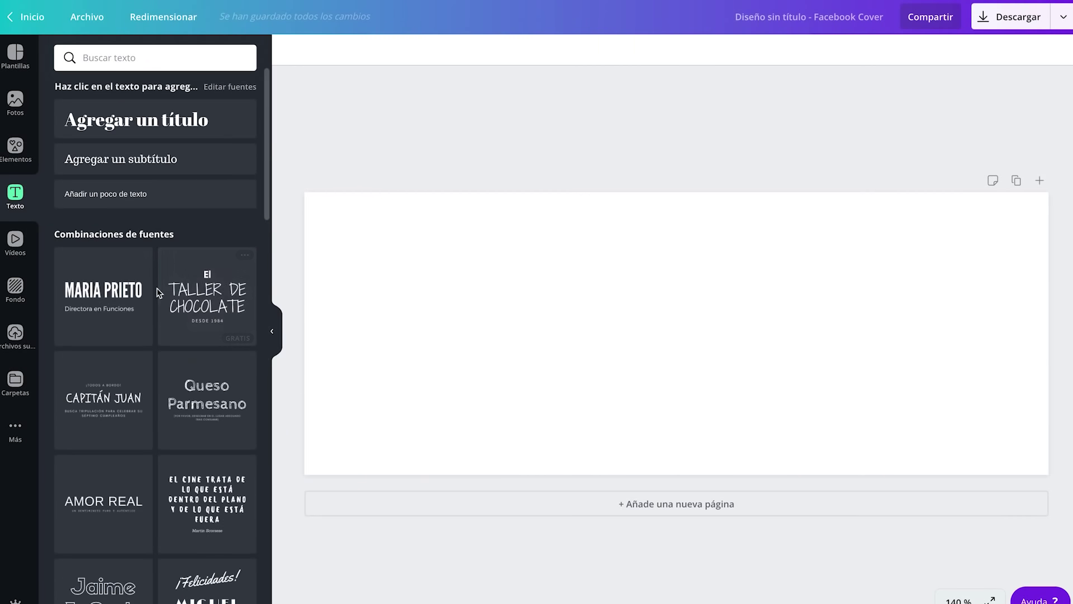
{"action": "left_click", "coordinate": [101, 297]}
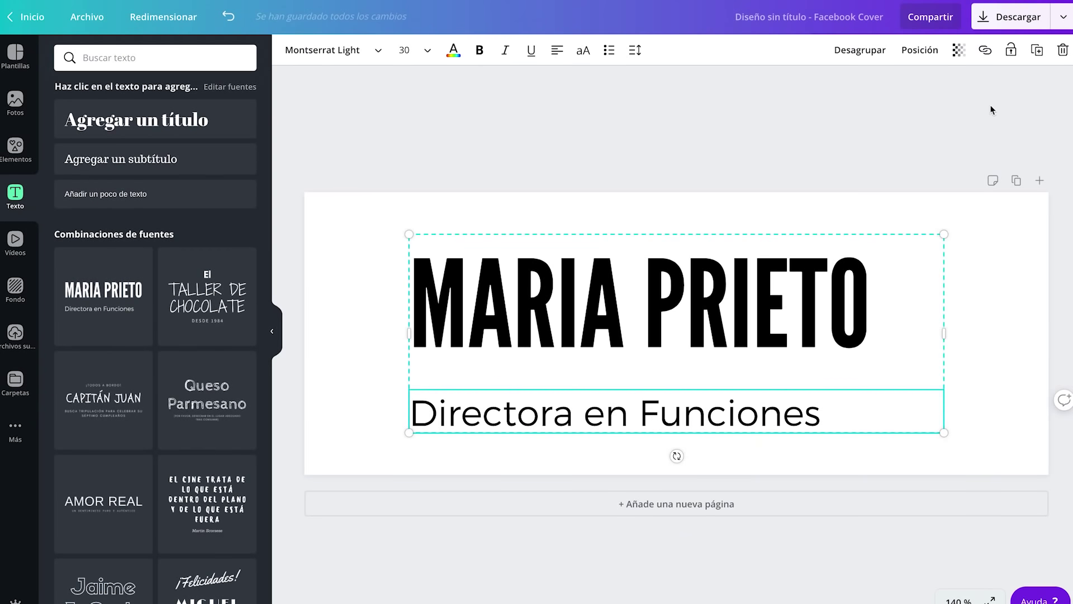
Delete the subtitle and replace the title text with 'ORION TREND'.
{"action": "left_click", "coordinate": [1062, 54]}
{"action": "left_click", "coordinate": [1027, 87]}
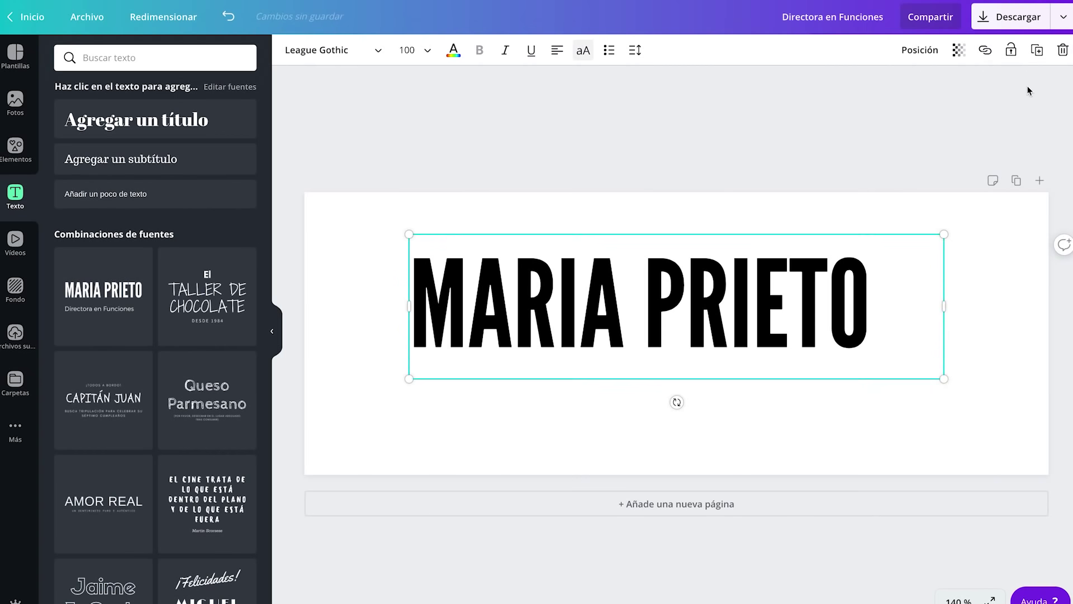
{"action": "double_click", "coordinate": [695, 276]}
{"action": "type", "text": "ORION TREND"}
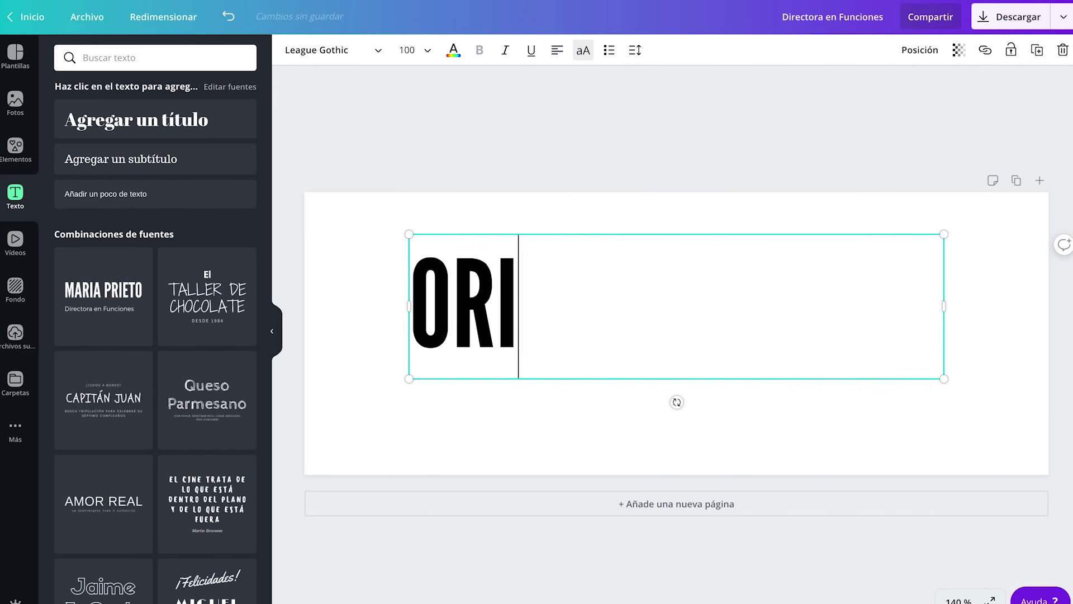
Set the title to size 144, widen its box to one line, and move it lower.
{"action": "left_click_drag", "start_coordinate": [946, 247], "coordinate": [414, 291]}
{"action": "left_click", "coordinate": [408, 50]}
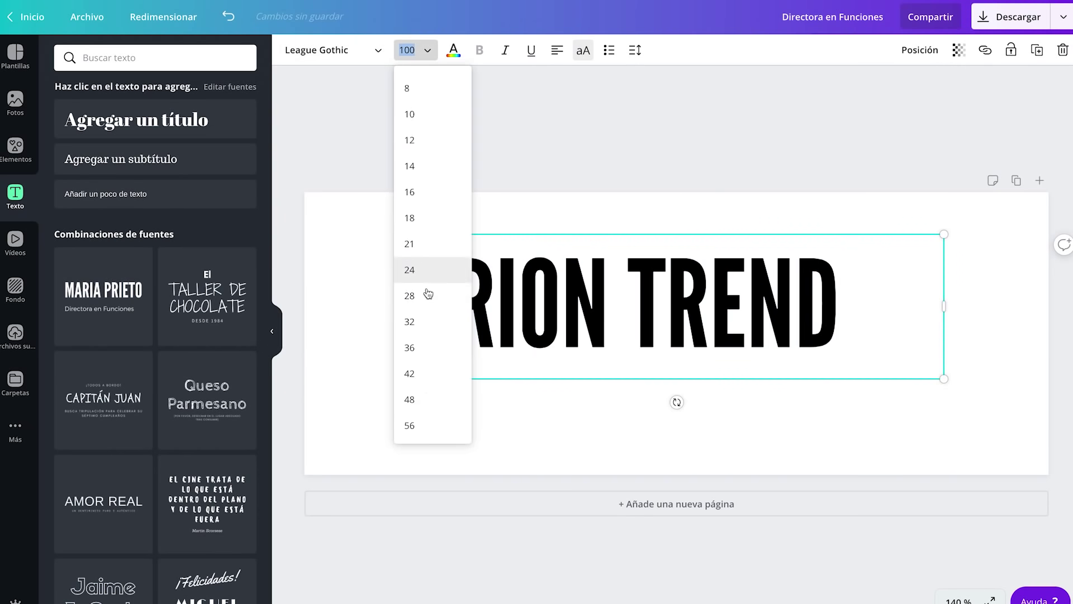
{"action": "scroll", "coordinate": [421, 263], "scroll_direction": "down", "scroll_amount": 5}
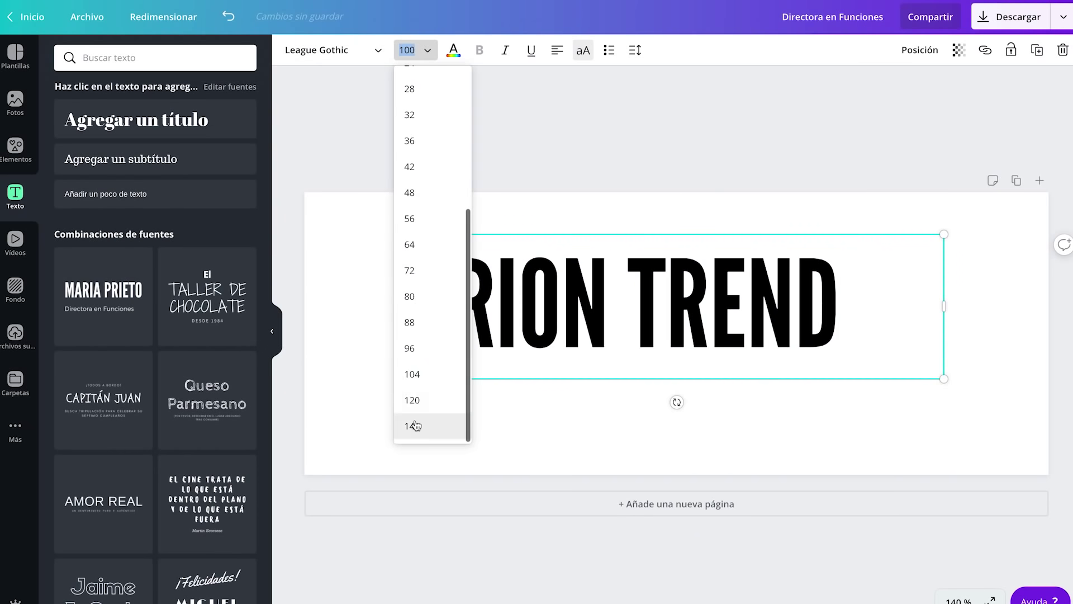
{"action": "left_click", "coordinate": [412, 425]}
{"action": "left_click_drag", "start_coordinate": [949, 169], "coordinate": [1061, 204]}
{"action": "left_click_drag", "start_coordinate": [400, 270], "coordinate": [304, 275]}
{"action": "left_click", "coordinate": [673, 157]}
{"action": "left_click_drag", "start_coordinate": [646, 287], "coordinate": [645, 340]}
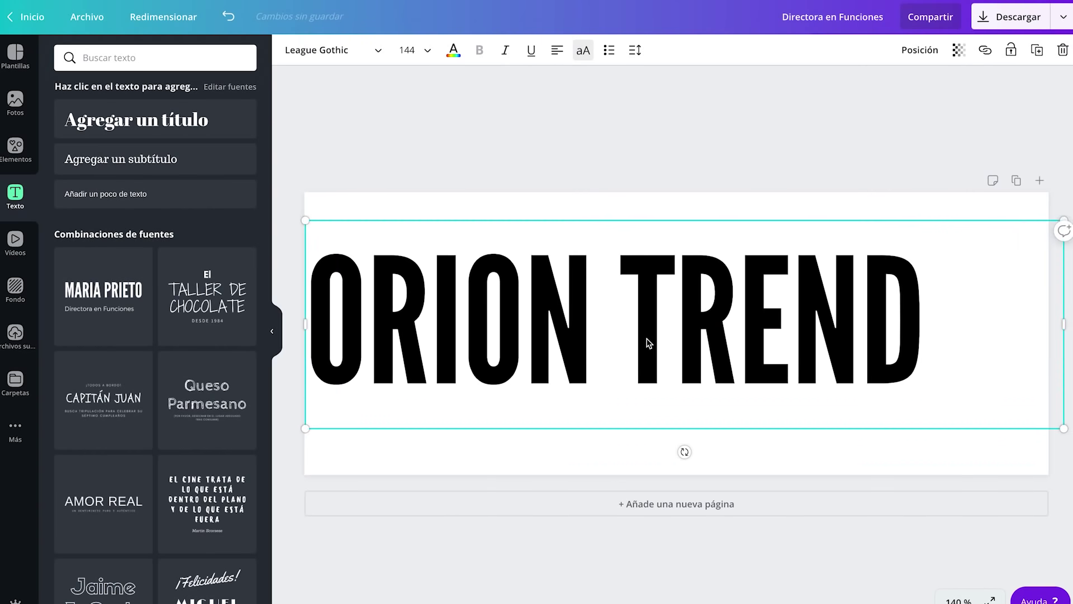
Reduce the ORION TREND title to size 120 and nudge it right and slightly up.
{"action": "left_click", "coordinate": [881, 262]}
{"action": "triple_click", "coordinate": [843, 300]}
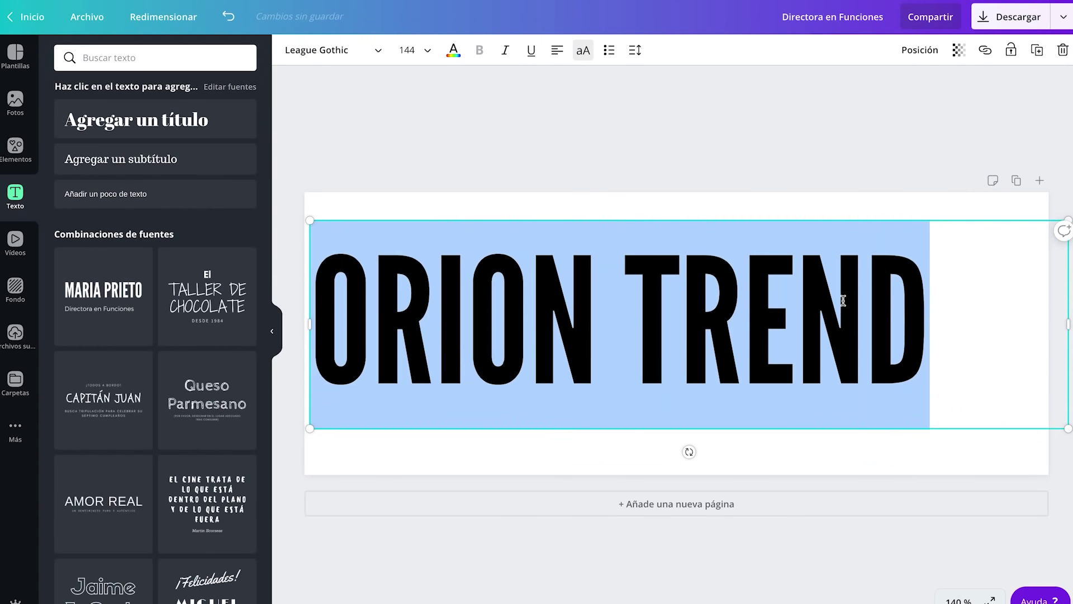
{"action": "left_click", "coordinate": [406, 51]}
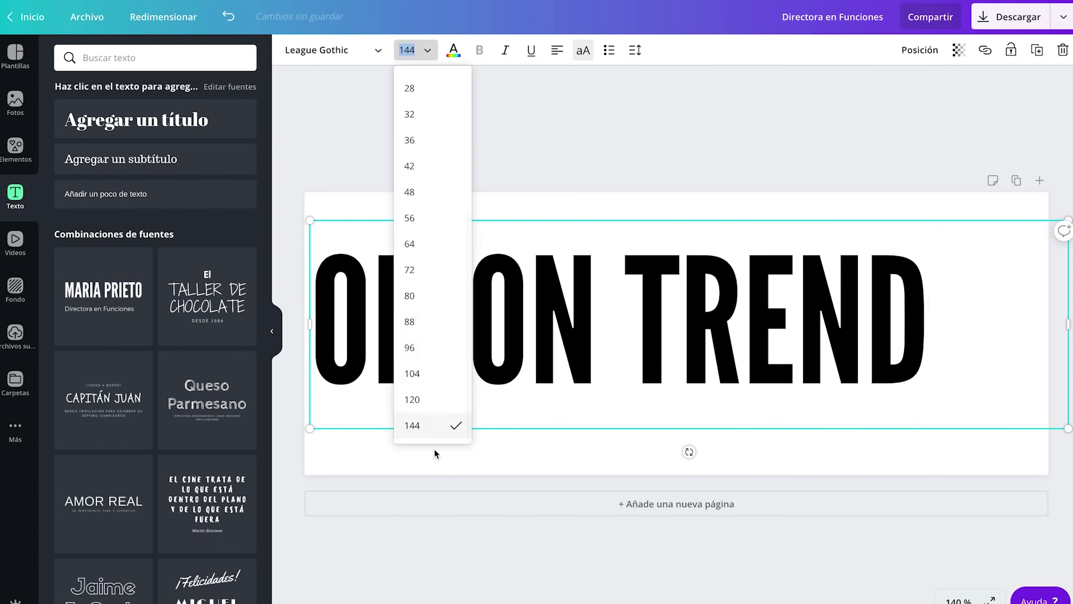
{"action": "left_click", "coordinate": [441, 399]}
{"action": "left_click", "coordinate": [675, 211]}
{"action": "left_click_drag", "start_coordinate": [634, 359], "coordinate": [670, 343]}
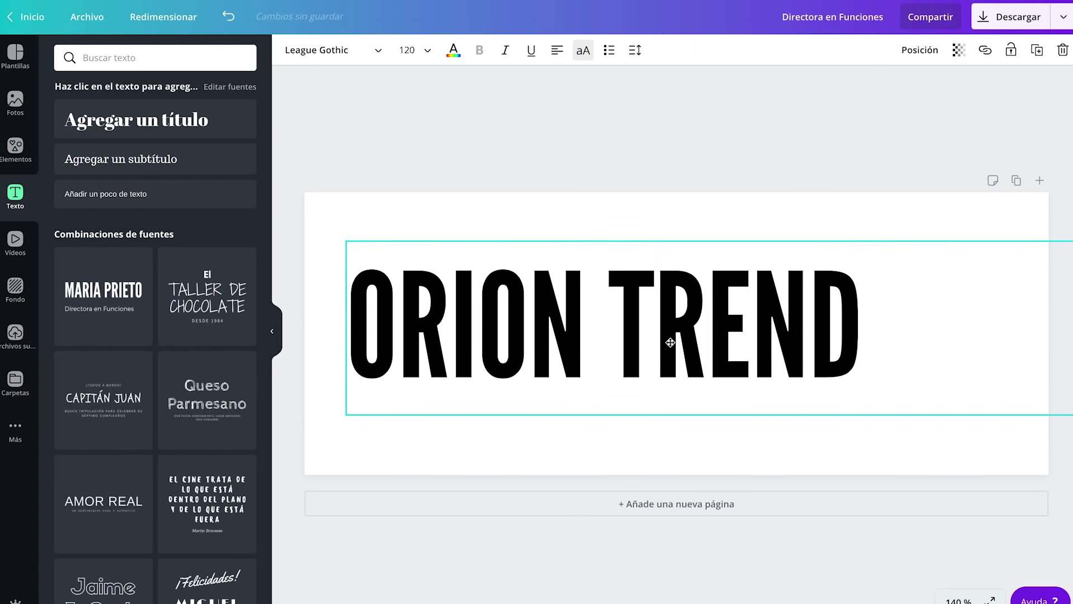
{"action": "left_click", "coordinate": [714, 194]}
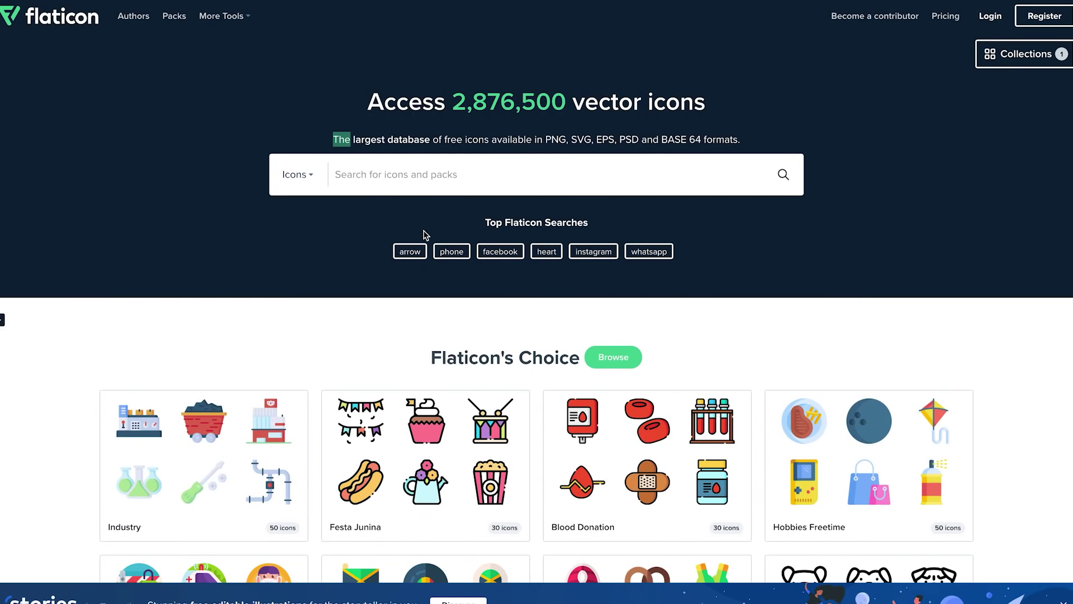
Search Flaticon for 'planet' icons and inspect the outlined globe icon's details.
{"action": "scroll", "coordinate": [528, 277], "scroll_direction": "down", "scroll_amount": 3}
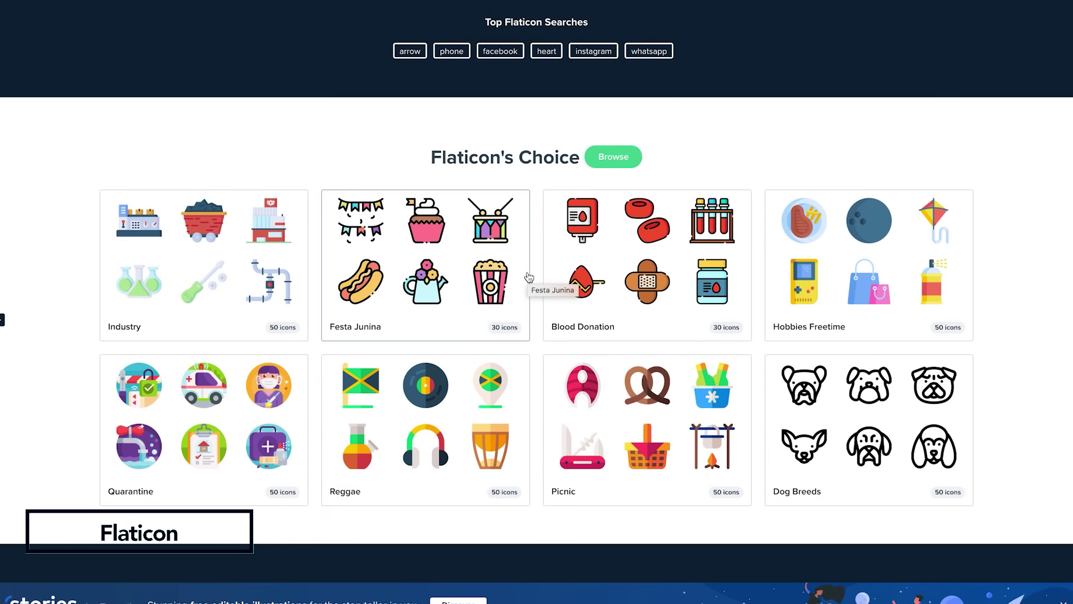
{"action": "scroll", "coordinate": [573, 280], "scroll_direction": "down", "scroll_amount": 4}
{"action": "scroll", "coordinate": [573, 280], "scroll_direction": "up", "scroll_amount": 7}
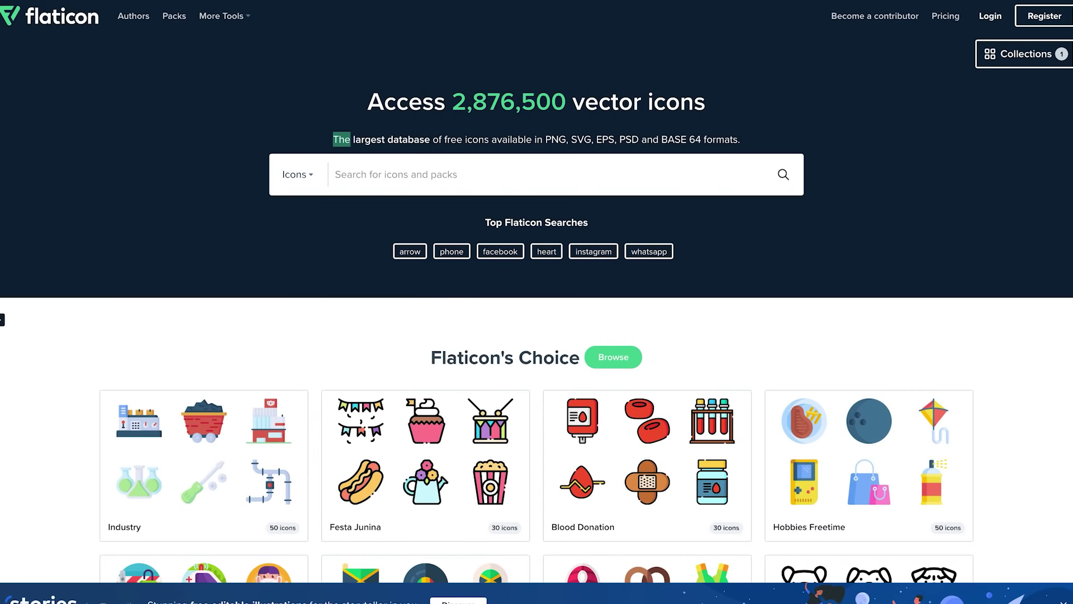
{"action": "left_click", "coordinate": [380, 188]}
{"action": "type", "text": "planet"}
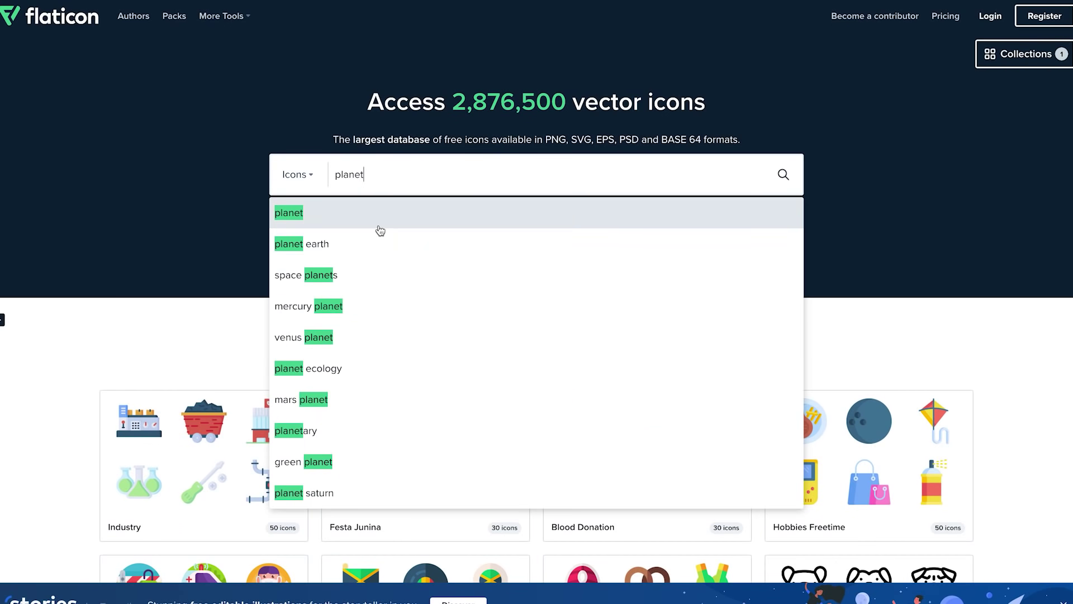
{"action": "left_click", "coordinate": [380, 230]}
{"action": "key", "text": "Return"}
{"action": "scroll", "coordinate": [209, 82], "scroll_direction": "down", "scroll_amount": 2}
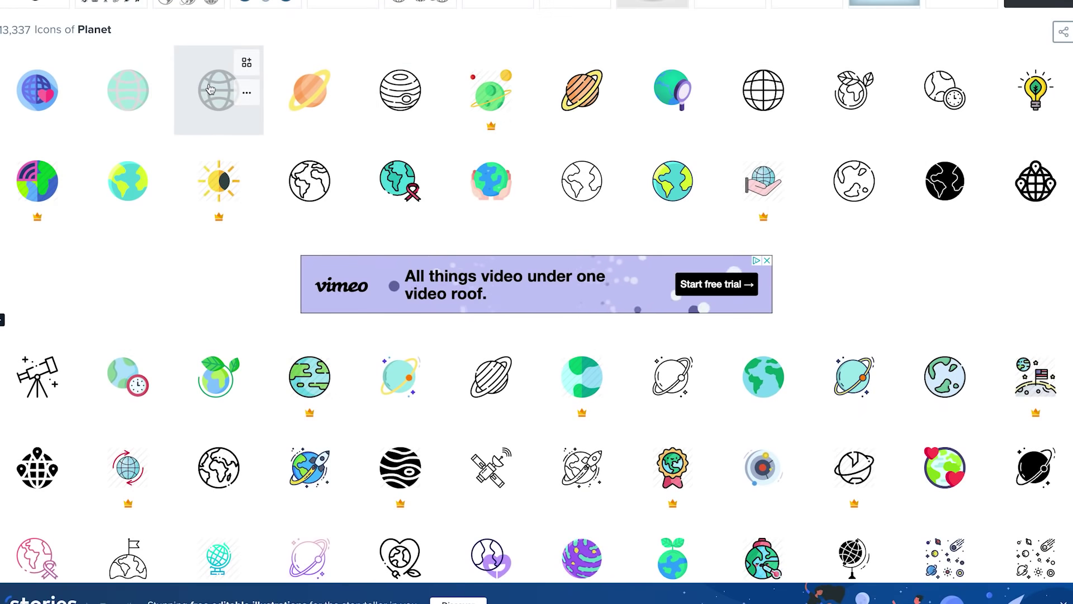
{"action": "left_click", "coordinate": [209, 85]}
{"action": "scroll", "coordinate": [457, 216], "scroll_direction": "down", "scroll_amount": 1}
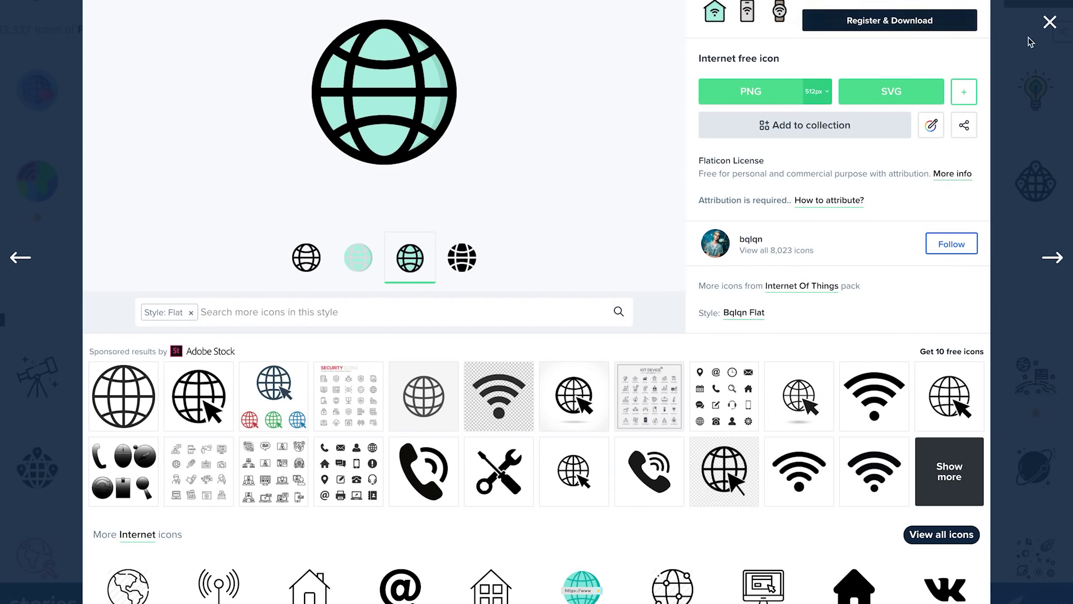
{"action": "left_click", "coordinate": [1049, 20]}
Download the Internet globe icon as a free PNG with attribution.
{"action": "scroll", "coordinate": [671, 185], "scroll_direction": "down", "scroll_amount": 3}
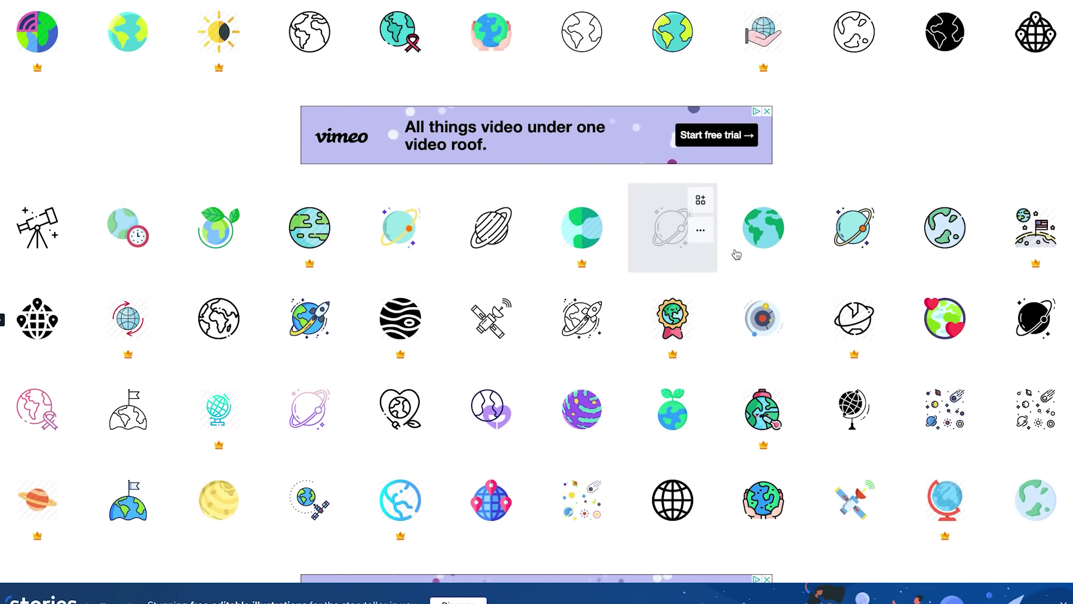
{"action": "scroll", "coordinate": [552, 345], "scroll_direction": "down", "scroll_amount": 3}
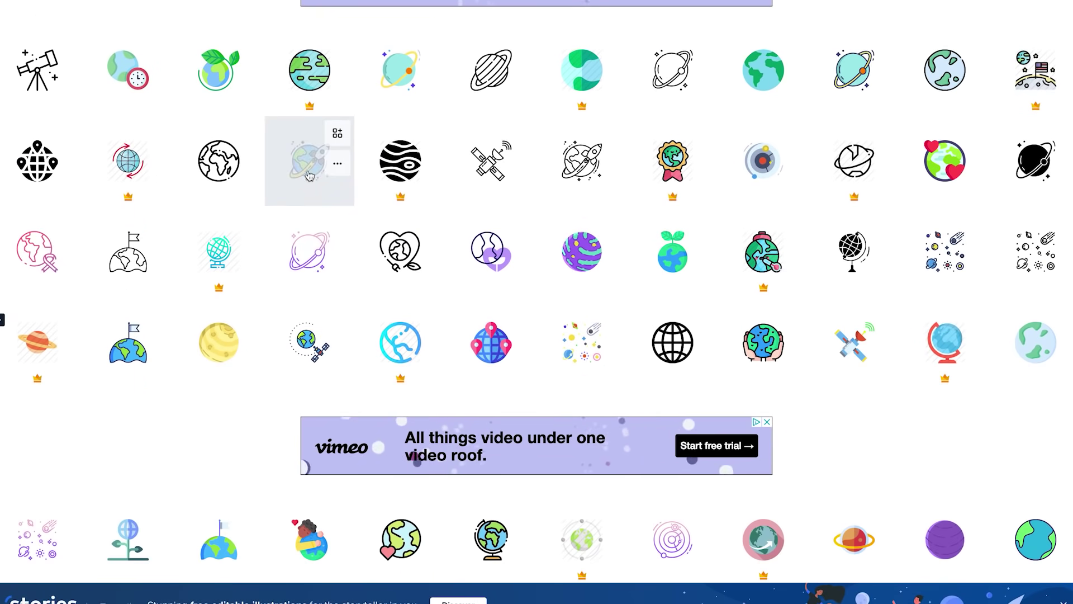
{"action": "scroll", "coordinate": [321, 296], "scroll_direction": "down", "scroll_amount": 3}
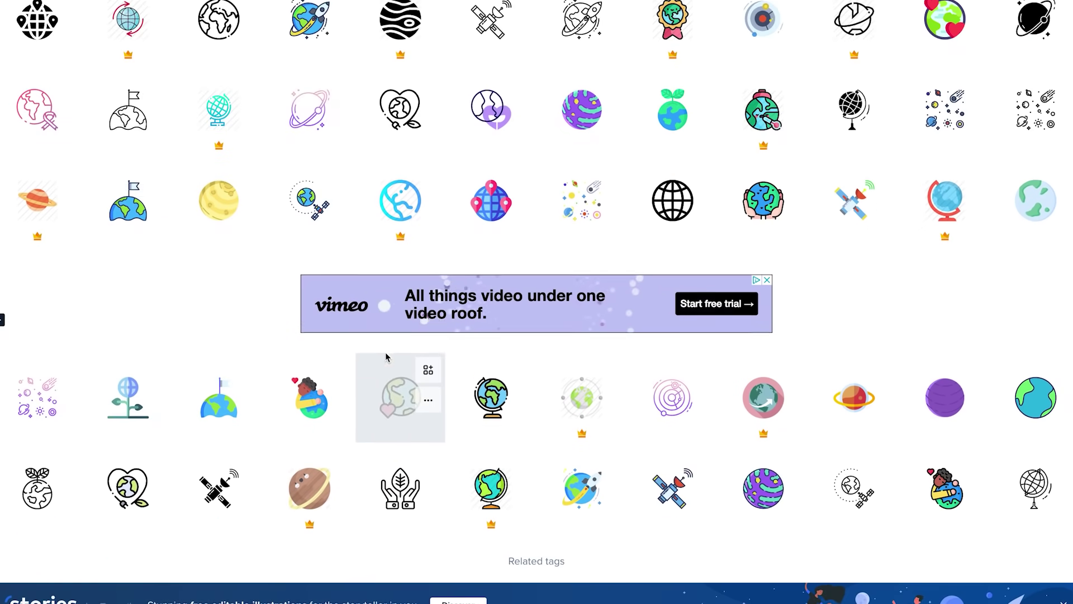
{"action": "scroll", "coordinate": [385, 352], "scroll_direction": "down", "scroll_amount": 3}
{"action": "scroll", "coordinate": [384, 352], "scroll_direction": "up", "scroll_amount": 3}
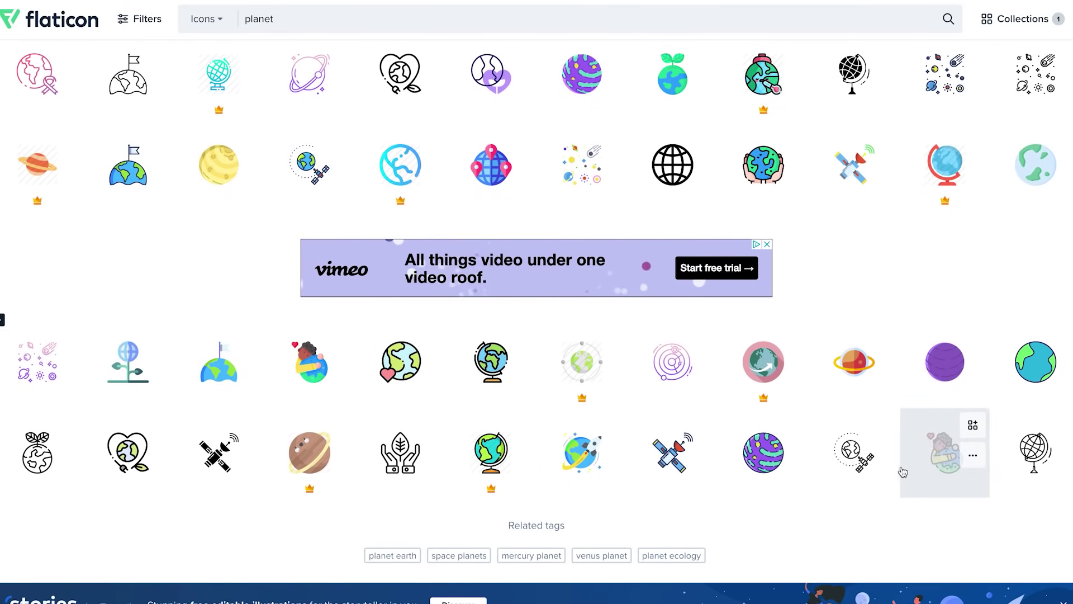
{"action": "scroll", "coordinate": [714, 381], "scroll_direction": "up", "scroll_amount": 5}
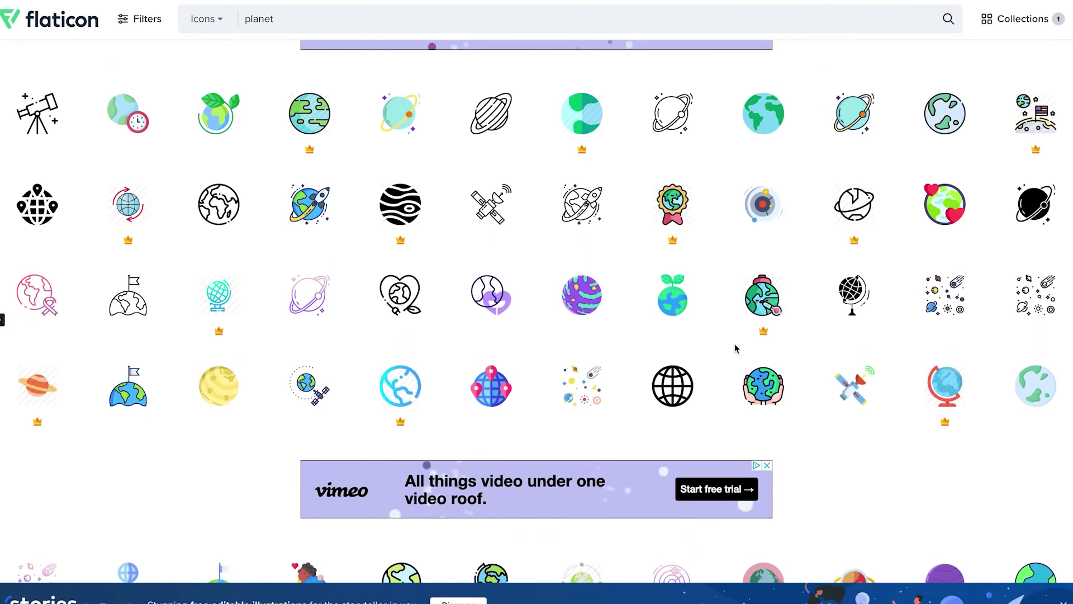
{"action": "scroll", "coordinate": [586, 268], "scroll_direction": "up", "scroll_amount": 2}
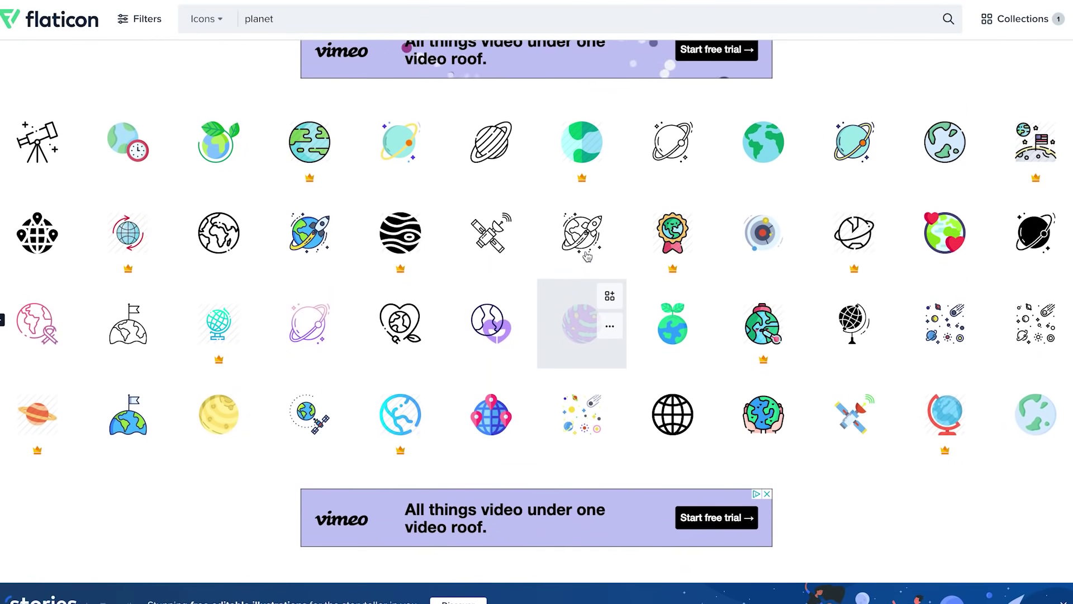
{"action": "left_click", "coordinate": [587, 256]}
{"action": "left_click", "coordinate": [765, 150]}
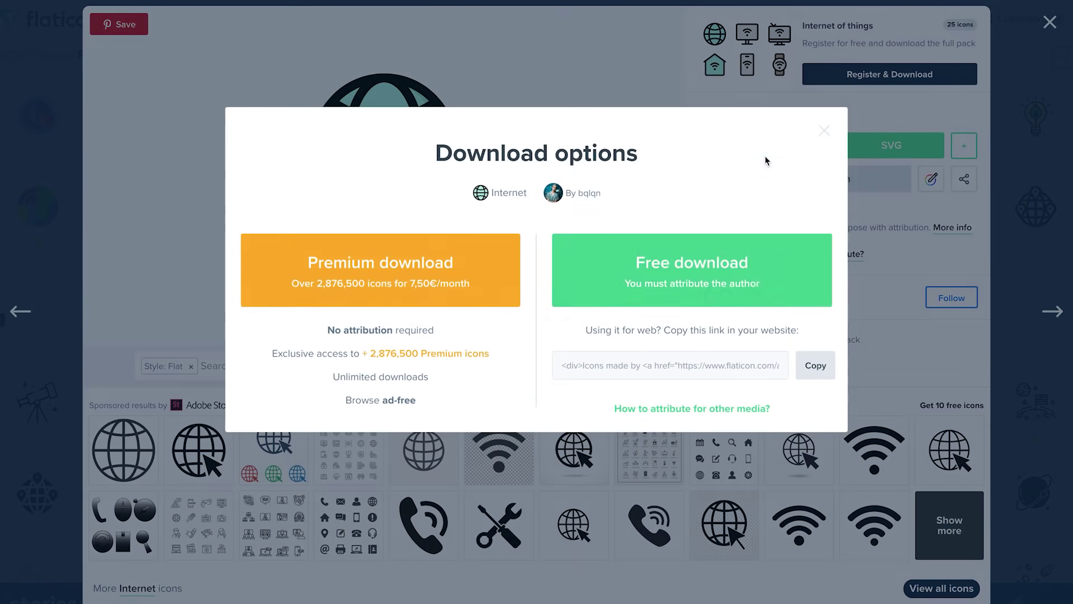
{"action": "left_click", "coordinate": [648, 265]}
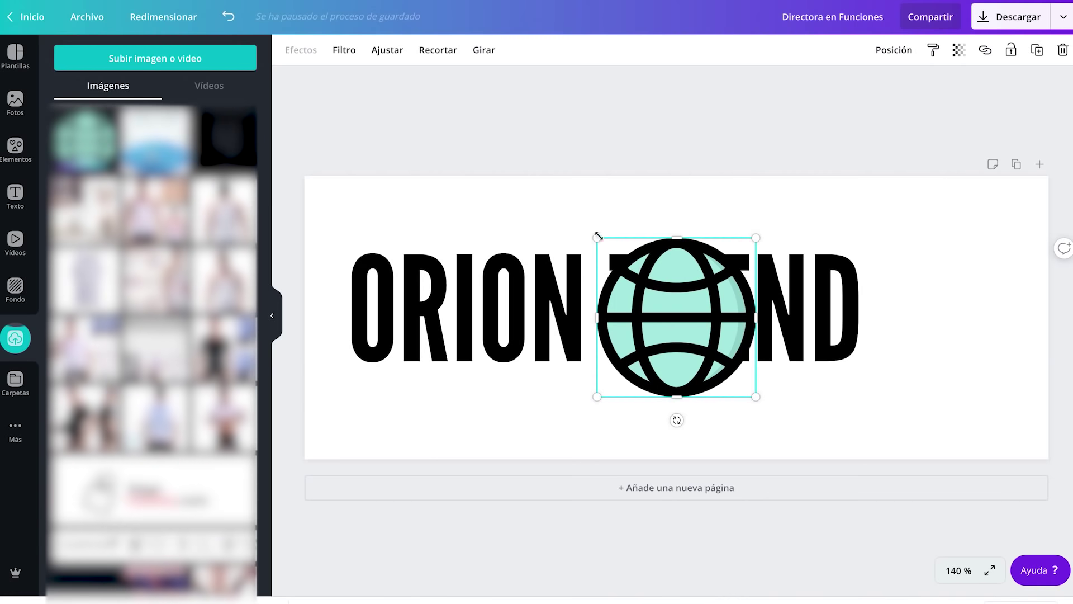
Move the globe off TREND to sit just right of the ORION TREND title, then open Canva's download options.
{"action": "left_click_drag", "start_coordinate": [632, 257], "coordinate": [941, 274]}
{"action": "left_click", "coordinate": [930, 199]}
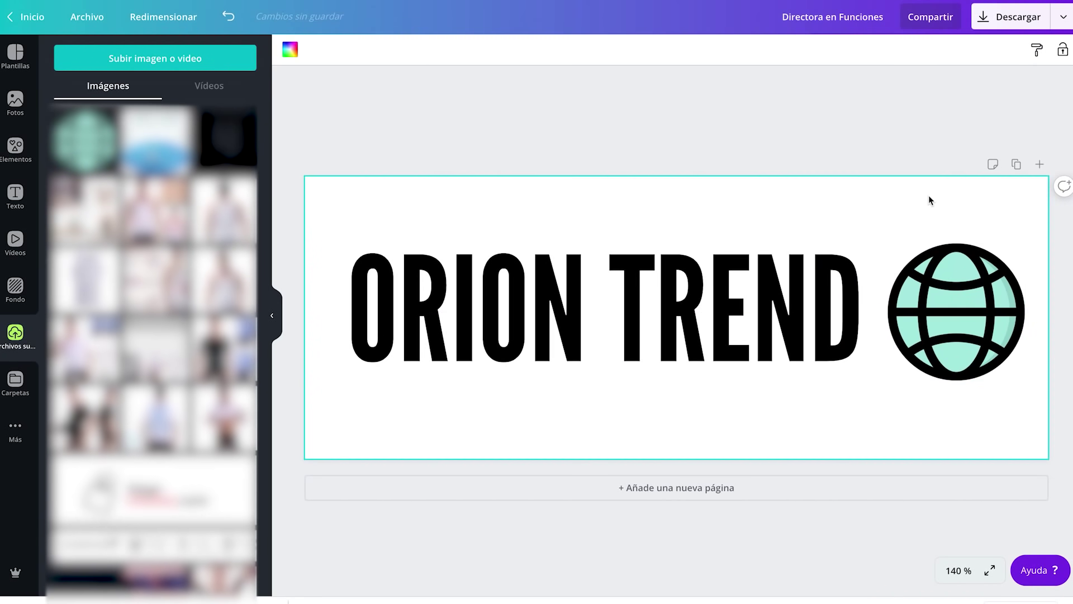
{"action": "left_click", "coordinate": [960, 282]}
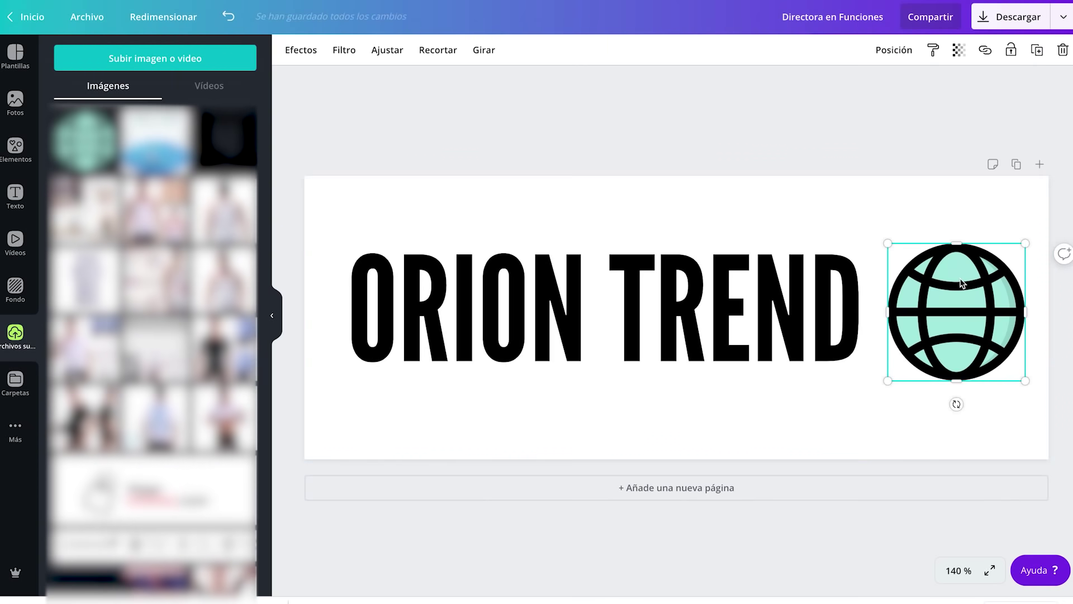
{"action": "left_click_drag", "start_coordinate": [960, 283], "coordinate": [957, 283]}
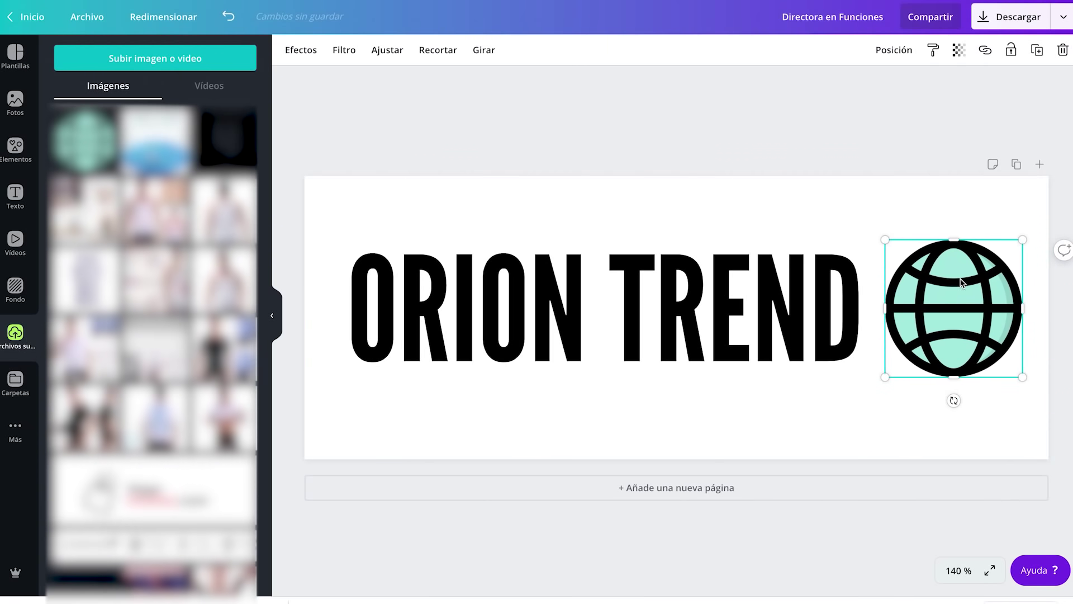
{"action": "left_click", "coordinate": [930, 219]}
{"action": "left_click", "coordinate": [994, 314]}
{"action": "left_click", "coordinate": [893, 219]}
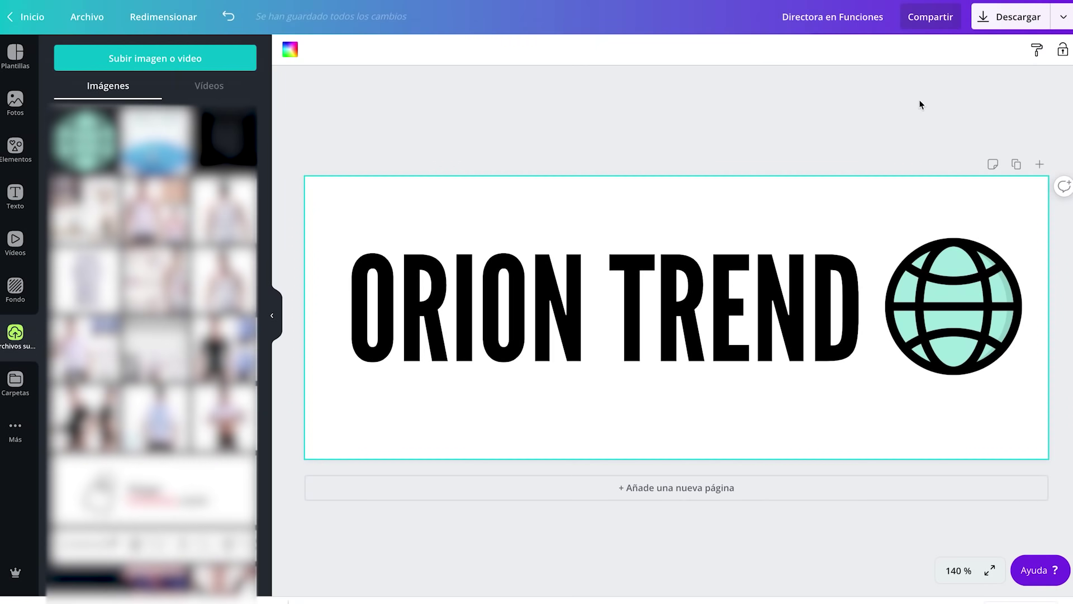
{"action": "left_click", "coordinate": [1003, 25]}
Set the PNG export size to 3x (2460 x 936 px) with the background left non-transparent.
{"action": "left_click_drag", "start_coordinate": [944, 138], "coordinate": [1064, 179]}
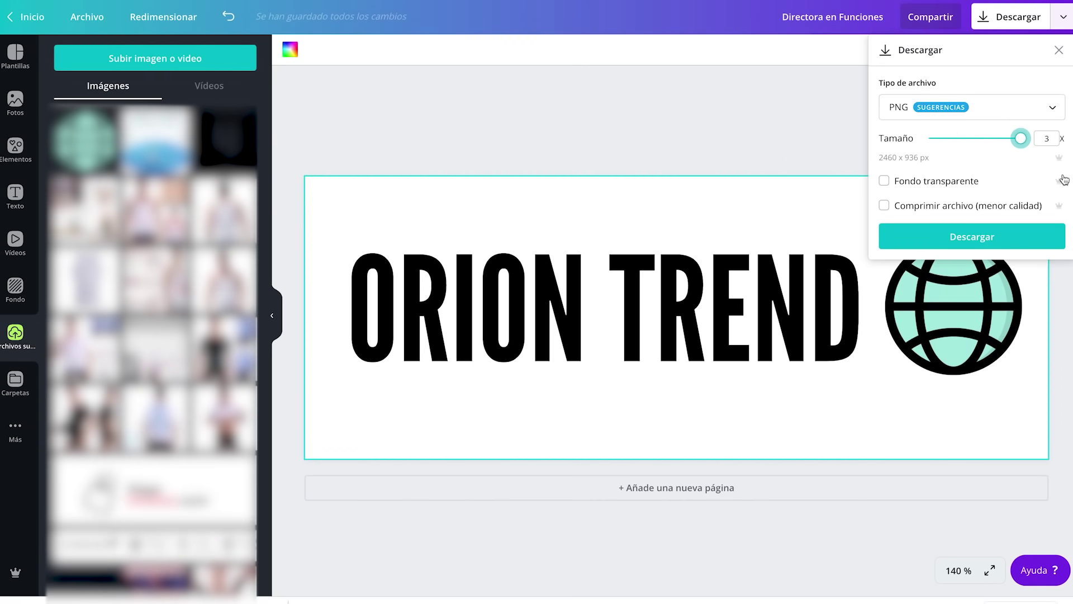
{"action": "left_click", "coordinate": [913, 192]}
{"action": "left_click", "coordinate": [891, 180]}
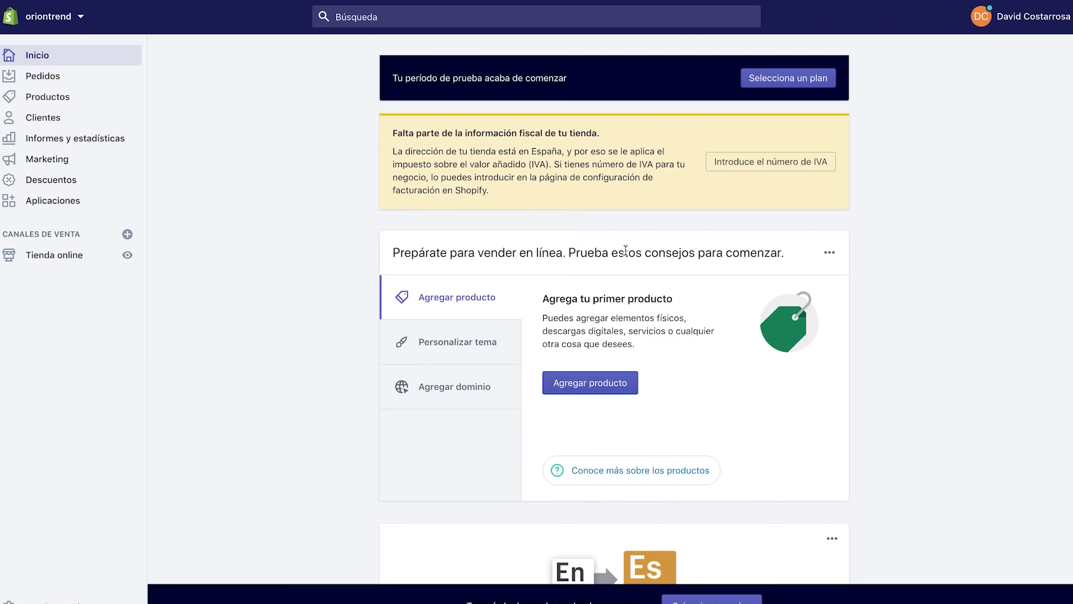
Go to the store's Themes page, where Debut is the current theme.
{"action": "left_click", "coordinate": [503, 342]}
{"action": "scroll", "coordinate": [610, 279], "scroll_direction": "down", "scroll_amount": 3}
{"action": "left_click", "coordinate": [611, 279]}
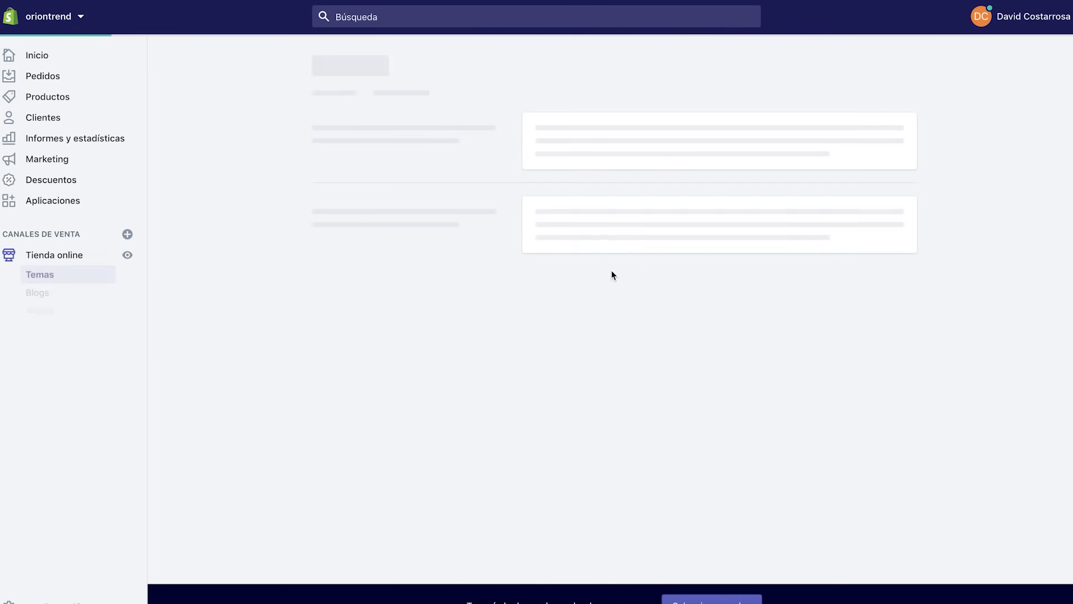
{"action": "scroll", "coordinate": [700, 240], "scroll_direction": "down", "scroll_amount": 1}
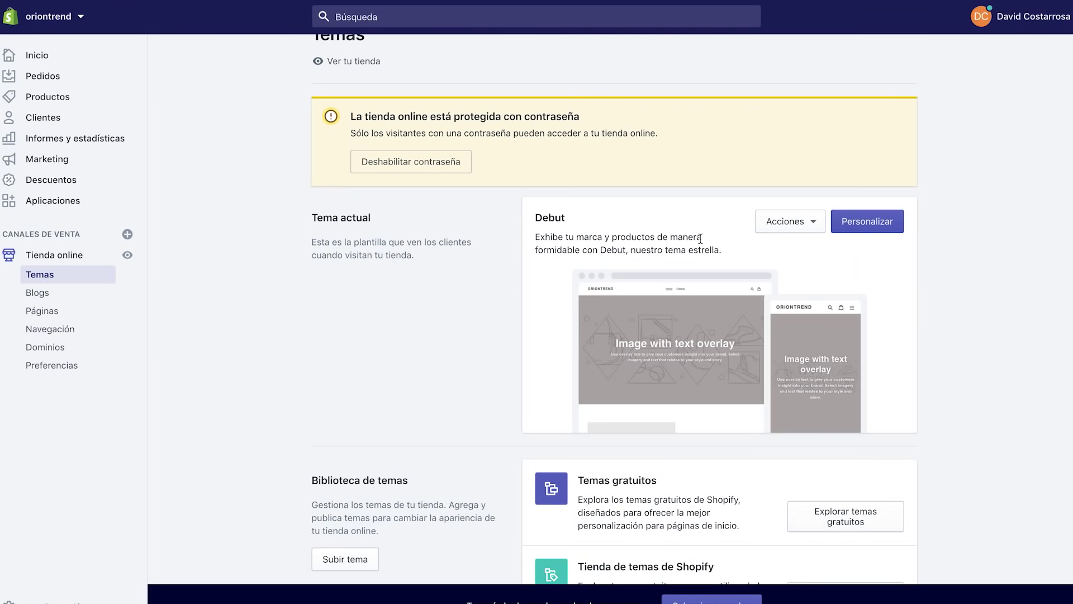
{"action": "scroll", "coordinate": [935, 328], "scroll_direction": "down", "scroll_amount": 3}
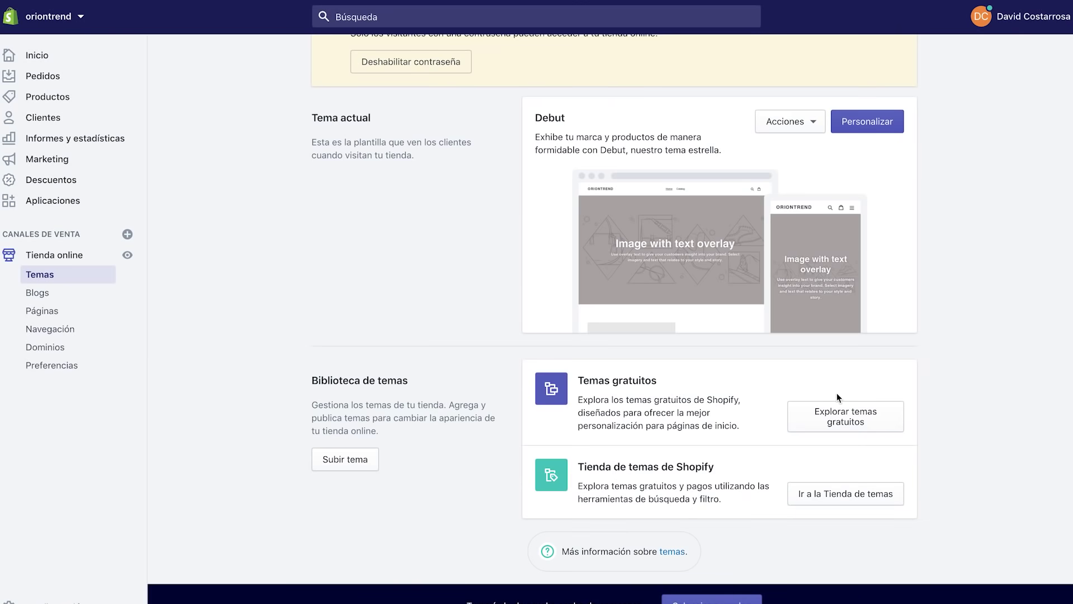
Browse the free Shopify themes gallery, then close it.
{"action": "left_click", "coordinate": [825, 420]}
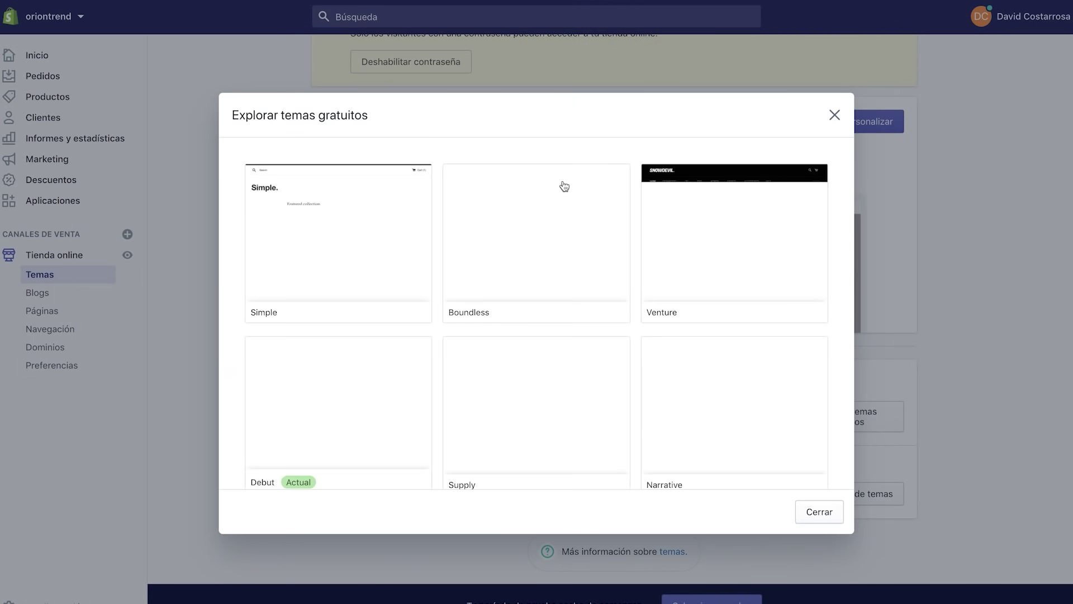
{"action": "scroll", "coordinate": [562, 212], "scroll_direction": "down", "scroll_amount": 3}
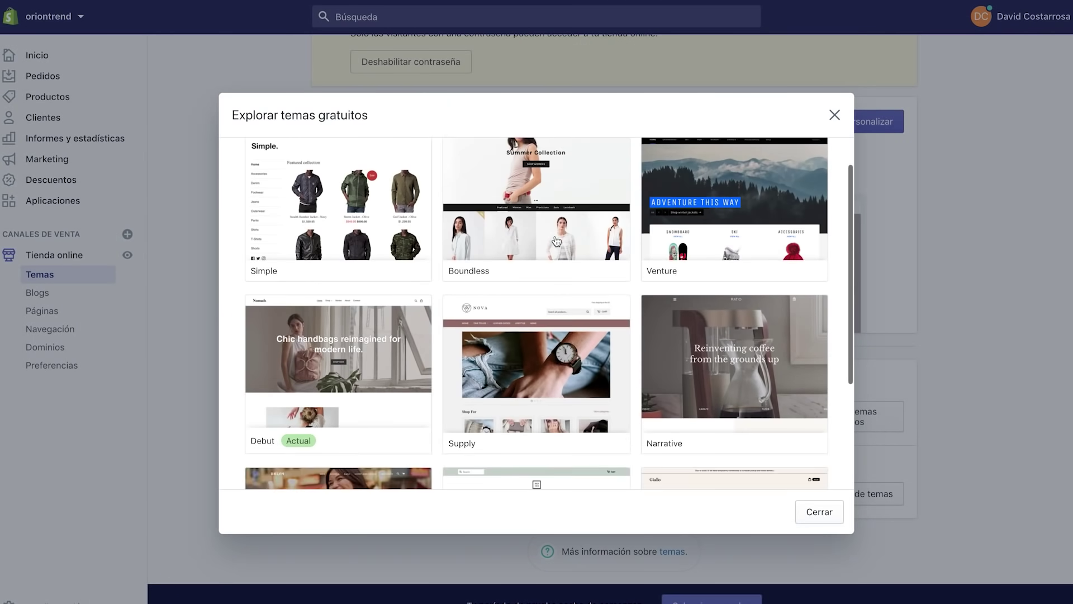
{"action": "scroll", "coordinate": [554, 235], "scroll_direction": "down", "scroll_amount": 2}
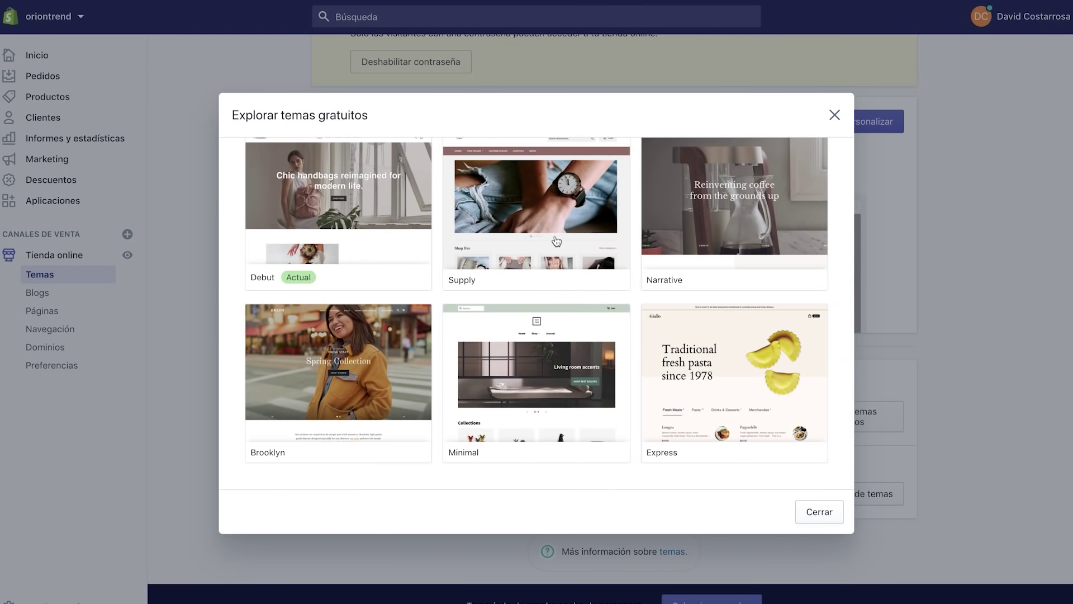
{"action": "scroll", "coordinate": [556, 241], "scroll_direction": "up", "scroll_amount": 4}
{"action": "scroll", "coordinate": [559, 279], "scroll_direction": "down", "scroll_amount": 4}
{"action": "scroll", "coordinate": [590, 386], "scroll_direction": "up", "scroll_amount": 4}
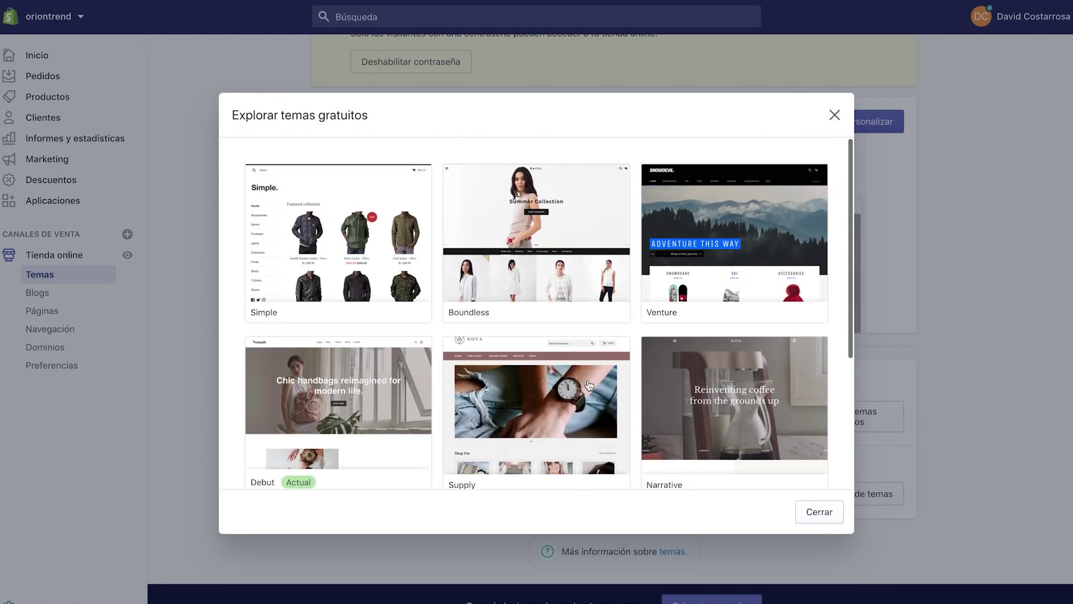
{"action": "scroll", "coordinate": [703, 230], "scroll_direction": "down", "scroll_amount": 5}
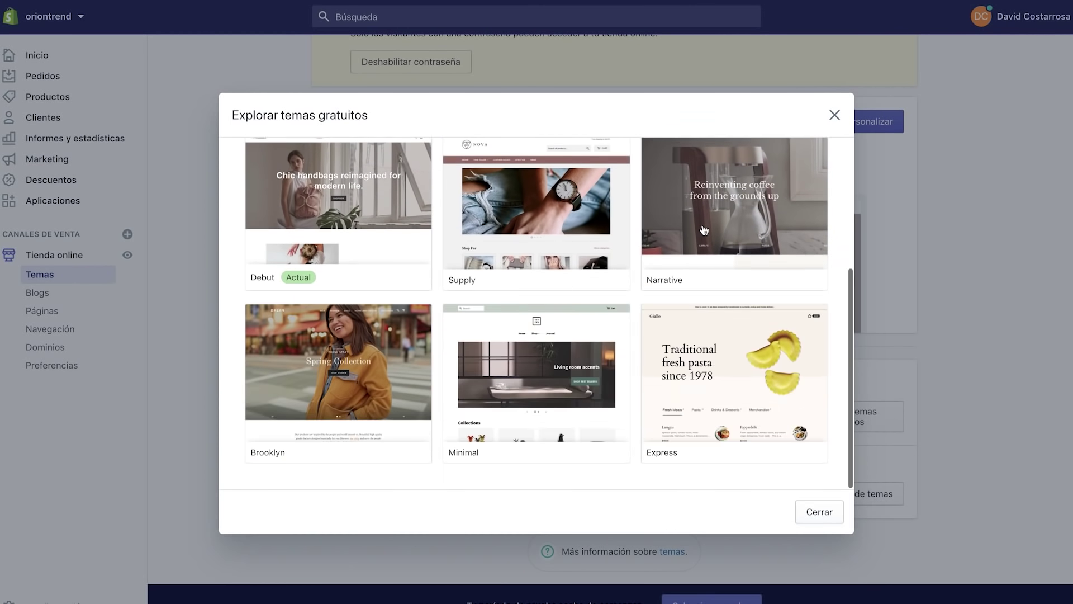
{"action": "left_click", "coordinate": [835, 116]}
Scroll the Debutify home page past the add-ons down to the load-speed section.
{"action": "scroll", "coordinate": [746, 218], "scroll_direction": "up", "scroll_amount": 2}
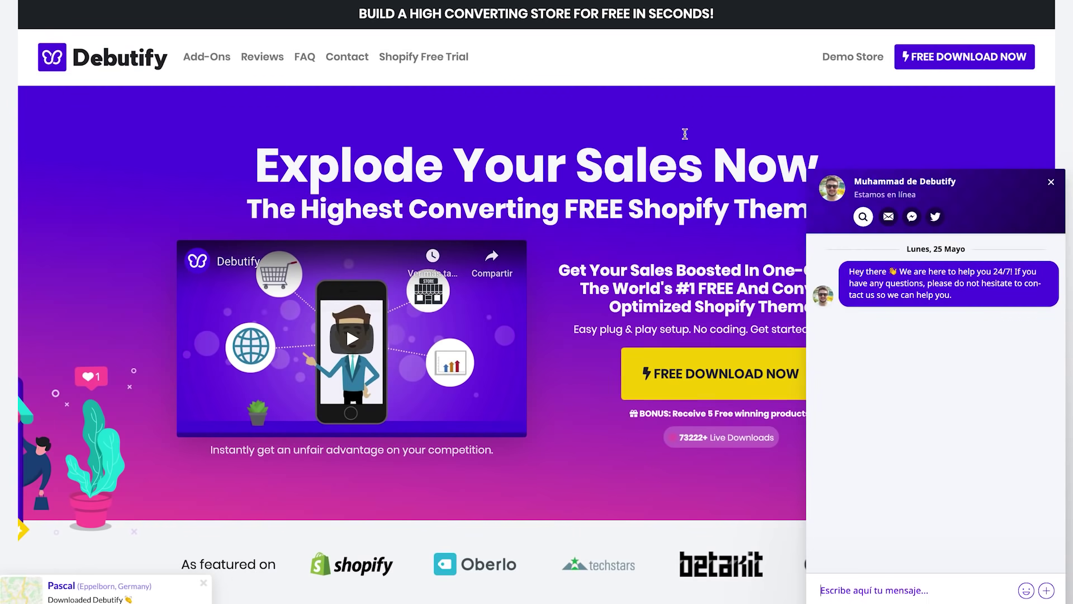
{"action": "scroll", "coordinate": [685, 244], "scroll_direction": "down", "scroll_amount": 5}
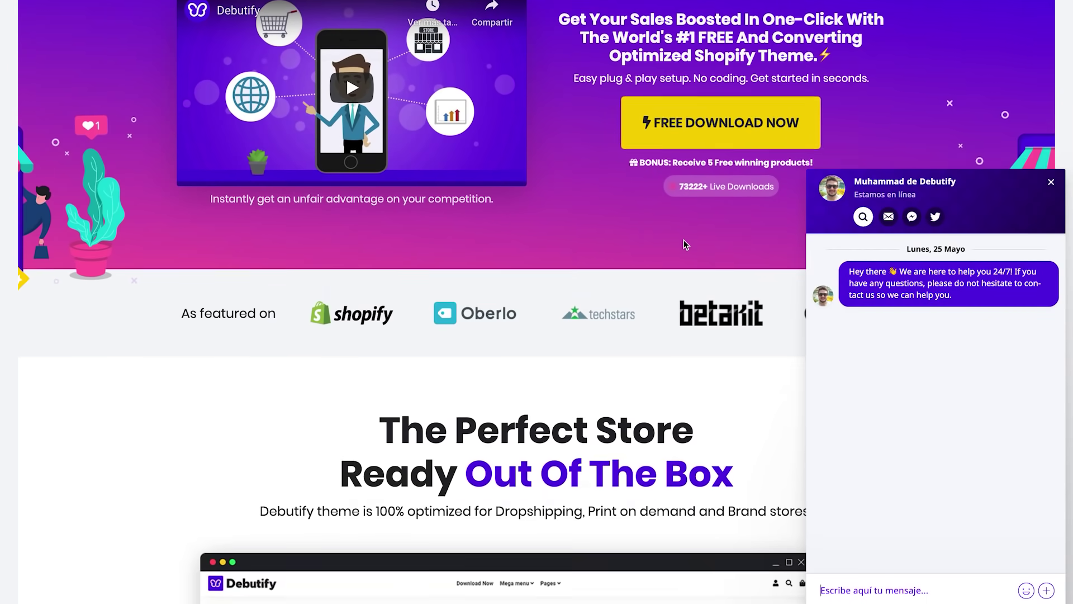
{"action": "scroll", "coordinate": [685, 243], "scroll_direction": "down", "scroll_amount": 5}
{"action": "scroll", "coordinate": [684, 244], "scroll_direction": "up", "scroll_amount": 4}
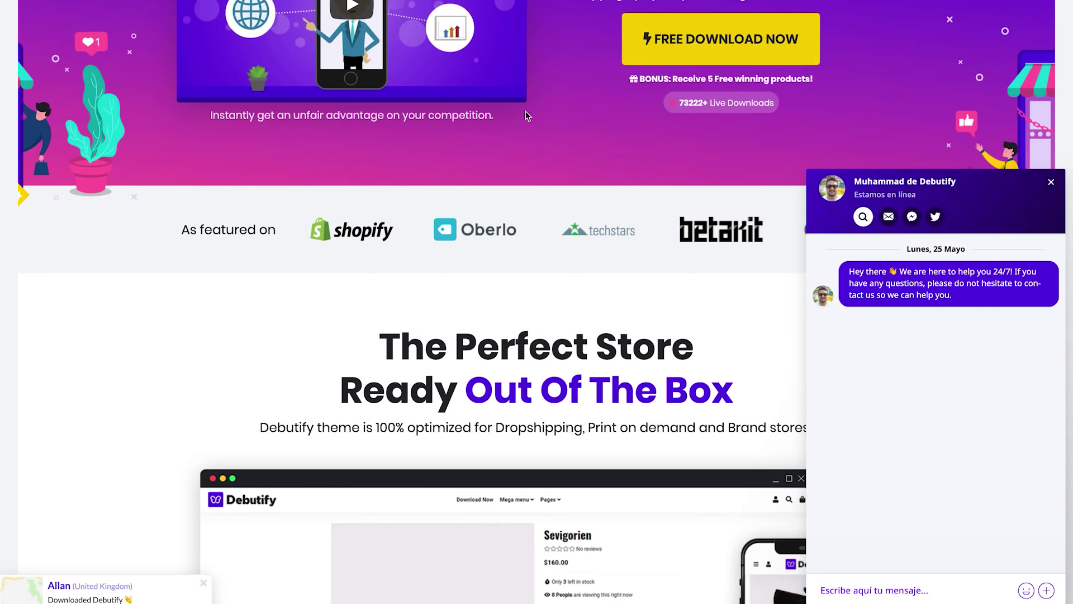
{"action": "scroll", "coordinate": [663, 197], "scroll_direction": "up", "scroll_amount": 6}
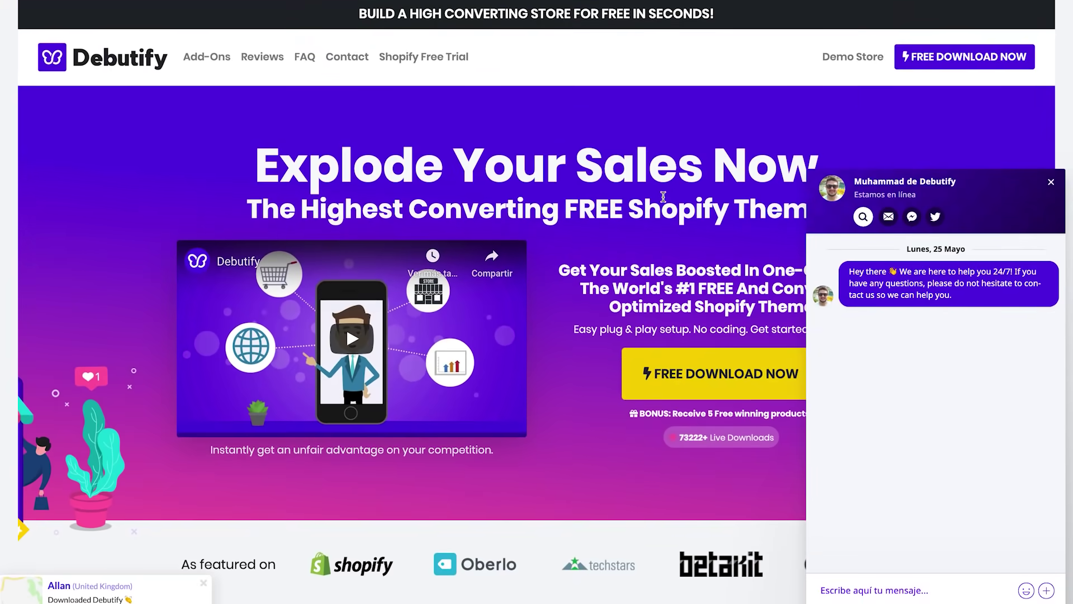
{"action": "scroll", "coordinate": [663, 197], "scroll_direction": "down", "scroll_amount": 15}
{"action": "scroll", "coordinate": [664, 202], "scroll_direction": "down", "scroll_amount": 15}
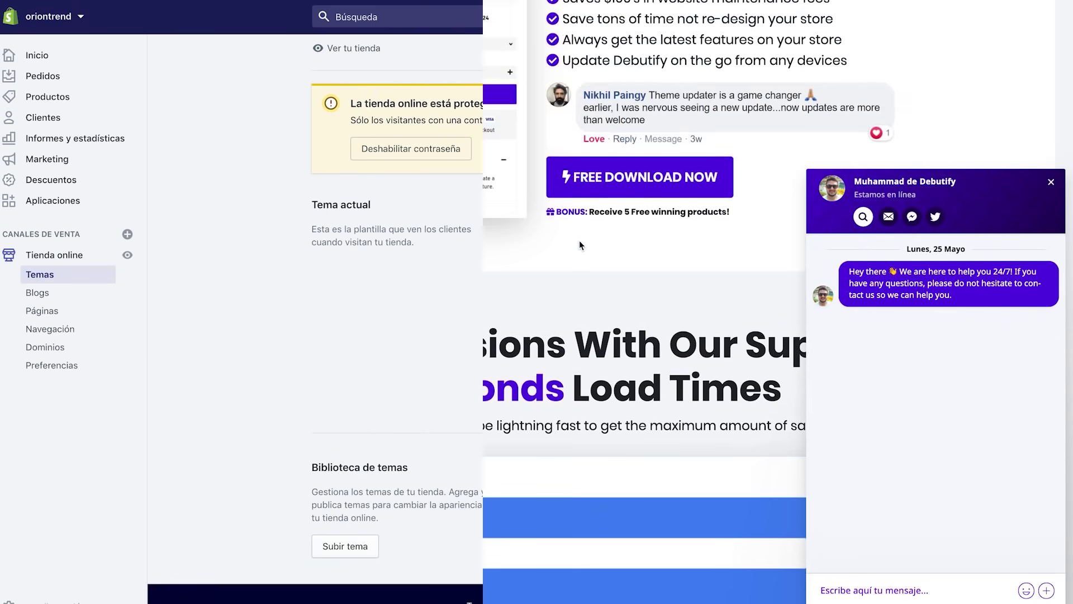
Customise the Debut theme and scroll through the oriontrend home-page preview sections.
{"action": "scroll", "coordinate": [787, 299], "scroll_direction": "up", "scroll_amount": 1}
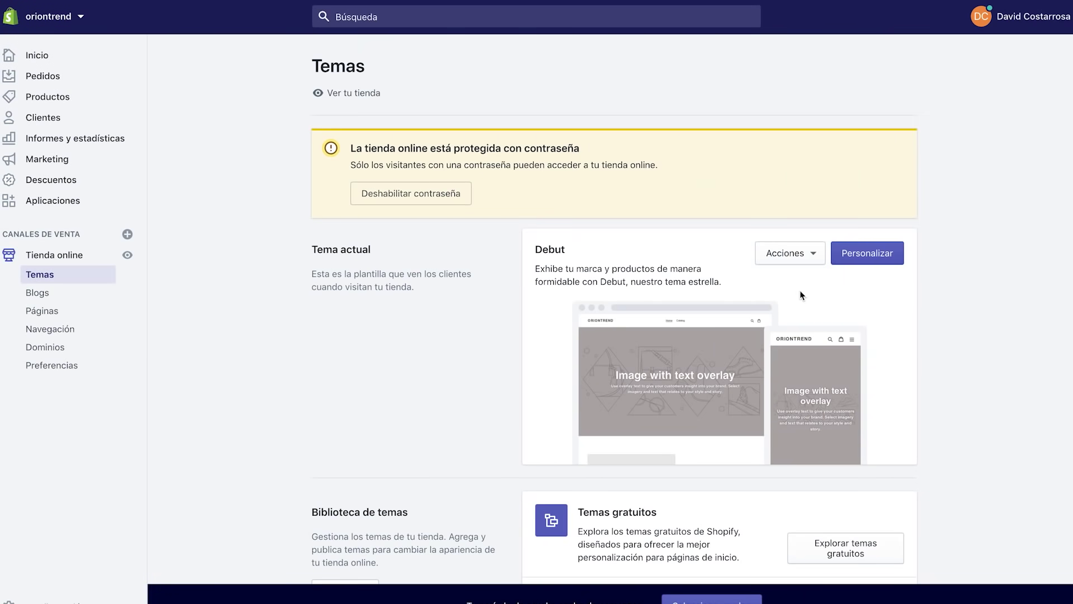
{"action": "left_click", "coordinate": [859, 257]}
{"action": "scroll", "coordinate": [557, 239], "scroll_direction": "down", "scroll_amount": 10}
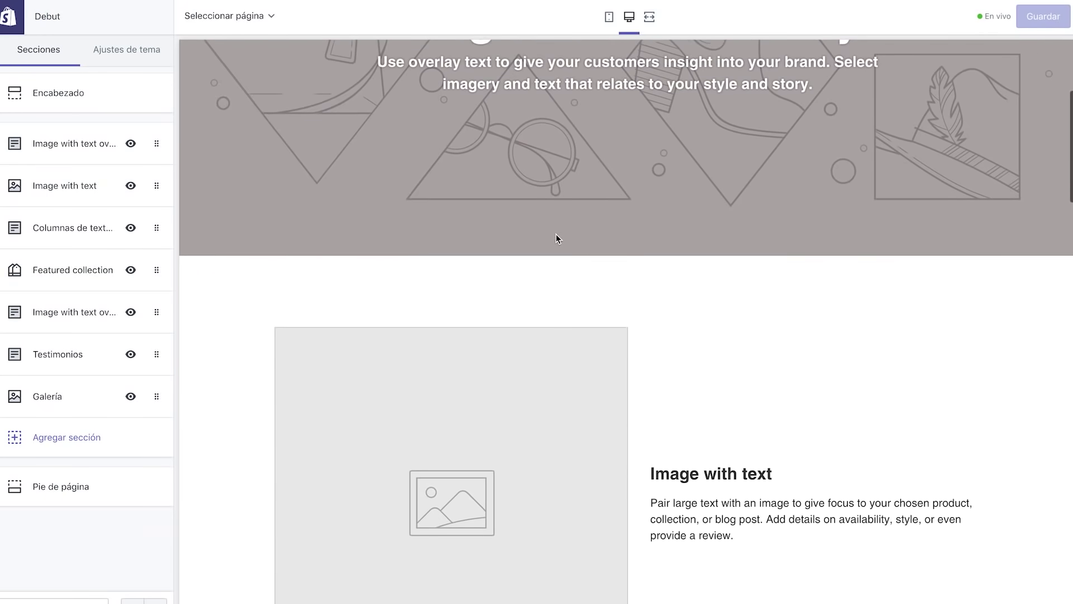
{"action": "scroll", "coordinate": [556, 234], "scroll_direction": "down", "scroll_amount": 15}
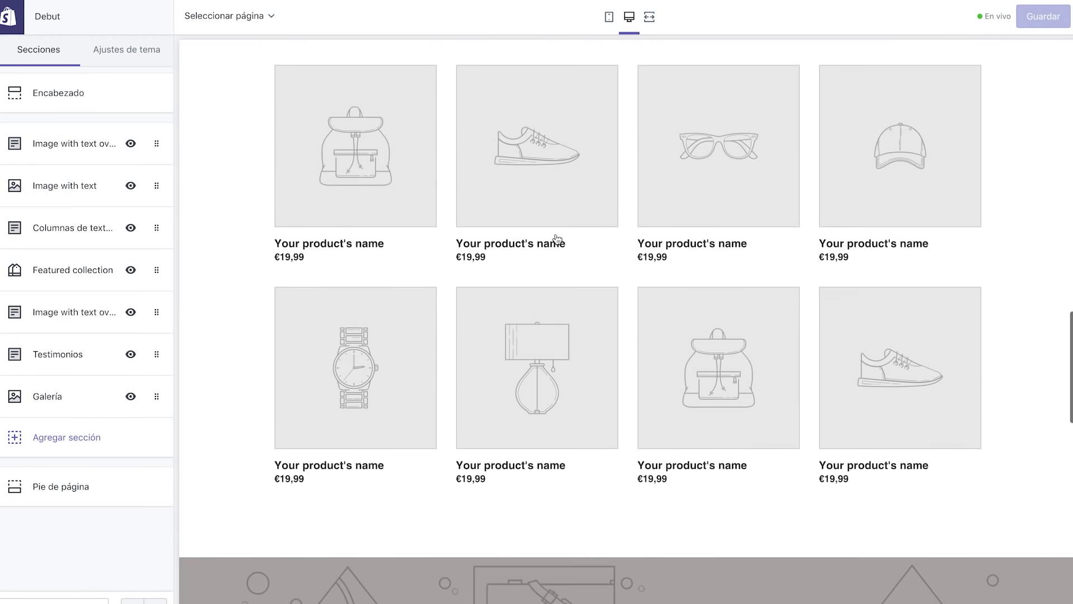
{"action": "scroll", "coordinate": [557, 239], "scroll_direction": "down", "scroll_amount": 12}
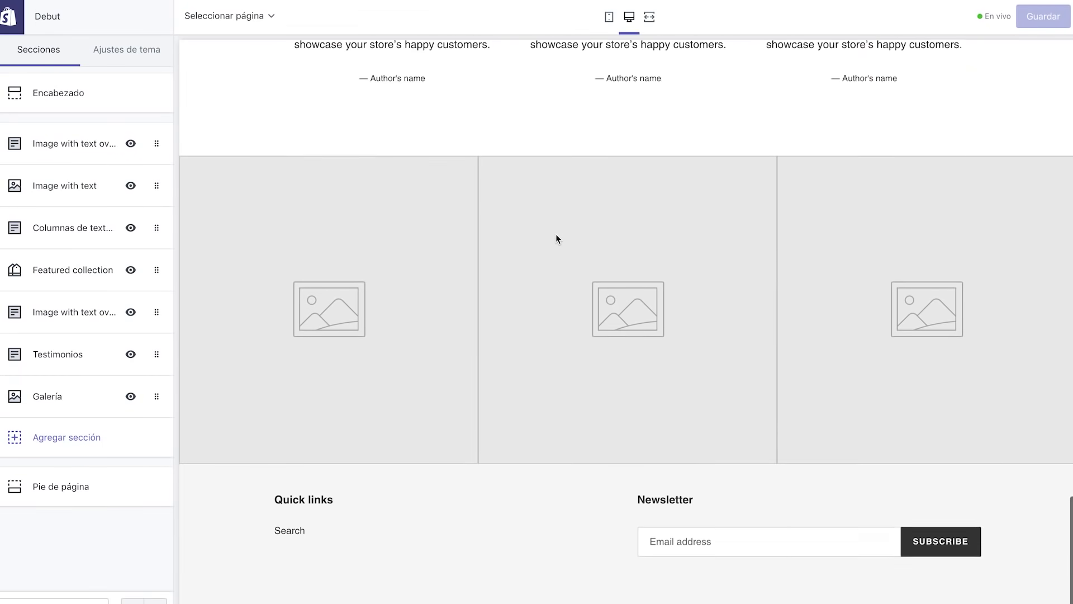
{"action": "scroll", "coordinate": [555, 233], "scroll_direction": "up", "scroll_amount": 20}
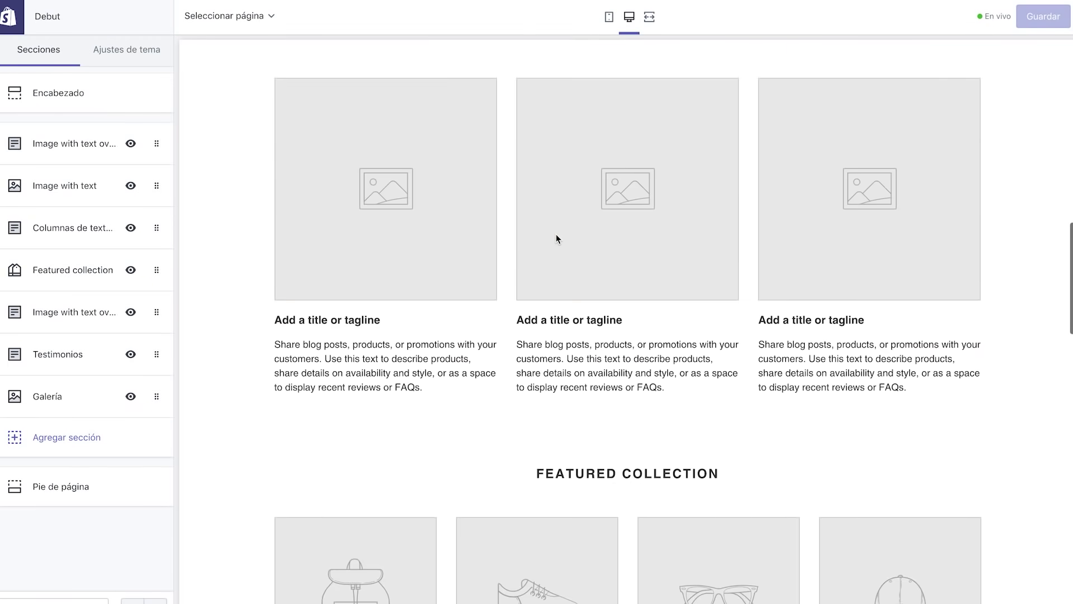
{"action": "scroll", "coordinate": [556, 234], "scroll_direction": "up", "scroll_amount": 15}
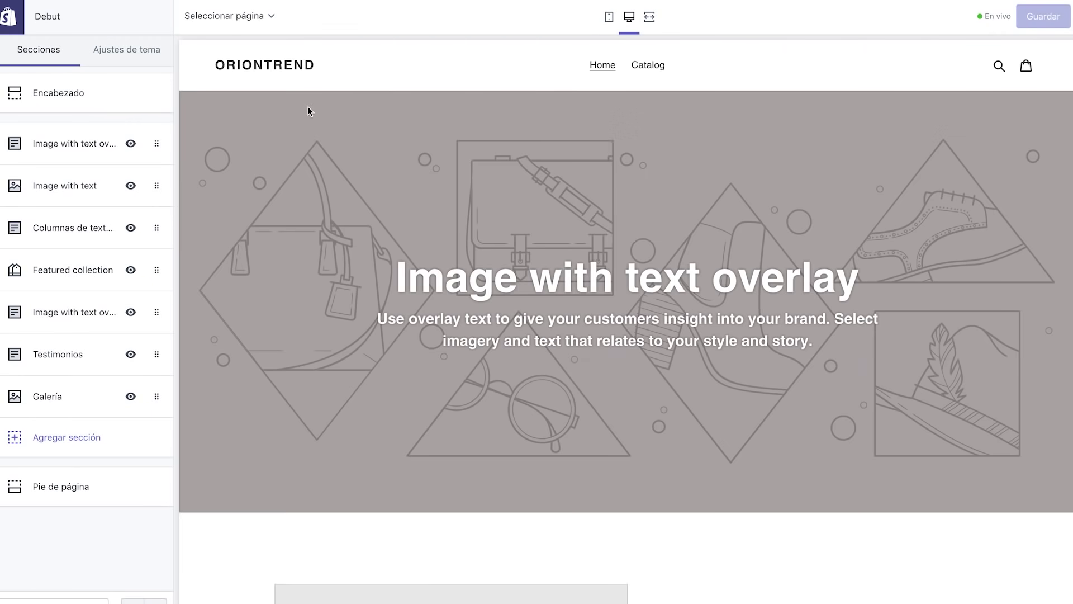
Set the ORION TREND image as the header logo and widen it from 100px to 125px.
{"action": "left_click", "coordinate": [278, 76]}
{"action": "left_click", "coordinate": [87, 90]}
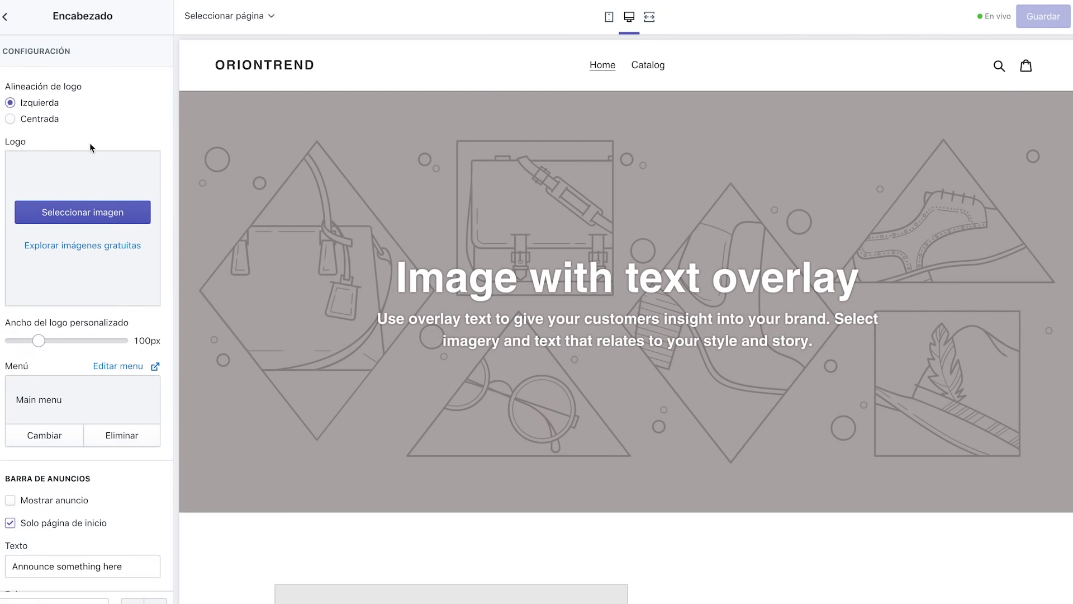
{"action": "left_click", "coordinate": [102, 216]}
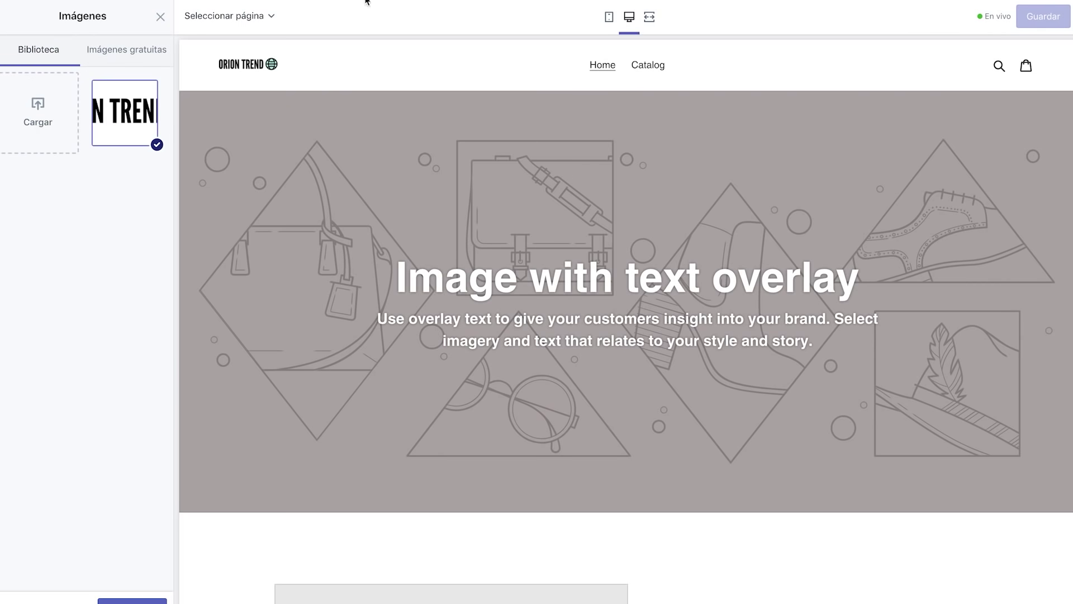
{"action": "left_click", "coordinate": [609, 17]}
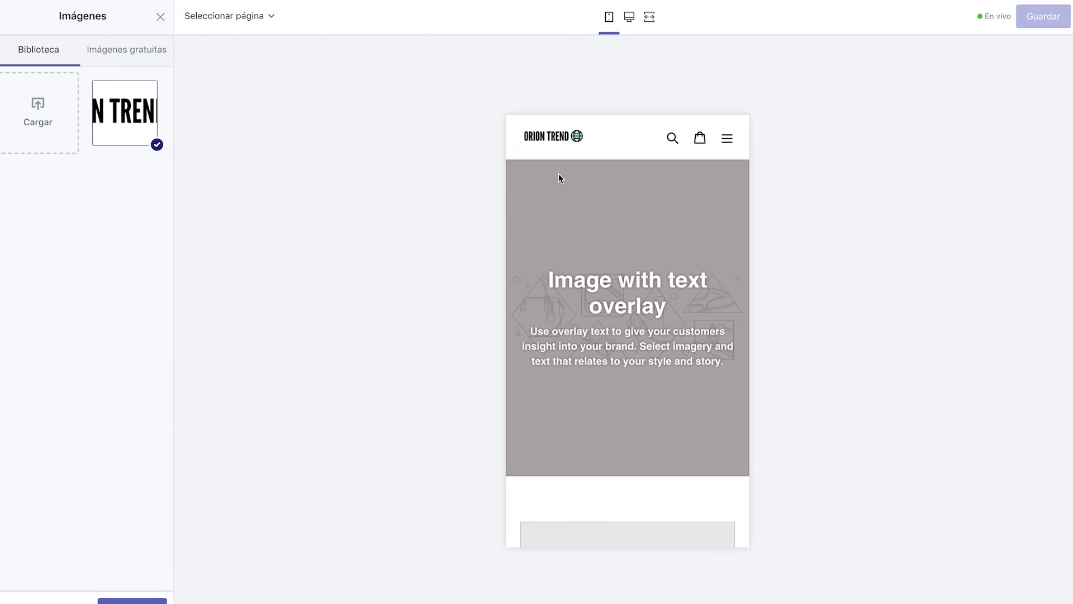
{"action": "left_click", "coordinate": [136, 593]}
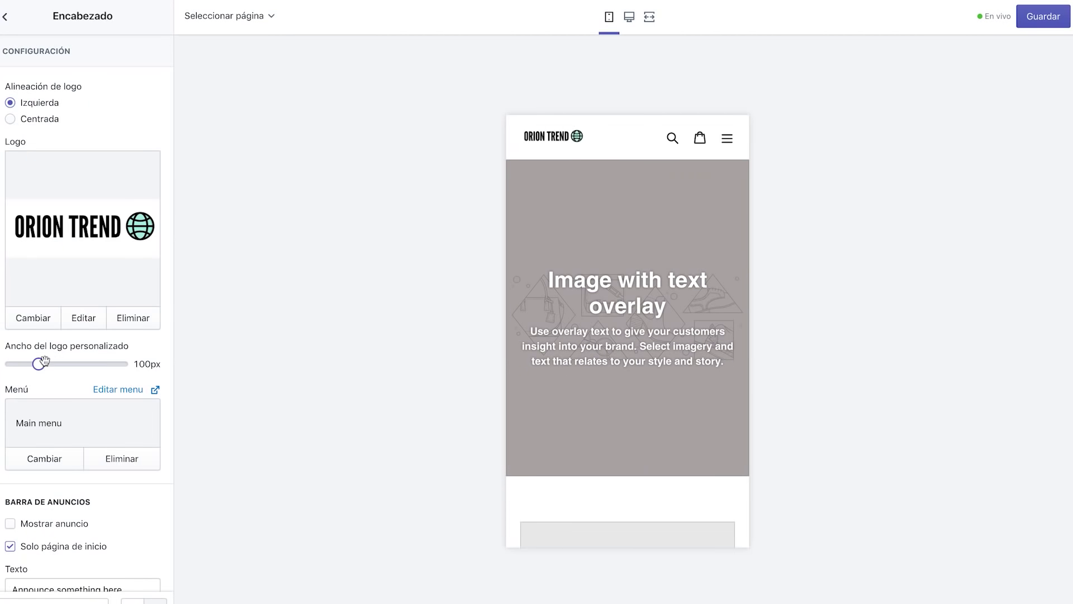
{"action": "left_click_drag", "start_coordinate": [40, 364], "coordinate": [53, 366]}
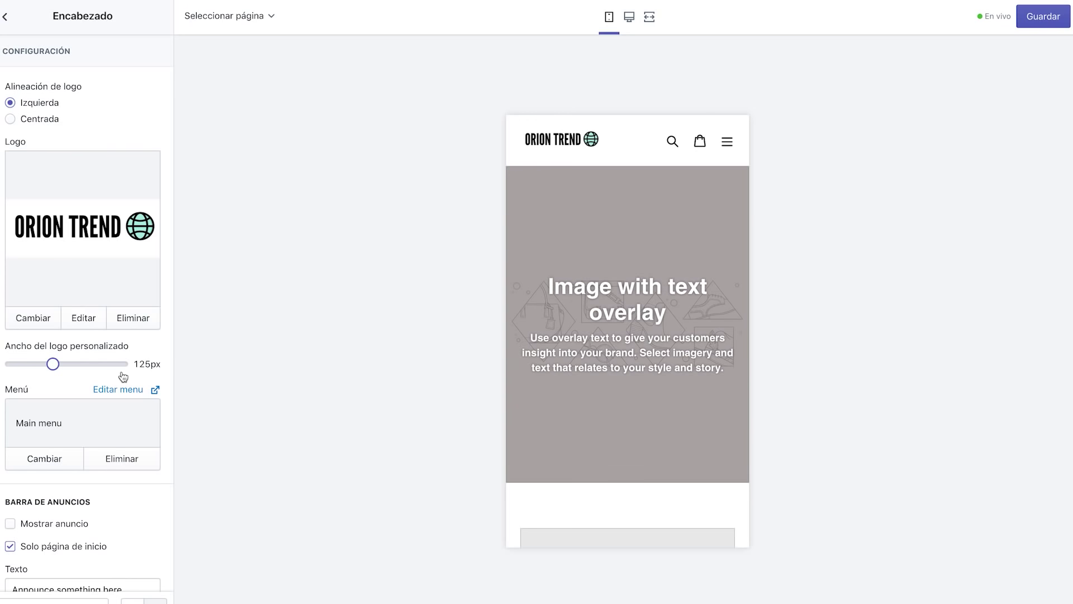
Check the header logo in mobile and desktop previews, then save the changes.
{"action": "scroll", "coordinate": [122, 376], "scroll_direction": "down", "scroll_amount": 5}
{"action": "scroll", "coordinate": [122, 376], "scroll_direction": "up", "scroll_amount": 5}
{"action": "left_click", "coordinate": [629, 25]}
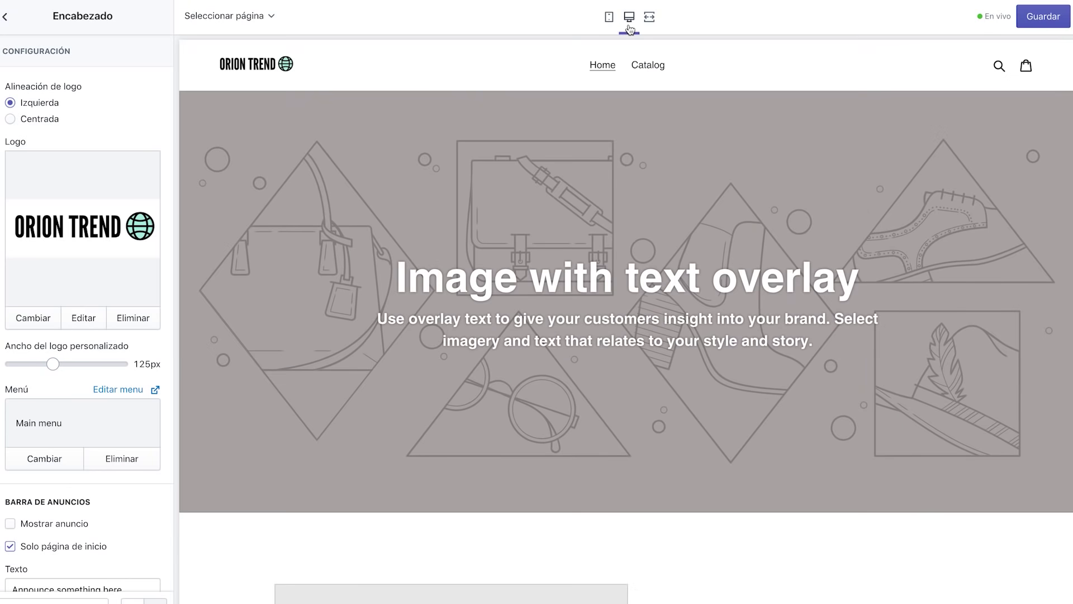
{"action": "left_click", "coordinate": [608, 26]}
{"action": "left_click", "coordinate": [628, 18]}
{"action": "left_click", "coordinate": [609, 19]}
{"action": "scroll", "coordinate": [652, 263], "scroll_direction": "down", "scroll_amount": 1}
{"action": "scroll", "coordinate": [653, 267], "scroll_direction": "up", "scroll_amount": 1}
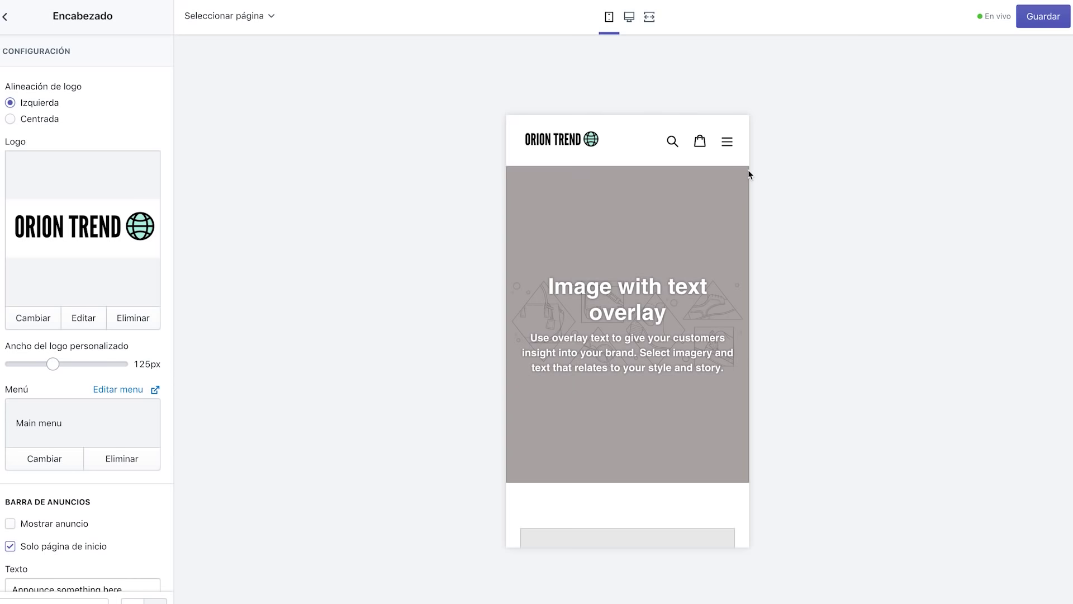
{"action": "left_click", "coordinate": [1045, 19]}
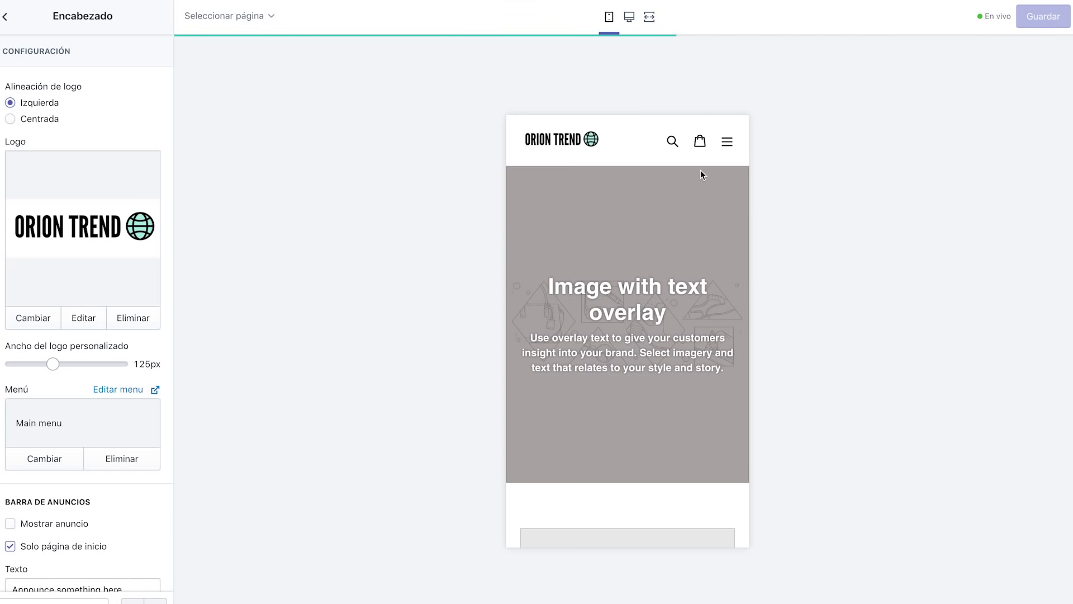
{"action": "left_click", "coordinate": [7, 25]}
Open the theme's Colores settings and review the text, button, form and overlay colours.
{"action": "left_click", "coordinate": [127, 53]}
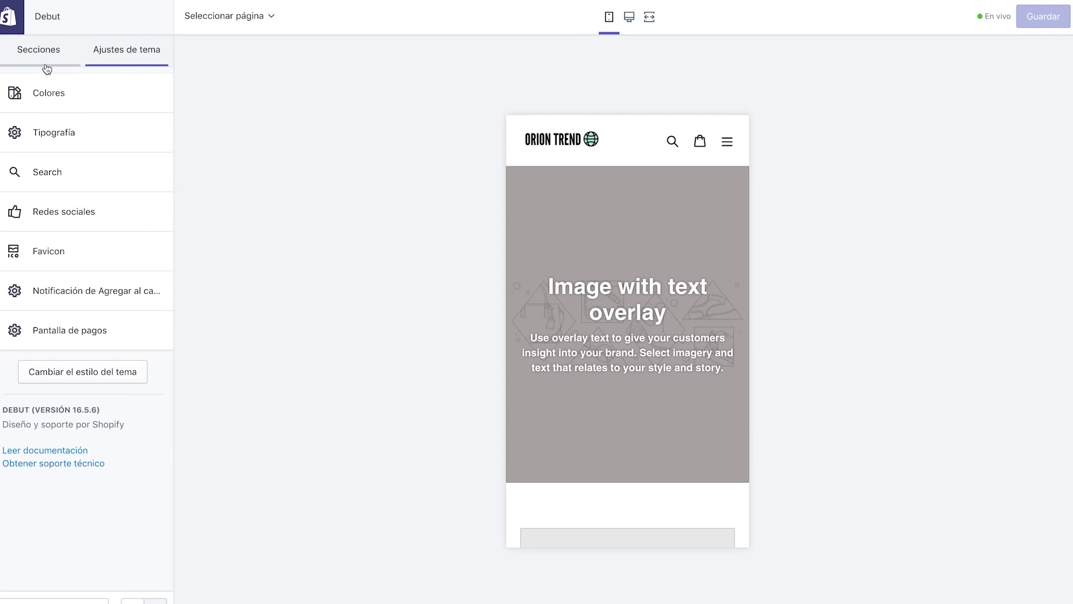
{"action": "left_click", "coordinate": [93, 93]}
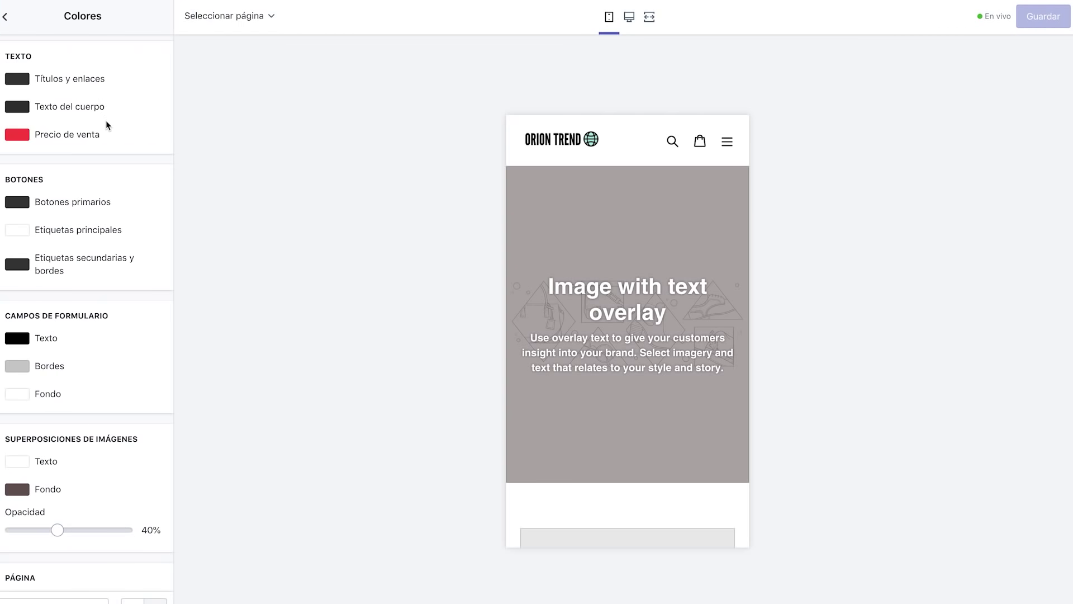
{"action": "scroll", "coordinate": [102, 281], "scroll_direction": "down", "scroll_amount": 1}
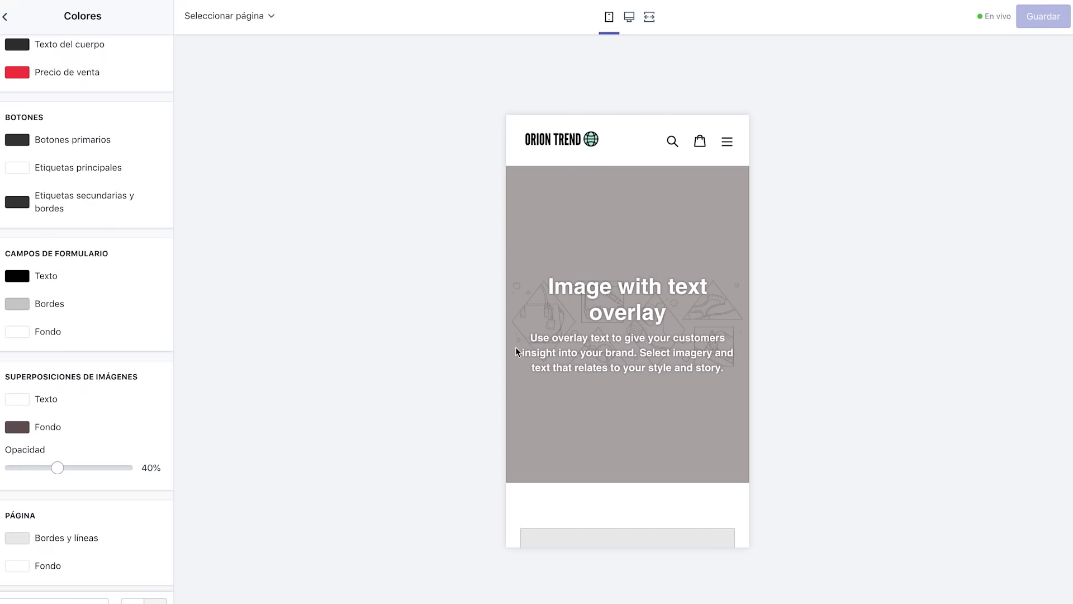
{"action": "scroll", "coordinate": [618, 316], "scroll_direction": "down", "scroll_amount": 5}
{"action": "scroll", "coordinate": [618, 316], "scroll_direction": "up", "scroll_amount": 5}
{"action": "scroll", "coordinate": [162, 280], "scroll_direction": "up", "scroll_amount": 1}
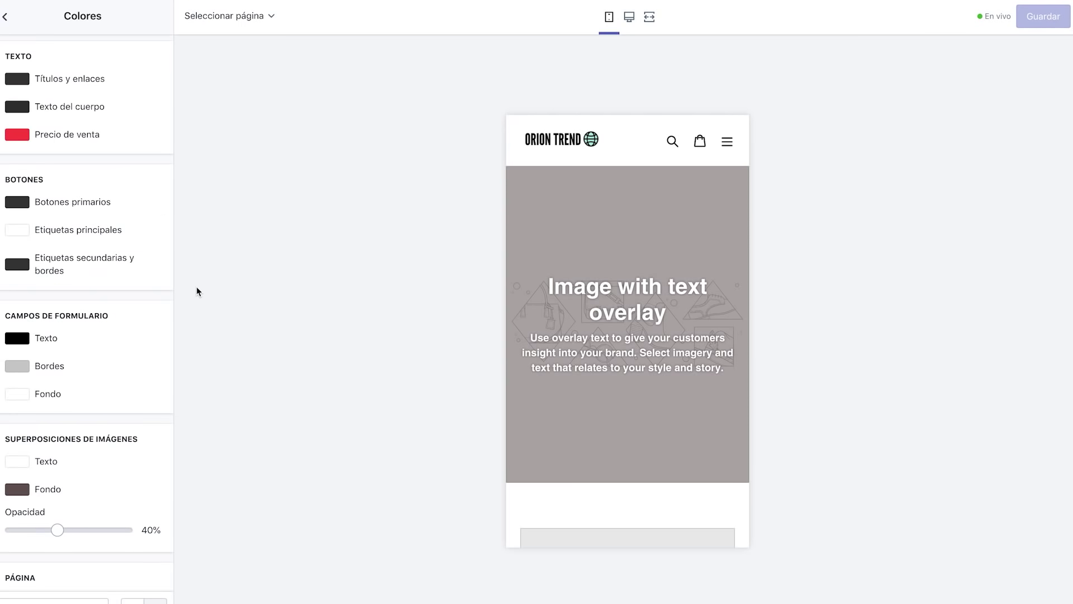
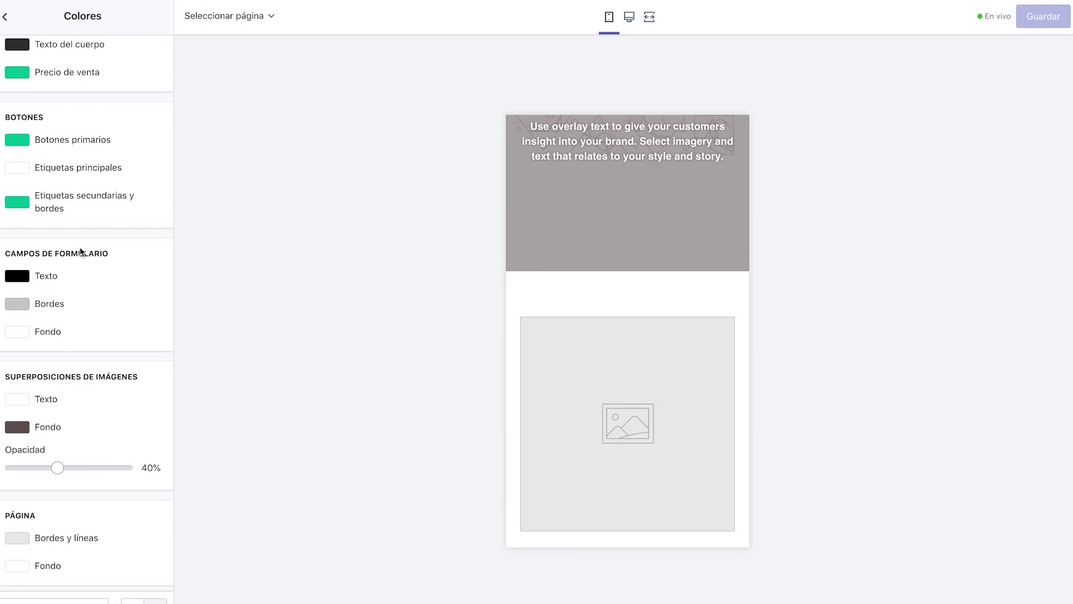
Leave the colour settings and open the Encabezado section's settings.
{"action": "scroll", "coordinate": [79, 314], "scroll_direction": "up", "scroll_amount": 1}
{"action": "scroll", "coordinate": [102, 283], "scroll_direction": "down", "scroll_amount": 1}
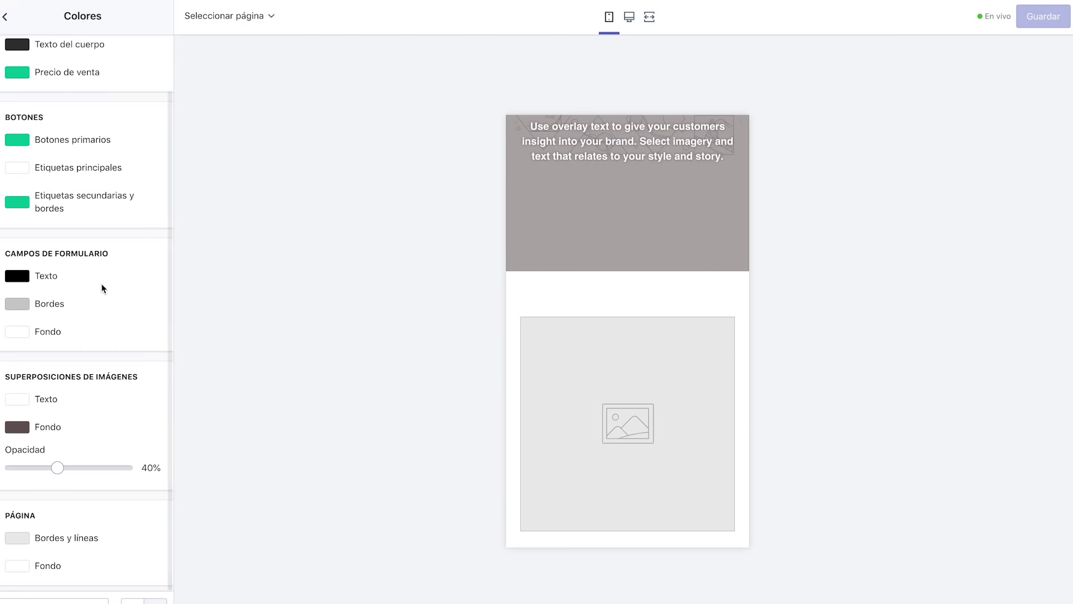
{"action": "scroll", "coordinate": [102, 283], "scroll_direction": "up", "scroll_amount": 1}
{"action": "left_click", "coordinate": [9, 21]}
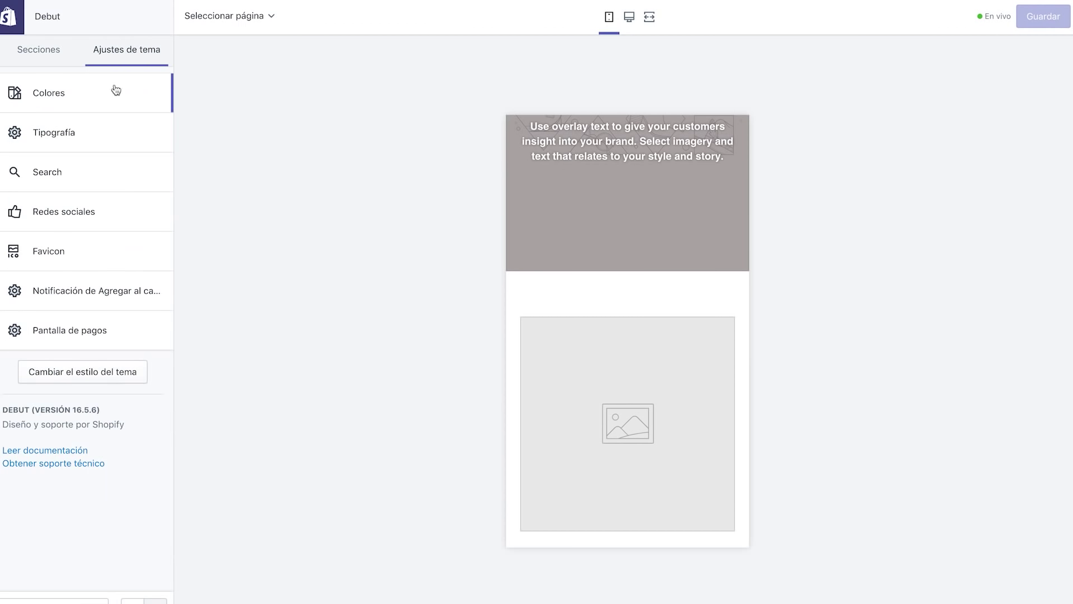
{"action": "left_click", "coordinate": [61, 53]}
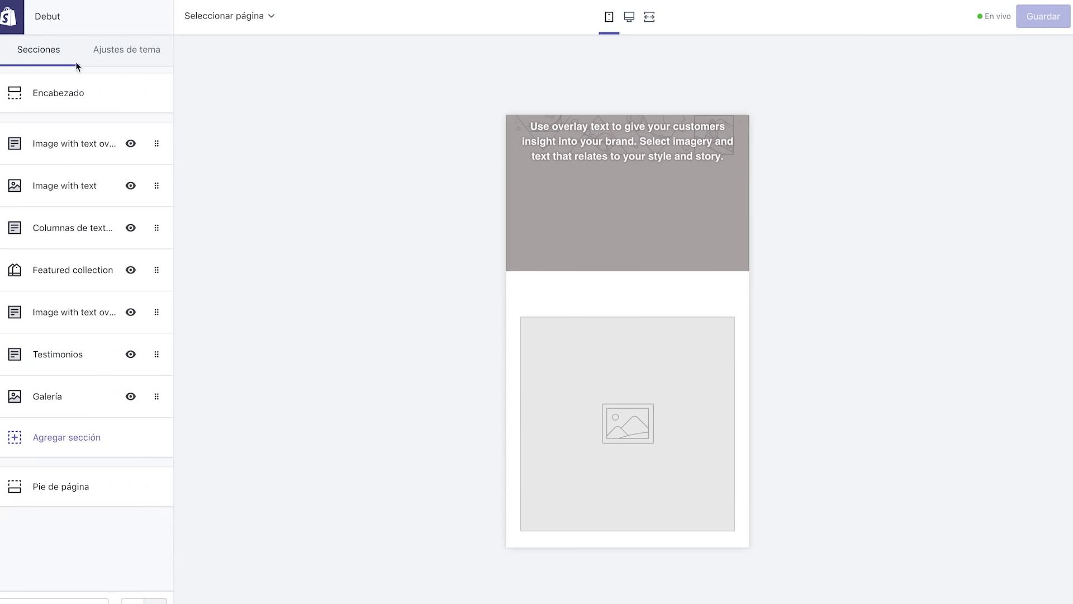
{"action": "left_click", "coordinate": [77, 92]}
{"action": "scroll", "coordinate": [95, 333], "scroll_direction": "down", "scroll_amount": 2}
{"action": "scroll", "coordinate": [95, 333], "scroll_direction": "down", "scroll_amount": 2}
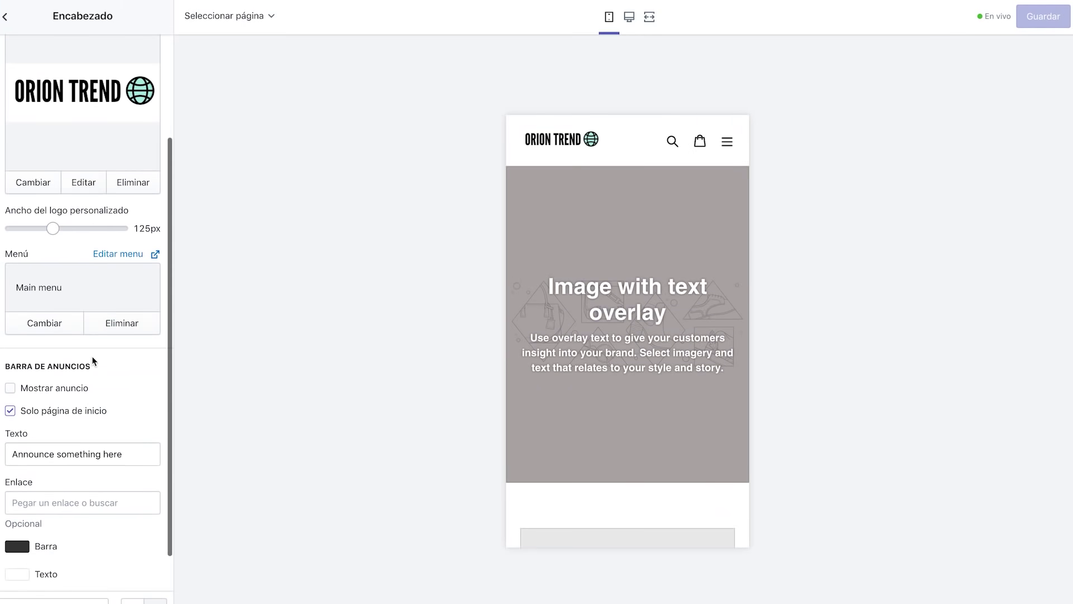
Set the announcement bar colour to #02C39A.
{"action": "triple_click", "coordinate": [123, 398]}
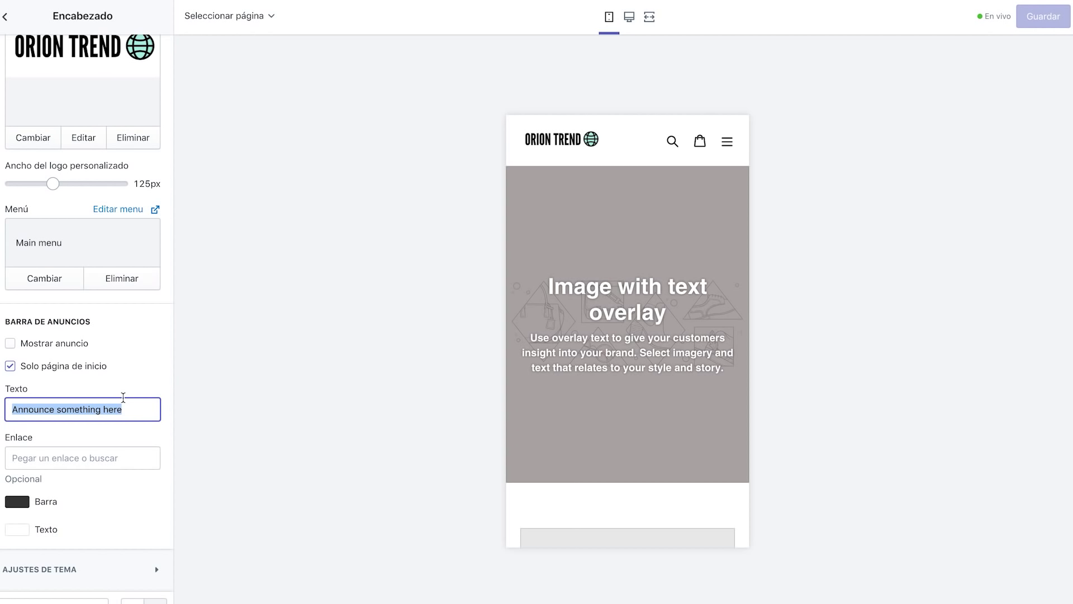
{"action": "left_click", "coordinate": [17, 501]}
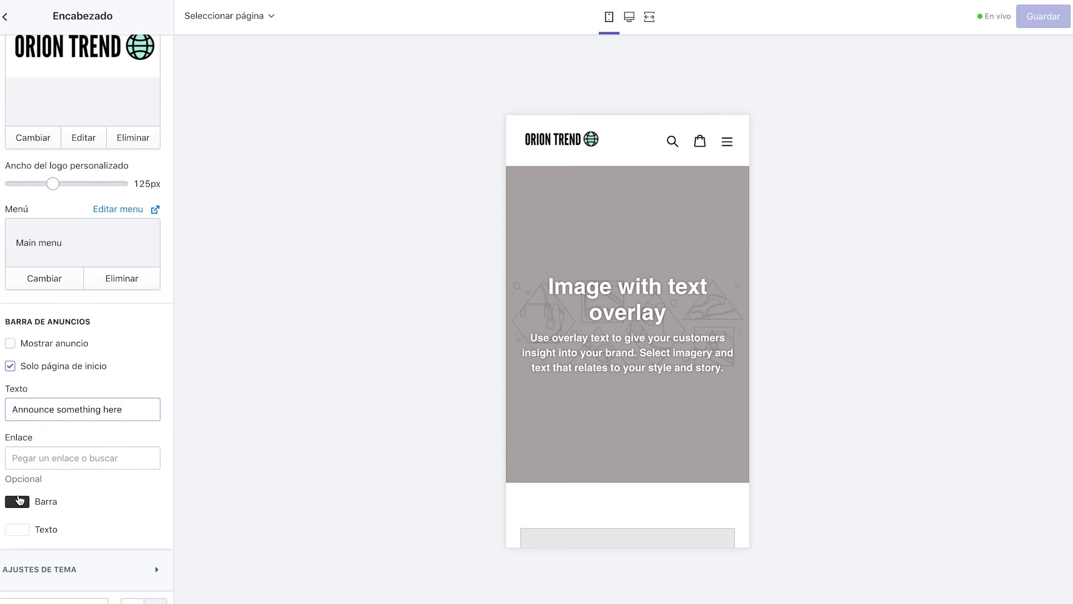
{"action": "scroll", "coordinate": [89, 518], "scroll_direction": "down", "scroll_amount": 4}
{"action": "left_click", "coordinate": [55, 463]}
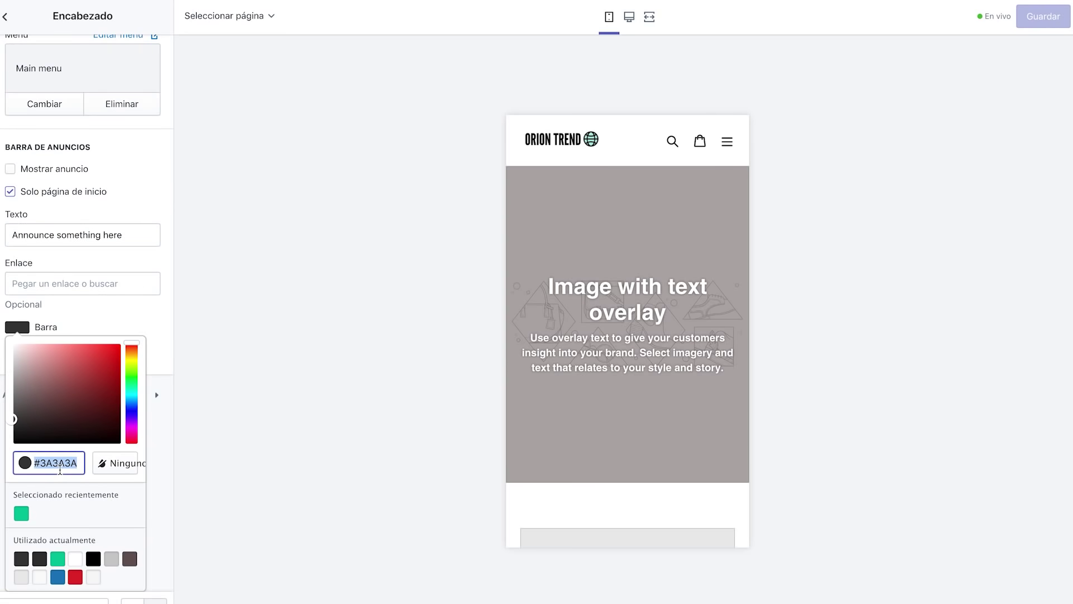
{"action": "type", "text": "#02C39A"}
{"action": "left_click", "coordinate": [155, 278]}
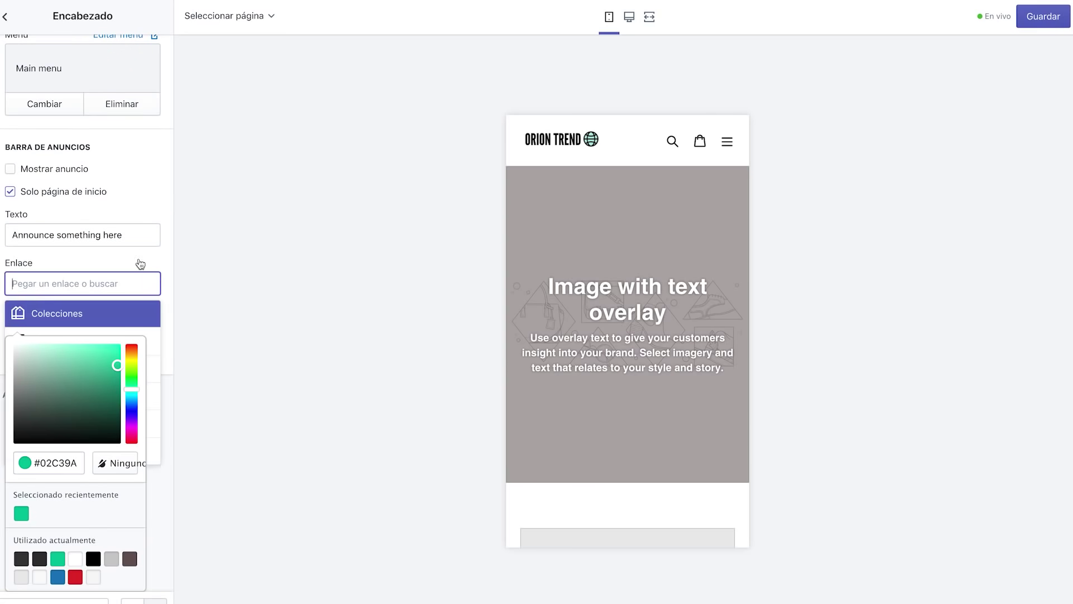
Replace the announcement text with 'ENVÍO FRATUITO DURANTE ESTA SEMANA'.
{"action": "left_click", "coordinate": [138, 245]}
{"action": "triple_click", "coordinate": [87, 412]}
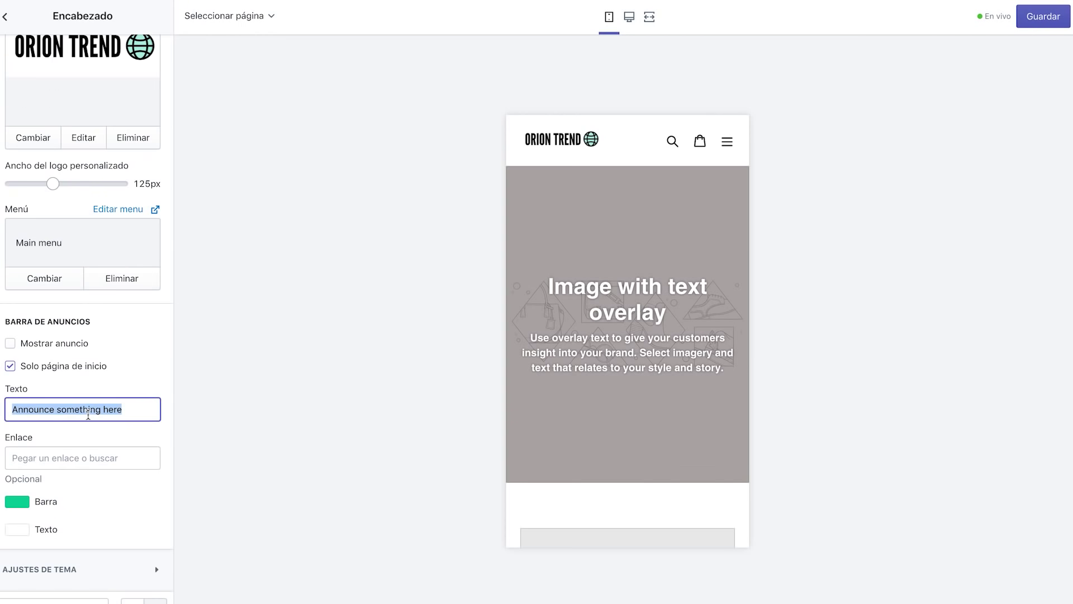
{"action": "key", "text": "BackSpace"}
{"action": "type", "text": "ENV"}
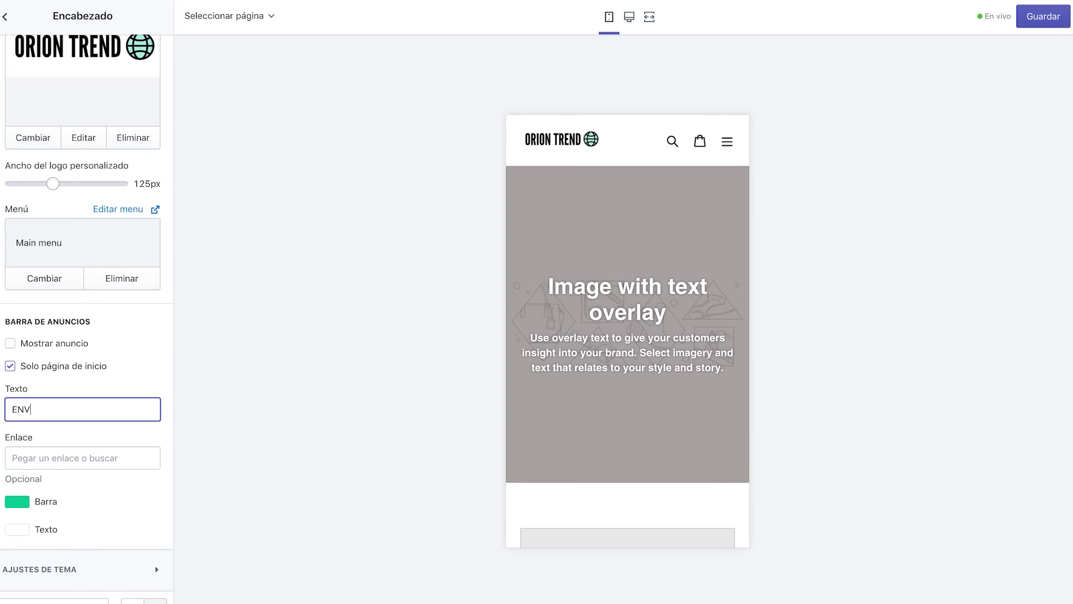
{"action": "type", "text": "ÍO FRATUITO DURANTE ESTA SEMANA"}
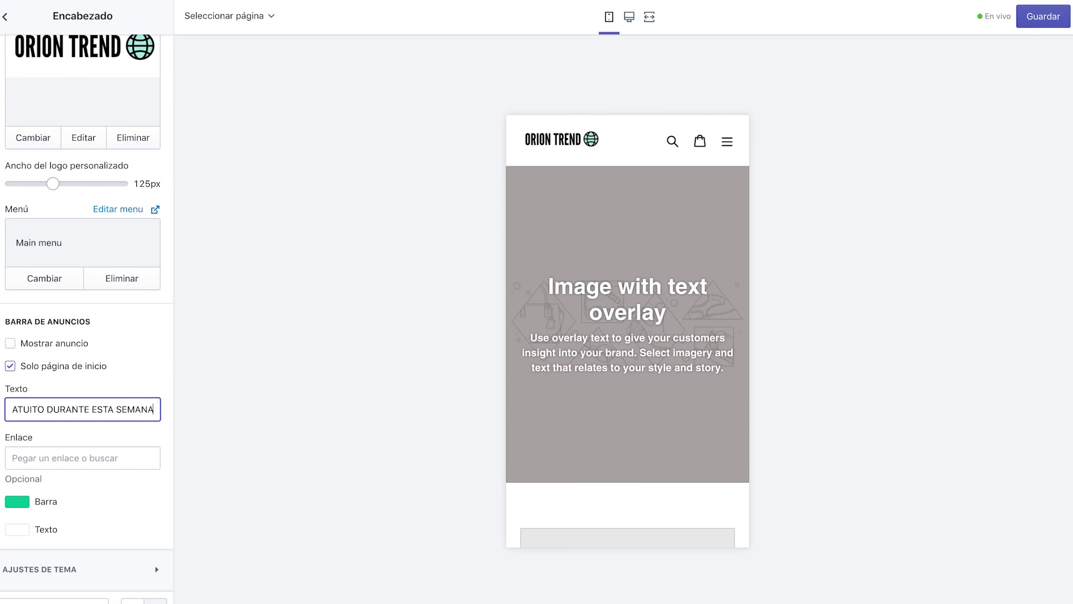
Insert an airplane emoji from Emojis y símbolos and move it to the text's start.
{"action": "right_click", "coordinate": [155, 409]}
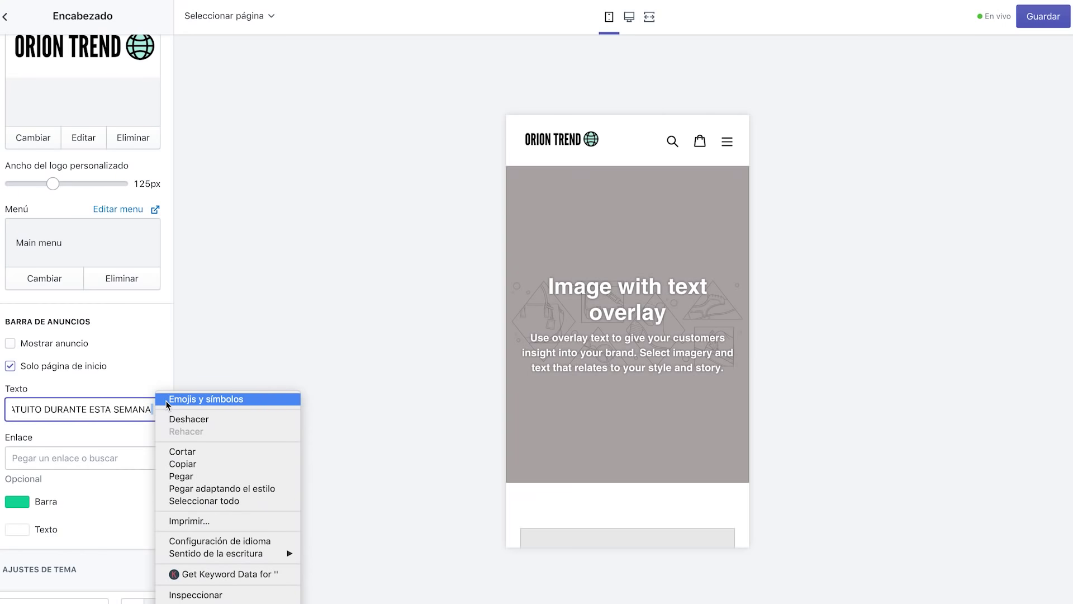
{"action": "left_click", "coordinate": [166, 400]}
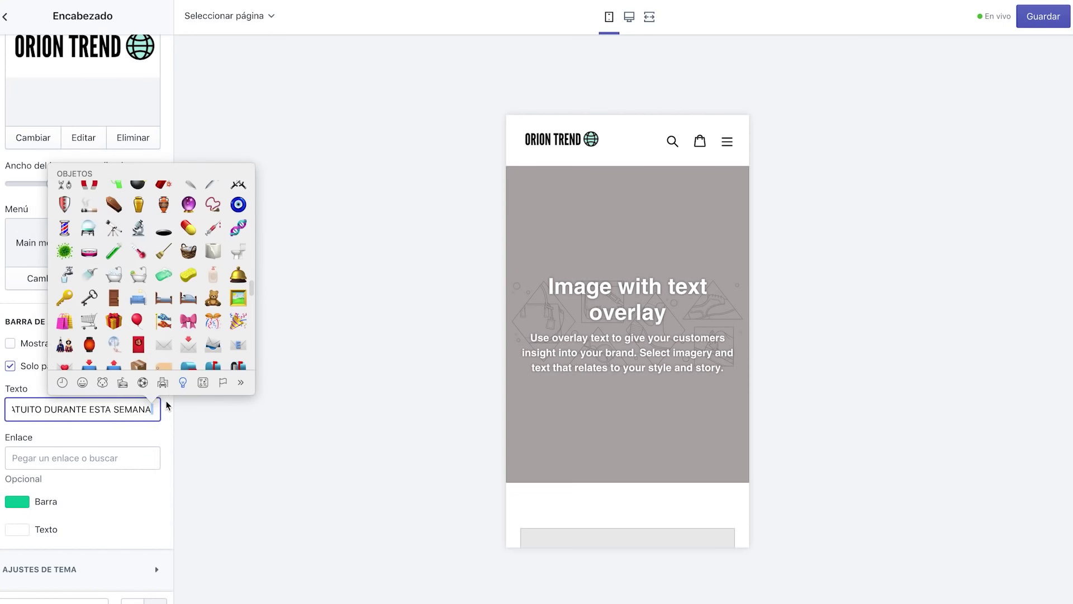
{"action": "type", "text": "AVIO"}
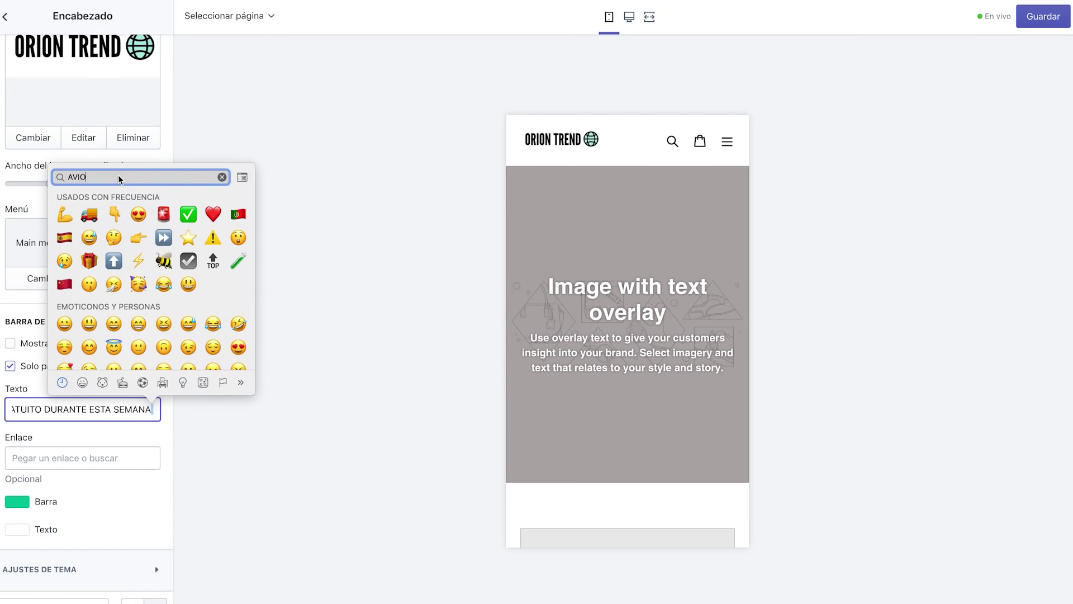
{"action": "key", "text": "Return"}
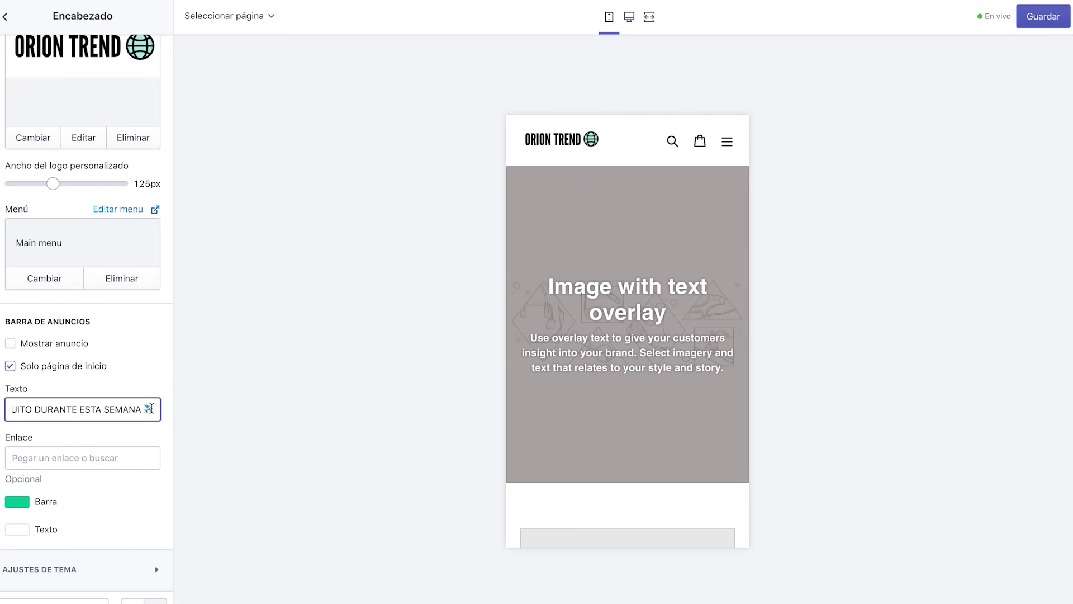
{"action": "key", "text": "shift+Left"}
{"action": "key", "text": "super+x"}
{"action": "key", "text": "super+Left"}
{"action": "key", "text": "super+v"}
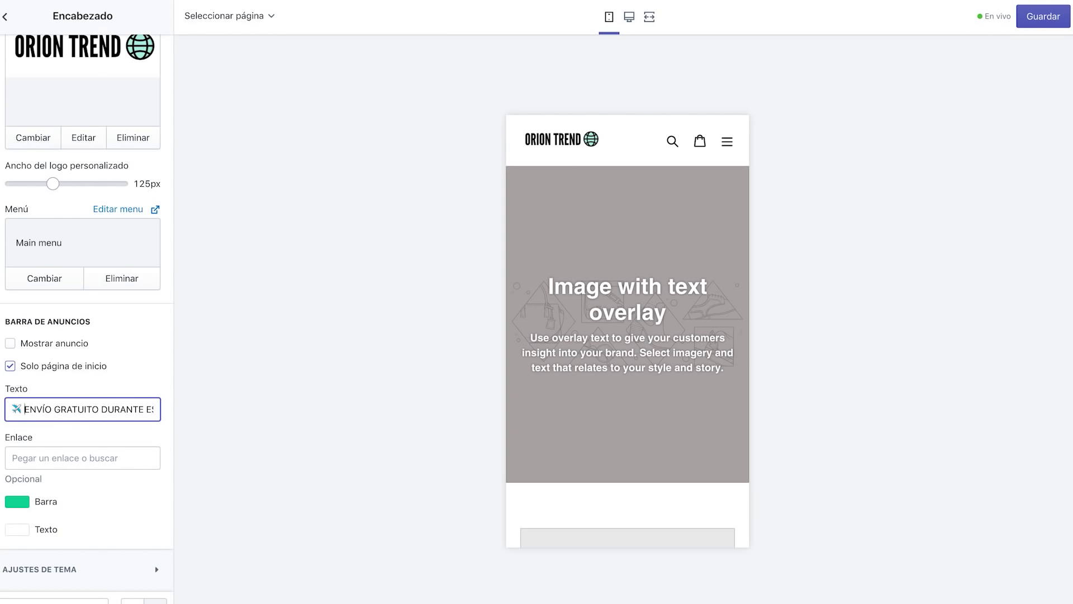
Open the Facebook emoji symbols page in a new browser tab.
{"action": "key", "text": "super+t"}
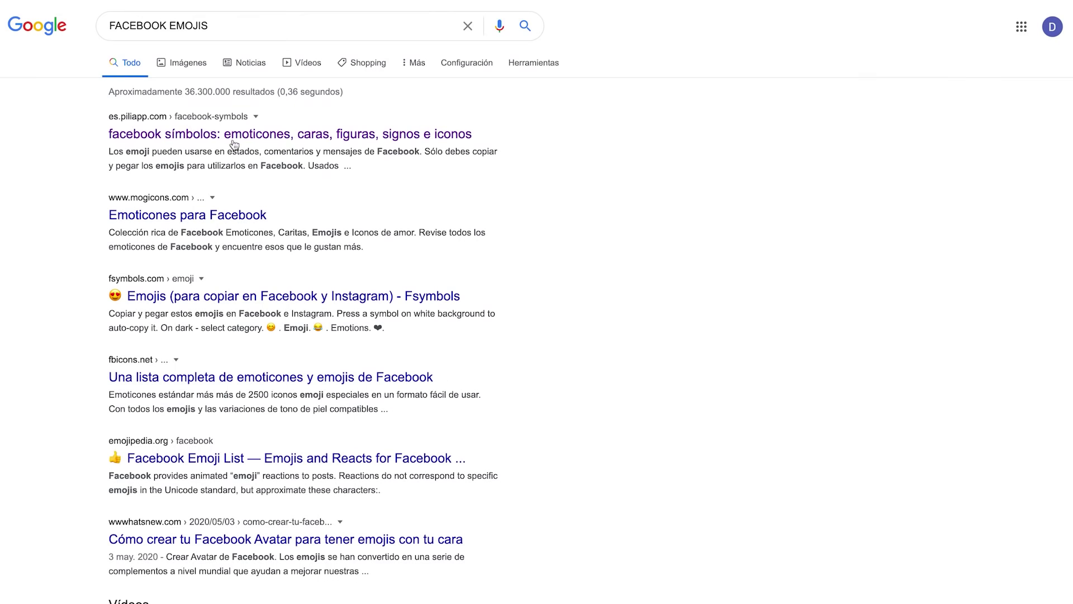
{"action": "left_click", "coordinate": [247, 137]}
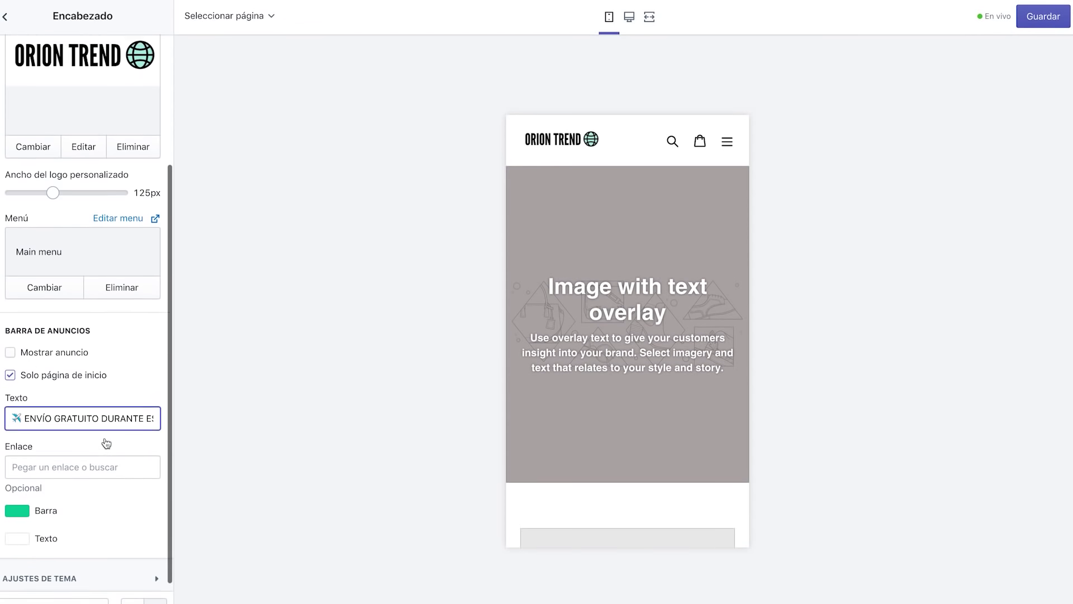
{"action": "scroll", "coordinate": [106, 443], "scroll_direction": "down", "scroll_amount": 1}
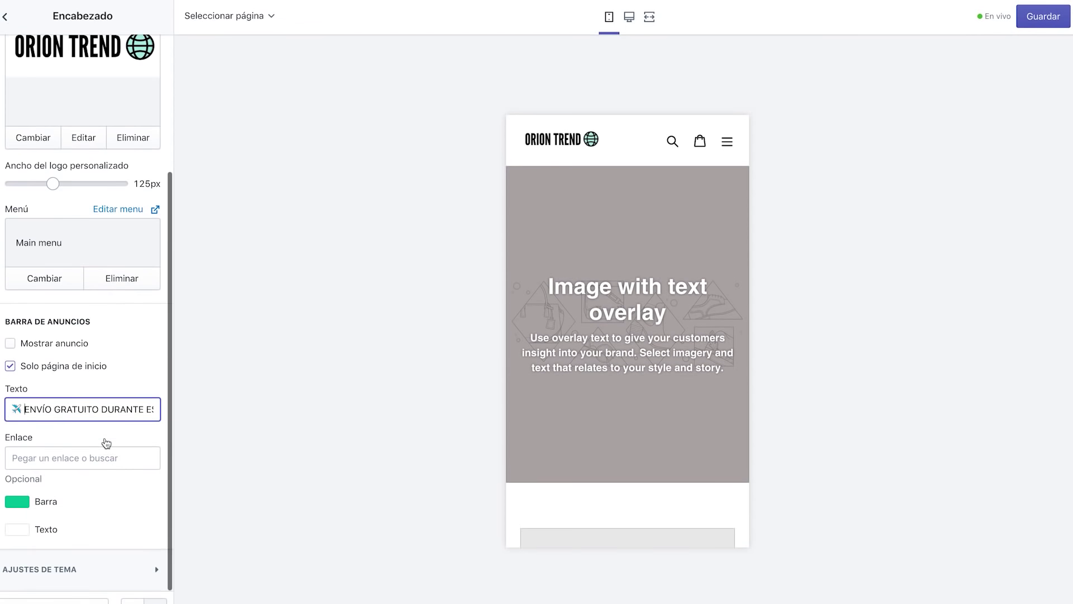
Uncheck 'Solo página de inicio' so the announcement shows on all pages, and save.
{"action": "left_click", "coordinate": [64, 369]}
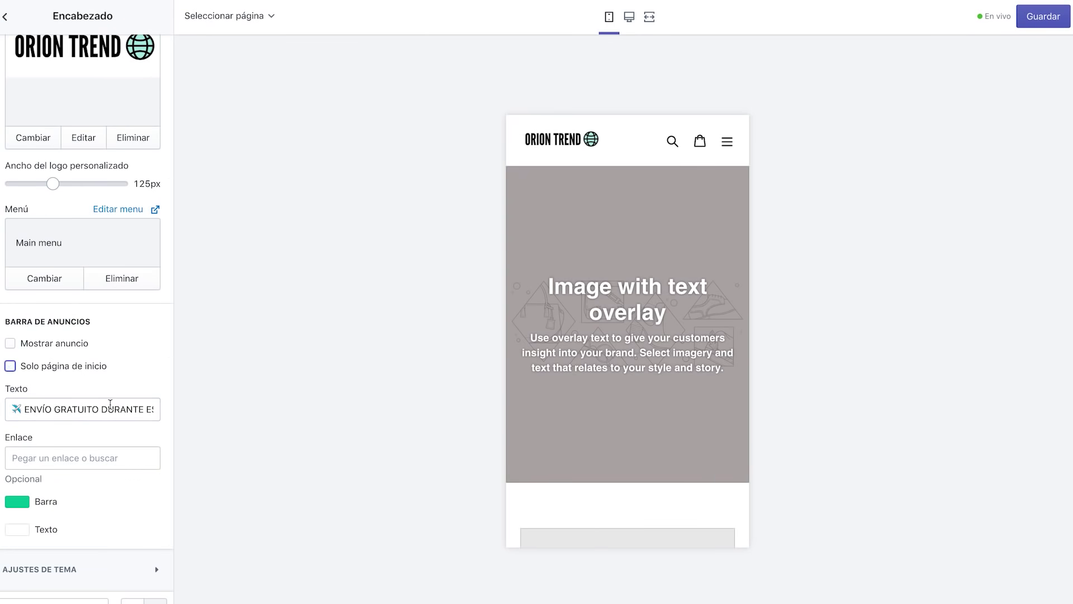
{"action": "scroll", "coordinate": [110, 404], "scroll_direction": "up", "scroll_amount": 2}
{"action": "scroll", "coordinate": [110, 404], "scroll_direction": "up", "scroll_amount": 3}
{"action": "scroll", "coordinate": [109, 404], "scroll_direction": "down", "scroll_amount": 4}
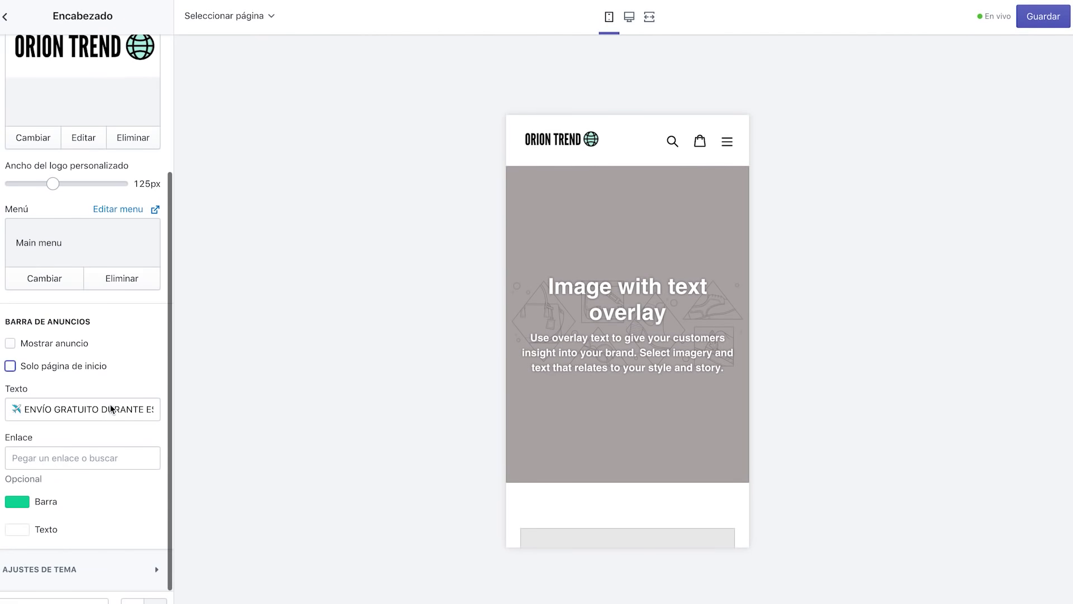
{"action": "left_click", "coordinate": [1043, 16]}
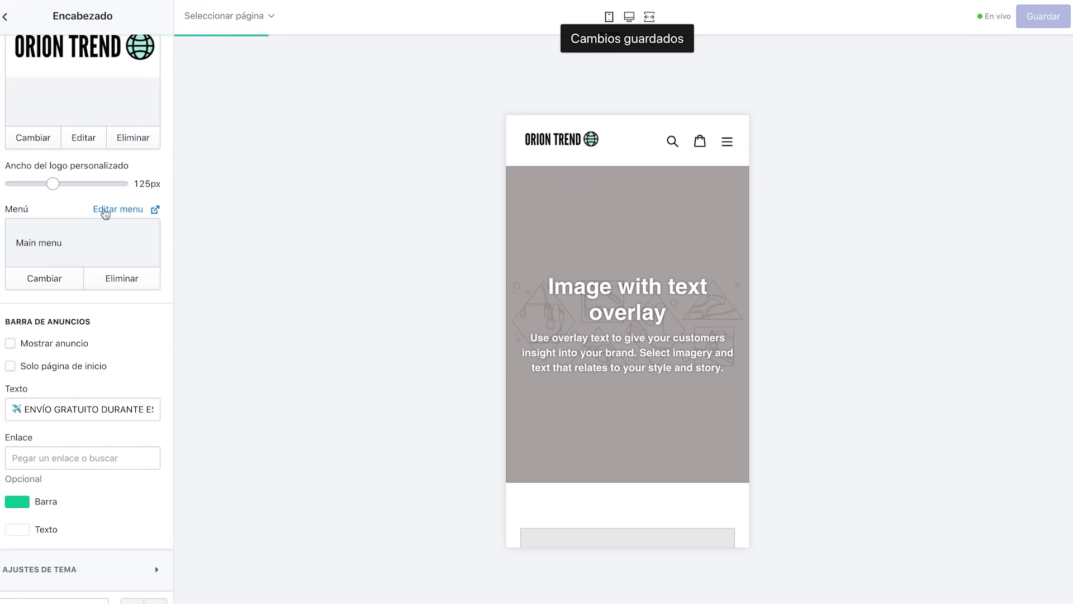
Return to the section list and open the Image with text overlay settings.
{"action": "scroll", "coordinate": [103, 223], "scroll_direction": "up", "scroll_amount": 4}
{"action": "left_click", "coordinate": [5, 17]}
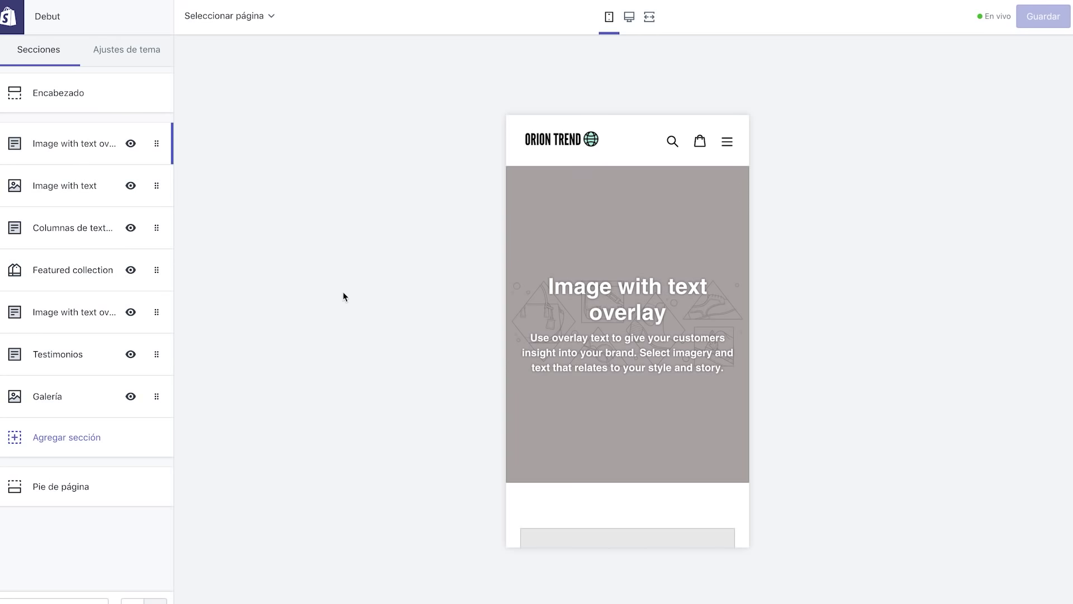
{"action": "left_click", "coordinate": [75, 156]}
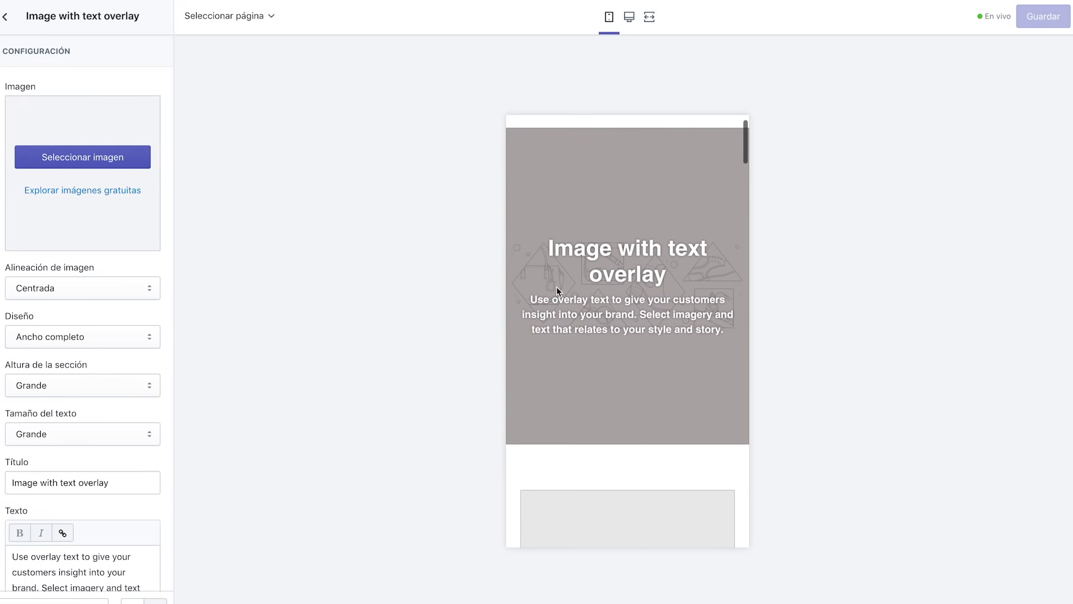
Set 'Altura de la sección' to Mediana, after briefly trying the large height.
{"action": "left_click", "coordinate": [113, 377]}
{"action": "left_click", "coordinate": [102, 372]}
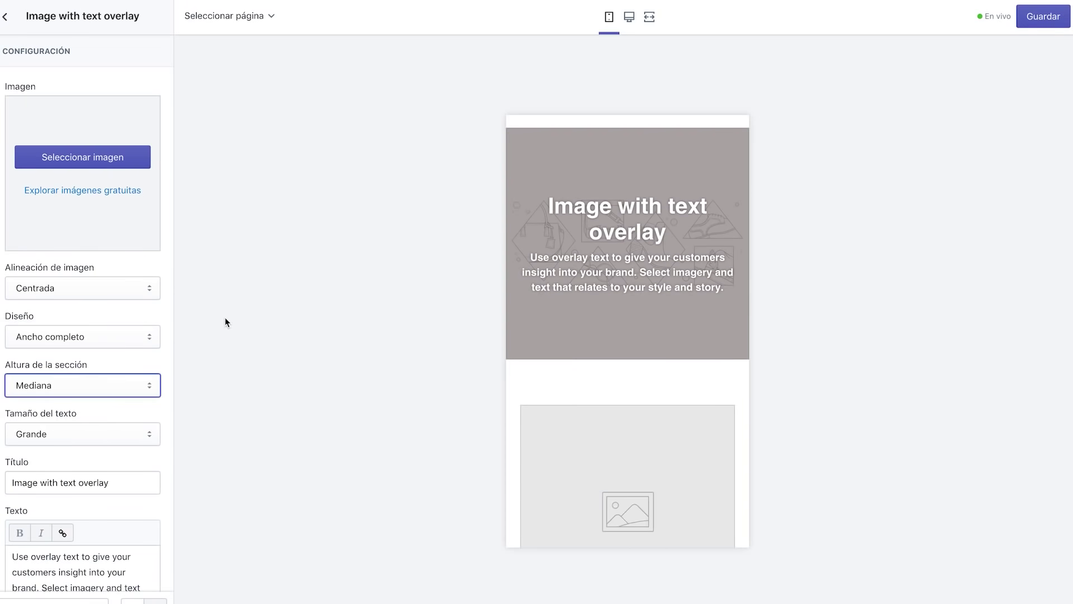
{"action": "scroll", "coordinate": [695, 373], "scroll_direction": "up", "scroll_amount": 1}
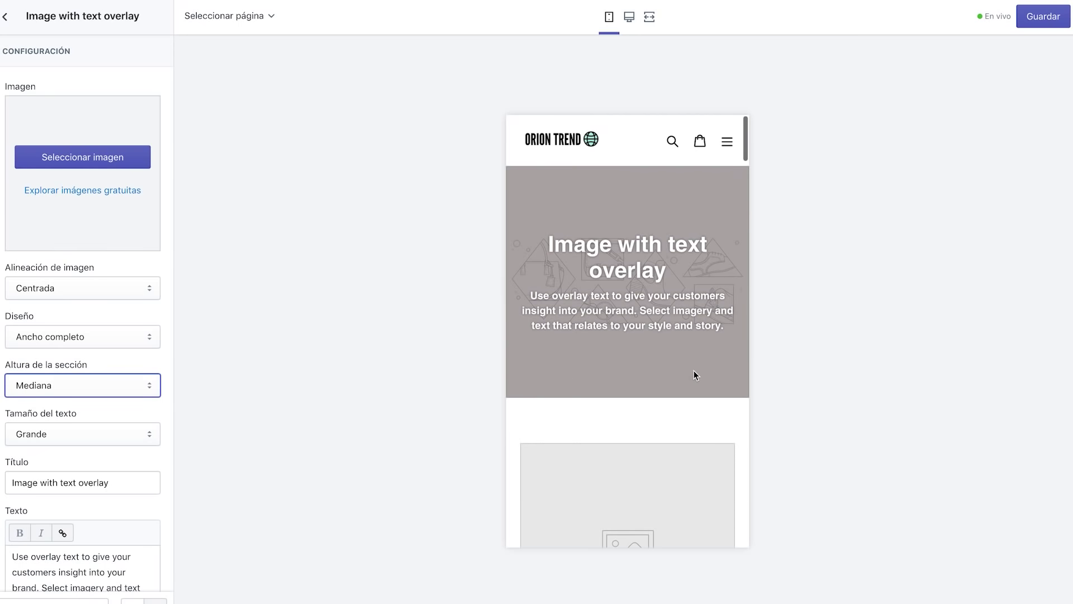
{"action": "left_click", "coordinate": [114, 388]}
{"action": "left_click", "coordinate": [109, 394]}
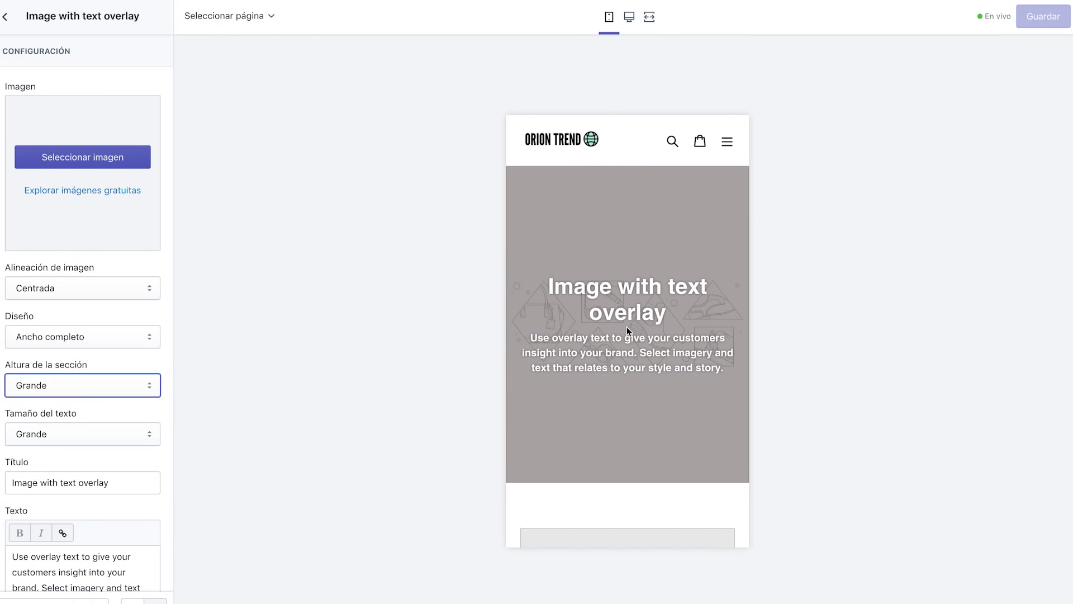
{"action": "scroll", "coordinate": [626, 327], "scroll_direction": "down", "scroll_amount": 1}
{"action": "scroll", "coordinate": [626, 326], "scroll_direction": "up", "scroll_amount": 1}
{"action": "scroll", "coordinate": [626, 326], "scroll_direction": "down", "scroll_amount": 2}
{"action": "scroll", "coordinate": [626, 326], "scroll_direction": "up", "scroll_amount": 2}
{"action": "left_click", "coordinate": [109, 380]}
{"action": "left_click", "coordinate": [115, 367]}
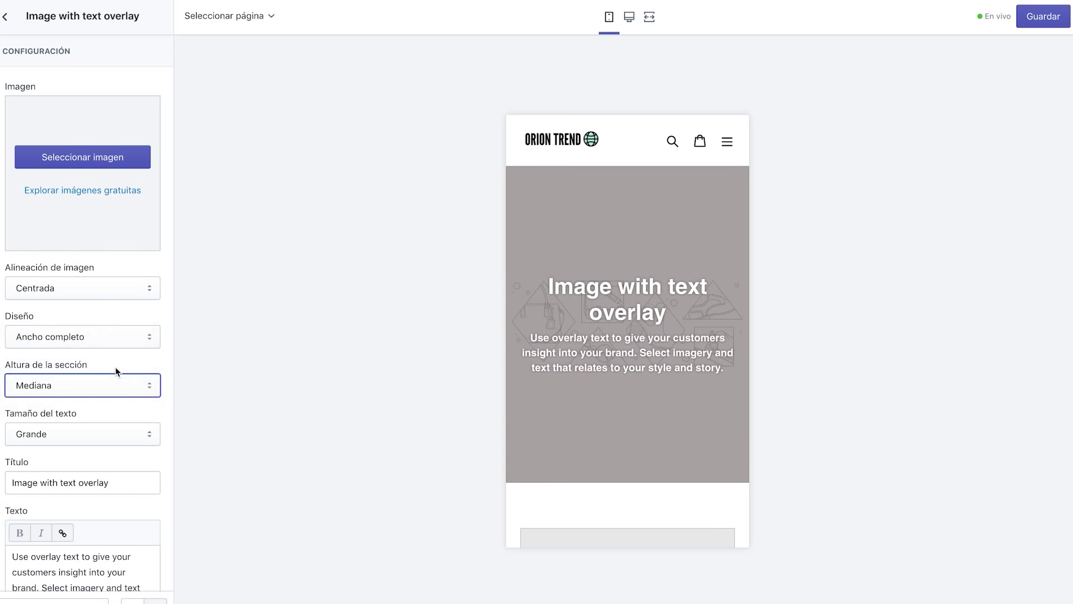
{"action": "left_click", "coordinate": [248, 275]}
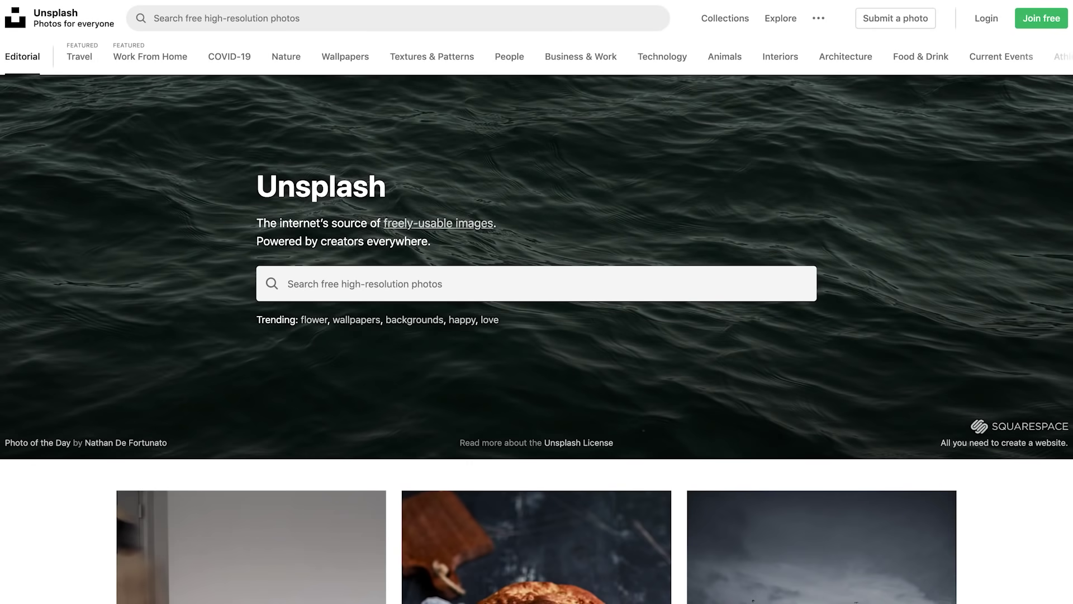
Search Unsplash for 'trendy' and scroll through the photo results.
{"action": "scroll", "coordinate": [574, 366], "scroll_direction": "down", "scroll_amount": 10}
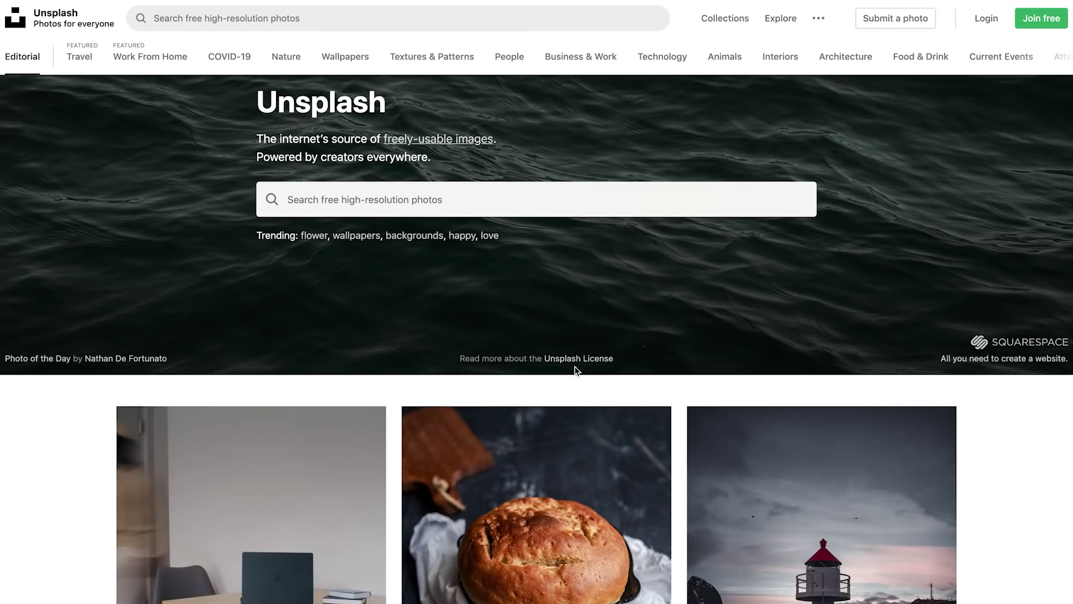
{"action": "scroll", "coordinate": [575, 367], "scroll_direction": "down", "scroll_amount": 12}
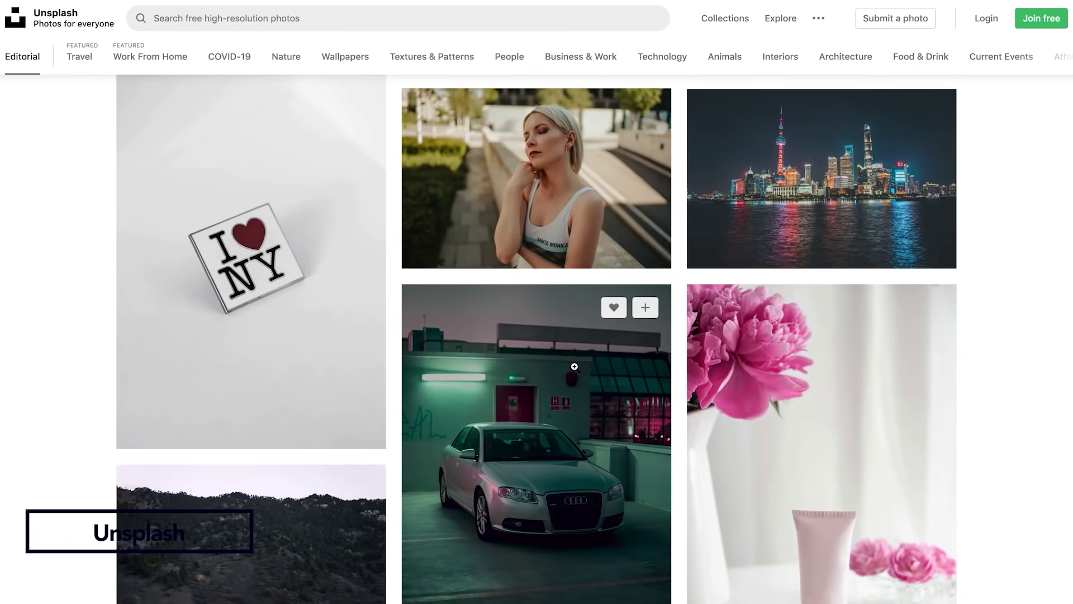
{"action": "scroll", "coordinate": [574, 367], "scroll_direction": "down", "scroll_amount": 6}
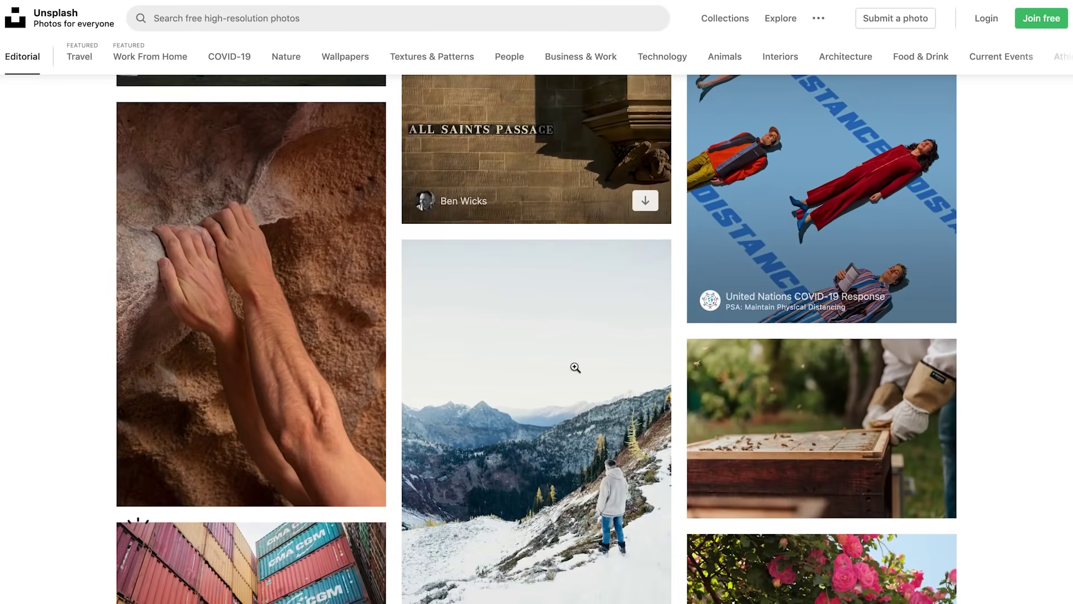
{"action": "scroll", "coordinate": [575, 367], "scroll_direction": "up", "scroll_amount": 20}
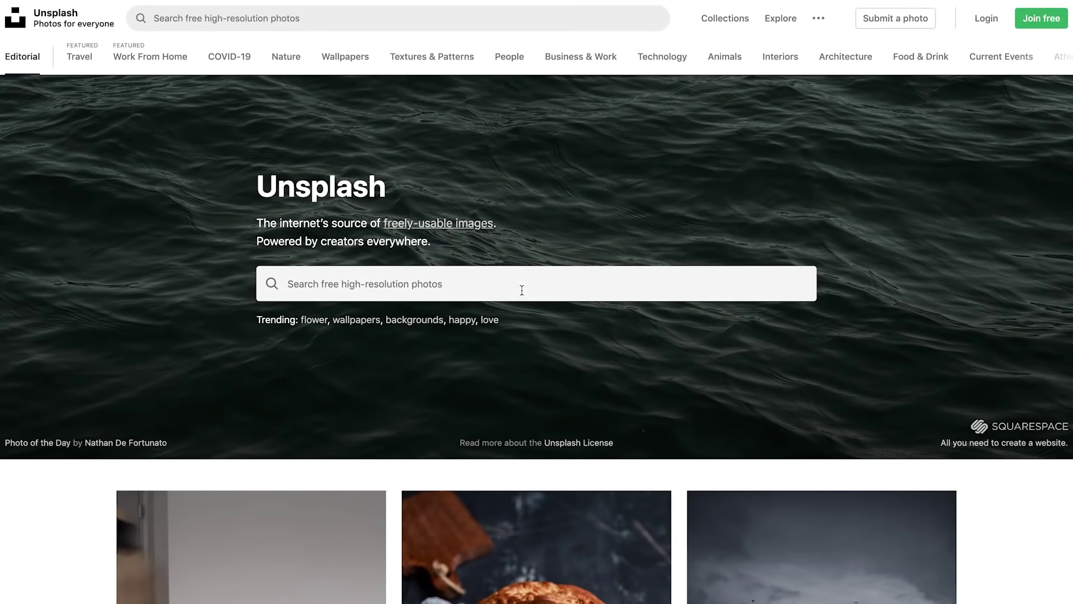
{"action": "left_click", "coordinate": [522, 304]}
{"action": "type", "text": "trendy"}
{"action": "key", "text": "Return"}
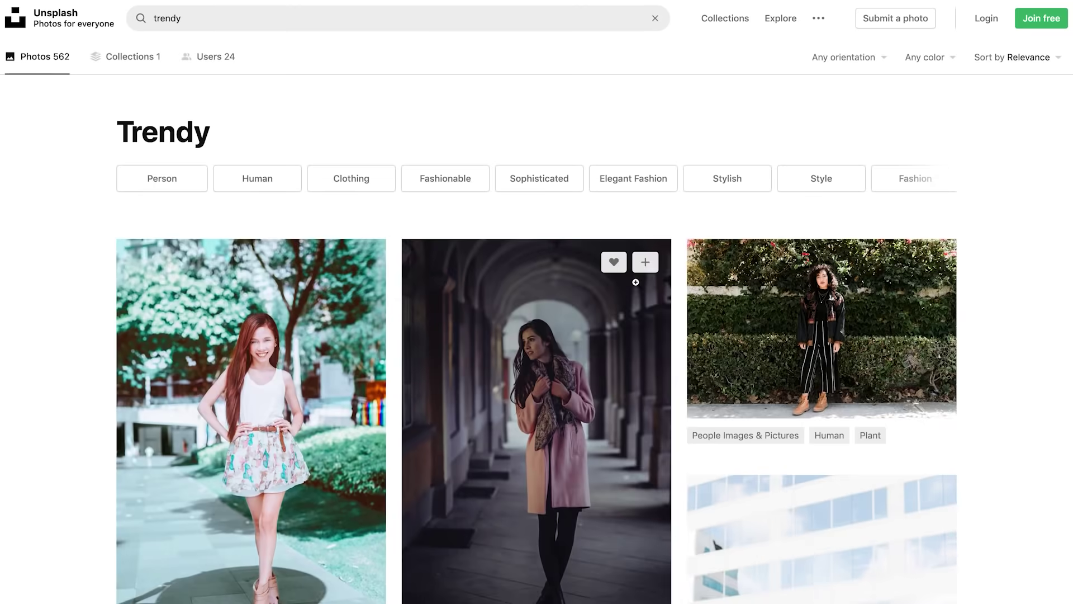
{"action": "scroll", "coordinate": [636, 281], "scroll_direction": "down", "scroll_amount": 10}
{"action": "scroll", "coordinate": [635, 282], "scroll_direction": "down", "scroll_amount": 13}
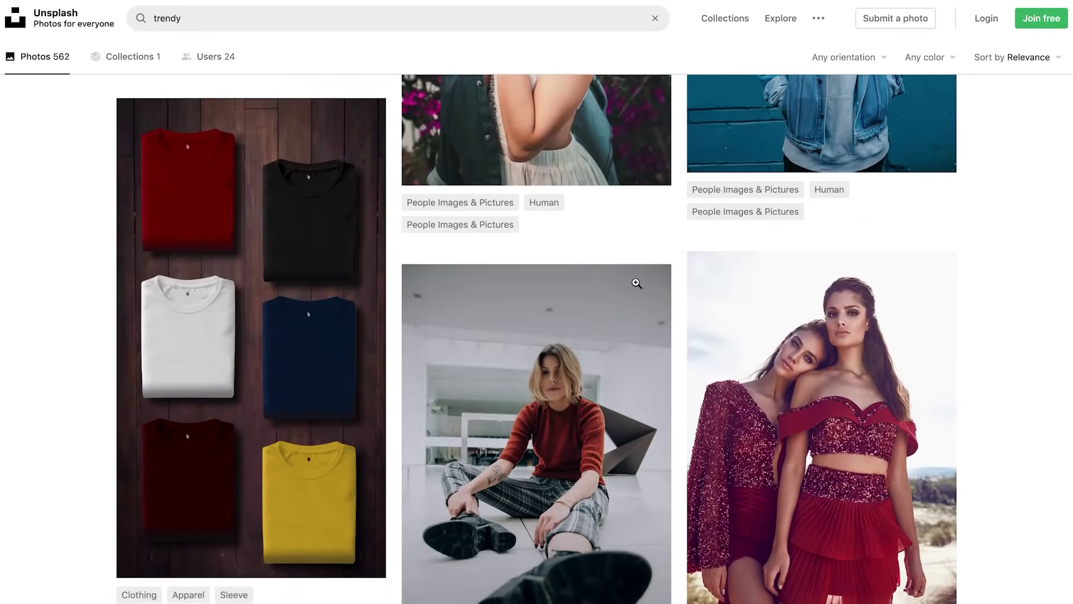
{"action": "scroll", "coordinate": [635, 282], "scroll_direction": "down", "scroll_amount": 18}
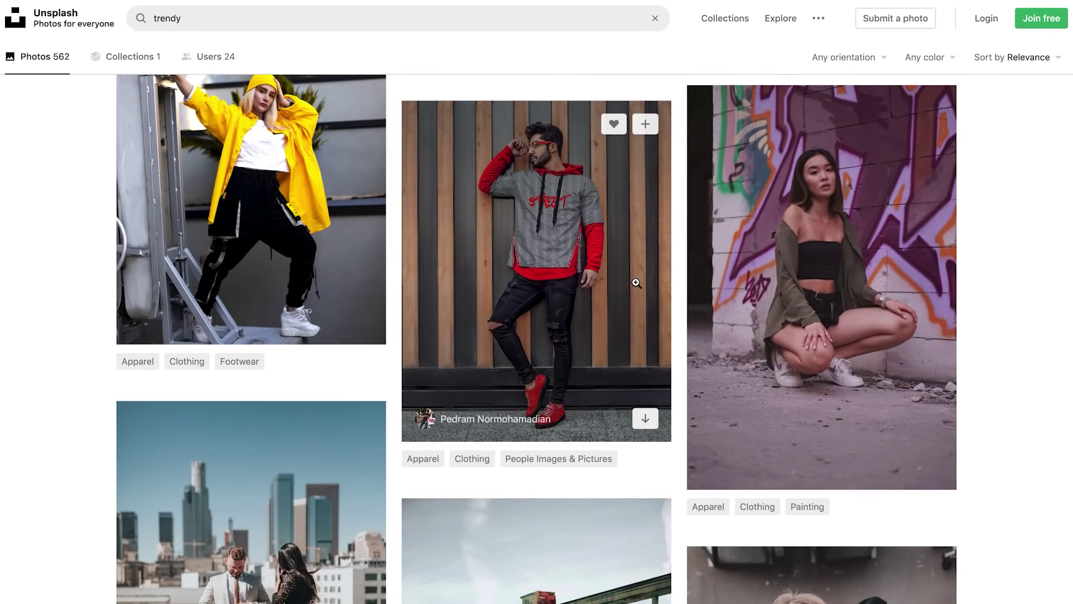
{"action": "scroll", "coordinate": [635, 282], "scroll_direction": "down", "scroll_amount": 13}
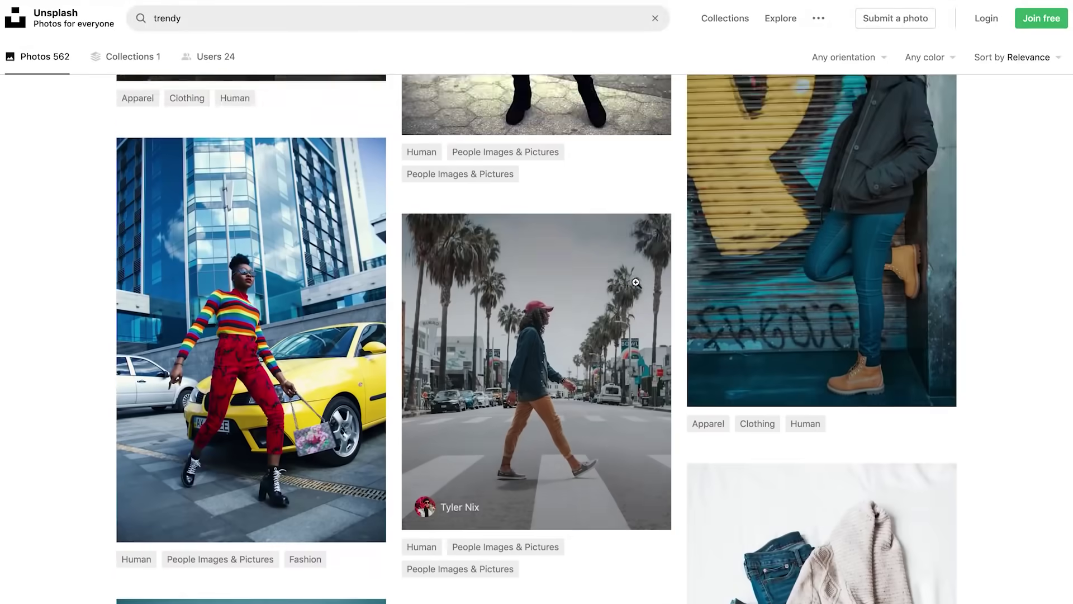
{"action": "scroll", "coordinate": [638, 286], "scroll_direction": "down", "scroll_amount": 14}
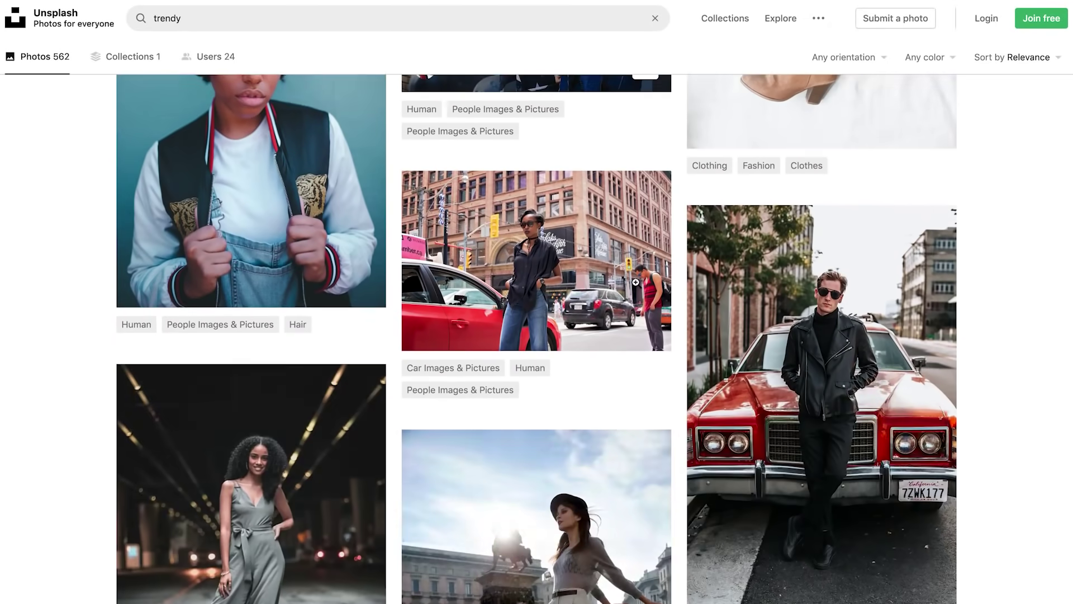
{"action": "scroll", "coordinate": [637, 287], "scroll_direction": "down", "scroll_amount": 2}
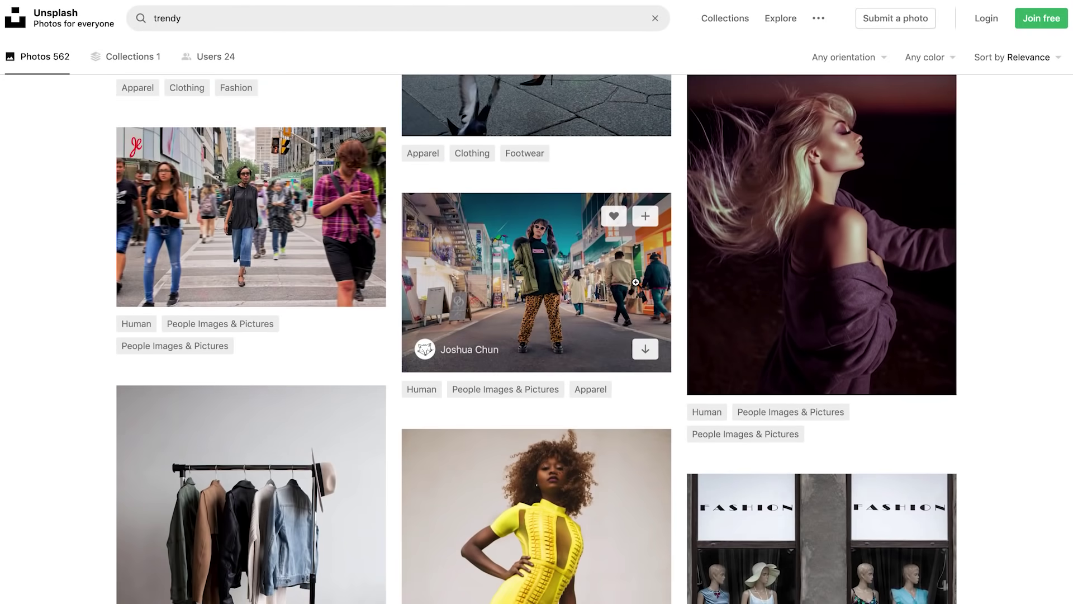
{"action": "scroll", "coordinate": [624, 450], "scroll_direction": "down", "scroll_amount": 6}
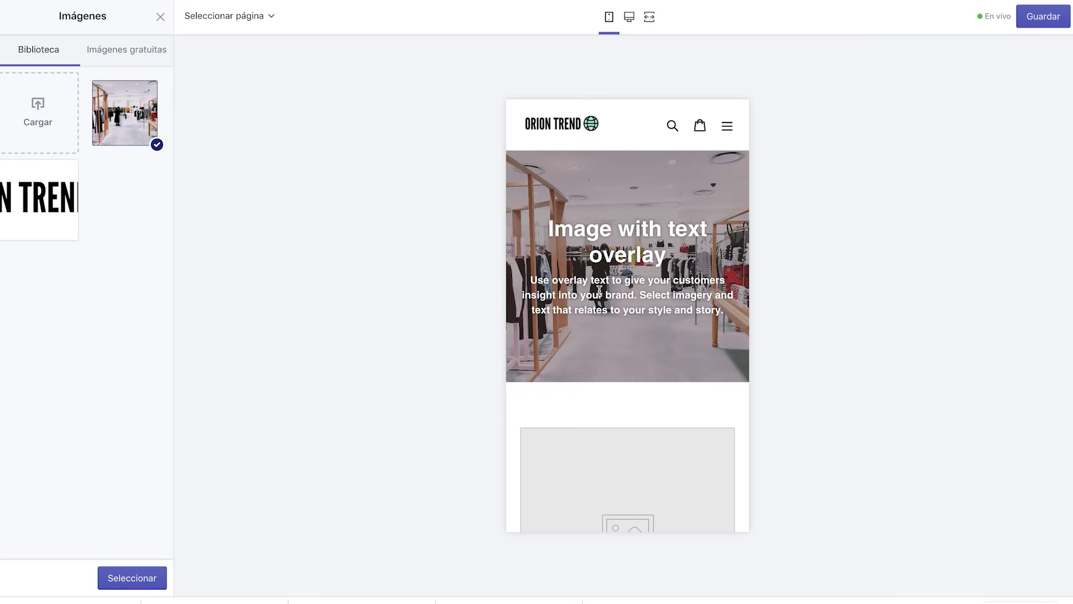
Apply the store-interior photo and paste 'Productos únicos, de otra galaxia' as the Título.
{"action": "left_click", "coordinate": [113, 578]}
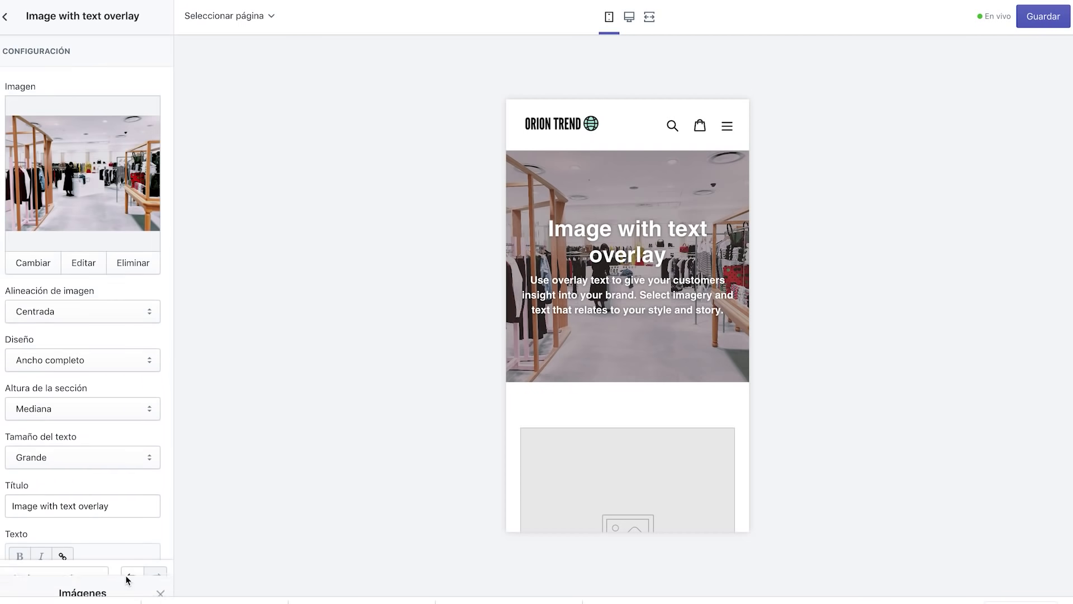
{"action": "scroll", "coordinate": [162, 351], "scroll_direction": "down", "scroll_amount": 1}
{"action": "scroll", "coordinate": [105, 369], "scroll_direction": "down", "scroll_amount": 2}
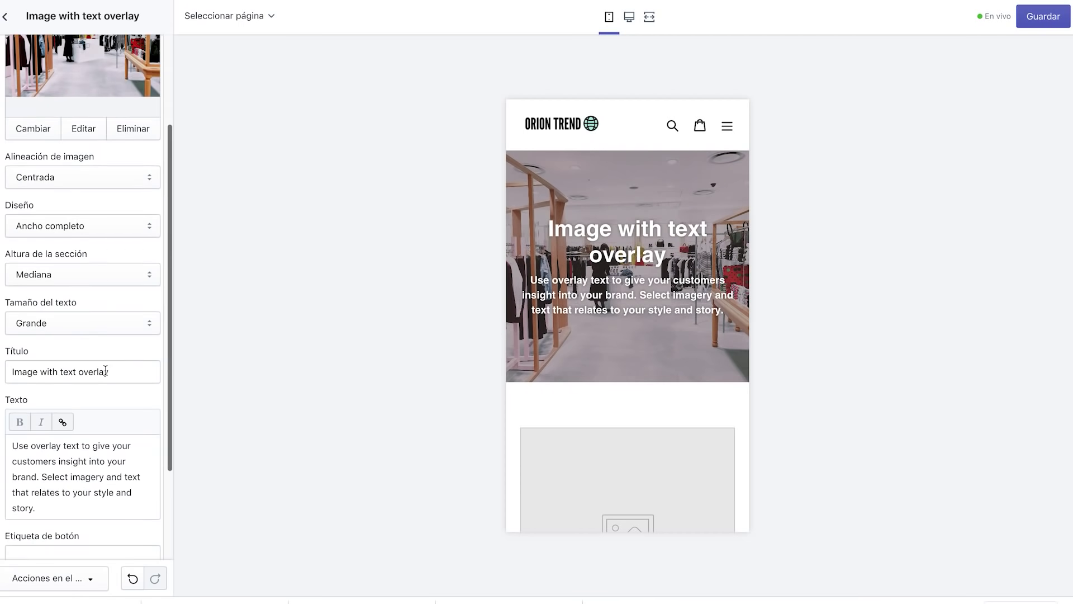
{"action": "double_click", "coordinate": [105, 371]}
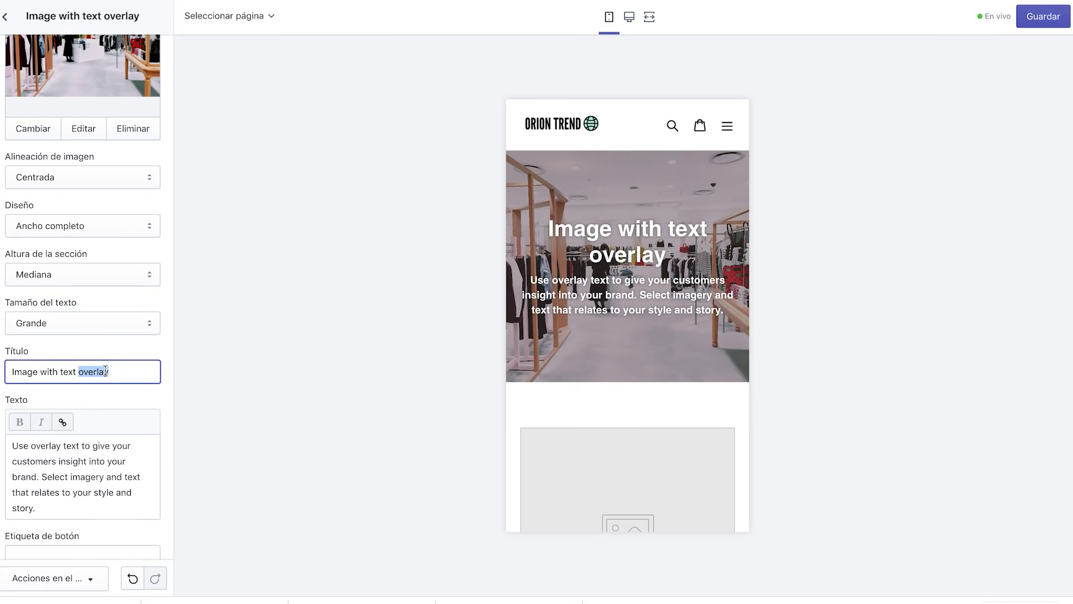
{"action": "triple_click", "coordinate": [105, 371]}
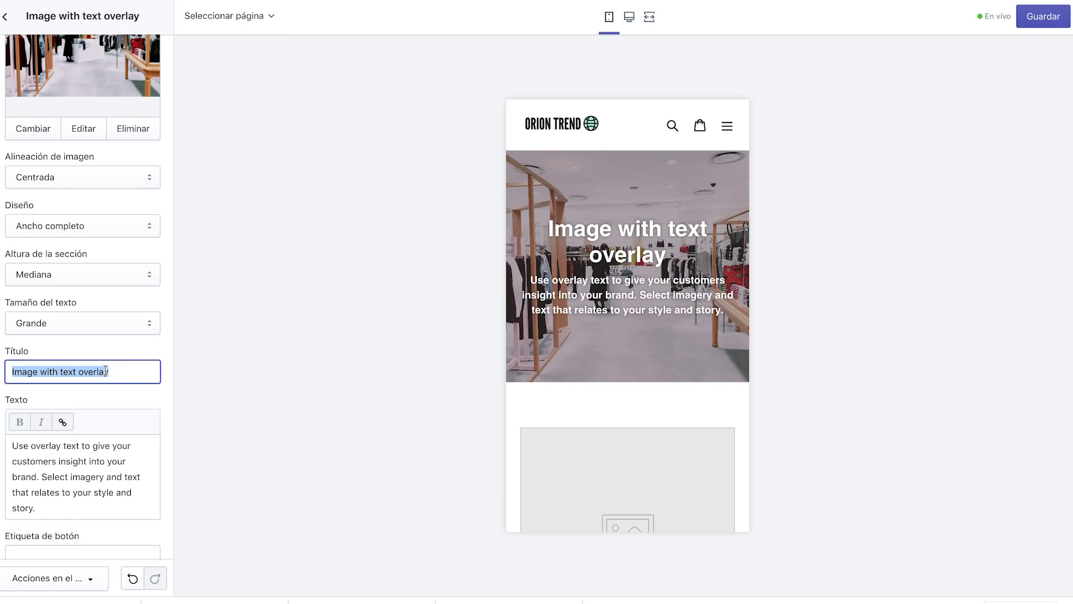
{"action": "type", "text": "\"Productos únicos, de otra galaxia\""}
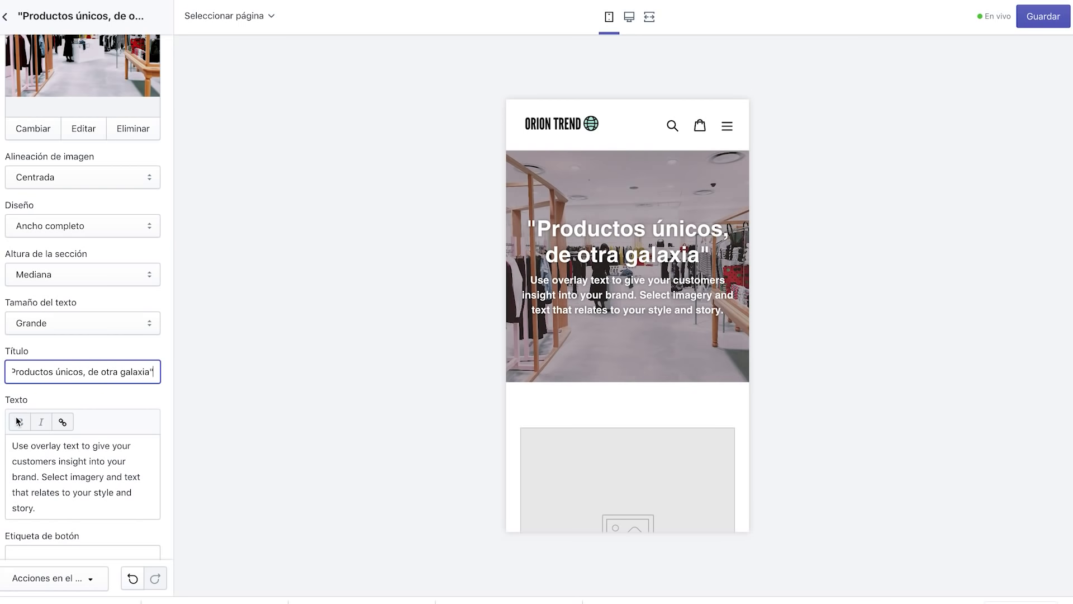
Clear the placeholder paragraph from the banner's Texto box.
{"action": "triple_click", "coordinate": [96, 474]}
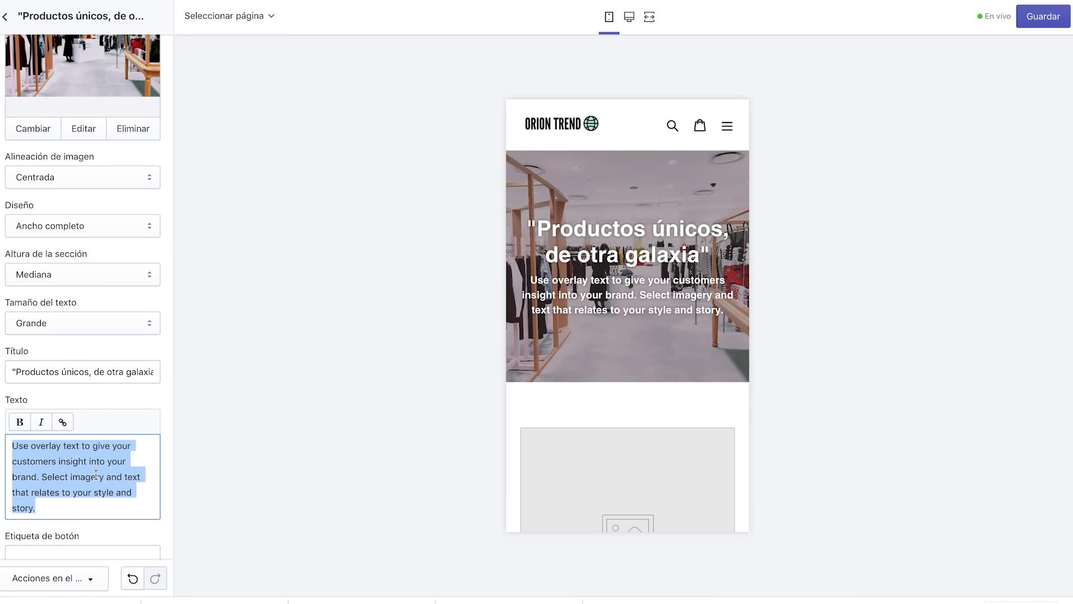
{"action": "key", "text": "BackSpace"}
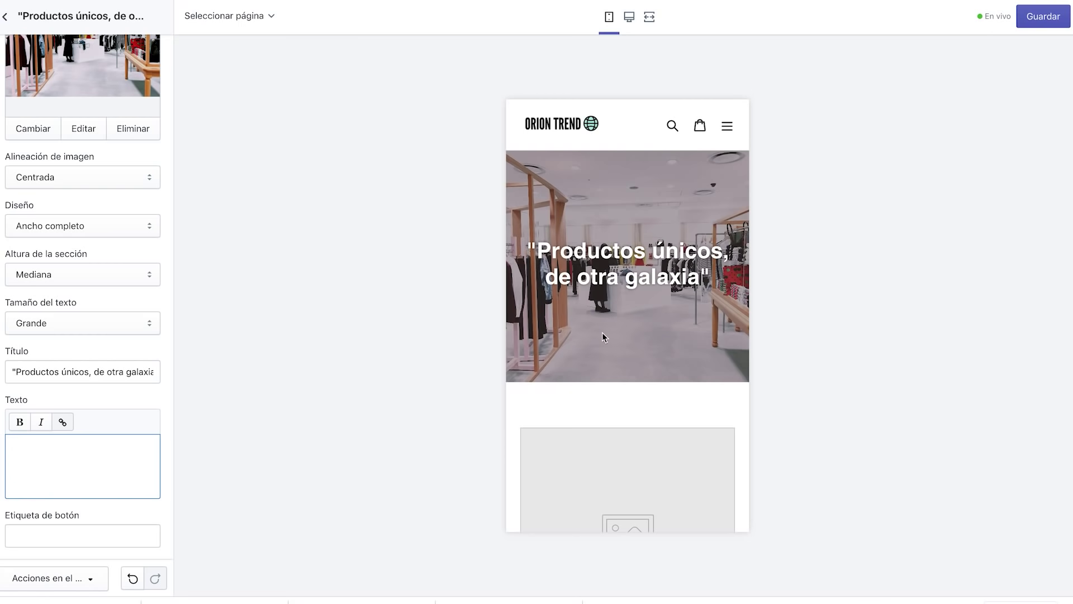
{"action": "scroll", "coordinate": [112, 364], "scroll_direction": "down", "scroll_amount": 3}
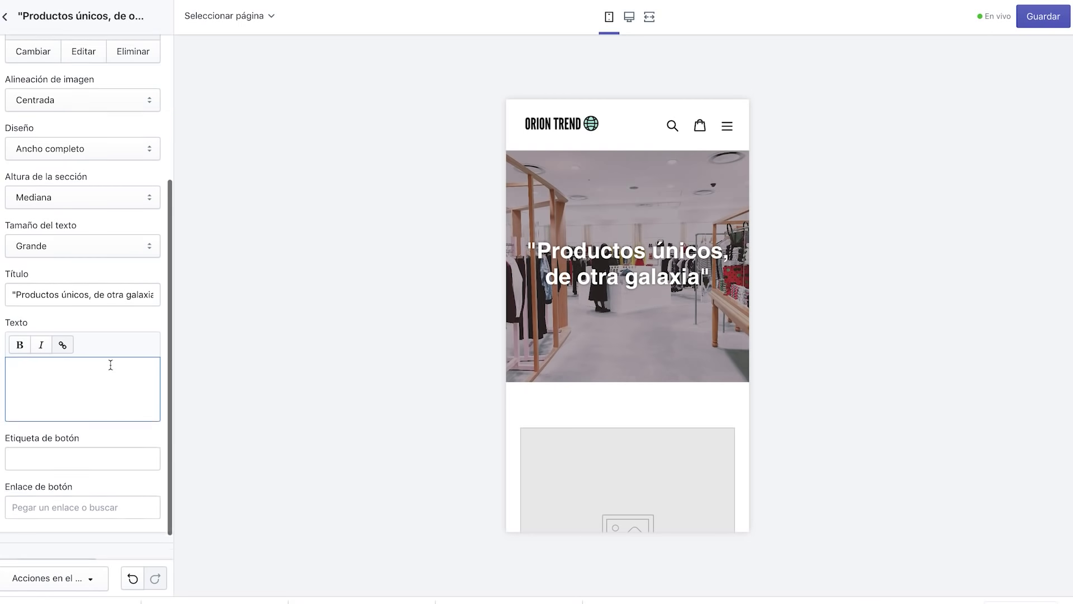
{"action": "left_click", "coordinate": [213, 394]}
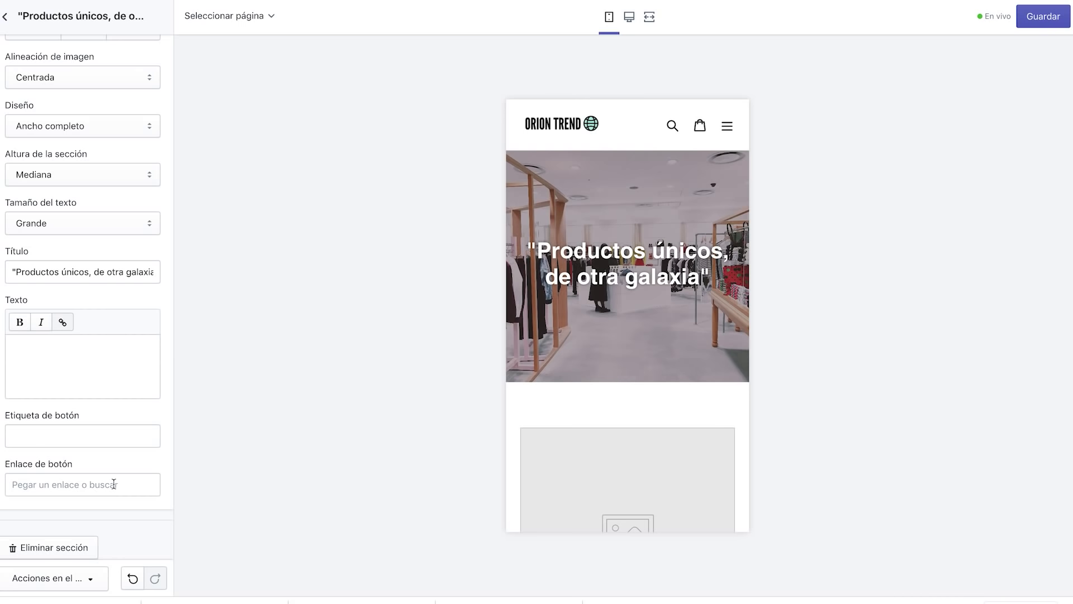
Link the banner button to All Collections, label it 'COMENZAR VIAJE', and save.
{"action": "left_click", "coordinate": [113, 484]}
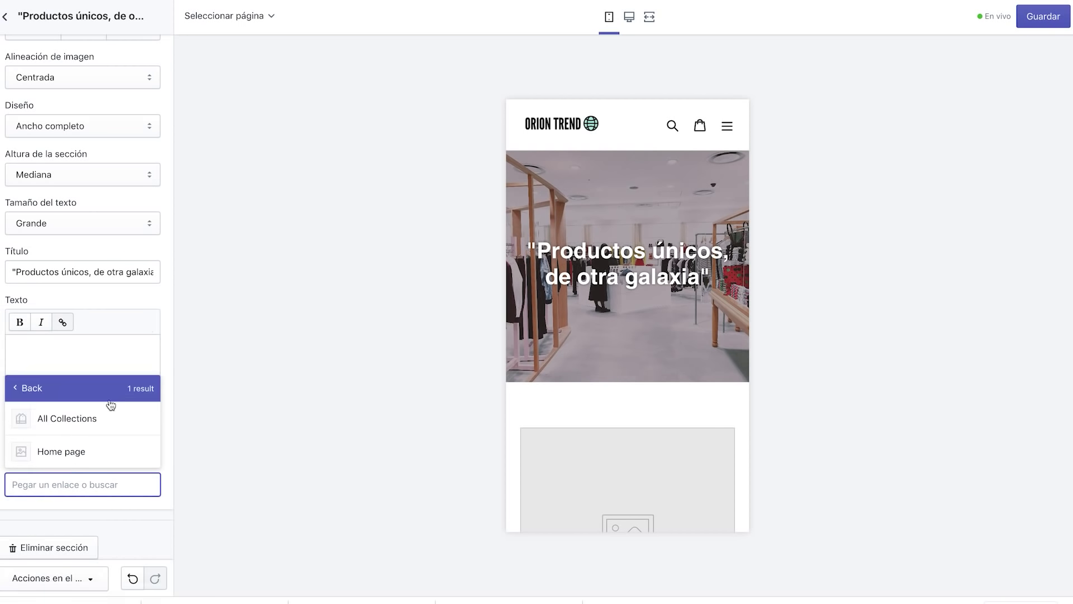
{"action": "left_click", "coordinate": [98, 417]}
{"action": "left_click", "coordinate": [91, 430]}
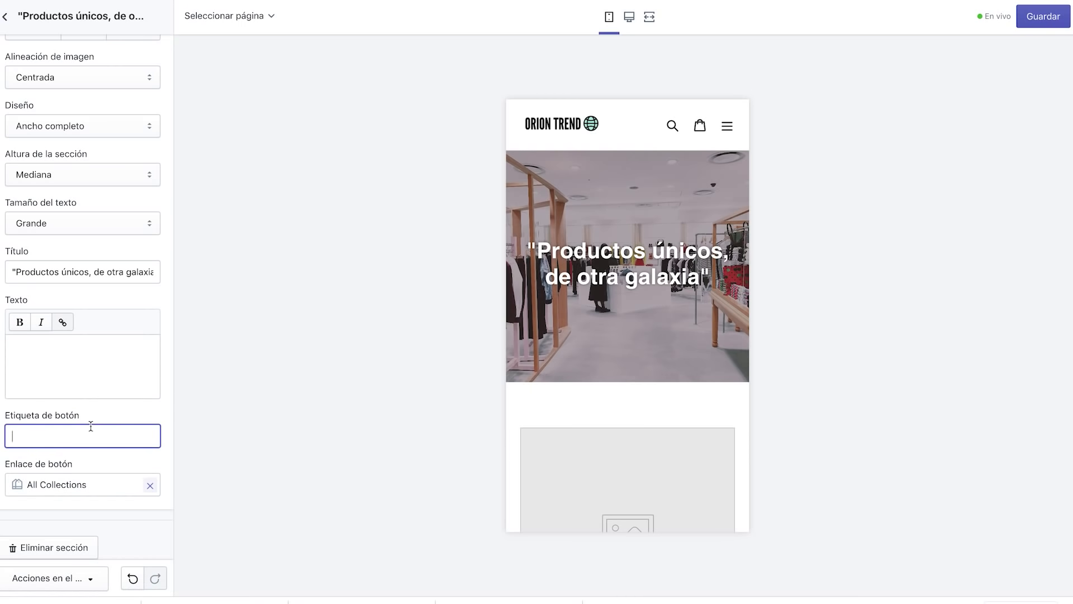
{"action": "type", "text": "DAR UN PASEO"}
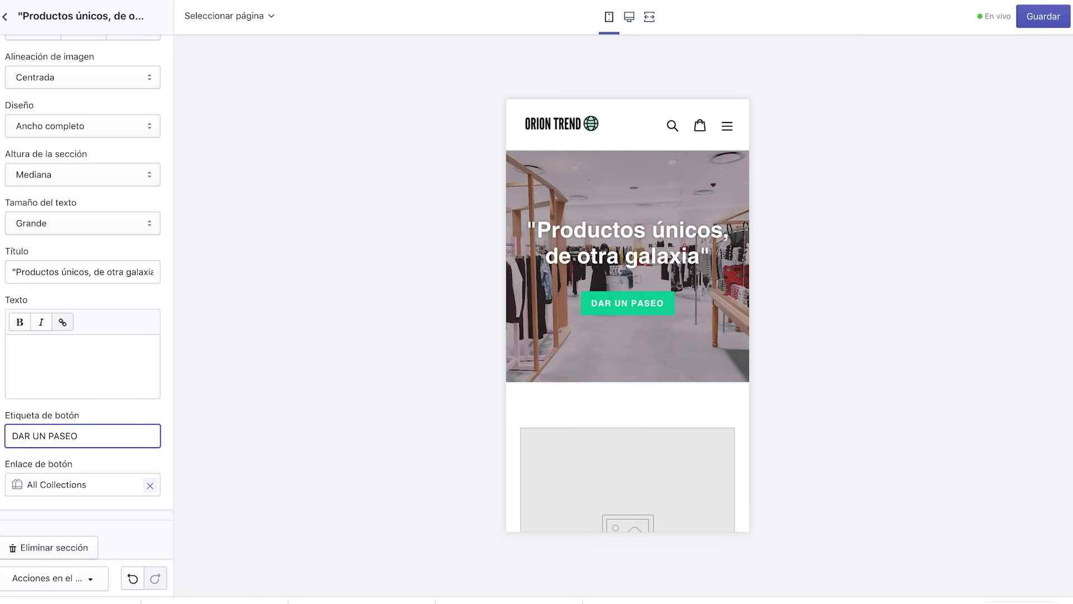
{"action": "key", "text": "BackSpace"}
{"action": "key", "text": "BackSpace"}
{"action": "key", "text": "BackSpace"}
{"action": "key", "text": "BackSpace"}
{"action": "key", "text": "BackSpace"}
{"action": "key", "text": "BackSpace"}
{"action": "key", "text": "BackSpace"}
{"action": "key", "text": "BackSpace"}
{"action": "key", "text": "BackSpace"}
{"action": "key", "text": "BackSpace"}
{"action": "key", "text": "BackSpace"}
{"action": "key", "text": "BackSpace"}
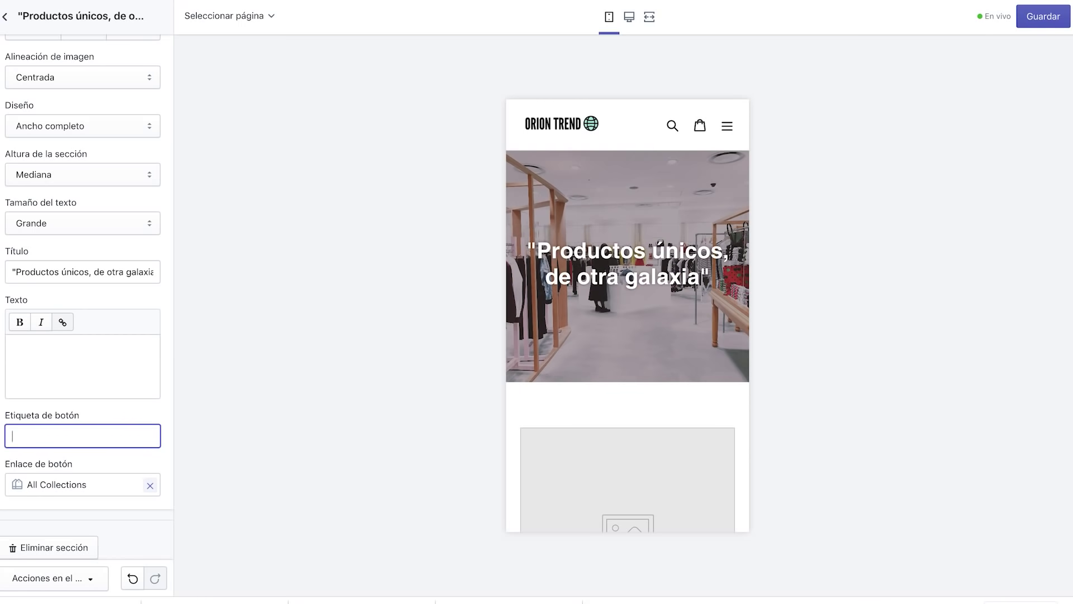
{"action": "type", "text": "COMENZAR VIAJE"}
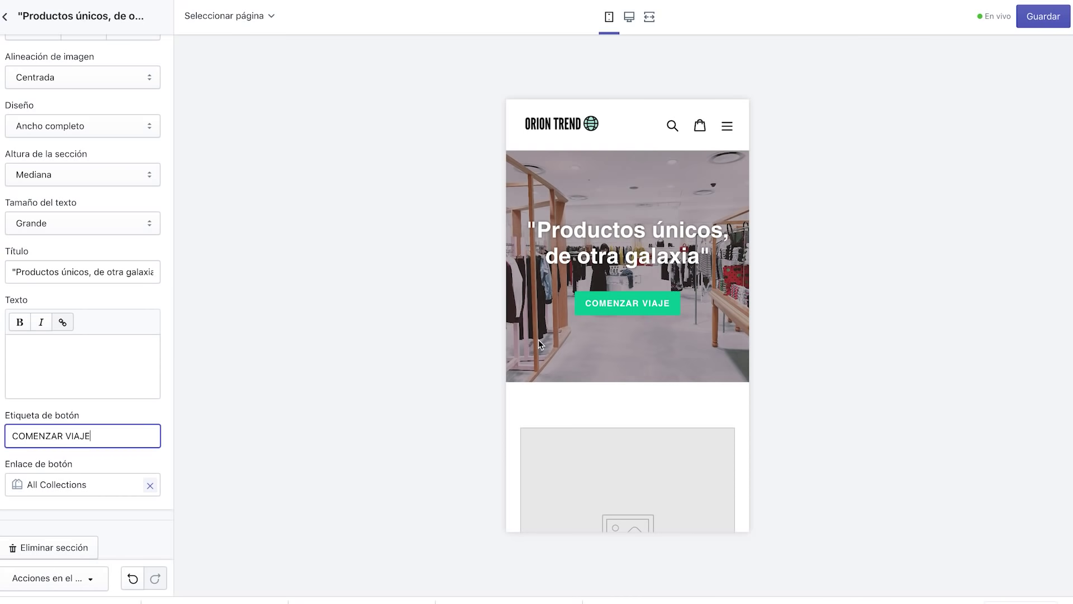
{"action": "left_click", "coordinate": [1035, 17]}
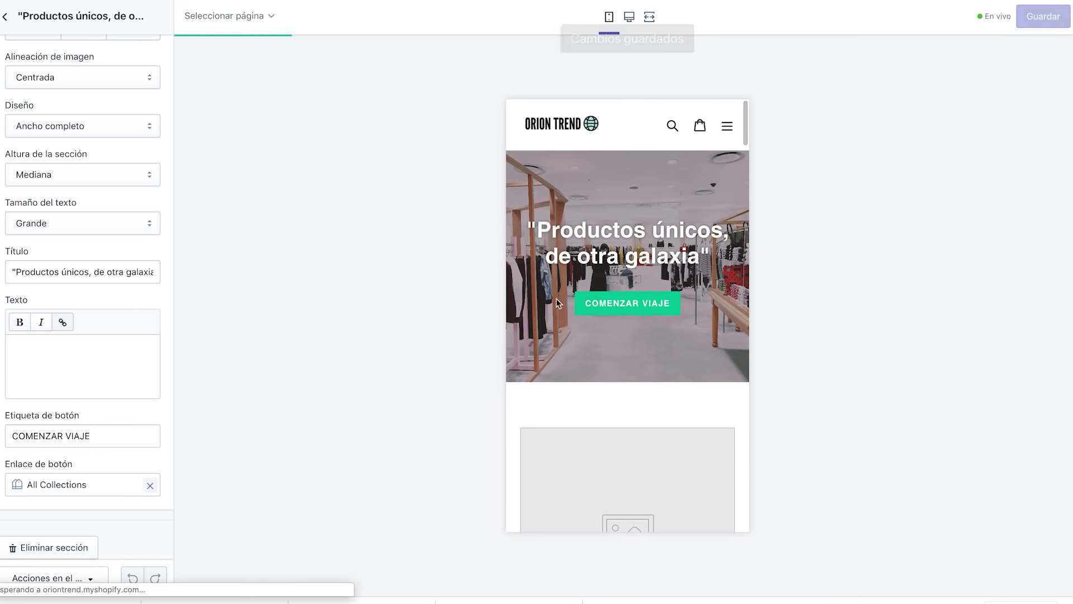
{"action": "scroll", "coordinate": [642, 357], "scroll_direction": "down", "scroll_amount": 5}
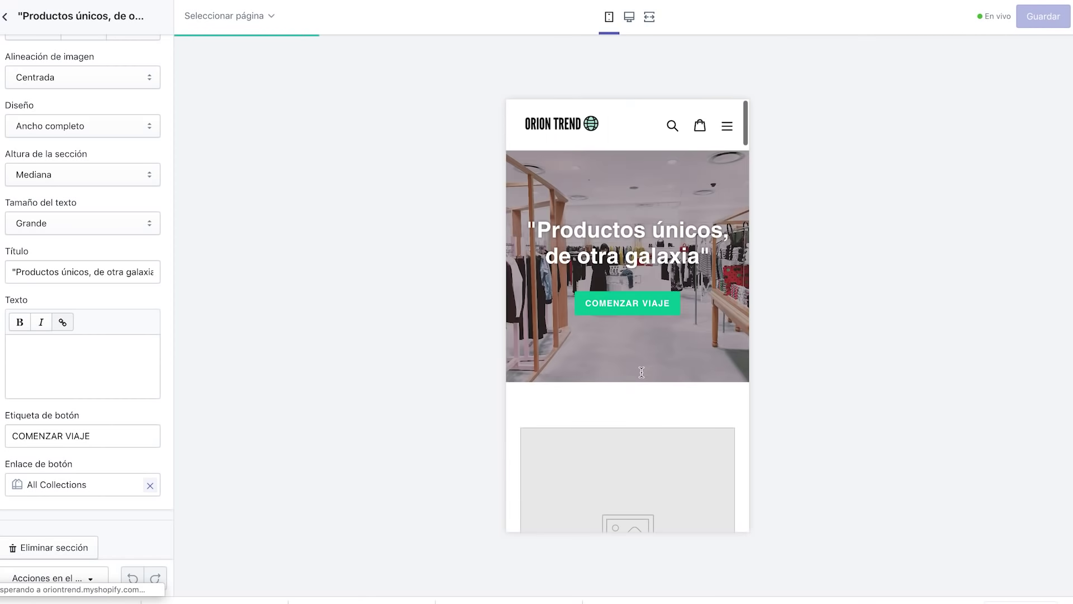
{"action": "scroll", "coordinate": [697, 441], "scroll_direction": "down", "scroll_amount": 6}
{"action": "scroll", "coordinate": [697, 441], "scroll_direction": "down", "scroll_amount": 3}
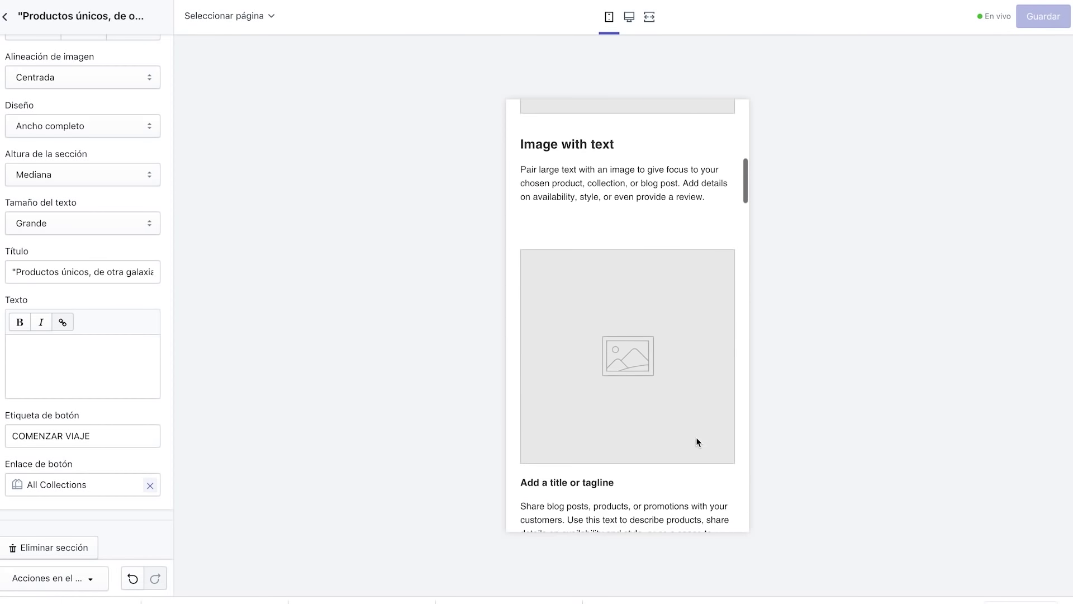
Scroll the preview up to review the sections before leaving the editor.
{"action": "scroll", "coordinate": [697, 441], "scroll_direction": "up", "scroll_amount": 10}
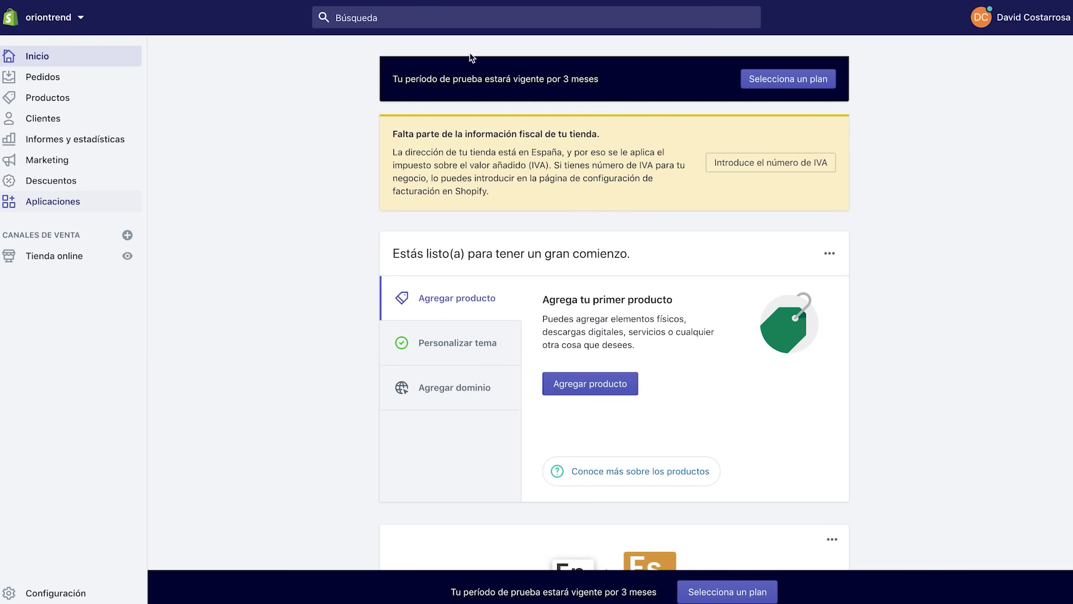
From Aplicaciones, go to the Shopify App Store and search for 'oberlo'.
{"action": "left_click", "coordinate": [63, 208]}
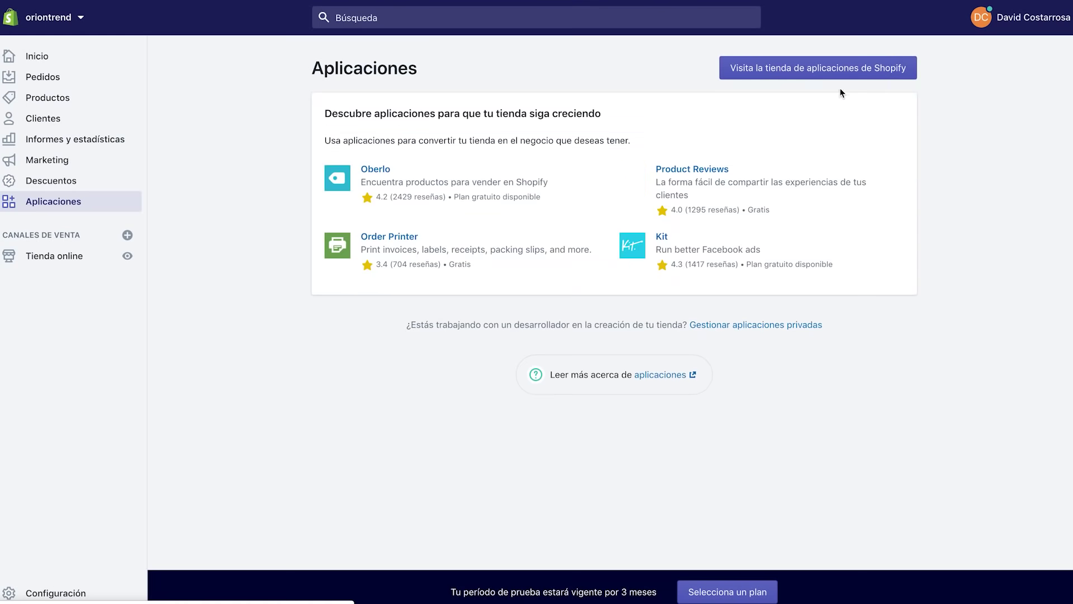
{"action": "left_click", "coordinate": [819, 76]}
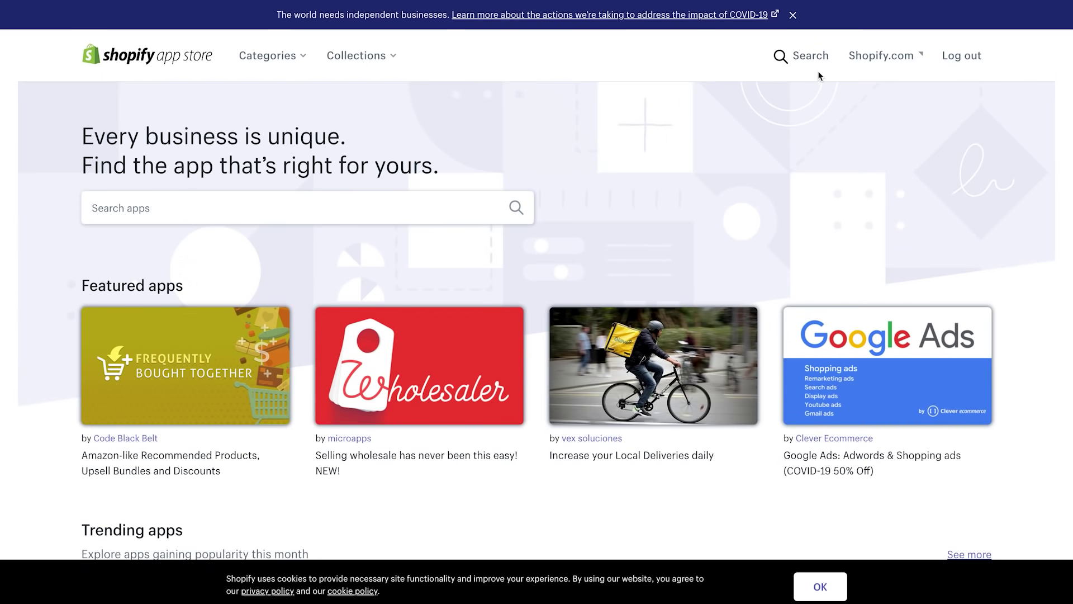
{"action": "left_click", "coordinate": [455, 208]}
{"action": "type", "text": "oberlo"}
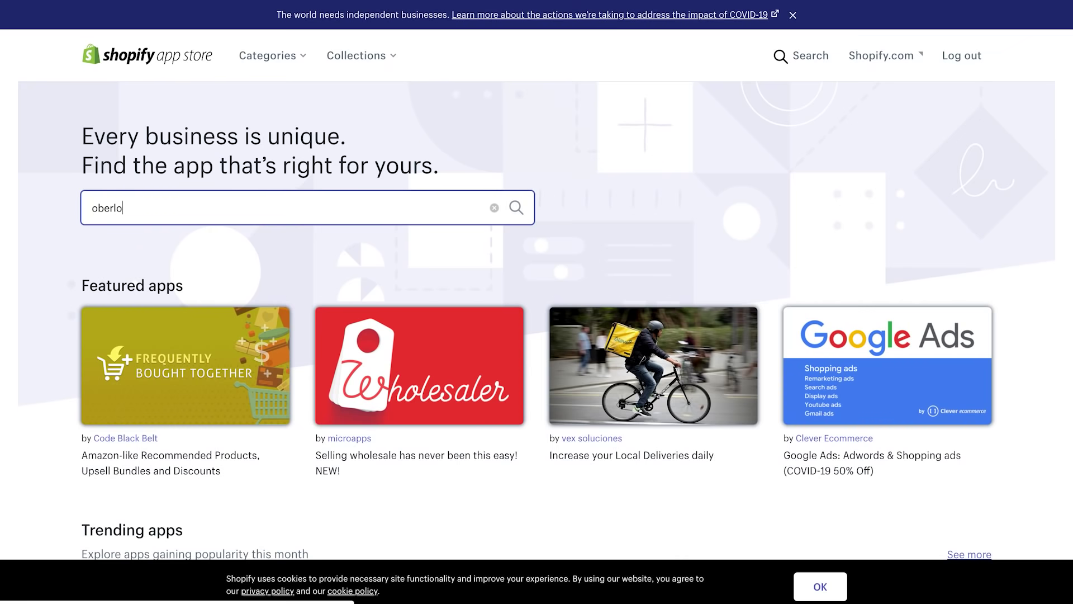
{"action": "key", "text": "Return"}
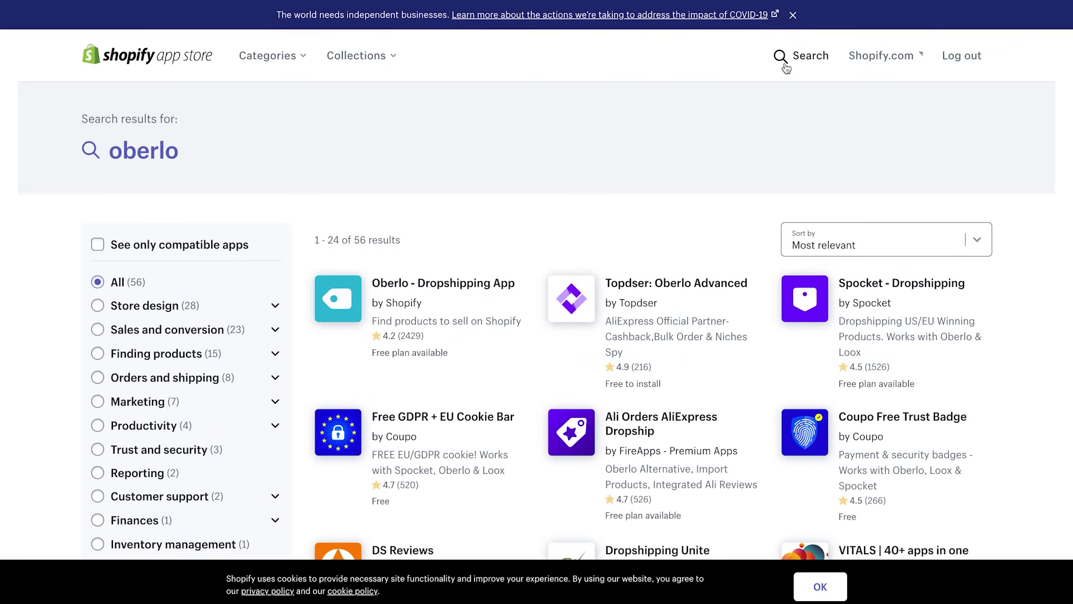
Search the App Store for 'dsers', then search 'oberlo' again.
{"action": "left_click", "coordinate": [781, 62]}
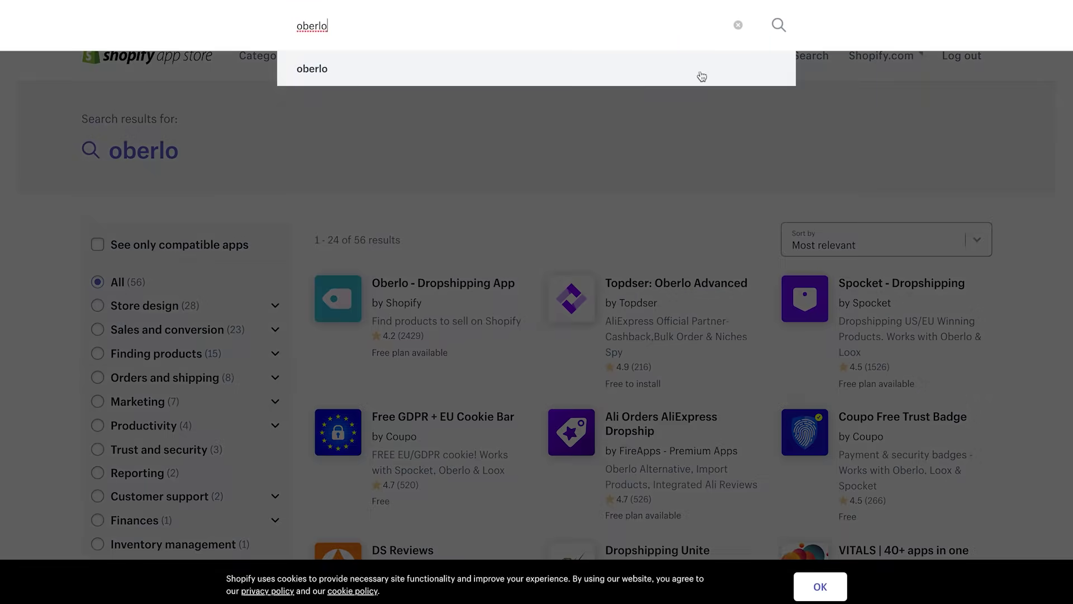
{"action": "key", "text": "ctrl+a"}
{"action": "type", "text": "dsers"}
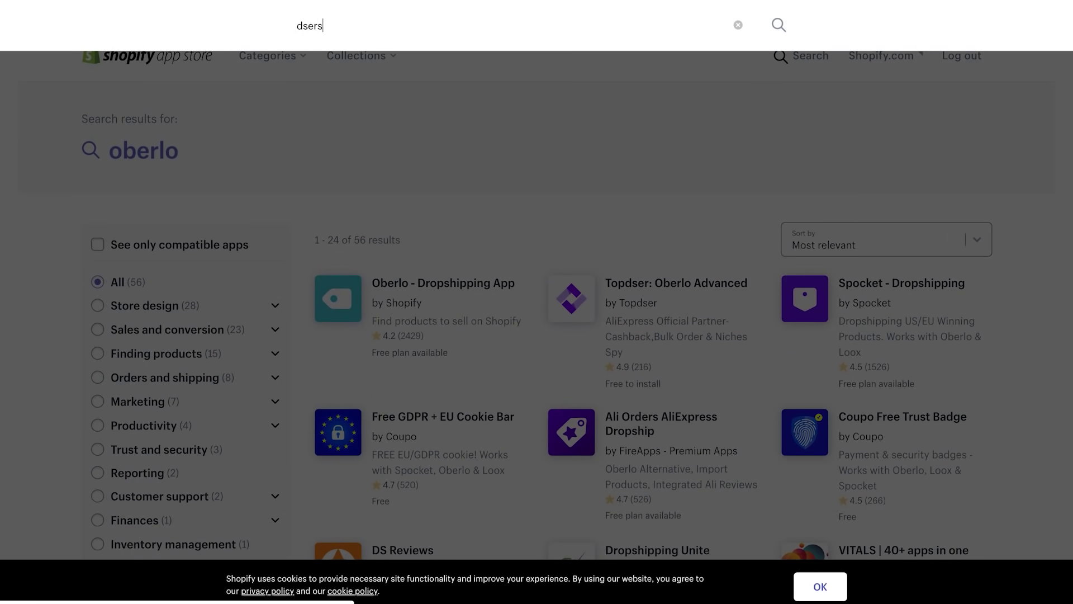
{"action": "key", "text": "Return"}
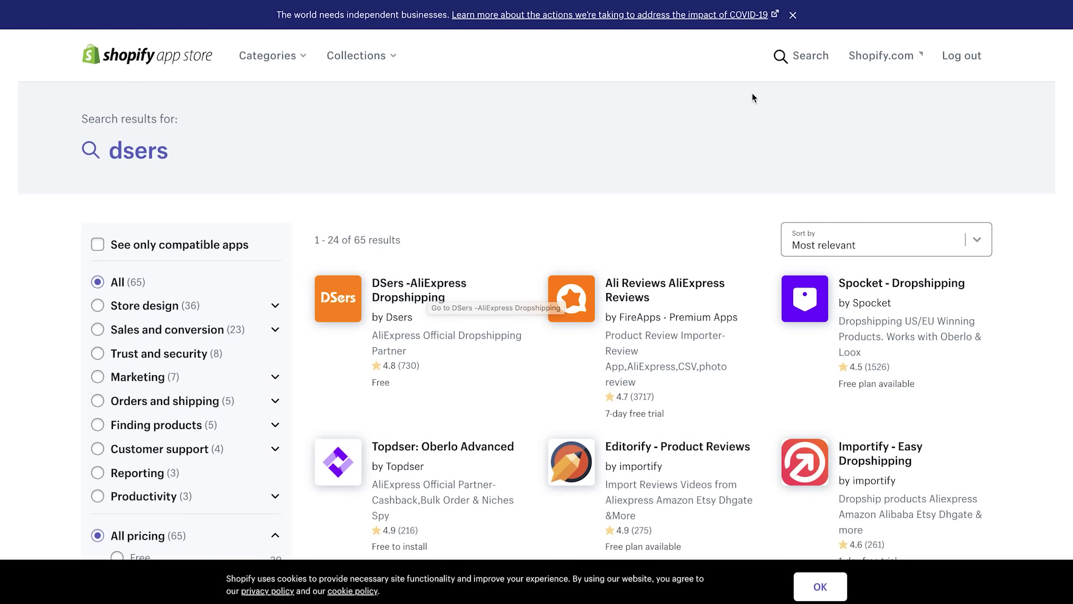
{"action": "left_click", "coordinate": [788, 66]}
{"action": "double_click", "coordinate": [541, 21]}
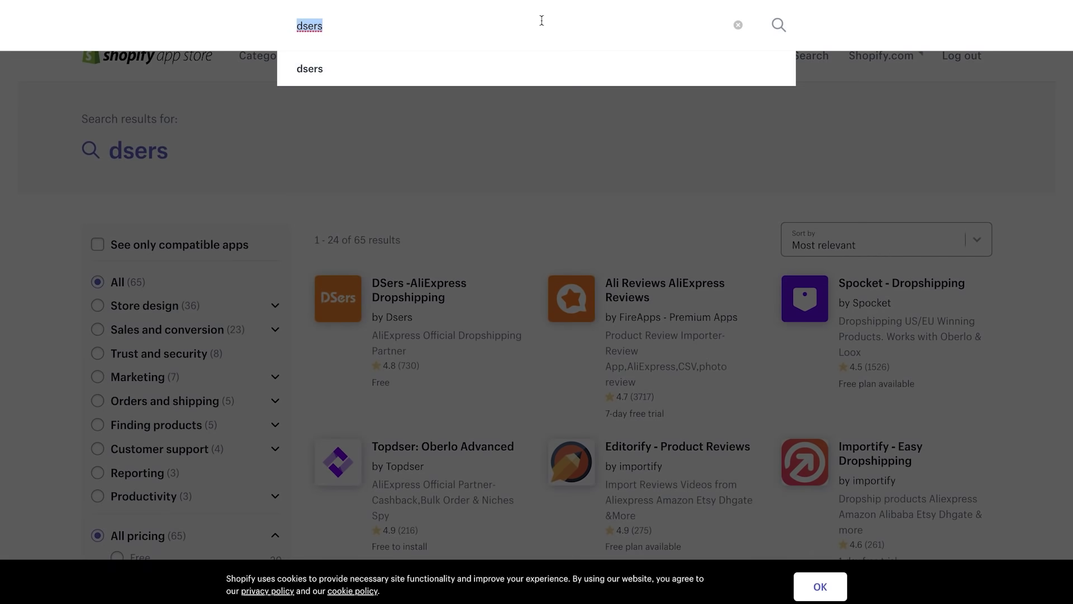
{"action": "type", "text": "oberlo"}
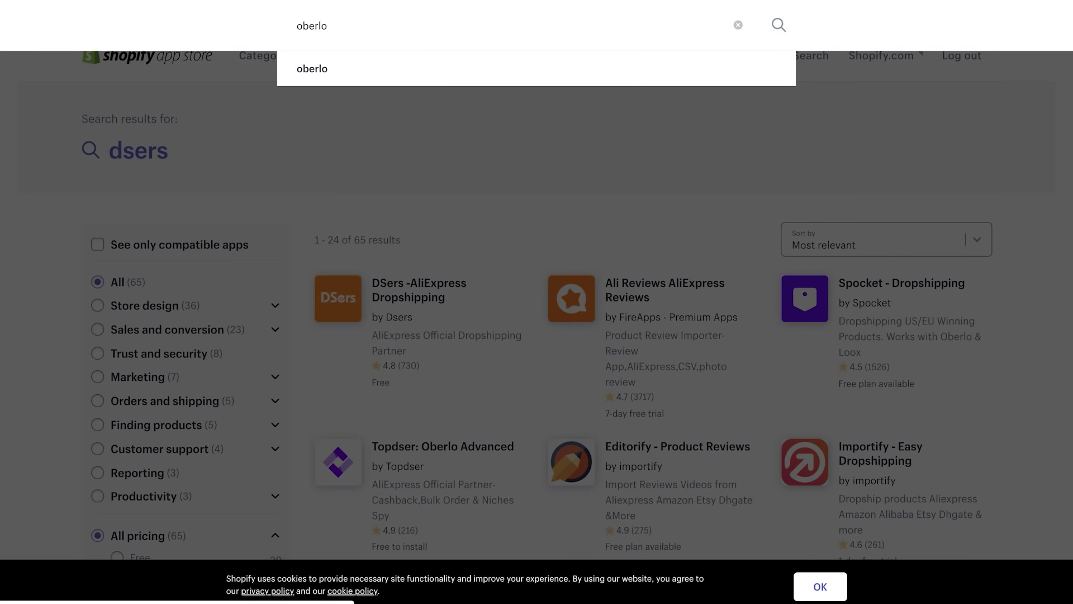
{"action": "key", "text": "Return"}
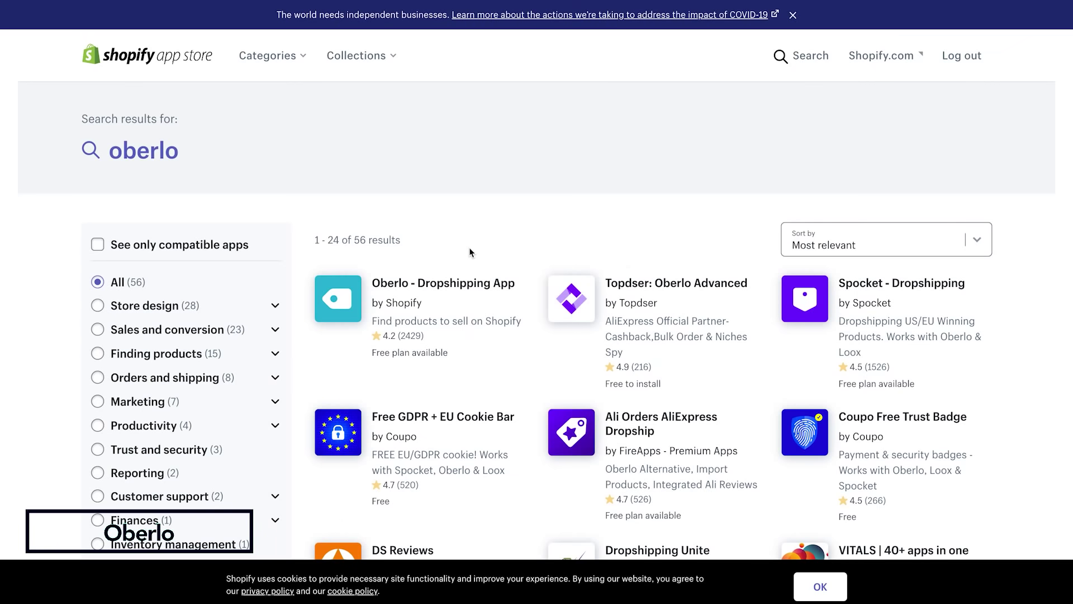
Open Oberlo - Dropshipping App and choose Add app.
{"action": "left_click", "coordinate": [455, 283]}
{"action": "left_click", "coordinate": [205, 258]}
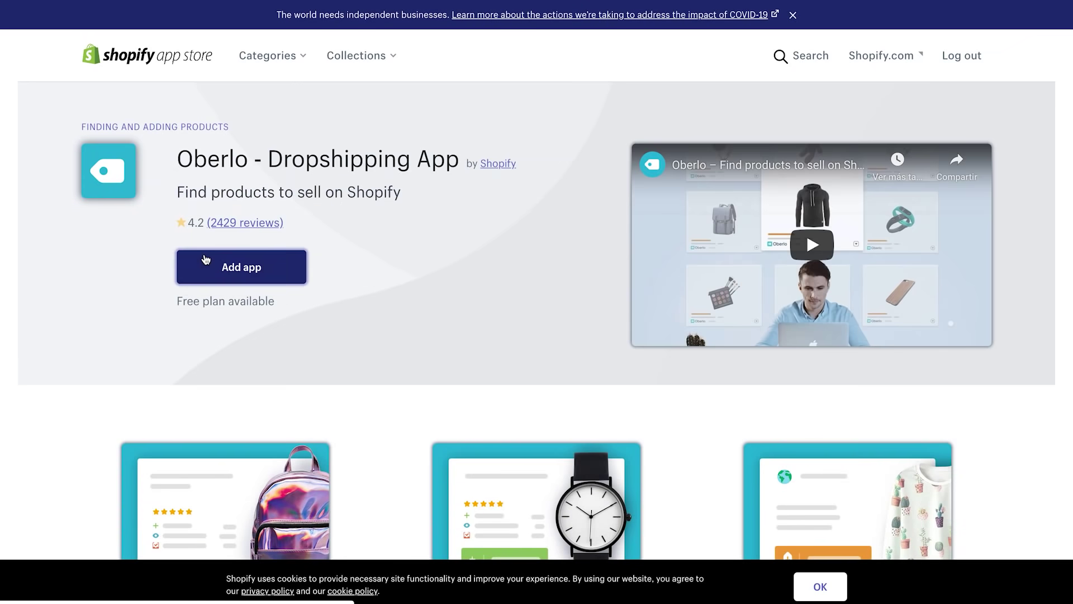
{"action": "scroll", "coordinate": [719, 252], "scroll_direction": "down", "scroll_amount": 3}
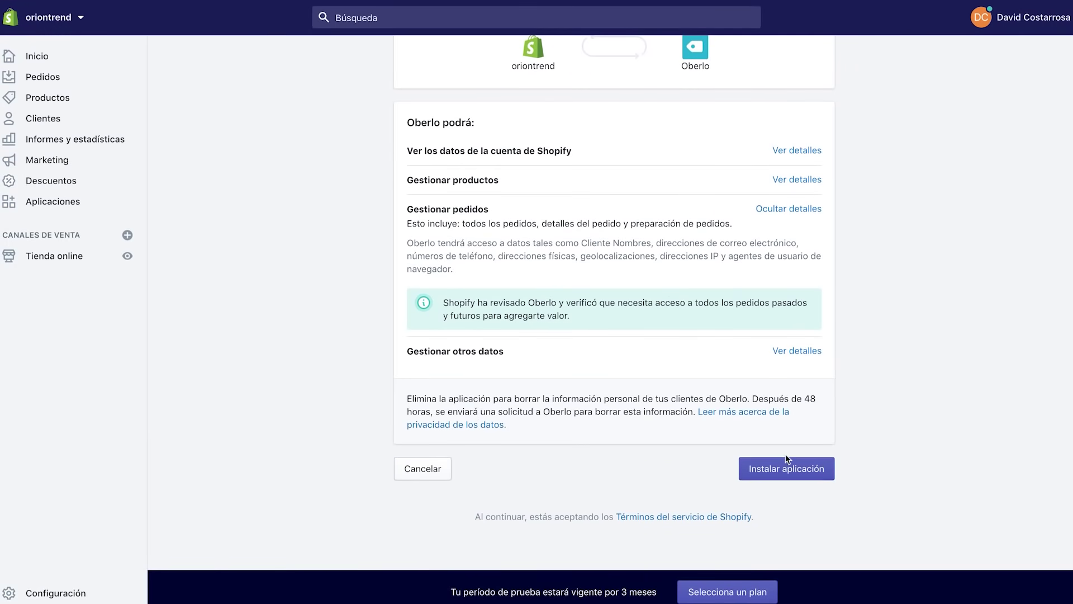
Confirm the Oberlo installation, then open a new browser tab.
{"action": "left_click", "coordinate": [788, 465]}
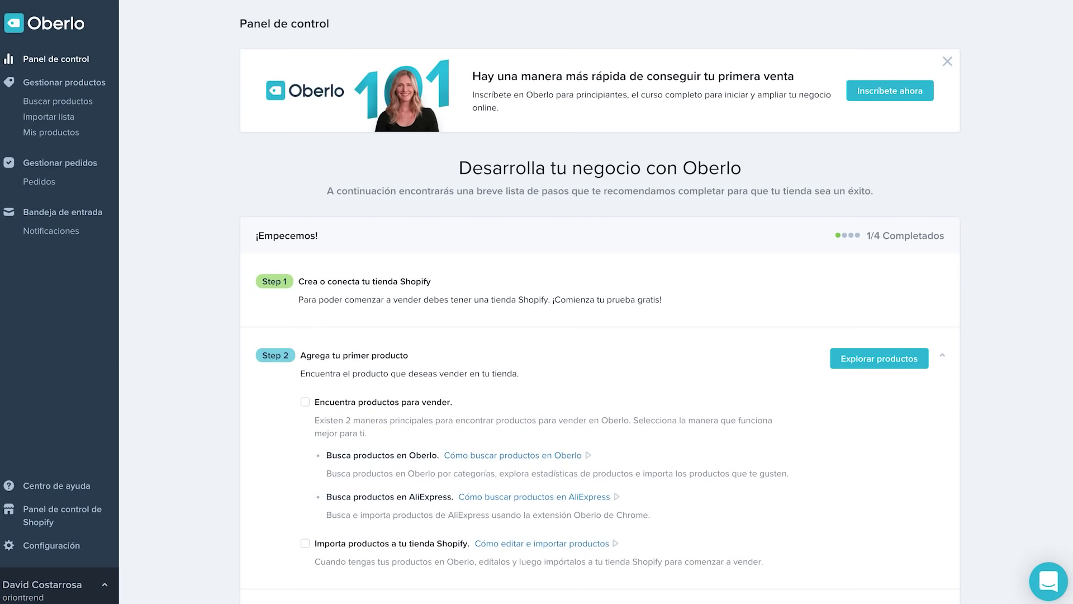
{"action": "key", "text": "ctrl+t"}
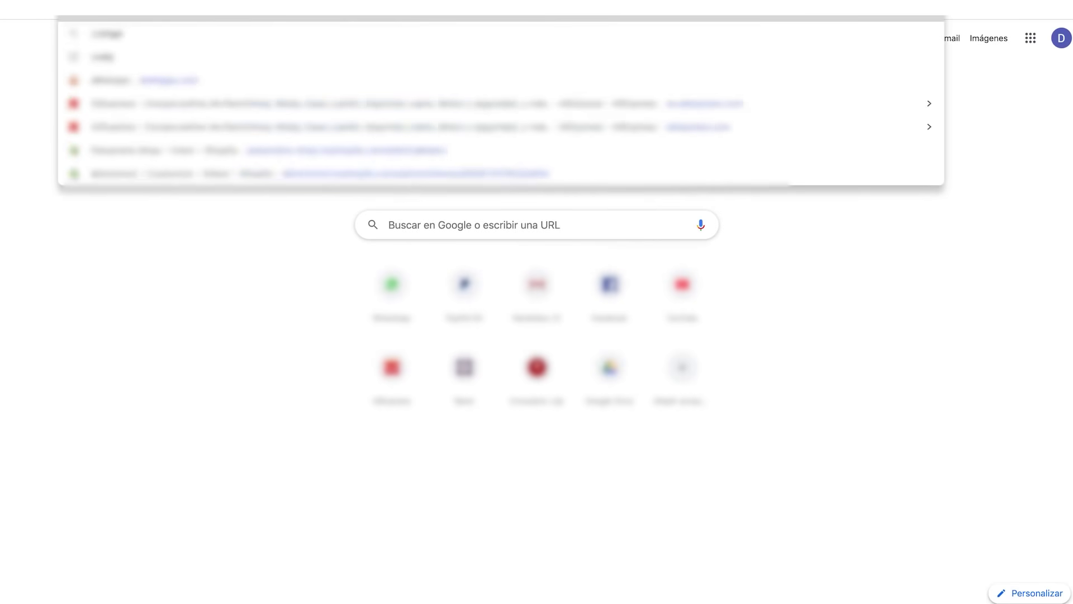
Search Google for 'oberlo chrome extension' and open the Oberlo AliExpress Product Importer result.
{"action": "type", "text": "oberlo chrome extension"}
{"action": "key", "text": "Return"}
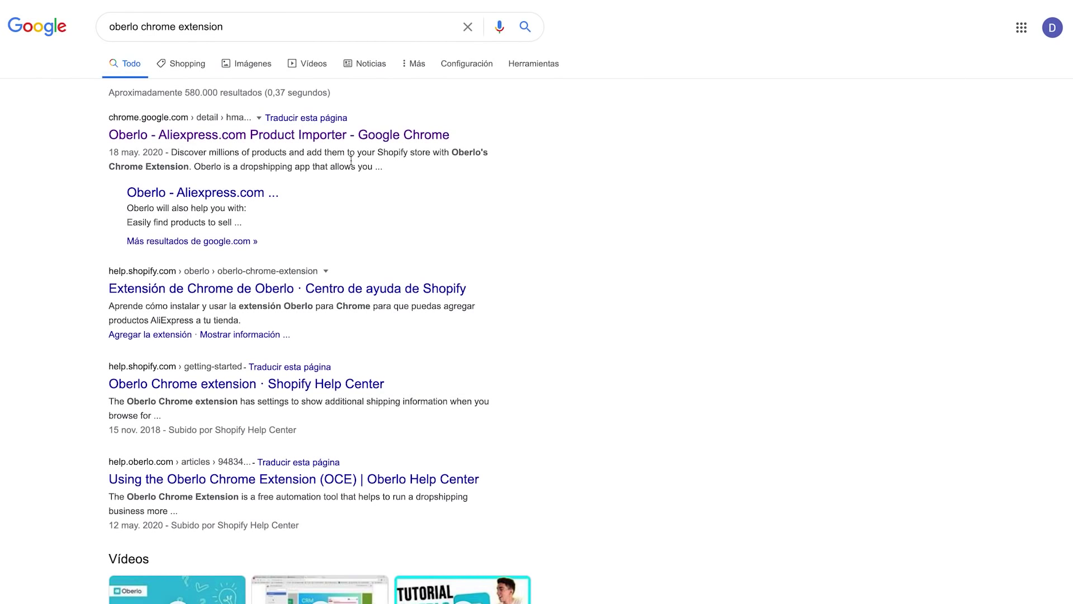
{"action": "left_click", "coordinate": [353, 139]}
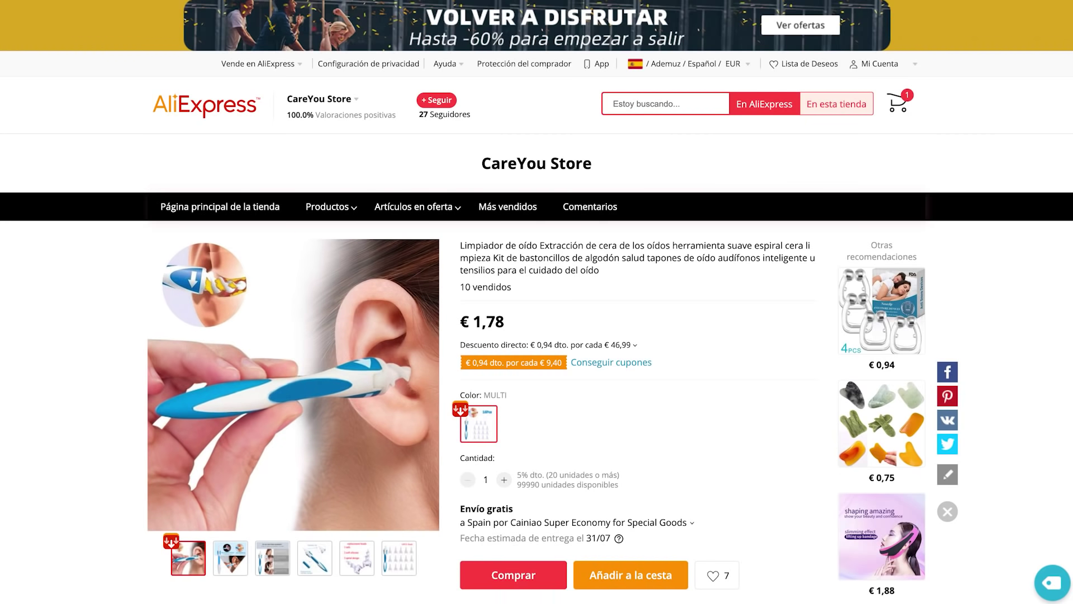
Add the rainbow chakra tapestry to Oberlo's import list using the Oberlo extension icon.
{"action": "left_click", "coordinate": [969, 3]}
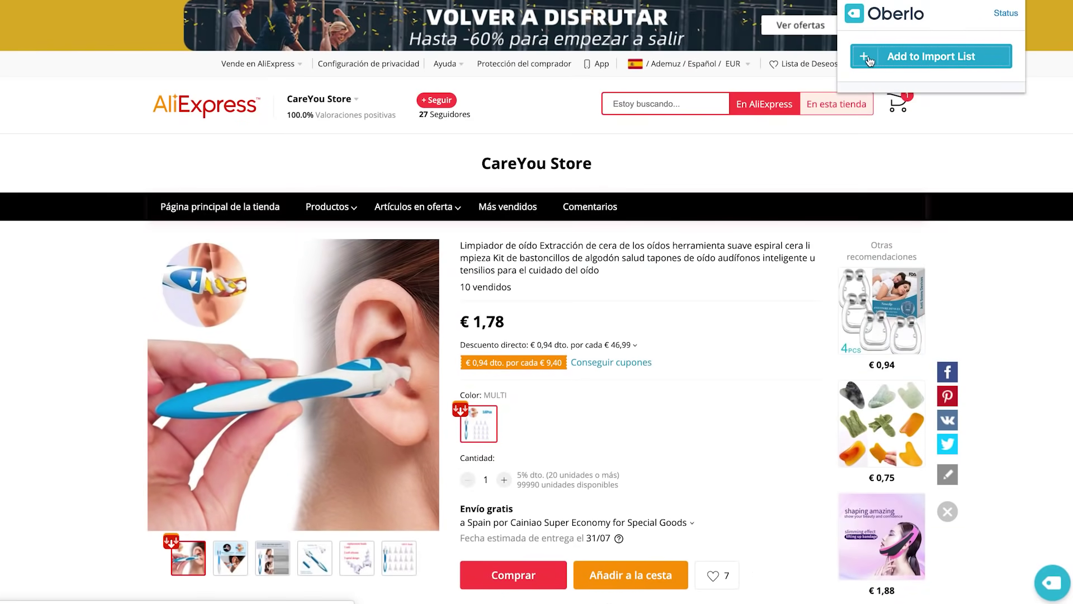
{"action": "scroll", "coordinate": [1006, 120], "scroll_direction": "down", "scroll_amount": 10}
{"action": "scroll", "coordinate": [1004, 119], "scroll_direction": "up", "scroll_amount": 10}
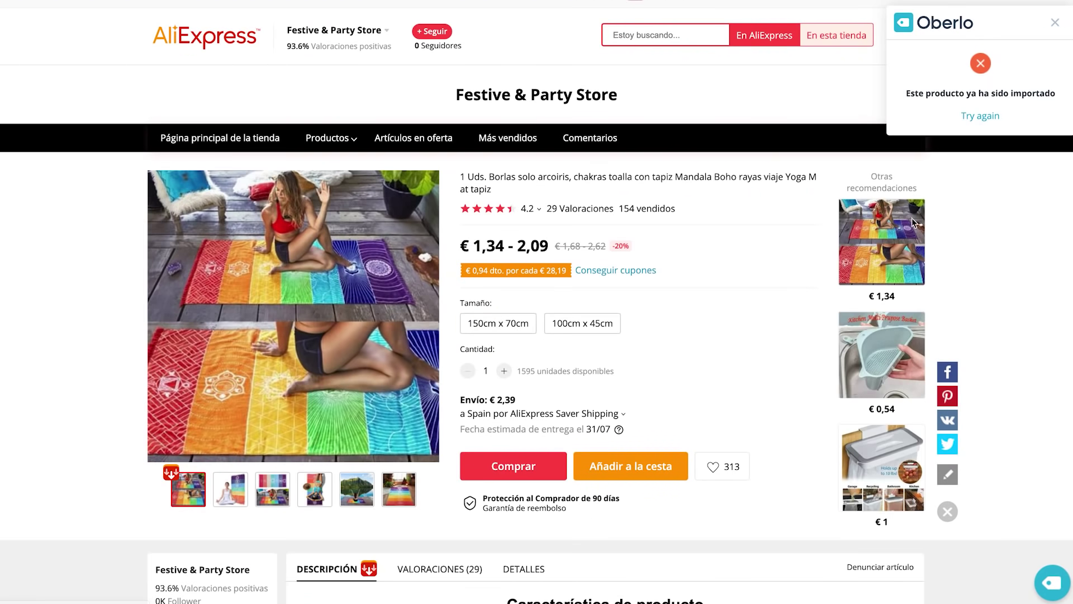
{"action": "left_click", "coordinate": [1056, 23]}
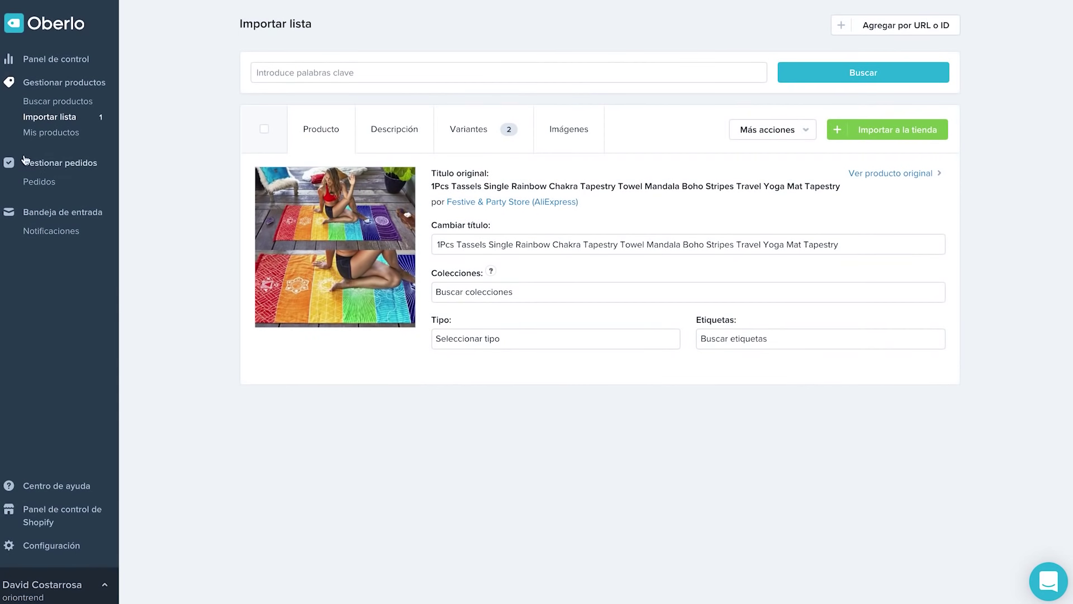
In Importar lista, check the tapestry's Producto, Variantes and Descripción tabs, then choose Importar a la tienda.
{"action": "left_click", "coordinate": [73, 57]}
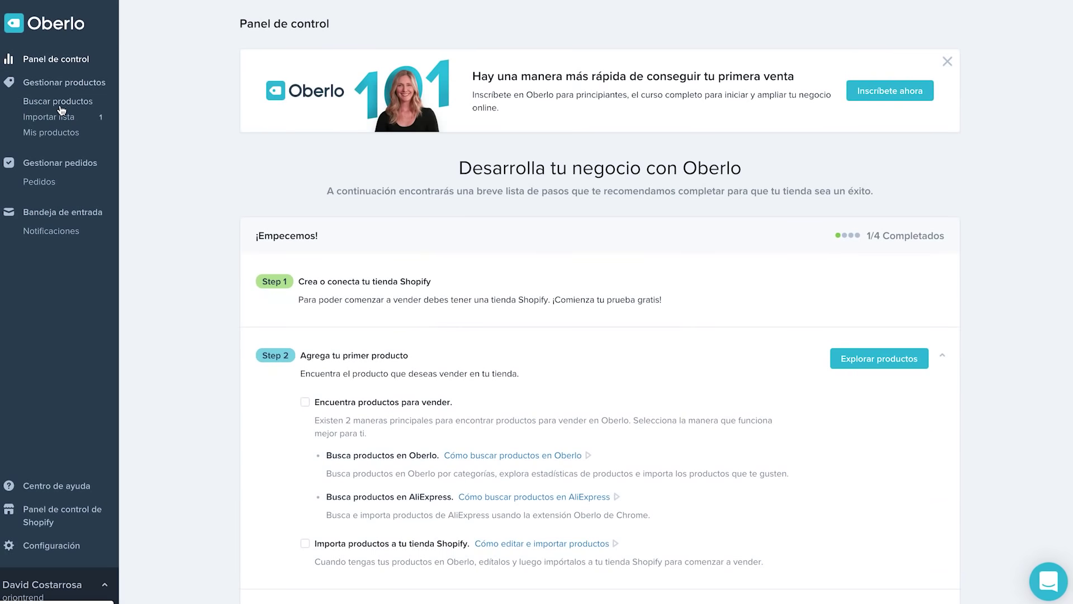
{"action": "left_click", "coordinate": [55, 115]}
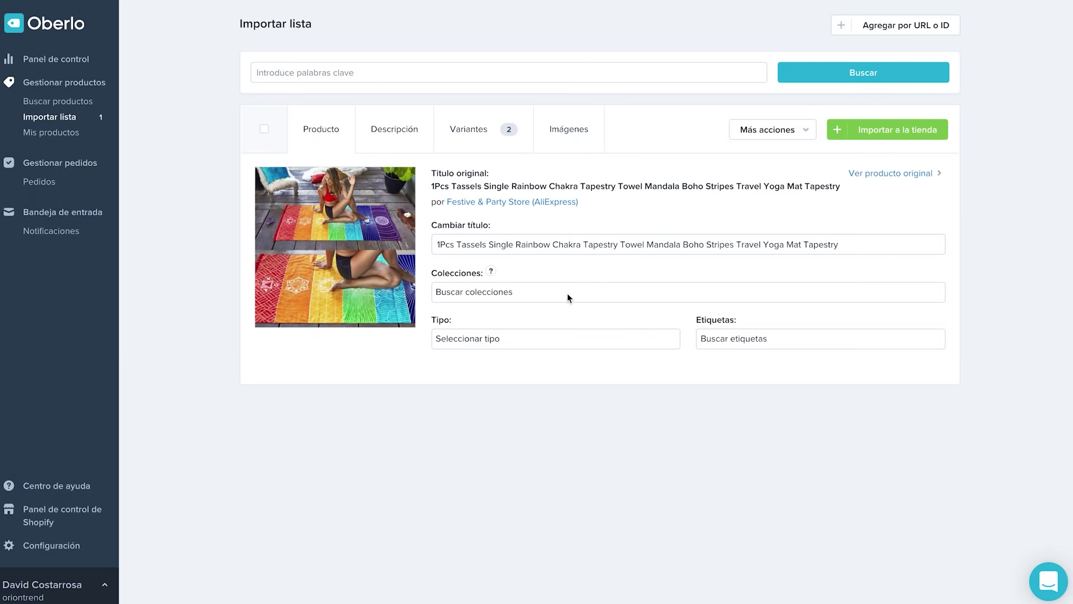
{"action": "triple_click", "coordinate": [567, 238]}
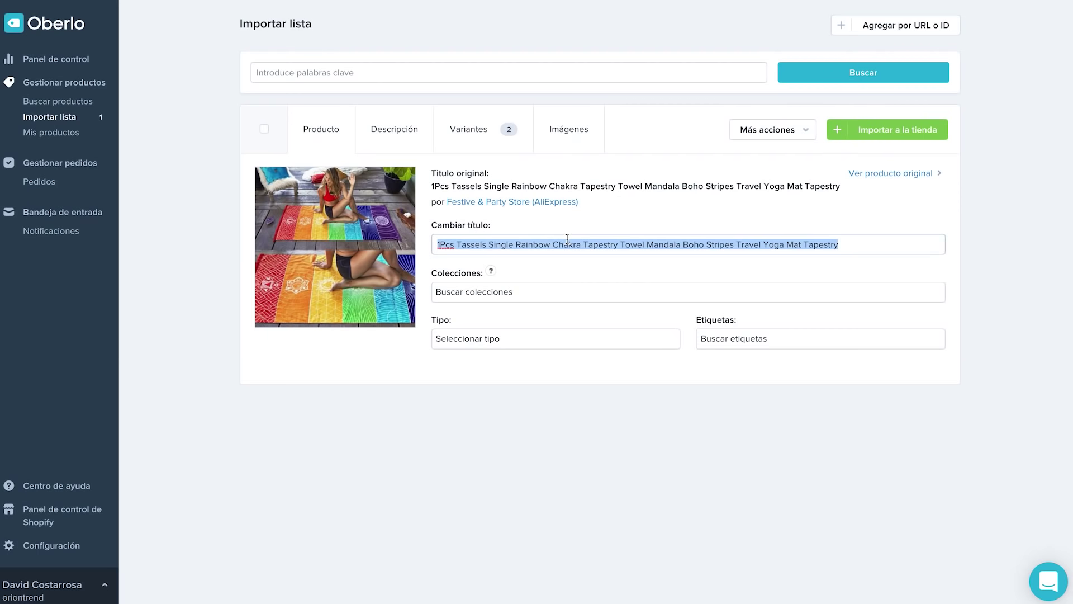
{"action": "left_click", "coordinate": [492, 126]}
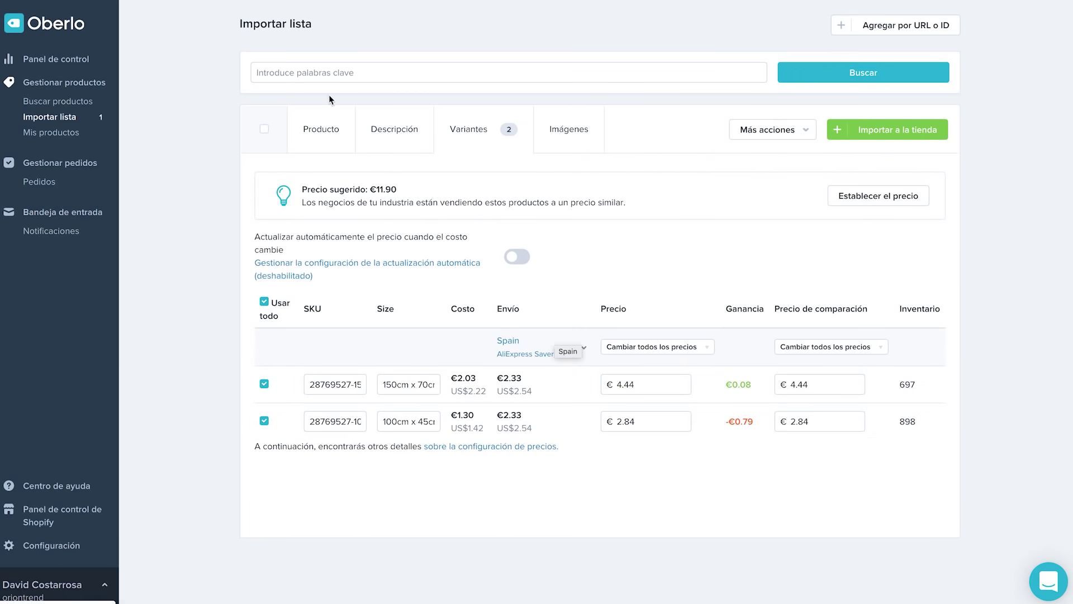
{"action": "left_click", "coordinate": [327, 140]}
{"action": "left_click", "coordinate": [390, 137]}
{"action": "left_click", "coordinate": [329, 136]}
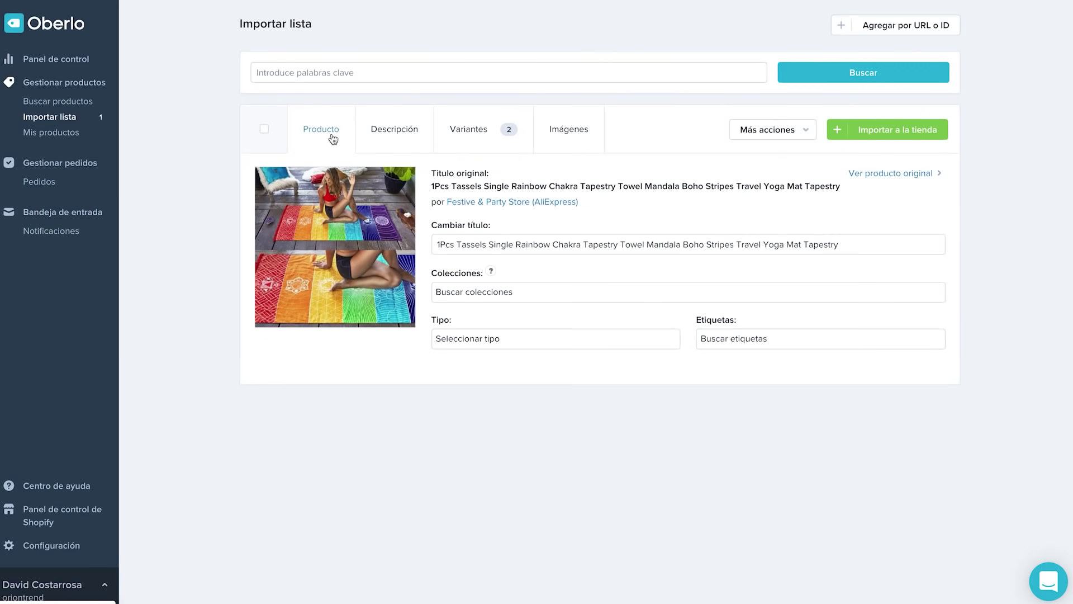
{"action": "left_click", "coordinate": [866, 135]}
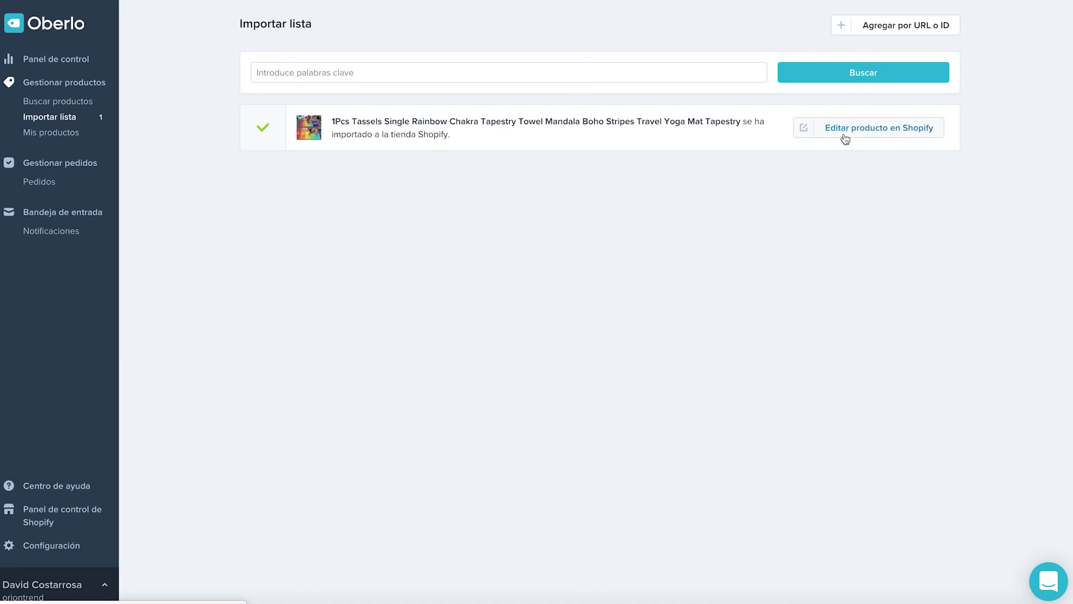
Open the imported chakra tapestry product in Shopify and review its description.
{"action": "left_click", "coordinate": [845, 138]}
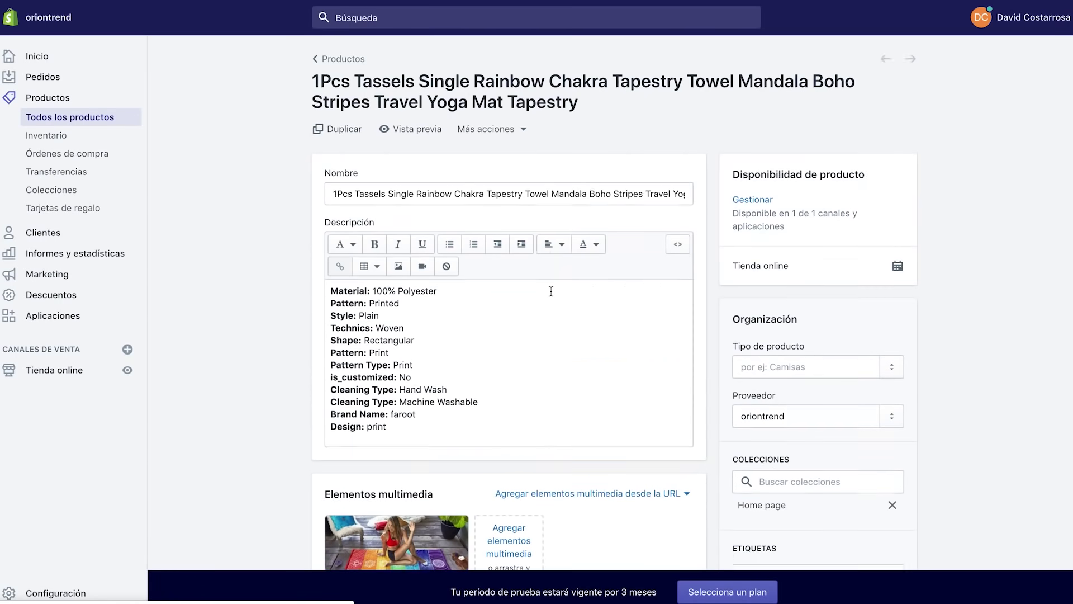
{"action": "scroll", "coordinate": [546, 366], "scroll_direction": "down", "scroll_amount": 10}
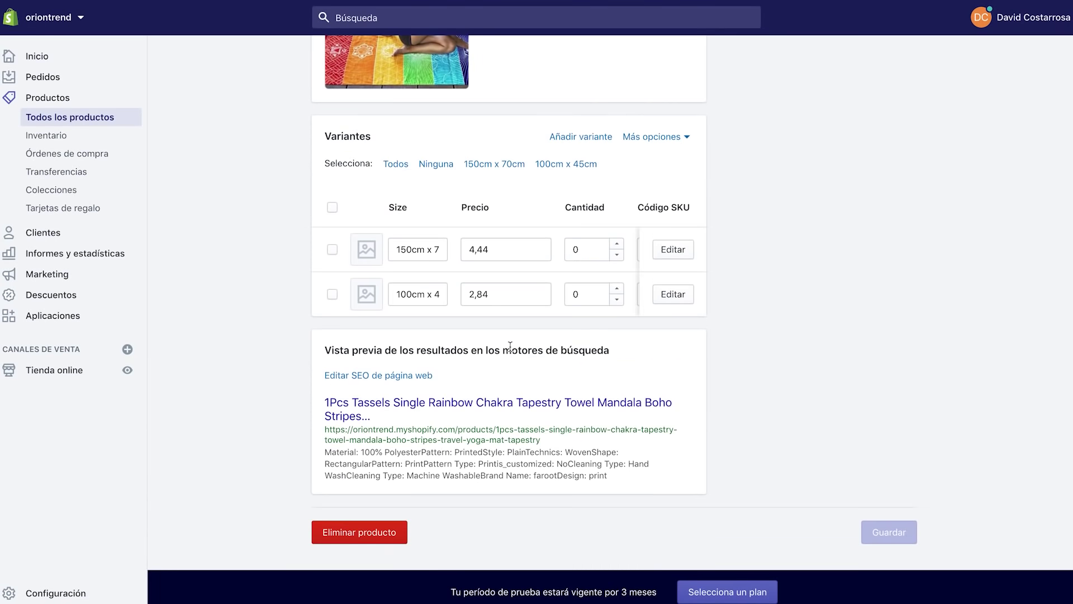
{"action": "scroll", "coordinate": [509, 346], "scroll_direction": "up", "scroll_amount": 10}
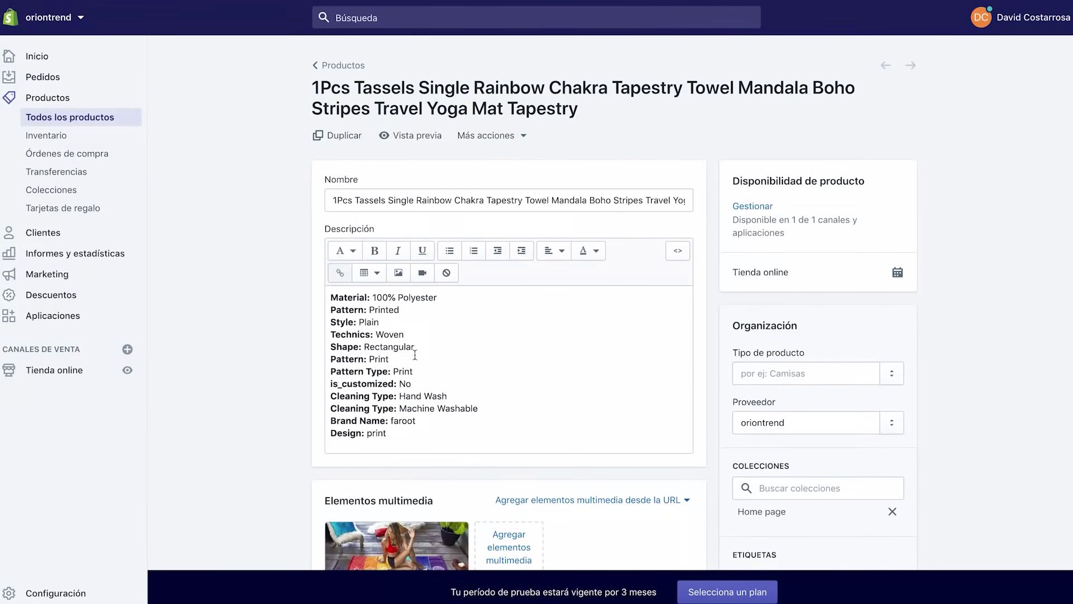
{"action": "left_click", "coordinate": [414, 355]}
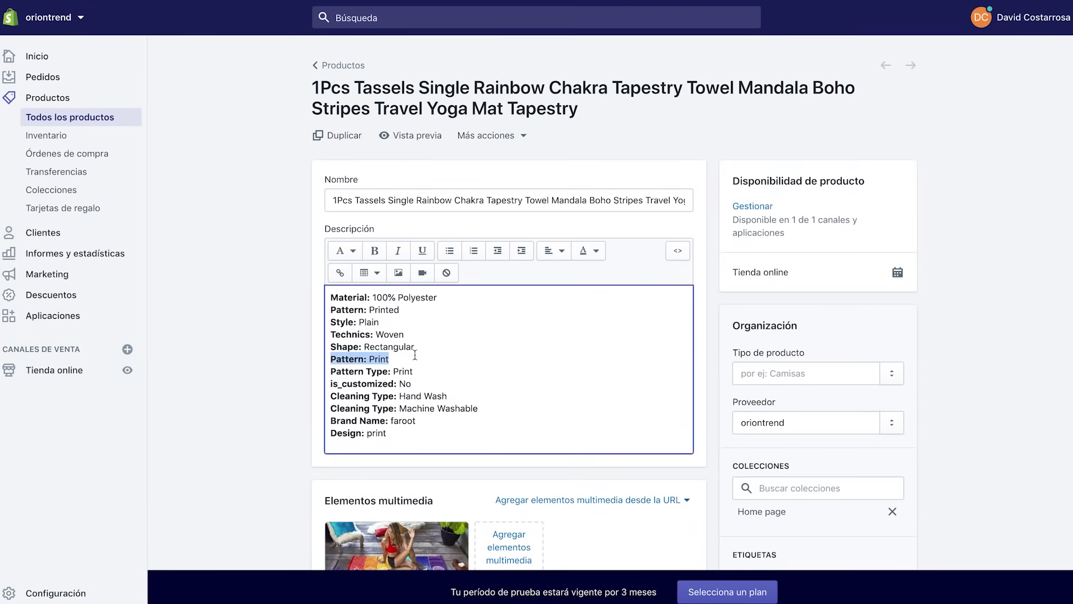
{"action": "double_click", "coordinate": [411, 395]}
{"action": "left_click", "coordinate": [387, 431]}
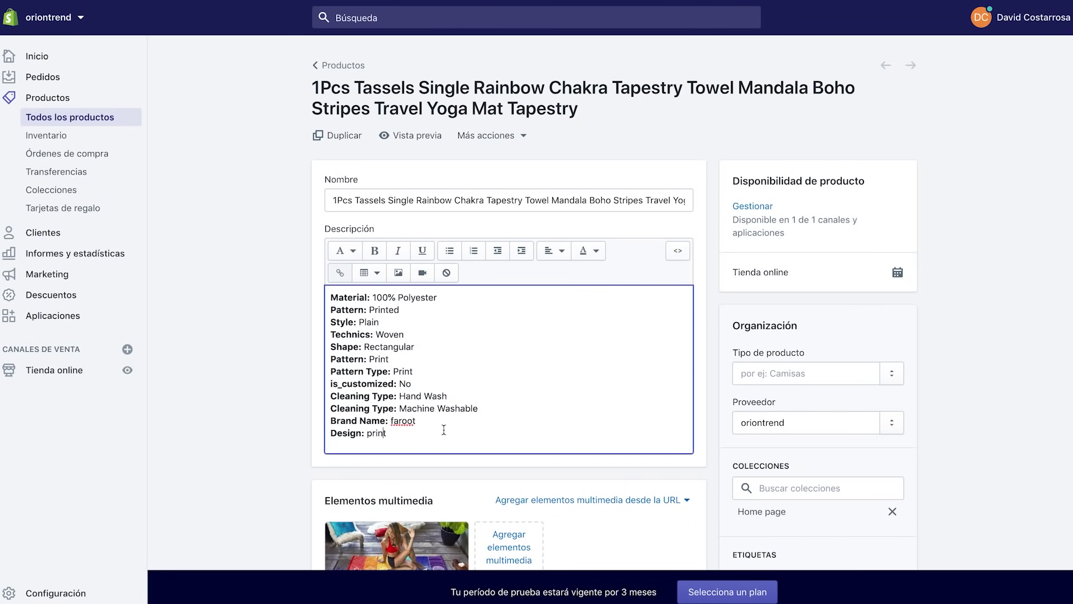
{"action": "scroll", "coordinate": [444, 429], "scroll_direction": "down", "scroll_amount": 10}
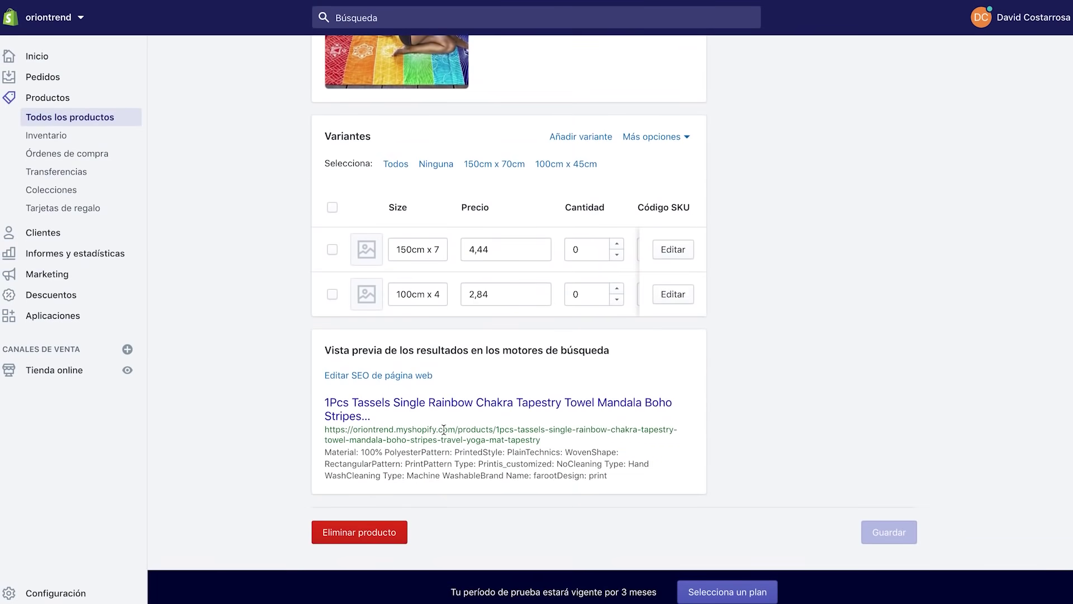
{"action": "scroll", "coordinate": [445, 434], "scroll_direction": "up", "scroll_amount": 5}
{"action": "scroll", "coordinate": [403, 352], "scroll_direction": "up", "scroll_amount": 3}
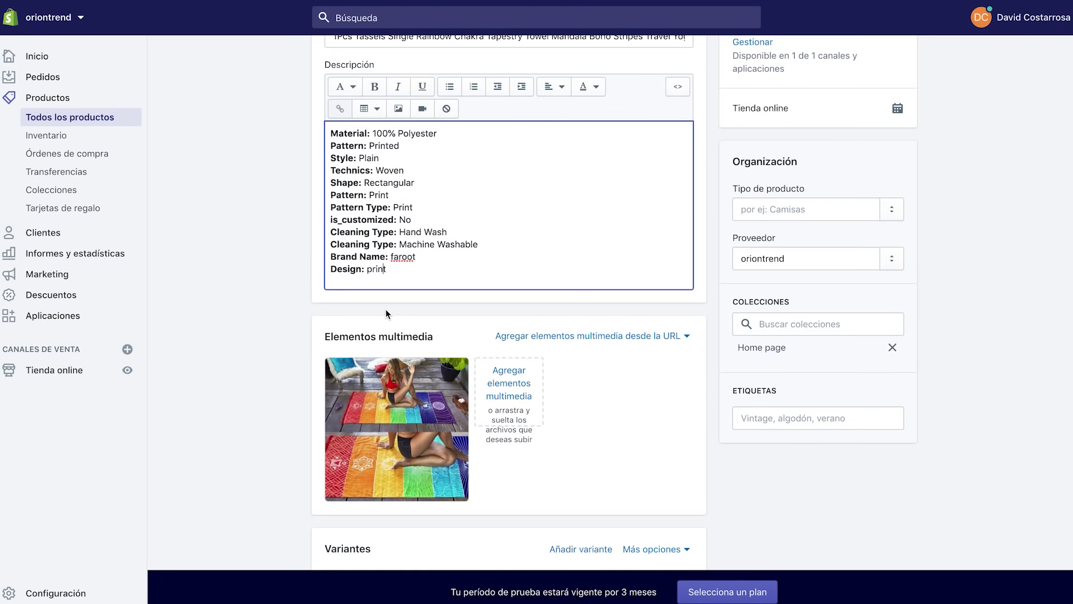
{"action": "scroll", "coordinate": [386, 309], "scroll_direction": "up", "scroll_amount": 2}
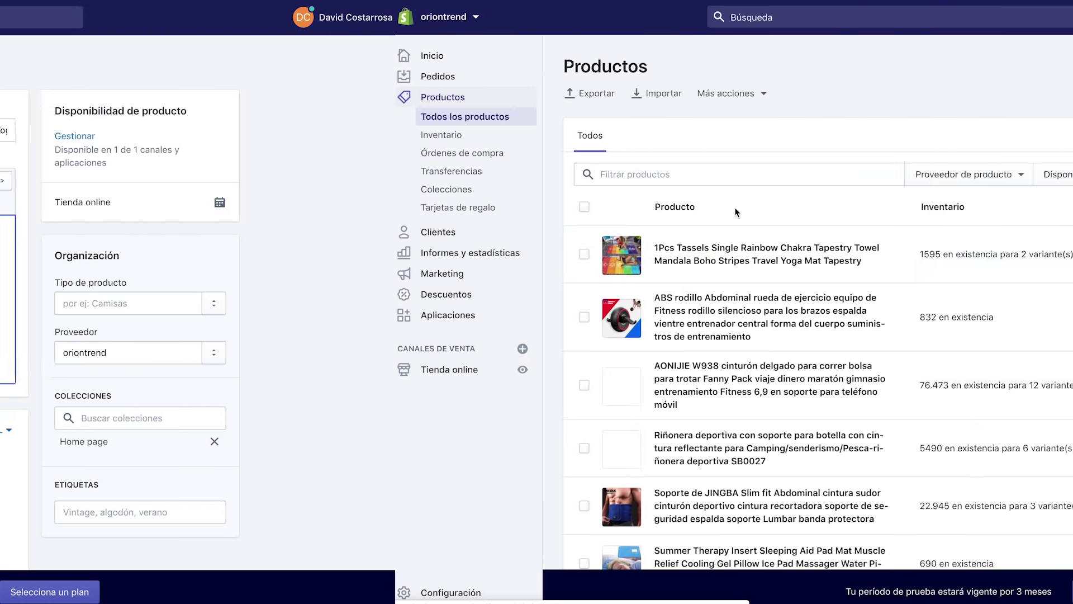
Open the 'ABS rodillo Abdominal…' product from the Productos list.
{"action": "scroll", "coordinate": [455, 263], "scroll_direction": "down", "scroll_amount": 3}
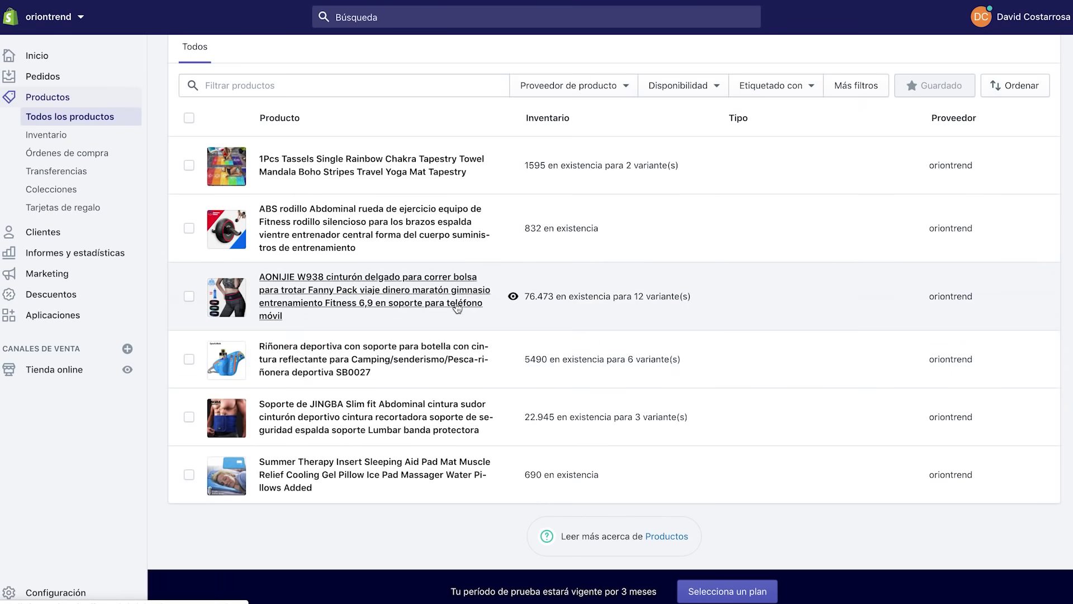
{"action": "left_click", "coordinate": [348, 235]}
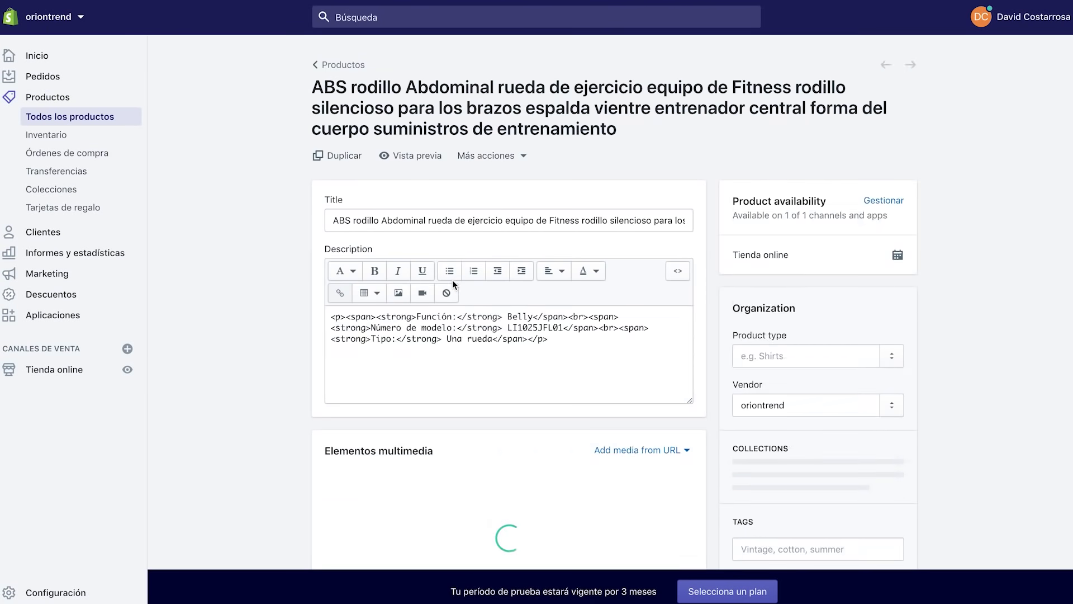
{"action": "scroll", "coordinate": [588, 182], "scroll_direction": "down", "scroll_amount": 4}
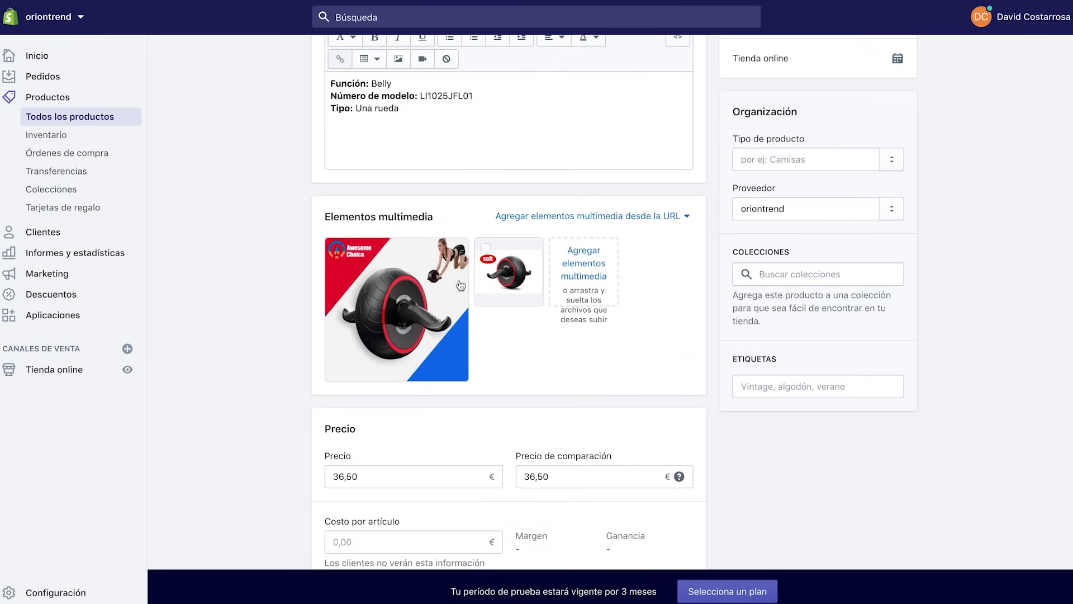
{"action": "left_click", "coordinate": [441, 304]}
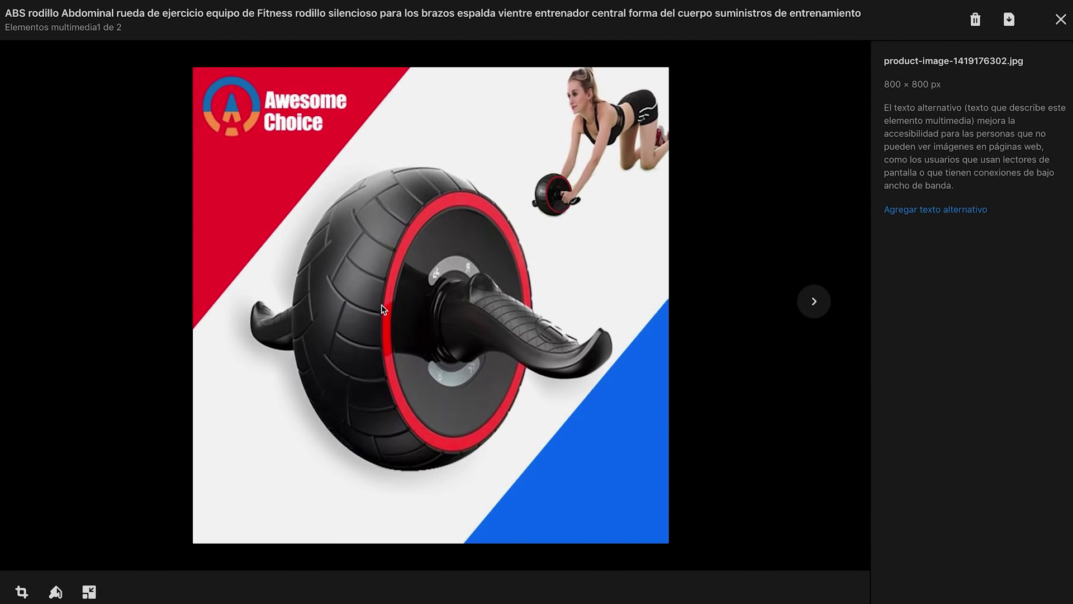
{"action": "key", "text": "Escape"}
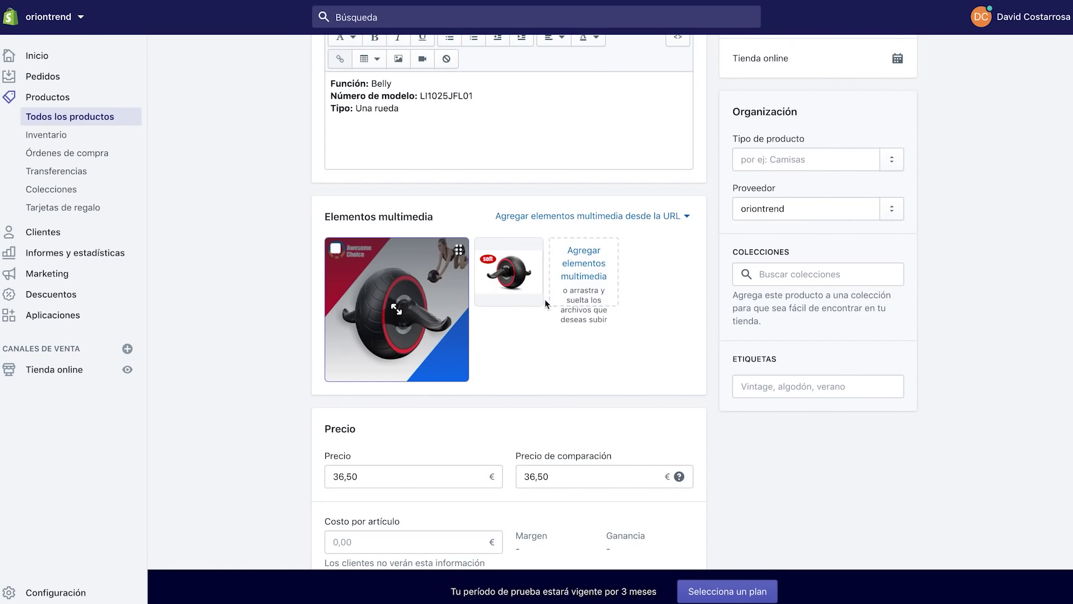
{"action": "scroll", "coordinate": [579, 282], "scroll_direction": "down", "scroll_amount": 3}
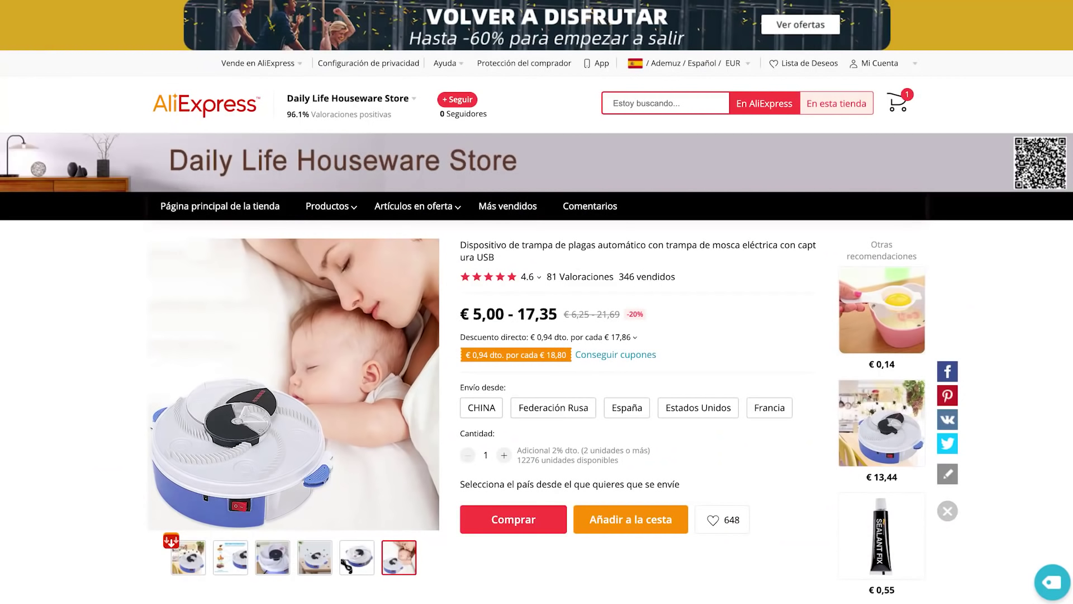
Search AliExpress for 'RODILLO ABDOMINAL' and preview the ab-roller listing's product video.
{"action": "type", "text": "RODIL"}
{"action": "type", "text": "LO ABDOMINAL"}
{"action": "key", "text": "Return"}
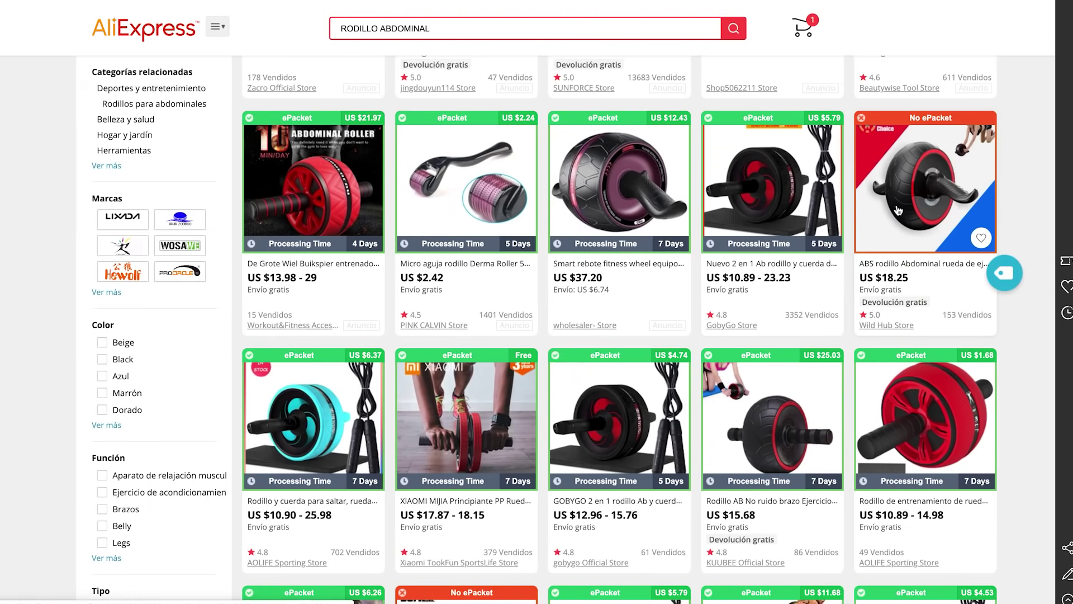
{"action": "scroll", "coordinate": [898, 211], "scroll_direction": "down", "scroll_amount": 8}
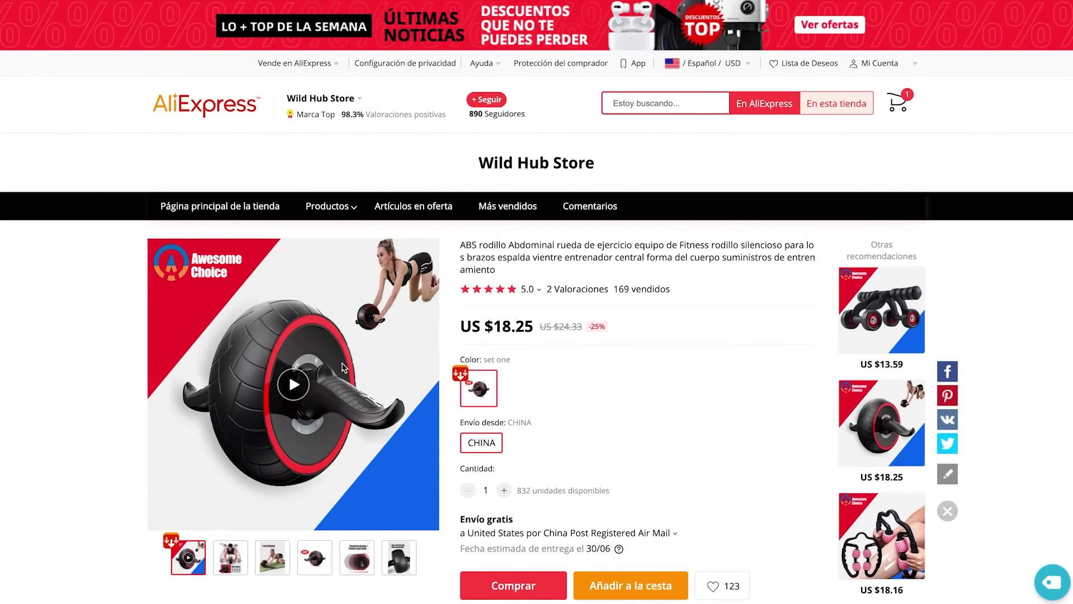
{"action": "scroll", "coordinate": [336, 386], "scroll_direction": "down", "scroll_amount": 2}
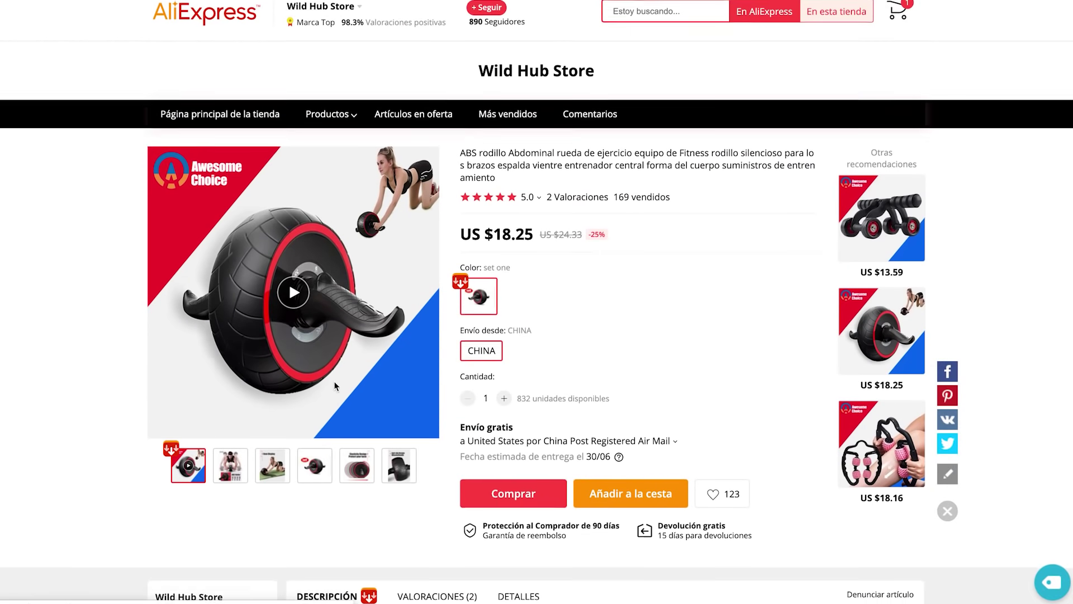
{"action": "left_click", "coordinate": [295, 291]}
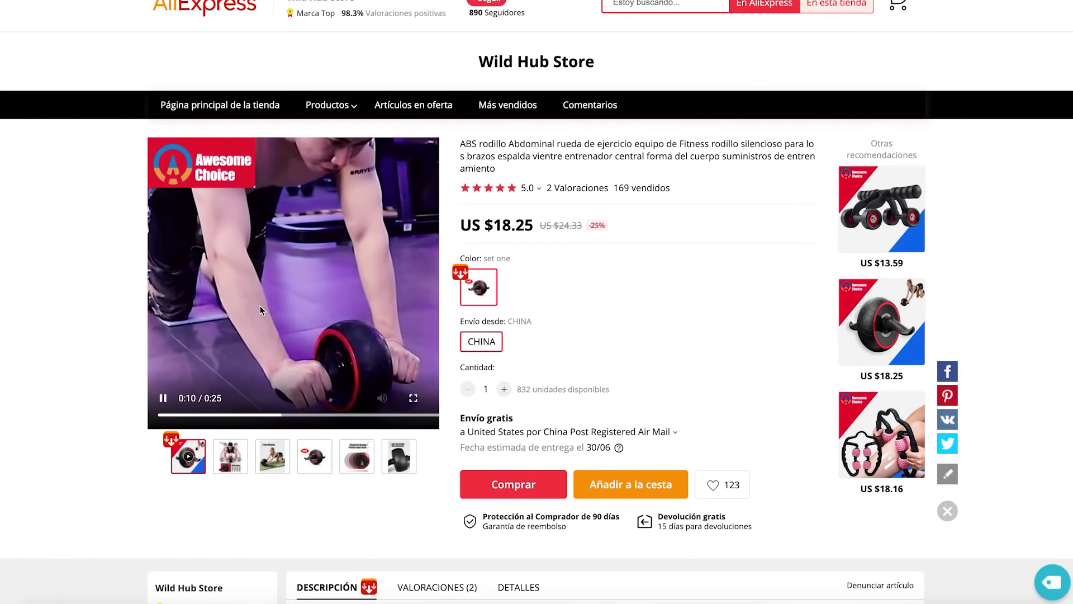
{"action": "left_click", "coordinate": [166, 399]}
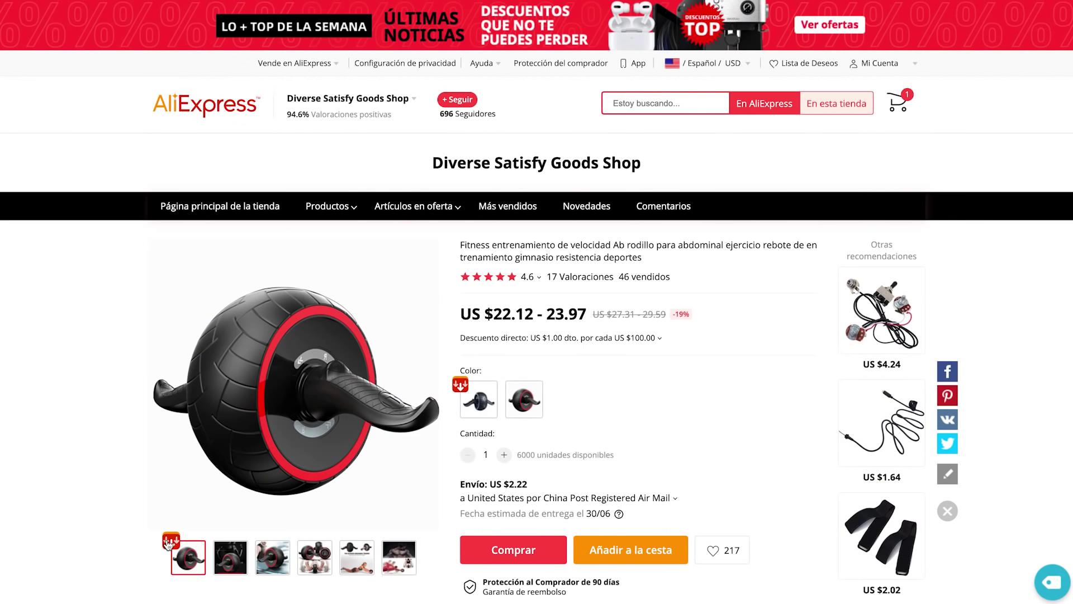
Download the listing's six main product images with the AliSave downloader.
{"action": "scroll", "coordinate": [575, 447], "scroll_direction": "down", "scroll_amount": 3}
{"action": "left_click", "coordinate": [661, 402]}
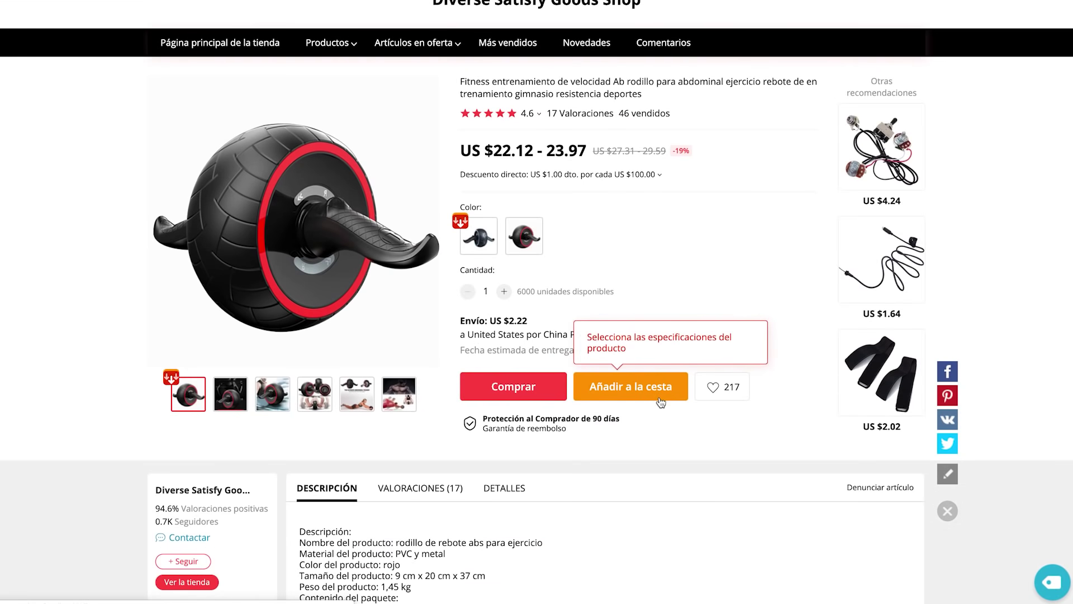
{"action": "scroll", "coordinate": [429, 323], "scroll_direction": "up", "scroll_amount": 2}
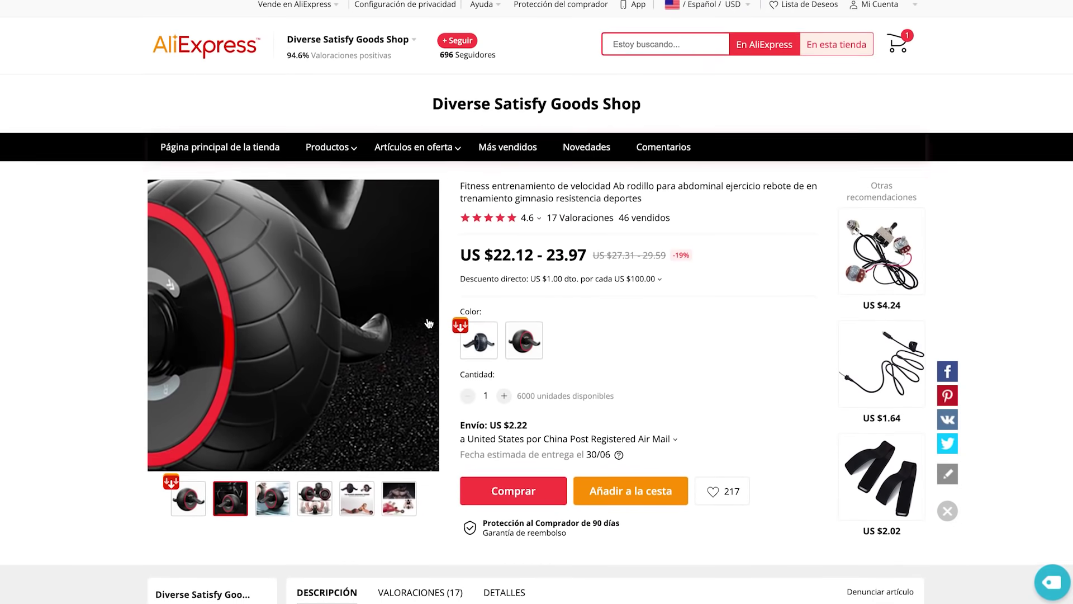
{"action": "left_click", "coordinate": [170, 486]}
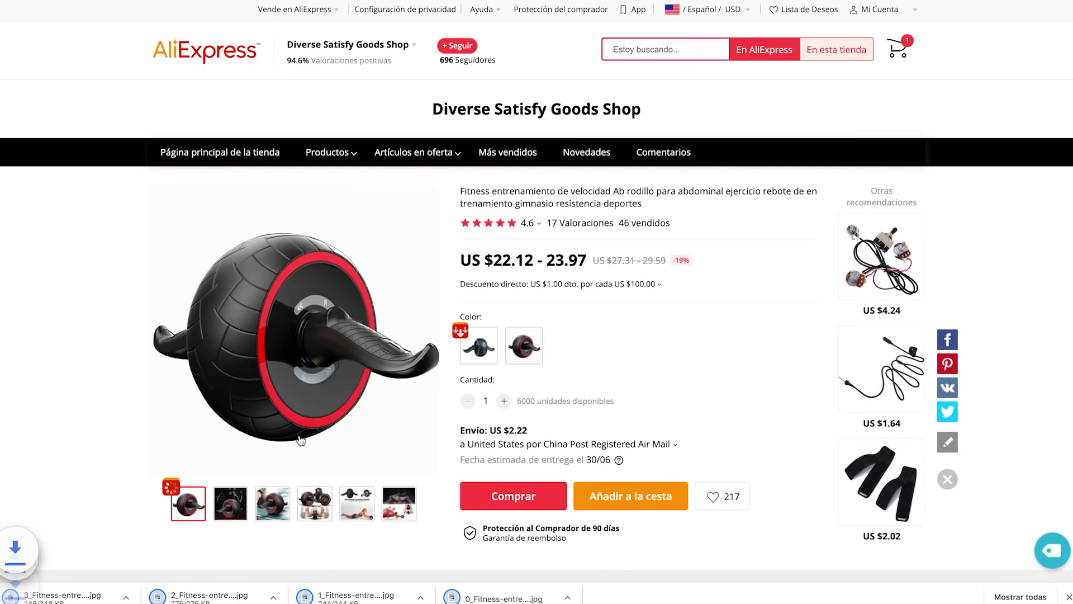
{"action": "left_click", "coordinate": [891, 15]}
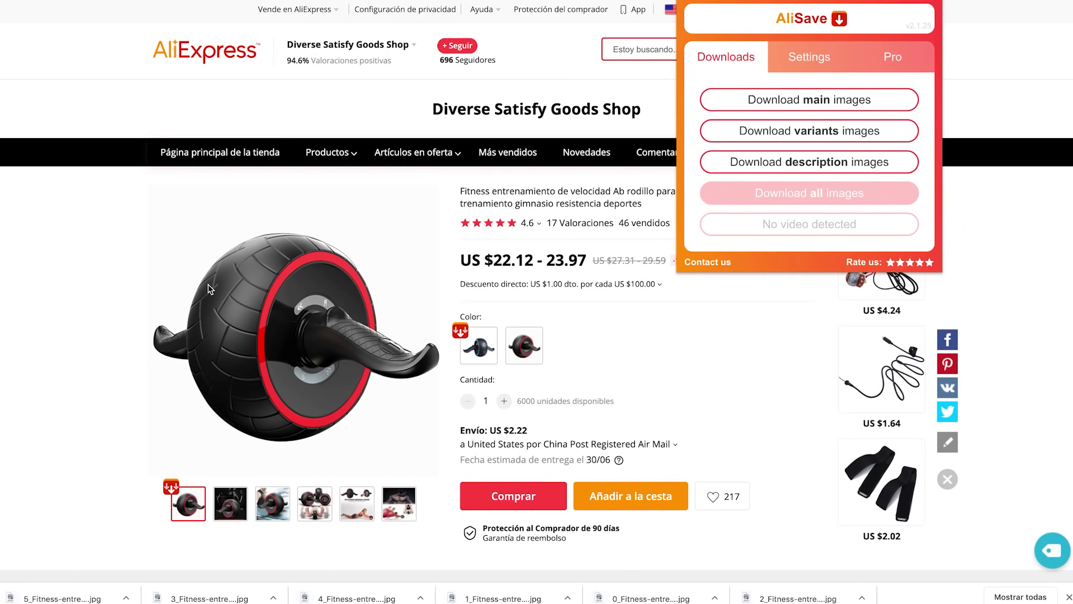
{"action": "left_click", "coordinate": [99, 233]}
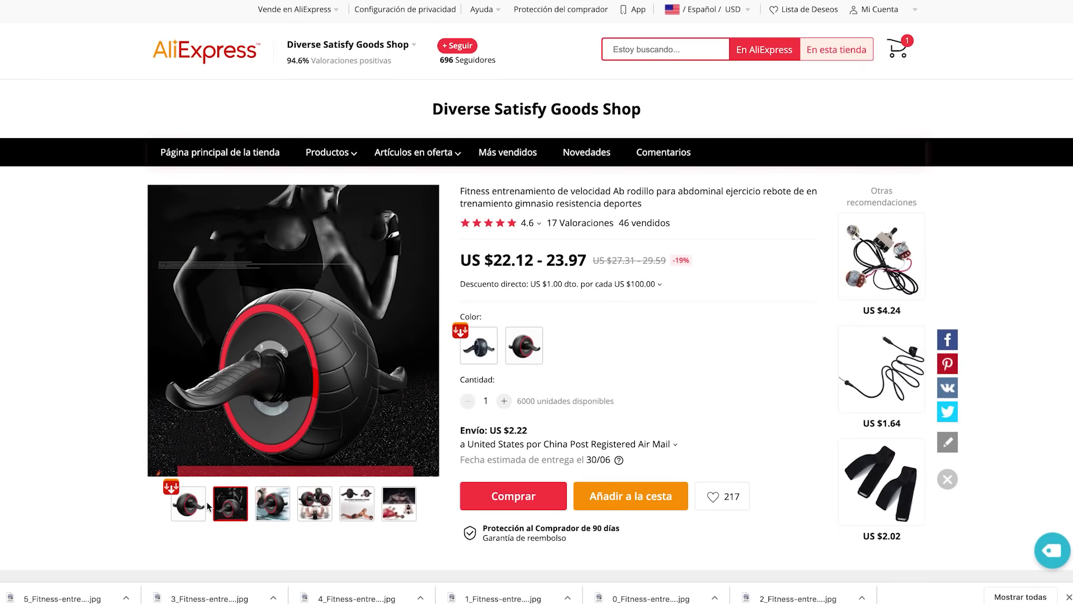
{"action": "scroll", "coordinate": [500, 429], "scroll_direction": "down", "scroll_amount": 4}
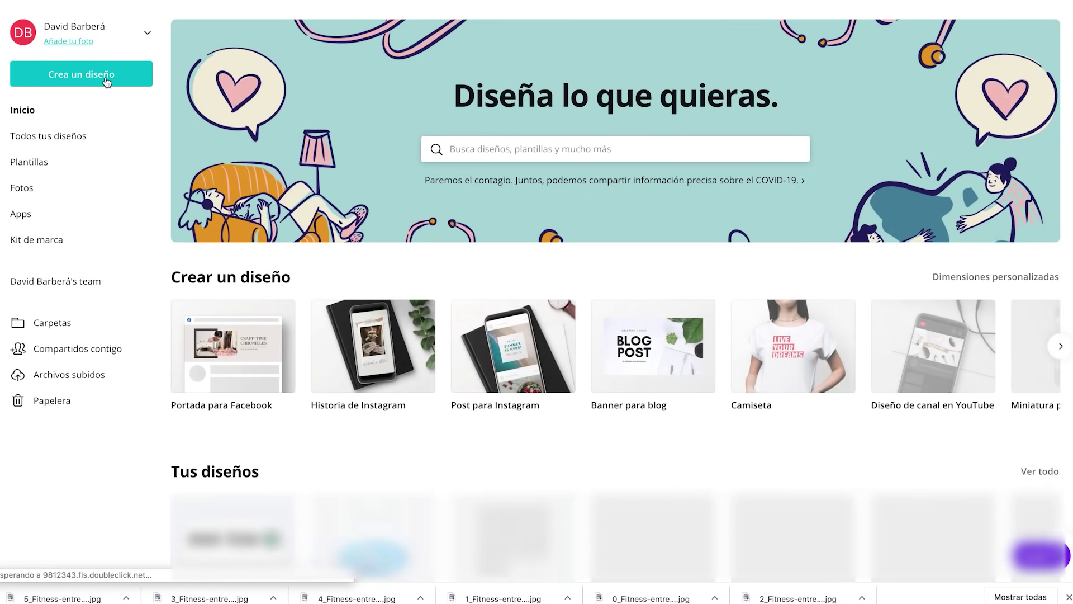
Create a new Canva design with custom dimensions of 600 × 600 px.
{"action": "left_click", "coordinate": [106, 78]}
{"action": "left_click", "coordinate": [99, 137]}
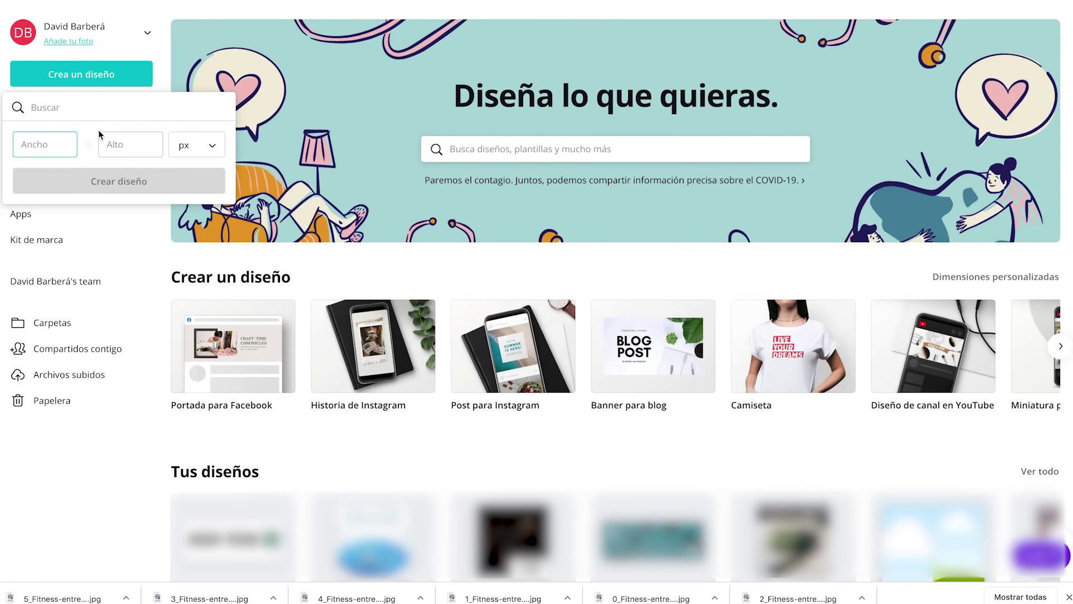
{"action": "type", "text": "600"}
{"action": "left_click", "coordinate": [130, 144]}
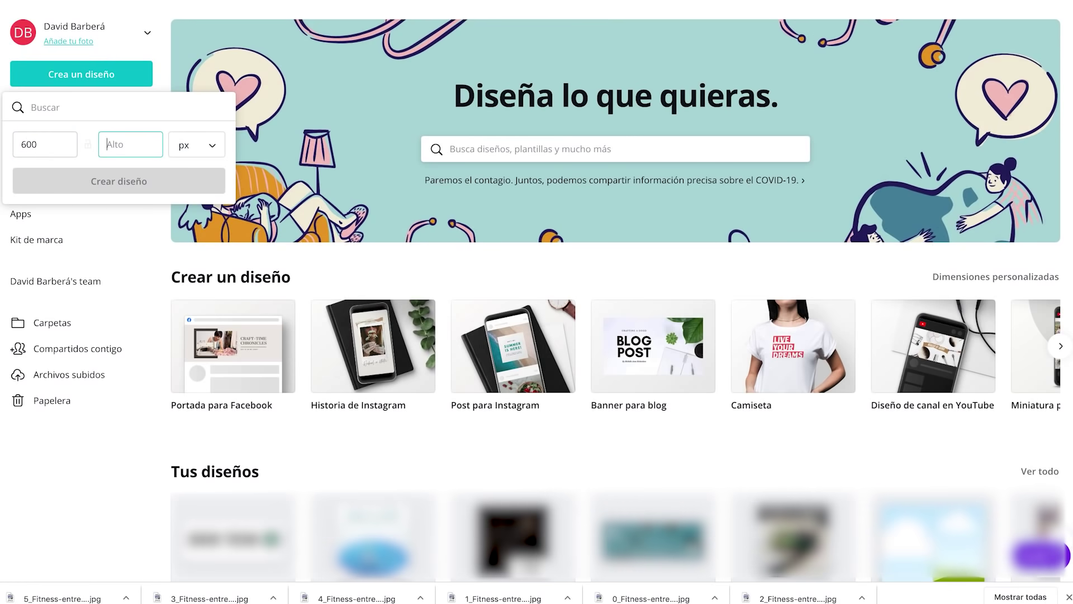
{"action": "type", "text": "600"}
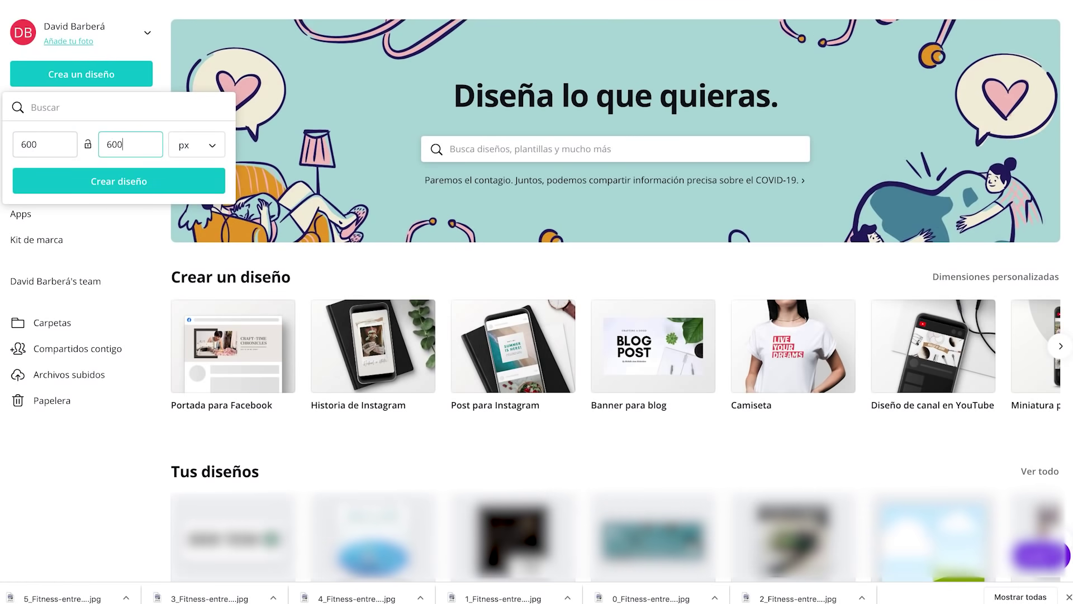
{"action": "left_click", "coordinate": [129, 181]}
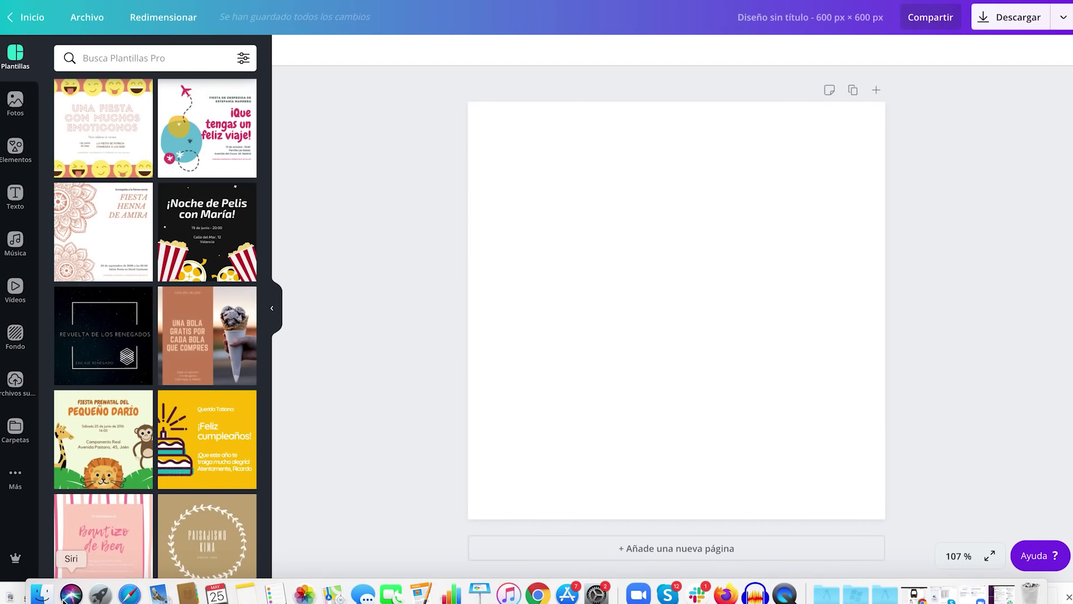
Upload the downloaded ab-roller images from the Downloads folder into Canva.
{"action": "left_click", "coordinate": [41, 594]}
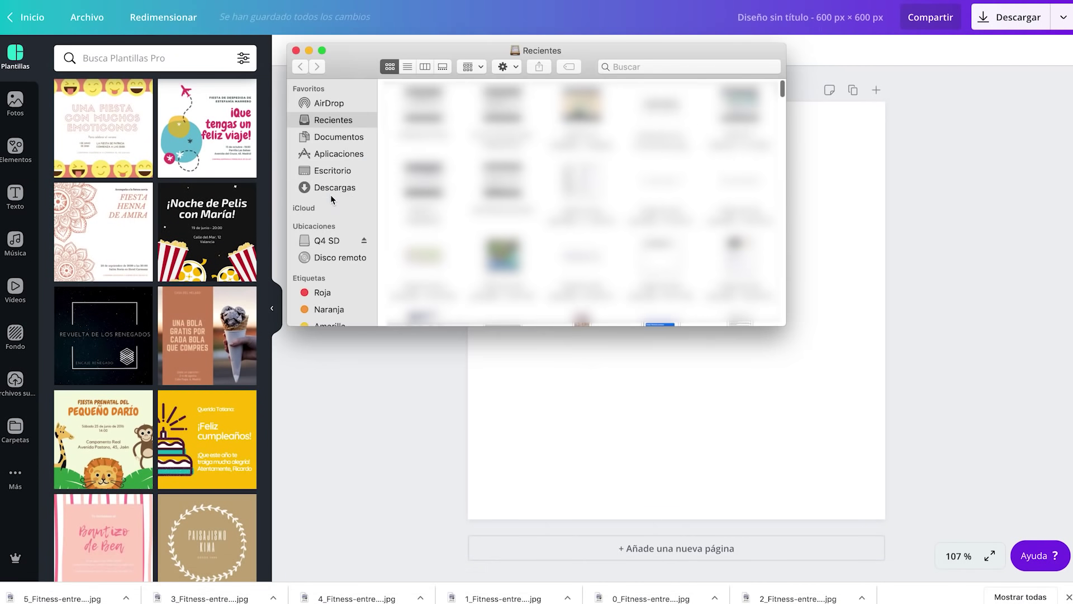
{"action": "left_click", "coordinate": [331, 171]}
{"action": "left_click", "coordinate": [335, 187]}
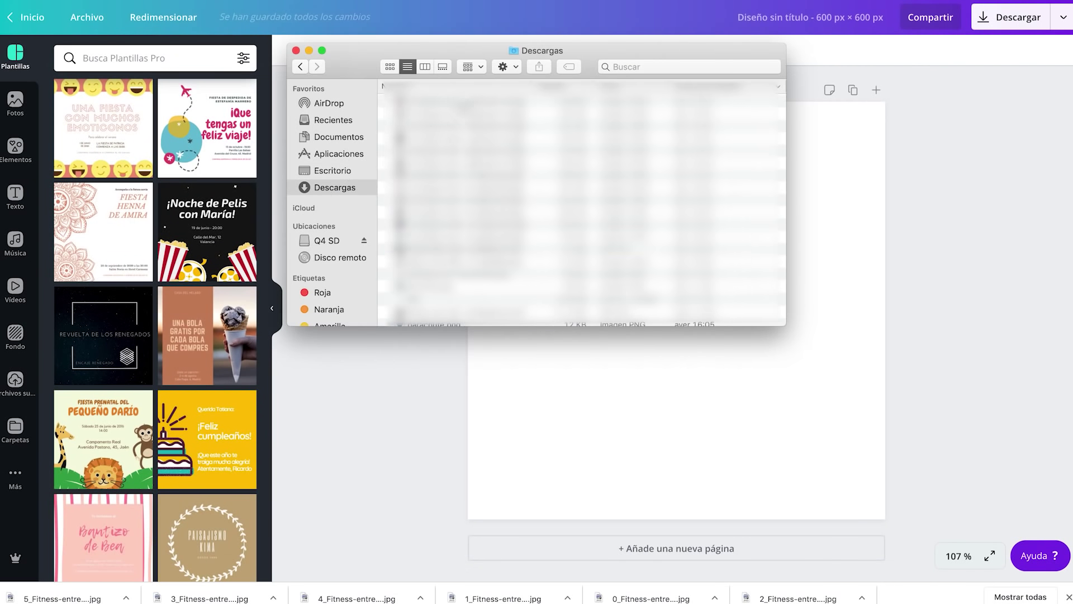
{"action": "left_click", "coordinate": [559, 101]}
{"action": "left_click", "coordinate": [559, 235], "text": "shift"}
{"action": "left_click_drag", "start_coordinate": [559, 235], "coordinate": [671, 223]}
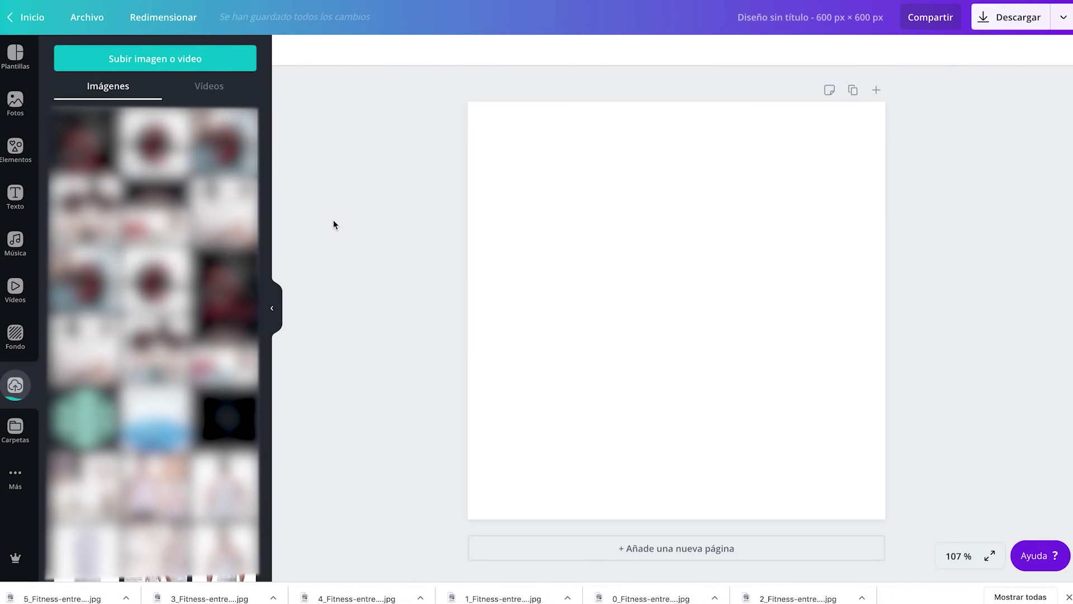
Place one ab-roller photo on each of pages 1–4, adding new pages as needed.
{"action": "left_click_drag", "start_coordinate": [157, 284], "coordinate": [485, 121]}
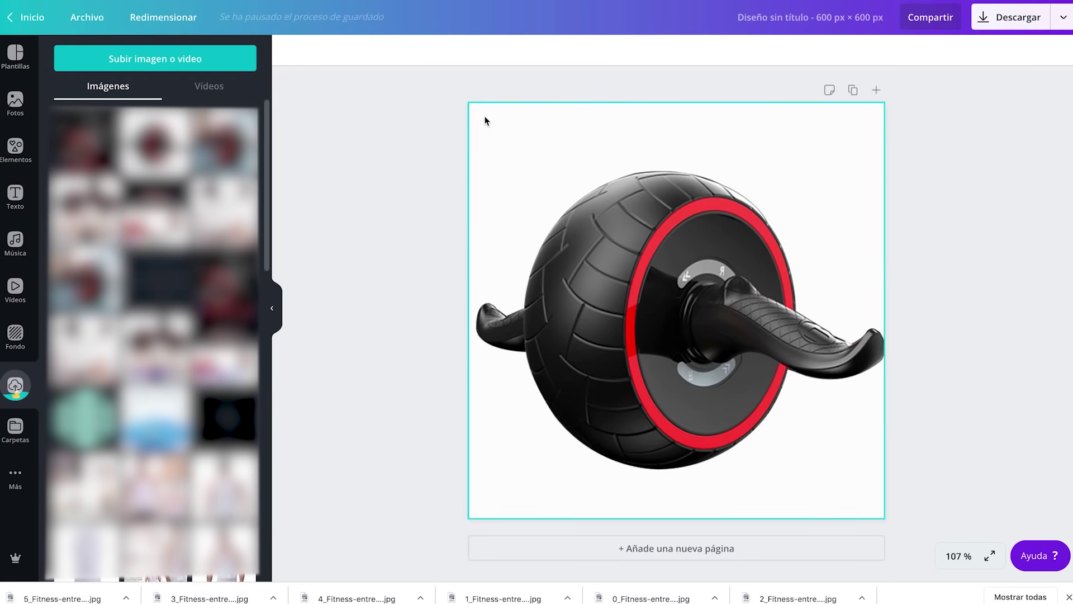
{"action": "left_click", "coordinate": [693, 547]}
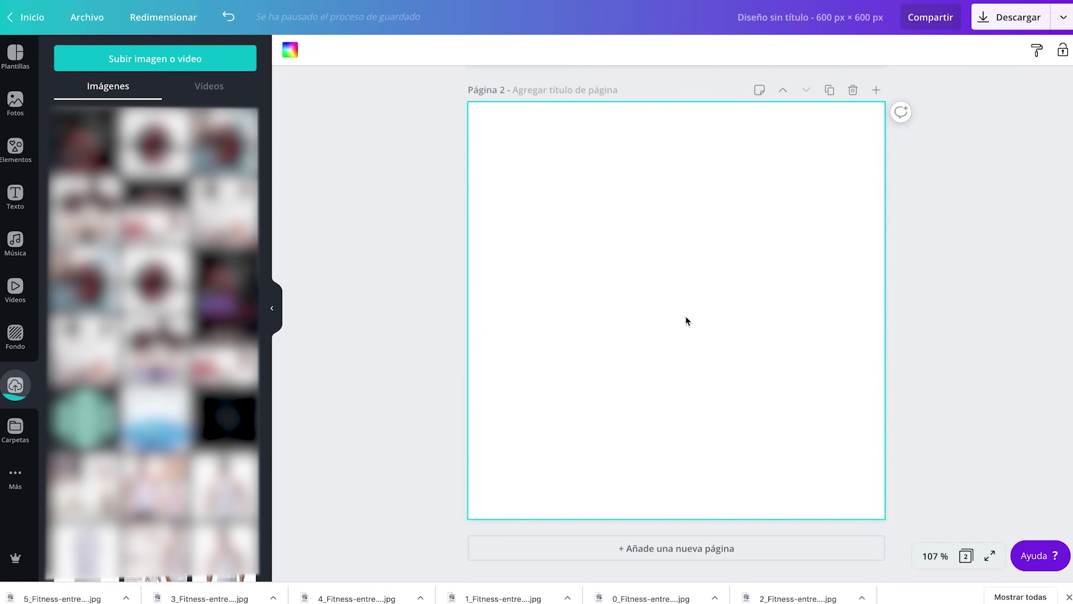
{"action": "left_click_drag", "start_coordinate": [87, 278], "coordinate": [620, 270]}
{"action": "left_click", "coordinate": [687, 550]}
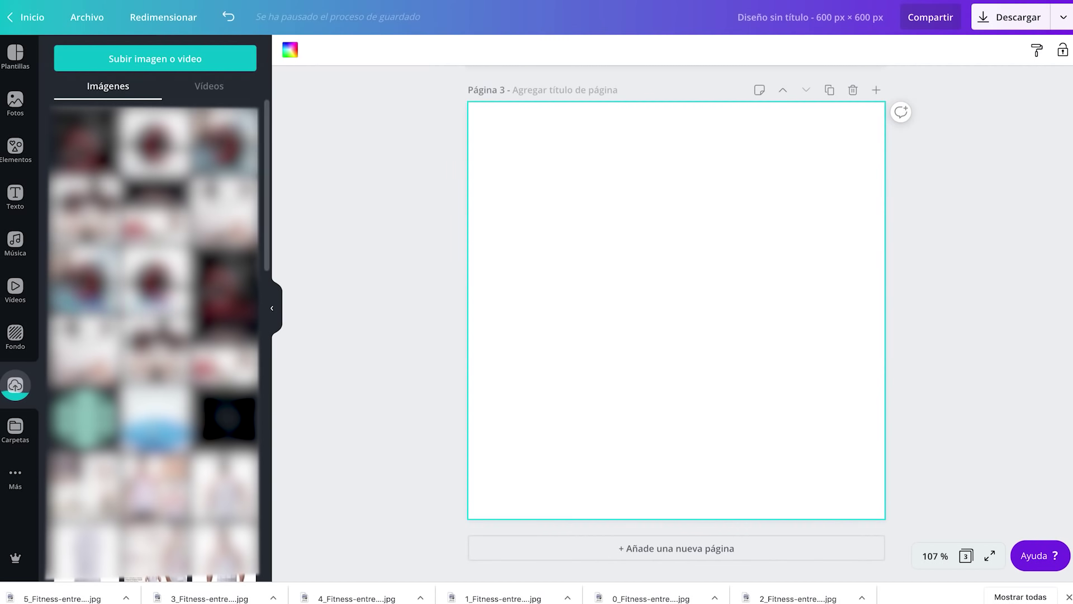
{"action": "left_click_drag", "start_coordinate": [103, 185], "coordinate": [502, 119]}
{"action": "left_click_drag", "start_coordinate": [509, 123], "coordinate": [560, 284]}
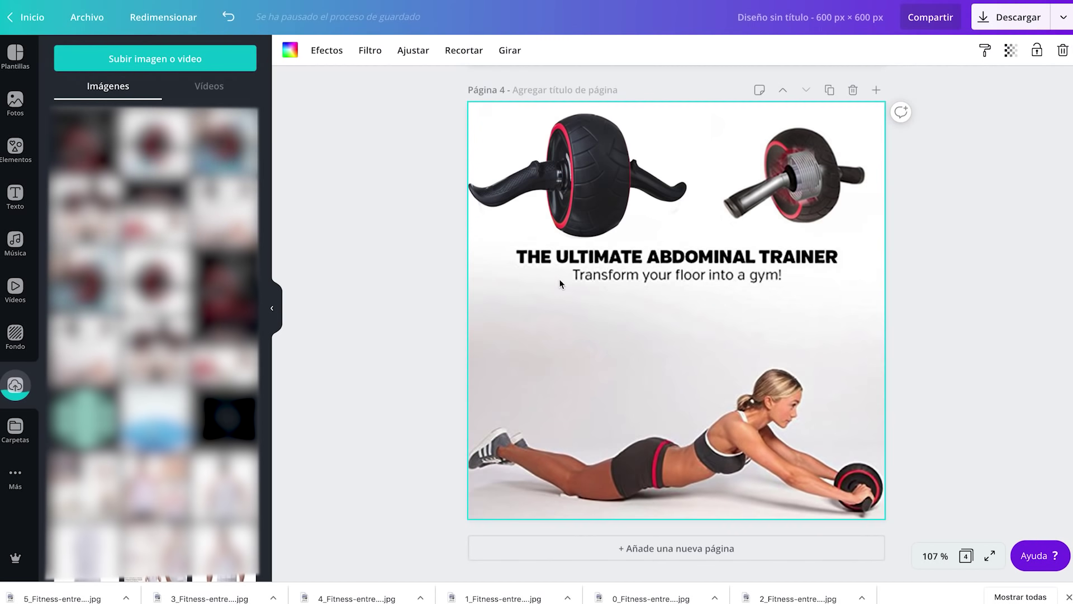
{"action": "left_click", "coordinate": [676, 548]}
{"action": "left_click_drag", "start_coordinate": [156, 213], "coordinate": [604, 362]}
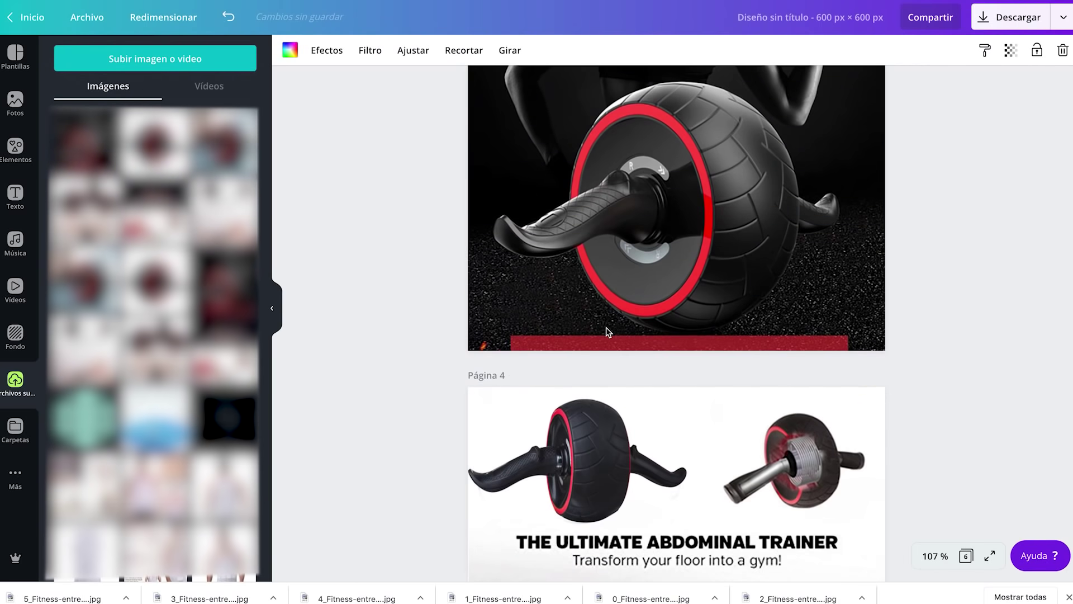
{"action": "scroll", "coordinate": [666, 388], "scroll_direction": "down", "scroll_amount": 5}
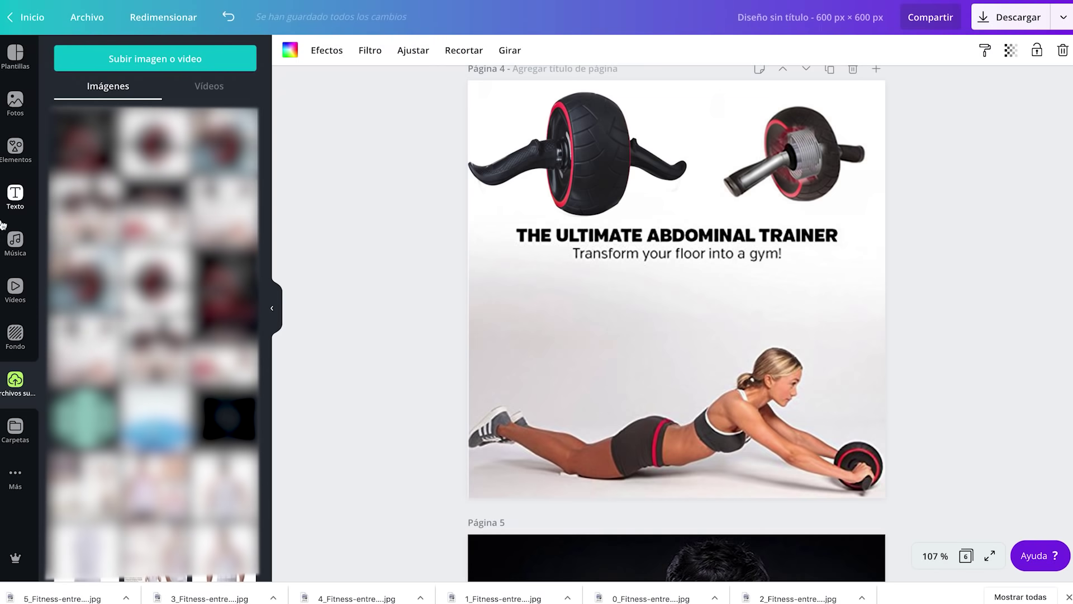
{"action": "left_click", "coordinate": [17, 159]}
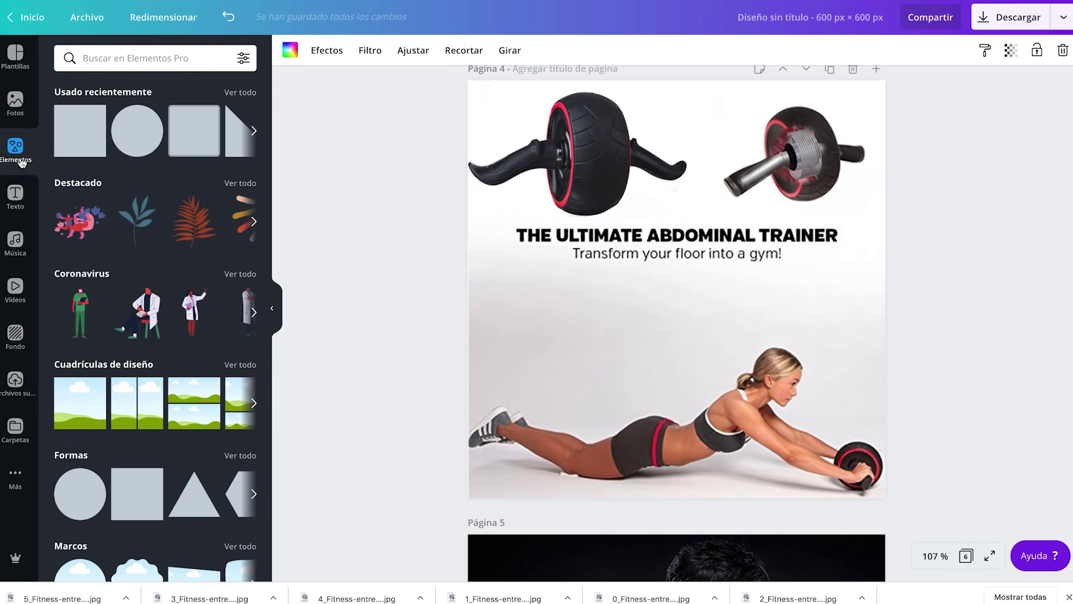
{"action": "left_click", "coordinate": [83, 124]}
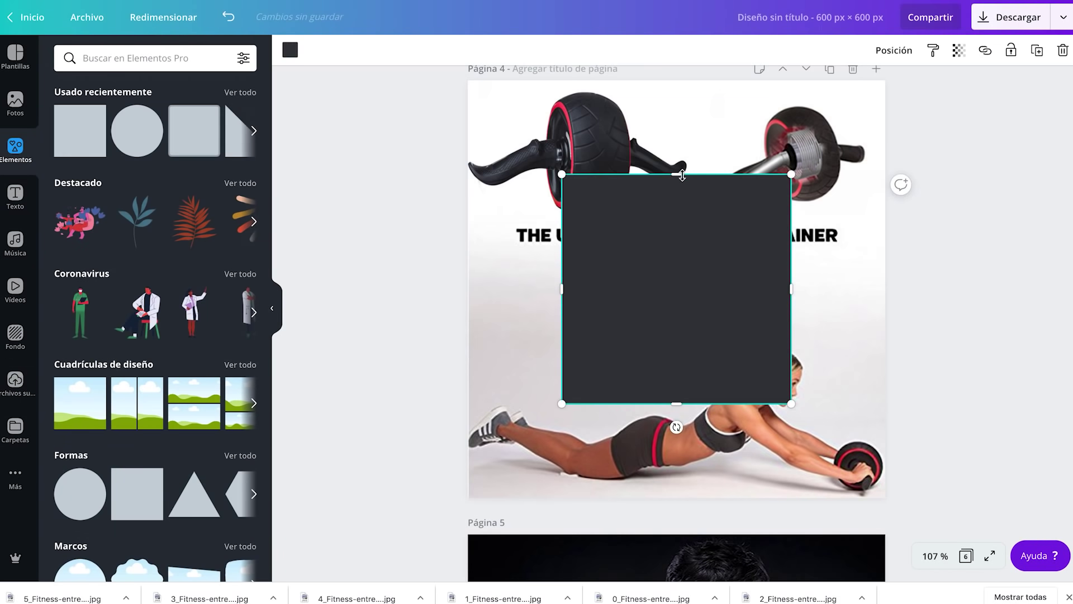
{"action": "left_click_drag", "start_coordinate": [681, 175], "coordinate": [623, 249]}
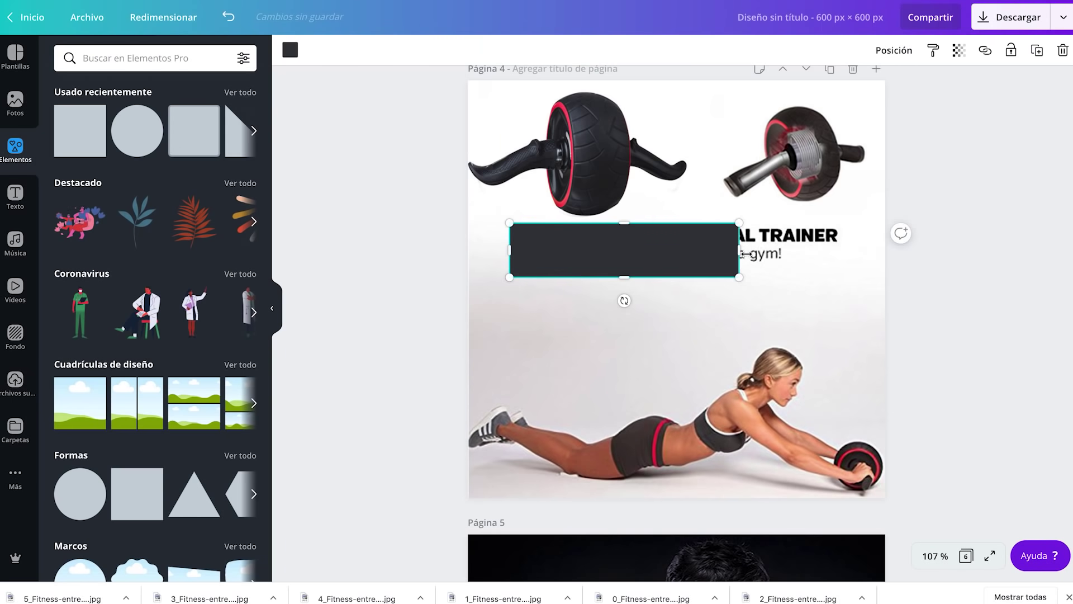
{"action": "left_click_drag", "start_coordinate": [734, 246], "coordinate": [846, 247]}
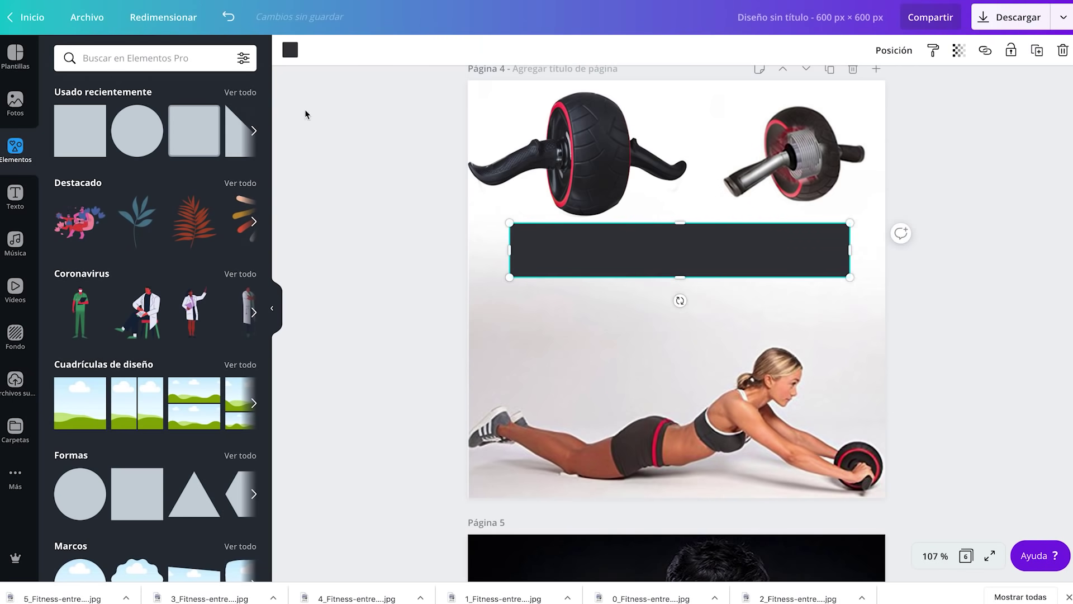
{"action": "left_click", "coordinate": [293, 51]}
{"action": "left_click", "coordinate": [103, 178]}
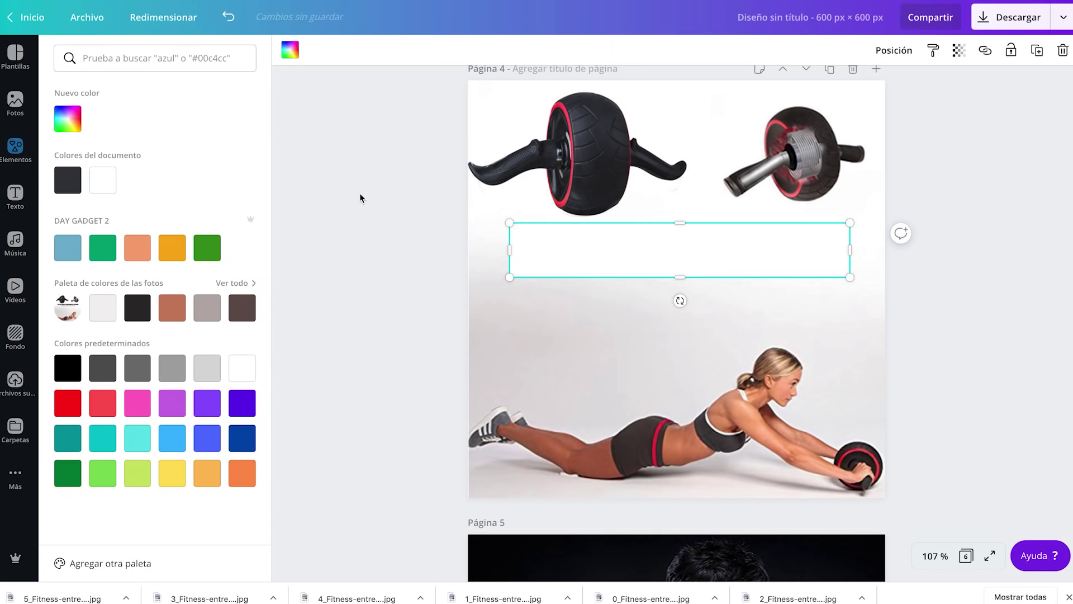
{"action": "left_click", "coordinate": [374, 191]}
{"action": "left_click", "coordinate": [687, 251]}
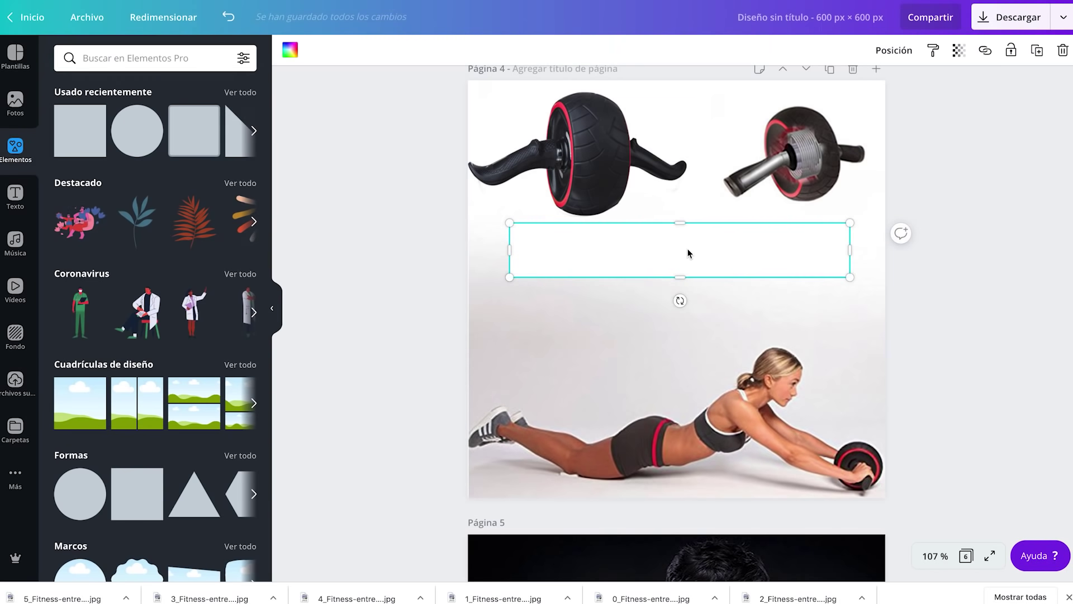
{"action": "key", "text": "Delete"}
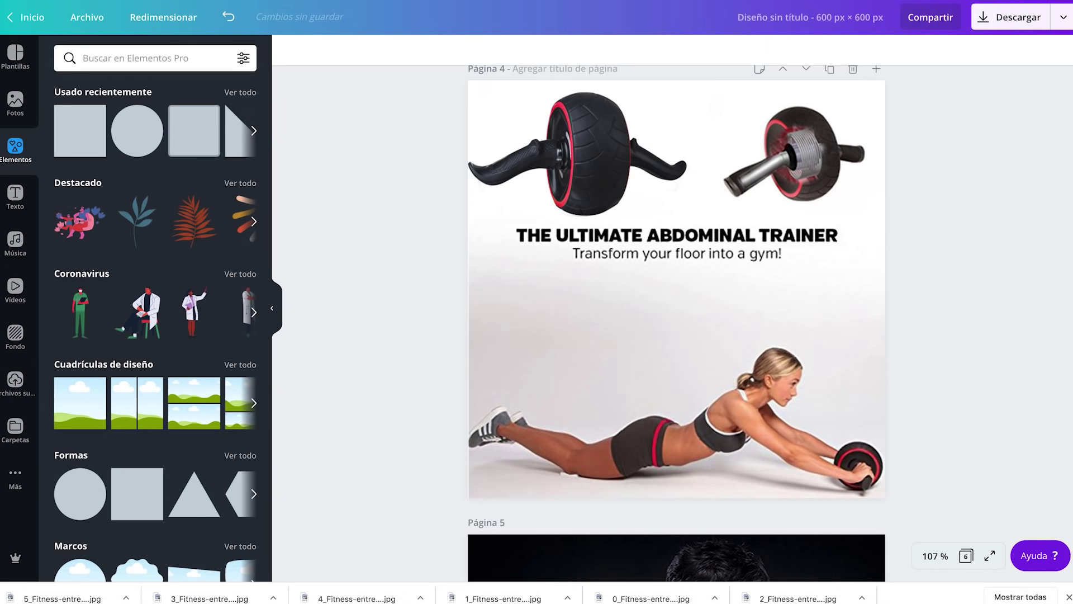
{"action": "key", "text": "ctrl+t"}
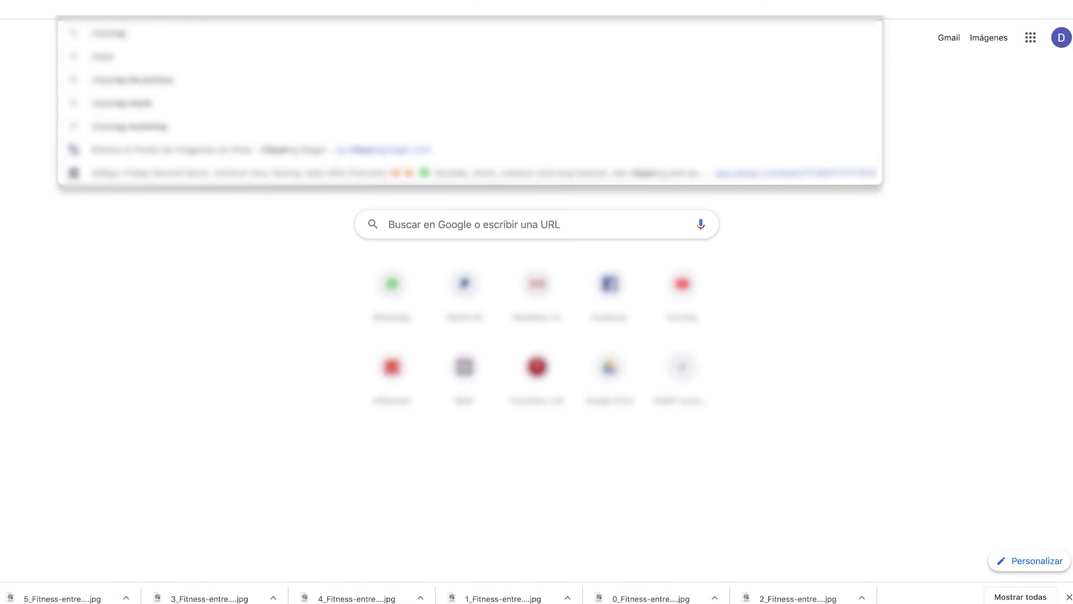
Open Clipping Magic, sign in, and upload the page-4 ab-roller photo for background removal.
{"action": "type", "text": "magic"}
{"action": "key", "text": "Return"}
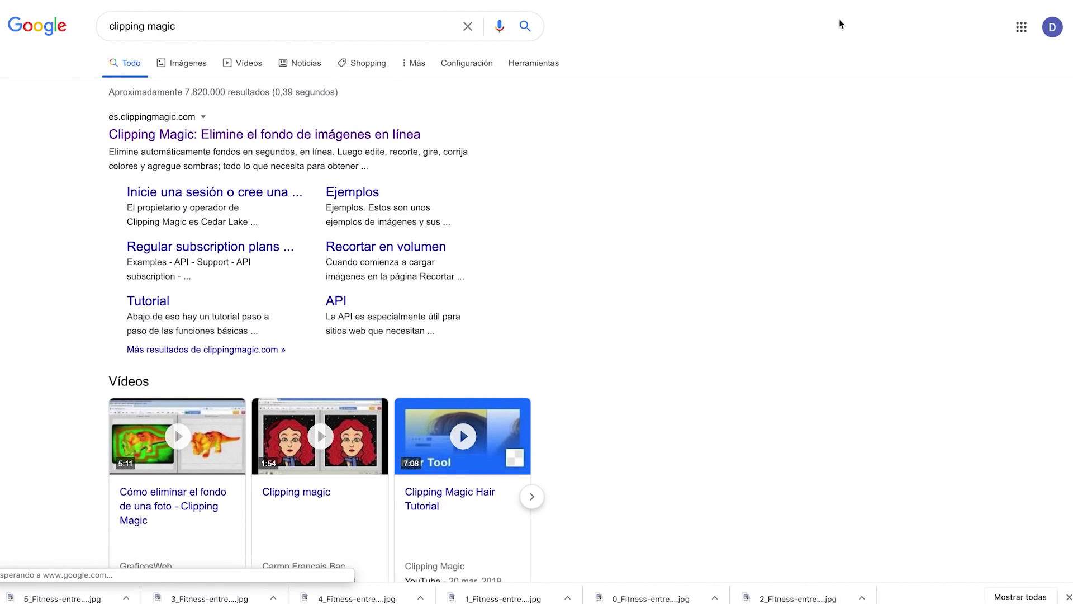
{"action": "left_click", "coordinate": [267, 136]}
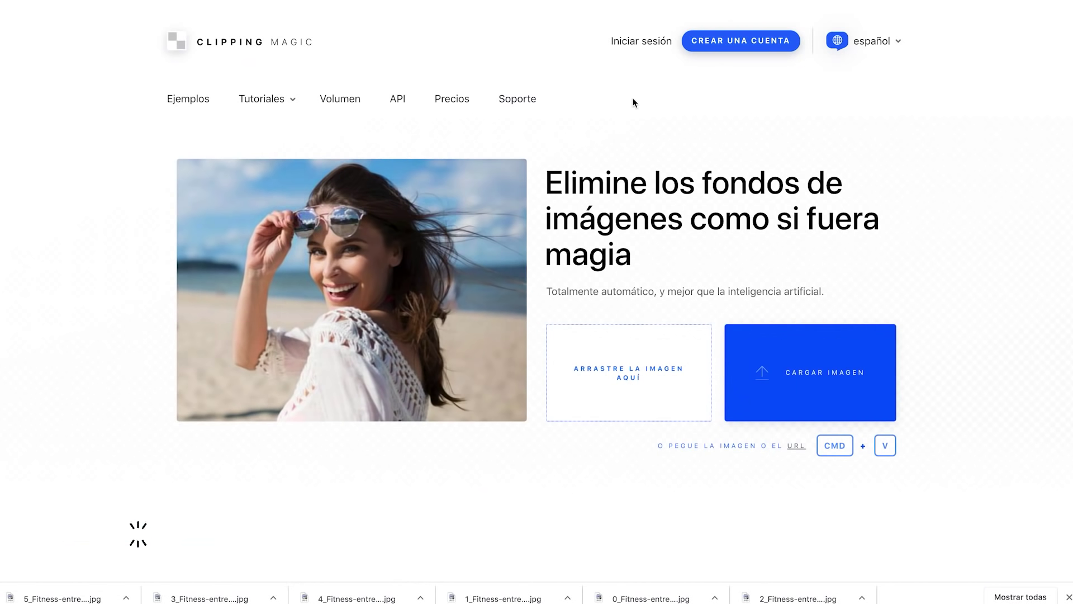
{"action": "left_click", "coordinate": [652, 40]}
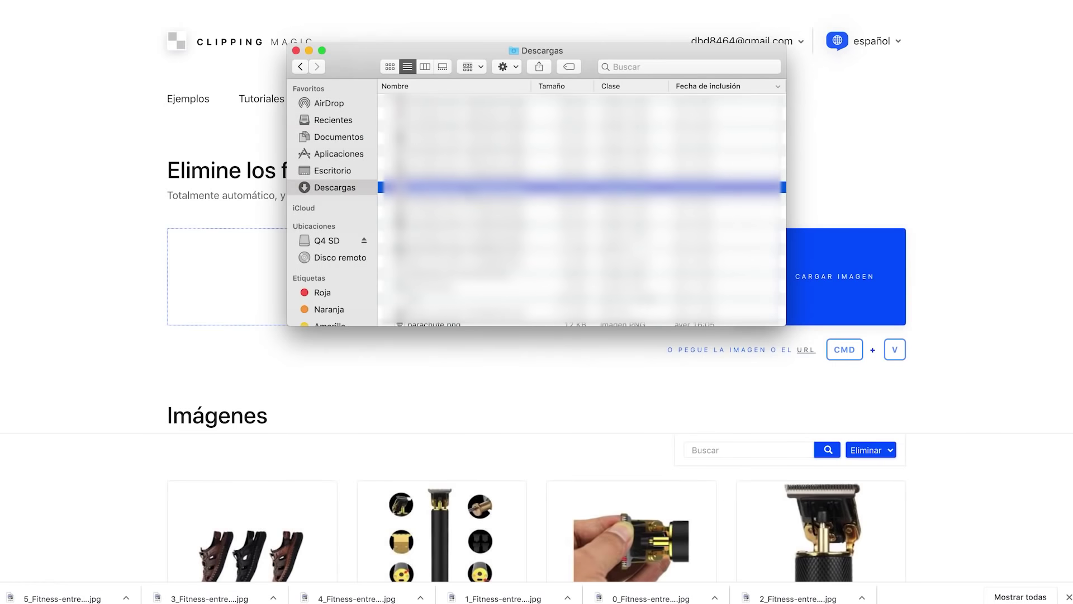
{"action": "left_click_drag", "start_coordinate": [398, 182], "coordinate": [227, 291]}
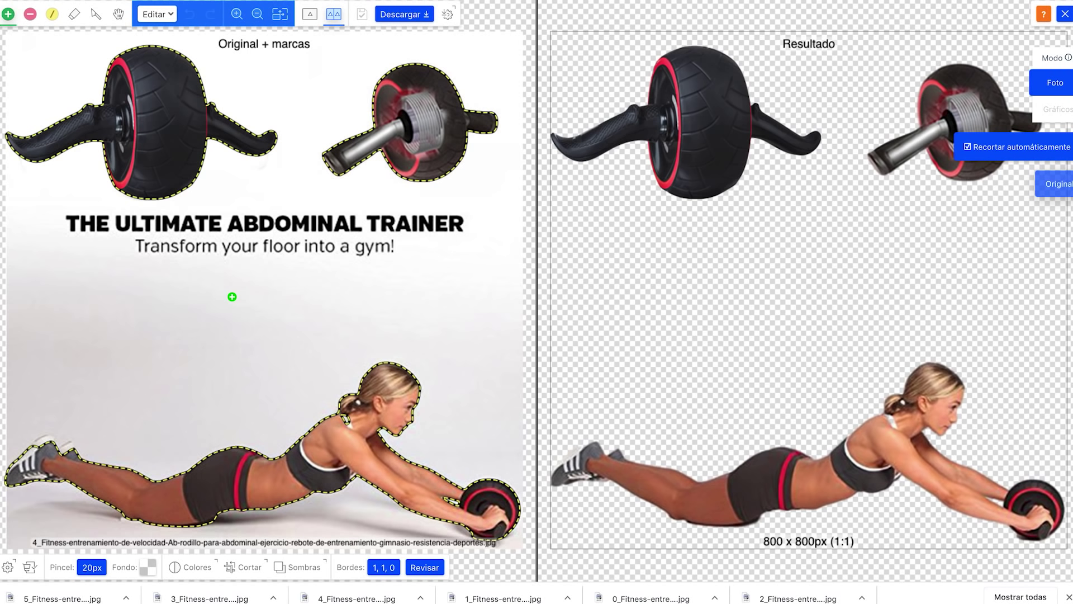
Download the background-free ab-roller cutout from Clipping Magic as a PNG.
{"action": "scroll", "coordinate": [535, 432], "scroll_direction": "down", "scroll_amount": 1}
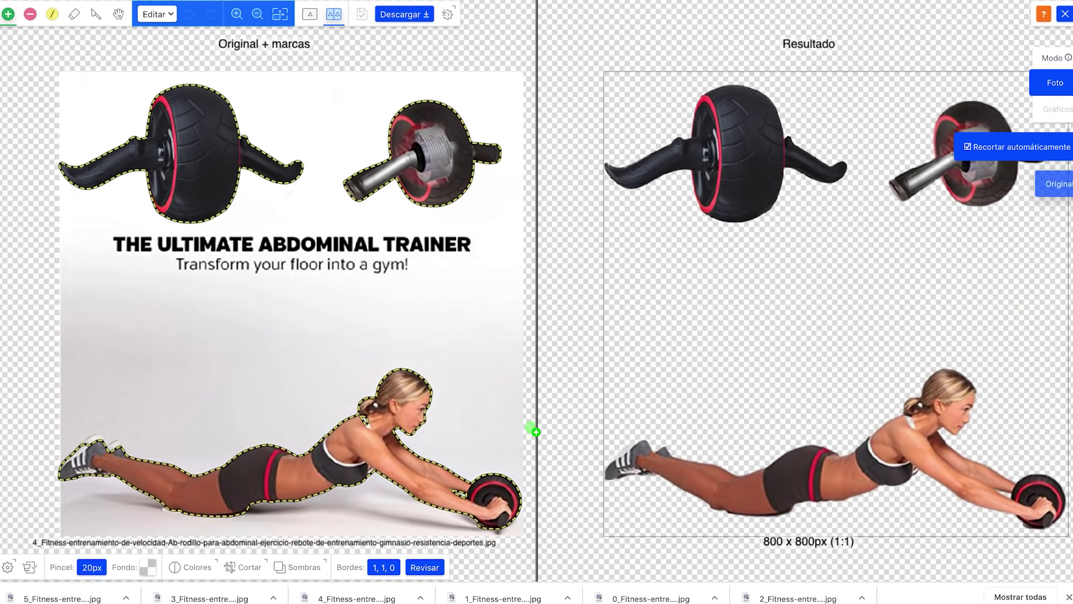
{"action": "scroll", "coordinate": [536, 431], "scroll_direction": "up", "scroll_amount": 1}
{"action": "scroll", "coordinate": [535, 431], "scroll_direction": "down", "scroll_amount": 2}
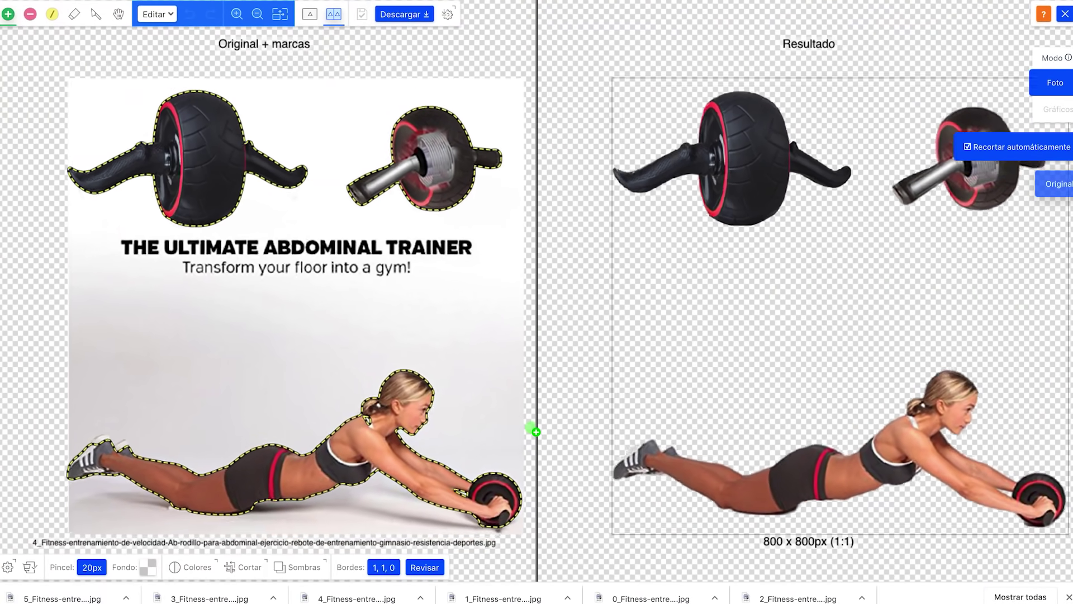
{"action": "scroll", "coordinate": [535, 431], "scroll_direction": "up", "scroll_amount": 1}
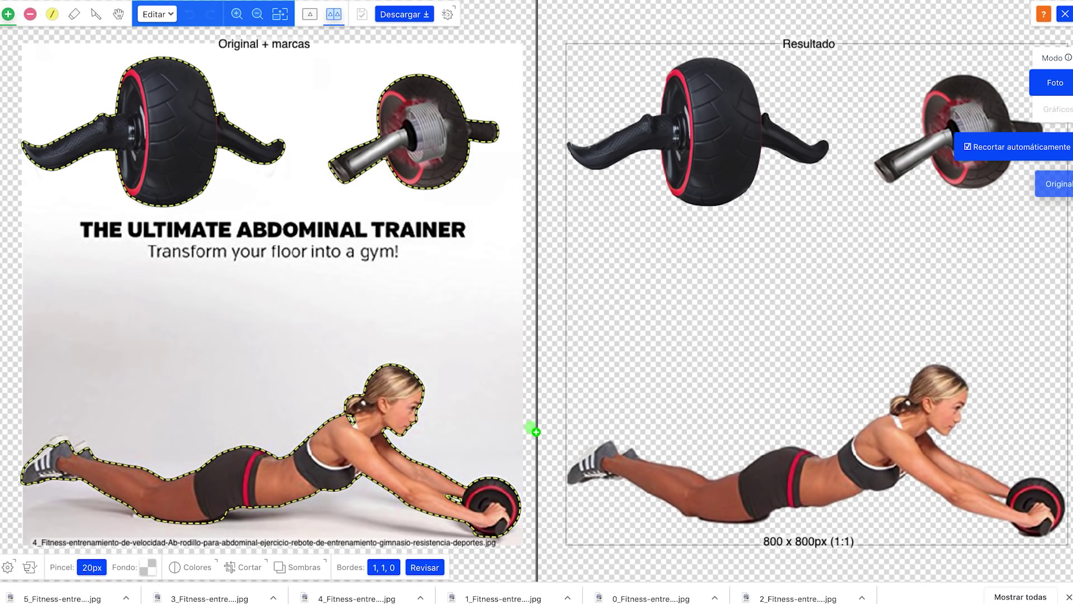
{"action": "left_click", "coordinate": [422, 14]}
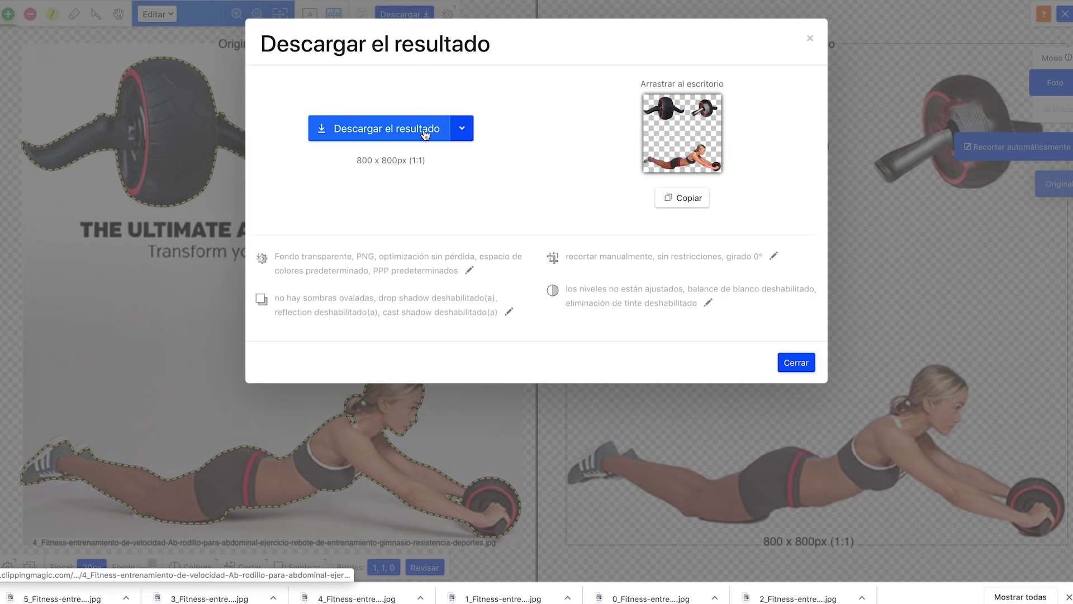
{"action": "left_click", "coordinate": [425, 133]}
Replace the original page-4 photo in Canva with the uploaded PNG cutout.
{"action": "key", "text": "ctrl+Tab"}
{"action": "left_click", "coordinate": [676, 286]}
{"action": "key", "text": "Delete"}
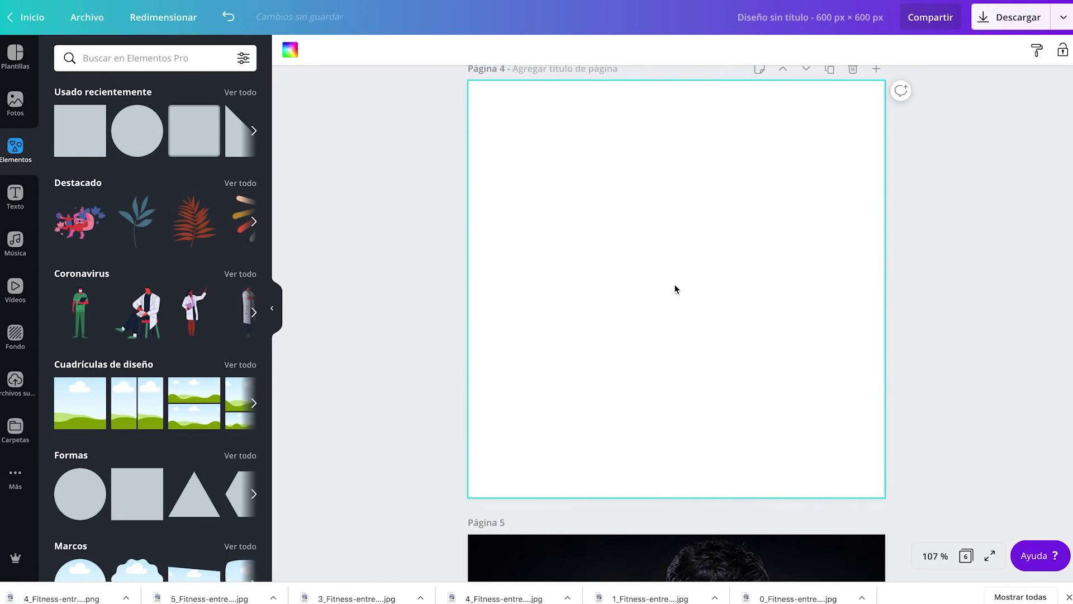
{"action": "left_click_drag", "start_coordinate": [97, 598], "coordinate": [15, 384]}
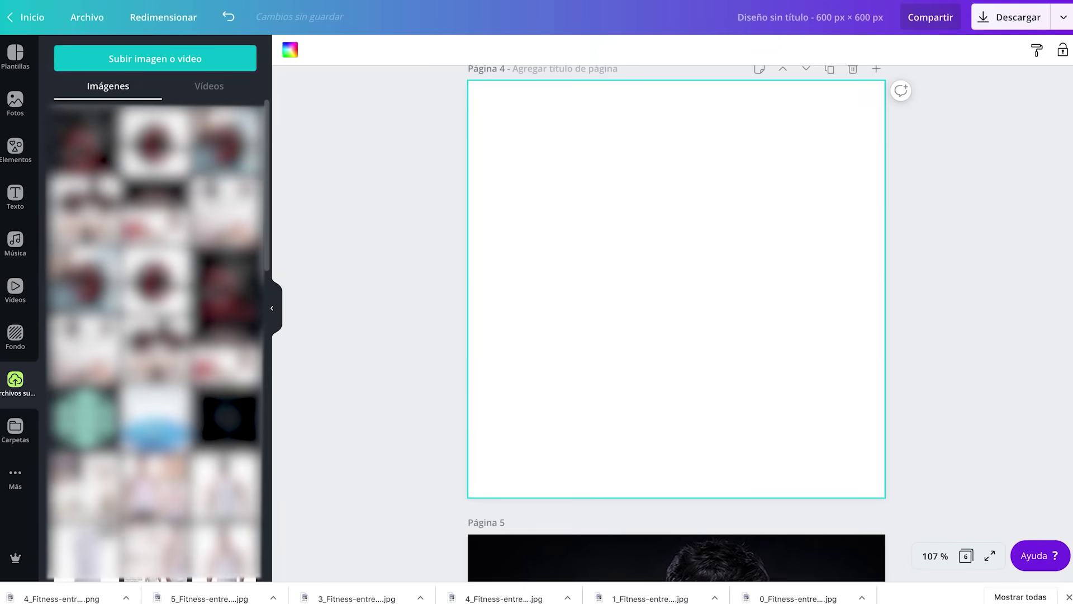
{"action": "left_click_drag", "start_coordinate": [84, 140], "coordinate": [496, 103]}
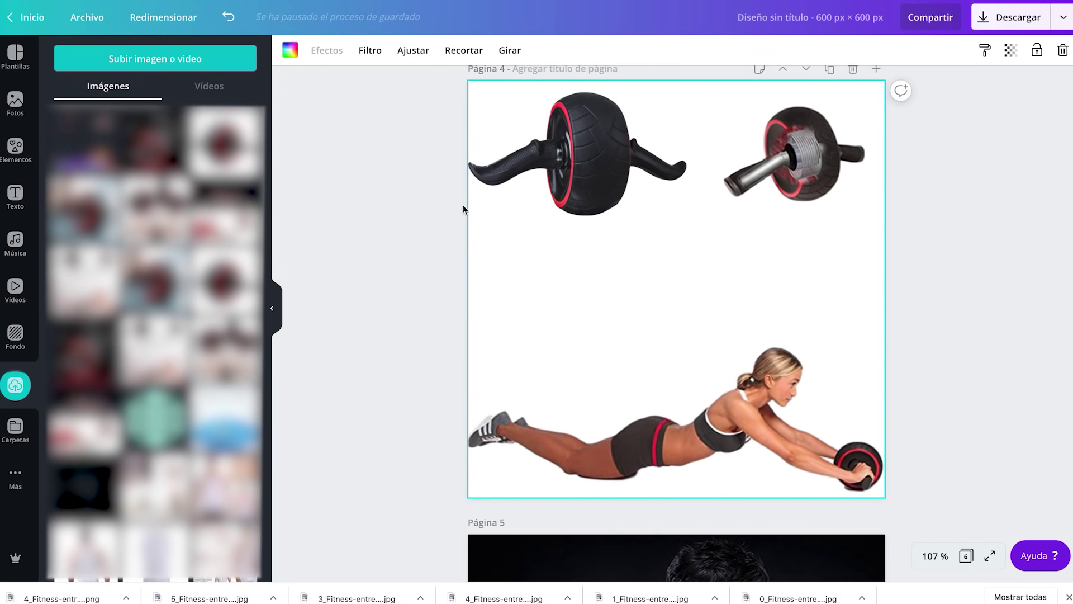
{"action": "left_click", "coordinate": [15, 195]}
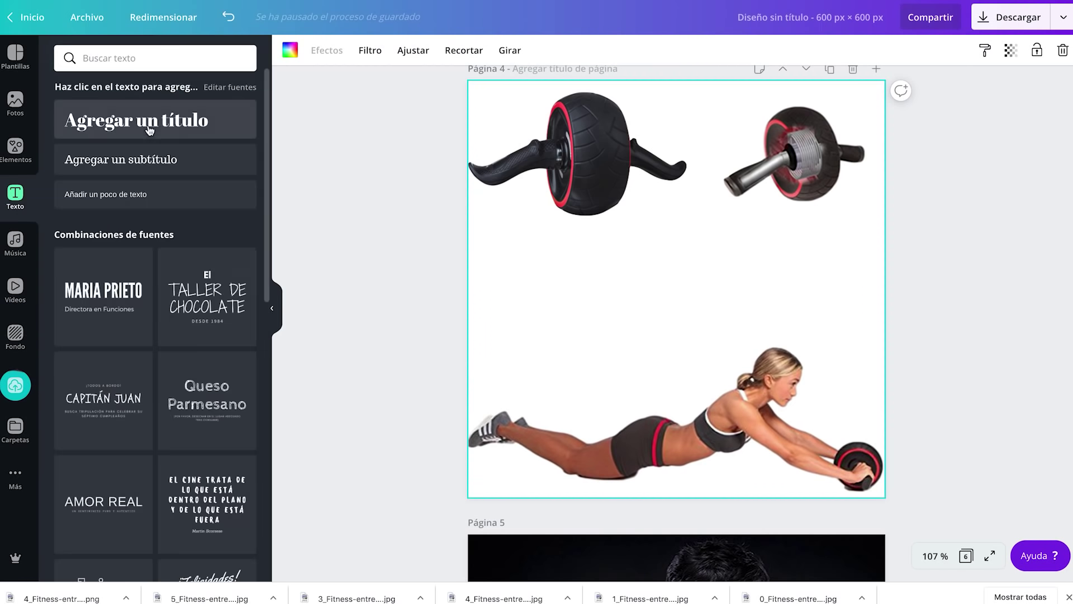
Add the heading 'Lleva tus abdominales a otro nivel' to page 4.
{"action": "left_click", "coordinate": [156, 134]}
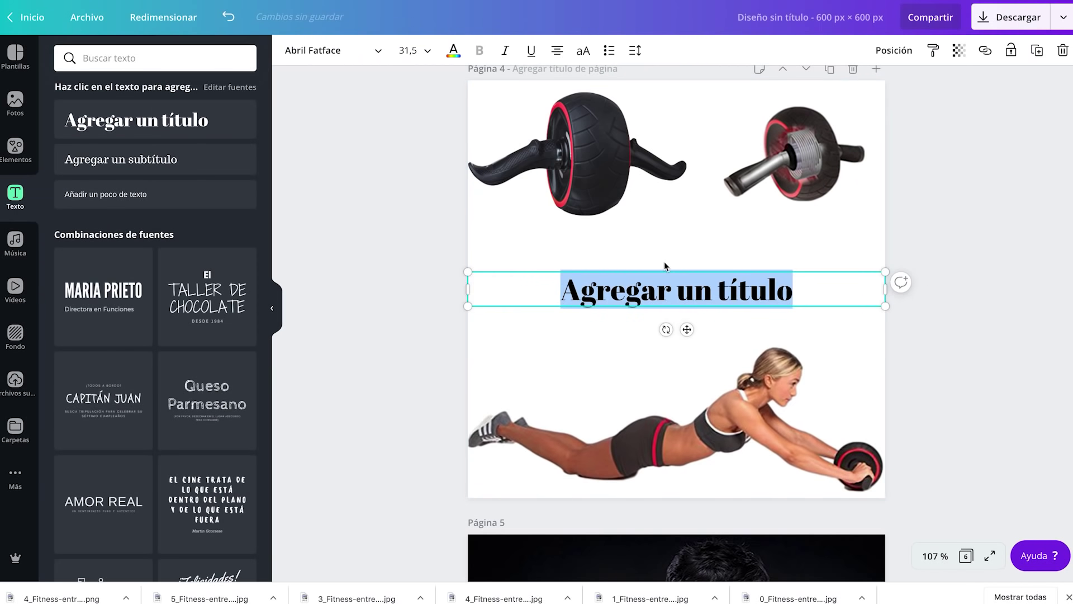
{"action": "type", "text": "L"}
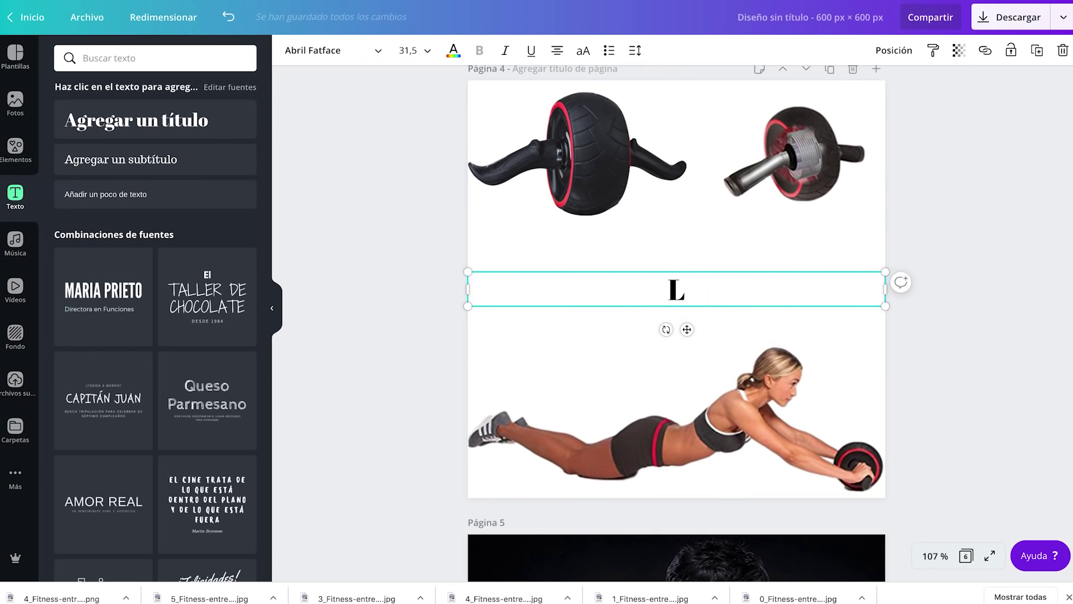
{"action": "key", "text": "BackSpace"}
{"action": "type", "text": "Lleva tus abdom"}
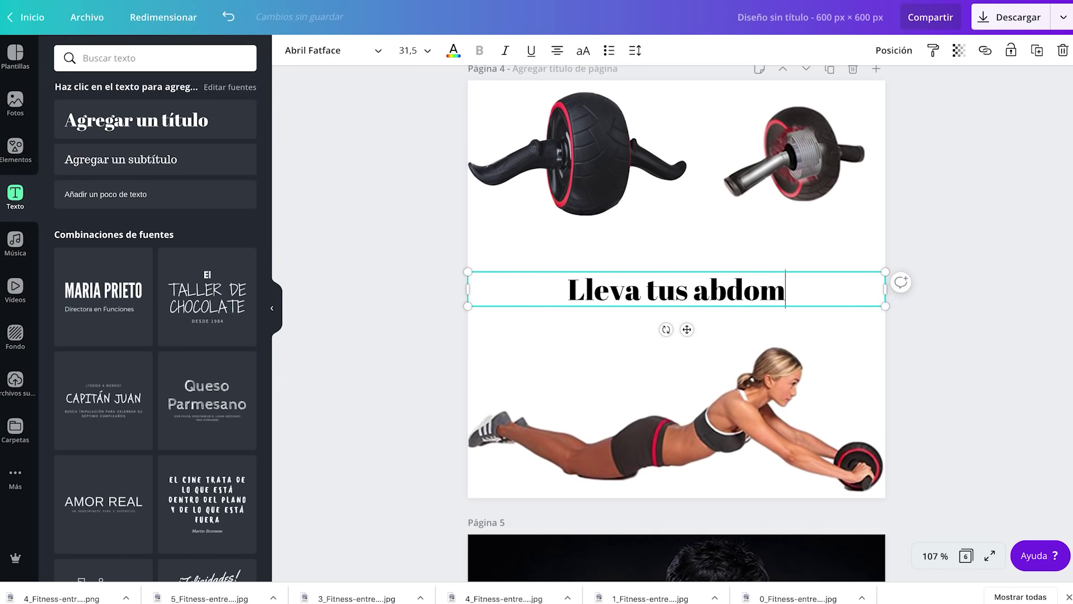
{"action": "type", "text": "inales a otro nivel"}
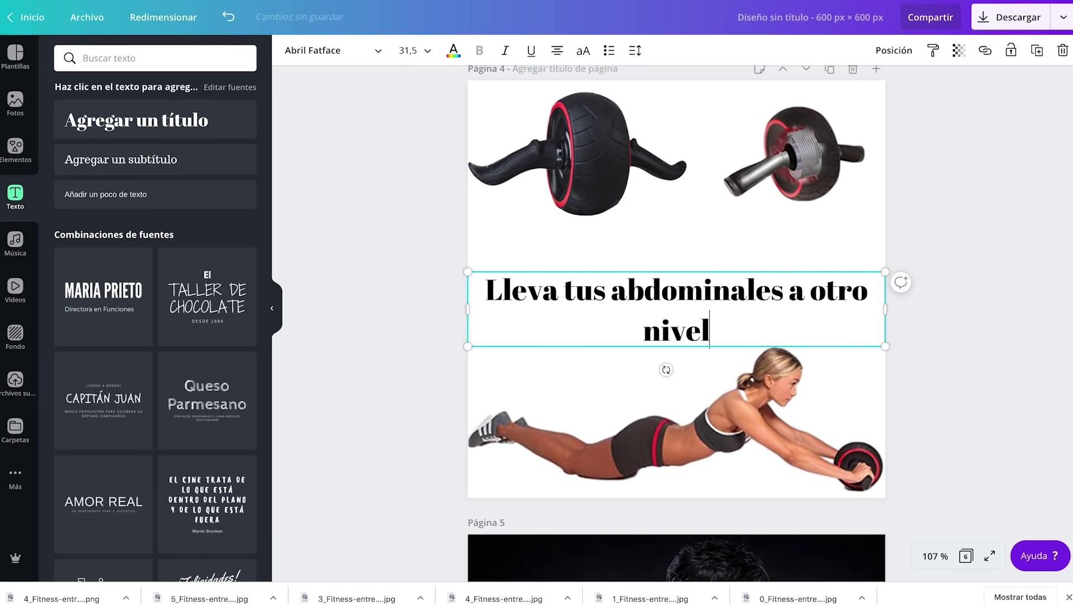
{"action": "key", "text": "ctrl+a"}
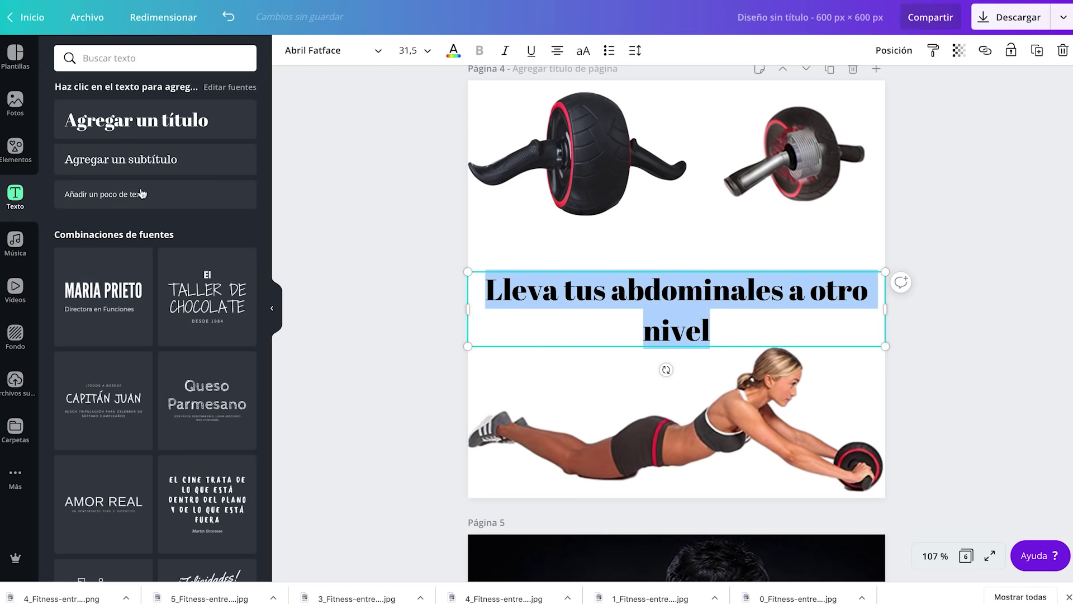
{"action": "scroll", "coordinate": [141, 194], "scroll_direction": "down", "scroll_amount": 1}
Format the heading as italic Open Sans Extra Bold, size 36.
{"action": "left_click", "coordinate": [333, 50]}
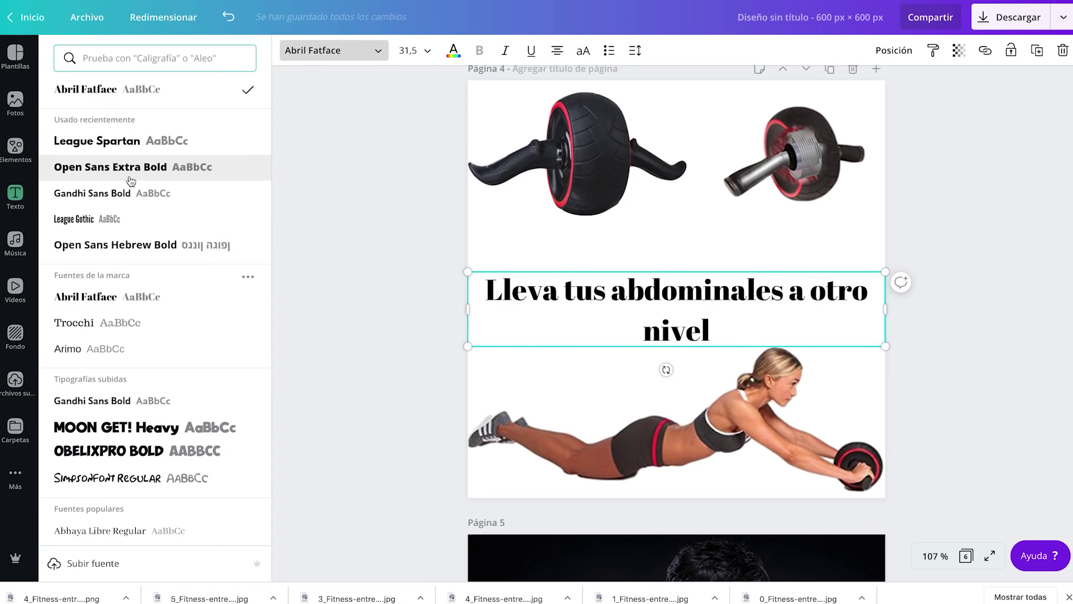
{"action": "left_click", "coordinate": [129, 178]}
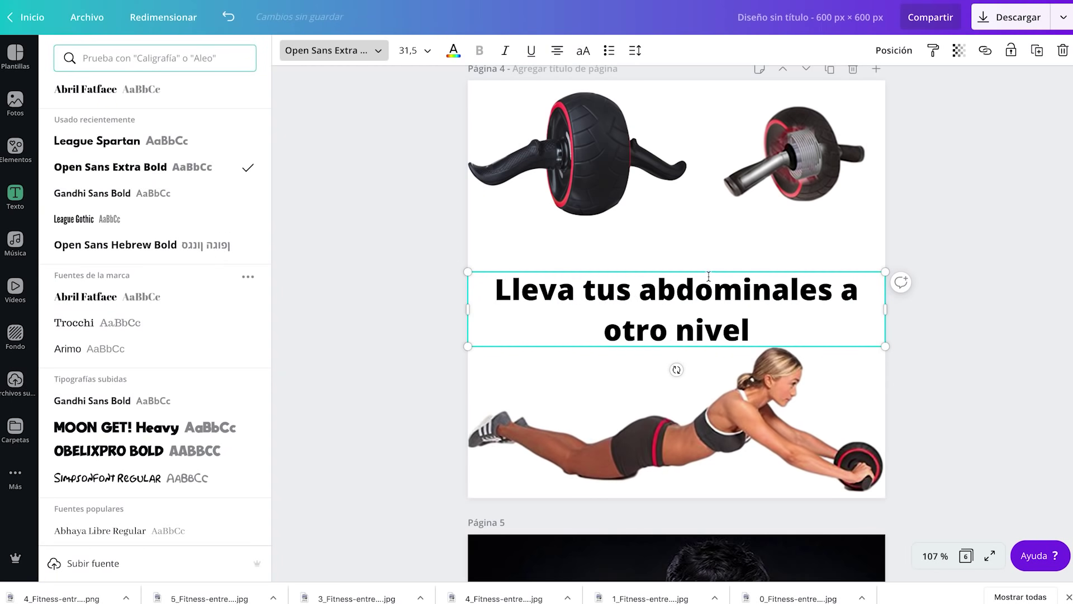
{"action": "left_click", "coordinate": [136, 141]}
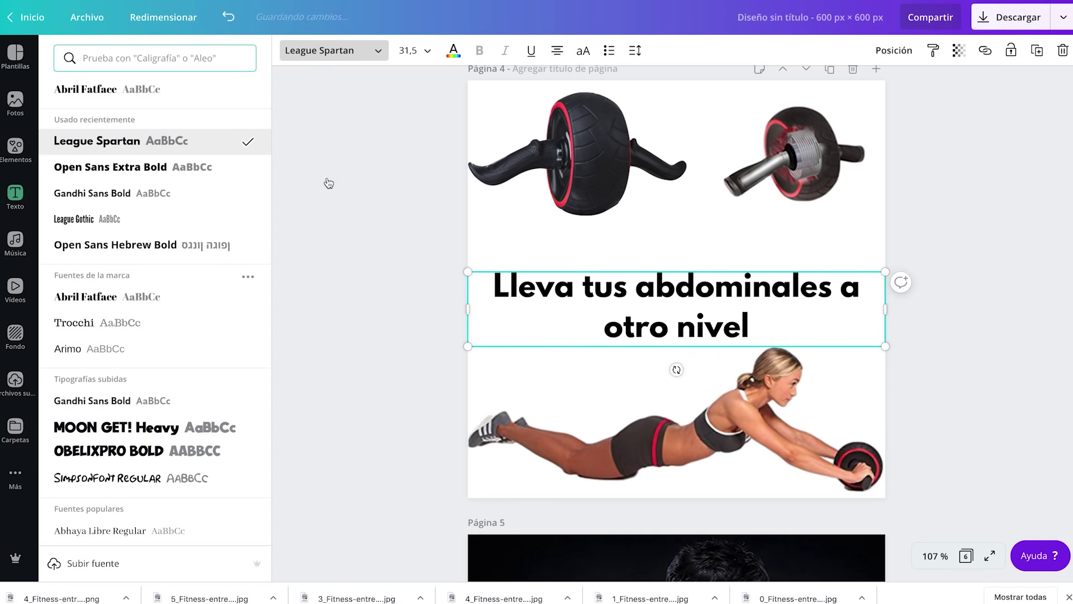
{"action": "double_click", "coordinate": [678, 280]}
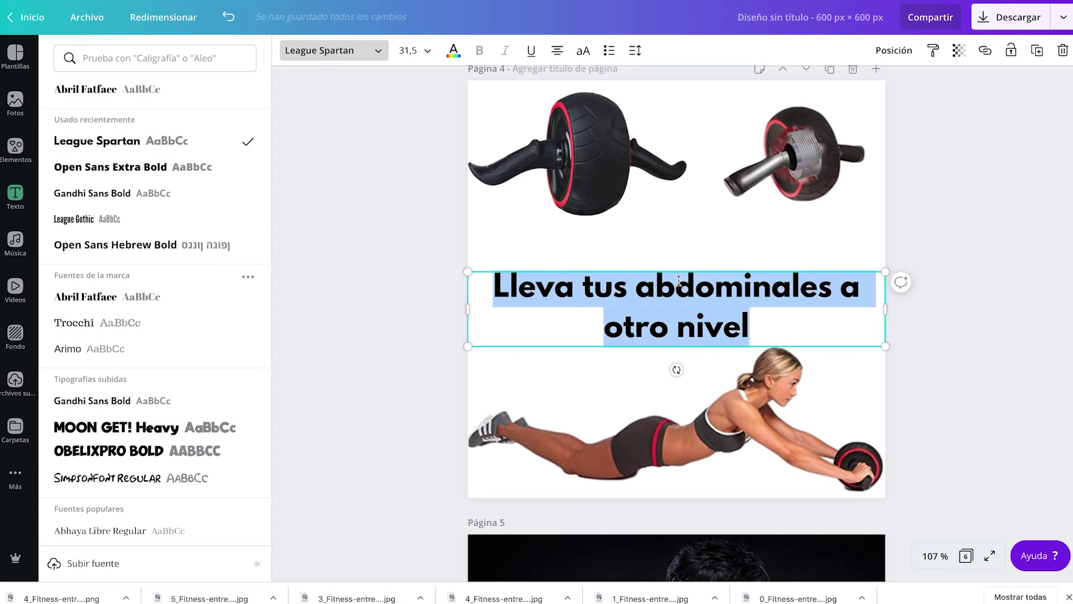
{"action": "left_click", "coordinate": [130, 167]}
{"action": "left_click", "coordinate": [503, 51]}
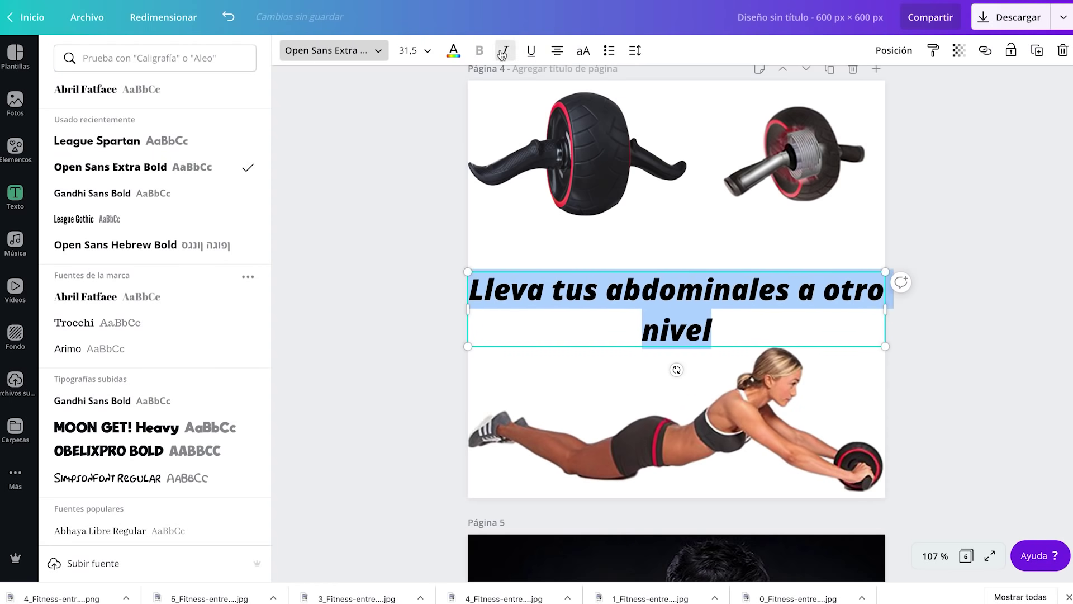
{"action": "left_click", "coordinate": [334, 51]}
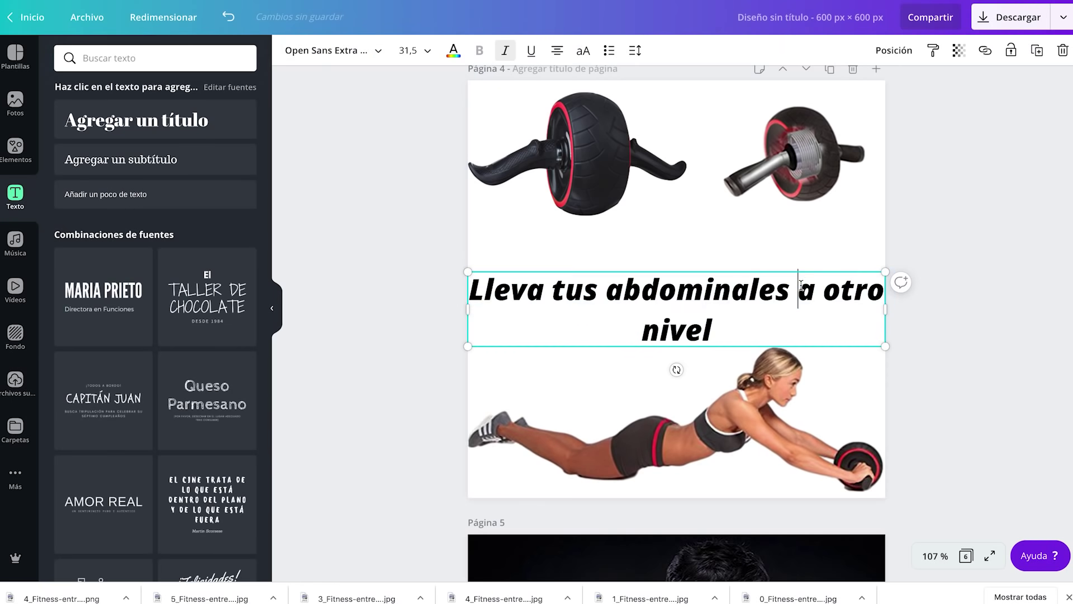
{"action": "left_click", "coordinate": [428, 51]}
{"action": "scroll", "coordinate": [413, 262], "scroll_direction": "down", "scroll_amount": 2}
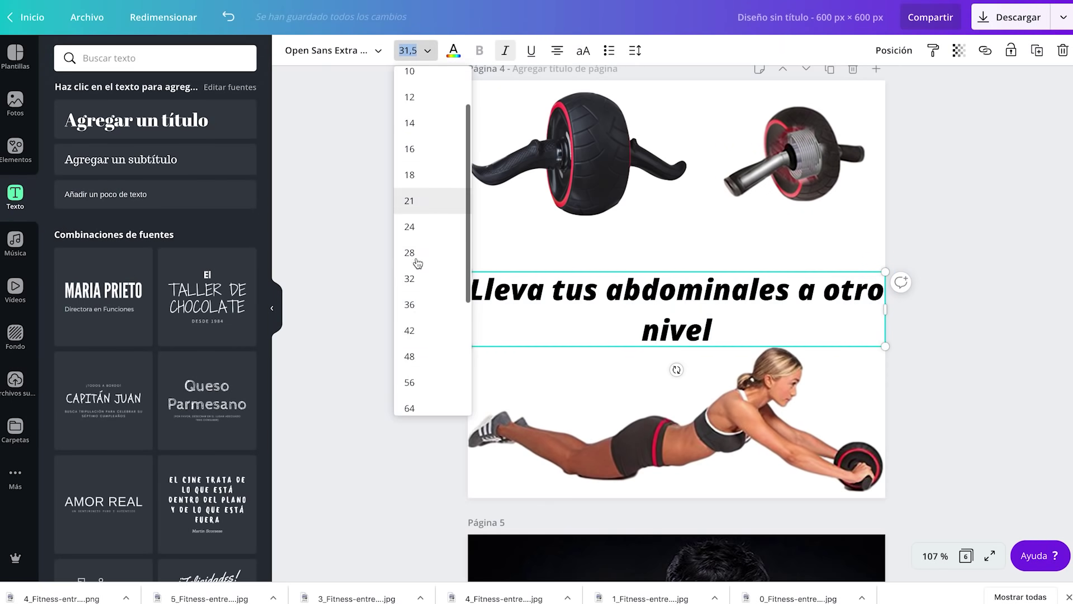
{"action": "left_click", "coordinate": [412, 308]}
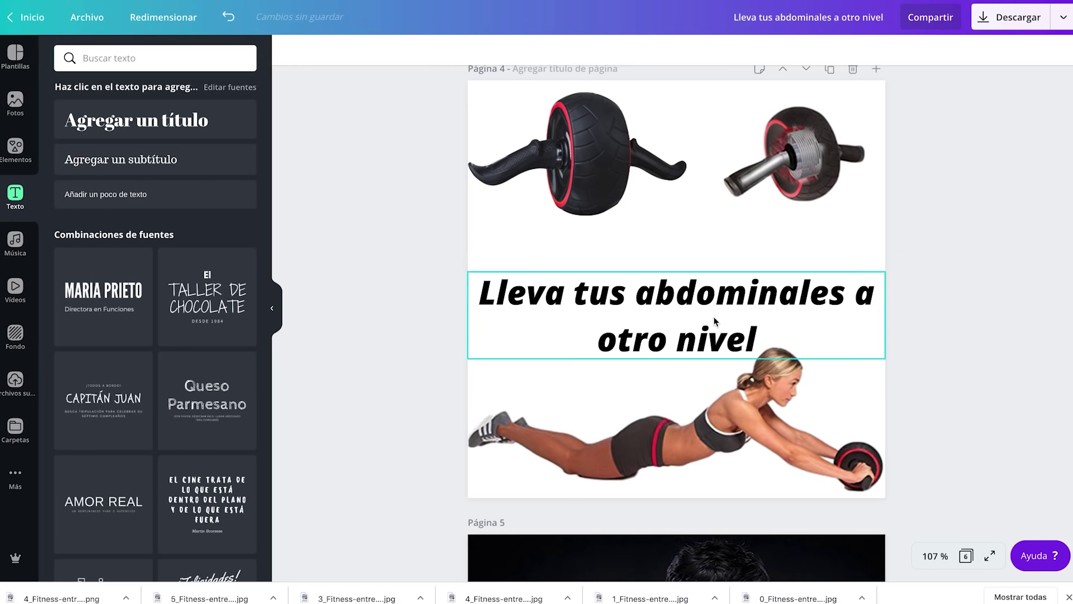
{"action": "double_click", "coordinate": [713, 317]}
{"action": "left_click", "coordinate": [998, 227]}
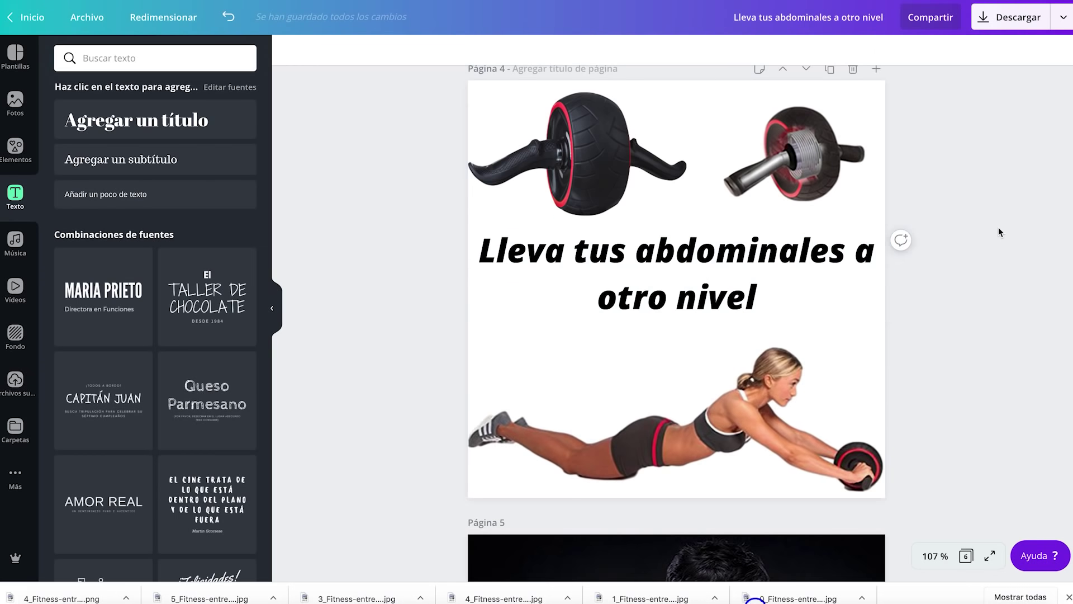
Download all six Canva pages as JPG images at 100% quality.
{"action": "scroll", "coordinate": [998, 226], "scroll_direction": "up", "scroll_amount": 10}
{"action": "scroll", "coordinate": [998, 227], "scroll_direction": "up", "scroll_amount": 10}
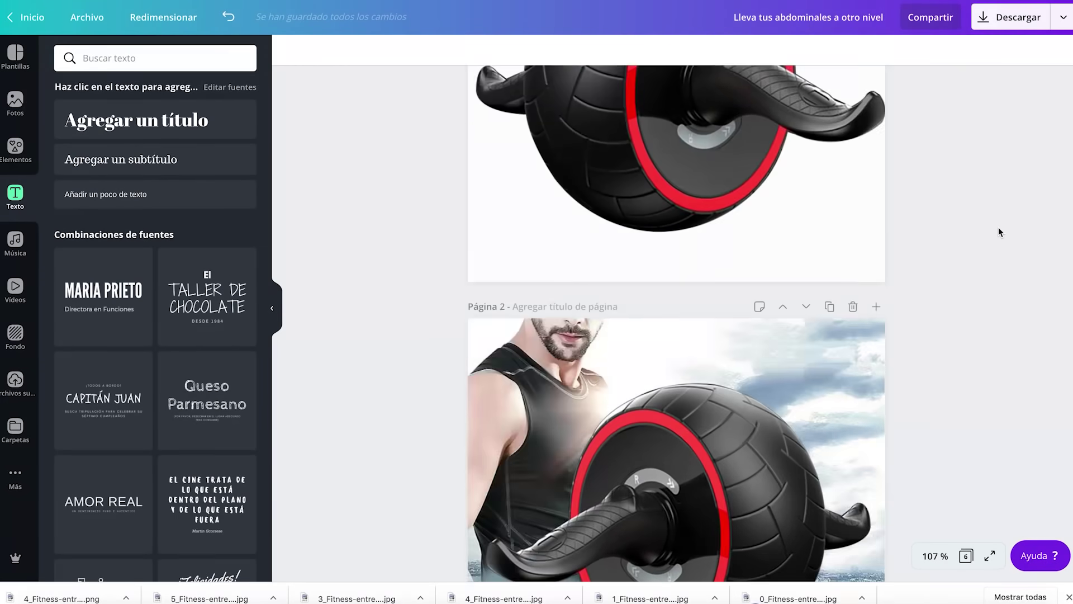
{"action": "scroll", "coordinate": [998, 226], "scroll_direction": "down", "scroll_amount": 20}
{"action": "scroll", "coordinate": [998, 227], "scroll_direction": "down", "scroll_amount": 8}
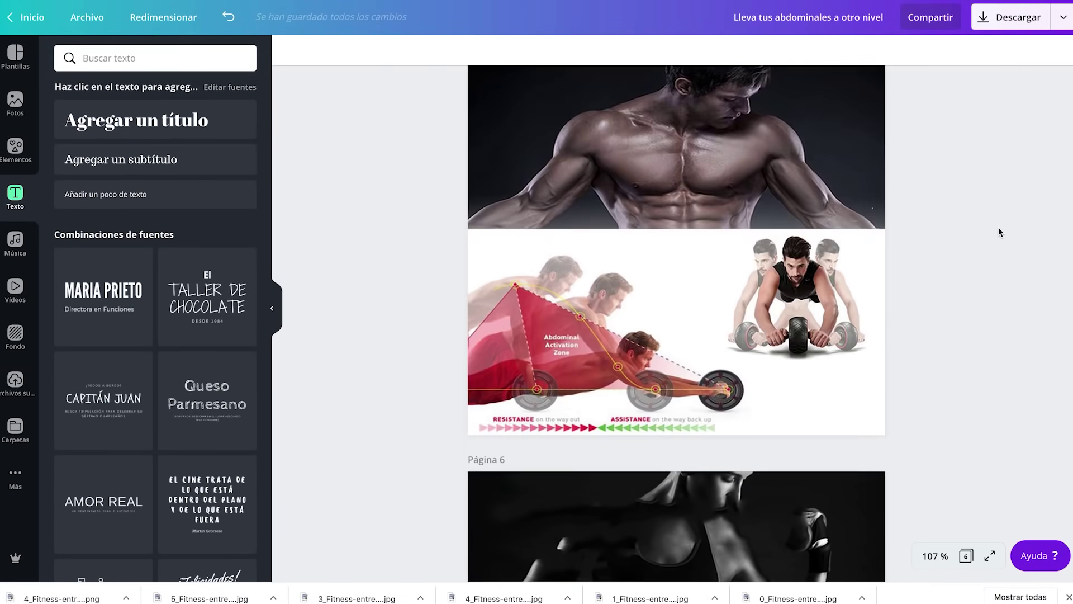
{"action": "scroll", "coordinate": [998, 226], "scroll_direction": "up", "scroll_amount": 15}
{"action": "scroll", "coordinate": [998, 227], "scroll_direction": "up", "scroll_amount": 15}
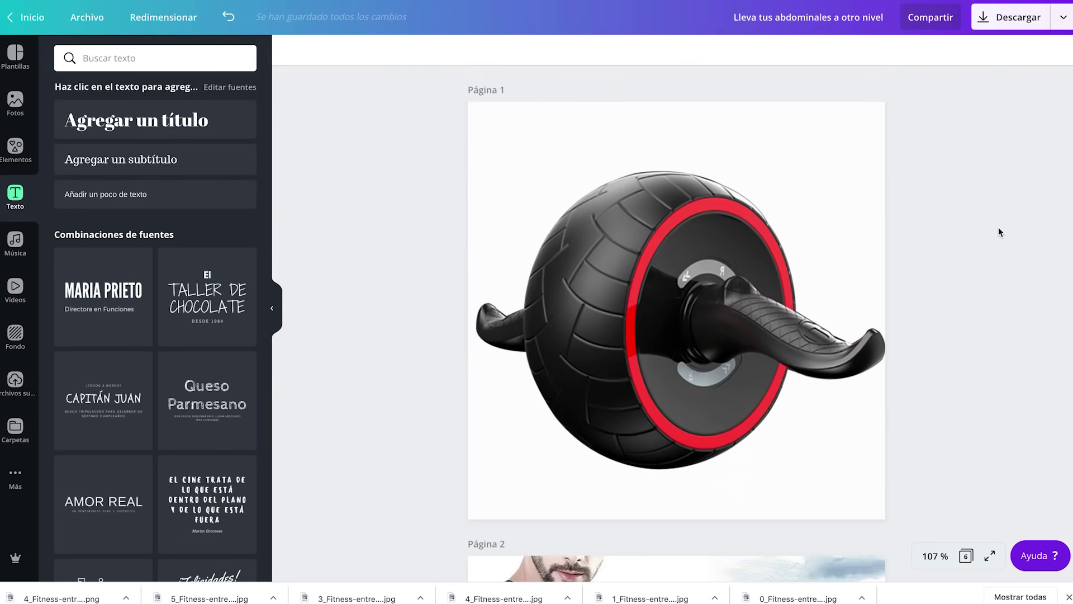
{"action": "left_click", "coordinate": [1012, 16]}
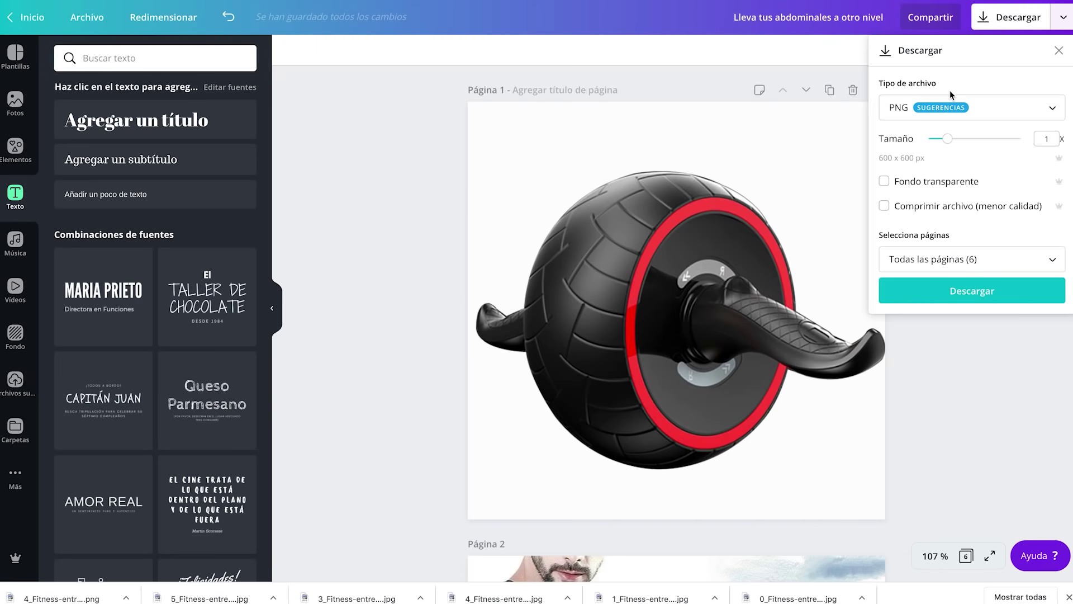
{"action": "left_click", "coordinate": [950, 106]}
{"action": "left_click", "coordinate": [943, 143]}
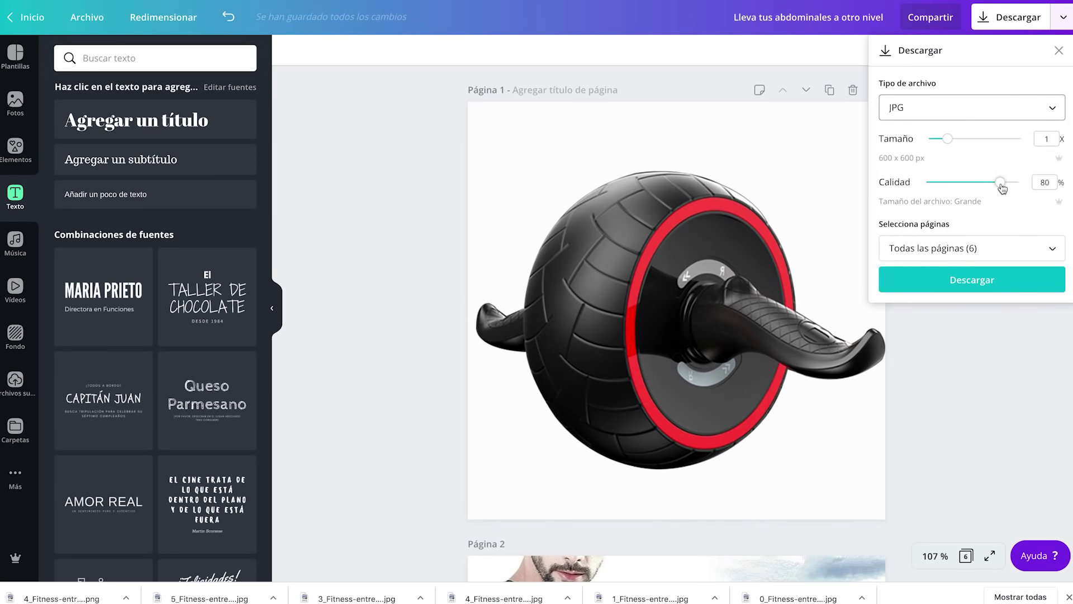
{"action": "left_click_drag", "start_coordinate": [1002, 189], "coordinate": [1019, 186]}
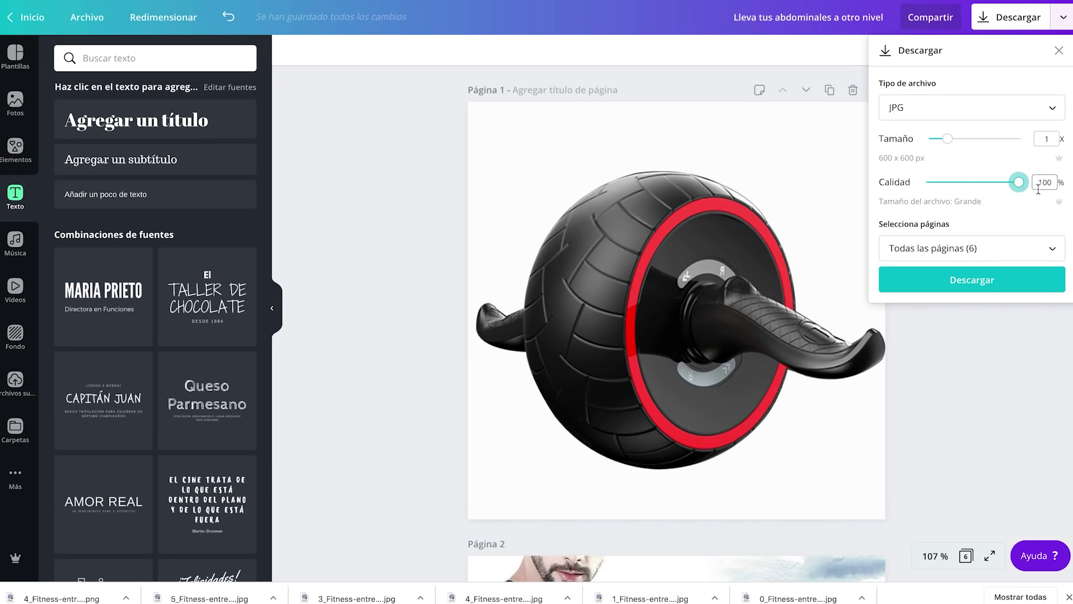
{"action": "left_click", "coordinate": [988, 284]}
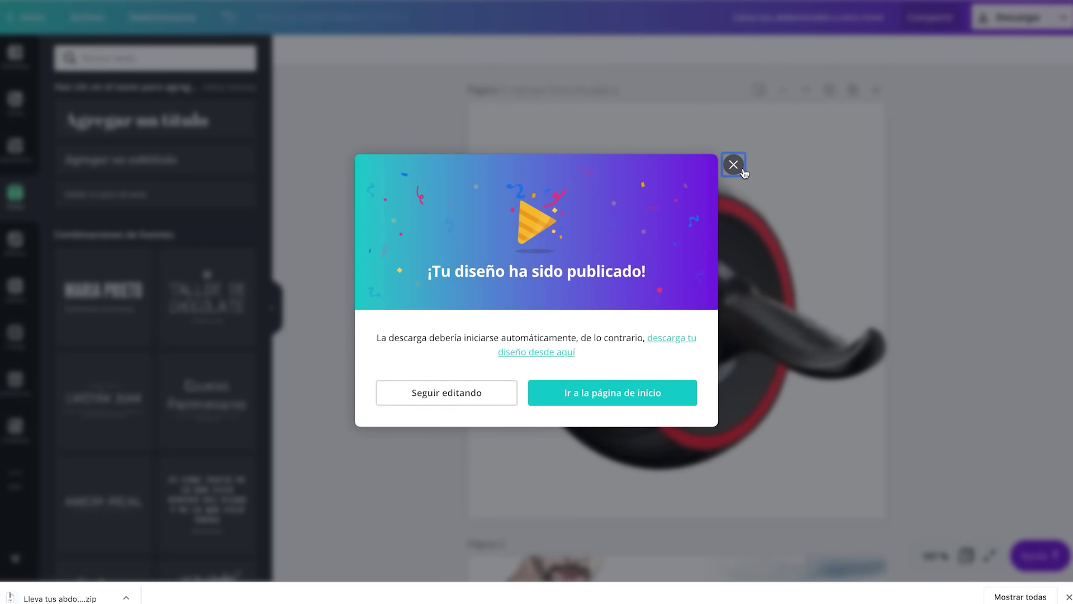
Dismiss the published-design message and view the Shopify product's first image full-size.
{"action": "left_click", "coordinate": [733, 180]}
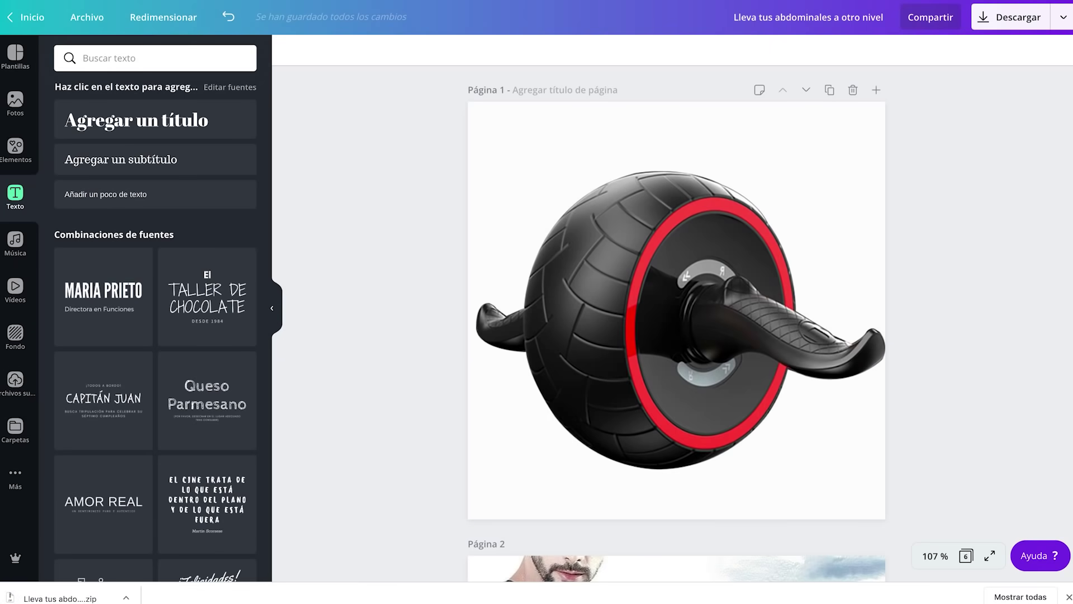
{"action": "key", "text": "ctrl+Tab"}
{"action": "left_click", "coordinate": [431, 396]}
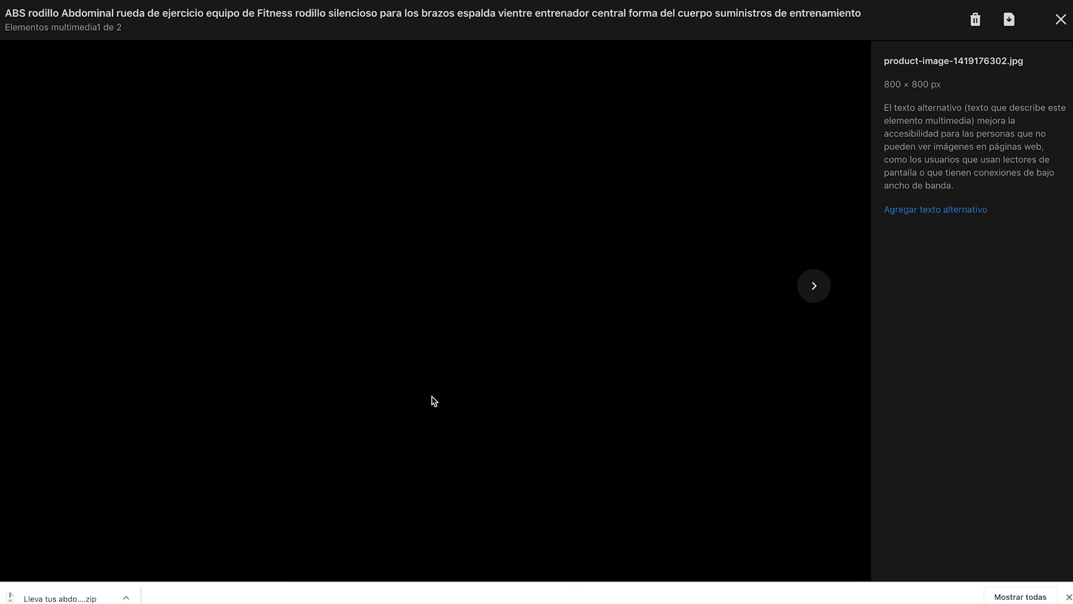
Delete the old product images from the media viewer.
{"action": "key", "text": "Escape"}
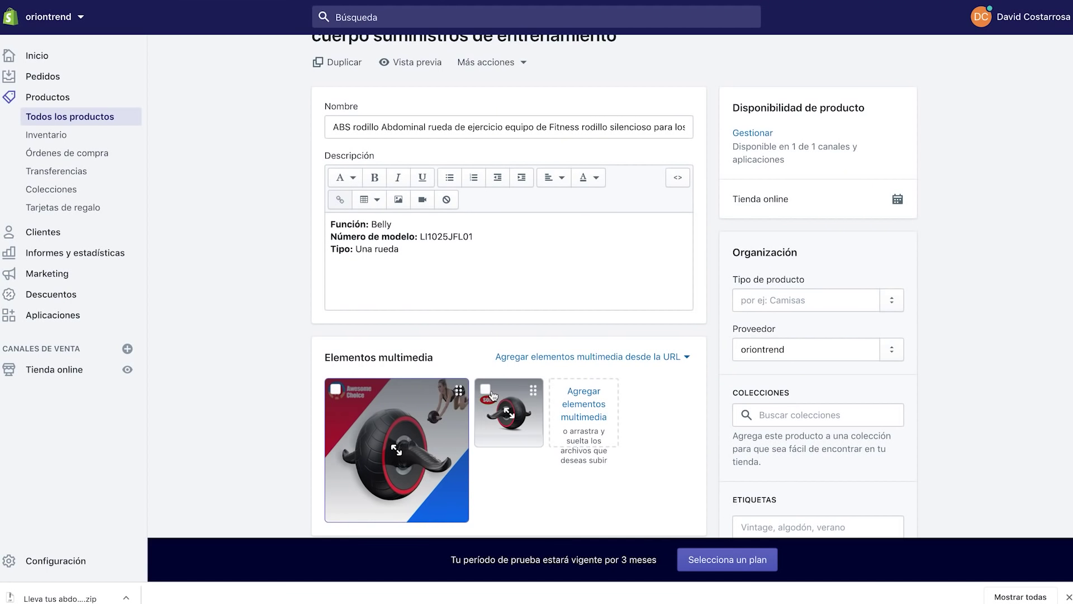
{"action": "left_click", "coordinate": [491, 393]}
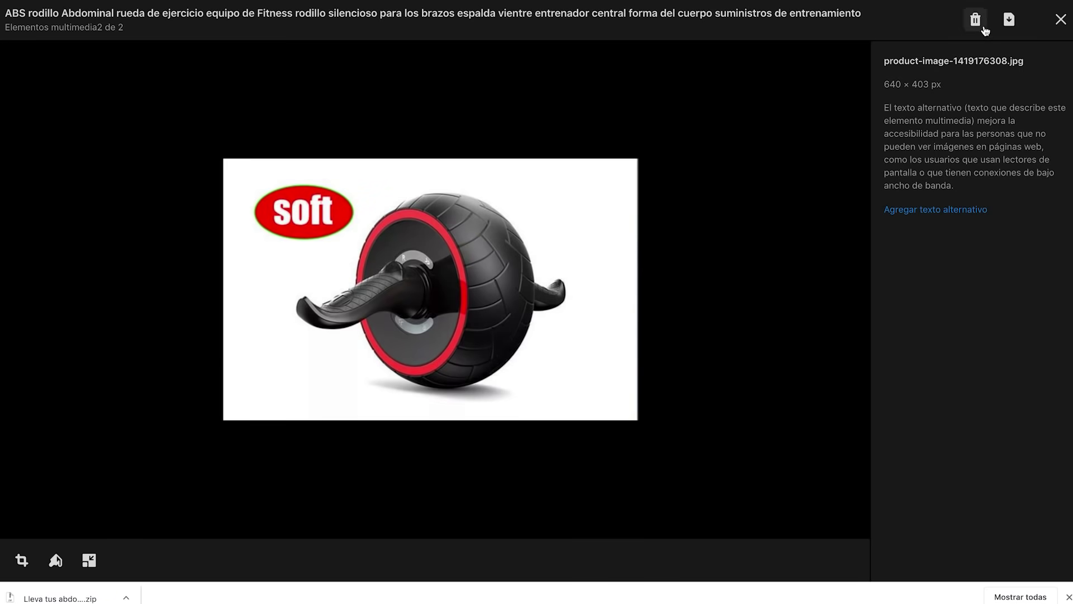
{"action": "left_click", "coordinate": [975, 20]}
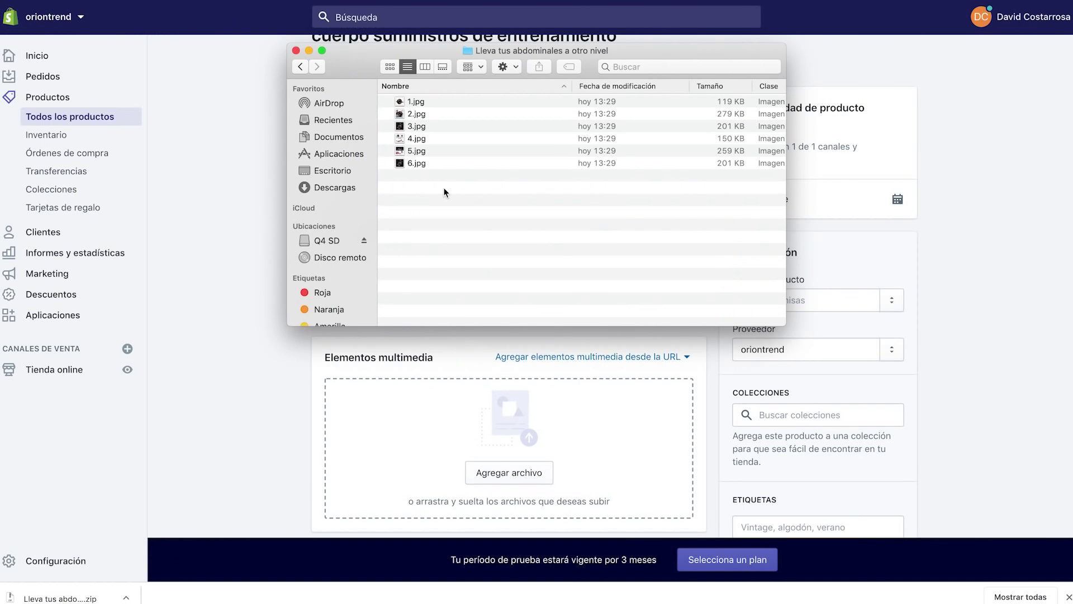
Upload the six new Canva JPGs into Elementos multimedia.
{"action": "left_click_drag", "start_coordinate": [444, 193], "coordinate": [492, 430]}
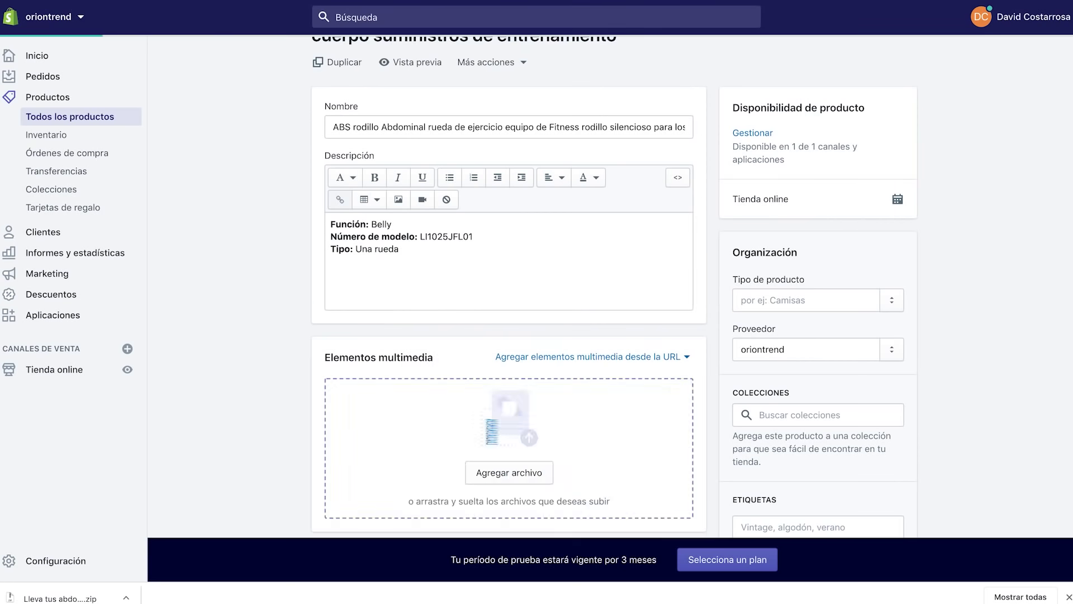
{"action": "scroll", "coordinate": [568, 304], "scroll_direction": "down", "scroll_amount": 3}
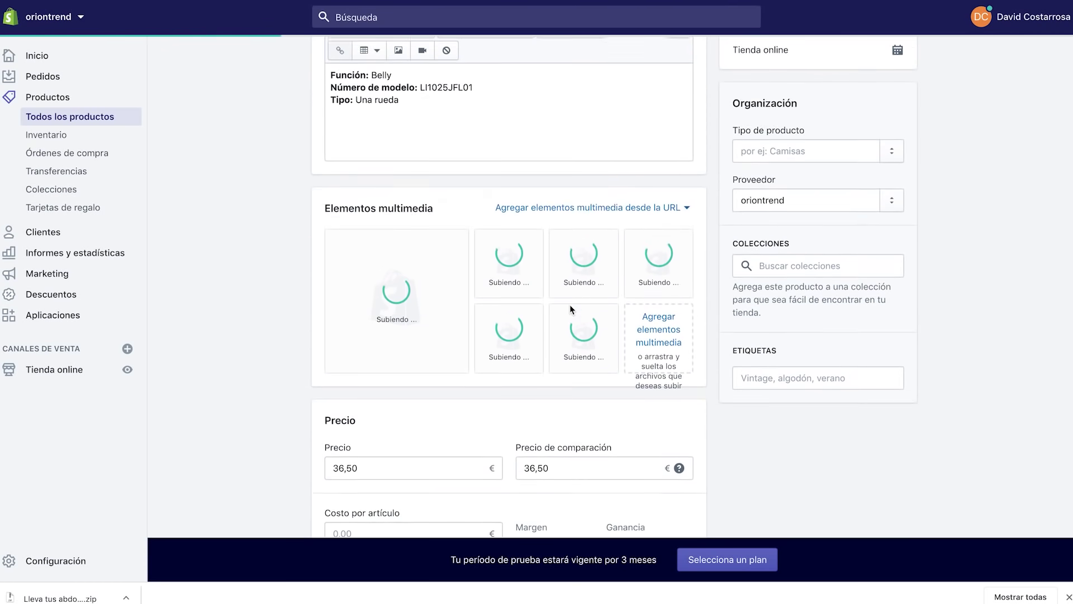
{"action": "scroll", "coordinate": [568, 304], "scroll_direction": "down", "scroll_amount": 2}
{"action": "scroll", "coordinate": [498, 320], "scroll_direction": "up", "scroll_amount": 4}
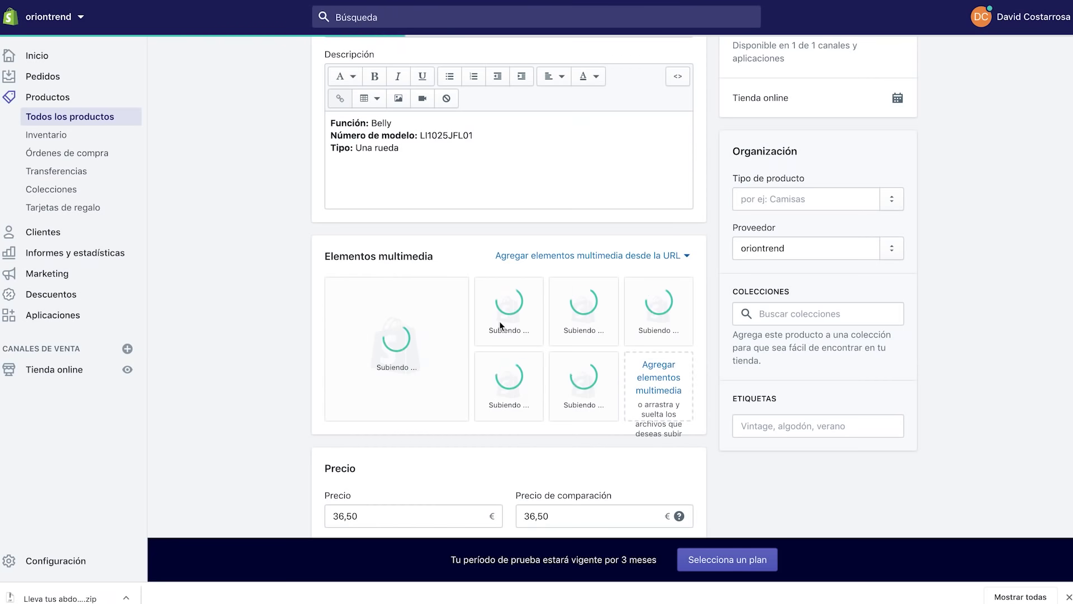
{"action": "scroll", "coordinate": [553, 333], "scroll_direction": "down", "scroll_amount": 1}
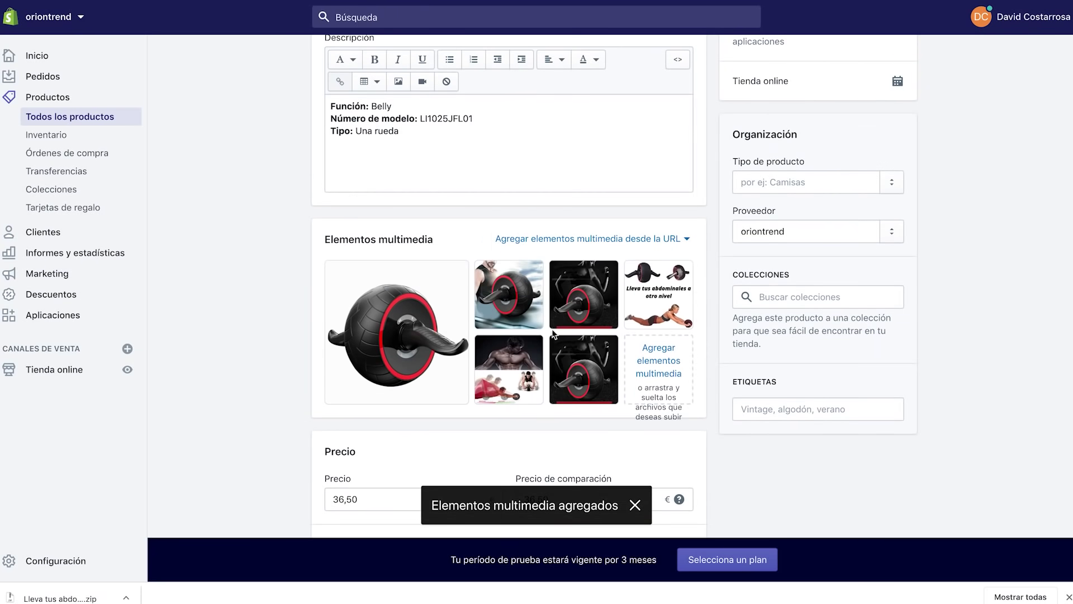
{"action": "scroll", "coordinate": [573, 334], "scroll_direction": "up", "scroll_amount": 5}
{"action": "scroll", "coordinate": [574, 334], "scroll_direction": "down", "scroll_amount": 2}
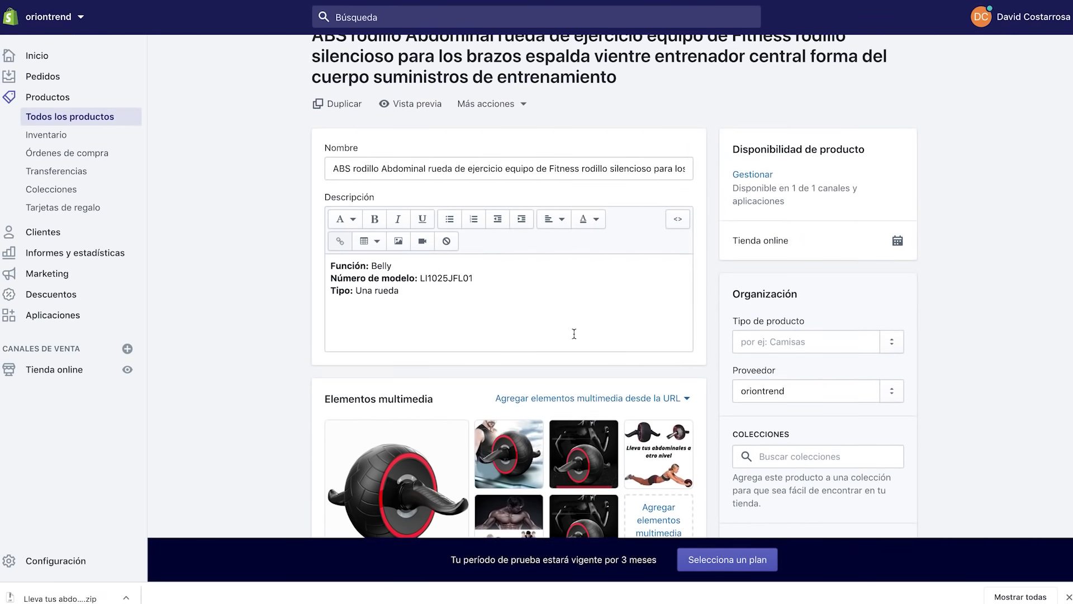
{"action": "scroll", "coordinate": [574, 333], "scroll_direction": "down", "scroll_amount": 1}
Delete the sixth uploaded image so five remain.
{"action": "left_click", "coordinate": [570, 454]}
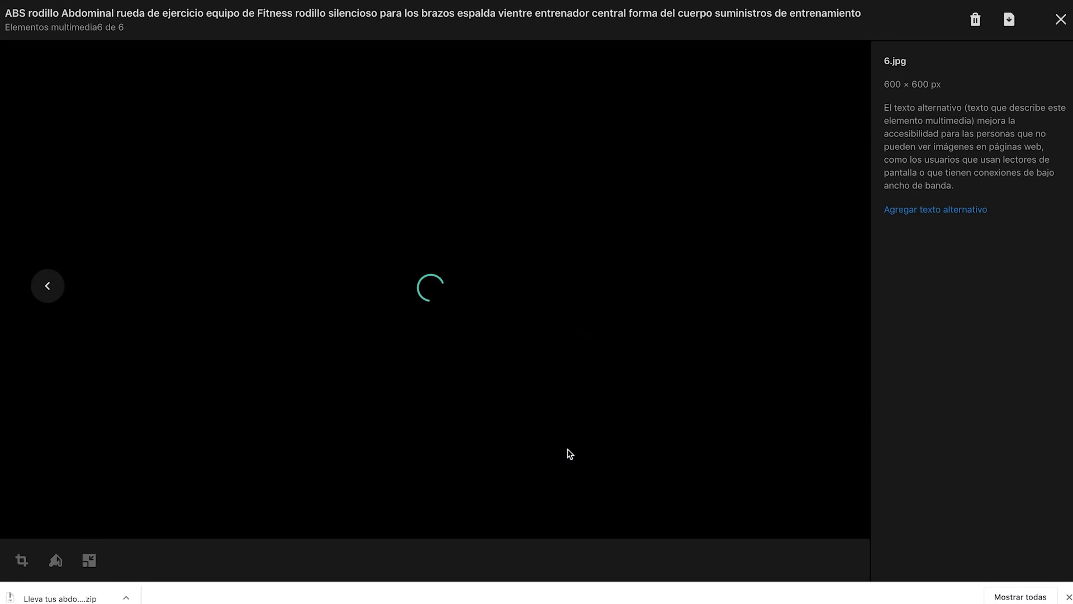
{"action": "left_click", "coordinate": [975, 20]}
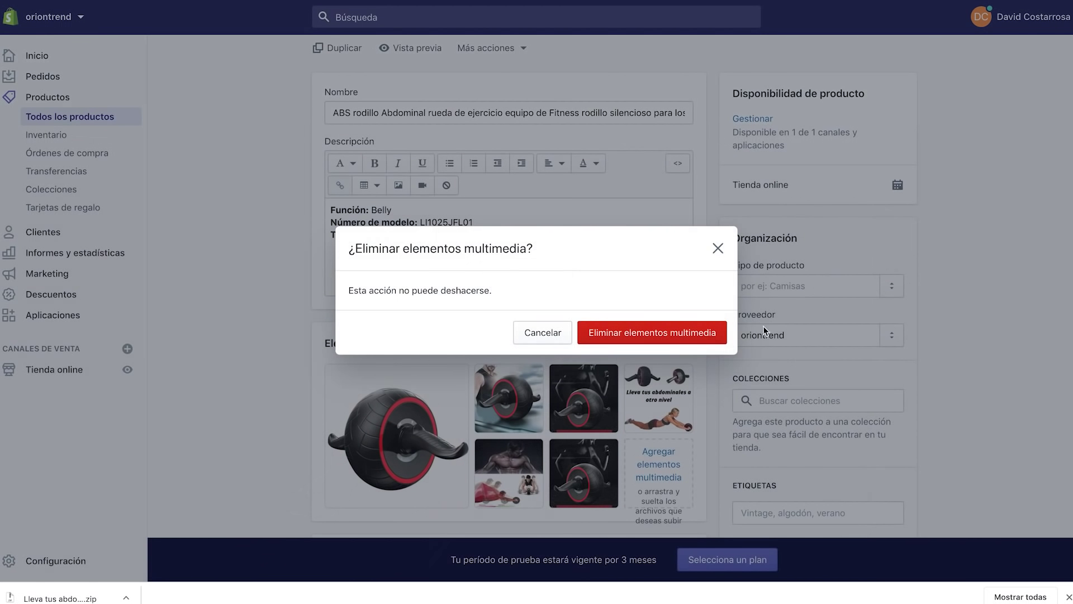
{"action": "left_click", "coordinate": [678, 335]}
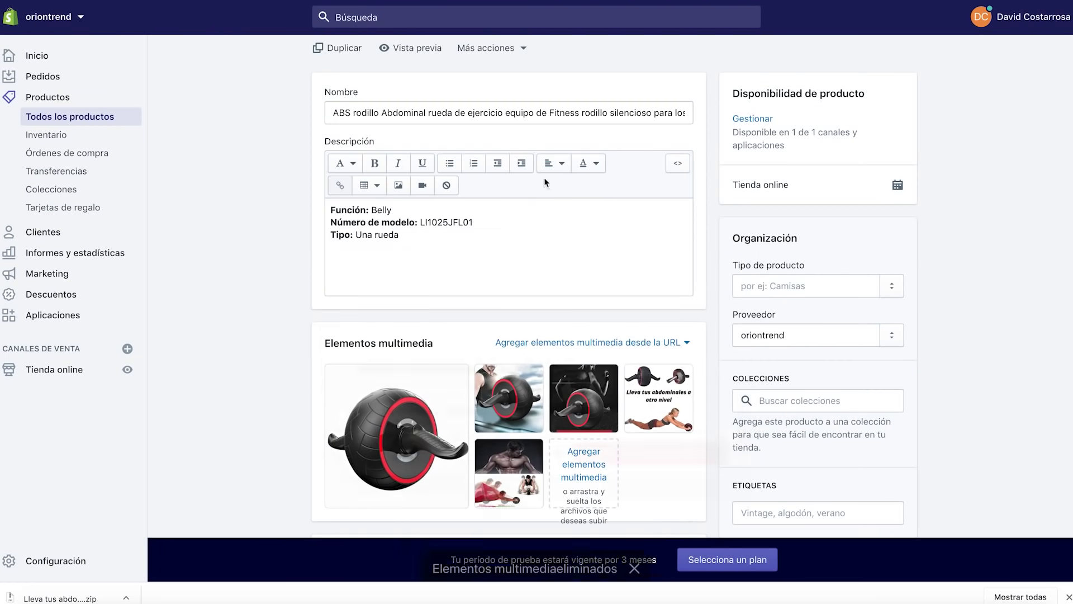
{"action": "double_click", "coordinate": [569, 113]}
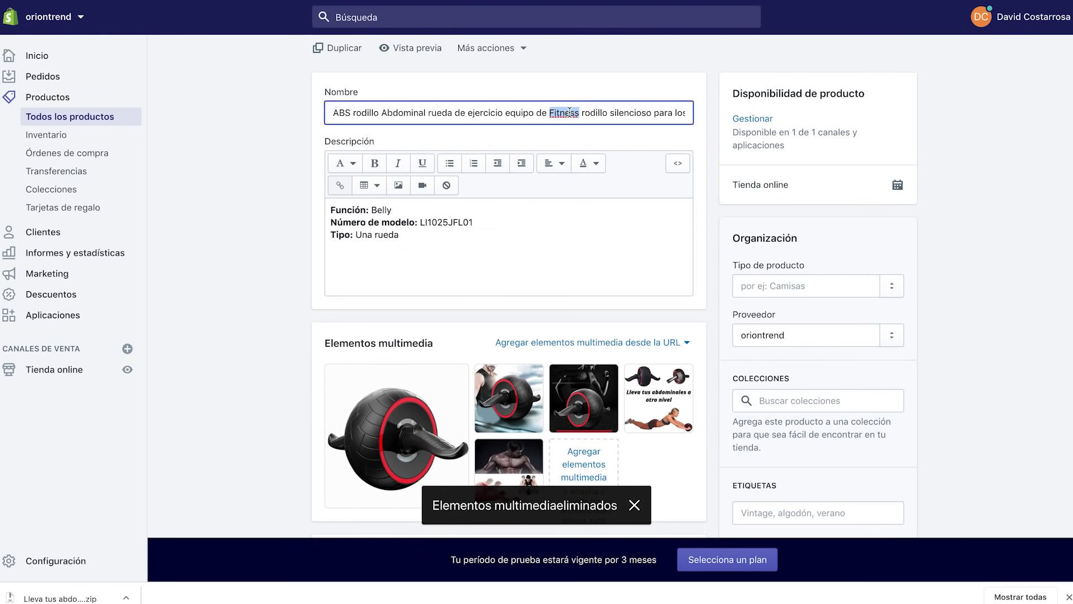
Replace the long imported product name with 'Rodillo Abdominal con rotación'.
{"action": "left_click", "coordinate": [569, 113]}
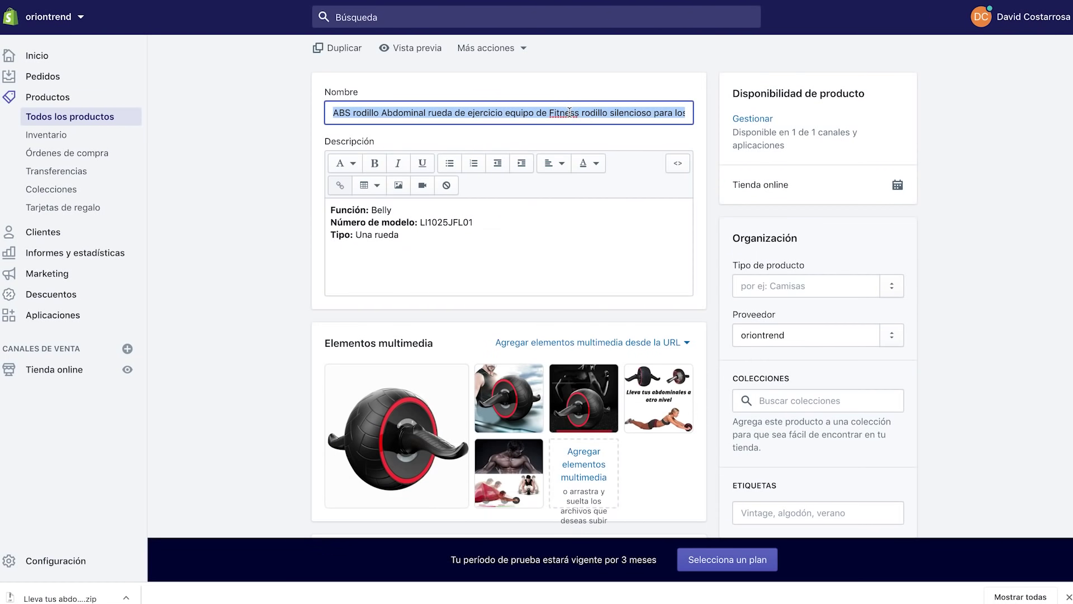
{"action": "type", "text": "Rodillo Abdominal"}
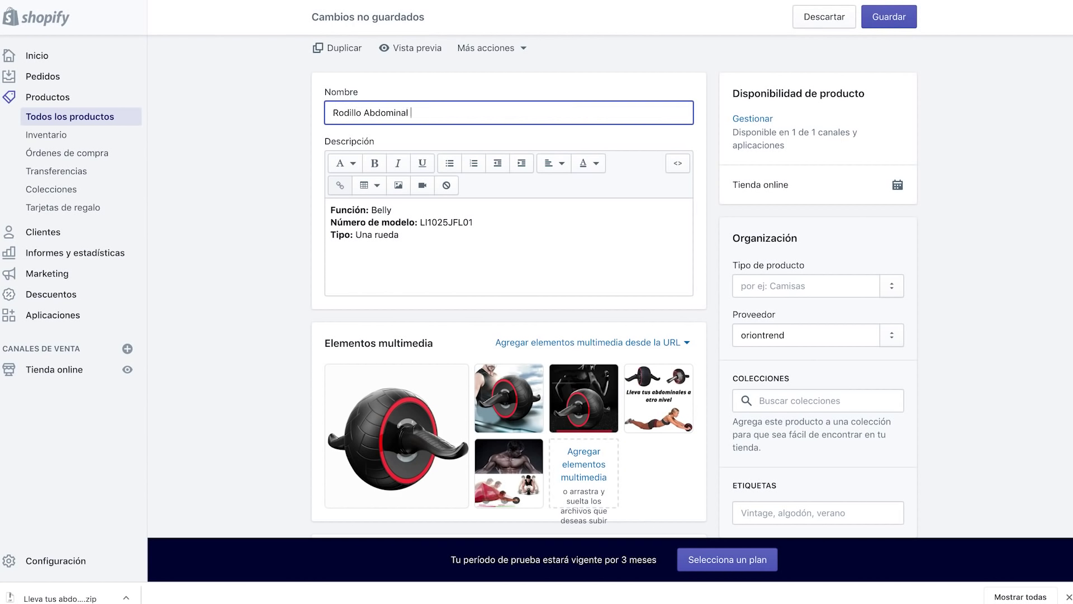
{"action": "type", "text": "con rotación"}
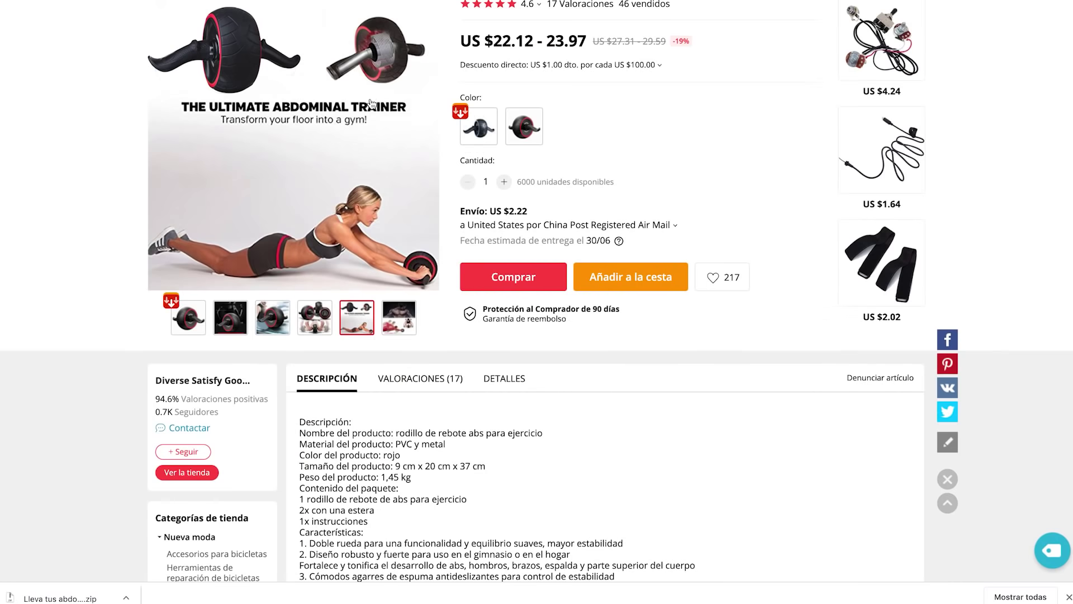
Scroll through the AliExpress listing's images and reviews, then add 'total' to the product name.
{"action": "scroll", "coordinate": [370, 103], "scroll_direction": "up", "scroll_amount": 5}
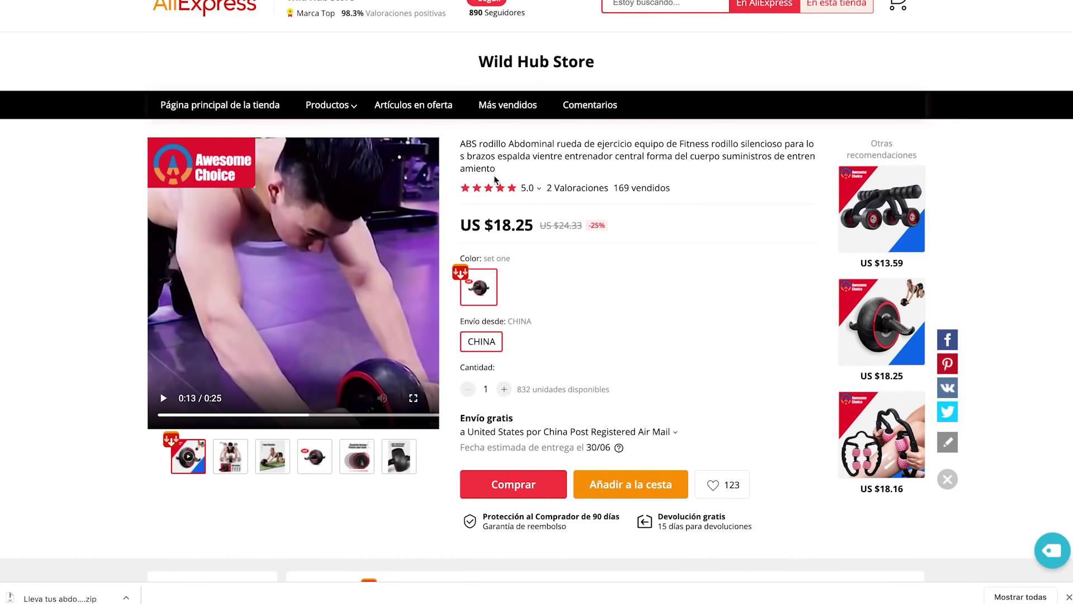
{"action": "scroll", "coordinate": [430, 412], "scroll_direction": "down", "scroll_amount": 15}
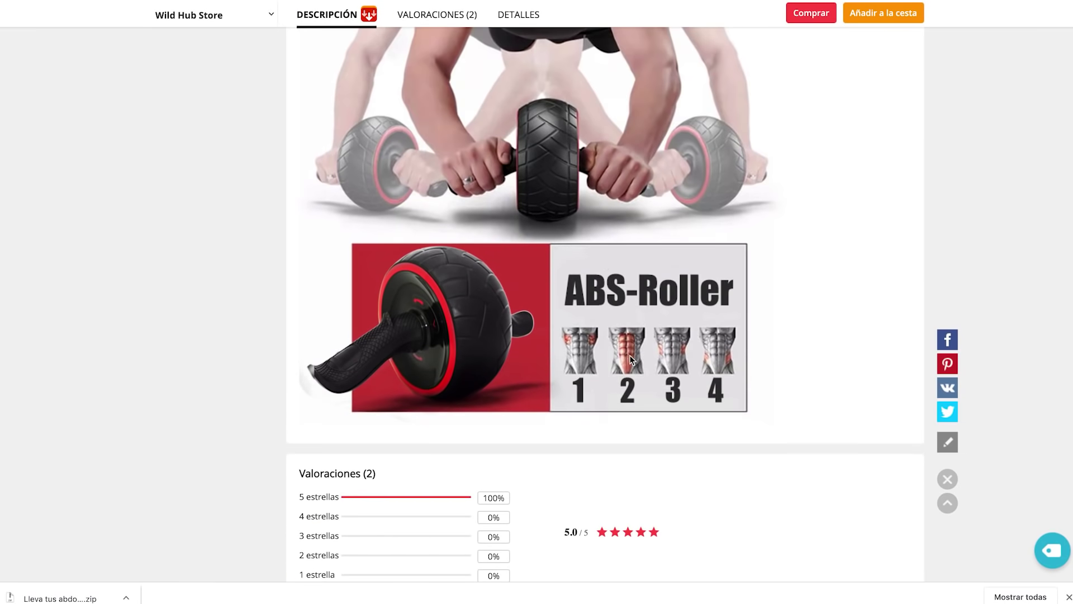
{"action": "scroll", "coordinate": [630, 354], "scroll_direction": "down", "scroll_amount": 3}
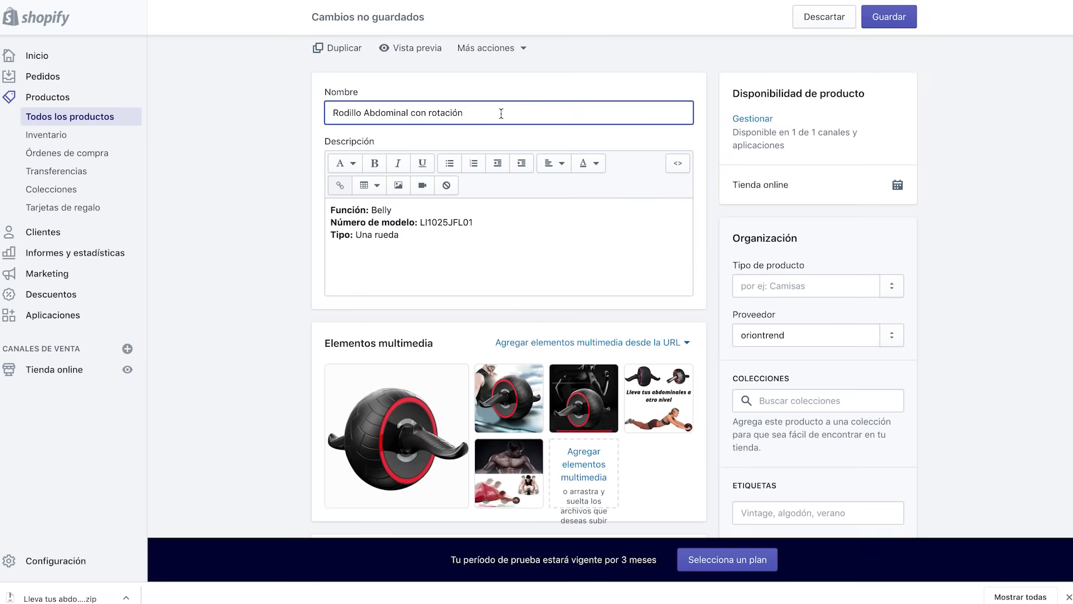
{"action": "type", "text": "tación total"}
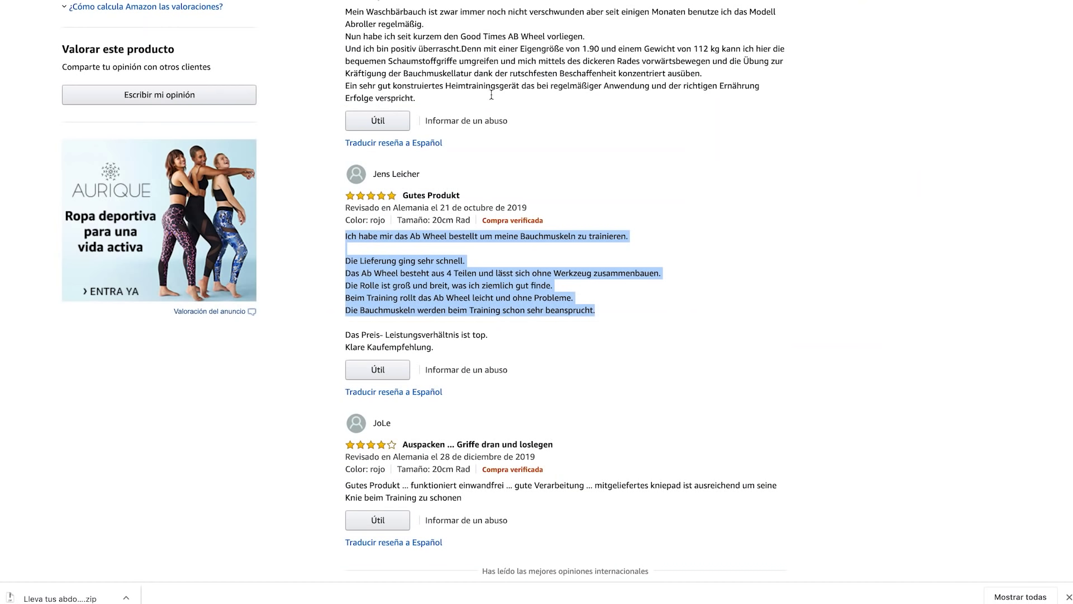
View the Good Times AB Wheel photos and select the 'Alta calidad' feature bullet.
{"action": "scroll", "coordinate": [489, 104], "scroll_direction": "up", "scroll_amount": 15}
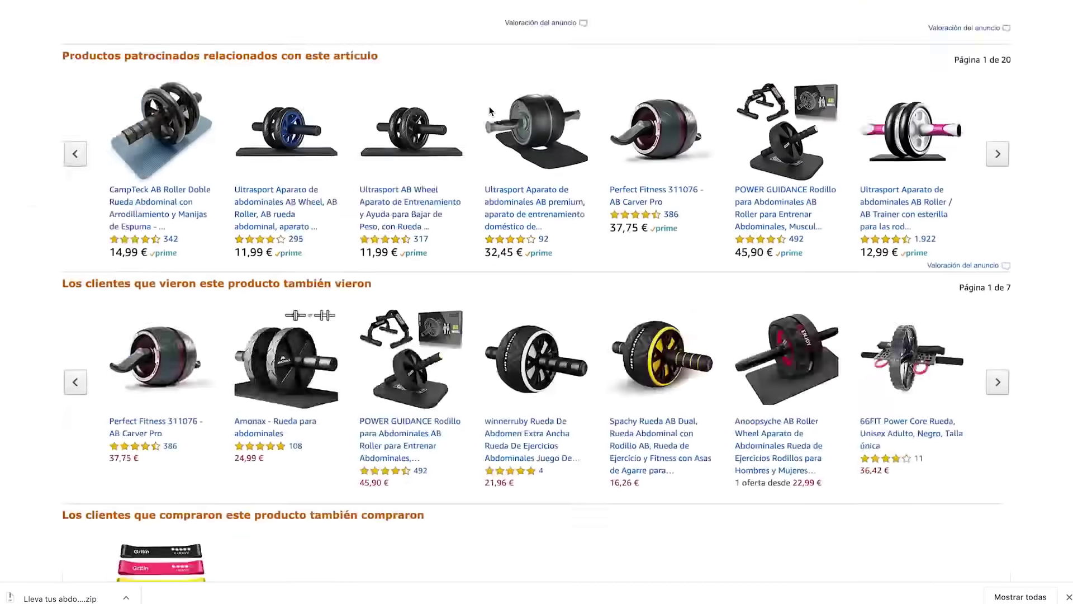
{"action": "scroll", "coordinate": [489, 110], "scroll_direction": "up", "scroll_amount": 15}
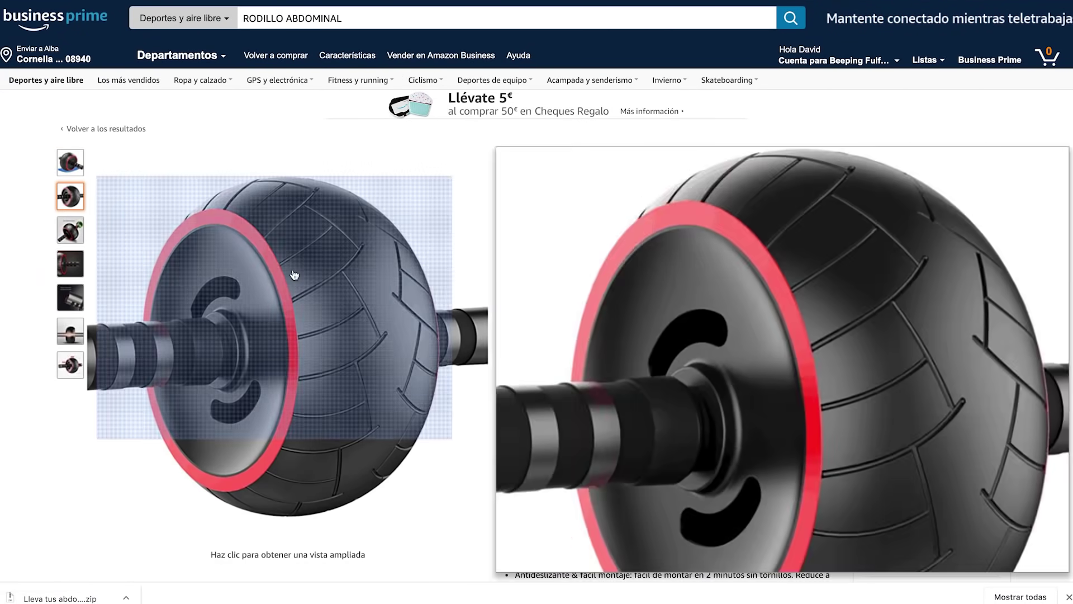
{"action": "mouse_move", "coordinate": [79, 348]}
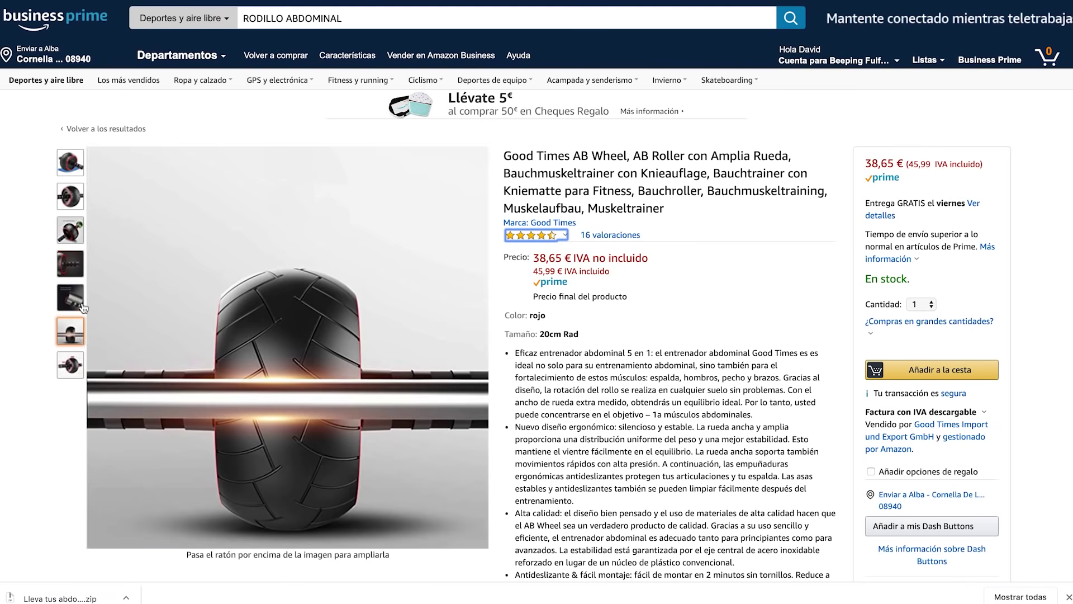
{"action": "mouse_move", "coordinate": [72, 202]}
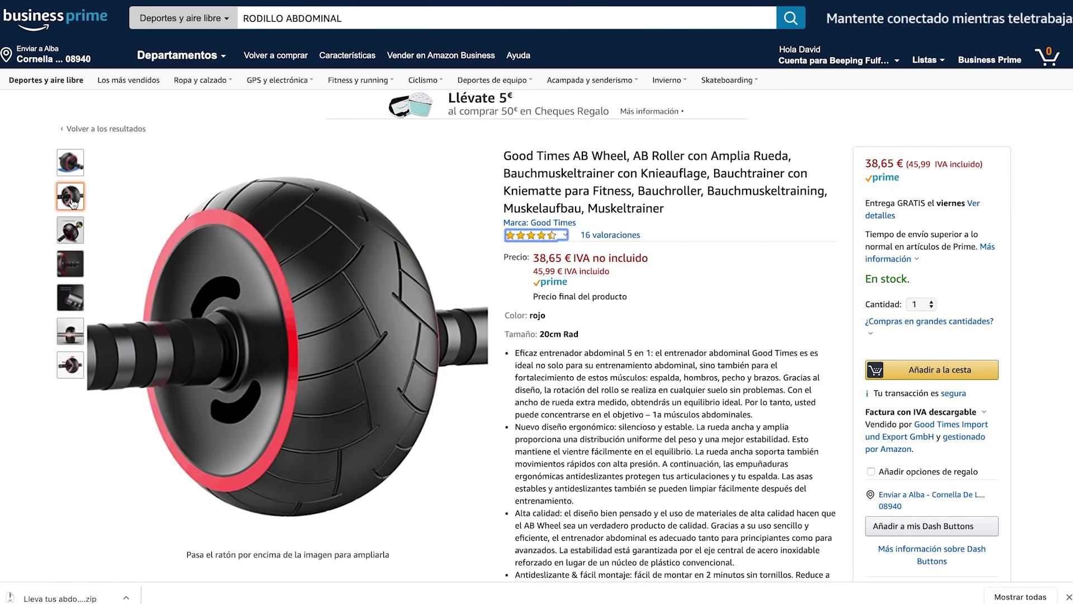
{"action": "scroll", "coordinate": [630, 395], "scroll_direction": "down", "scroll_amount": 2}
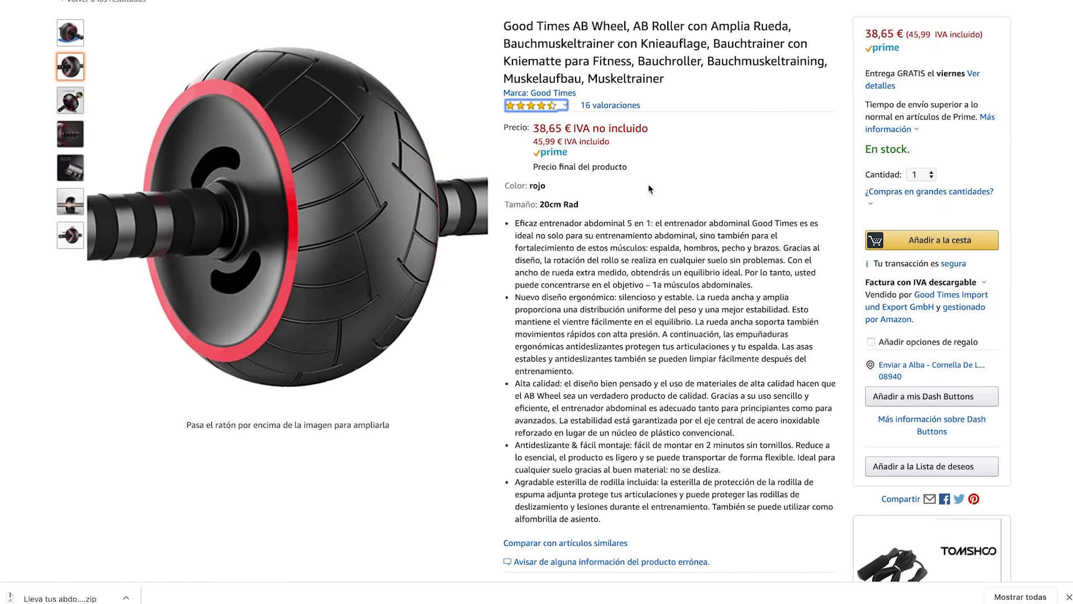
{"action": "scroll", "coordinate": [676, 232], "scroll_direction": "down", "scroll_amount": 2}
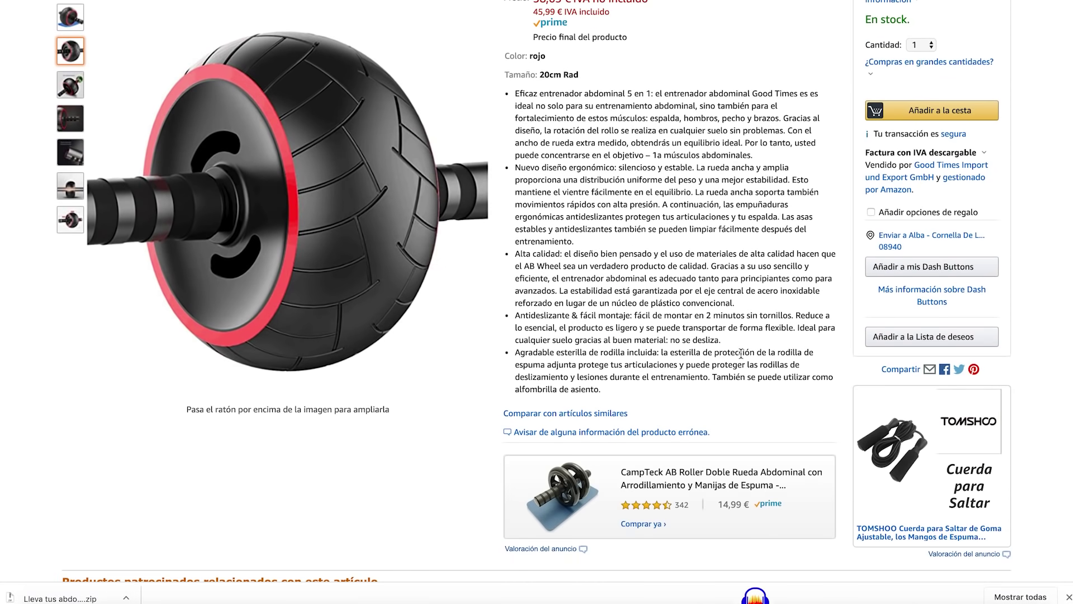
{"action": "triple_click", "coordinate": [672, 238]}
{"action": "double_click", "coordinate": [622, 339]}
{"action": "left_click", "coordinate": [680, 327]}
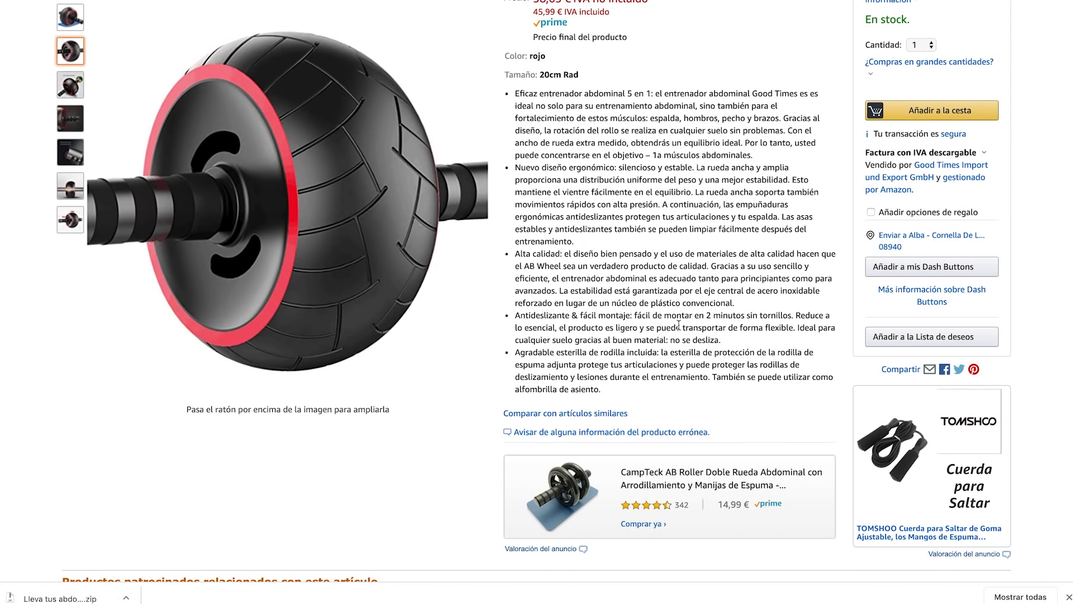
{"action": "triple_click", "coordinate": [646, 285]}
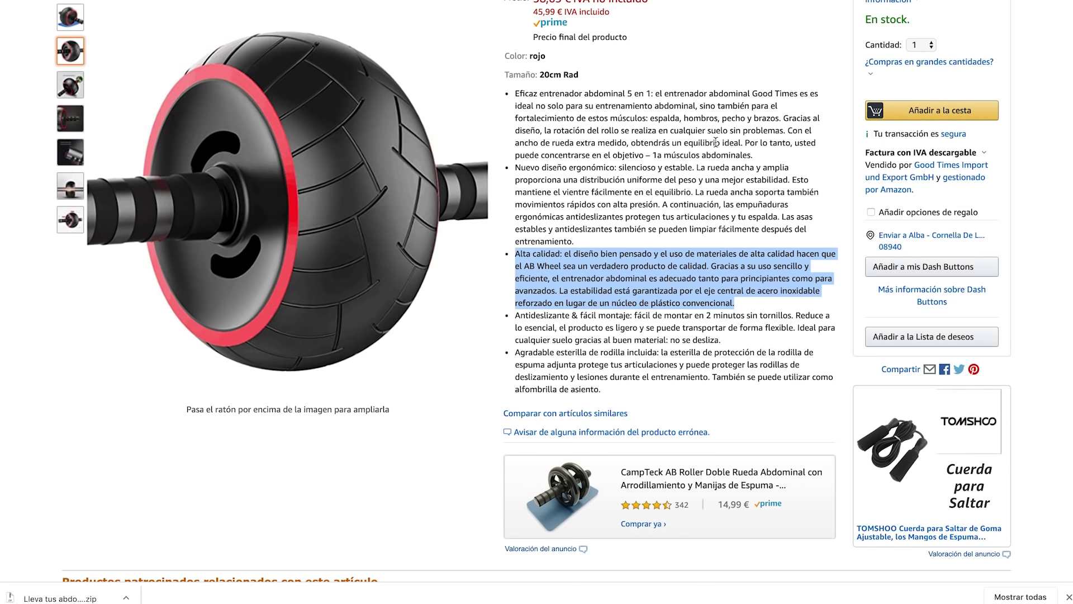
Scroll to the international reviews and select the German 'Gutes Produkt' review text.
{"action": "scroll", "coordinate": [710, 168], "scroll_direction": "down", "scroll_amount": 10}
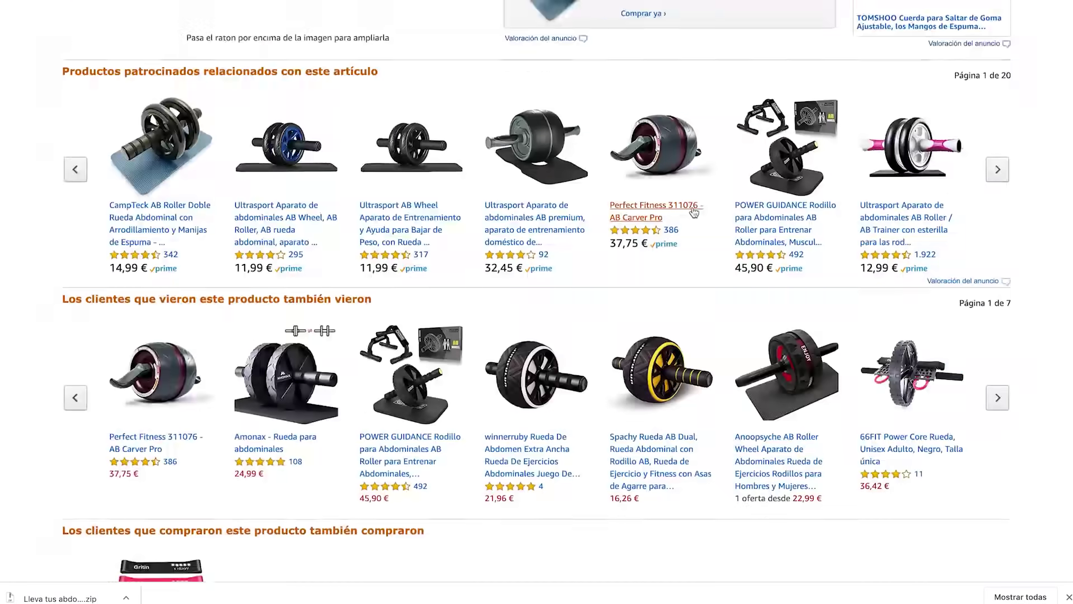
{"action": "scroll", "coordinate": [693, 211], "scroll_direction": "down", "scroll_amount": 10}
{"action": "scroll", "coordinate": [693, 211], "scroll_direction": "down", "scroll_amount": 10}
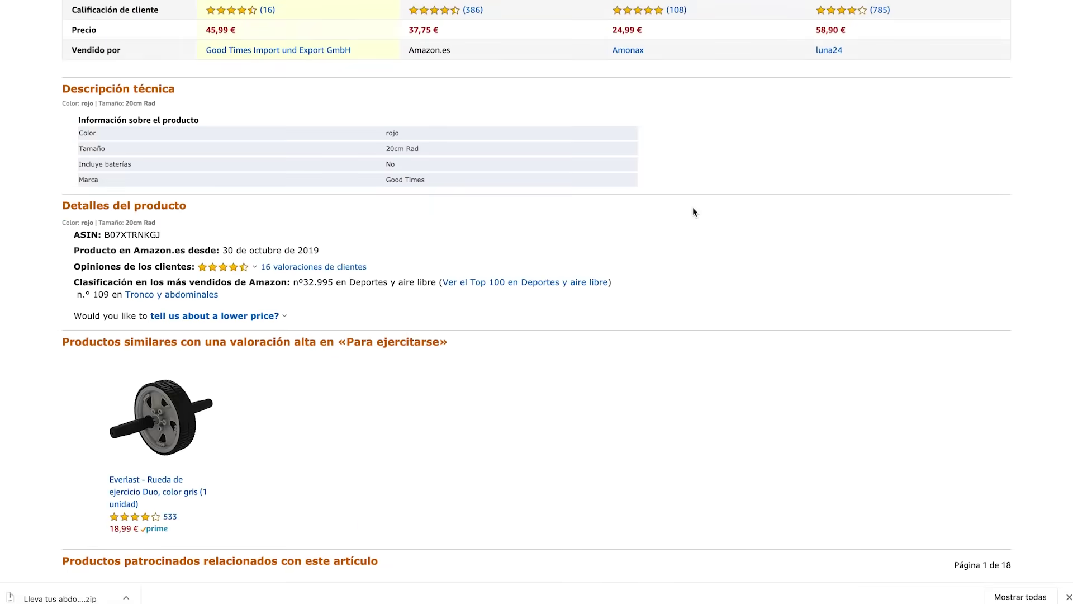
{"action": "scroll", "coordinate": [693, 212], "scroll_direction": "down", "scroll_amount": 10}
{"action": "scroll", "coordinate": [693, 212], "scroll_direction": "down", "scroll_amount": 20}
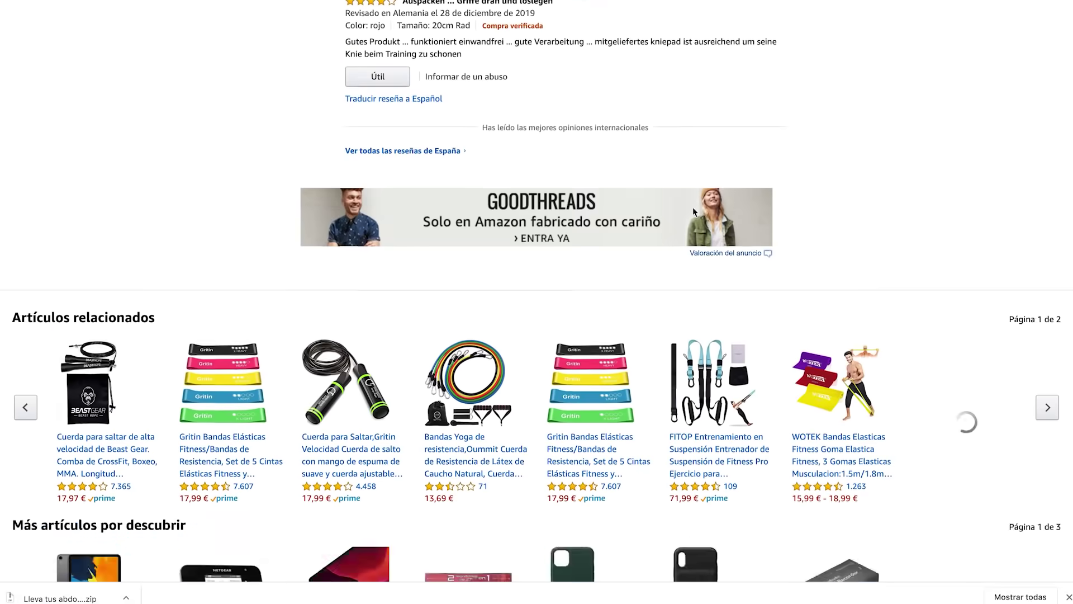
{"action": "scroll", "coordinate": [692, 211], "scroll_direction": "up", "scroll_amount": 20}
{"action": "scroll", "coordinate": [692, 212], "scroll_direction": "up", "scroll_amount": 2}
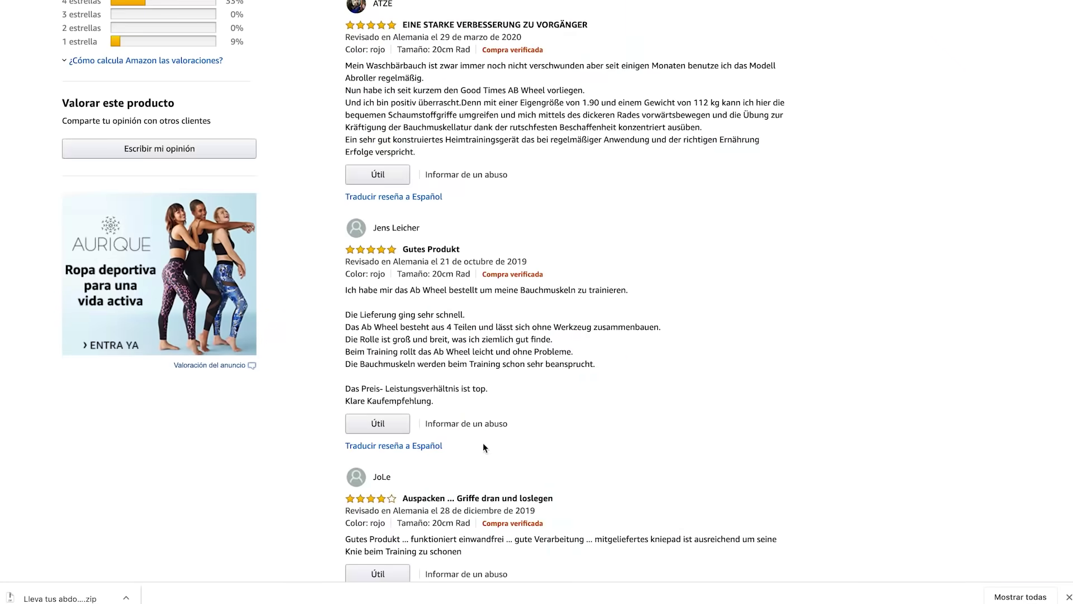
{"action": "scroll", "coordinate": [477, 415], "scroll_direction": "down", "scroll_amount": 4}
{"action": "scroll", "coordinate": [556, 180], "scroll_direction": "up", "scroll_amount": 5}
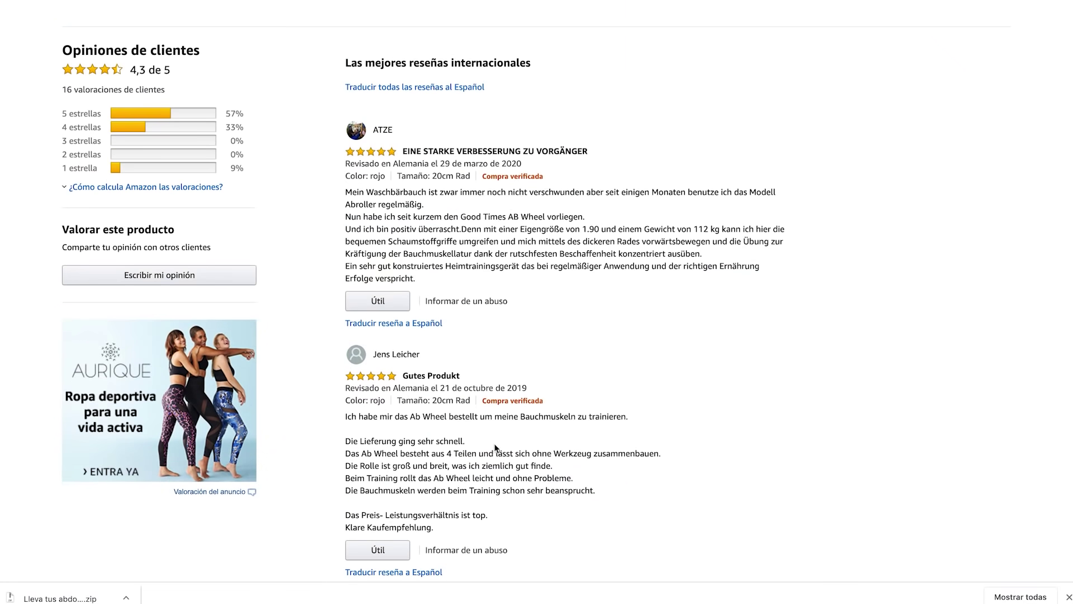
{"action": "scroll", "coordinate": [494, 443], "scroll_direction": "down", "scroll_amount": 5}
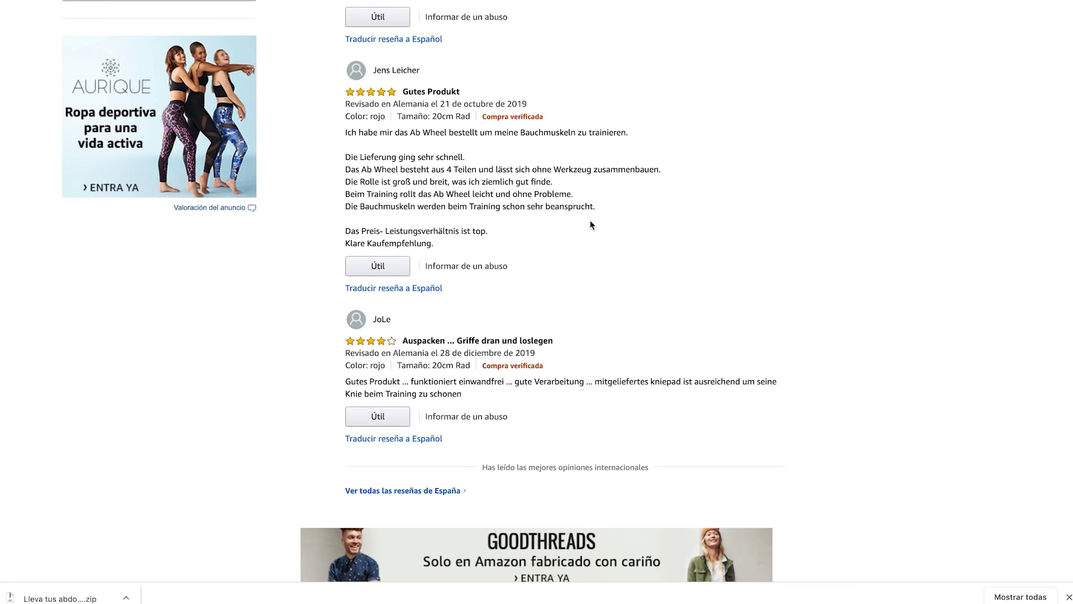
{"action": "left_click_drag", "start_coordinate": [615, 218], "coordinate": [377, 138]}
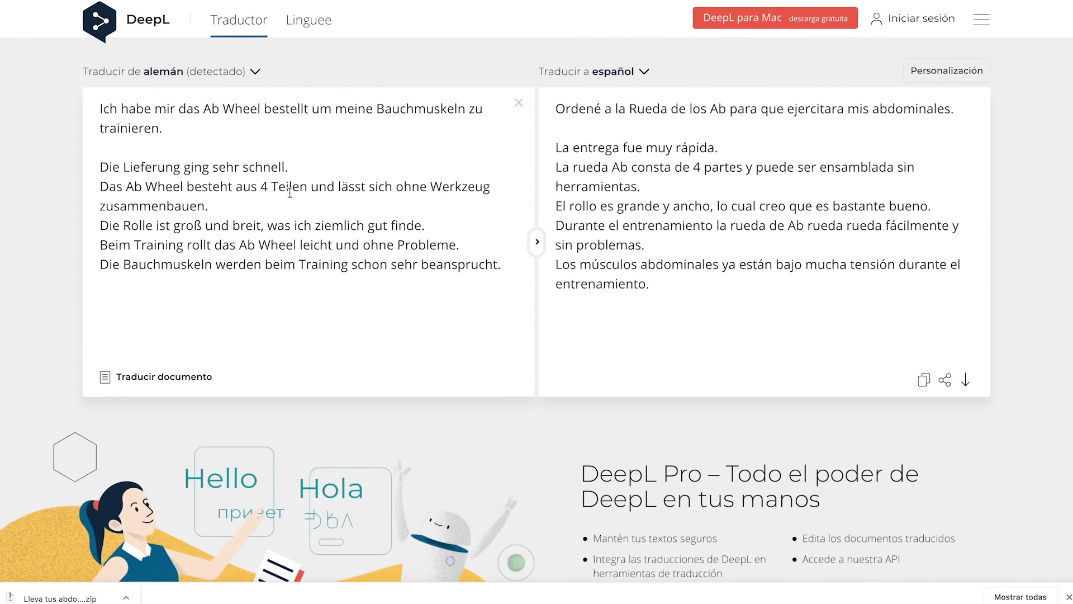
Select the pasted German review in DeepL and read its Spanish translation.
{"action": "key", "text": "super+a"}
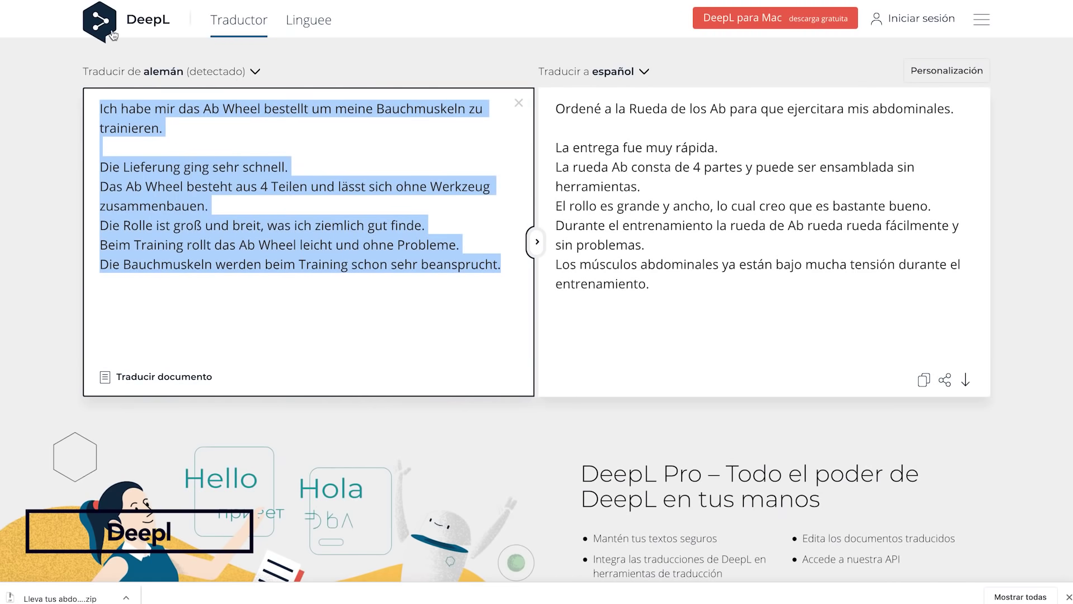
{"action": "left_click", "coordinate": [421, 294]}
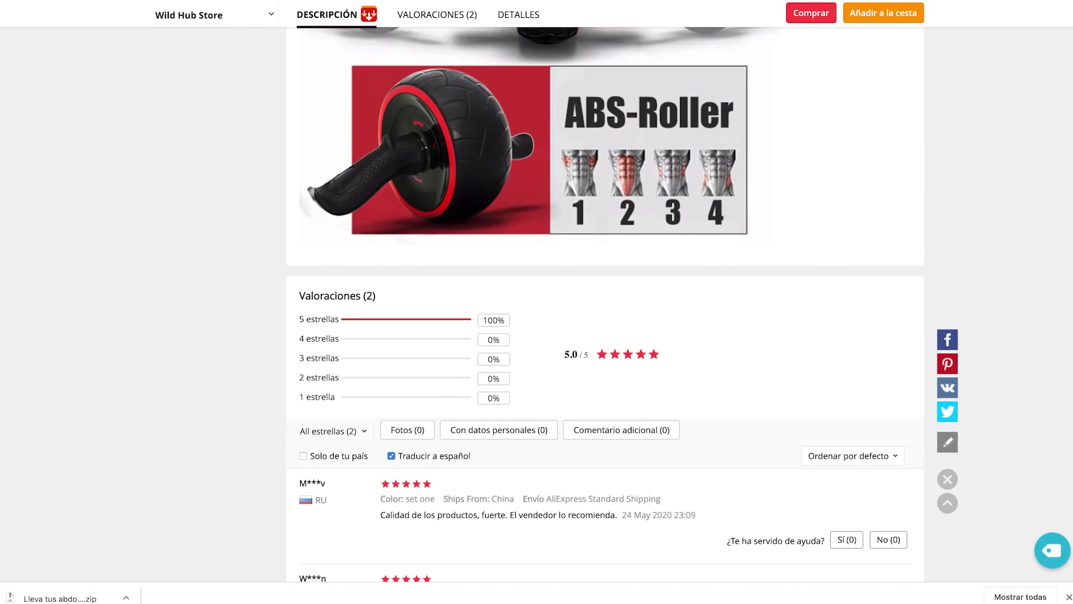
{"action": "scroll", "coordinate": [517, 142], "scroll_direction": "up", "scroll_amount": 10}
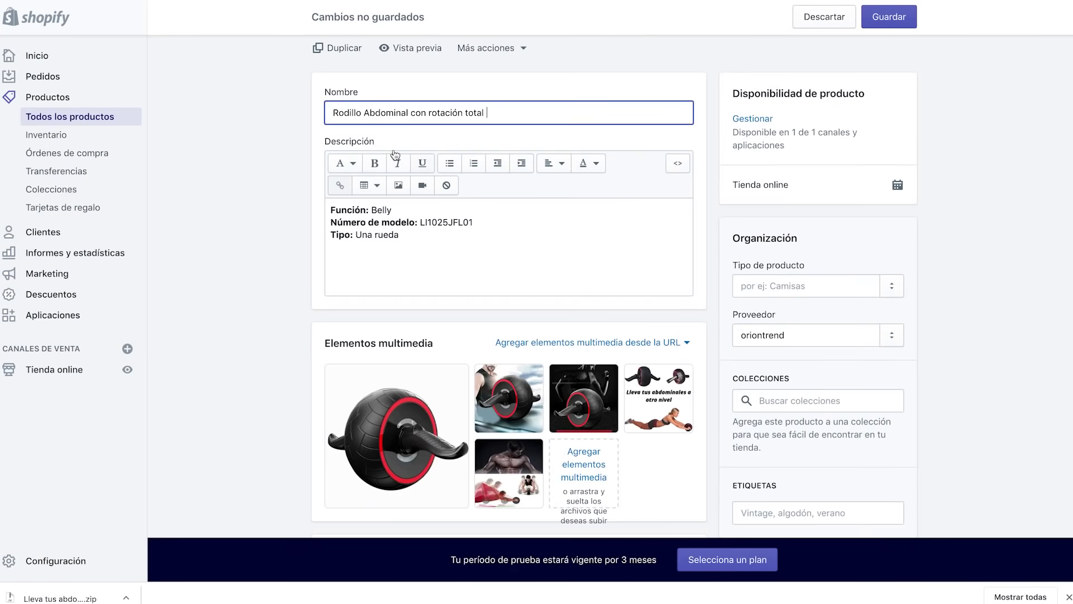
{"action": "scroll", "coordinate": [538, 183], "scroll_direction": "up", "scroll_amount": 2}
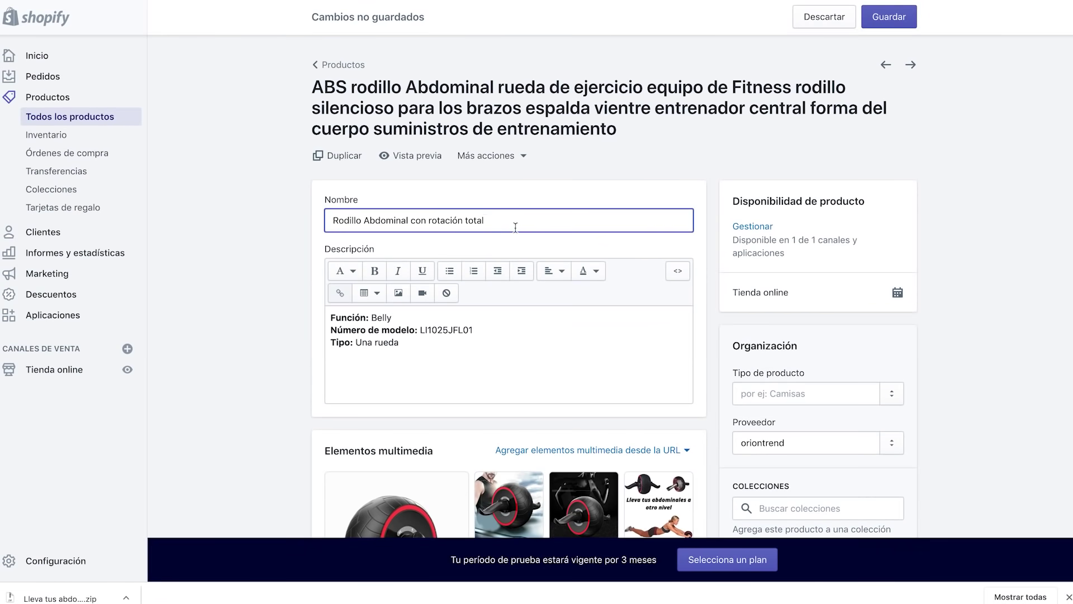
Rename the product to 'Rodillo Abdominal - "Total Abs"'.
{"action": "triple_click", "coordinate": [517, 223]}
{"action": "key", "text": "Right"}
{"action": "key", "text": "BackSpace"}
{"action": "key", "text": "BackSpace"}
{"action": "key", "text": "BackSpace"}
{"action": "key", "text": "BackSpace"}
{"action": "key", "text": "BackSpace"}
{"action": "key", "text": "BackSpace"}
{"action": "key", "text": "BackSpace"}
{"action": "key", "text": "BackSpace"}
{"action": "key", "text": "BackSpace"}
{"action": "key", "text": "BackSpace"}
{"action": "key", "text": "BackSpace"}
{"action": "key", "text": "BackSpace"}
{"action": "key", "text": "BackSpace"}
{"action": "key", "text": "BackSpace"}
{"action": "key", "text": "BackSpace"}
{"action": "key", "text": "BackSpace"}
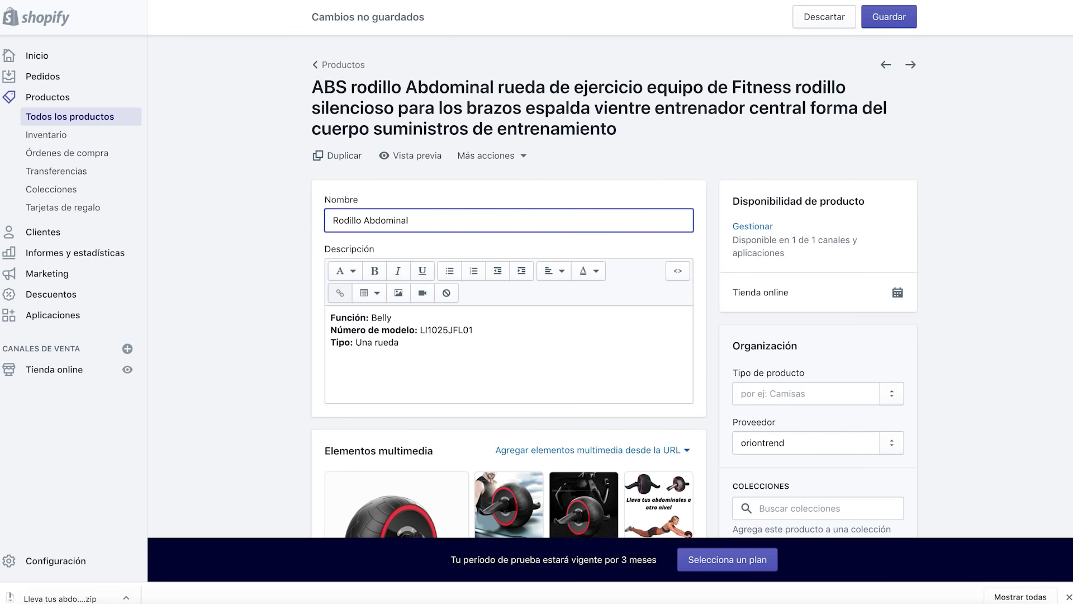
{"action": "type", "text": "- Total Abdom"}
{"action": "key", "text": "BackSpace"}
{"action": "key", "text": "BackSpace"}
{"action": "type", "text": "s"}
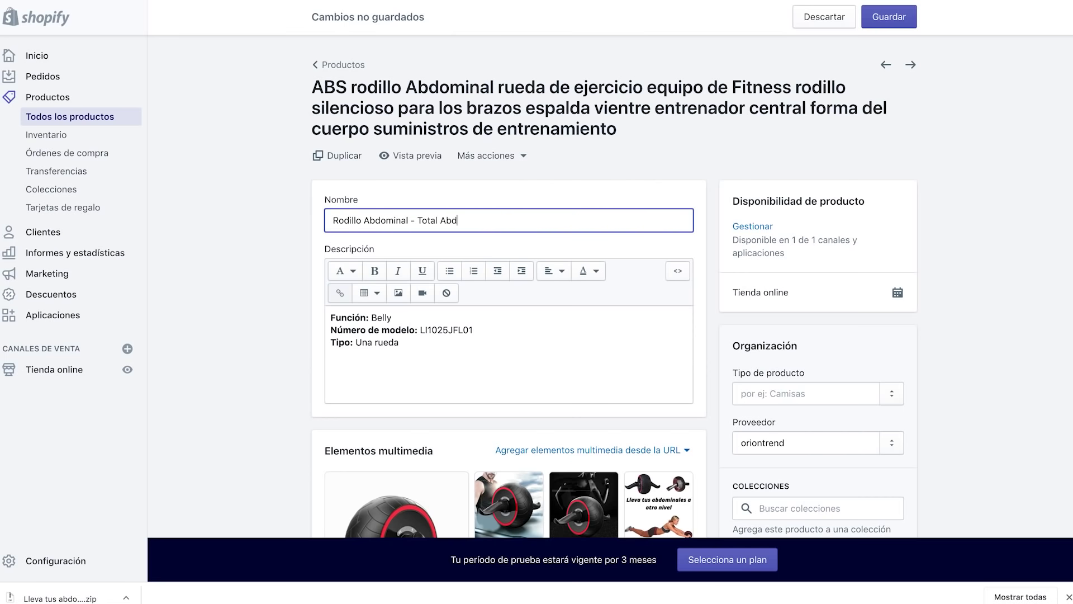
{"action": "key", "text": "BackSpace"}
{"action": "type", "text": "s"}
{"action": "left_click", "coordinate": [438, 220]}
{"action": "type", "text": "\""}
Scroll through the product page to review its description and images.
{"action": "scroll", "coordinate": [574, 425], "scroll_direction": "down", "scroll_amount": 5}
{"action": "scroll", "coordinate": [574, 424], "scroll_direction": "up", "scroll_amount": 3}
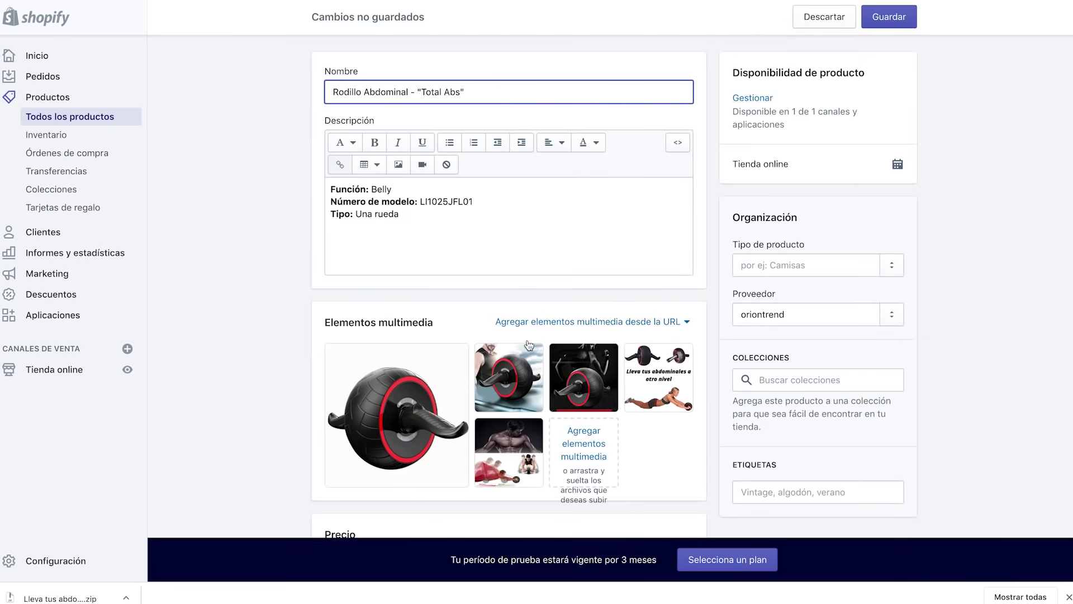
{"action": "scroll", "coordinate": [528, 345], "scroll_direction": "down", "scroll_amount": 4}
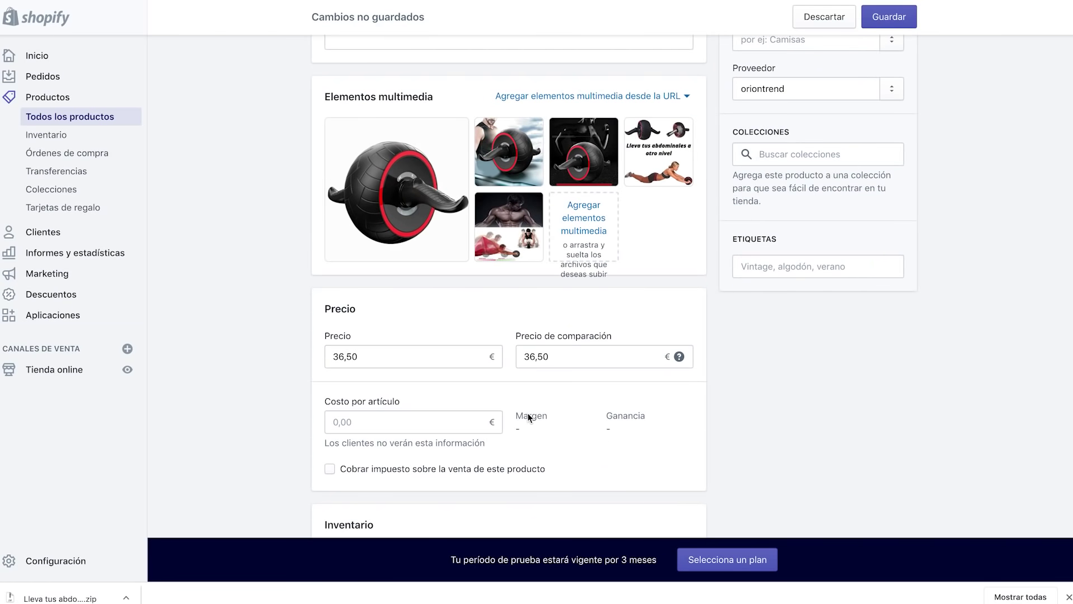
{"action": "scroll", "coordinate": [643, 383], "scroll_direction": "up", "scroll_amount": 1}
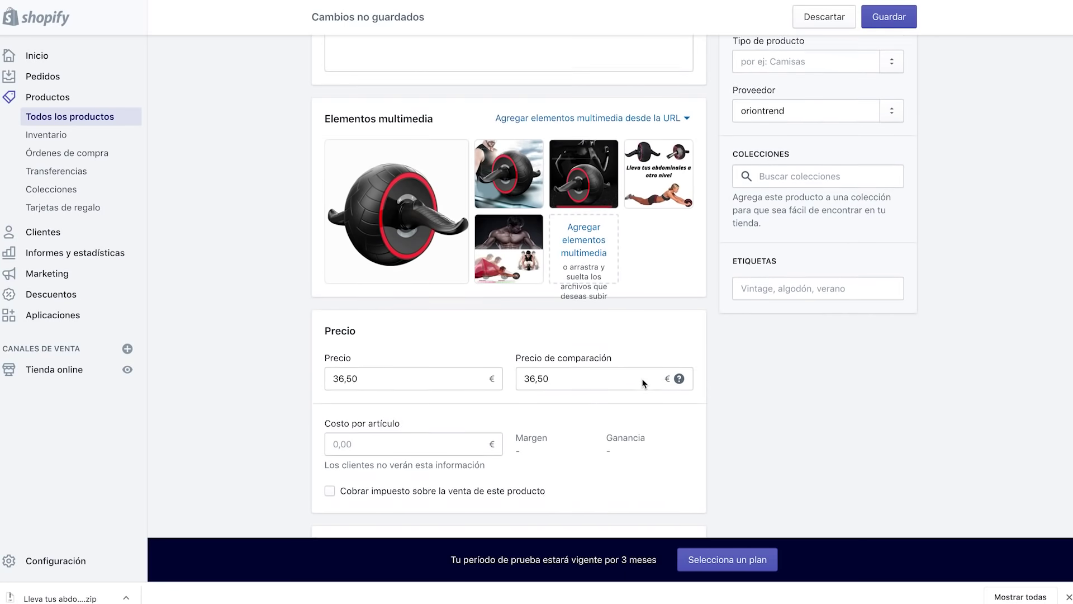
{"action": "scroll", "coordinate": [643, 383], "scroll_direction": "up", "scroll_amount": 3}
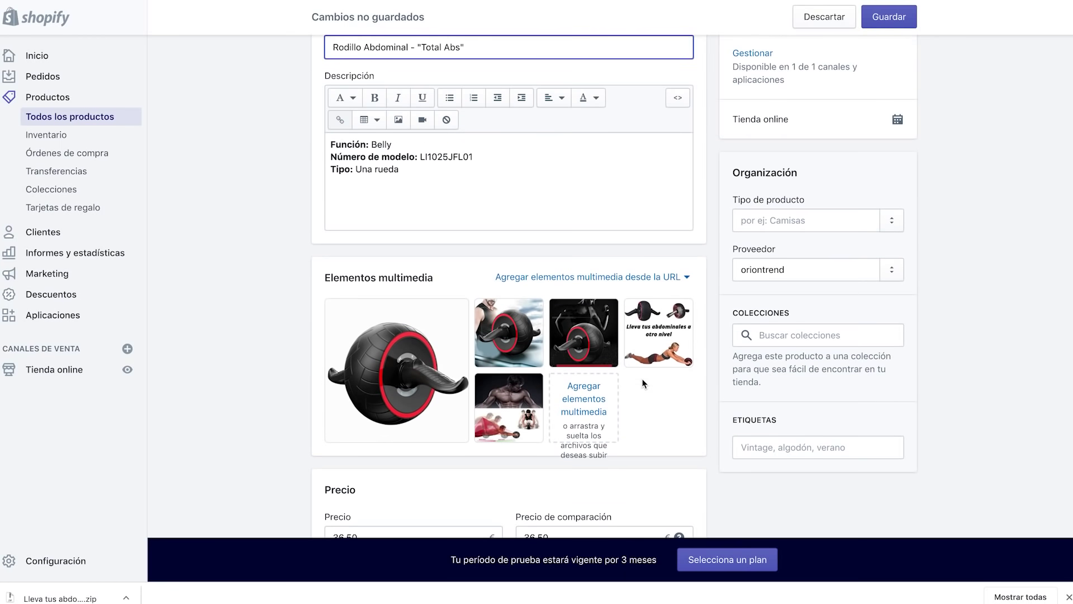
{"action": "scroll", "coordinate": [642, 383], "scroll_direction": "down", "scroll_amount": 4}
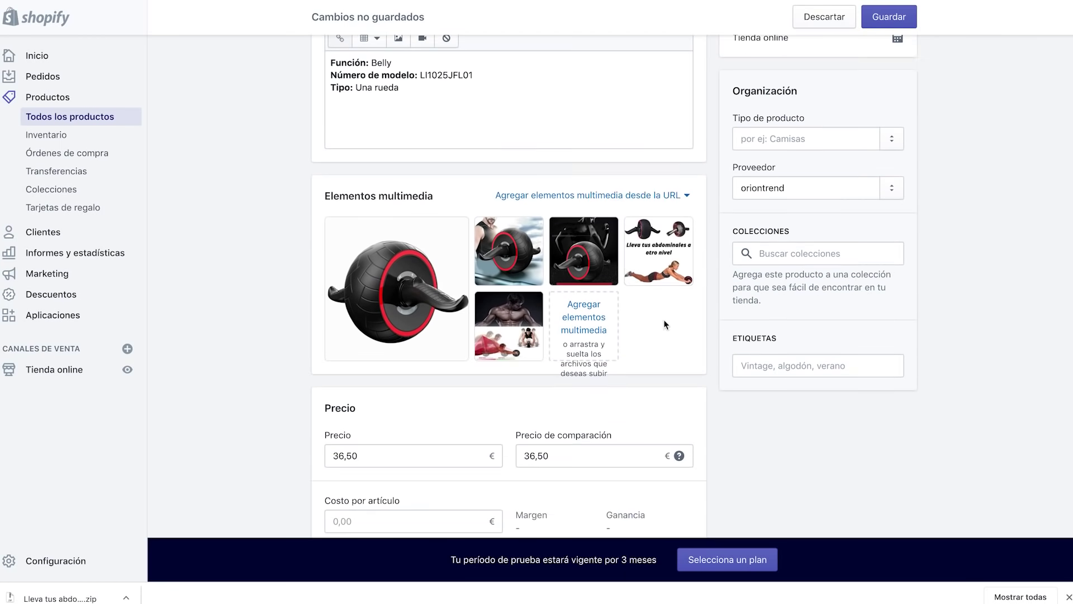
{"action": "scroll", "coordinate": [466, 328], "scroll_direction": "up", "scroll_amount": 3}
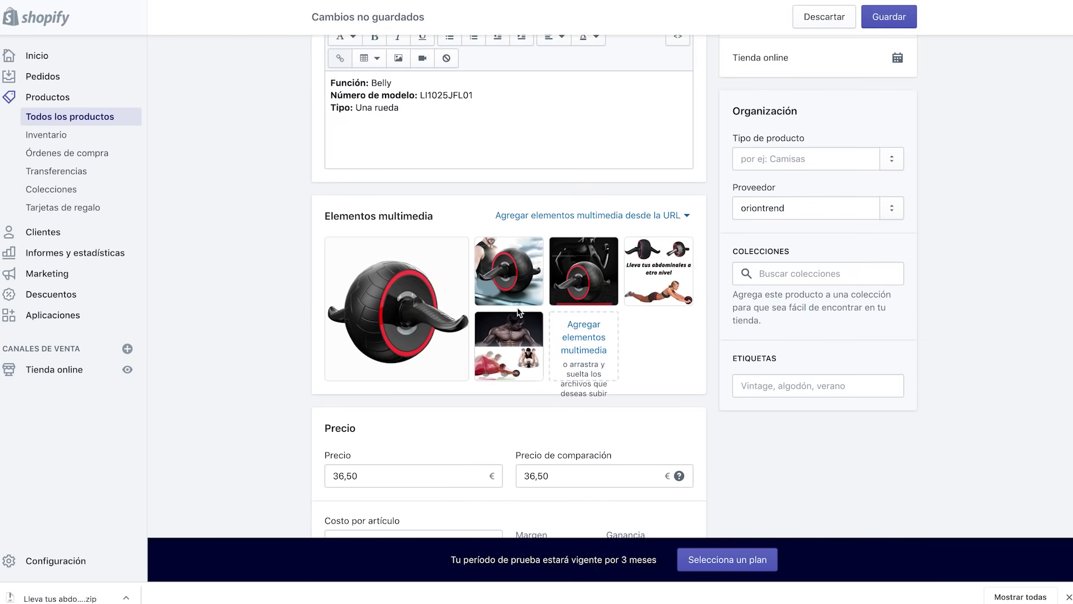
{"action": "scroll", "coordinate": [520, 313], "scroll_direction": "up", "scroll_amount": 4}
Replace the old description with the '10x más efectivo… vientre plano en tiempo récord' tagline.
{"action": "left_click_drag", "start_coordinate": [445, 327], "coordinate": [313, 289]}
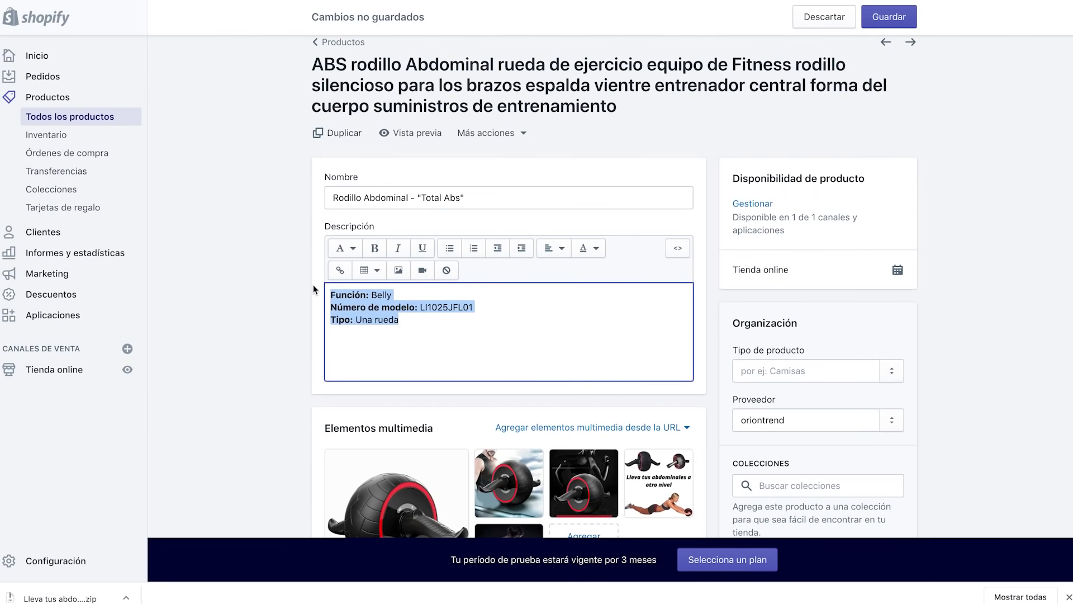
{"action": "key", "text": "BackSpace"}
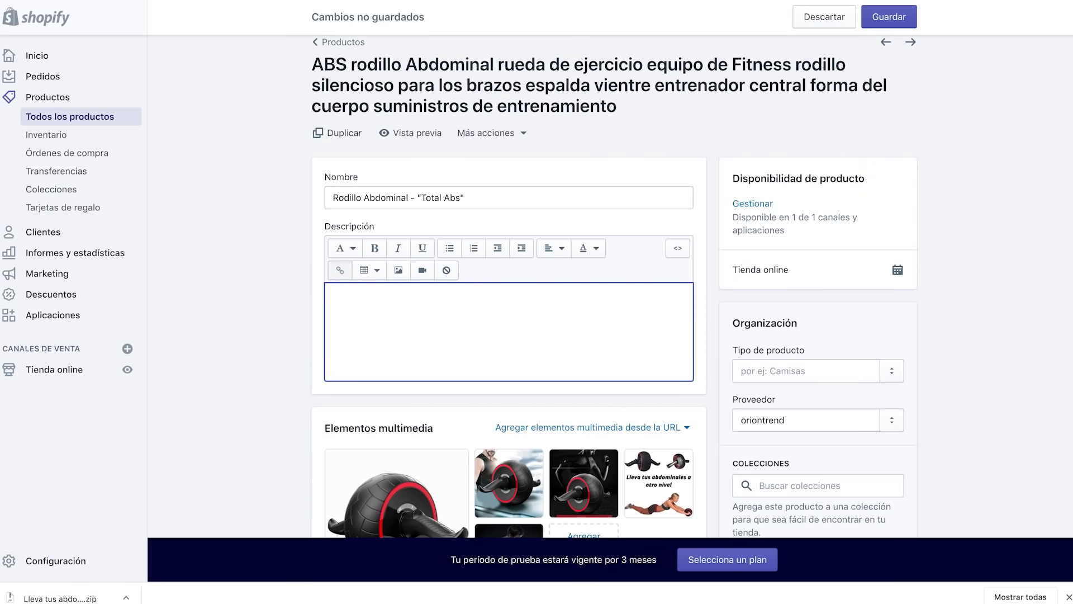
{"action": "type", "text": "\"10"}
{"action": "scroll", "coordinate": [615, 285], "scroll_direction": "down", "scroll_amount": 2}
{"action": "type", "text": "m"}
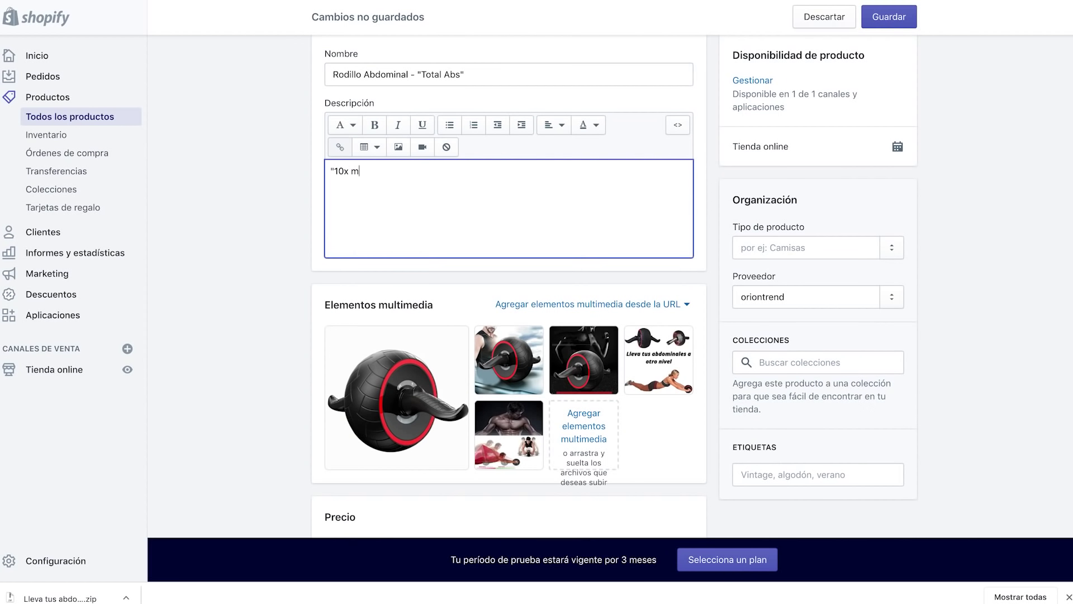
{"action": "type", "text": "ás efectivo que un rodillo tradiciona"}
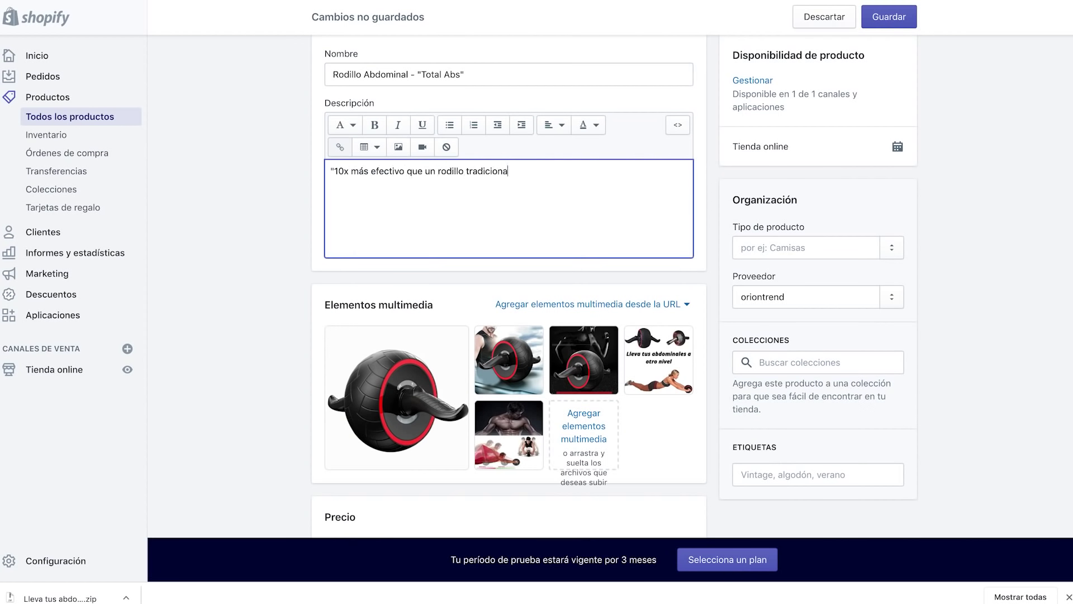
{"action": "type", "text": "kll, lleva tus abdominales"}
{"action": "key", "text": "BackSpace"}
{"action": "key", "text": "BackSpace"}
{"action": "key", "text": "BackSpace"}
{"action": "key", "text": "BackSpace"}
{"action": "key", "text": "BackSpace"}
{"action": "key", "text": "BackSpace"}
{"action": "key", "text": "BackSpace"}
{"action": "key", "text": "BackSpace"}
{"action": "key", "text": "BackSpace"}
{"action": "key", "text": "BackSpace"}
{"action": "key", "text": "BackSpace"}
{"action": "key", "text": "BackSpace"}
{"action": "key", "text": "BackSpace"}
{"action": "key", "text": "BackSpace"}
{"action": "key", "text": "BackSpace"}
{"action": "key", "text": "BackSpace"}
{"action": "key", "text": "BackSpace"}
{"action": "key", "text": "BackSpace"}
{"action": "key", "text": "BackSpace"}
{"action": "type", "text": "consigue un vientre plano en u"}
{"action": "key", "text": "BackSpace"}
{"action": "type", "text": "tiempo récord"}
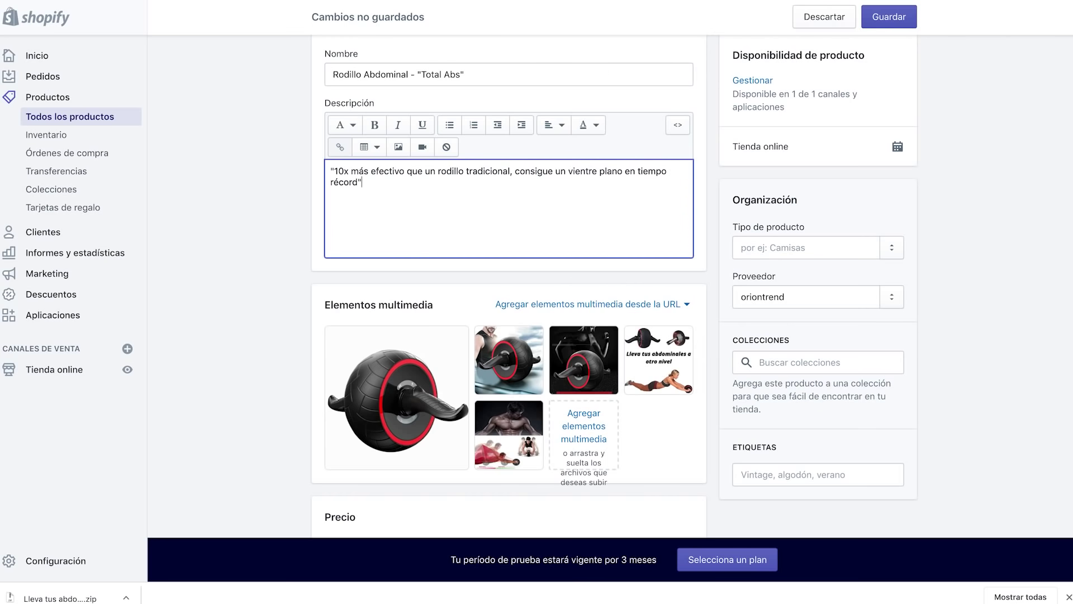
Format the tagline as a centred, italic smaller heading.
{"action": "triple_click", "coordinate": [429, 185]}
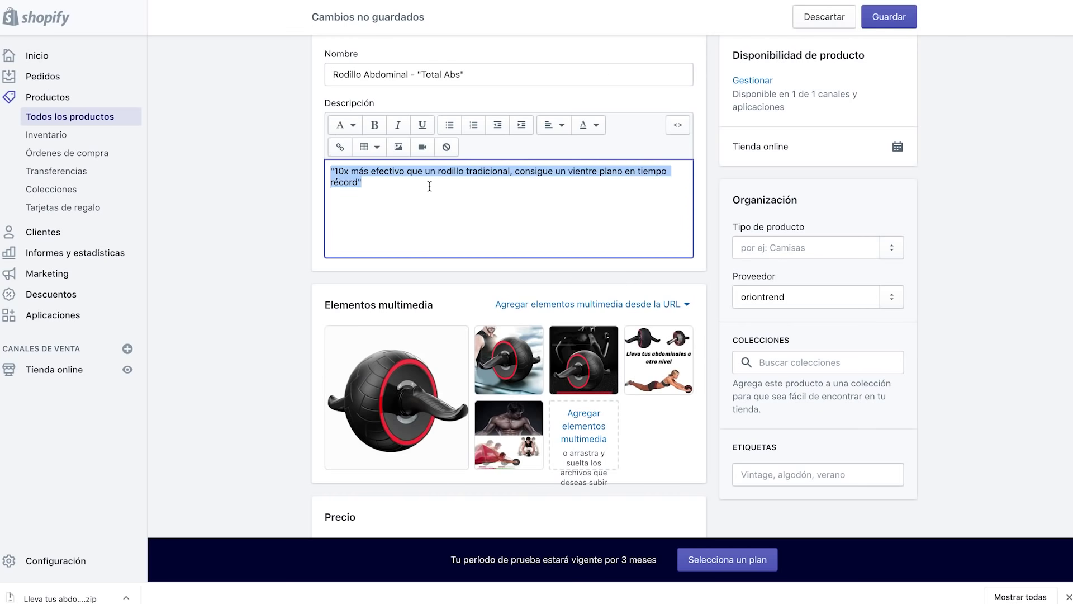
{"action": "left_click", "coordinate": [394, 125]}
{"action": "left_click", "coordinate": [347, 125]}
{"action": "left_click", "coordinate": [347, 178]}
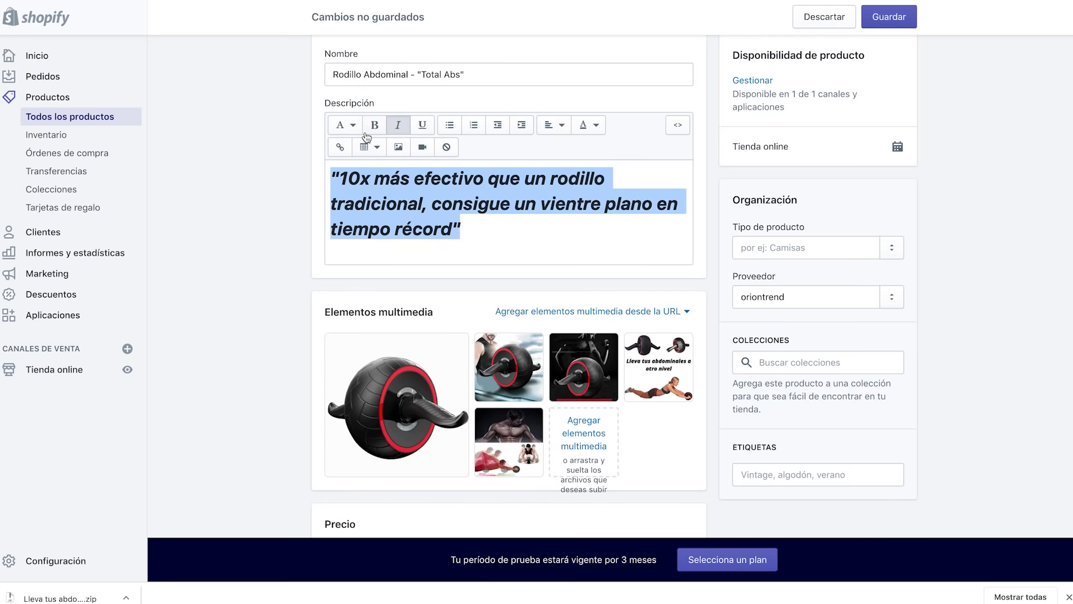
{"action": "left_click", "coordinate": [347, 125]}
{"action": "left_click", "coordinate": [350, 208]}
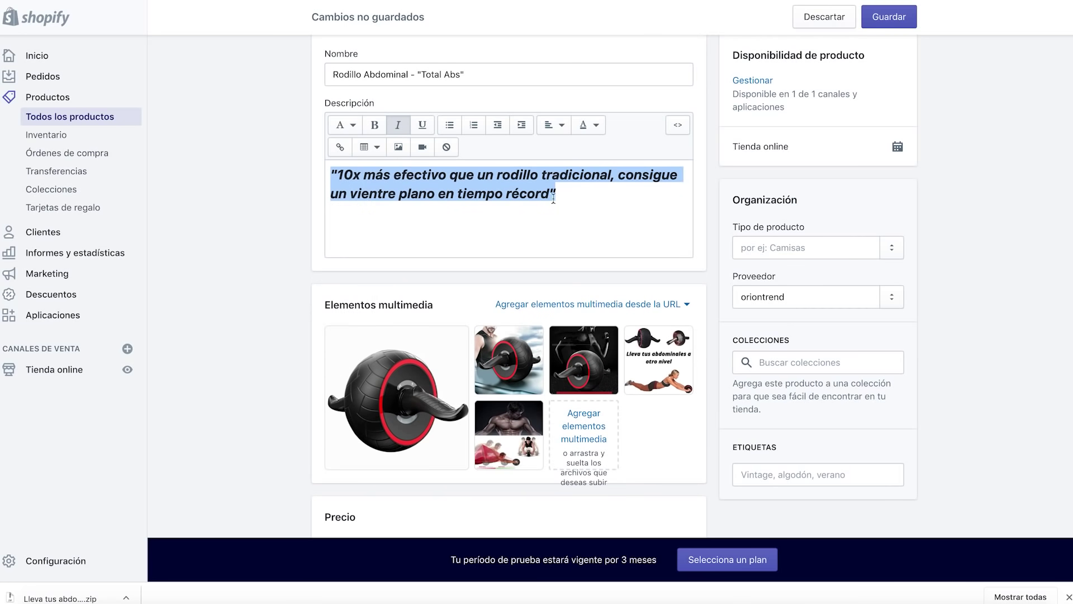
{"action": "left_click", "coordinate": [554, 124]}
{"action": "left_click", "coordinate": [553, 184]}
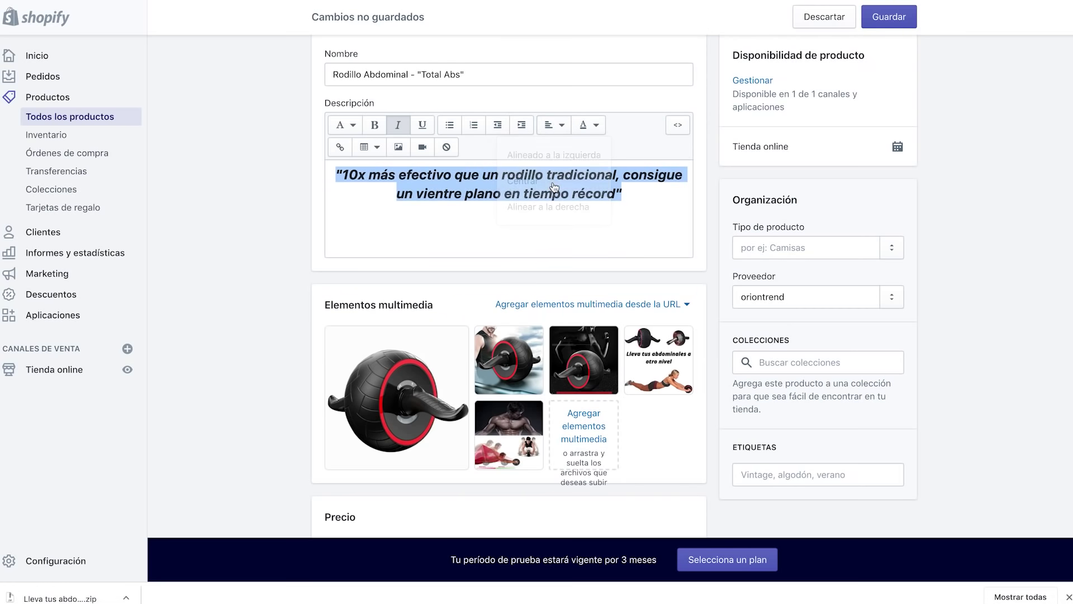
{"action": "left_click", "coordinate": [623, 223]}
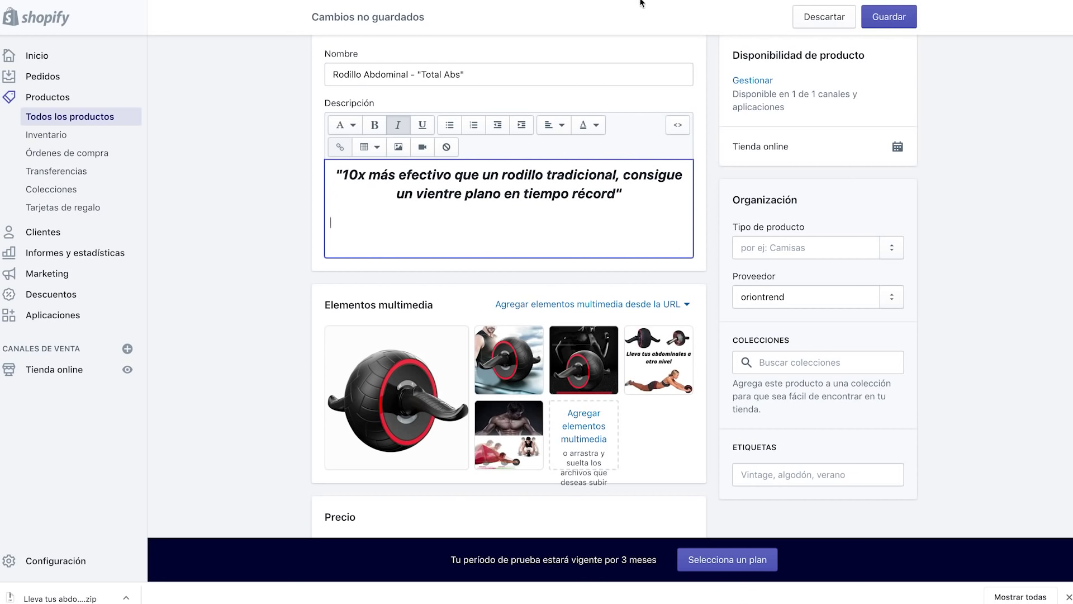
{"action": "key", "text": "ctrl+Tab"}
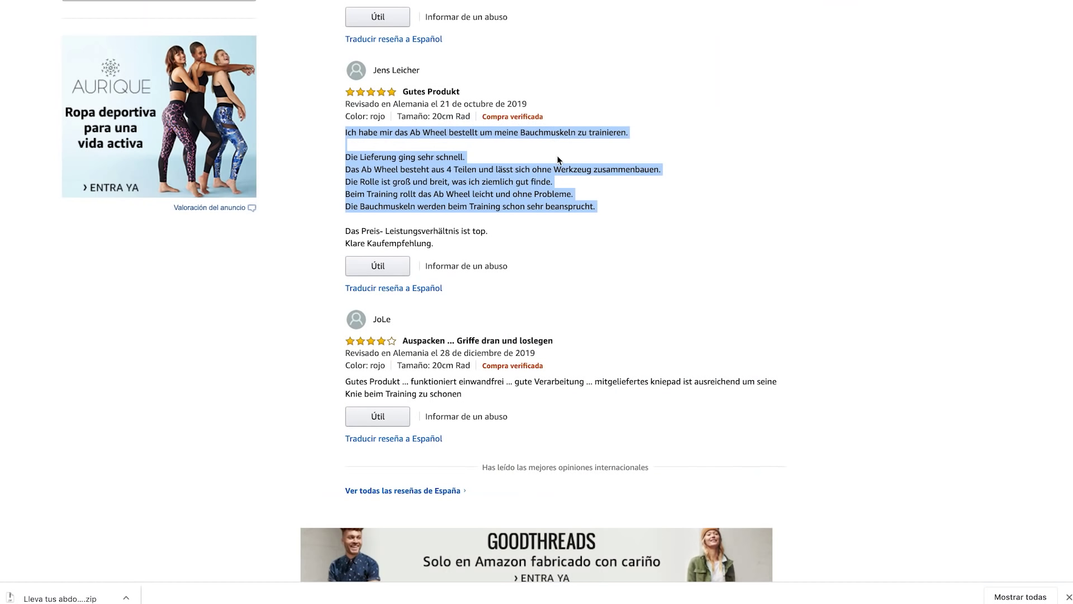
Select the first feature paragraph at the top of the Good Times listing, then return to Shopify.
{"action": "scroll", "coordinate": [557, 160], "scroll_direction": "up", "scroll_amount": 20}
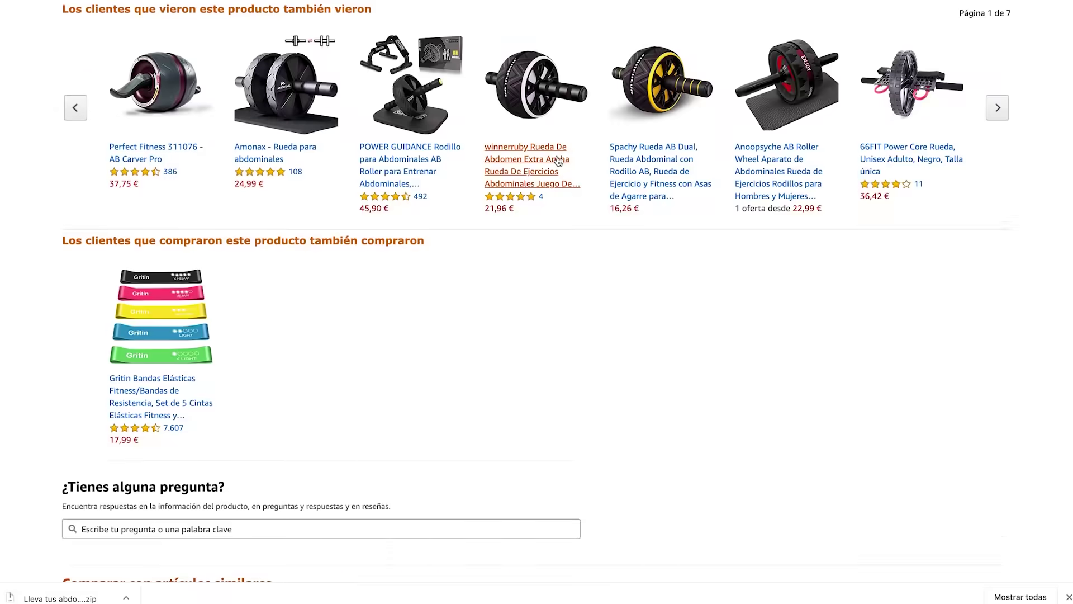
{"action": "scroll", "coordinate": [558, 160], "scroll_direction": "up", "scroll_amount": 15}
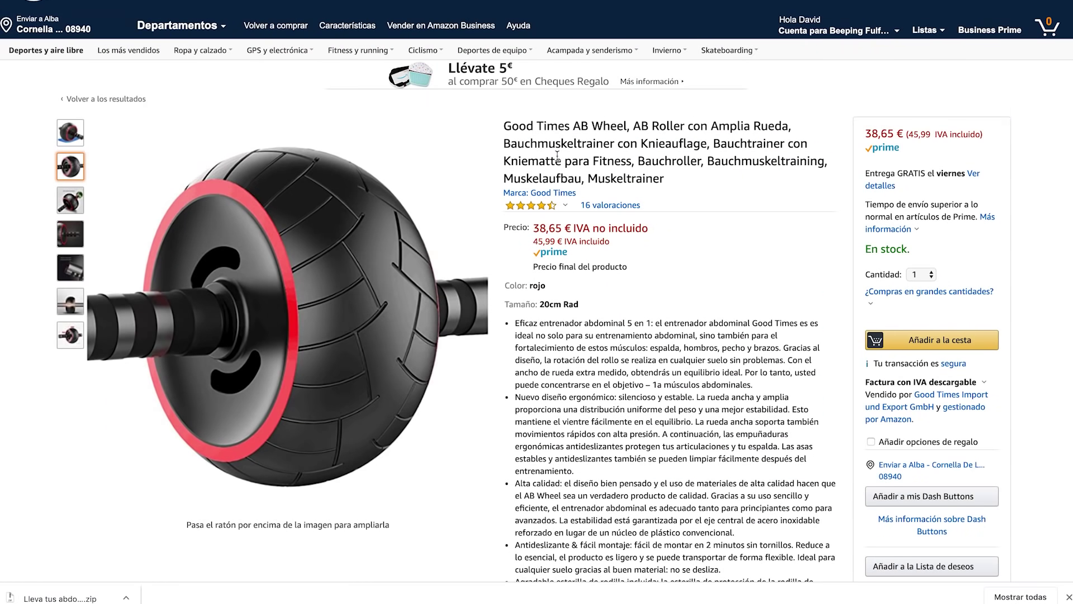
{"action": "triple_click", "coordinate": [769, 385]}
{"action": "key", "text": "ctrl+c"}
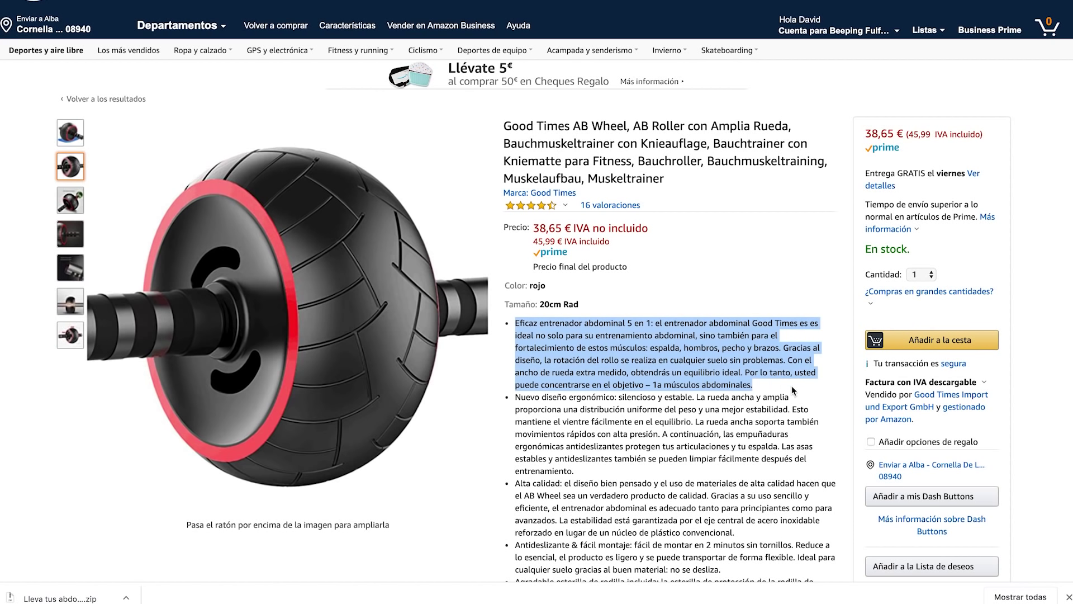
{"action": "key", "text": "ctrl+Tab"}
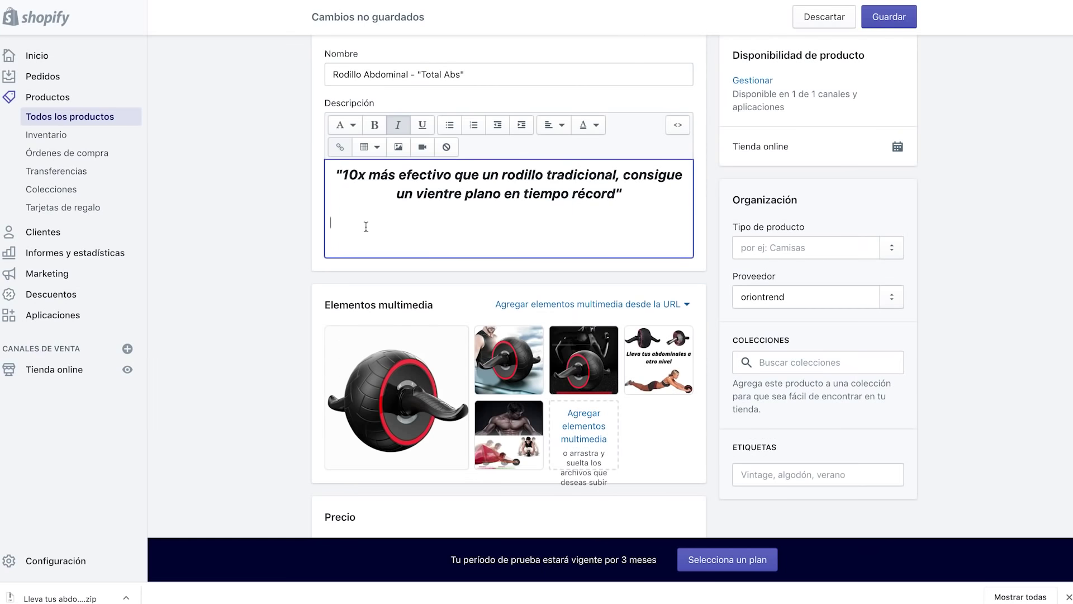
Paste the '5 en 1' Amazon feature paragraph as a bullet and start an empty bullet below.
{"action": "key", "text": "ctrl+v"}
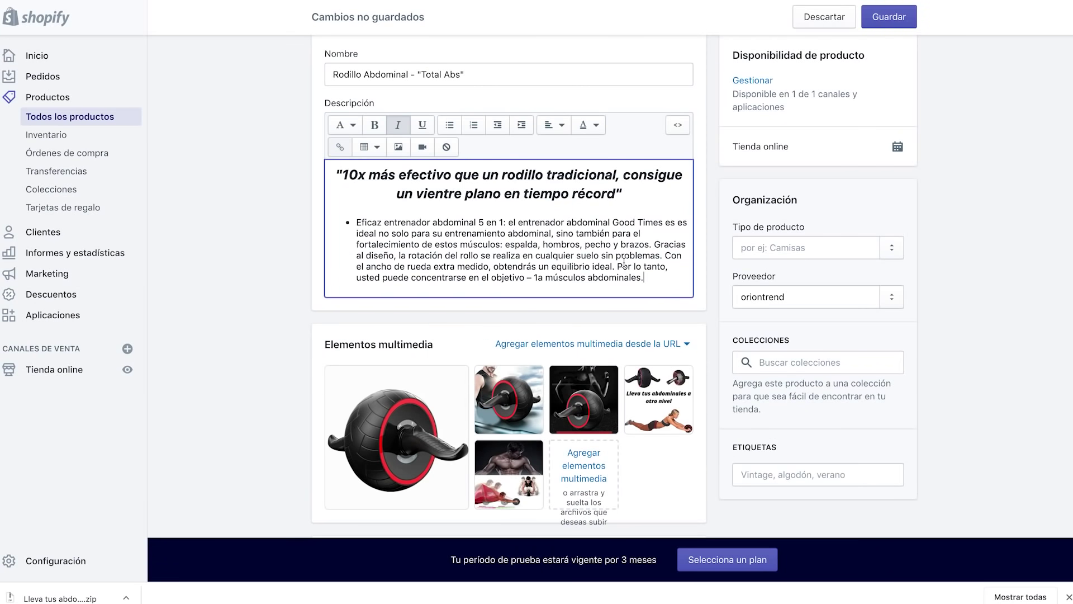
{"action": "key", "text": "Return"}
{"action": "left_click_drag", "start_coordinate": [644, 278], "coordinate": [358, 269]}
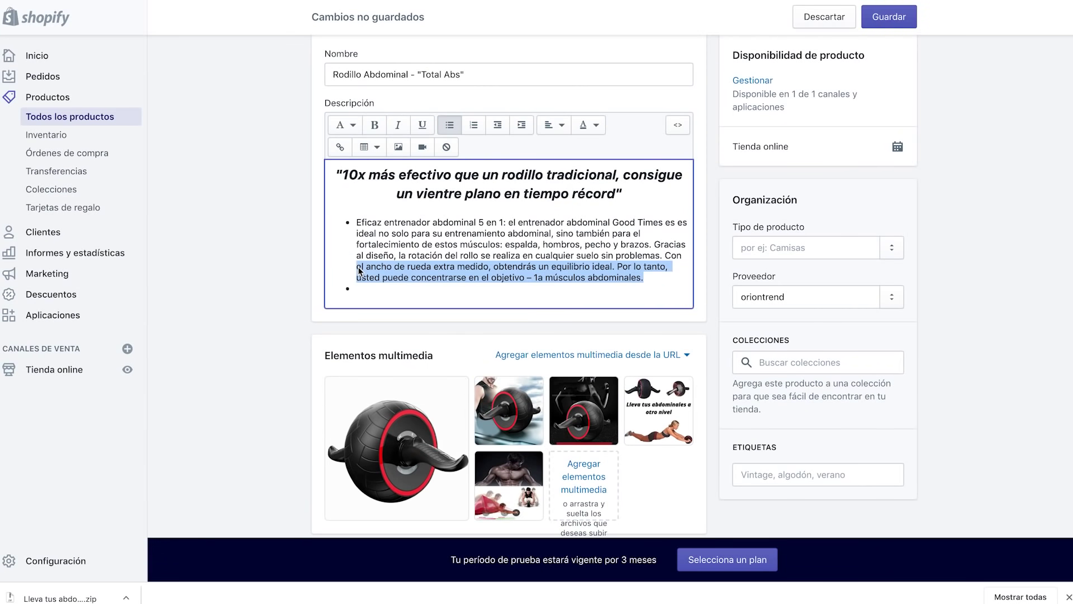
{"action": "left_click", "coordinate": [464, 290]}
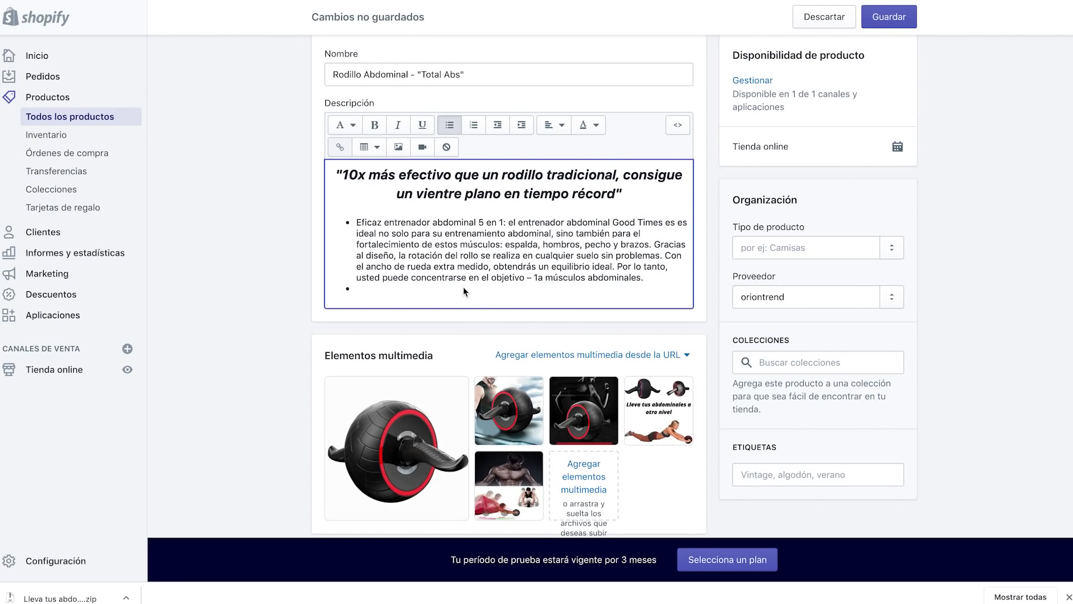
Delete the first bullet's text from the product description and load flaticon.com.
{"action": "left_click_drag", "start_coordinate": [413, 290], "coordinate": [337, 226]}
{"action": "key", "text": "BackSpace"}
{"action": "key", "text": "BackSpace"}
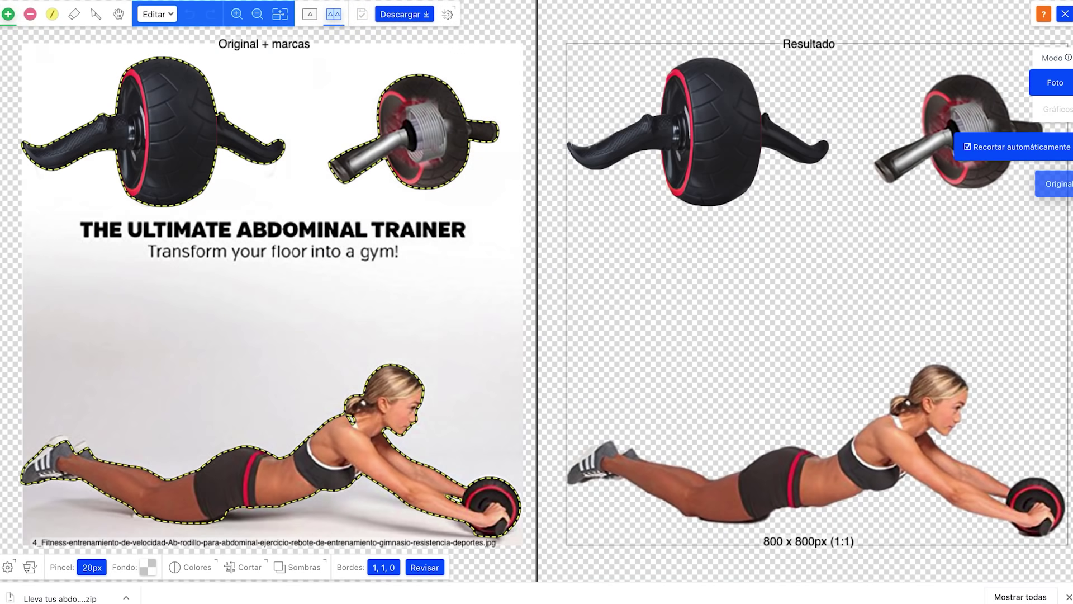
{"action": "key", "text": "Return"}
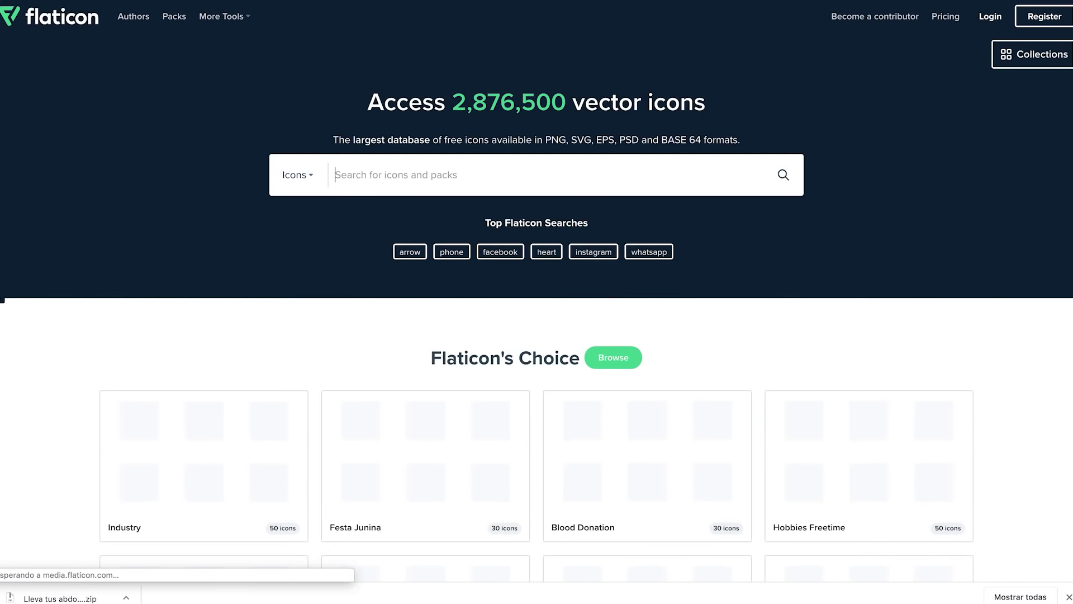
Search Flaticon for 'total' icons, then for 'pro' icons, and browse the results.
{"action": "left_click", "coordinate": [593, 175]}
{"action": "type", "text": "total"}
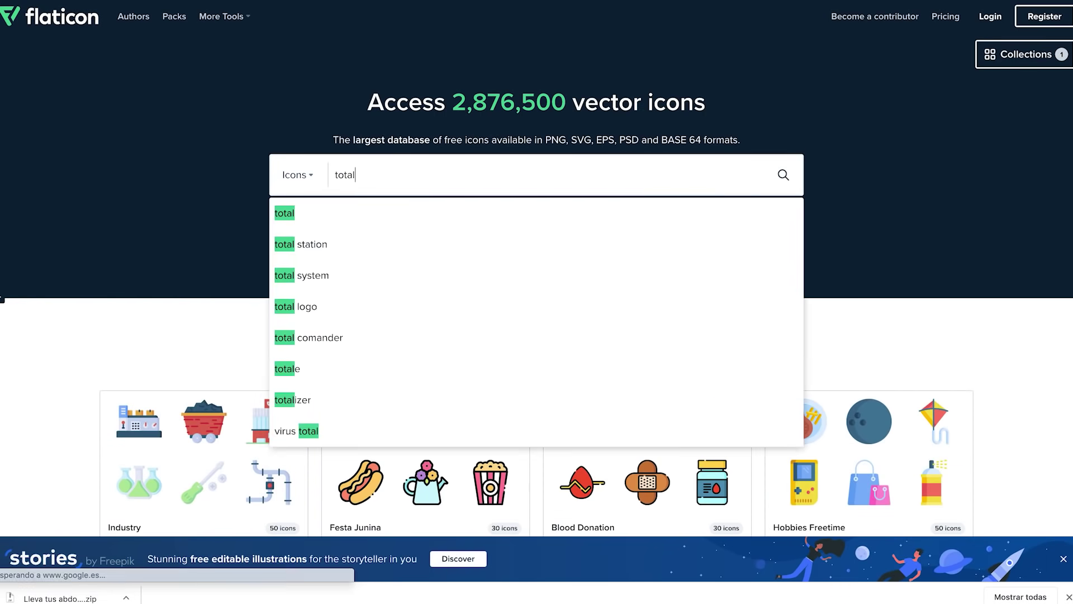
{"action": "key", "text": "Return"}
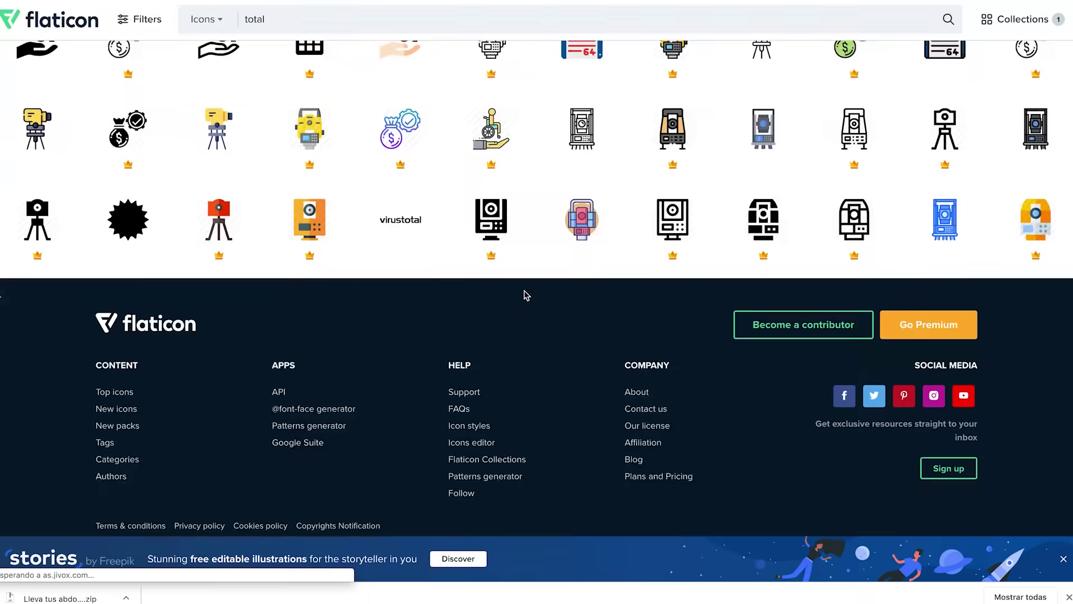
{"action": "scroll", "coordinate": [525, 295], "scroll_direction": "up", "scroll_amount": 5}
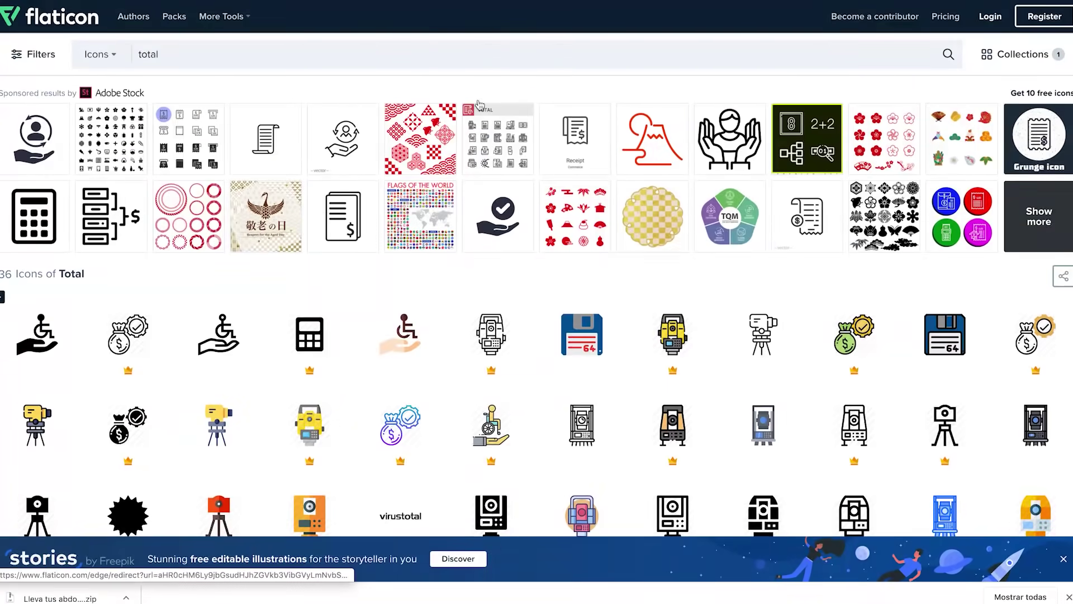
{"action": "double_click", "coordinate": [483, 50]}
{"action": "type", "text": "pro"}
{"action": "key", "text": "Return"}
{"action": "scroll", "coordinate": [446, 196], "scroll_direction": "down", "scroll_amount": 3}
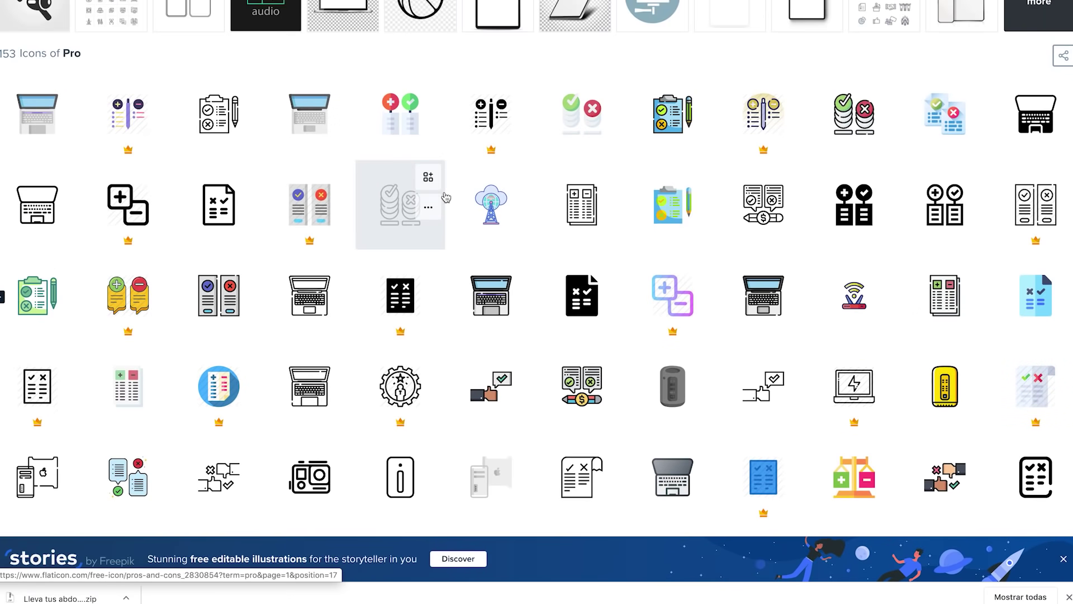
{"action": "scroll", "coordinate": [445, 197], "scroll_direction": "up", "scroll_amount": 6}
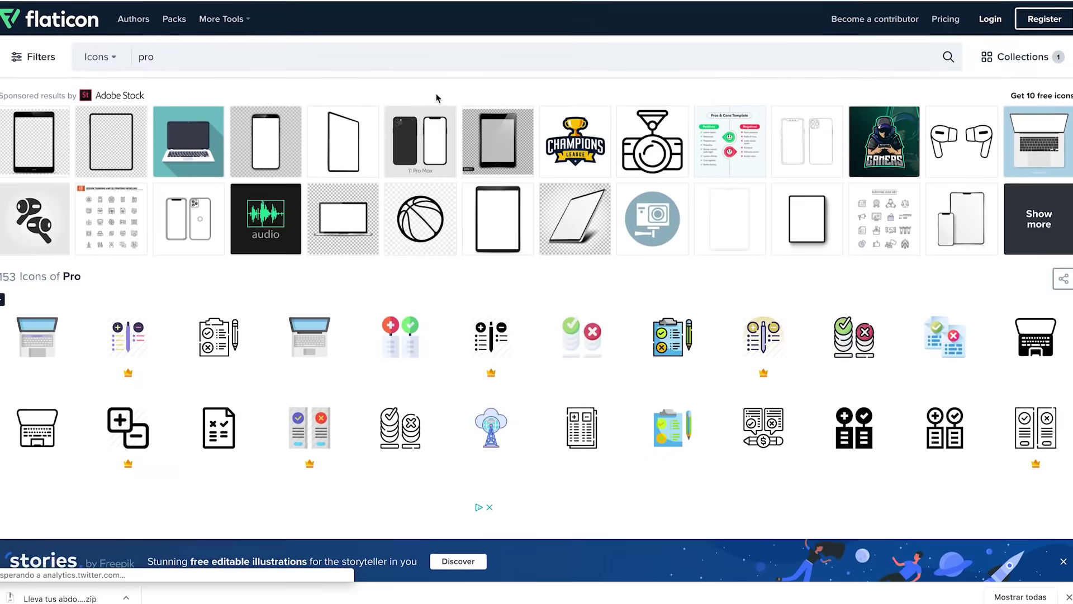
Search Flaticon for 'five' and download the black 5 icon as a free PNG.
{"action": "double_click", "coordinate": [455, 50]}
{"action": "key", "text": "BackSpace"}
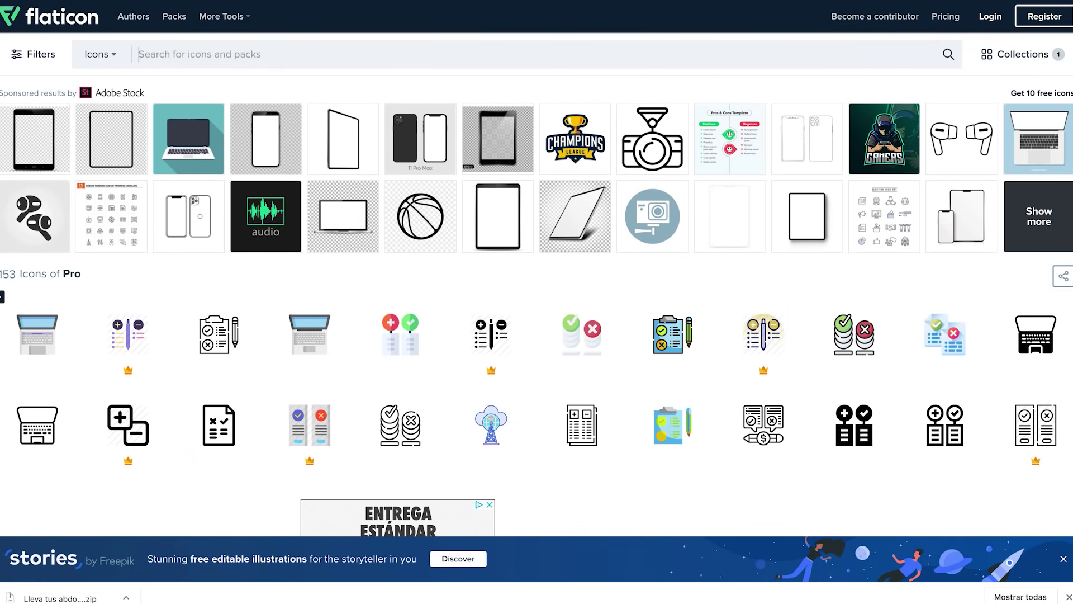
{"action": "type", "text": "five"}
{"action": "key", "text": "Return"}
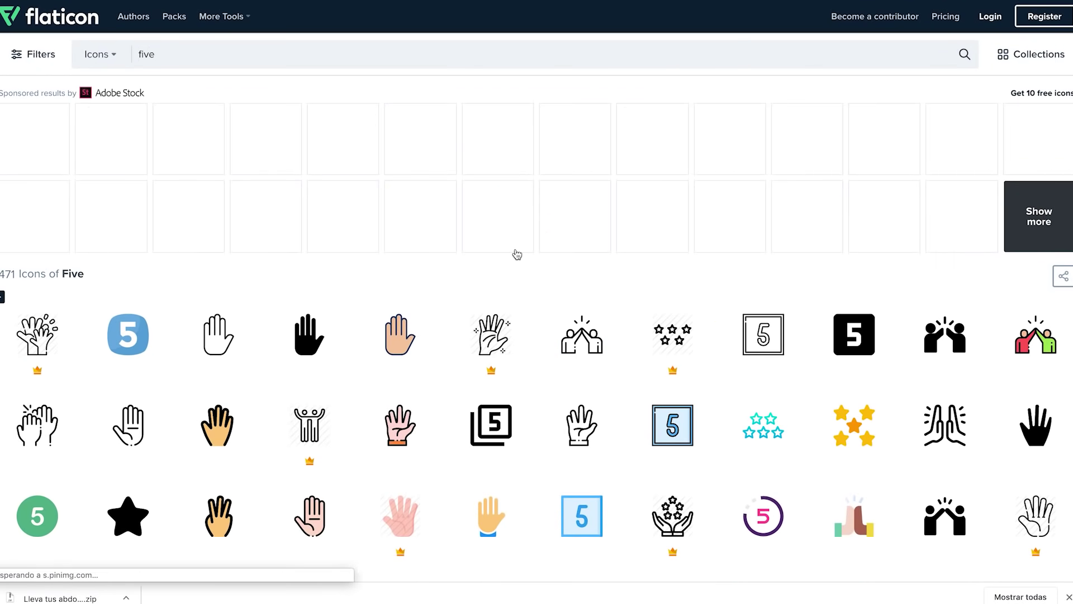
{"action": "scroll", "coordinate": [516, 254], "scroll_direction": "down", "scroll_amount": 4}
{"action": "scroll", "coordinate": [516, 253], "scroll_direction": "down", "scroll_amount": 1}
{"action": "scroll", "coordinate": [529, 244], "scroll_direction": "down", "scroll_amount": 3}
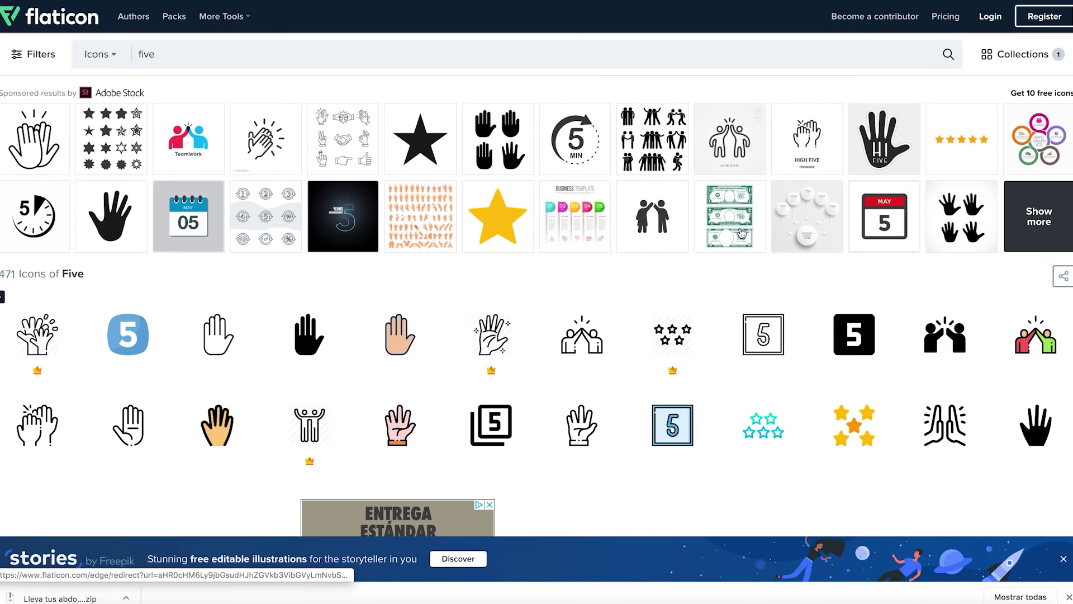
{"action": "left_click", "coordinate": [844, 336]}
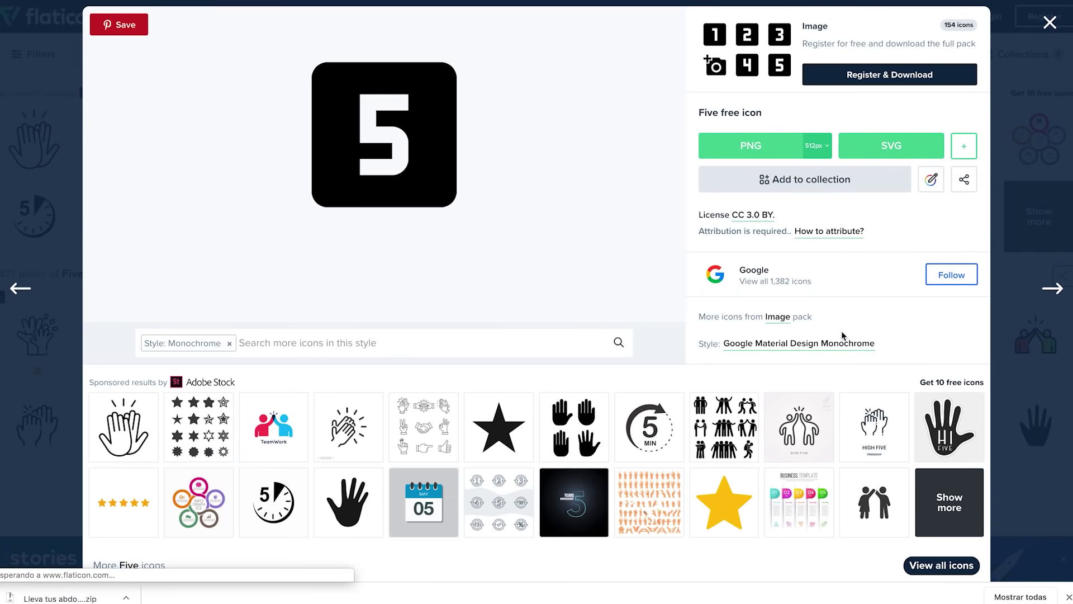
{"action": "left_click", "coordinate": [749, 144]}
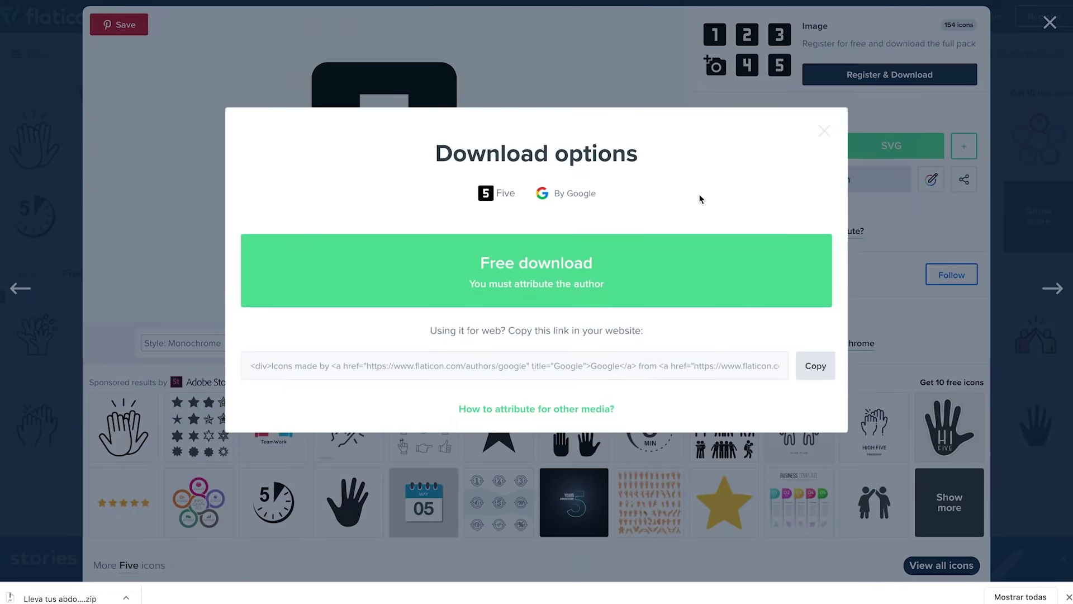
{"action": "left_click", "coordinate": [604, 302]}
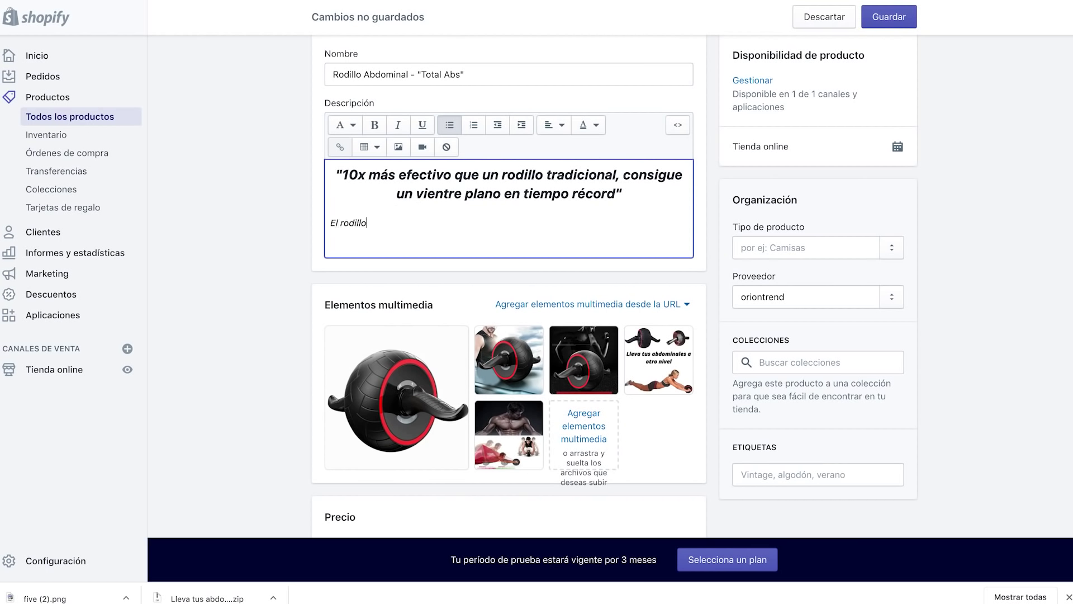
Write the Total Abs thickness and 5-in-1 workout paragraphs, then start inserting an image before them.
{"action": "type", "text": "total abs tiene un grosor ideal para conseguir el máximo e"}
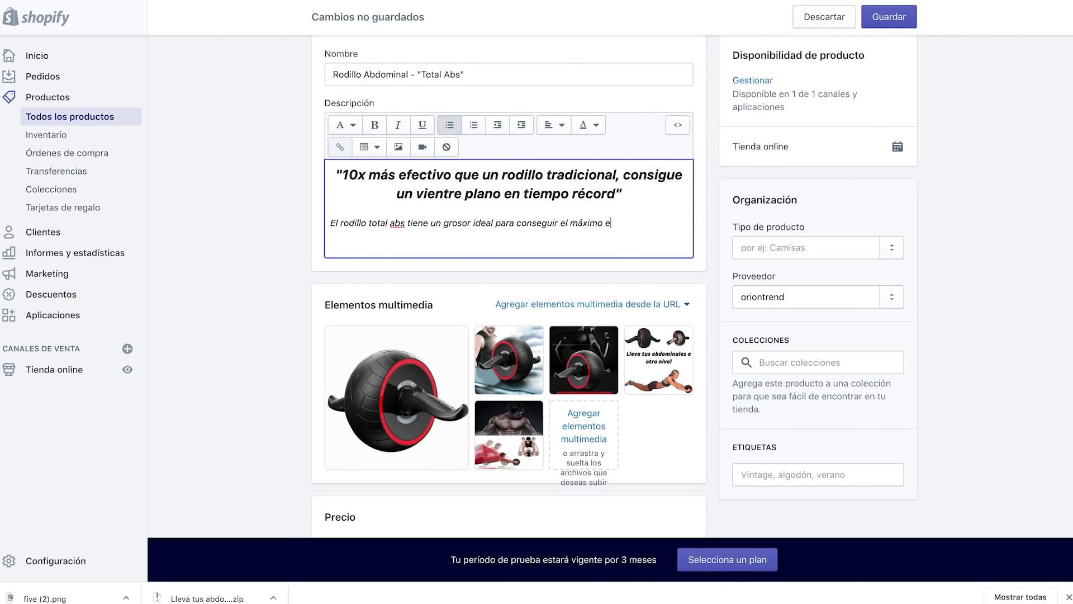
{"action": "type", "text": "quilibrio en nuestro entrenamien"}
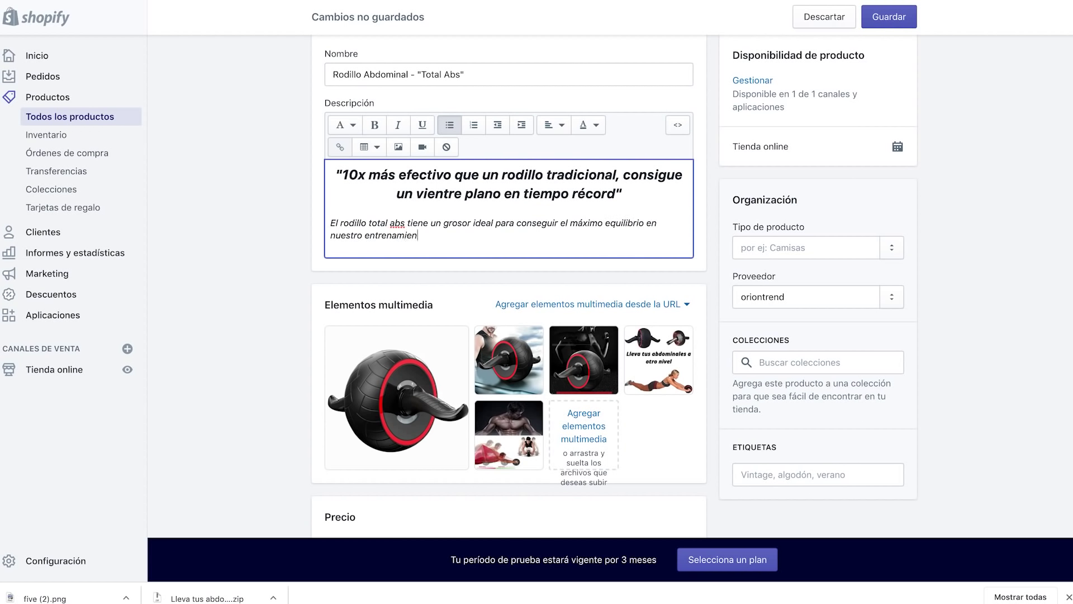
{"action": "type", "text": "to y conseguir una efectividad 10x m"}
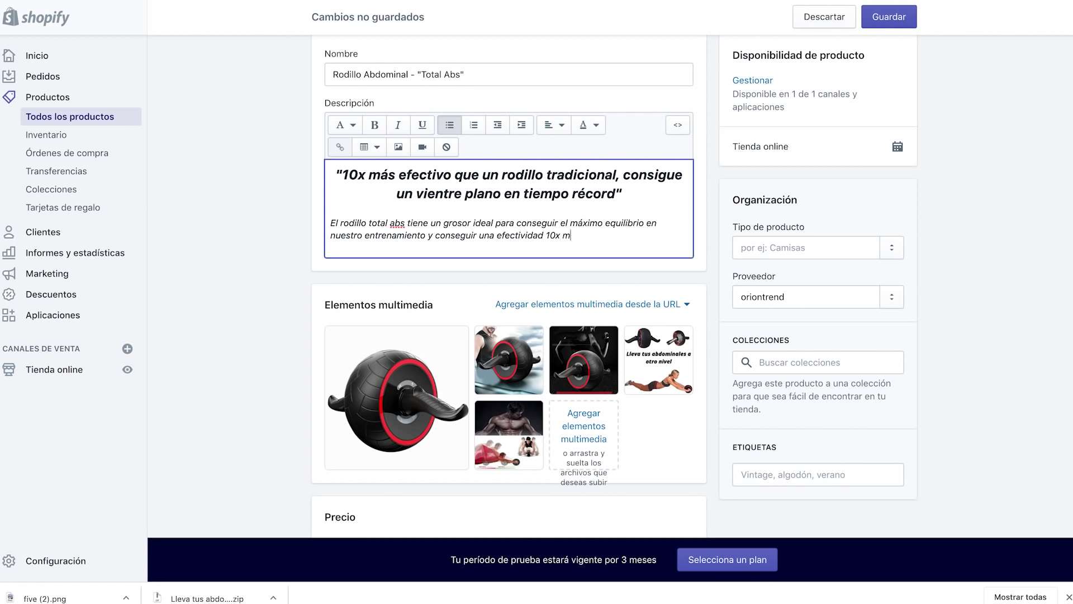
{"action": "type", "text": "ayor que un rodillo tradicional."}
{"action": "key", "text": "Return"}
{"action": "type", "text": "A"}
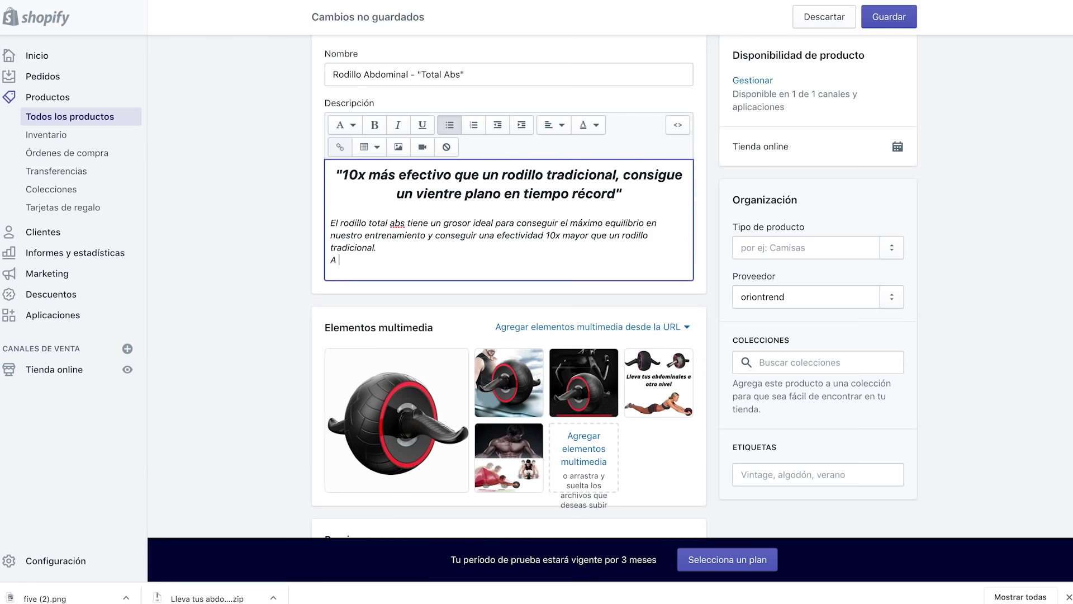
{"action": "type", "text": " diferencia de un rodillo convencional, el rodillo total "}
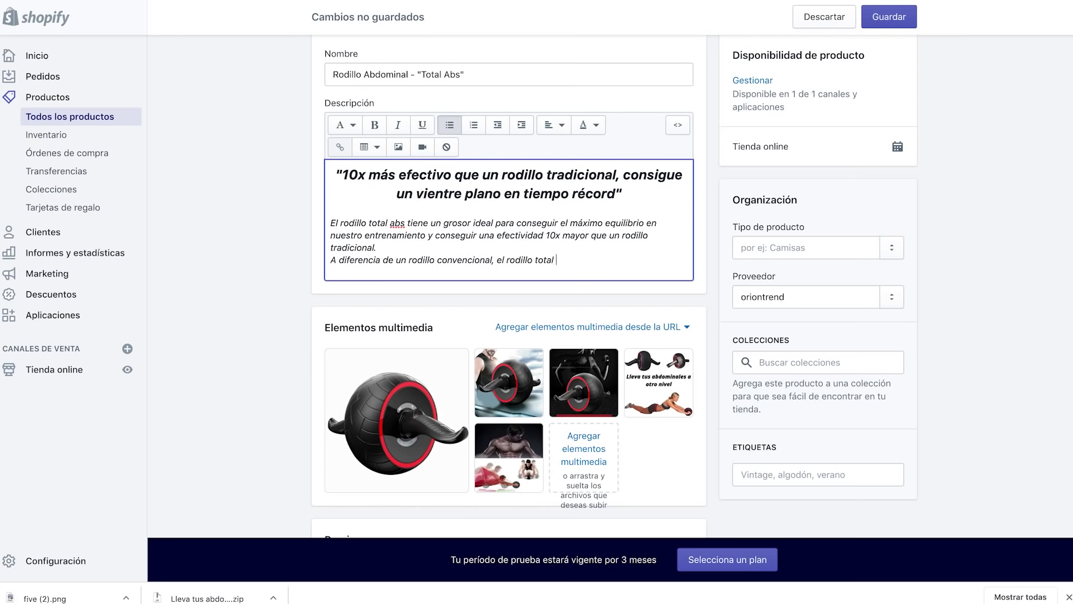
{"action": "type", "text": "abds ofrece un entrenamiento 5"}
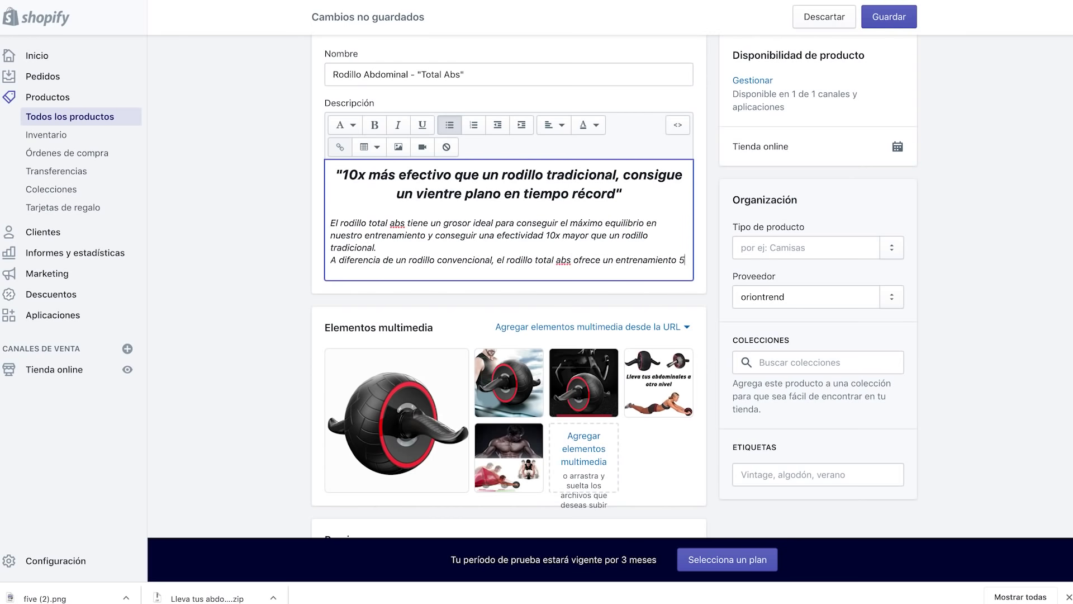
{"action": "type", "text": " en 1, ya que "}
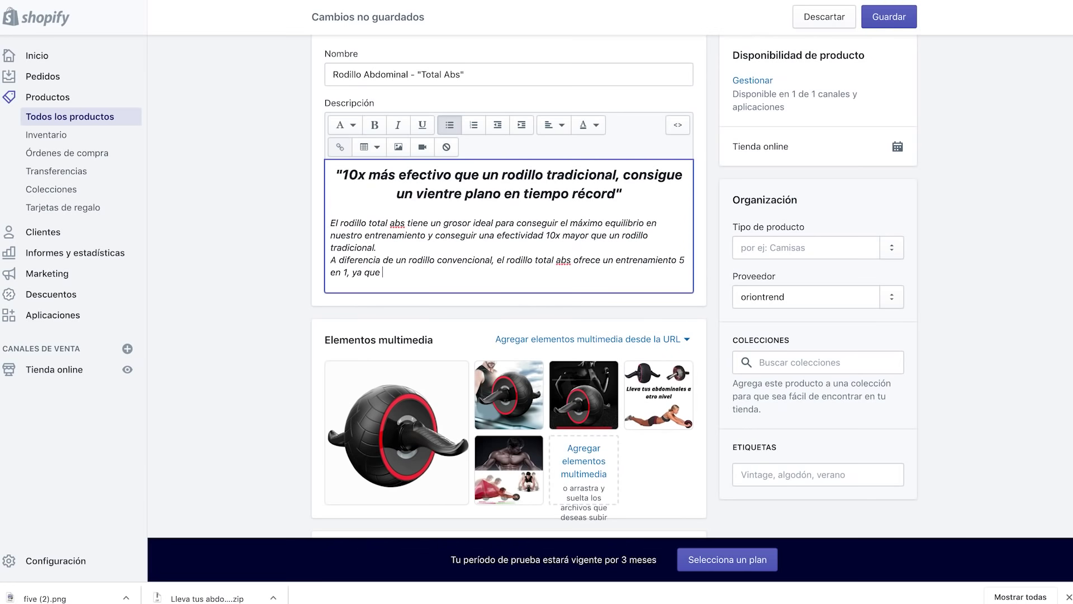
{"action": "type", "text": "nejercitará además "}
{"action": "type", "text": "de tus ab"}
{"action": "type", "text": "vient"}
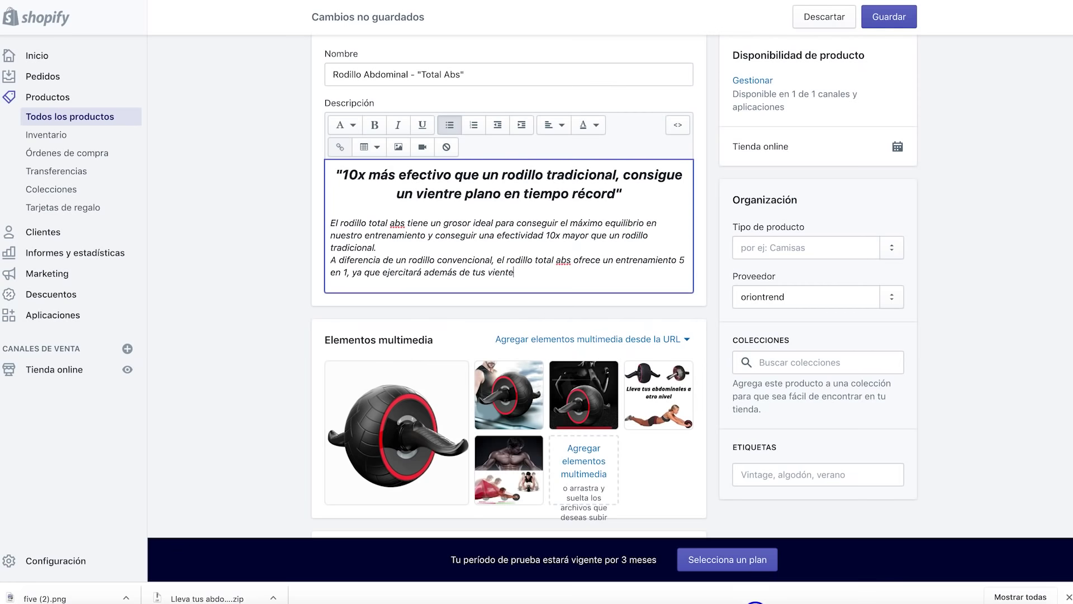
{"action": "type", "text": "re, la espalda,"}
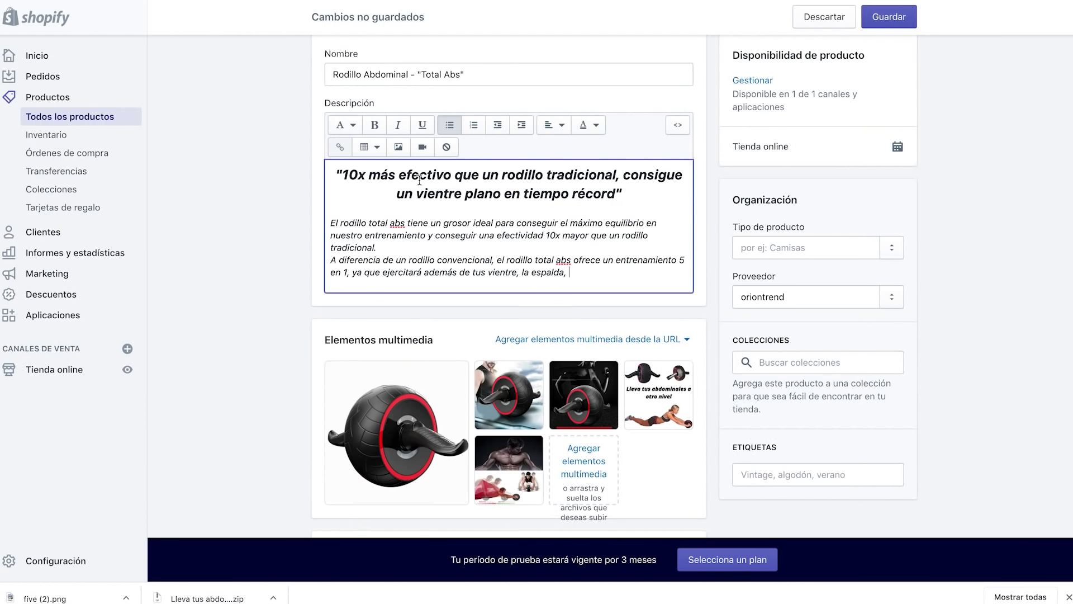
{"action": "type", "text": "los hombros, el pecho y los brazos."}
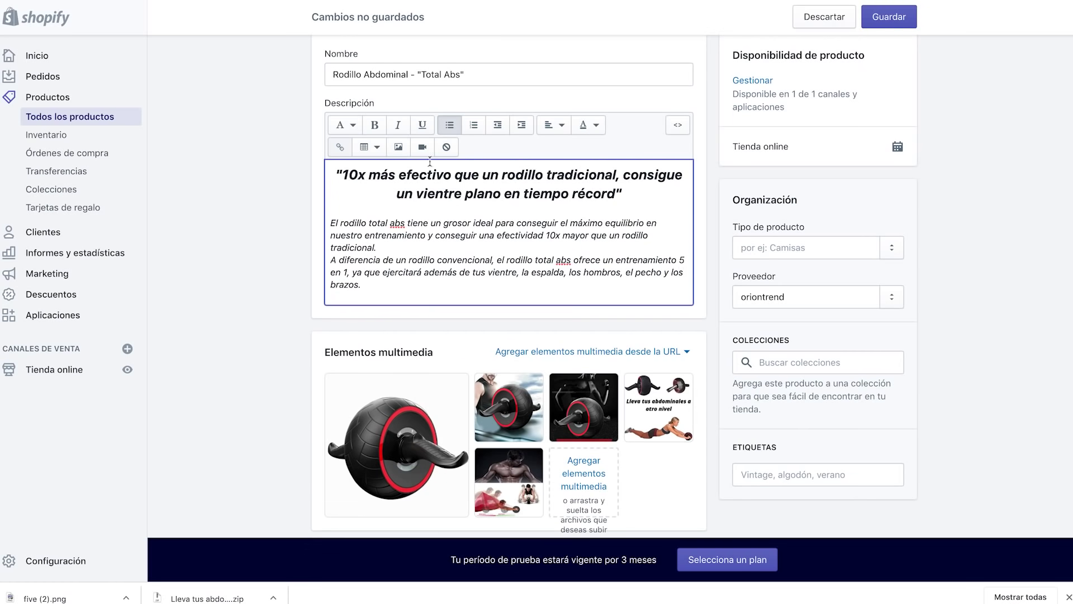
{"action": "left_click", "coordinate": [329, 223]}
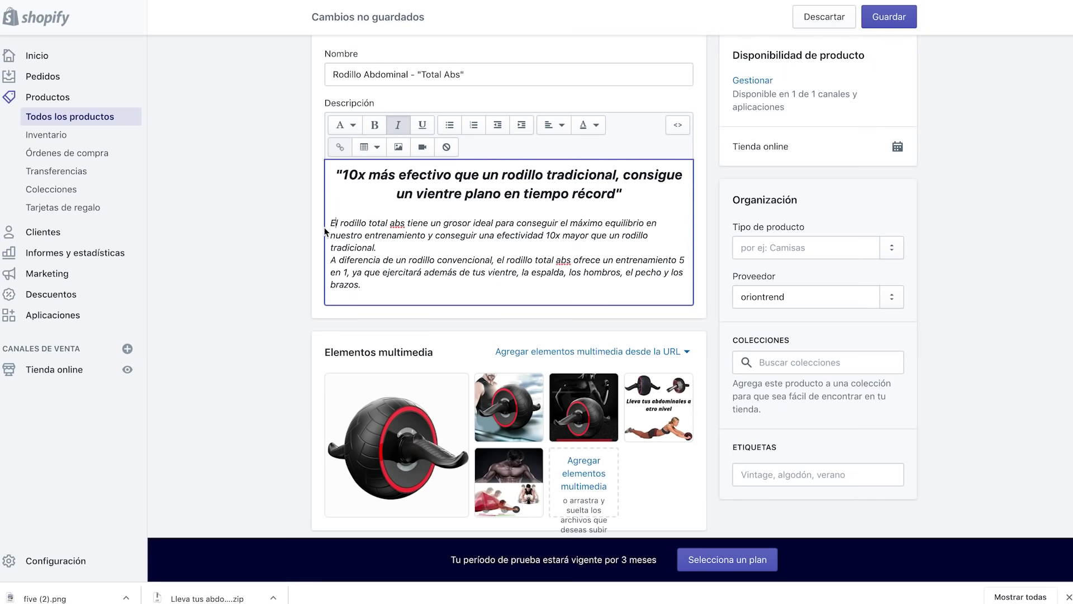
{"action": "left_click", "coordinate": [398, 147]}
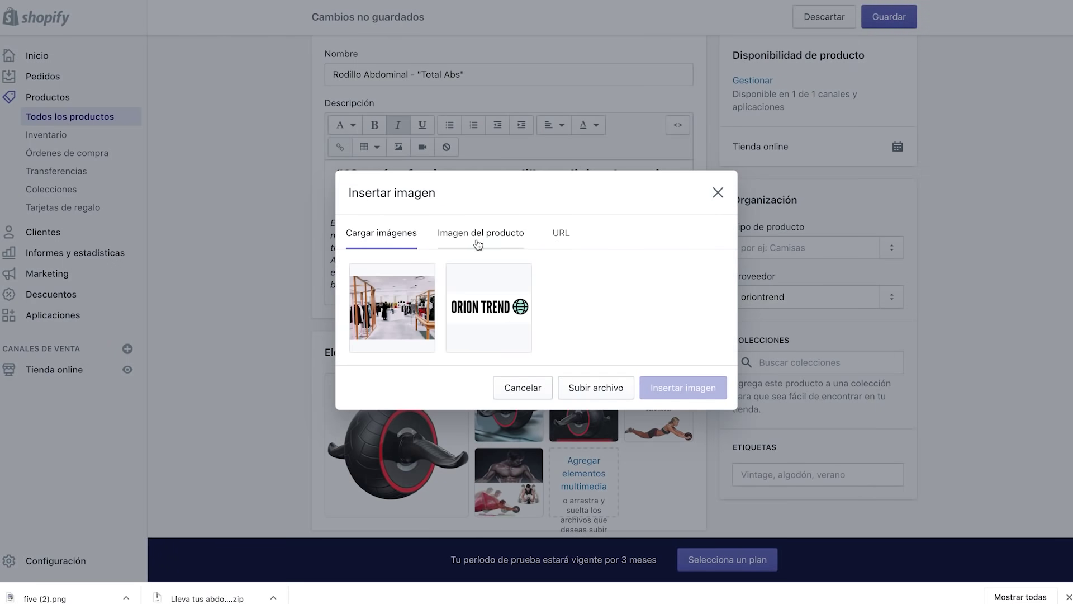
Upload five (2).png and insert it into the description at Icono (32x32) size.
{"action": "left_click", "coordinate": [561, 338]}
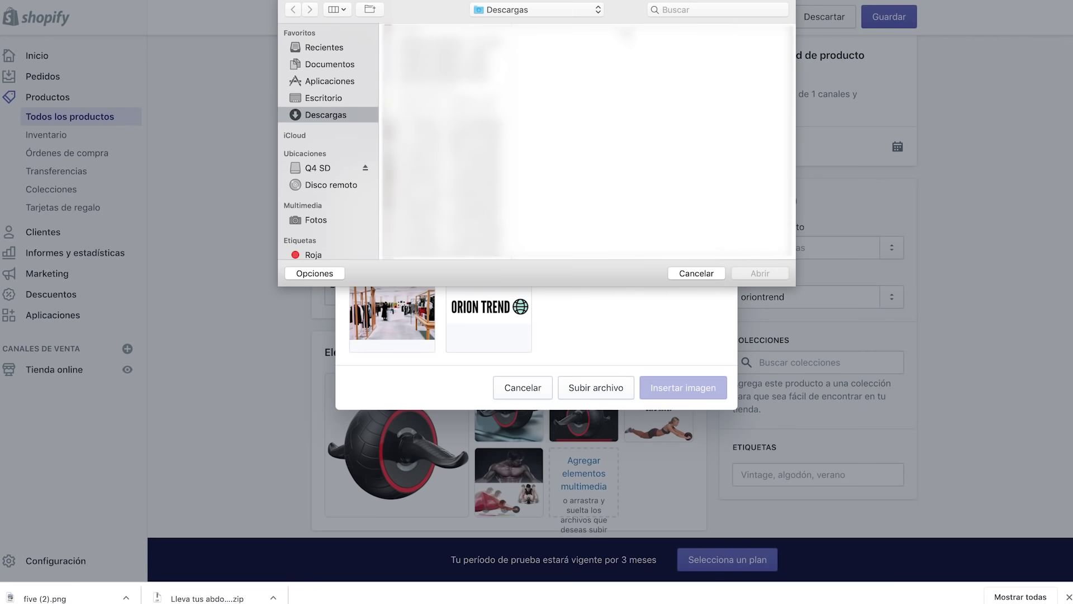
{"action": "left_click", "coordinate": [720, 11]}
{"action": "type", "text": "five"}
{"action": "key", "text": "Return"}
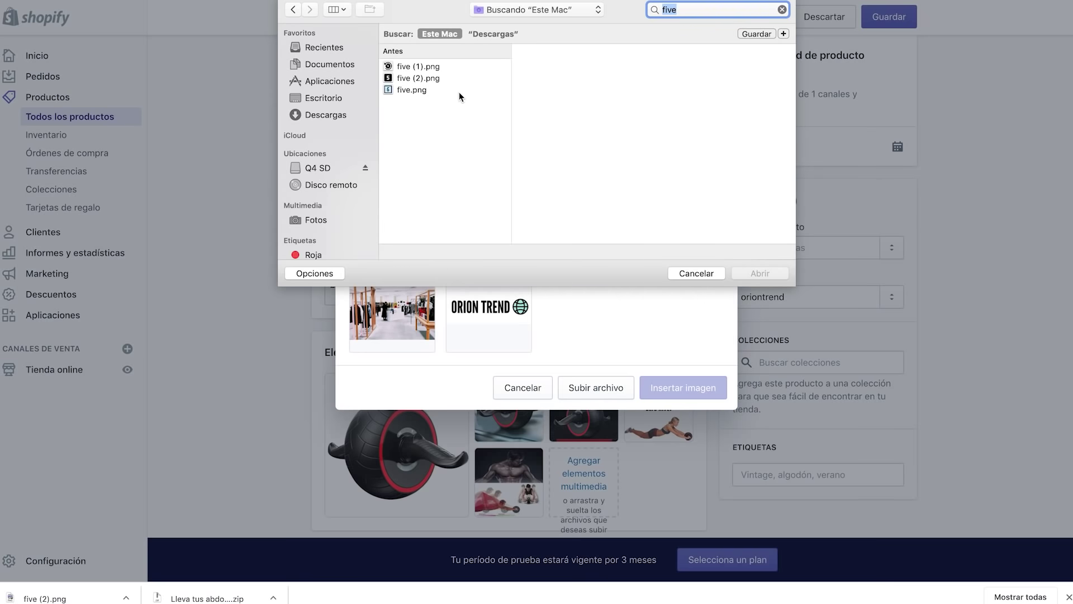
{"action": "left_click", "coordinate": [456, 77]}
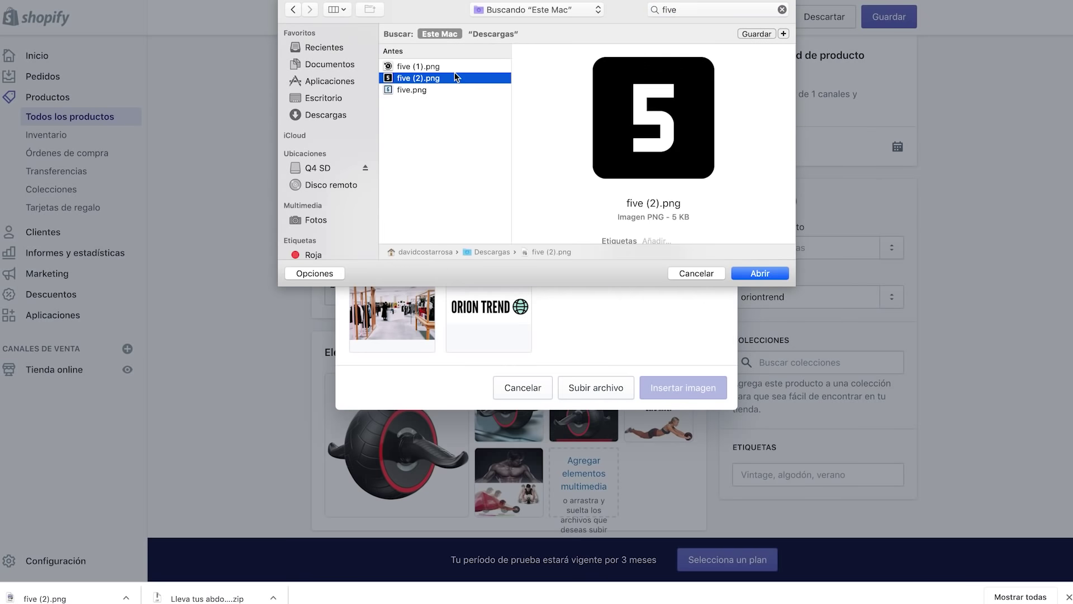
{"action": "left_click", "coordinate": [776, 277]}
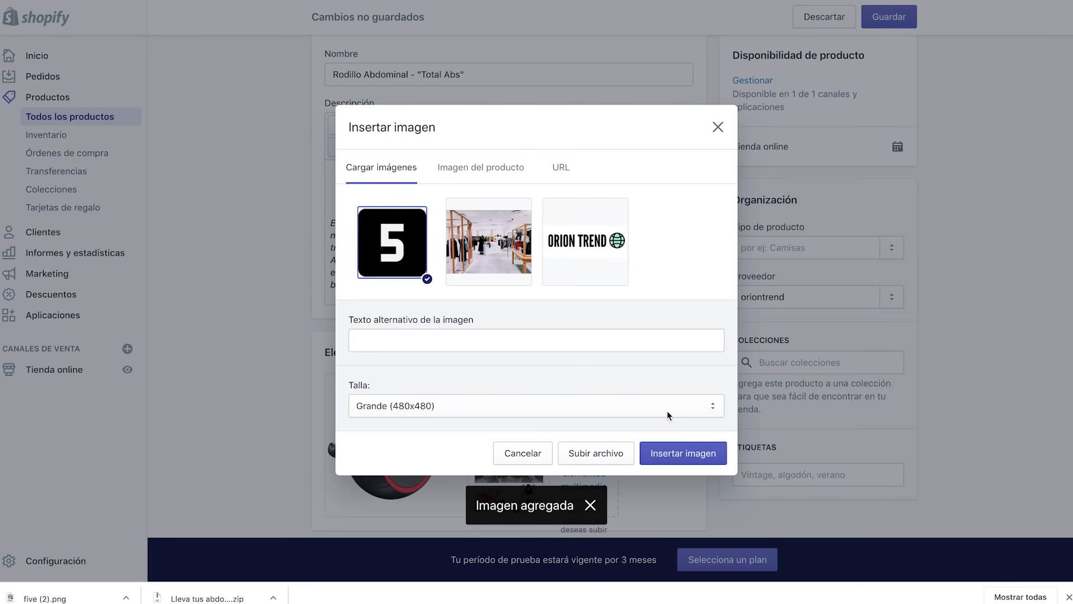
{"action": "left_click", "coordinate": [671, 405]}
{"action": "left_click", "coordinate": [498, 343]}
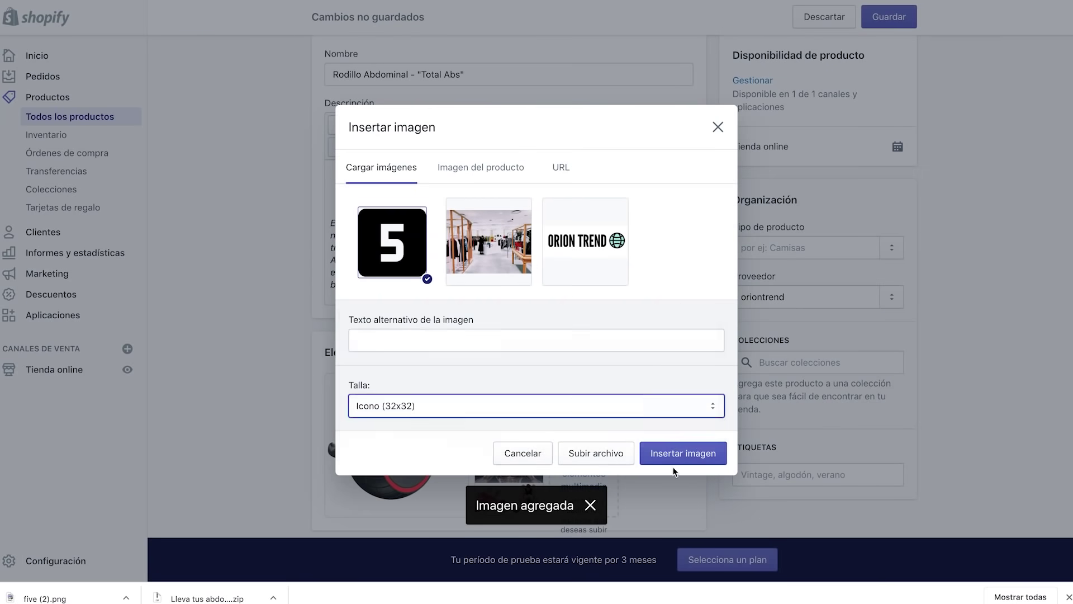
{"action": "left_click", "coordinate": [677, 454]}
Set the 5 image to left alignment with text wrapping around it.
{"action": "double_click", "coordinate": [341, 229]}
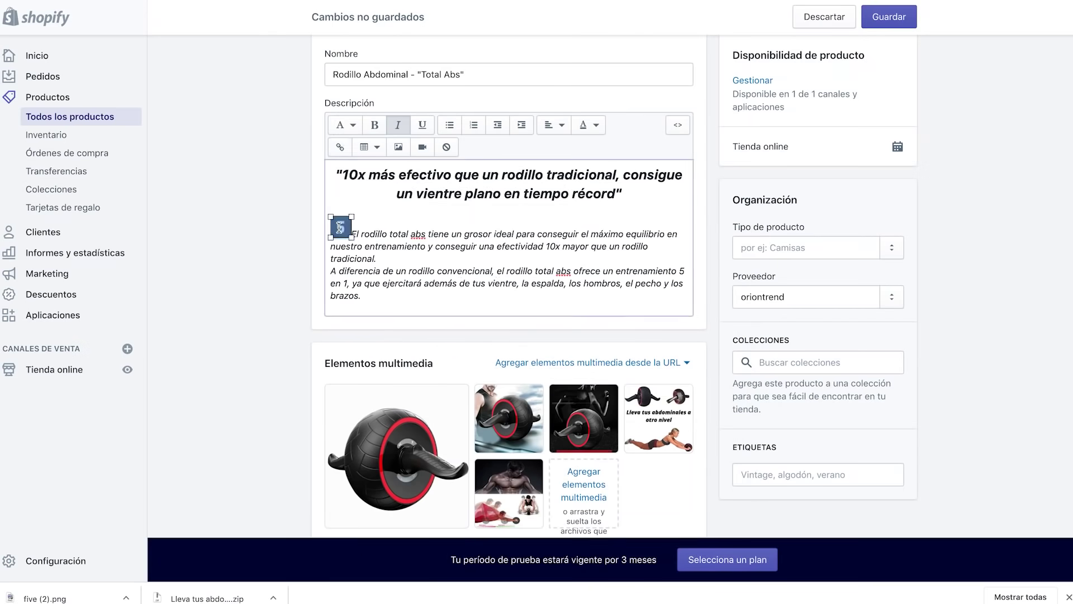
{"action": "left_click", "coordinate": [356, 350]}
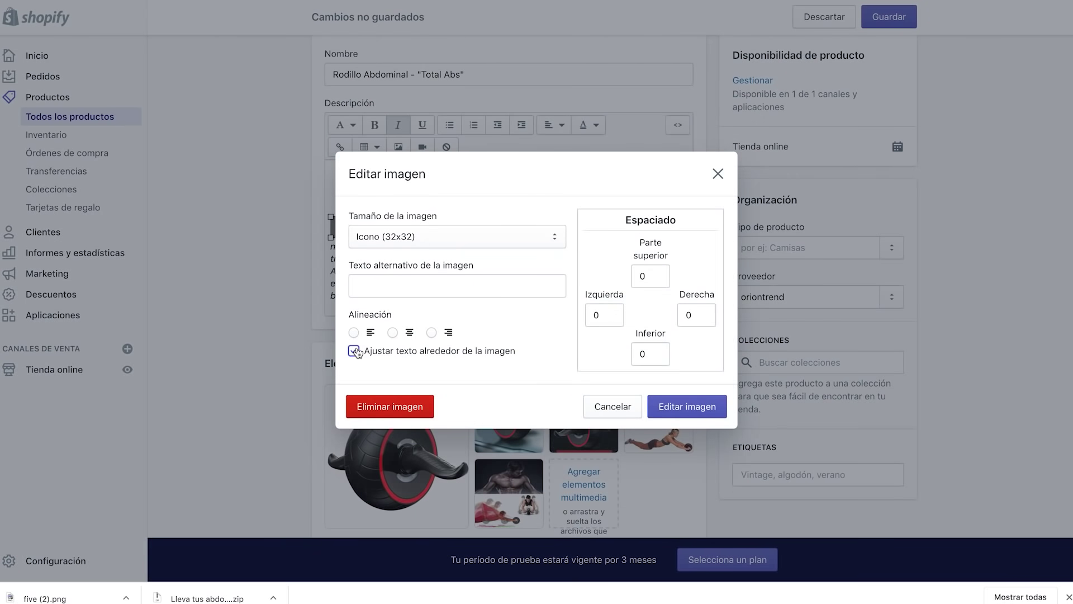
{"action": "left_click", "coordinate": [685, 407]}
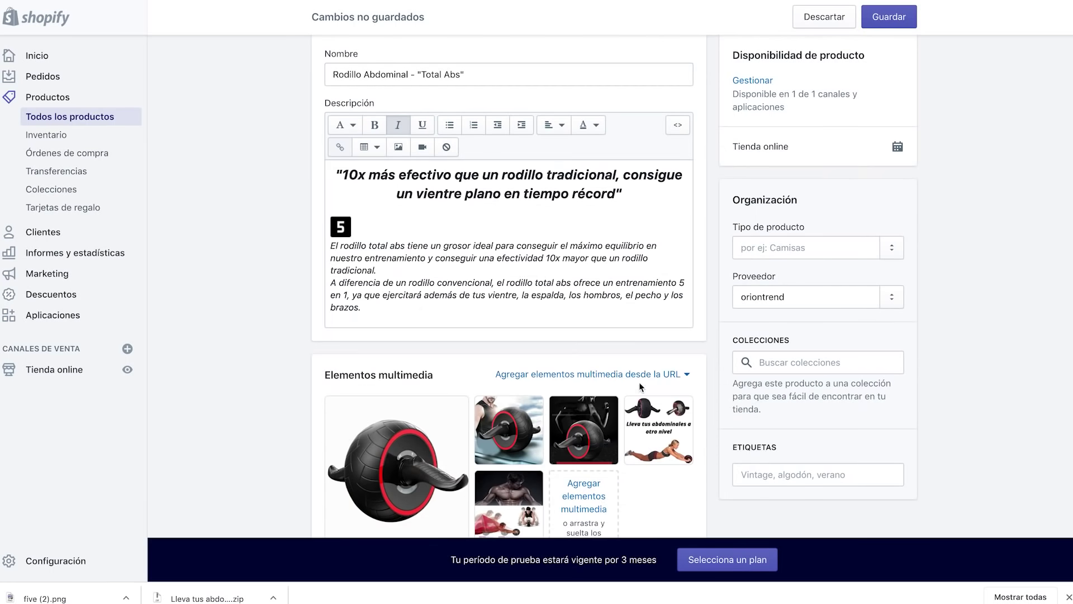
{"action": "left_click", "coordinate": [332, 250]}
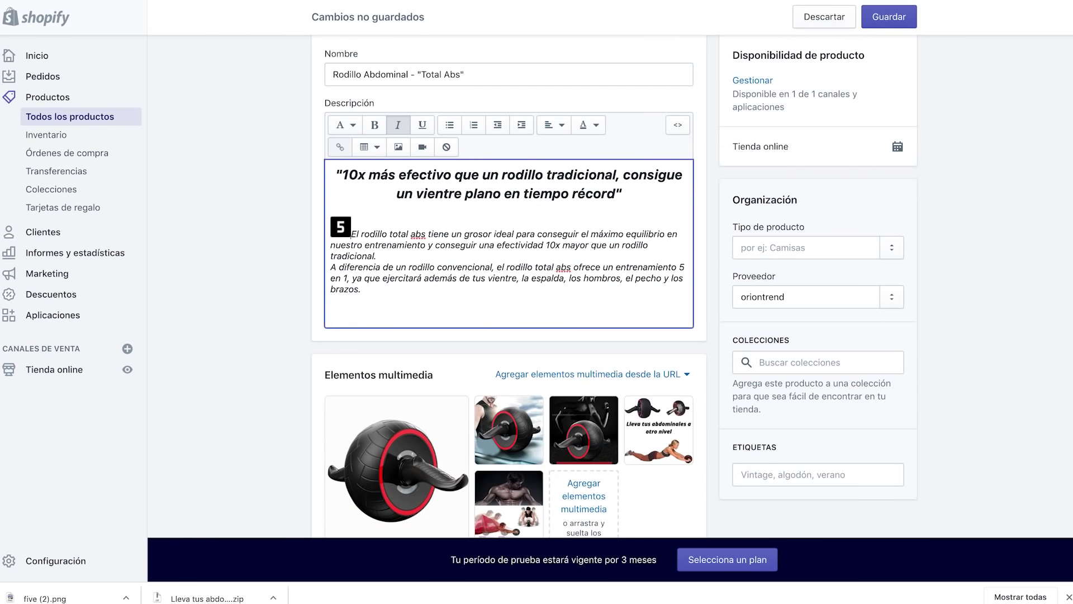
{"action": "double_click", "coordinate": [341, 226]}
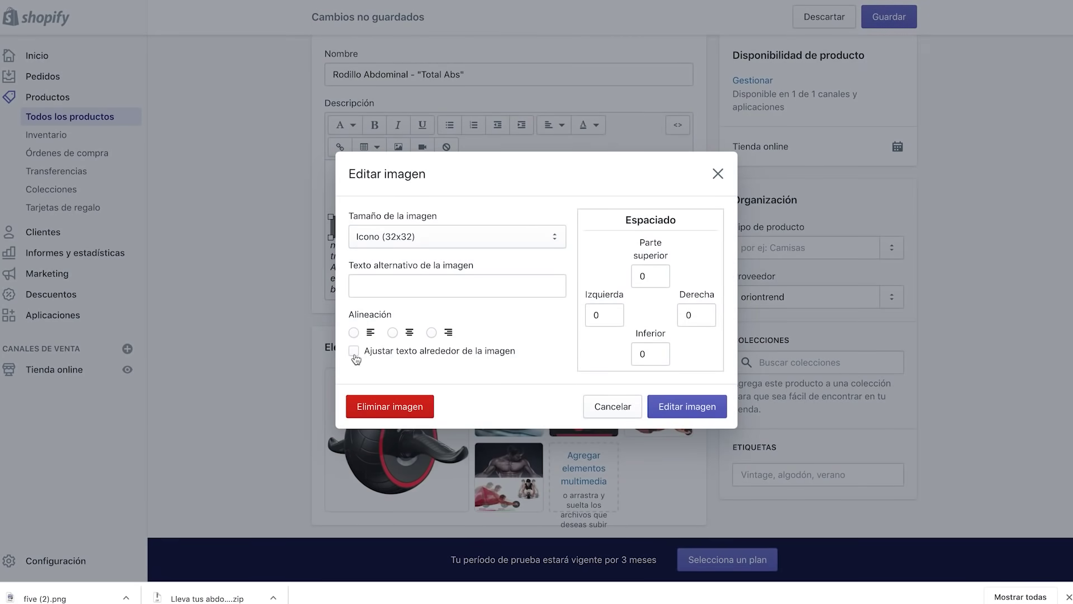
{"action": "left_click", "coordinate": [688, 406]}
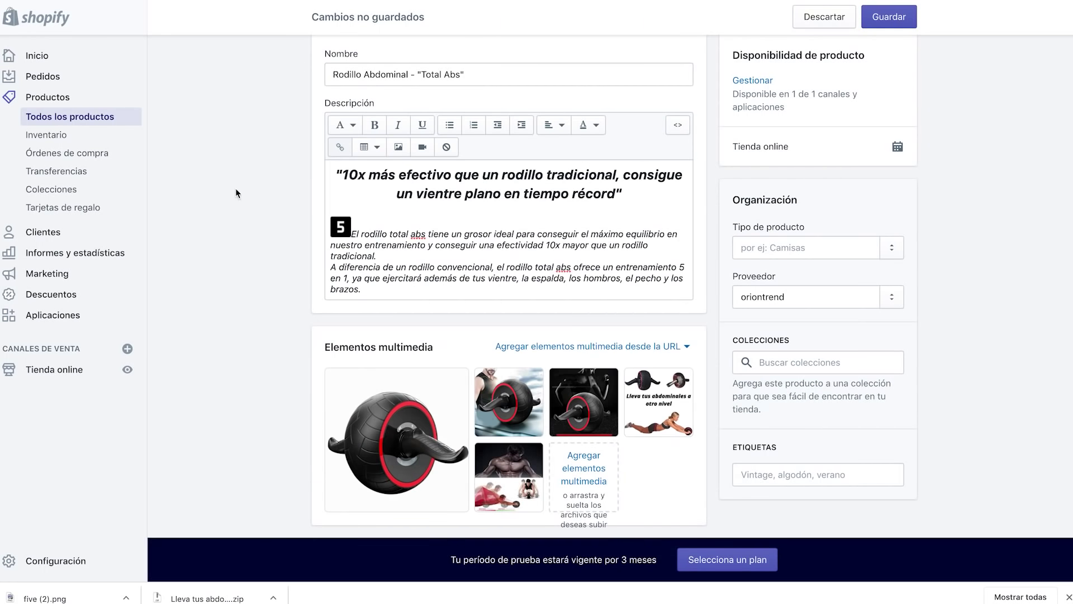
{"action": "double_click", "coordinate": [342, 226]}
{"action": "left_click", "coordinate": [353, 332]}
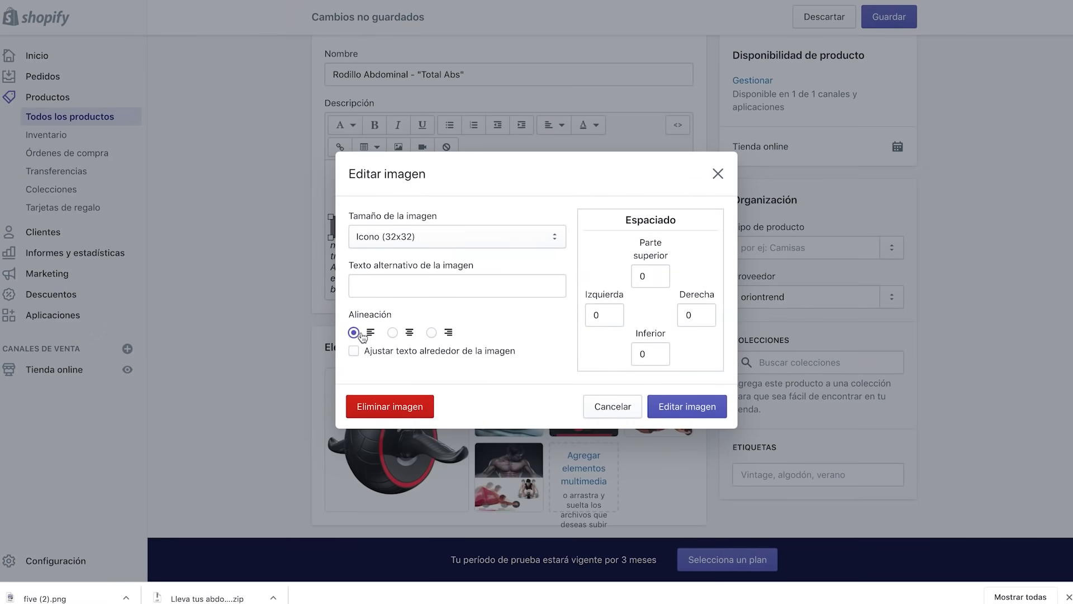
{"action": "left_click", "coordinate": [353, 351]}
{"action": "left_click", "coordinate": [687, 405]}
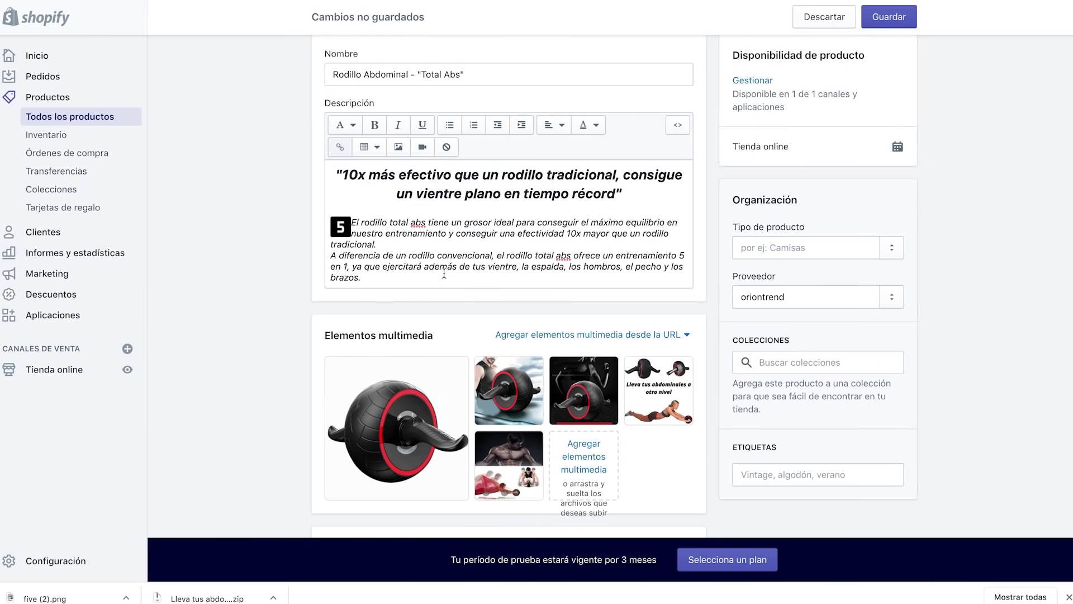
{"action": "left_click", "coordinate": [475, 266]}
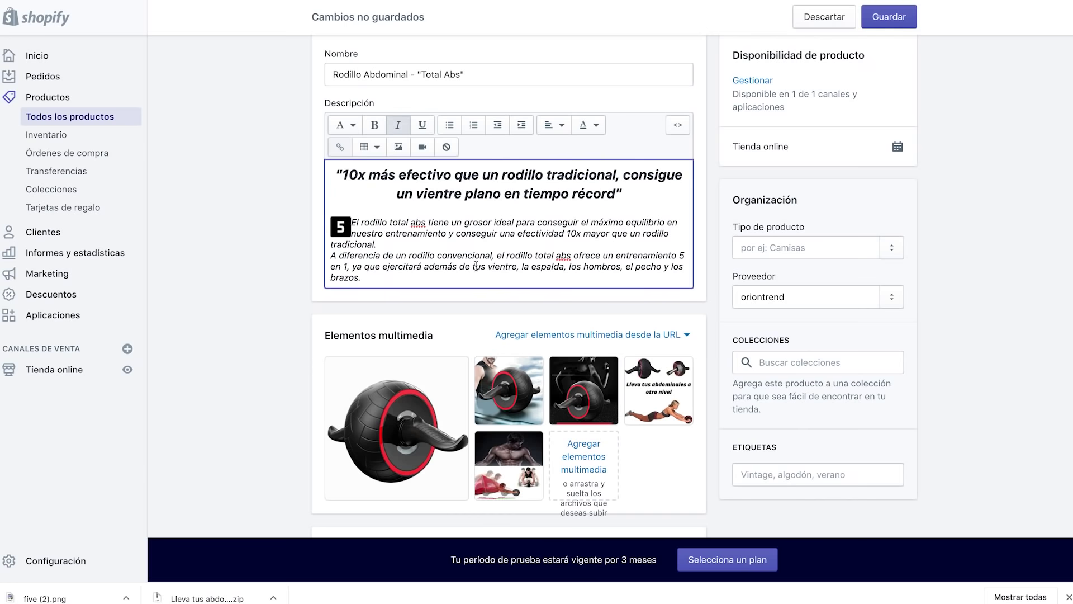
Add a paragraph 'Equipado con una empuñadura curva con doble grip…' about the handle and wheel thickness.
{"action": "key", "text": "Return"}
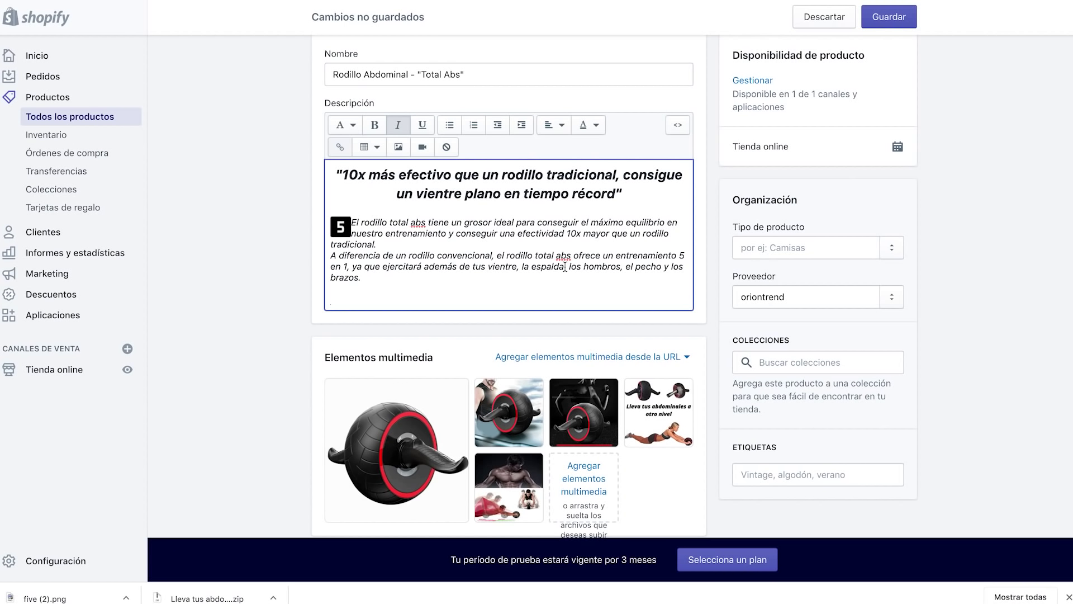
{"action": "type", "text": "Equipado con una empuñadura cu"}
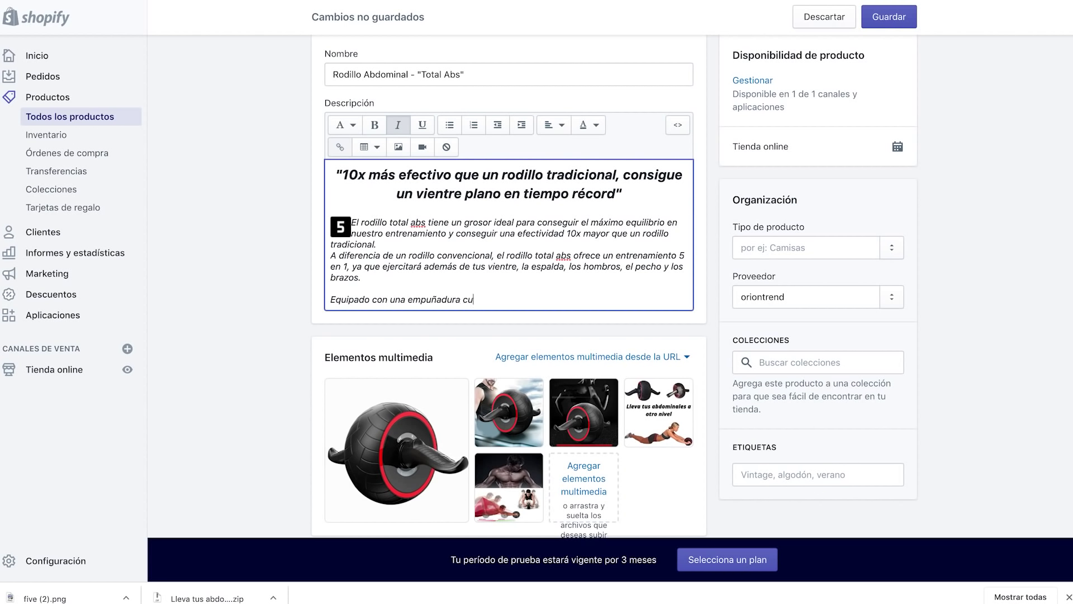
{"action": "type", "text": "rva con doble grip para un entrenamiento"}
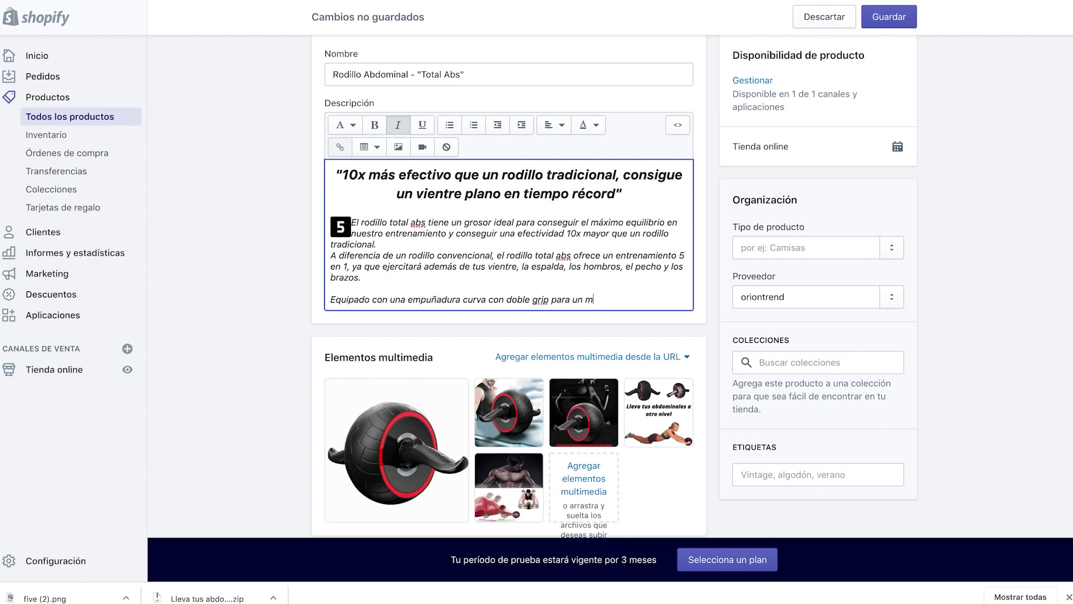
{"action": "type", "text": " más cómodo. Su grosr"}
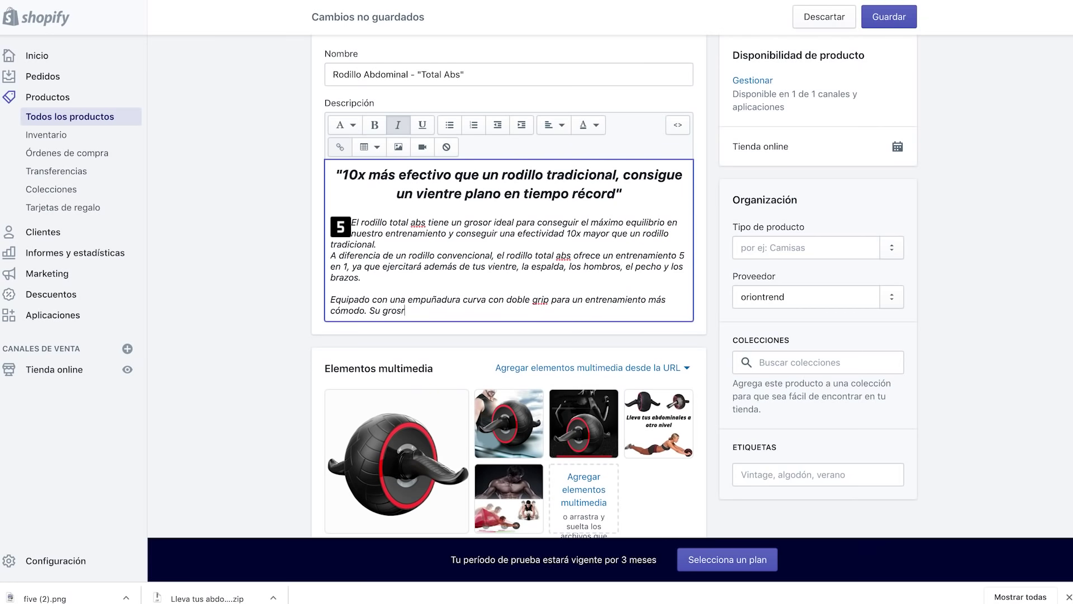
{"action": "type", "text": "sor dis"}
{"action": "key", "text": "BackSpace"}
{"action": "key", "text": "BackSpace"}
{"action": "key", "text": "BackSpace"}
{"action": "key", "text": "BackSpace"}
{"action": "key", "text": "BackSpace"}
{"action": "type", "text": "El groso"}
{"action": "type", "text": "r de la rueda "}
{"action": "type", "text": "distribuye el peso unifórm"}
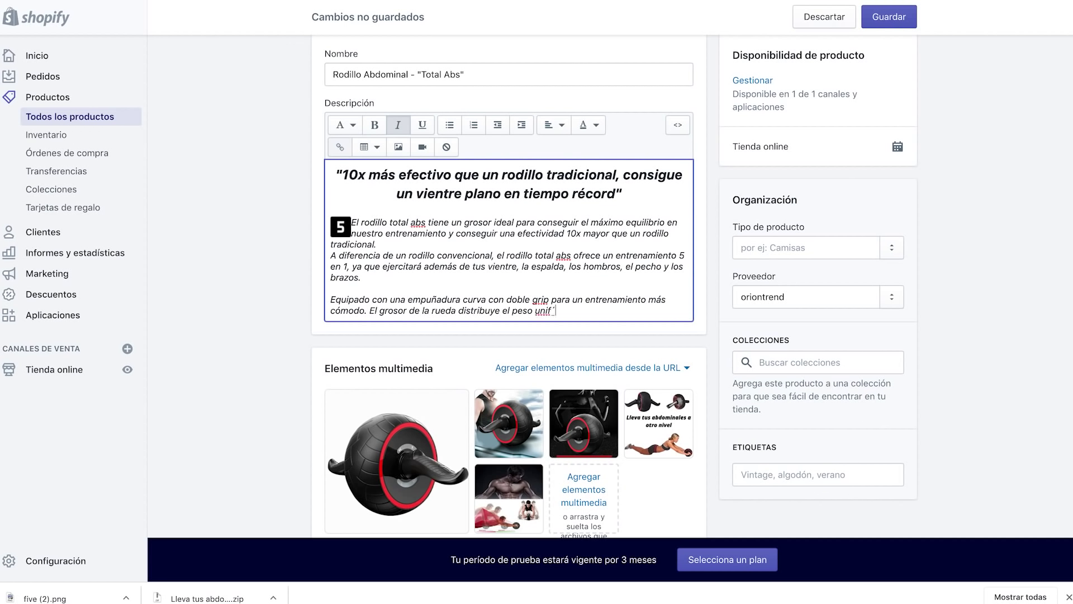
{"action": "type", "text": "emente sobre la super"}
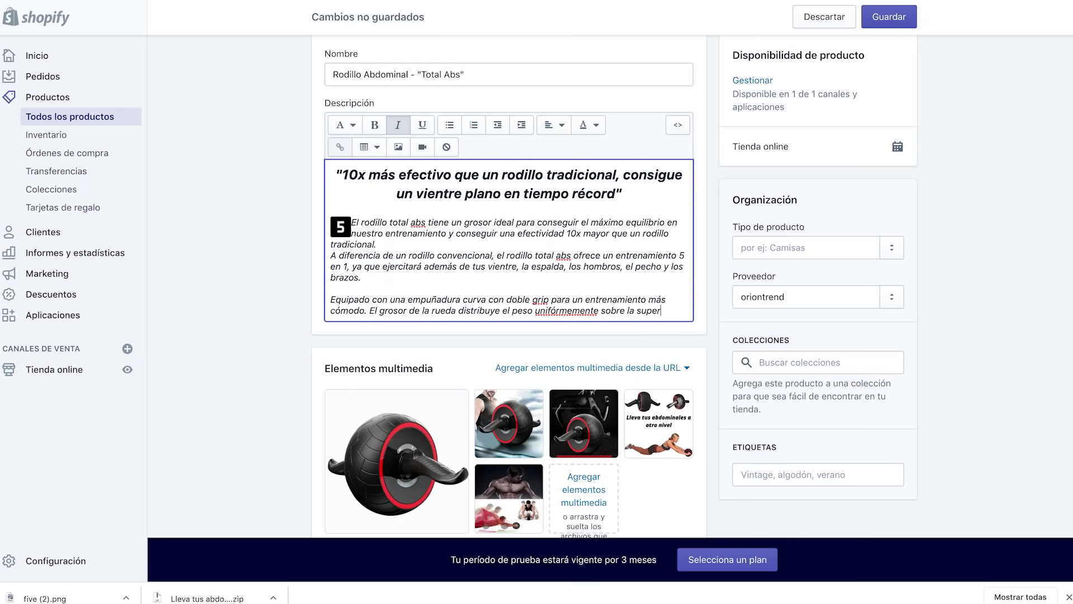
{"action": "type", "text": "fície de manera que no daña"}
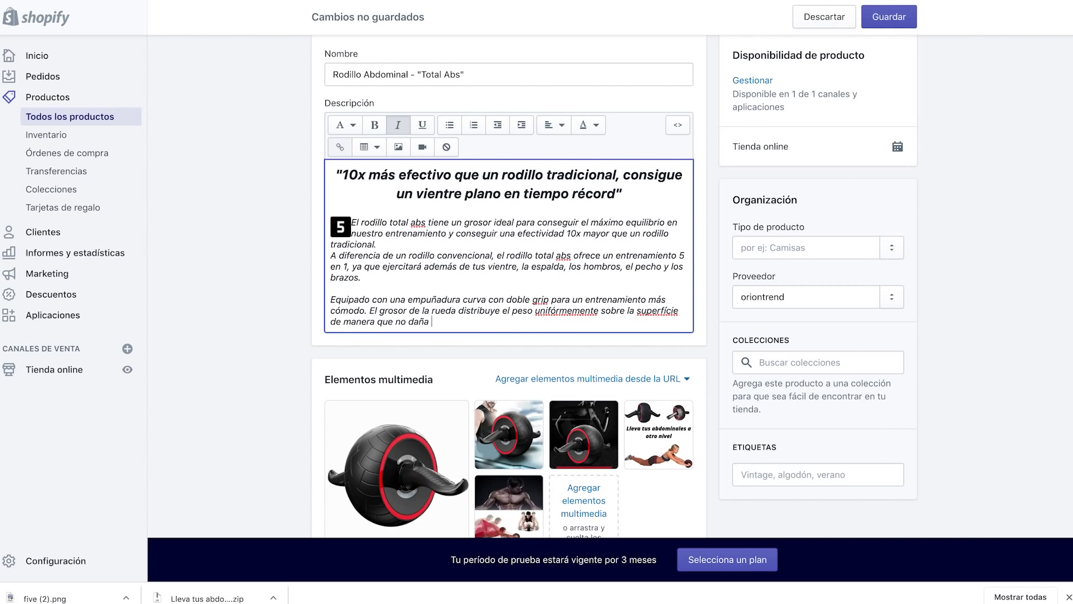
{"action": "type", "text": " el suelo."}
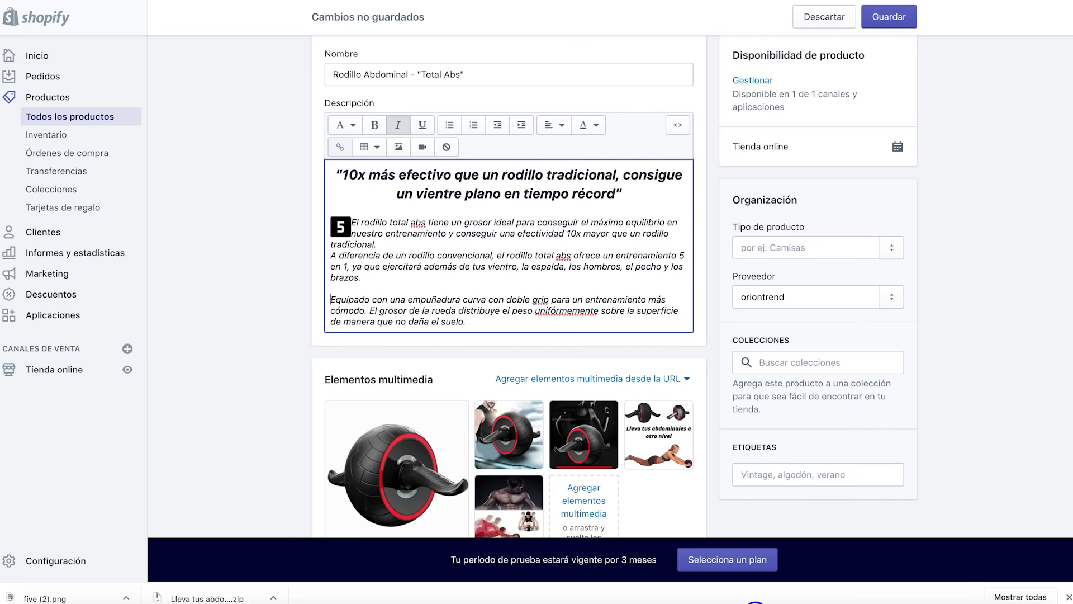
Return to Flaticon, close the 5 icon's details and search for 'ok' icons.
{"action": "key", "text": "ctrl+Tab"}
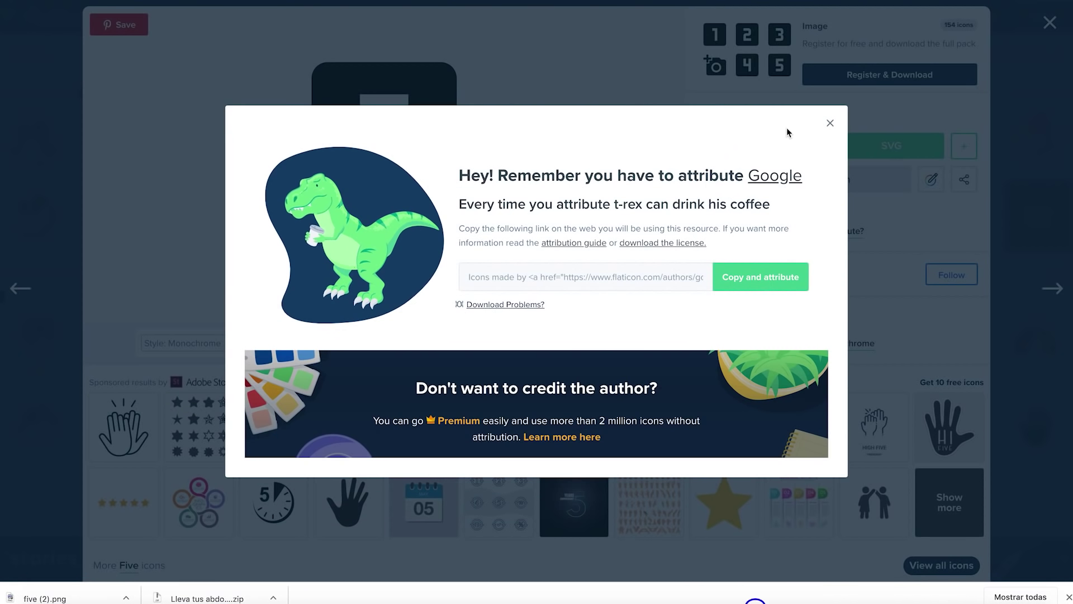
{"action": "left_click", "coordinate": [831, 123]}
{"action": "left_click", "coordinate": [1051, 33]}
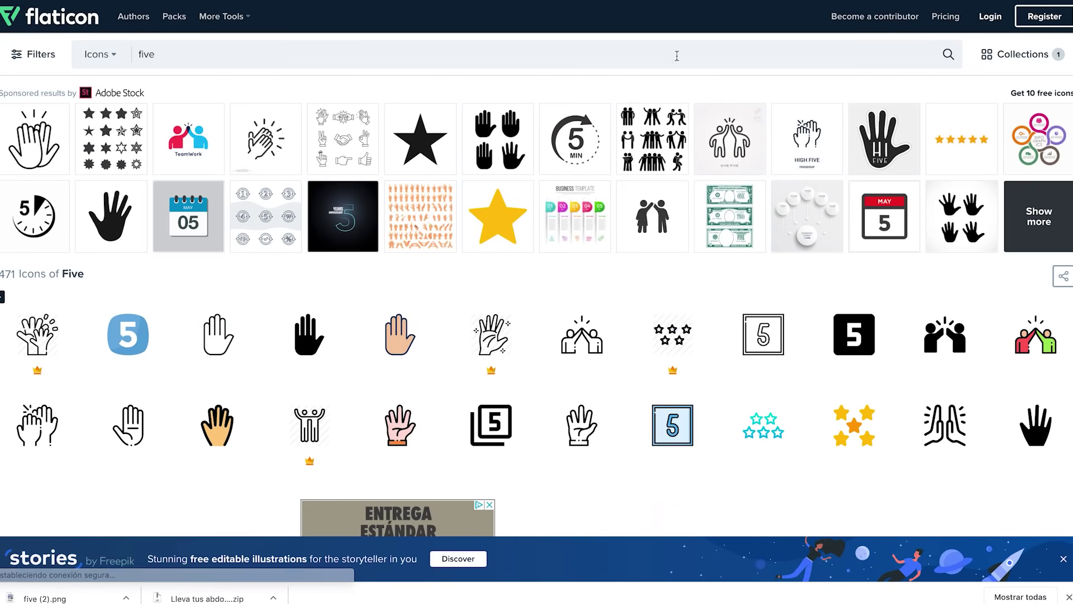
{"action": "left_click", "coordinate": [508, 54]}
{"action": "type", "text": "ok"}
{"action": "key", "text": "Return"}
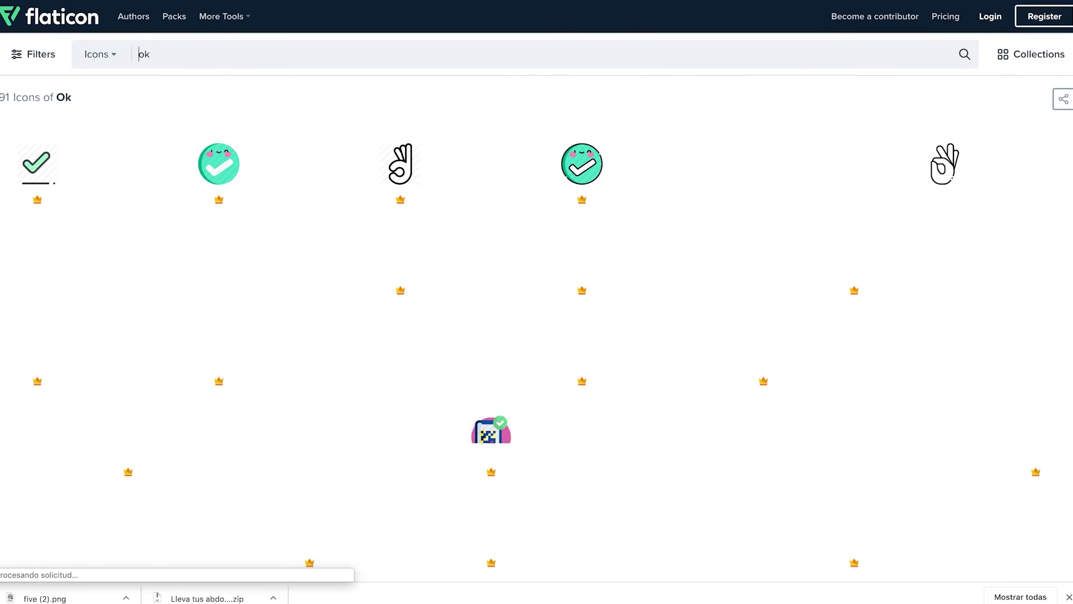
{"action": "scroll", "coordinate": [535, 173], "scroll_direction": "down", "scroll_amount": 1}
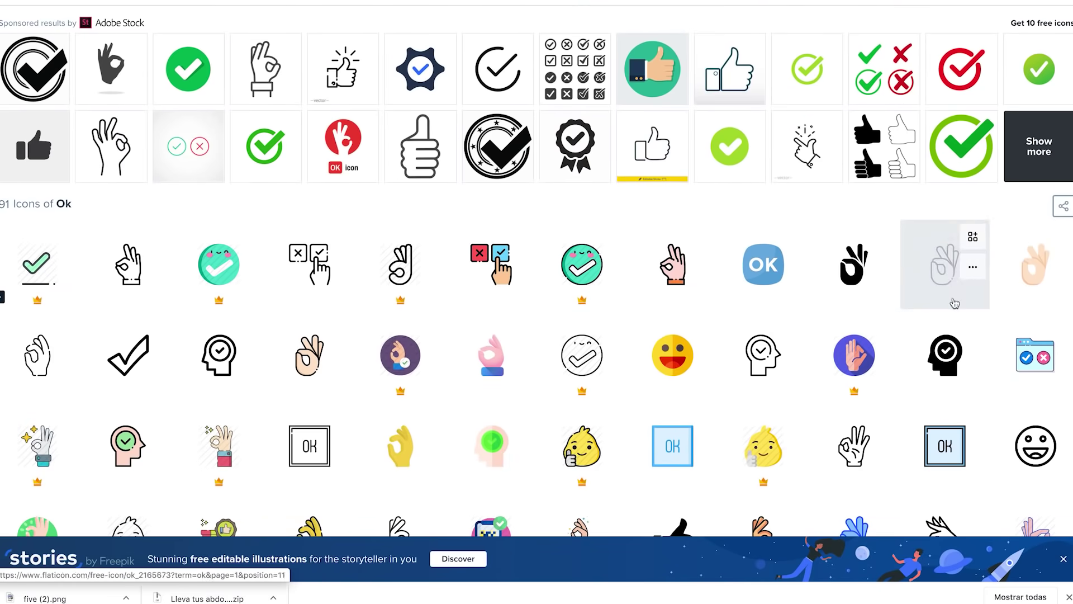
{"action": "scroll", "coordinate": [950, 302], "scroll_direction": "down", "scroll_amount": 4}
{"action": "scroll", "coordinate": [891, 240], "scroll_direction": "up", "scroll_amount": 1}
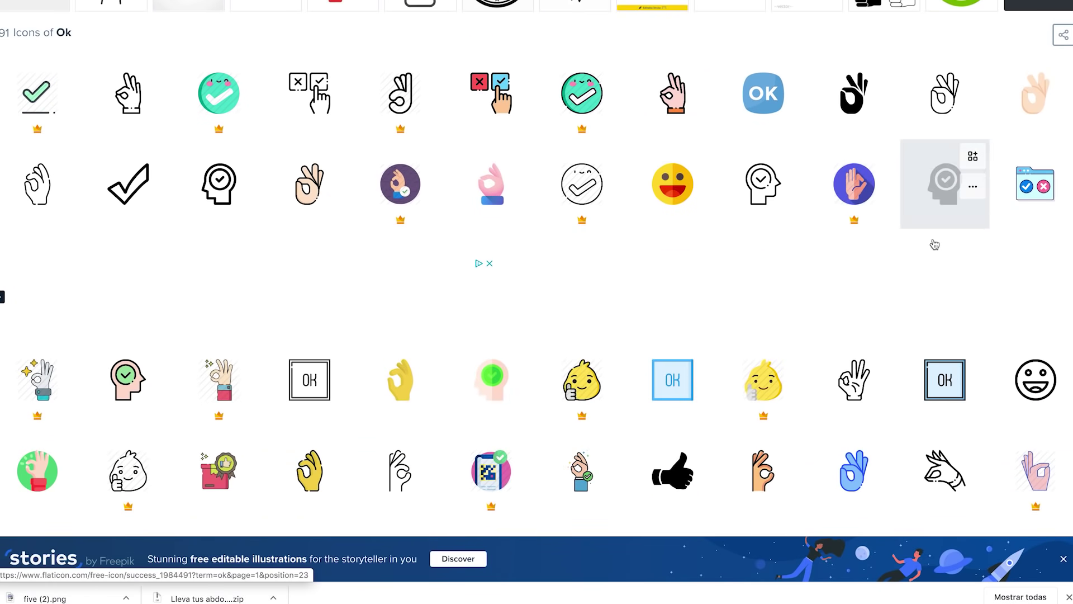
{"action": "scroll", "coordinate": [932, 242], "scroll_direction": "up", "scroll_amount": 5}
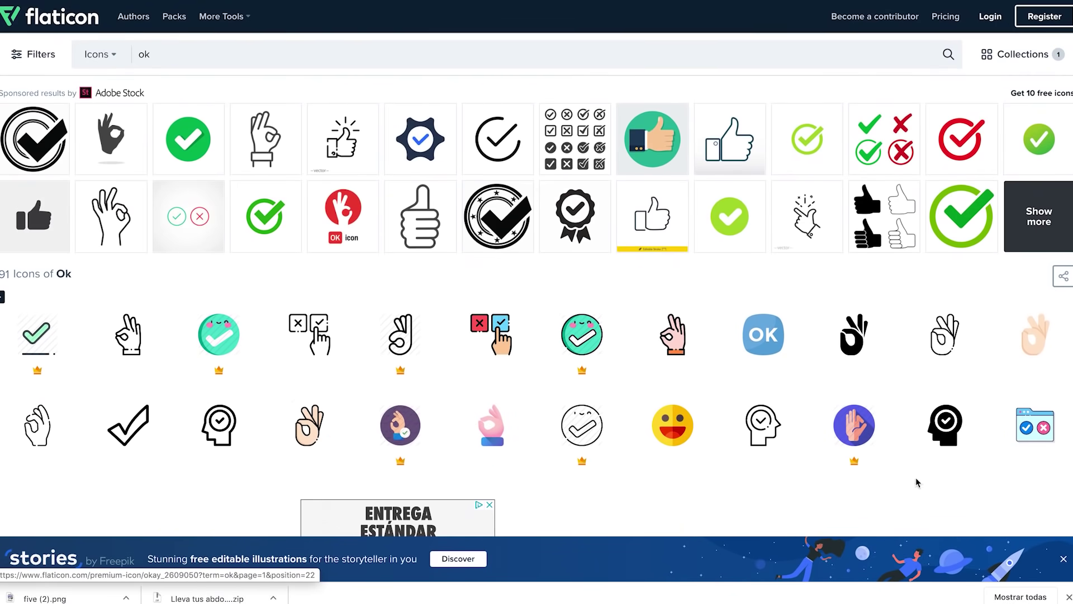
Search 'equal' and download the black Equals Symbol icon as a free PNG.
{"action": "left_click", "coordinate": [445, 48]}
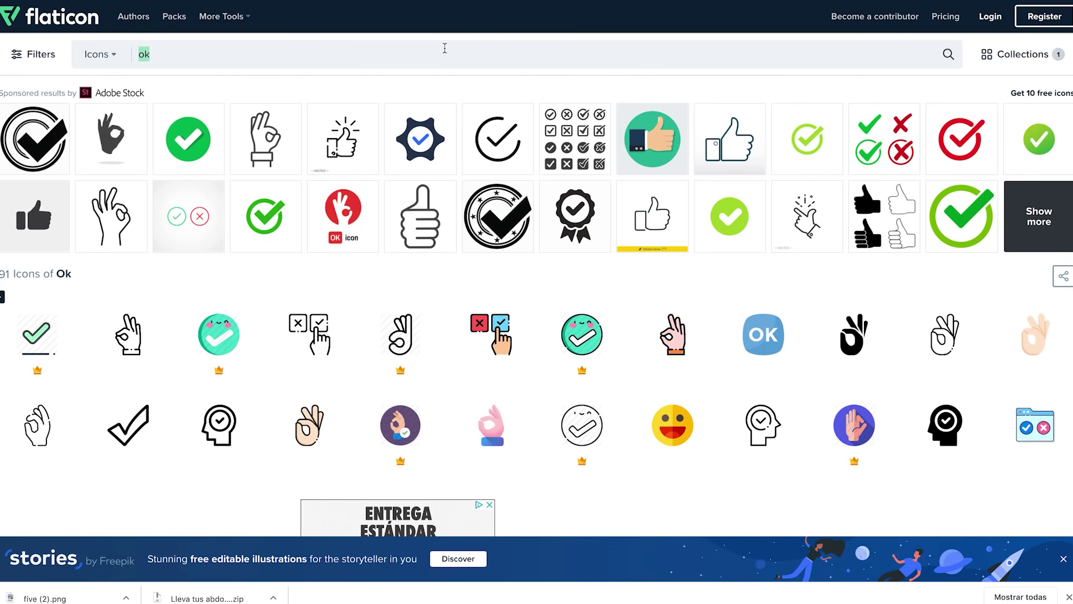
{"action": "type", "text": "equal"}
{"action": "key", "text": "Return"}
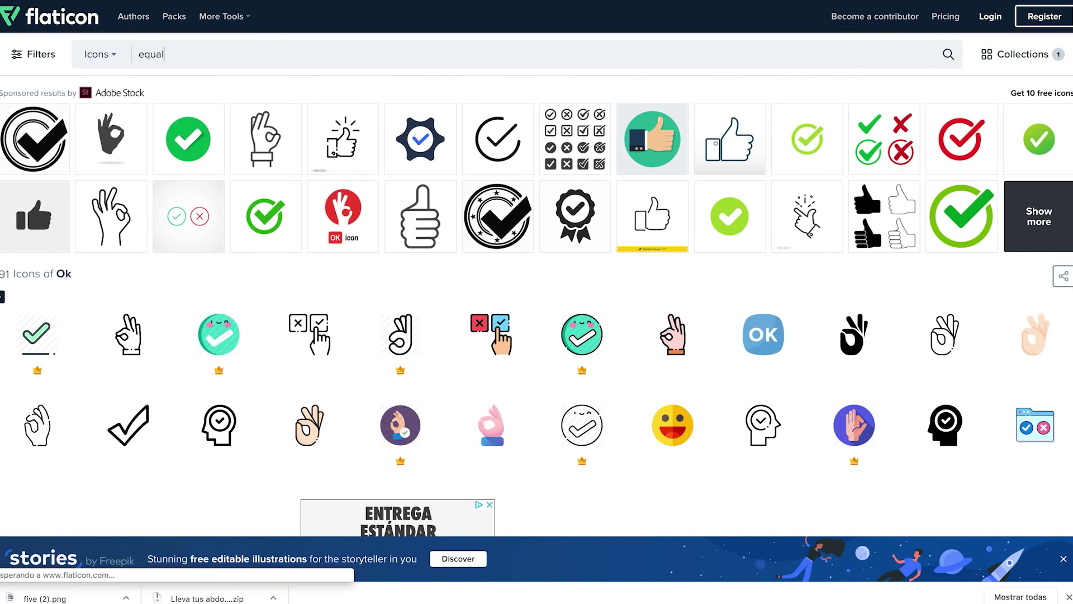
{"action": "scroll", "coordinate": [582, 257], "scroll_direction": "down", "scroll_amount": 3}
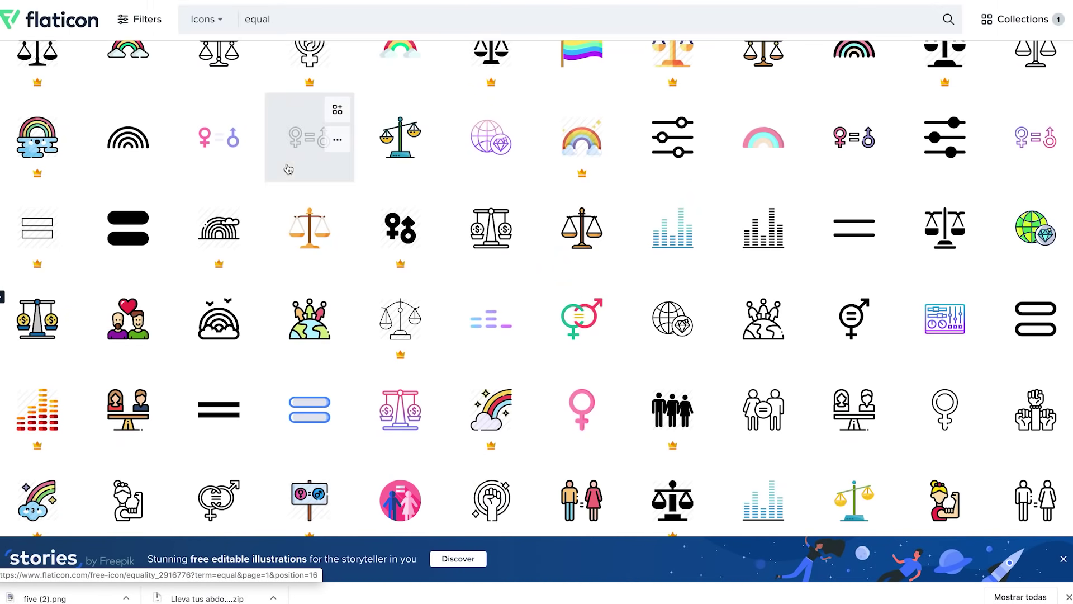
{"action": "scroll", "coordinate": [149, 250], "scroll_direction": "down", "scroll_amount": 8}
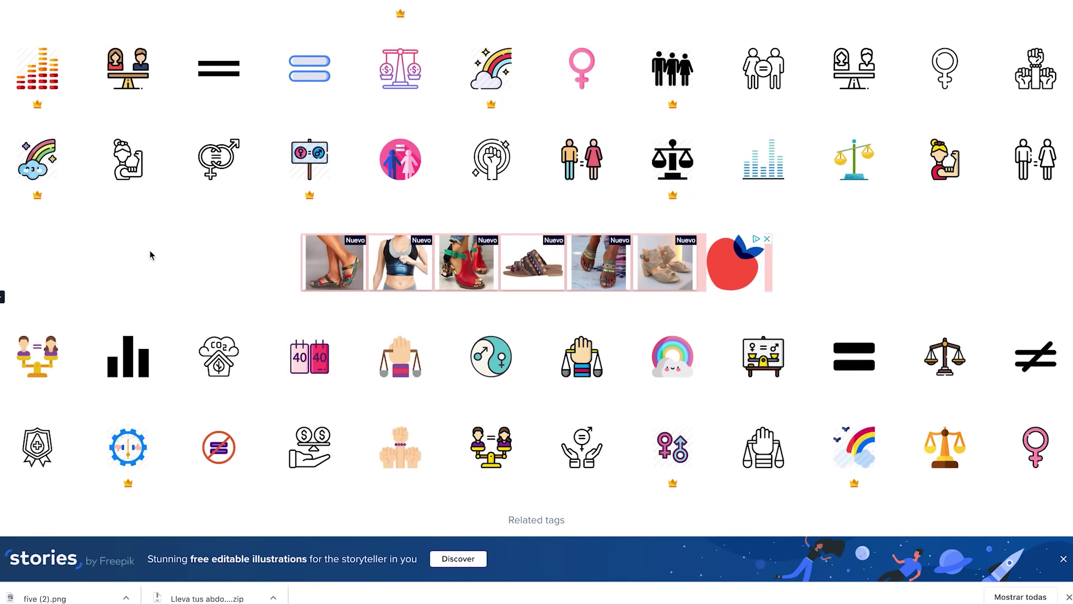
{"action": "left_click", "coordinate": [849, 358]}
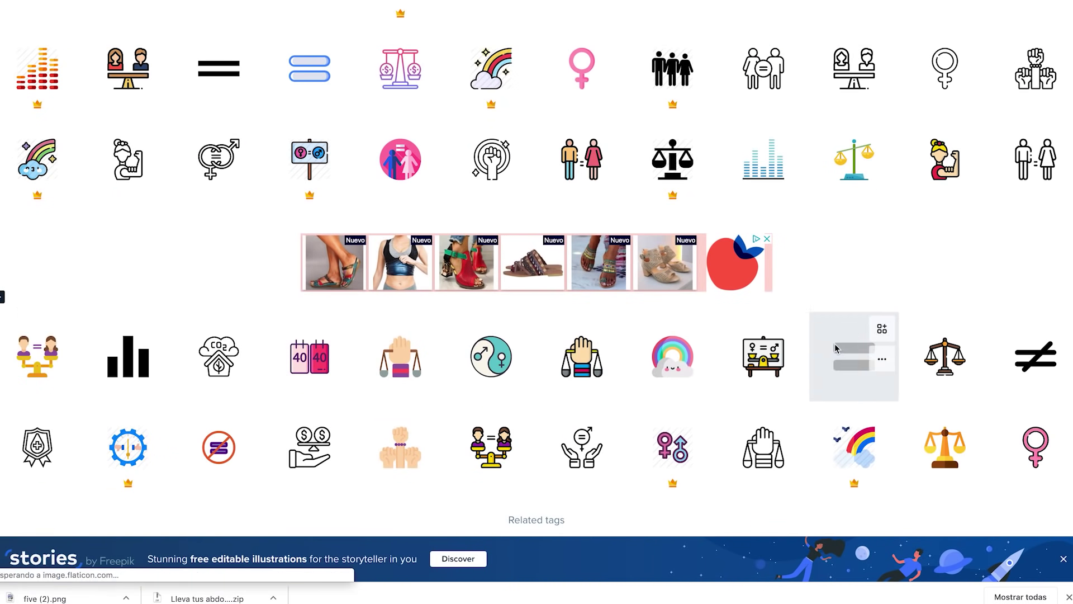
{"action": "left_click", "coordinate": [751, 145]}
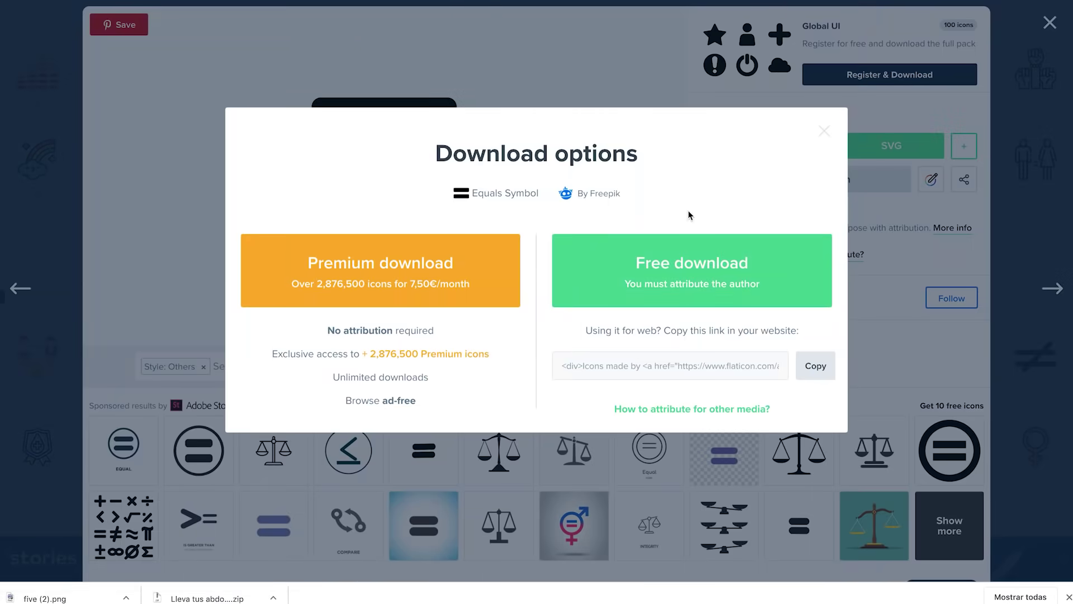
{"action": "left_click", "coordinate": [693, 263]}
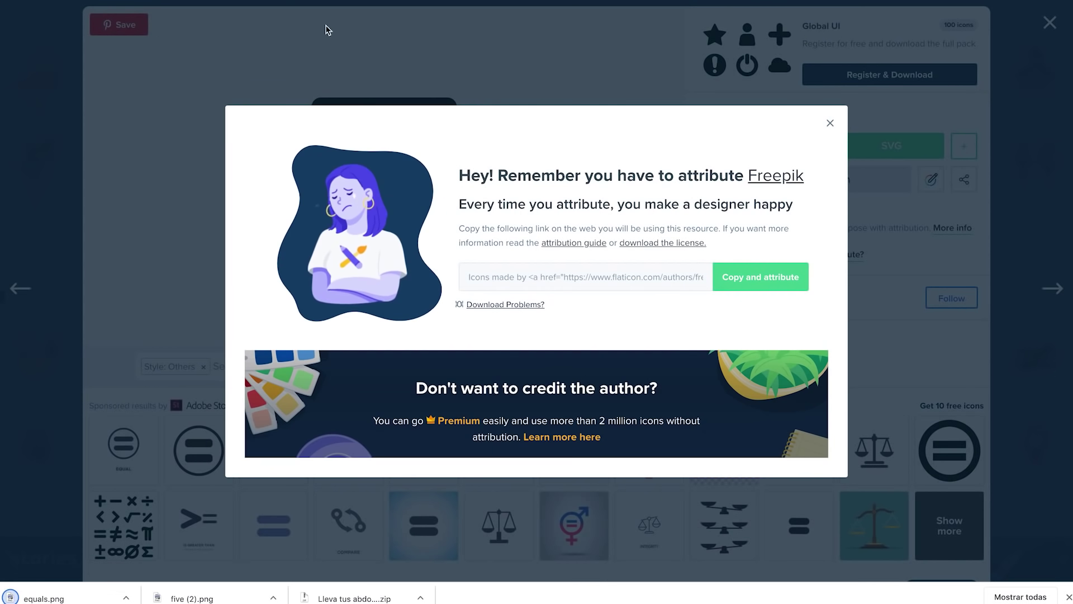
{"action": "key", "text": "ctrl+Tab"}
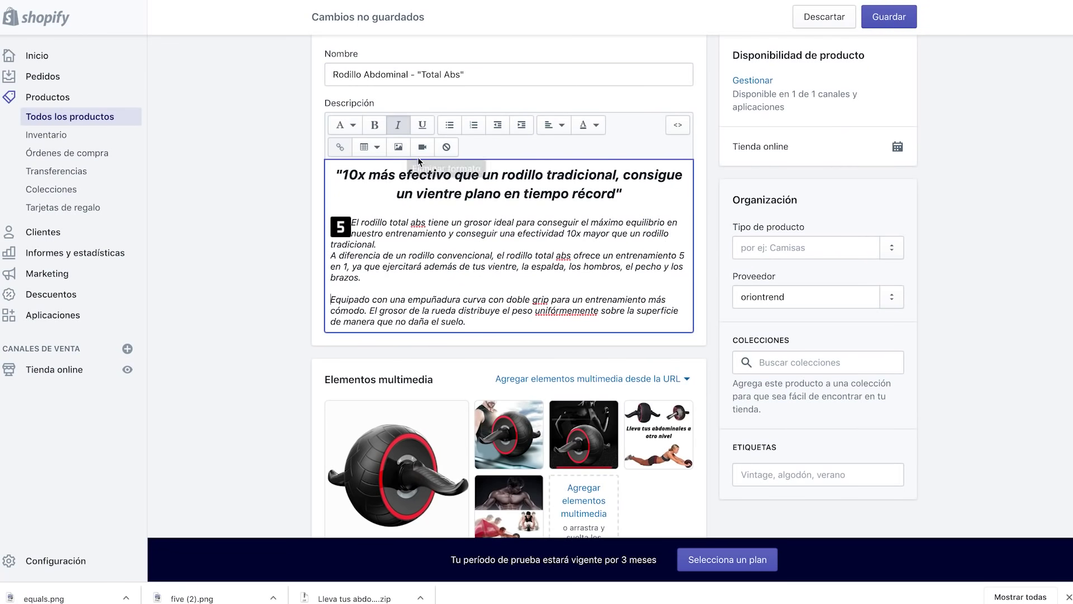
Upload equals.png and insert it into the description at Icono (32x32) size.
{"action": "left_click", "coordinate": [398, 146]}
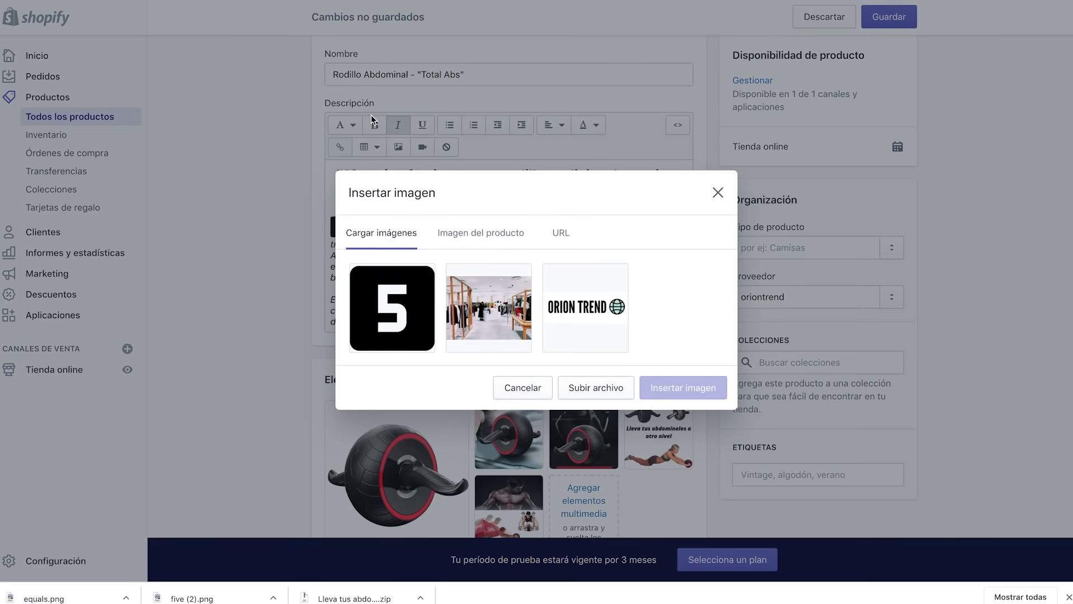
{"action": "left_click", "coordinate": [594, 386]}
{"action": "left_click", "coordinate": [676, 16]}
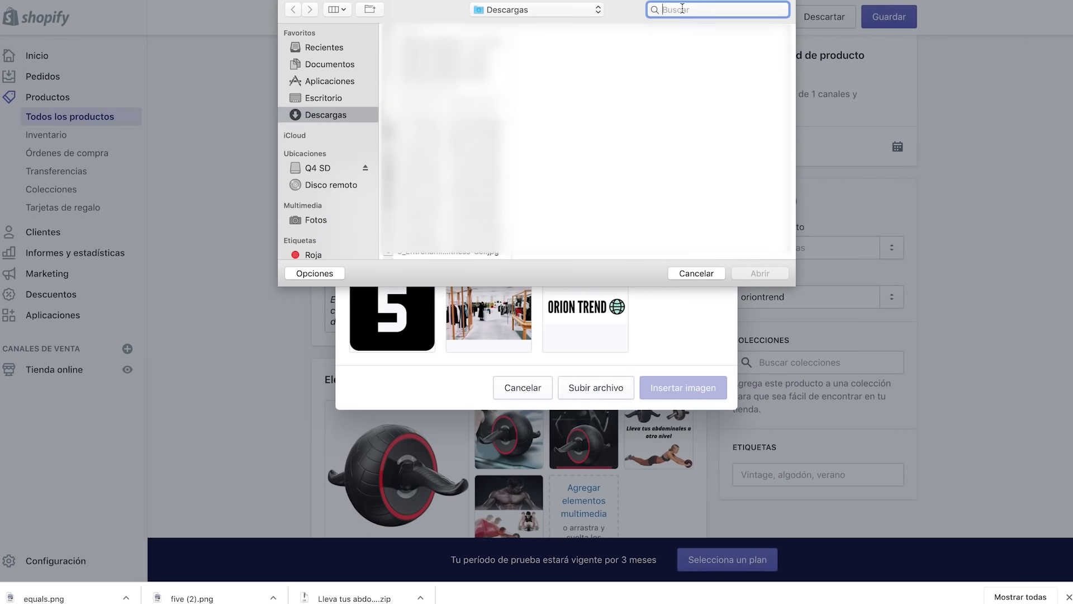
{"action": "type", "text": "equal"}
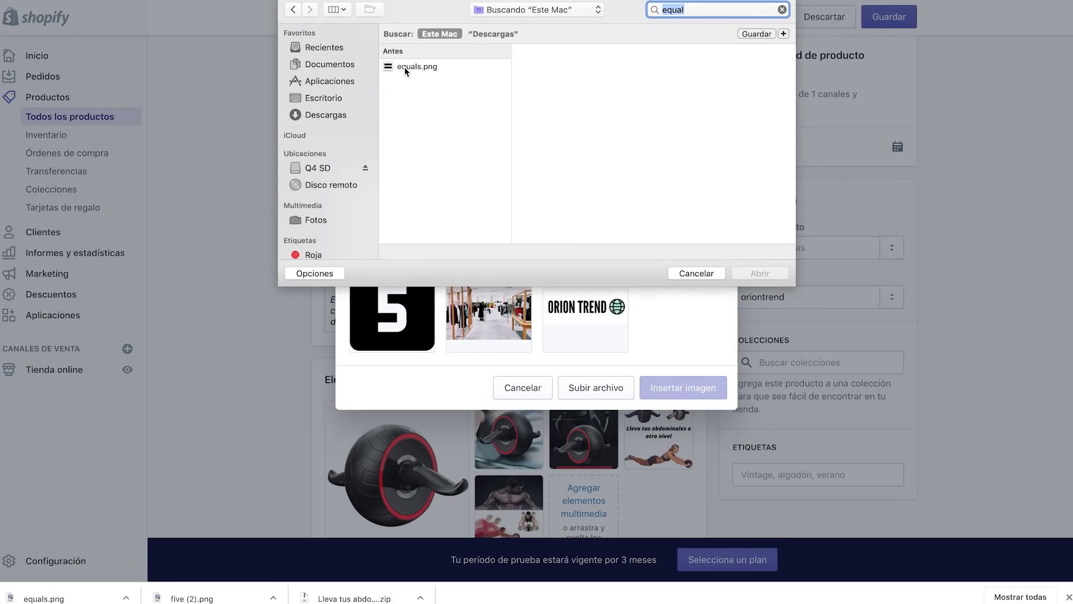
{"action": "double_click", "coordinate": [405, 66]}
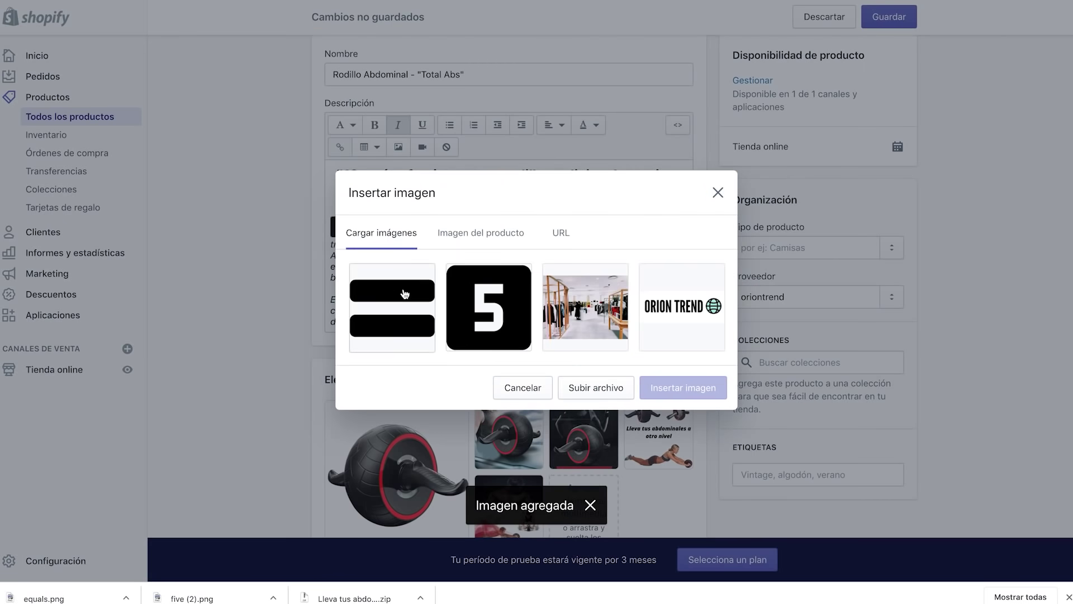
{"action": "left_click", "coordinate": [404, 294]}
{"action": "left_click", "coordinate": [643, 405]}
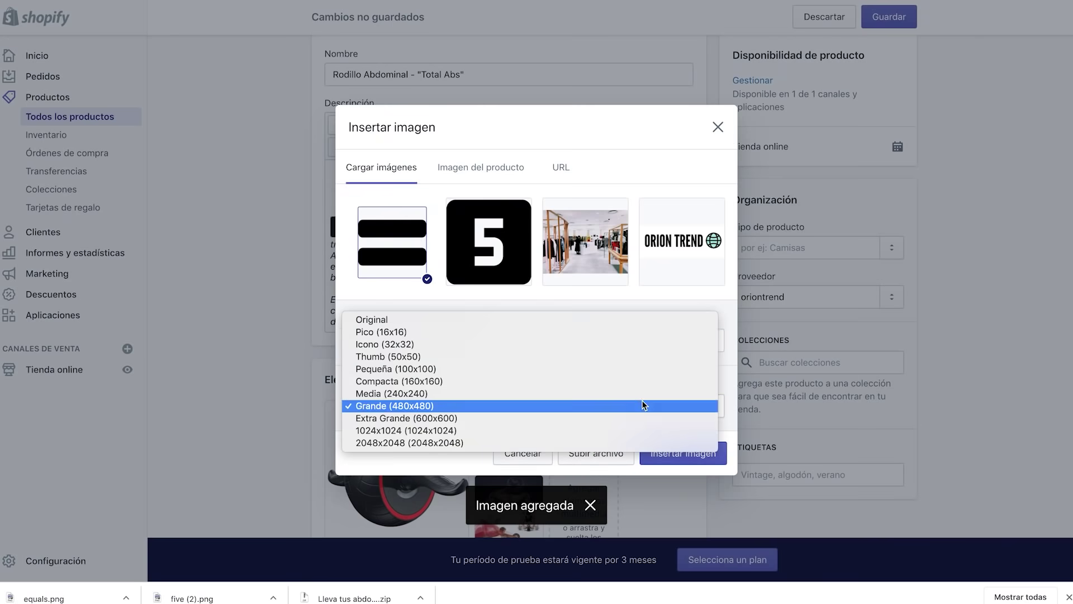
{"action": "left_click", "coordinate": [569, 344]}
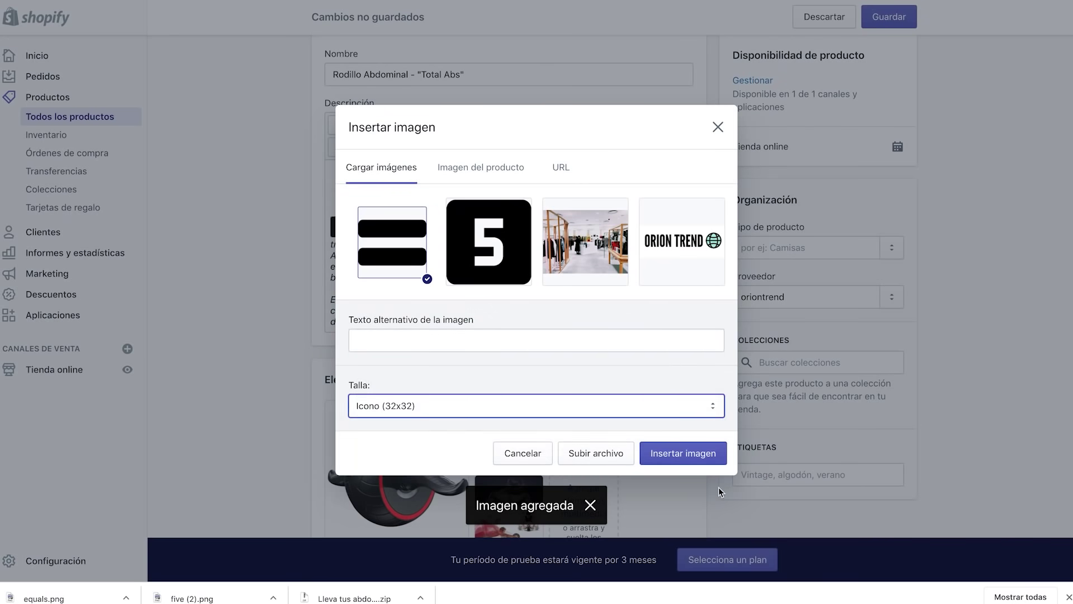
{"action": "left_click", "coordinate": [698, 450]}
Confirm the equals icon's image settings and save the product.
{"action": "left_click", "coordinate": [341, 304]}
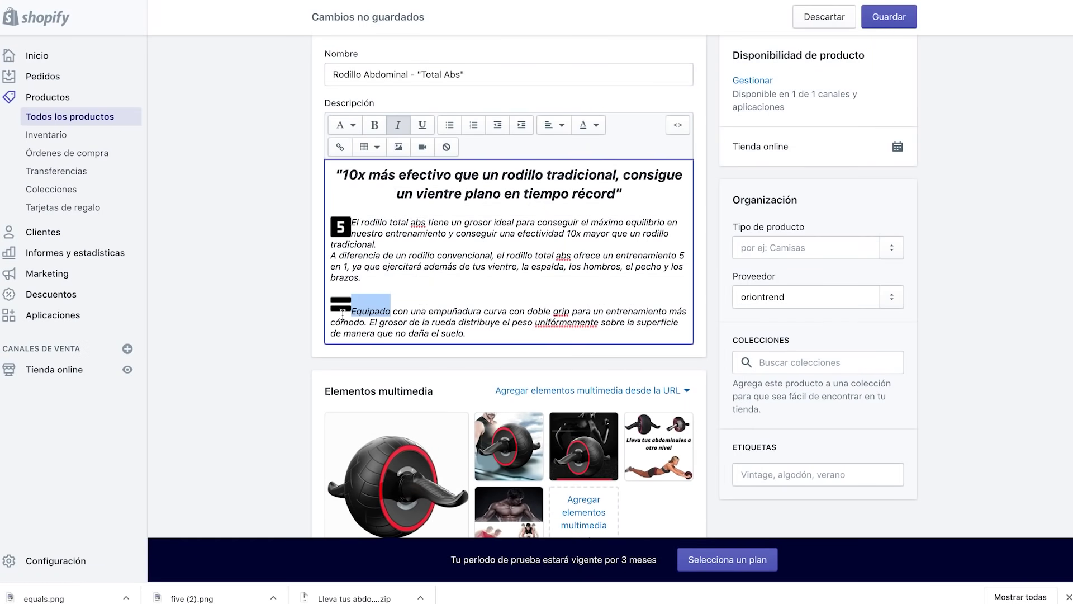
{"action": "double_click", "coordinate": [342, 306]}
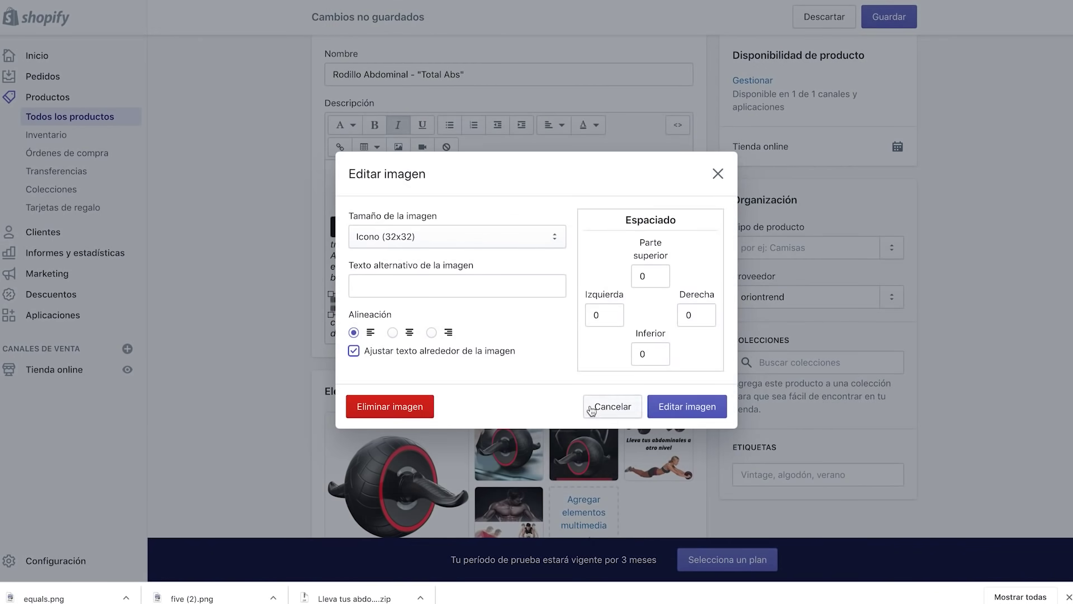
{"action": "left_click", "coordinate": [682, 406]}
{"action": "scroll", "coordinate": [548, 286], "scroll_direction": "down", "scroll_amount": 1}
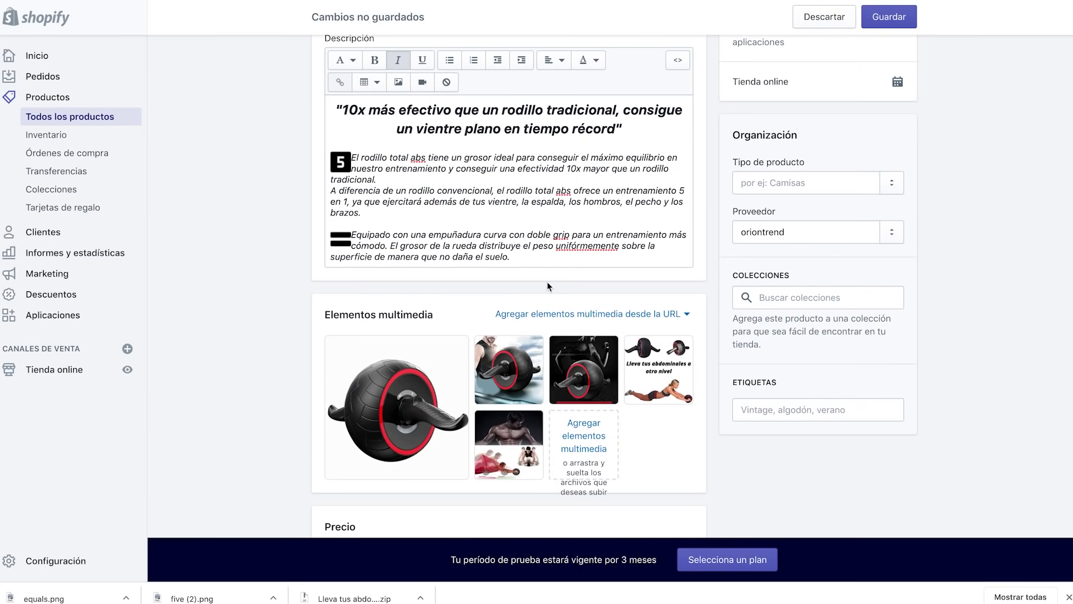
{"action": "left_click", "coordinate": [556, 256]}
{"action": "scroll", "coordinate": [556, 254], "scroll_direction": "up", "scroll_amount": 1}
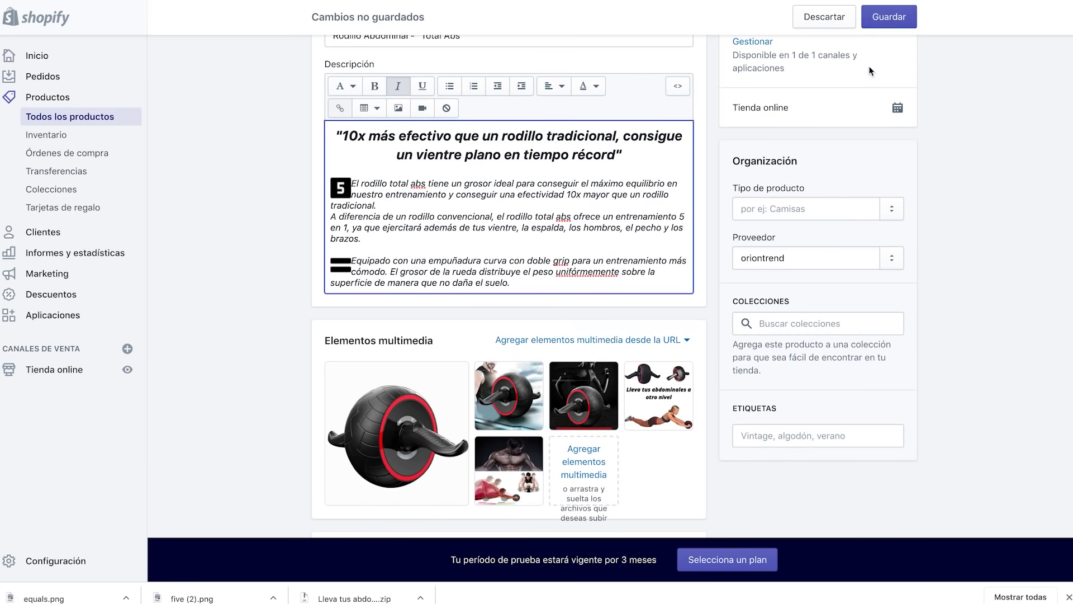
{"action": "left_click", "coordinate": [880, 20]}
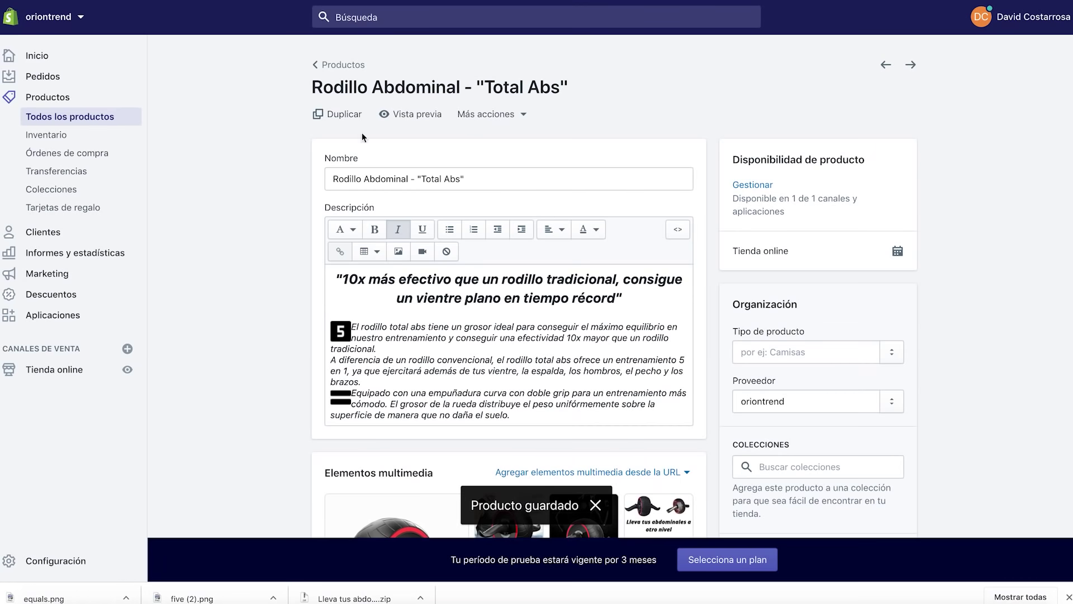
{"action": "key", "text": "Return"}
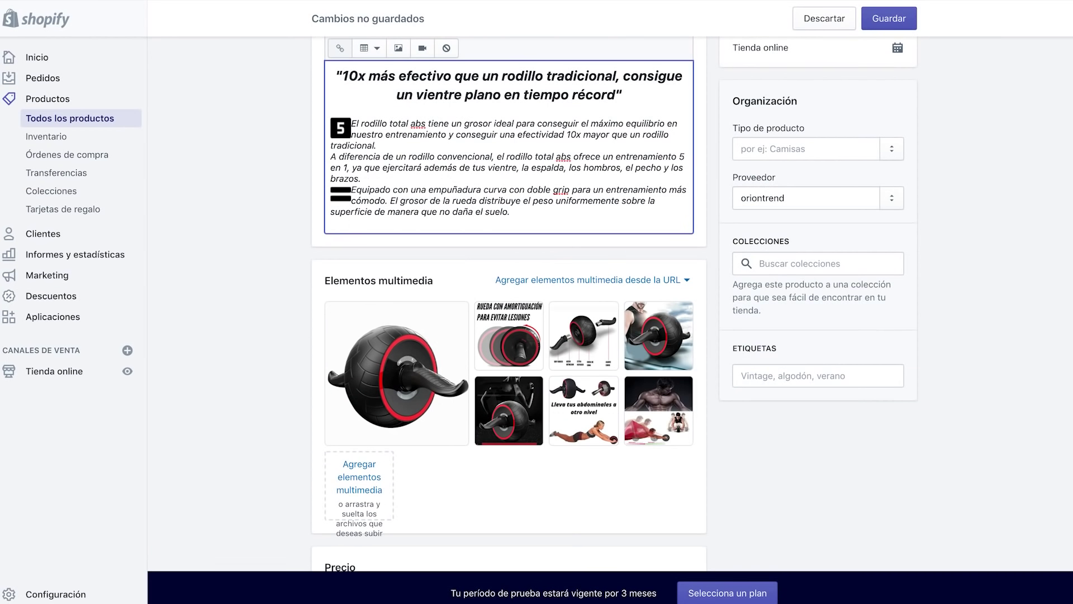
Open Flaticon in a new tab and search for 'injury' icons.
{"action": "key", "text": "ctrl+t"}
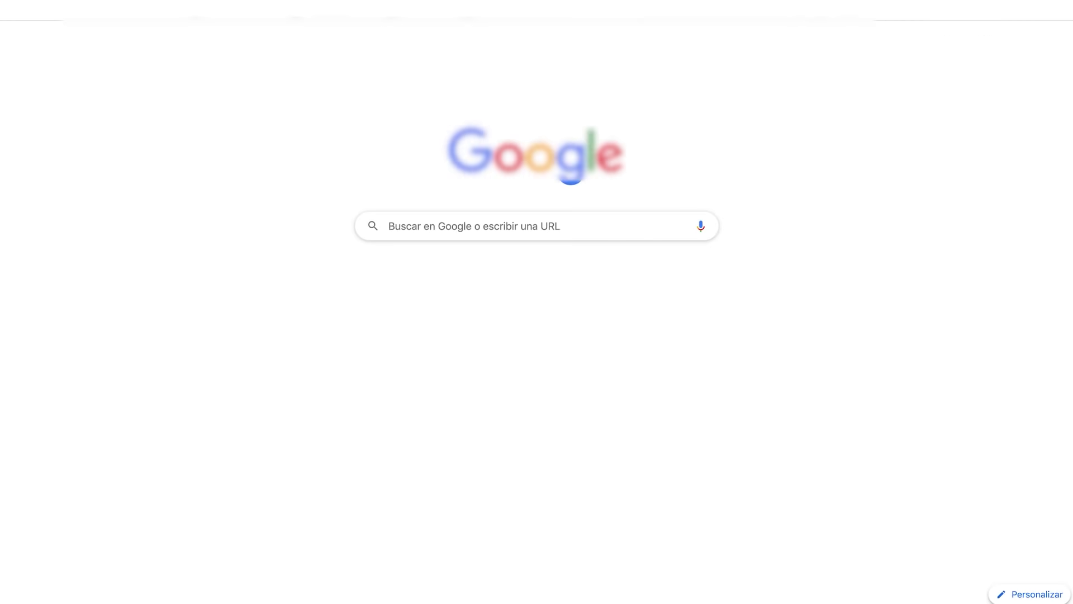
{"action": "type", "text": "flaticon"}
{"action": "key", "text": "Return"}
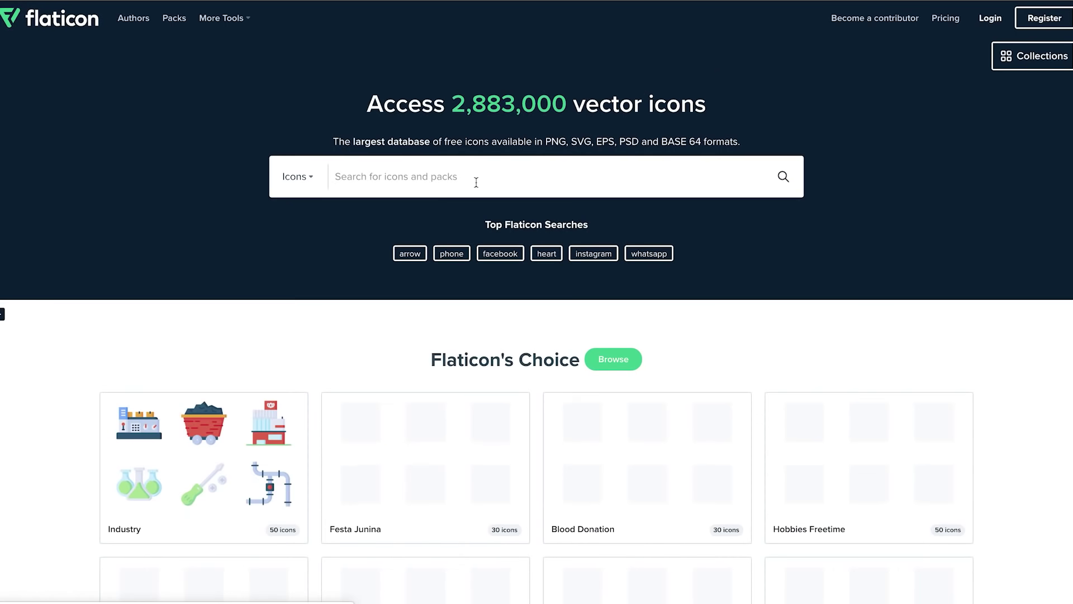
{"action": "type", "text": "injury"}
{"action": "key", "text": "Return"}
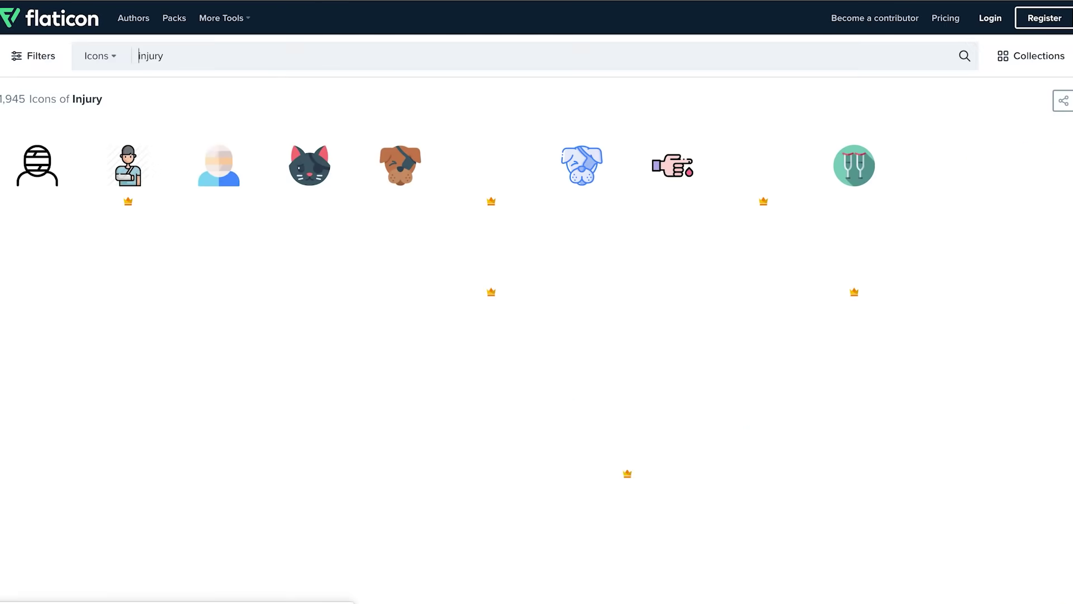
{"action": "scroll", "coordinate": [540, 236], "scroll_direction": "down", "scroll_amount": 2}
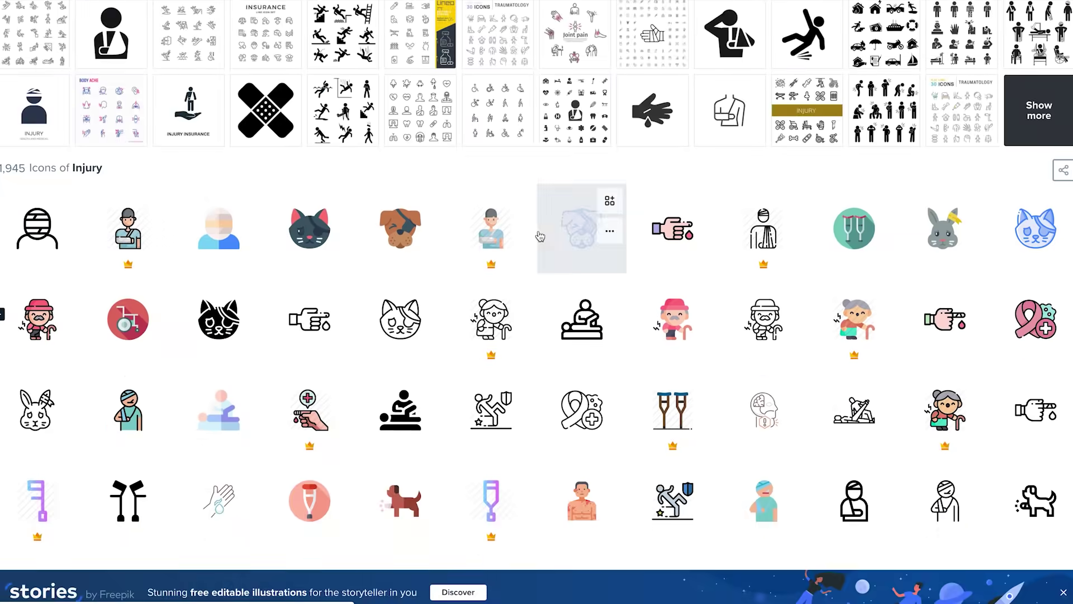
{"action": "scroll", "coordinate": [540, 236], "scroll_direction": "down", "scroll_amount": 12}
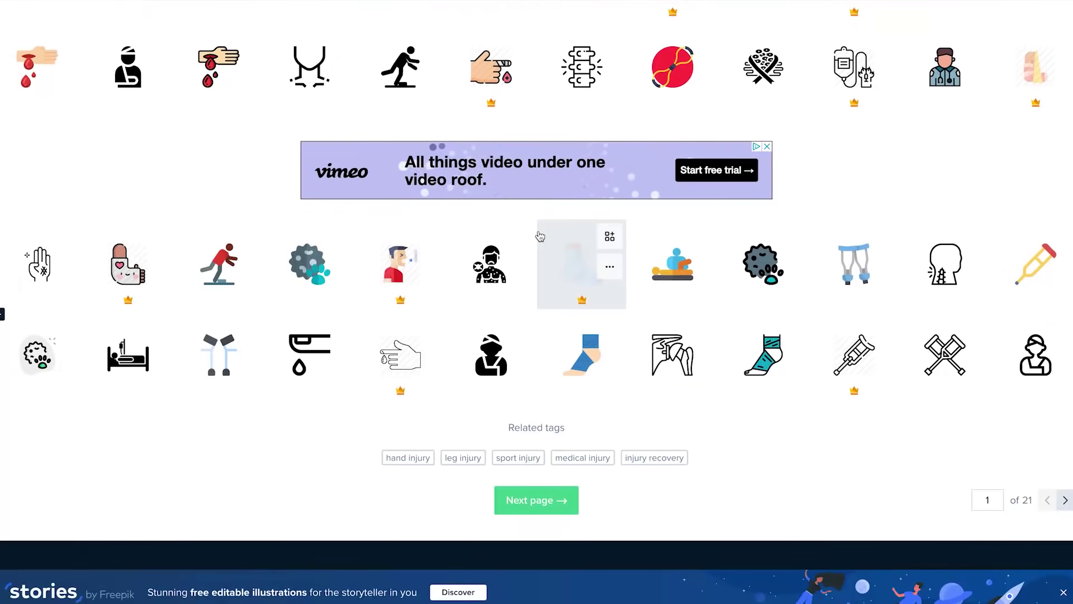
{"action": "scroll", "coordinate": [540, 235], "scroll_direction": "up", "scroll_amount": 10}
{"action": "scroll", "coordinate": [539, 236], "scroll_direction": "up", "scroll_amount": 5}
Search 'safe' and download the black shield-with-check icon as a free PNG.
{"action": "triple_click", "coordinate": [488, 45]}
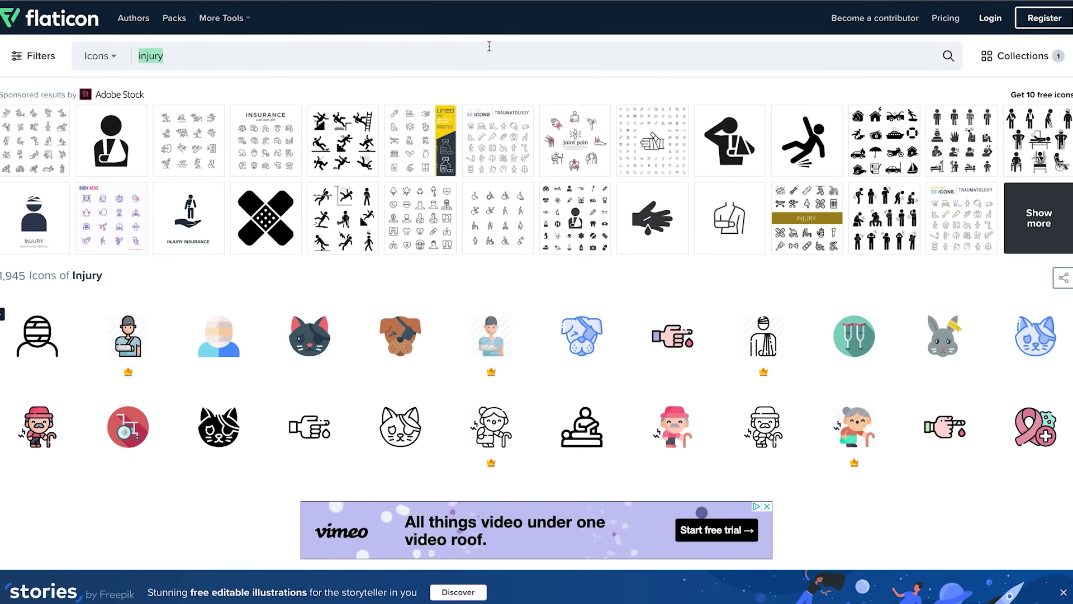
{"action": "type", "text": "safe"}
{"action": "key", "text": "Return"}
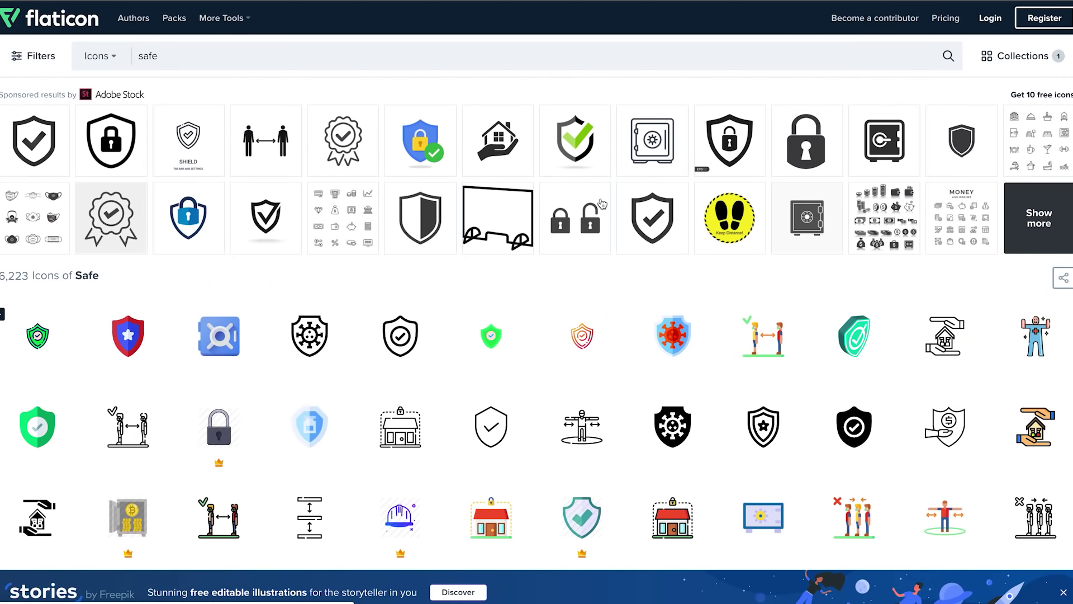
{"action": "scroll", "coordinate": [794, 291], "scroll_direction": "down", "scroll_amount": 2}
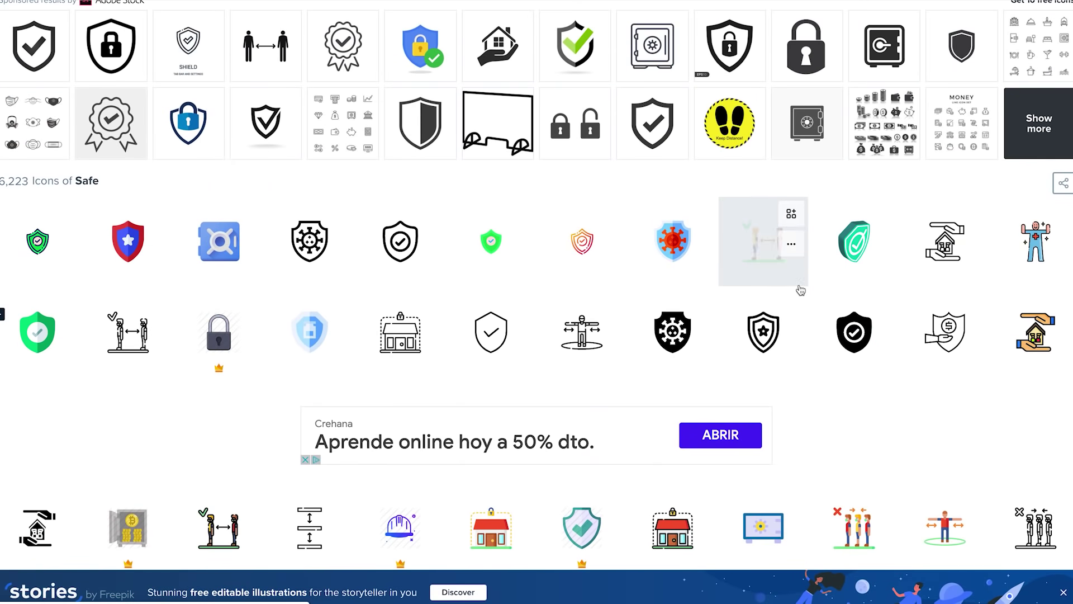
{"action": "left_click", "coordinate": [852, 336]}
{"action": "left_click", "coordinate": [748, 148]}
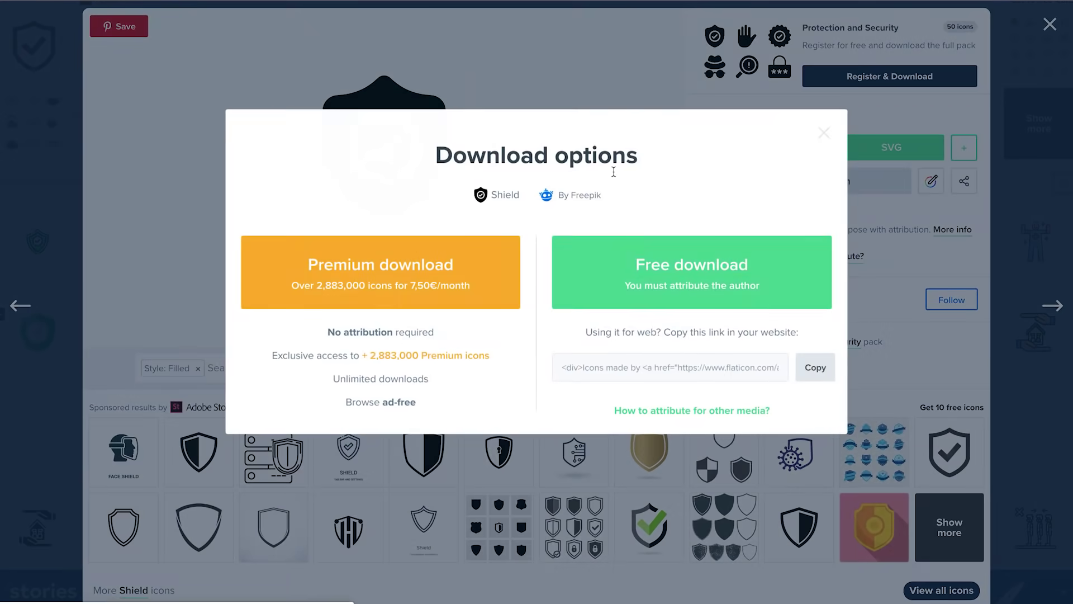
{"action": "left_click", "coordinate": [671, 258]}
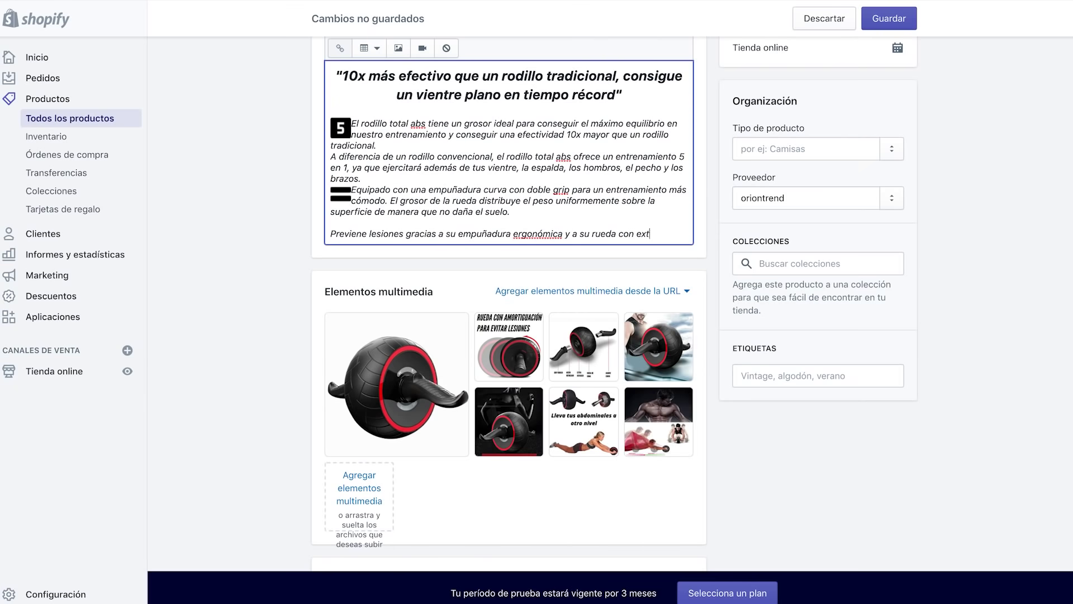
Finish the paragraph, prefix it with 'La seguridad es lo primero.' and remove its italics.
{"action": "type", "text": "acolchado,"}
{"action": "key", "text": "BackSpace"}
{"action": "type", "text": "."}
{"action": "left_click", "coordinate": [331, 233]}
{"action": "type", "text": "La seguridad es lo "}
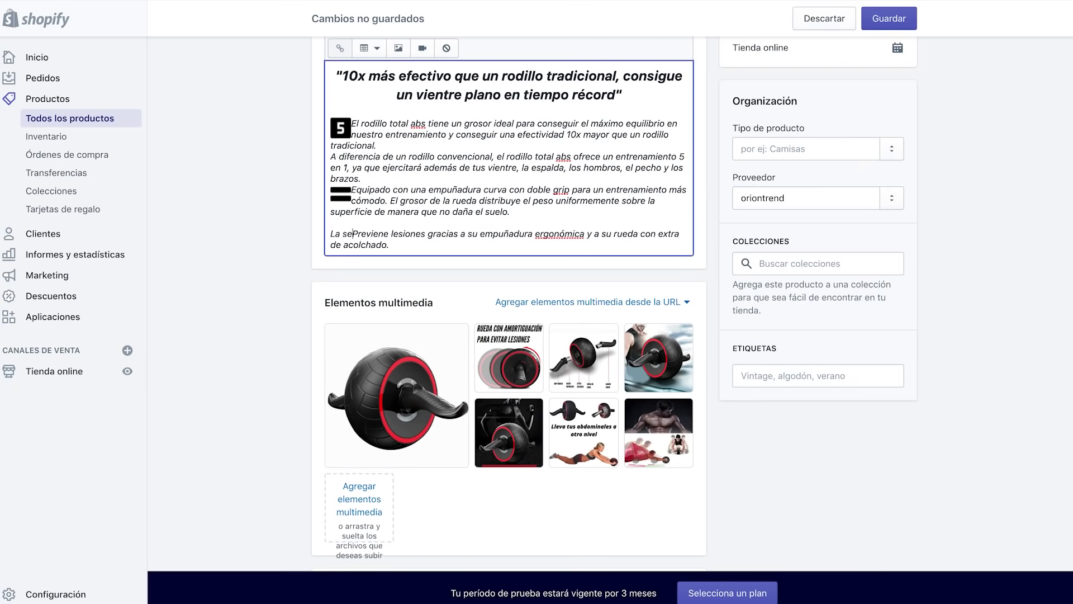
{"action": "type", "text": "primero."}
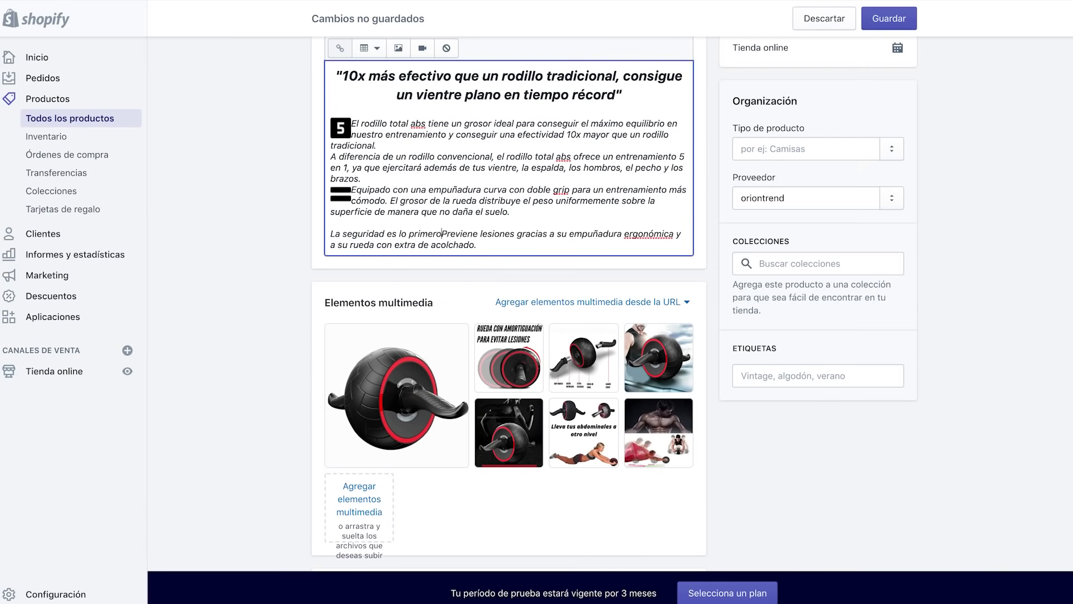
{"action": "triple_click", "coordinate": [484, 235]}
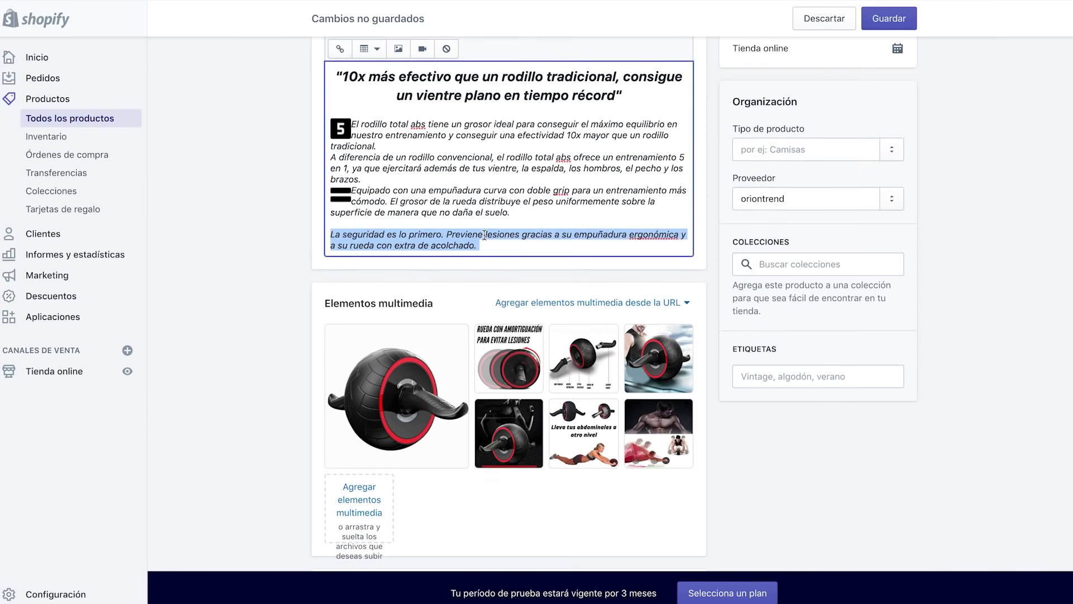
{"action": "scroll", "coordinate": [484, 235], "scroll_direction": "up", "scroll_amount": 1}
{"action": "left_click", "coordinate": [398, 81]}
Upload shield.png from Downloads as a new description image.
{"action": "left_click", "coordinate": [398, 104]}
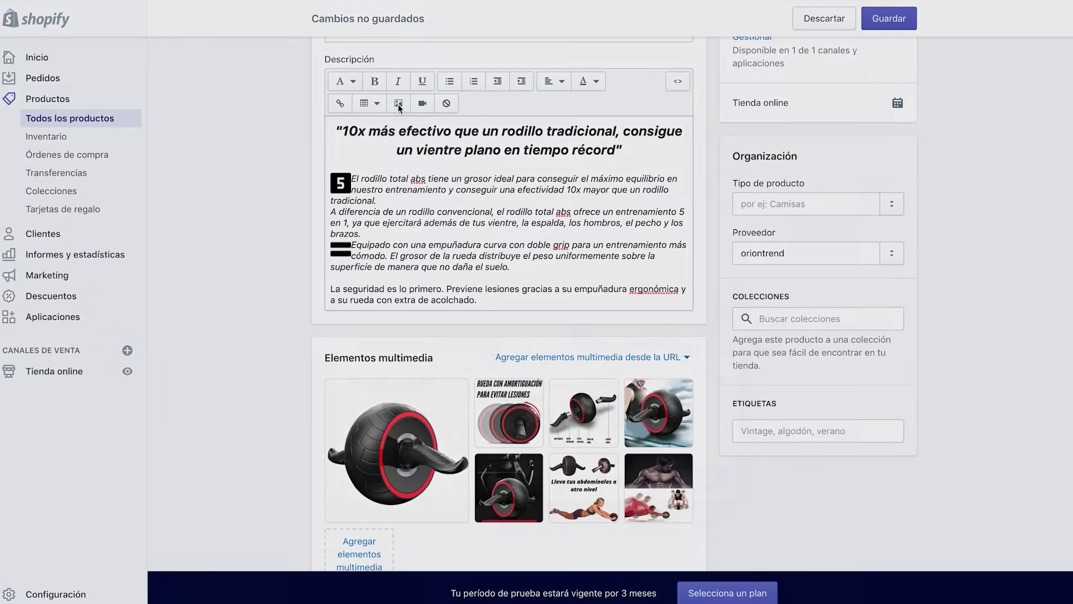
{"action": "left_click", "coordinate": [580, 406]}
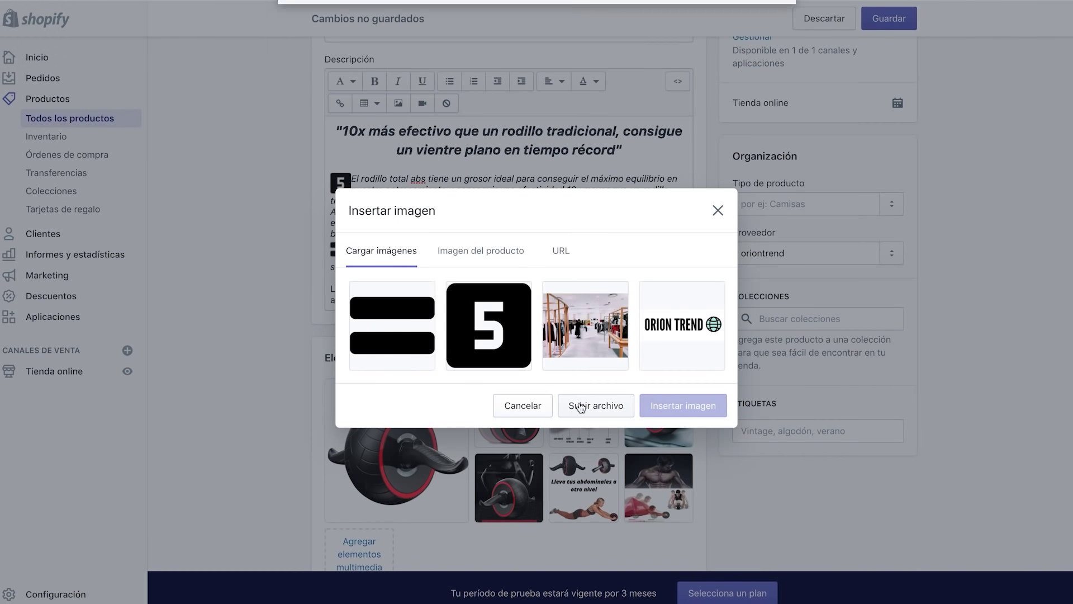
{"action": "key", "text": "Escape"}
{"action": "left_click", "coordinate": [606, 391]}
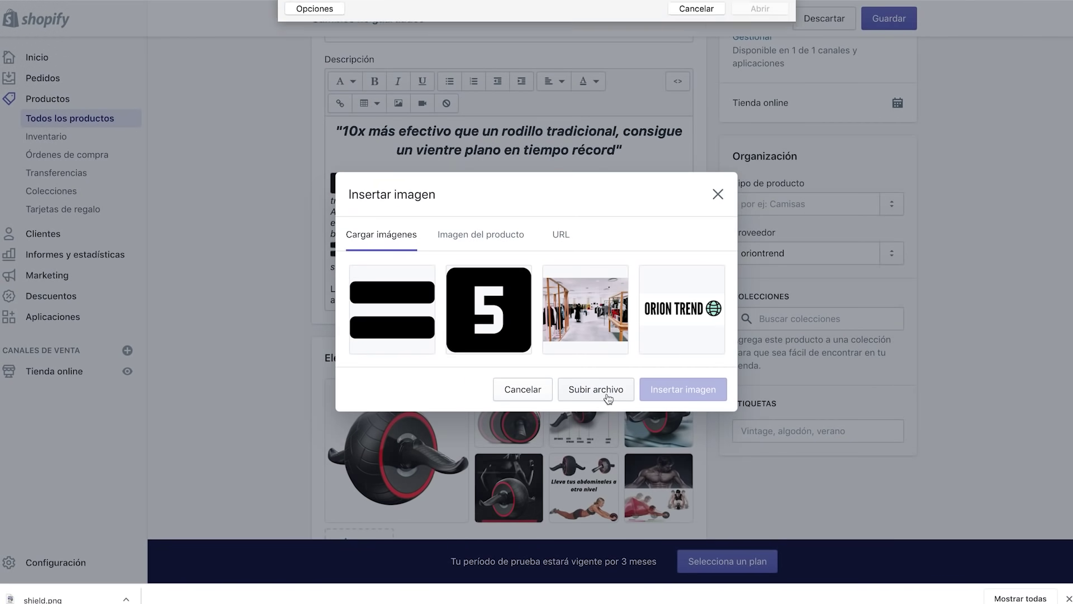
{"action": "left_click", "coordinate": [347, 119]}
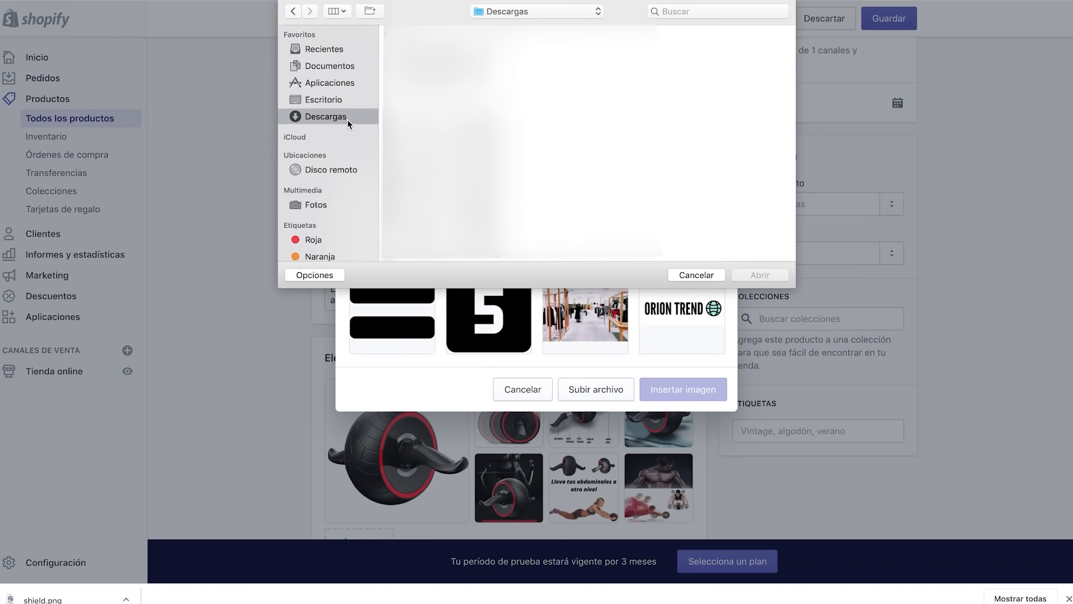
{"action": "key", "text": "super+f"}
{"action": "type", "text": "shield"}
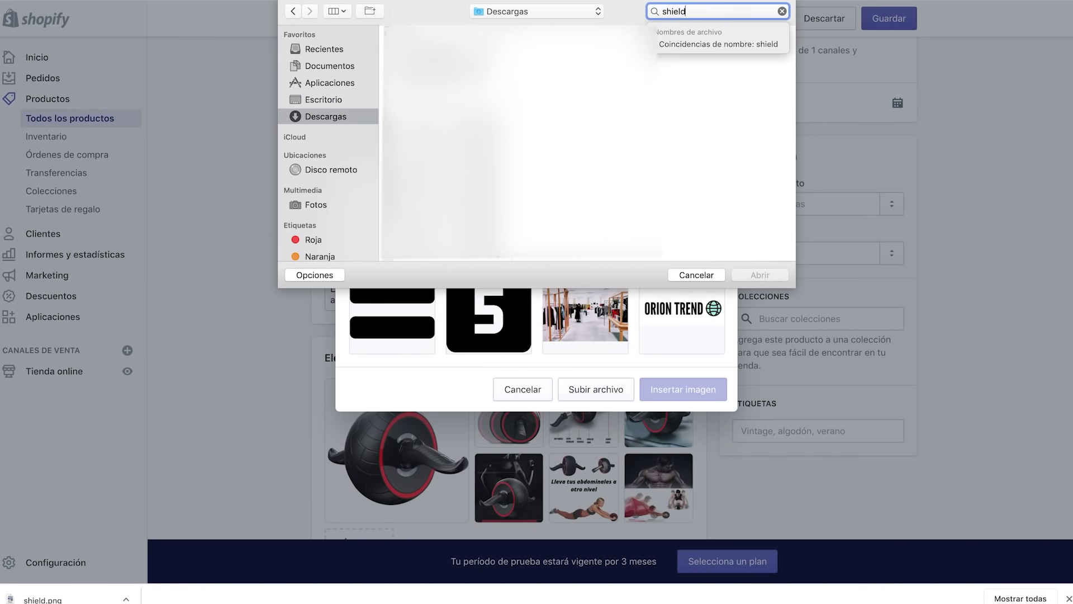
{"action": "key", "text": "Return"}
{"action": "double_click", "coordinate": [438, 65]}
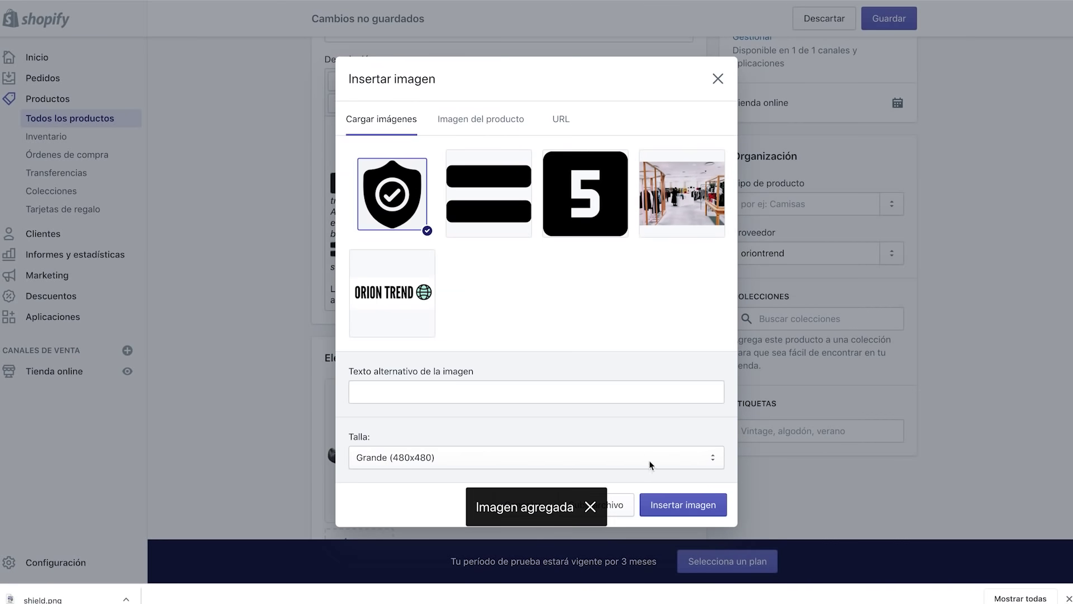
Insert the shield icon at Icono (32x32), confirm its settings and add an empty line.
{"action": "left_click", "coordinate": [650, 459]}
{"action": "left_click", "coordinate": [525, 394]}
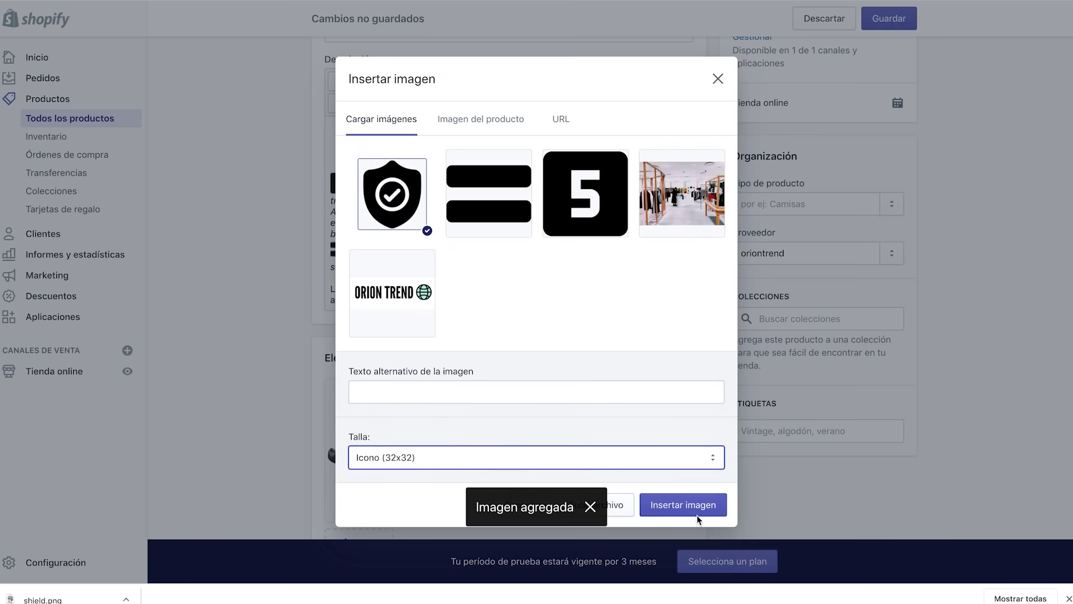
{"action": "left_click", "coordinate": [693, 510]}
{"action": "double_click", "coordinate": [347, 295]}
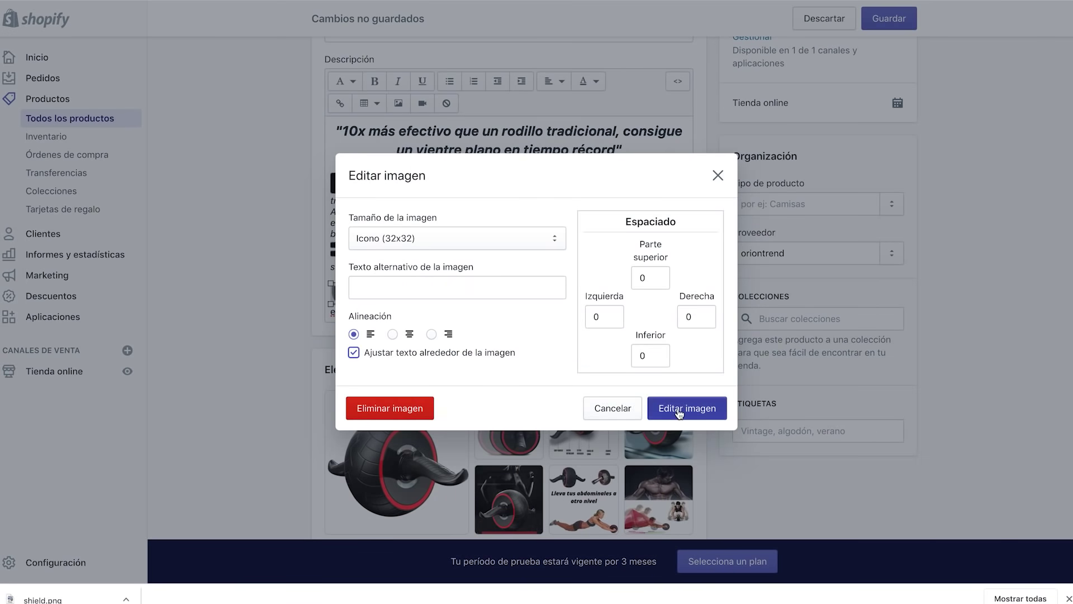
{"action": "left_click", "coordinate": [686, 408]}
{"action": "scroll", "coordinate": [566, 257], "scroll_direction": "down", "scroll_amount": 1}
{"action": "left_click", "coordinate": [565, 257]}
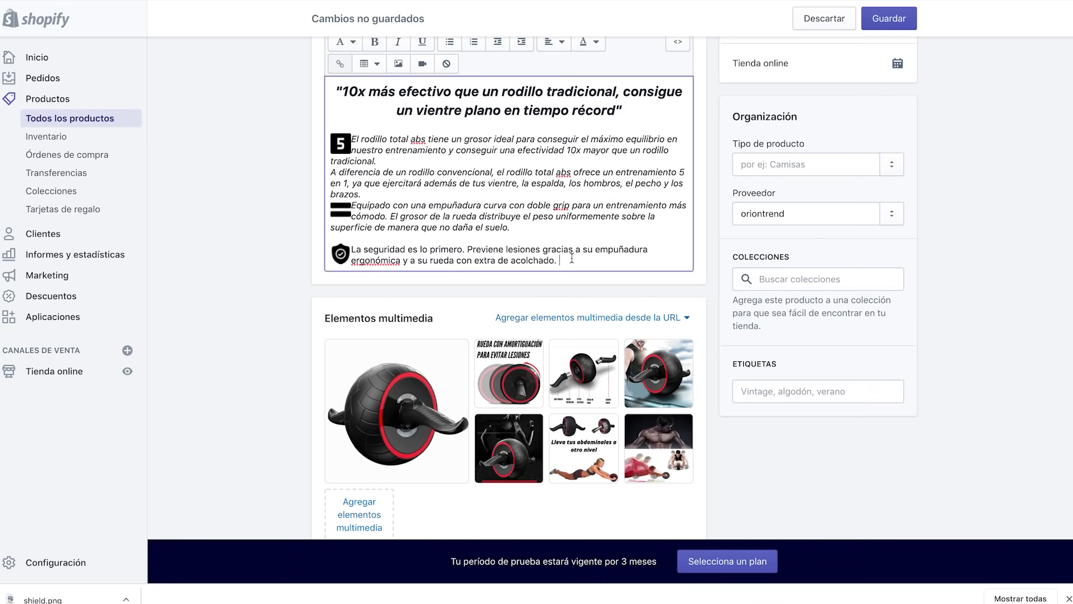
{"action": "key", "text": "Return"}
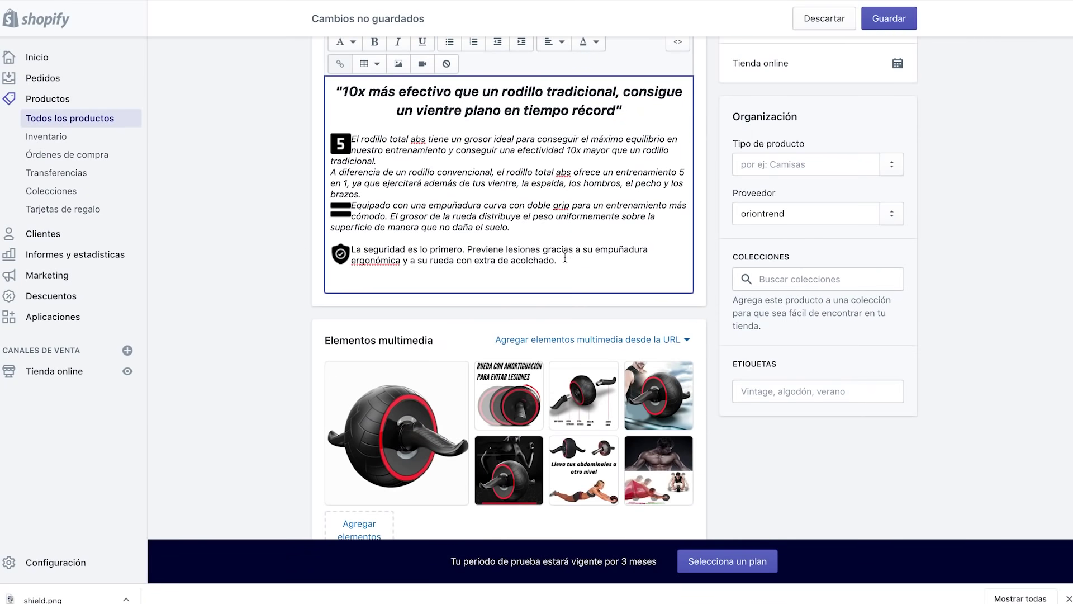
{"action": "scroll", "coordinate": [564, 257], "scroll_direction": "up", "scroll_amount": 2}
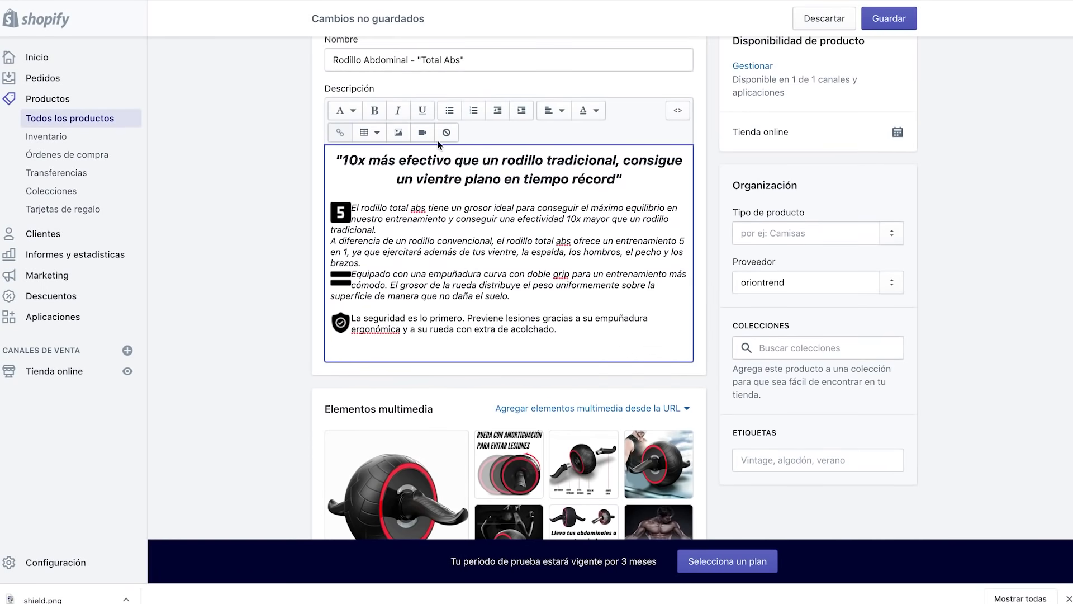
Upload descrip.jpg from the computer and insert it at the end of the description.
{"action": "left_click", "coordinate": [398, 133]}
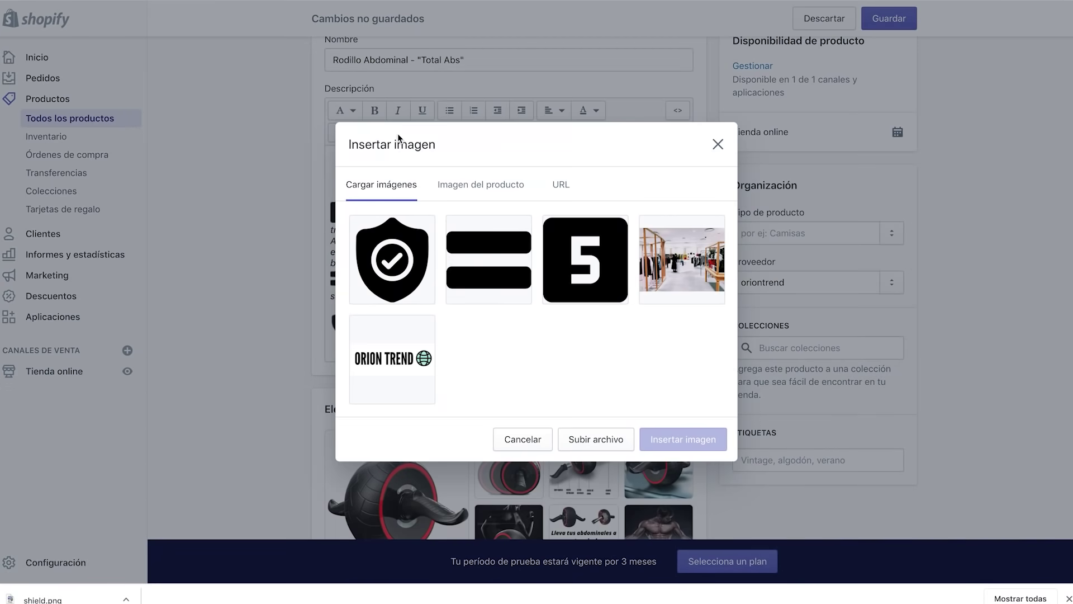
{"action": "left_click", "coordinate": [576, 436]}
{"action": "left_click", "coordinate": [666, 11]}
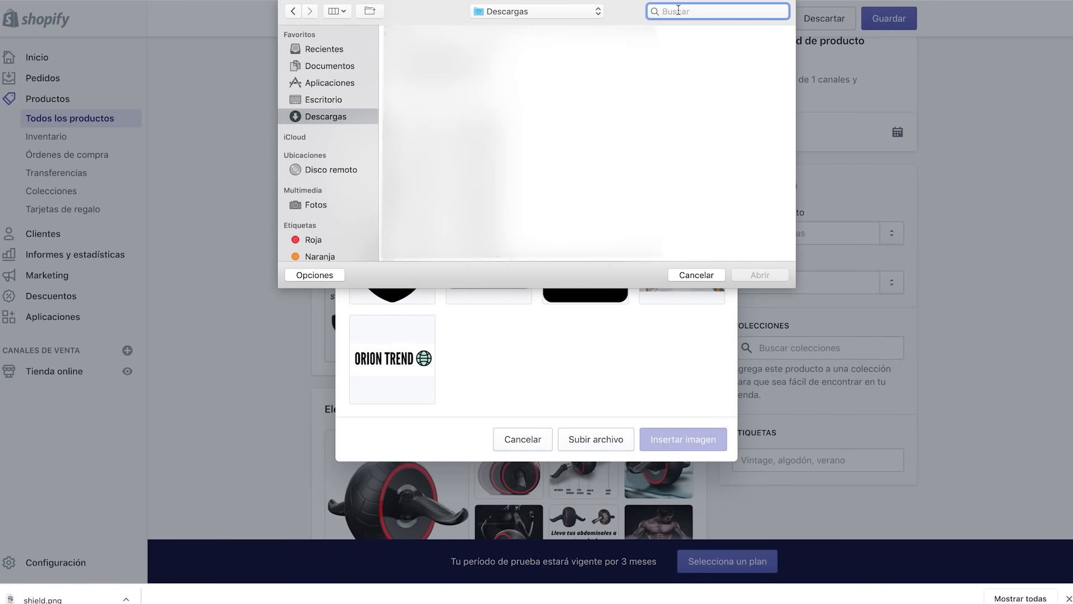
{"action": "type", "text": "descrip"}
{"action": "key", "text": "Return"}
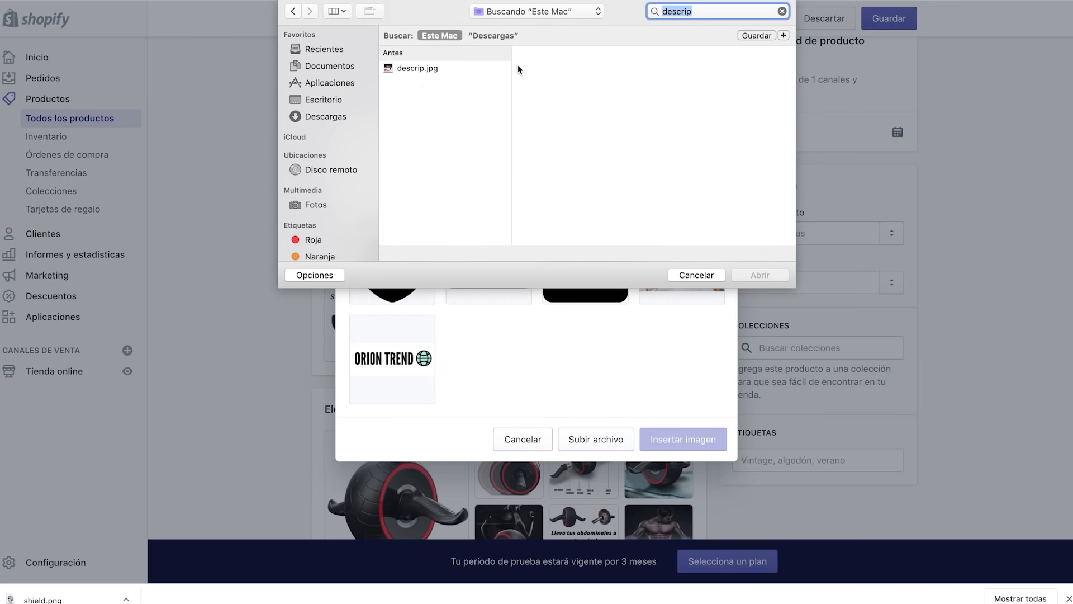
{"action": "double_click", "coordinate": [472, 68]}
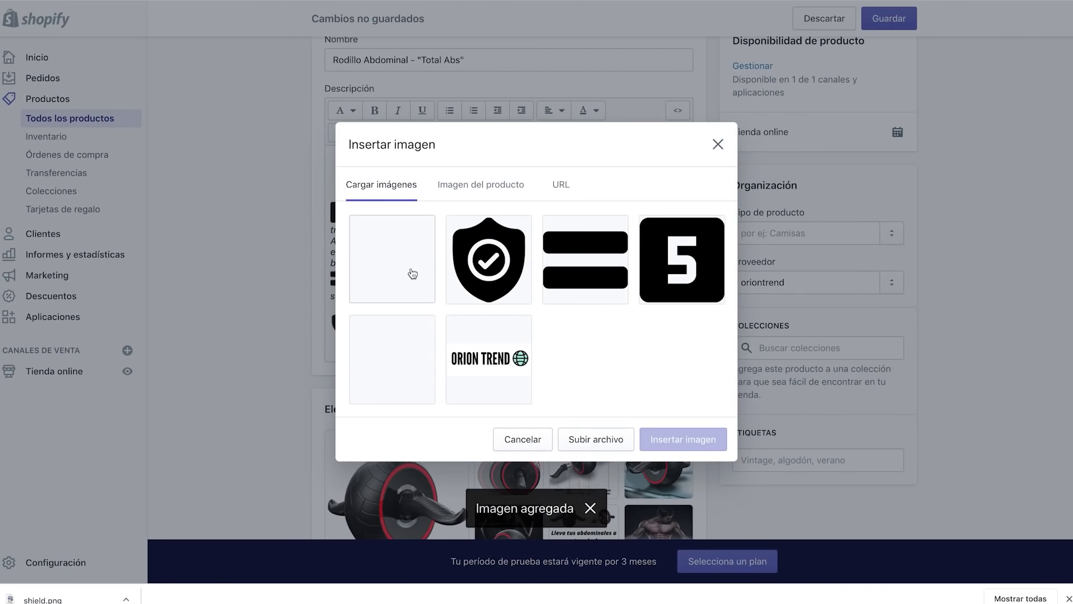
{"action": "left_click", "coordinate": [683, 504]}
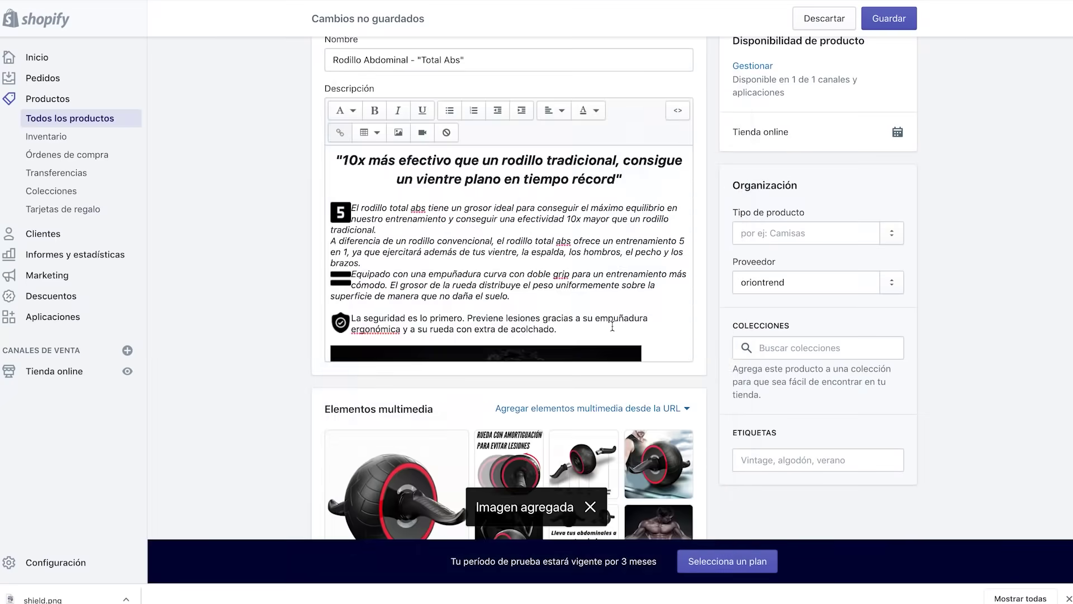
Centre the inserted descrip.jpg image beneath the safety paragraph and apply the change.
{"action": "scroll", "coordinate": [612, 325], "scroll_direction": "up", "scroll_amount": 5}
{"action": "scroll", "coordinate": [575, 317], "scroll_direction": "down", "scroll_amount": 3}
{"action": "scroll", "coordinate": [559, 321], "scroll_direction": "up", "scroll_amount": 1}
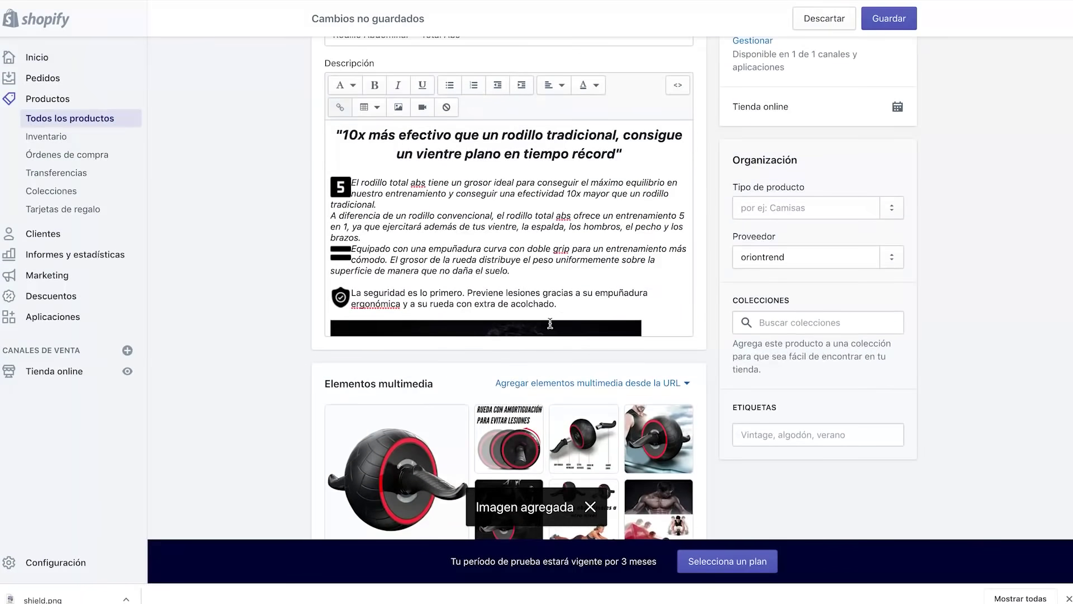
{"action": "double_click", "coordinate": [550, 324]}
{"action": "left_click", "coordinate": [393, 334]}
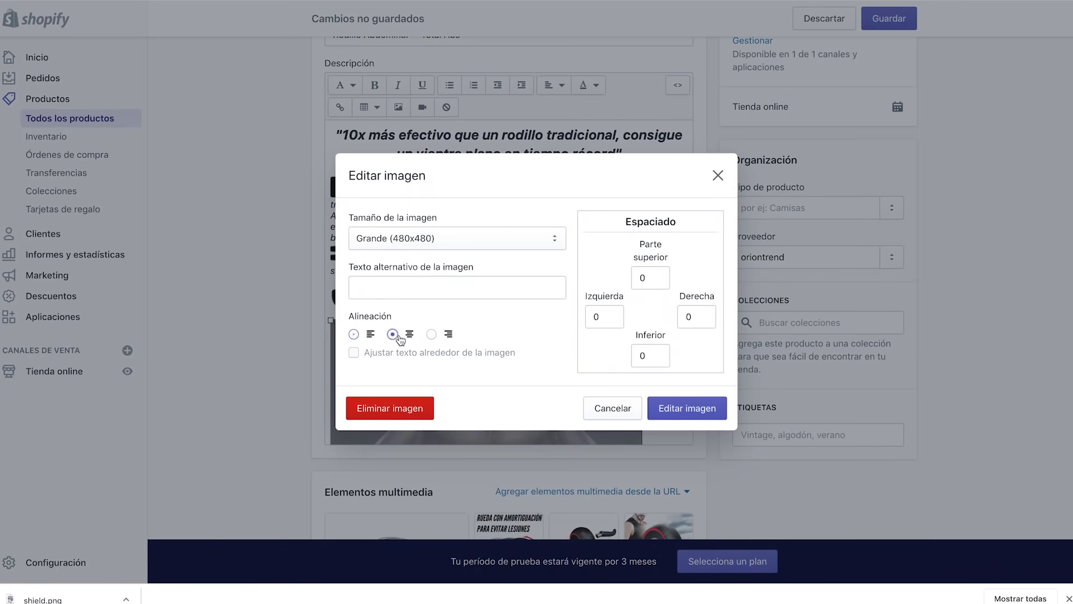
{"action": "left_click", "coordinate": [713, 414]}
{"action": "scroll", "coordinate": [559, 313], "scroll_direction": "down", "scroll_amount": 2}
{"action": "scroll", "coordinate": [595, 288], "scroll_direction": "up", "scroll_amount": 6}
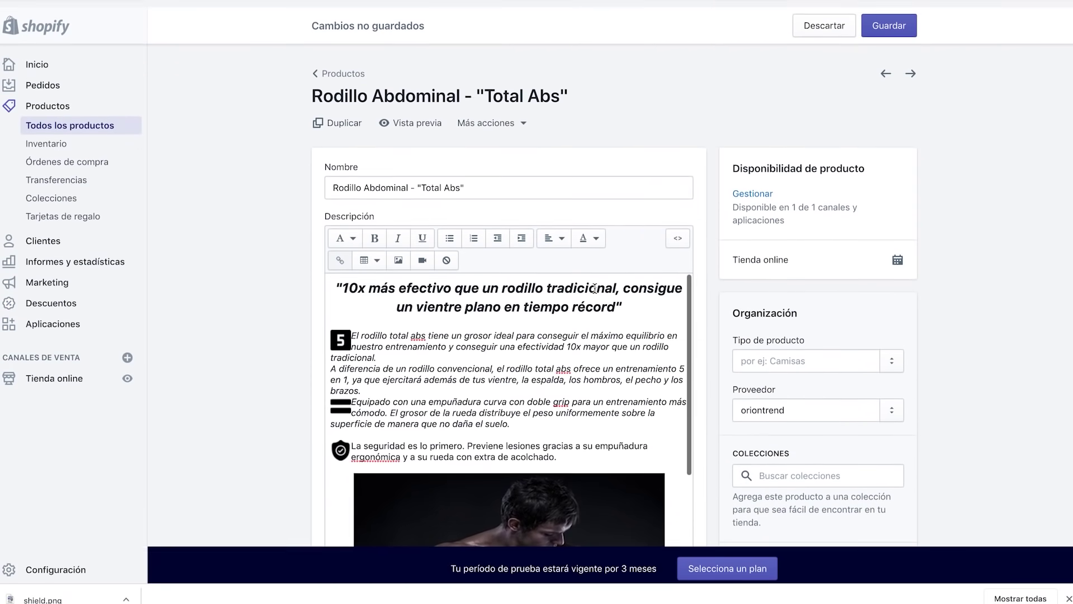
{"action": "scroll", "coordinate": [595, 288], "scroll_direction": "down", "scroll_amount": 10}
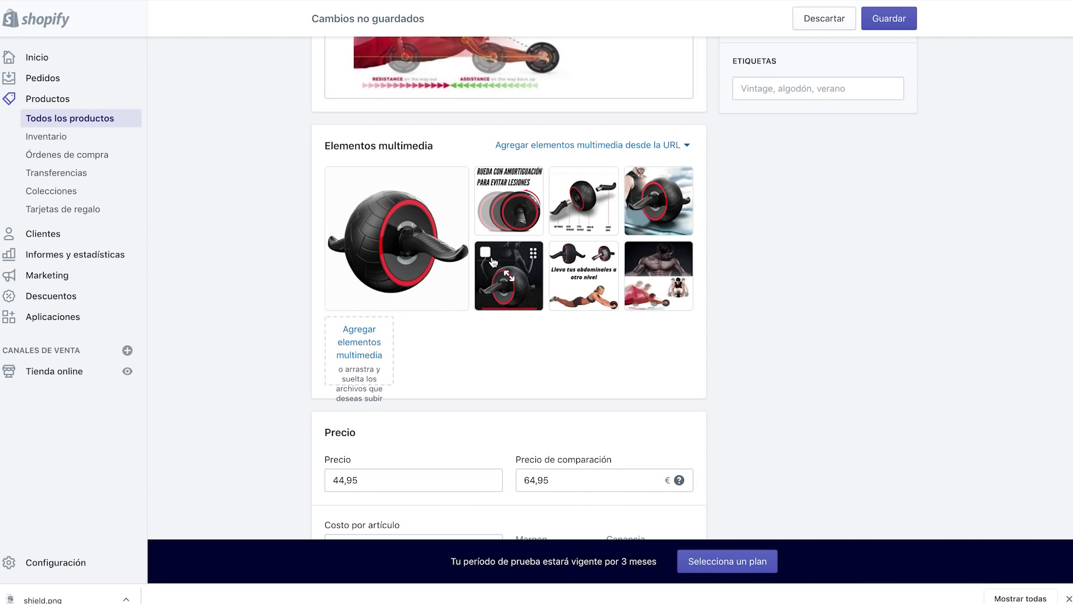
Delete the dark photo, the 'Lleva tus abdominales' image and both right-hand photos.
{"action": "left_click", "coordinate": [492, 262]}
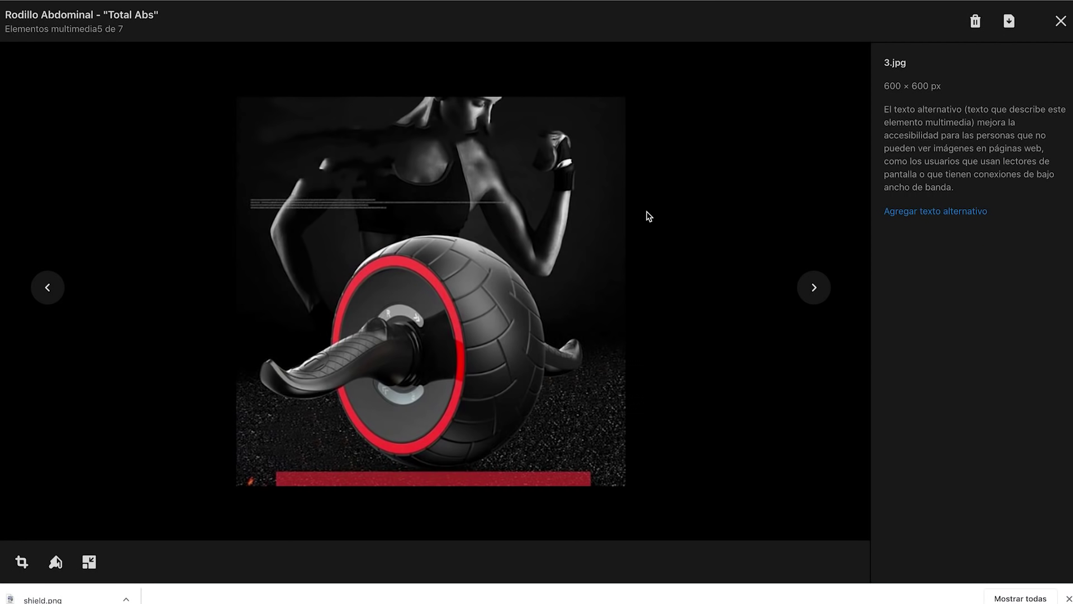
{"action": "left_click", "coordinate": [1060, 21]}
{"action": "left_click", "coordinate": [485, 252]}
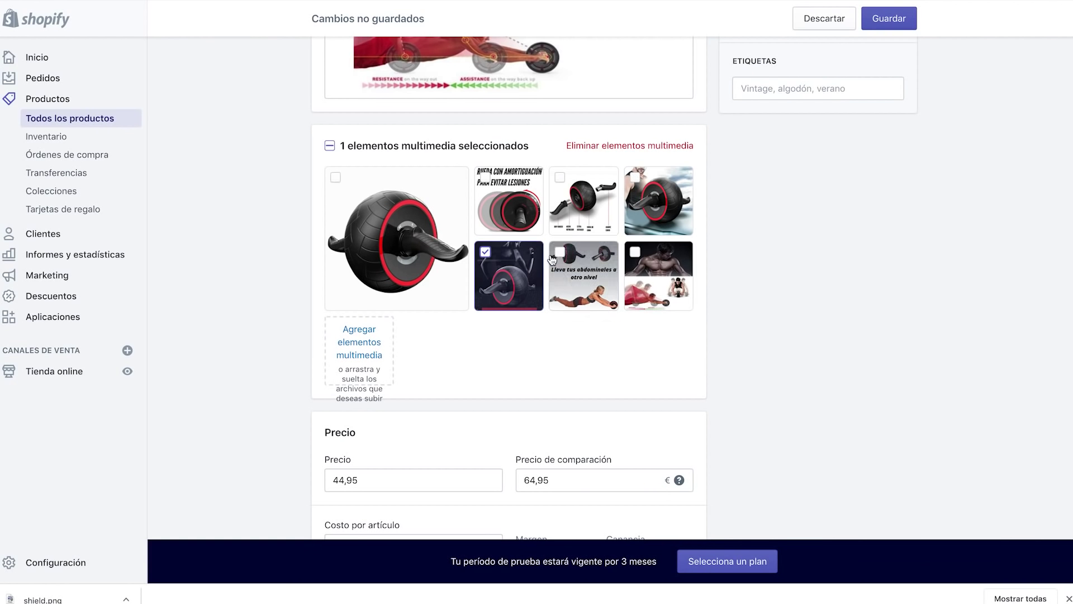
{"action": "left_click", "coordinate": [560, 252]}
{"action": "left_click", "coordinate": [637, 179]}
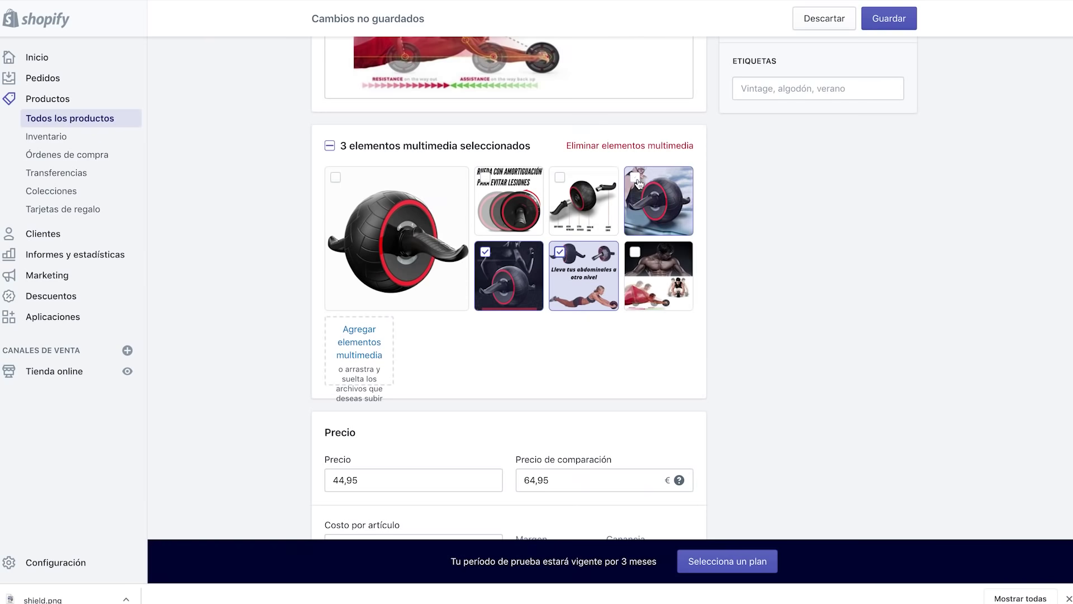
{"action": "left_click", "coordinate": [635, 250]}
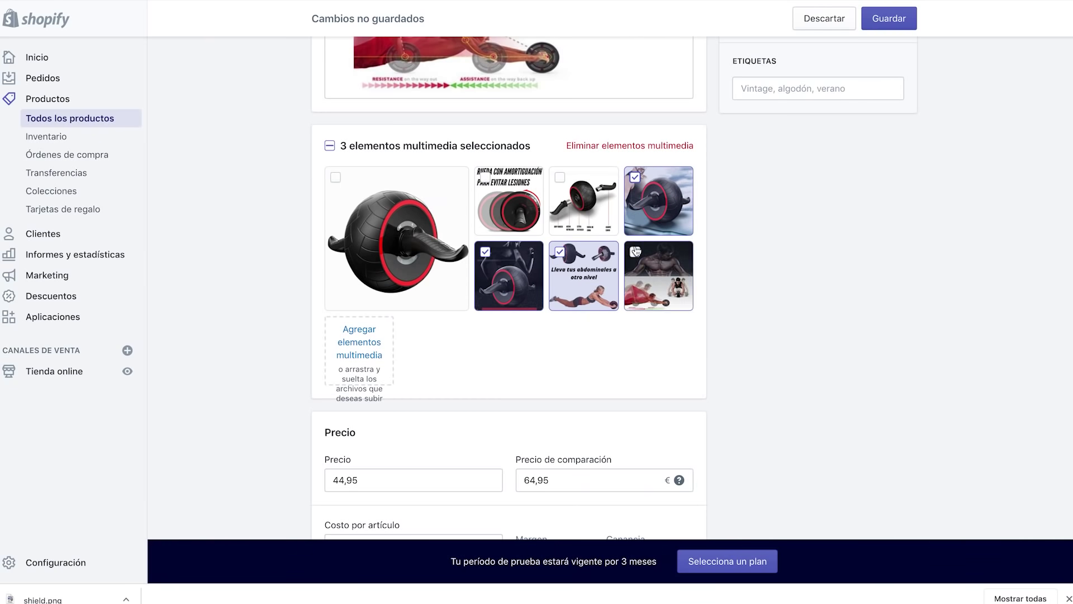
{"action": "left_click", "coordinate": [656, 145]}
{"action": "left_click", "coordinate": [695, 334]}
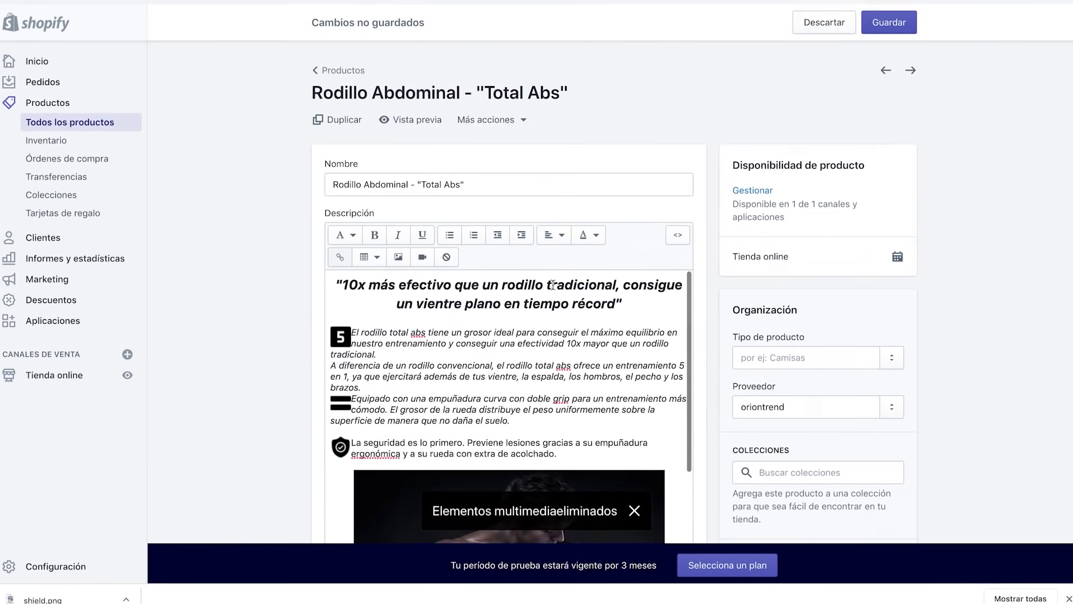
Save the product with its three remaining photos.
{"action": "scroll", "coordinate": [553, 285], "scroll_direction": "down", "scroll_amount": 15}
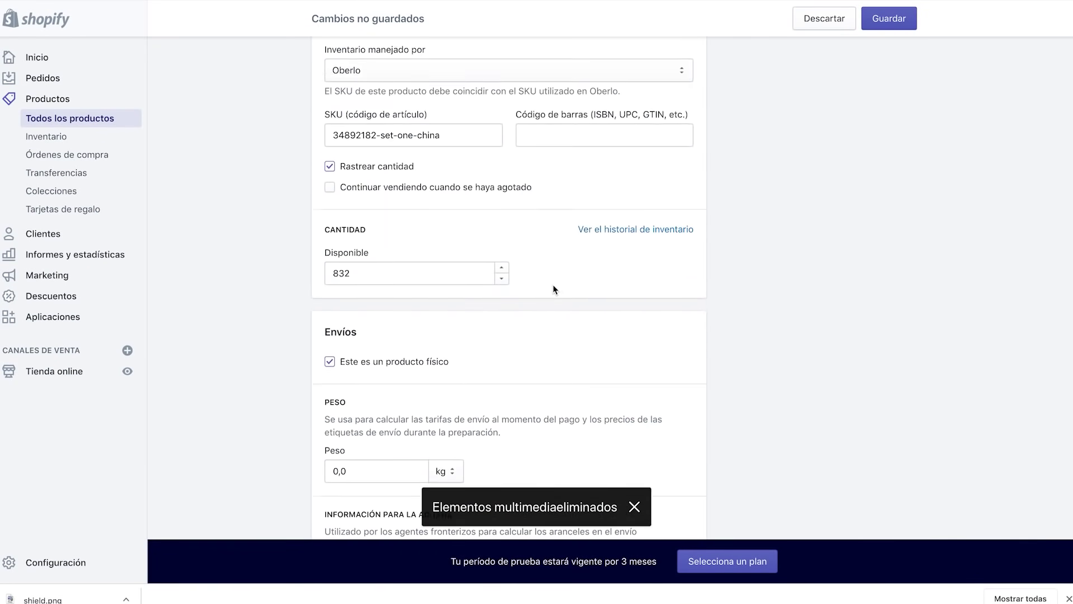
{"action": "scroll", "coordinate": [553, 284], "scroll_direction": "down", "scroll_amount": 10}
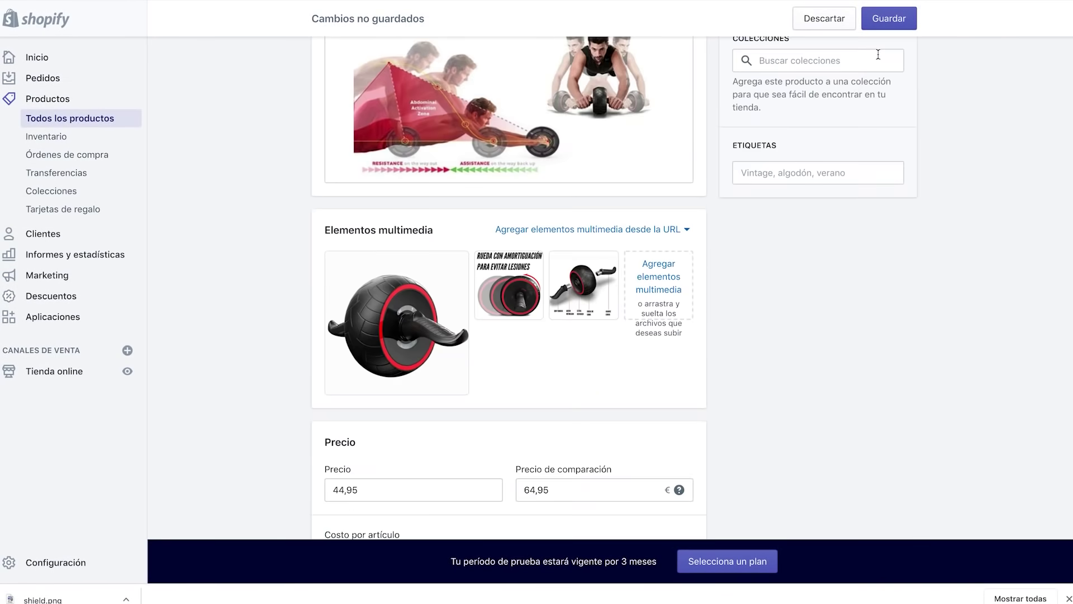
{"action": "left_click", "coordinate": [893, 23]}
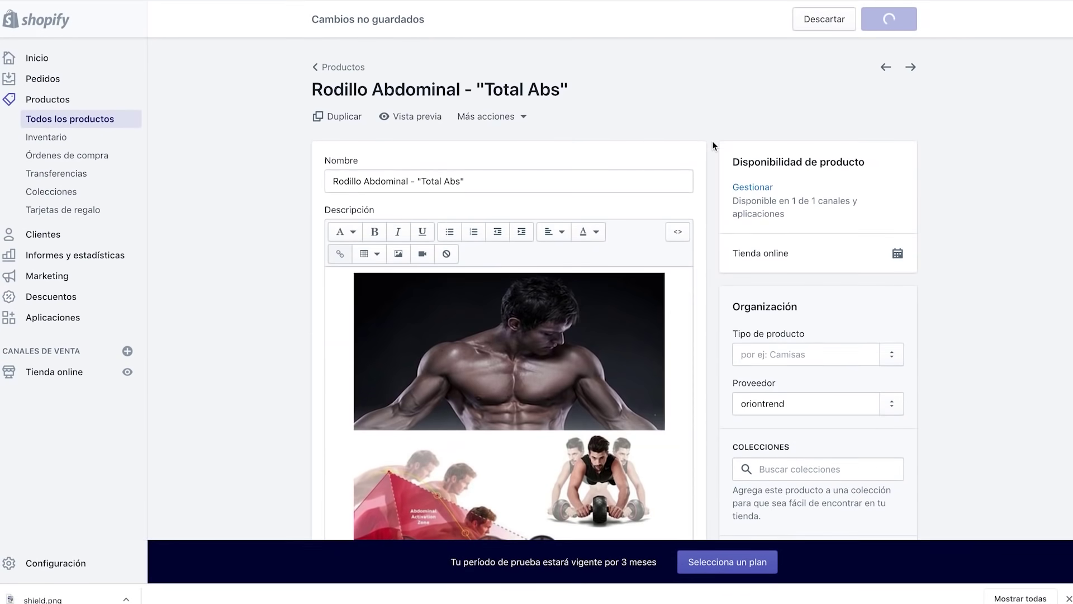
Preview the Total Abs storefront page, view the third exploded-view photo, then close the preview.
{"action": "left_click", "coordinate": [405, 117]}
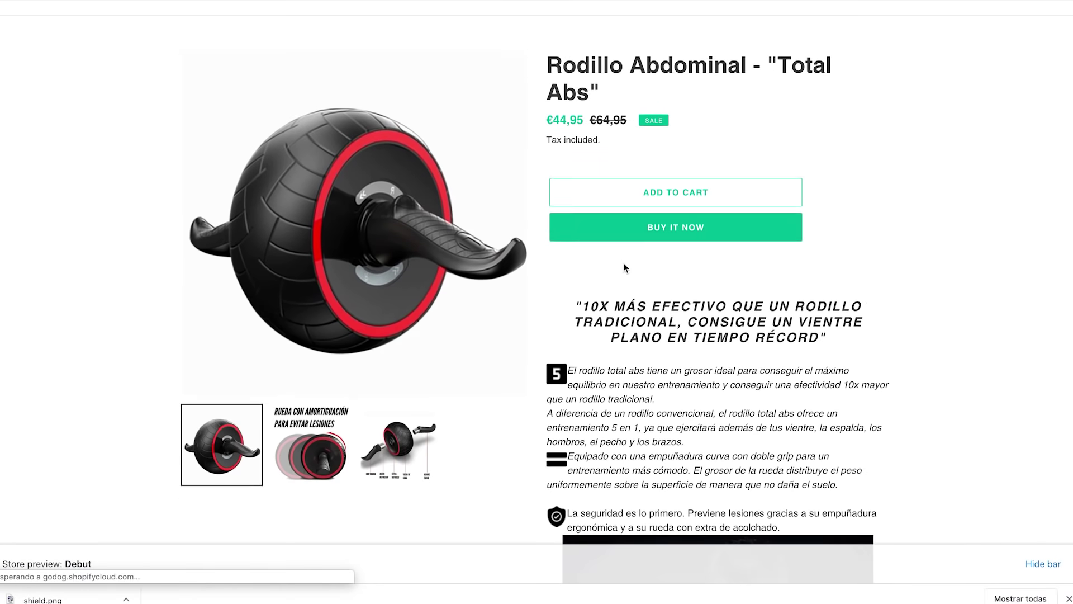
{"action": "scroll", "coordinate": [625, 268], "scroll_direction": "down", "scroll_amount": 12}
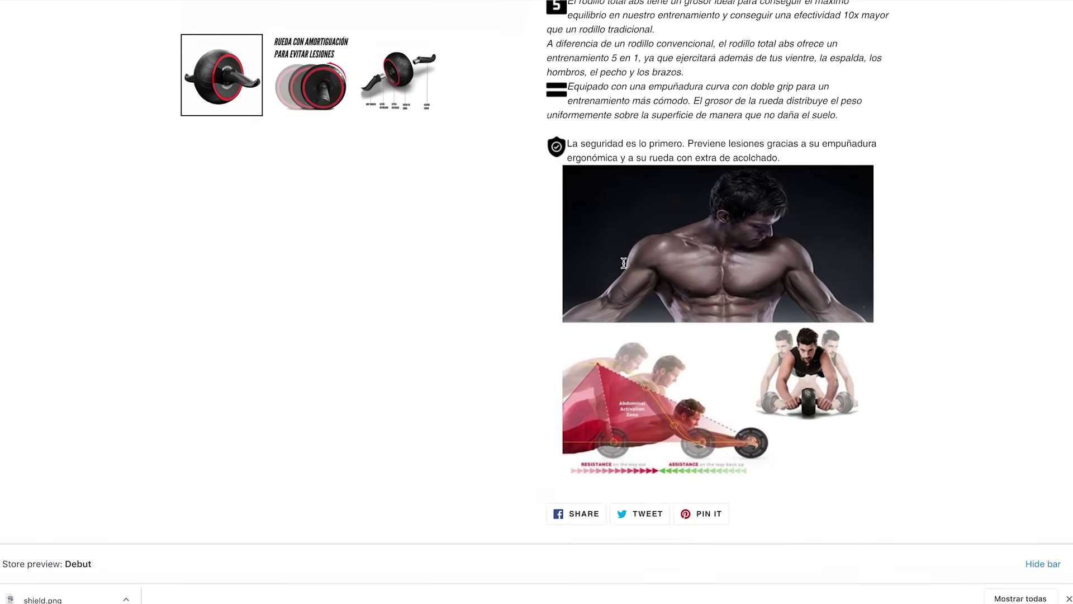
{"action": "scroll", "coordinate": [625, 267], "scroll_direction": "up", "scroll_amount": 15}
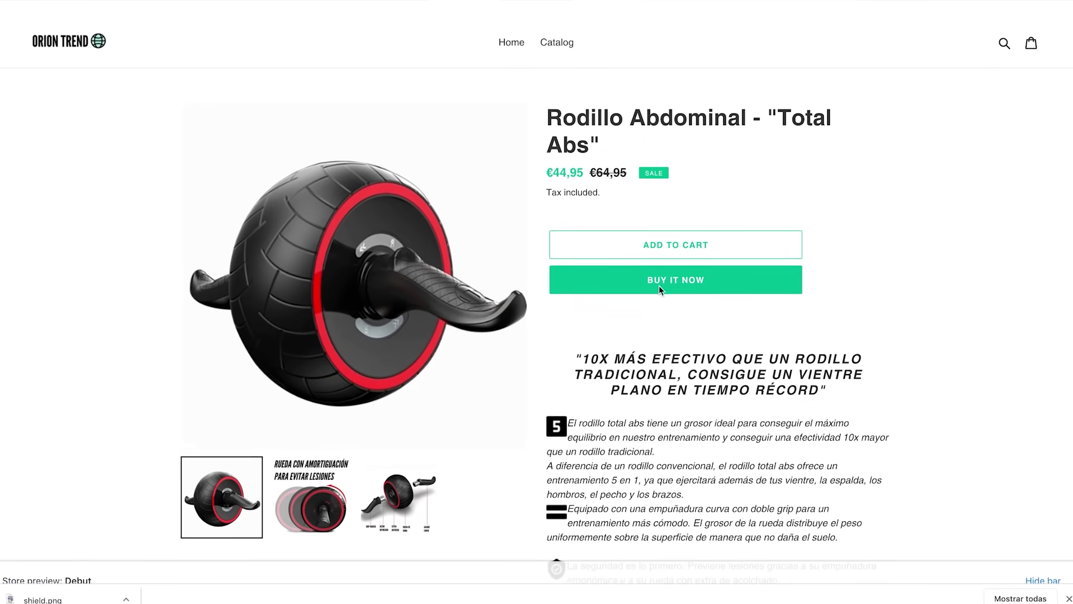
{"action": "scroll", "coordinate": [659, 288], "scroll_direction": "down", "scroll_amount": 10}
{"action": "scroll", "coordinate": [659, 286], "scroll_direction": "up", "scroll_amount": 12}
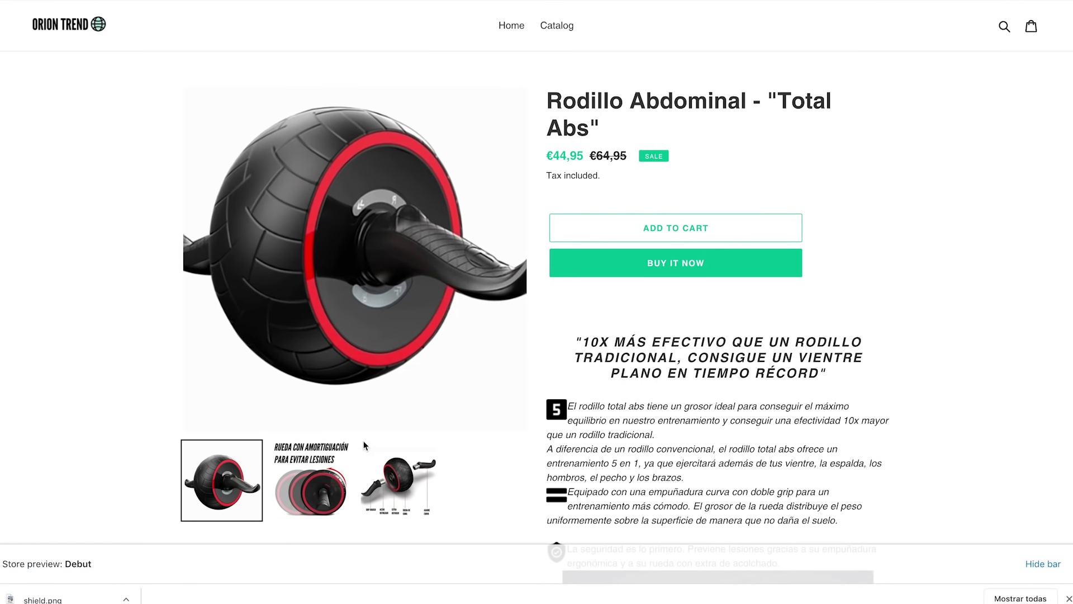
{"action": "left_click", "coordinate": [412, 461]}
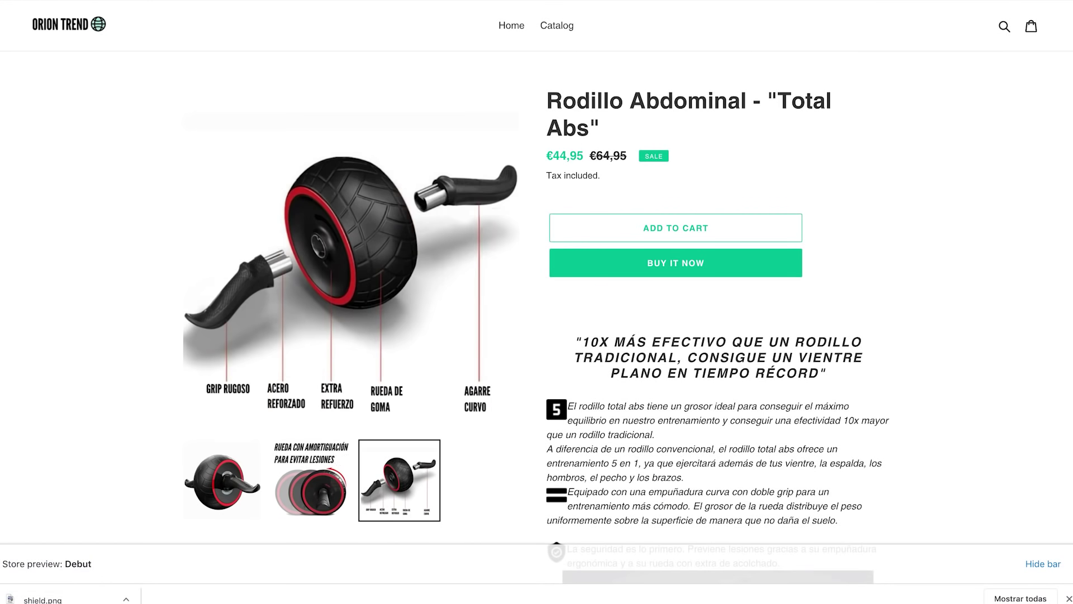
{"action": "key", "text": "ctrl+w"}
{"action": "scroll", "coordinate": [454, 233], "scroll_direction": "down", "scroll_amount": 3}
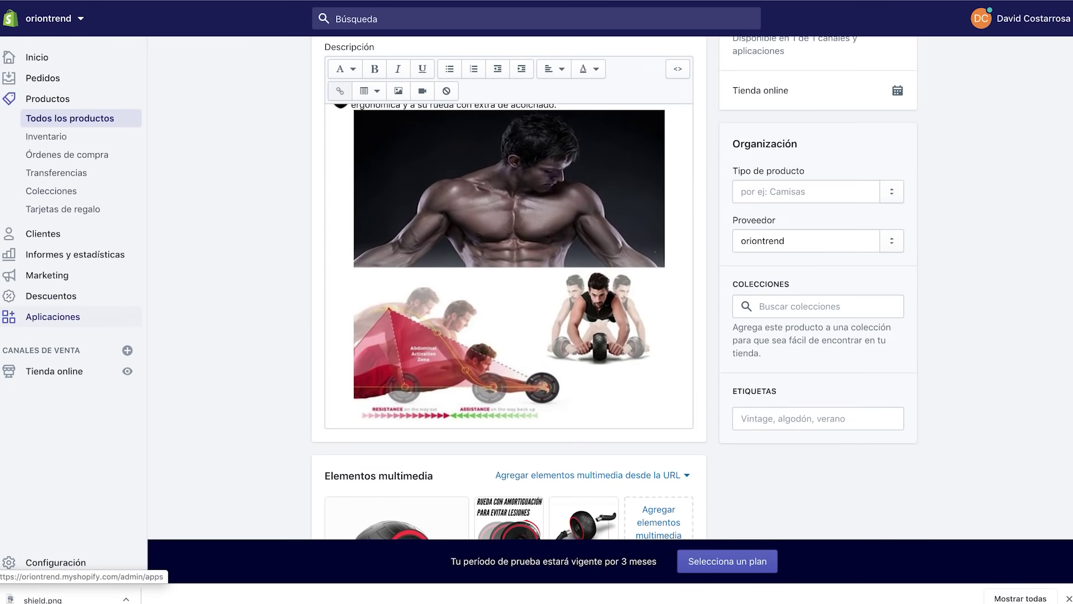
Go from the Apps page to the Shopify App Store and search for 'vitals'.
{"action": "left_click", "coordinate": [52, 316]}
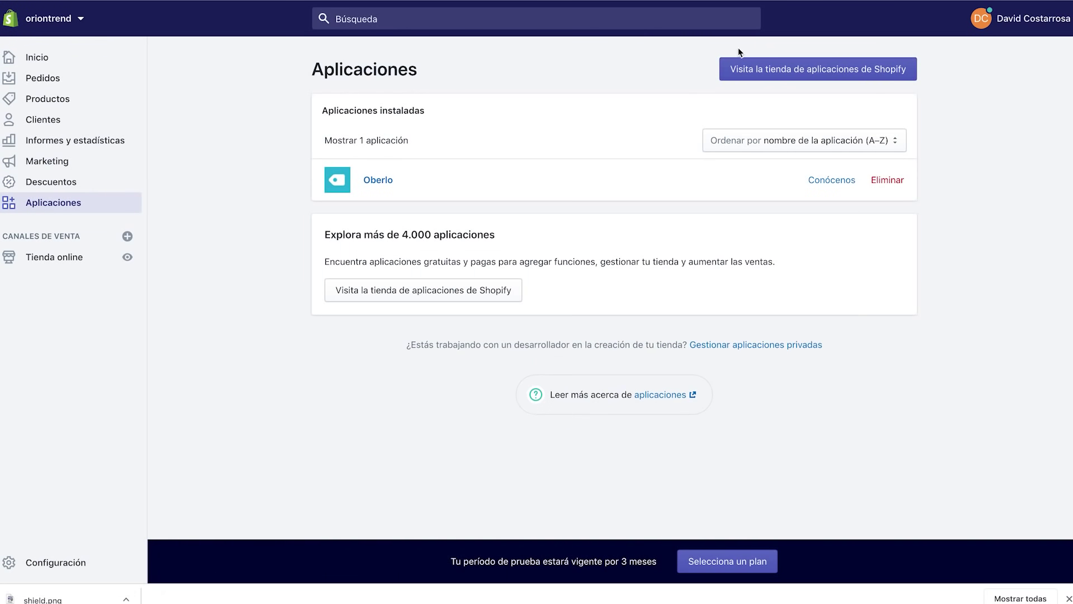
{"action": "left_click", "coordinate": [743, 68]}
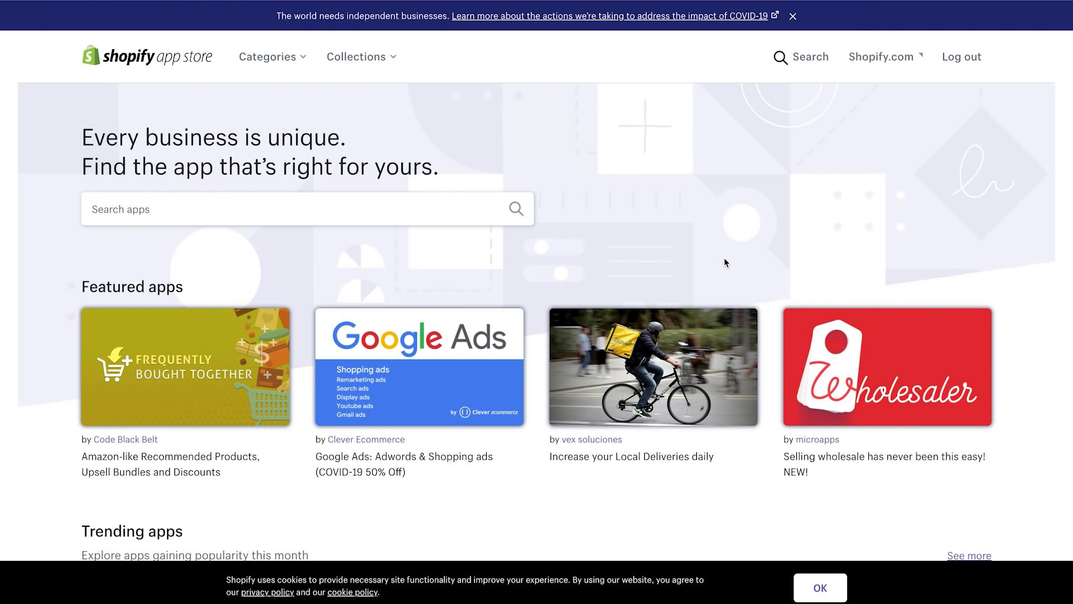
{"action": "left_click", "coordinate": [392, 218]}
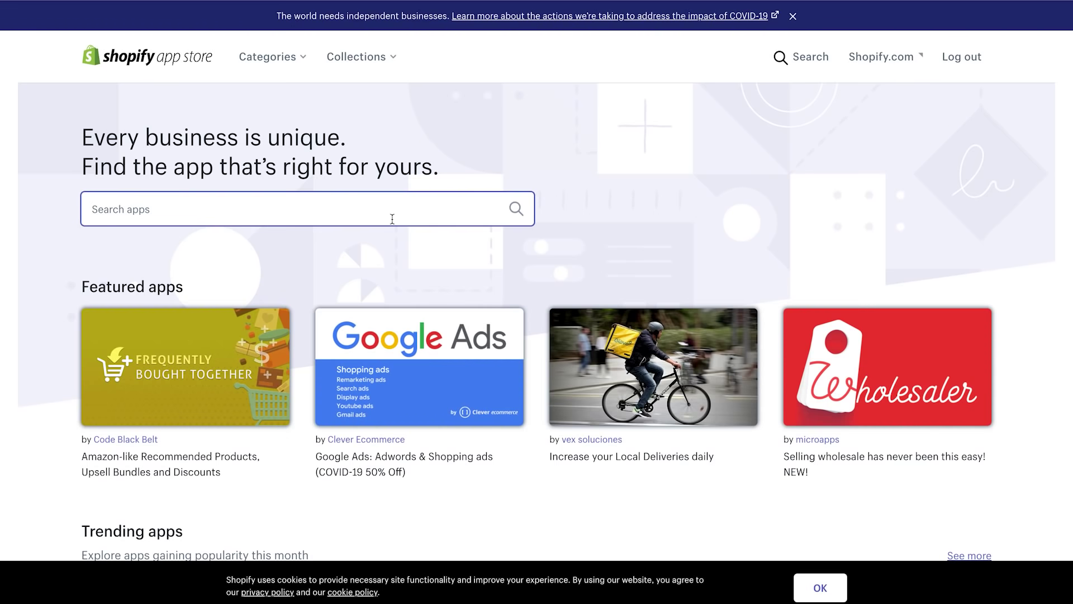
{"action": "type", "text": "vitals"}
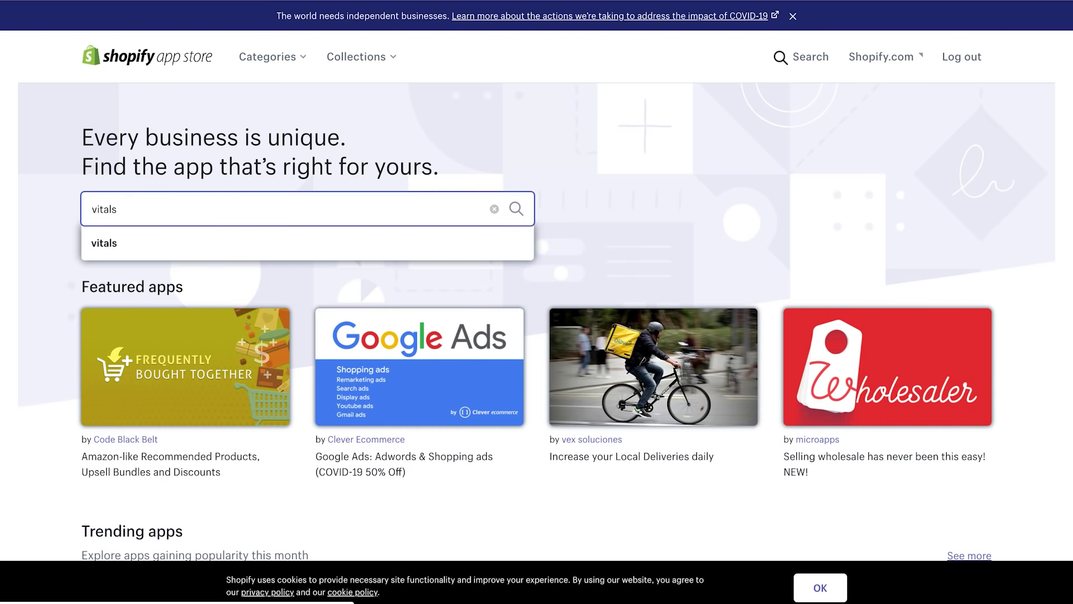
{"action": "key", "text": "Return"}
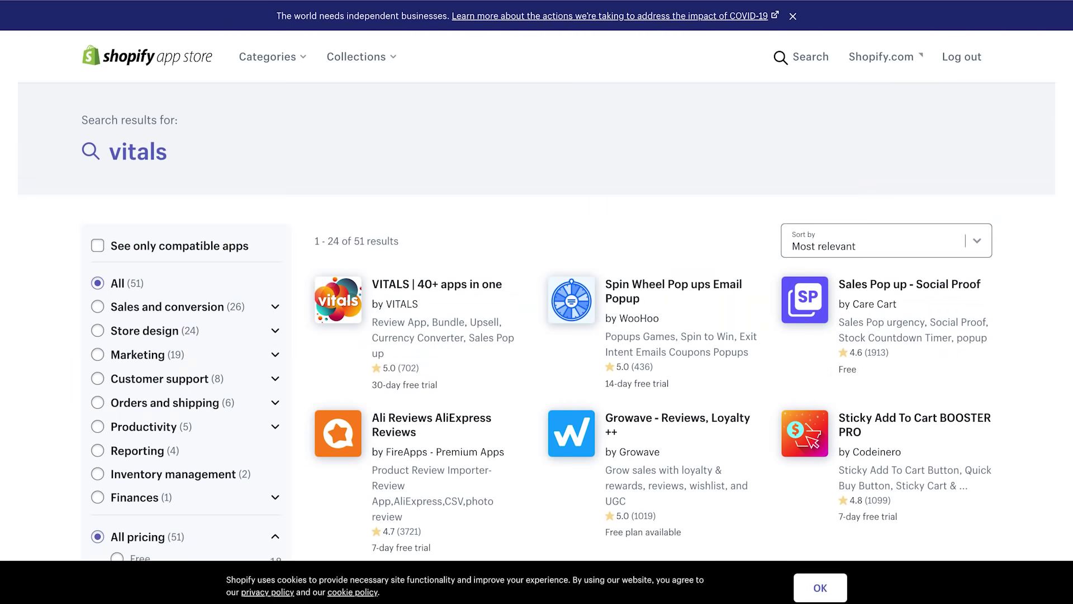
{"action": "left_click", "coordinate": [462, 289]}
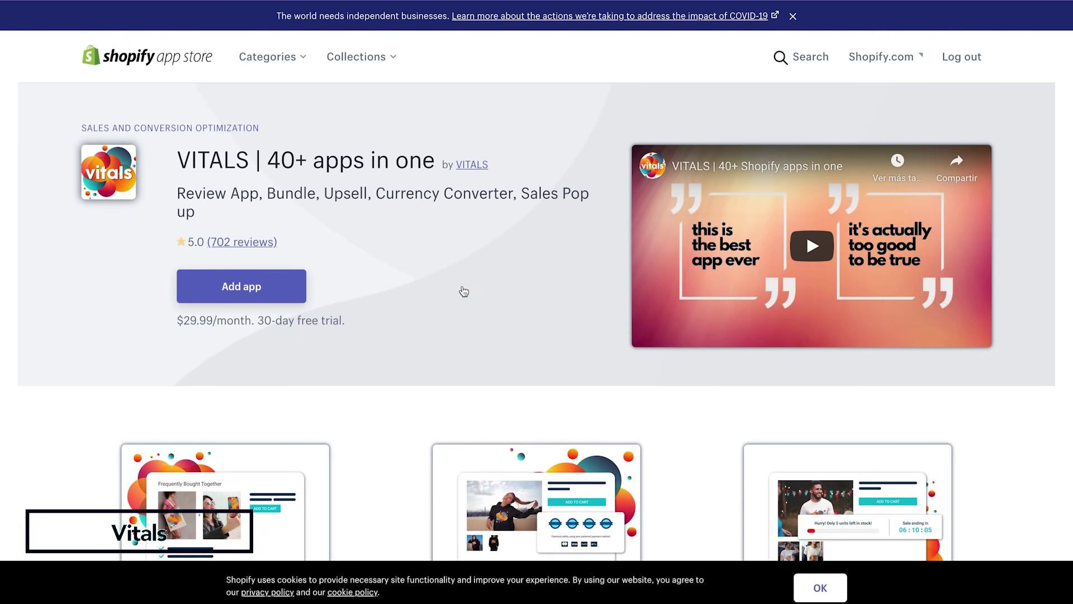
{"action": "scroll", "coordinate": [514, 309], "scroll_direction": "down", "scroll_amount": 5}
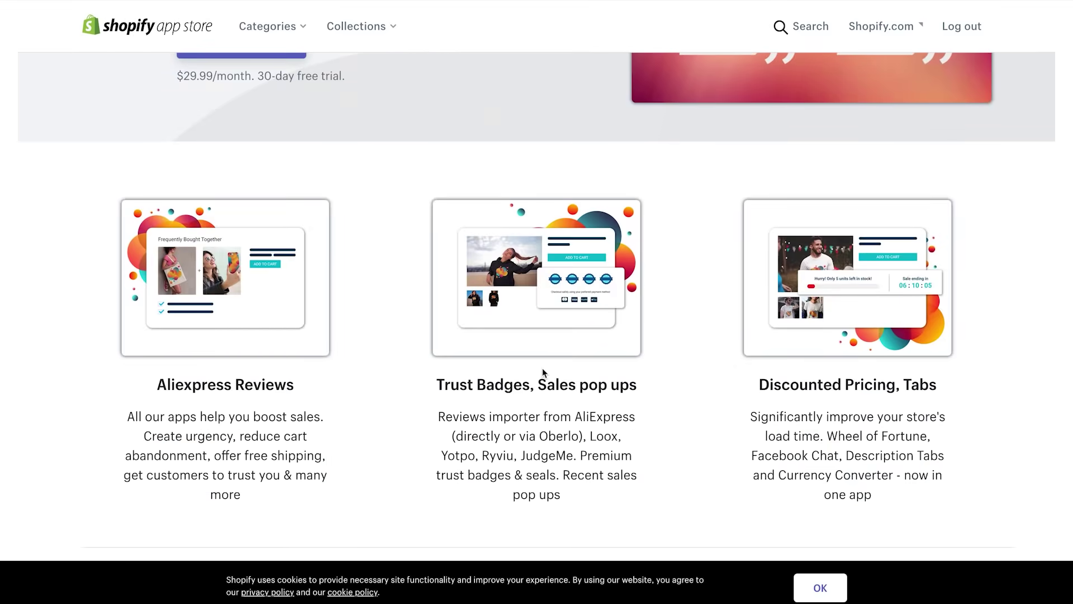
{"action": "scroll", "coordinate": [541, 371], "scroll_direction": "up", "scroll_amount": 5}
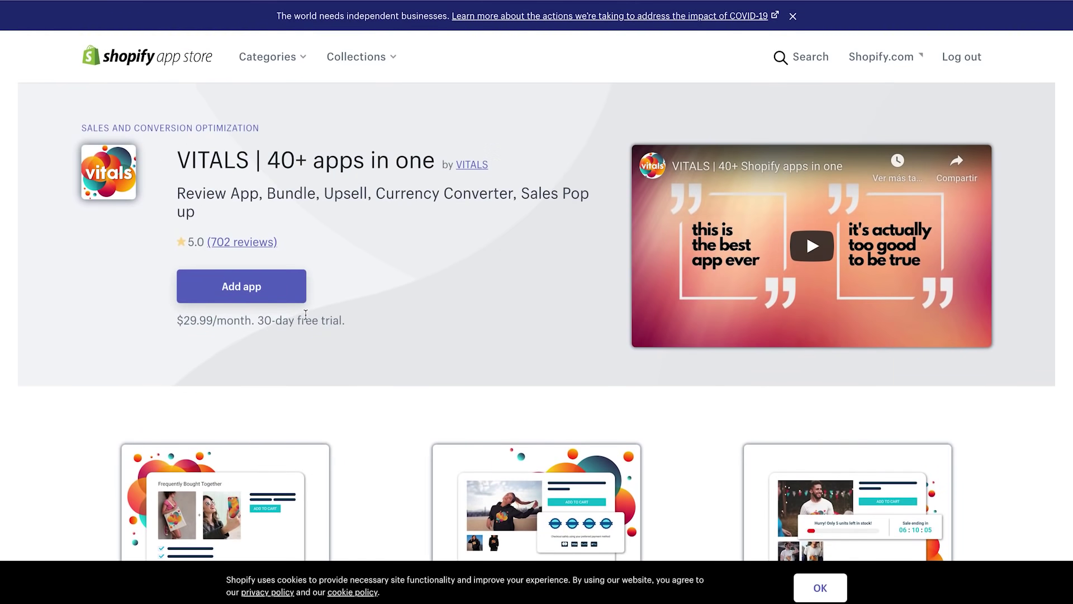
{"action": "triple_click", "coordinate": [335, 320]}
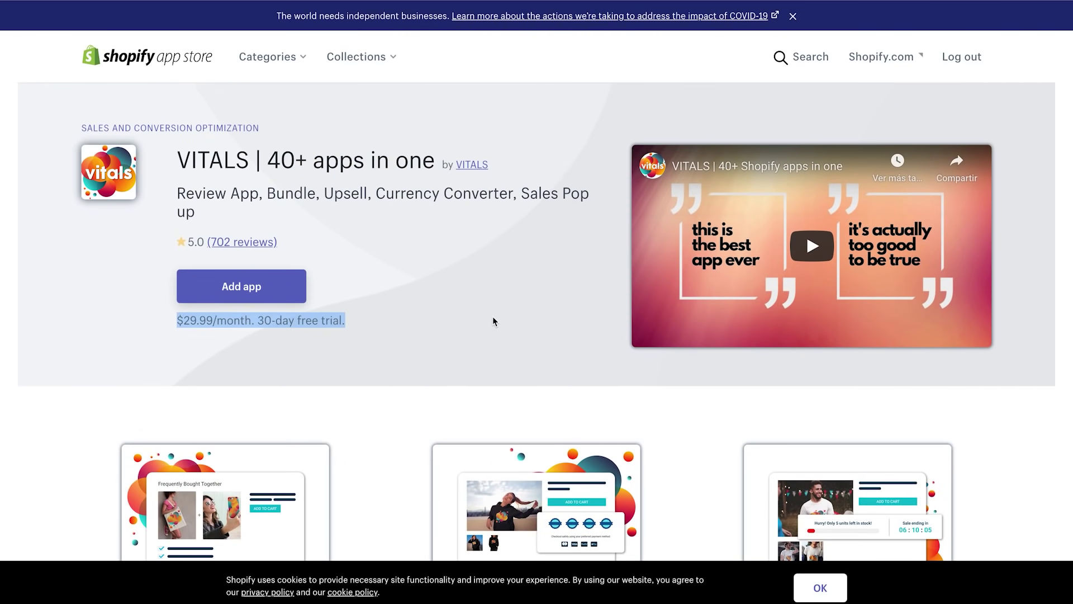
{"action": "scroll", "coordinate": [494, 321], "scroll_direction": "down", "scroll_amount": 15}
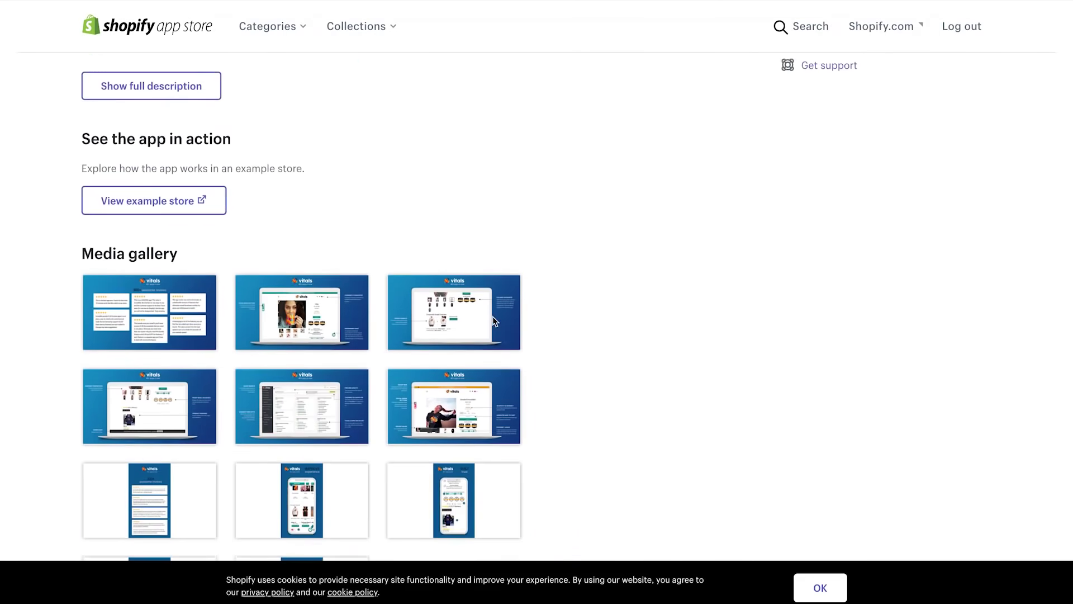
{"action": "scroll", "coordinate": [493, 321], "scroll_direction": "down", "scroll_amount": 5}
{"action": "scroll", "coordinate": [493, 319], "scroll_direction": "up", "scroll_amount": 7}
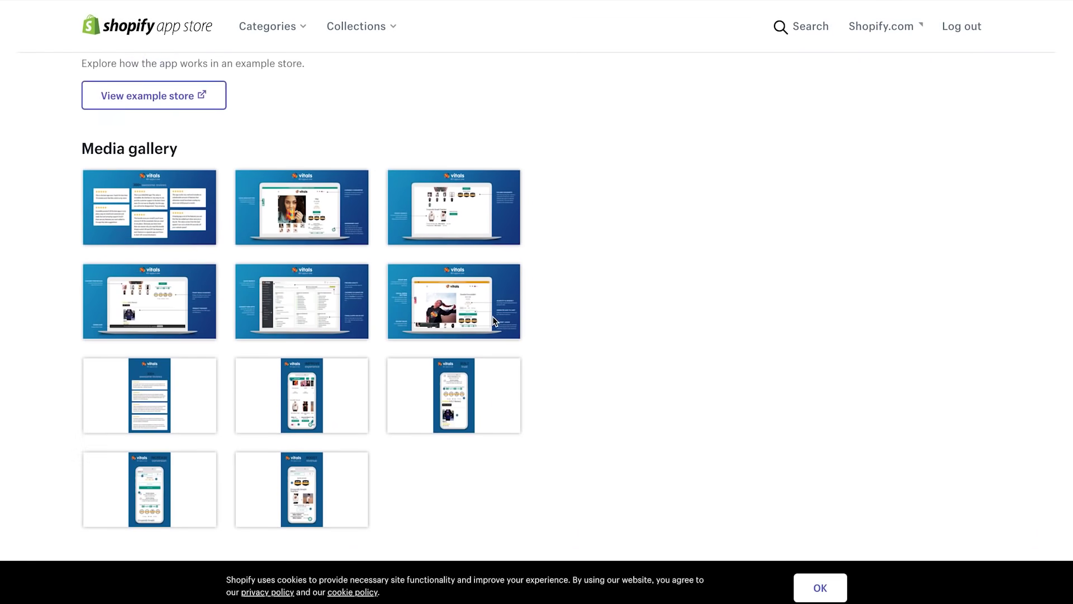
{"action": "scroll", "coordinate": [492, 319], "scroll_direction": "up", "scroll_amount": 6}
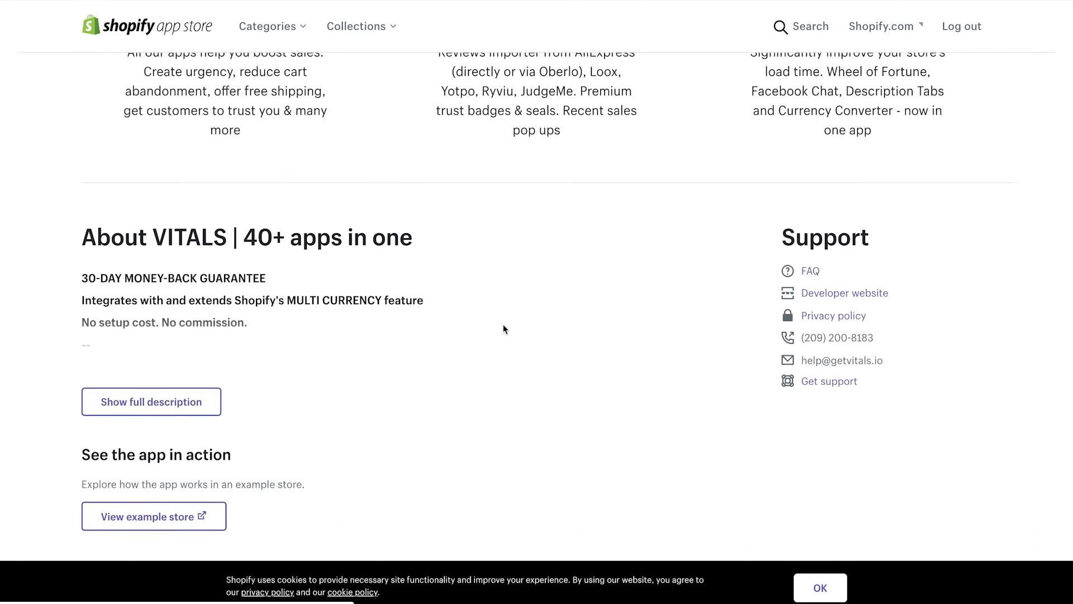
{"action": "scroll", "coordinate": [503, 328], "scroll_direction": "down", "scroll_amount": 10}
{"action": "scroll", "coordinate": [503, 329], "scroll_direction": "down", "scroll_amount": 6}
{"action": "scroll", "coordinate": [549, 326], "scroll_direction": "up", "scroll_amount": 15}
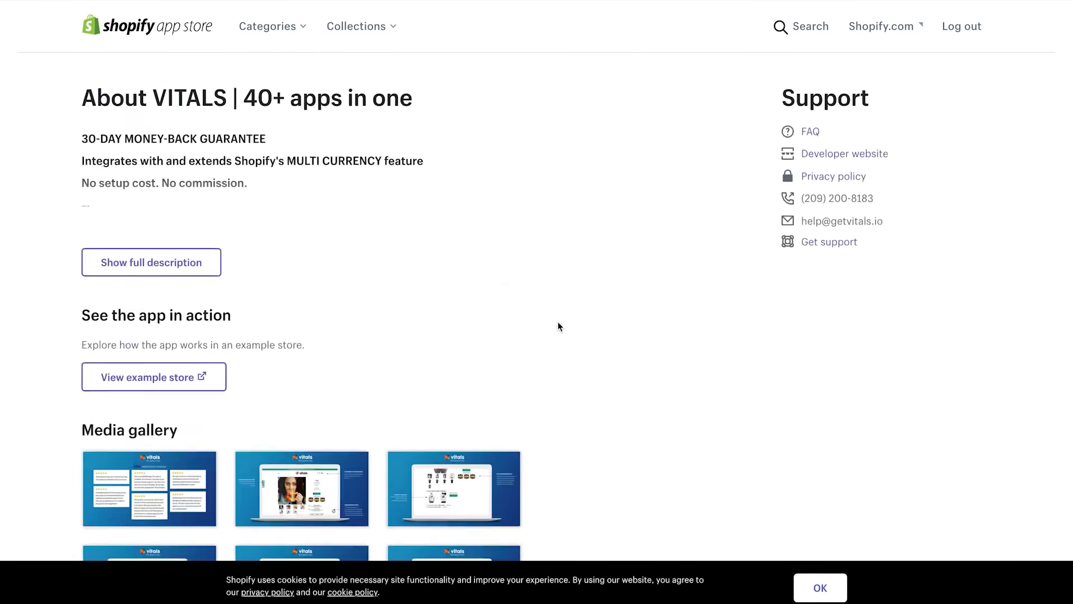
{"action": "scroll", "coordinate": [278, 274], "scroll_direction": "up", "scroll_amount": 3}
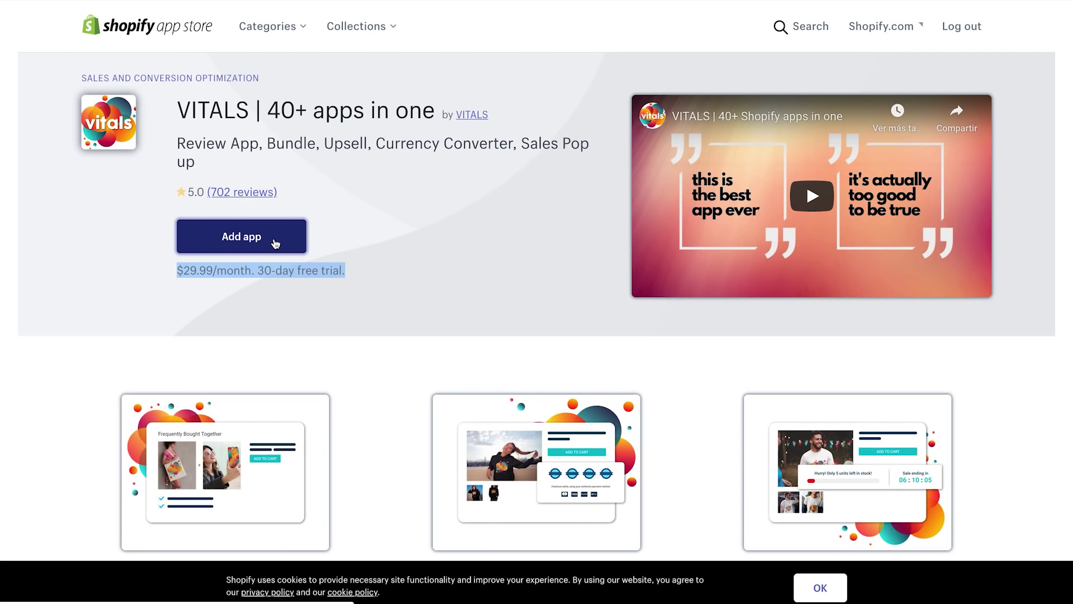
Add the VITALS app and confirm its installation on the store.
{"action": "left_click", "coordinate": [276, 239]}
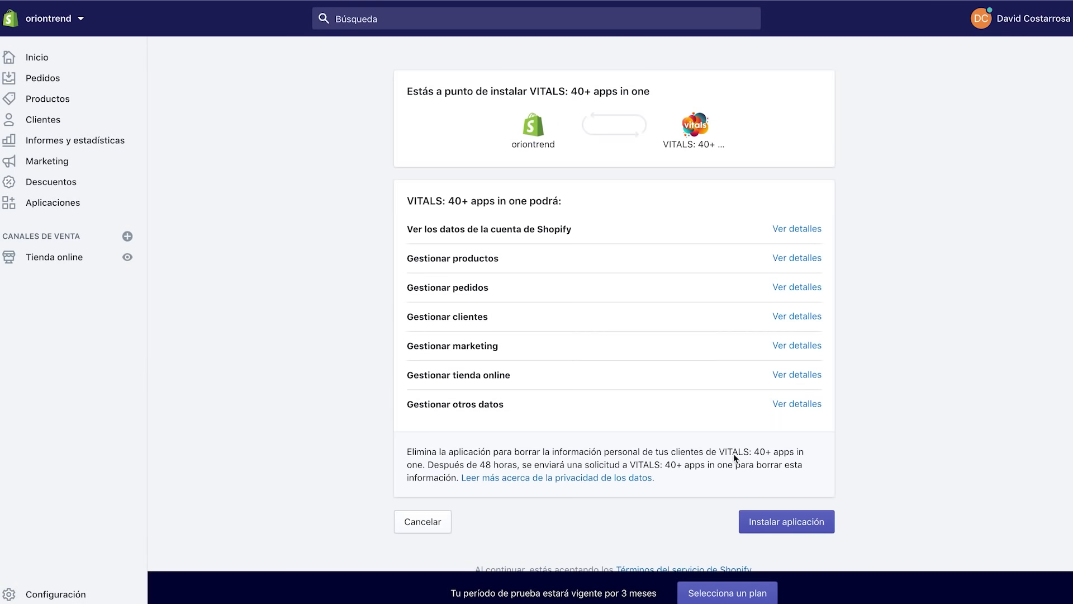
{"action": "left_click", "coordinate": [789, 524]}
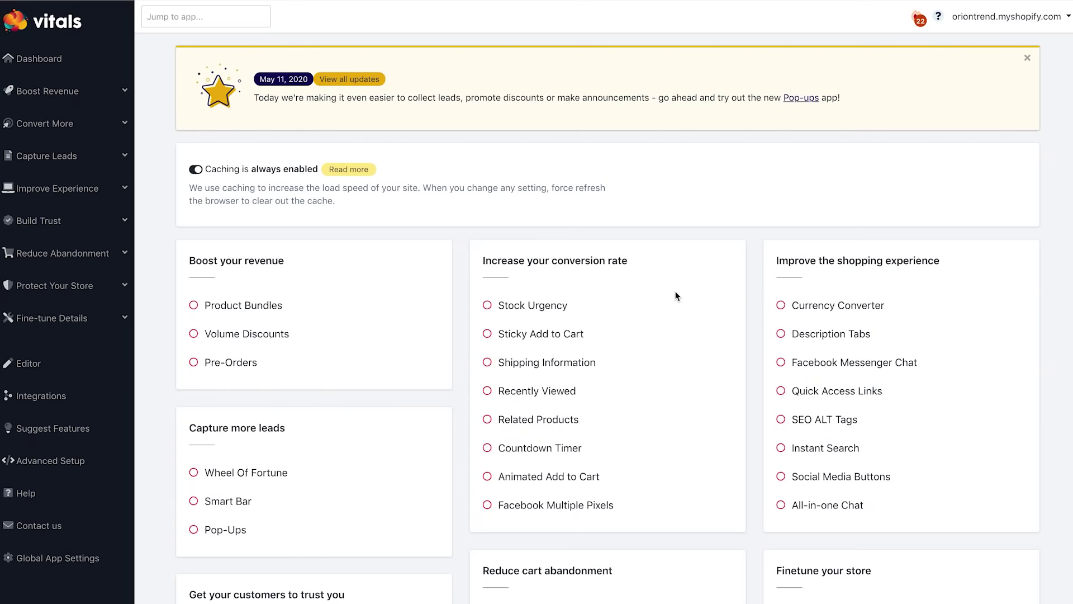
Scroll through the Vitals dashboard's feature groups down to Protect your store.
{"action": "scroll", "coordinate": [676, 294], "scroll_direction": "down", "scroll_amount": 4}
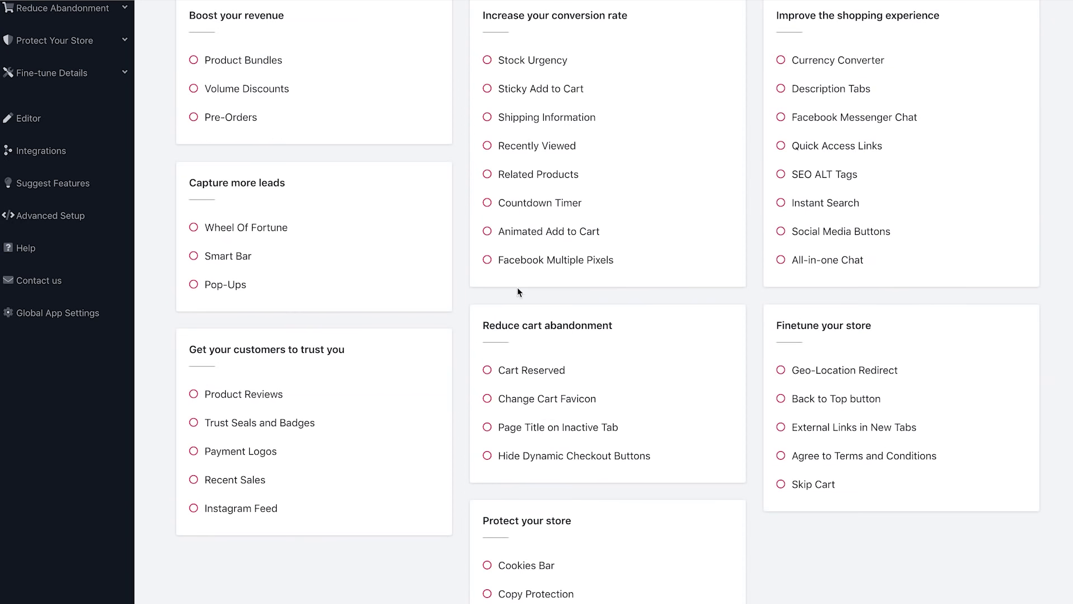
{"action": "scroll", "coordinate": [471, 354], "scroll_direction": "up", "scroll_amount": 1}
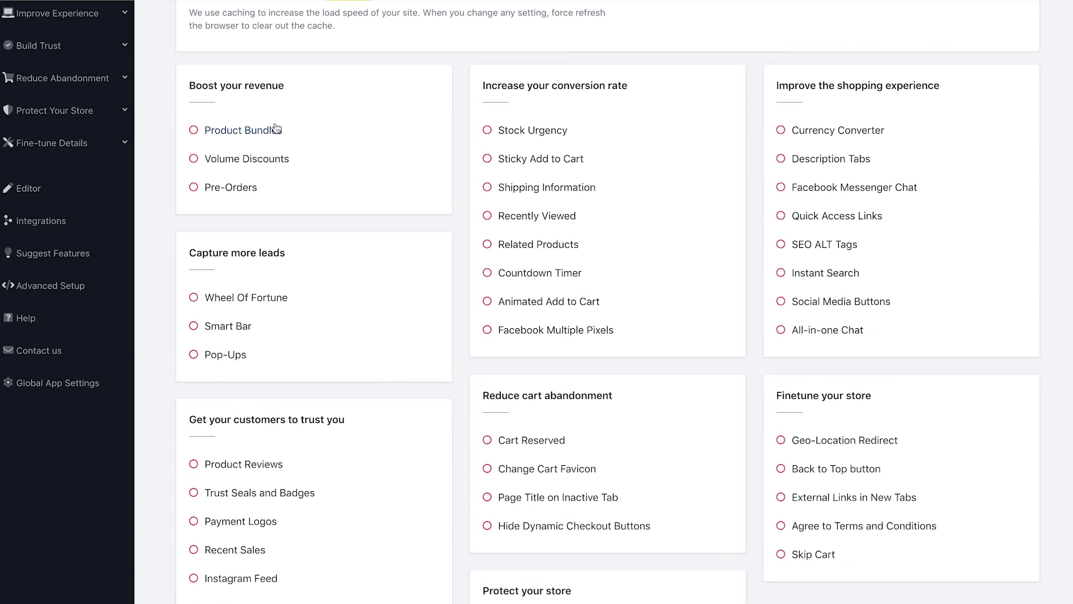
{"action": "scroll", "coordinate": [358, 140], "scroll_direction": "up", "scroll_amount": 1}
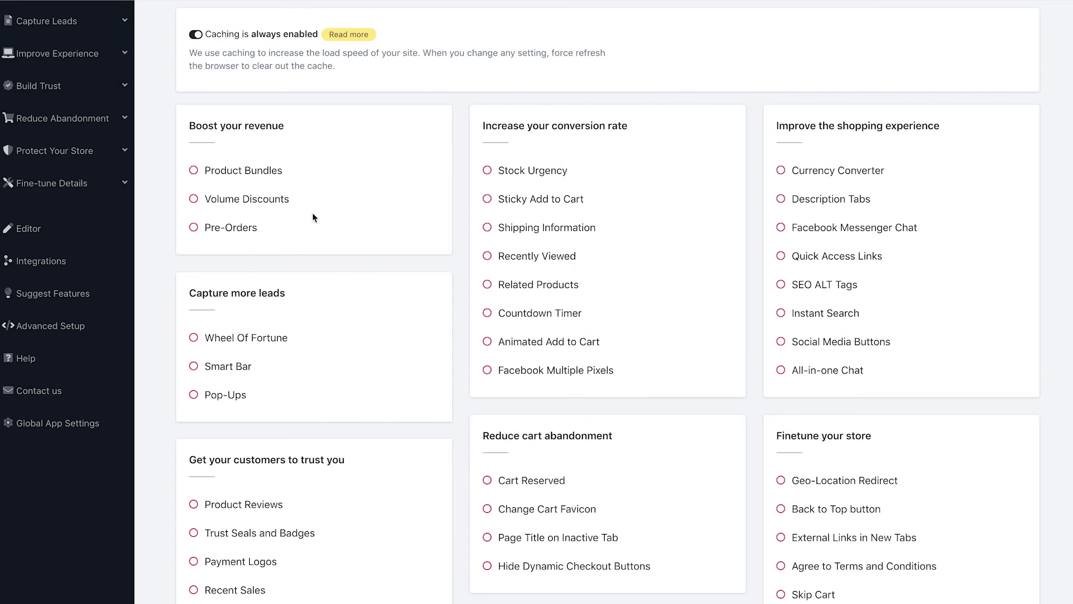
{"action": "scroll", "coordinate": [410, 286], "scroll_direction": "down", "scroll_amount": 1}
{"action": "scroll", "coordinate": [393, 329], "scroll_direction": "down", "scroll_amount": 1}
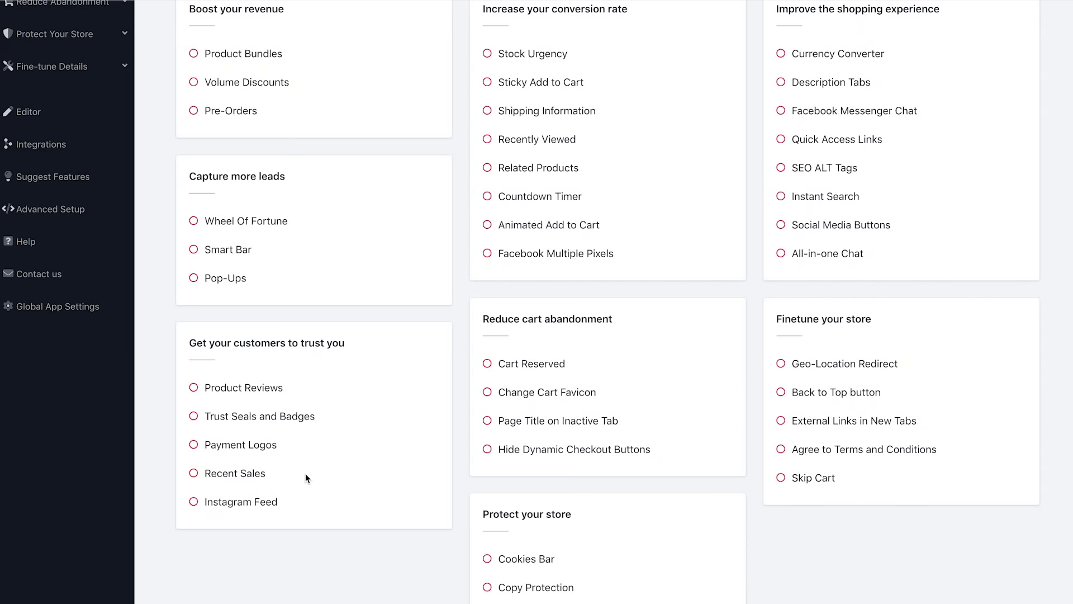
{"action": "scroll", "coordinate": [496, 485], "scroll_direction": "down", "scroll_amount": 1}
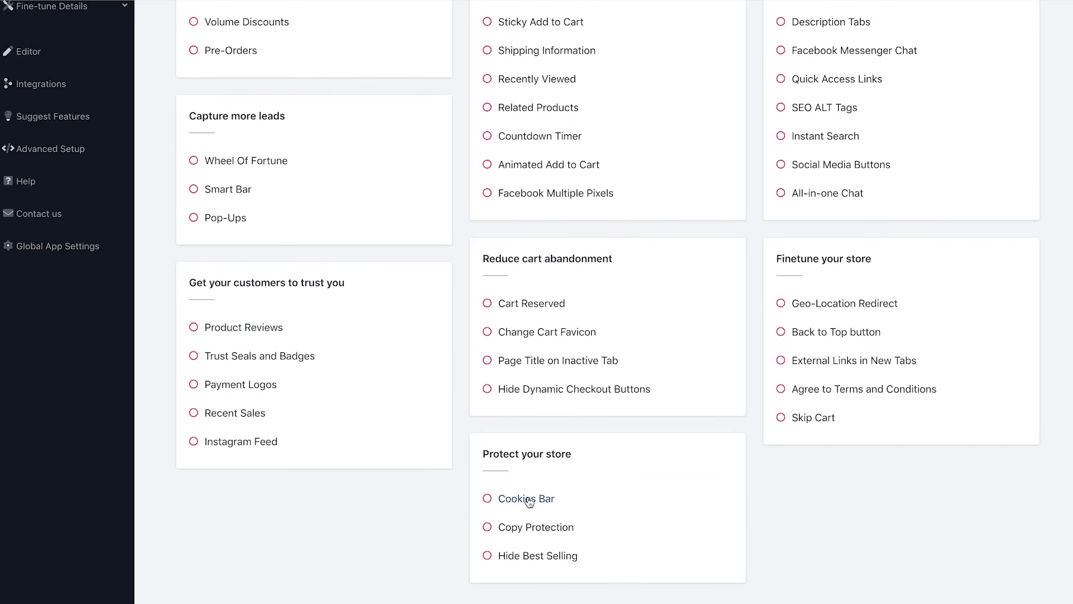
{"action": "scroll", "coordinate": [617, 472], "scroll_direction": "up", "scroll_amount": 2}
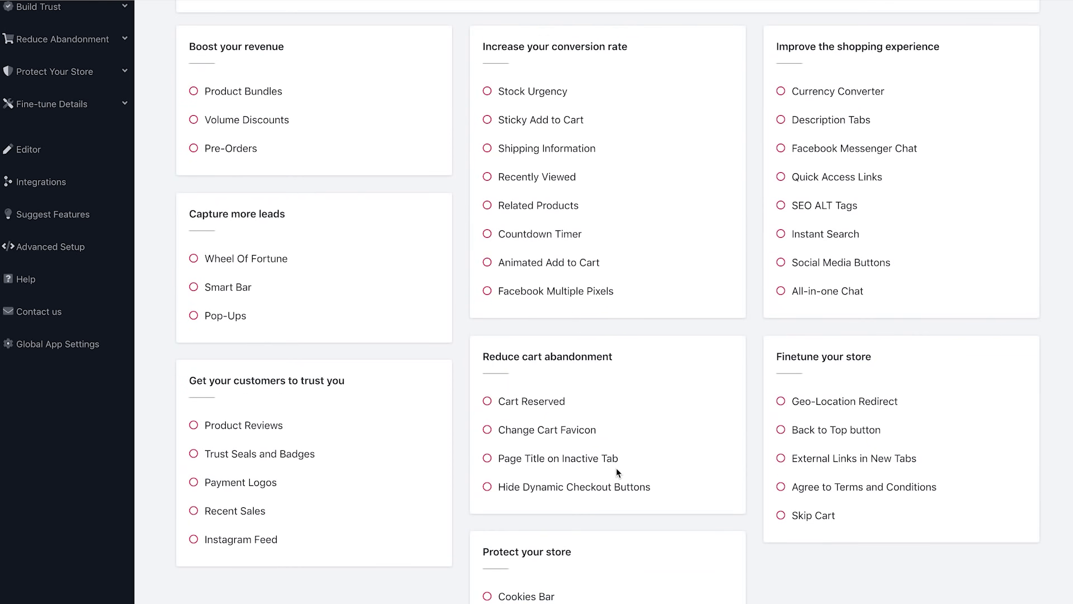
{"action": "scroll", "coordinate": [617, 472], "scroll_direction": "down", "scroll_amount": 2}
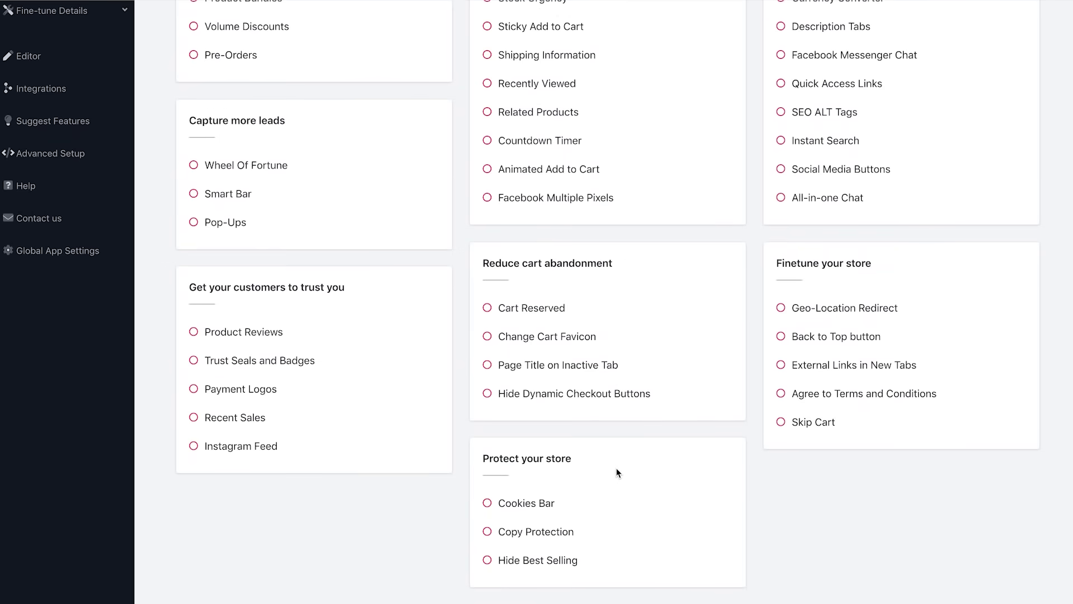
Enable the Cookies Bar and replace its message with Spanish text beginning 'Usamos'.
{"action": "left_click", "coordinate": [529, 505]}
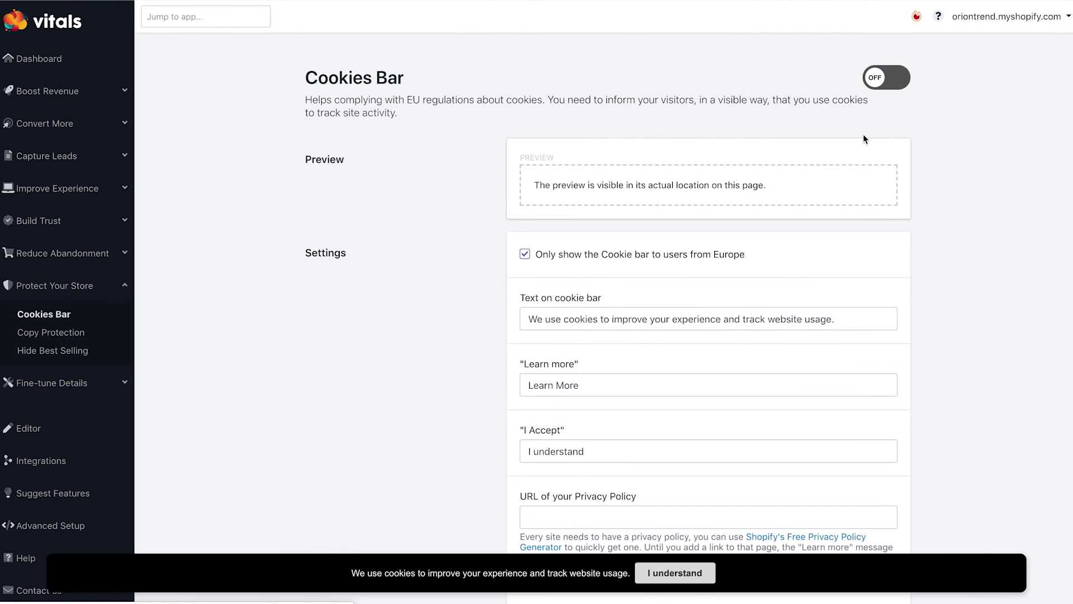
{"action": "left_click", "coordinate": [883, 84]}
{"action": "scroll", "coordinate": [715, 252], "scroll_direction": "down", "scroll_amount": 2}
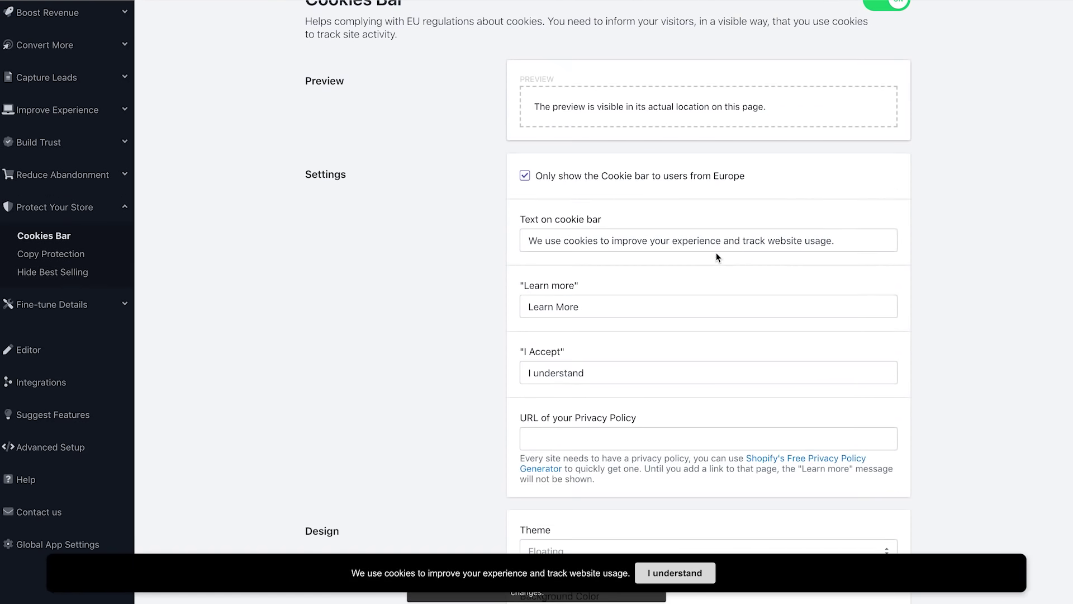
{"action": "triple_click", "coordinate": [735, 246]}
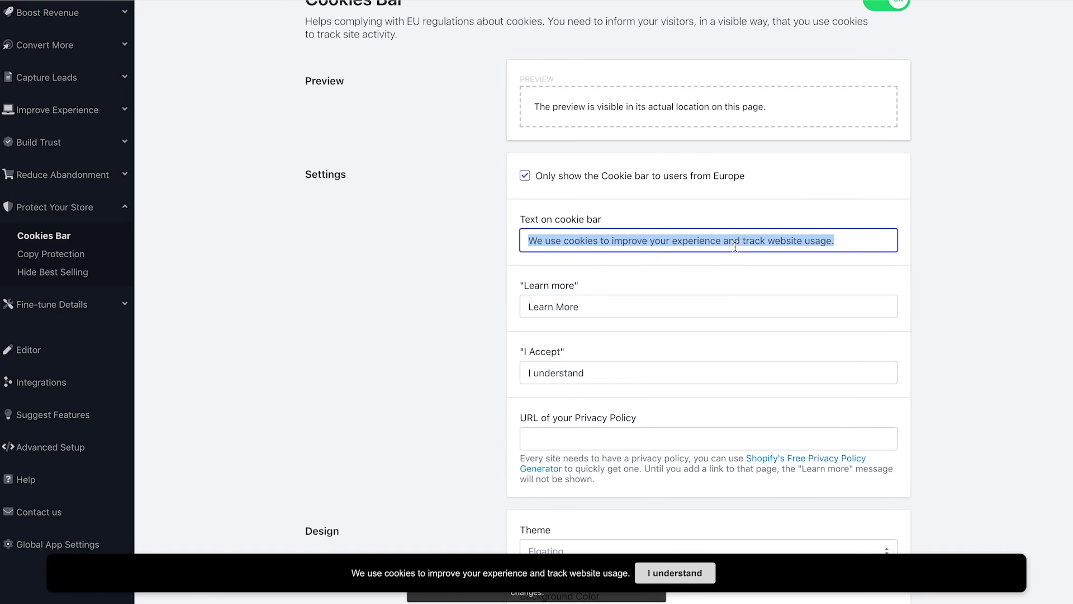
{"action": "type", "text": "Usamos"}
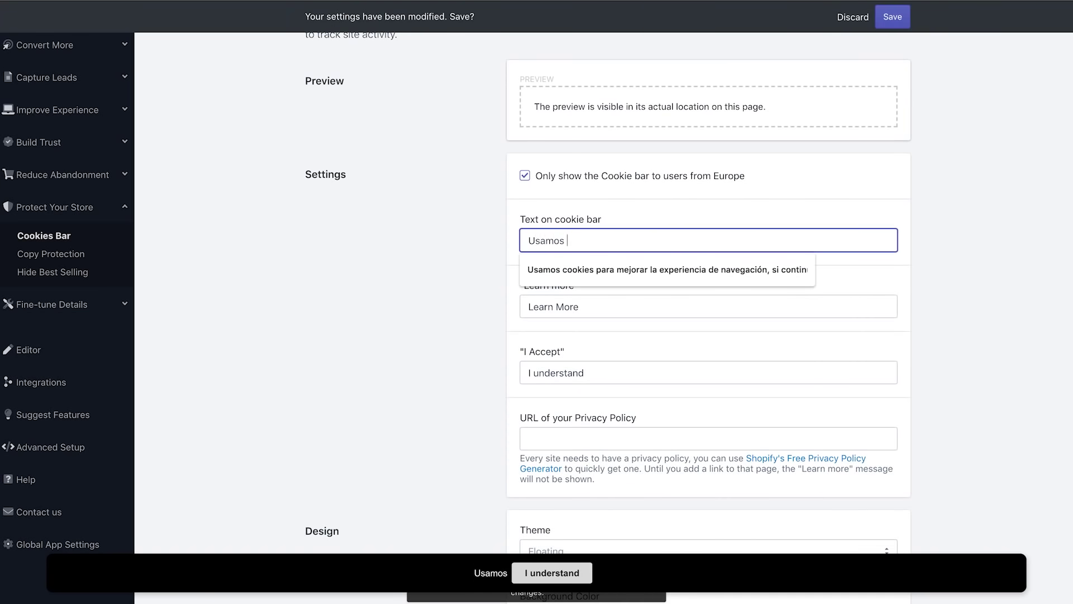
{"action": "left_click", "coordinate": [761, 272]}
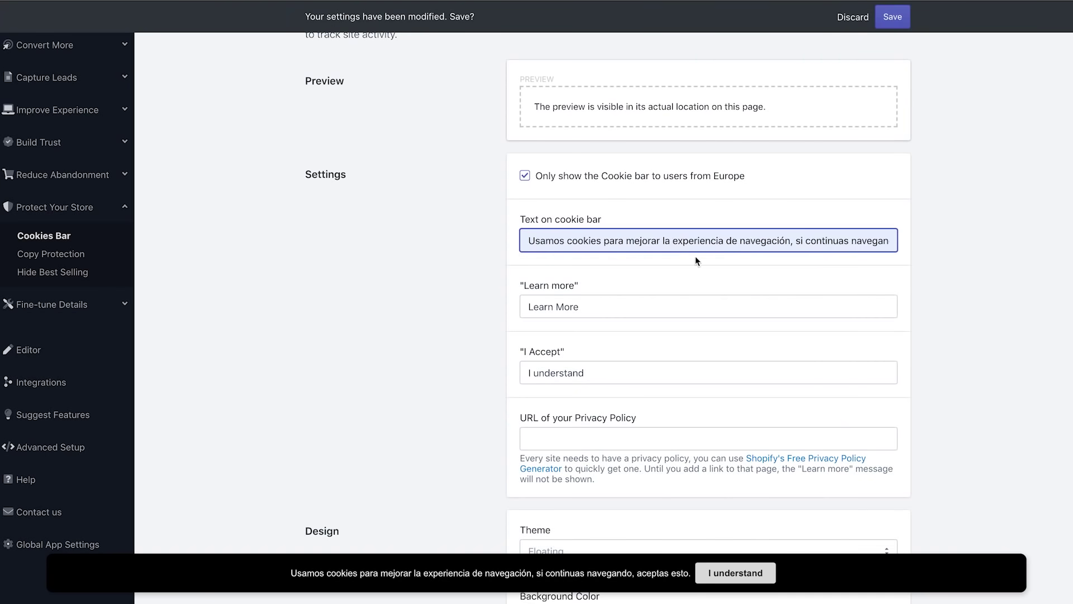
{"action": "left_click", "coordinate": [825, 240]}
{"action": "key", "text": "Right"}
{"action": "key", "text": "Right"}
{"action": "key", "text": "Right"}
{"action": "key", "text": "Right"}
{"action": "key", "text": "Right"}
{"action": "key", "text": "Right"}
{"action": "key", "text": "Right"}
{"action": "key", "text": "Right"}
{"action": "key", "text": "Right"}
{"action": "key", "text": "Right"}
{"action": "key", "text": "Right"}
{"action": "key", "text": "Right"}
{"action": "key", "text": "Right"}
{"action": "key", "text": "Right"}
{"action": "key", "text": "Right"}
{"action": "key", "text": "Right"}
{"action": "key", "text": "Right"}
{"action": "key", "text": "Right"}
{"action": "key", "text": "Right"}
{"action": "key", "text": "Right"}
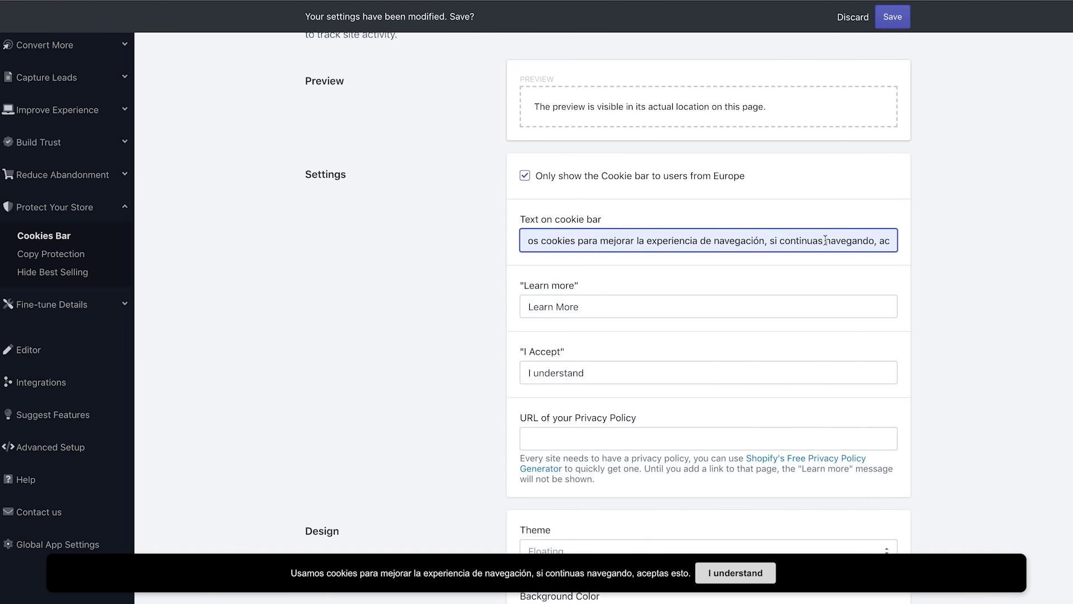
Relabel the buttons 'Ver más' and 'Lo entiendo' and save the Cookies Bar.
{"action": "triple_click", "coordinate": [745, 306]}
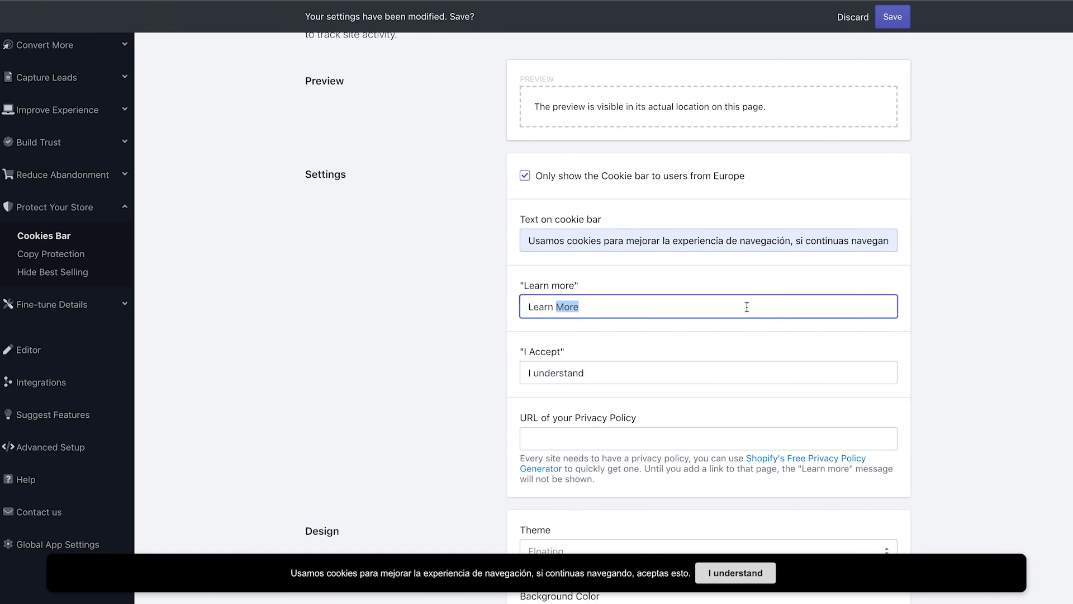
{"action": "type", "text": "Ver más"}
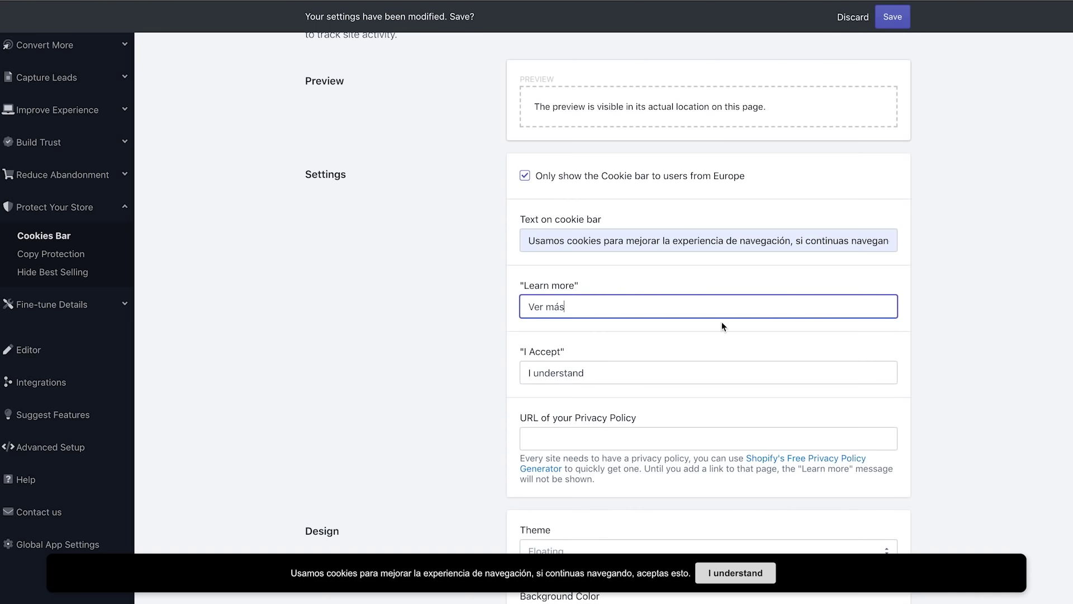
{"action": "triple_click", "coordinate": [705, 370]}
{"action": "type", "text": "Lo ent"}
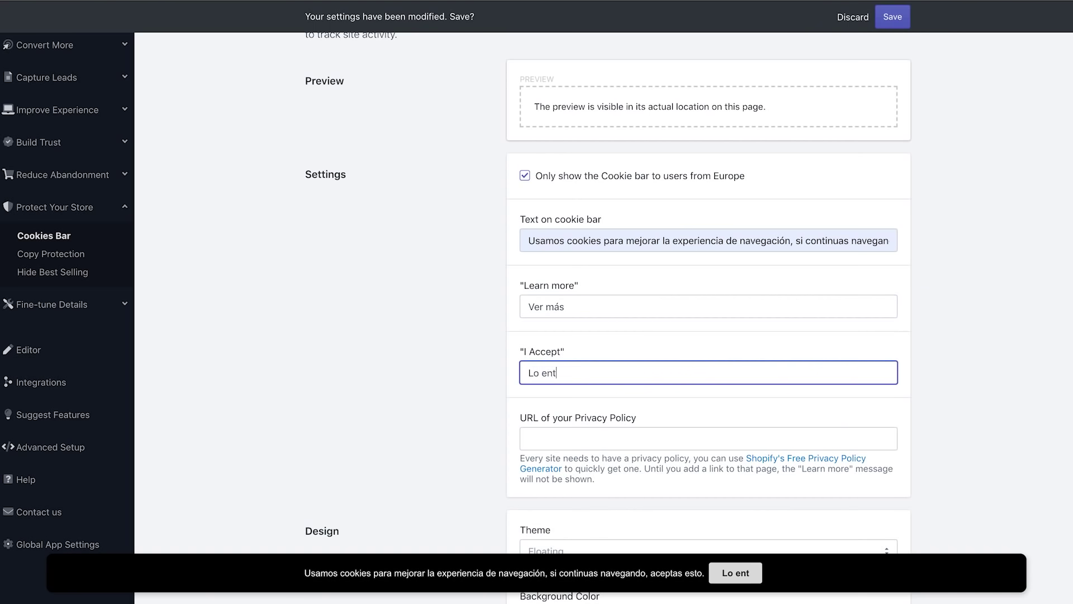
{"action": "type", "text": "iendo"}
{"action": "scroll", "coordinate": [727, 394], "scroll_direction": "down", "scroll_amount": 6}
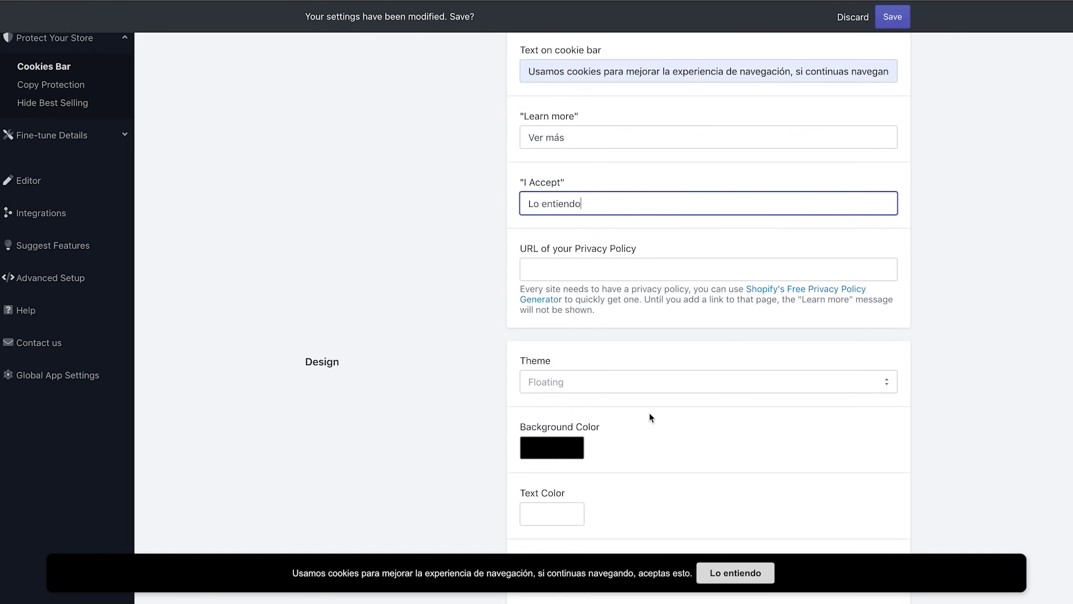
{"action": "scroll", "coordinate": [671, 357], "scroll_direction": "up", "scroll_amount": 10}
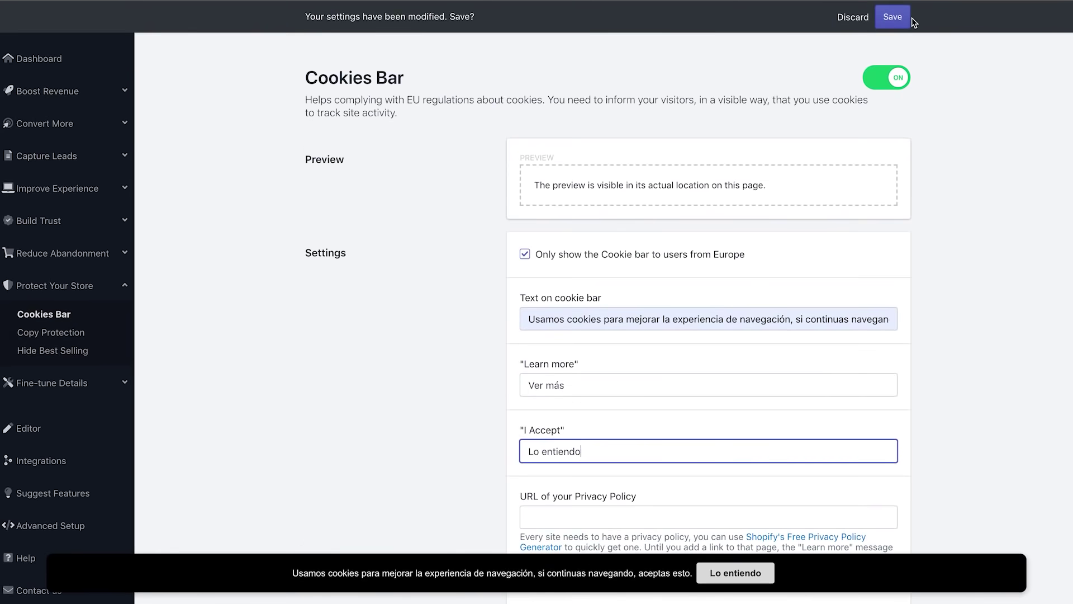
{"action": "left_click", "coordinate": [894, 18]}
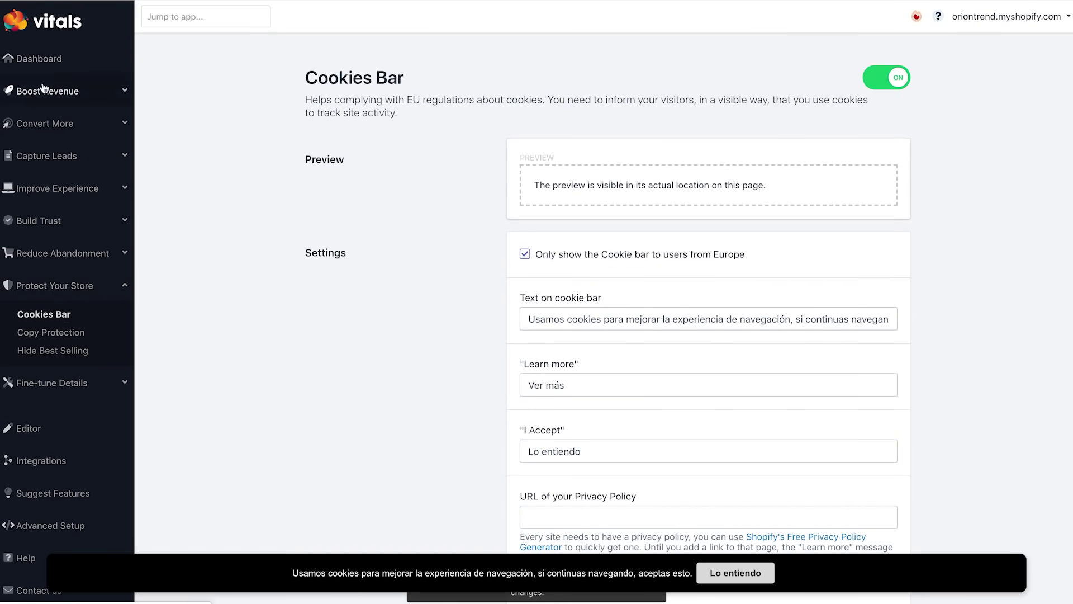
{"action": "left_click", "coordinate": [39, 58]}
{"action": "scroll", "coordinate": [628, 376], "scroll_direction": "down", "scroll_amount": 8}
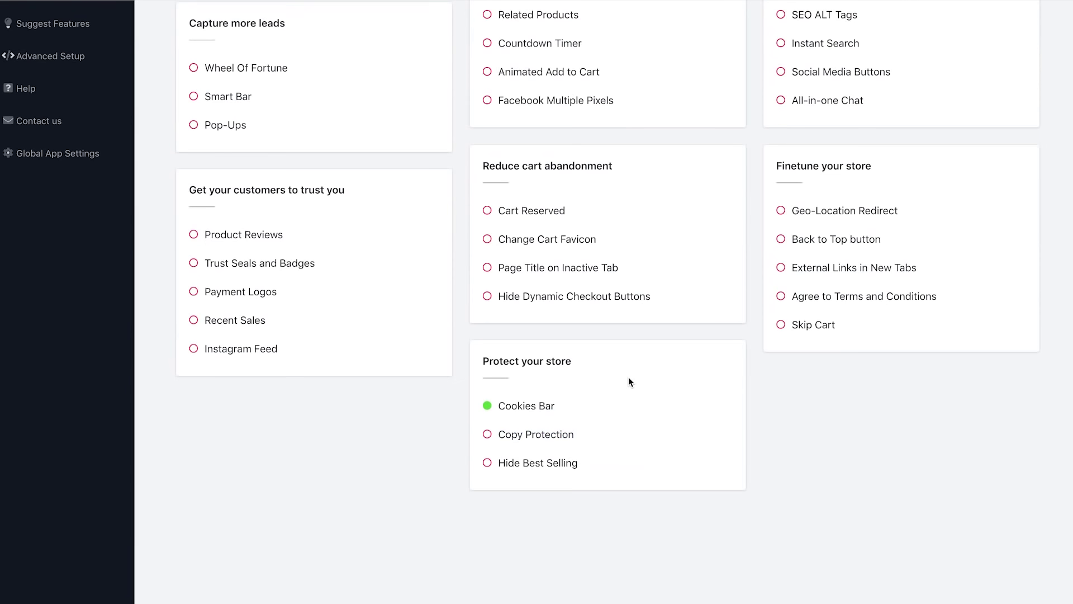
Turn Copy Protection on with its defaults and confirm it shows active on the dashboard.
{"action": "left_click", "coordinate": [534, 434]}
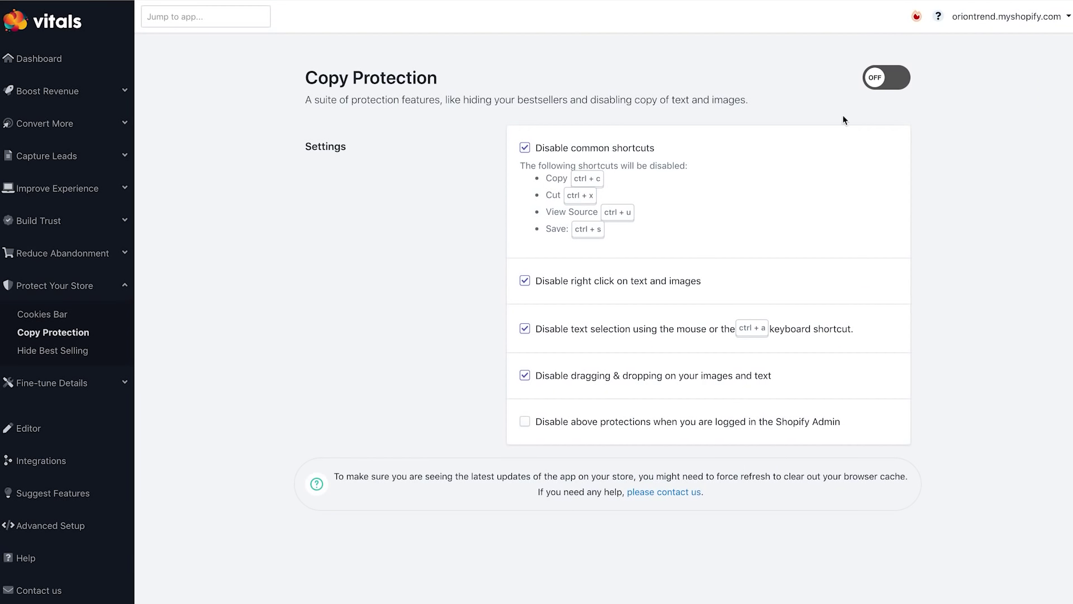
{"action": "left_click", "coordinate": [879, 65]}
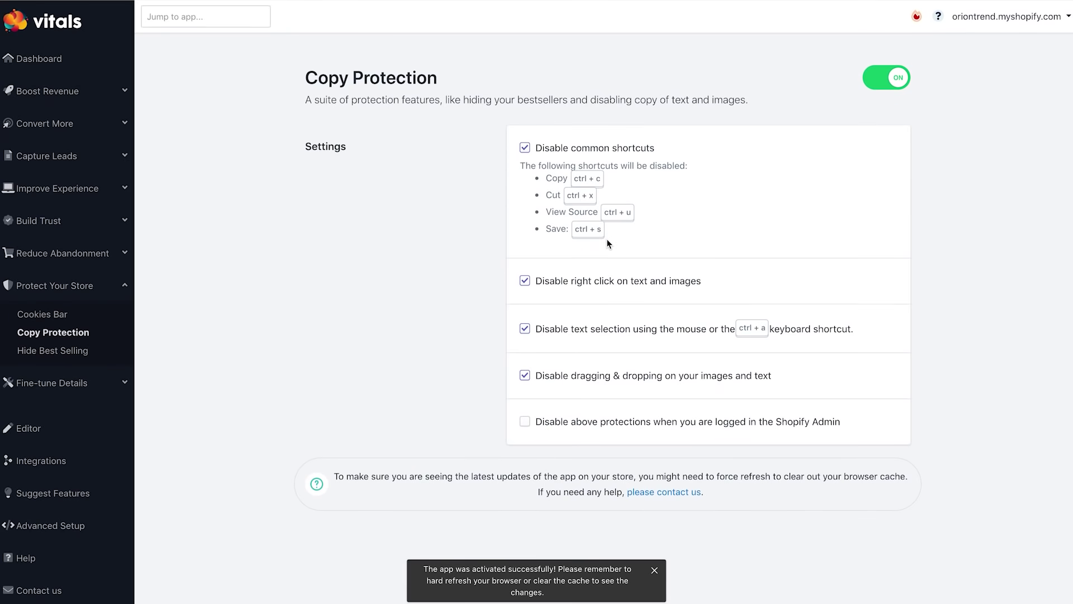
{"action": "left_click", "coordinate": [89, 61]}
{"action": "scroll", "coordinate": [674, 380], "scroll_direction": "down", "scroll_amount": 9}
{"action": "scroll", "coordinate": [674, 380], "scroll_direction": "up", "scroll_amount": 3}
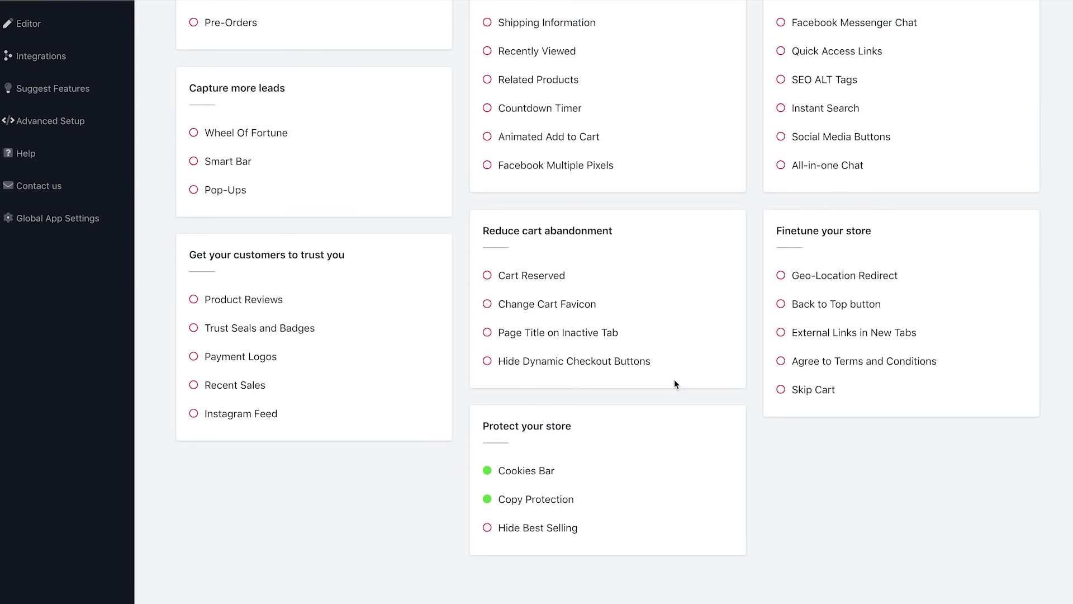
{"action": "scroll", "coordinate": [673, 384], "scroll_direction": "up", "scroll_amount": 1}
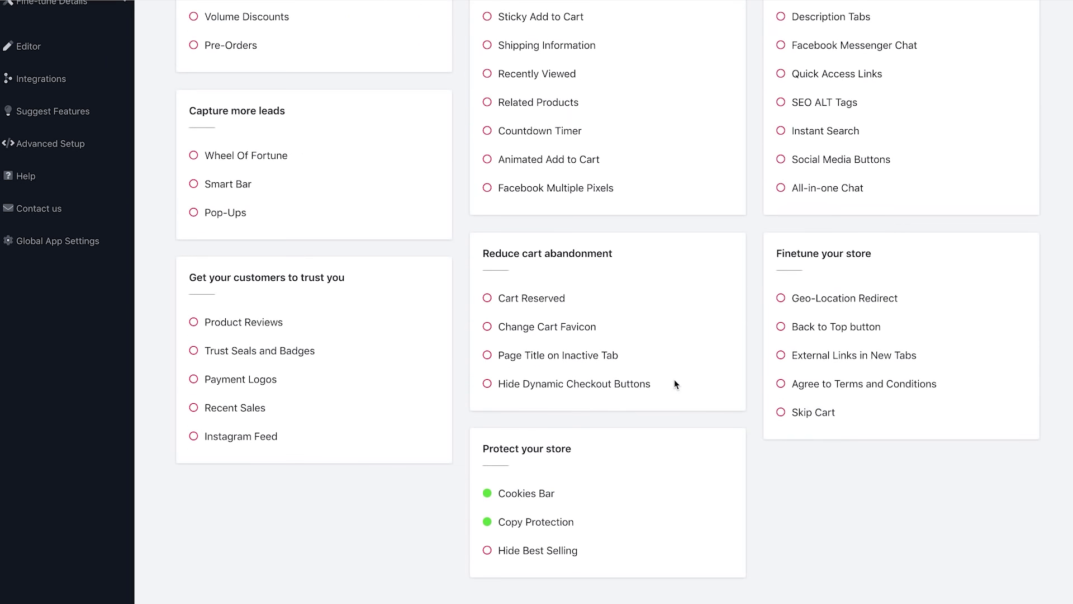
{"action": "scroll", "coordinate": [674, 383], "scroll_direction": "up", "scroll_amount": 2}
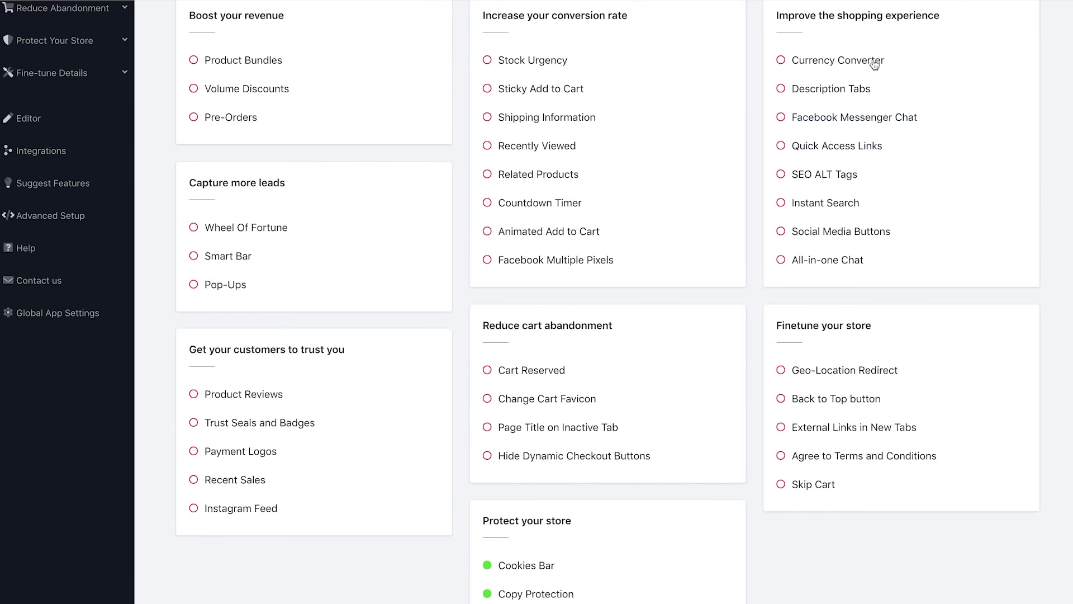
In Description Tabs, set the first tab's label to Descripción.
{"action": "left_click", "coordinate": [825, 85]}
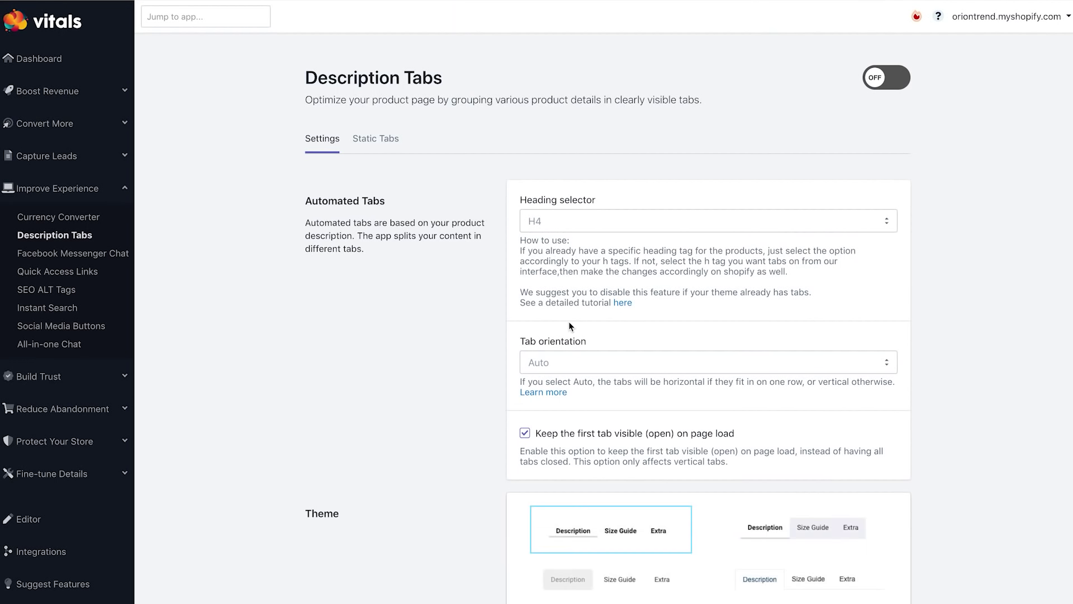
{"action": "scroll", "coordinate": [687, 304], "scroll_direction": "down", "scroll_amount": 5}
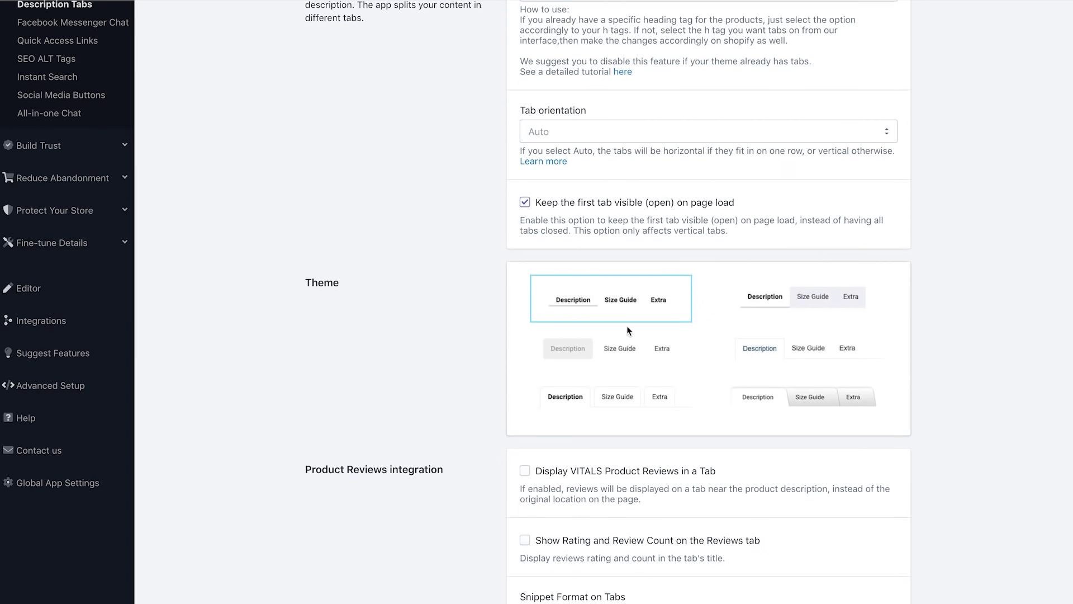
{"action": "scroll", "coordinate": [739, 361], "scroll_direction": "down", "scroll_amount": 6}
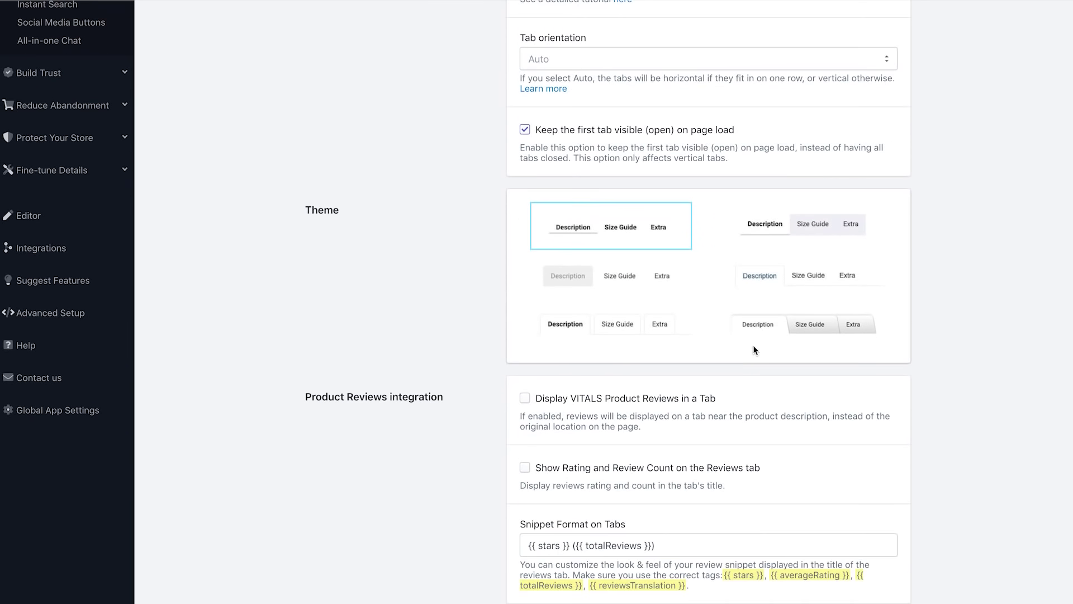
{"action": "scroll", "coordinate": [762, 360], "scroll_direction": "up", "scroll_amount": 3}
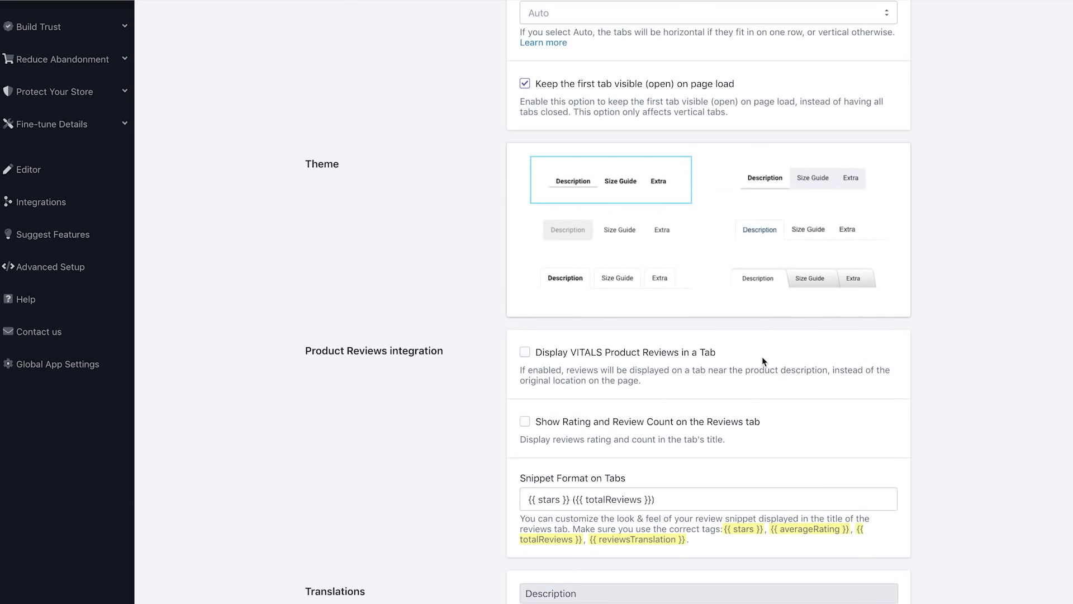
{"action": "scroll", "coordinate": [773, 308], "scroll_direction": "up", "scroll_amount": 7}
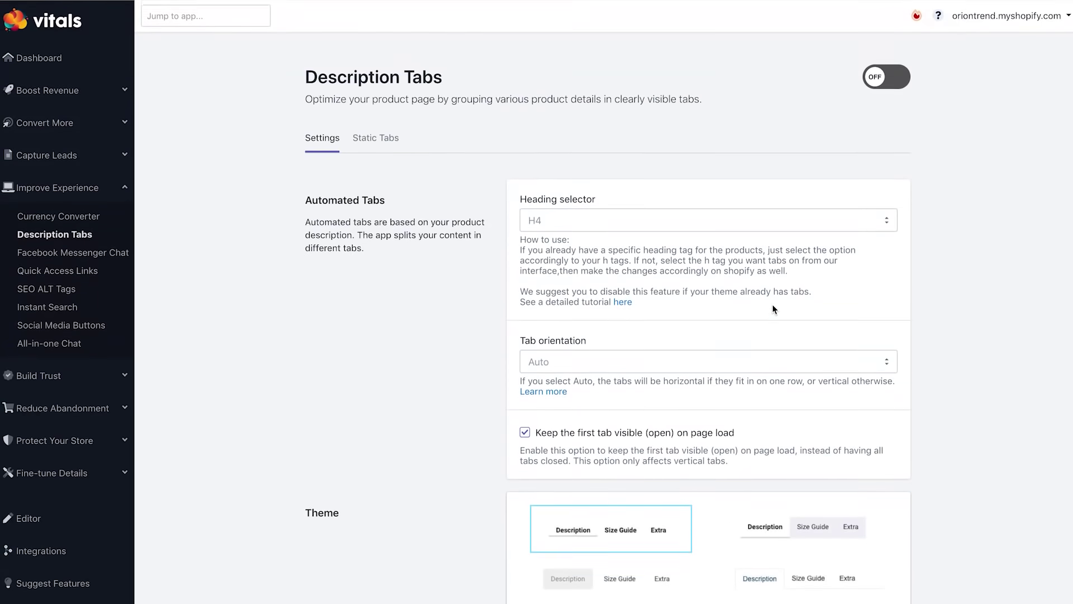
{"action": "scroll", "coordinate": [773, 309], "scroll_direction": "down", "scroll_amount": 1}
{"action": "scroll", "coordinate": [757, 323], "scroll_direction": "down", "scroll_amount": 2}
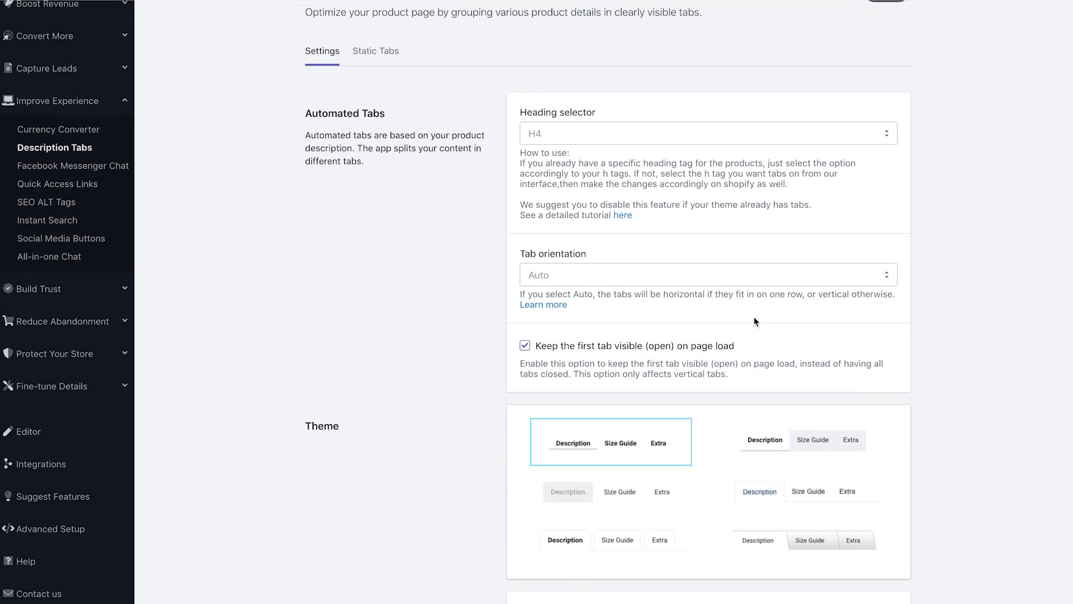
{"action": "scroll", "coordinate": [754, 321], "scroll_direction": "down", "scroll_amount": 5}
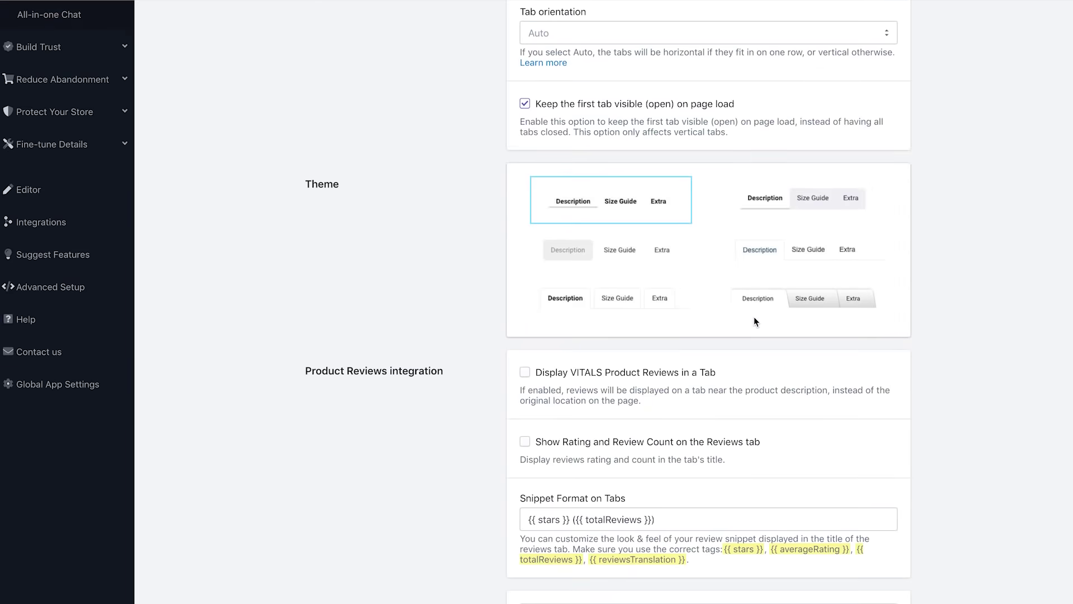
{"action": "scroll", "coordinate": [678, 401], "scroll_direction": "down", "scroll_amount": 5}
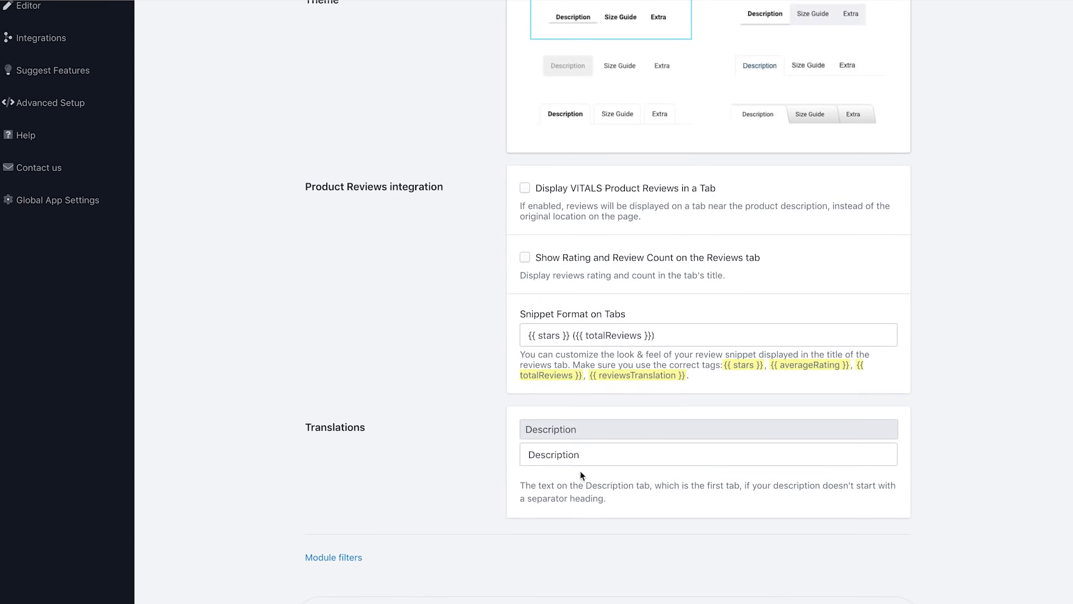
{"action": "left_click", "coordinate": [581, 453]}
{"action": "type", "text": "Descrp"}
{"action": "key", "text": "BackSpace"}
{"action": "key", "text": "BackSpace"}
{"action": "key", "text": "BackSpace"}
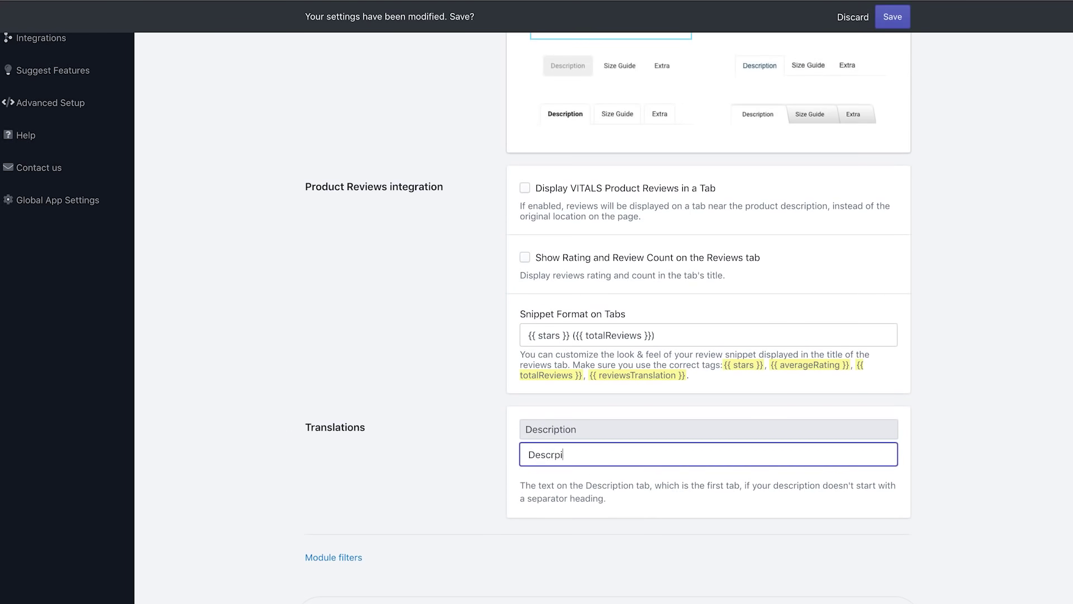
{"action": "key", "text": "Down"}
{"action": "key", "text": "Down"}
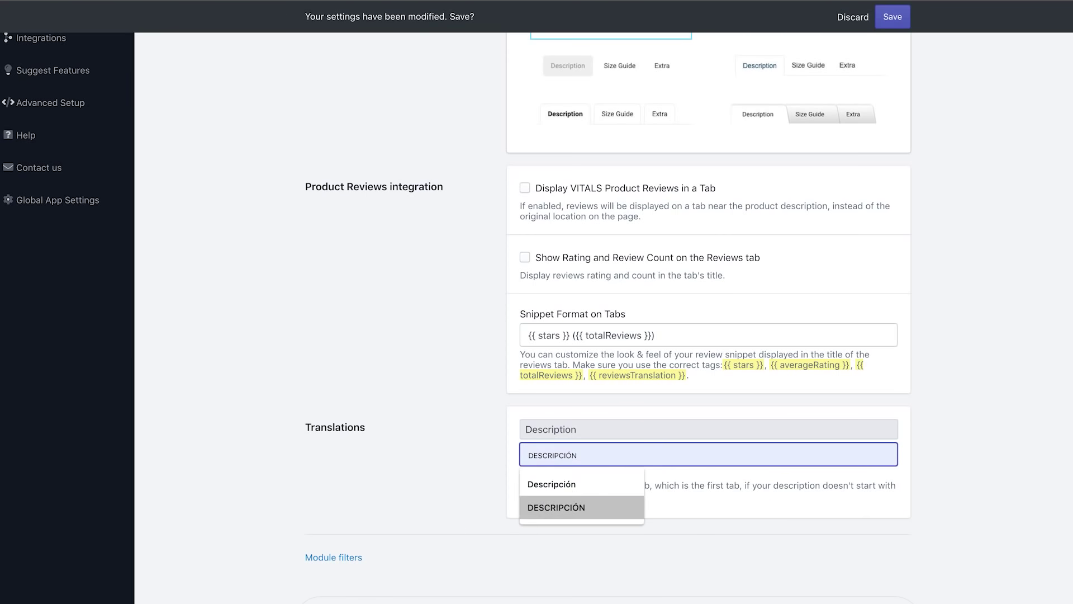
{"action": "left_click", "coordinate": [608, 482]}
Show Vitals product reviews in their own tab and pick the raised bottom-right tab style.
{"action": "scroll", "coordinate": [519, 391], "scroll_direction": "up", "scroll_amount": 3}
{"action": "left_click", "coordinate": [544, 369]}
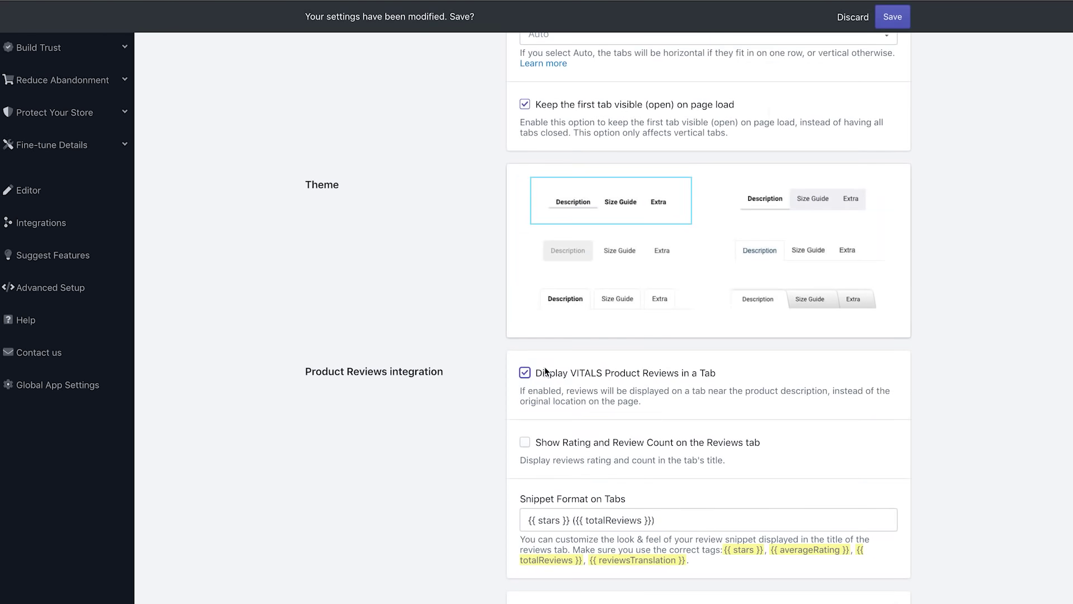
{"action": "left_click_drag", "start_coordinate": [529, 371], "coordinate": [568, 373]}
{"action": "scroll", "coordinate": [606, 340], "scroll_direction": "up", "scroll_amount": 1}
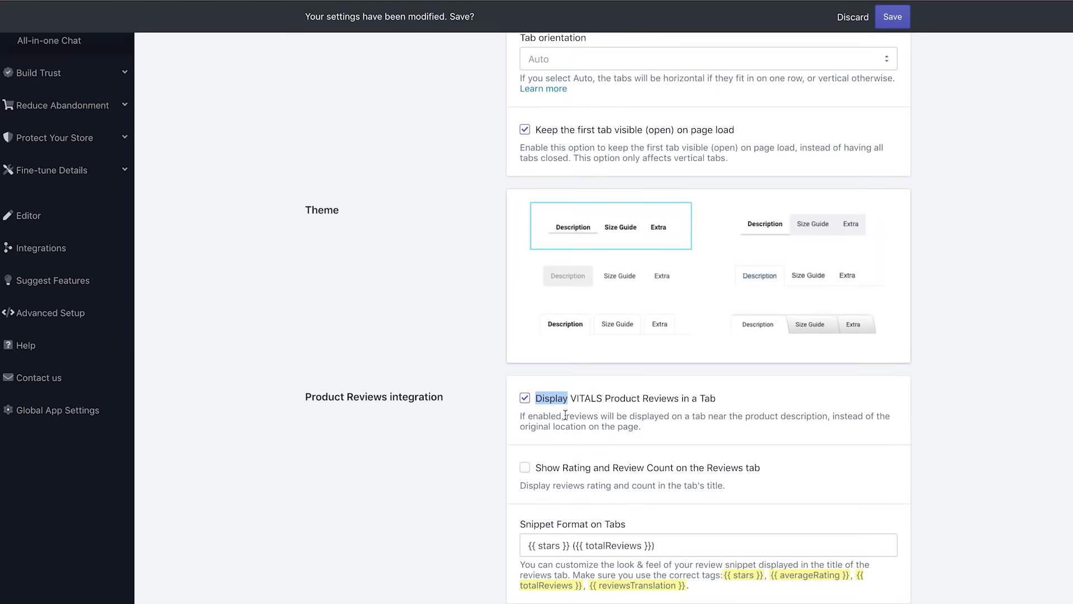
{"action": "scroll", "coordinate": [610, 334], "scroll_direction": "up", "scroll_amount": 2}
{"action": "scroll", "coordinate": [610, 338], "scroll_direction": "up", "scroll_amount": 1}
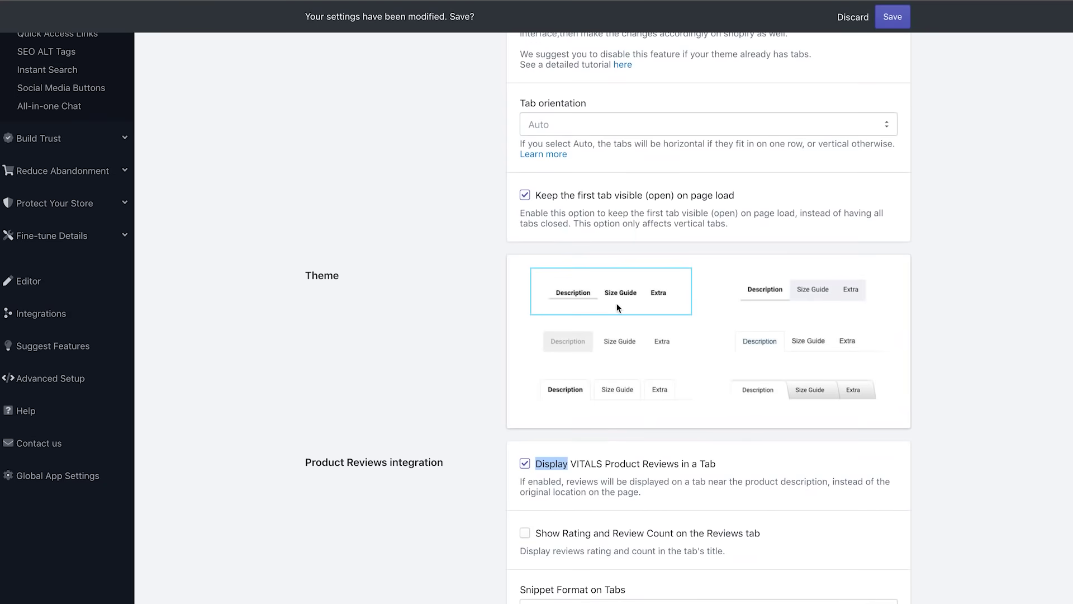
{"action": "left_click", "coordinate": [780, 404]}
{"action": "scroll", "coordinate": [730, 245], "scroll_direction": "up", "scroll_amount": 5}
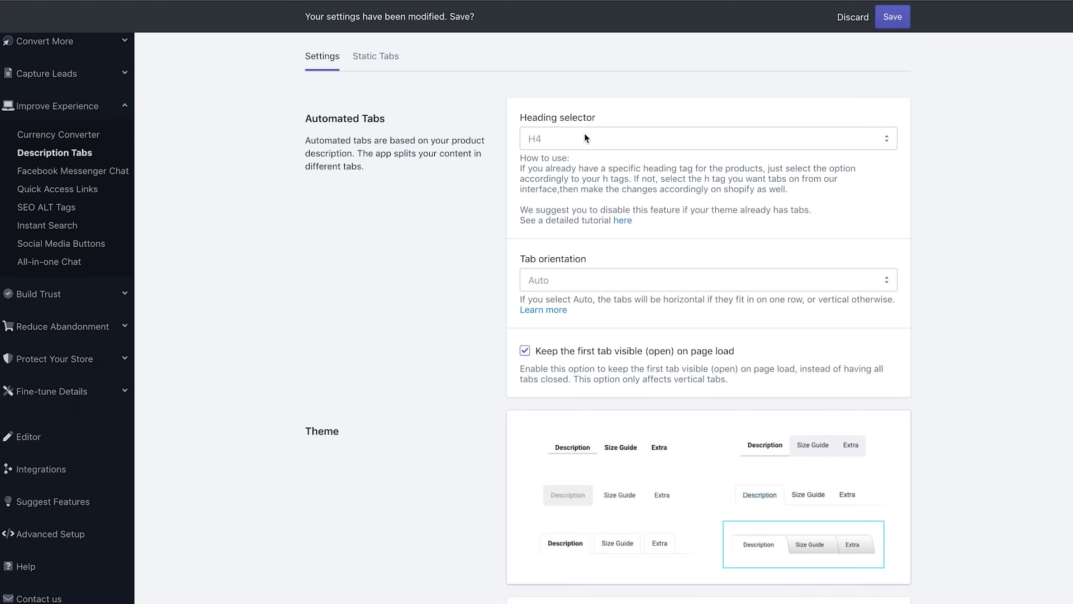
{"action": "scroll", "coordinate": [555, 284], "scroll_direction": "down", "scroll_amount": 3}
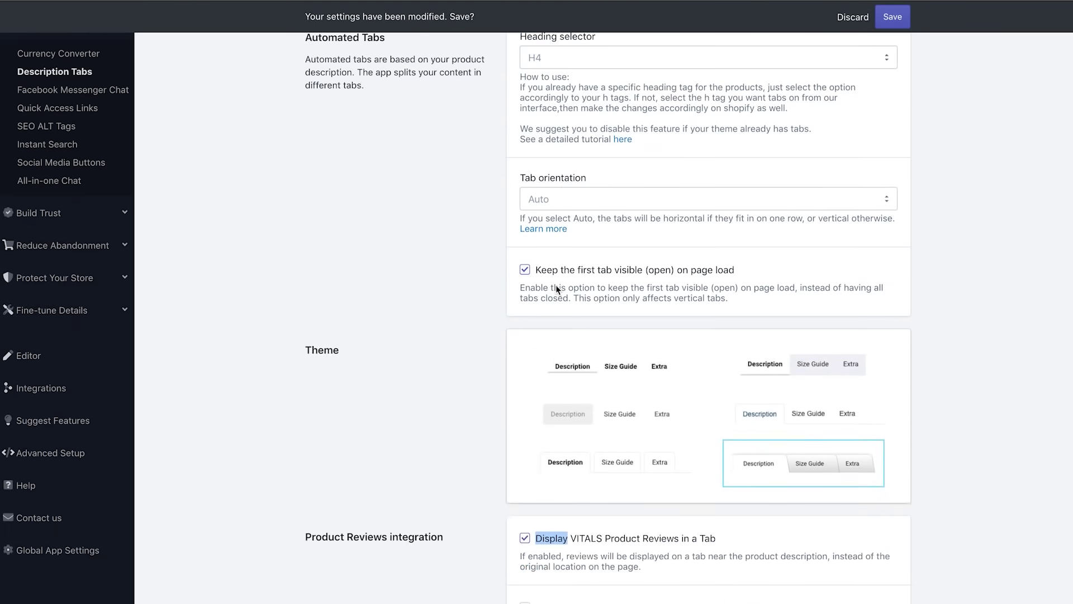
{"action": "scroll", "coordinate": [555, 283], "scroll_direction": "up", "scroll_amount": 3}
{"action": "left_click", "coordinate": [375, 81]}
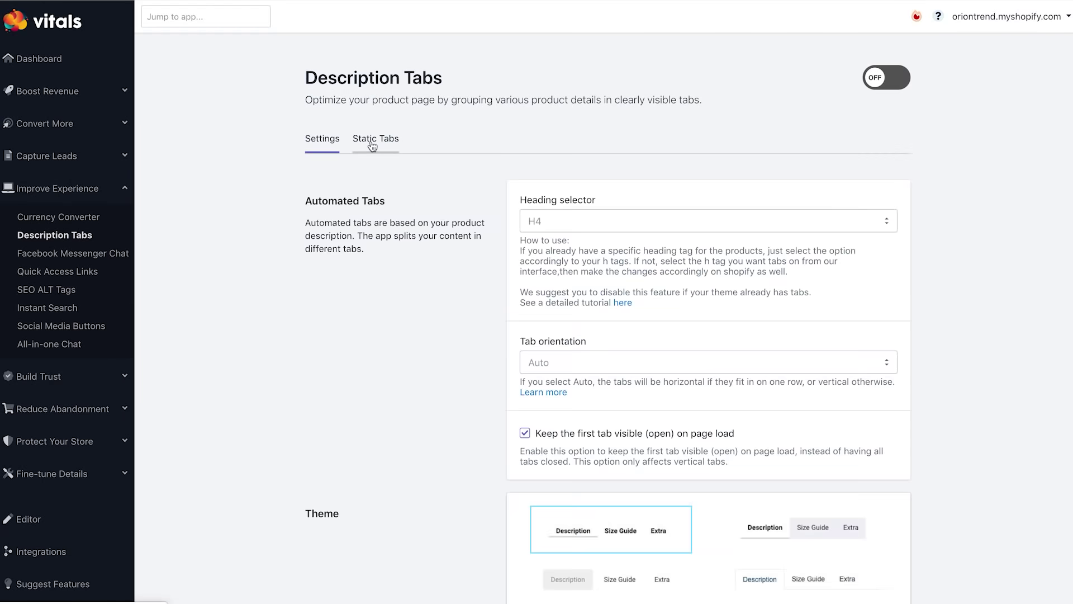
Switch the Description Tabs feature on.
{"action": "left_click", "coordinate": [371, 141]}
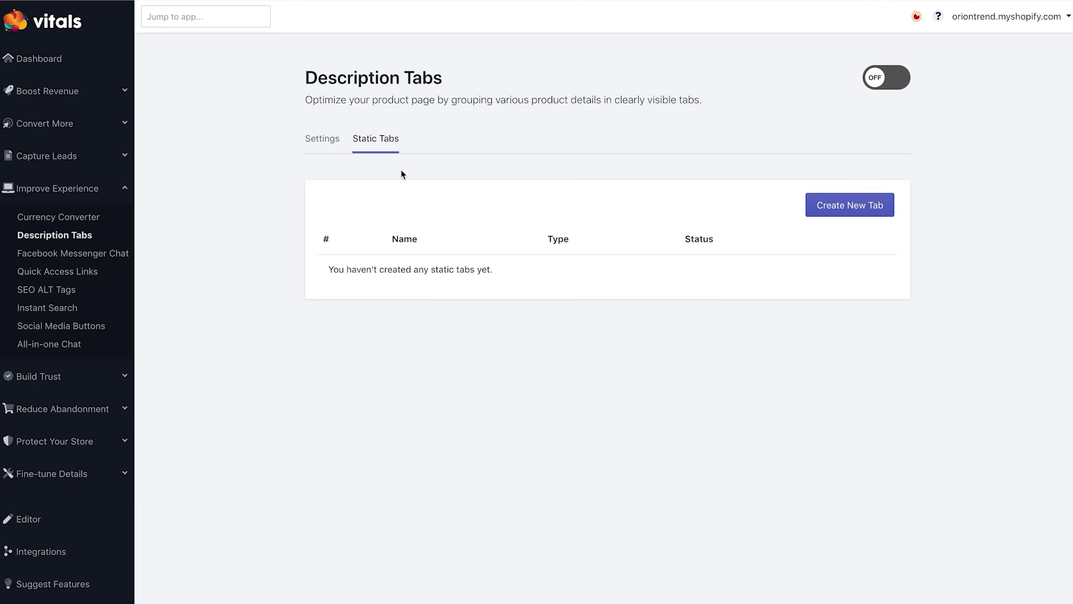
{"action": "left_click", "coordinate": [326, 140]}
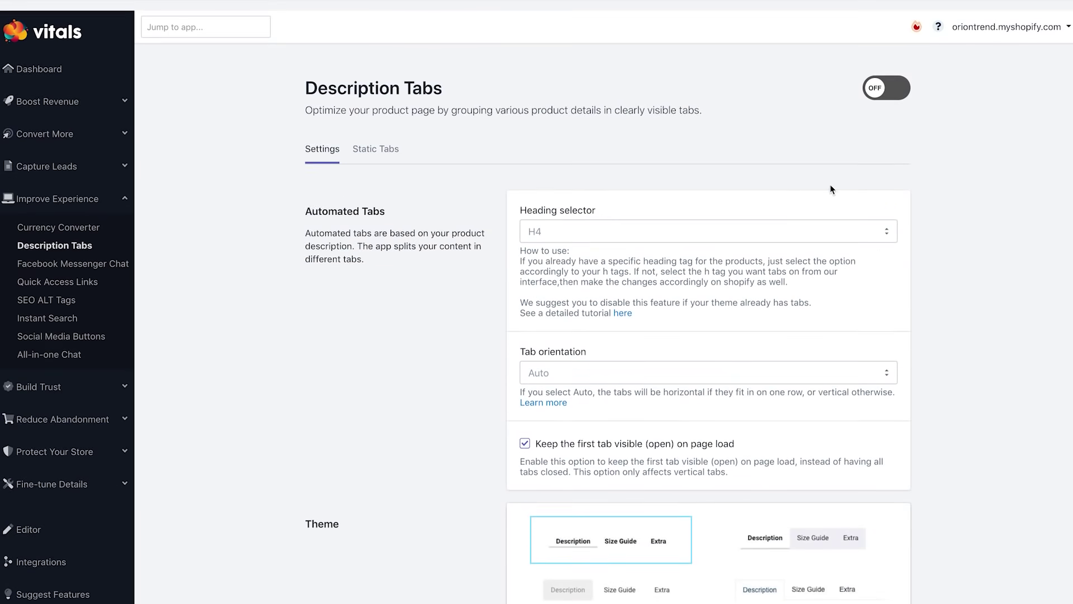
{"action": "left_click", "coordinate": [887, 77]}
{"action": "scroll", "coordinate": [673, 230], "scroll_direction": "down", "scroll_amount": 10}
{"action": "scroll", "coordinate": [673, 230], "scroll_direction": "up", "scroll_amount": 10}
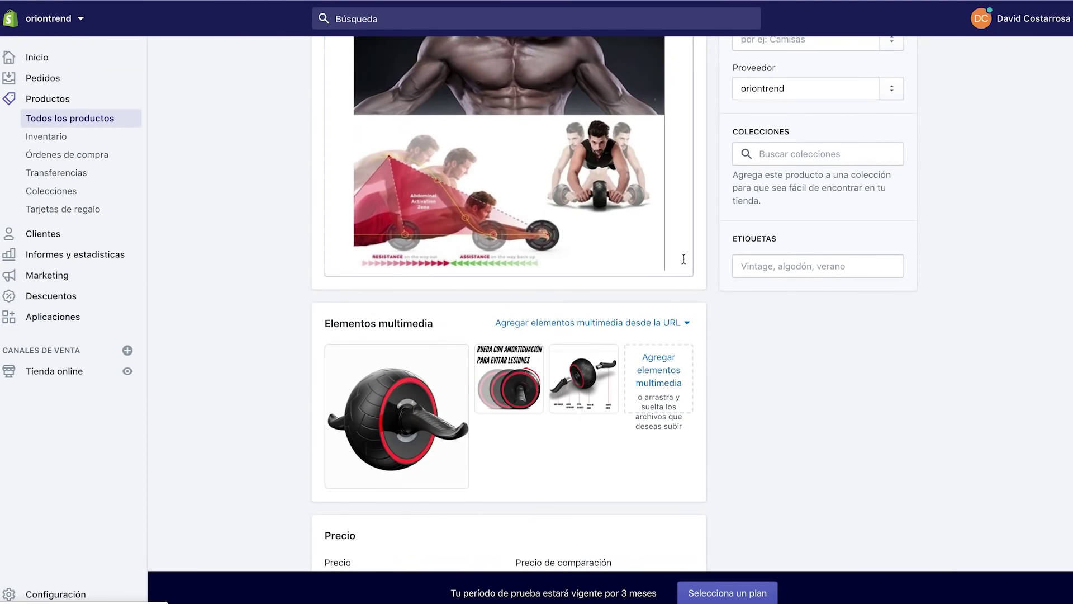
Add a left-aligned 'Dimensiones' Título 4 heading below the description images.
{"action": "left_click", "coordinate": [509, 262]}
{"action": "key", "text": "Return"}
{"action": "key", "text": "Return"}
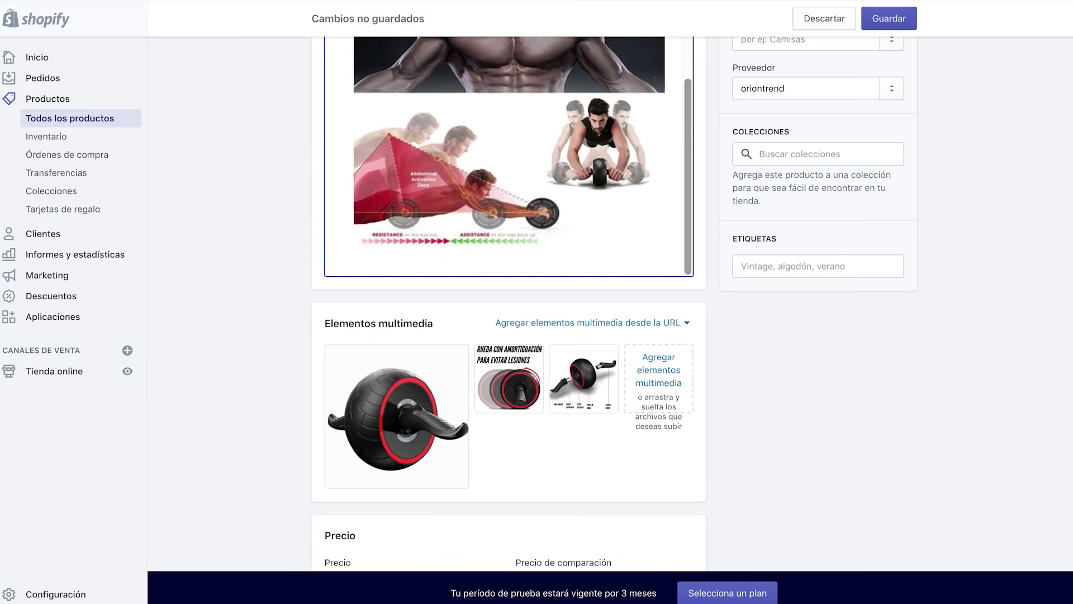
{"action": "type", "text": "Dimensiones"}
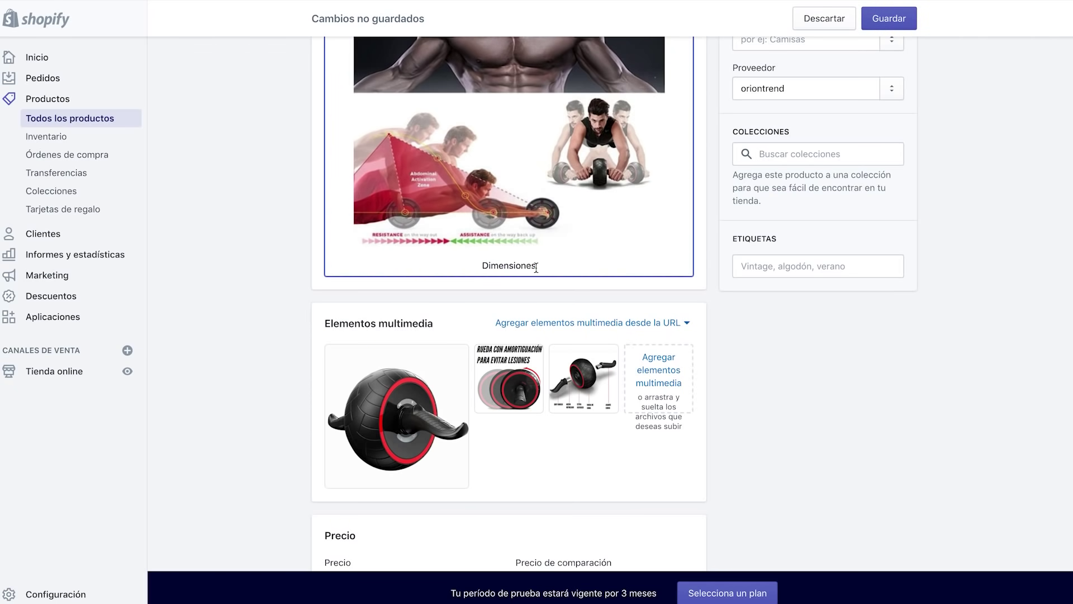
{"action": "scroll", "coordinate": [558, 275], "scroll_direction": "up", "scroll_amount": 10}
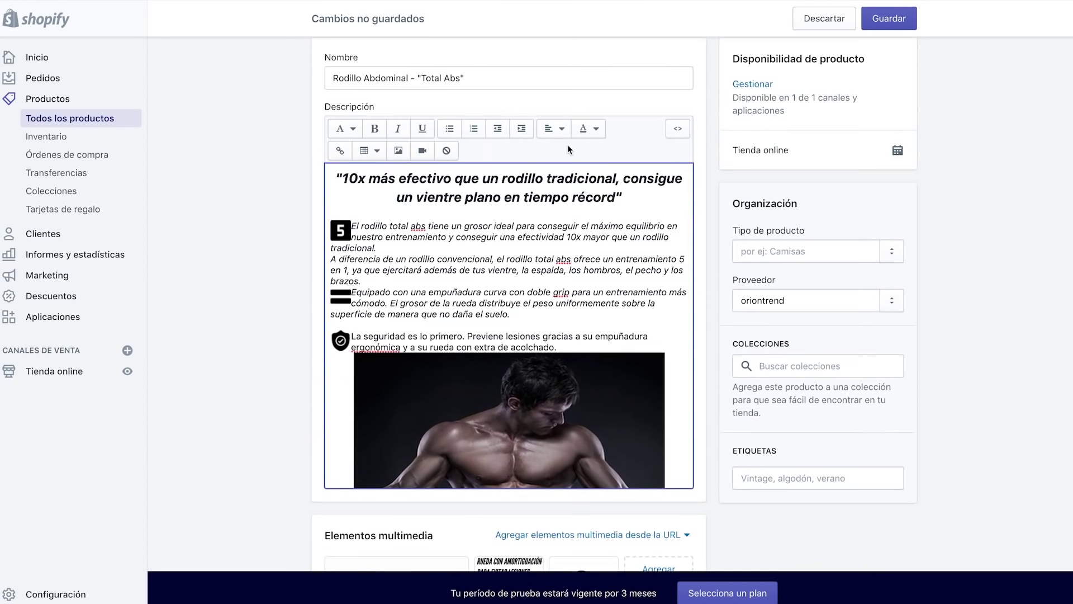
{"action": "left_click", "coordinate": [554, 128]}
{"action": "left_click", "coordinate": [530, 167]}
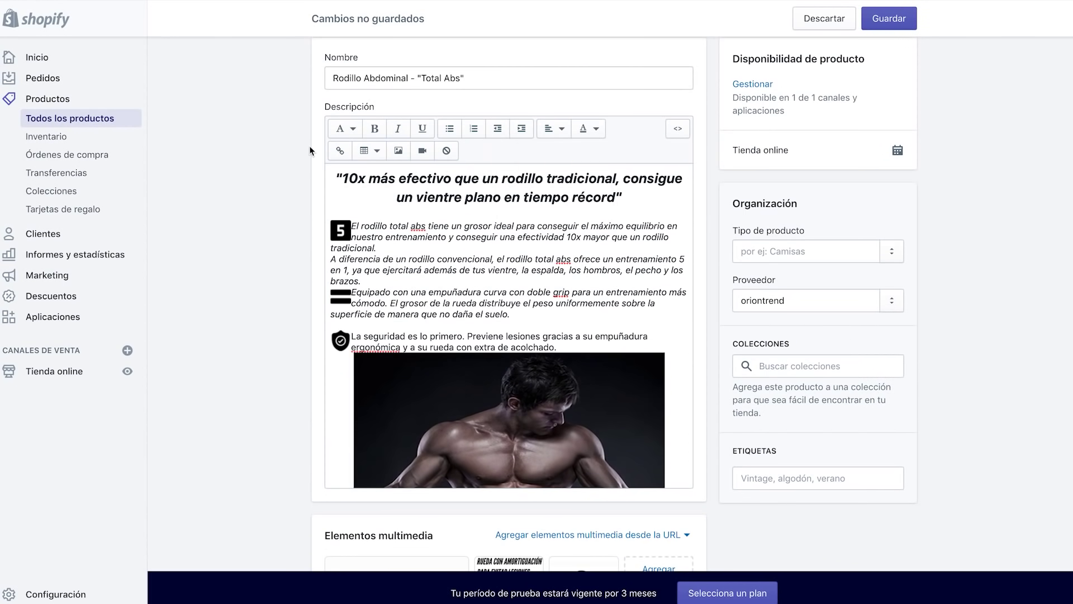
{"action": "left_click", "coordinate": [350, 132]}
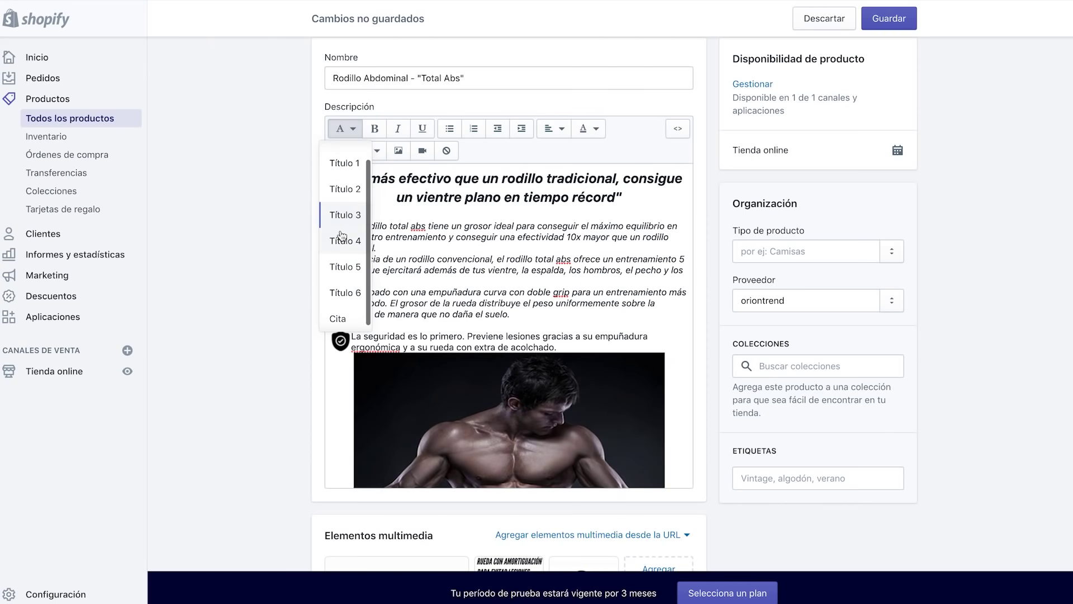
{"action": "left_click", "coordinate": [343, 237]}
Start a bullet under Dimensiones reading '9 cm x 20 cm x 3'.
{"action": "scroll", "coordinate": [419, 293], "scroll_direction": "down", "scroll_amount": 6}
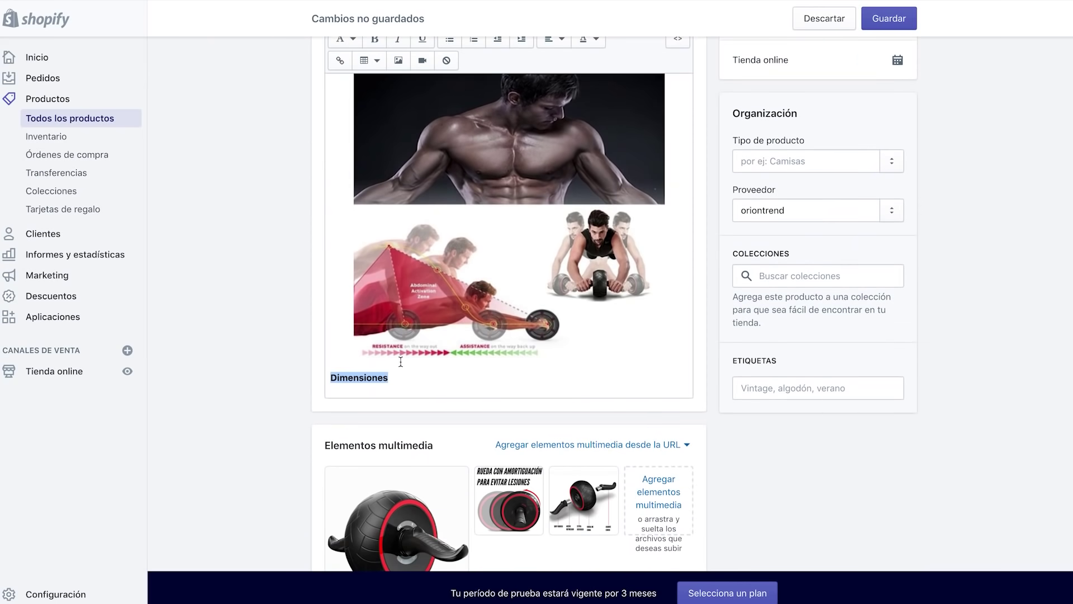
{"action": "left_click", "coordinate": [411, 385]}
{"action": "scroll", "coordinate": [411, 385], "scroll_direction": "down", "scroll_amount": 1}
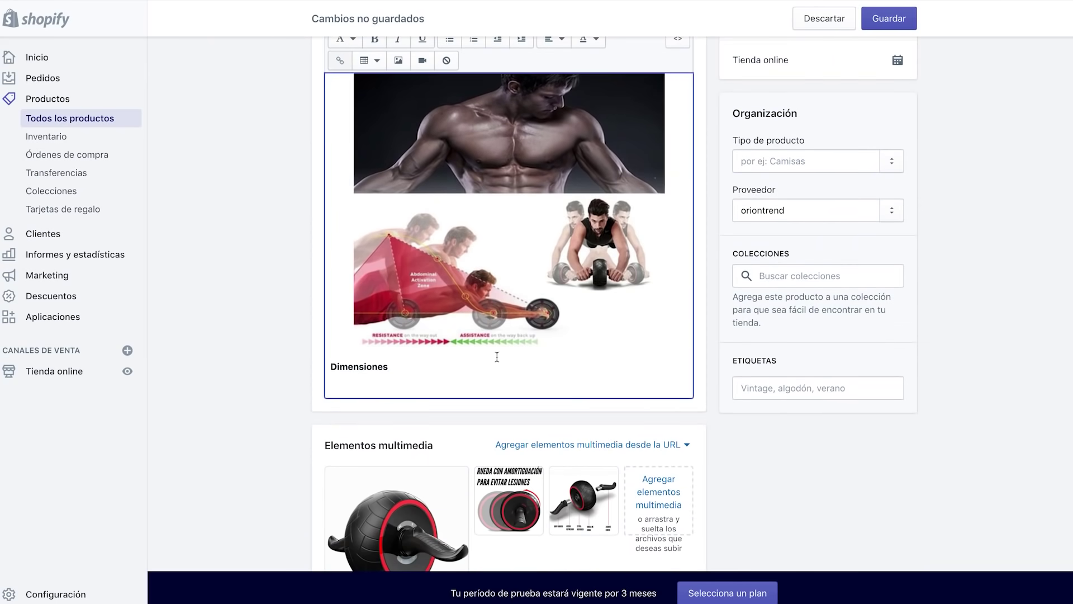
{"action": "key", "text": "Return"}
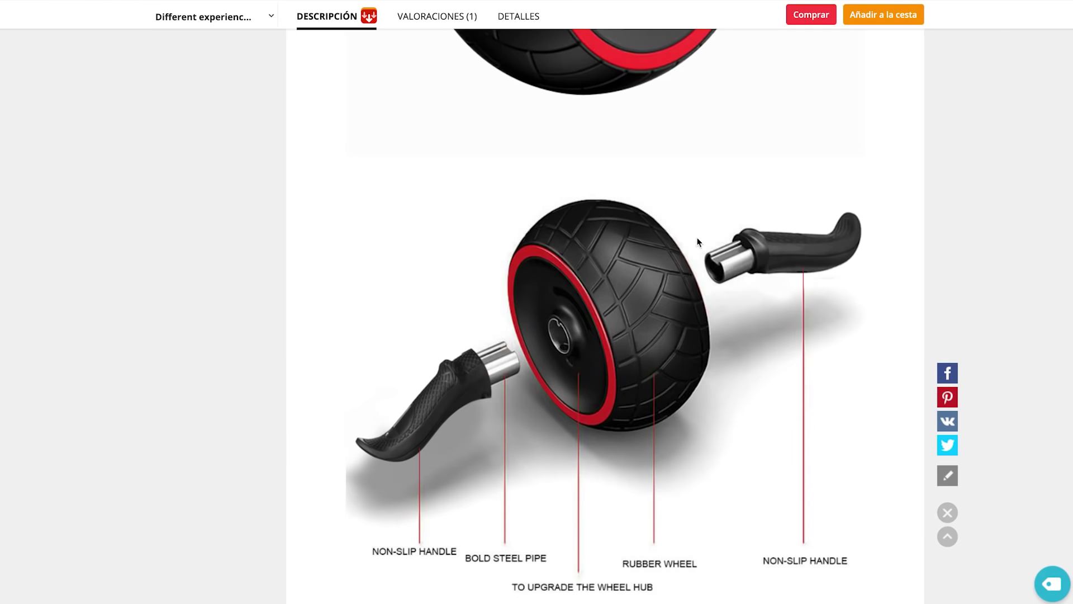
{"action": "scroll", "coordinate": [697, 242], "scroll_direction": "down", "scroll_amount": 10}
{"action": "scroll", "coordinate": [692, 297], "scroll_direction": "up", "scroll_amount": 2}
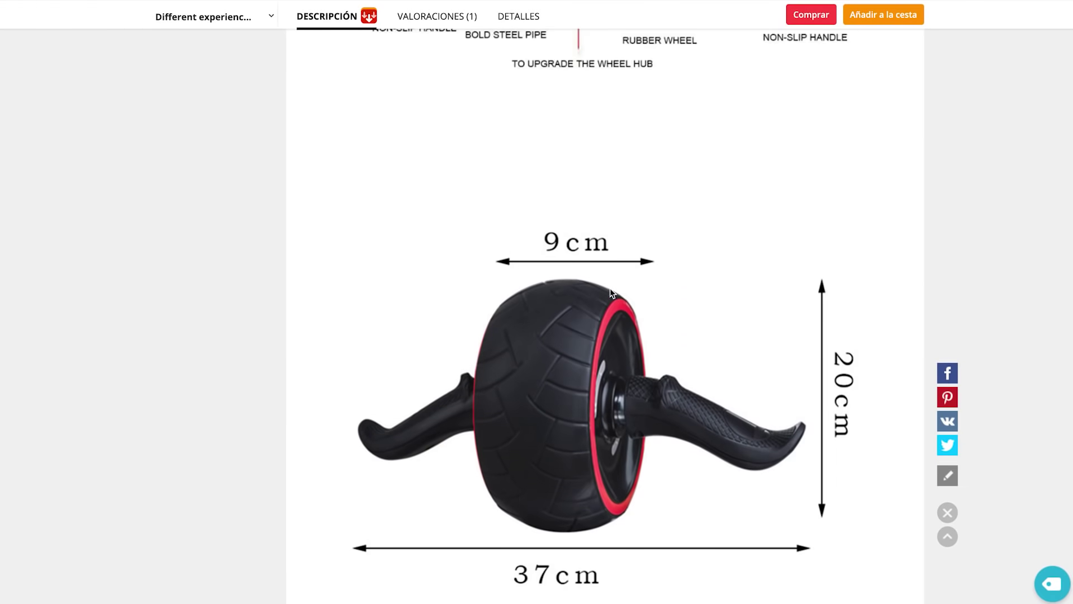
{"action": "scroll", "coordinate": [677, 255], "scroll_direction": "down", "scroll_amount": 1}
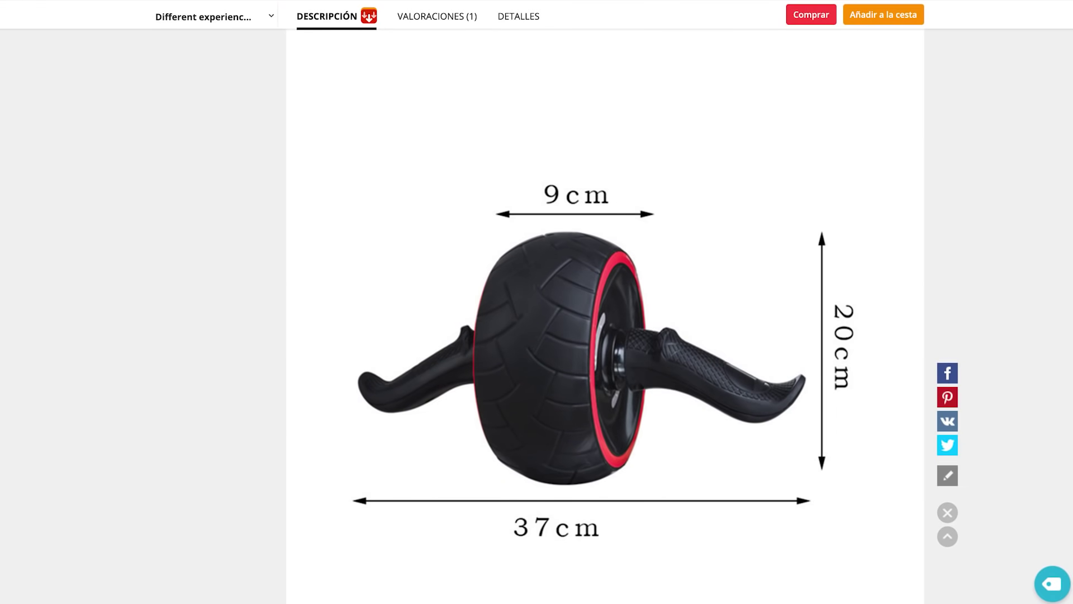
{"action": "key", "text": "ctrl+Tab"}
{"action": "scroll", "coordinate": [508, 280], "scroll_direction": "down", "scroll_amount": 3}
{"action": "left_click", "coordinate": [358, 336]}
{"action": "type", "text": "9"}
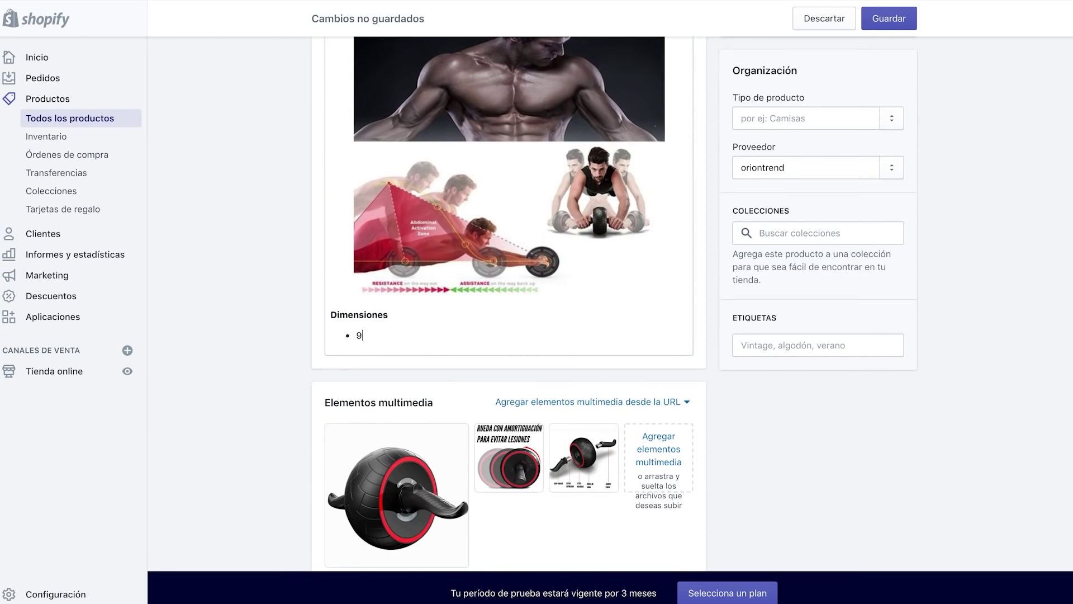
{"action": "type", "text": " cm x 20 cm x 3"}
Finish the size as '37 xm' and add 'Nuestra Garantía' formatted as a Título 4 heading.
{"action": "type", "text": "7 xm"}
{"action": "key", "text": "Return"}
{"action": "key", "text": "Return"}
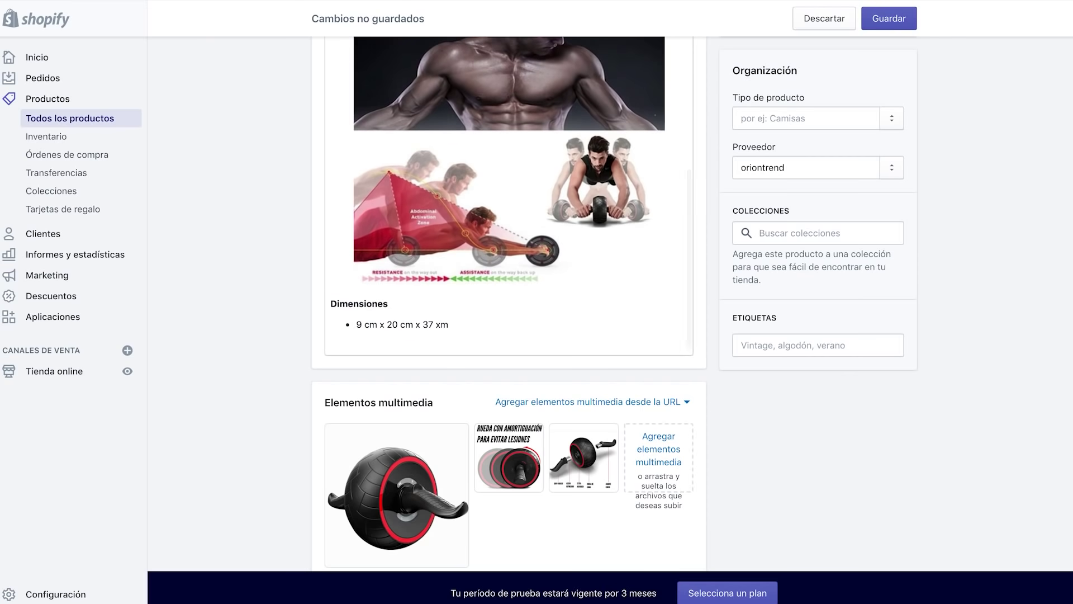
{"action": "type", "text": "Nuestra Garantía"}
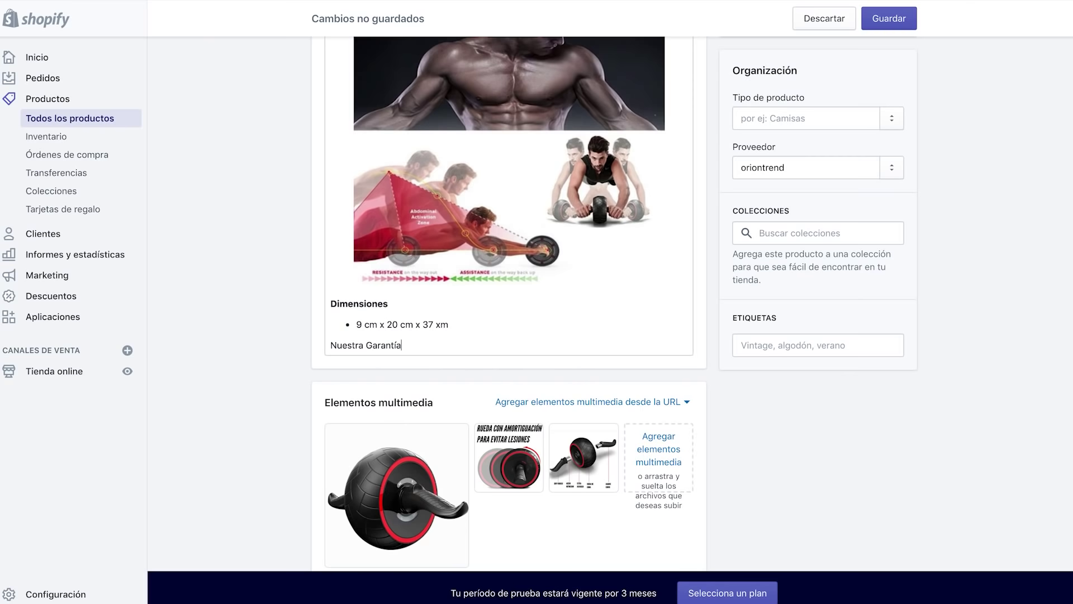
{"action": "triple_click", "coordinate": [400, 349]}
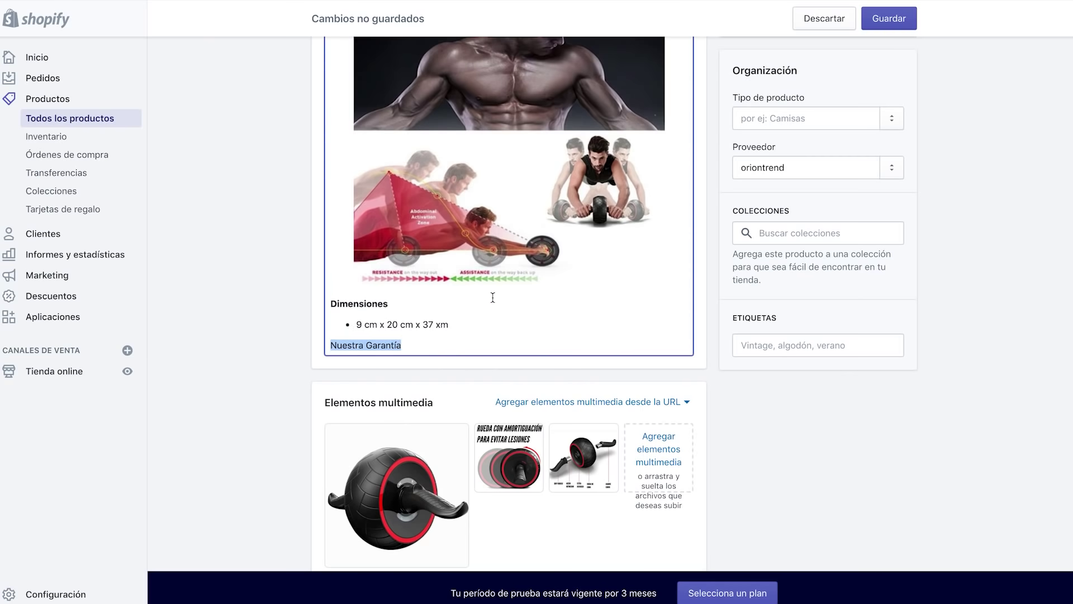
{"action": "scroll", "coordinate": [332, 330], "scroll_direction": "up", "scroll_amount": 1}
{"action": "scroll", "coordinate": [332, 332], "scroll_direction": "down", "scroll_amount": 1}
{"action": "scroll", "coordinate": [323, 268], "scroll_direction": "up", "scroll_amount": 4}
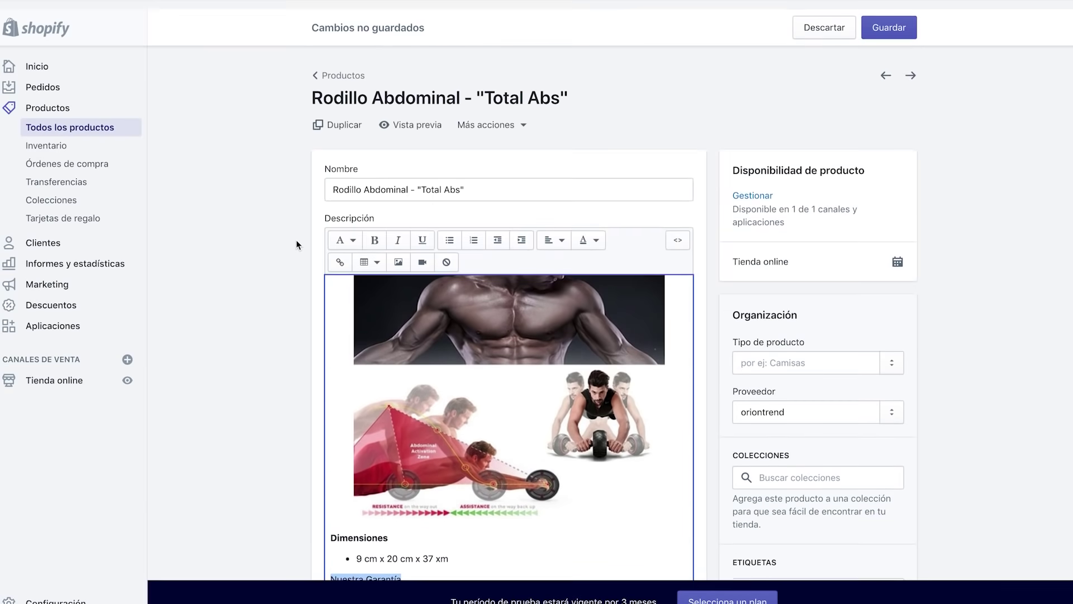
{"action": "left_click", "coordinate": [349, 230]}
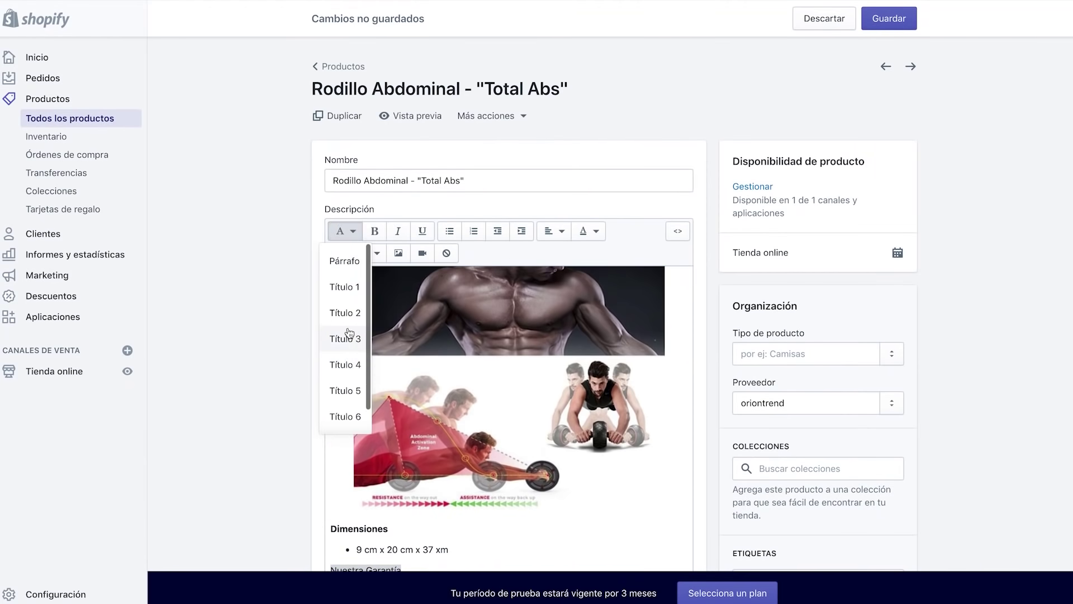
{"action": "left_click", "coordinate": [348, 365]}
{"action": "scroll", "coordinate": [272, 344], "scroll_direction": "down", "scroll_amount": 4}
{"action": "left_click", "coordinate": [413, 367]}
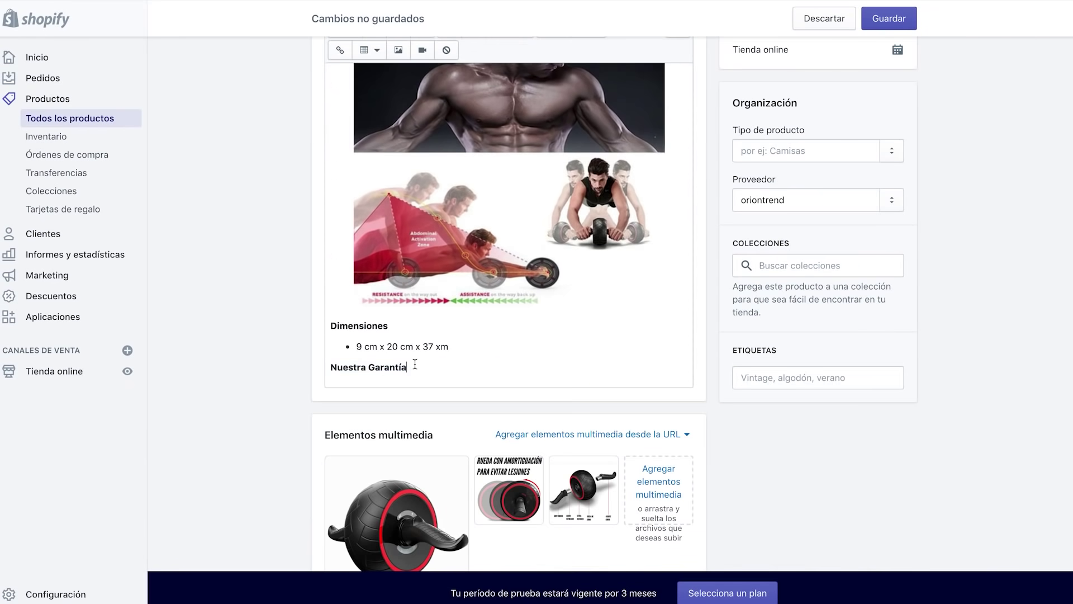
Write the paragraph on customer satisfaction and 30 days for returns, Monday to Sunday.
{"action": "key", "text": "Return"}
{"action": "type", "text": "La satisfac"}
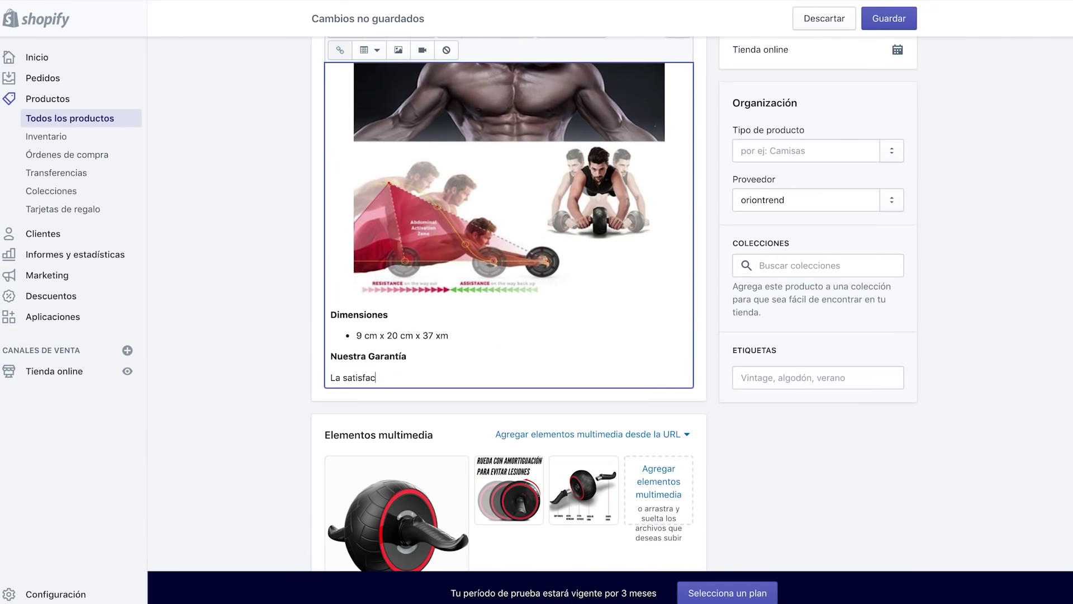
{"action": "type", "text": "ción de nuestros clientes es esencial para no"}
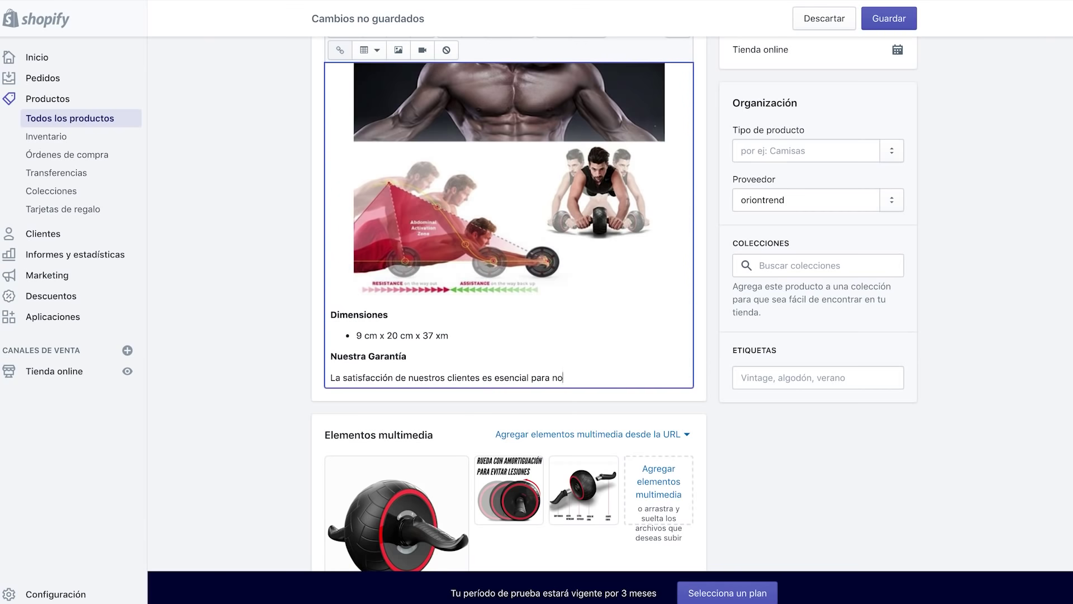
{"action": "type", "text": "sotros. Por ello ofrecemos 30"}
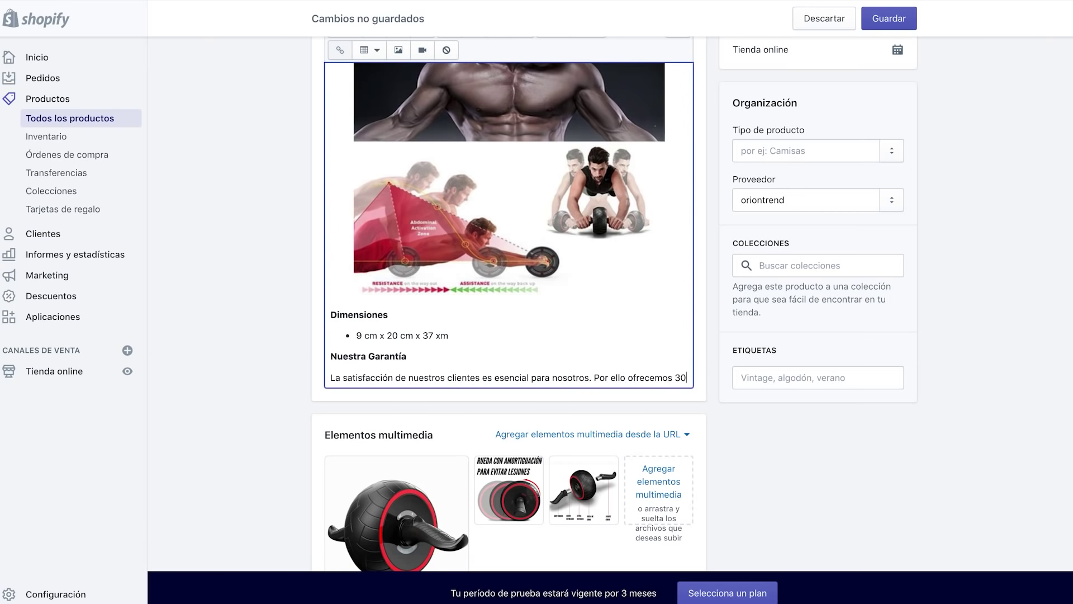
{"action": "type", "text": " días para devoluciones "}
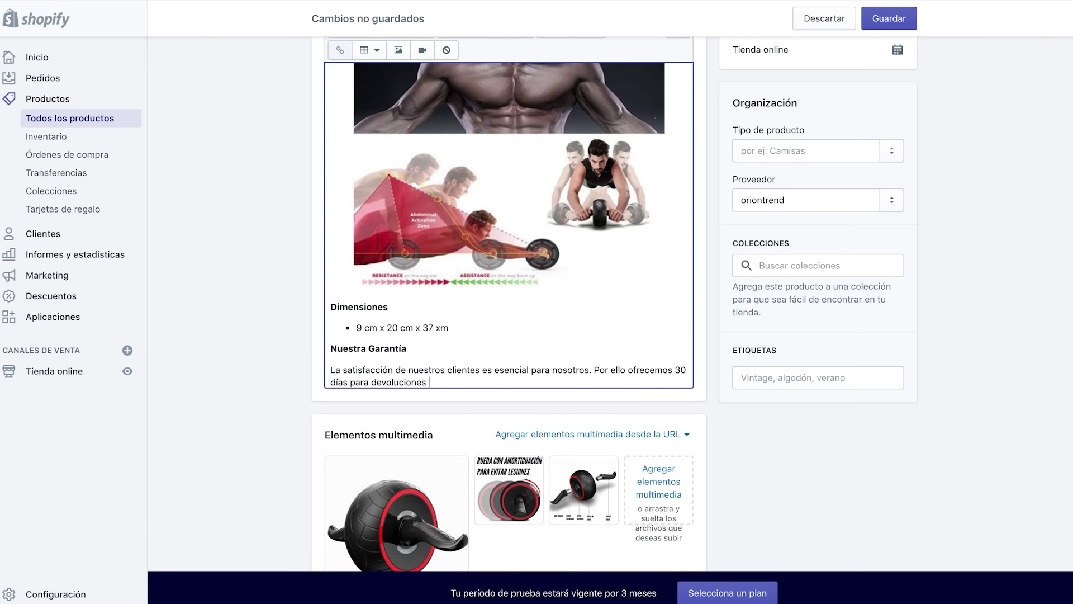
{"action": "type", "text": "y servicio de atención ac"}
{"action": "key", "text": "BackSpace"}
{"action": "type", "text": "l cliente de lunes a domingo."}
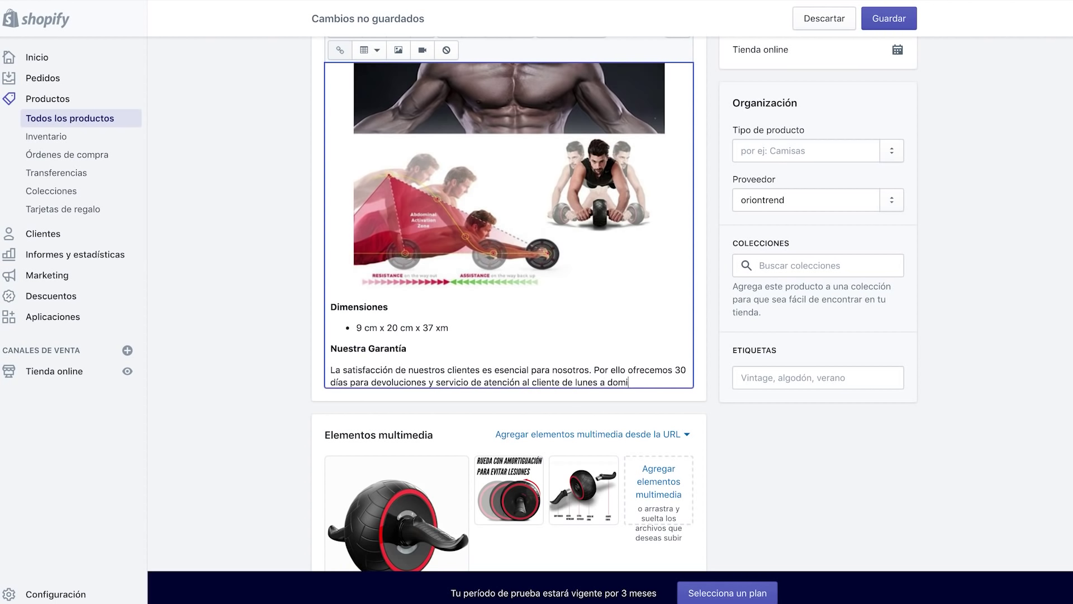
Add a paragraph inviting customers with order questions to write to the store's contact e-mail.
{"action": "key", "text": "Return"}
{"action": "type", "text": "SI tuvie"}
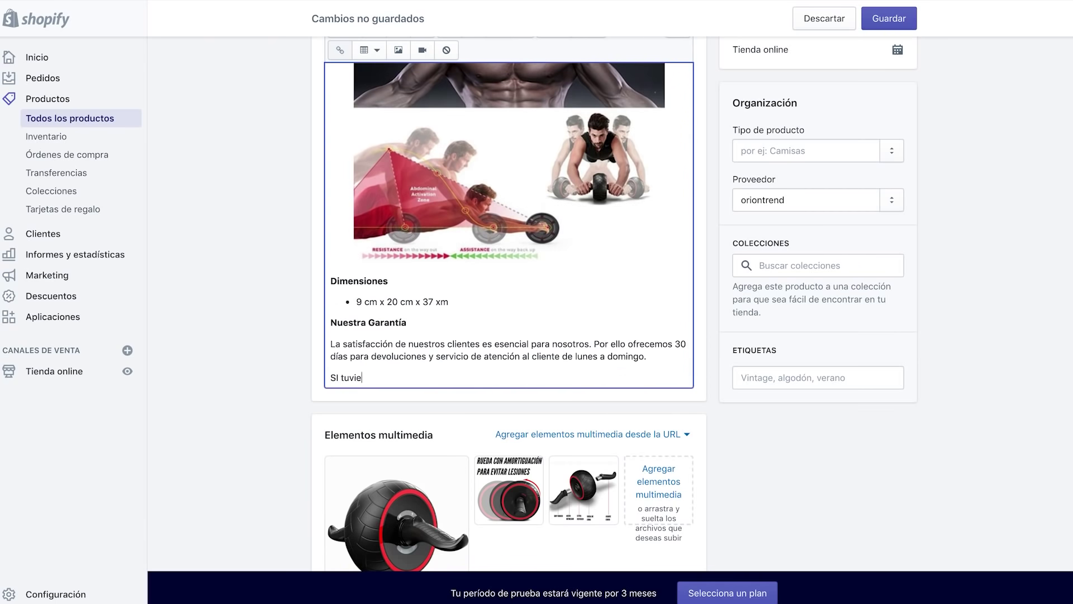
{"action": "type", "text": "ras cualquier problema, duda "}
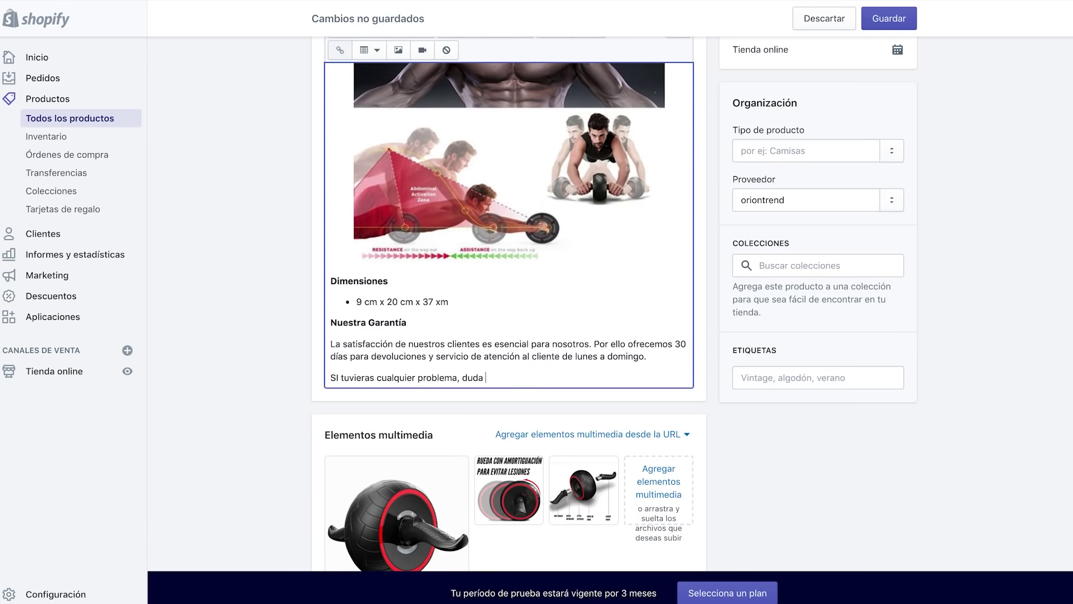
{"action": "type", "text": "o consulta a cerca de tu pedido, no dudes en contactar con nosotros a tra"}
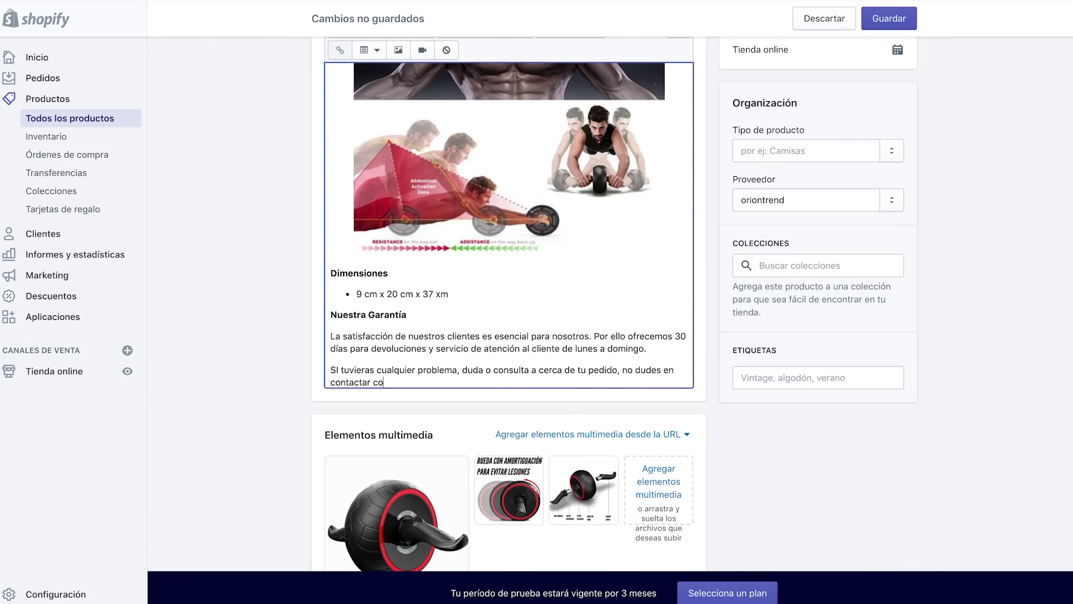
{"action": "key", "text": "BackSpace"}
{"action": "key", "text": "BackSpace"}
{"action": "key", "text": "BackSpace"}
{"action": "key", "text": "BackSpace"}
{"action": "key", "text": "BackSpace"}
{"action": "type", "text": "en"}
{"action": "key", "text": "BackSpace"}
{"action": "key", "text": "BackSpace"}
{"action": "key", "text": "BackSpace"}
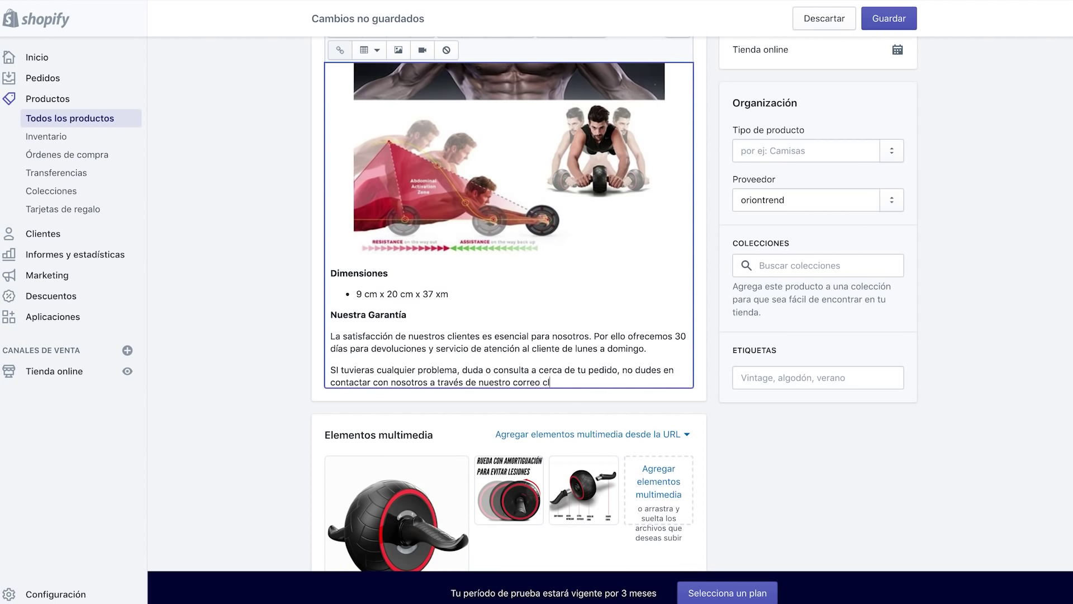
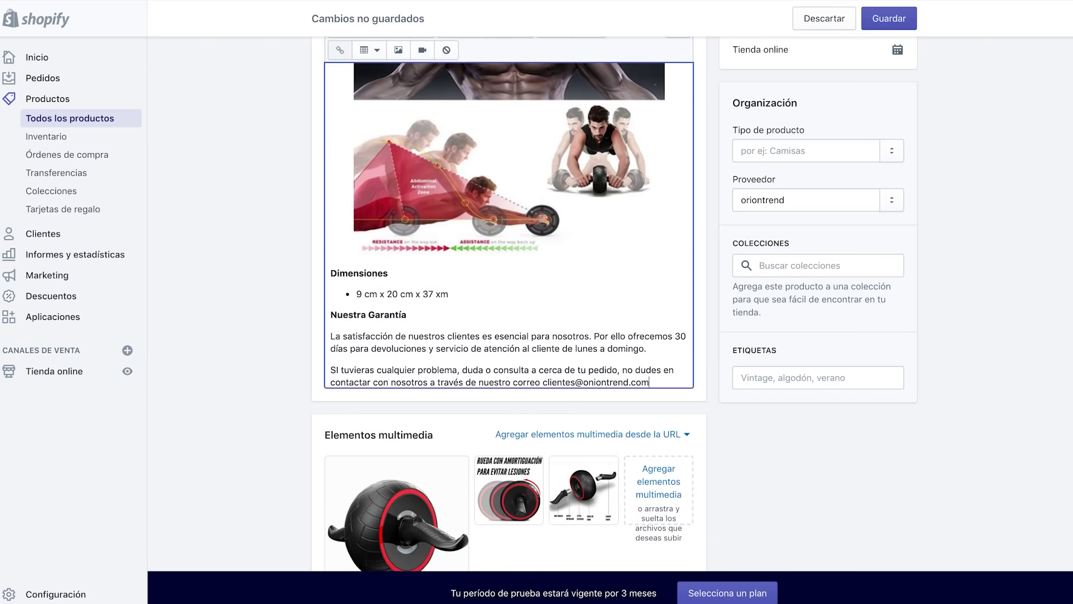
{"action": "key", "text": "Return"}
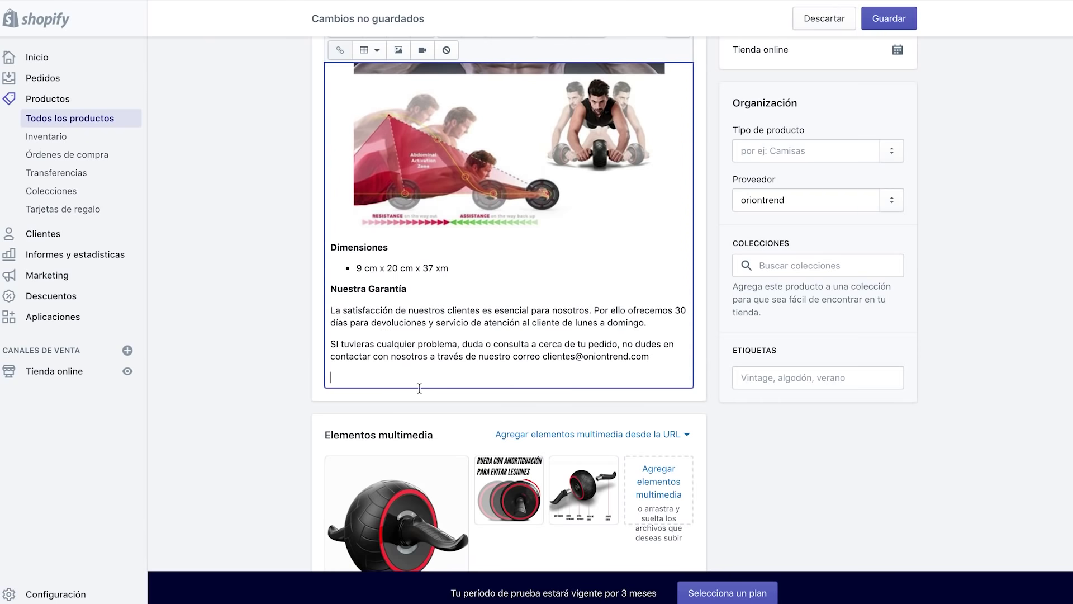
{"action": "scroll", "coordinate": [523, 324], "scroll_direction": "up", "scroll_amount": 15}
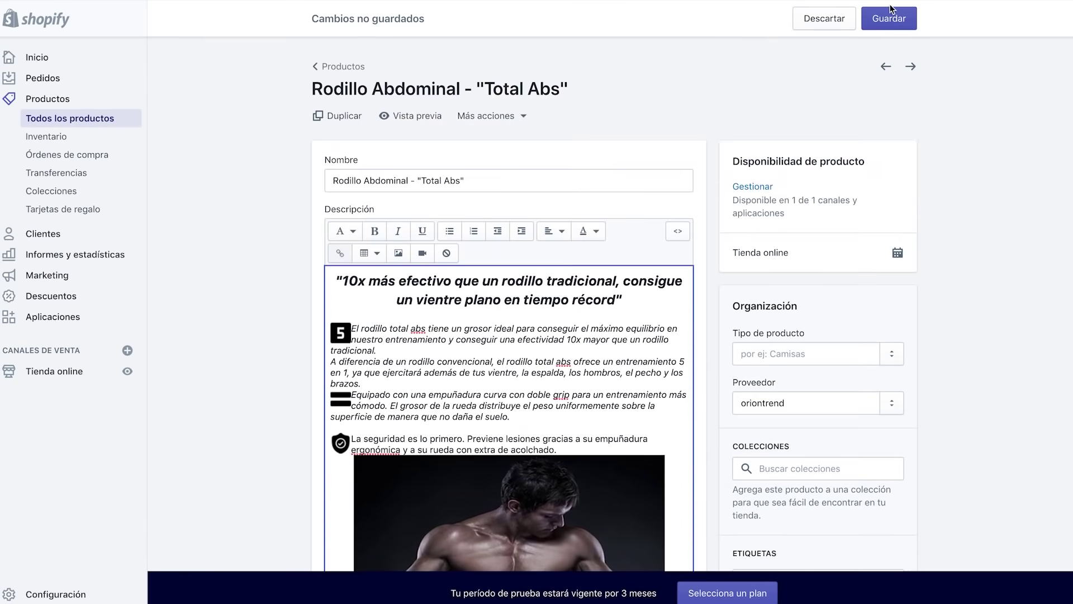
Save the Total Abs product and select its URL in the search engine listing preview.
{"action": "left_click", "coordinate": [888, 28]}
{"action": "scroll", "coordinate": [627, 260], "scroll_direction": "down", "scroll_amount": 10}
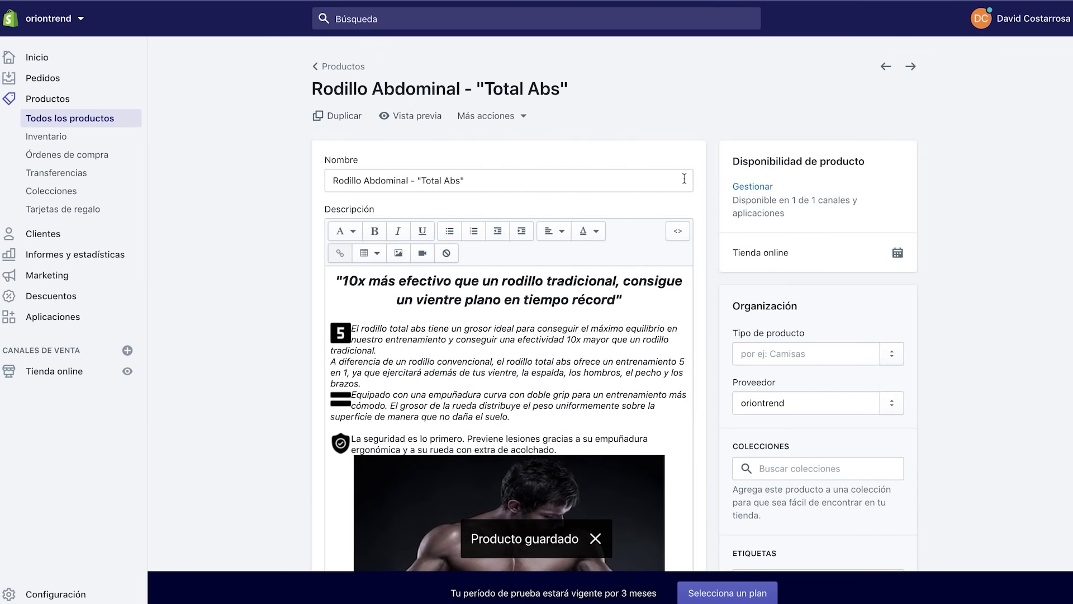
{"action": "scroll", "coordinate": [488, 229], "scroll_direction": "down", "scroll_amount": 20}
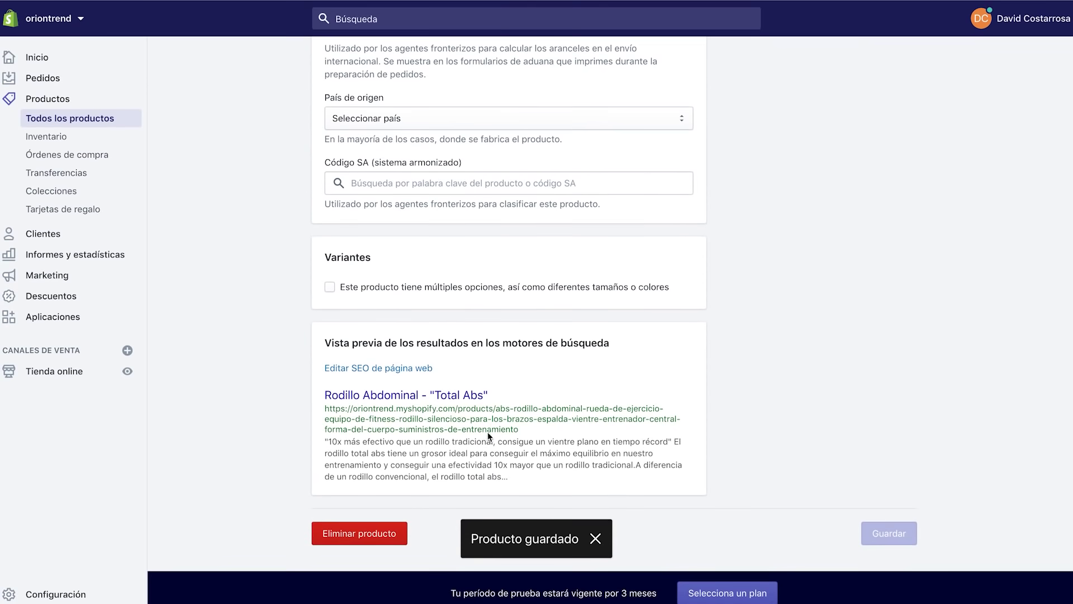
{"action": "triple_click", "coordinate": [494, 416]}
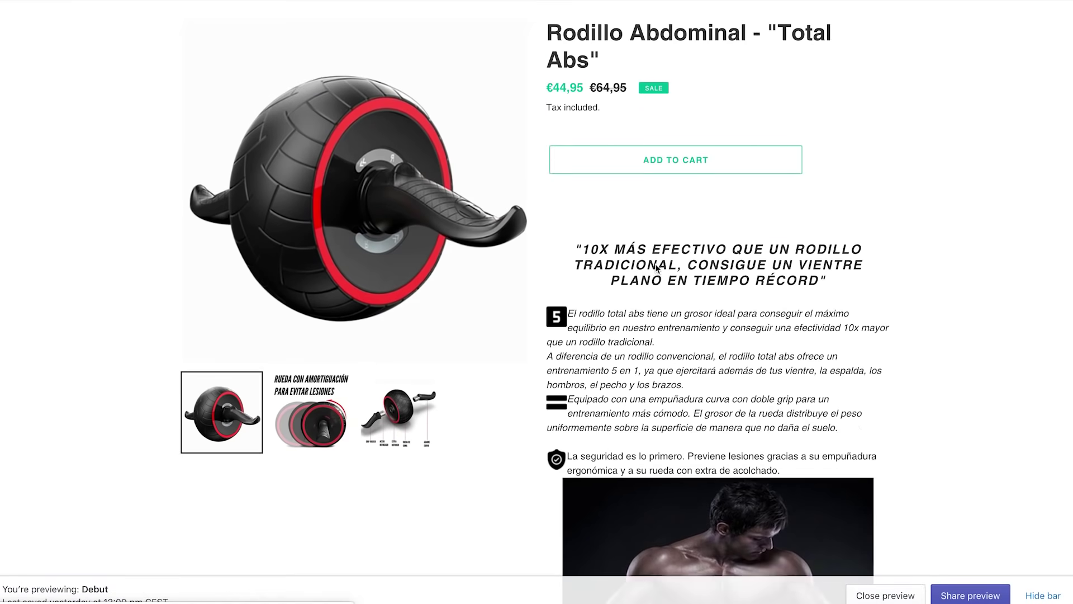
{"action": "scroll", "coordinate": [648, 192], "scroll_direction": "down", "scroll_amount": 2}
View the Dimensiones, Nuestra Garantía and Description tabs on the storefront product page.
{"action": "left_click", "coordinate": [650, 190]}
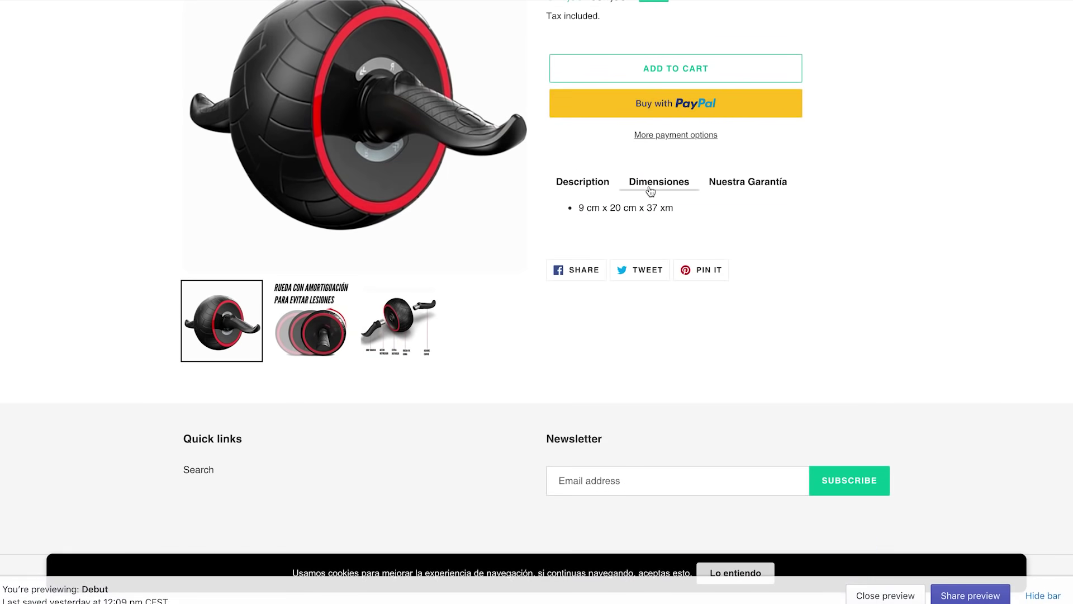
{"action": "left_click", "coordinate": [736, 190]}
{"action": "left_click", "coordinate": [612, 192]}
{"action": "scroll", "coordinate": [733, 236], "scroll_direction": "up", "scroll_amount": 3}
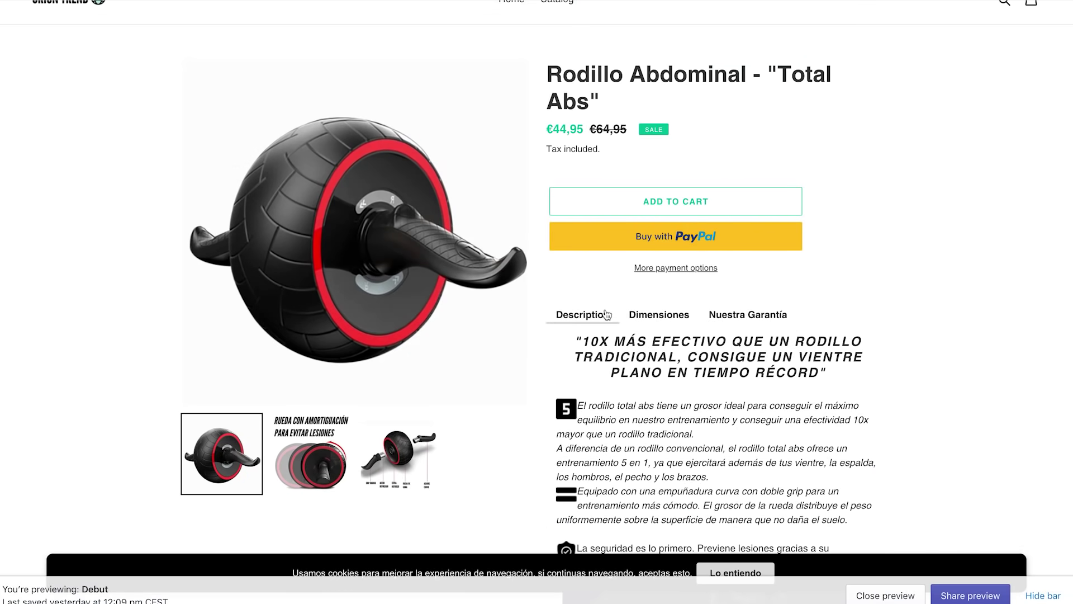
{"action": "scroll", "coordinate": [626, 313], "scroll_direction": "down", "scroll_amount": 10}
{"action": "scroll", "coordinate": [629, 313], "scroll_direction": "up", "scroll_amount": 8}
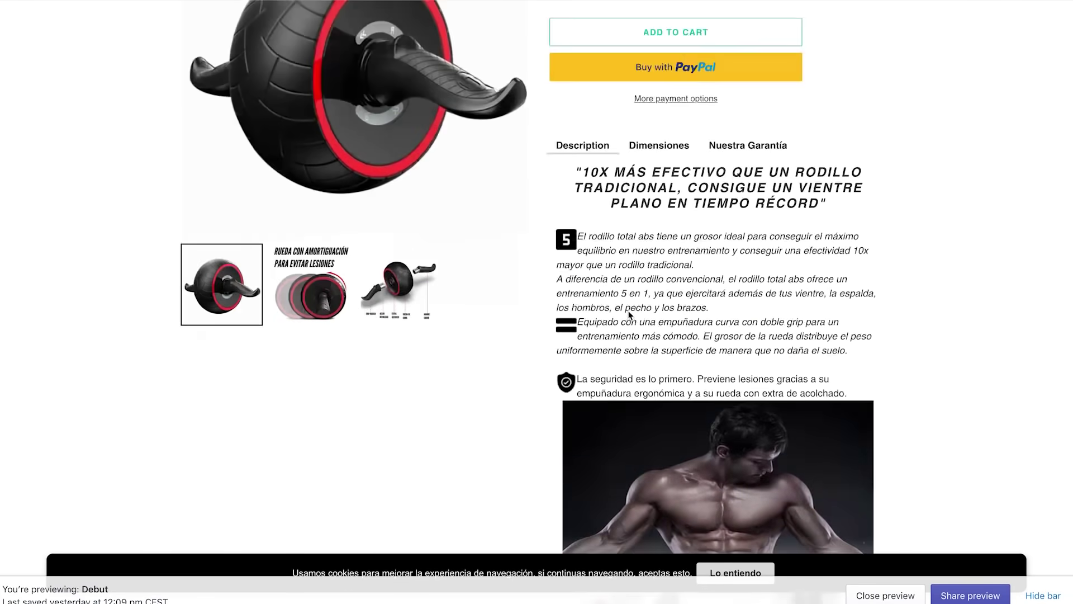
{"action": "scroll", "coordinate": [630, 314], "scroll_direction": "down", "scroll_amount": 6}
{"action": "scroll", "coordinate": [627, 314], "scroll_direction": "up", "scroll_amount": 3}
{"action": "scroll", "coordinate": [625, 315], "scroll_direction": "down", "scroll_amount": 5}
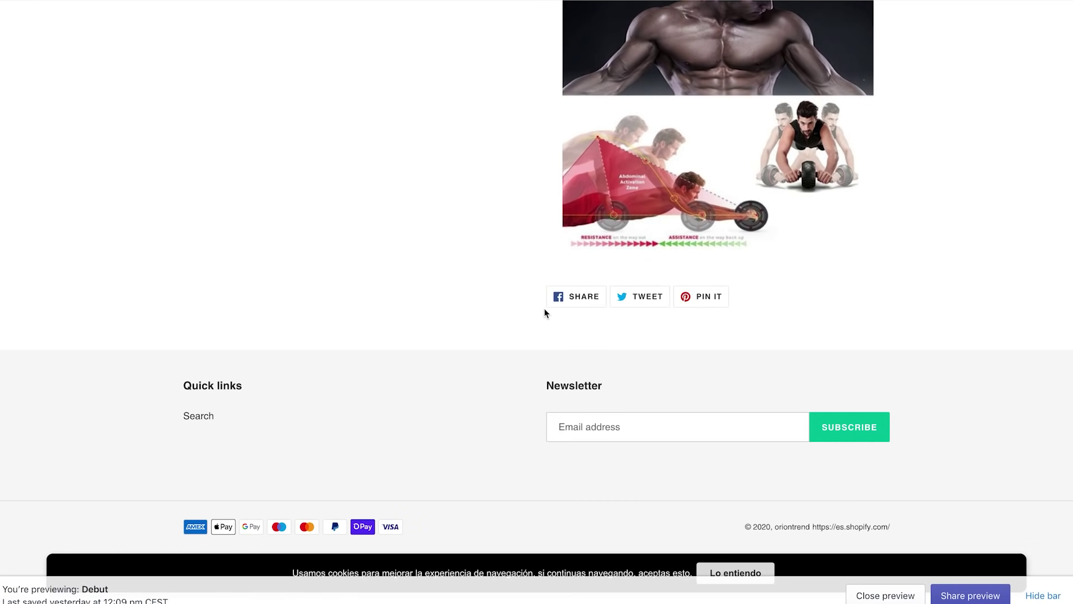
{"action": "scroll", "coordinate": [544, 308], "scroll_direction": "up", "scroll_amount": 15}
Browse the three product photos, then recheck the Dimensiones, Nuestra Garantía and Description tabs.
{"action": "left_click", "coordinate": [311, 479]}
{"action": "left_click", "coordinate": [399, 480]}
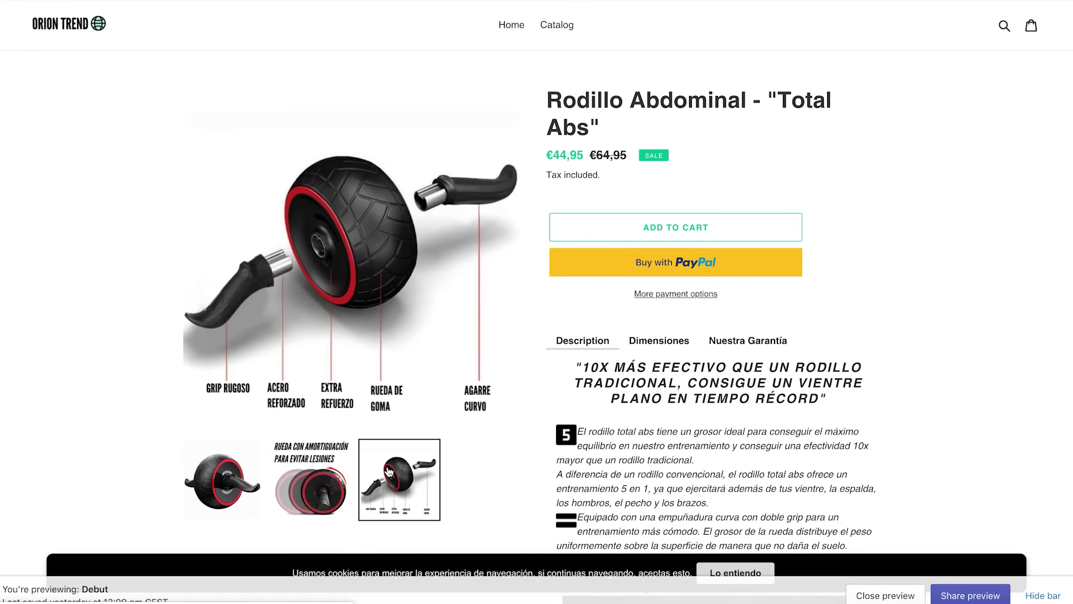
{"action": "left_click", "coordinate": [221, 480]}
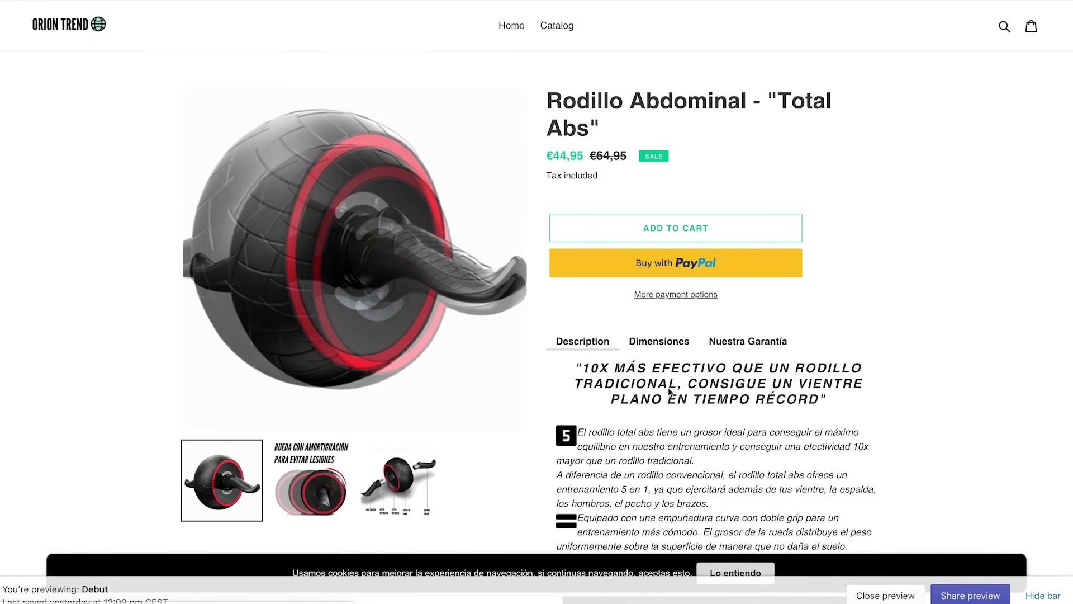
{"action": "scroll", "coordinate": [660, 224], "scroll_direction": "down", "scroll_amount": 6}
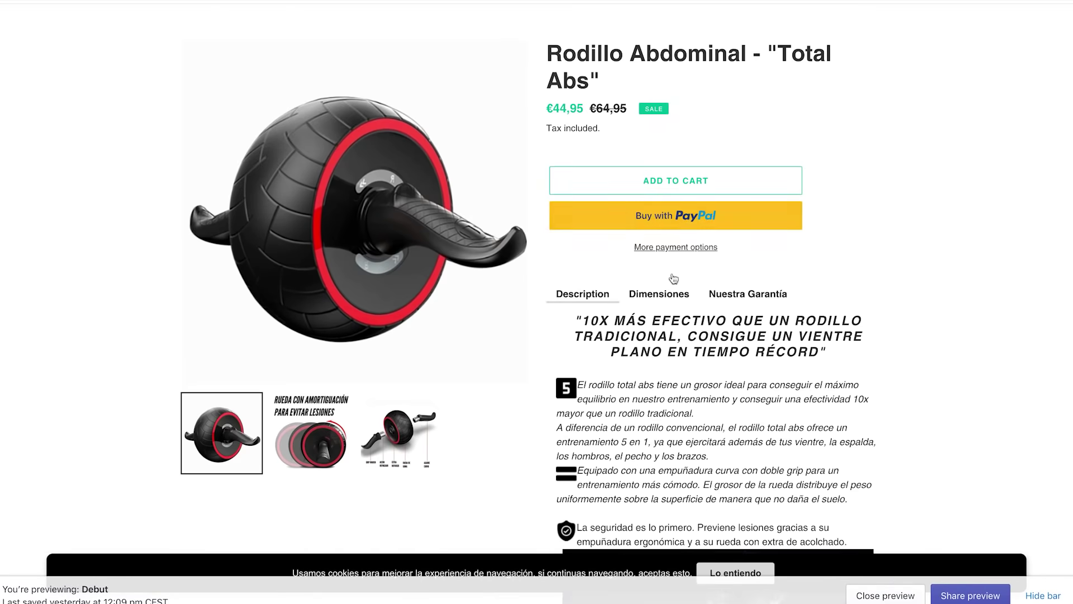
{"action": "scroll", "coordinate": [652, 348], "scroll_direction": "down", "scroll_amount": 6}
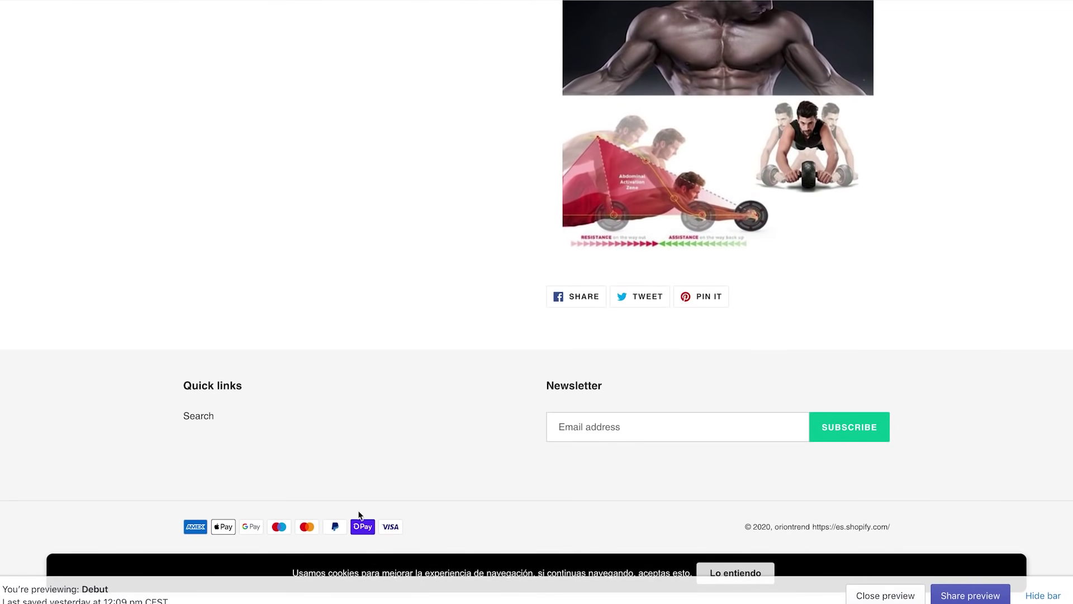
{"action": "scroll", "coordinate": [865, 424], "scroll_direction": "up", "scroll_amount": 12}
{"action": "scroll", "coordinate": [865, 423], "scroll_direction": "down", "scroll_amount": 6}
{"action": "scroll", "coordinate": [865, 424], "scroll_direction": "up", "scroll_amount": 4}
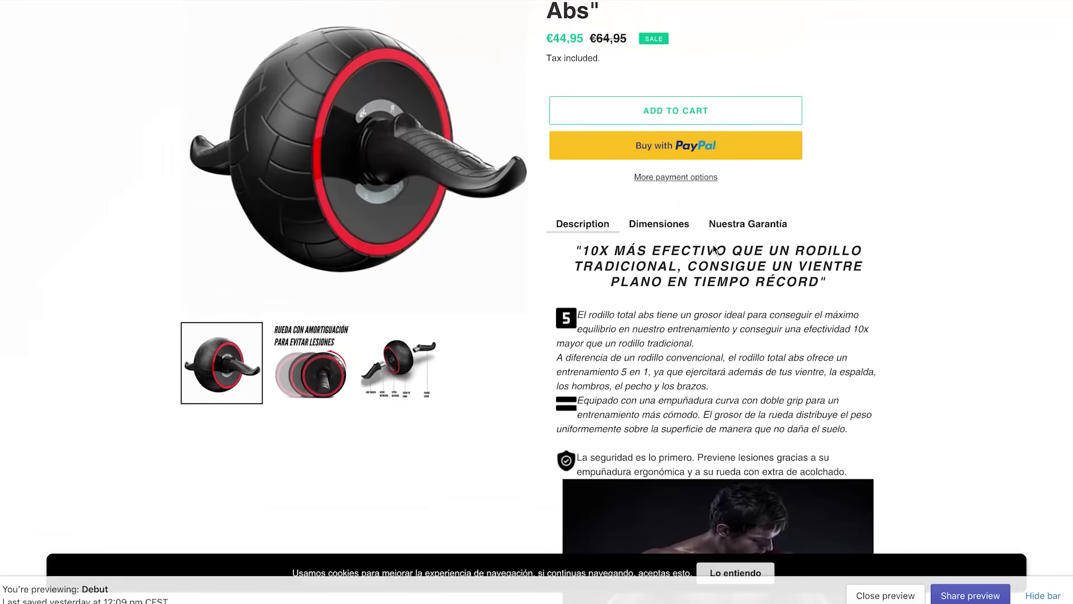
{"action": "left_click", "coordinate": [672, 224]}
{"action": "left_click", "coordinate": [703, 226]}
{"action": "left_click", "coordinate": [581, 226]}
{"action": "scroll", "coordinate": [682, 237], "scroll_direction": "up", "scroll_amount": 3}
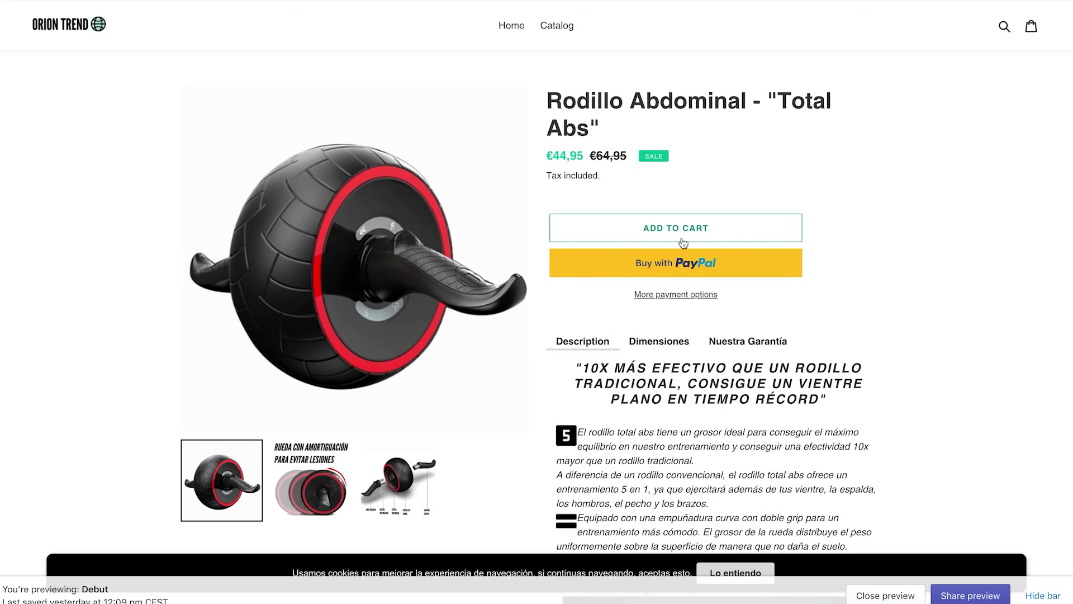
Scroll through the 'Rodillo Abdominal - Total Abs' product page preview with its tabbed description.
{"action": "scroll", "coordinate": [683, 241], "scroll_direction": "down", "scroll_amount": 10}
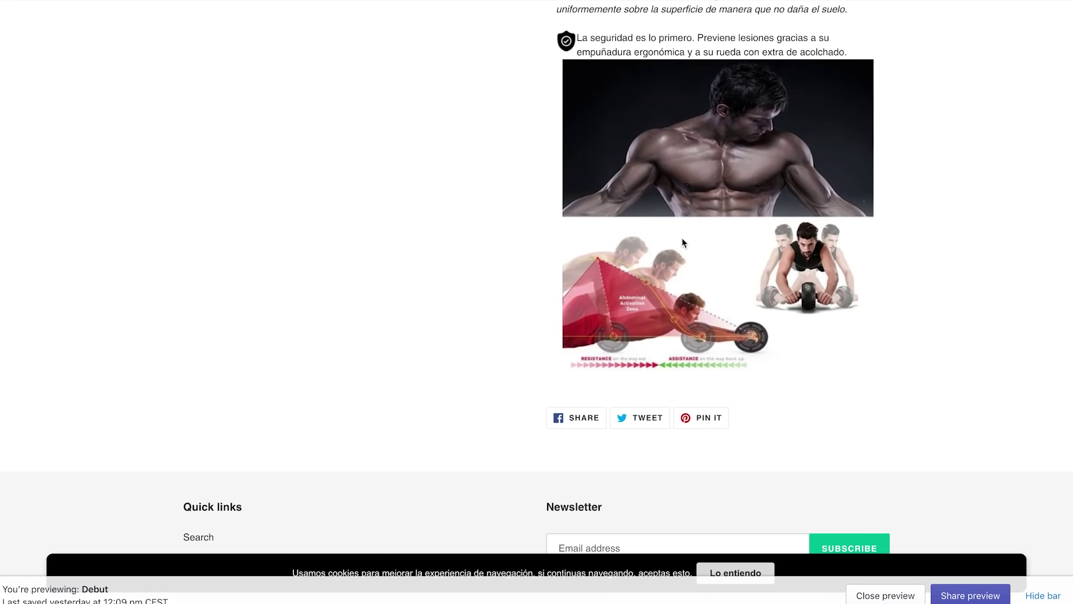
{"action": "scroll", "coordinate": [683, 241], "scroll_direction": "up", "scroll_amount": 8}
{"action": "scroll", "coordinate": [682, 243], "scroll_direction": "down", "scroll_amount": 5}
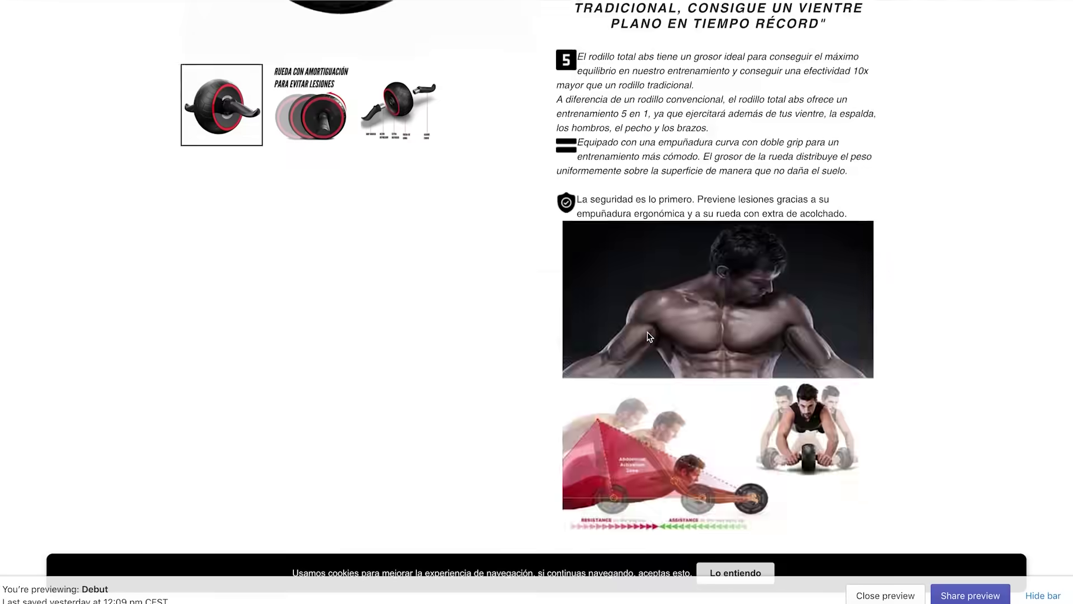
{"action": "scroll", "coordinate": [682, 242], "scroll_direction": "up", "scroll_amount": 6}
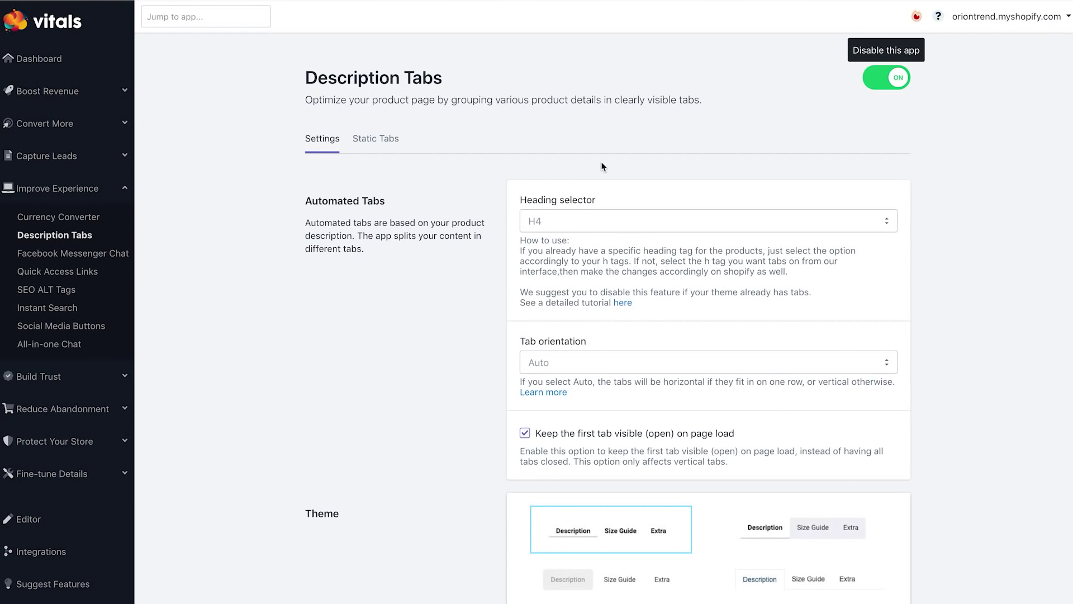
Go to the Vitals dashboard and open the Product Reviews app under 'Get your customers to trust you'.
{"action": "scroll", "coordinate": [601, 164], "scroll_direction": "down", "scroll_amount": 10}
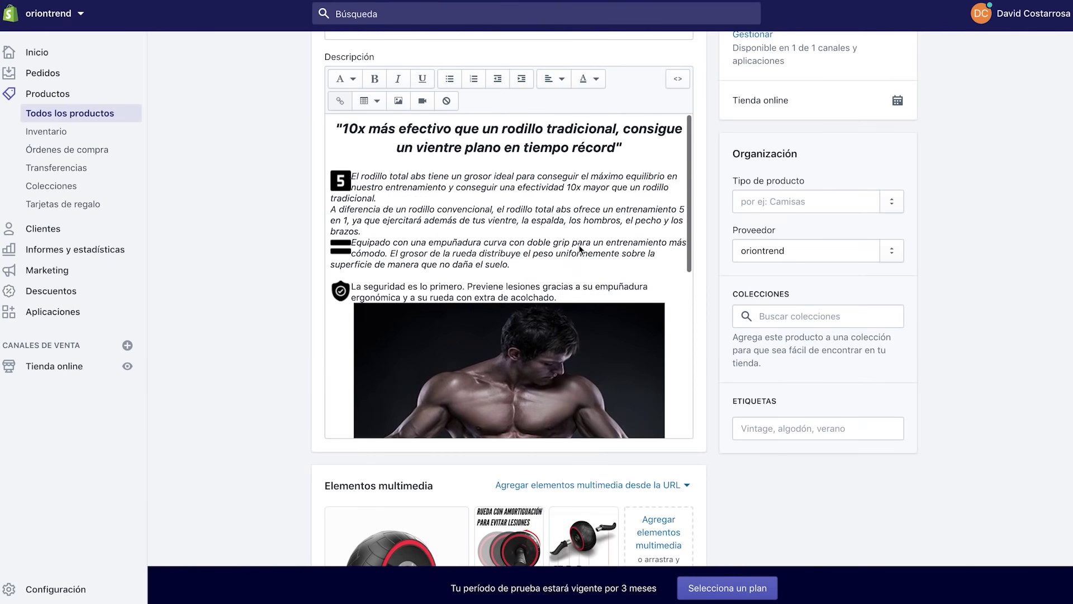
{"action": "scroll", "coordinate": [510, 155], "scroll_direction": "up", "scroll_amount": 1}
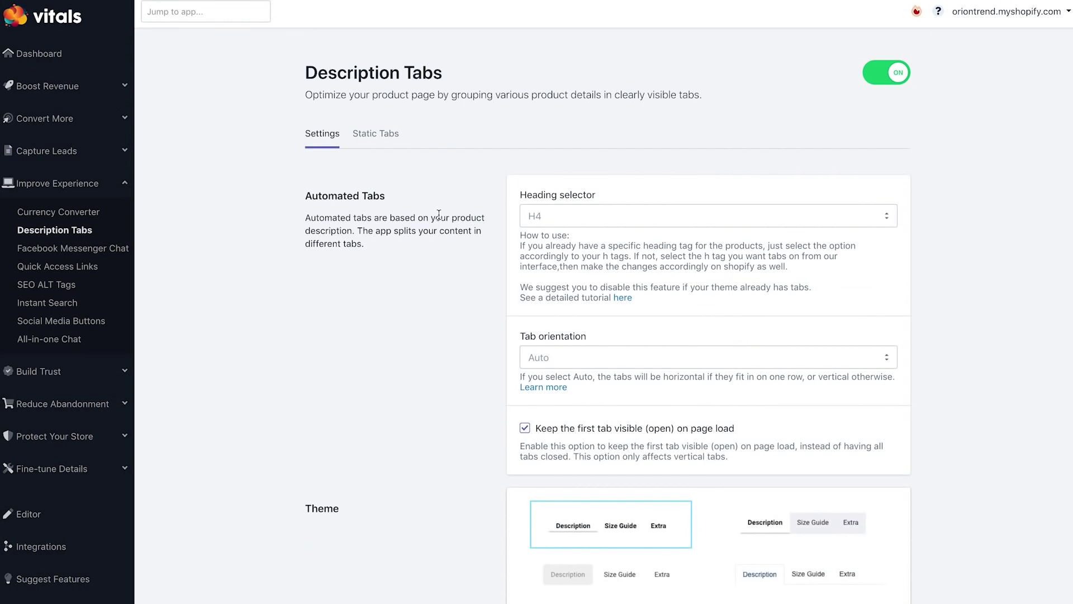
{"action": "left_click", "coordinate": [42, 54]}
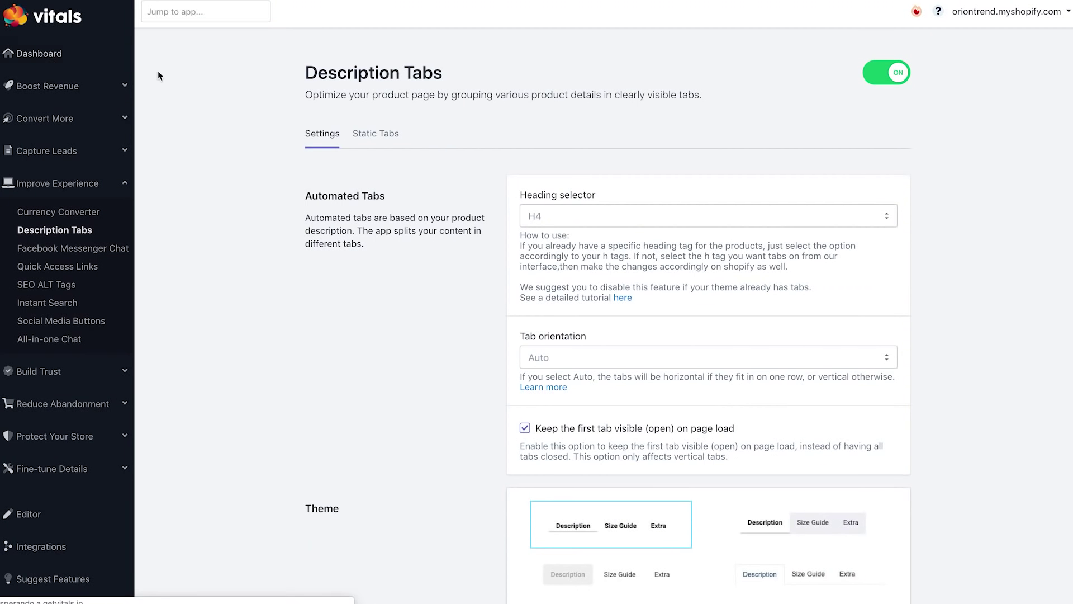
{"action": "scroll", "coordinate": [374, 311], "scroll_direction": "down", "scroll_amount": 8}
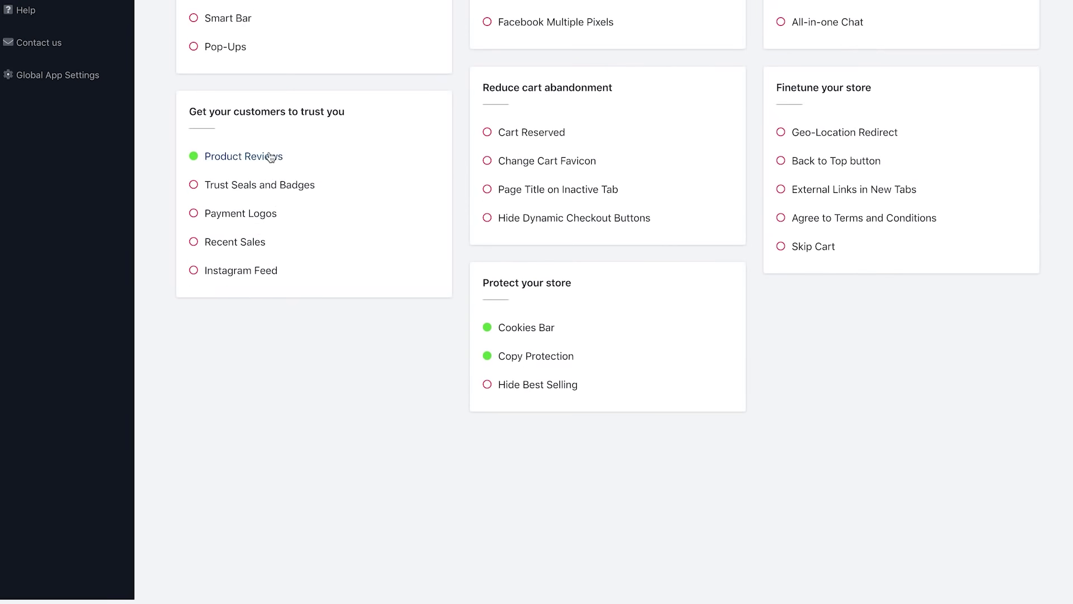
{"action": "left_click", "coordinate": [275, 156]}
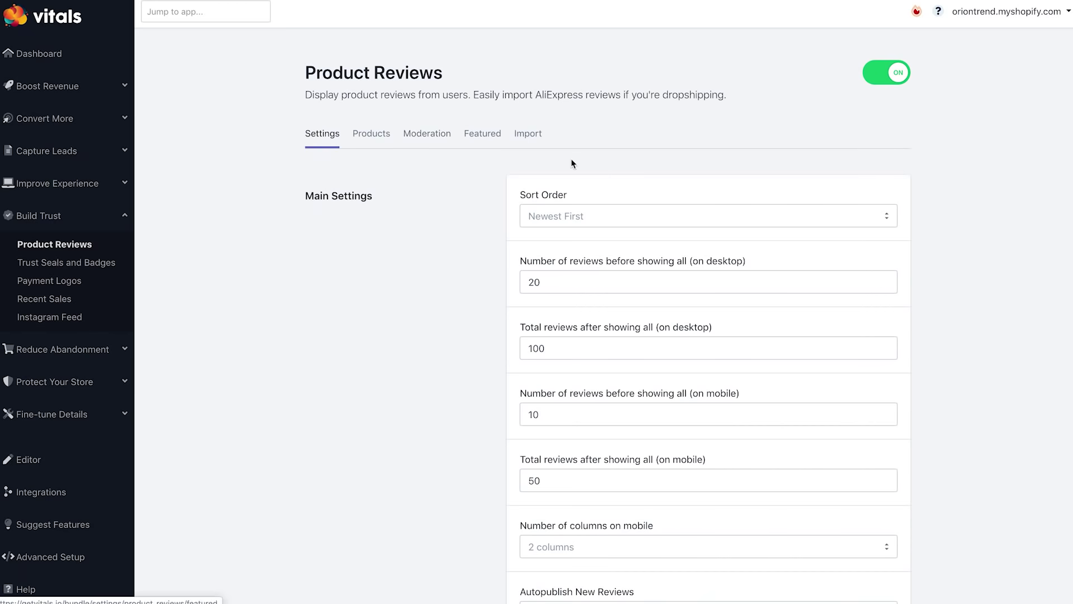
{"action": "left_click", "coordinate": [541, 143]}
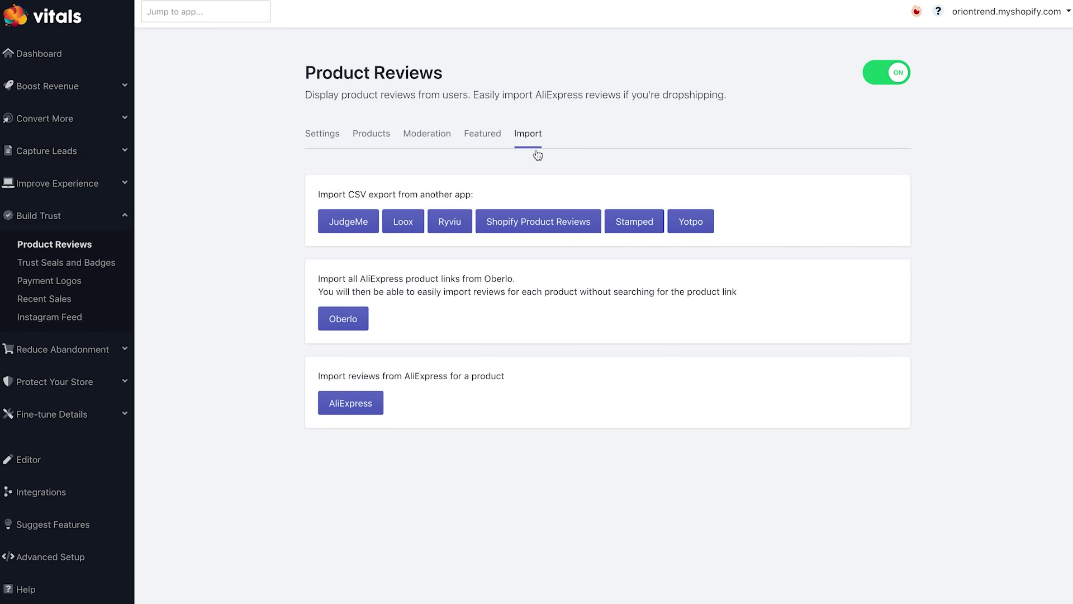
{"action": "left_click", "coordinate": [421, 147]}
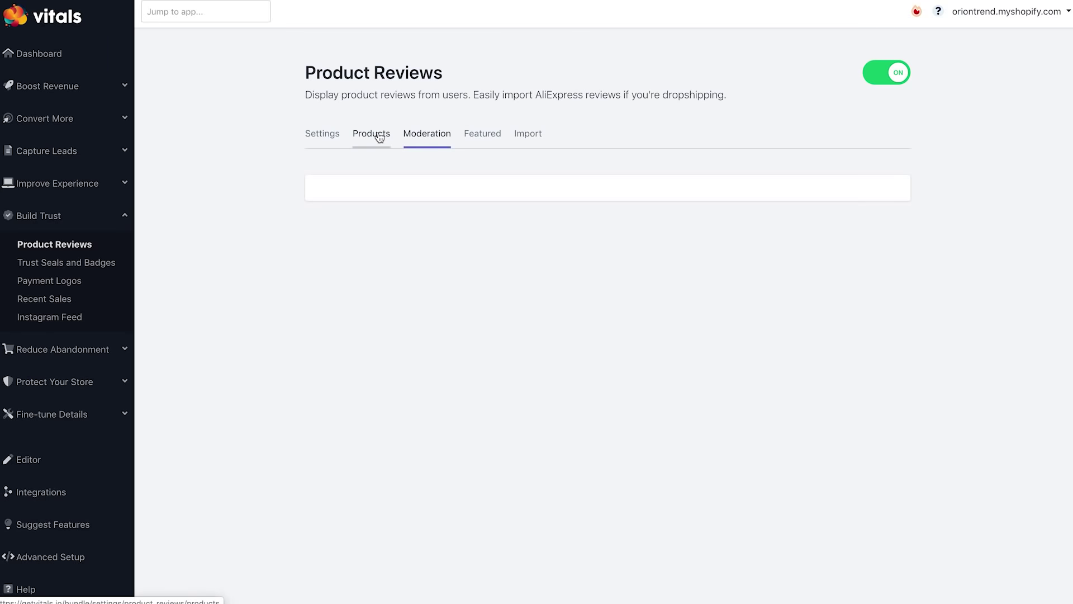
{"action": "left_click", "coordinate": [373, 137]}
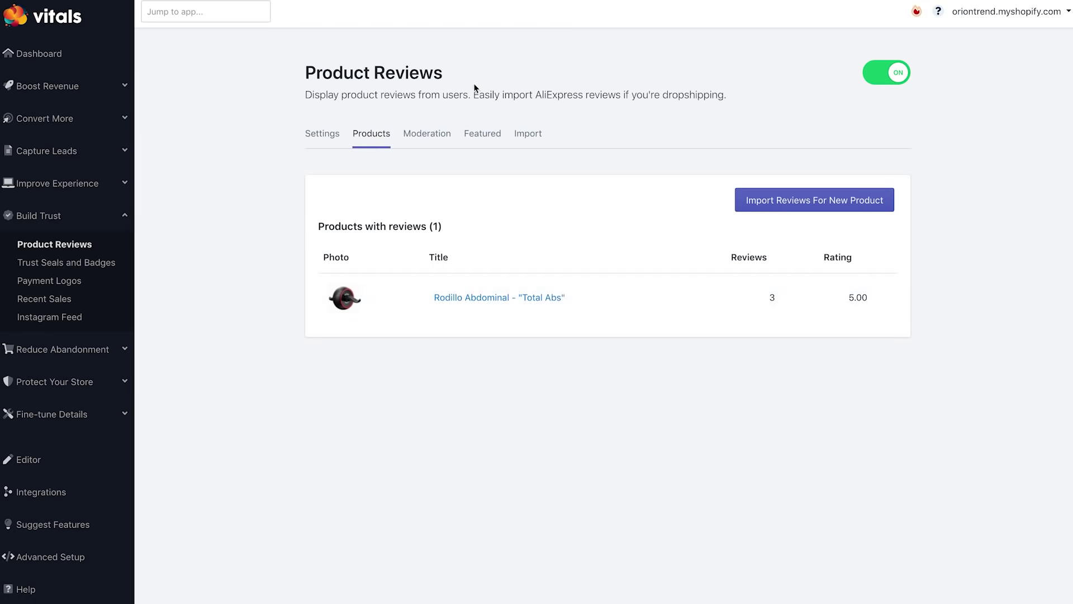
{"action": "left_click", "coordinate": [444, 139]}
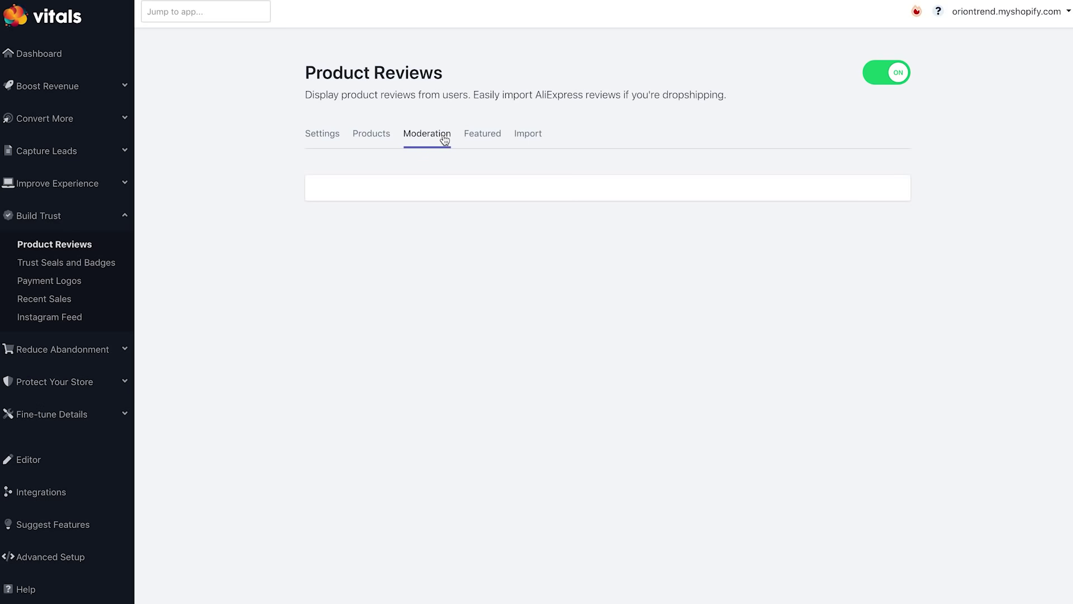
{"action": "left_click", "coordinate": [319, 133]}
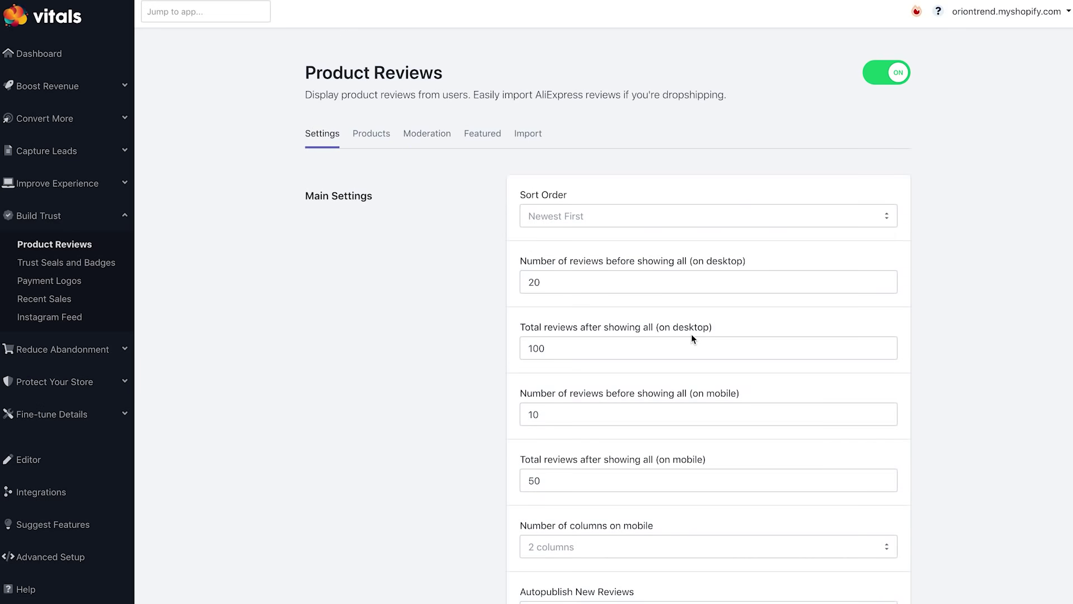
Scroll down to Translations and change the Reviews label to 'Opiniones'.
{"action": "scroll", "coordinate": [693, 313], "scroll_direction": "down", "scroll_amount": 4}
{"action": "scroll", "coordinate": [692, 338], "scroll_direction": "down", "scroll_amount": 7}
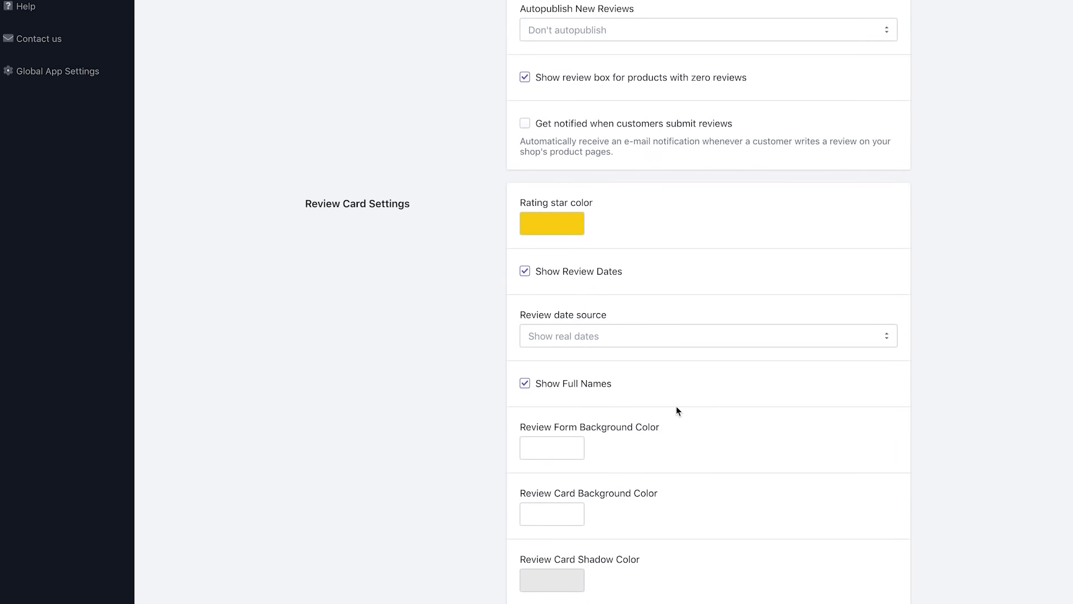
{"action": "scroll", "coordinate": [676, 411], "scroll_direction": "down", "scroll_amount": 9}
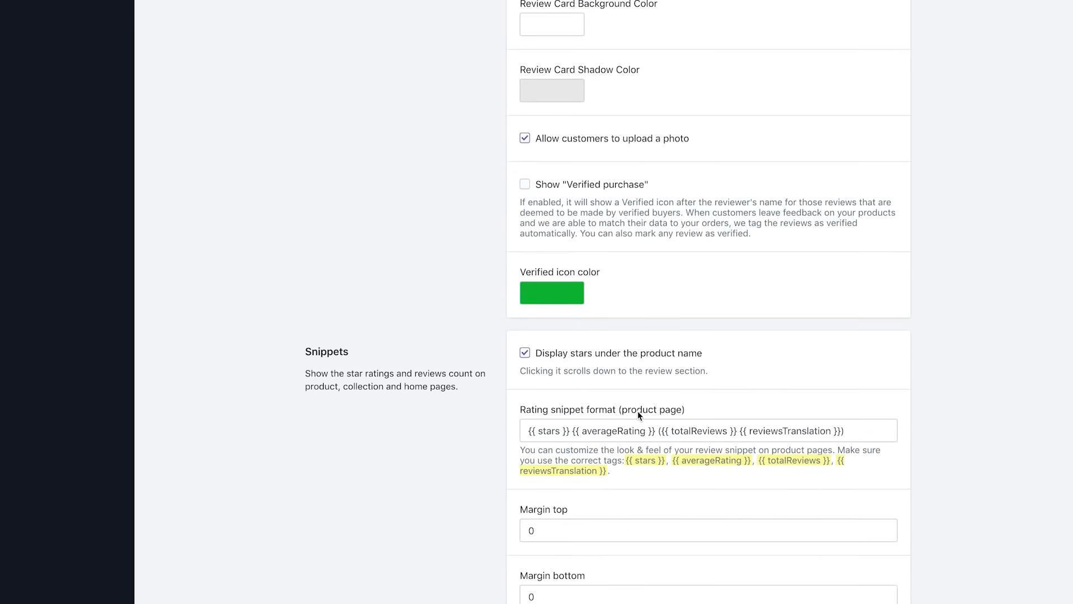
{"action": "scroll", "coordinate": [639, 414], "scroll_direction": "down", "scroll_amount": 12}
{"action": "double_click", "coordinate": [622, 326]}
{"action": "type", "text": "OPI"}
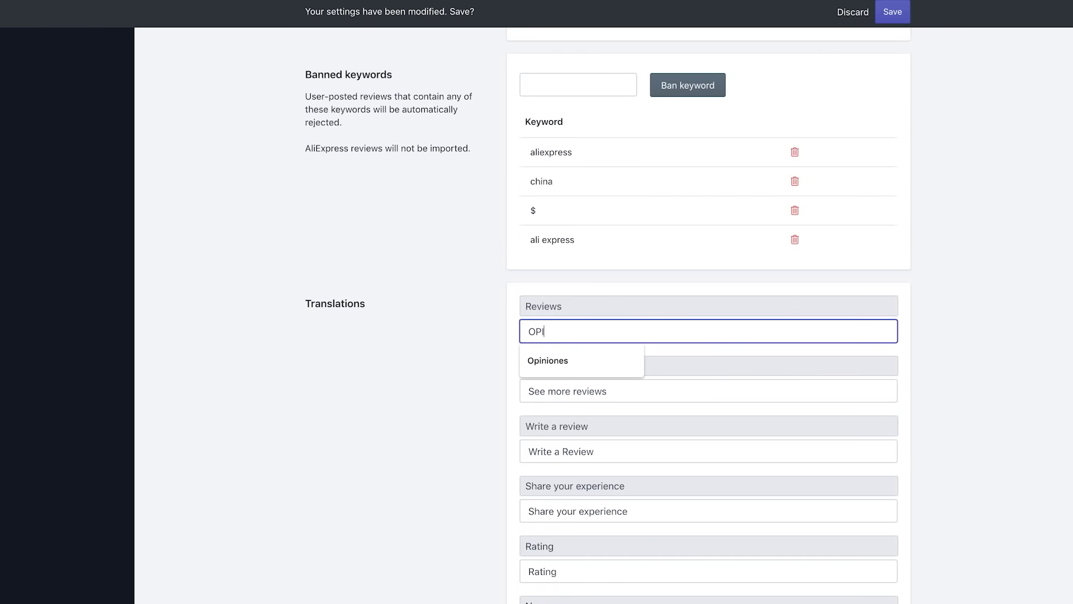
{"action": "key", "text": "Tab"}
{"action": "left_click", "coordinate": [619, 331]}
{"action": "left_click", "coordinate": [596, 359]}
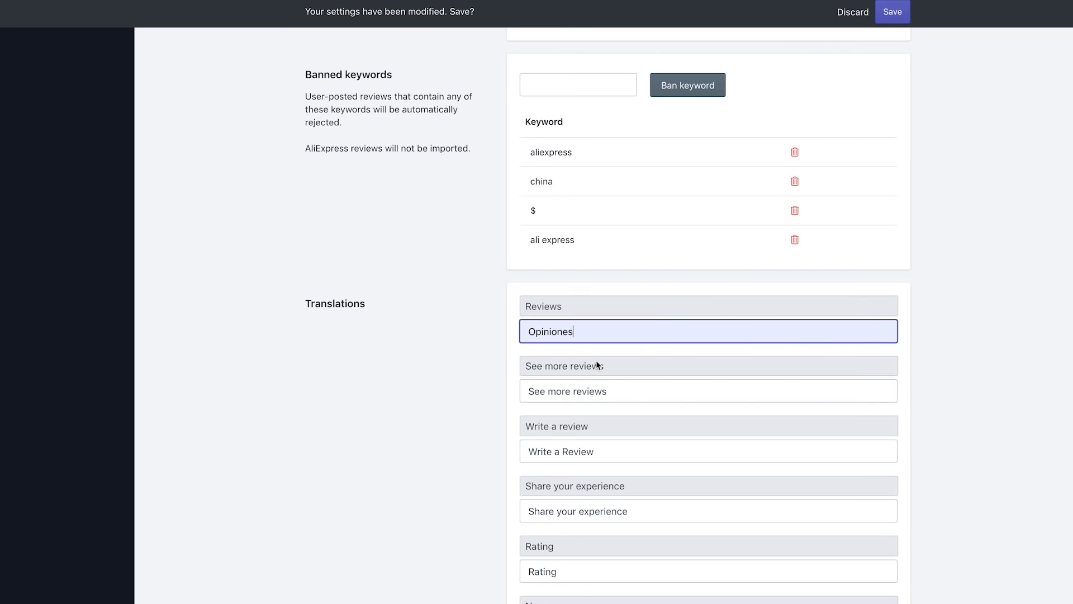
Translate 'See more reviews' to 'Ver más opiniones' and 'Write a review' to 'Escribir una opinión'.
{"action": "triple_click", "coordinate": [608, 389]}
{"action": "type", "text": "V"}
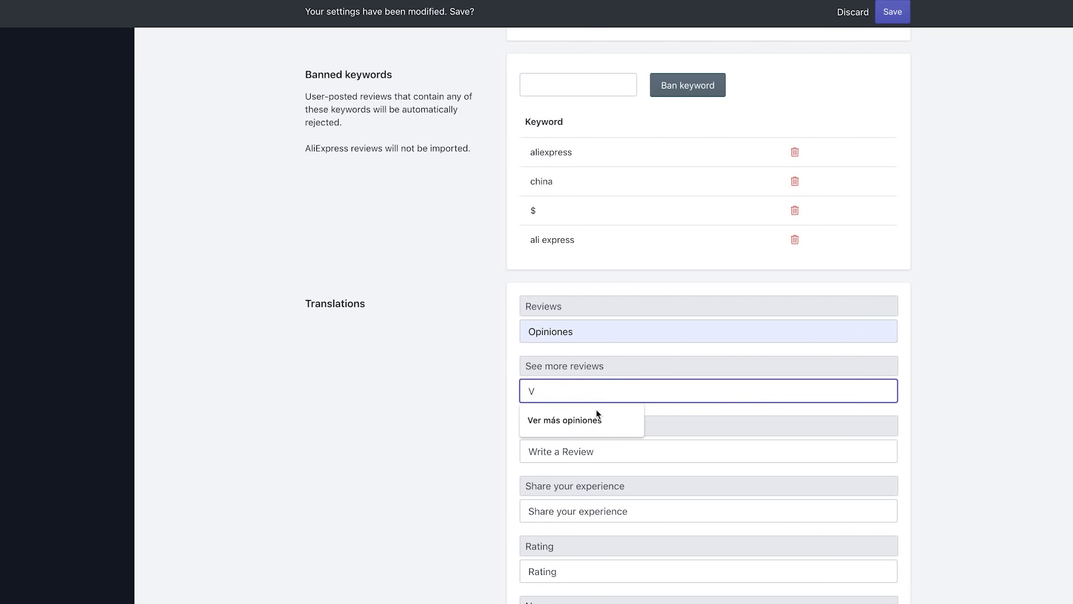
{"action": "left_click", "coordinate": [596, 418]}
{"action": "triple_click", "coordinate": [594, 452]}
{"action": "type", "text": "Escribir una opinión"}
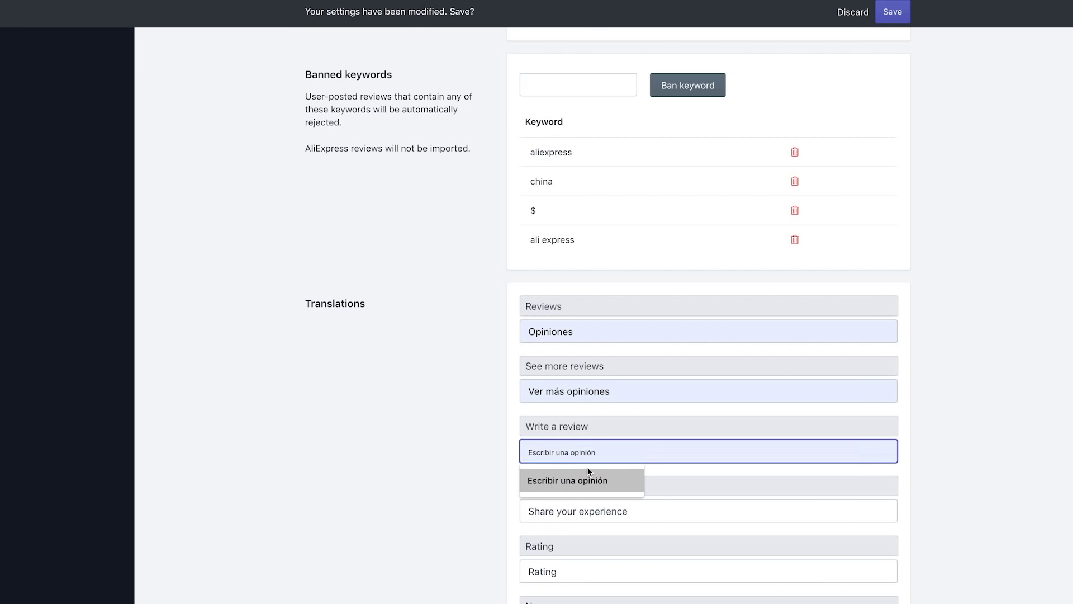
{"action": "left_click", "coordinate": [588, 480]}
Translate 'Share your experience' to 'Comparte tu experiencia' and the Rating label to 'Valoración'.
{"action": "scroll", "coordinate": [615, 436], "scroll_direction": "down", "scroll_amount": 2}
{"action": "triple_click", "coordinate": [635, 427]}
{"action": "type", "text": "C"}
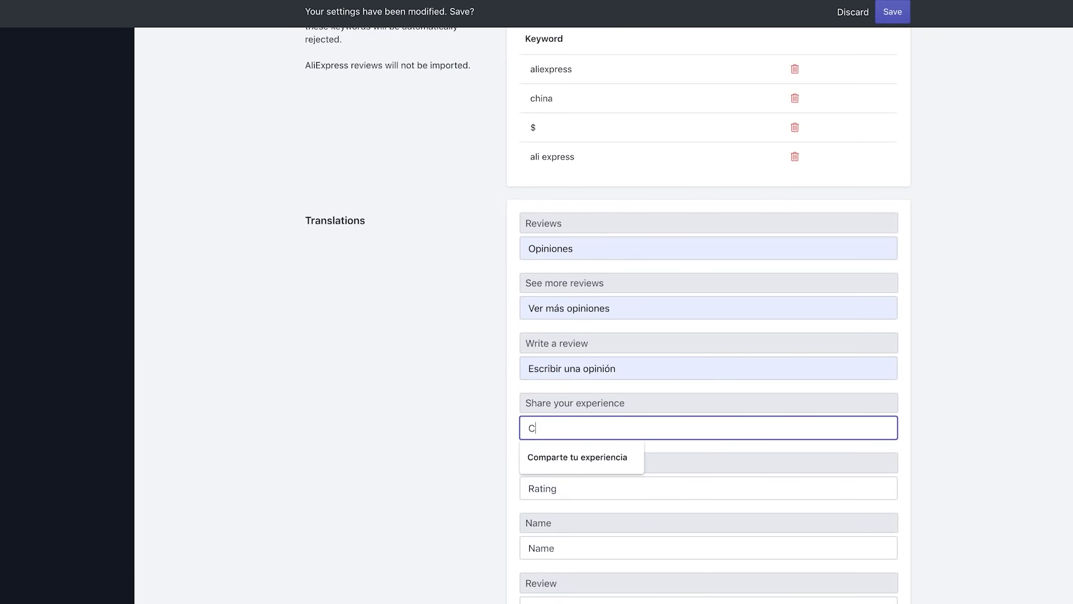
{"action": "left_click", "coordinate": [607, 454]}
{"action": "scroll", "coordinate": [607, 451], "scroll_direction": "down", "scroll_amount": 2}
{"action": "triple_click", "coordinate": [591, 402]}
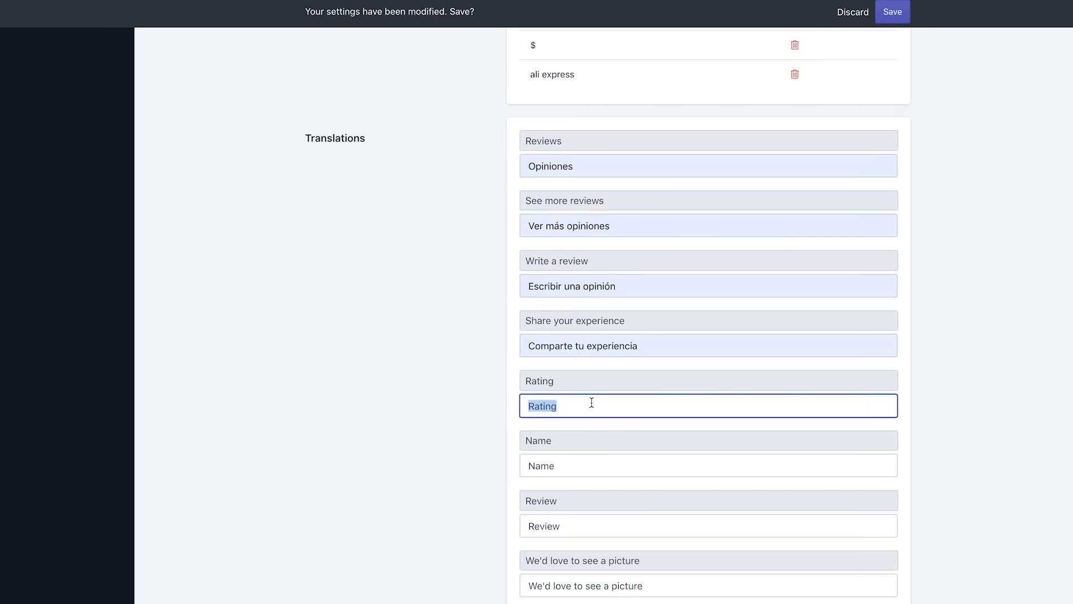
{"action": "type", "text": "Valoración"}
{"action": "key", "text": "Tab"}
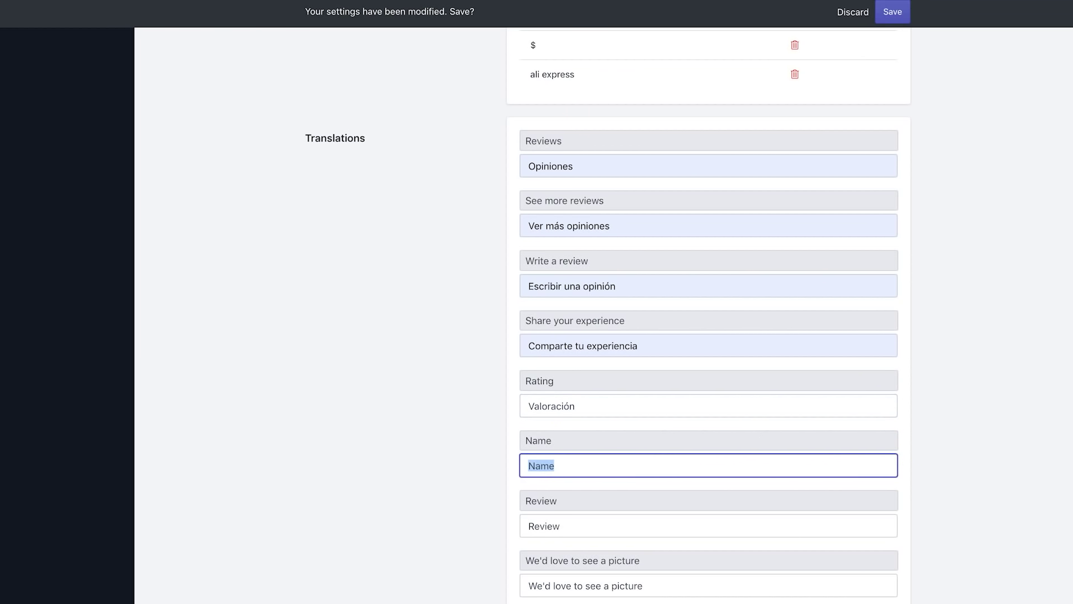
Set the Name label to 'Nombre' and the Review label to 'Opinión'.
{"action": "type", "text": "N"}
{"action": "key", "text": "Down"}
{"action": "key", "text": "Down"}
{"action": "key", "text": "Return"}
{"action": "key", "text": "Tab"}
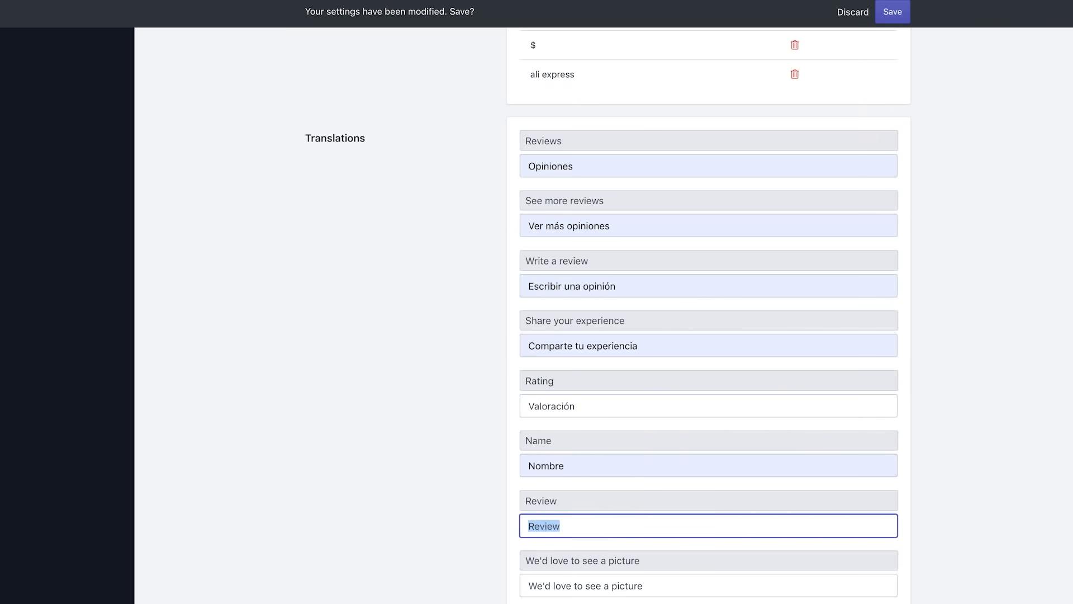
{"action": "type", "text": "R"}
{"action": "key", "text": "Down"}
{"action": "key", "text": "Return"}
{"action": "scroll", "coordinate": [582, 436], "scroll_direction": "down", "scroll_amount": 2}
{"action": "double_click", "coordinate": [581, 447]}
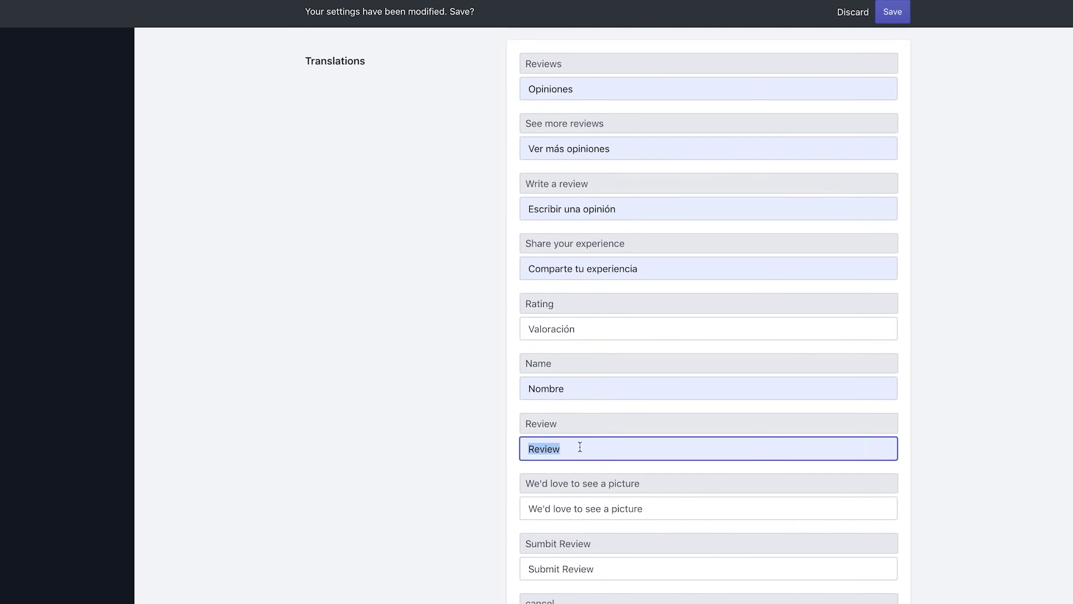
{"action": "type", "text": "Op"}
{"action": "key", "text": "Down"}
{"action": "key", "text": "Return"}
Translate the picture request to 'Nos encantaría ver una foto' and the submit label to 'Publicar opinión'.
{"action": "scroll", "coordinate": [591, 544], "scroll_direction": "down", "scroll_amount": 3}
{"action": "triple_click", "coordinate": [653, 429]}
{"action": "type", "text": "Nos encantaría ver una foto"}
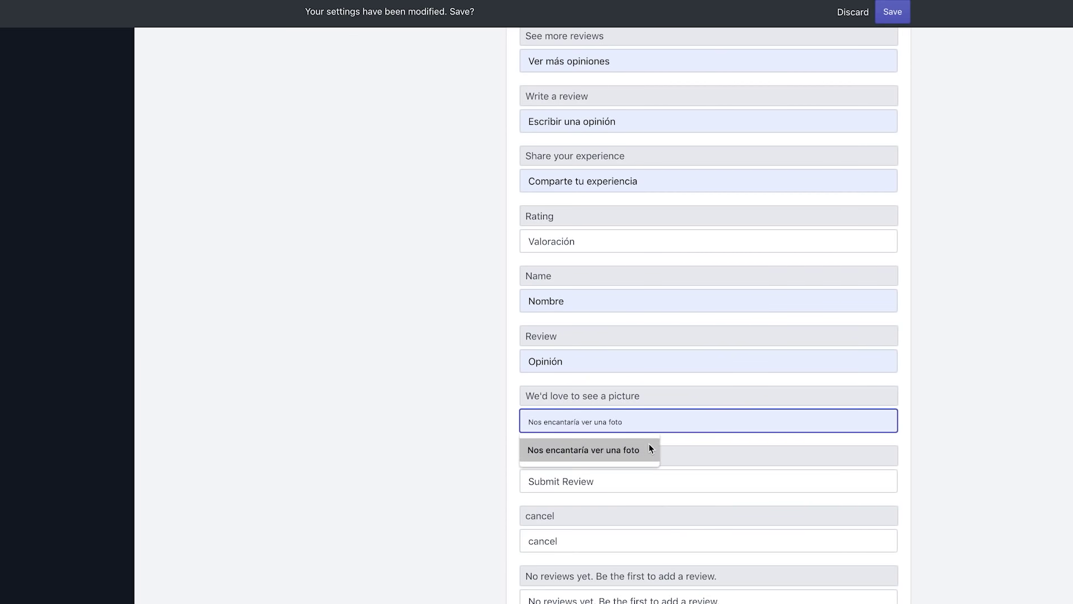
{"action": "left_click", "coordinate": [649, 444]}
{"action": "triple_click", "coordinate": [634, 489]}
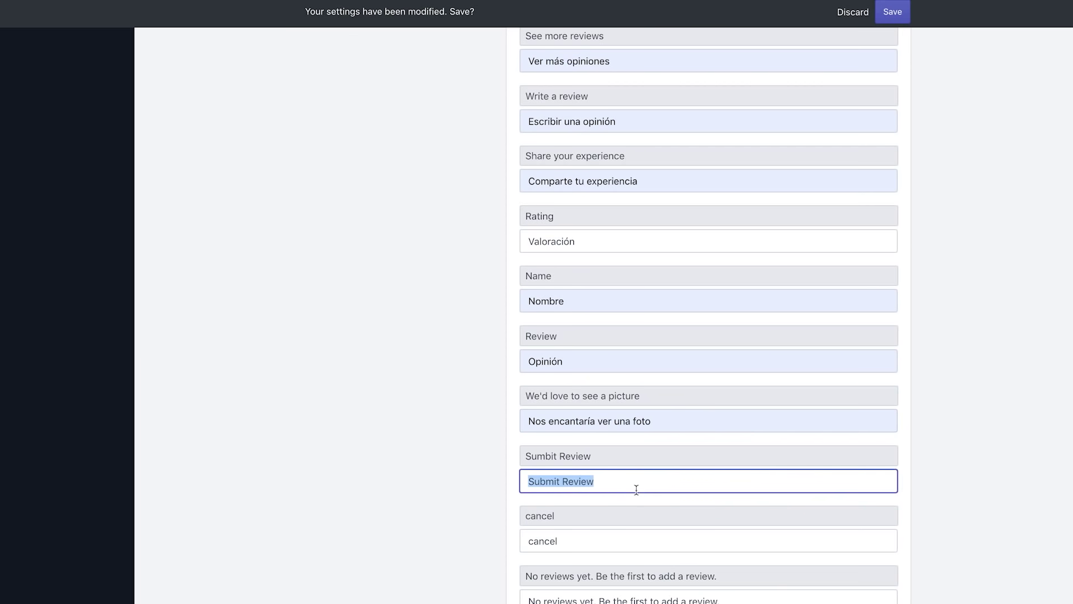
{"action": "type", "text": "E"}
{"action": "type", "text": "P"}
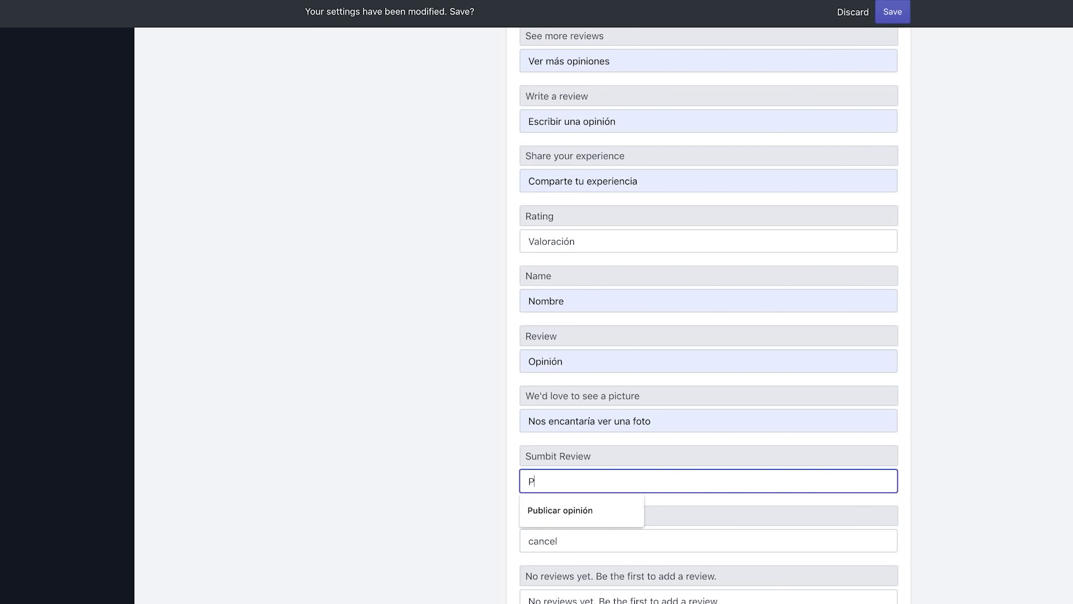
{"action": "left_click", "coordinate": [618, 525]}
Change the cancel label to 'Cancelar' and translate the no-reviews-yet message into Spanish.
{"action": "scroll", "coordinate": [615, 491], "scroll_direction": "down", "scroll_amount": 2}
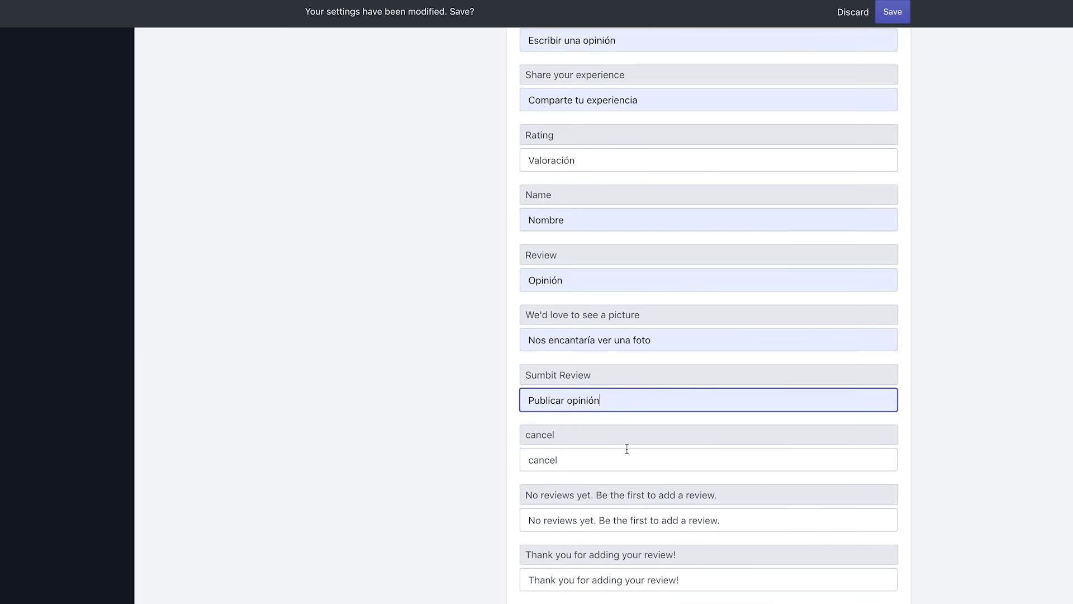
{"action": "triple_click", "coordinate": [627, 448]}
{"action": "left_click", "coordinate": [595, 506]}
{"action": "scroll", "coordinate": [595, 503], "scroll_direction": "down", "scroll_amount": 3}
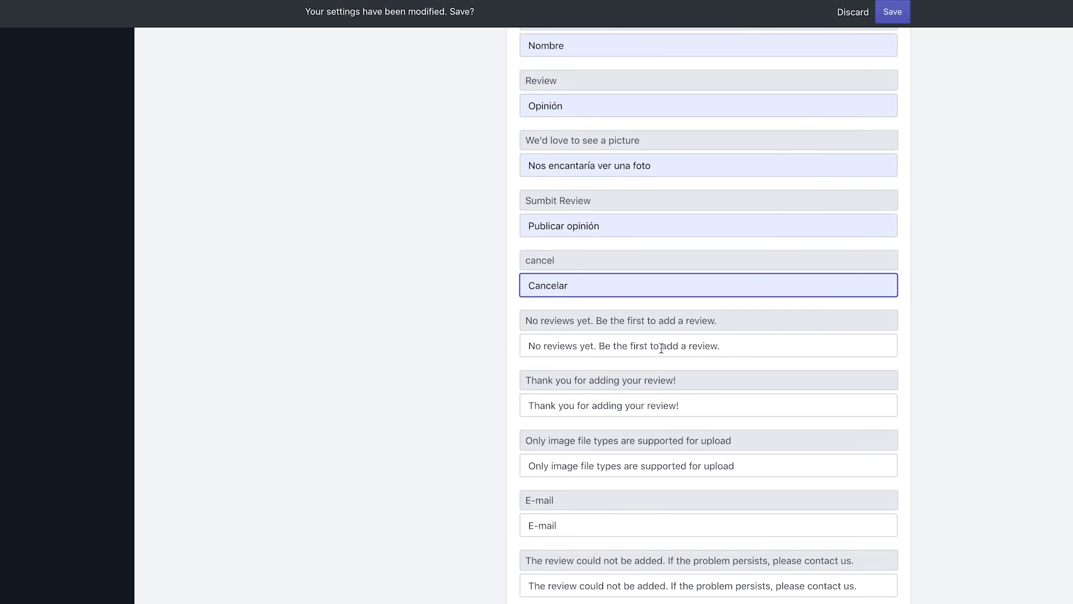
{"action": "triple_click", "coordinate": [671, 339]}
{"action": "type", "text": "N"}
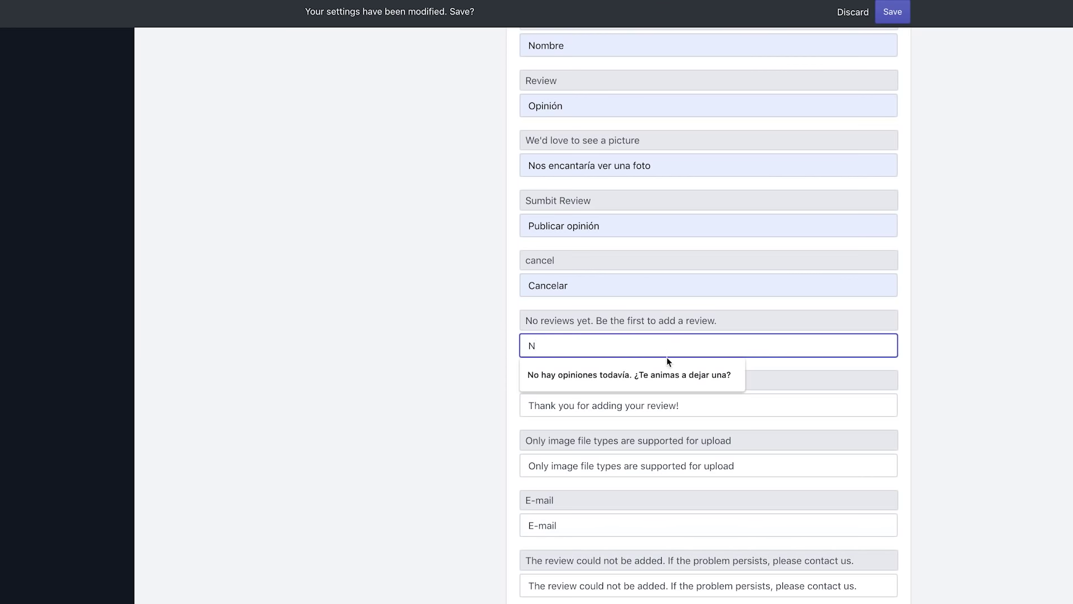
{"action": "left_click", "coordinate": [662, 370]}
Set the thank-you message to 'Gracias por dejar tu opinión!' and rewrite the image-only upload message.
{"action": "scroll", "coordinate": [663, 370], "scroll_direction": "down", "scroll_amount": 1}
{"action": "triple_click", "coordinate": [687, 350]}
{"action": "type", "text": "G"}
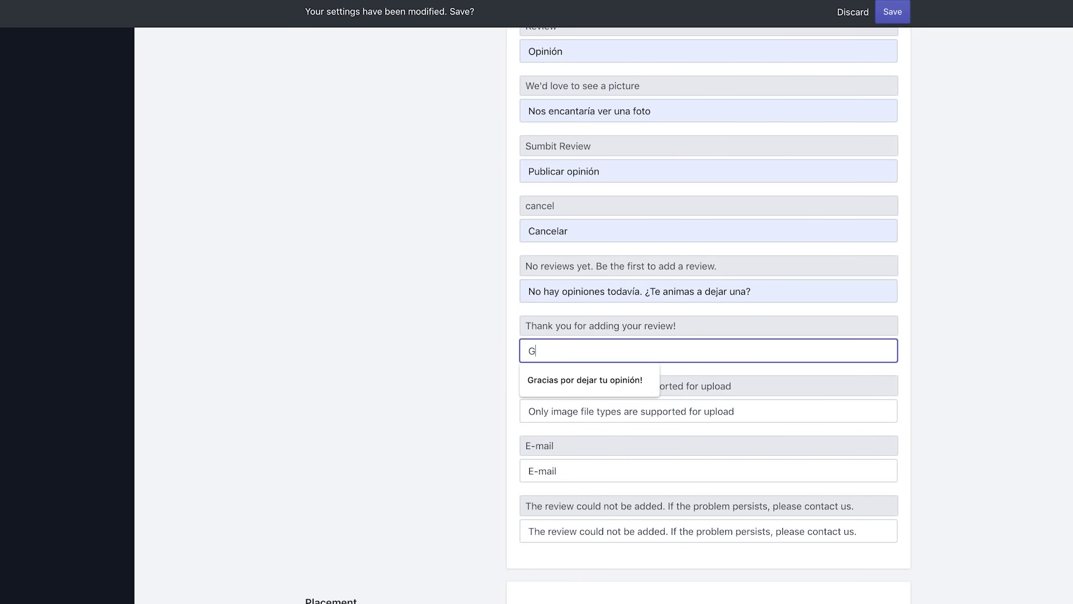
{"action": "left_click", "coordinate": [652, 392]}
{"action": "left_click", "coordinate": [600, 419]}
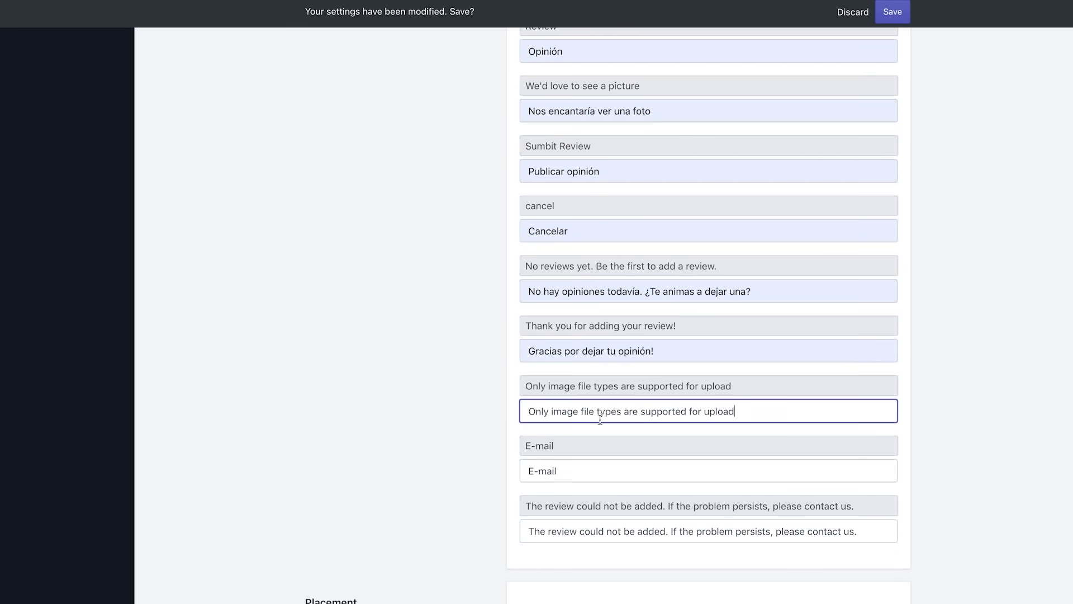
{"action": "triple_click", "coordinate": [617, 412]}
{"action": "type", "text": "O"}
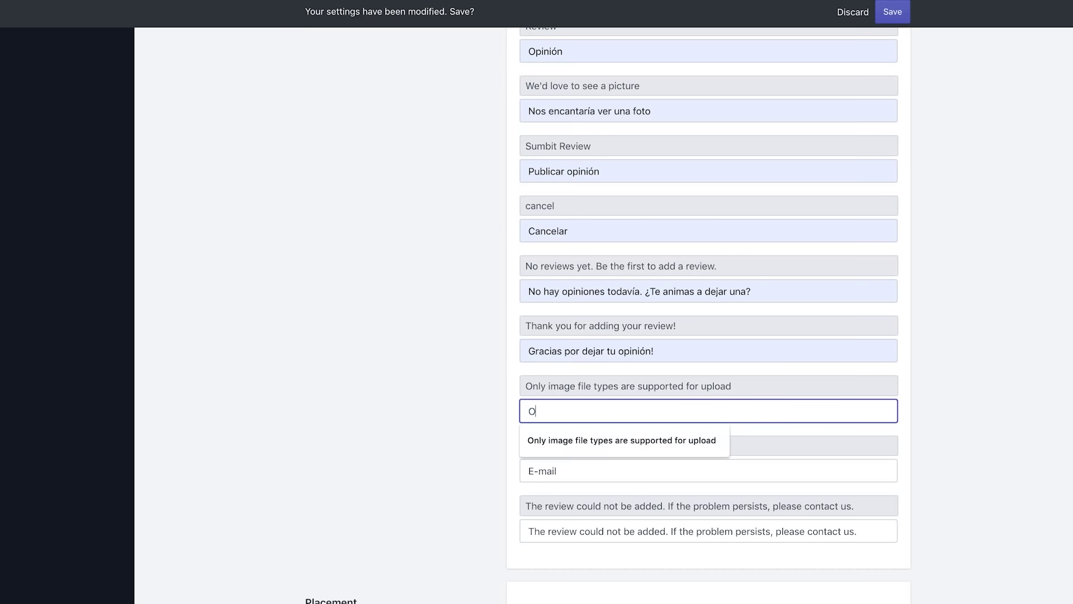
{"action": "key", "text": "BackSpace"}
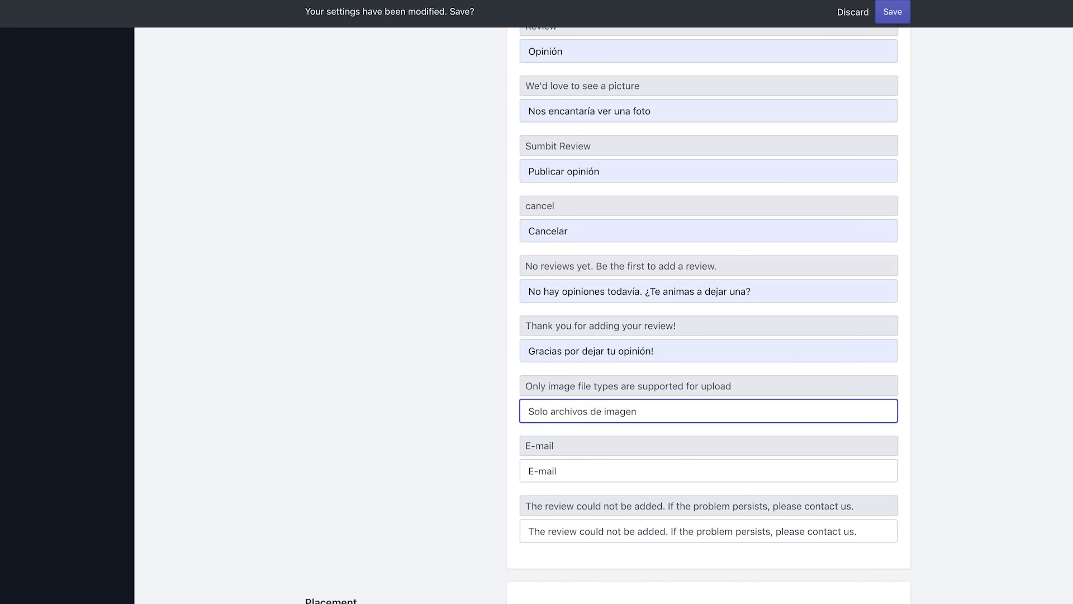
{"action": "left_click", "coordinate": [583, 463]}
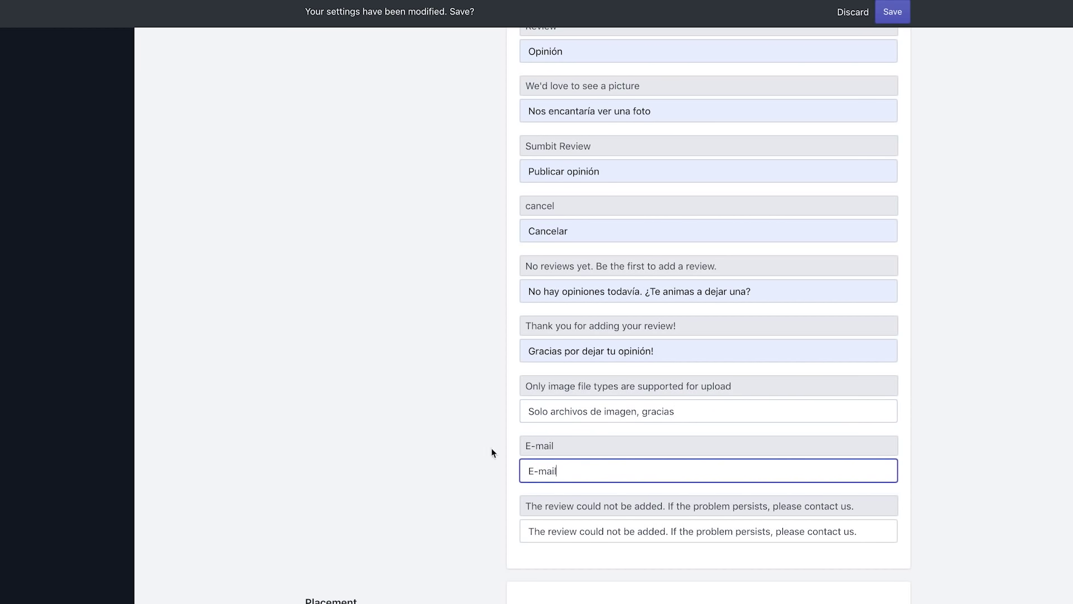
Replace the failed-review message with 'La rpinión no ha podido ser publicada, si el problema persiste, contacta con nosotros'.
{"action": "scroll", "coordinate": [546, 445], "scroll_direction": "down", "scroll_amount": 2}
{"action": "triple_click", "coordinate": [703, 395]}
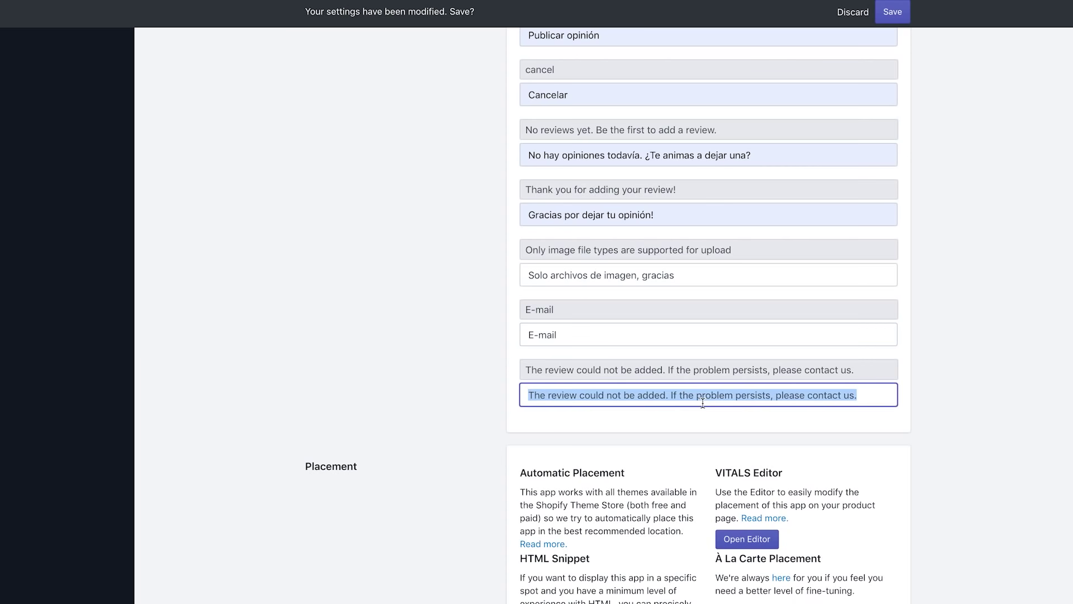
{"action": "type", "text": "La r"}
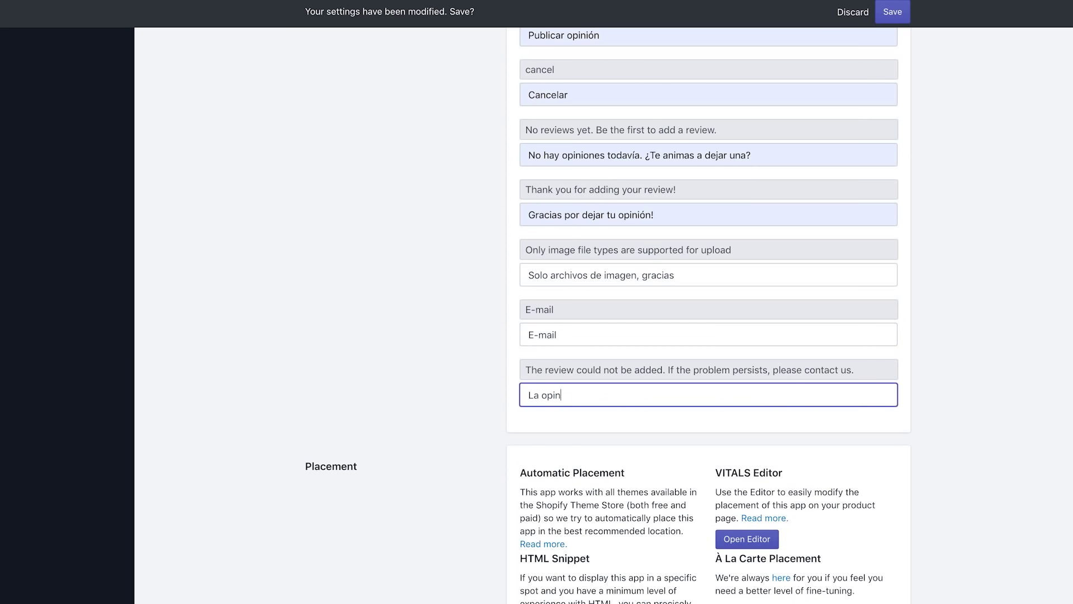
{"action": "type", "text": "pinión no ha podido ser publicada, si el problema persiste, con"}
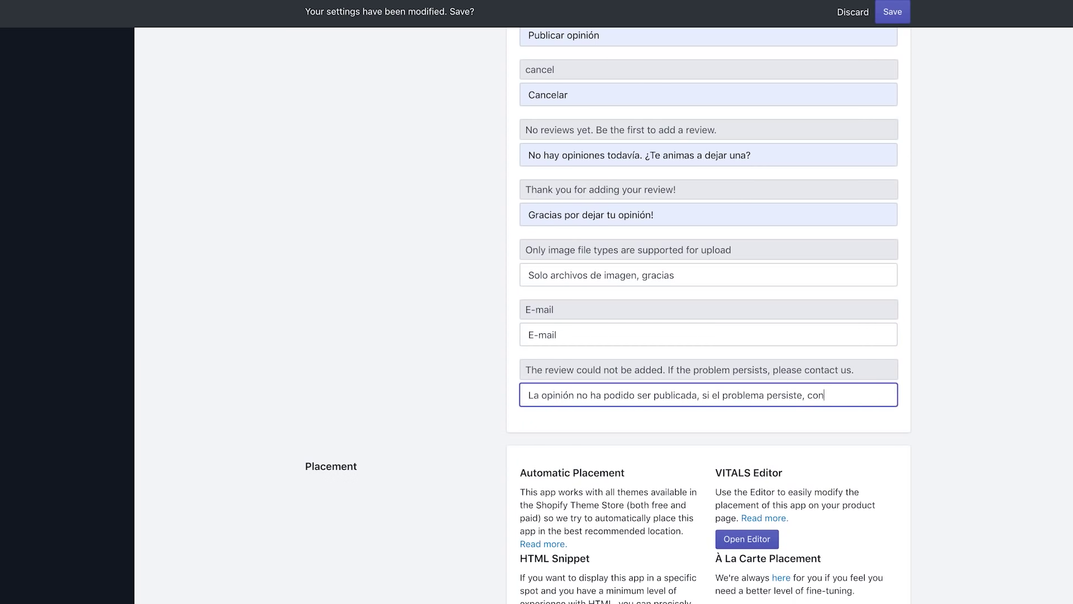
{"action": "type", "text": "tacta con nosotros, gracias."}
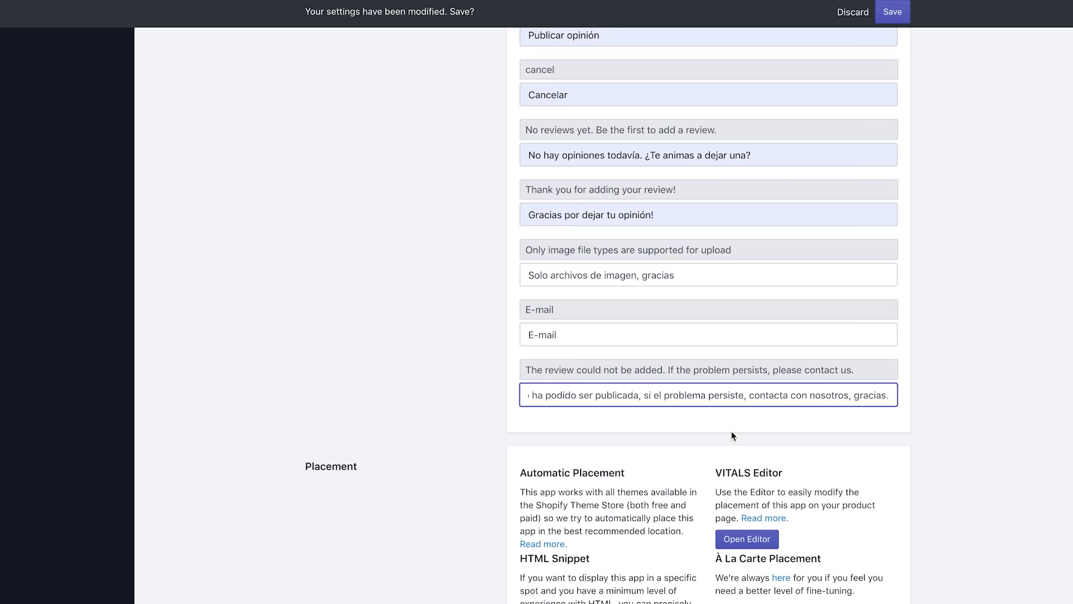
{"action": "scroll", "coordinate": [731, 431], "scroll_direction": "down", "scroll_amount": 3}
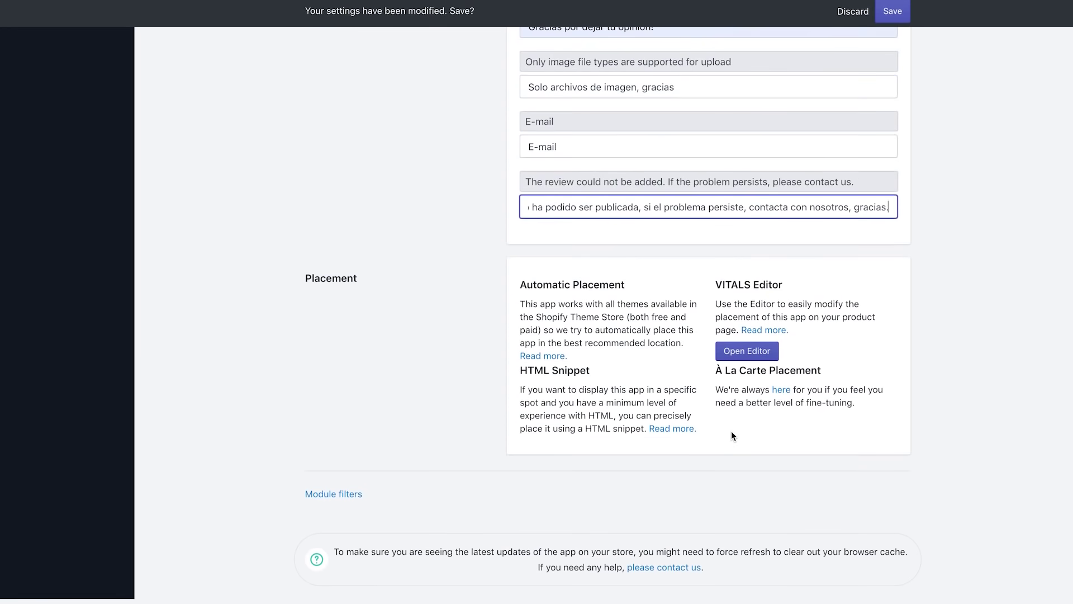
{"action": "scroll", "coordinate": [731, 430], "scroll_direction": "up", "scroll_amount": 20}
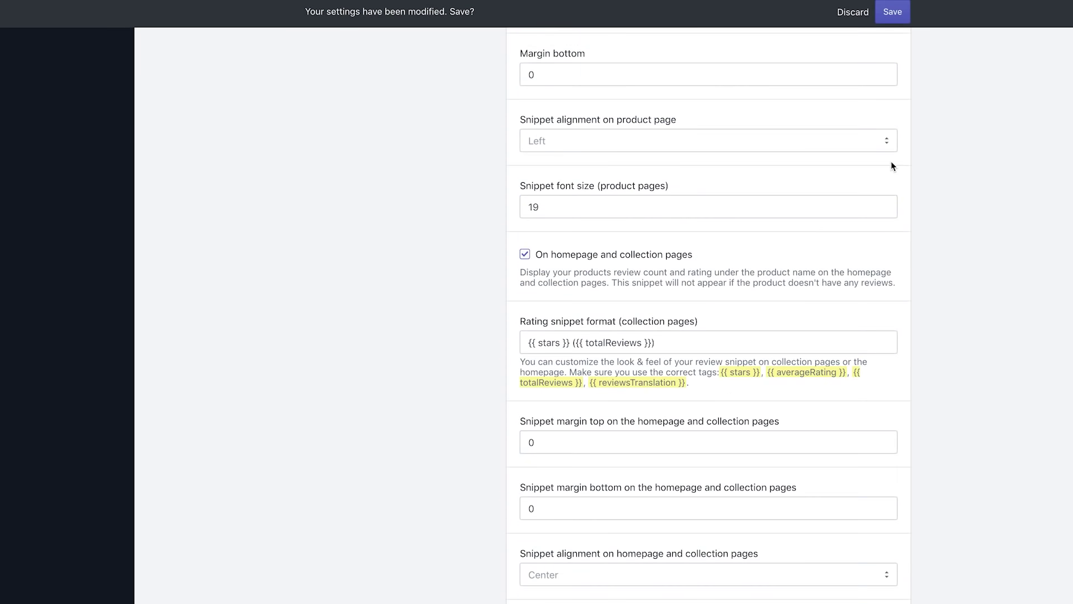
{"action": "scroll", "coordinate": [891, 166], "scroll_direction": "up", "scroll_amount": 5}
Save the review translations and verify the product page shows '5.0 (3 Opiniones)' and 'Escribir una opinión'.
{"action": "left_click", "coordinate": [892, 11]}
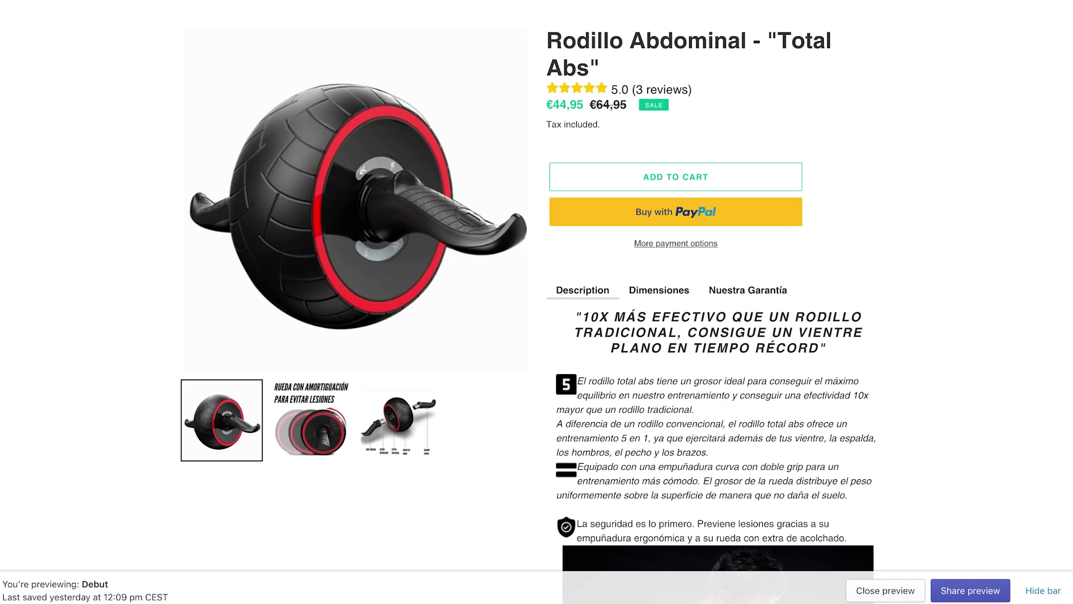
{"action": "scroll", "coordinate": [786, 212], "scroll_direction": "down", "scroll_amount": 15}
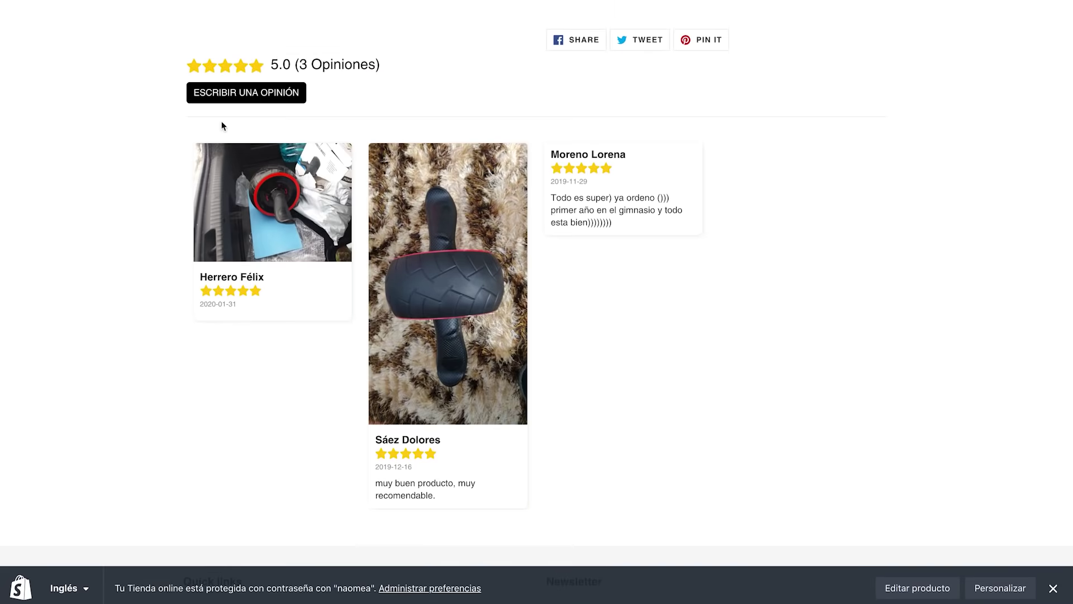
{"action": "scroll", "coordinate": [669, 189], "scroll_direction": "up", "scroll_amount": 15}
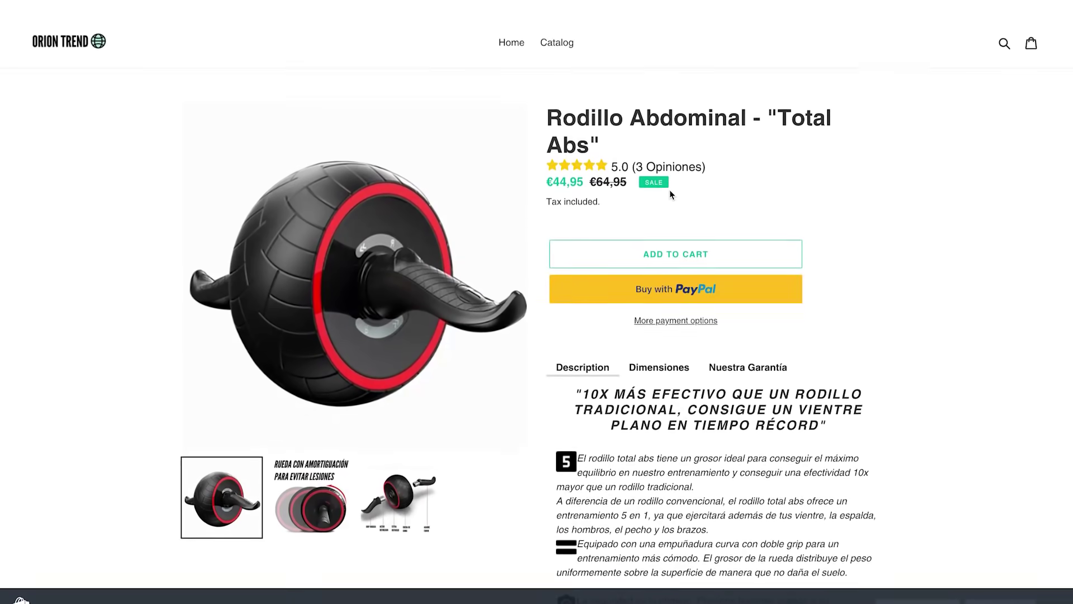
{"action": "scroll", "coordinate": [761, 350], "scroll_direction": "down", "scroll_amount": 6}
{"action": "scroll", "coordinate": [761, 350], "scroll_direction": "up", "scroll_amount": 3}
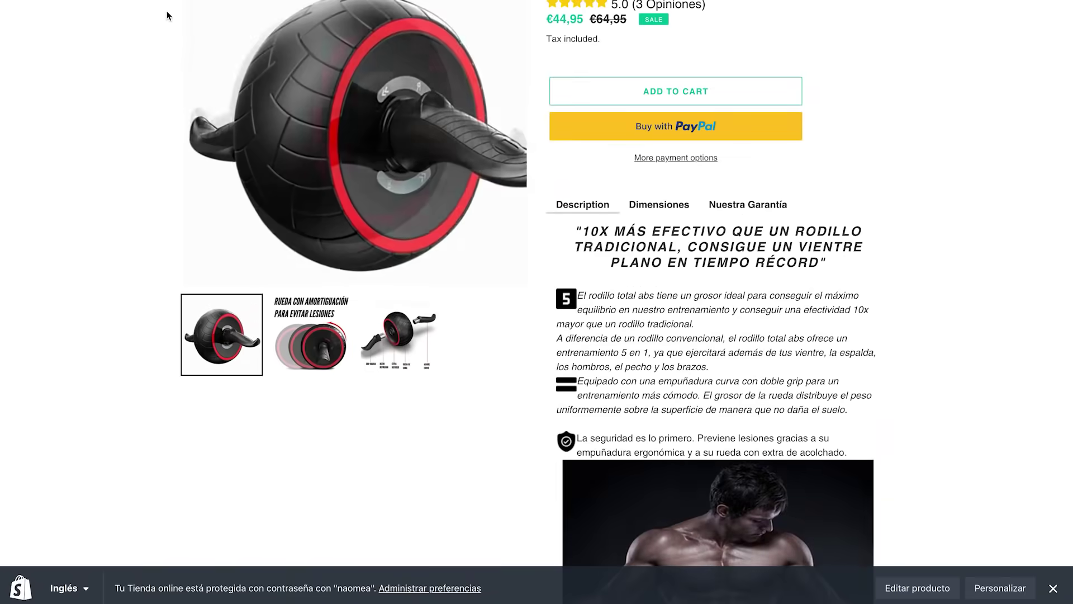
{"action": "scroll", "coordinate": [309, 3], "scroll_direction": "up", "scroll_amount": 3}
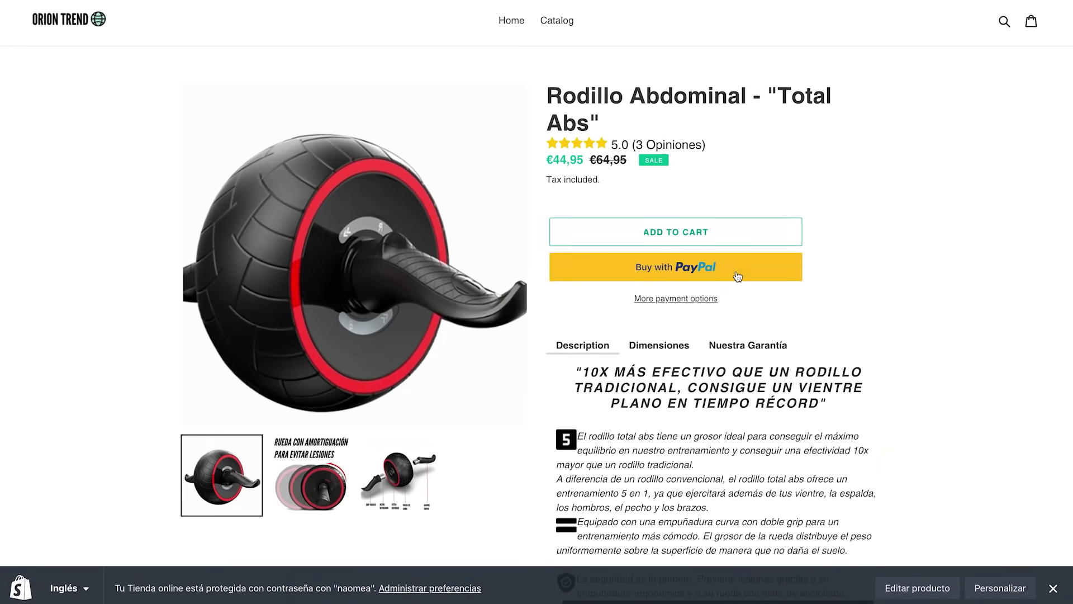
{"action": "scroll", "coordinate": [737, 273], "scroll_direction": "down", "scroll_amount": 3}
{"action": "scroll", "coordinate": [707, 371], "scroll_direction": "up", "scroll_amount": 2}
{"action": "scroll", "coordinate": [705, 367], "scroll_direction": "down", "scroll_amount": 2}
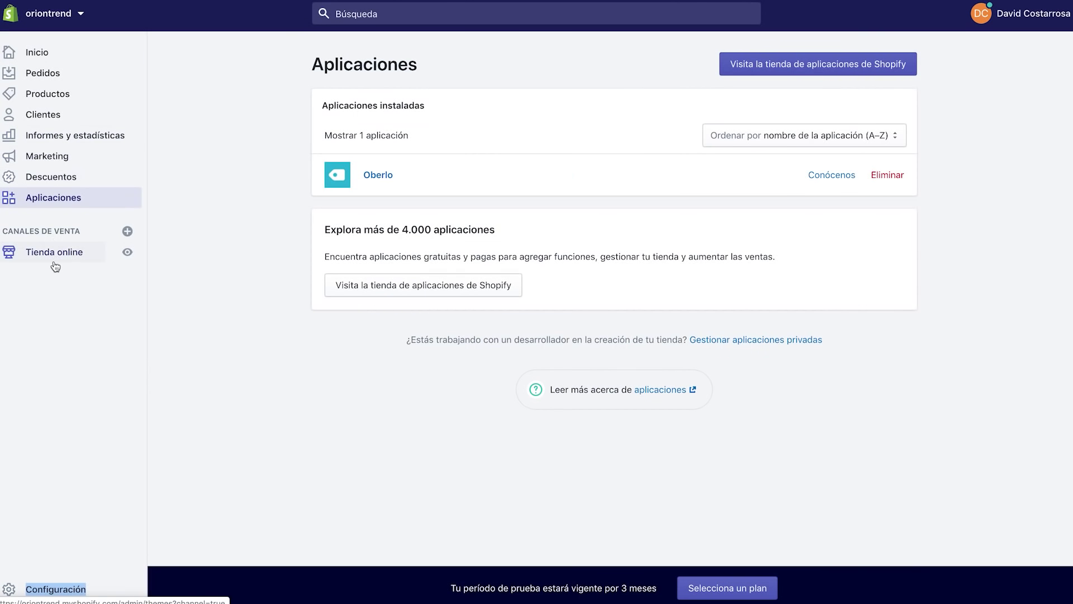
{"action": "left_click", "coordinate": [53, 254]}
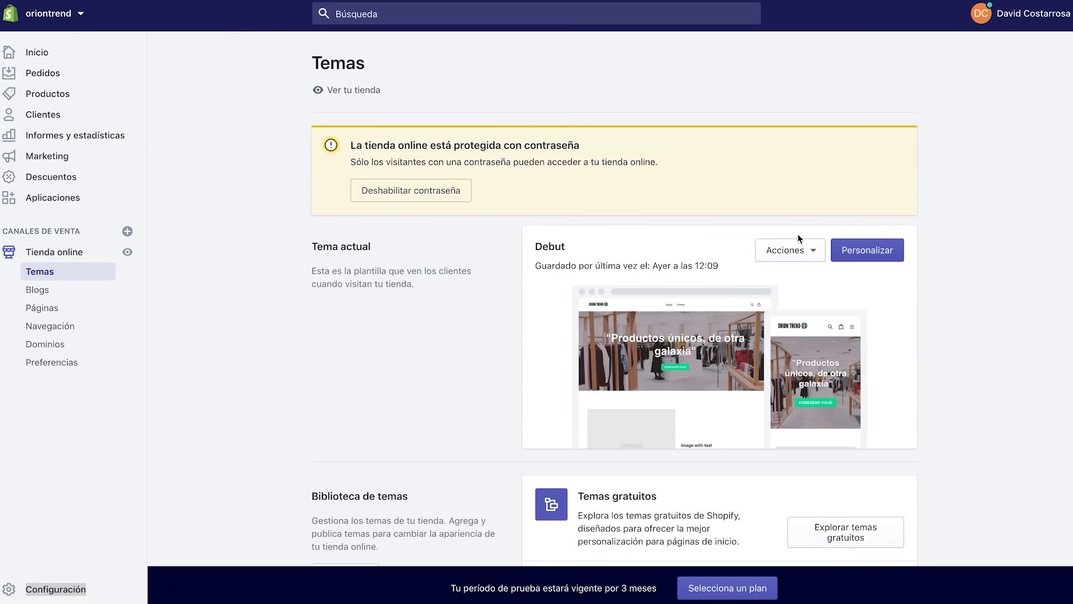
Customize the Debut theme, previewing the product page template at mobile width.
{"action": "left_click", "coordinate": [834, 249]}
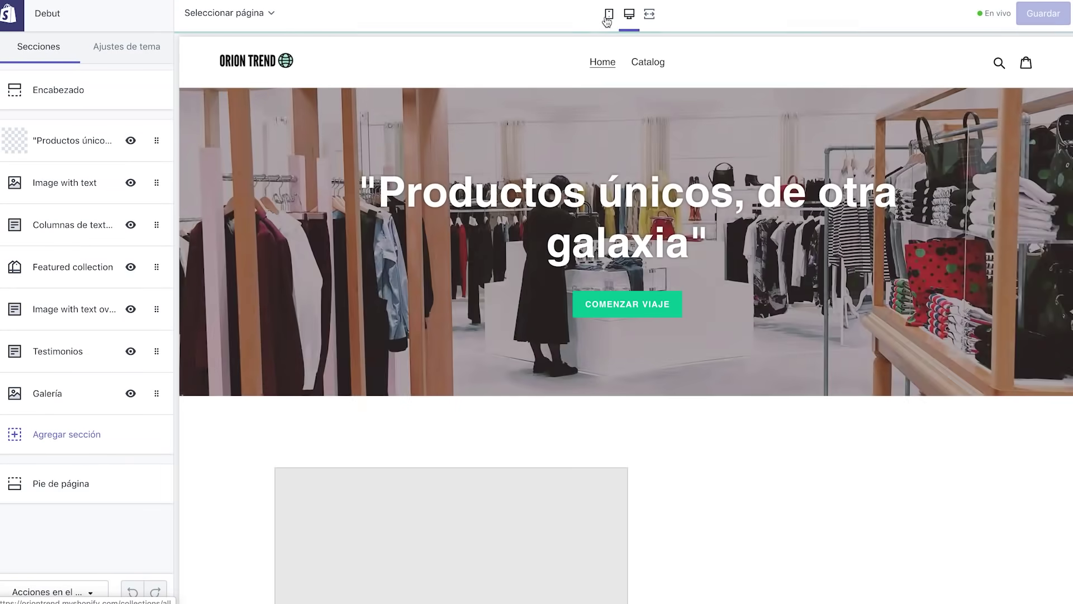
{"action": "left_click", "coordinate": [608, 15]}
{"action": "scroll", "coordinate": [568, 180], "scroll_direction": "down", "scroll_amount": 3}
{"action": "scroll", "coordinate": [568, 180], "scroll_direction": "up", "scroll_amount": 3}
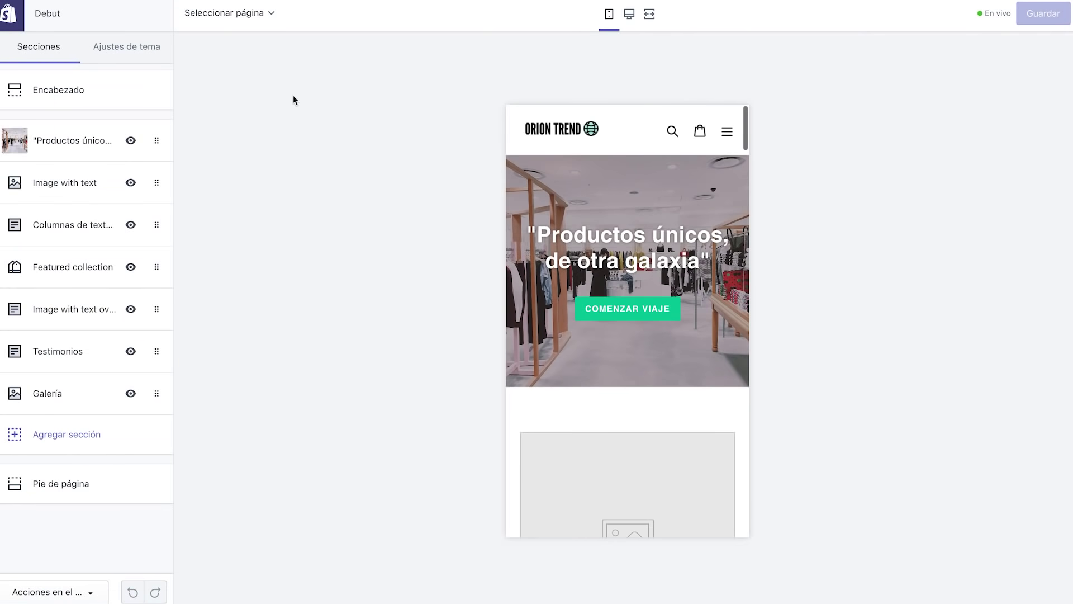
{"action": "left_click", "coordinate": [258, 20]}
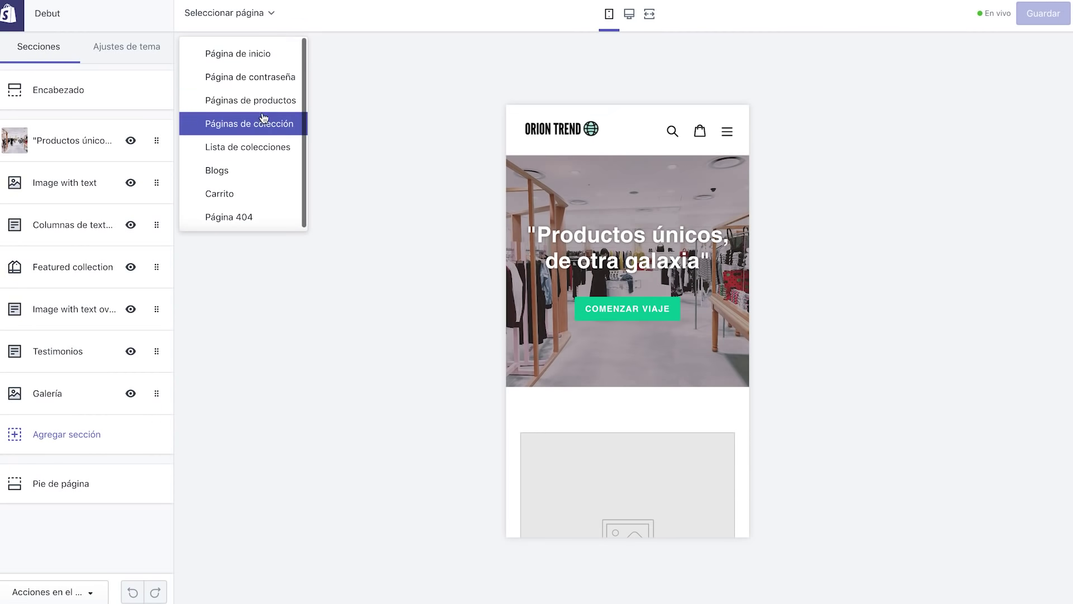
{"action": "left_click", "coordinate": [285, 97]}
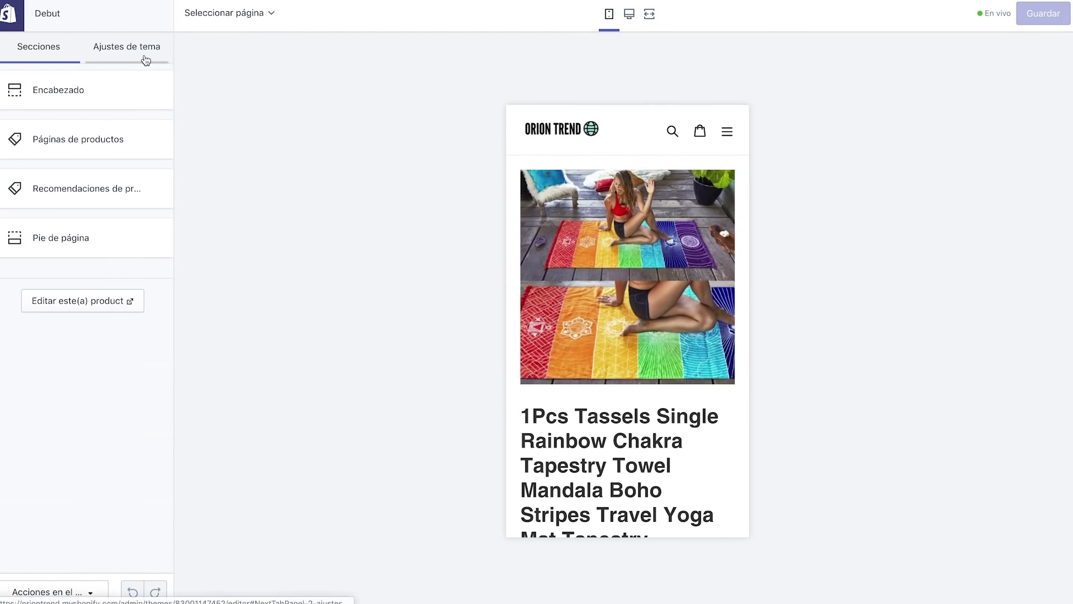
In Encabezado, tick Mostrar anuncio to show the 'ENVÍO GRATUITO DURANTE ESTA SEMANA' bar.
{"action": "left_click", "coordinate": [62, 89]}
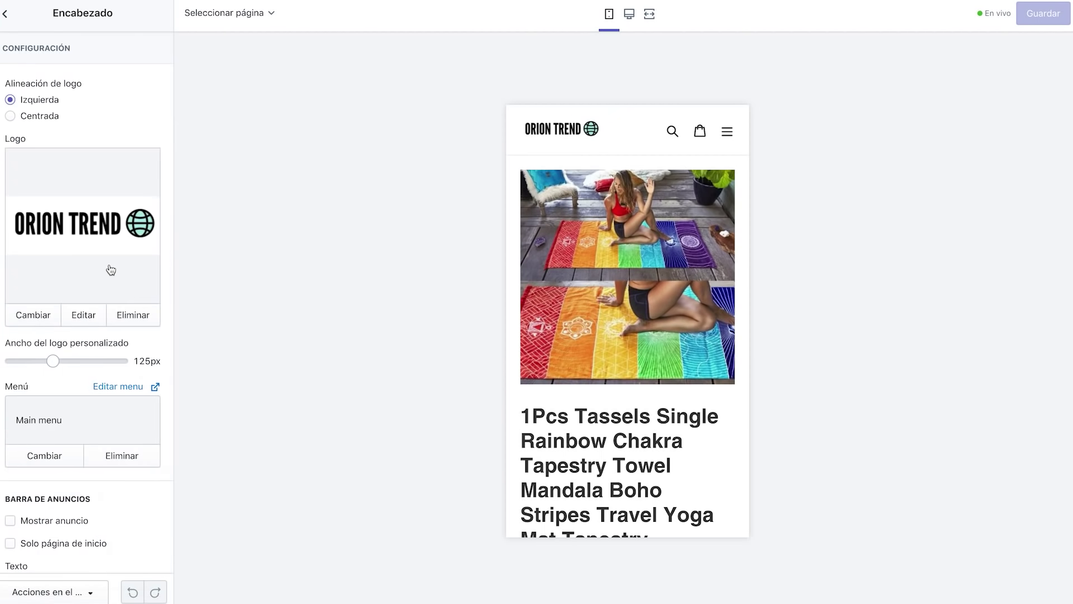
{"action": "scroll", "coordinate": [108, 268], "scroll_direction": "down", "scroll_amount": 3}
{"action": "left_click", "coordinate": [72, 405]}
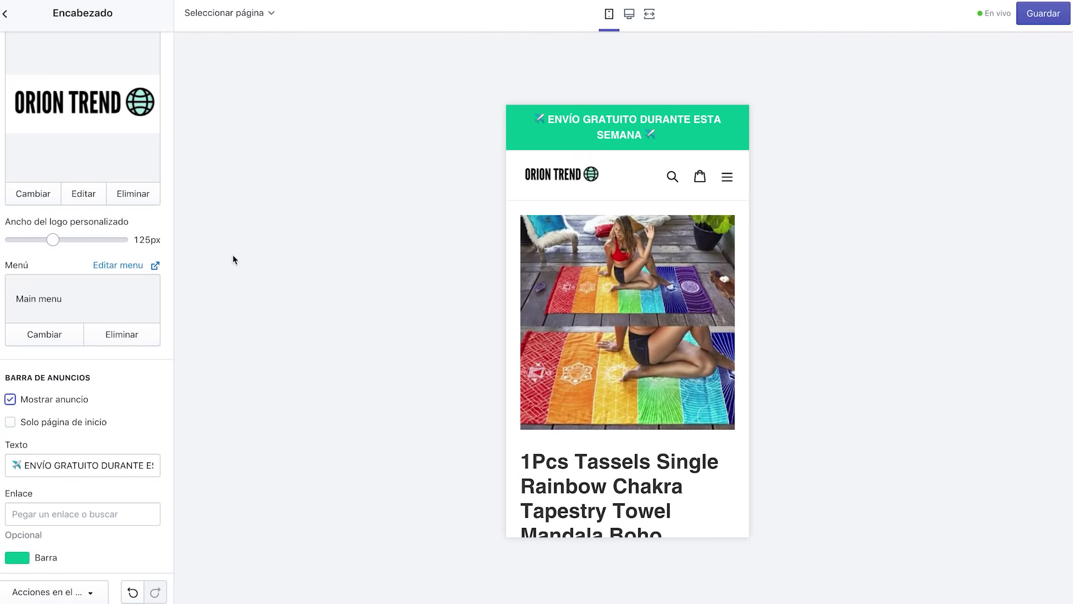
{"action": "scroll", "coordinate": [61, 72], "scroll_direction": "up", "scroll_amount": 5}
{"action": "left_click", "coordinate": [7, 14]}
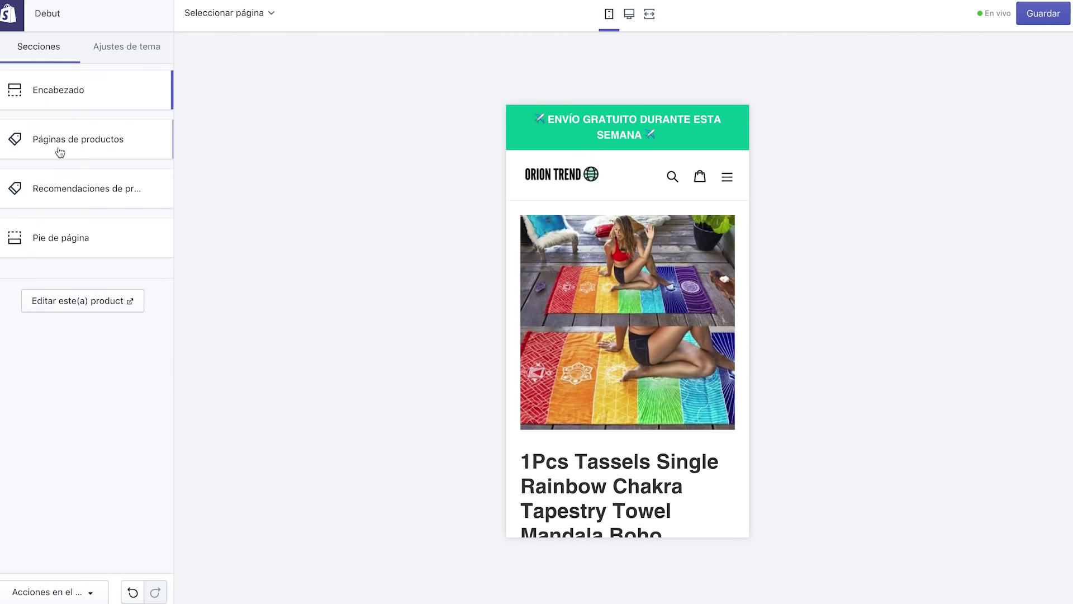
In Páginas de productos, tick Mostrar selector de cantidad, untick dynamic checkout and share buttons, and save.
{"action": "left_click", "coordinate": [59, 152]}
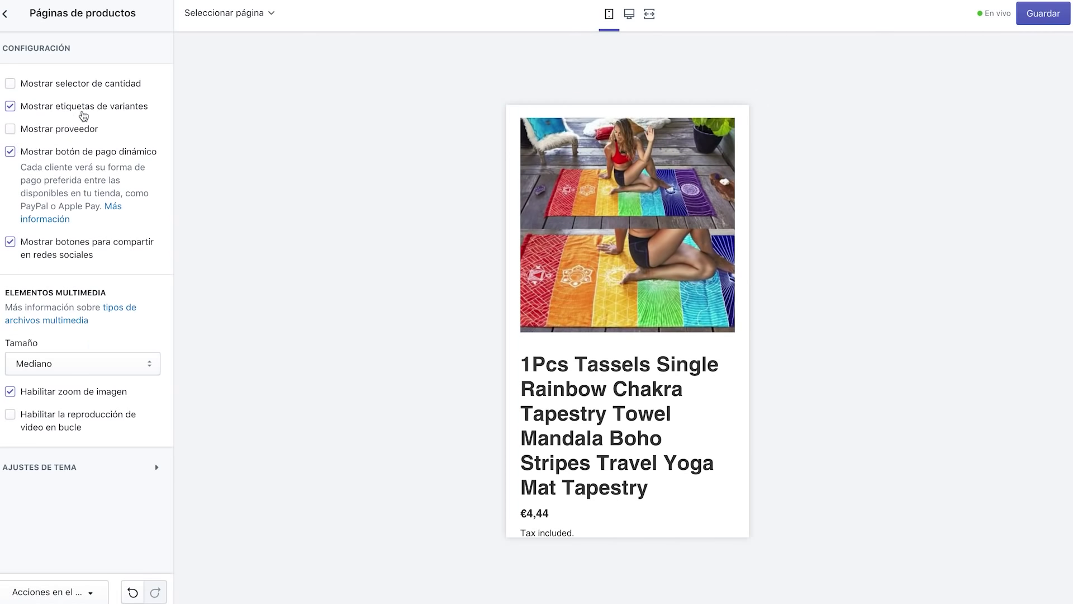
{"action": "left_click", "coordinate": [75, 85]}
{"action": "scroll", "coordinate": [577, 374], "scroll_direction": "down", "scroll_amount": 3}
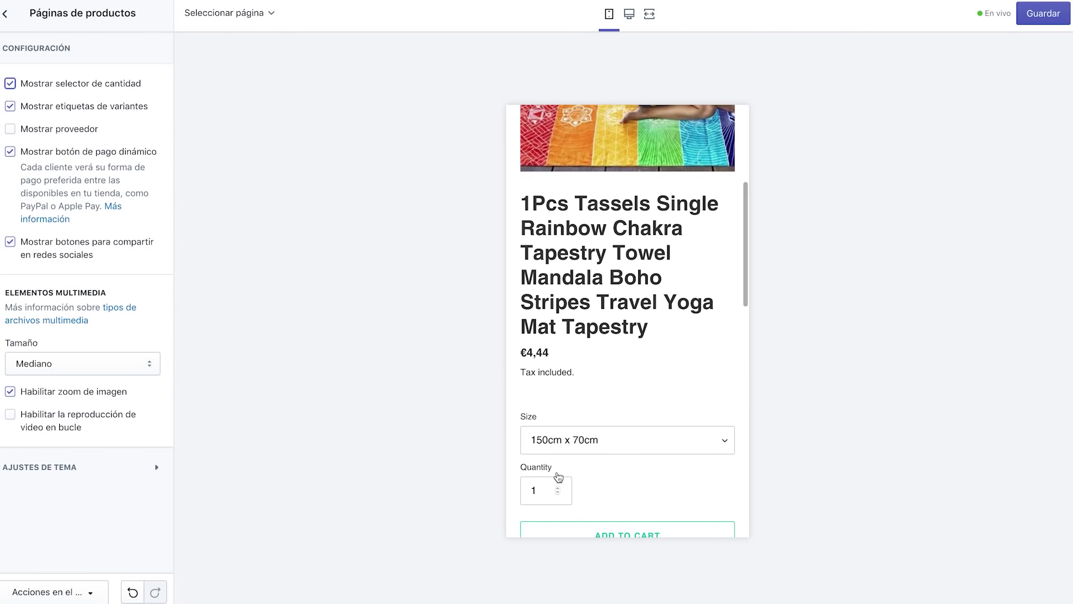
{"action": "left_click", "coordinate": [28, 153]}
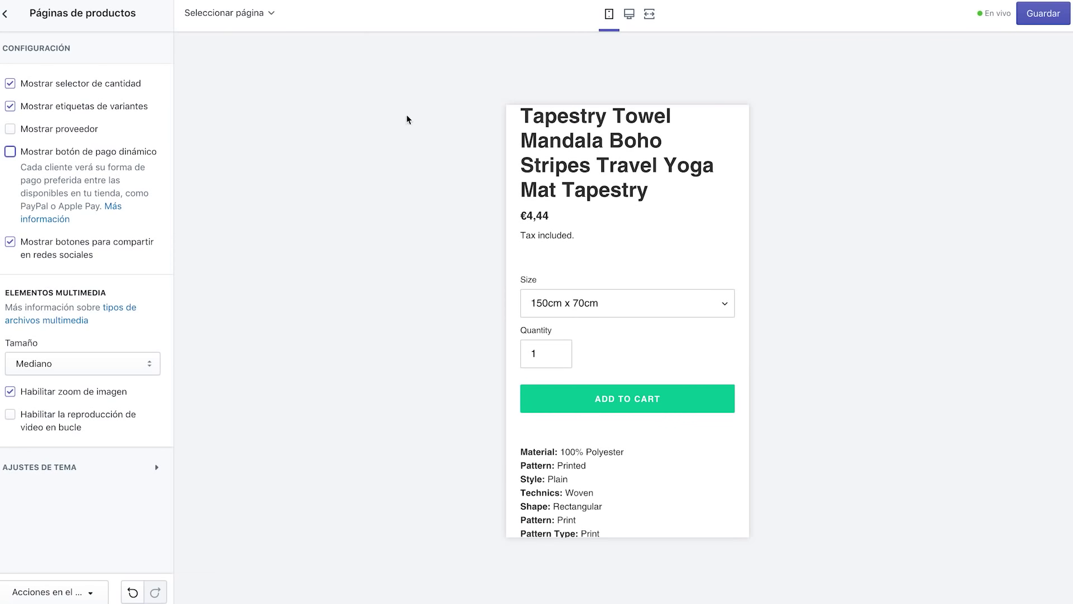
{"action": "left_click", "coordinate": [28, 235]}
{"action": "scroll", "coordinate": [699, 426], "scroll_direction": "down", "scroll_amount": 5}
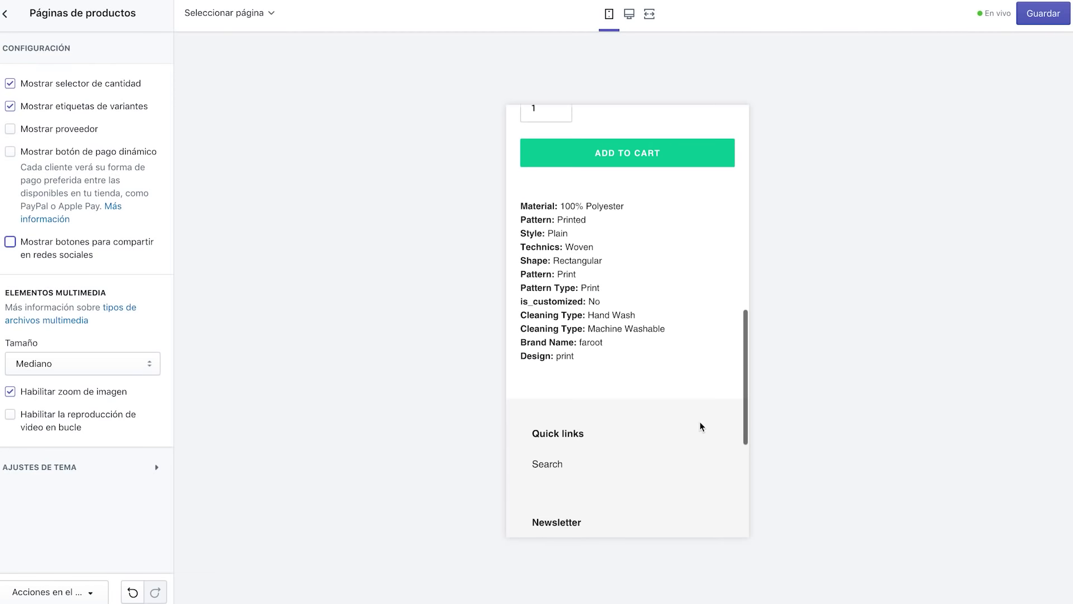
{"action": "left_click", "coordinate": [103, 469]}
{"action": "scroll", "coordinate": [121, 418], "scroll_direction": "up", "scroll_amount": 2}
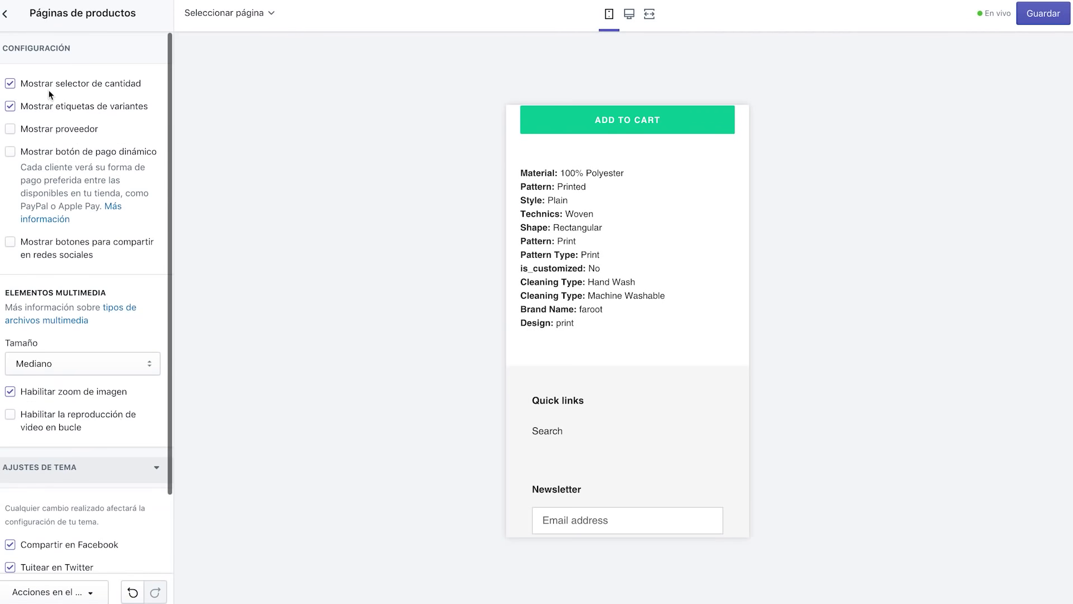
{"action": "left_click", "coordinate": [1060, 23]}
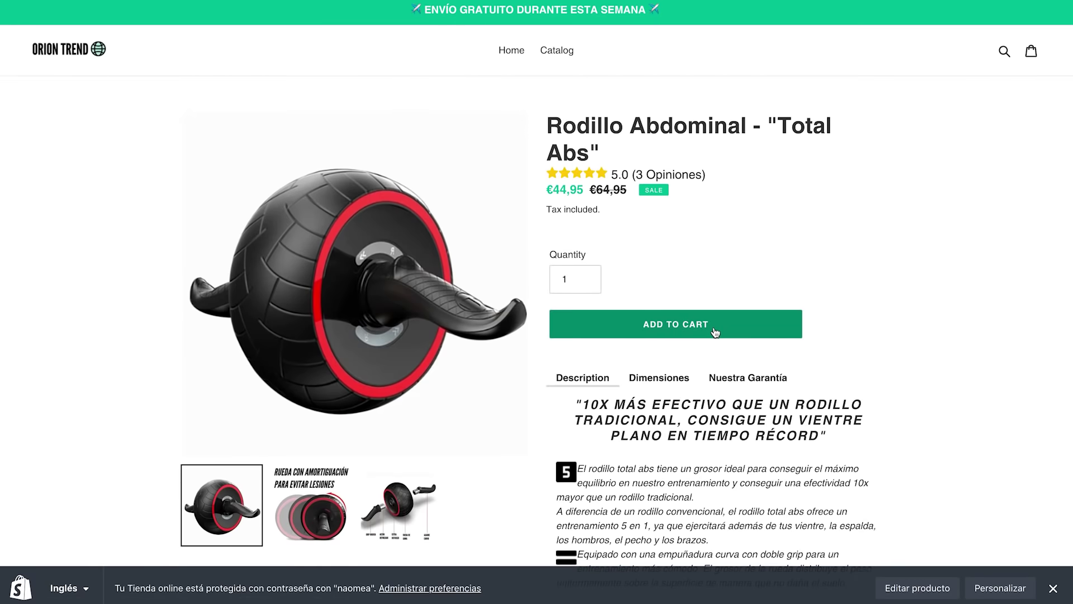
Check the live product page's free-shipping bar and Cantidad selector, then open Configuración.
{"action": "scroll", "coordinate": [714, 332], "scroll_direction": "down", "scroll_amount": 15}
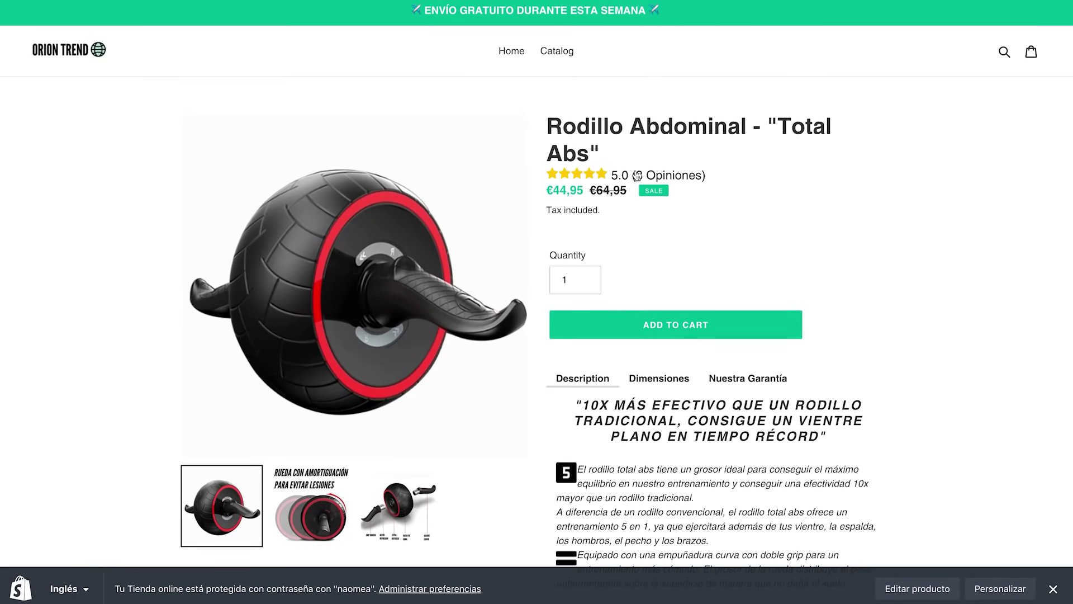
{"action": "scroll", "coordinate": [706, 374], "scroll_direction": "down", "scroll_amount": 10}
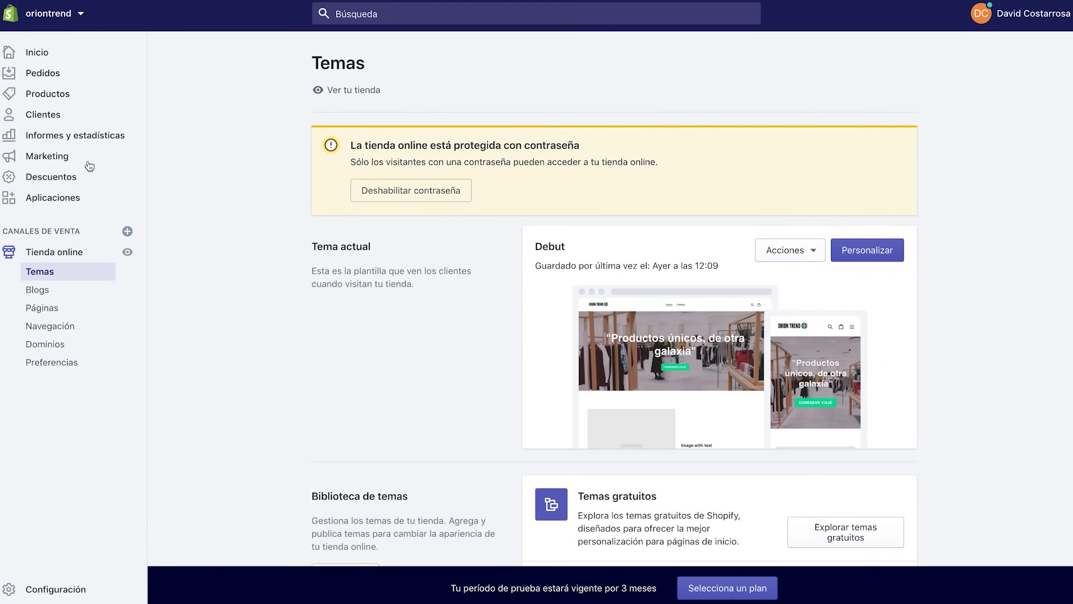
{"action": "left_click", "coordinate": [56, 588]}
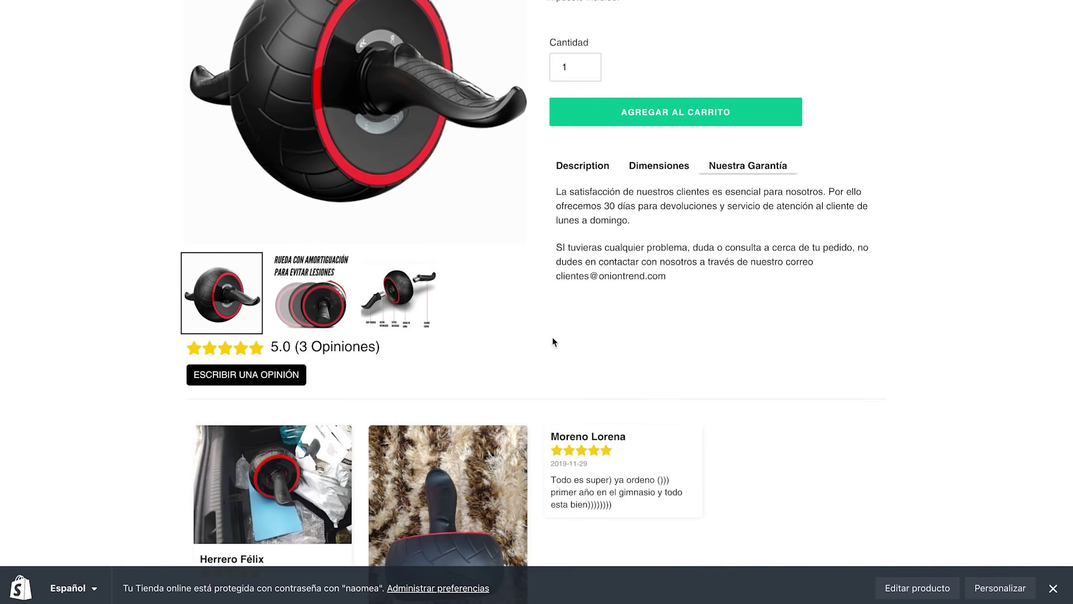
{"action": "scroll", "coordinate": [536, 412], "scroll_direction": "up", "scroll_amount": 4}
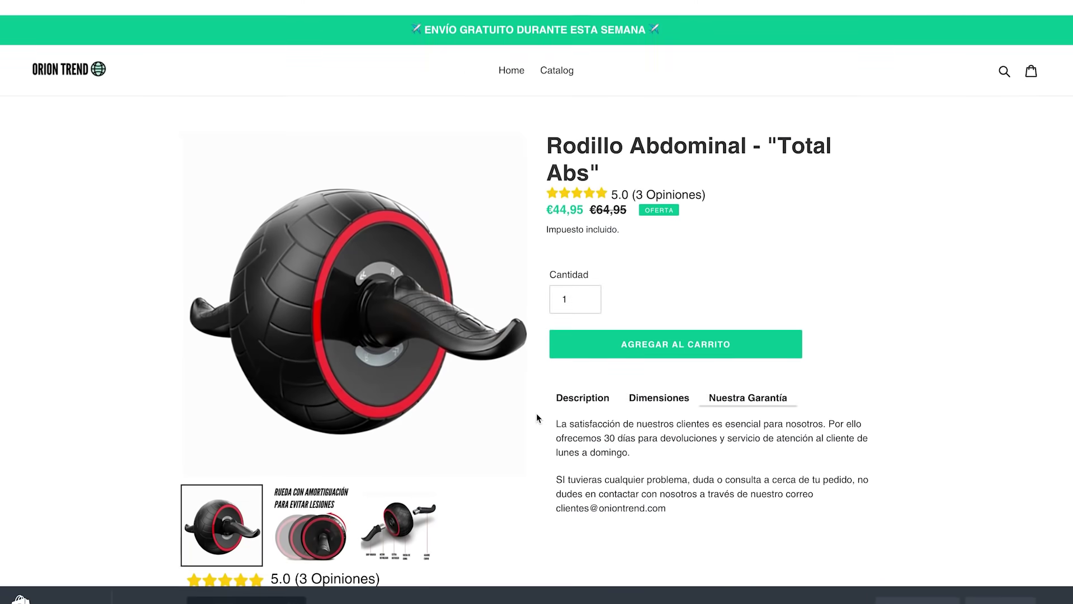
Scroll the Total Abs storefront page and view its third and second product images.
{"action": "scroll", "coordinate": [537, 412], "scroll_direction": "down", "scroll_amount": 13}
{"action": "scroll", "coordinate": [536, 414], "scroll_direction": "up", "scroll_amount": 8}
{"action": "scroll", "coordinate": [536, 418], "scroll_direction": "up", "scroll_amount": 5}
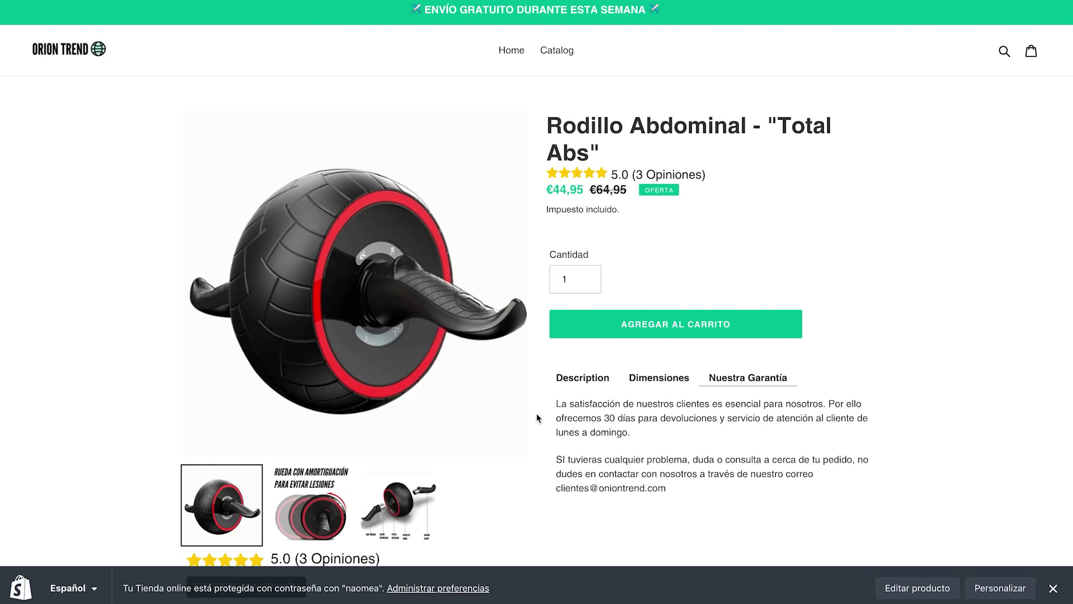
{"action": "scroll", "coordinate": [538, 418], "scroll_direction": "down", "scroll_amount": 20}
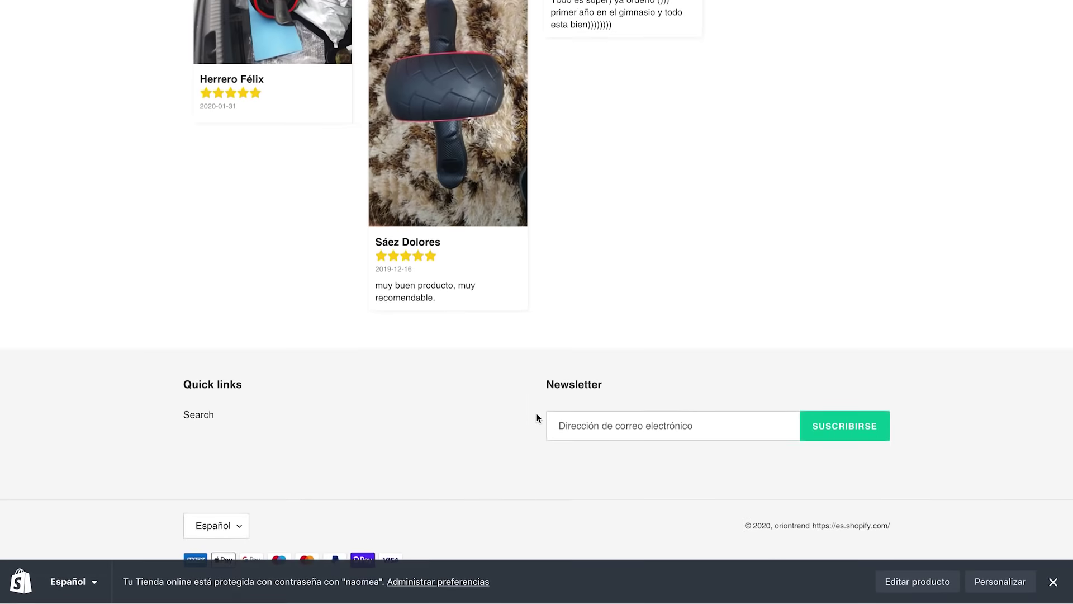
{"action": "scroll", "coordinate": [538, 418], "scroll_direction": "up", "scroll_amount": 20}
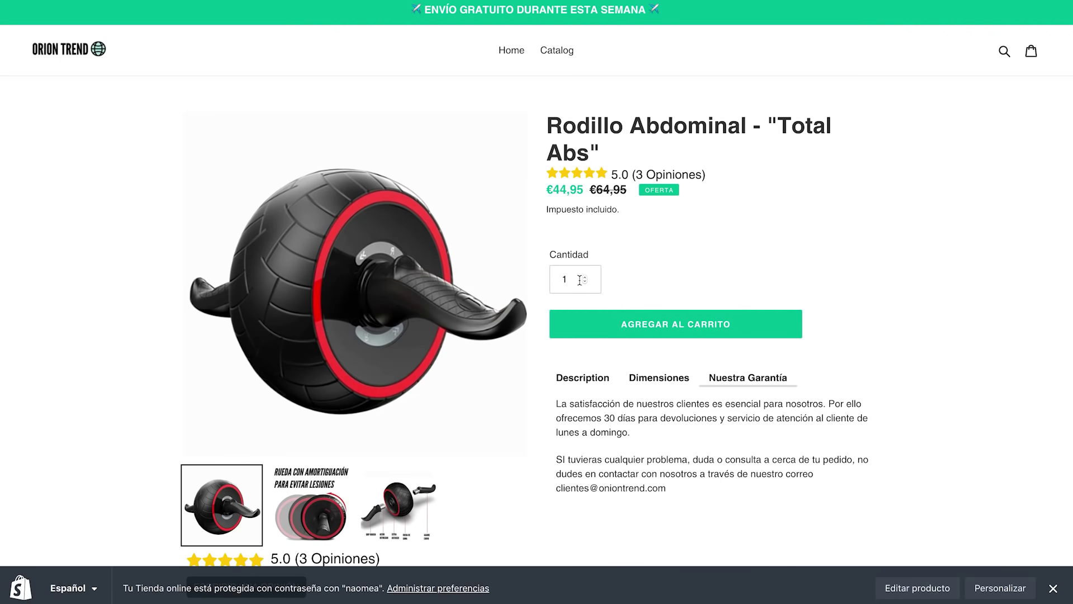
{"action": "scroll", "coordinate": [580, 279], "scroll_direction": "down", "scroll_amount": 15}
{"action": "scroll", "coordinate": [581, 286], "scroll_direction": "up", "scroll_amount": 13}
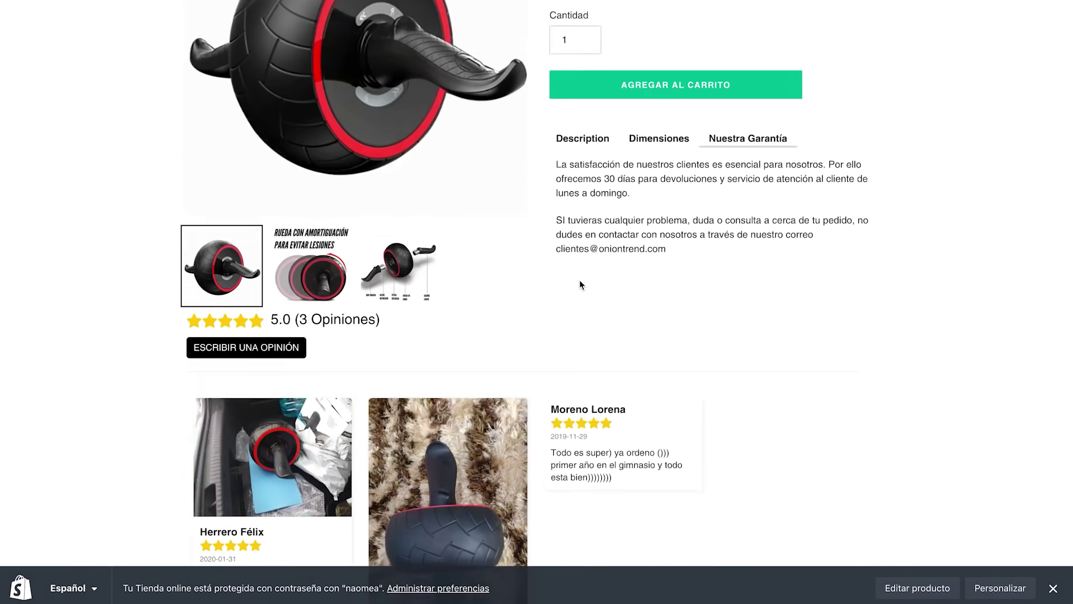
{"action": "scroll", "coordinate": [481, 427], "scroll_direction": "down", "scroll_amount": 15}
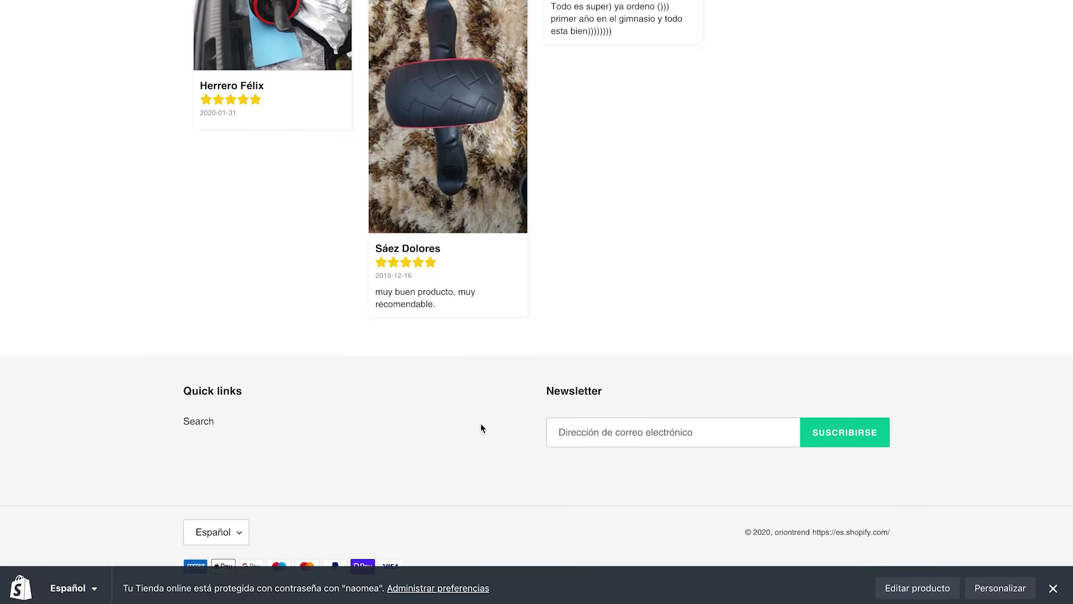
{"action": "scroll", "coordinate": [483, 427], "scroll_direction": "up", "scroll_amount": 10}
{"action": "scroll", "coordinate": [481, 428], "scroll_direction": "up", "scroll_amount": 8}
{"action": "scroll", "coordinate": [481, 426], "scroll_direction": "down", "scroll_amount": 15}
{"action": "scroll", "coordinate": [520, 305], "scroll_direction": "up", "scroll_amount": 15}
{"action": "scroll", "coordinate": [520, 308], "scroll_direction": "down", "scroll_amount": 1}
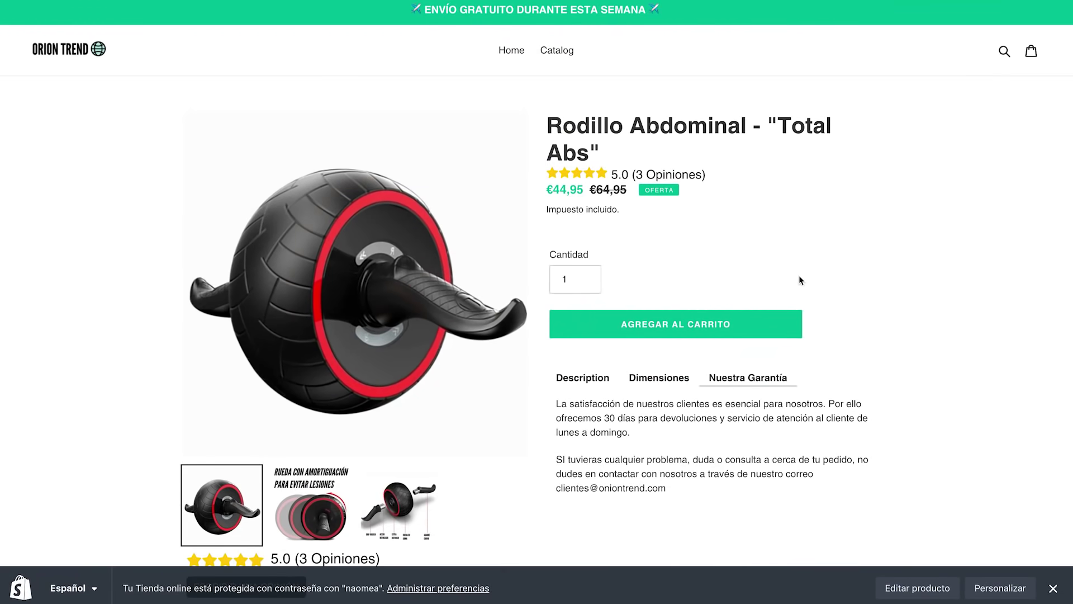
{"action": "scroll", "coordinate": [800, 278], "scroll_direction": "down", "scroll_amount": 4}
{"action": "left_click", "coordinate": [398, 290]}
{"action": "left_click", "coordinate": [331, 290]}
View the labelled roller diagram and check the Dimensiones and Description tabs.
{"action": "scroll", "coordinate": [331, 291], "scroll_direction": "up", "scroll_amount": 4}
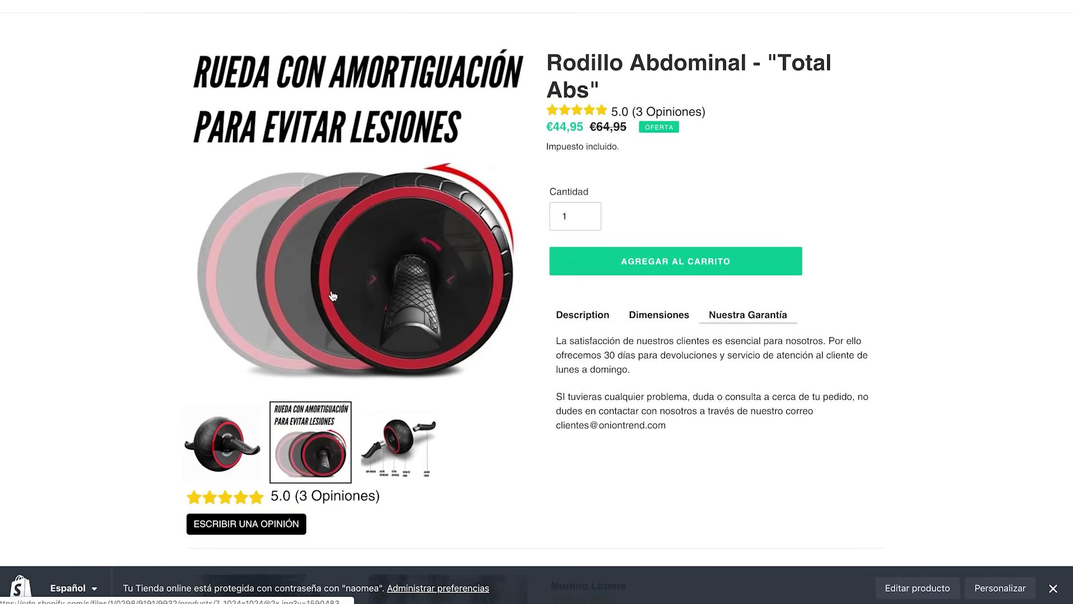
{"action": "scroll", "coordinate": [900, 306], "scroll_direction": "down", "scroll_amount": 1}
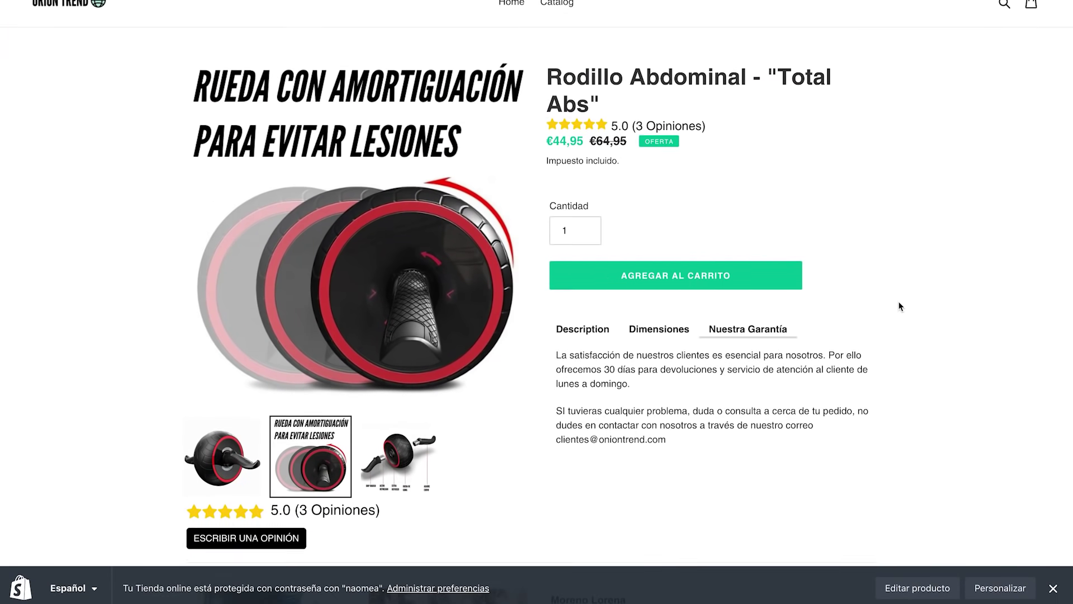
{"action": "scroll", "coordinate": [661, 297], "scroll_direction": "up", "scroll_amount": 1}
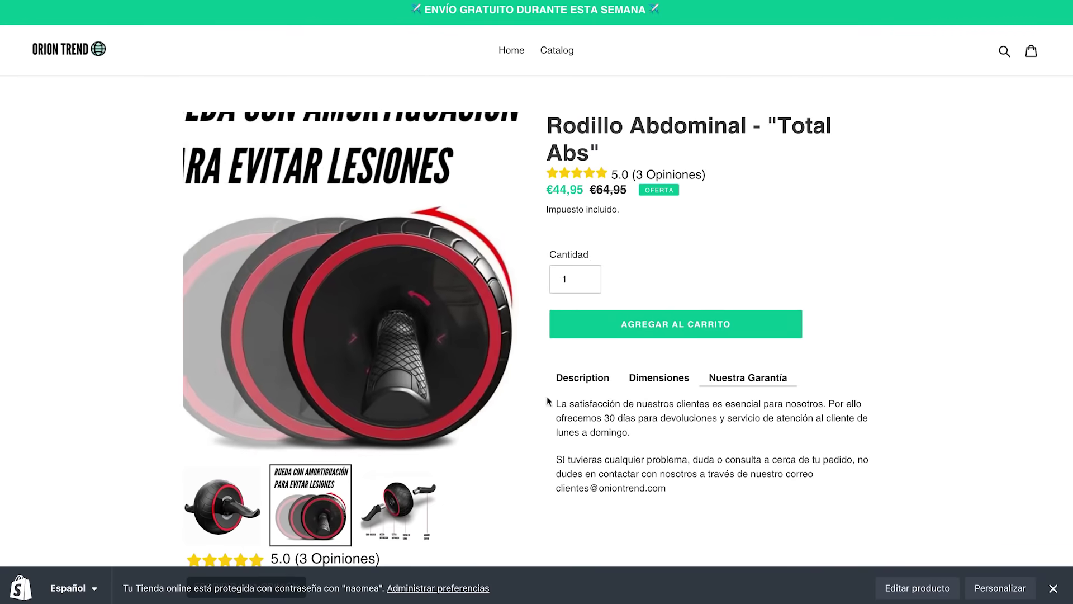
{"action": "scroll", "coordinate": [931, 360], "scroll_direction": "down", "scroll_amount": 15}
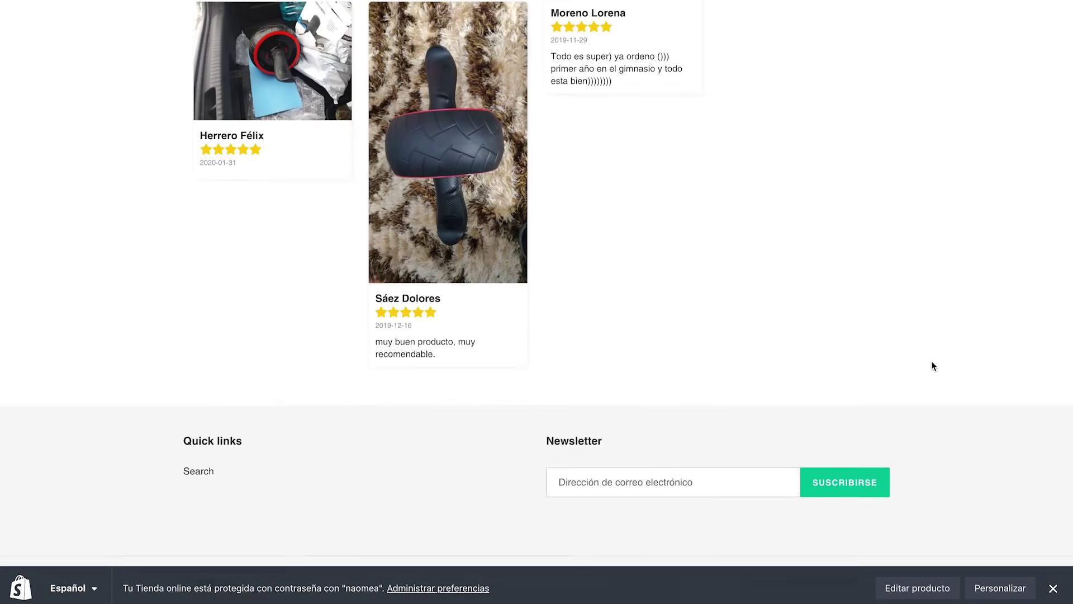
{"action": "scroll", "coordinate": [931, 360], "scroll_direction": "up", "scroll_amount": 15}
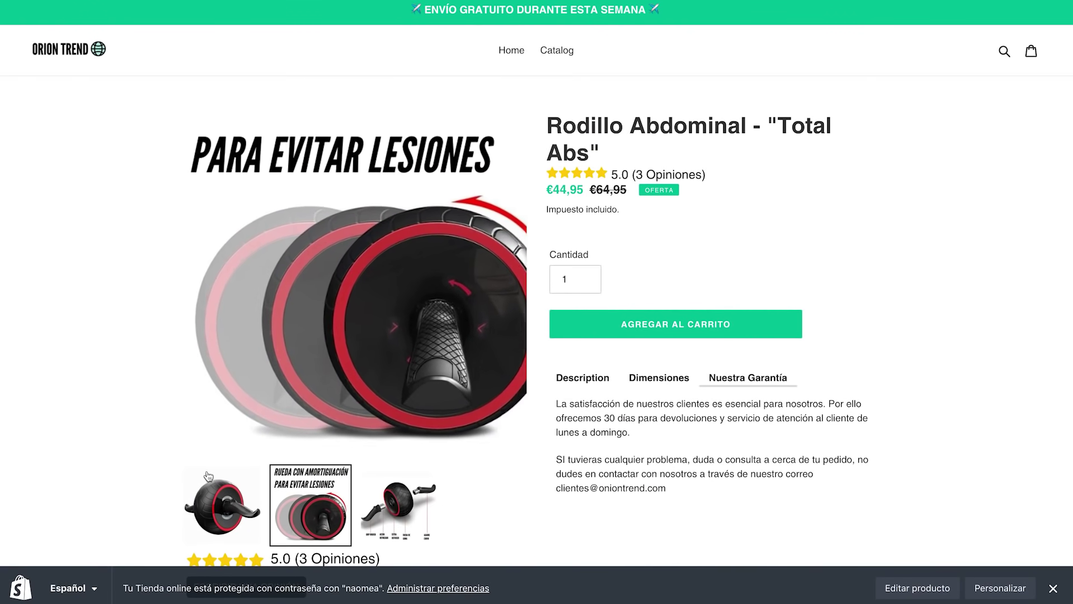
{"action": "left_click", "coordinate": [398, 526]}
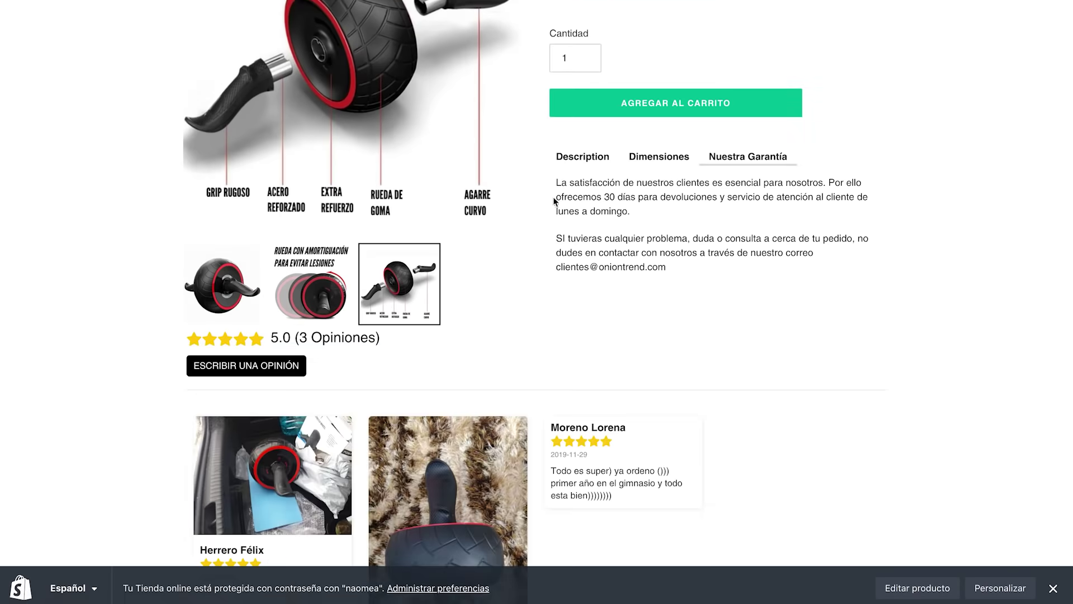
{"action": "left_click", "coordinate": [659, 158]}
{"action": "left_click", "coordinate": [589, 157]}
{"action": "scroll", "coordinate": [721, 333], "scroll_direction": "down", "scroll_amount": 7}
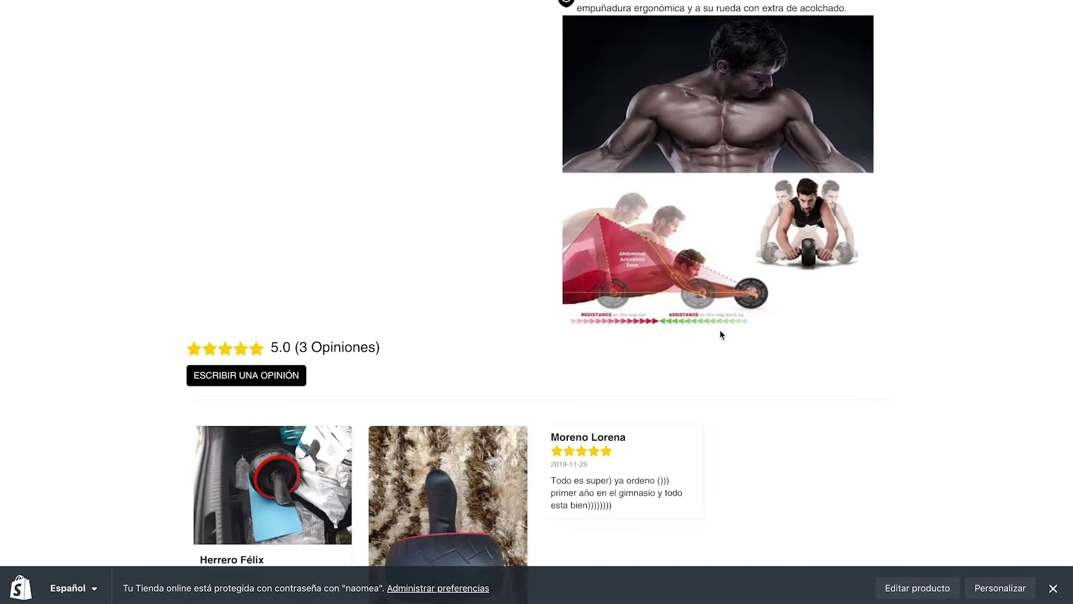
{"action": "scroll", "coordinate": [721, 333], "scroll_direction": "up", "scroll_amount": 8}
{"action": "scroll", "coordinate": [485, 305], "scroll_direction": "up", "scroll_amount": 4}
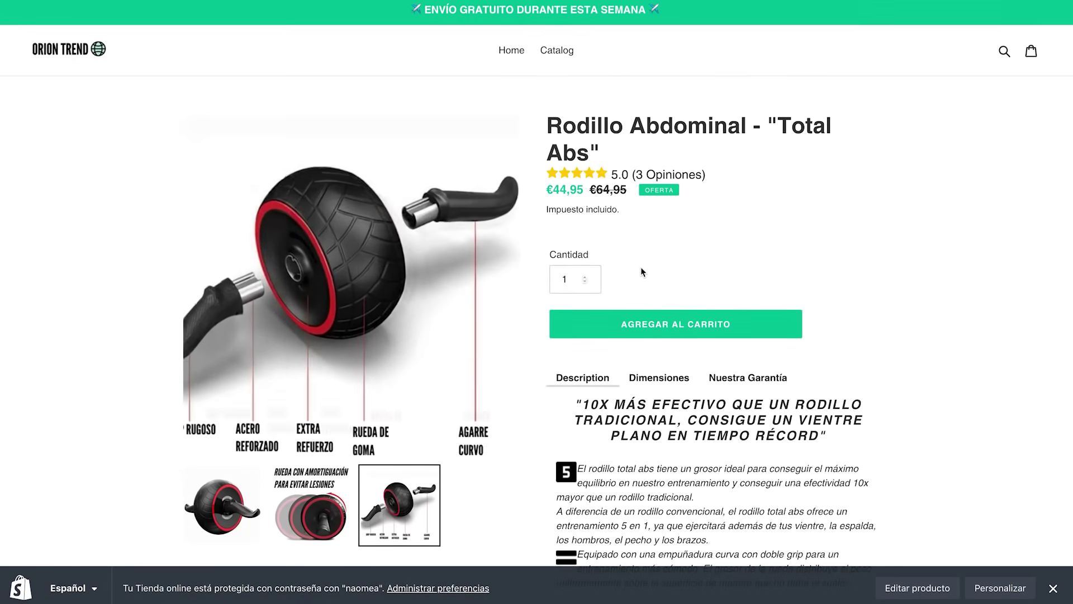
{"action": "scroll", "coordinate": [640, 267], "scroll_direction": "down", "scroll_amount": 10}
{"action": "scroll", "coordinate": [640, 267], "scroll_direction": "up", "scroll_amount": 10}
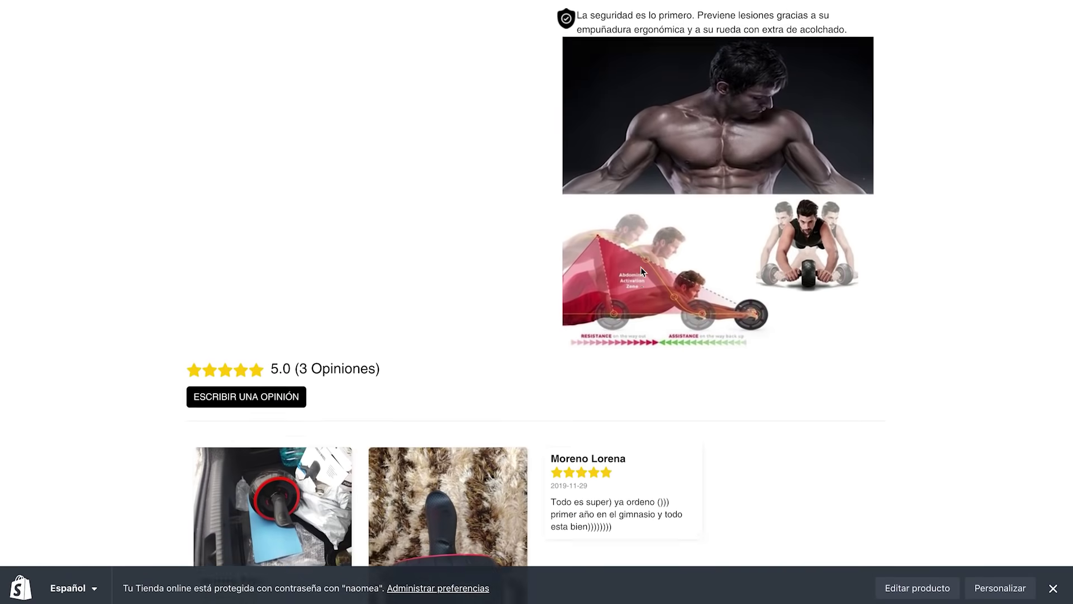
{"action": "scroll", "coordinate": [641, 266], "scroll_direction": "up", "scroll_amount": 1}
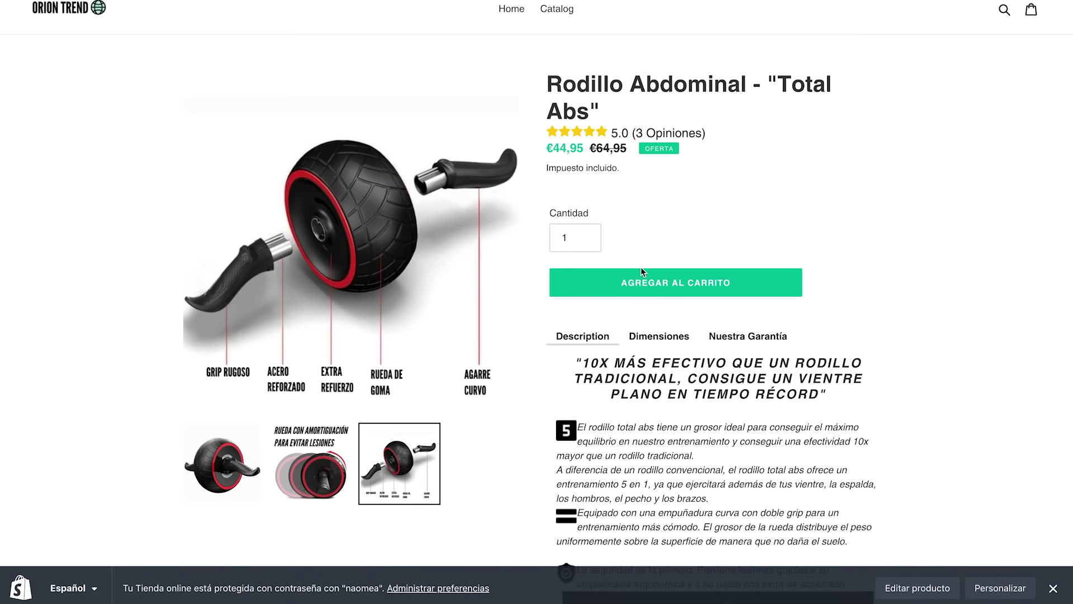
{"action": "scroll", "coordinate": [640, 267], "scroll_direction": "up", "scroll_amount": 1}
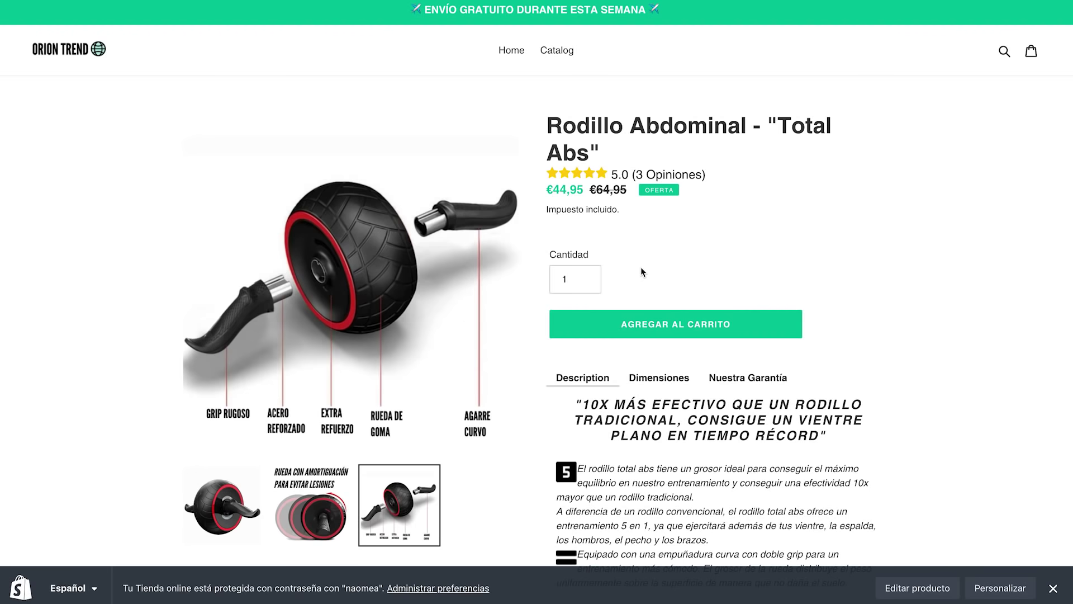
{"action": "scroll", "coordinate": [640, 267], "scroll_direction": "down", "scroll_amount": 5}
{"action": "scroll", "coordinate": [640, 267], "scroll_direction": "up", "scroll_amount": 5}
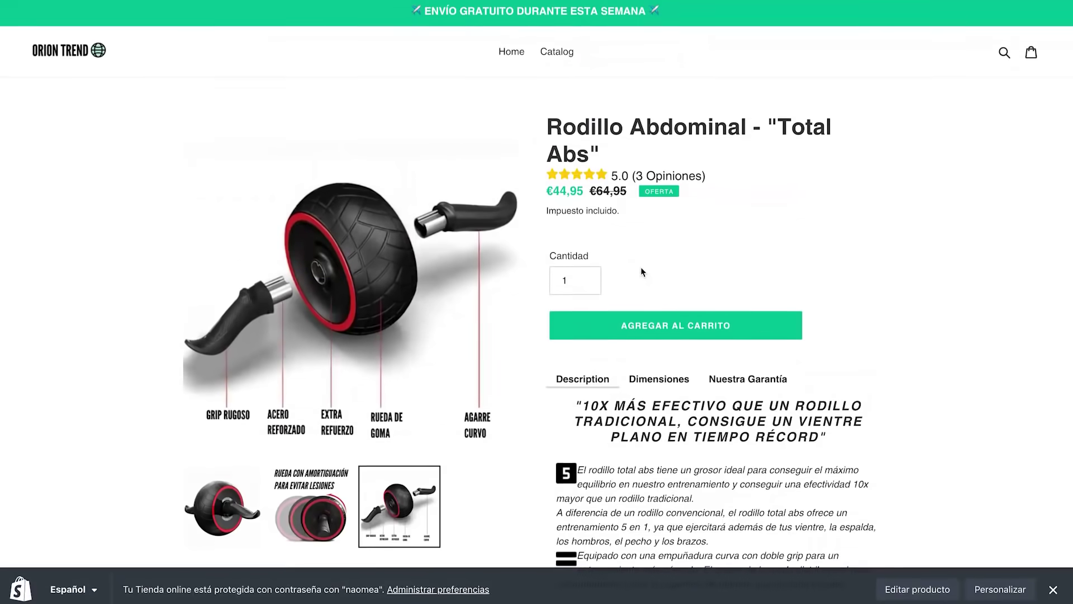
Cycle through the shock-absorbing wheel, main roller and diagram images again.
{"action": "left_click", "coordinate": [310, 503]}
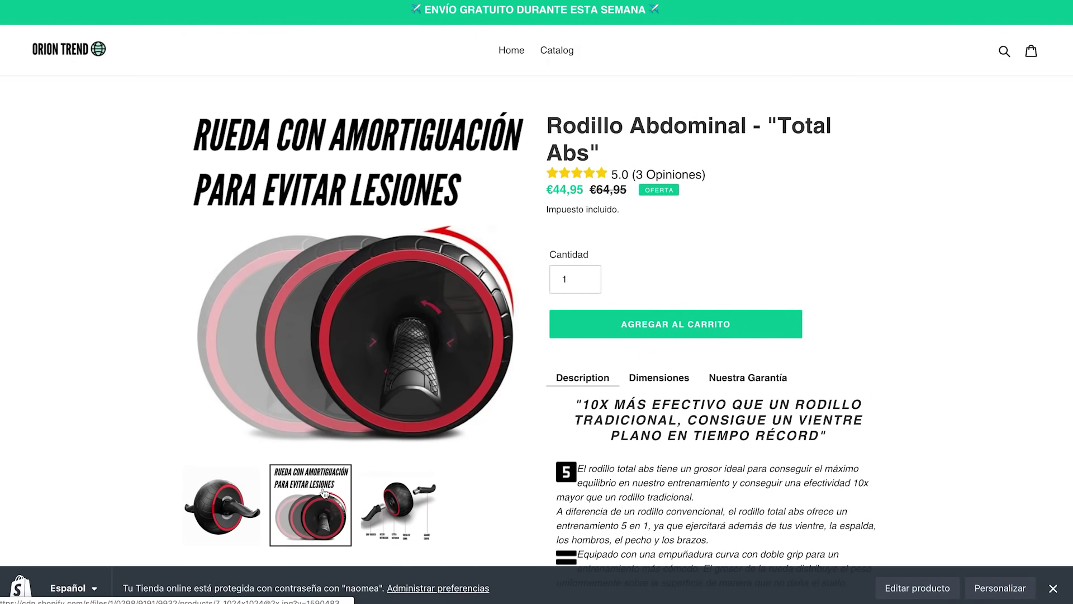
{"action": "left_click", "coordinate": [202, 476]}
{"action": "left_click", "coordinate": [398, 505]}
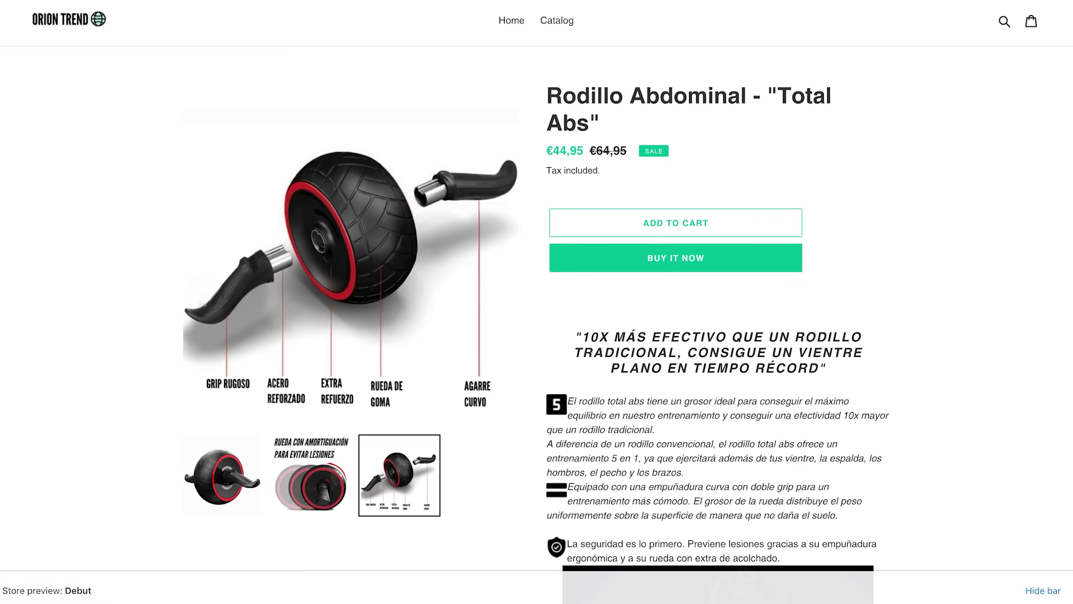
{"action": "scroll", "coordinate": [673, 247], "scroll_direction": "down", "scroll_amount": 10}
{"action": "scroll", "coordinate": [671, 246], "scroll_direction": "up", "scroll_amount": 3}
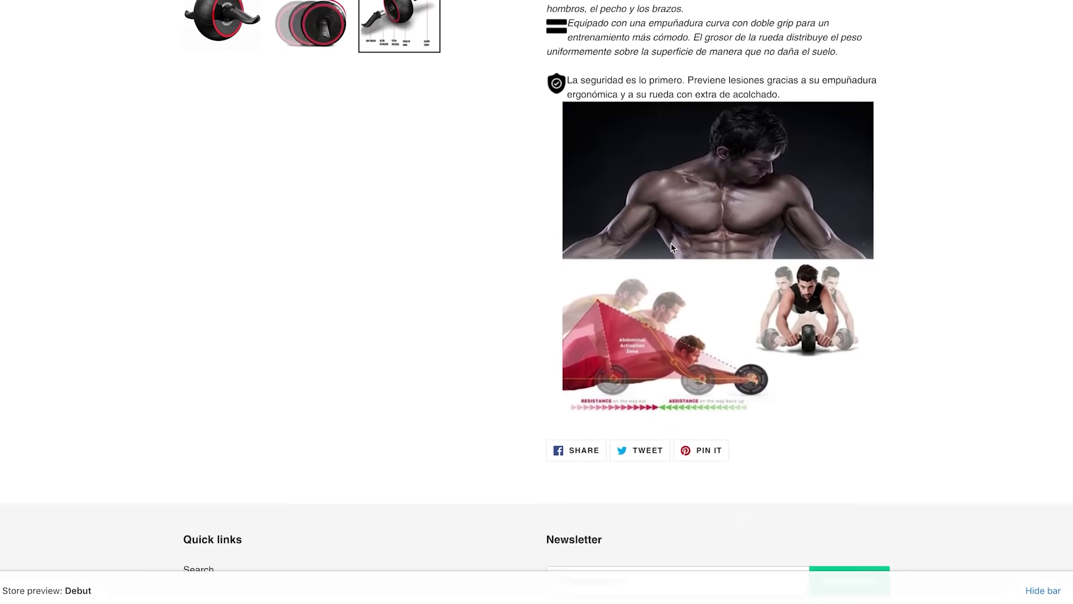
{"action": "scroll", "coordinate": [670, 247], "scroll_direction": "up", "scroll_amount": 8}
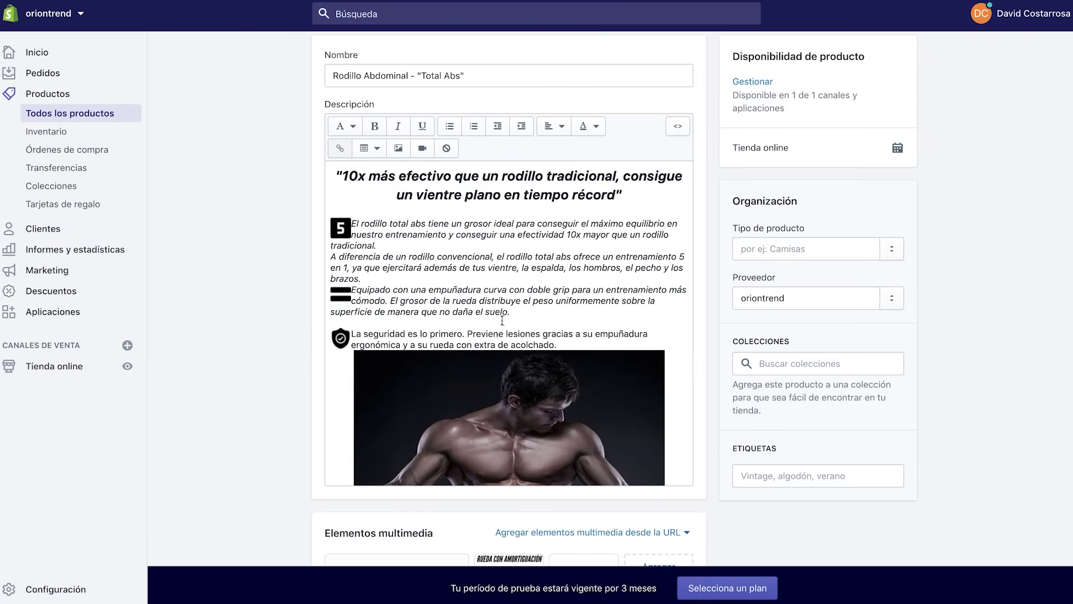
{"action": "scroll", "coordinate": [642, 418], "scroll_direction": "down", "scroll_amount": 10}
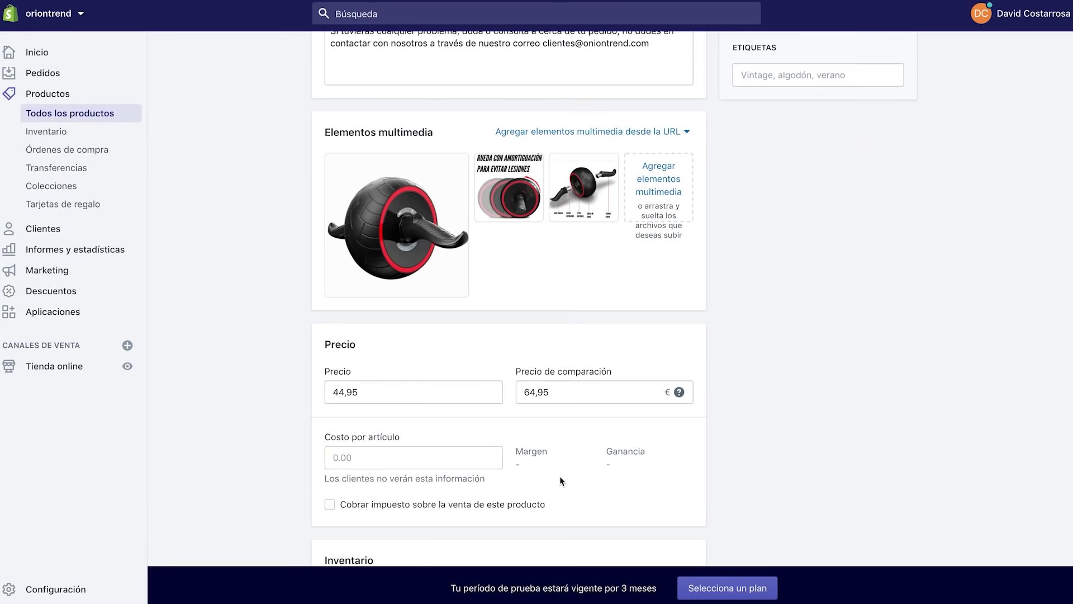
Change the product's search-listing URL handle to Rodillo_total_abs and save.
{"action": "scroll", "coordinate": [560, 478], "scroll_direction": "down", "scroll_amount": 15}
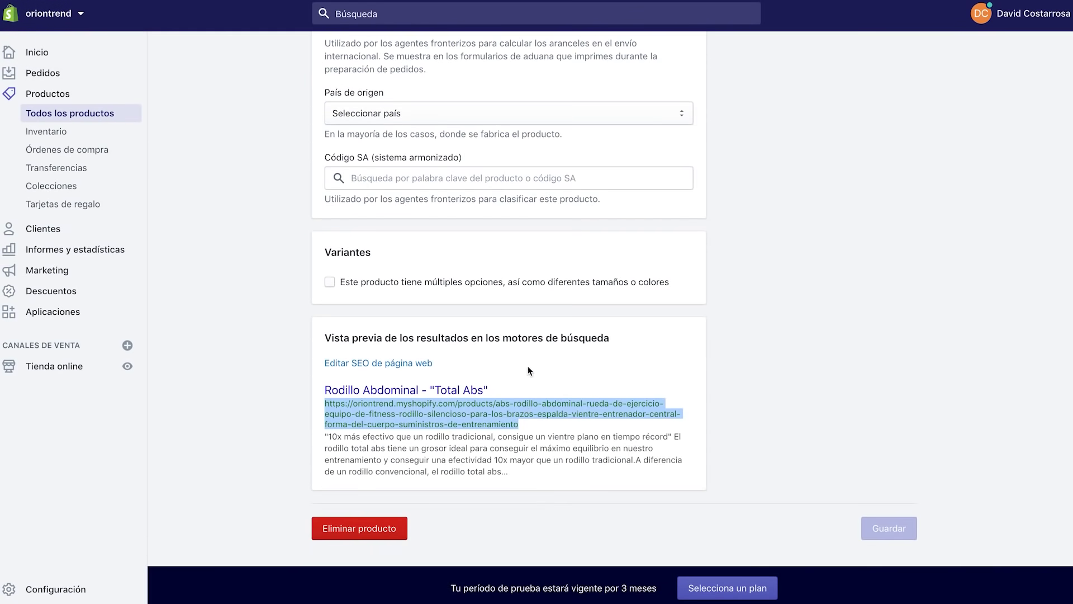
{"action": "scroll", "coordinate": [481, 299], "scroll_direction": "up", "scroll_amount": 1}
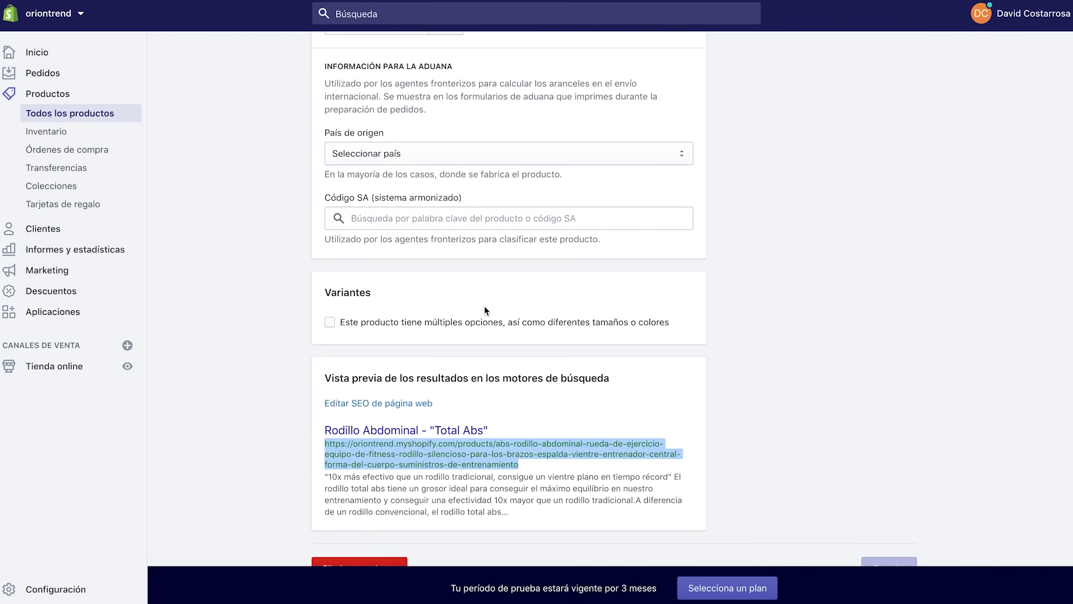
{"action": "left_click", "coordinate": [361, 403]}
{"action": "scroll", "coordinate": [515, 504], "scroll_direction": "down", "scroll_amount": 3}
{"action": "scroll", "coordinate": [553, 464], "scroll_direction": "down", "scroll_amount": 2}
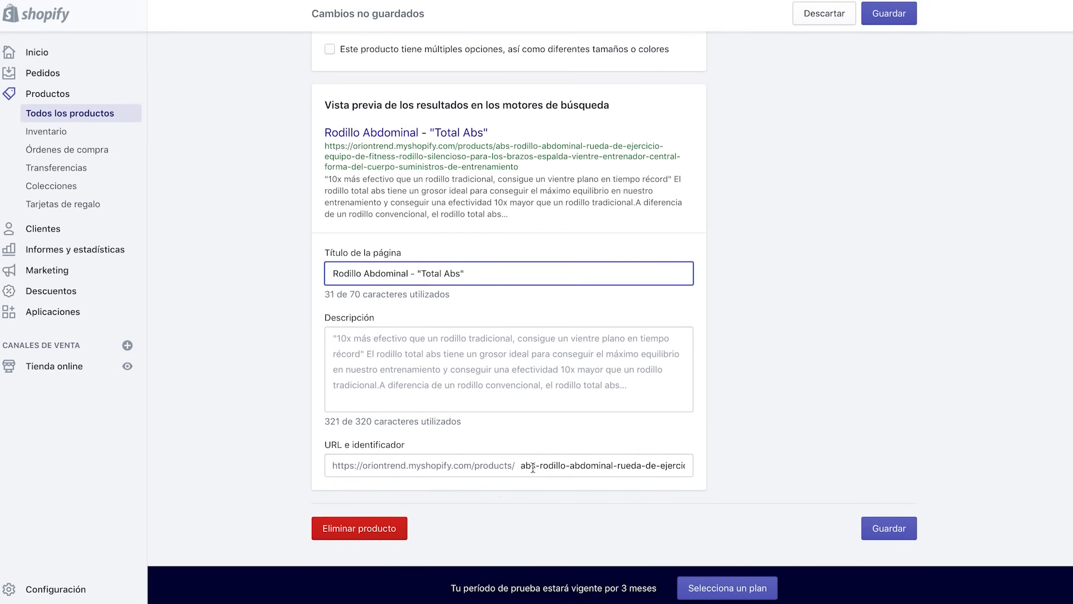
{"action": "triple_click", "coordinate": [553, 463]}
{"action": "type", "text": "R"}
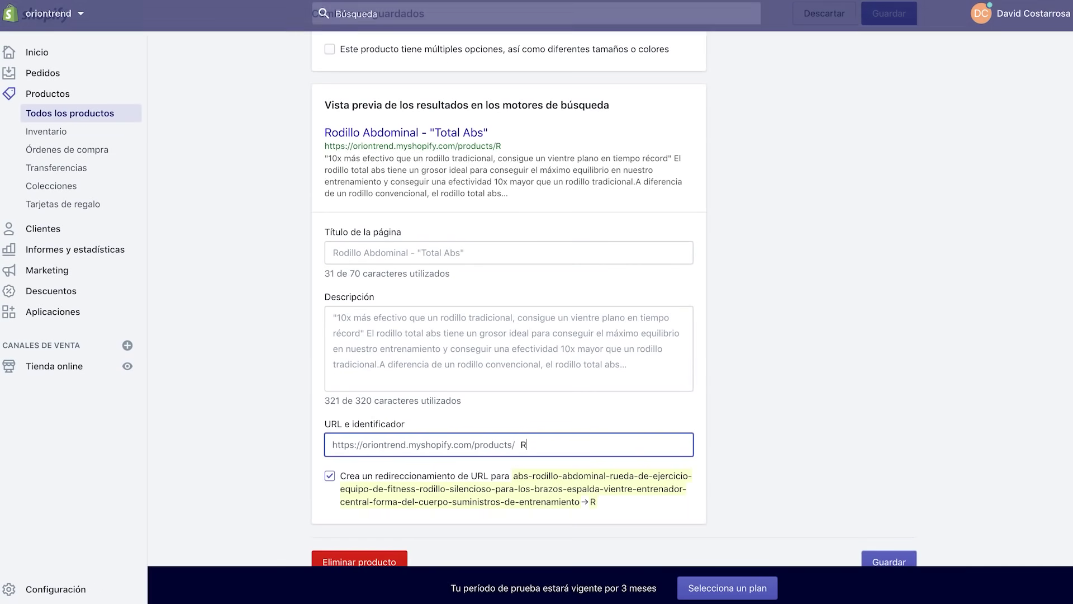
{"action": "type", "text": "odillo_"}
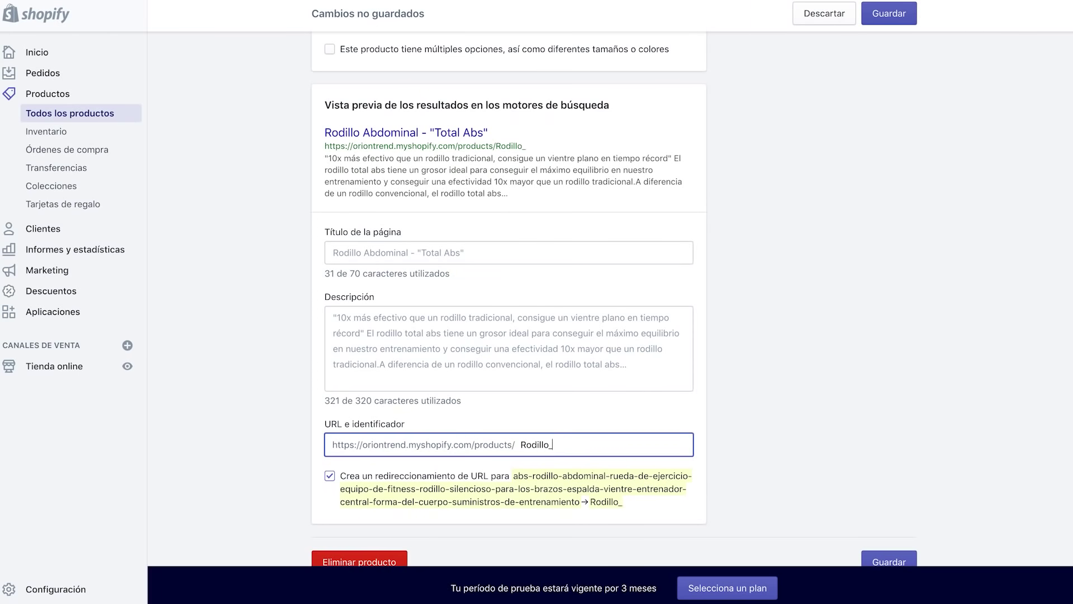
{"action": "type", "text": "total_abs"}
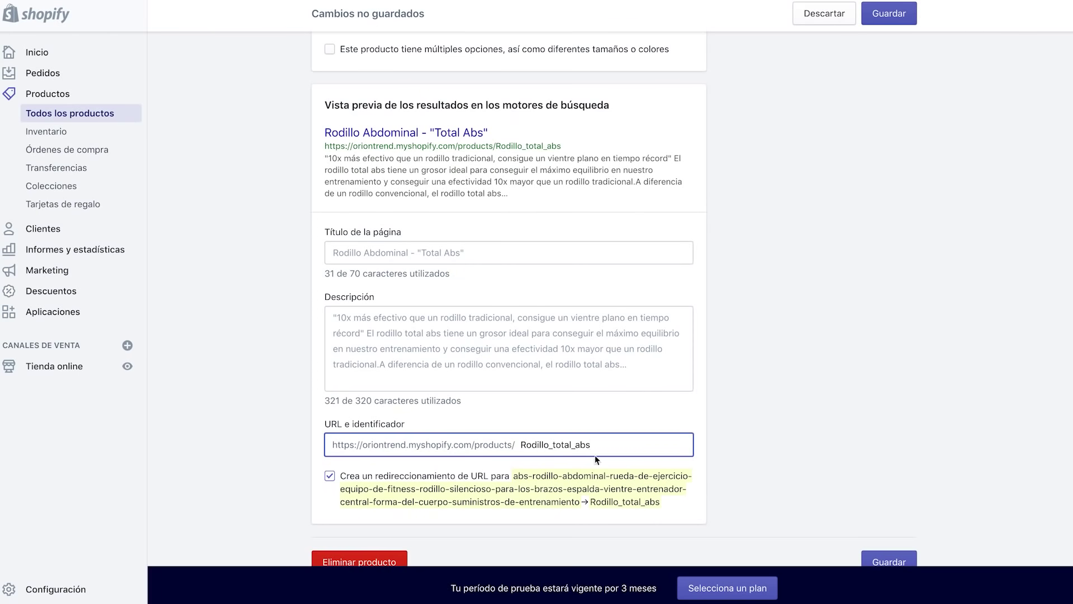
{"action": "left_click", "coordinate": [886, 15]}
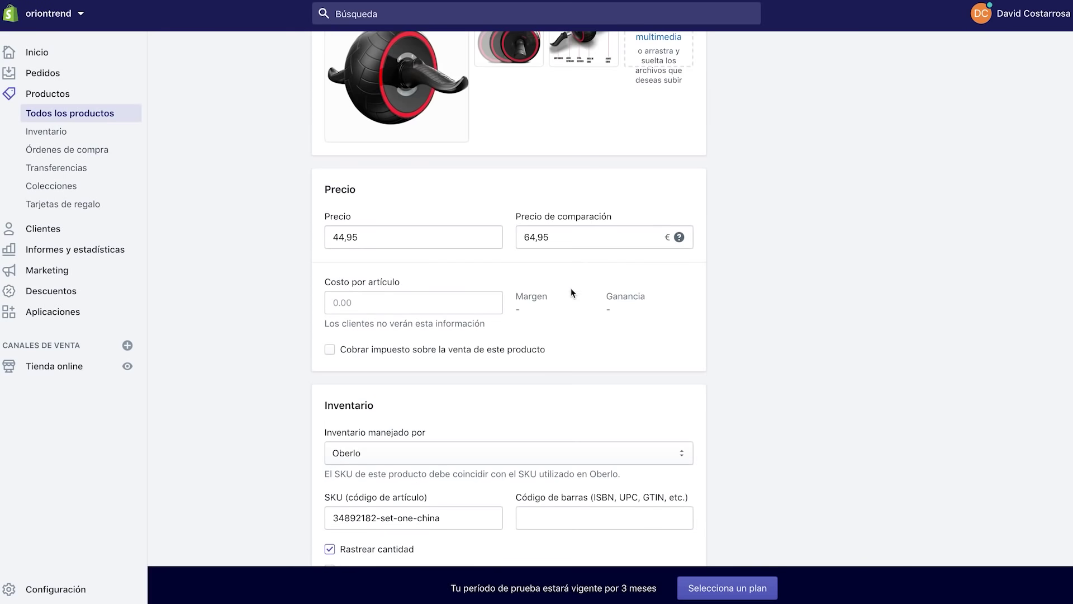
{"action": "scroll", "coordinate": [571, 288], "scroll_direction": "down", "scroll_amount": 2}
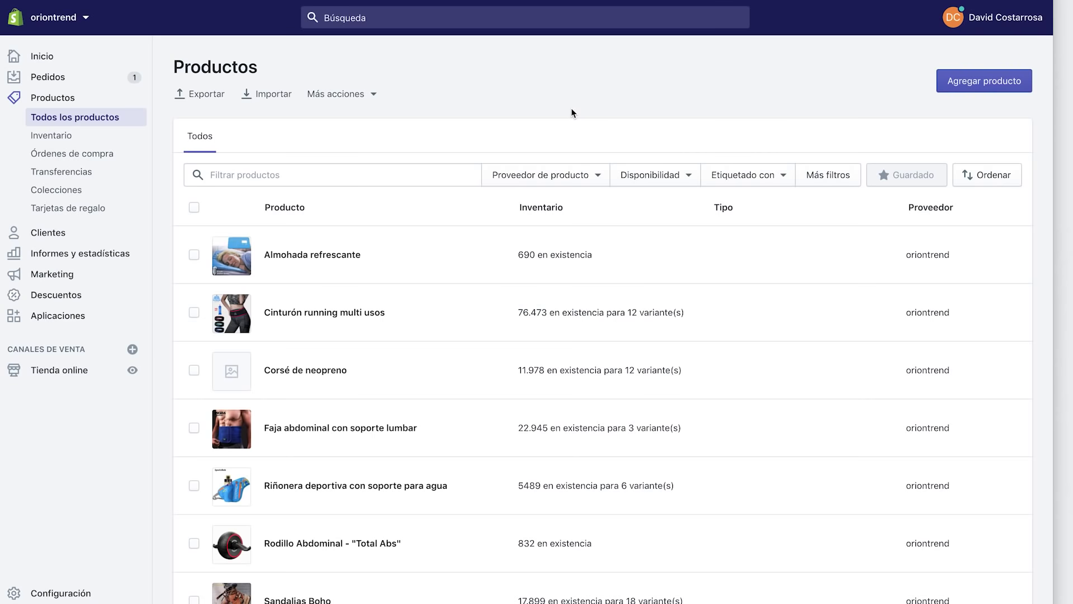
Review the collections list, starting and then abandoning a new collection.
{"action": "left_click", "coordinate": [71, 195]}
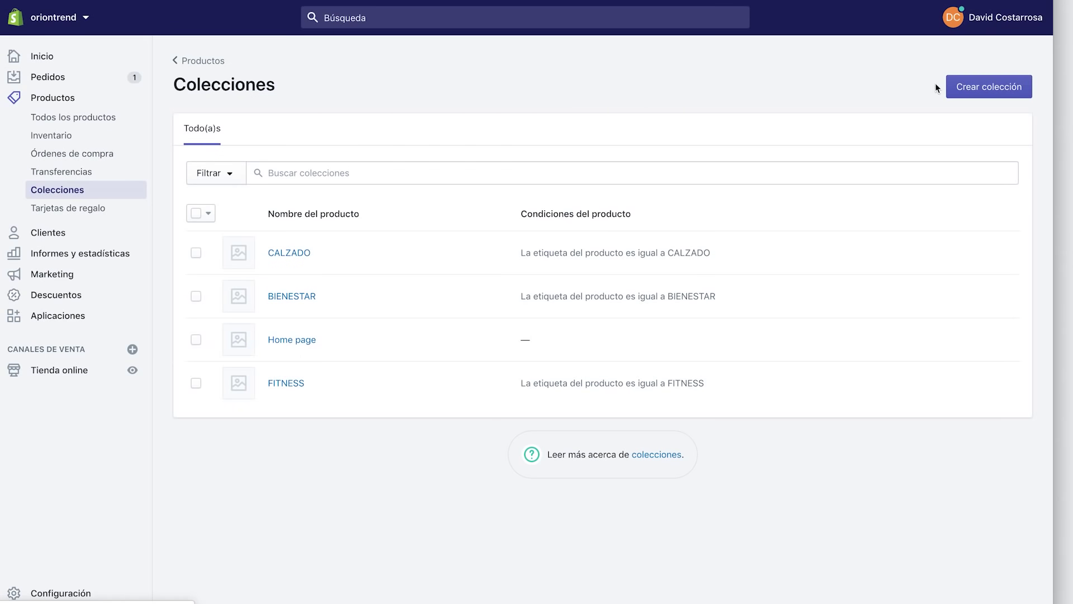
{"action": "left_click", "coordinate": [958, 90]}
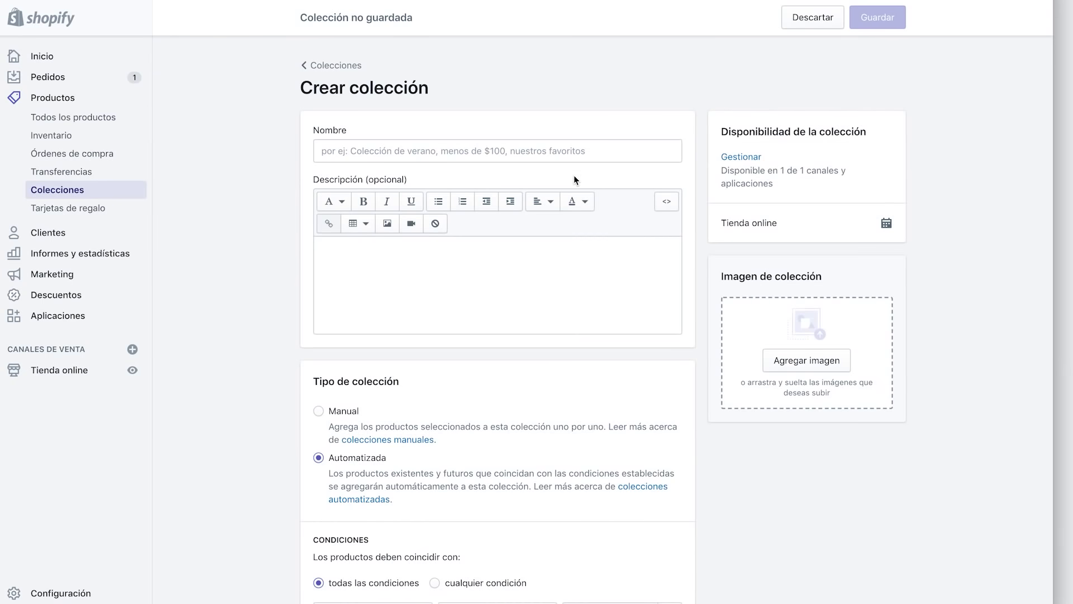
{"action": "scroll", "coordinate": [580, 263], "scroll_direction": "down", "scroll_amount": 3}
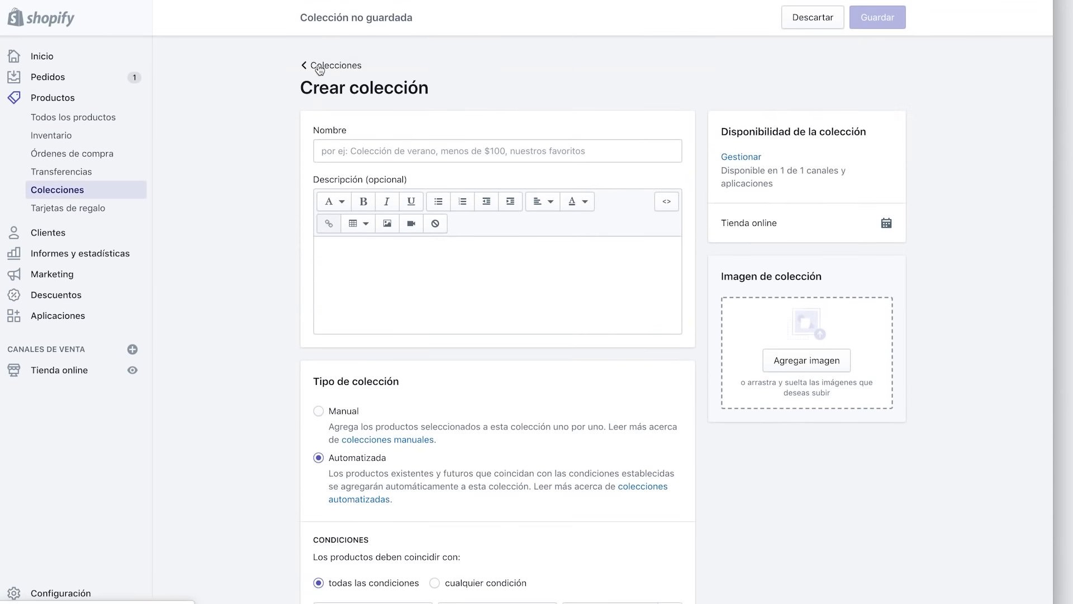
{"action": "left_click", "coordinate": [327, 65]}
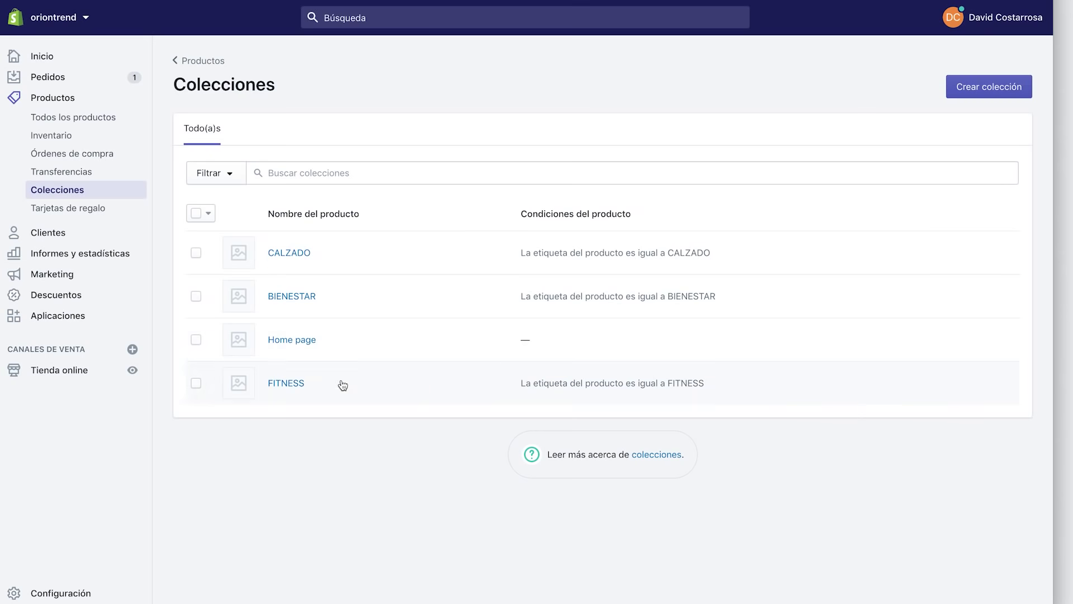
Open the Rodillo Abdominal product from the product list to check its FITNESS tag.
{"action": "left_click", "coordinate": [90, 101]}
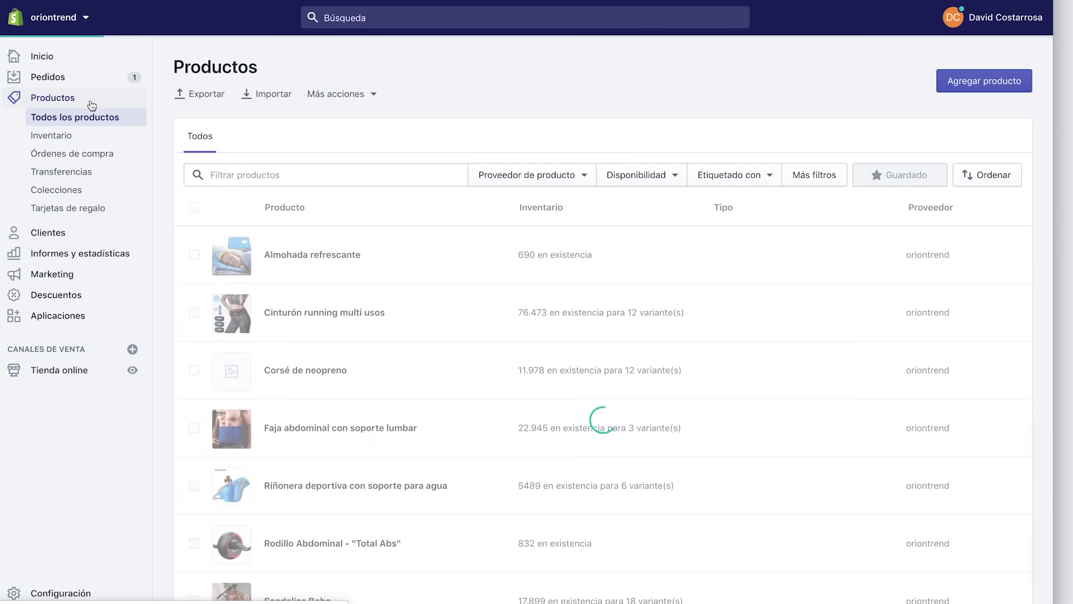
{"action": "scroll", "coordinate": [391, 215], "scroll_direction": "down", "scroll_amount": 5}
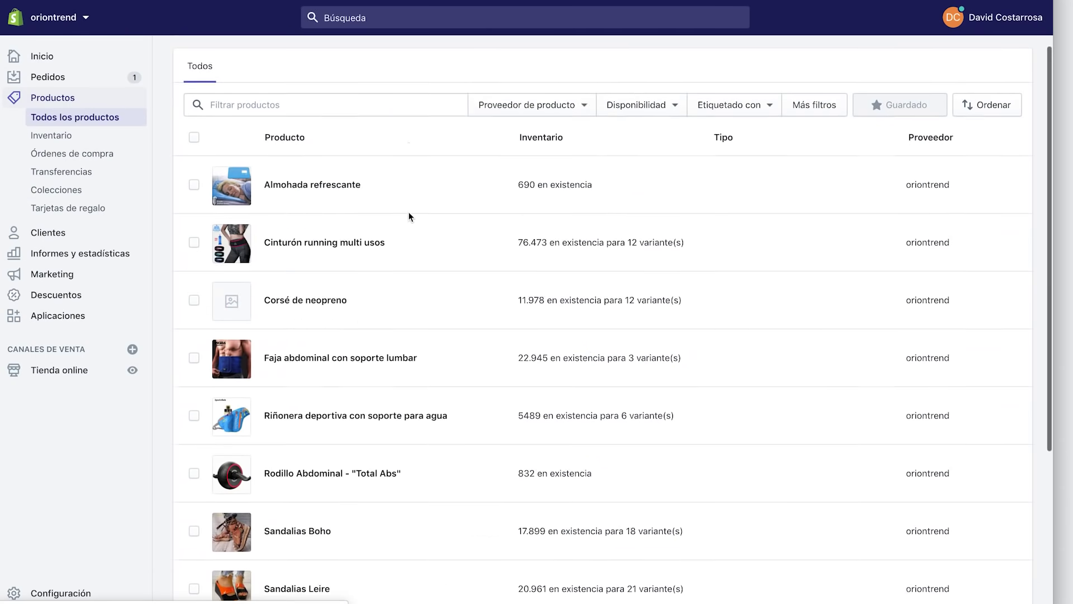
{"action": "left_click", "coordinate": [362, 273]}
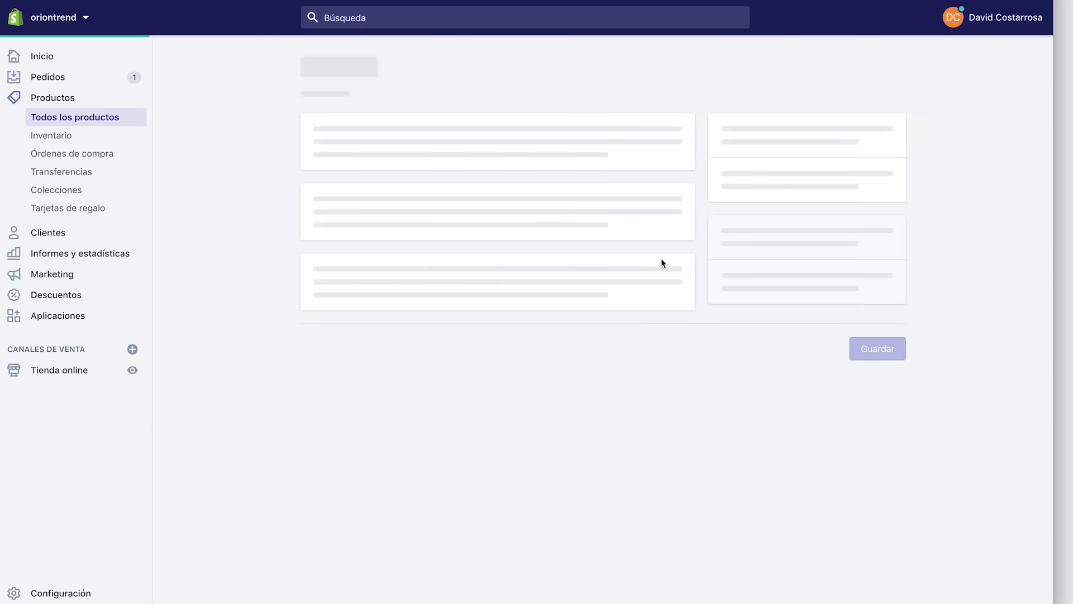
{"action": "scroll", "coordinate": [822, 362], "scroll_direction": "down", "scroll_amount": 5}
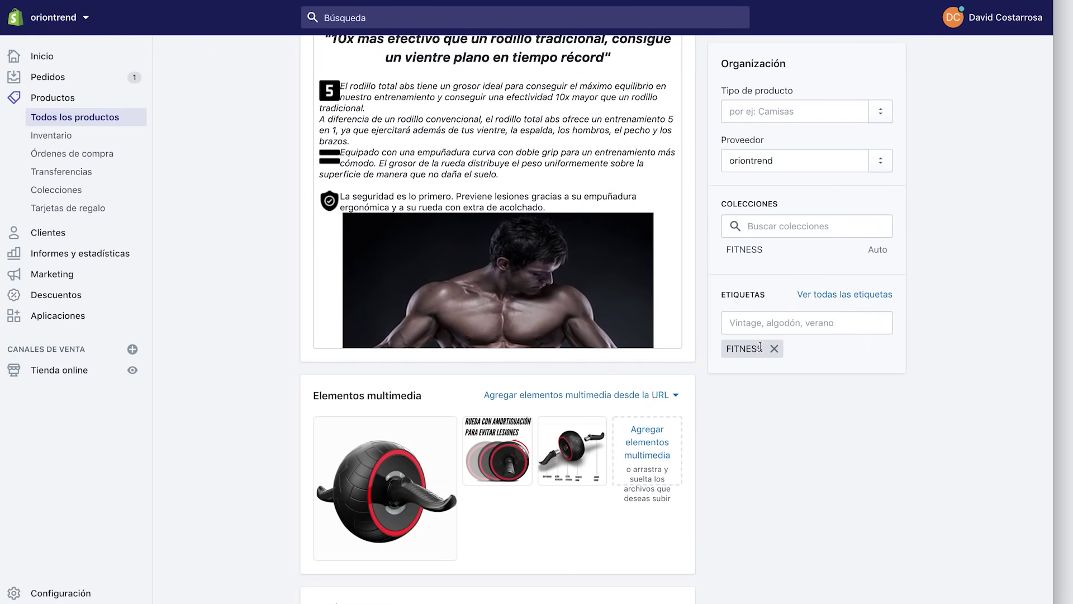
{"action": "scroll", "coordinate": [760, 347], "scroll_direction": "up", "scroll_amount": 5}
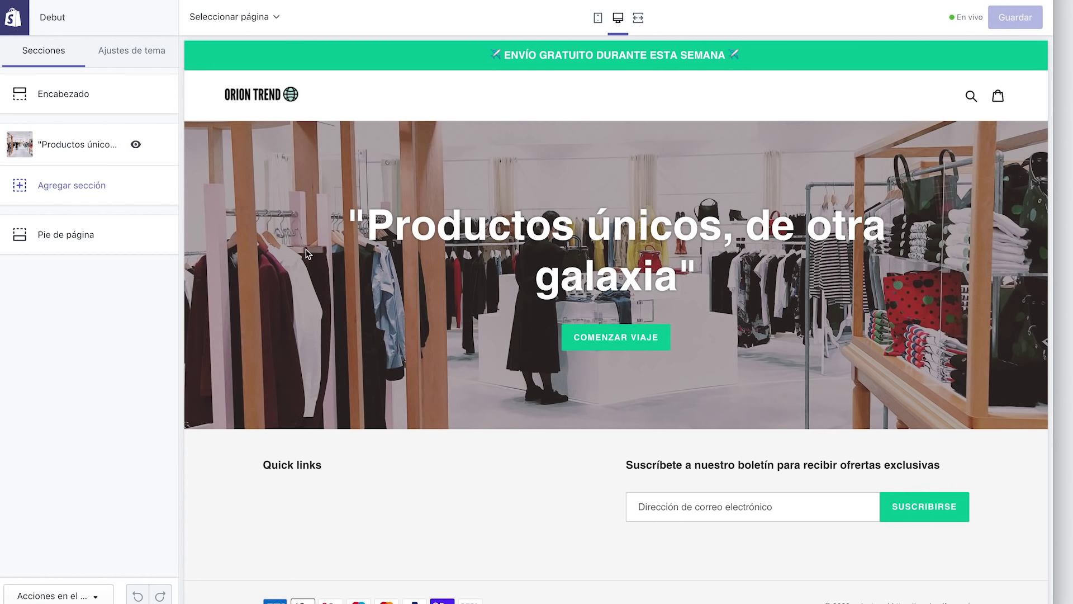
Add a Lista de colecciones section and set its first collection to CALZADO.
{"action": "left_click", "coordinate": [77, 186]}
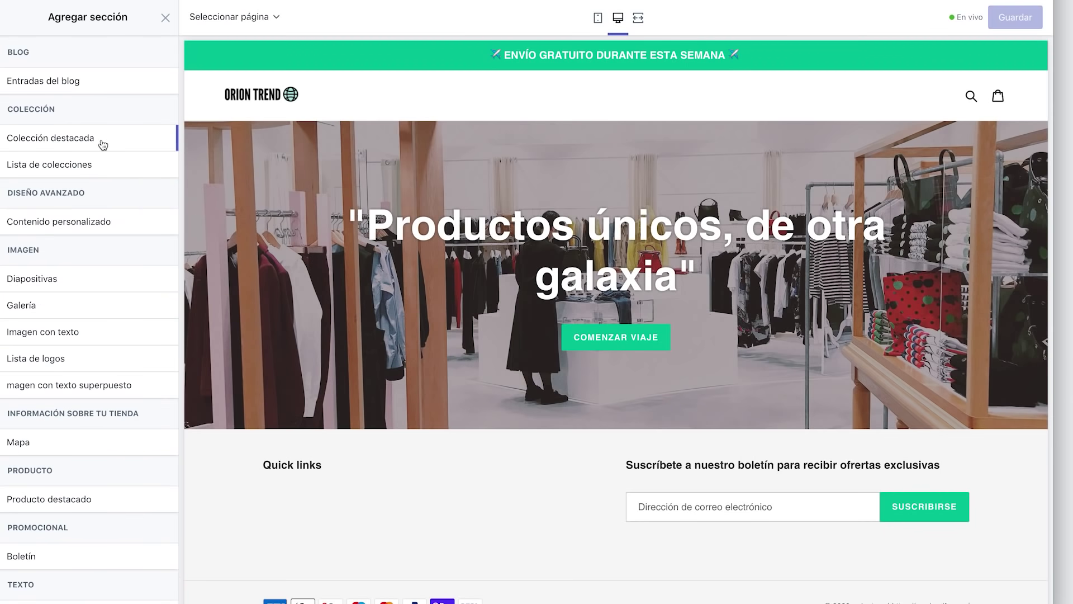
{"action": "mouse_move", "coordinate": [101, 168]}
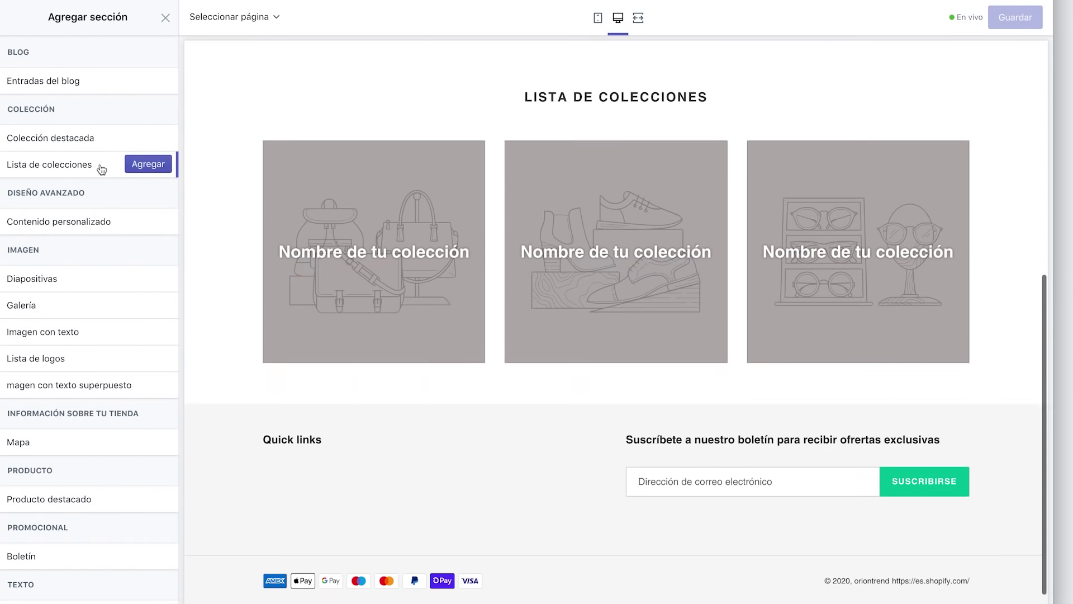
{"action": "left_click", "coordinate": [142, 163]}
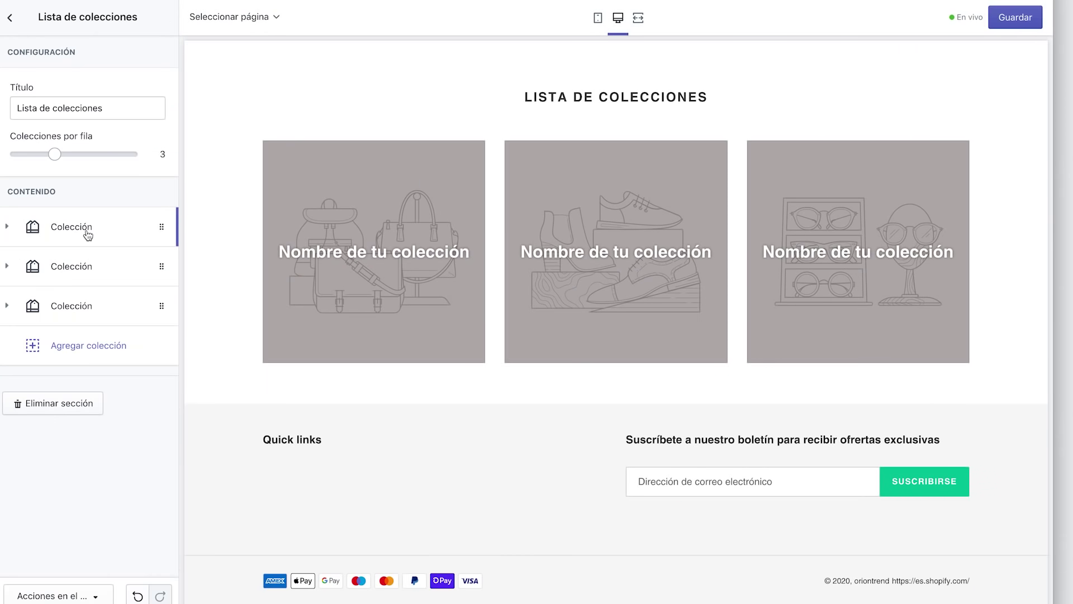
{"action": "left_click", "coordinate": [87, 231]}
{"action": "left_click", "coordinate": [95, 307]}
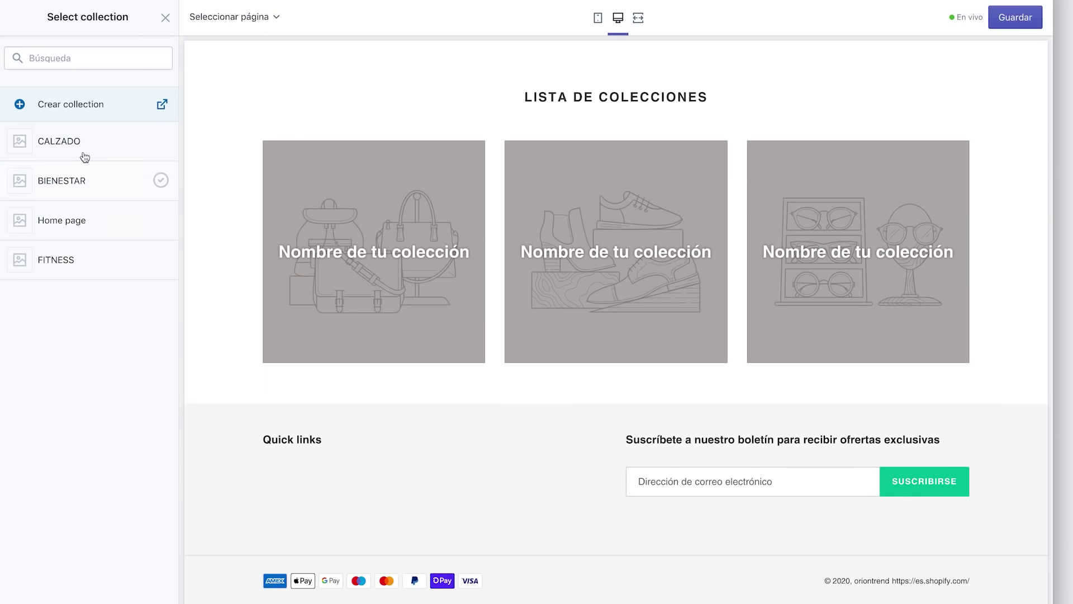
{"action": "left_click", "coordinate": [85, 146]}
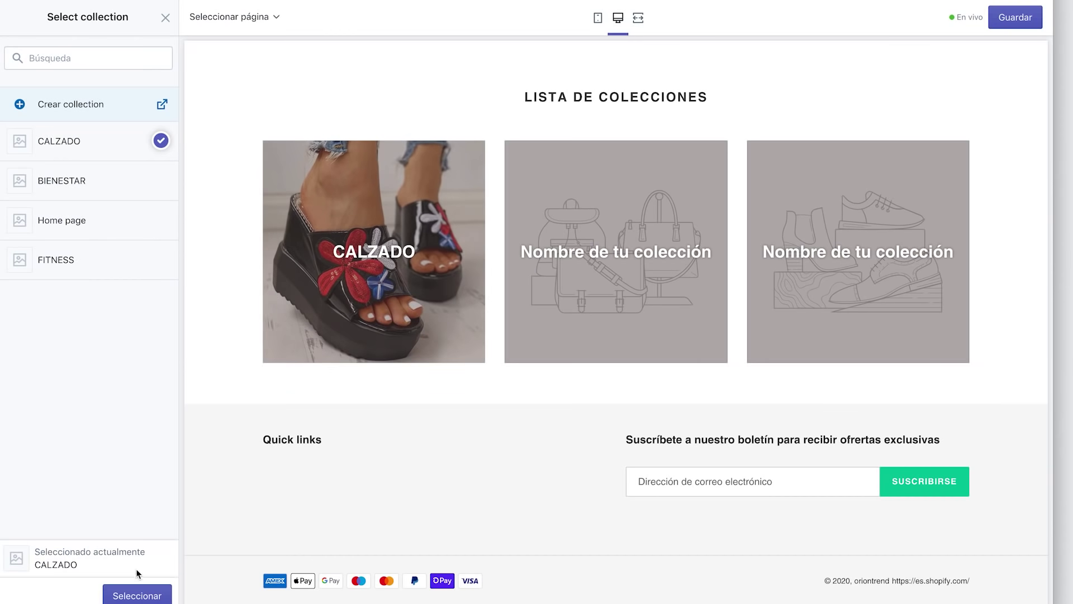
{"action": "left_click", "coordinate": [137, 594]}
Fill the second and third slots with BIENESTAR and FITNESS, previewing at mobile size.
{"action": "left_click", "coordinate": [68, 405]}
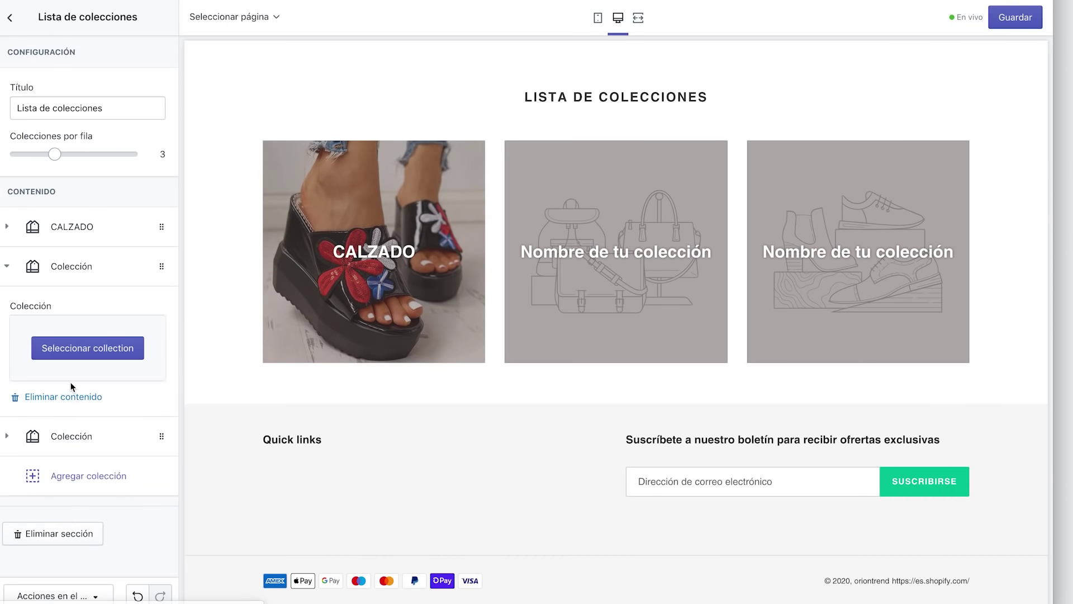
{"action": "left_click", "coordinate": [85, 346]}
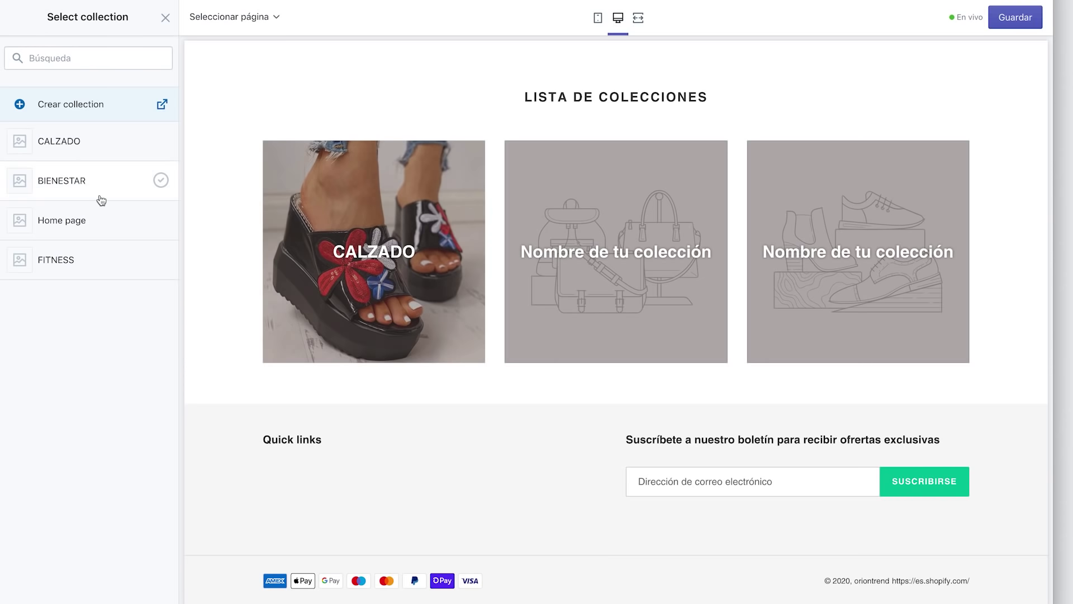
{"action": "left_click", "coordinate": [100, 198]}
{"action": "left_click", "coordinate": [137, 594]}
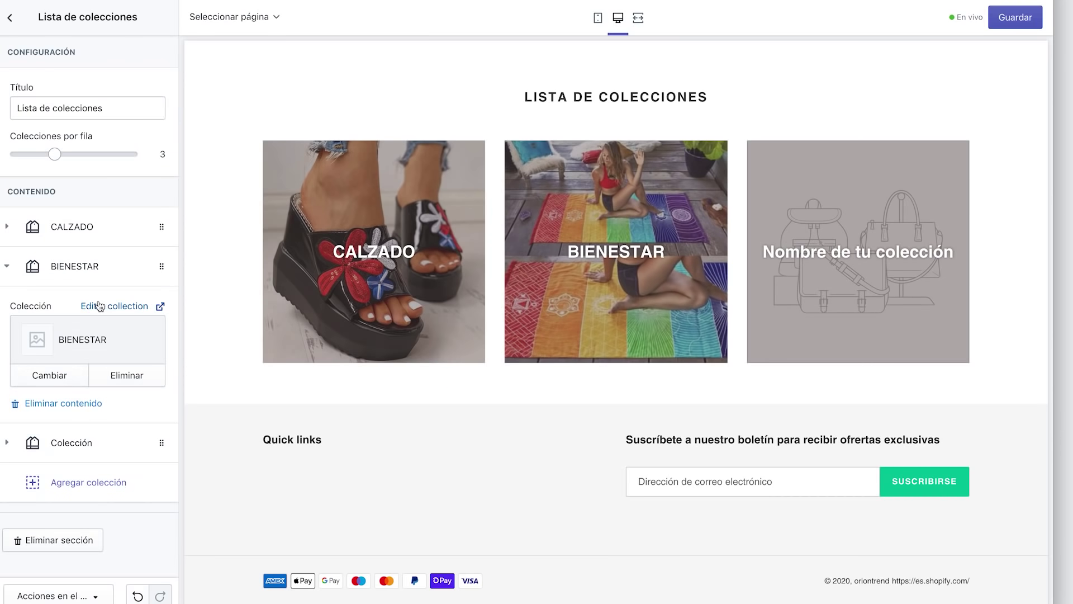
{"action": "left_click", "coordinate": [83, 439]}
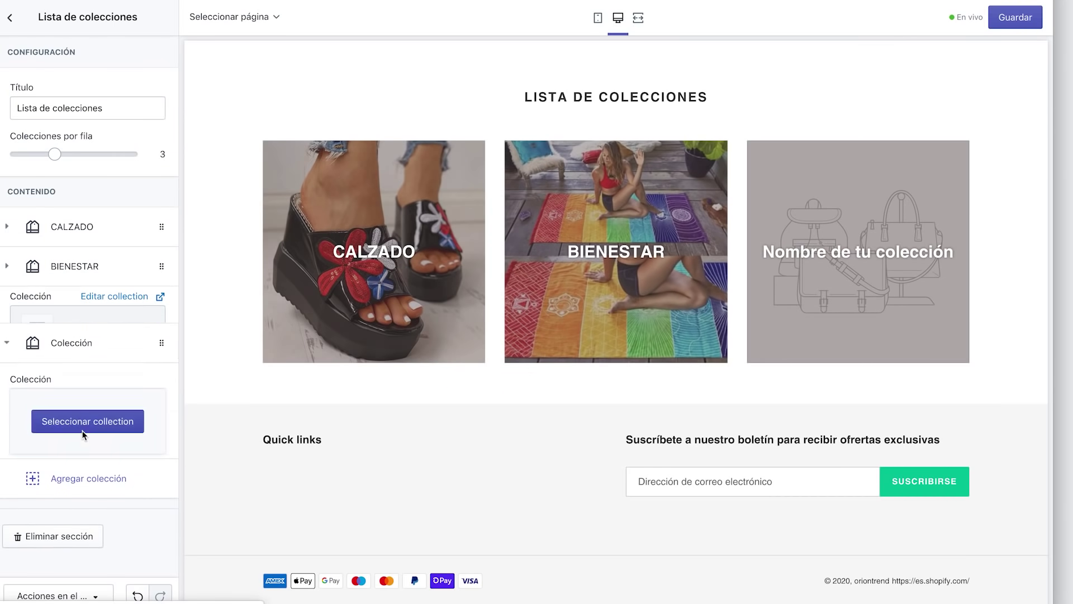
{"action": "left_click", "coordinate": [117, 386]}
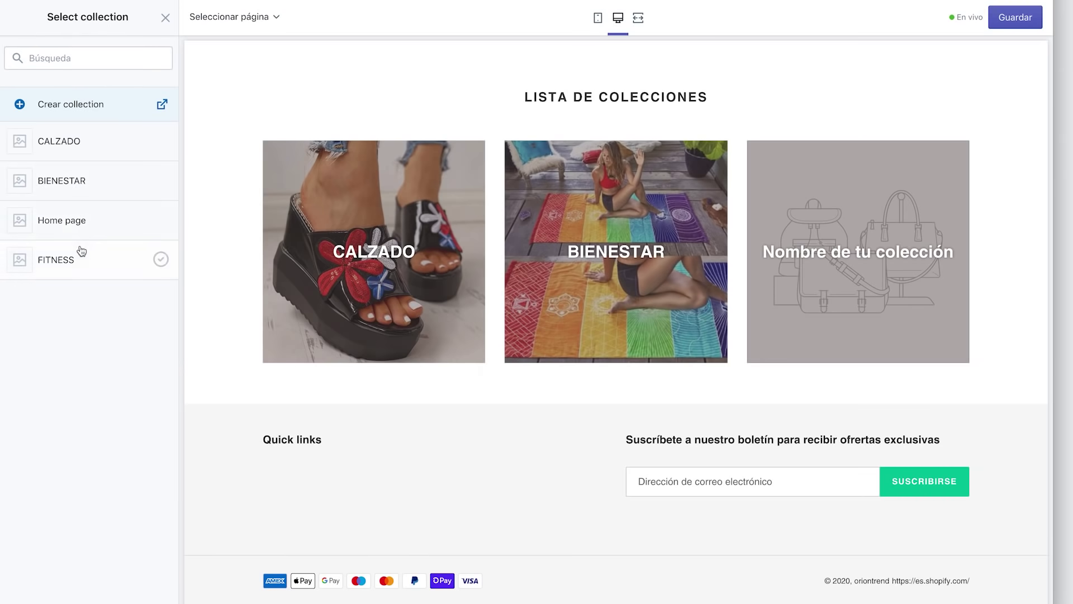
{"action": "left_click", "coordinate": [80, 253]}
{"action": "left_click", "coordinate": [146, 594]}
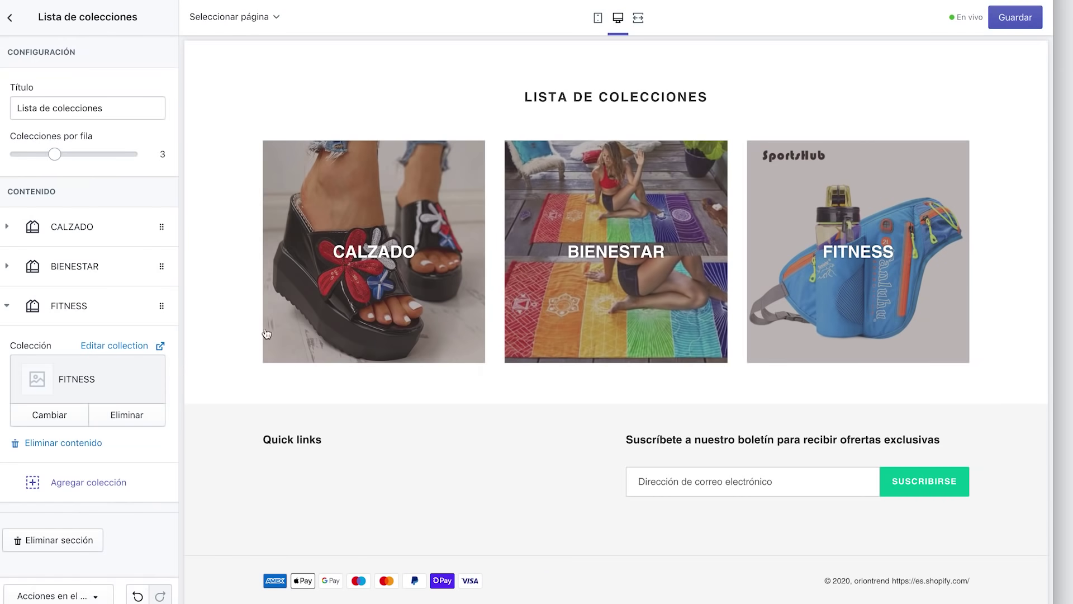
{"action": "left_click", "coordinate": [596, 18]}
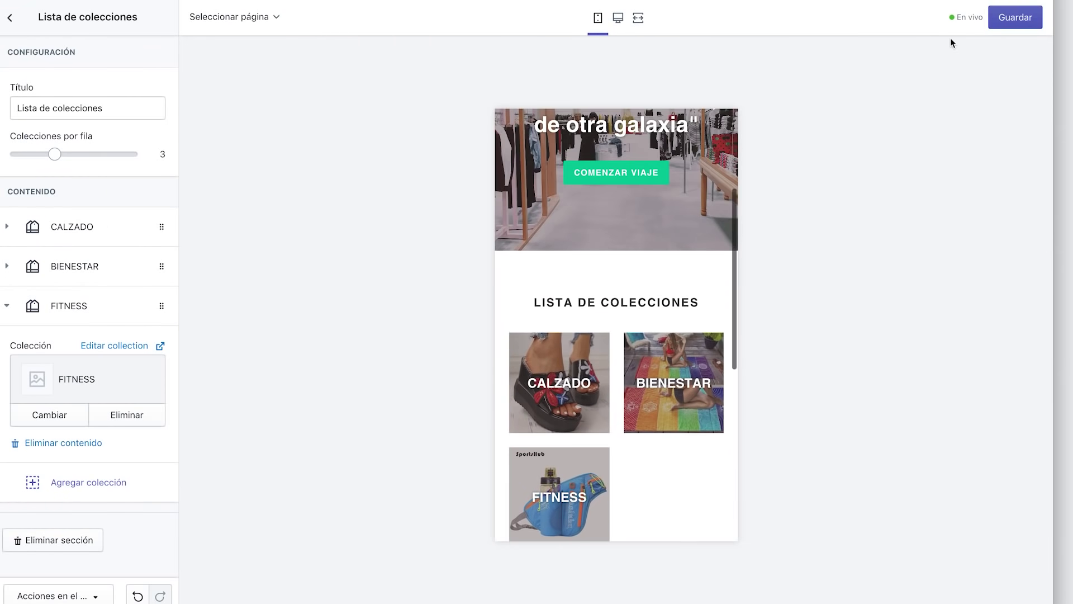
Retitle the collection list section 'Nuestras colecciones' and save the home page.
{"action": "left_click", "coordinate": [1008, 16]}
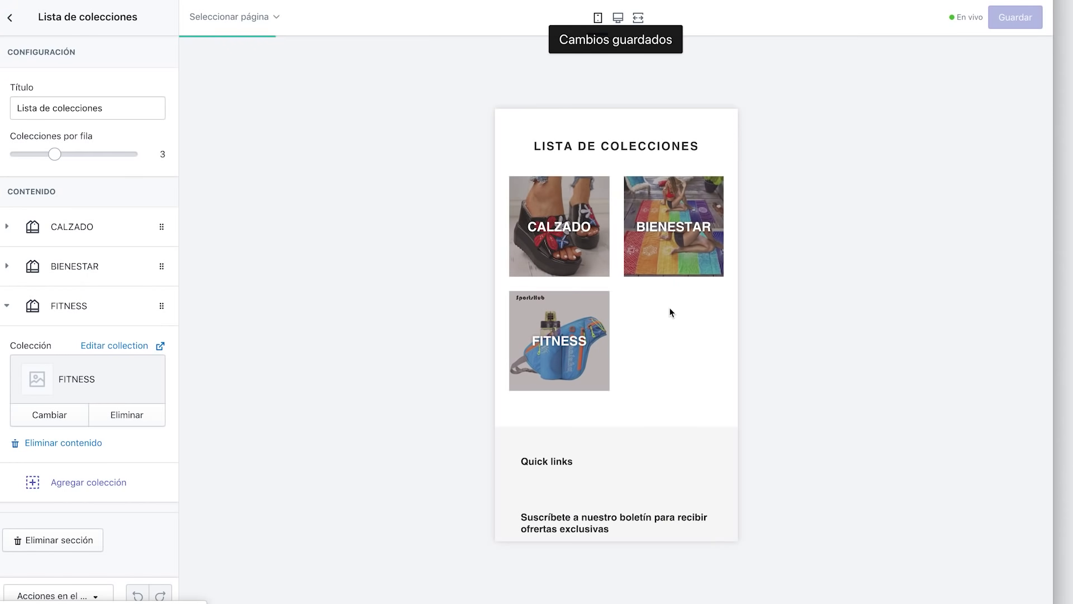
{"action": "scroll", "coordinate": [655, 318], "scroll_direction": "up", "scroll_amount": 5}
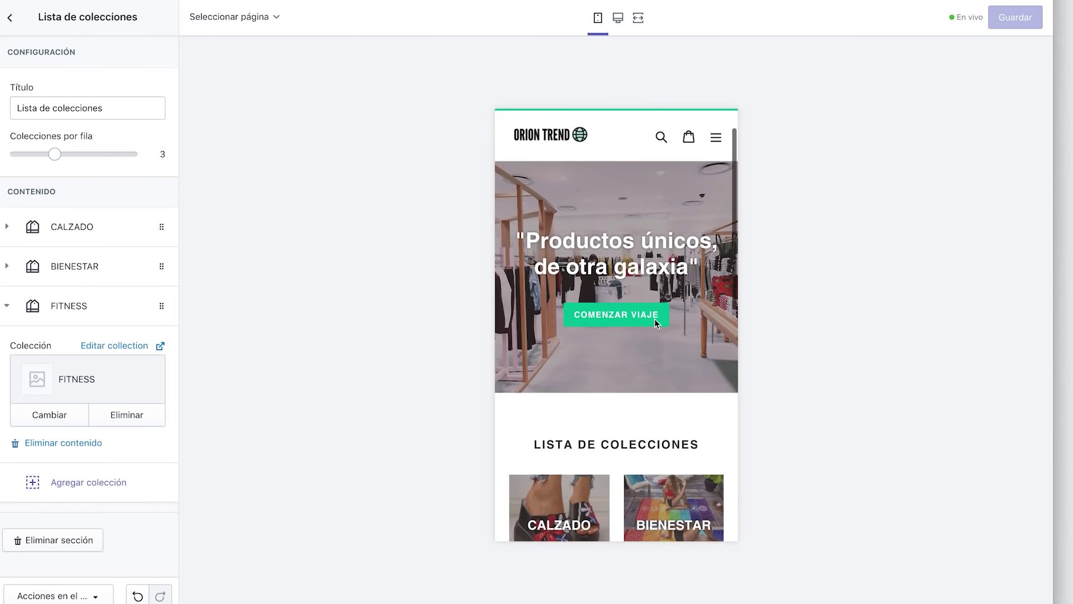
{"action": "scroll", "coordinate": [655, 319], "scroll_direction": "up", "scroll_amount": 1}
{"action": "scroll", "coordinate": [655, 318], "scroll_direction": "down", "scroll_amount": 5}
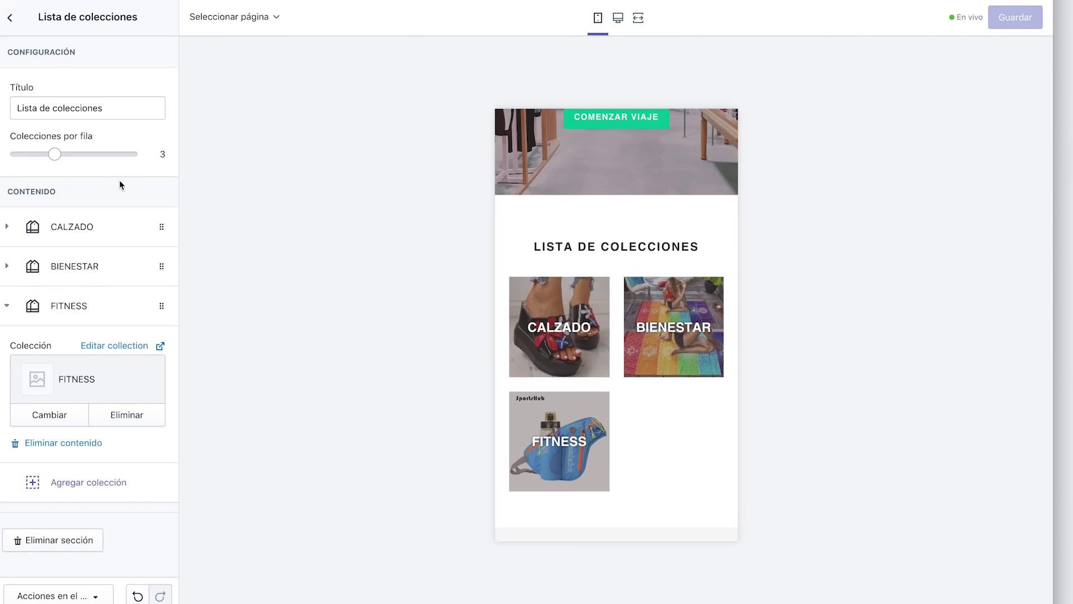
{"action": "triple_click", "coordinate": [113, 102]}
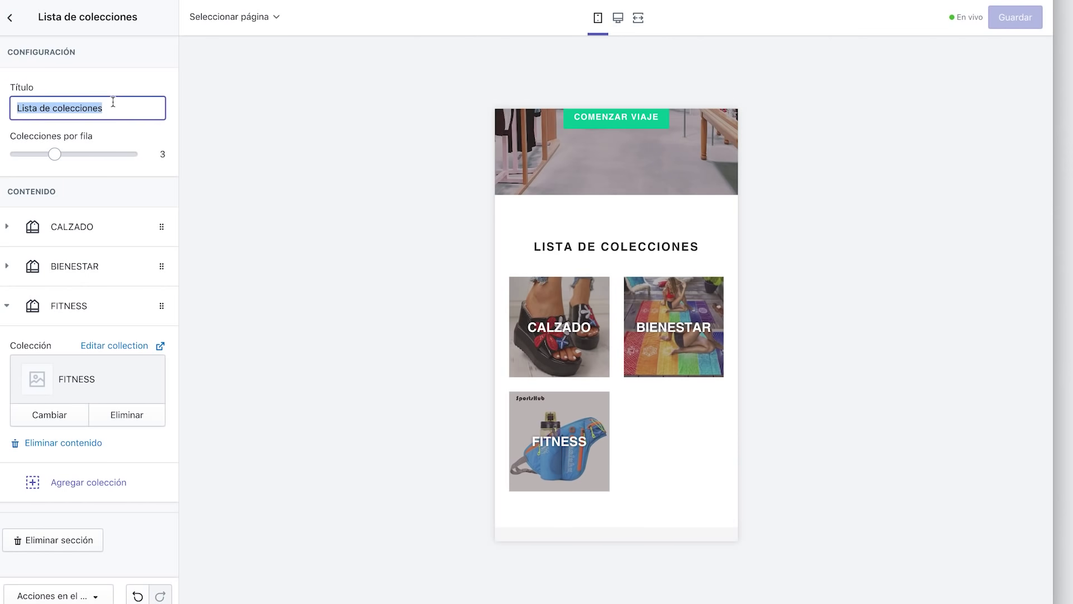
{"action": "type", "text": "Nuestras colecciones"}
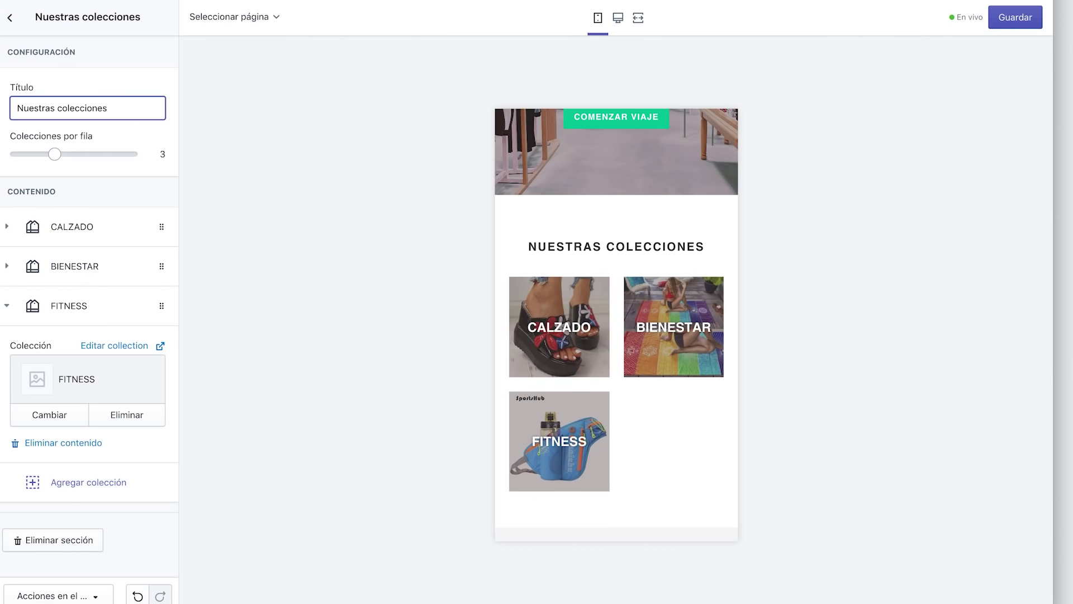
{"action": "left_click", "coordinate": [999, 19]}
{"action": "left_click", "coordinate": [12, 19]}
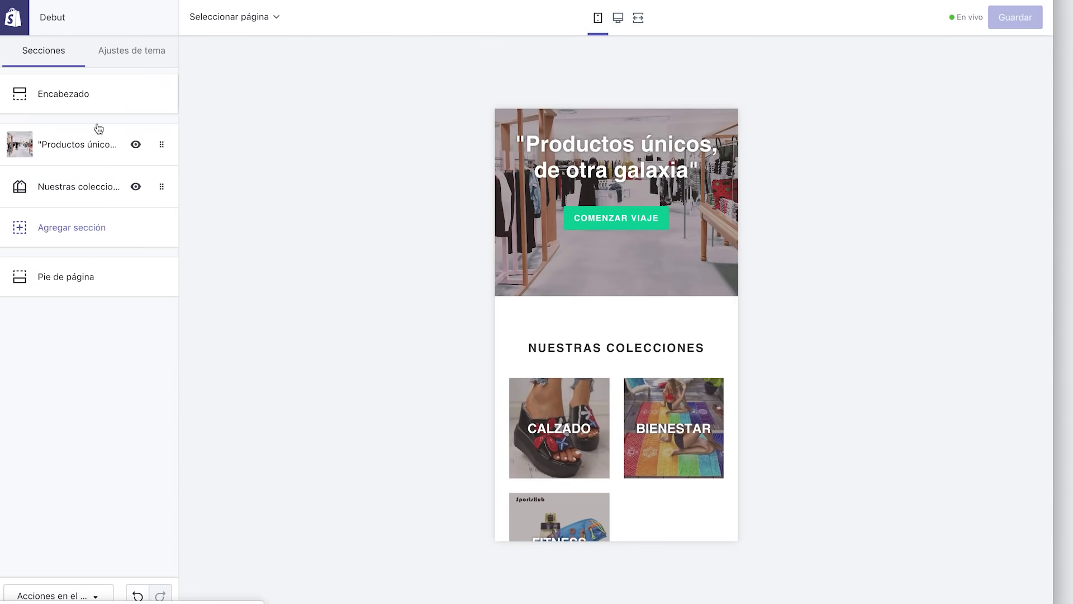
Add a Producto destacado section featuring Rodillo Abdominal - "Total Abs".
{"action": "left_click", "coordinate": [88, 227]}
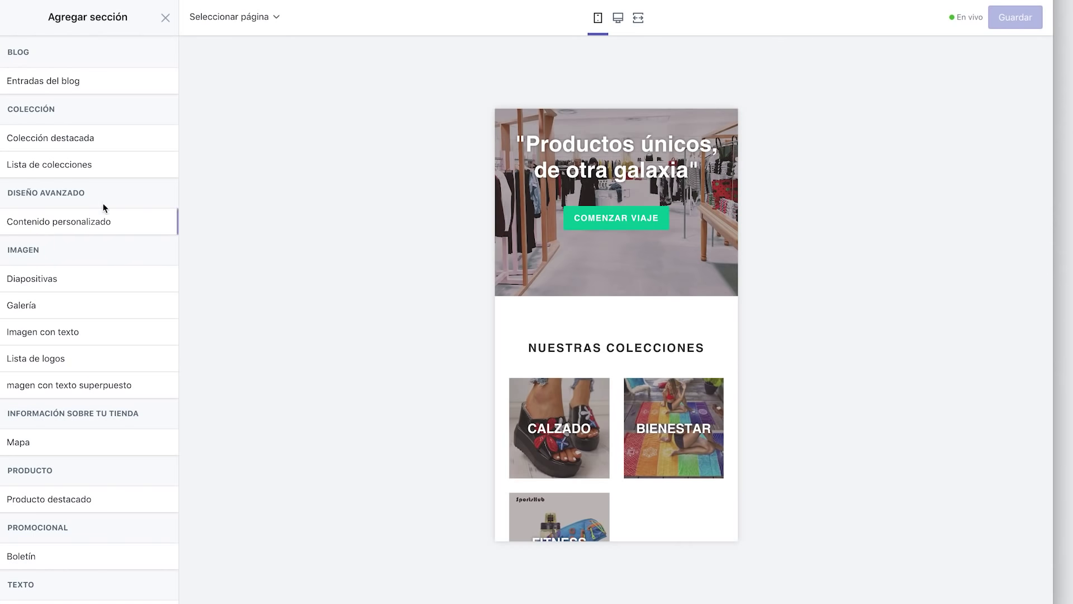
{"action": "scroll", "coordinate": [117, 226], "scroll_direction": "down", "scroll_amount": 2}
{"action": "scroll", "coordinate": [117, 230], "scroll_direction": "down", "scroll_amount": 1}
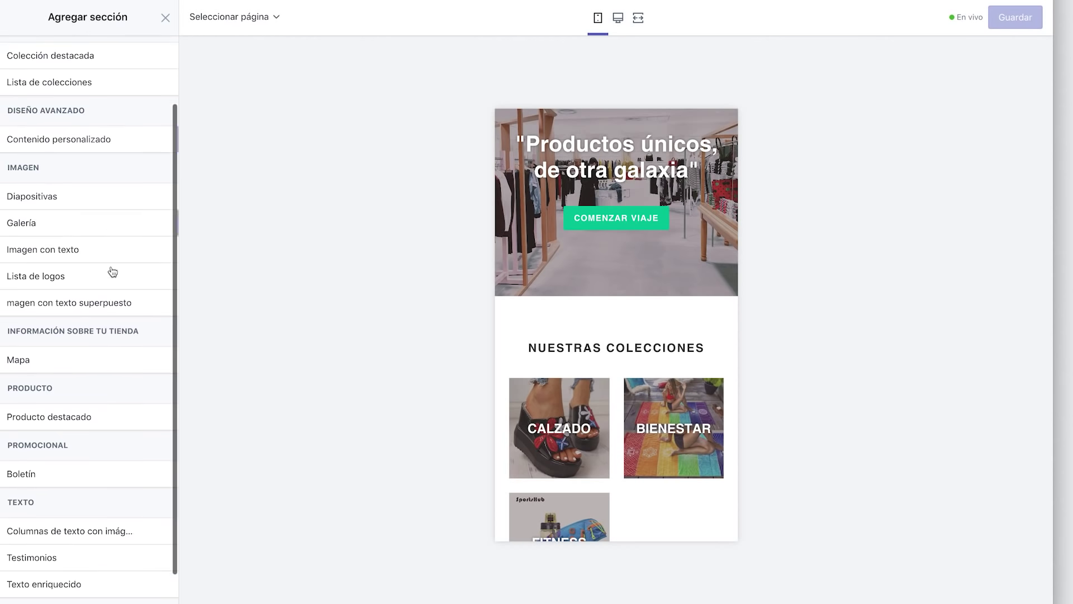
{"action": "left_click", "coordinate": [96, 412]}
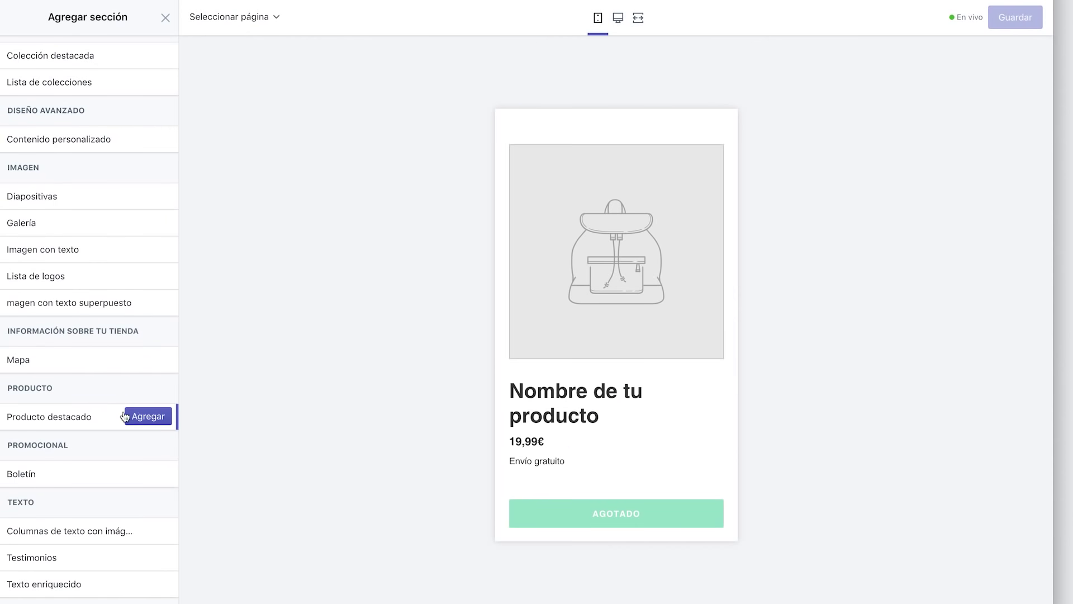
{"action": "left_click", "coordinate": [143, 416]}
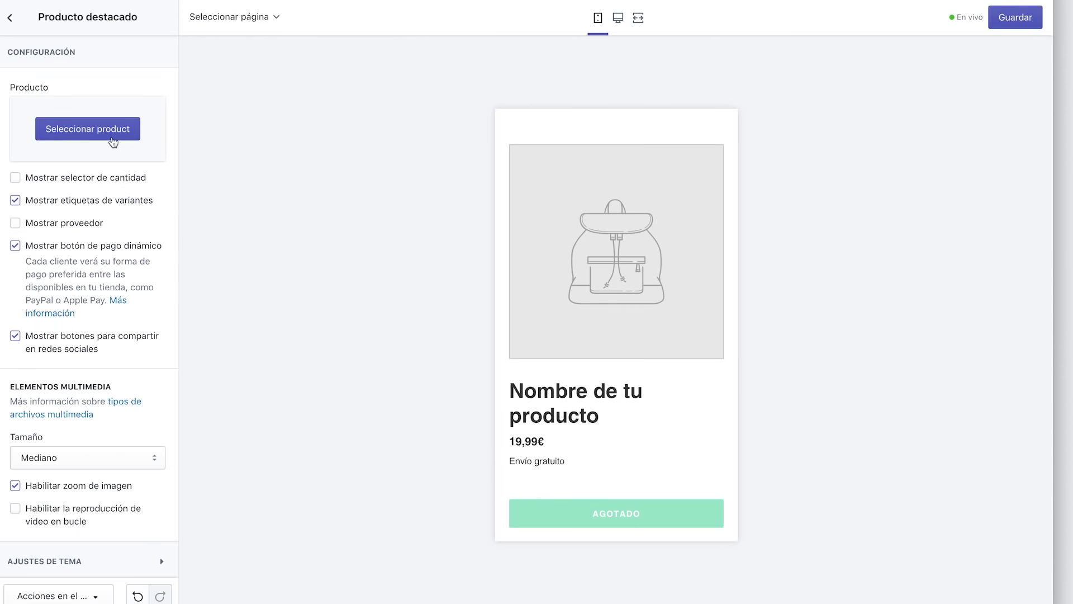
{"action": "left_click", "coordinate": [113, 142]}
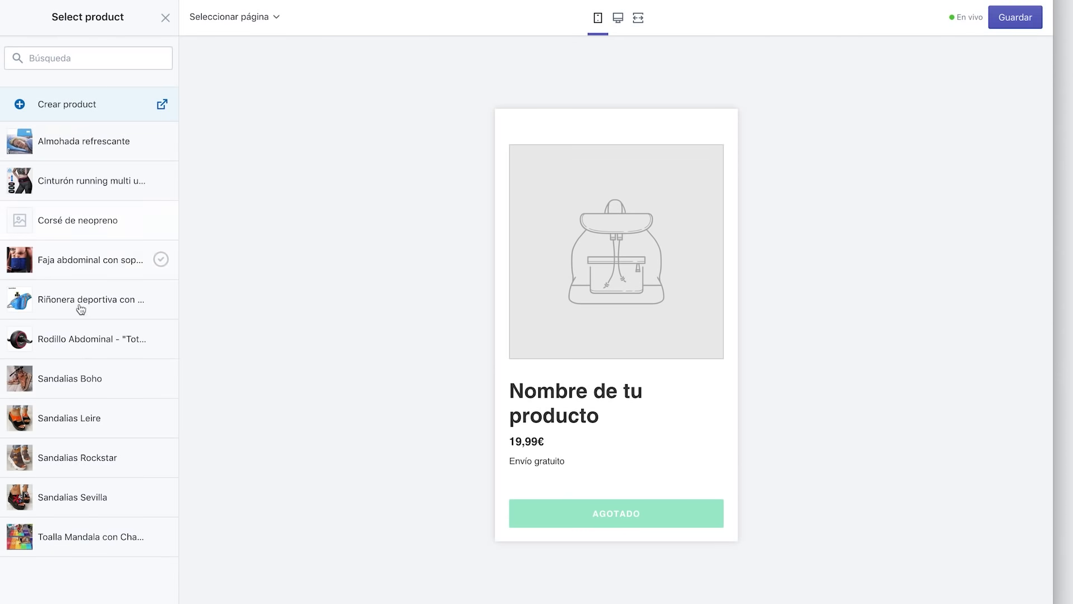
{"action": "left_click", "coordinate": [84, 351]}
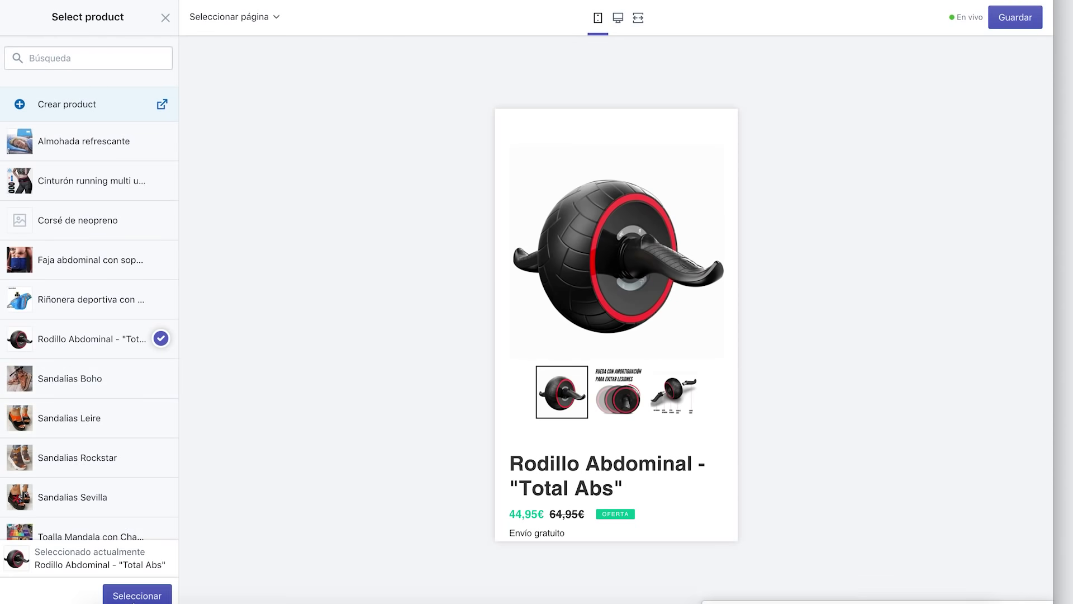
{"action": "left_click", "coordinate": [136, 596]}
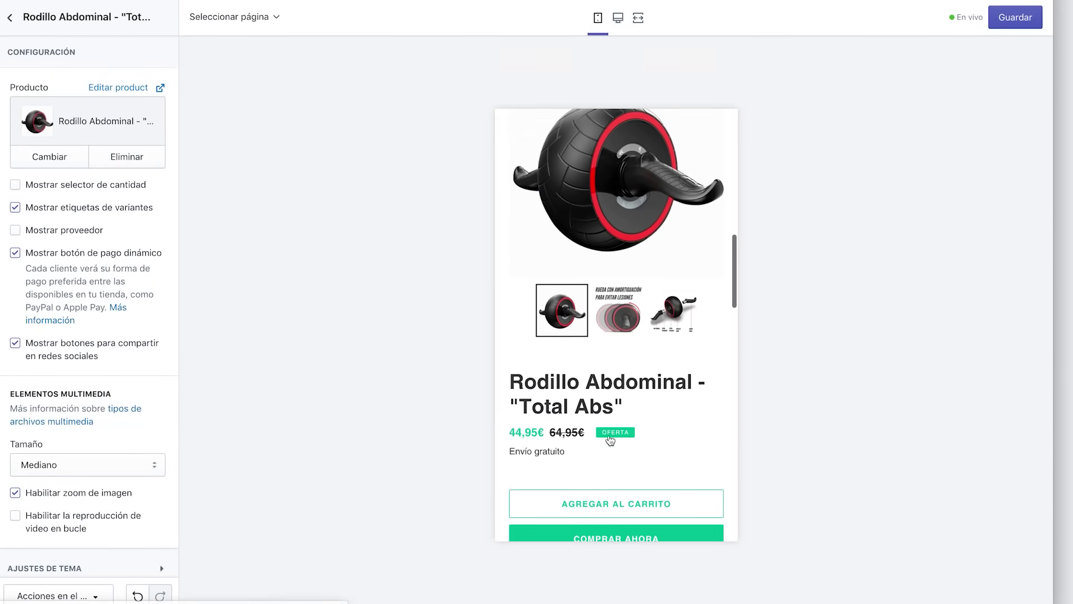
Save the home page changes and return to the section types list.
{"action": "scroll", "coordinate": [609, 441], "scroll_direction": "down", "scroll_amount": 15}
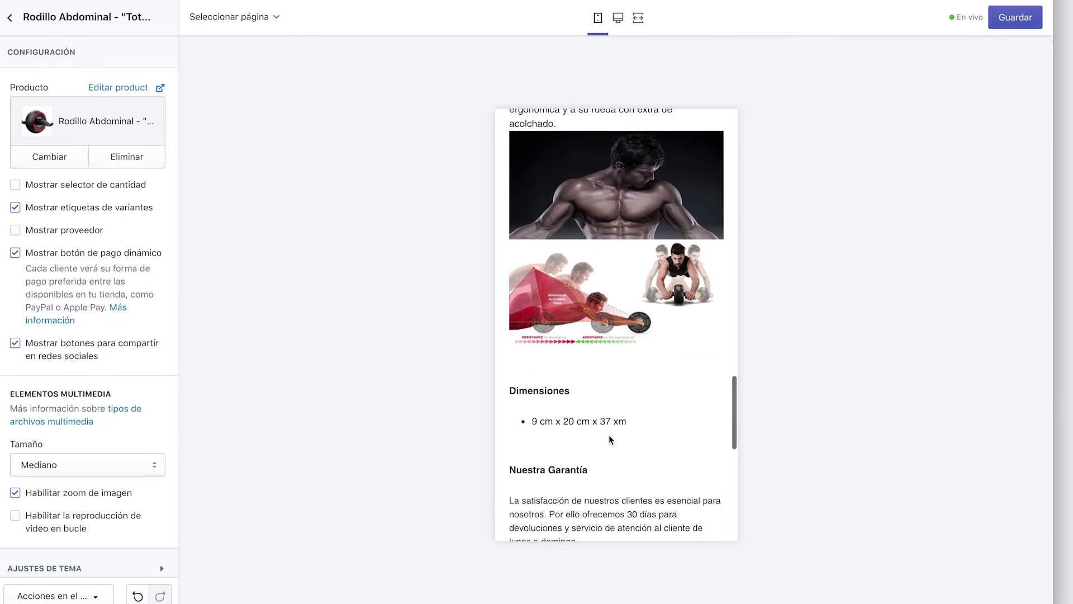
{"action": "scroll", "coordinate": [609, 435], "scroll_direction": "down", "scroll_amount": 5}
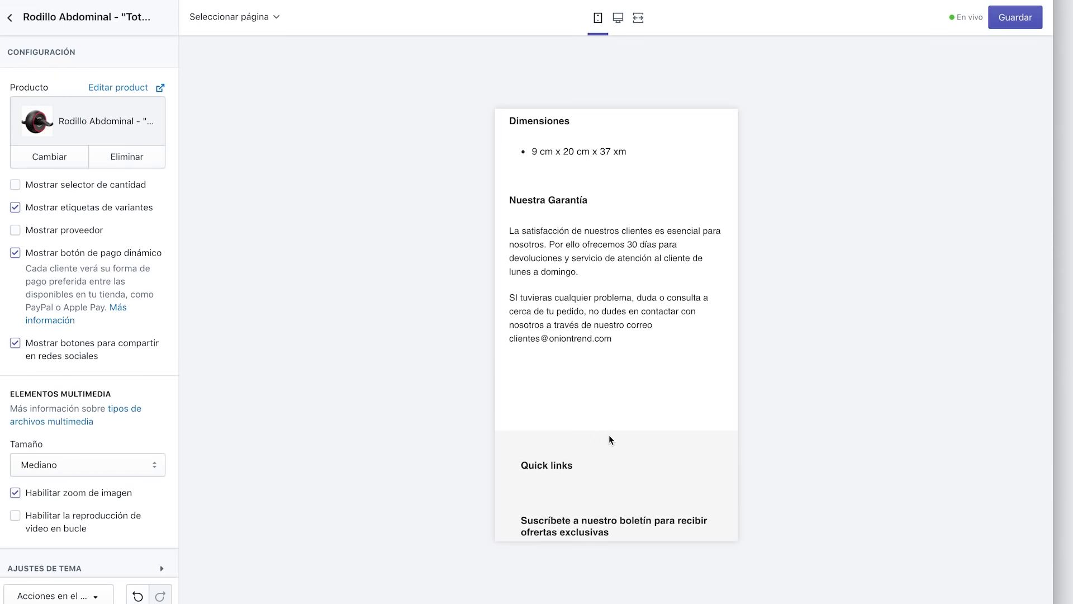
{"action": "left_click", "coordinate": [1023, 16]}
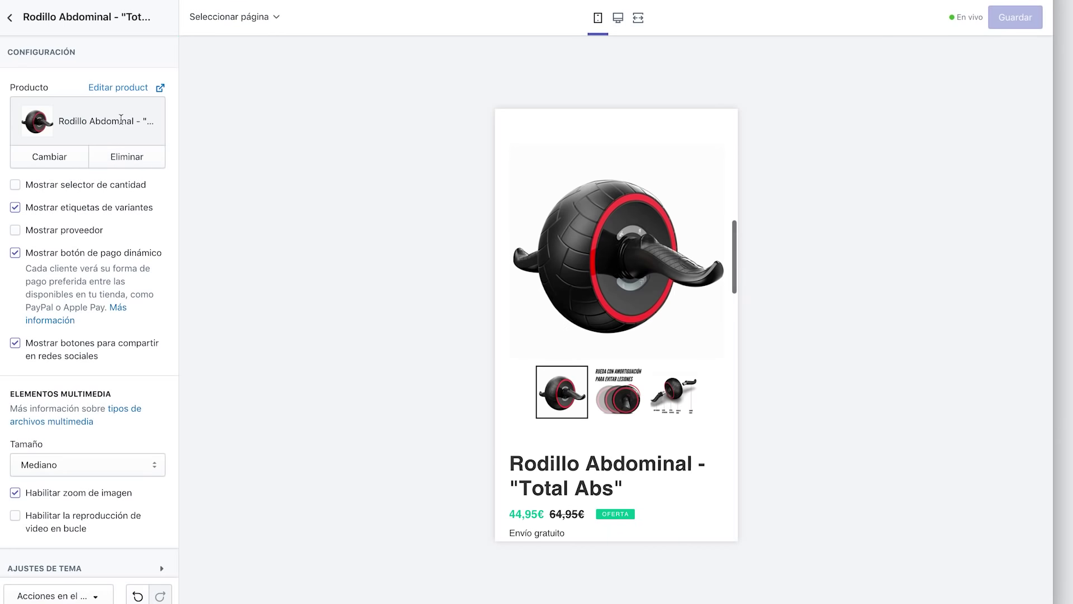
{"action": "left_click", "coordinate": [10, 17]}
{"action": "left_click", "coordinate": [114, 263]}
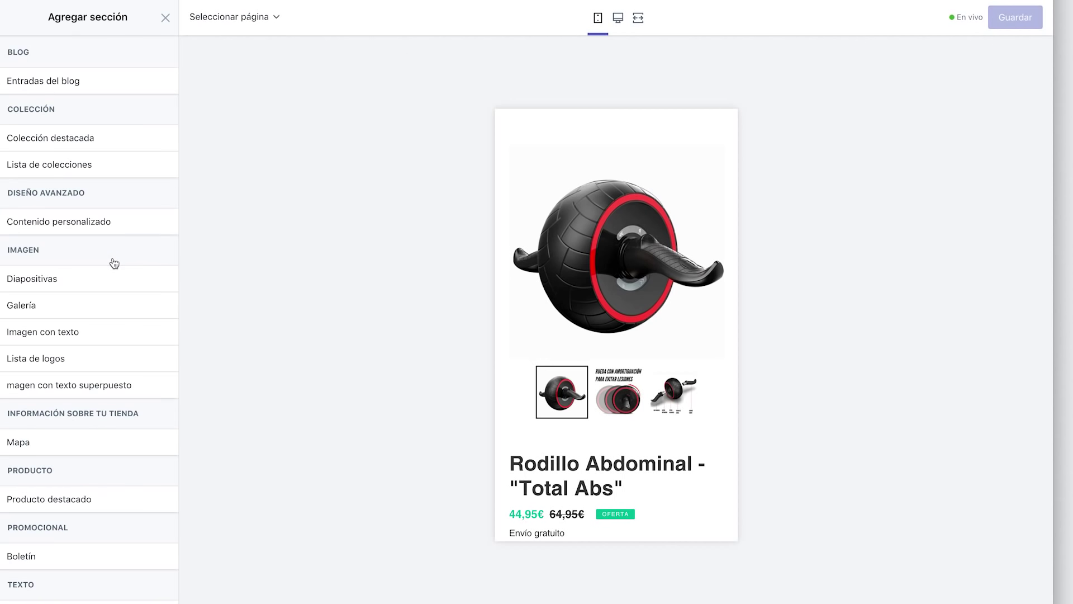
Add a Testimonios section to the home page and expand its first testimonial.
{"action": "scroll", "coordinate": [96, 336], "scroll_direction": "down", "scroll_amount": 3}
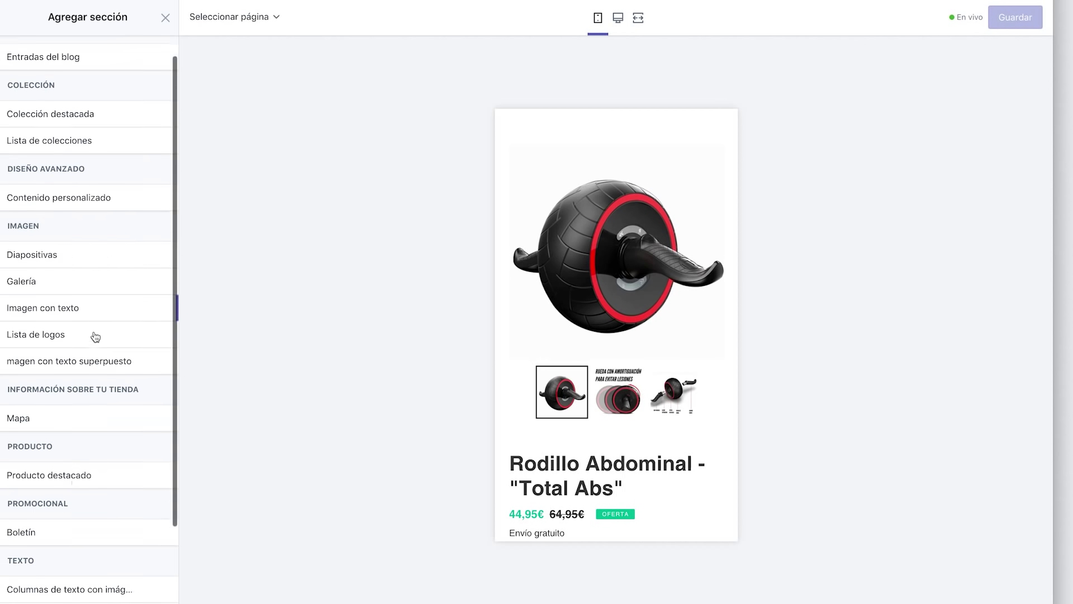
{"action": "scroll", "coordinate": [87, 420], "scroll_direction": "down", "scroll_amount": 1}
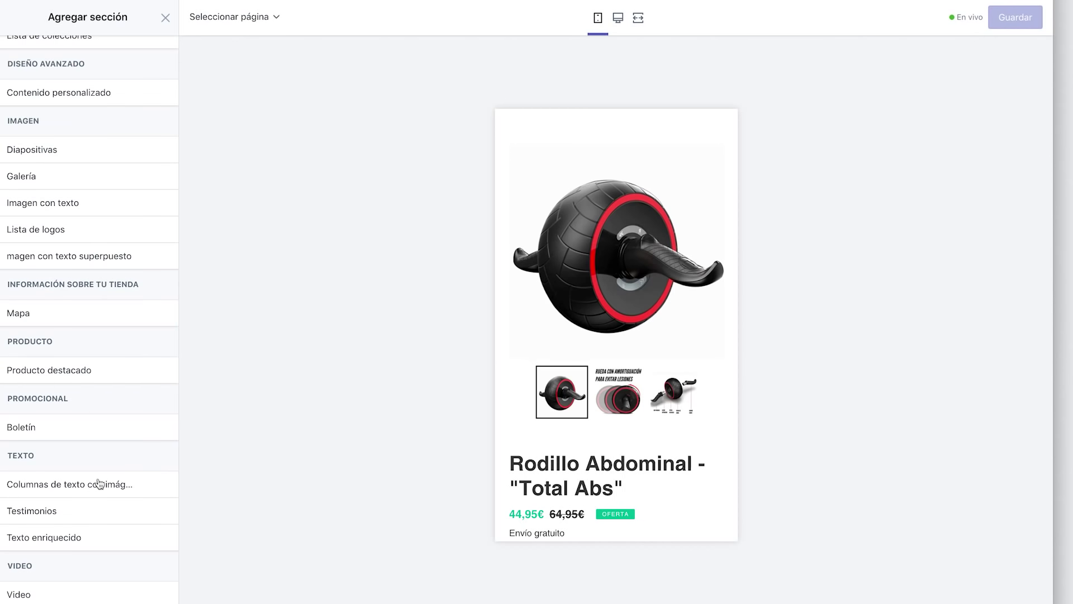
{"action": "left_click", "coordinate": [84, 511]}
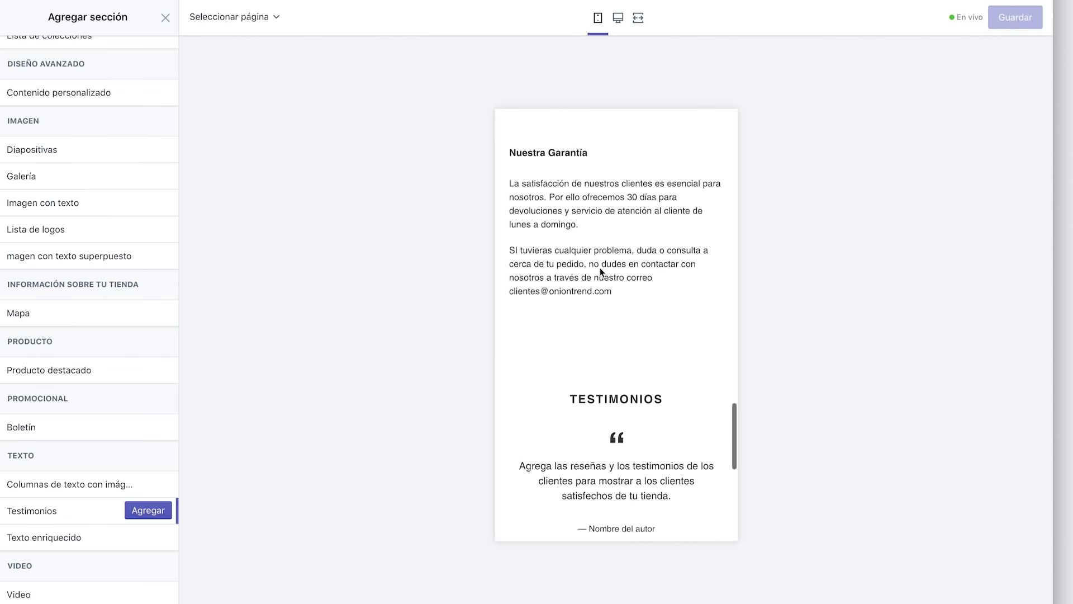
{"action": "scroll", "coordinate": [656, 384], "scroll_direction": "down", "scroll_amount": 3}
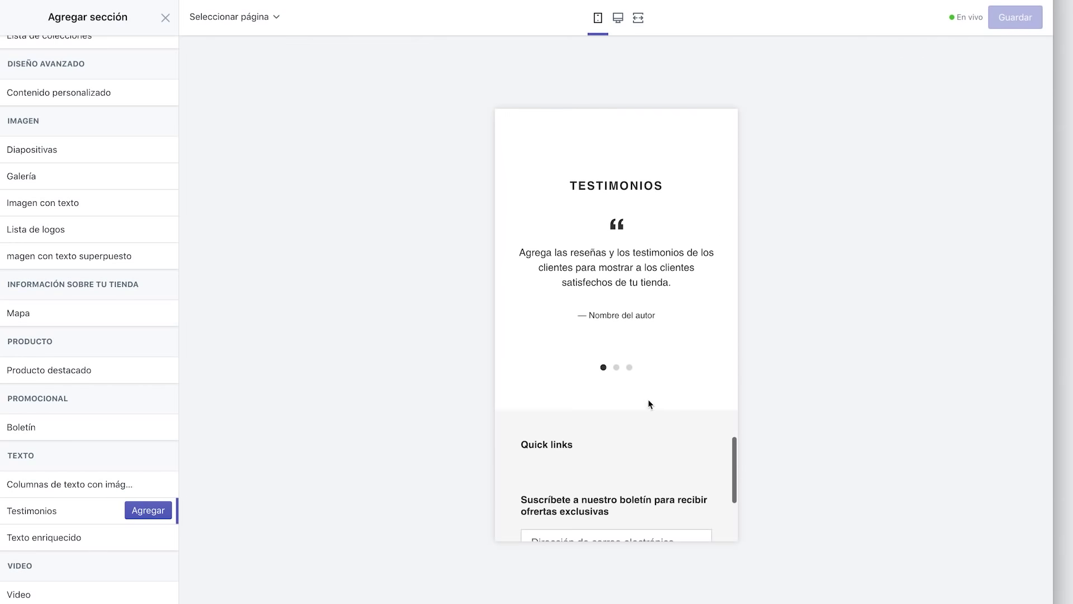
{"action": "left_click", "coordinate": [148, 510]}
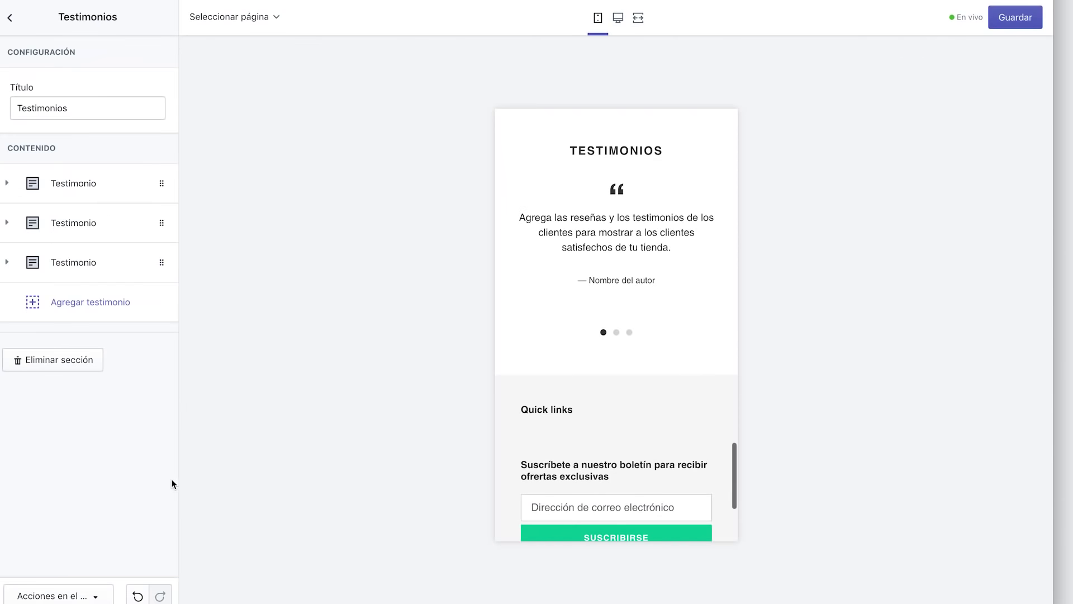
{"action": "left_click", "coordinate": [102, 188]}
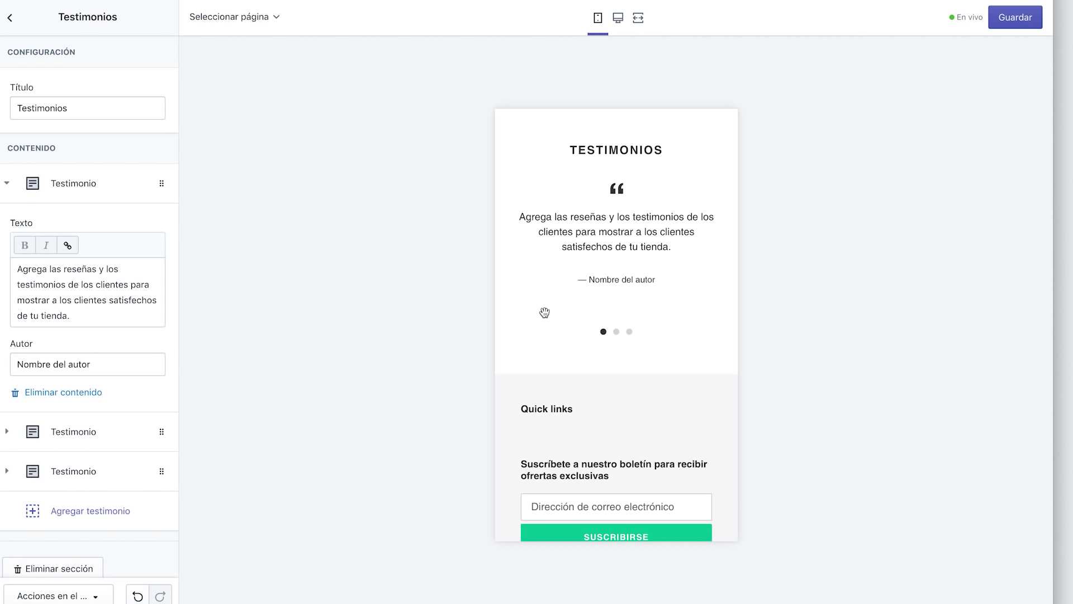
Enter the review 'Me encantan sus productos…' with the customer's name, title it '¿Qué opinan nuestros clientes?', and save.
{"action": "triple_click", "coordinate": [86, 309]}
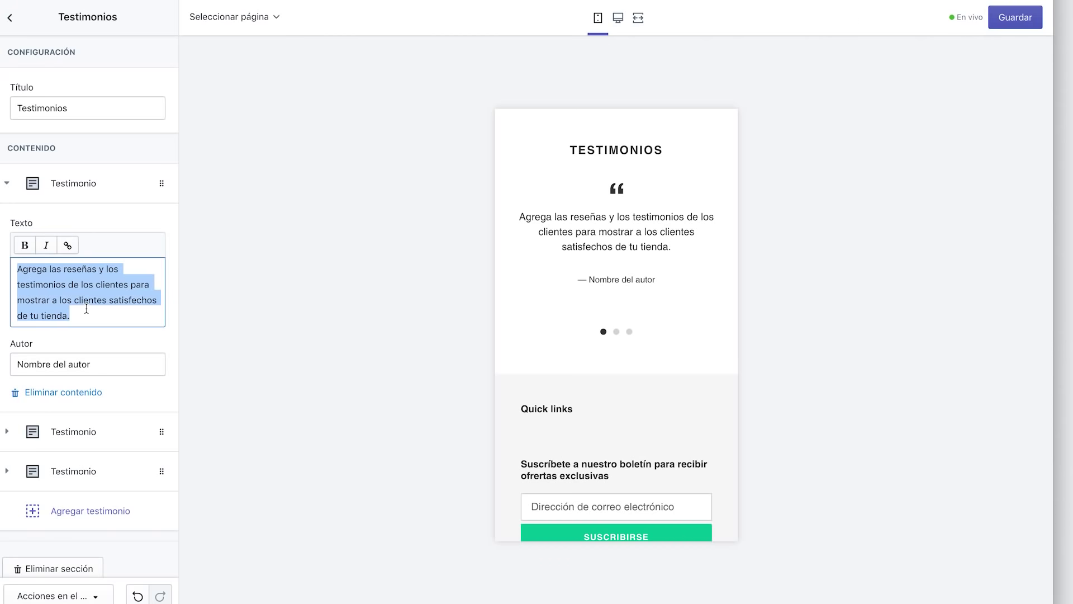
{"action": "type", "text": "Me encantan sus productos"}
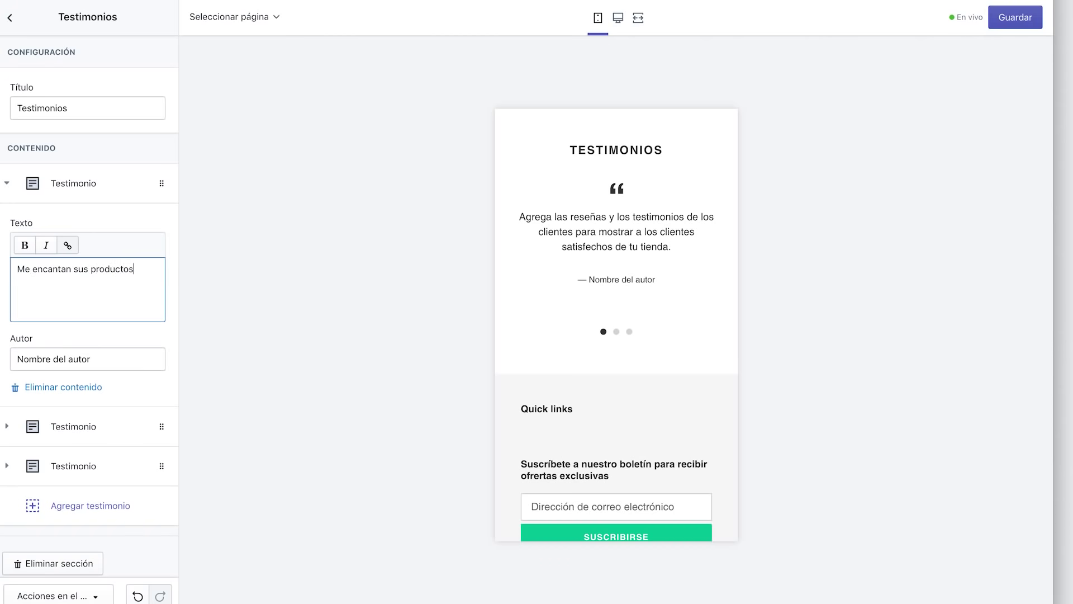
{"action": "type", "text": " y la atención al cliente de 10!"}
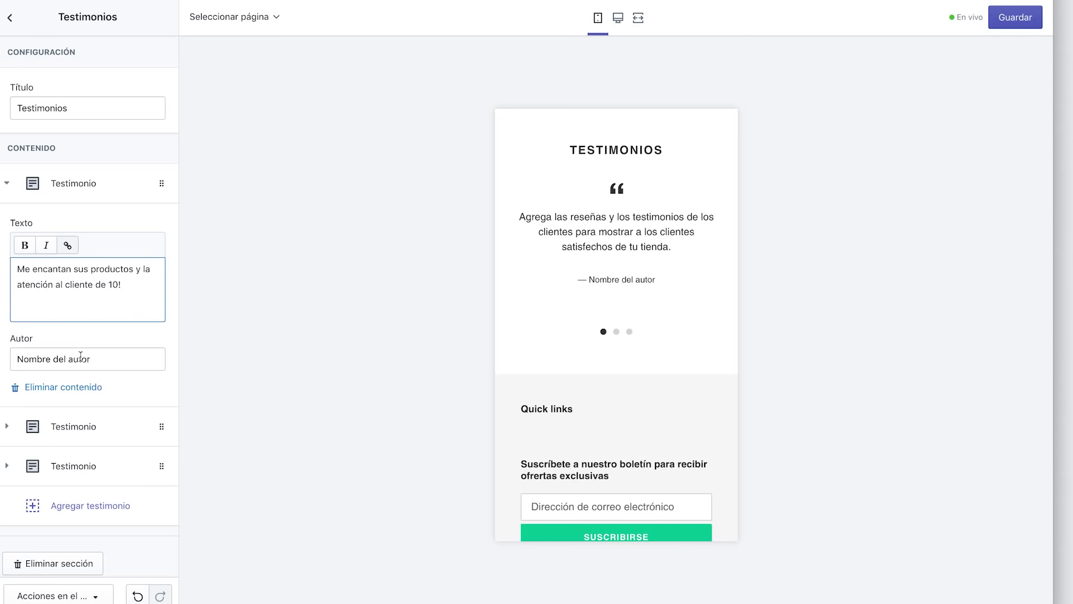
{"action": "triple_click", "coordinate": [81, 356]}
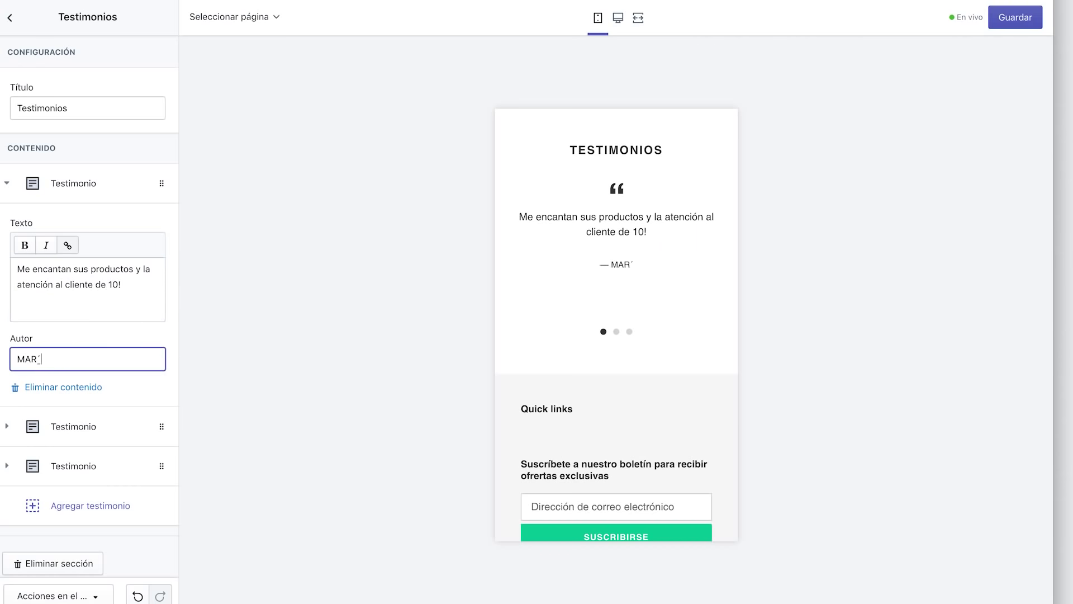
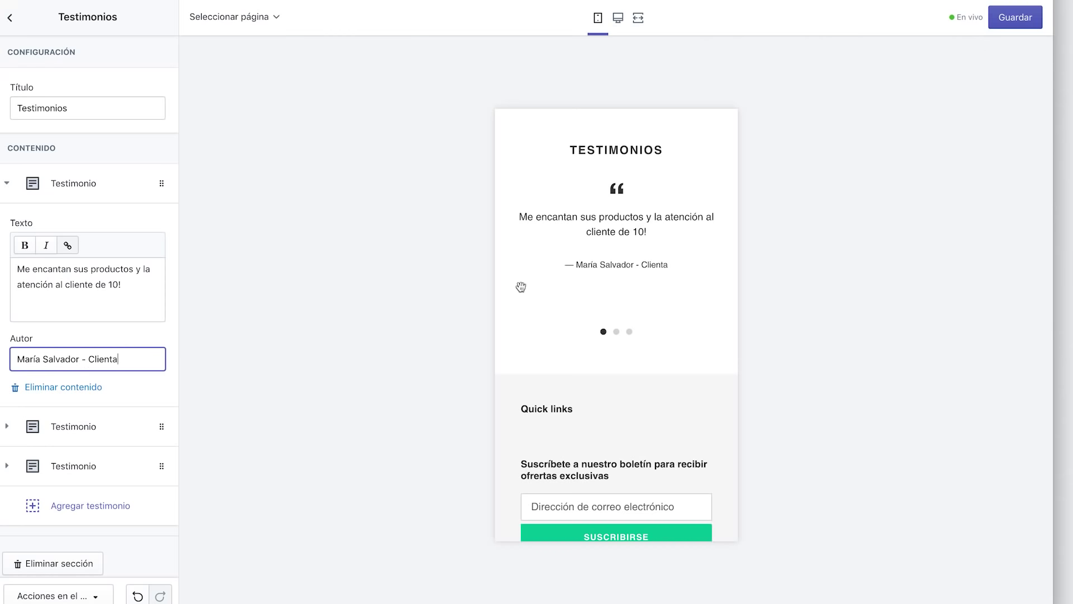
{"action": "triple_click", "coordinate": [89, 112]}
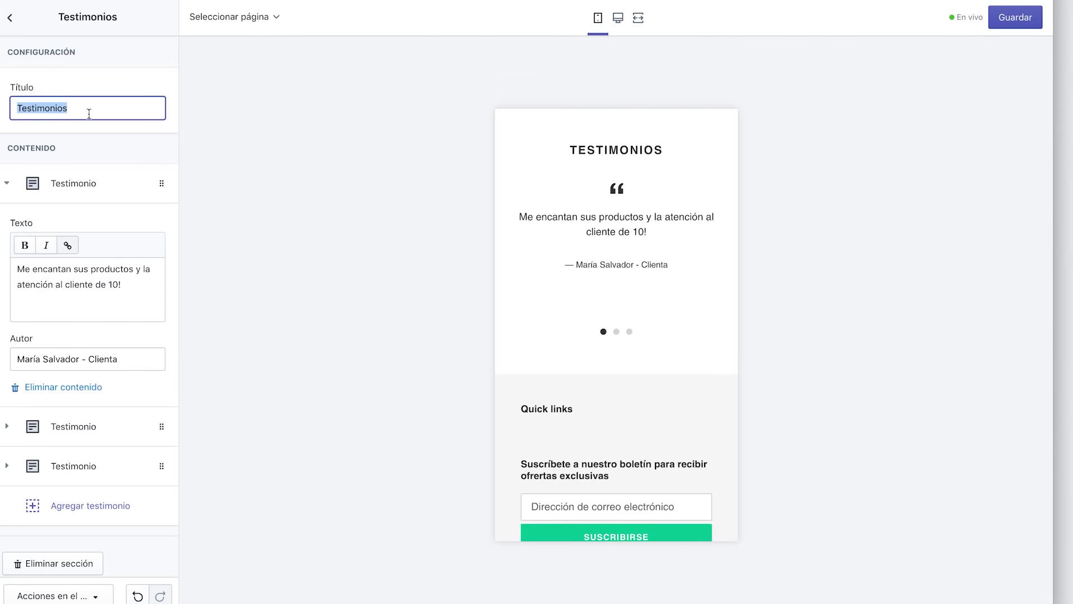
{"action": "type", "text": "¿Qué opina"}
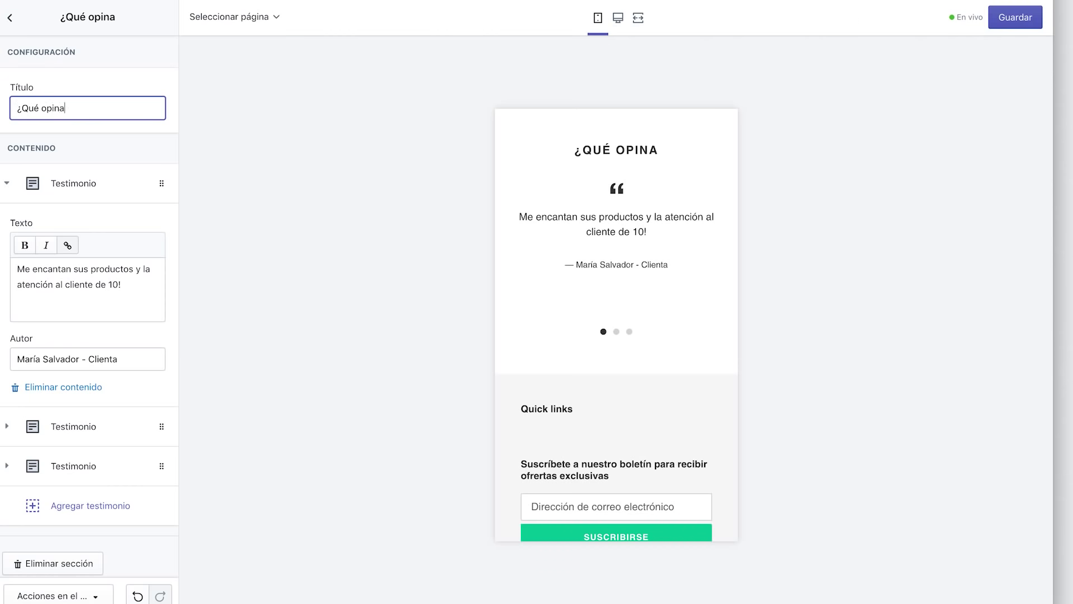
{"action": "type", "text": "n nuestros clientes?"}
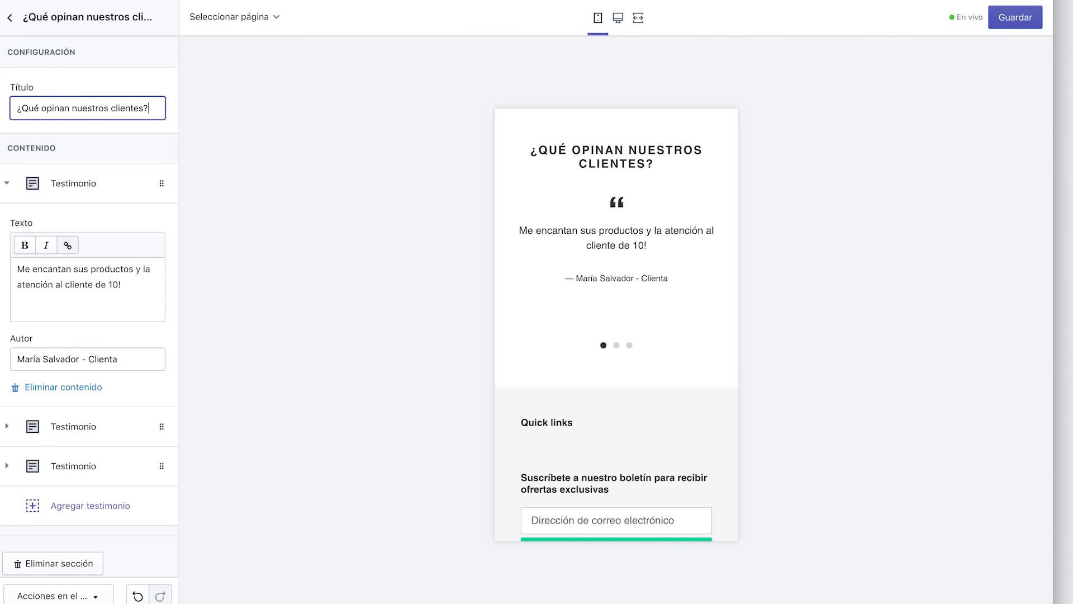
{"action": "key", "text": "ctrl+s"}
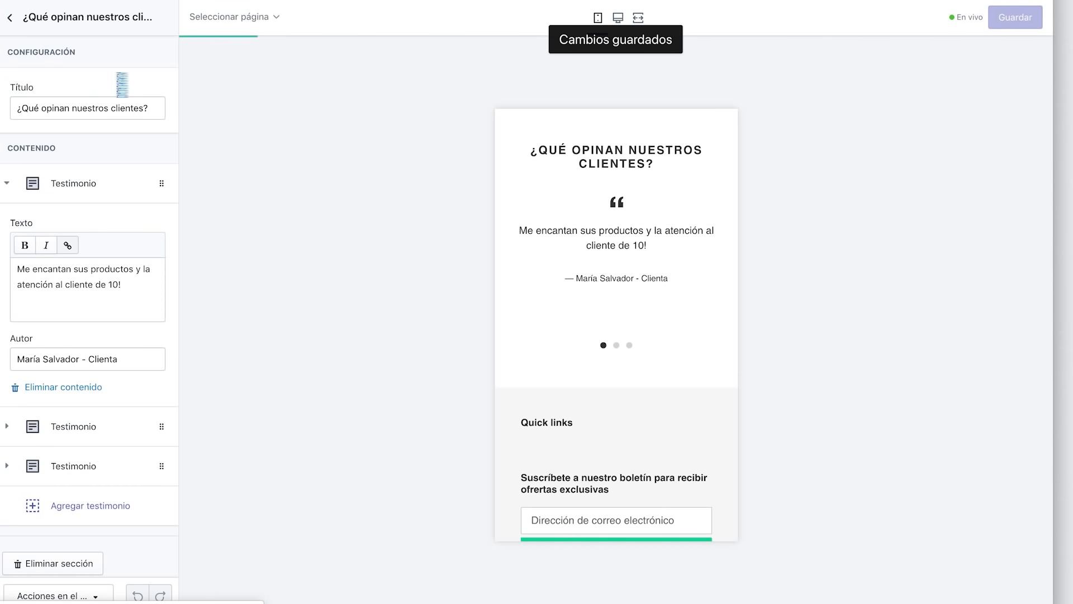
{"action": "left_click", "coordinate": [8, 20]}
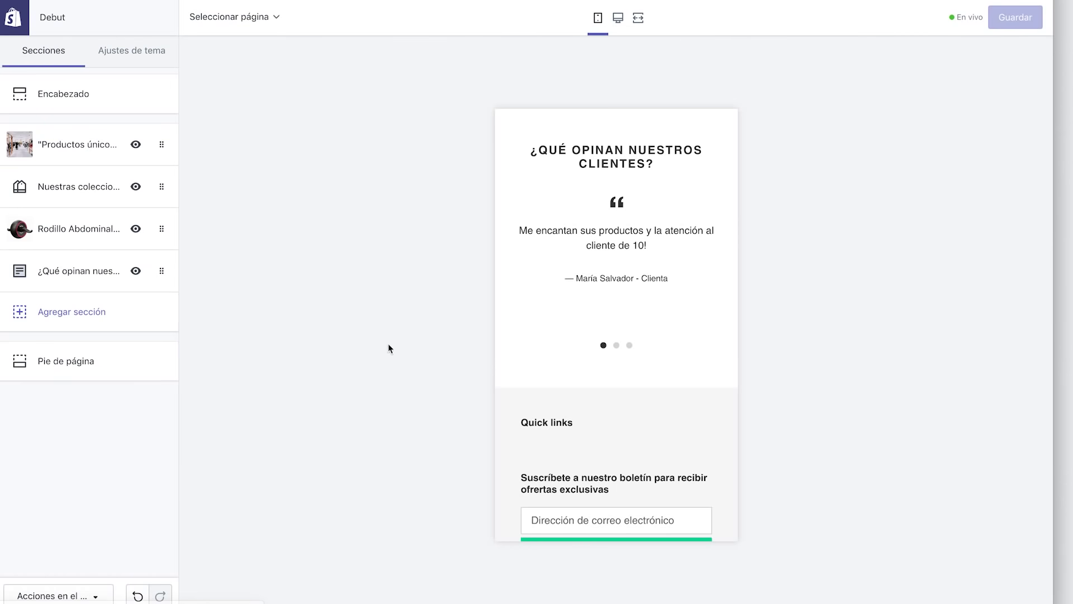
Browse the available section types, previewing Imagen con texto.
{"action": "left_click", "coordinate": [95, 324]}
{"action": "scroll", "coordinate": [89, 335], "scroll_direction": "down", "scroll_amount": 3}
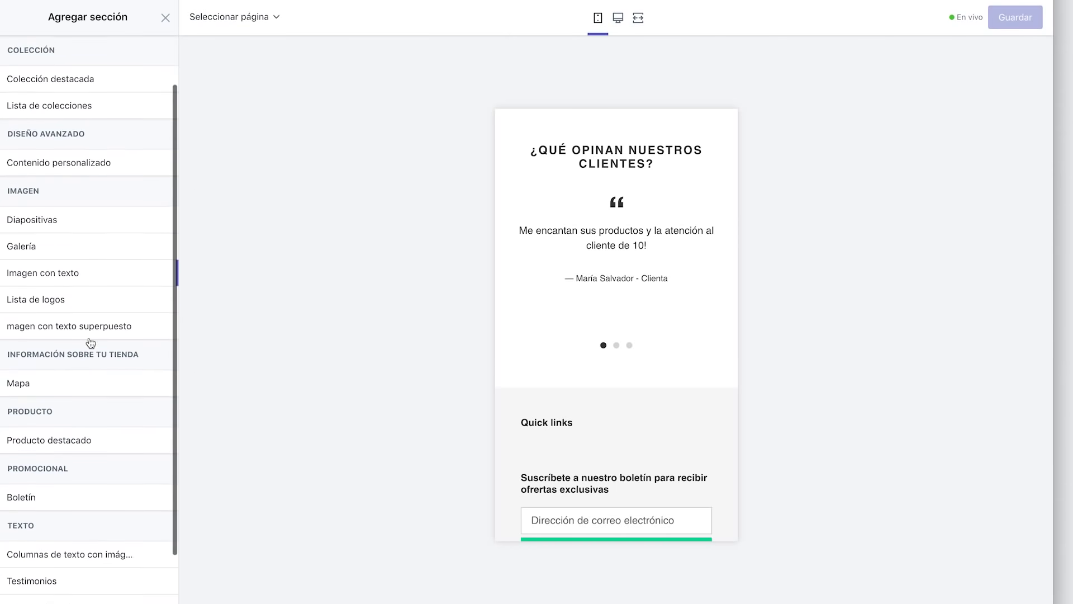
{"action": "scroll", "coordinate": [90, 342], "scroll_direction": "up", "scroll_amount": 2}
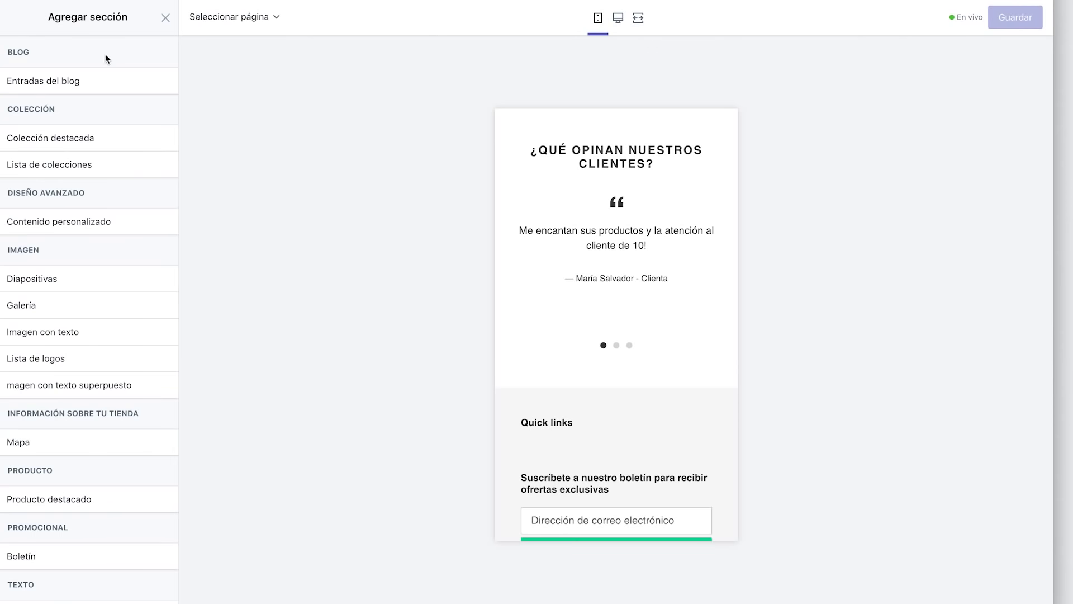
{"action": "mouse_move", "coordinate": [71, 330]}
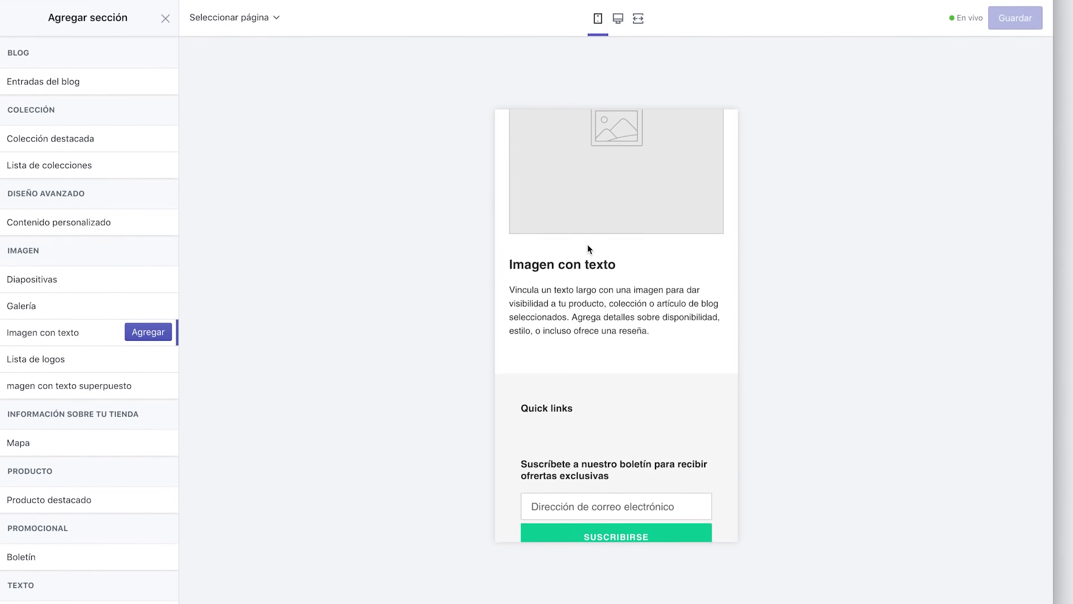
{"action": "scroll", "coordinate": [588, 246], "scroll_direction": "up", "scroll_amount": 3}
{"action": "scroll", "coordinate": [588, 244], "scroll_direction": "up", "scroll_amount": 2}
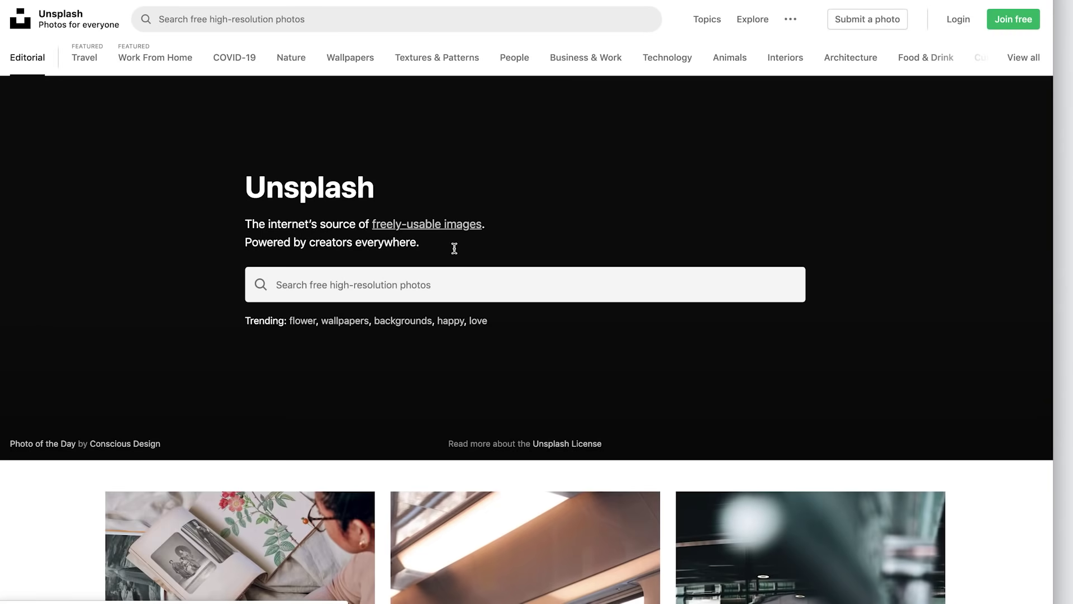
Search Unsplash for 'lifestyle', download the yoga photo free, and open Canva in a new tab.
{"action": "left_click", "coordinate": [451, 270]}
{"action": "type", "text": "lifestyle"}
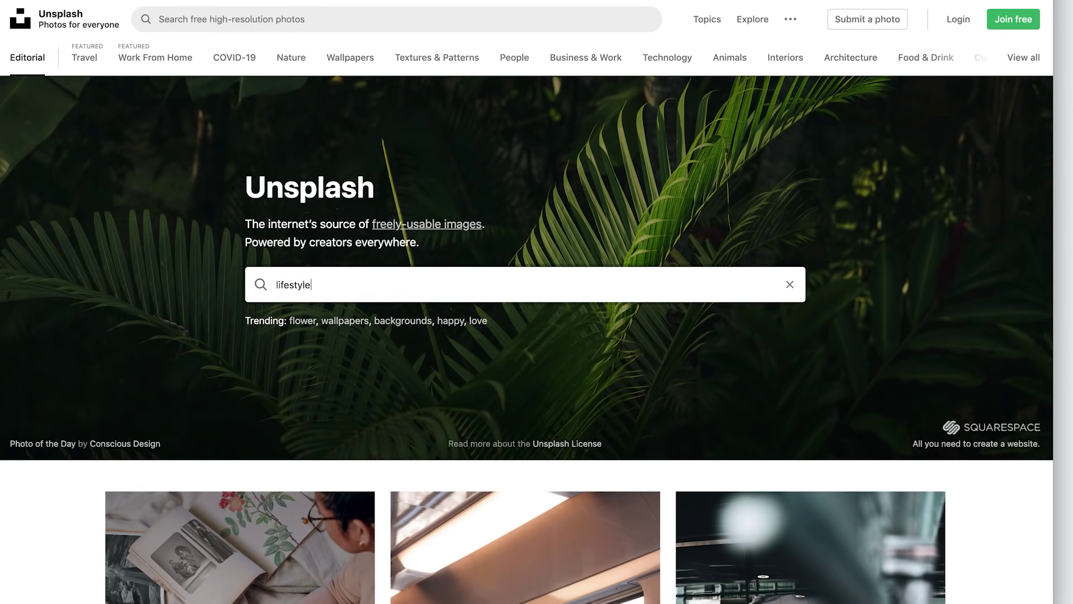
{"action": "key", "text": "Return"}
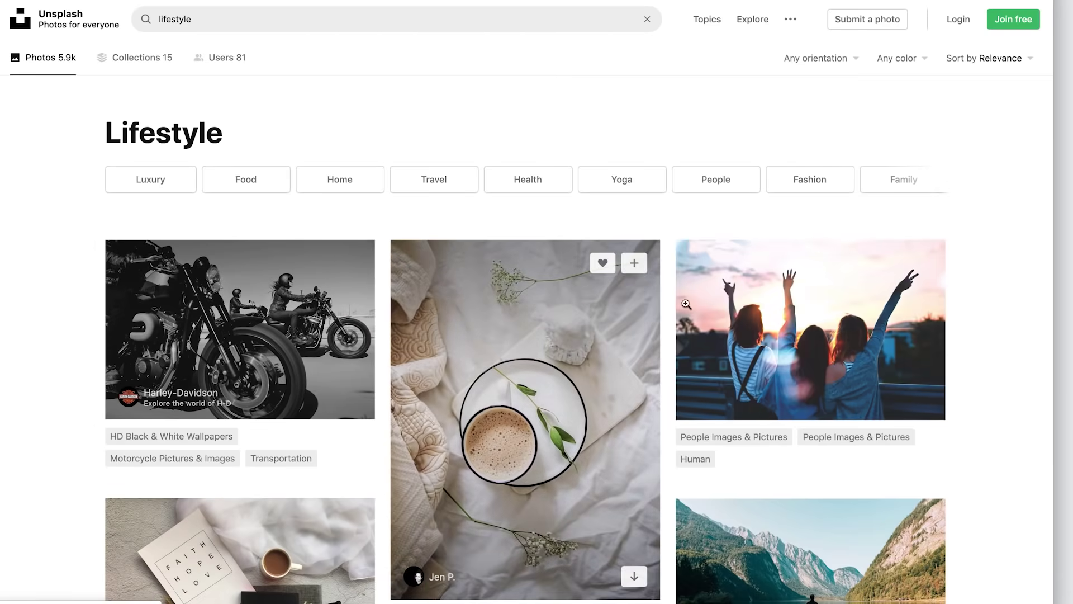
{"action": "scroll", "coordinate": [748, 300], "scroll_direction": "down", "scroll_amount": 2}
{"action": "scroll", "coordinate": [749, 300], "scroll_direction": "down", "scroll_amount": 7}
{"action": "scroll", "coordinate": [503, 335], "scroll_direction": "up", "scroll_amount": 3}
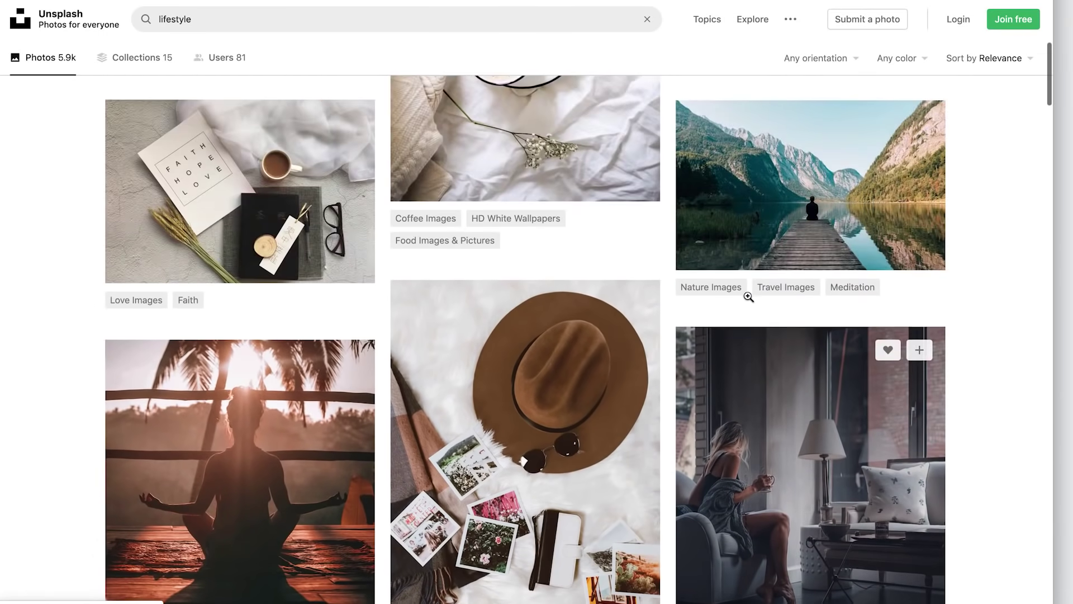
{"action": "scroll", "coordinate": [231, 245], "scroll_direction": "down", "scroll_amount": 3}
{"action": "left_click", "coordinate": [231, 246]}
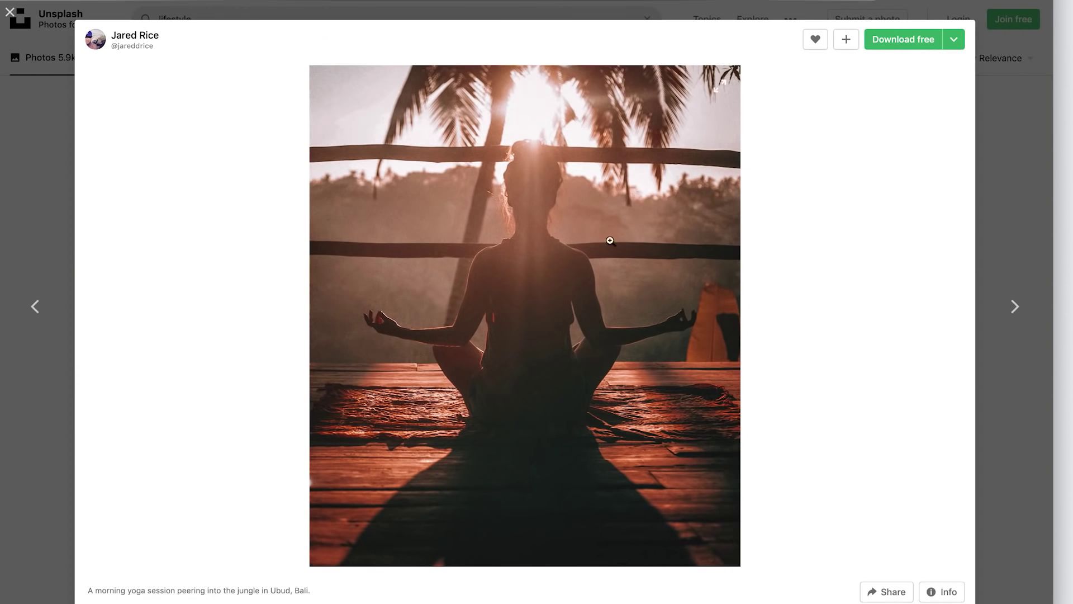
{"action": "left_click", "coordinate": [903, 40]}
{"action": "key", "text": "ctrl+t"}
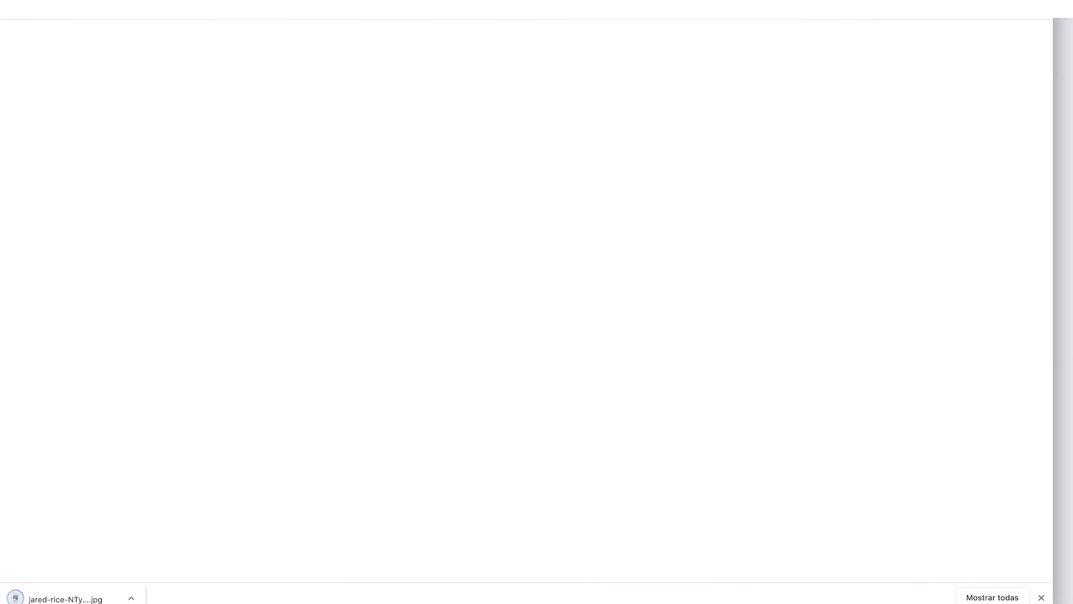
{"action": "key", "text": "Return"}
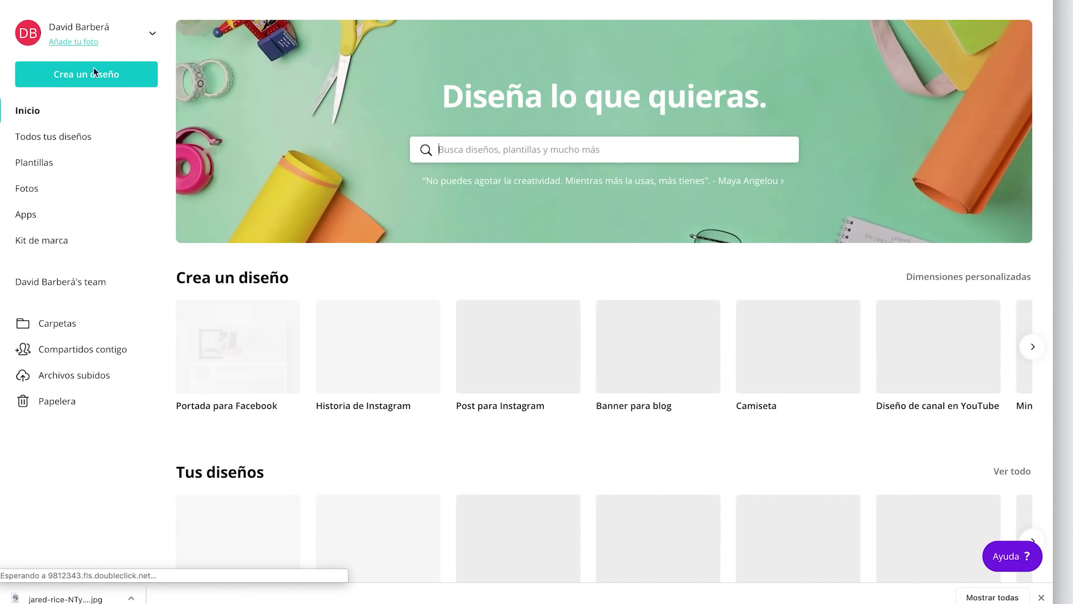
Create a 600 × 600 px custom design filled with the uploaded yoga photo.
{"action": "left_click", "coordinate": [93, 71]}
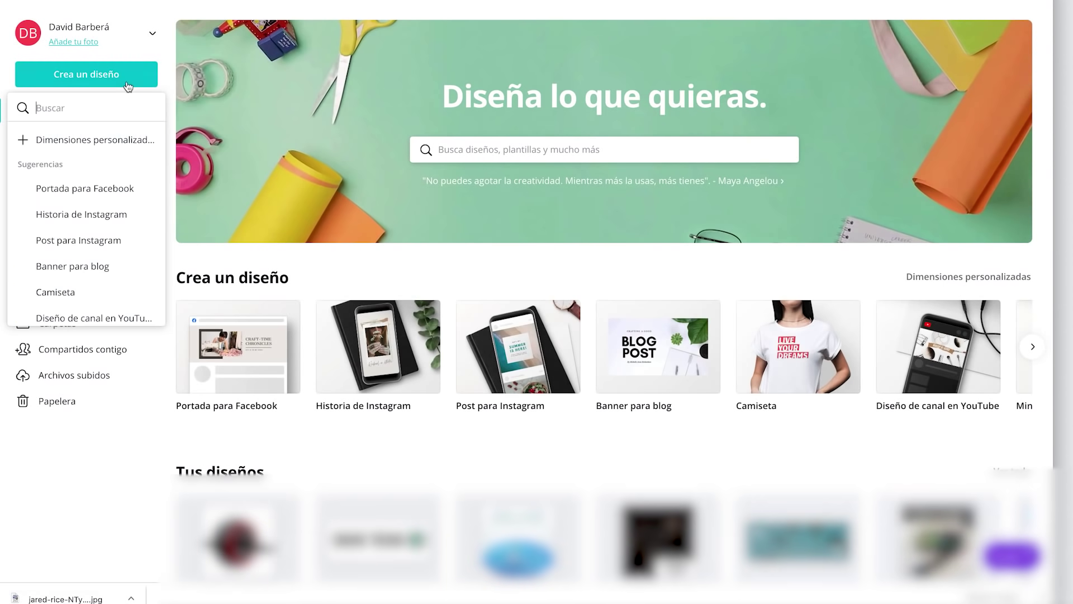
{"action": "left_click", "coordinate": [95, 140]}
{"action": "type", "text": "600"}
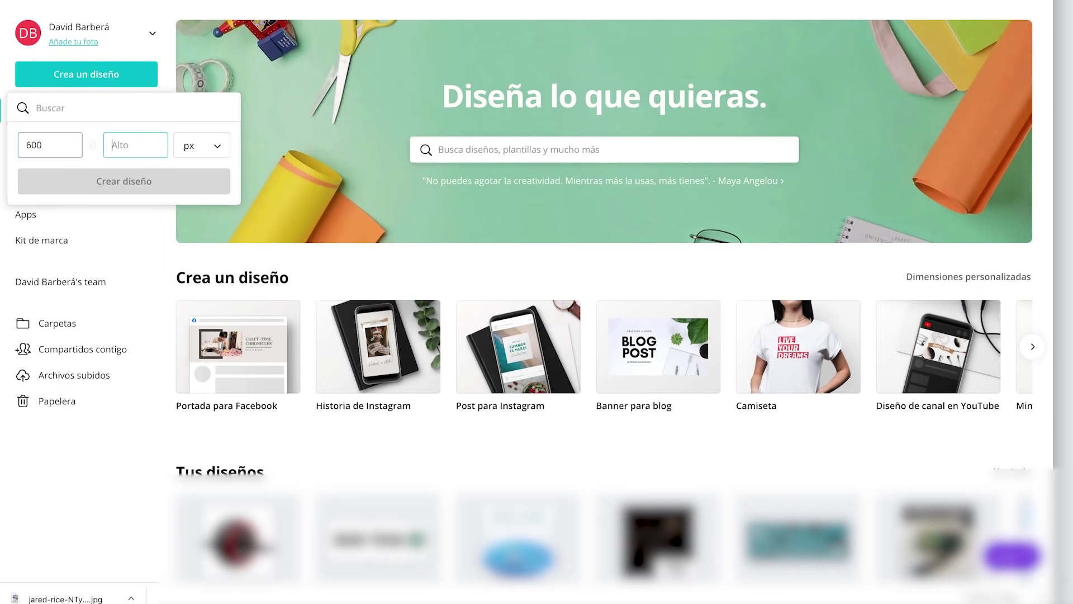
{"action": "key", "text": "Tab"}
{"action": "type", "text": "600"}
{"action": "key", "text": "Return"}
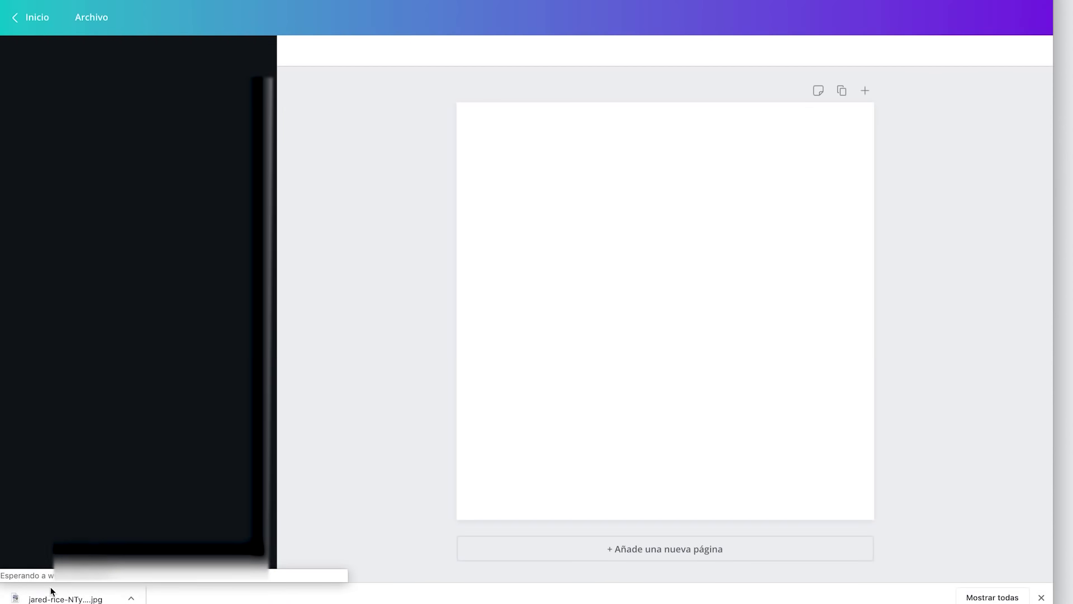
{"action": "left_click", "coordinate": [20, 384]}
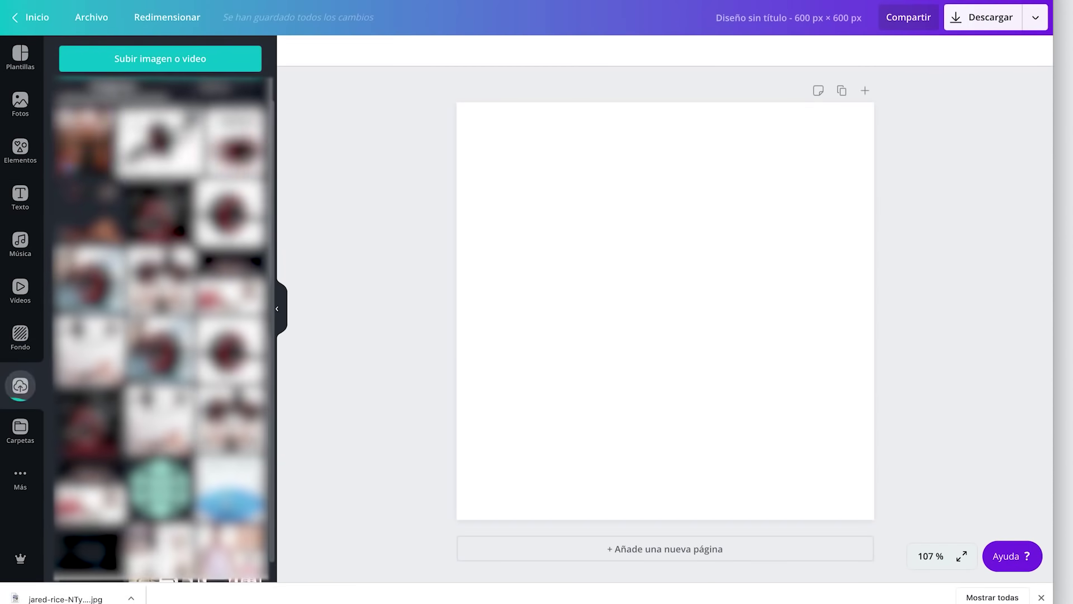
{"action": "left_click_drag", "start_coordinate": [87, 141], "coordinate": [797, 332]}
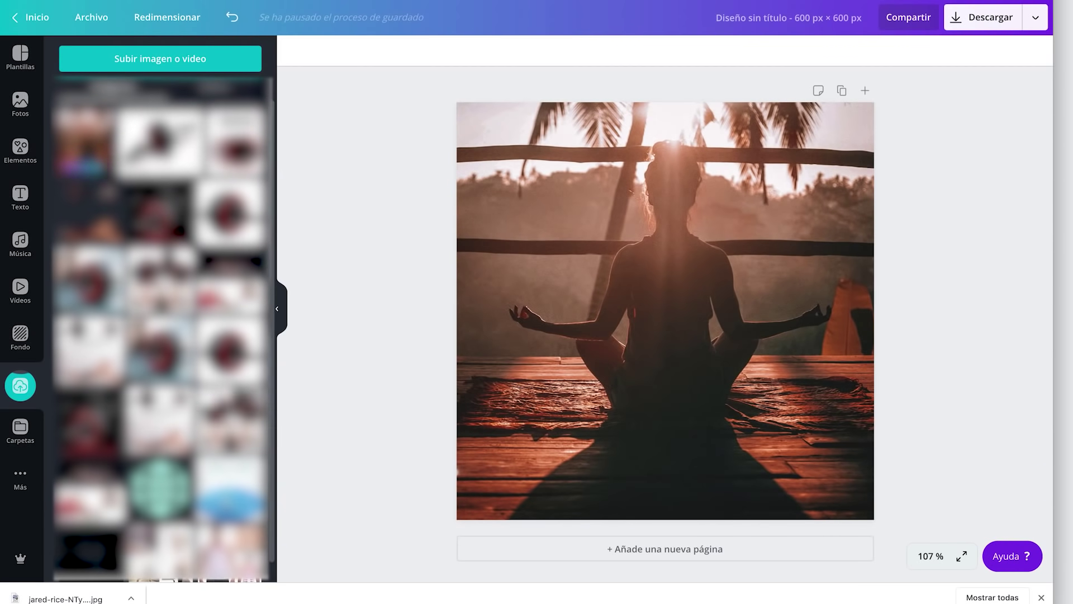
Download the design as a JPG at 64% quality.
{"action": "left_click", "coordinate": [975, 17]}
{"action": "left_click", "coordinate": [918, 112]}
{"action": "left_click", "coordinate": [905, 149]}
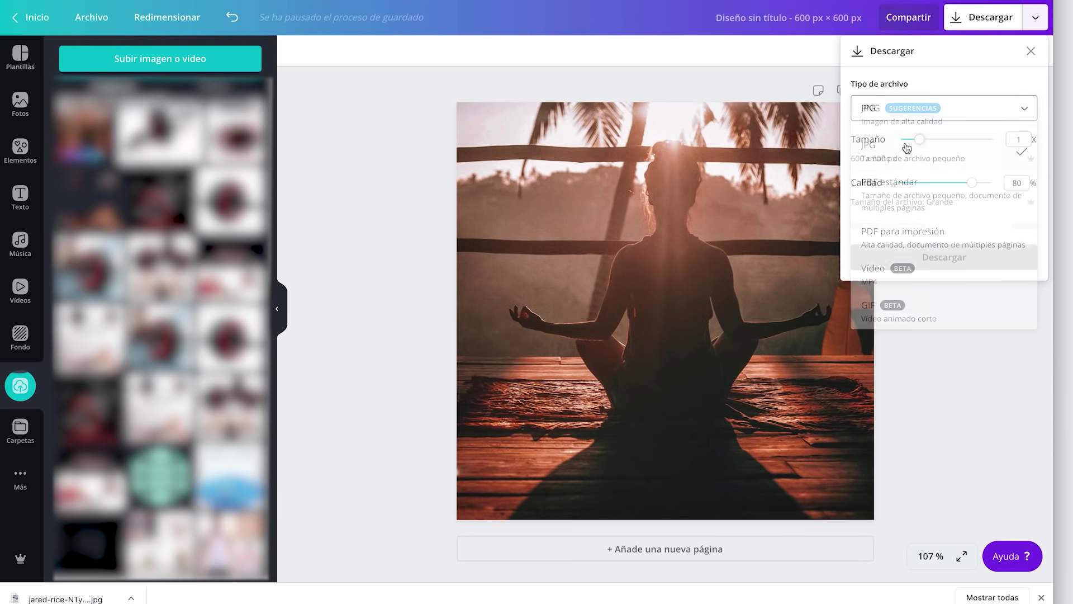
{"action": "mouse_move", "coordinate": [975, 188]}
{"action": "left_mouse_down"}
{"action": "mouse_move", "coordinate": [1040, 198]}
{"action": "mouse_move", "coordinate": [957, 190]}
{"action": "left_mouse_up"}
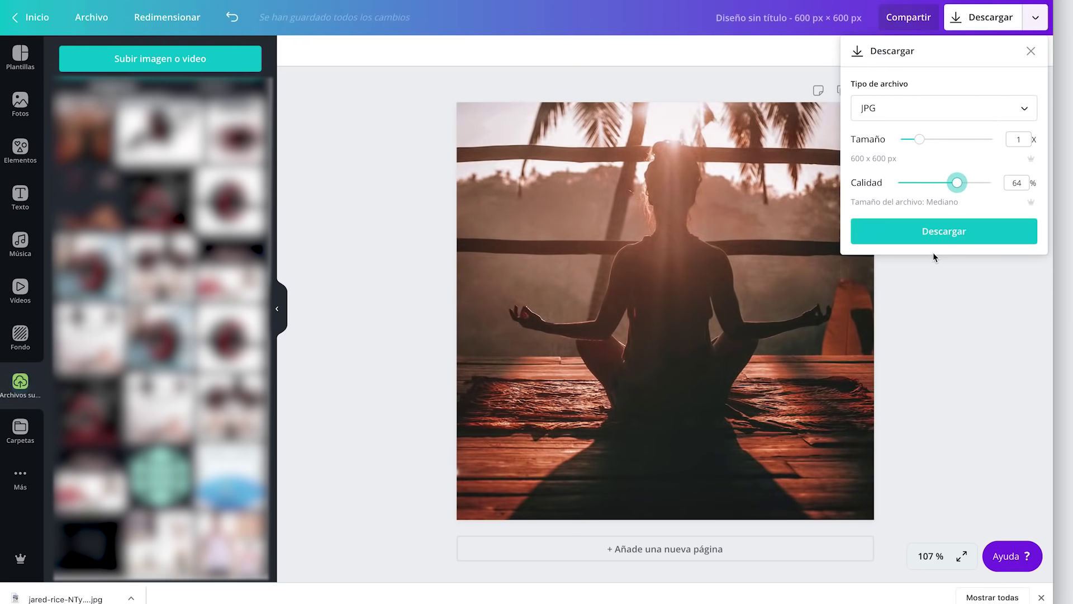
{"action": "left_click", "coordinate": [932, 233]}
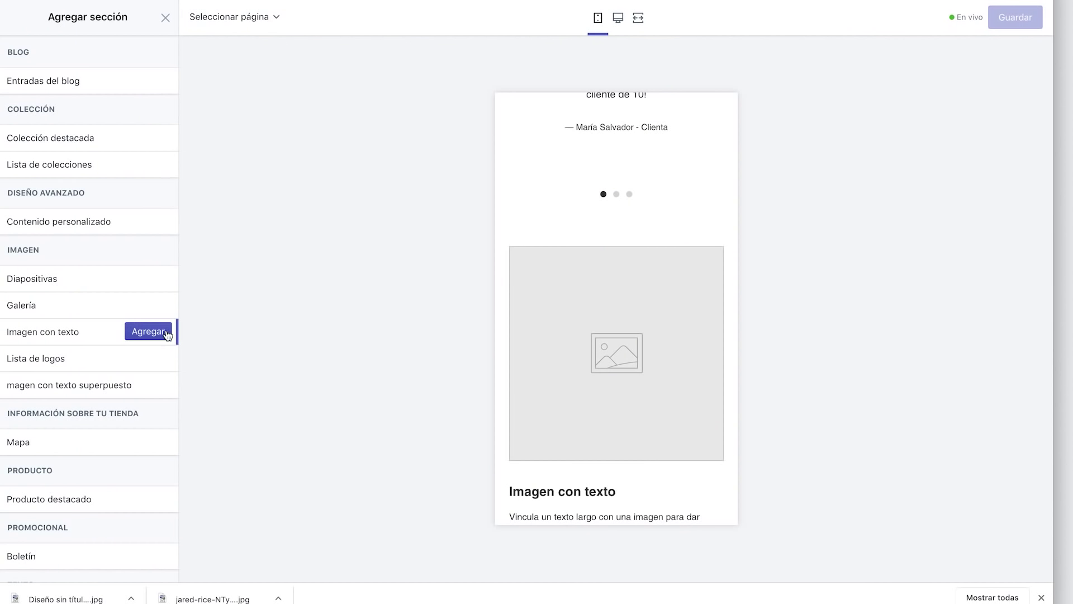
Add an Imagen con texto section with the yoga photo, titled 'La felicidad está en los pequeños detalles'.
{"action": "left_click", "coordinate": [166, 333]}
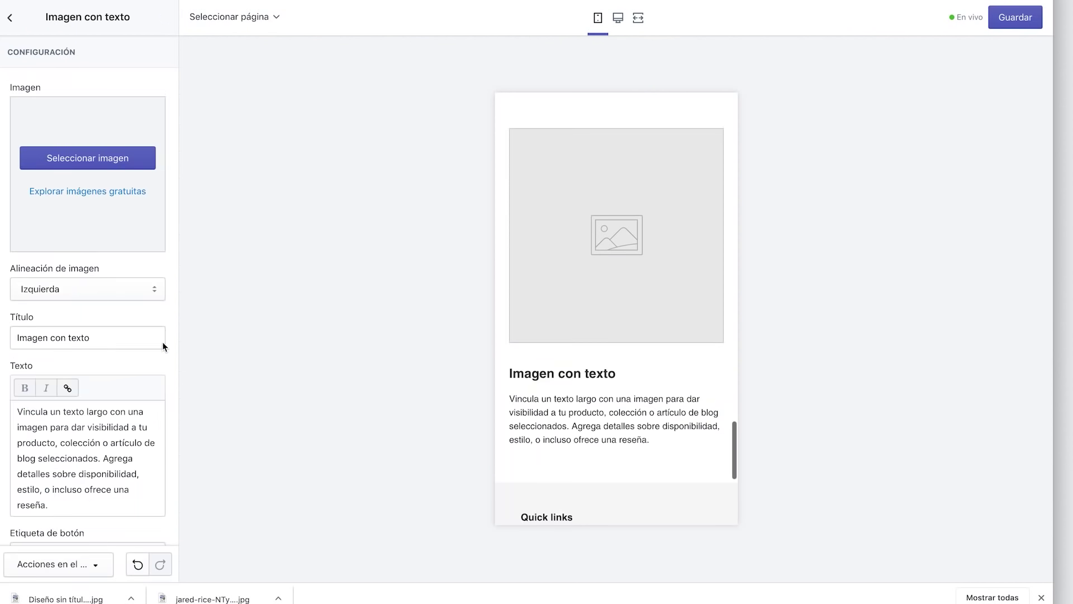
{"action": "left_click_drag", "start_coordinate": [73, 596], "coordinate": [132, 190]}
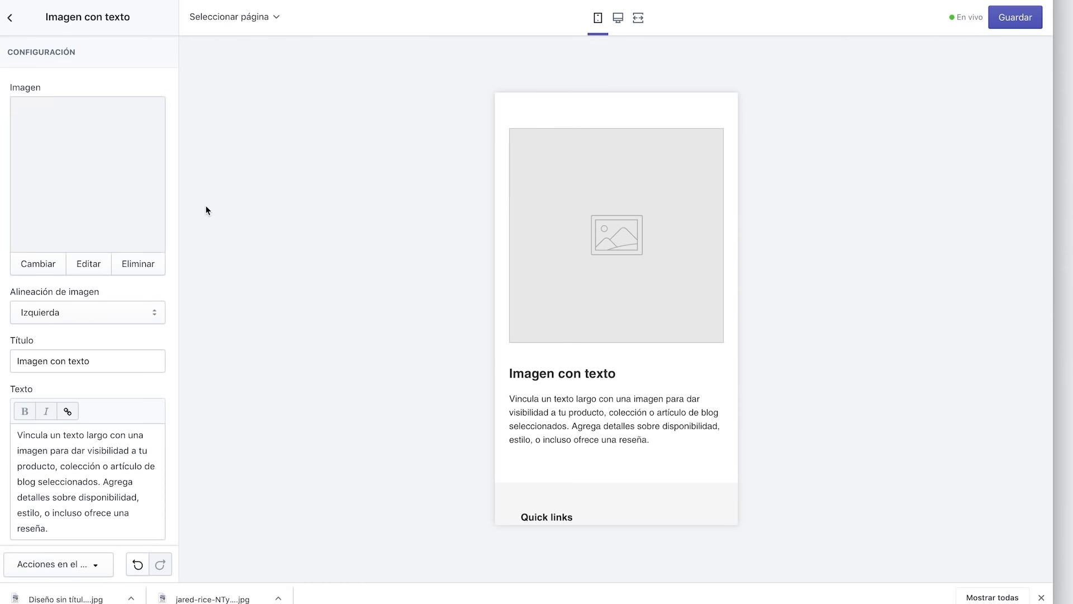
{"action": "triple_click", "coordinate": [87, 362]}
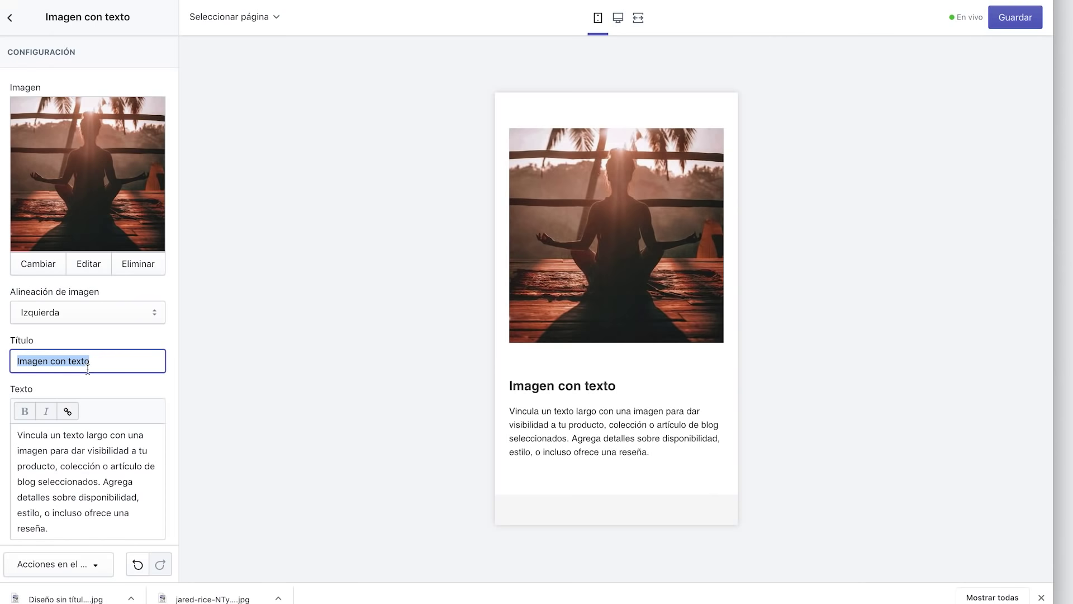
{"action": "type", "text": "La felicida"}
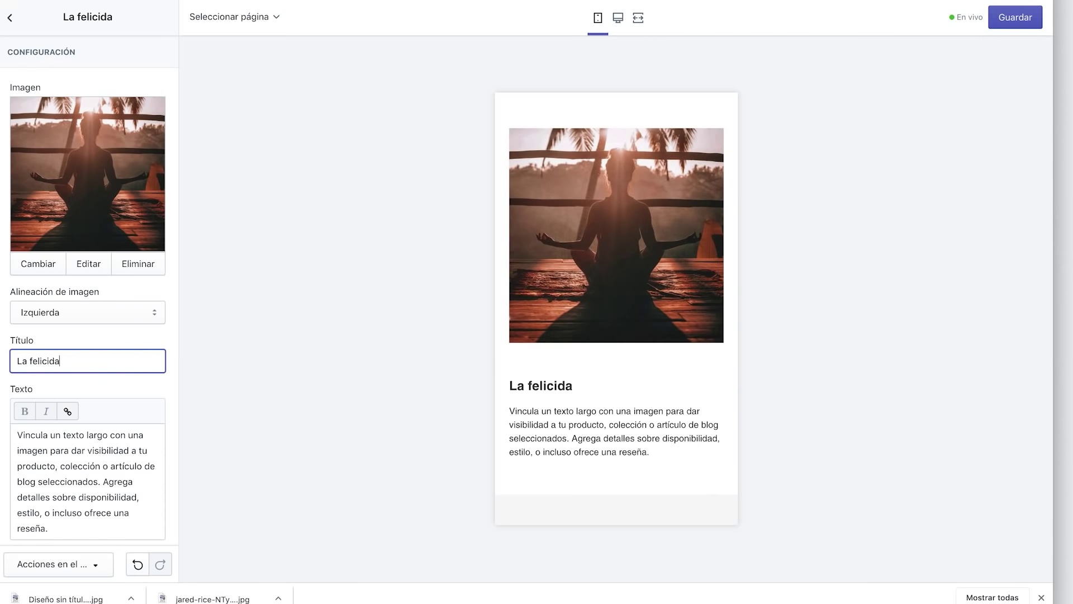
{"action": "type", "text": "d está en los pequeños detalle"}
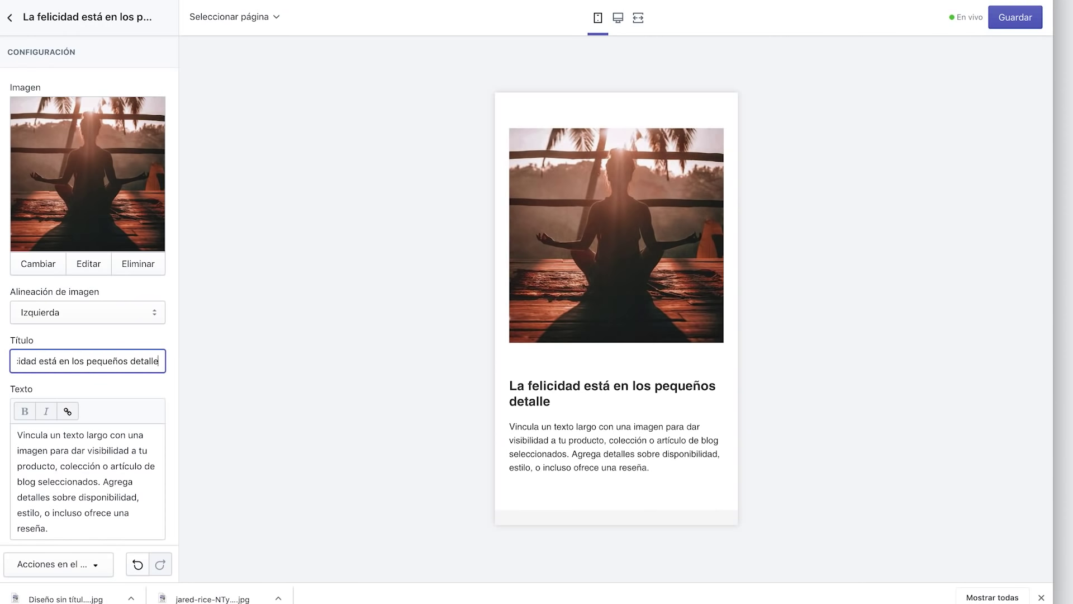
{"action": "type", "text": "s"}
Replace its paragraph with 'A veces es cuestión de saborear el momento…' and 'Darle demasiadas vueltas…'.
{"action": "double_click", "coordinate": [104, 494]}
{"action": "type", "text": "A ve"}
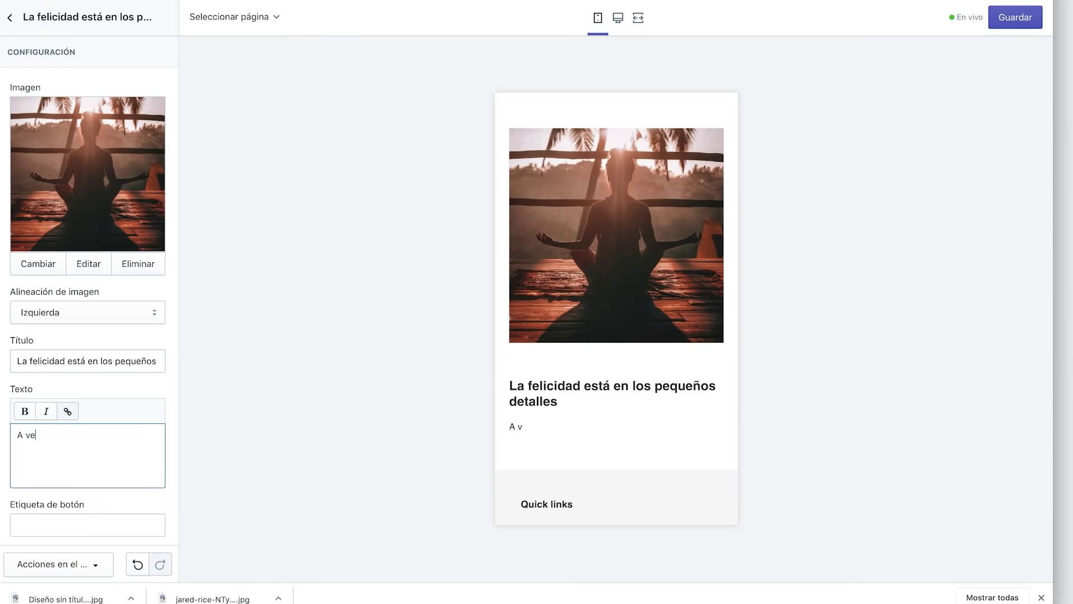
{"action": "type", "text": "ces es cuestión de sab"}
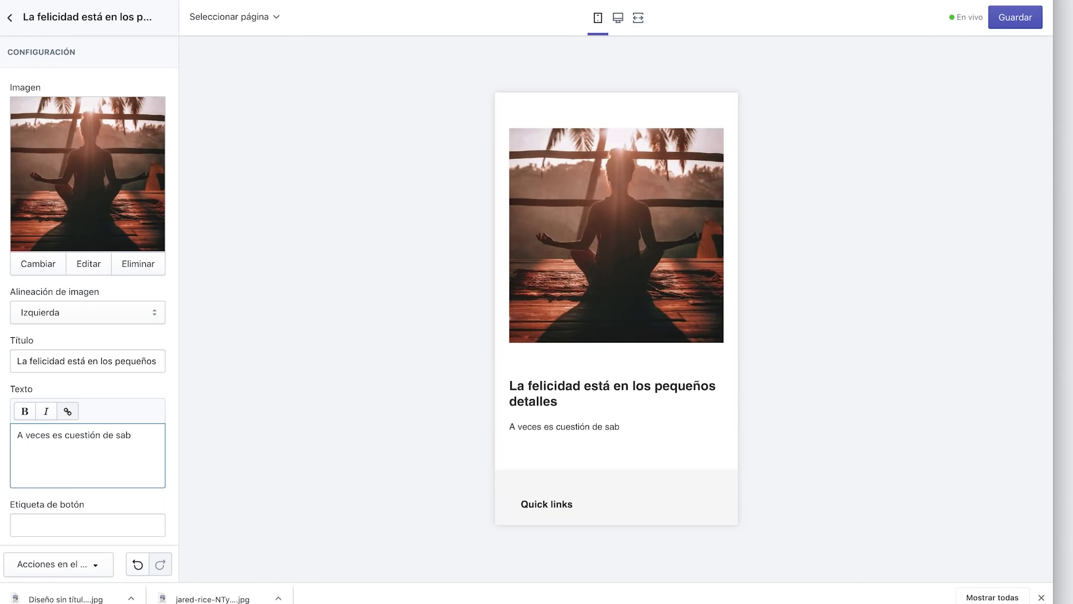
{"action": "type", "text": "orear el momento y lanzarse a la"}
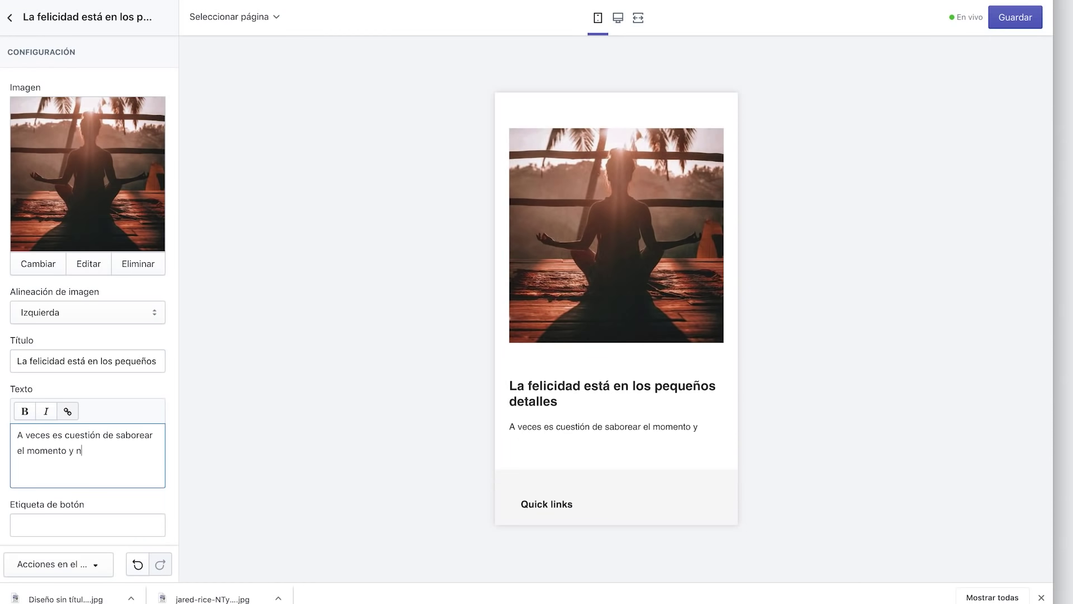
{"action": "type", "text": " piscina de la vida."}
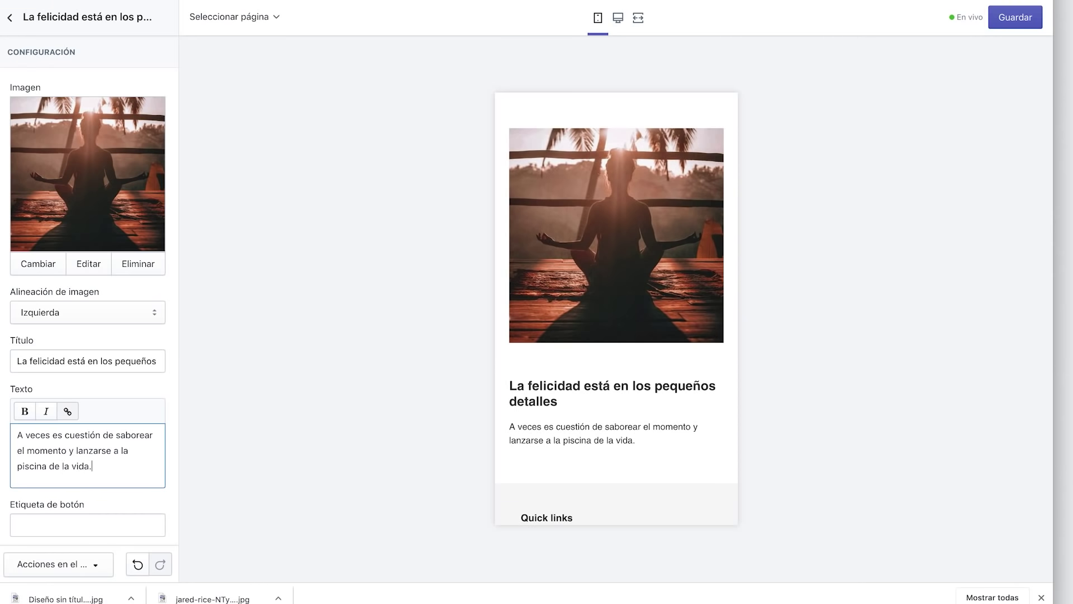
{"action": "key", "text": "Return"}
{"action": "type", "text": "Darle "}
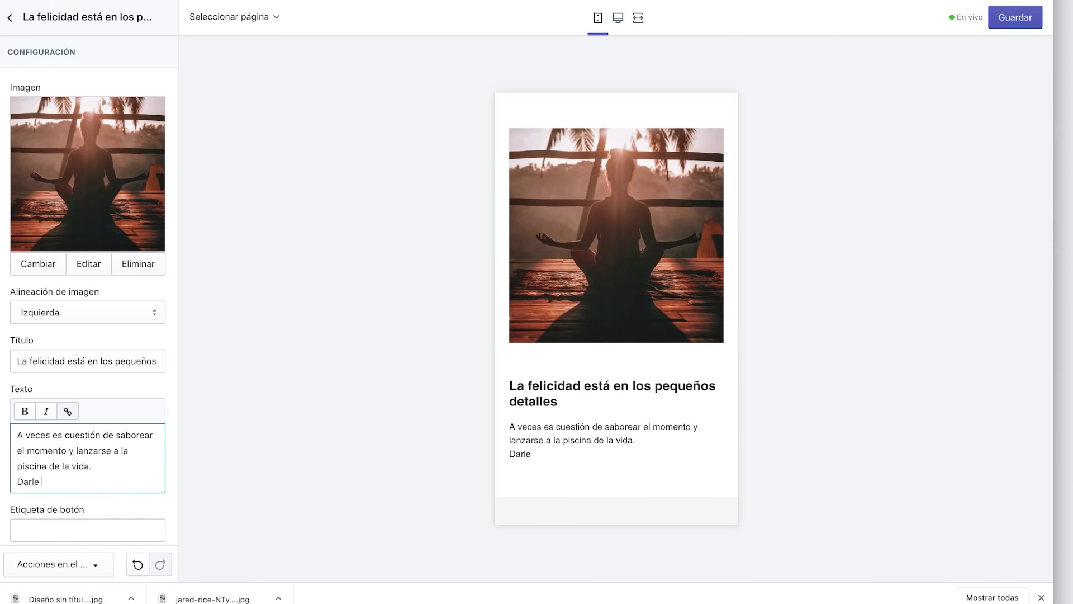
{"action": "type", "text": "demasiadas vueltas a las "}
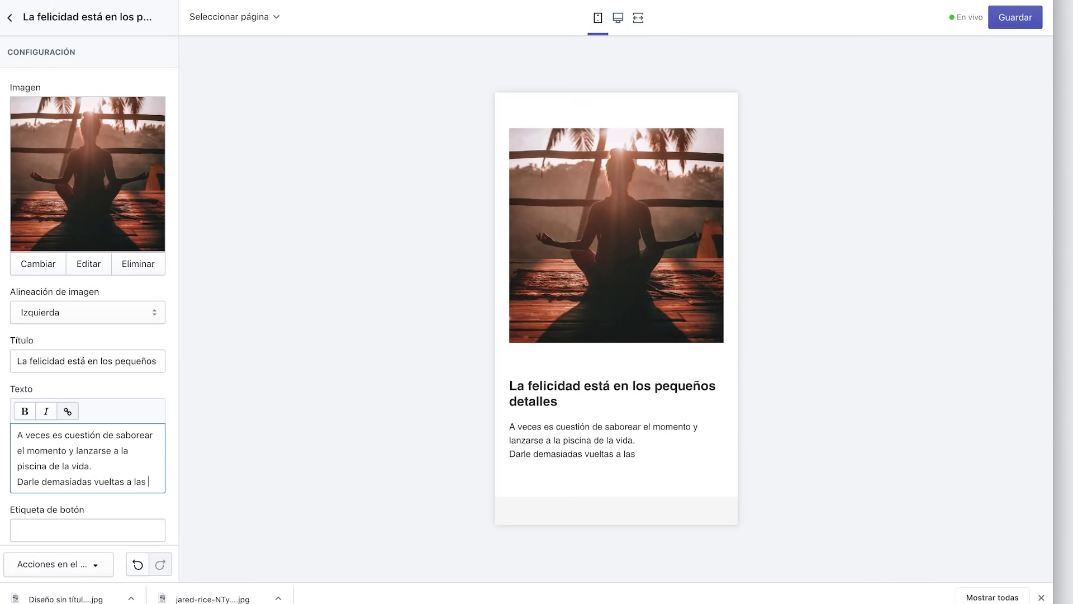
{"action": "type", "text": "cosas nunca fue bueno."}
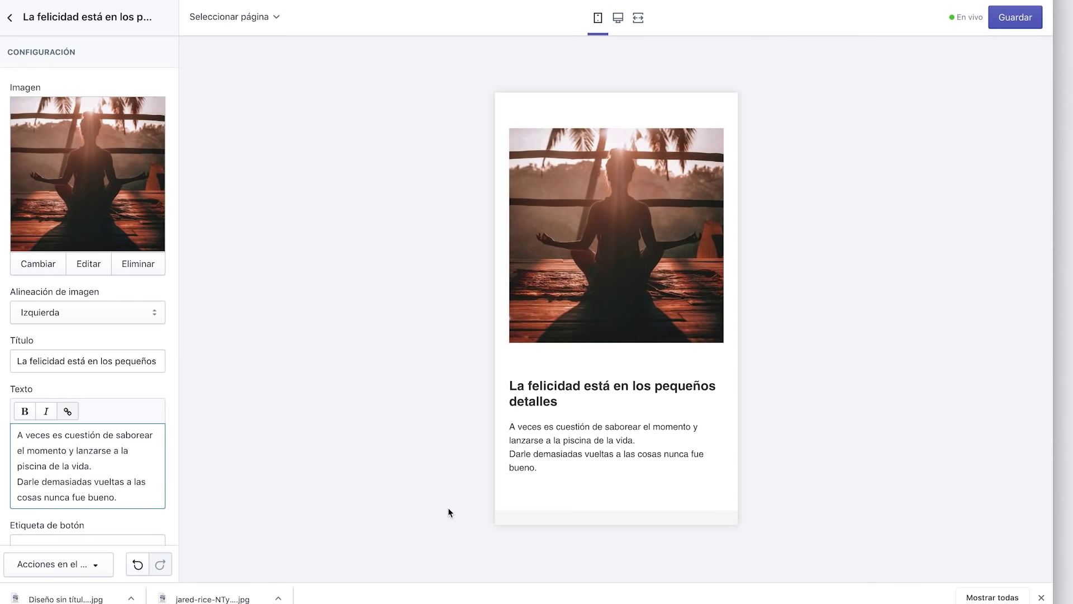
{"action": "scroll", "coordinate": [132, 451], "scroll_direction": "down", "scroll_amount": 3}
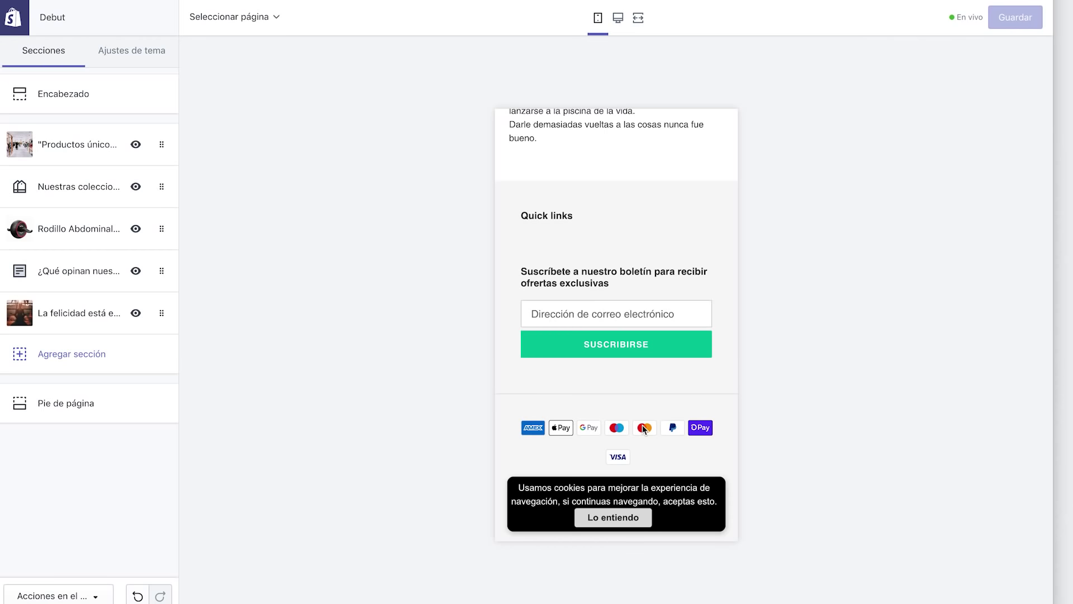
Paste 'Enlacés de interés' as the footer Quick links block title and save the theme.
{"action": "left_click", "coordinate": [644, 428]}
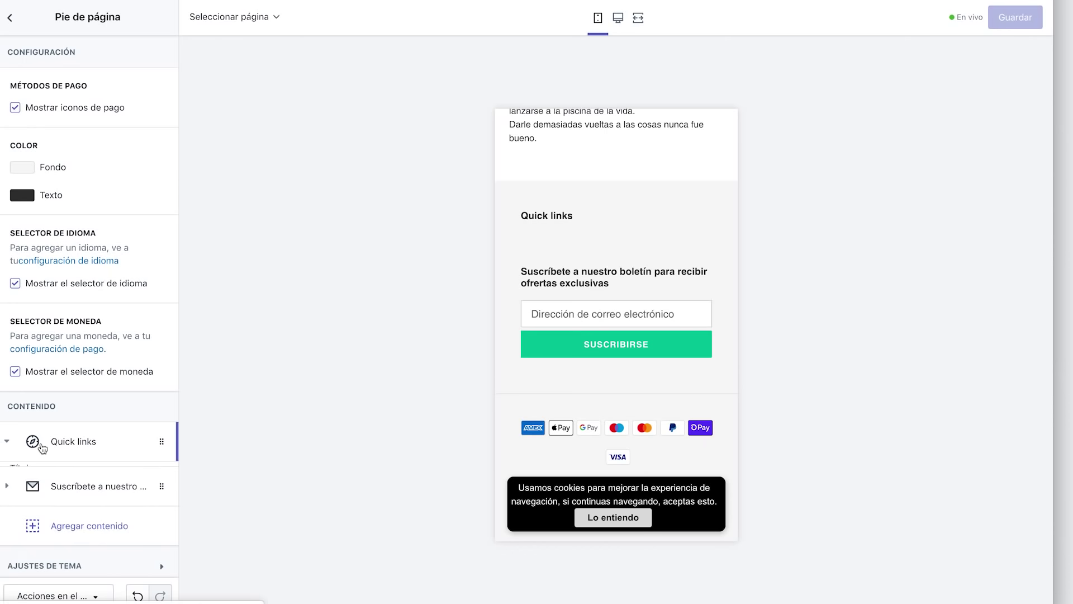
{"action": "left_click", "coordinate": [72, 442]}
{"action": "scroll", "coordinate": [113, 482], "scroll_direction": "down", "scroll_amount": 2}
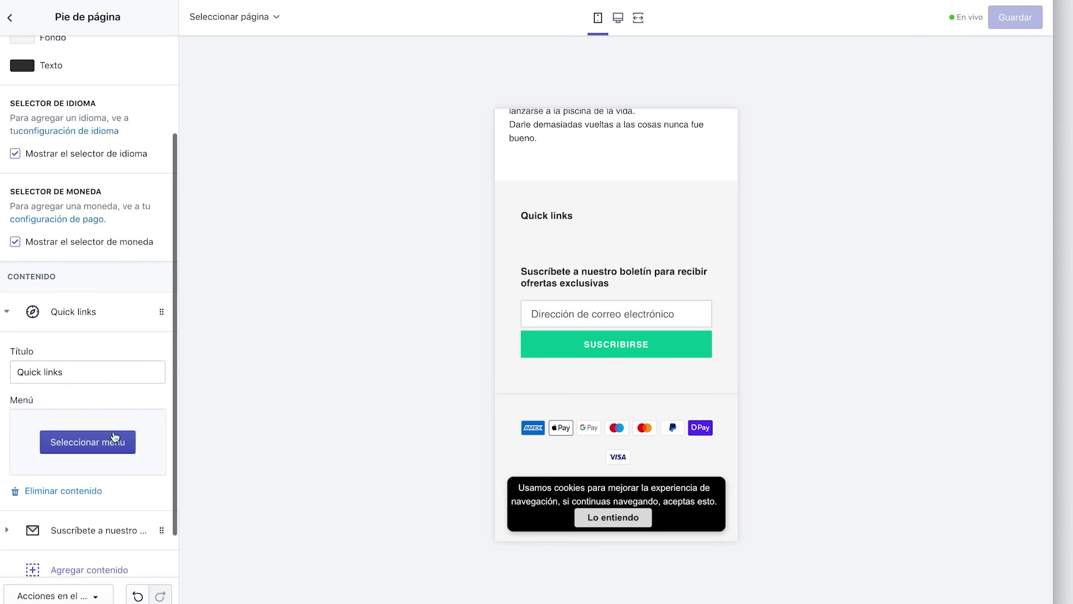
{"action": "triple_click", "coordinate": [124, 364]}
{"action": "type", "text": "Enlacés de interés"}
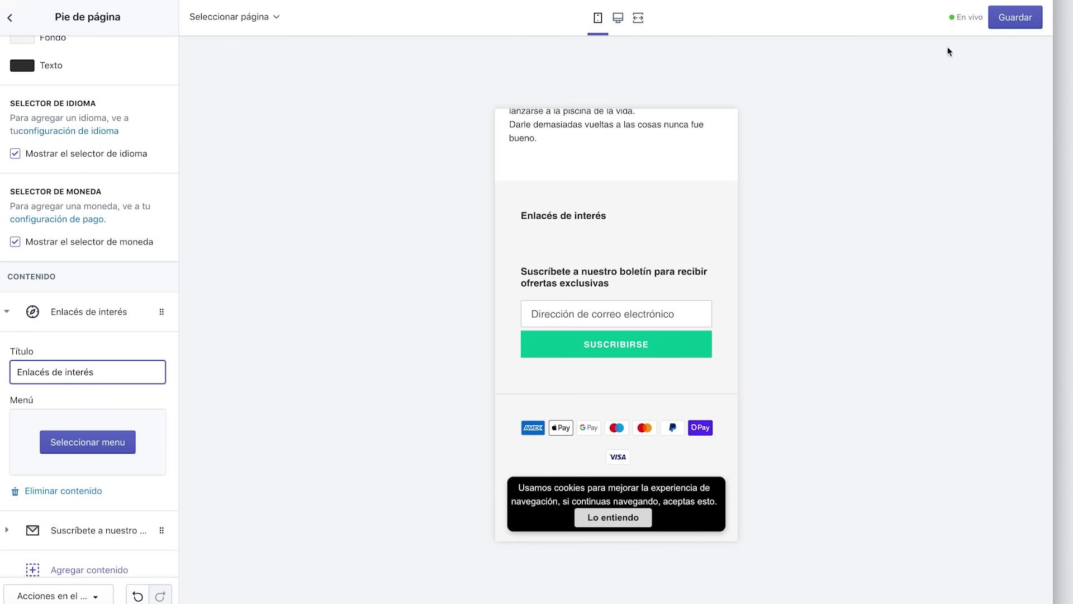
{"action": "left_click", "coordinate": [1014, 17]}
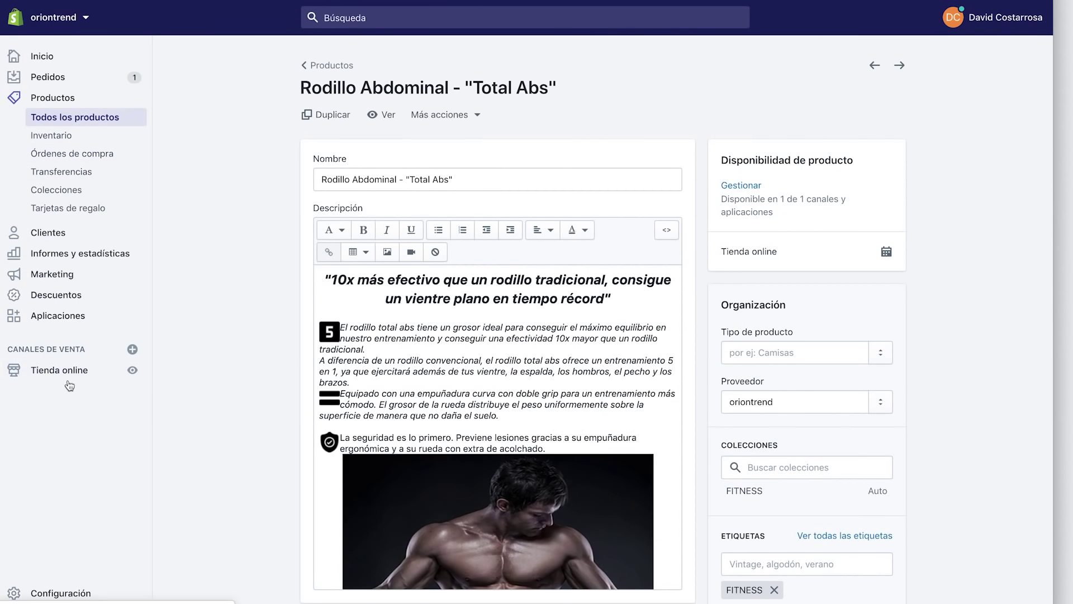
Open the store's Legal pages settings and compare them with the policy texts in the document.
{"action": "left_click", "coordinate": [42, 591]}
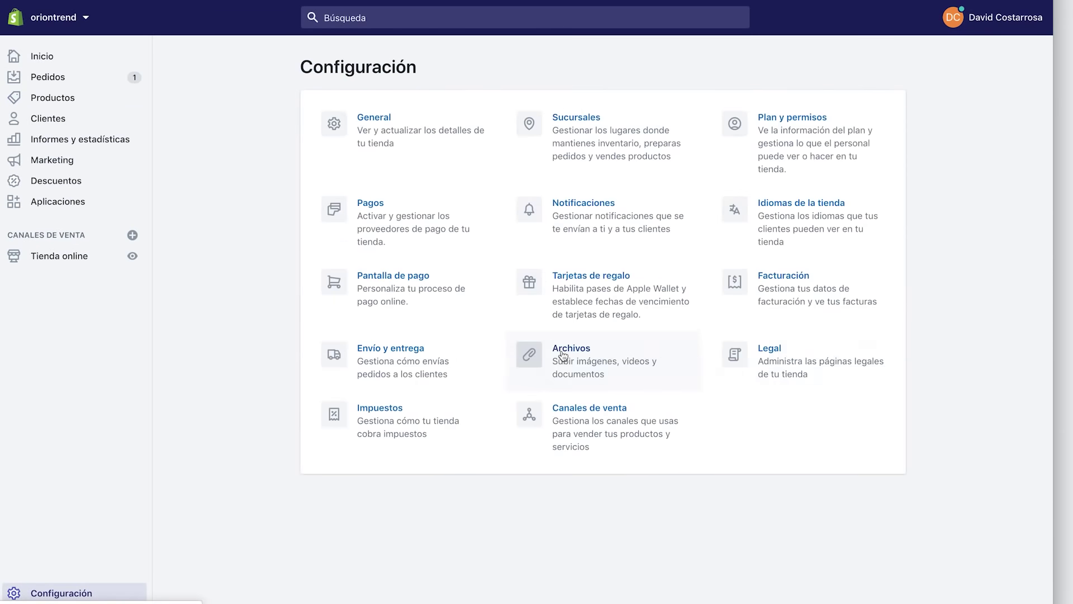
{"action": "left_click", "coordinate": [762, 362]}
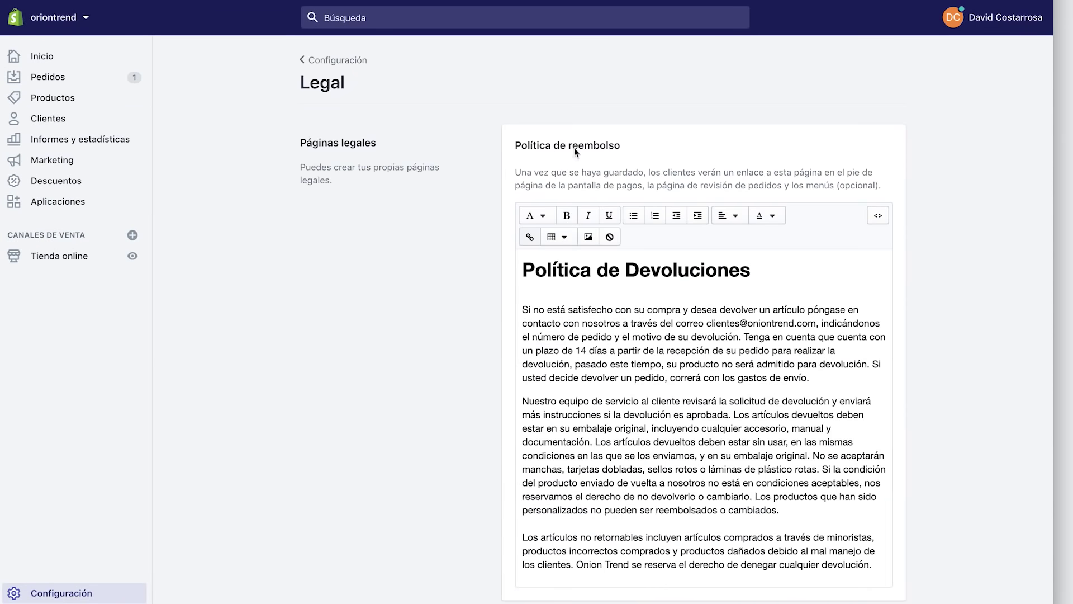
{"action": "scroll", "coordinate": [695, 286], "scroll_direction": "down", "scroll_amount": 4}
{"action": "scroll", "coordinate": [696, 286], "scroll_direction": "down", "scroll_amount": 10}
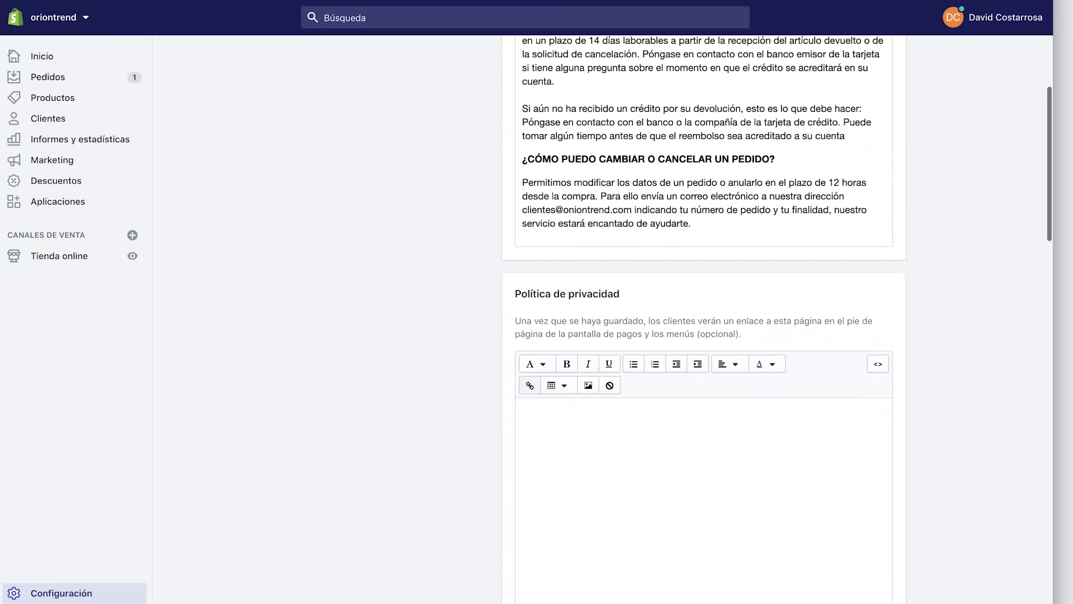
{"action": "key", "text": "ctrl+Tab"}
{"action": "scroll", "coordinate": [431, 161], "scroll_direction": "down", "scroll_amount": 10}
{"action": "key", "text": "ctrl+shift+Tab"}
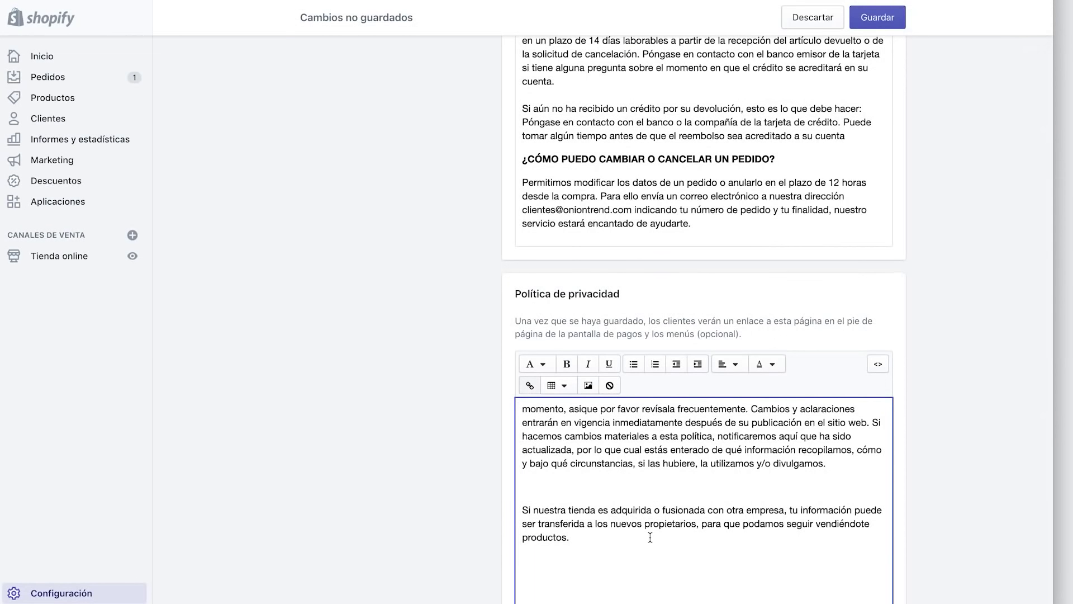
Review the refund, privacy, terms of service and shipping policies and save them.
{"action": "scroll", "coordinate": [650, 537], "scroll_direction": "down", "scroll_amount": 15}
{"action": "scroll", "coordinate": [650, 538], "scroll_direction": "down", "scroll_amount": 15}
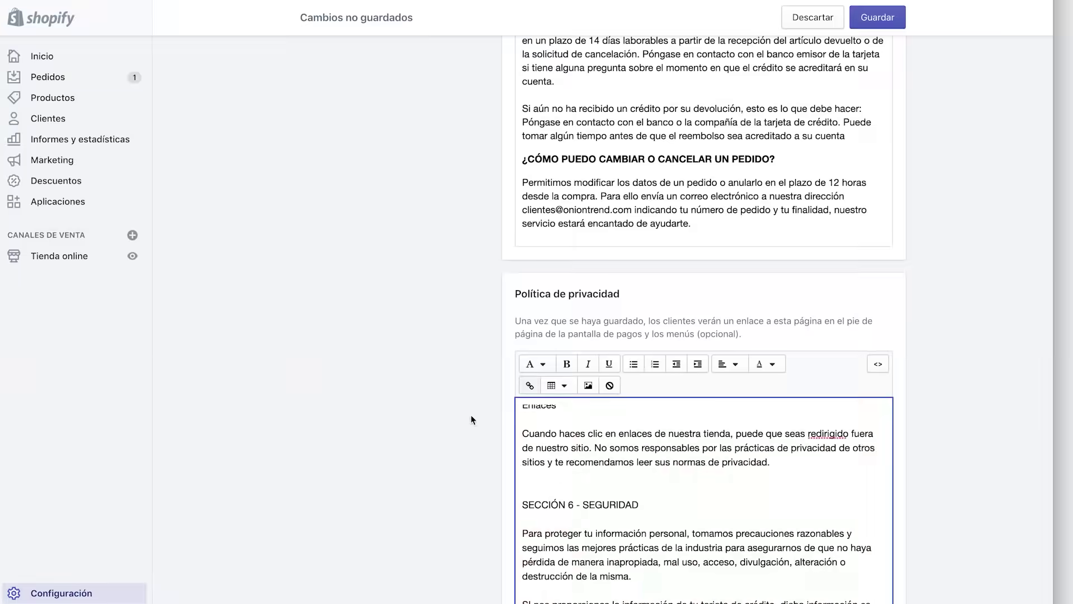
{"action": "scroll", "coordinate": [605, 390], "scroll_direction": "down", "scroll_amount": 15}
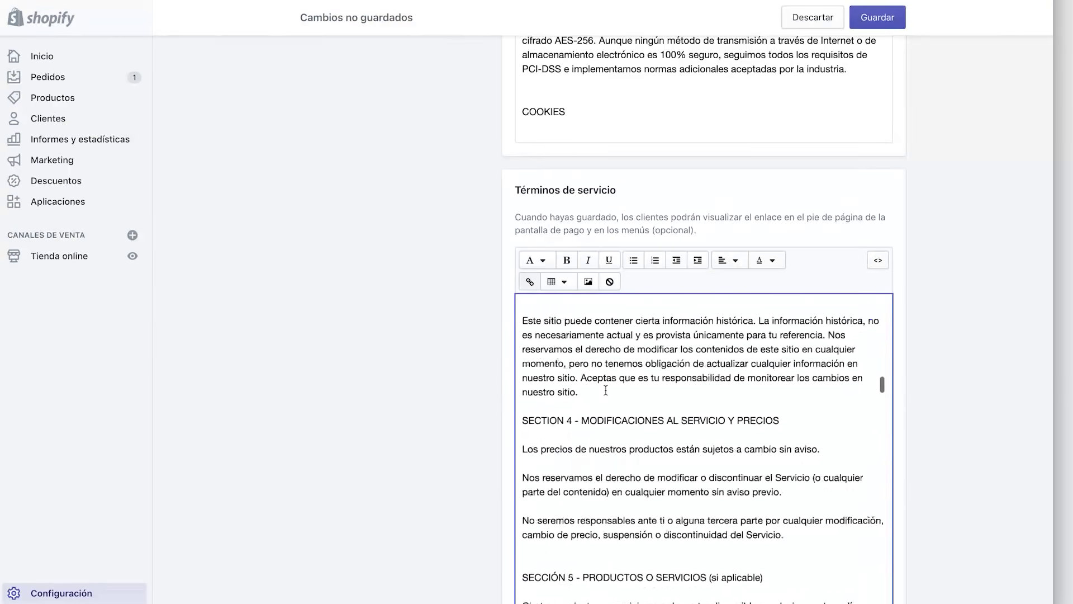
{"action": "scroll", "coordinate": [436, 406], "scroll_direction": "down", "scroll_amount": 10}
{"action": "scroll", "coordinate": [436, 406], "scroll_direction": "up", "scroll_amount": 15}
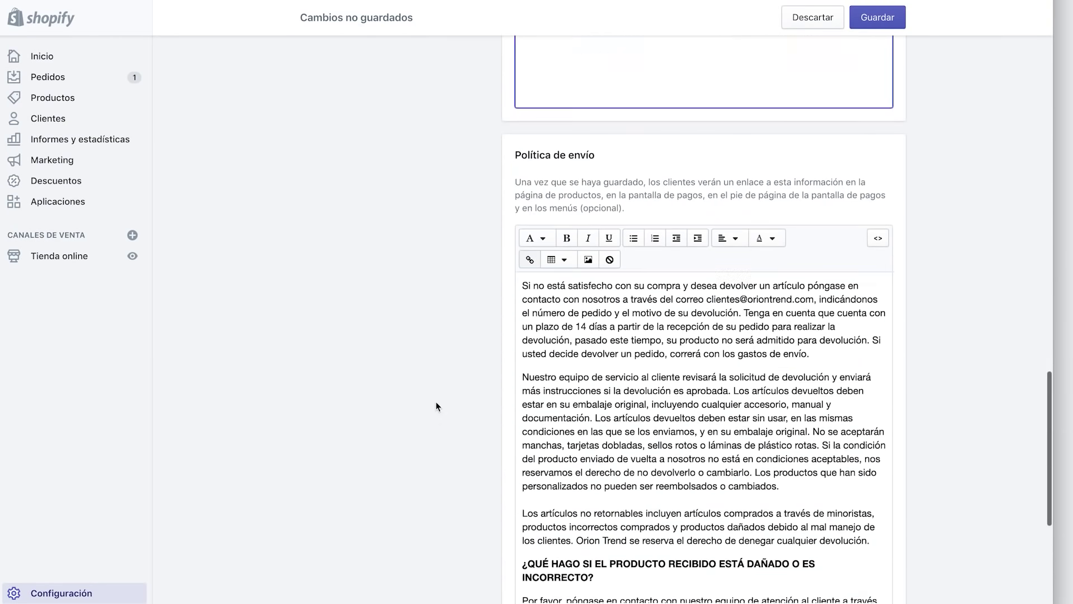
{"action": "scroll", "coordinate": [450, 445], "scroll_direction": "down", "scroll_amount": 8}
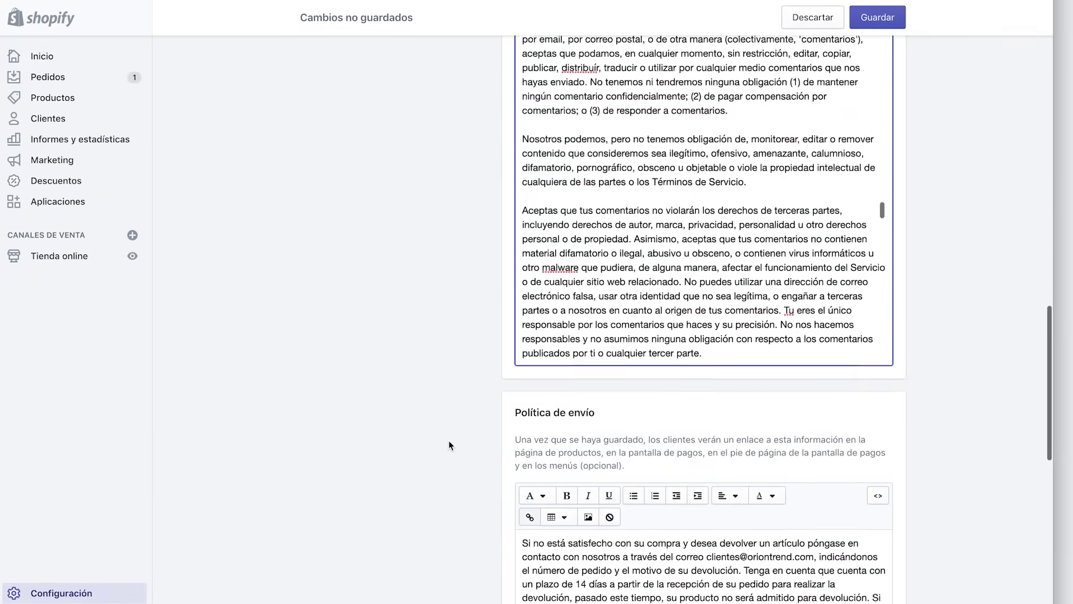
{"action": "scroll", "coordinate": [581, 444], "scroll_direction": "down", "scroll_amount": 3}
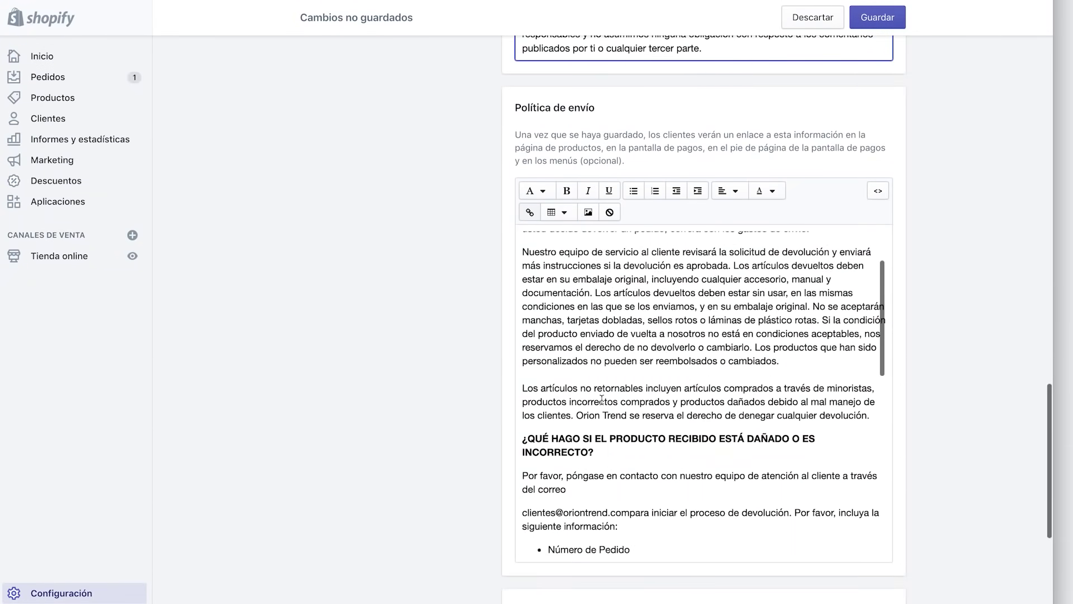
{"action": "scroll", "coordinate": [582, 443], "scroll_direction": "up", "scroll_amount": 3}
{"action": "left_click", "coordinate": [872, 19]}
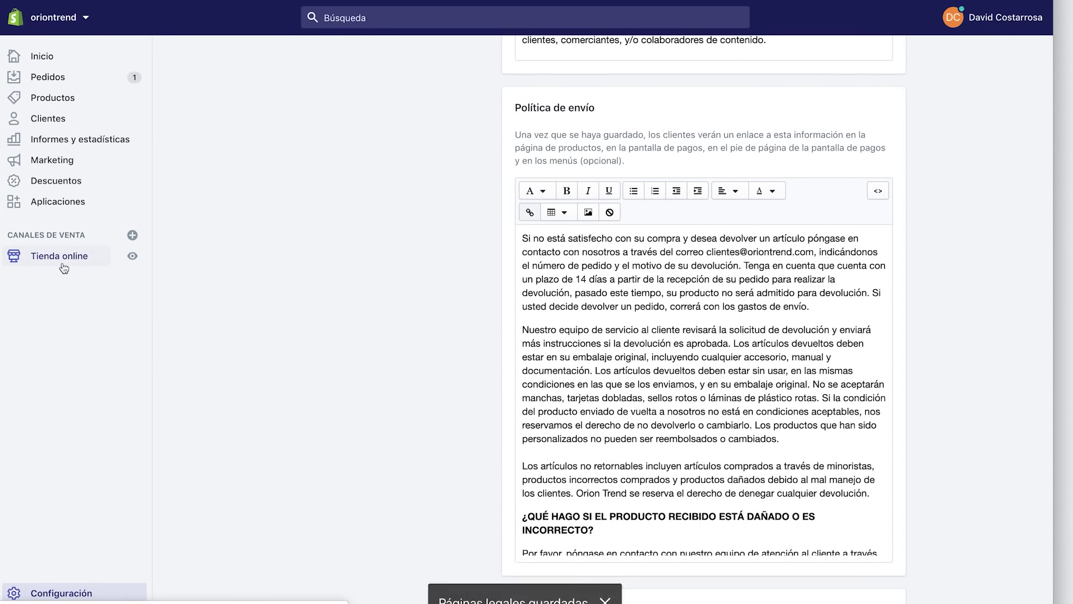
Open the online store's Páginas list and check the existing Contacto page.
{"action": "left_click", "coordinate": [62, 263]}
{"action": "left_click", "coordinate": [63, 319]}
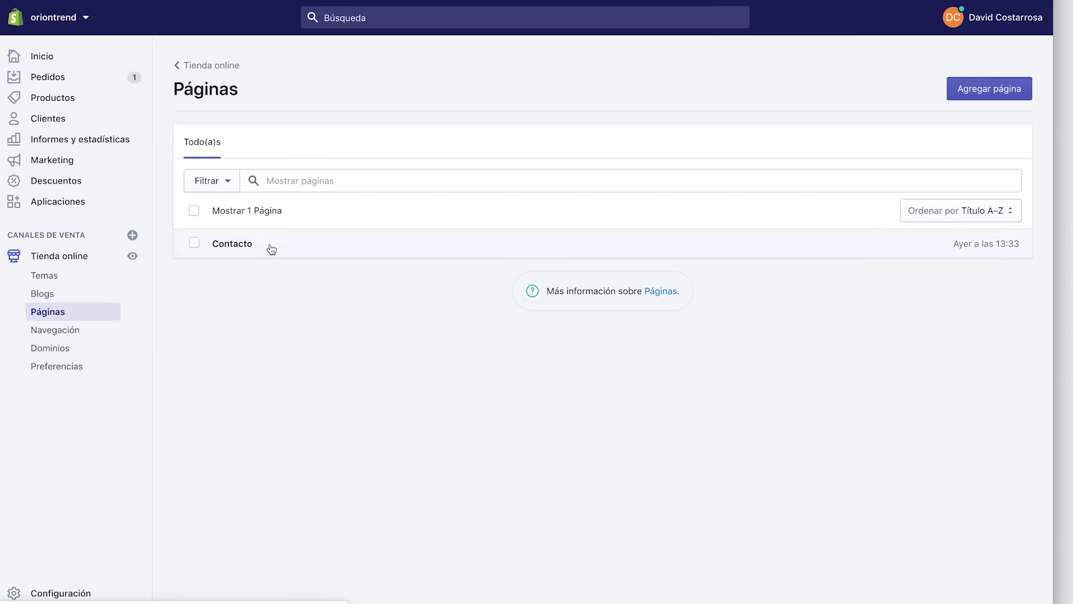
{"action": "left_click", "coordinate": [270, 245]}
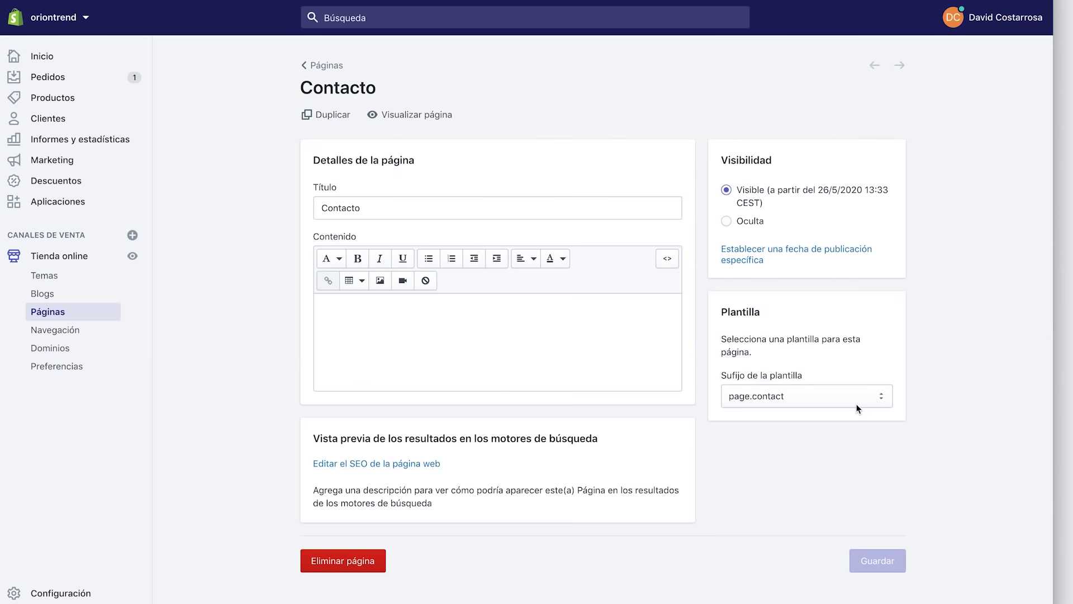
{"action": "left_click", "coordinate": [310, 74]}
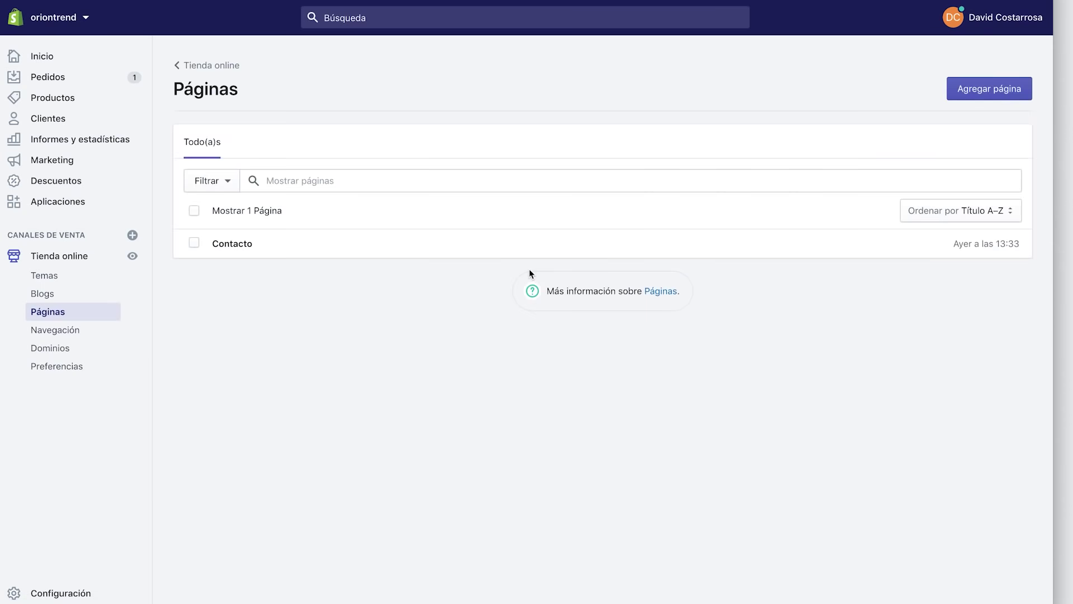
Create a page titled 'Sobre notros' with two paragraphs introducing Orion Trend and its founders.
{"action": "left_click", "coordinate": [975, 96]}
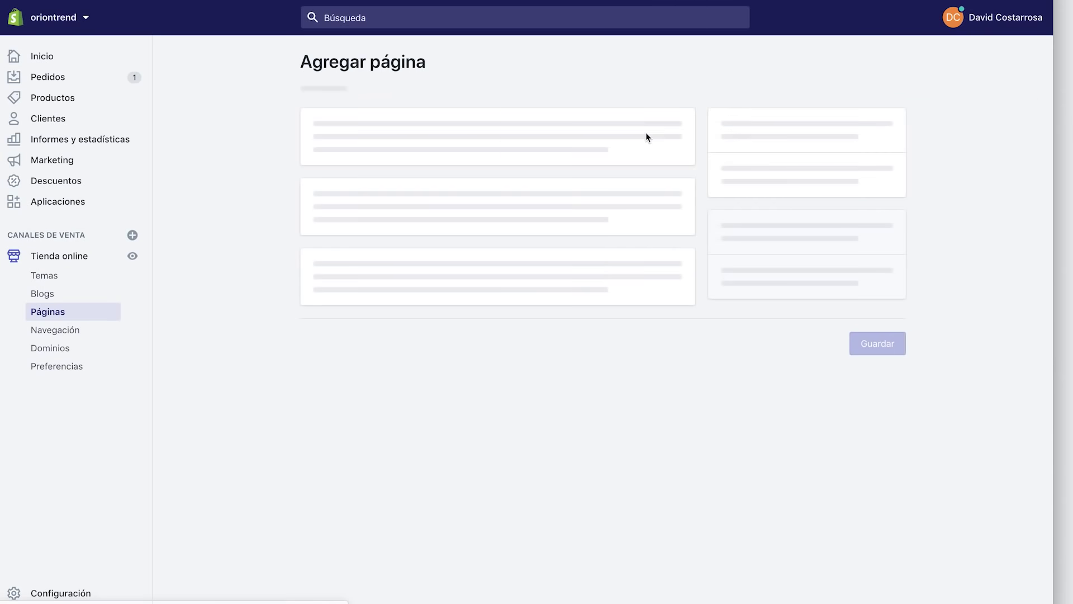
{"action": "type", "text": "Sobre notros"}
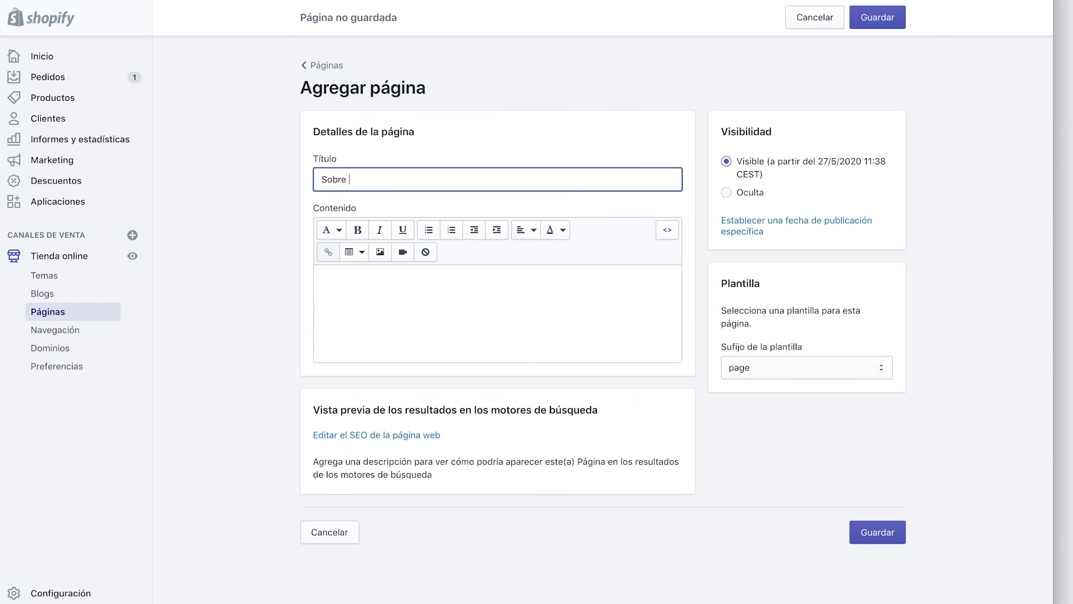
{"action": "left_click", "coordinate": [490, 315]}
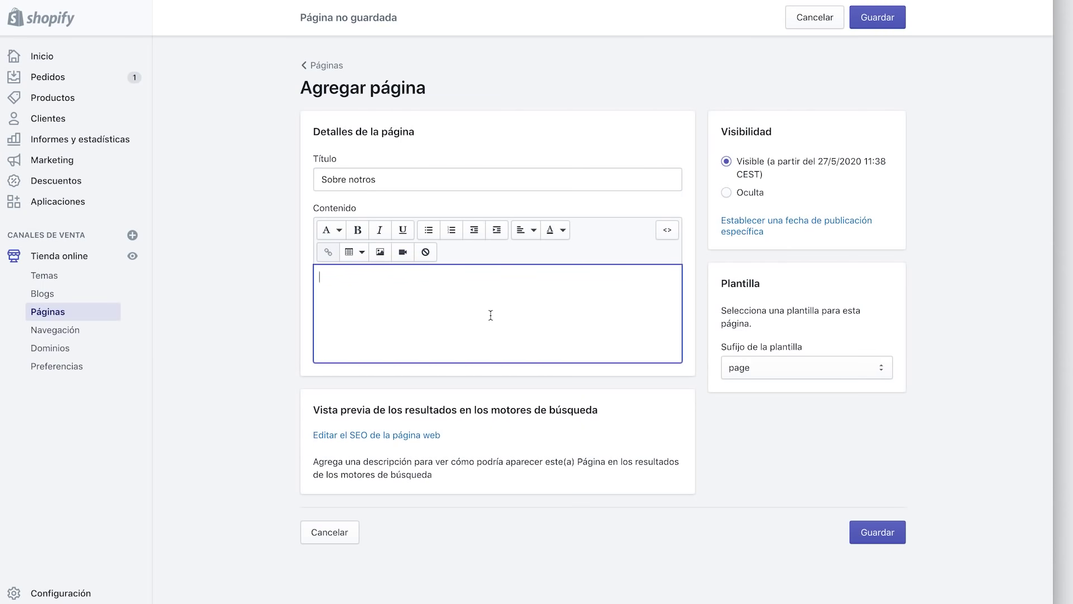
{"action": "type", "text": "Orion Trend es una "}
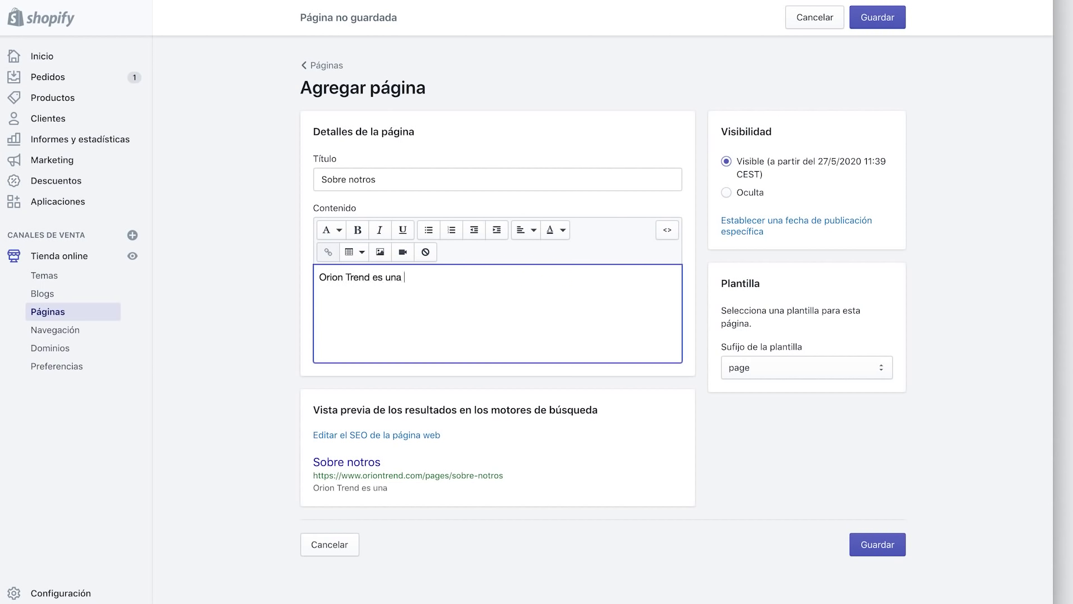
{"action": "type", "text": "marca que nace de "}
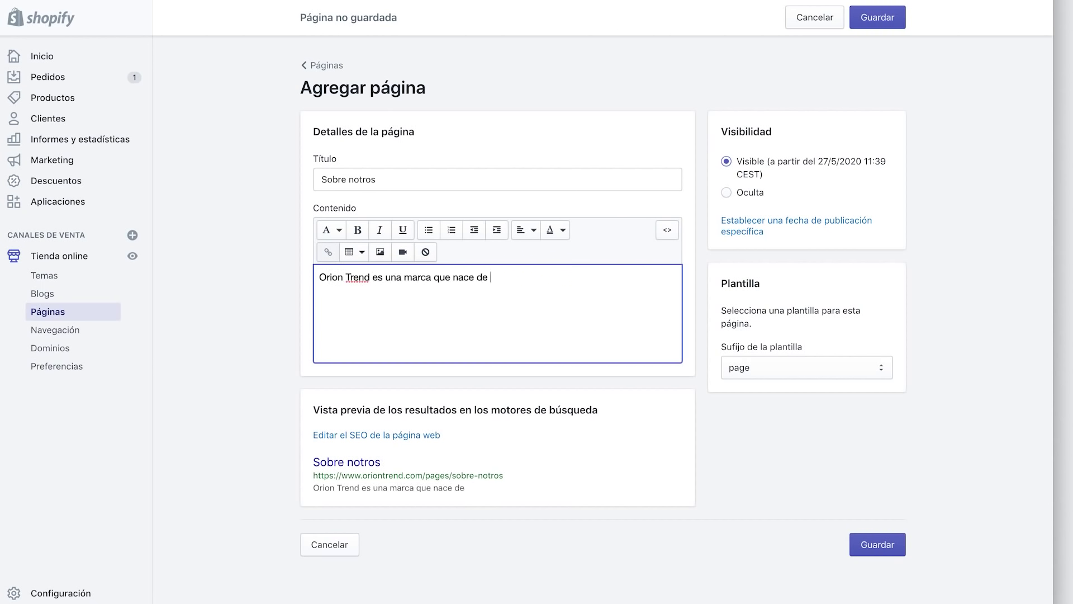
{"action": "type", "text": "l espíritu emprendedor de dos jóvenes españ"}
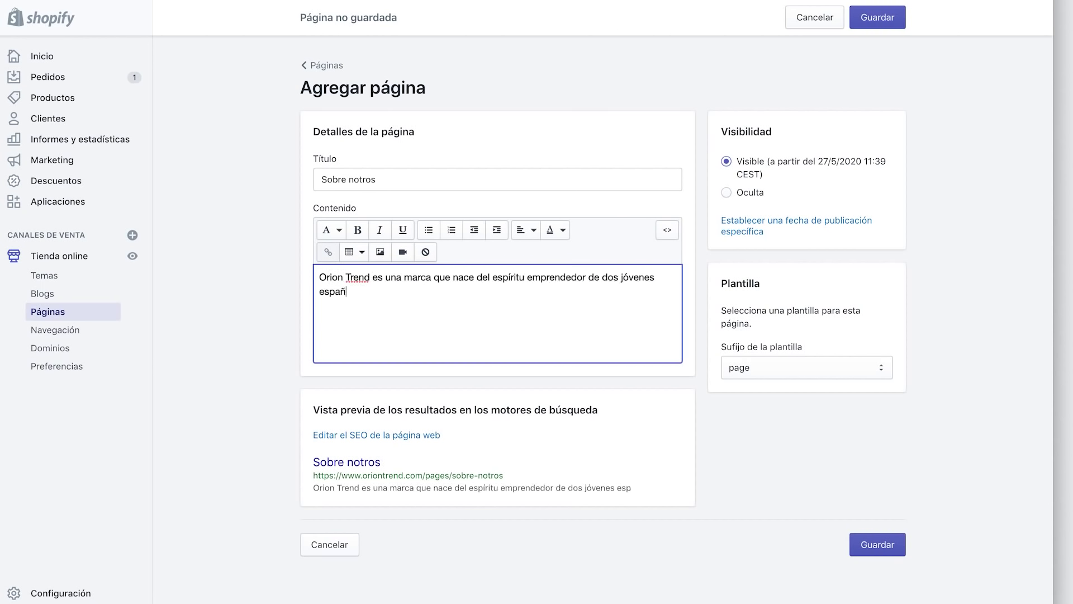
{"action": "type", "text": "oles cansados de trabajar por cuen"}
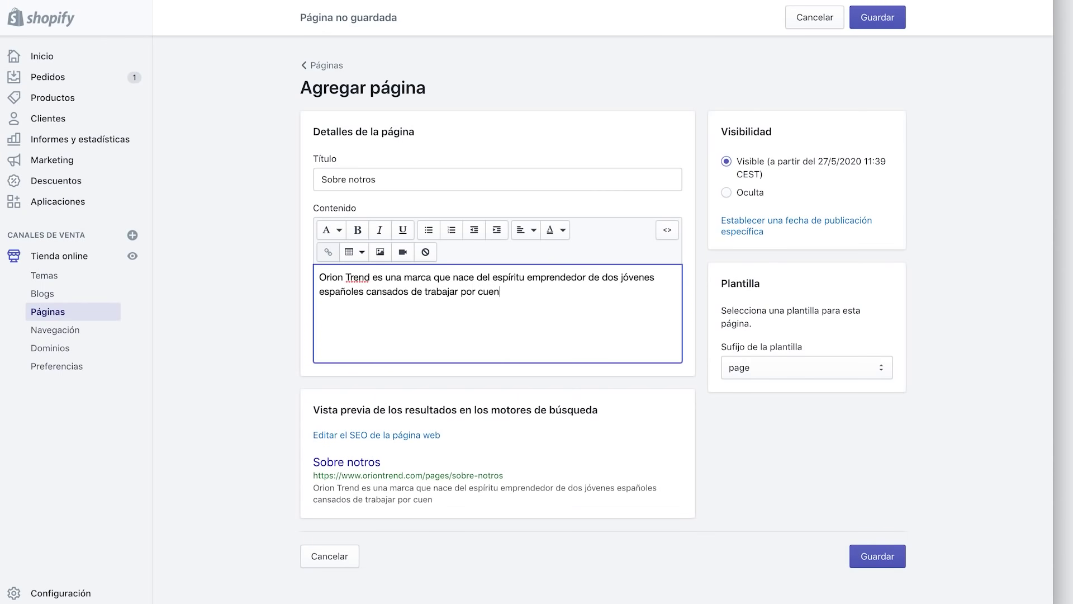
{"action": "type", "text": "ta ajena."}
{"action": "key", "text": "Return"}
{"action": "type", "text": "Amantes de los "}
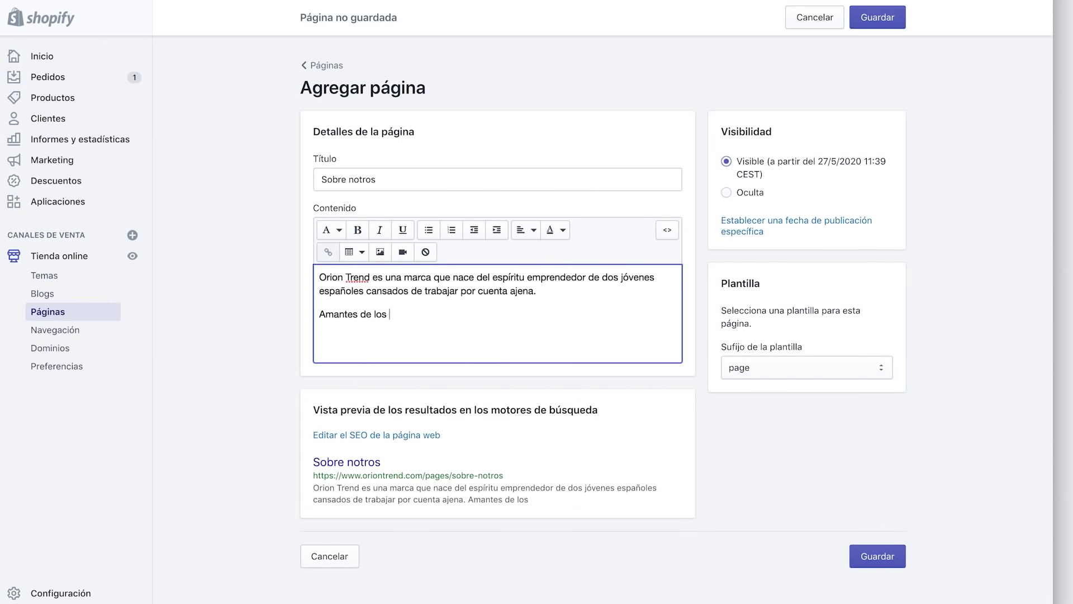
{"action": "type", "text": "productos asombrosos, consumido"}
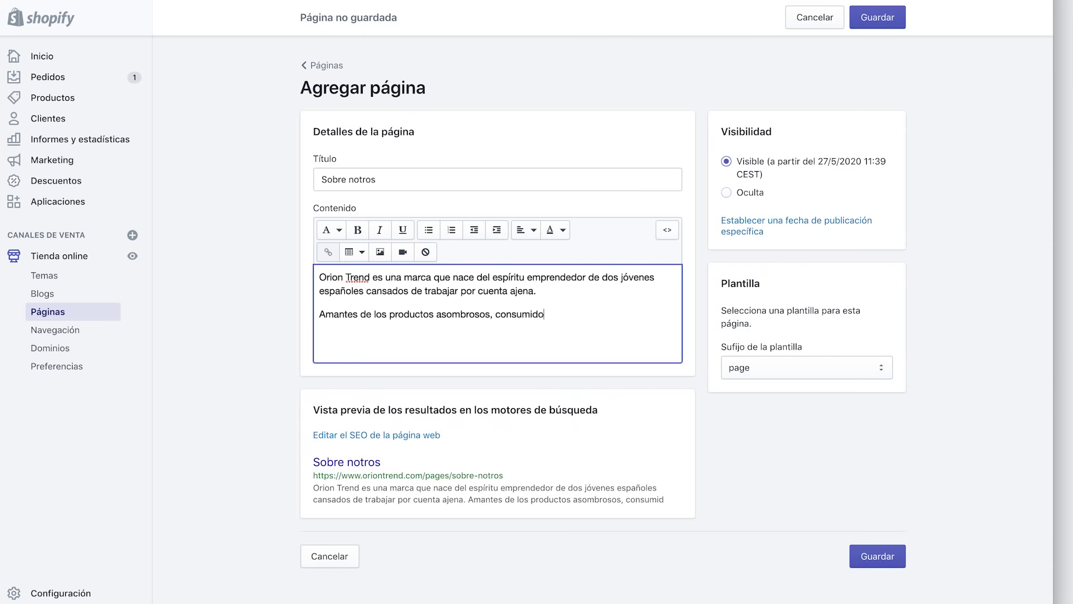
{"action": "type", "text": "res habituales de comercio online"}
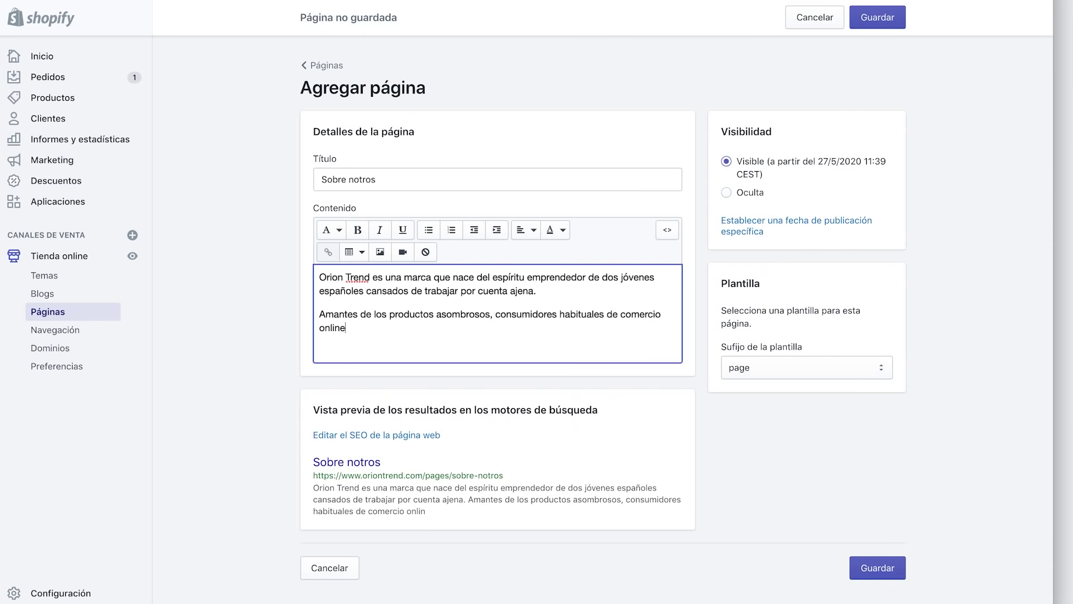
{"action": "type", "text": ", decidieron emprender esta aventura "}
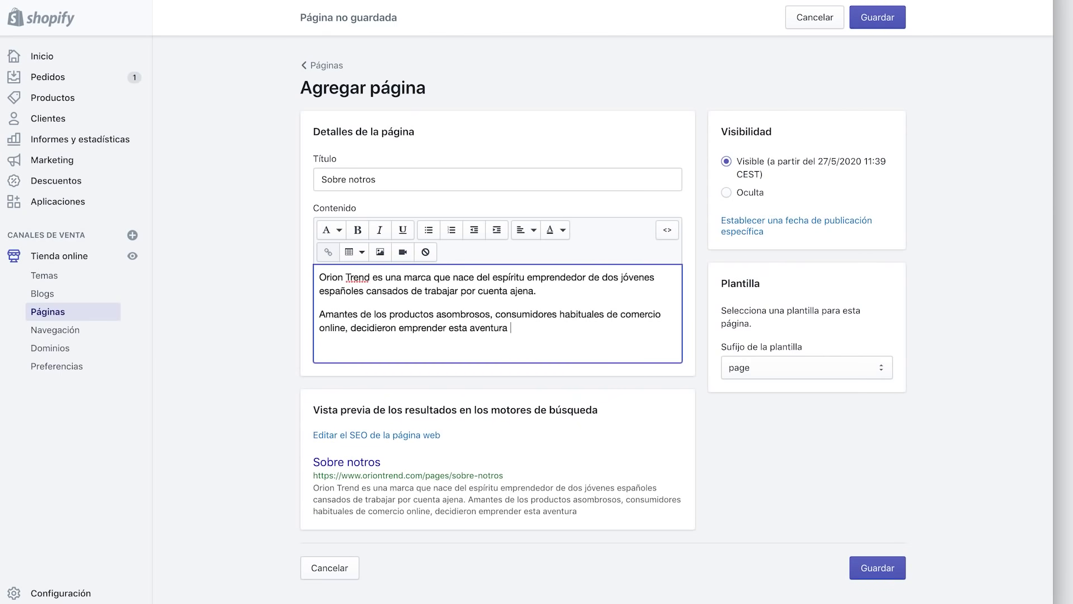
{"action": "type", "text": "para poder acercar a todo el mundo los mejores productos que encontraron "}
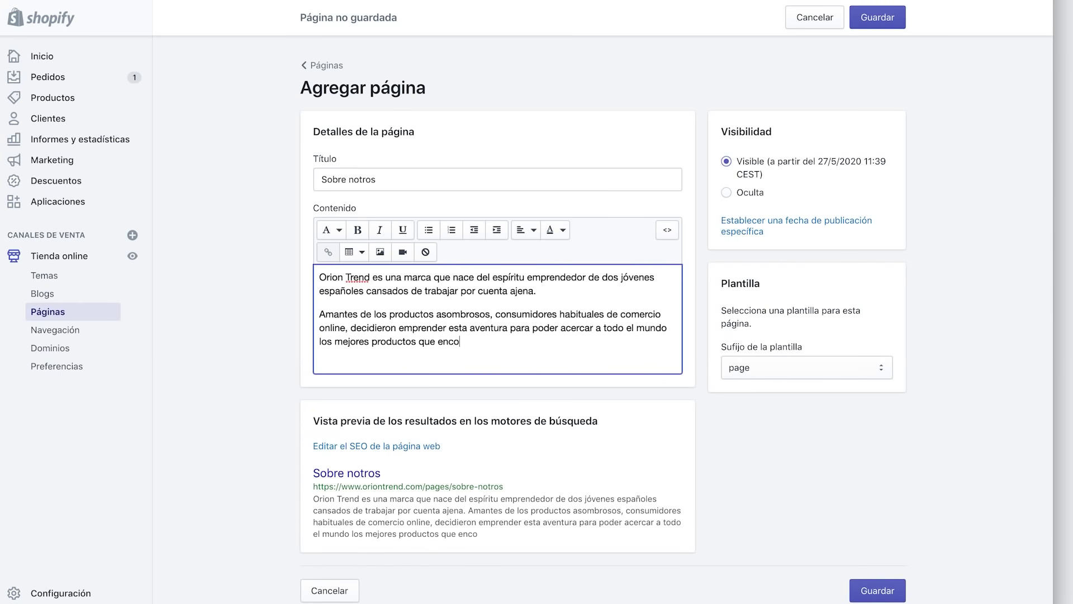
{"action": "type", "text": "por la red."}
{"action": "key", "text": "Return"}
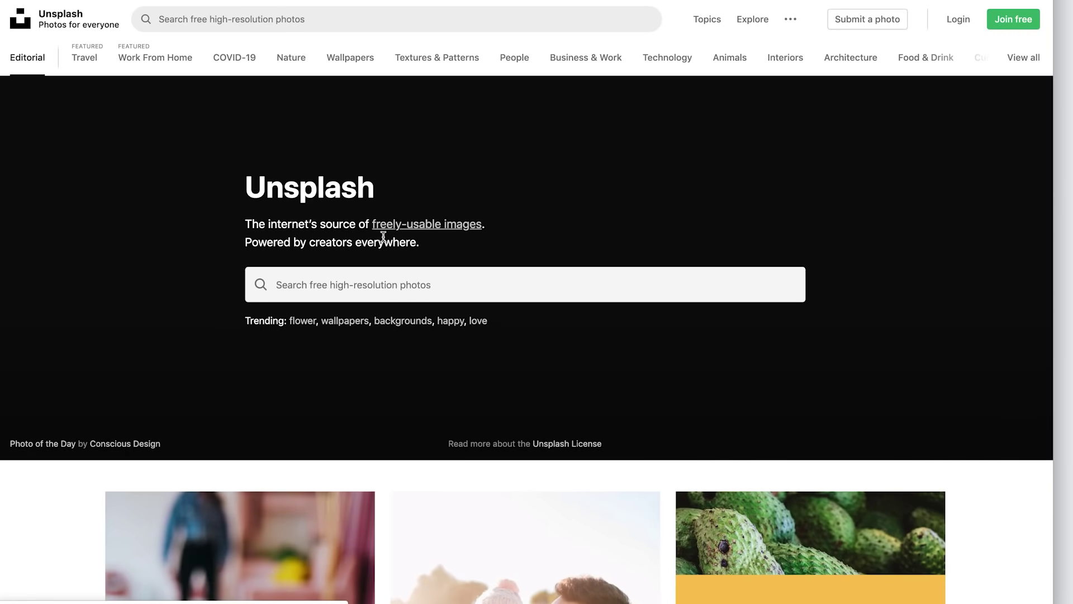
Search Unsplash for 'team' and download the sticky-note wall meeting photo.
{"action": "left_click", "coordinate": [443, 282]}
{"action": "type", "text": "team"}
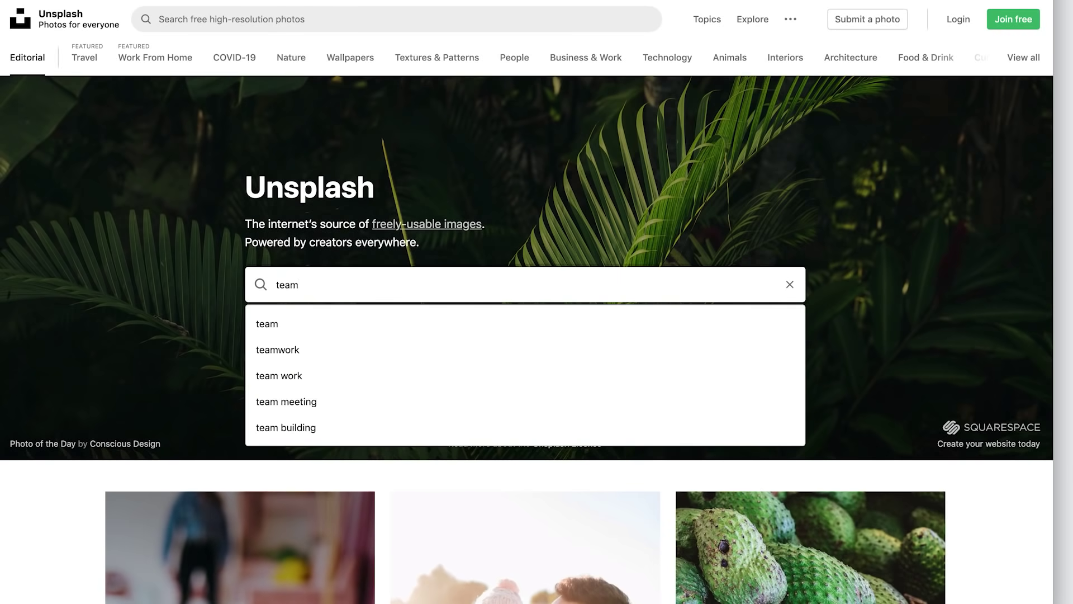
{"action": "key", "text": "Return"}
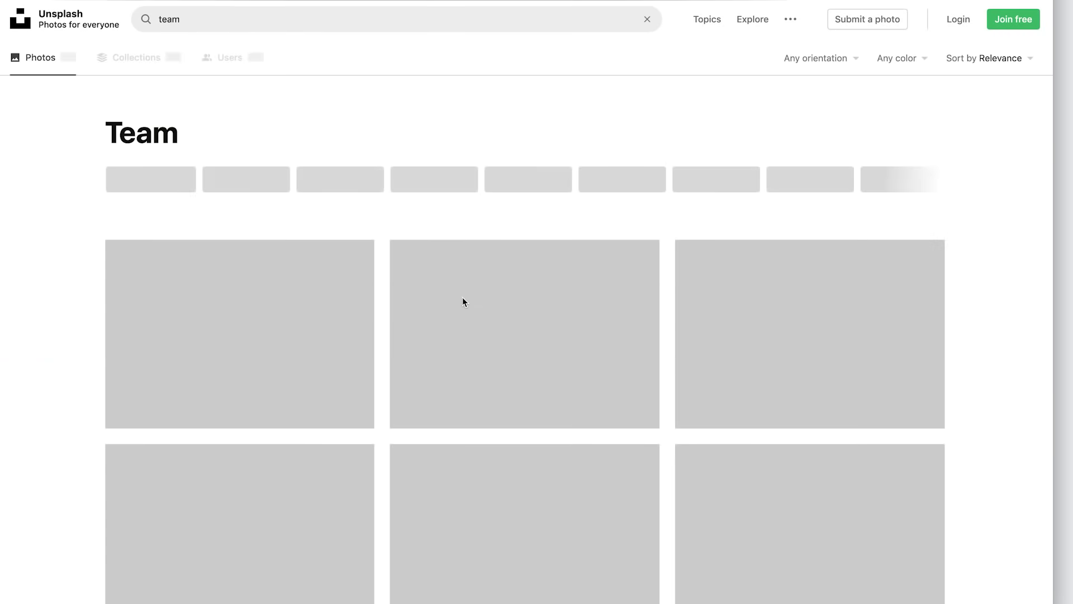
{"action": "scroll", "coordinate": [526, 304], "scroll_direction": "down", "scroll_amount": 2}
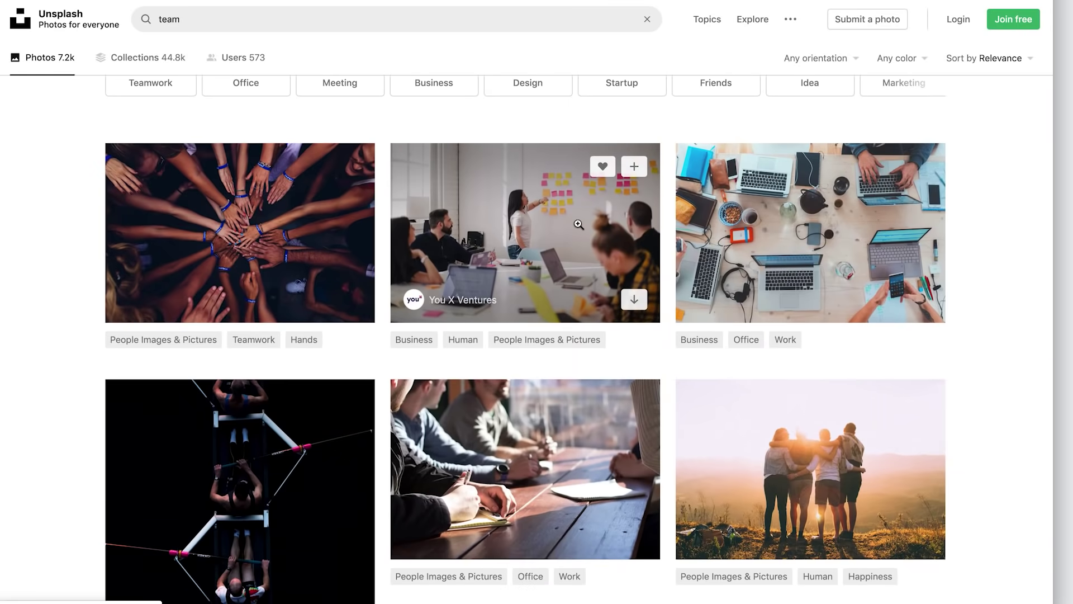
{"action": "left_click", "coordinate": [579, 224]}
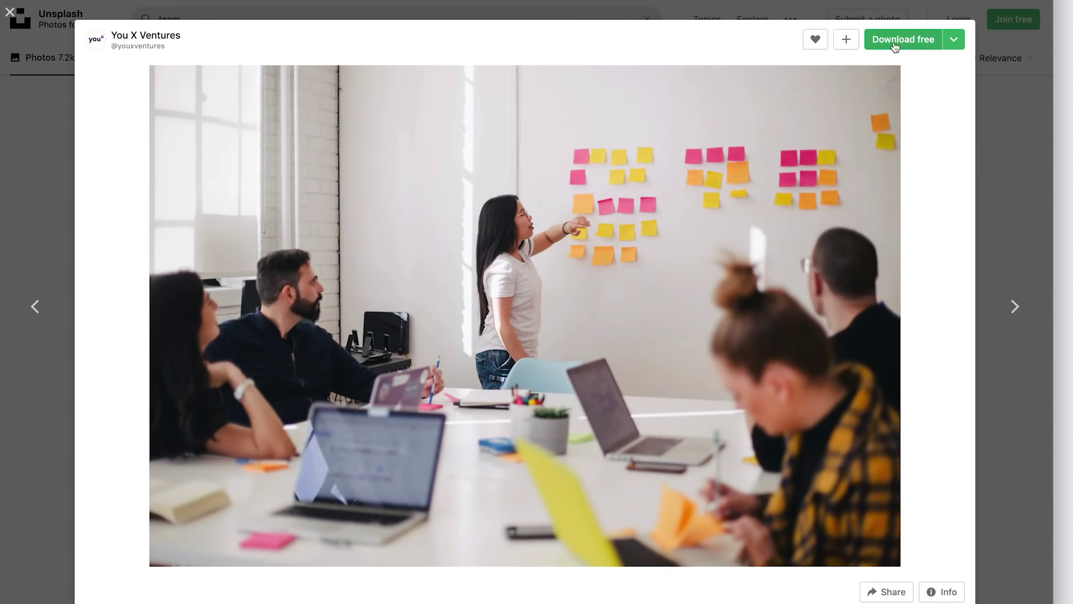
{"action": "left_click", "coordinate": [903, 39]}
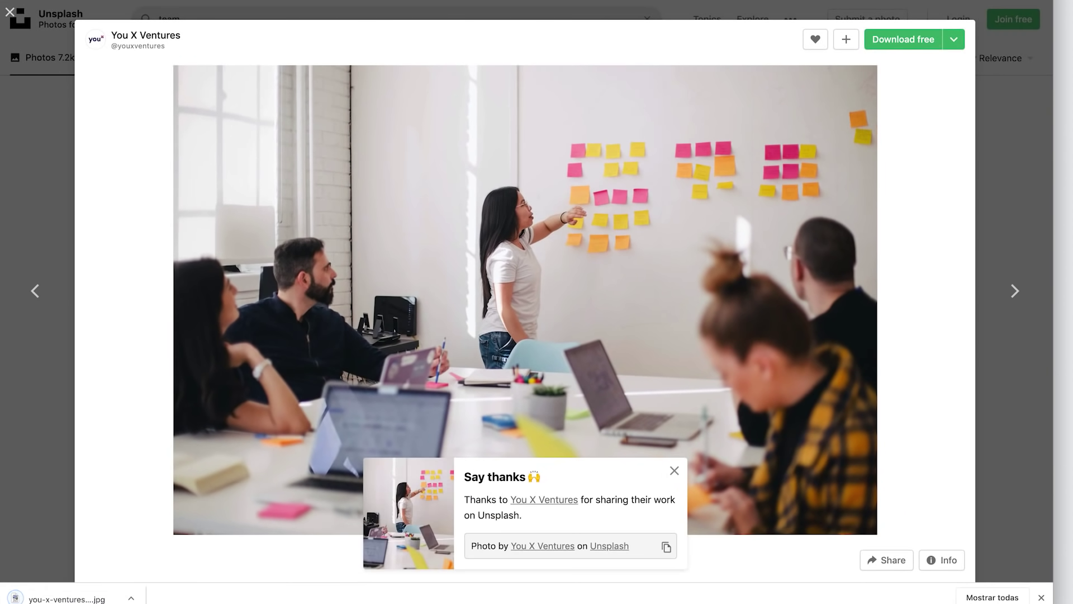
{"action": "key", "text": "ctrl+Tab"}
{"action": "key", "text": "ctrl+Tab"}
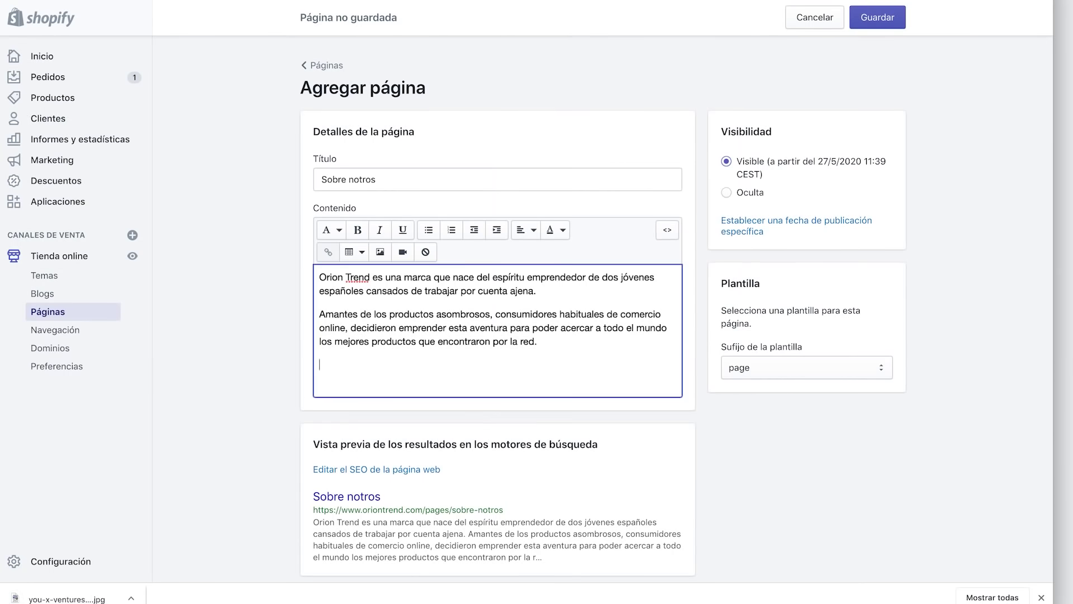
Upload you-x-ventures-completo.jpg and insert it into the page content.
{"action": "left_click", "coordinate": [378, 246]}
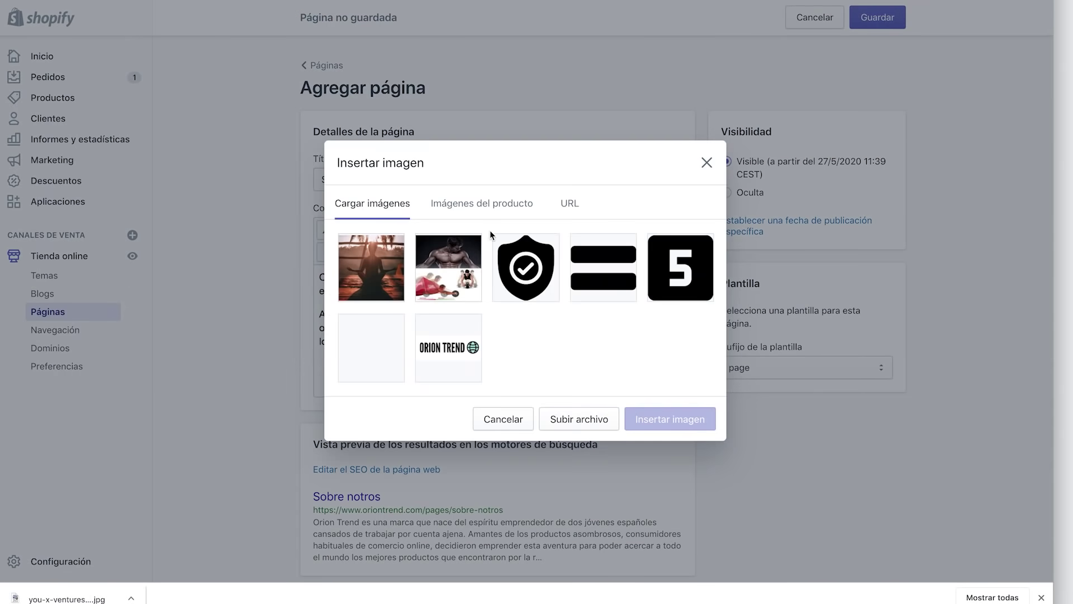
{"action": "left_click", "coordinate": [558, 415]}
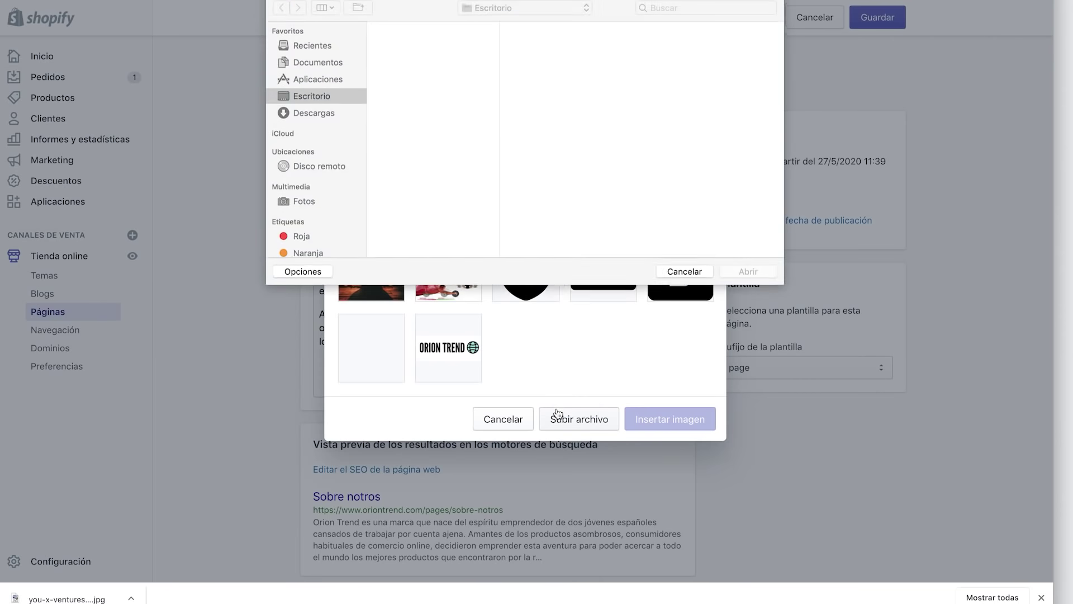
{"action": "left_click", "coordinate": [329, 115]}
{"action": "left_click", "coordinate": [698, 11]}
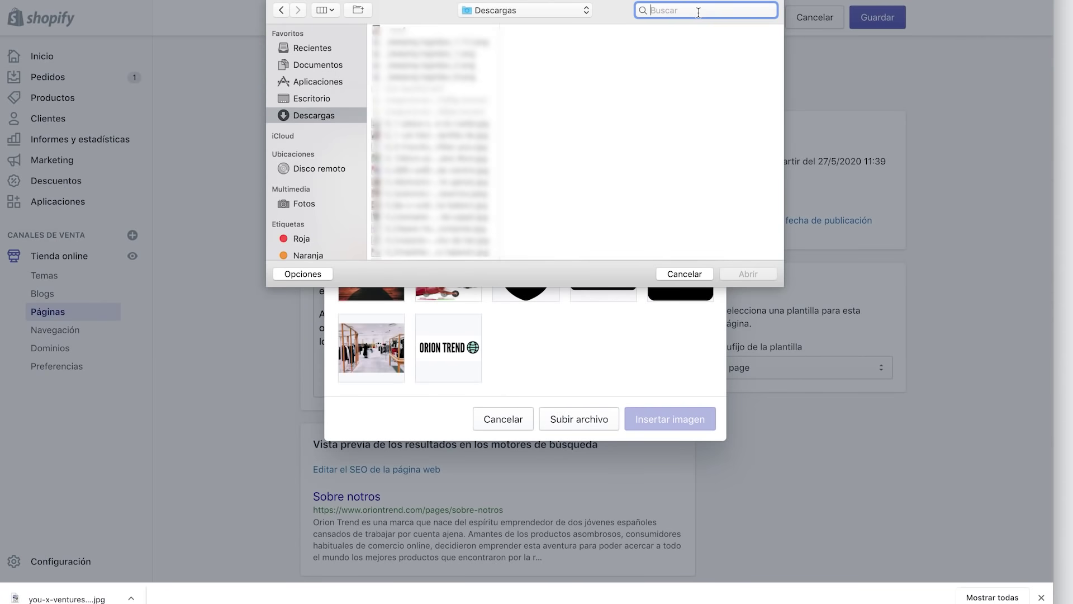
{"action": "type", "text": "ou-x"}
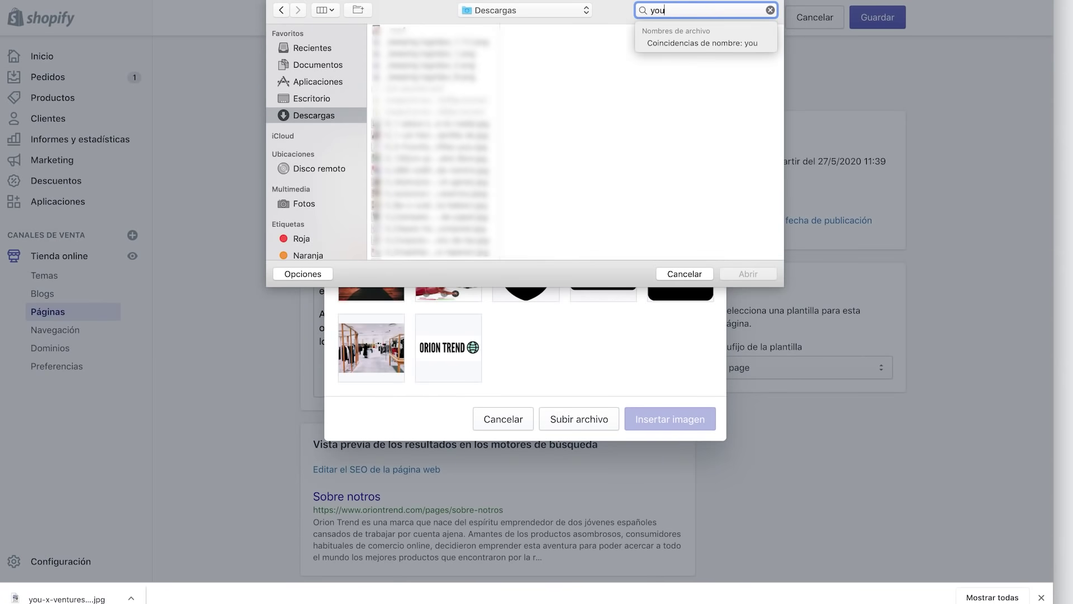
{"action": "double_click", "coordinate": [469, 68]}
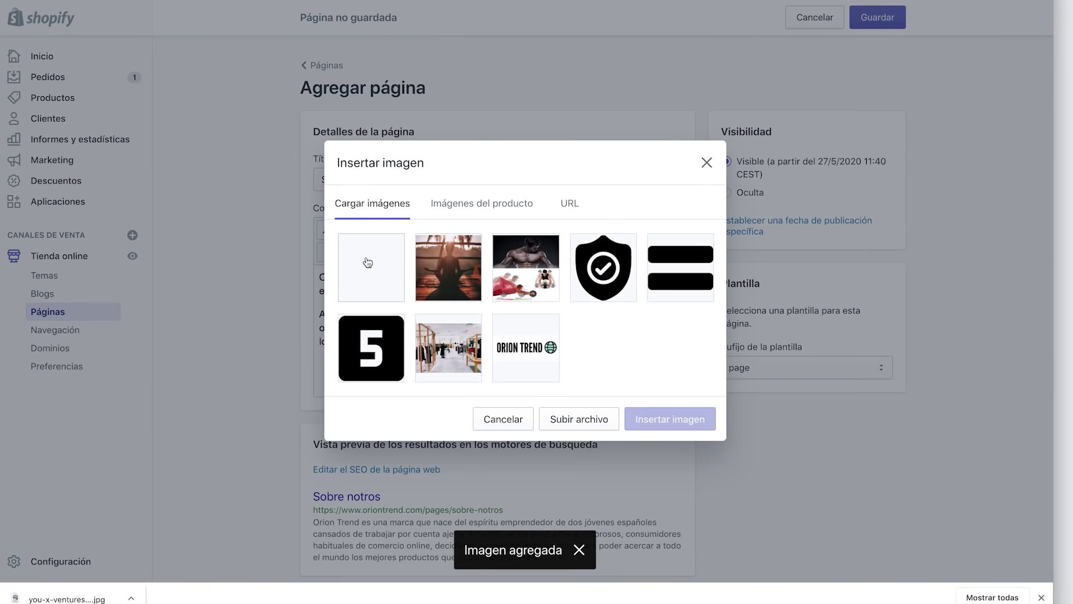
{"action": "left_click", "coordinate": [367, 262]}
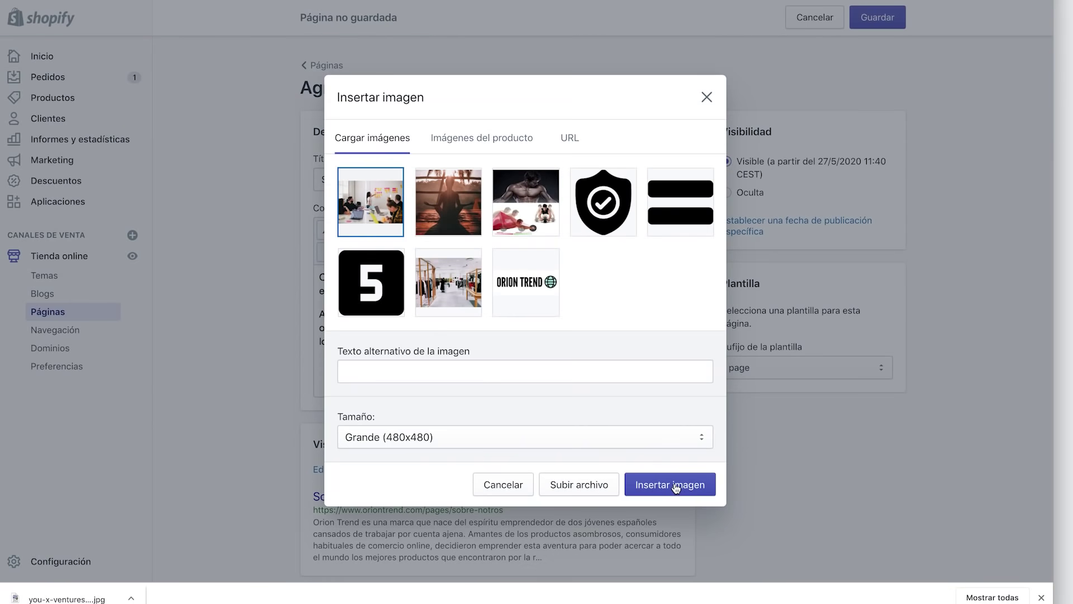
{"action": "left_click", "coordinate": [676, 486]}
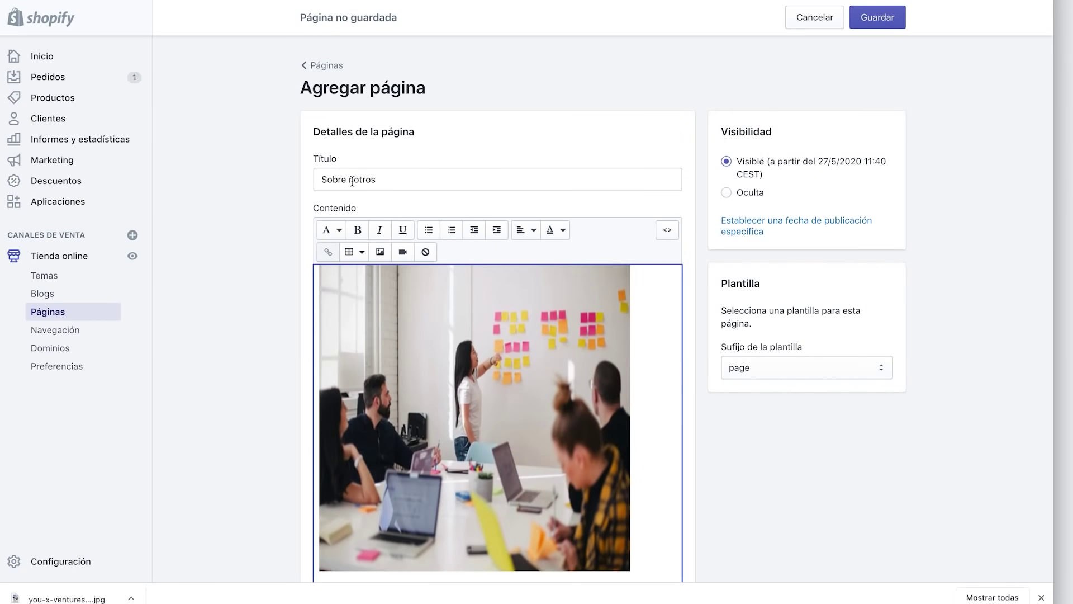
Correct the page title to 'Sobre nosotros'.
{"action": "left_click", "coordinate": [362, 179]}
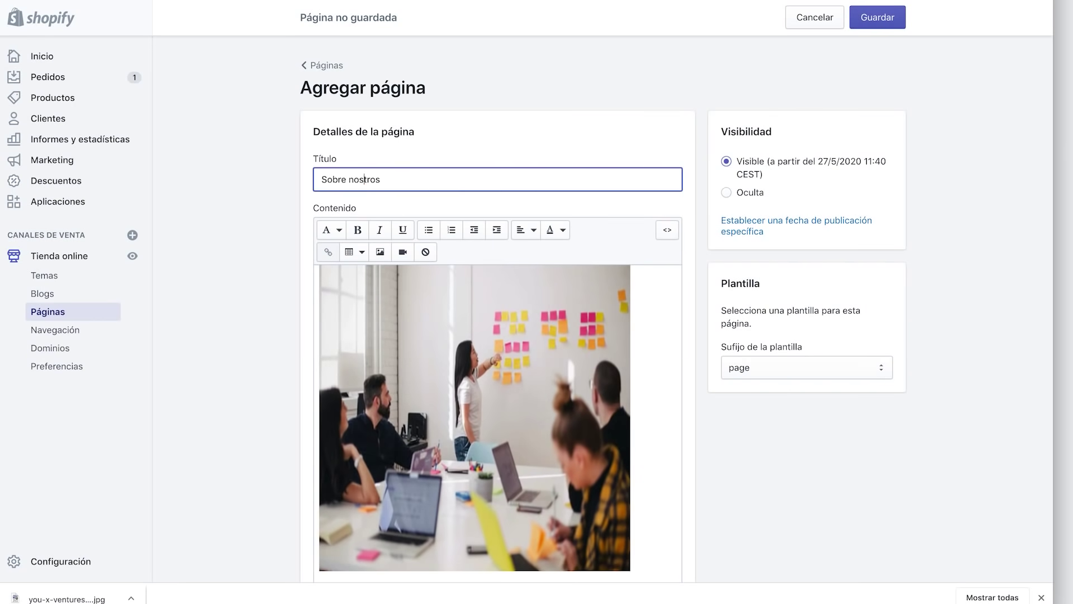
{"action": "left_click", "coordinate": [553, 430]}
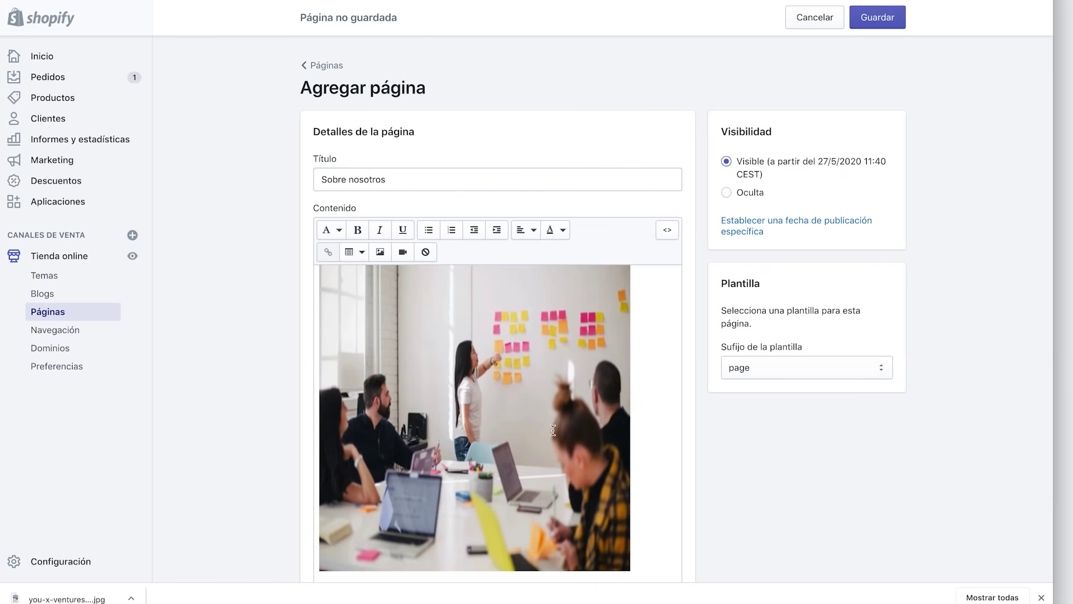
{"action": "scroll", "coordinate": [553, 431], "scroll_direction": "down", "scroll_amount": 2}
{"action": "scroll", "coordinate": [553, 431], "scroll_direction": "up", "scroll_amount": 2}
{"action": "scroll", "coordinate": [552, 430], "scroll_direction": "up", "scroll_amount": 2}
{"action": "scroll", "coordinate": [552, 430], "scroll_direction": "down", "scroll_amount": 2}
{"action": "key", "text": "ctrl+t"}
Create a 600 × 600 px custom Canva design holding the team-meeting photo.
{"action": "left_click", "coordinate": [589, 69]}
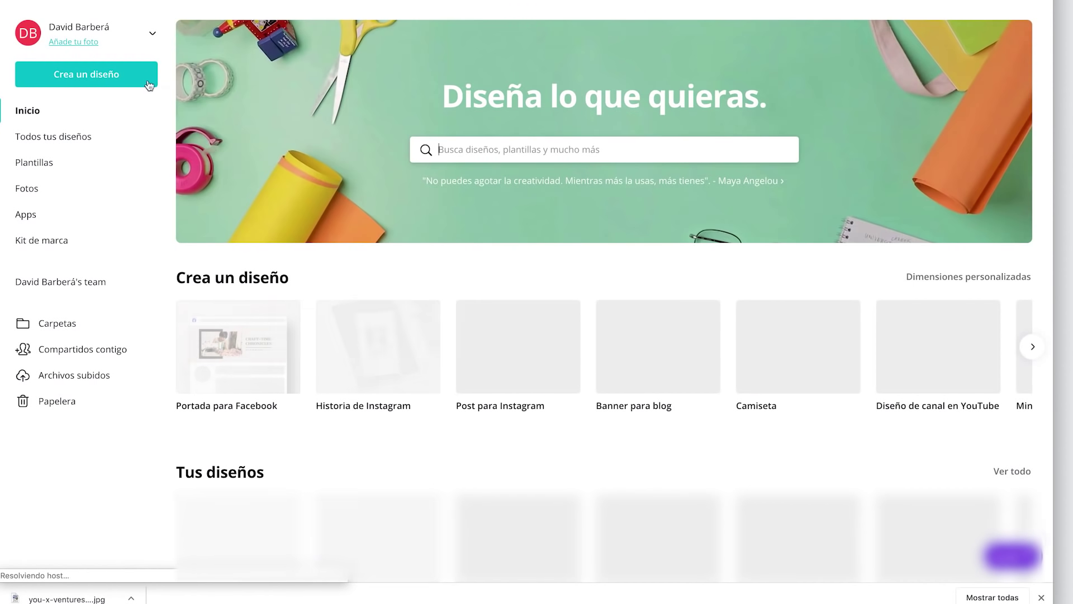
{"action": "left_click", "coordinate": [148, 84]}
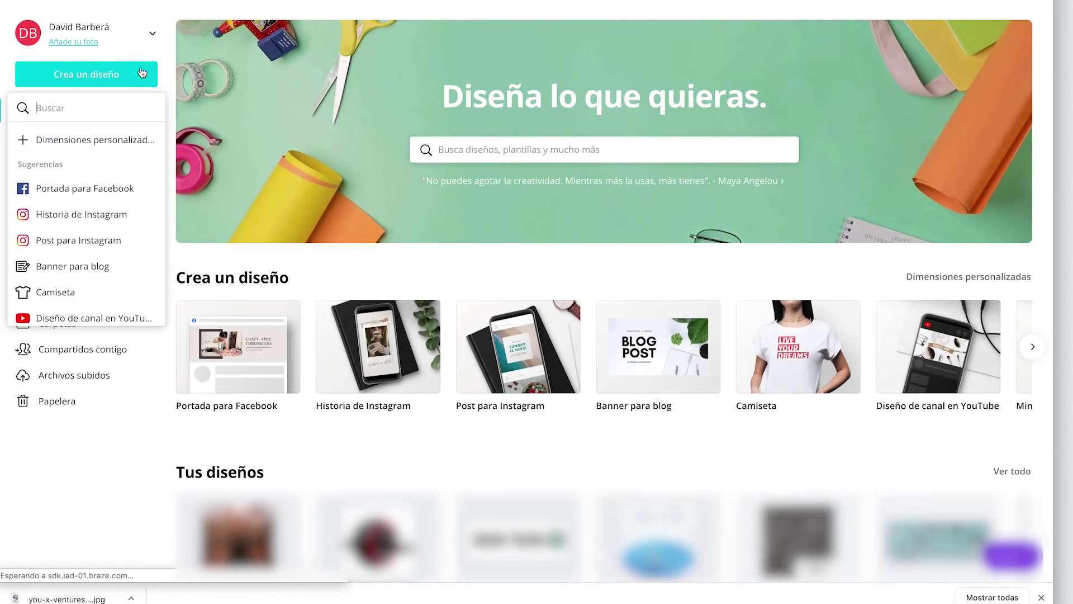
{"action": "left_click", "coordinate": [115, 139]}
{"action": "type", "text": "800"}
{"action": "key", "text": "Tab"}
{"action": "type", "text": "60"}
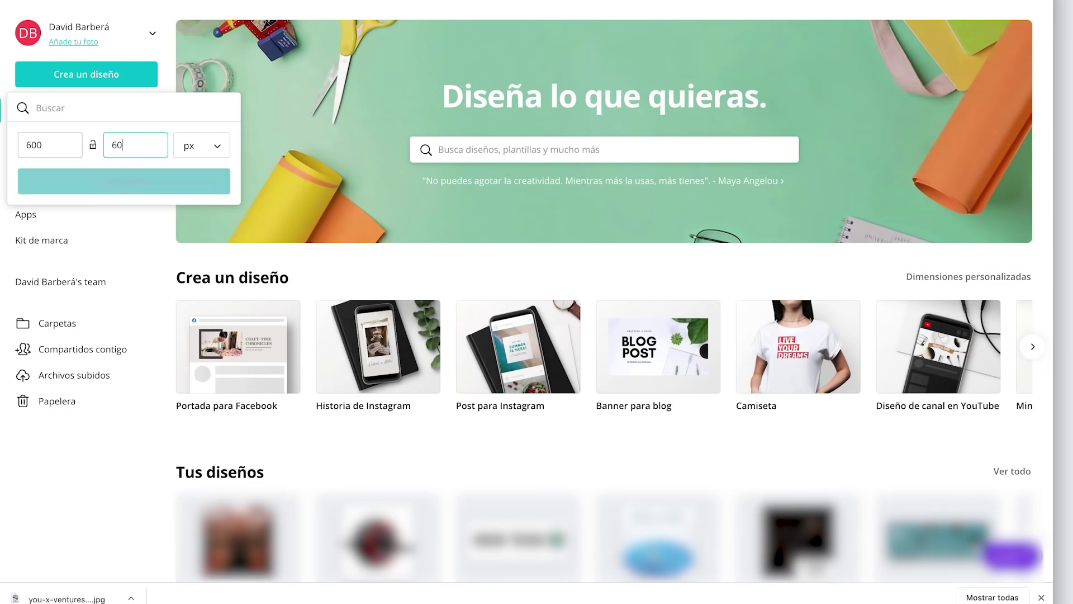
{"action": "key", "text": "Return"}
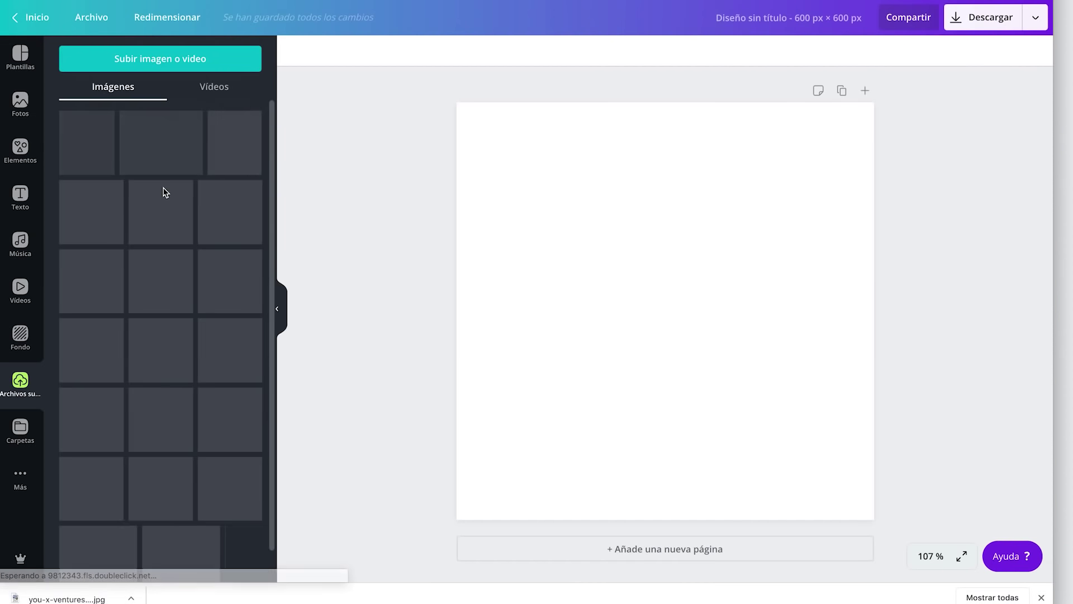
{"action": "left_click", "coordinate": [136, 173]}
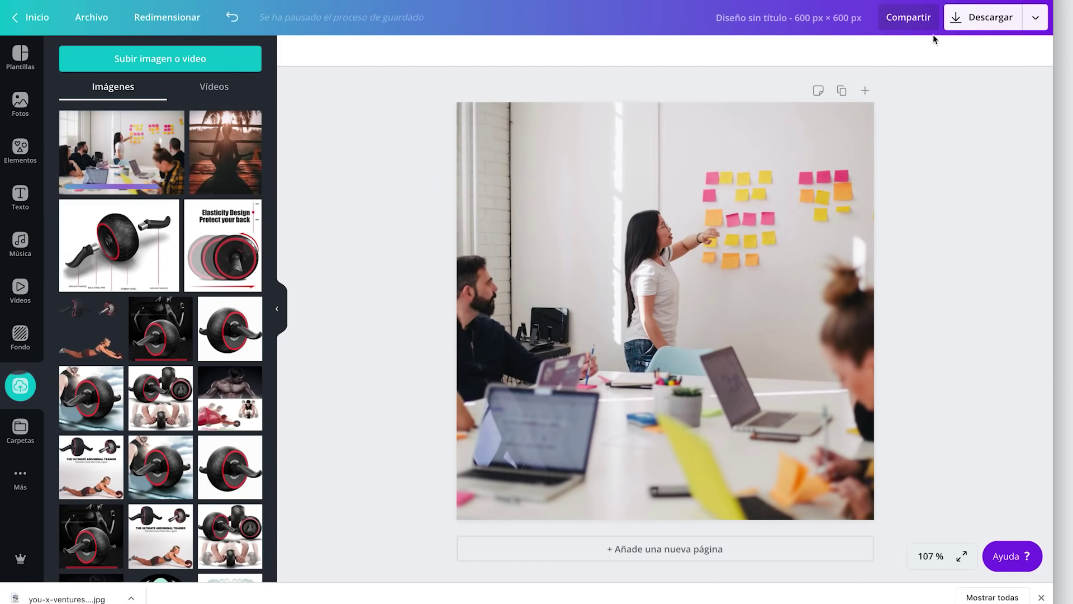
Download the design as a JPG at 100% quality and reveal it in Finder.
{"action": "left_click", "coordinate": [983, 18]}
{"action": "left_click", "coordinate": [916, 109]}
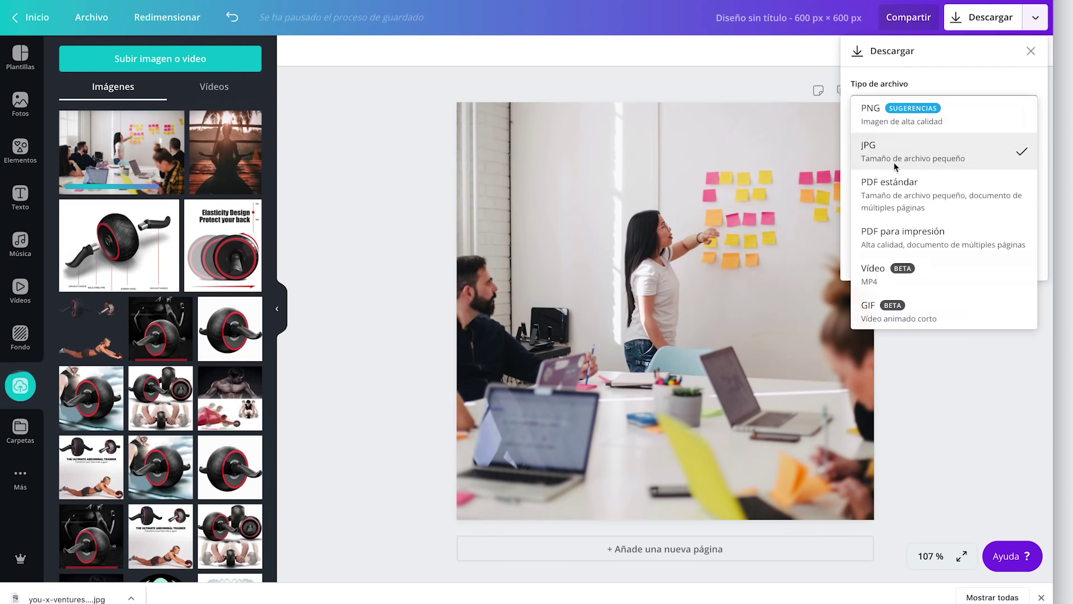
{"action": "left_click", "coordinate": [893, 162]}
{"action": "left_click_drag", "start_coordinate": [971, 183], "coordinate": [997, 183]}
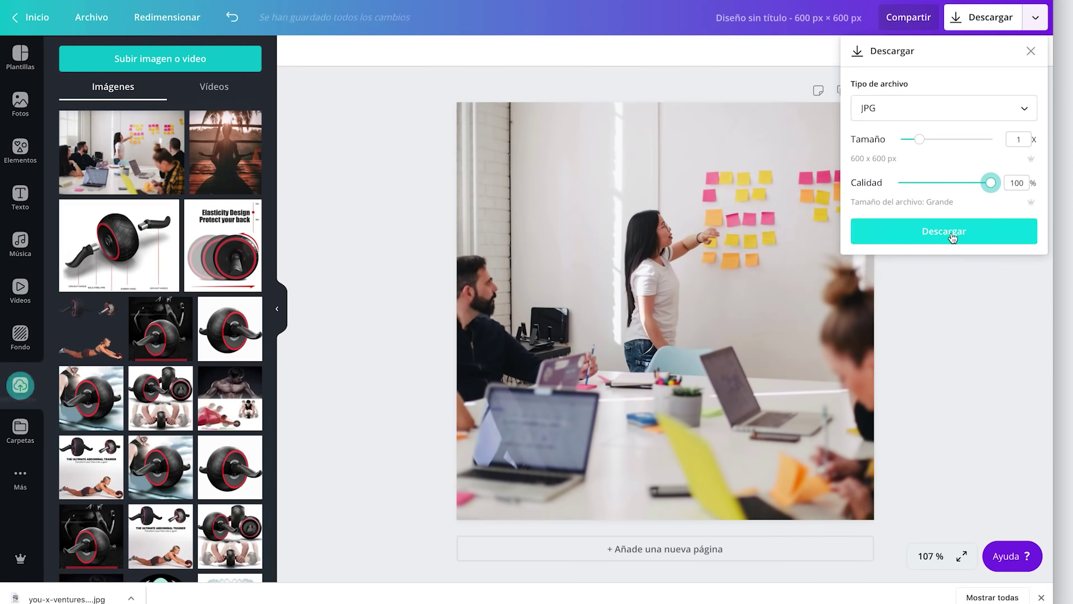
{"action": "left_click", "coordinate": [952, 237]}
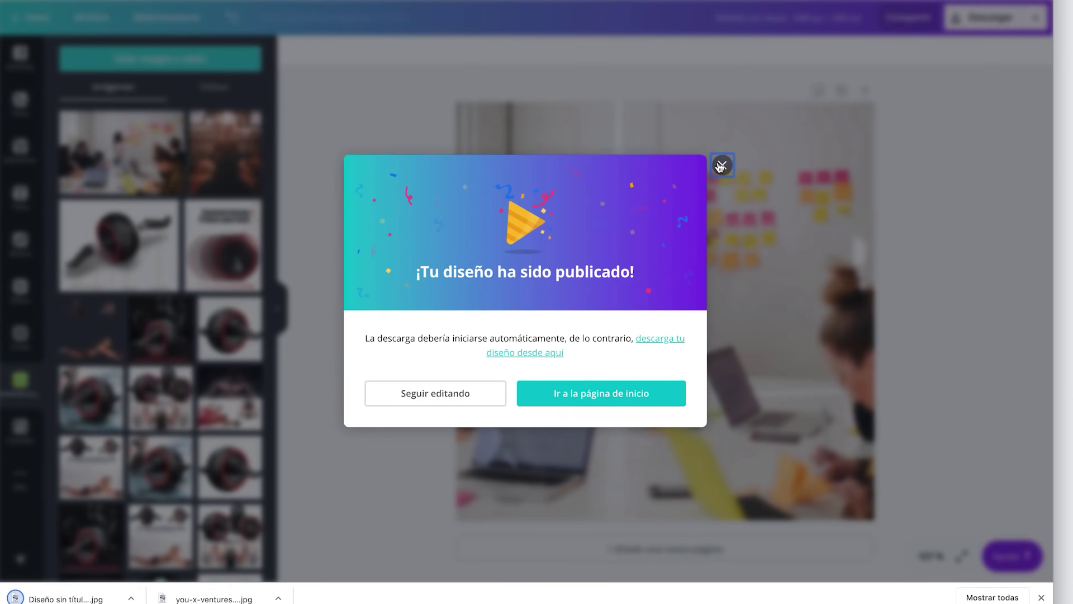
{"action": "left_click", "coordinate": [721, 166]}
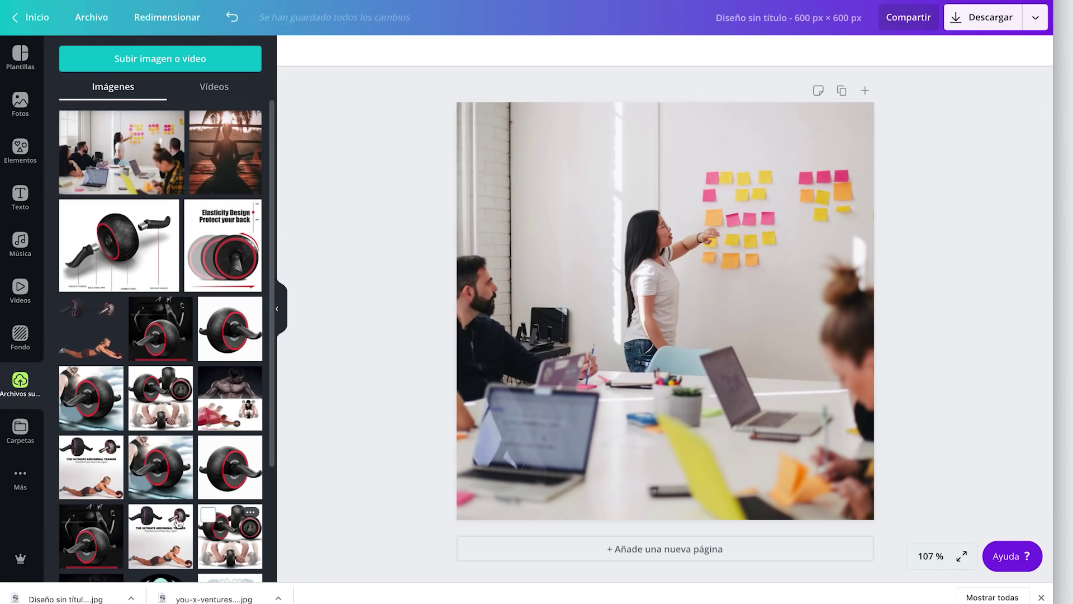
{"action": "left_click", "coordinate": [131, 597]}
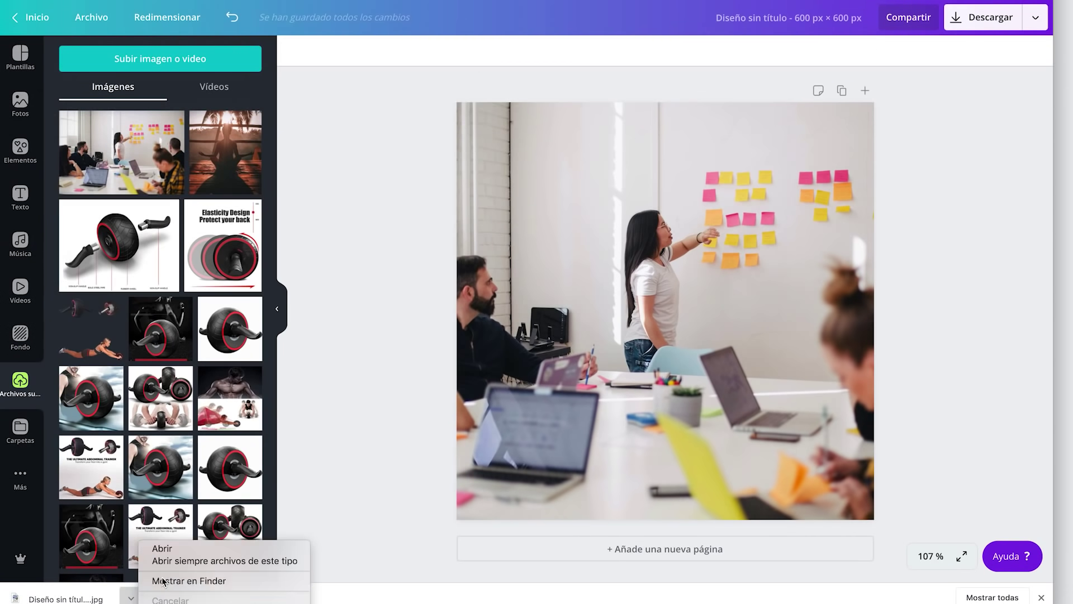
{"action": "left_click", "coordinate": [163, 580]}
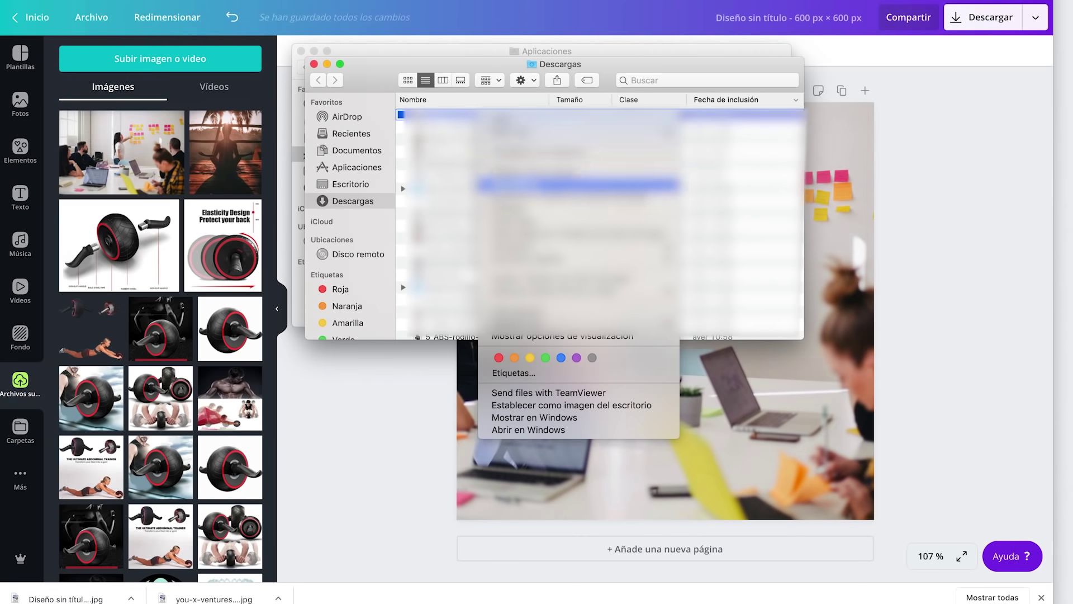
{"action": "key", "text": "Escape"}
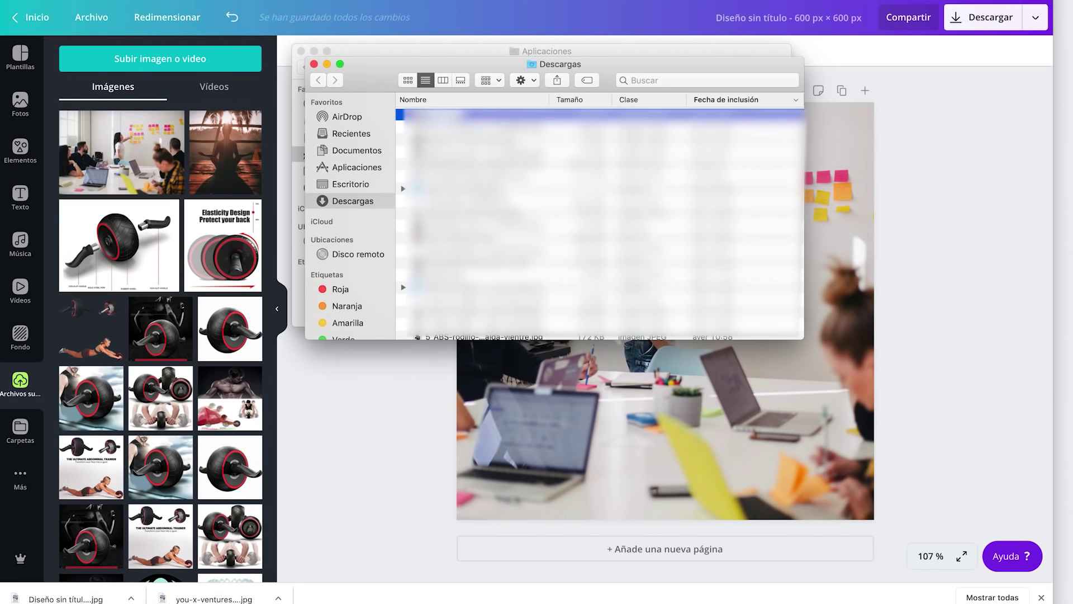
{"action": "key", "text": "super+w"}
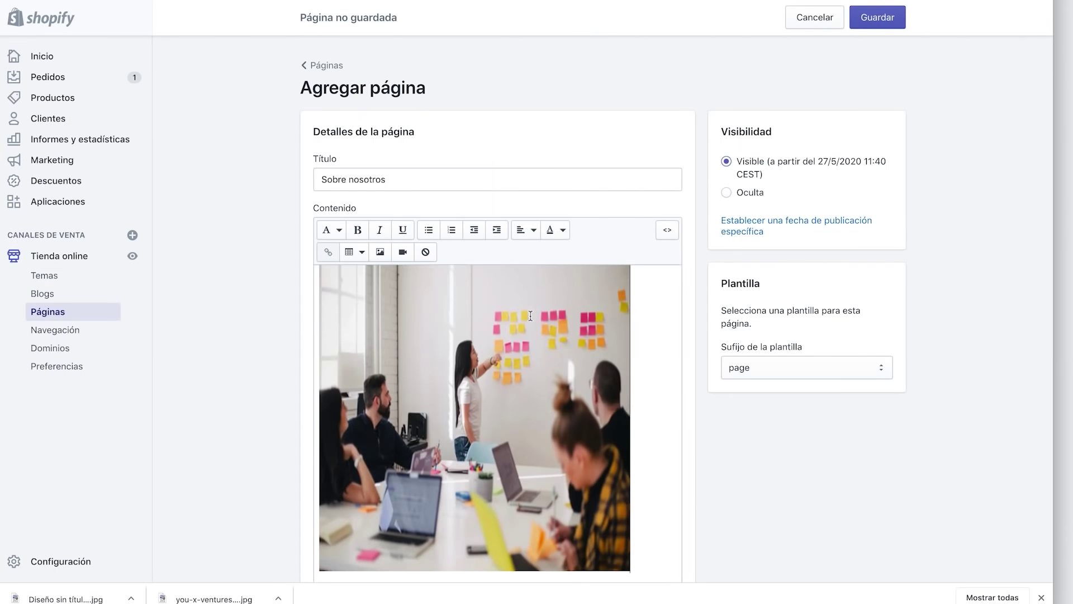
Replace the old photo in the page content with the uploaded sobre nosotros.jpg.
{"action": "left_click", "coordinate": [475, 419]}
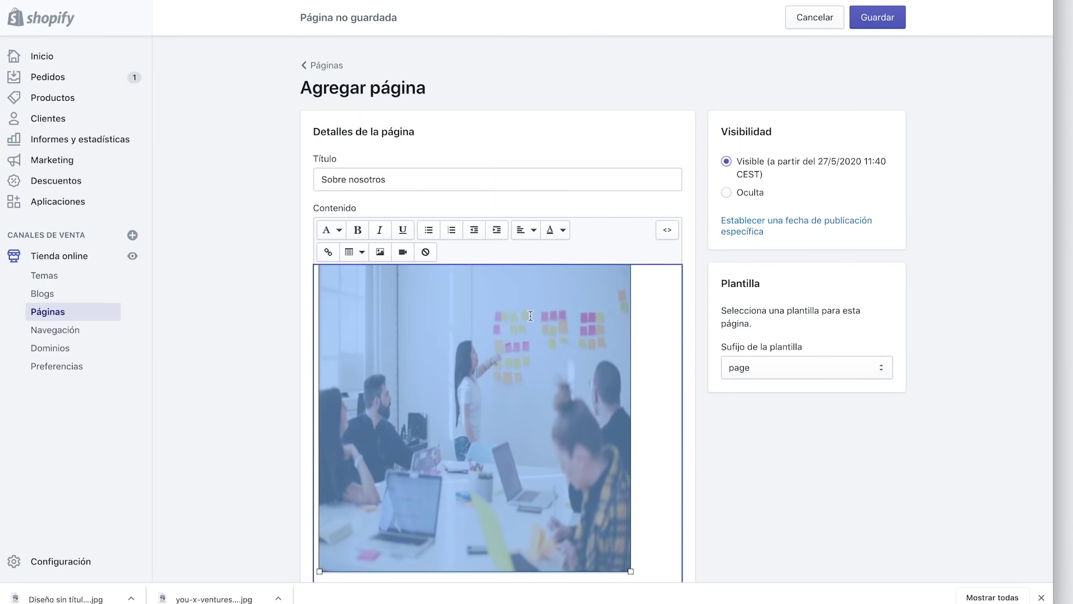
{"action": "key", "text": "BackSpace"}
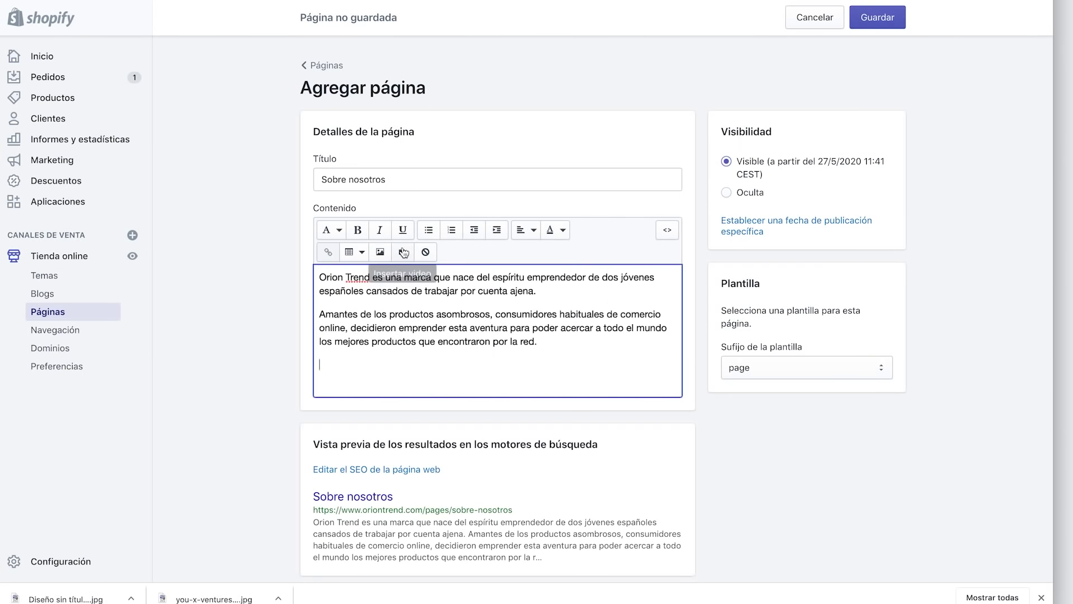
{"action": "left_click", "coordinate": [379, 254]}
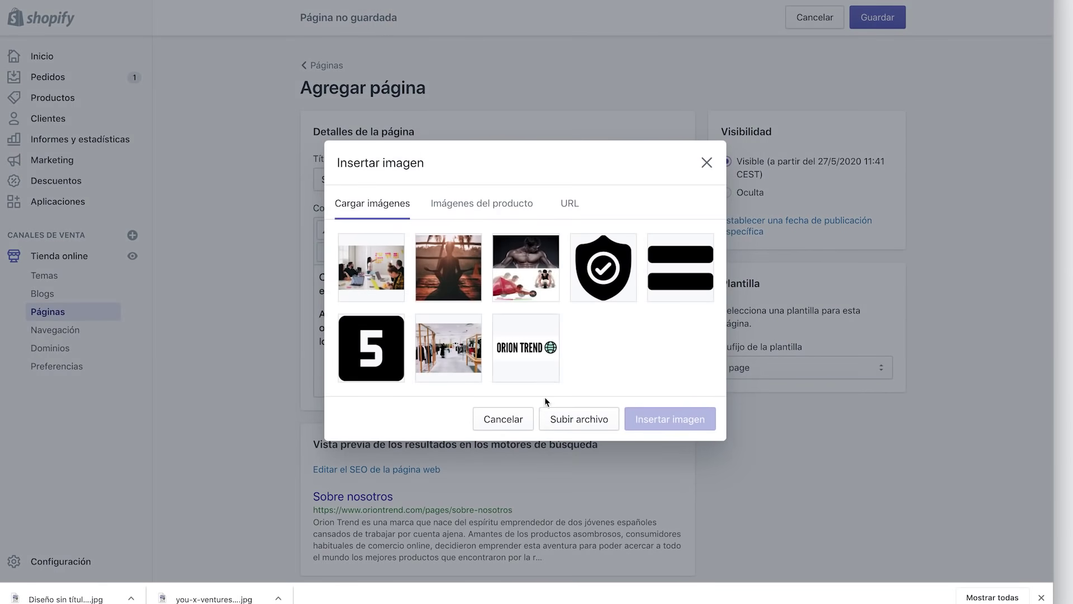
{"action": "left_click", "coordinate": [576, 426]}
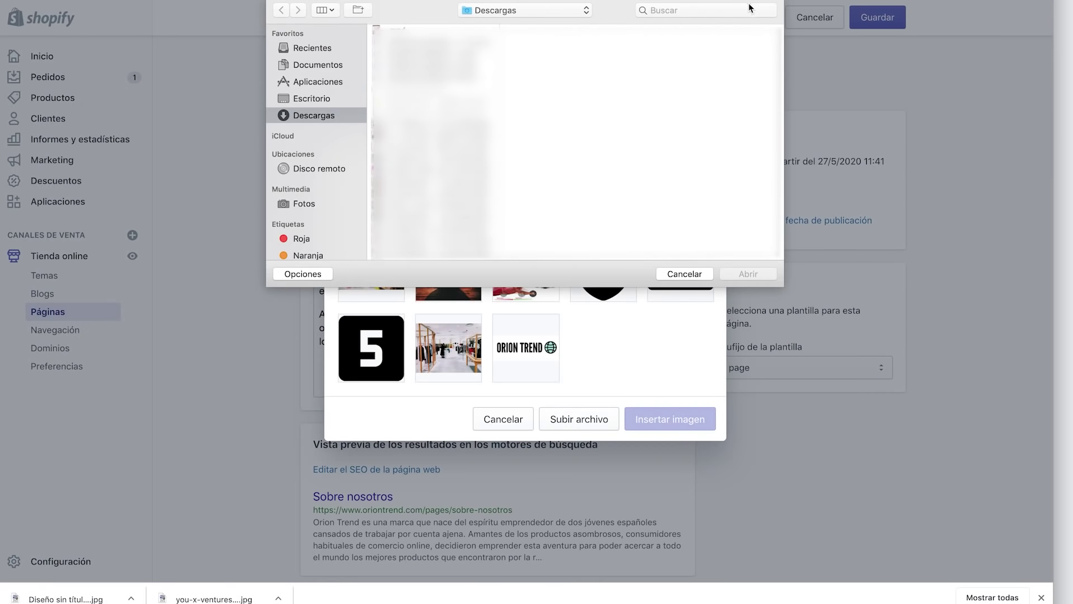
{"action": "left_click", "coordinate": [750, 8]}
{"action": "type", "text": "sobre"}
{"action": "key", "text": "Return"}
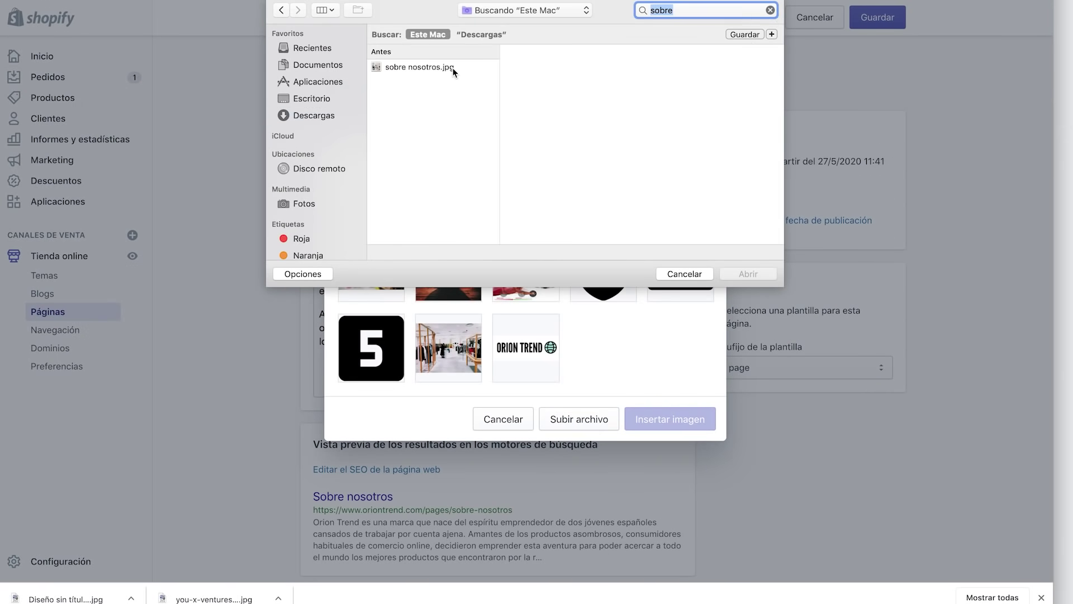
{"action": "double_click", "coordinate": [449, 67]}
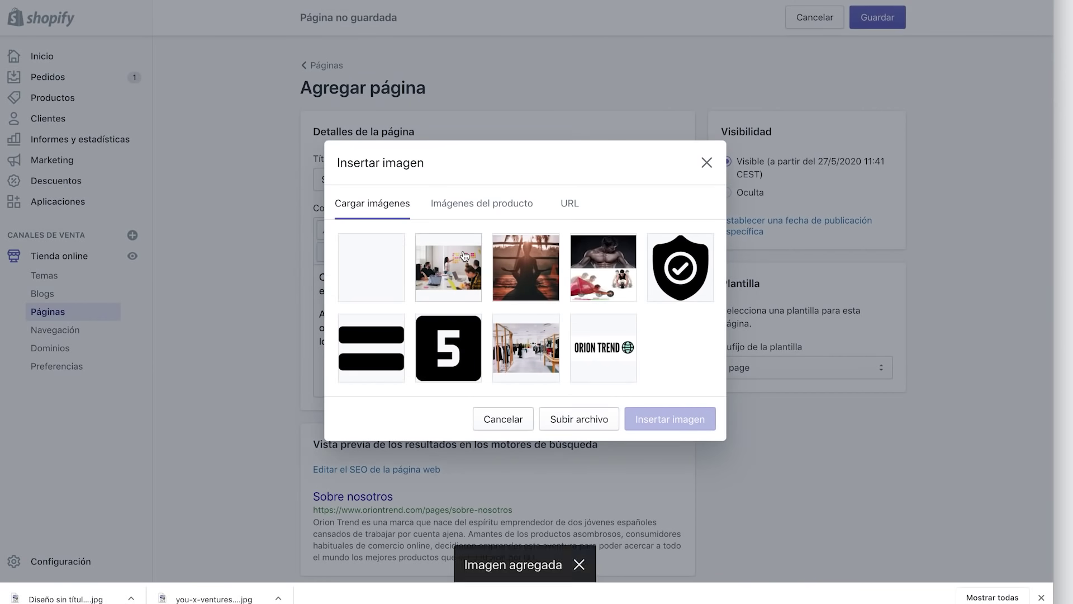
{"action": "left_click", "coordinate": [364, 263]}
{"action": "left_click", "coordinate": [679, 483]}
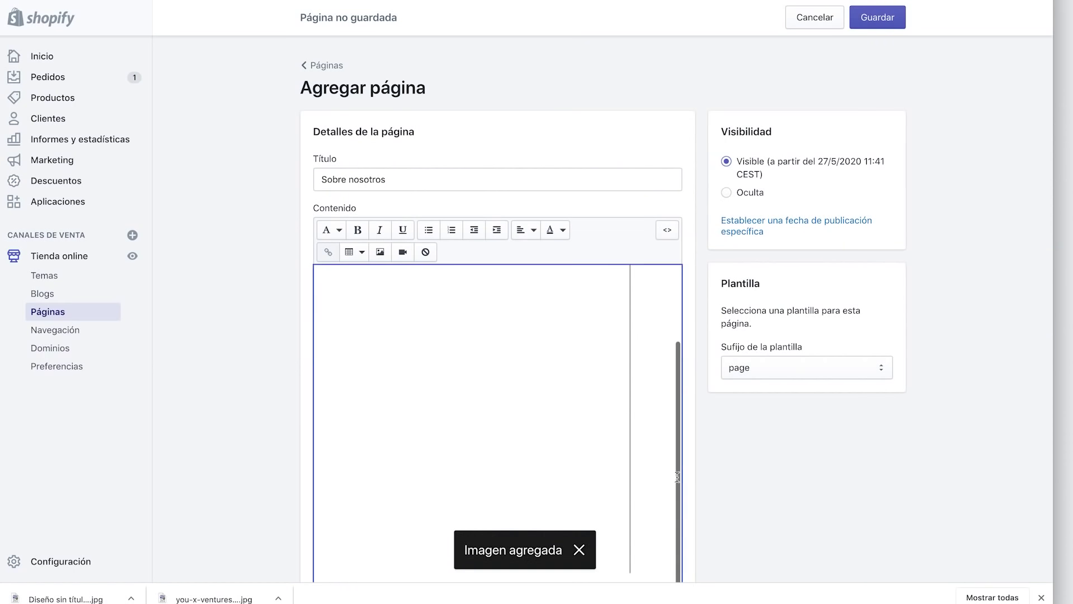
Center the inserted image and save the Sobre nosotros page.
{"action": "left_click", "coordinate": [545, 376]}
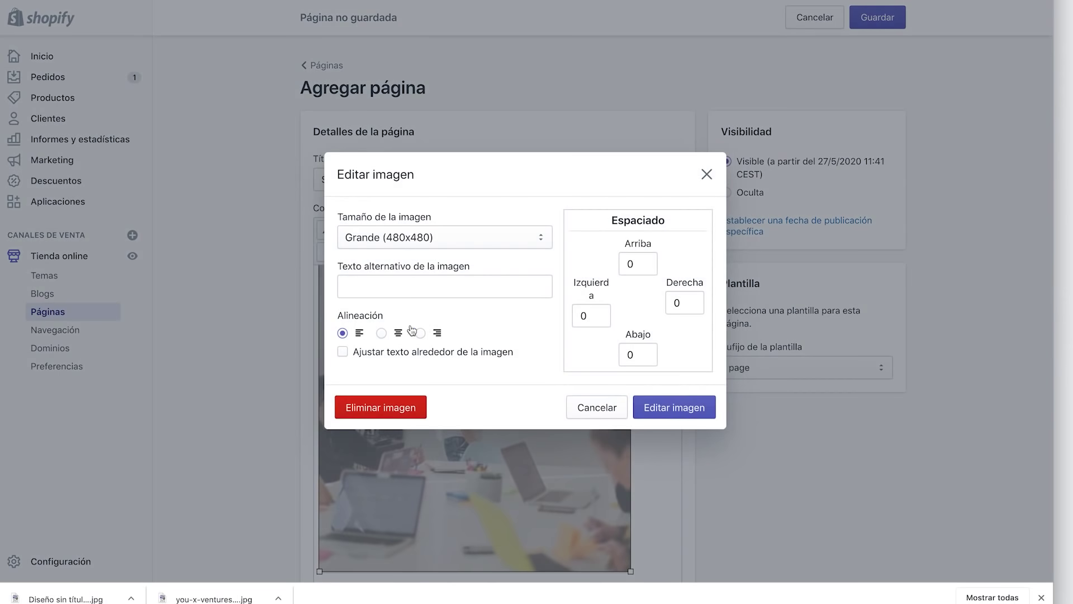
{"action": "left_click", "coordinate": [382, 332]}
{"action": "left_click", "coordinate": [663, 407]}
{"action": "scroll", "coordinate": [644, 365], "scroll_direction": "up", "scroll_amount": 3}
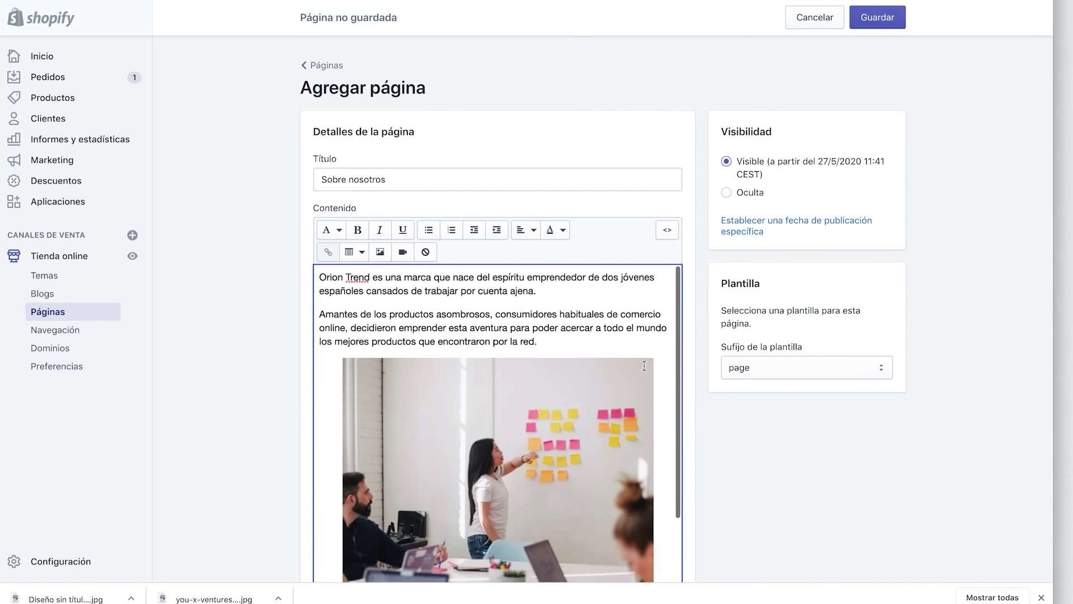
{"action": "left_click", "coordinate": [871, 15]}
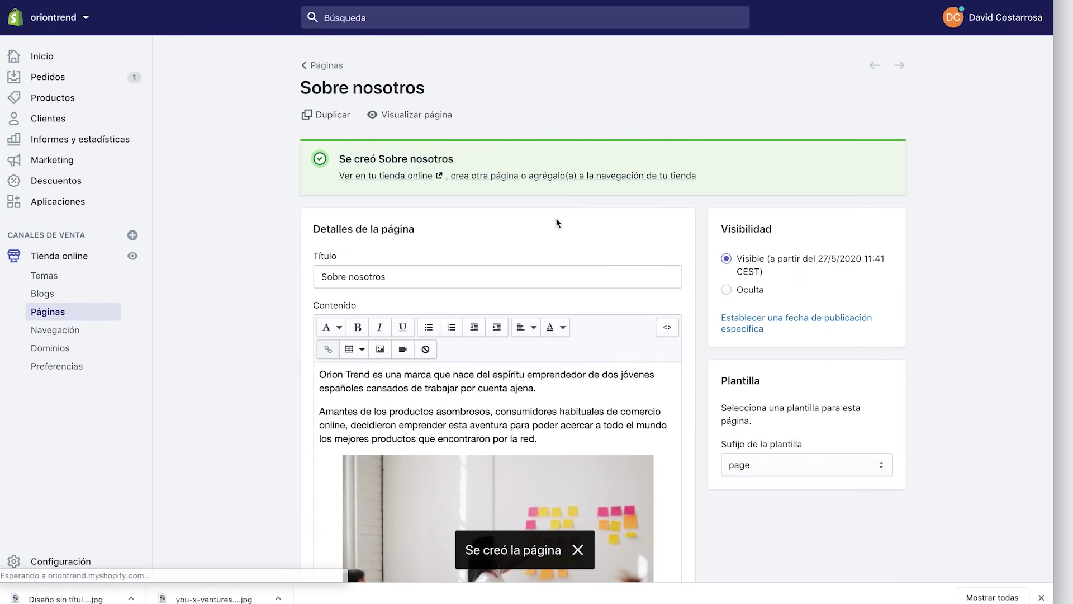
Add a new store page titled 'Preguntas Frecuentes' and place the cursor in its content.
{"action": "left_click", "coordinate": [323, 65]}
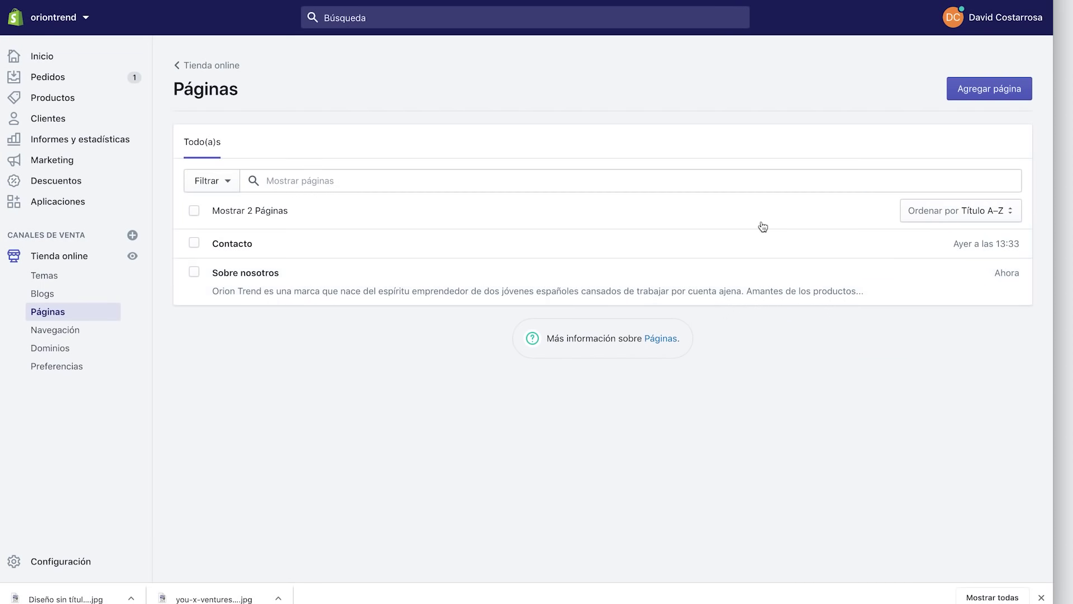
{"action": "left_click", "coordinate": [994, 90]}
{"action": "left_click", "coordinate": [571, 174]}
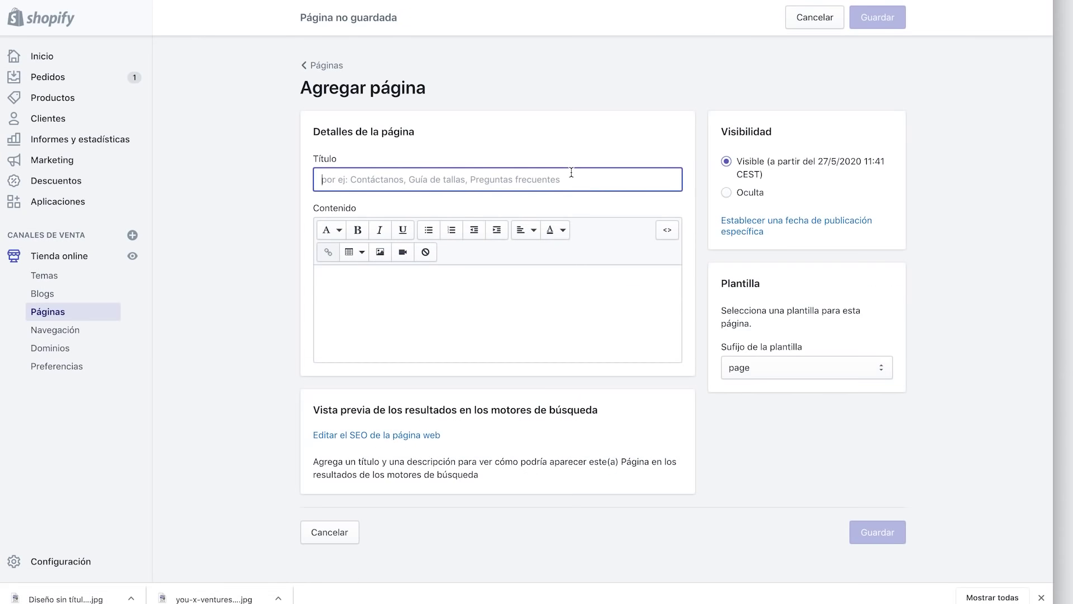
{"action": "type", "text": "Preguntas Frecuentes"}
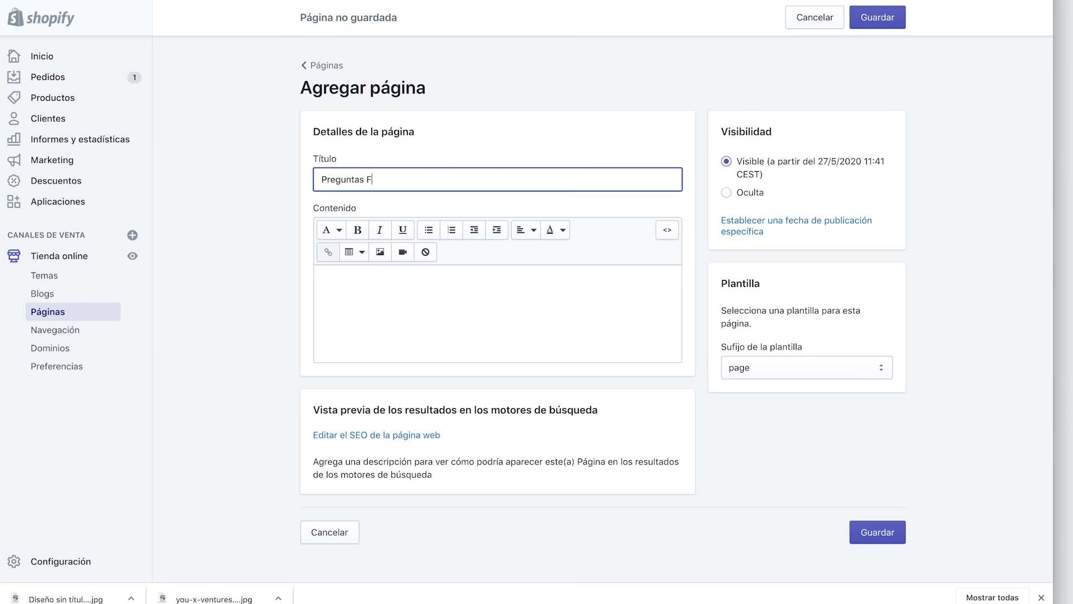
{"action": "left_click", "coordinate": [411, 338]}
Select the FAQ text from the Preguntas Frecuentes heading to the end of EBOOK GRATUITO.
{"action": "key", "text": "ctrl+Tab"}
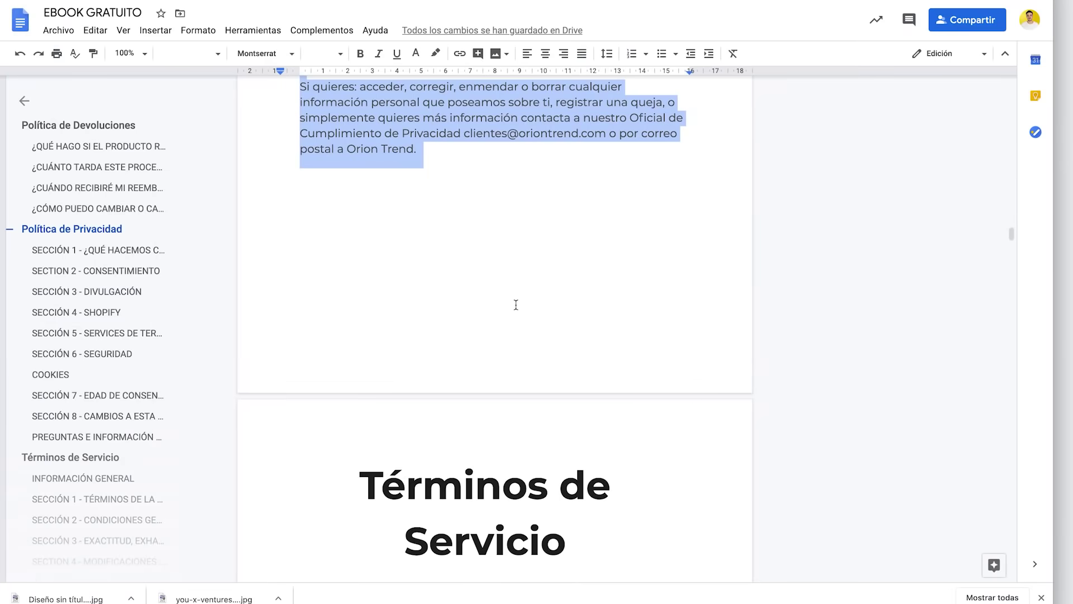
{"action": "scroll", "coordinate": [516, 304], "scroll_direction": "down", "scroll_amount": 20}
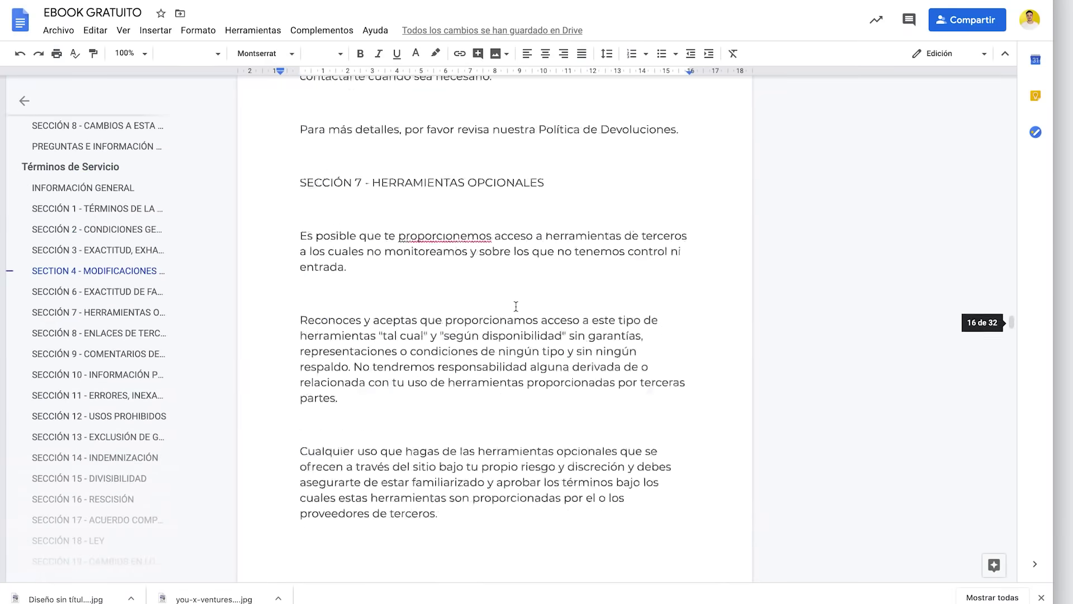
{"action": "scroll", "coordinate": [516, 306], "scroll_direction": "down", "scroll_amount": 20}
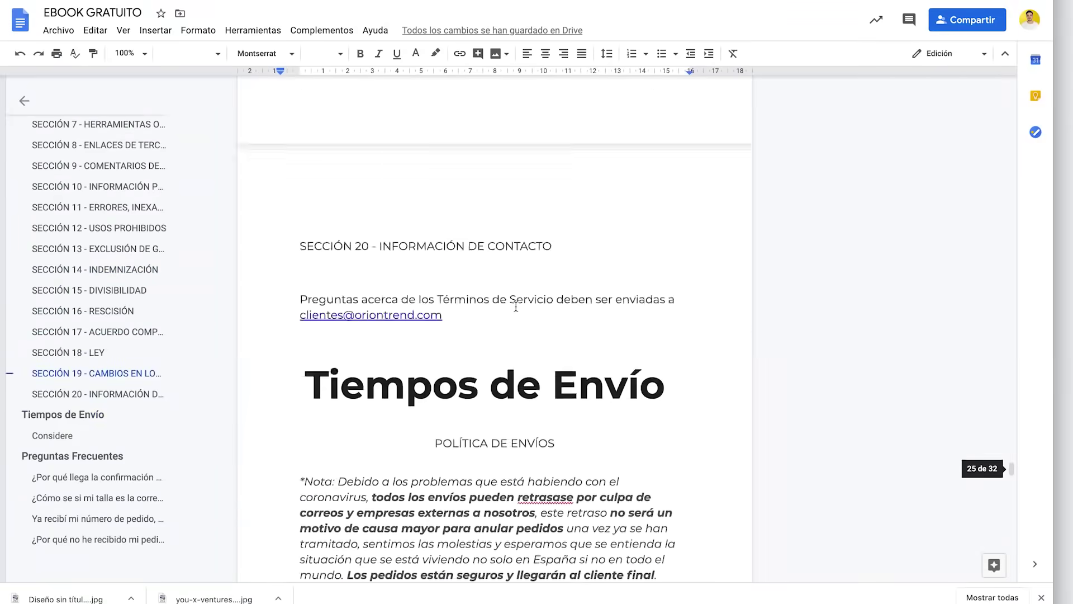
{"action": "scroll", "coordinate": [516, 306], "scroll_direction": "down", "scroll_amount": 20}
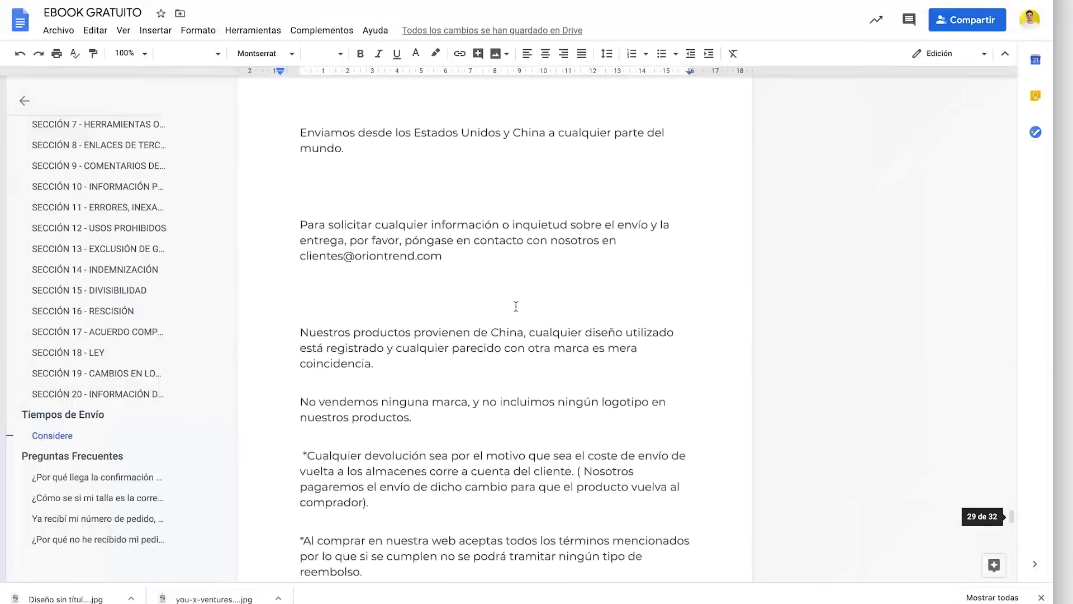
{"action": "scroll", "coordinate": [516, 305], "scroll_direction": "down", "scroll_amount": 10}
{"action": "scroll", "coordinate": [372, 175], "scroll_direction": "up", "scroll_amount": 4}
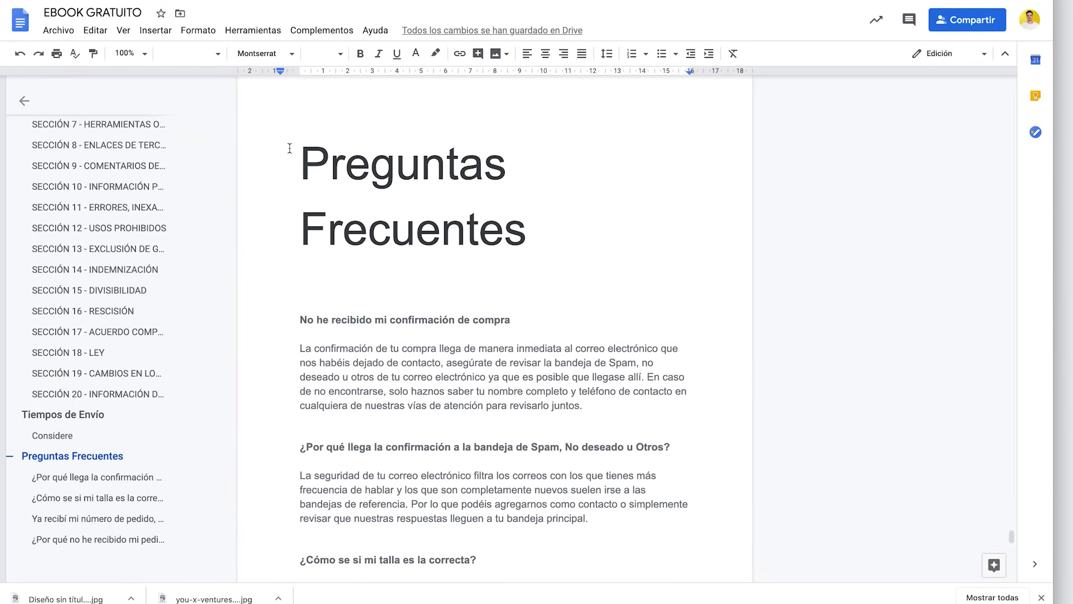
{"action": "left_click_drag", "start_coordinate": [289, 148], "coordinate": [304, 333]}
{"action": "scroll", "coordinate": [536, 400], "scroll_direction": "down", "scroll_amount": 20}
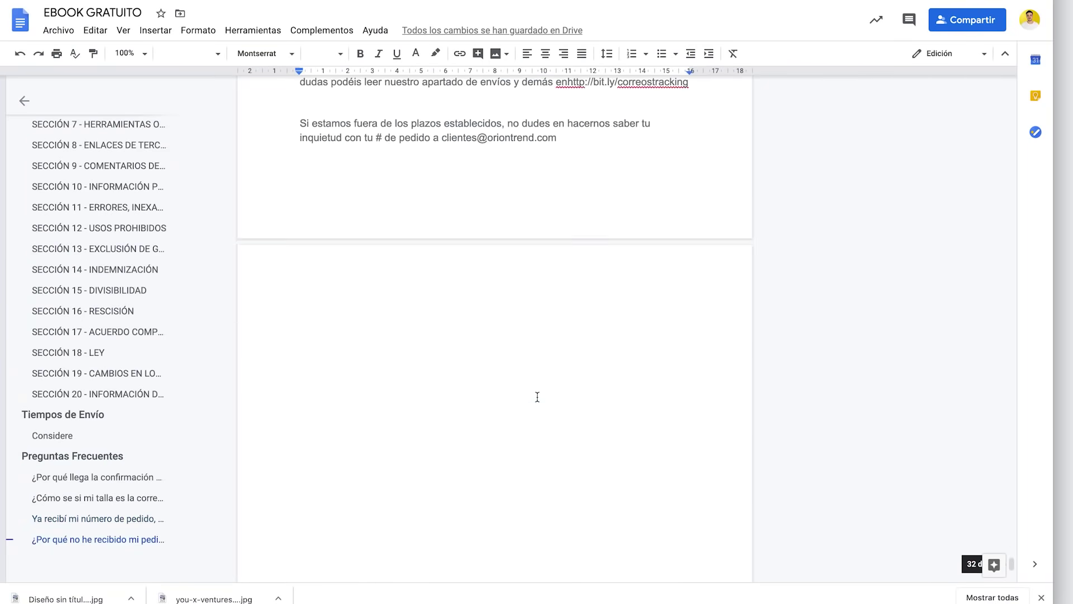
{"action": "scroll", "coordinate": [536, 395], "scroll_direction": "up", "scroll_amount": 3}
{"action": "left_click", "coordinate": [548, 335], "text": "shift"}
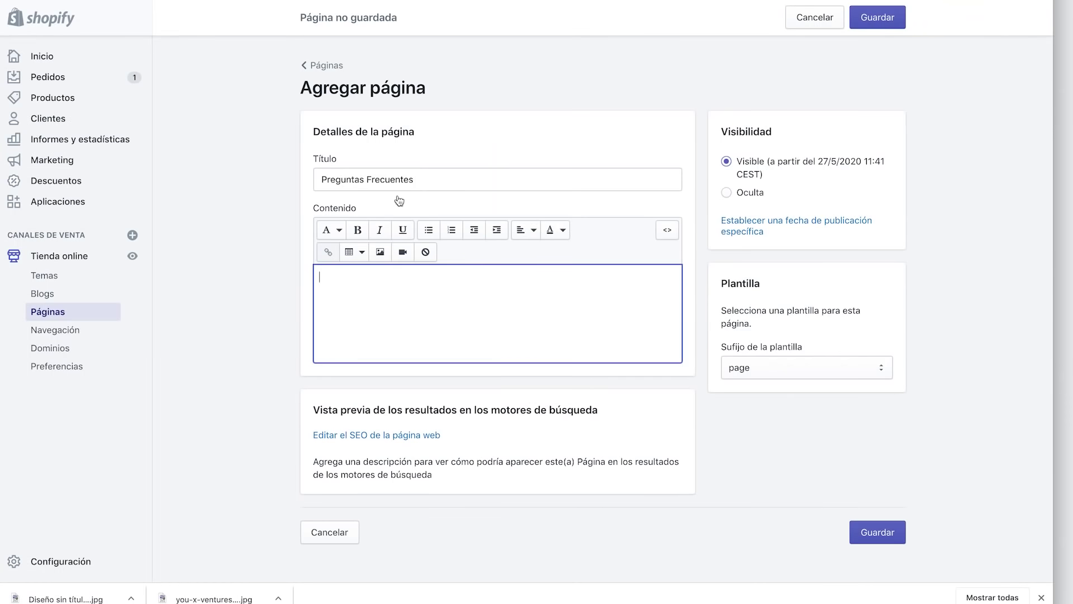
Paste the copied FAQ text into Contenido and remove the blank line above the last question.
{"action": "key", "text": "ctrl+v"}
{"action": "scroll", "coordinate": [515, 340], "scroll_direction": "up", "scroll_amount": 1}
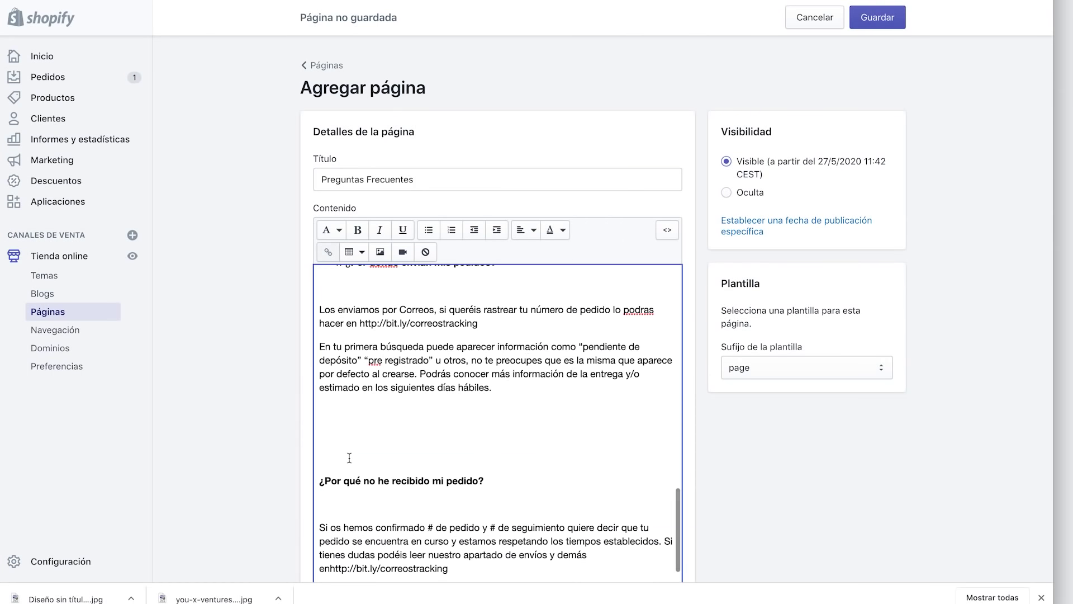
{"action": "left_click", "coordinate": [346, 433]}
{"action": "key", "text": "BackSpace"}
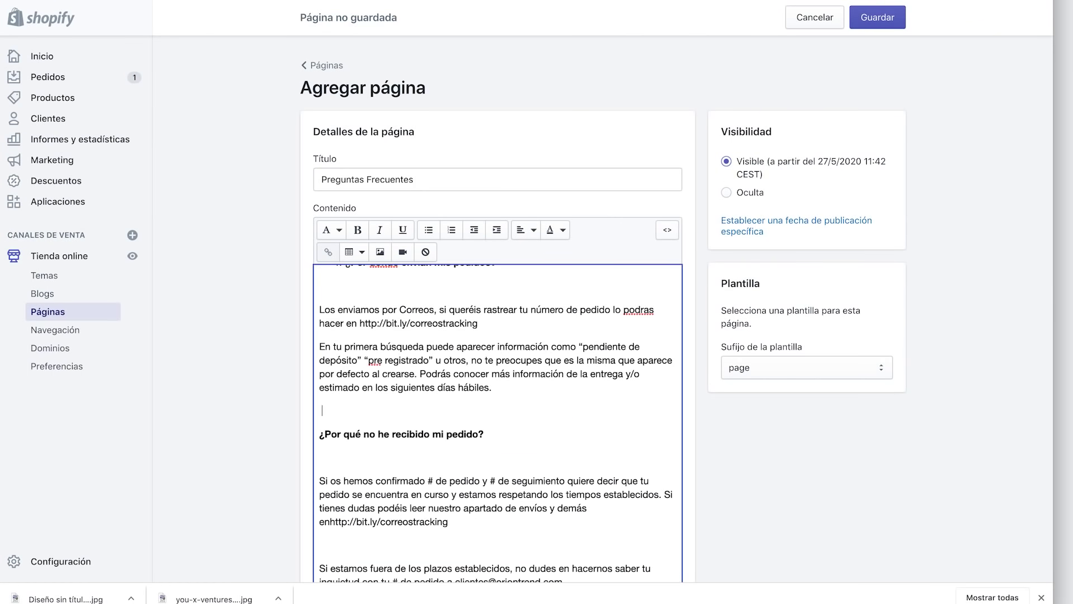
{"action": "scroll", "coordinate": [498, 423], "scroll_direction": "up", "scroll_amount": 10}
{"action": "scroll", "coordinate": [498, 424], "scroll_direction": "up", "scroll_amount": 3}
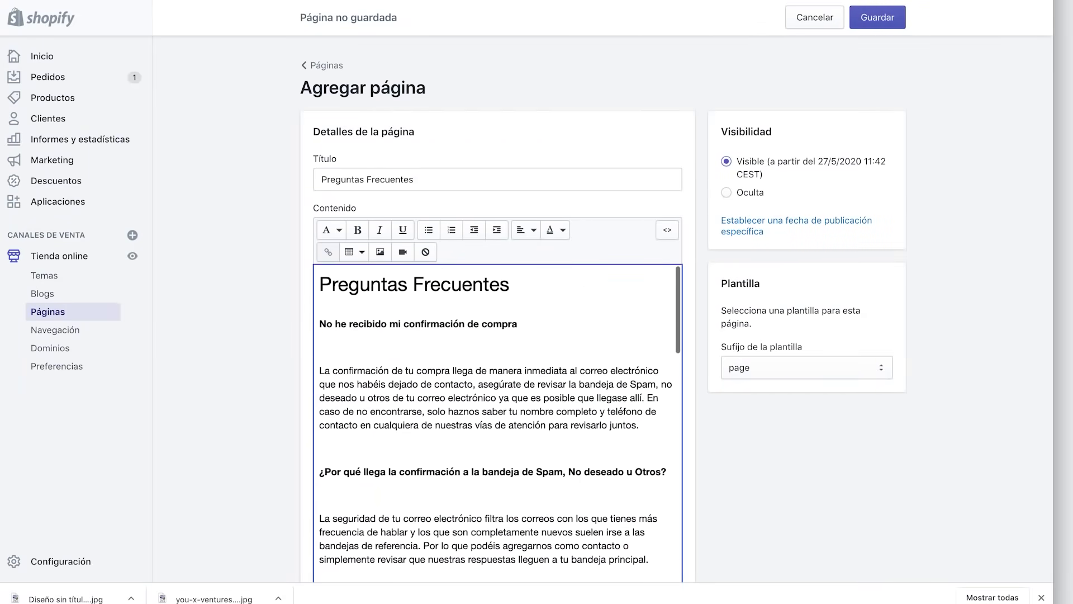
{"action": "scroll", "coordinate": [497, 423], "scroll_direction": "down", "scroll_amount": 15}
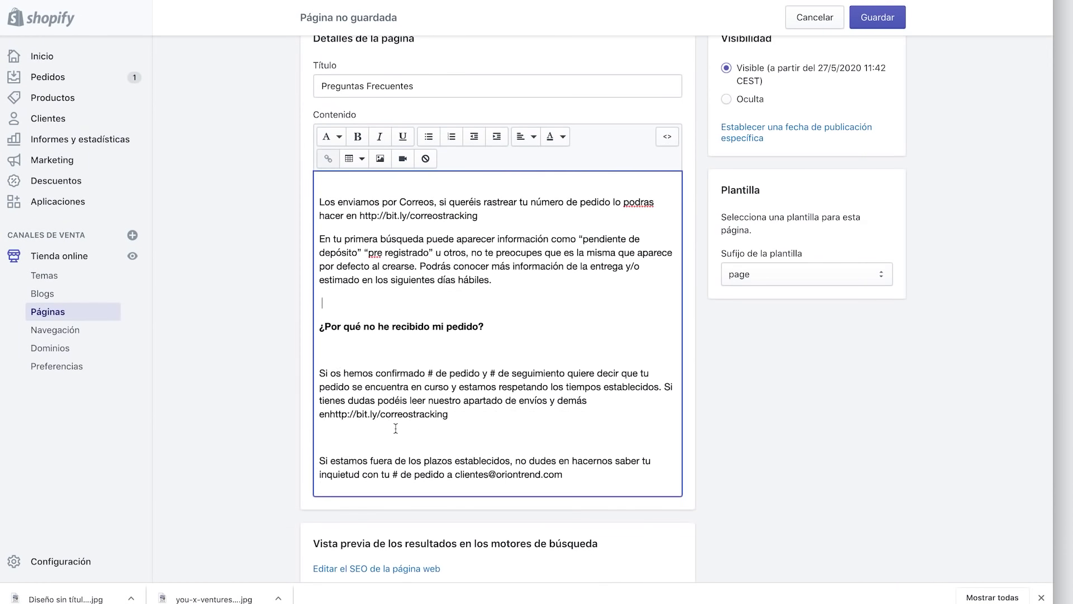
{"action": "triple_click", "coordinate": [439, 413]}
{"action": "left_click", "coordinate": [346, 431]}
{"action": "left_click", "coordinate": [330, 414]}
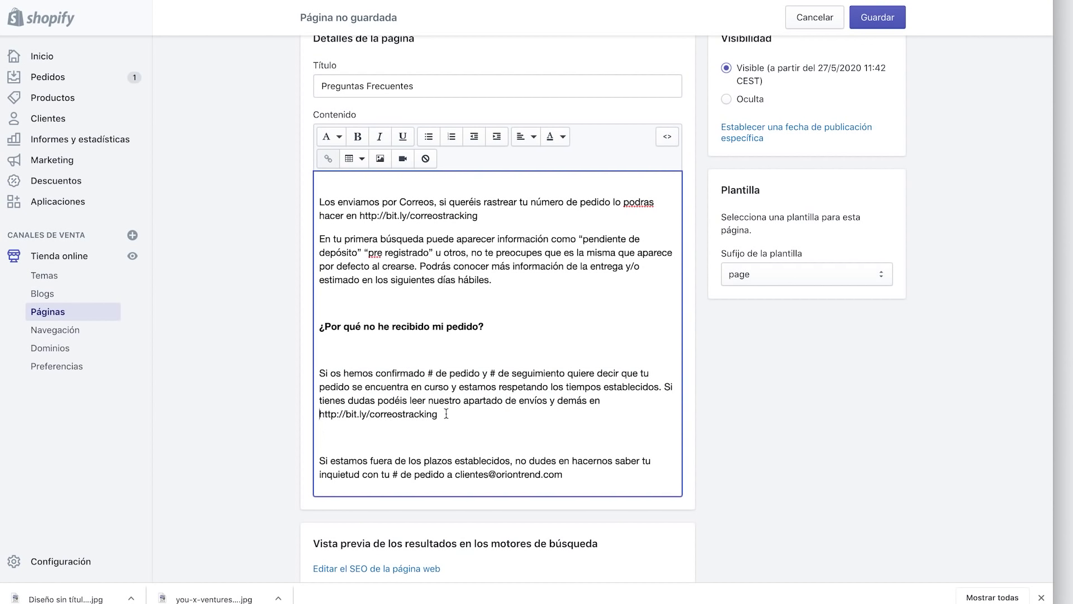
{"action": "left_click_drag", "start_coordinate": [438, 415], "coordinate": [312, 411]}
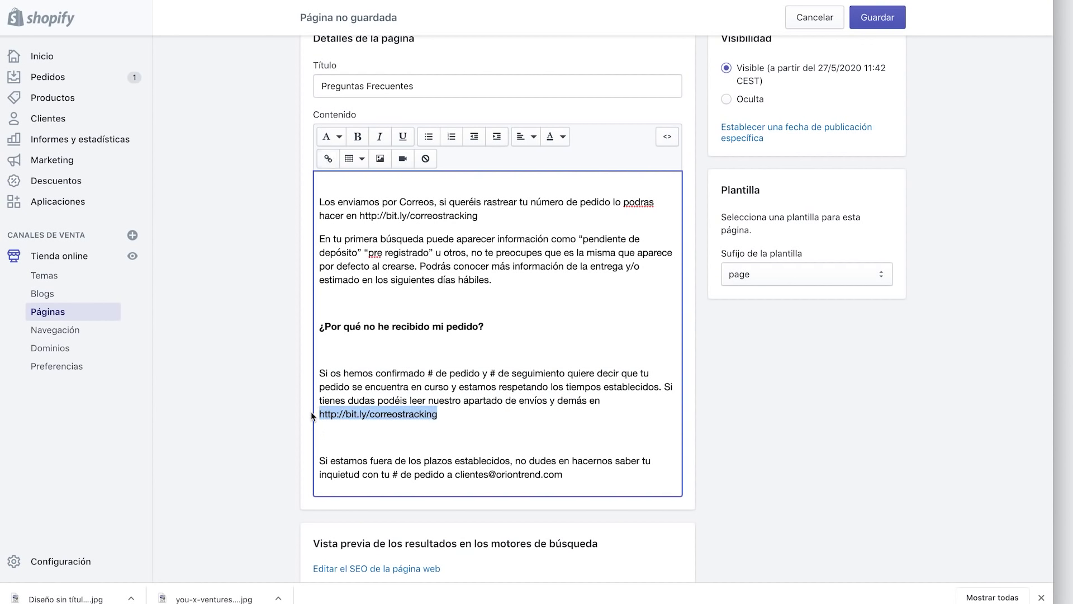
{"action": "key", "text": "ctrl+c"}
{"action": "key", "text": "ctrl+t"}
{"action": "key", "text": "ctrl+v"}
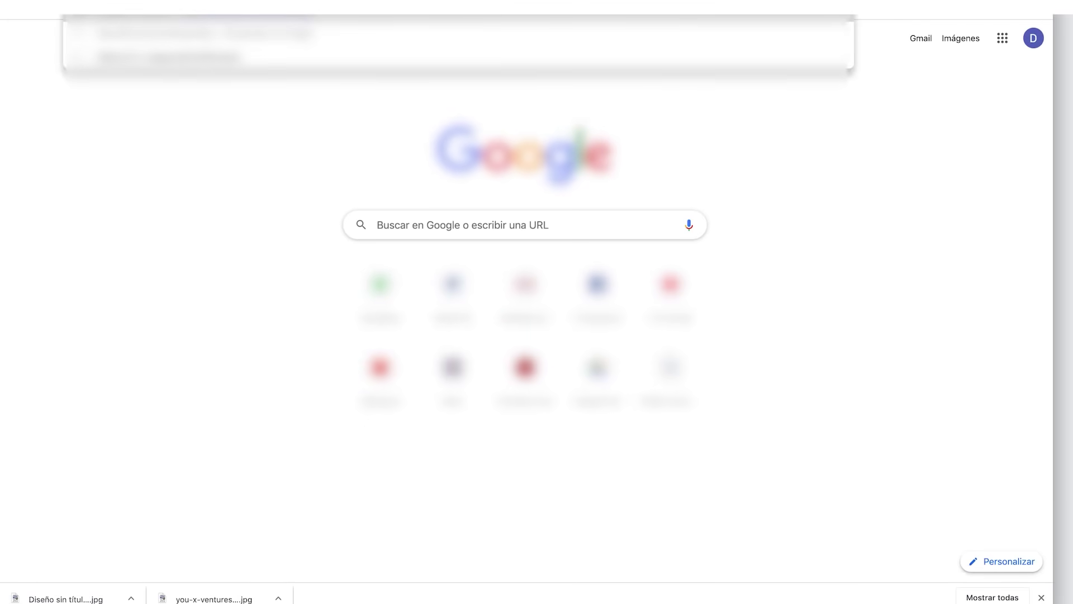
{"action": "key", "text": "Return"}
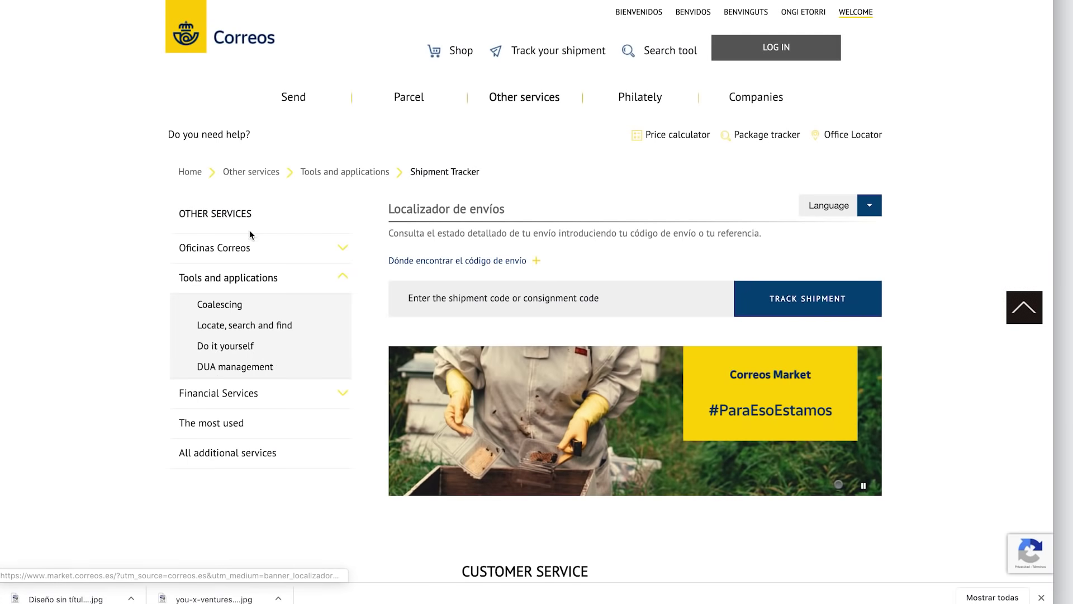
{"action": "scroll", "coordinate": [454, 321], "scroll_direction": "down", "scroll_amount": 20}
{"action": "scroll", "coordinate": [455, 328], "scroll_direction": "up", "scroll_amount": 20}
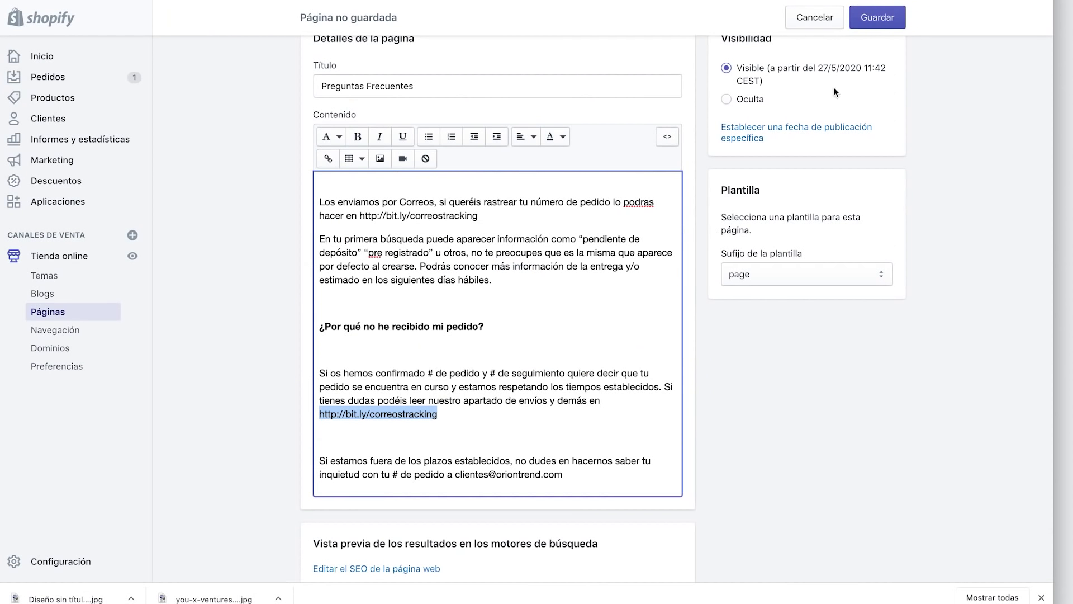
Save the Preguntas Frecuentes page and start a new page from the Páginas list.
{"action": "left_click", "coordinate": [877, 17]}
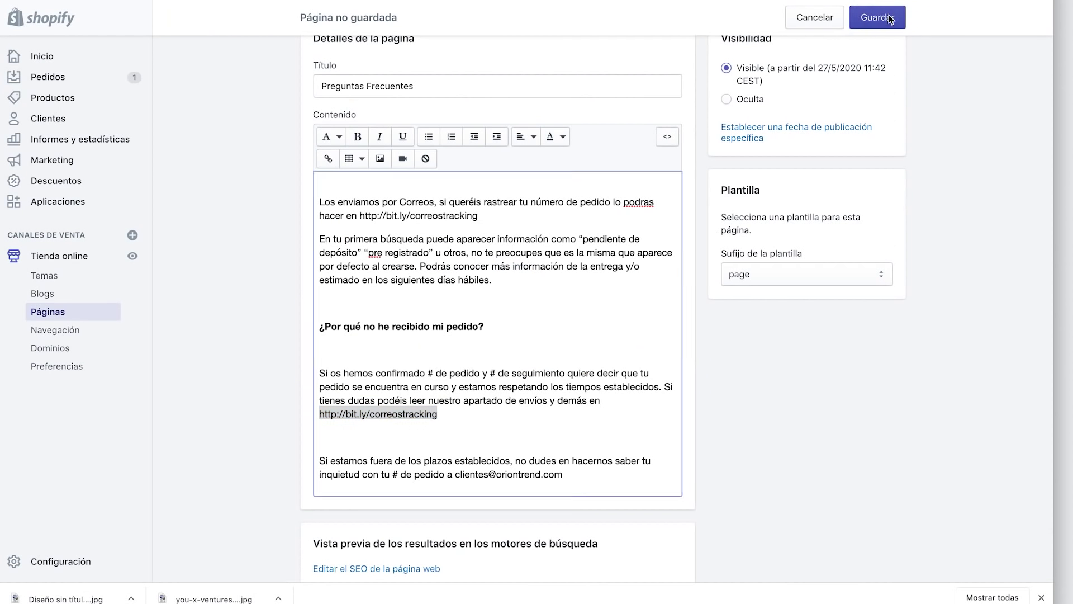
{"action": "left_click", "coordinate": [322, 65]}
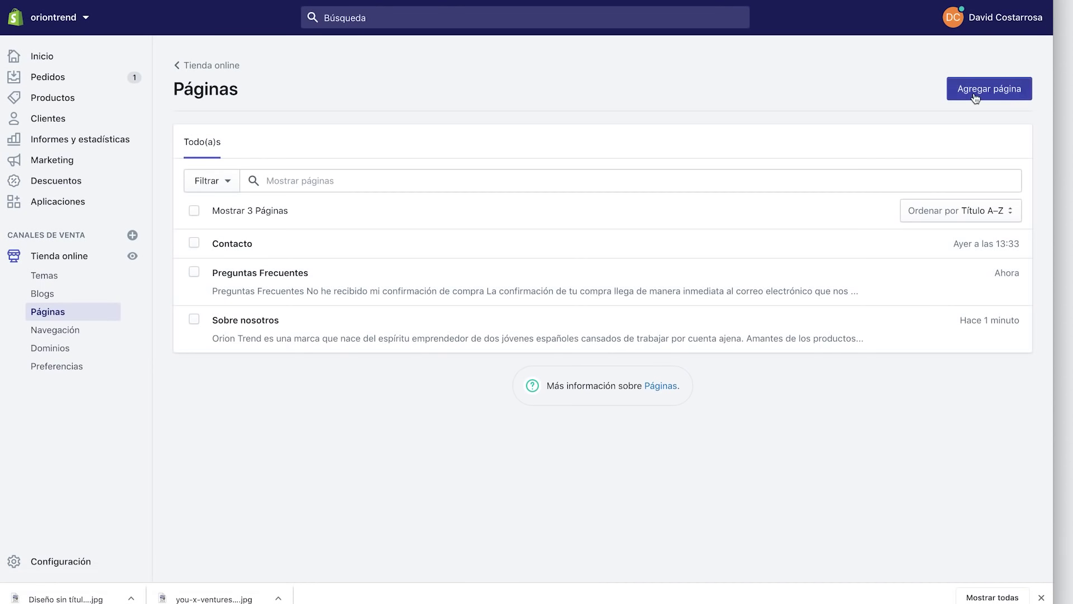
{"action": "left_click", "coordinate": [972, 94]}
{"action": "left_click", "coordinate": [543, 173]}
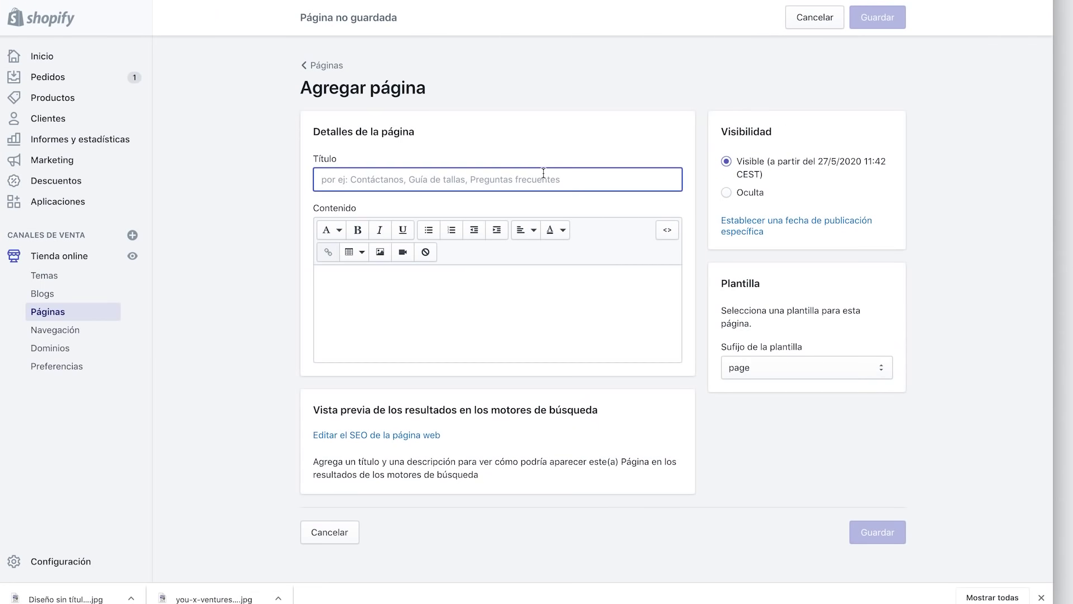
Title the page 'Trabaja con nosotros' and write the invitation to online-commerce lovers, starting 'Envíanos un correo a'.
{"action": "type", "text": "Trabaja c"}
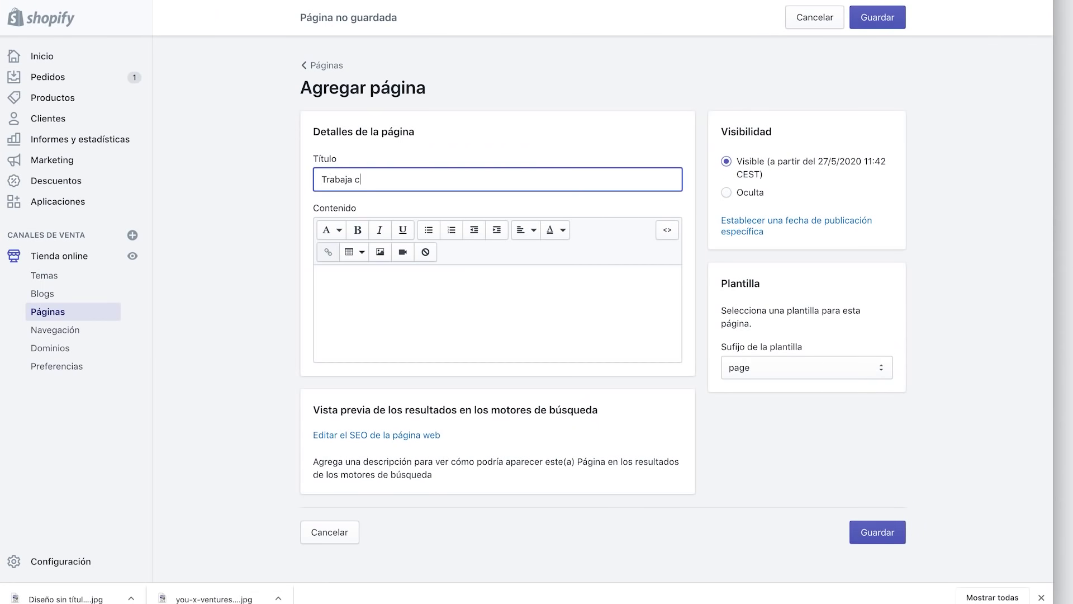
{"action": "type", "text": "on nosotros"}
{"action": "left_click", "coordinate": [486, 327]}
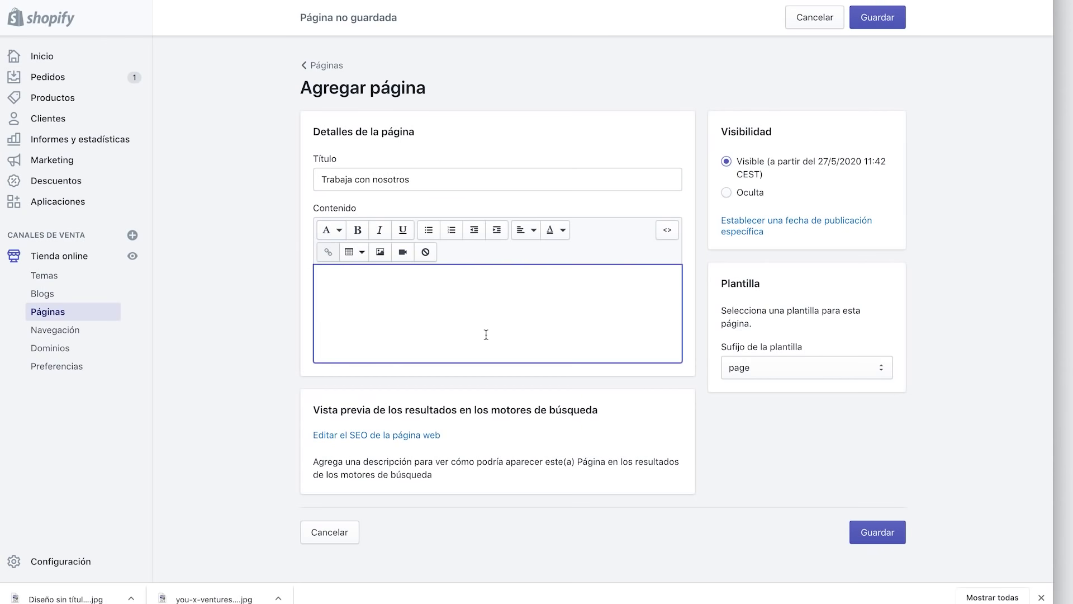
{"action": "type", "text": "¿Eres un amante del"}
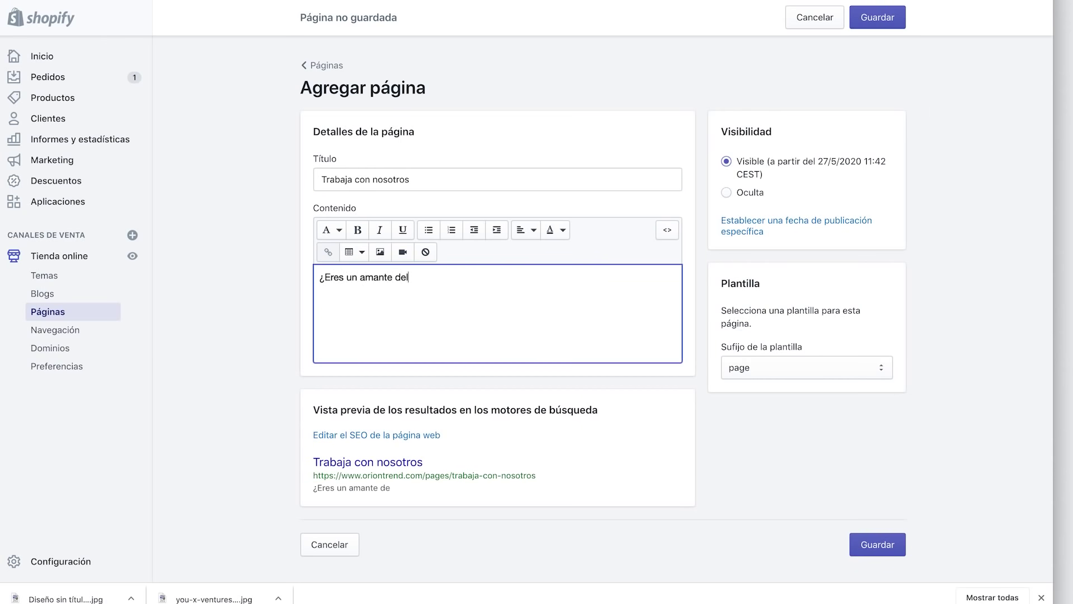
{"action": "type", "text": " comercio online¿ "}
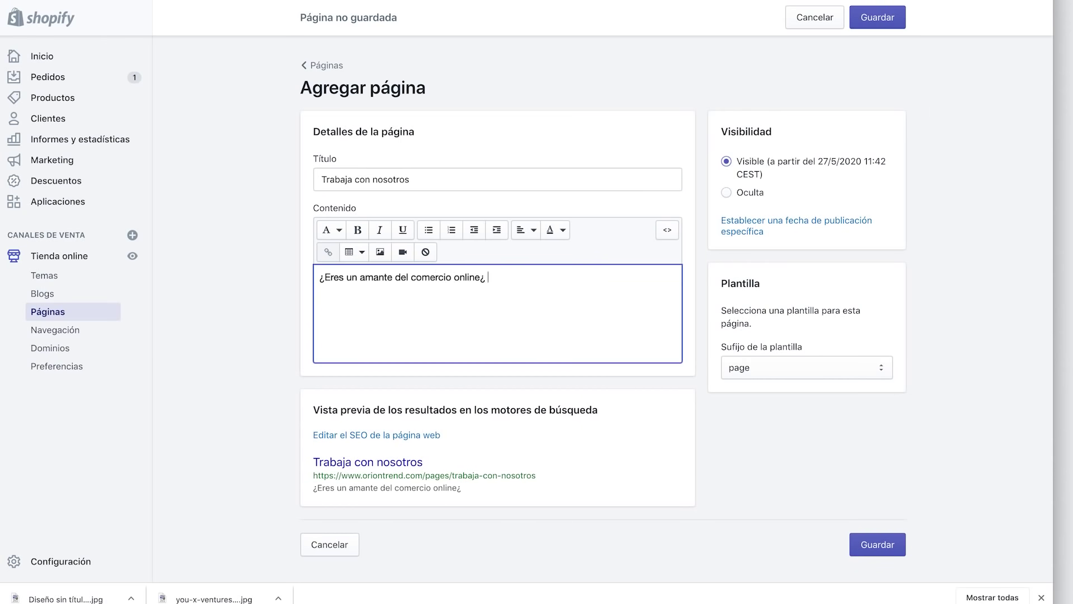
{"action": "key", "text": "BackSpace"}
{"action": "key", "text": "BackSpace"}
{"action": "type", "text": "? ¿Tienes un olfato especial para "}
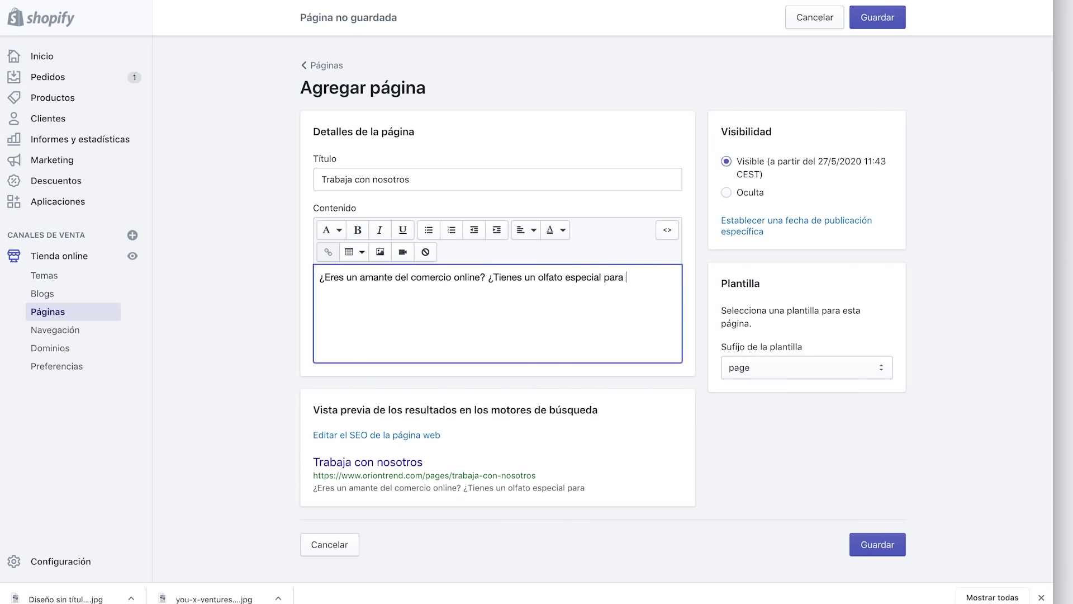
{"action": "type", "text": "encontrar productos aso"}
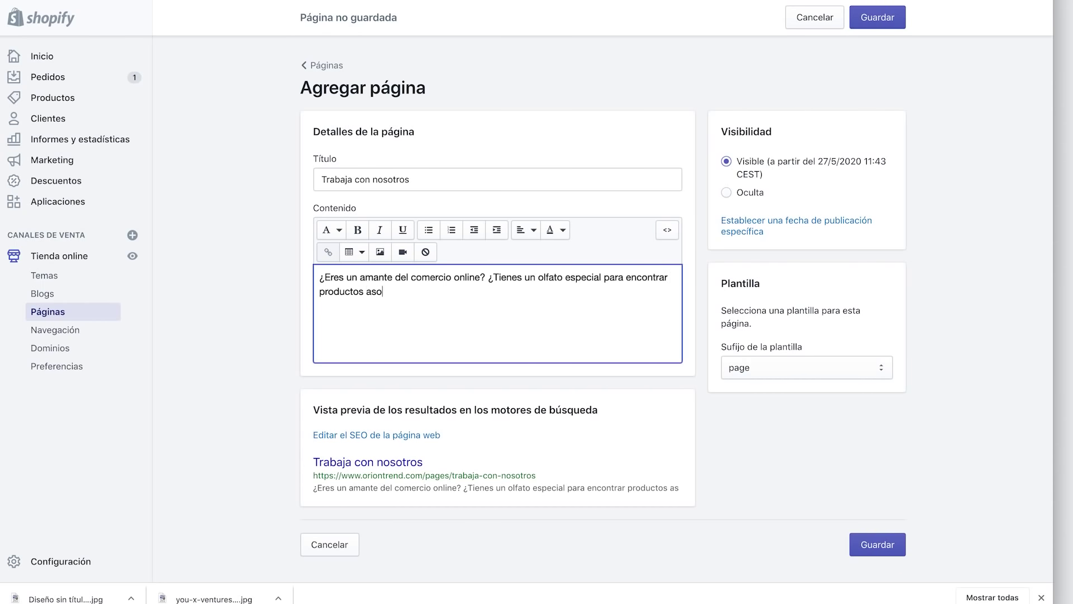
{"action": "type", "text": "mbrosos? Te queremos en nuestro equipo."}
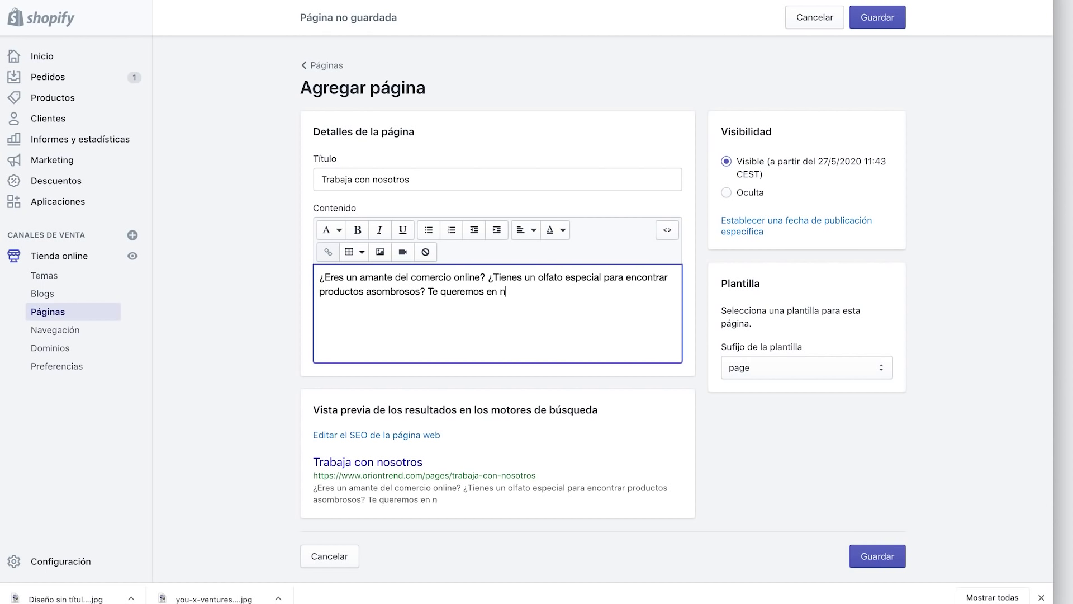
{"action": "key", "text": "Return"}
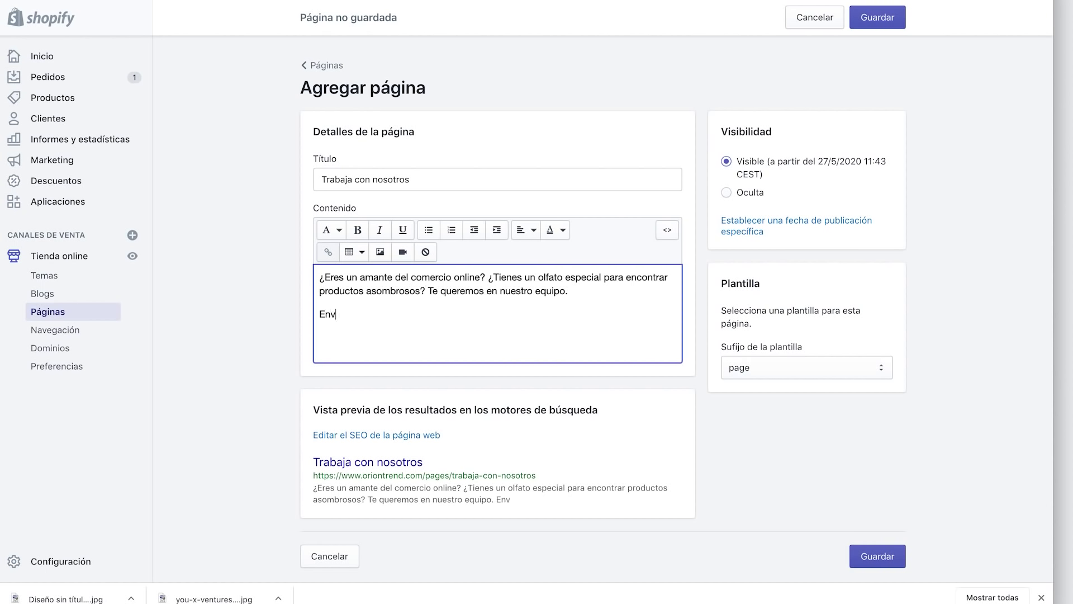
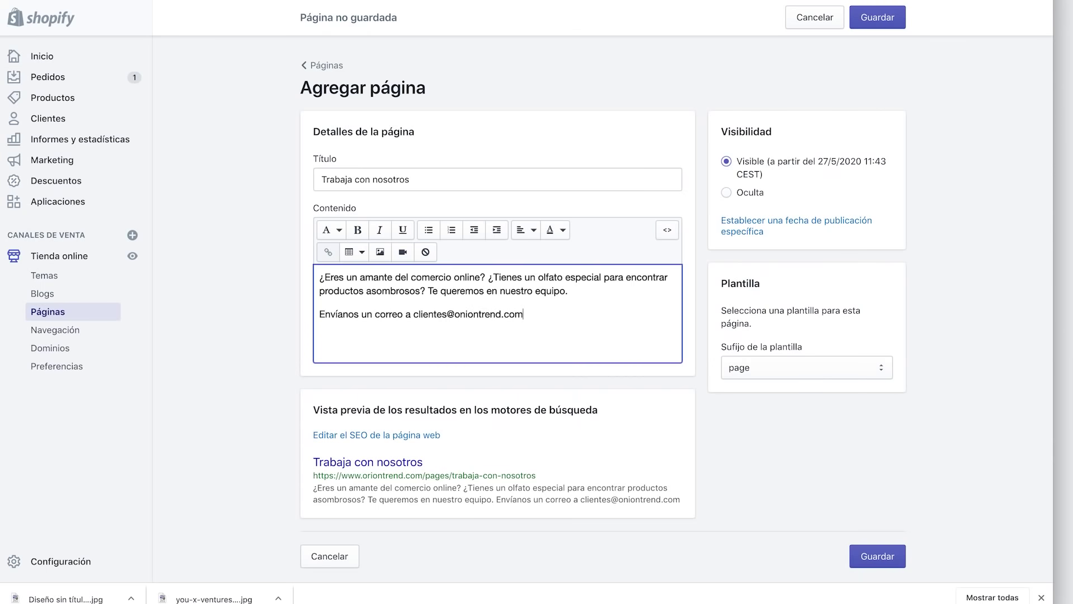
Finish the email sentence with the subject "trabajar con vosotros" and add an empty line below.
{"action": "type", "text": "on el asunto"}
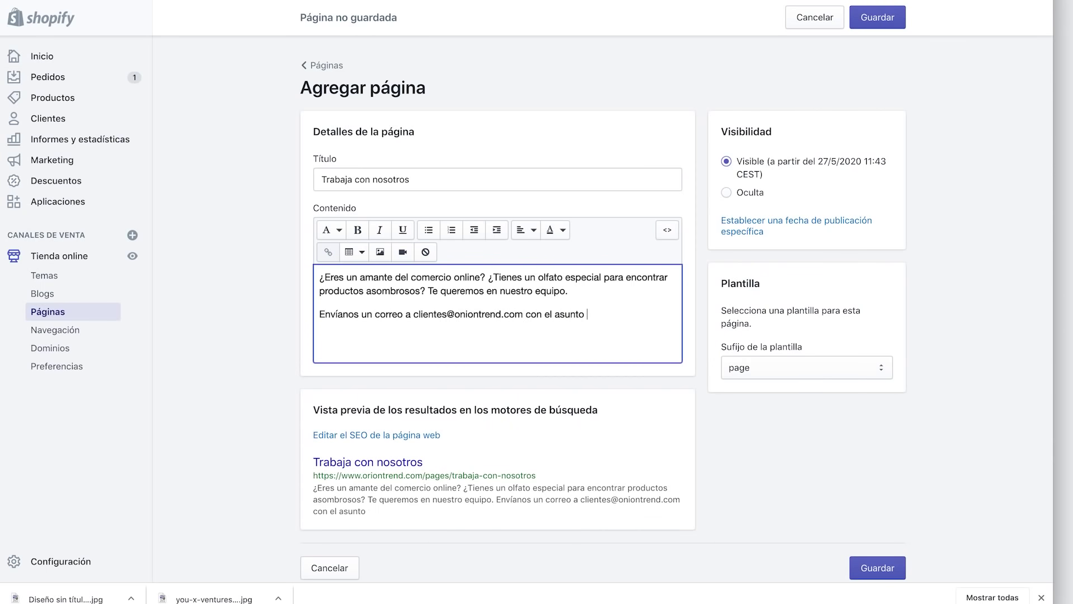
{"action": "type", "text": " \"trabajar con vosotros"}
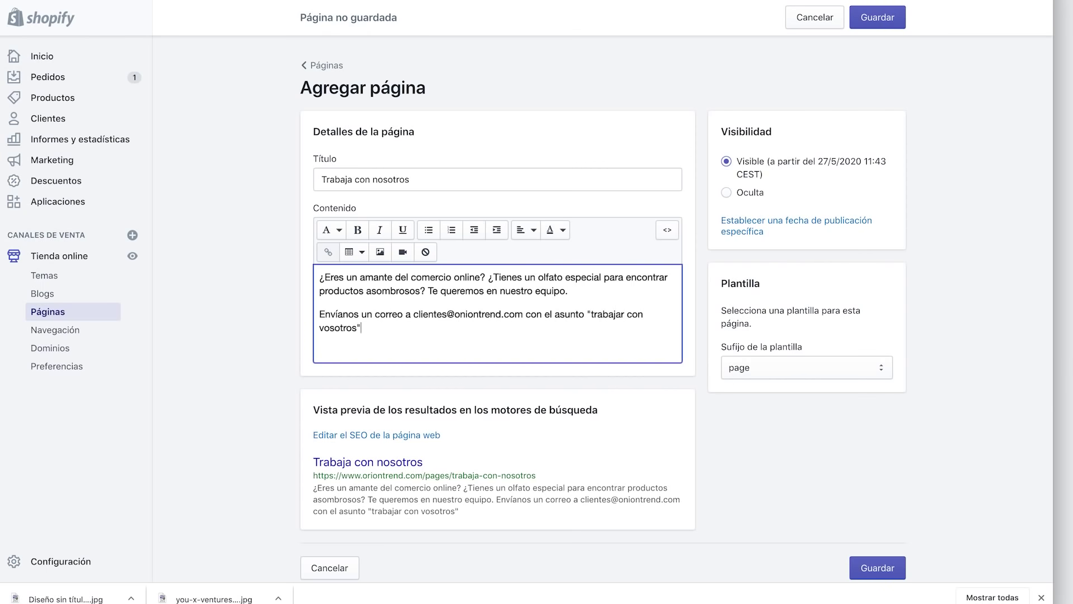
{"action": "type", "text": "\"."}
{"action": "key", "text": "Return"}
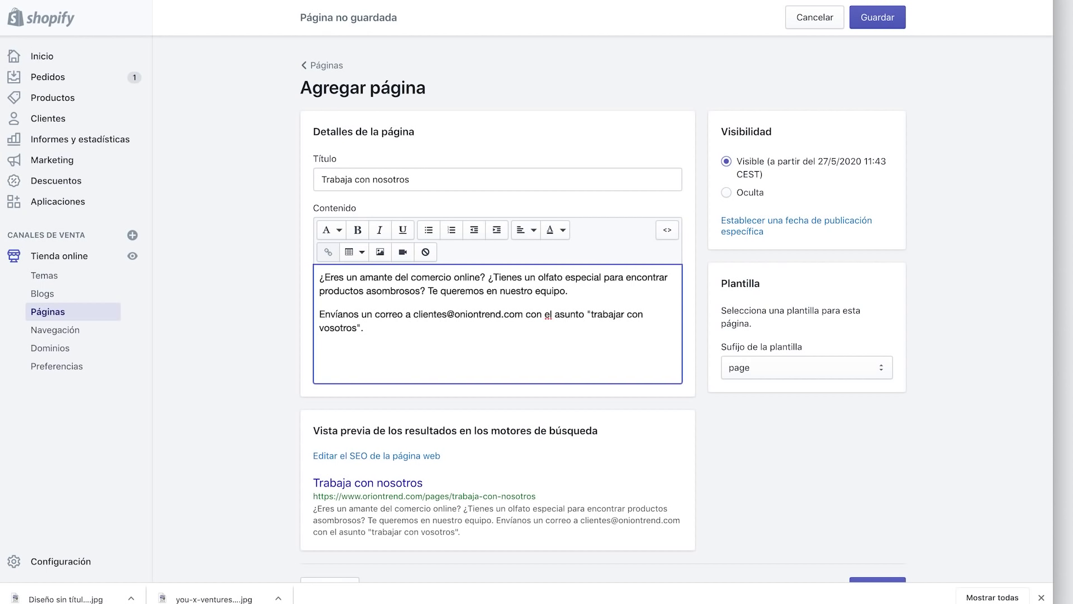
{"action": "key", "text": "ctrl+Tab"}
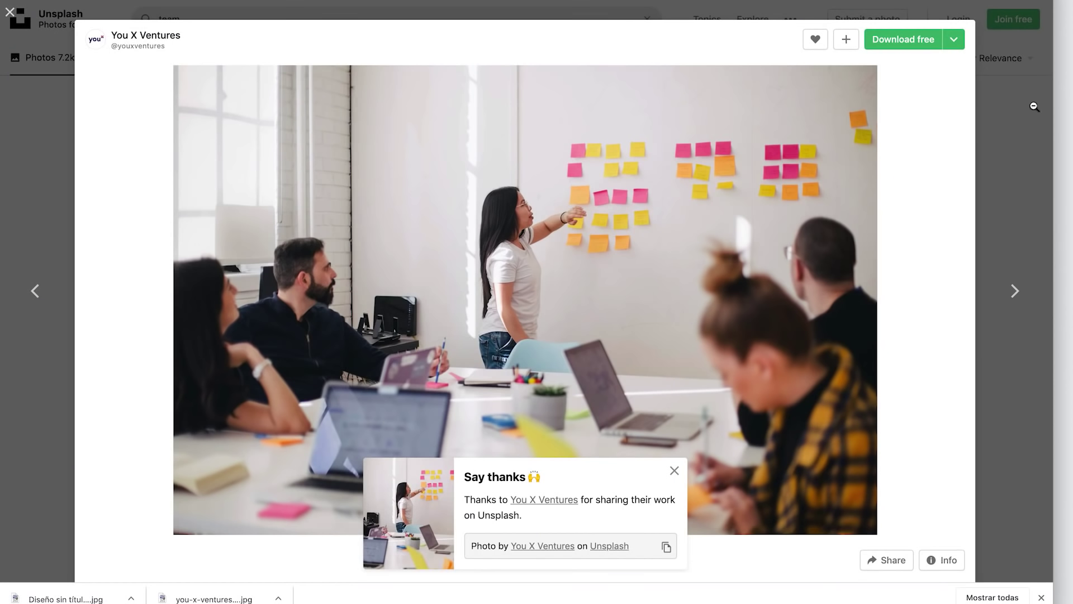
Search Unsplash for 'work' and download the overhead laptops-on-desk photo.
{"action": "left_click", "coordinate": [1034, 106]}
{"action": "triple_click", "coordinate": [383, 25]}
{"action": "type", "text": "work"}
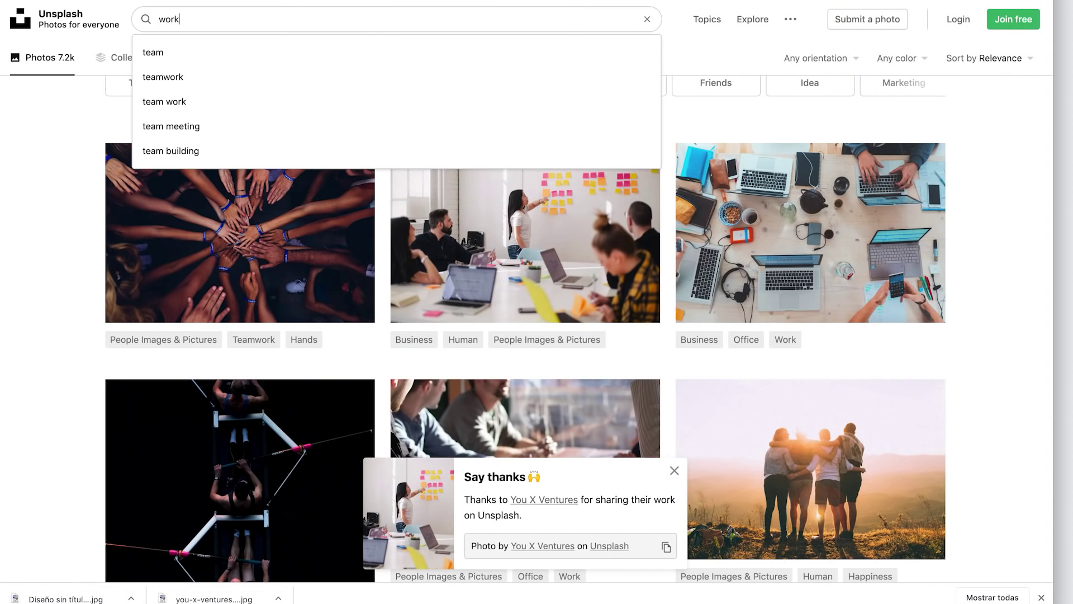
{"action": "key", "text": "Return"}
{"action": "scroll", "coordinate": [603, 264], "scroll_direction": "down", "scroll_amount": 2}
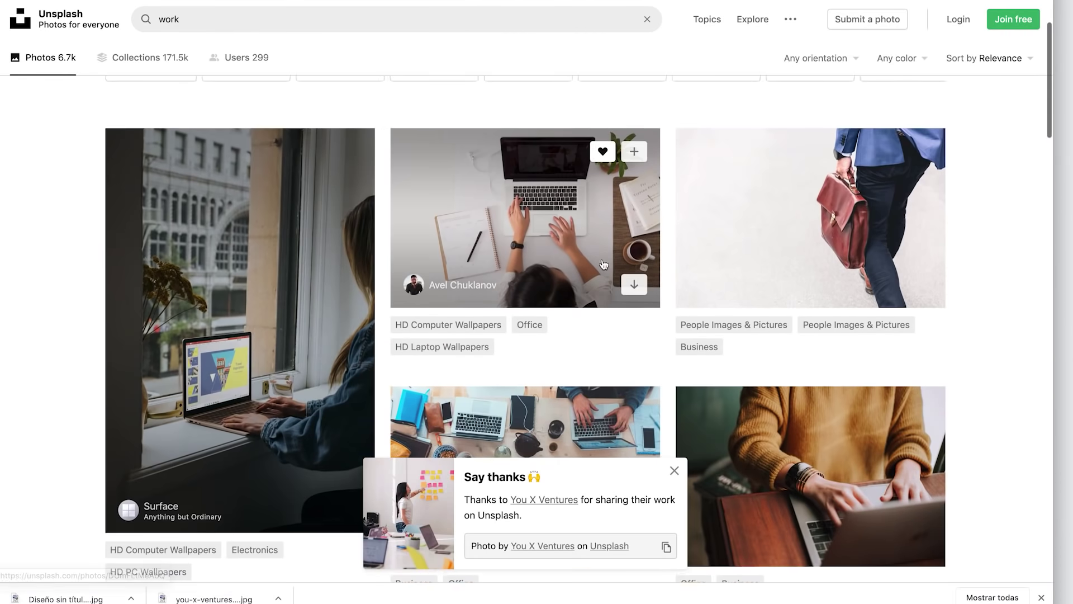
{"action": "scroll", "coordinate": [548, 290], "scroll_direction": "down", "scroll_amount": 5}
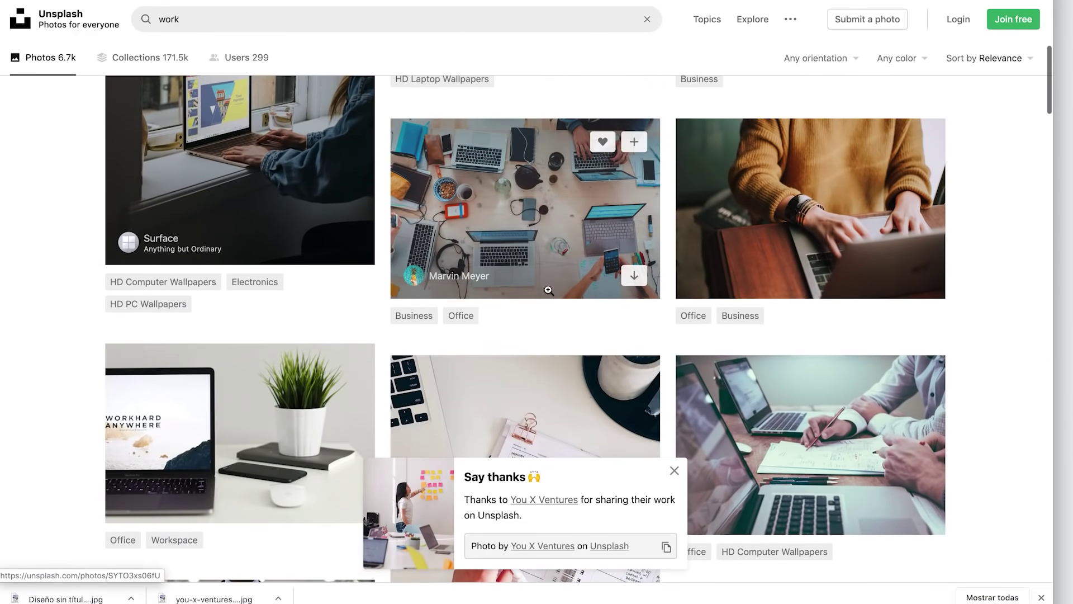
{"action": "left_click", "coordinate": [633, 275]}
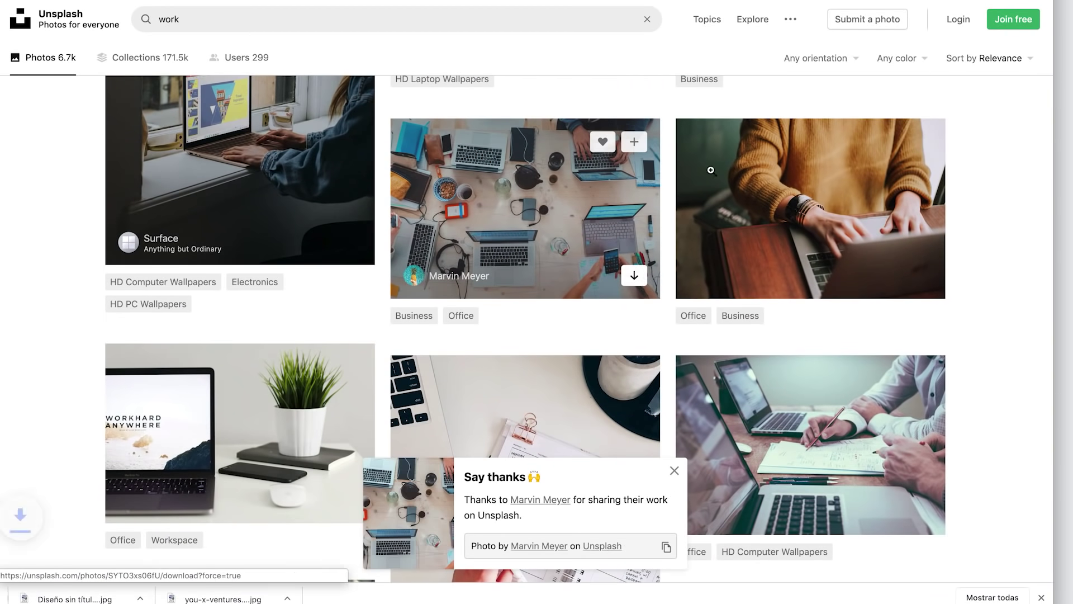
Delete the old photo from the 600 × 600 Canva design.
{"action": "key", "text": "ctrl+Tab"}
{"action": "left_click", "coordinate": [694, 227]}
{"action": "key", "text": "Delete"}
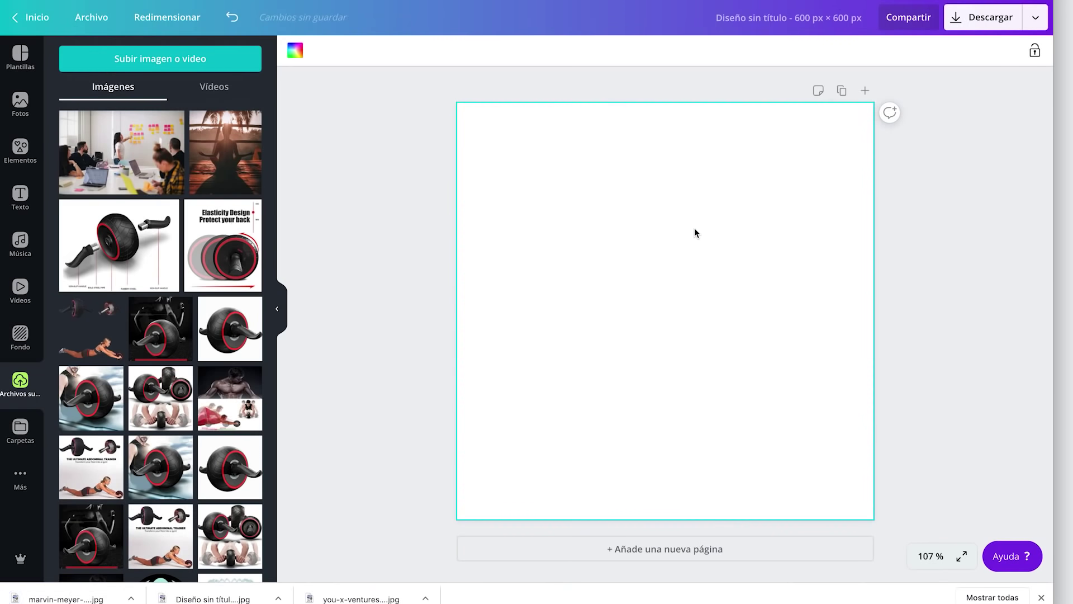
Upload the laptop-desk photo, make it fill the page, and export the design as a JPG.
{"action": "left_click_drag", "start_coordinate": [72, 597], "coordinate": [157, 335]}
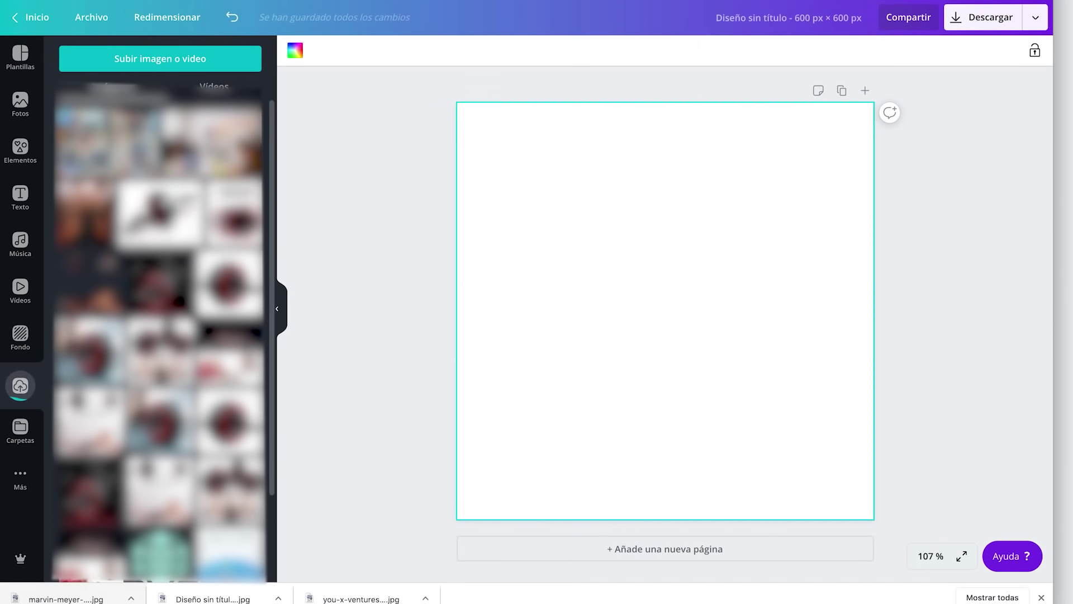
{"action": "left_click_drag", "start_coordinate": [112, 143], "coordinate": [716, 196]}
{"action": "left_click", "coordinate": [977, 21]}
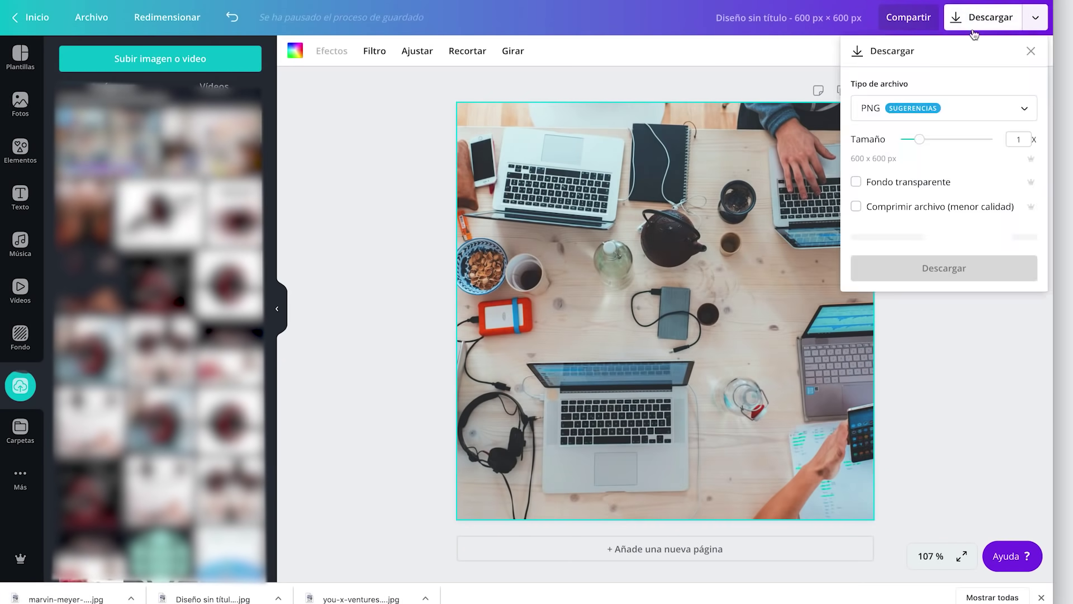
{"action": "left_click", "coordinate": [916, 108]}
{"action": "left_click", "coordinate": [872, 150]}
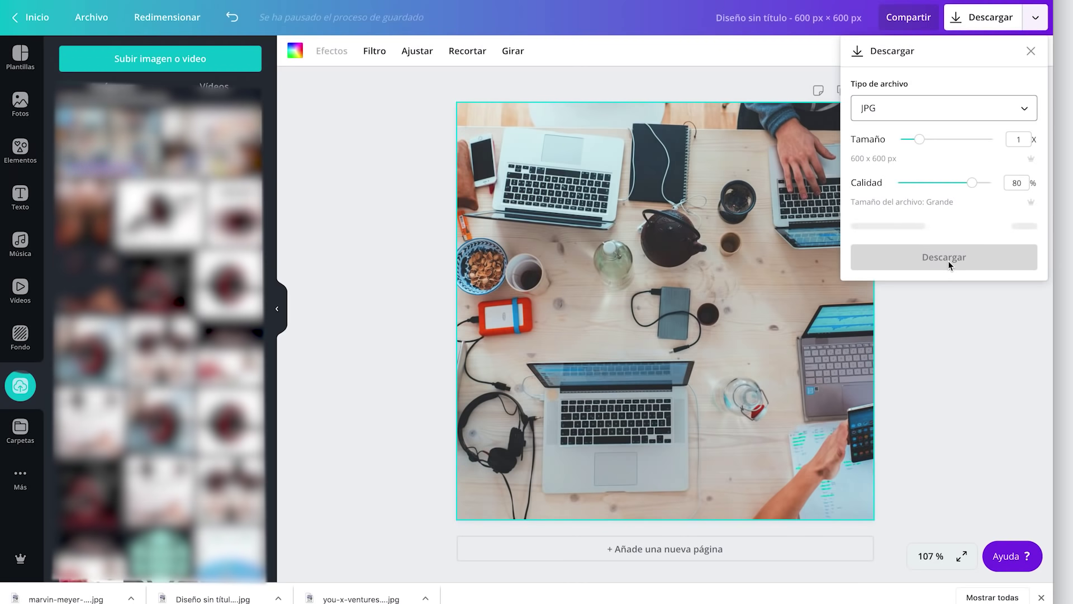
{"action": "left_click", "coordinate": [945, 240]}
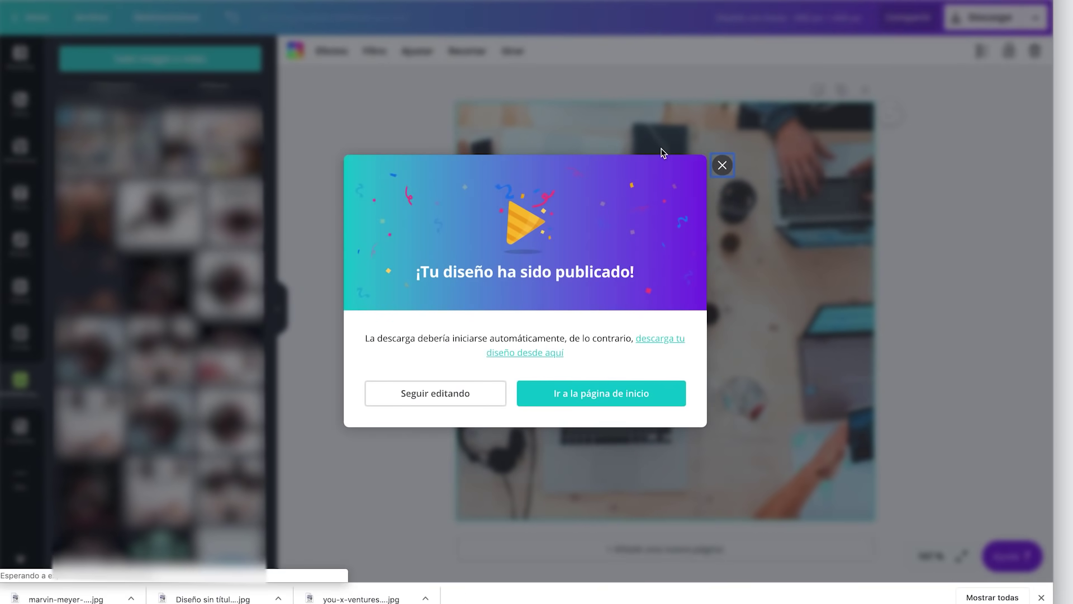
{"action": "left_click", "coordinate": [479, 394]}
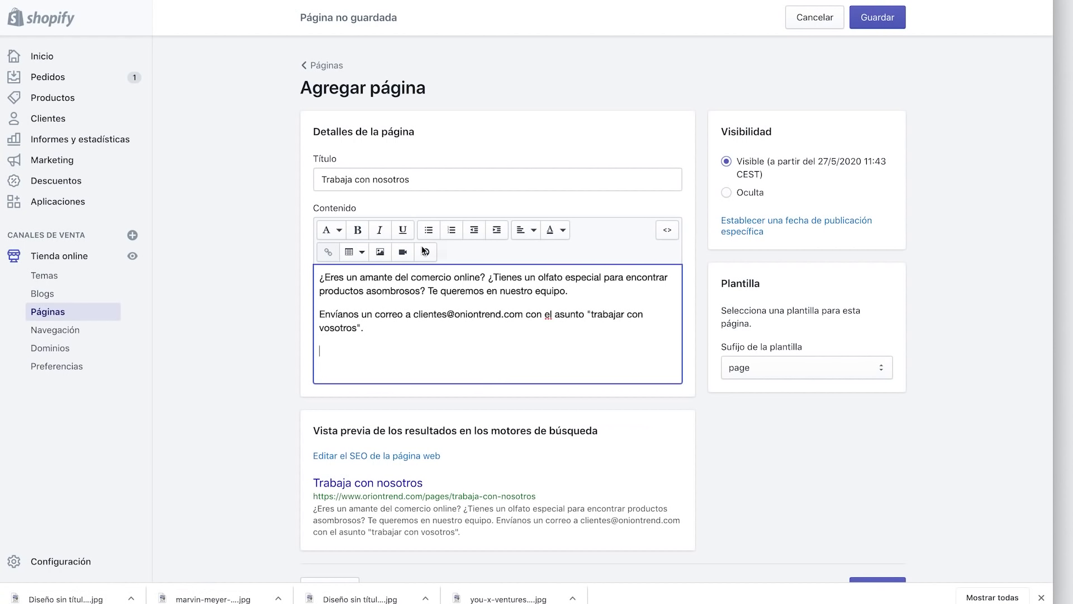
Upload work with us.jpg and insert it into the page content.
{"action": "left_click", "coordinate": [380, 252]}
{"action": "left_click", "coordinate": [580, 421]}
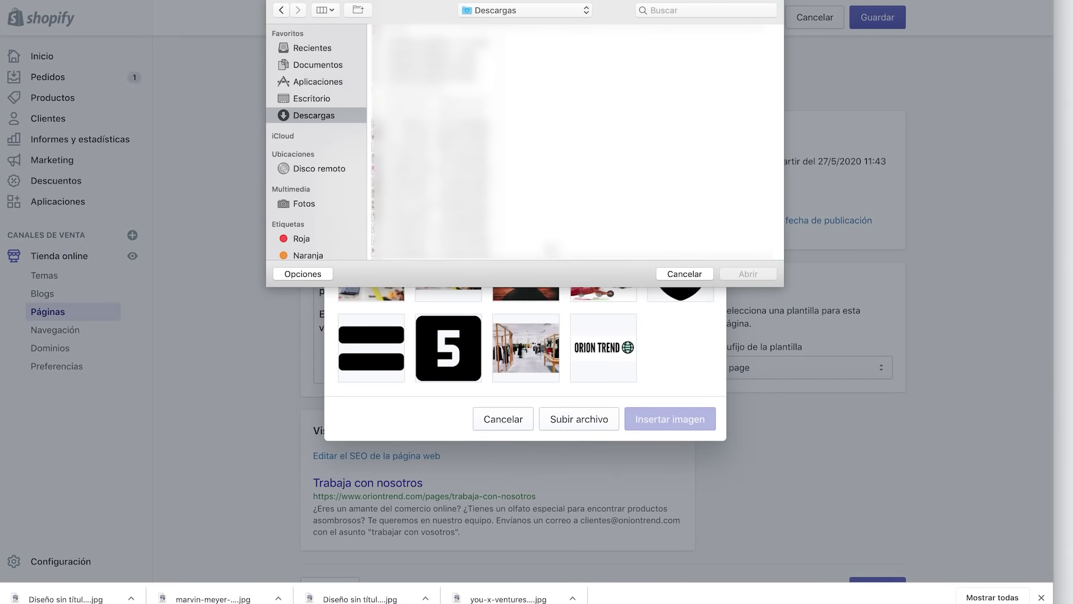
{"action": "left_click", "coordinate": [730, 10]}
{"action": "type", "text": "work with"}
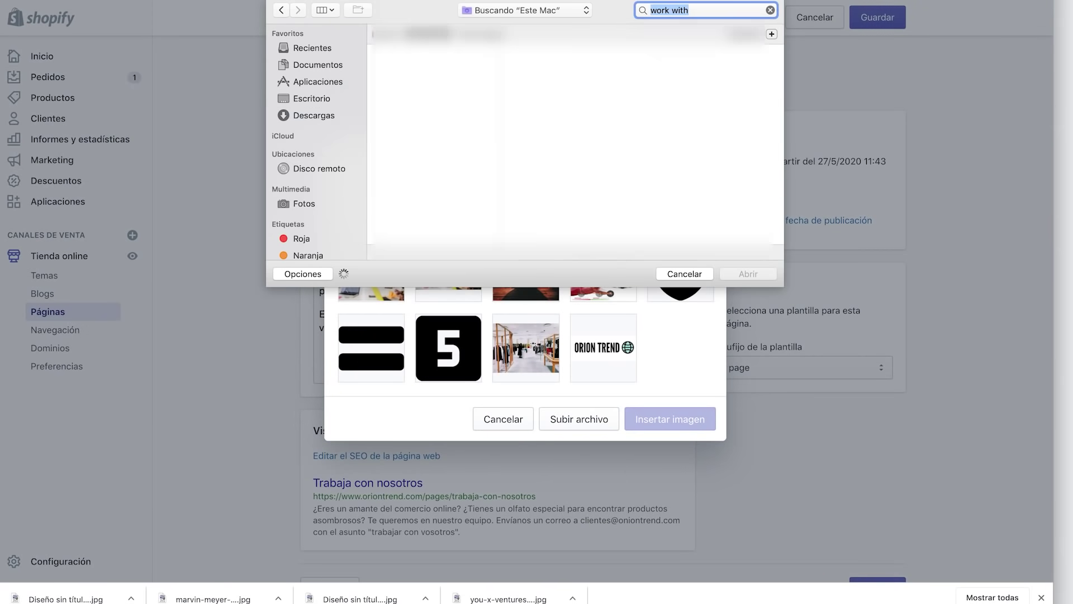
{"action": "double_click", "coordinate": [474, 64]}
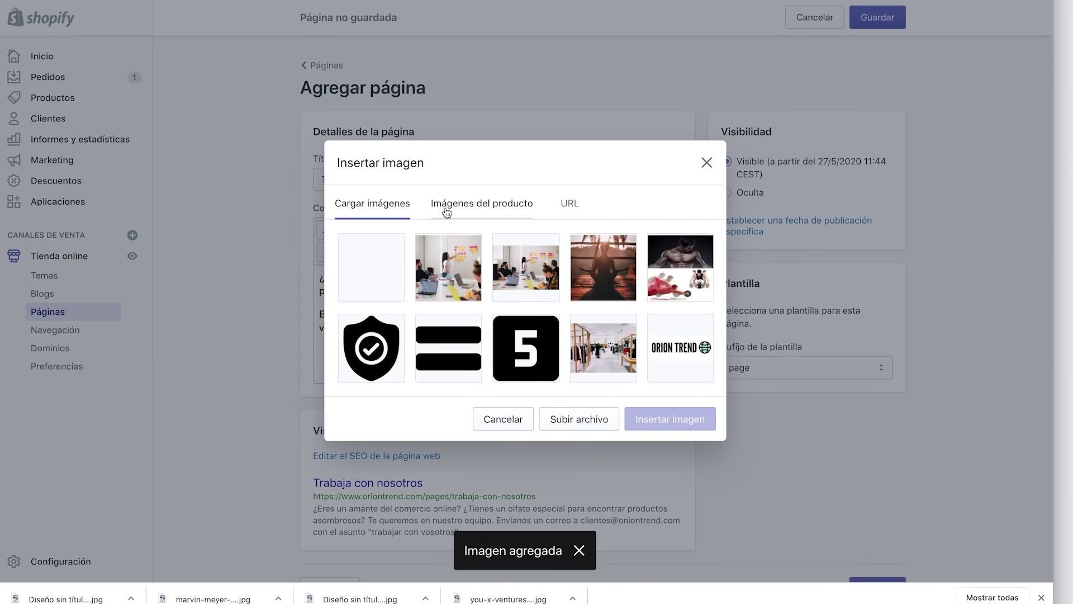
{"action": "left_click", "coordinate": [383, 259]}
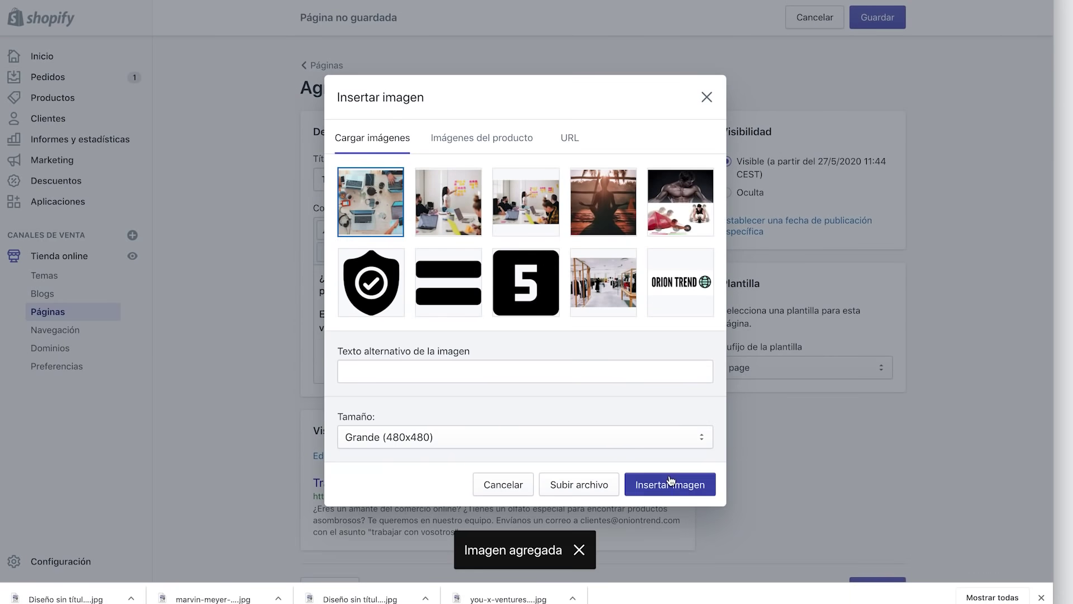
{"action": "left_click", "coordinate": [670, 480]}
Centre-align the inserted photo and save the page.
{"action": "left_click", "coordinate": [539, 407]}
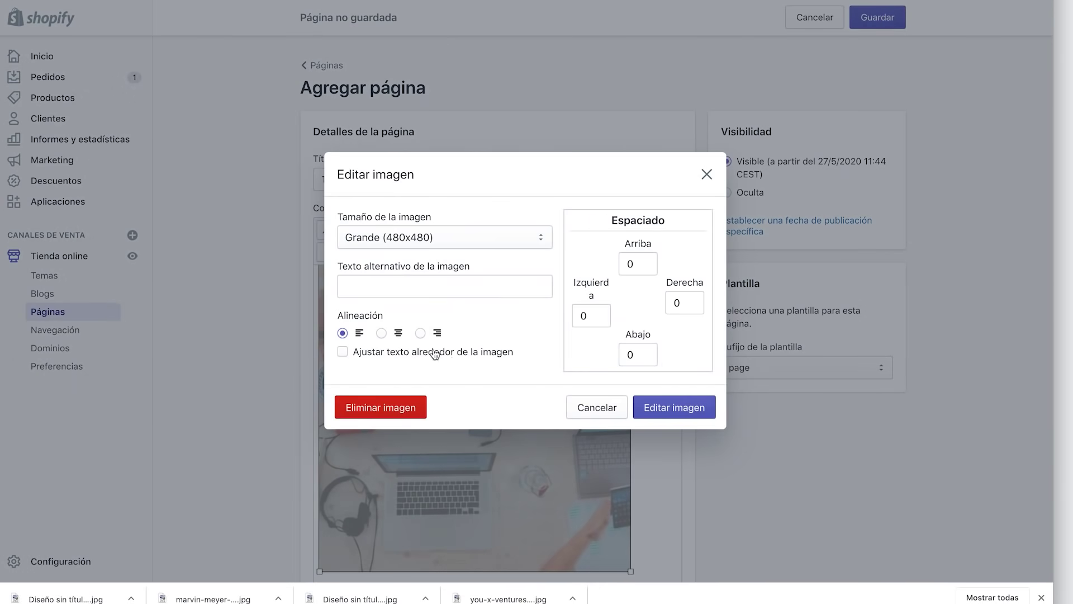
{"action": "left_click", "coordinate": [383, 333]}
{"action": "left_click", "coordinate": [644, 408]}
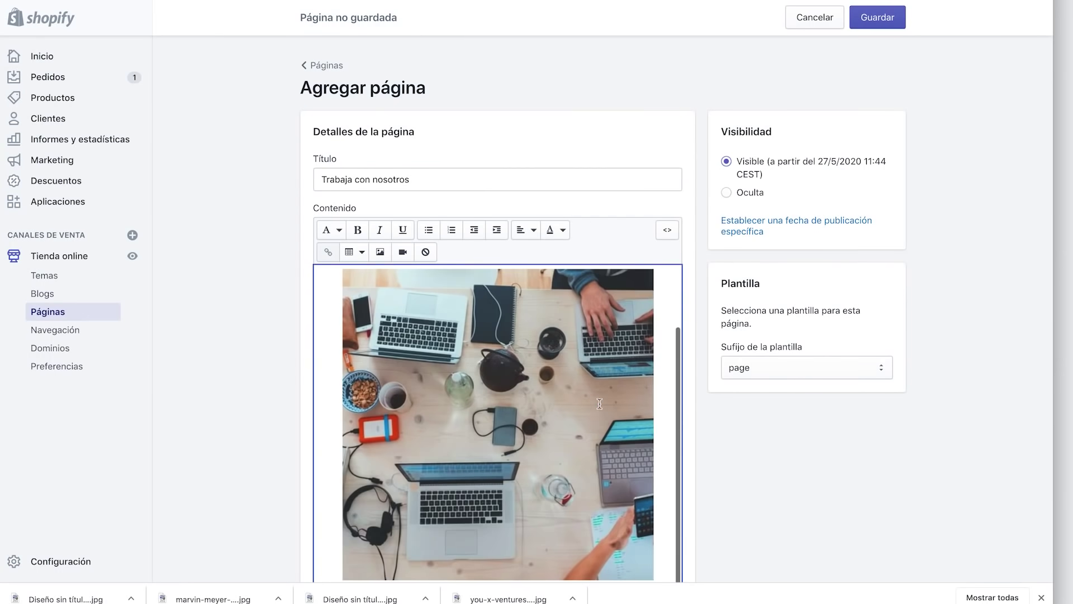
{"action": "scroll", "coordinate": [600, 404], "scroll_direction": "down", "scroll_amount": 6}
{"action": "key", "text": "ctrl+s"}
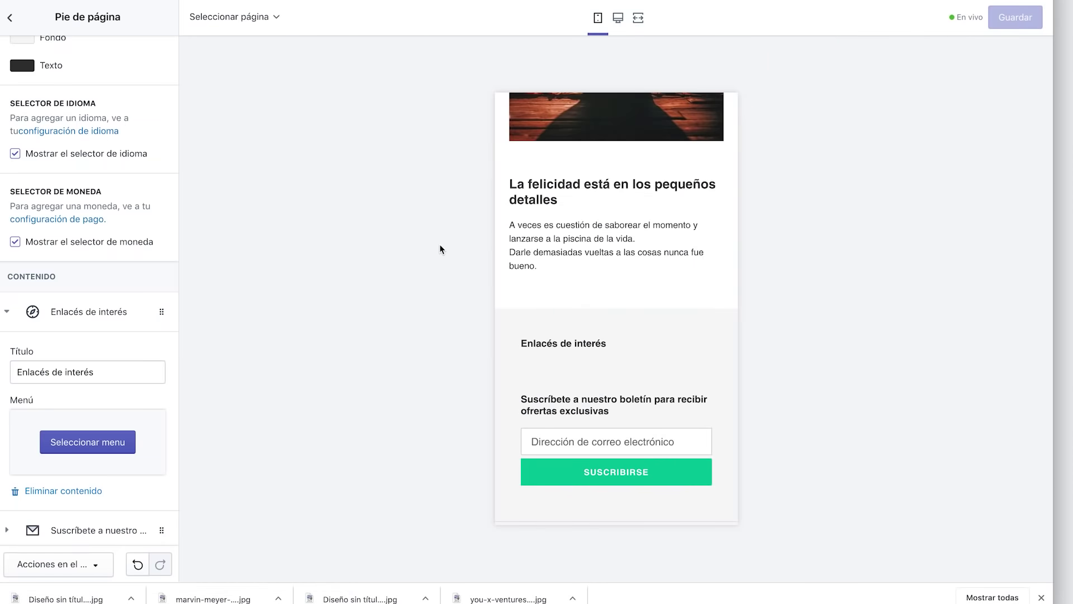
Set the Enlacés de interés footer block to the Footer menu and open that menu for editing.
{"action": "scroll", "coordinate": [634, 288], "scroll_direction": "up", "scroll_amount": 3}
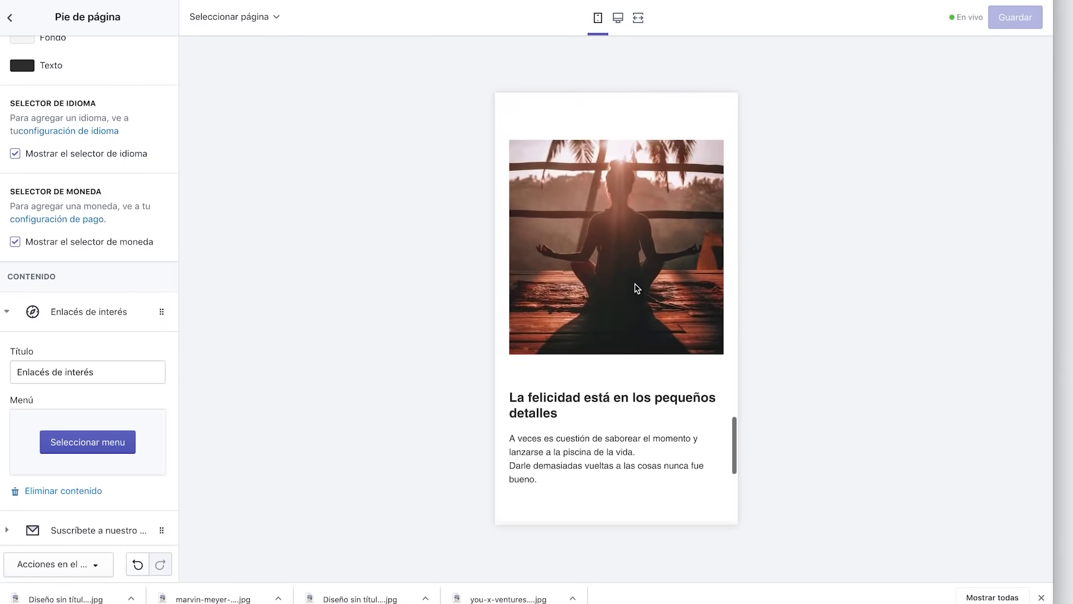
{"action": "scroll", "coordinate": [629, 277], "scroll_direction": "down", "scroll_amount": 6}
{"action": "scroll", "coordinate": [127, 410], "scroll_direction": "down", "scroll_amount": 2}
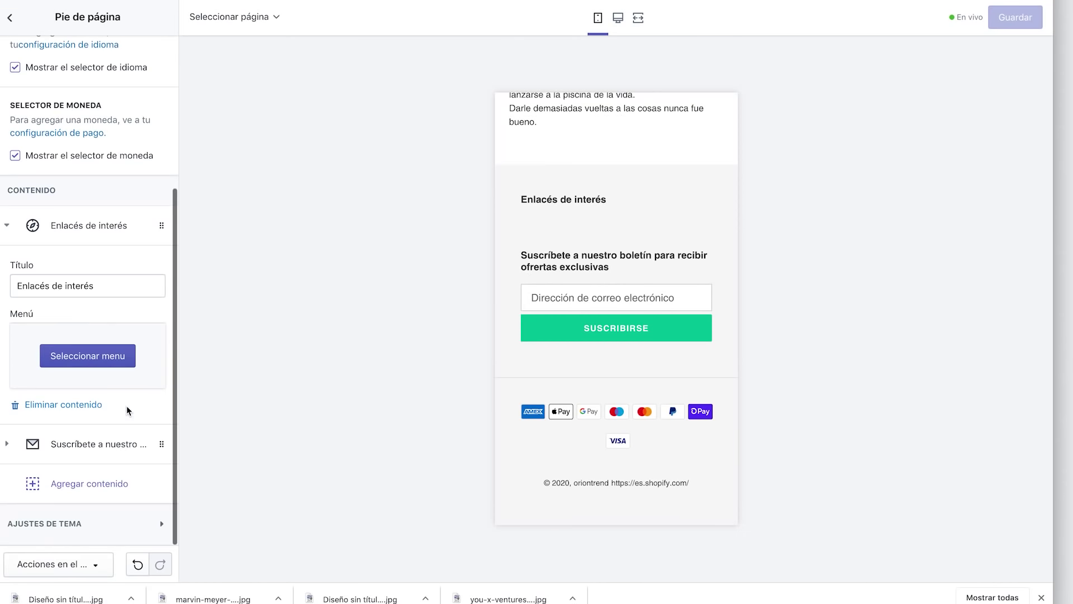
{"action": "left_click", "coordinate": [108, 362]}
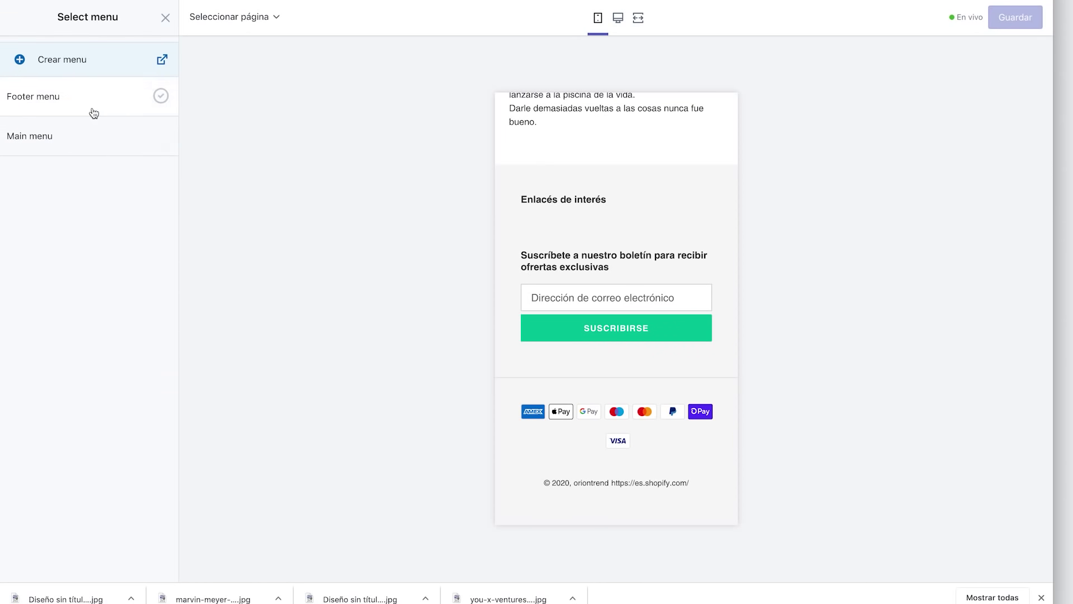
{"action": "left_click", "coordinate": [94, 113]}
{"action": "left_click", "coordinate": [140, 564]}
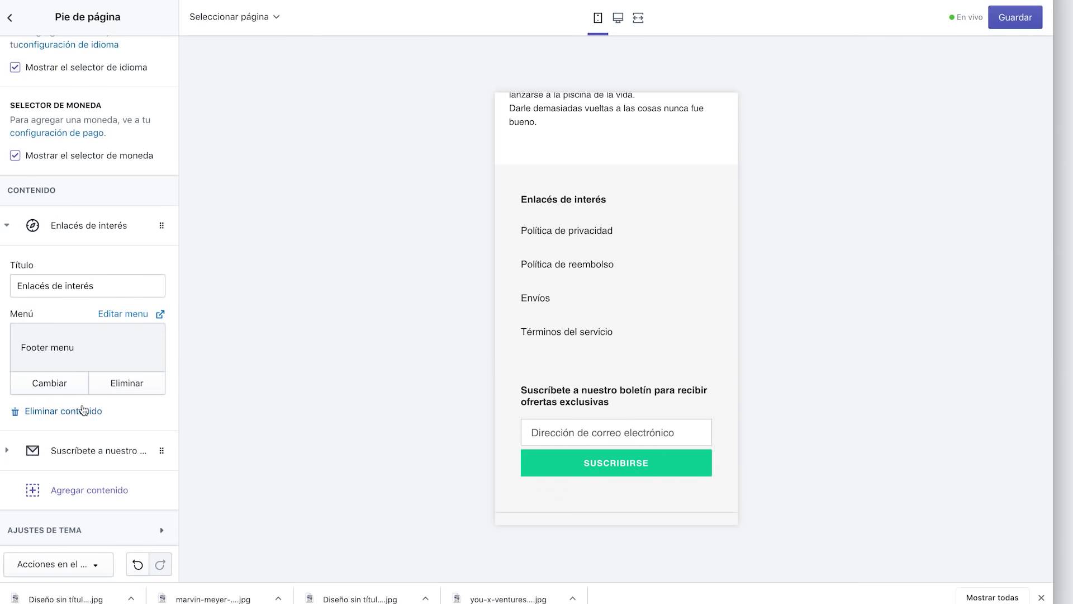
{"action": "left_click", "coordinate": [130, 314]}
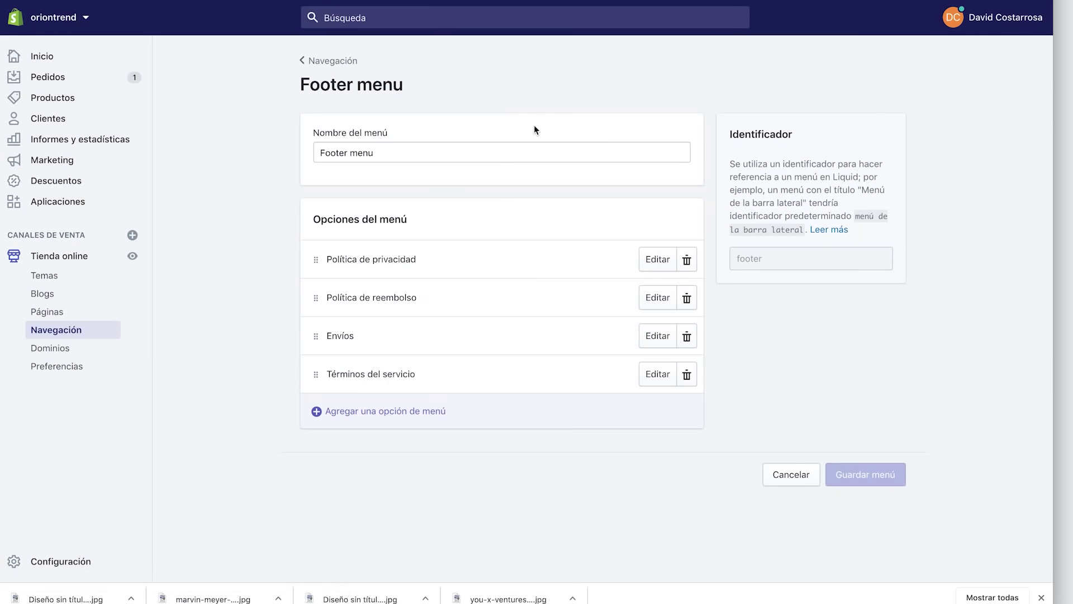
Start a new Footer menu item named 'Términos del servicio'.
{"action": "left_click", "coordinate": [428, 402]}
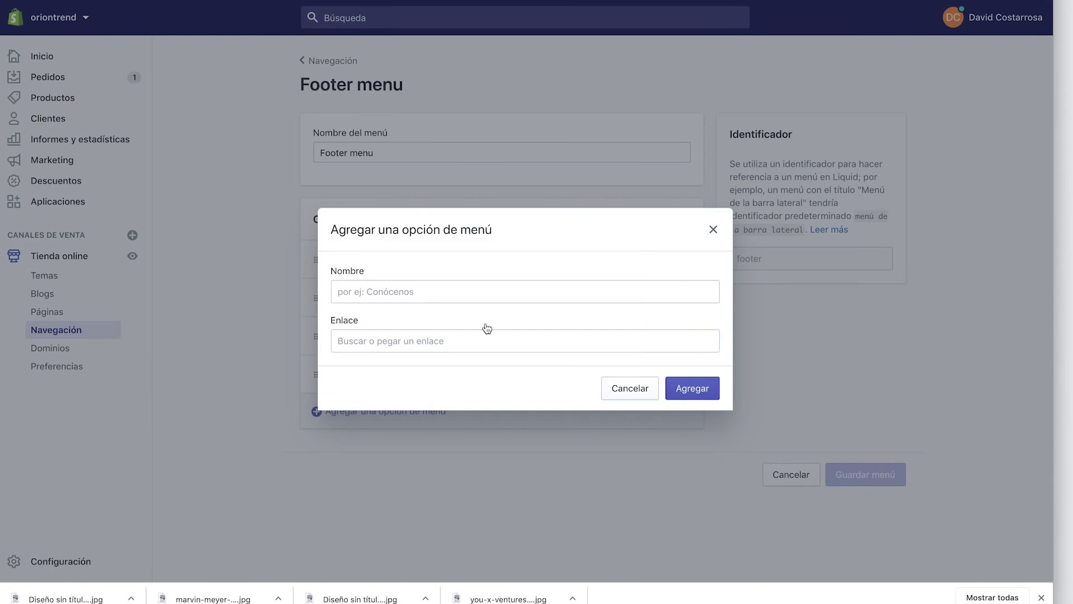
{"action": "left_click", "coordinate": [503, 289]}
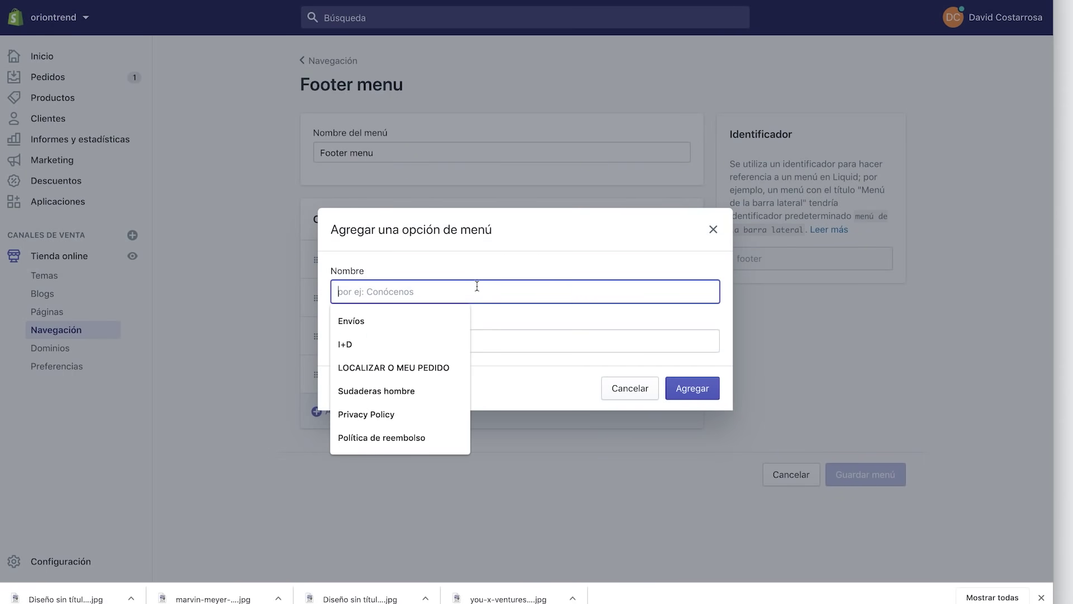
{"action": "left_click", "coordinate": [715, 229]}
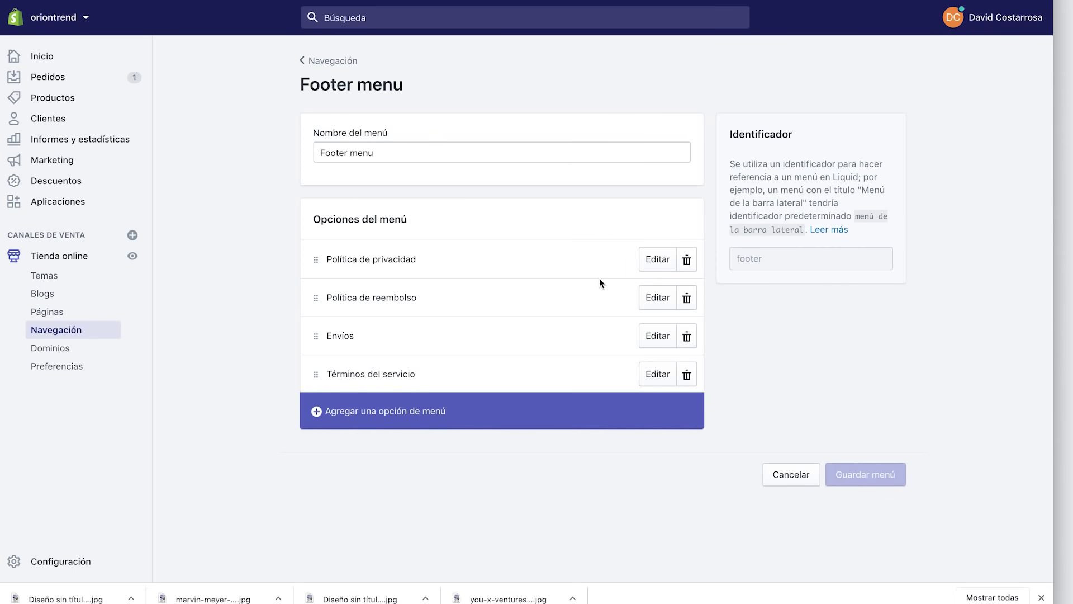
{"action": "left_click", "coordinate": [555, 151]}
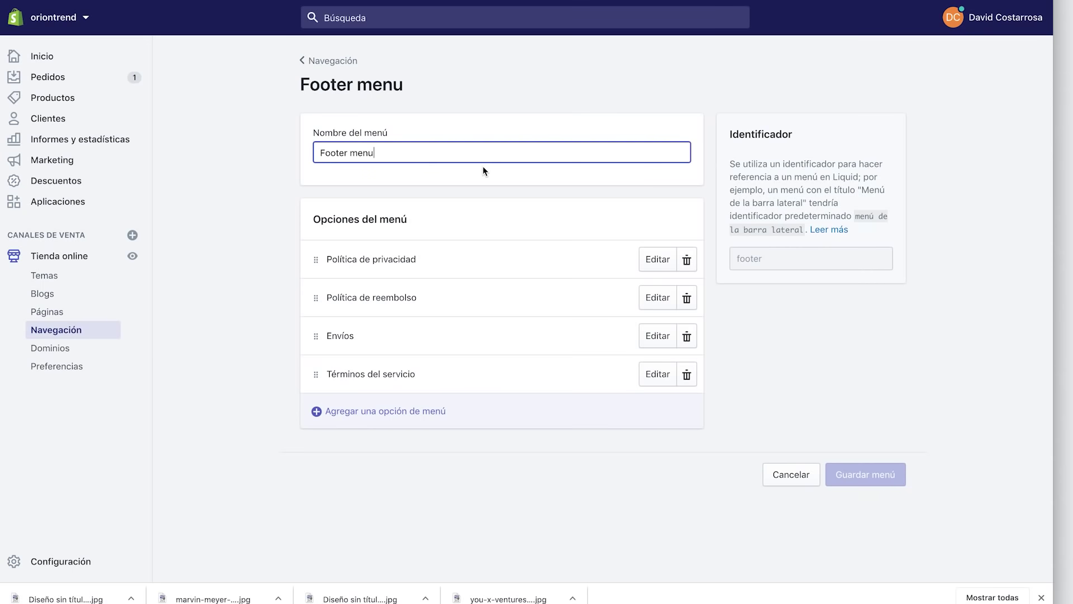
{"action": "left_click", "coordinate": [408, 412]}
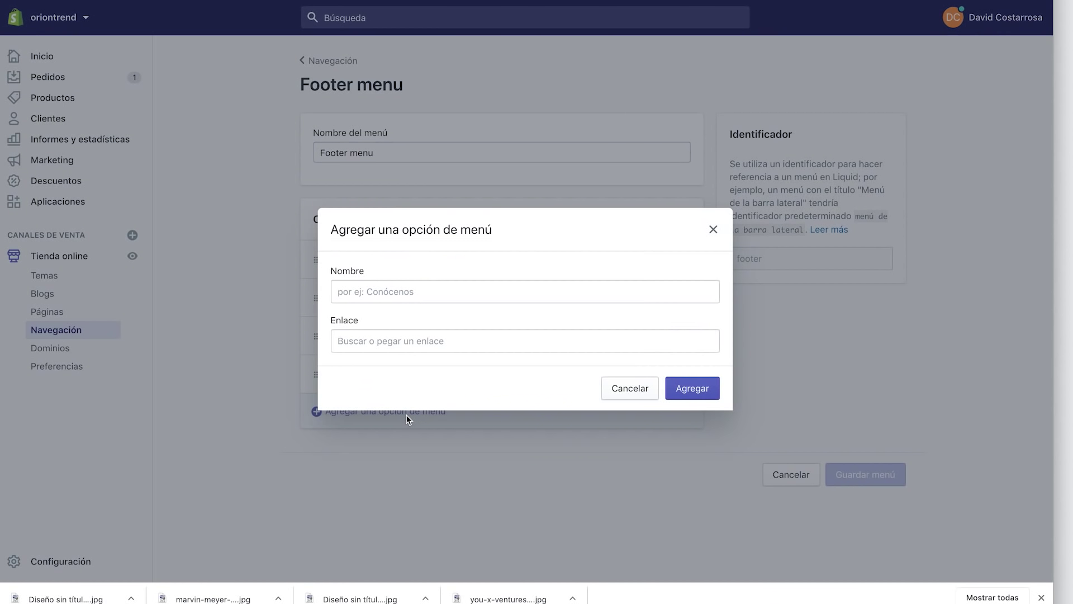
{"action": "left_click", "coordinate": [484, 299]}
{"action": "type", "text": "T"}
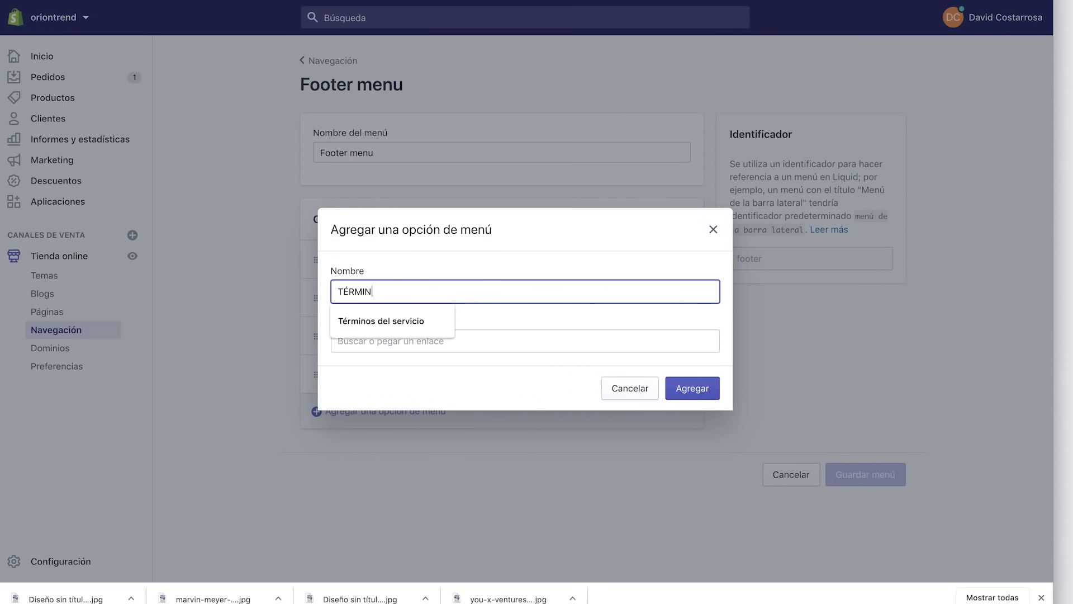
{"action": "type", "text": "ÉR"}
{"action": "key", "text": "BackSpace"}
{"action": "key", "text": "BackSpace"}
{"action": "type", "text": "érminos del serv"}
{"action": "left_click", "coordinate": [403, 323]}
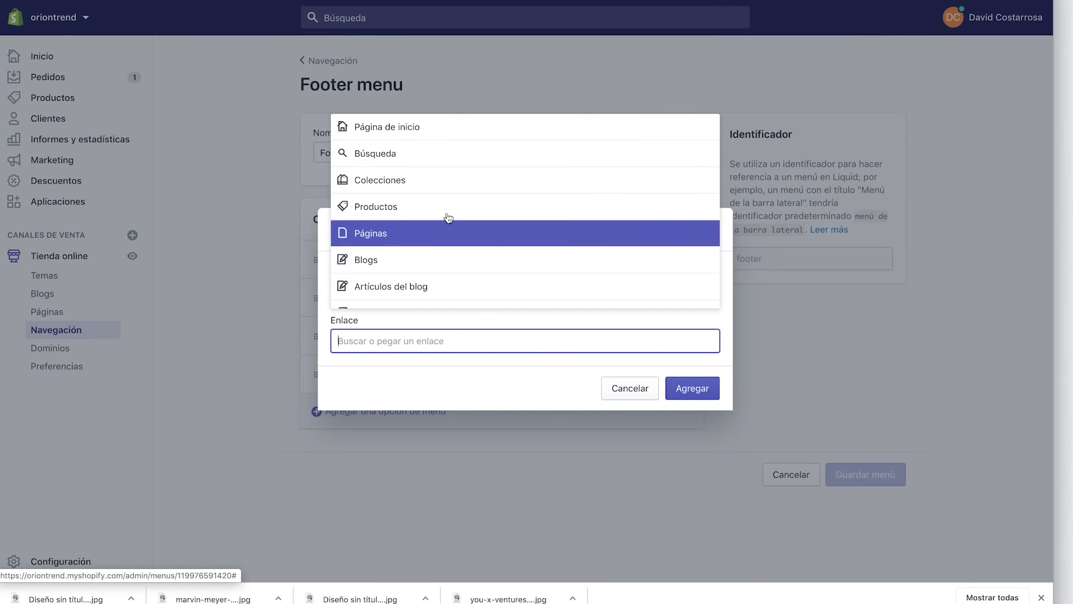
Browse policy and page link targets, then cancel the item and return to Navegación.
{"action": "scroll", "coordinate": [456, 228], "scroll_direction": "down", "scroll_amount": 1}
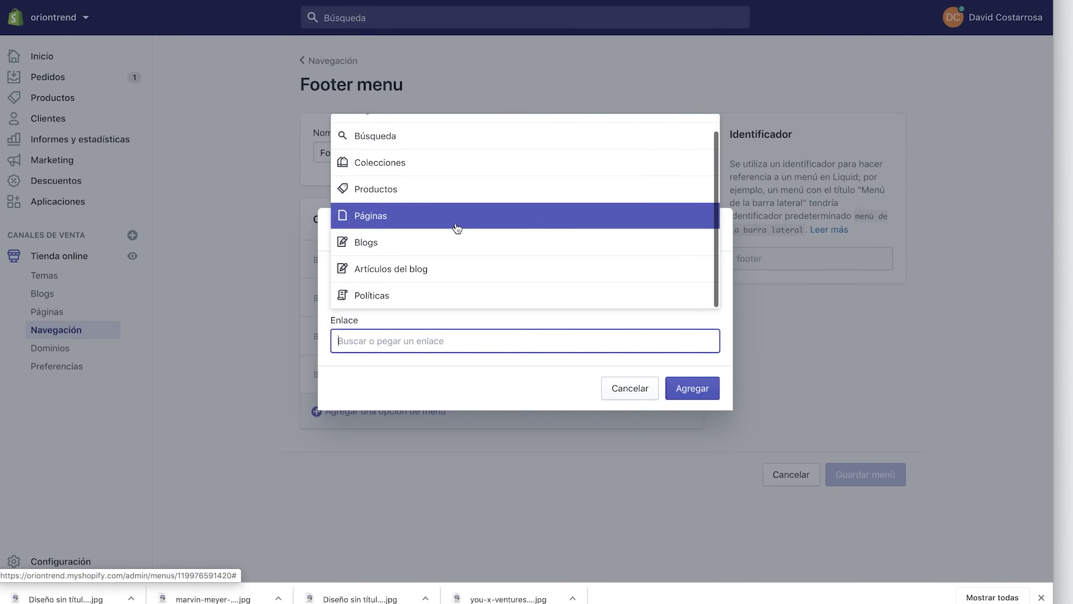
{"action": "left_click", "coordinate": [438, 295]}
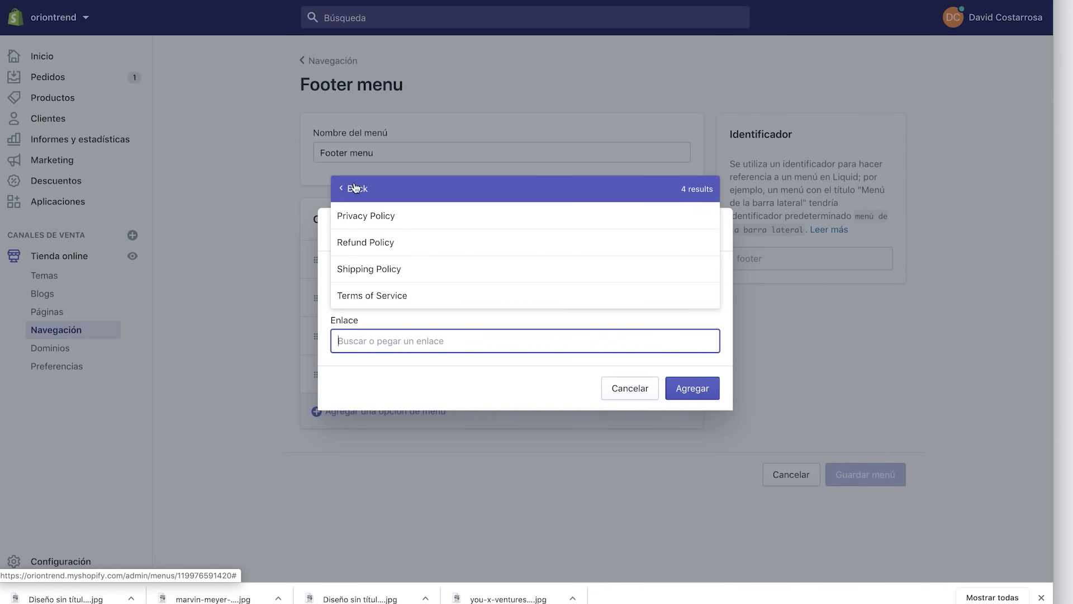
{"action": "left_click", "coordinate": [353, 188]}
{"action": "left_click", "coordinate": [408, 232]}
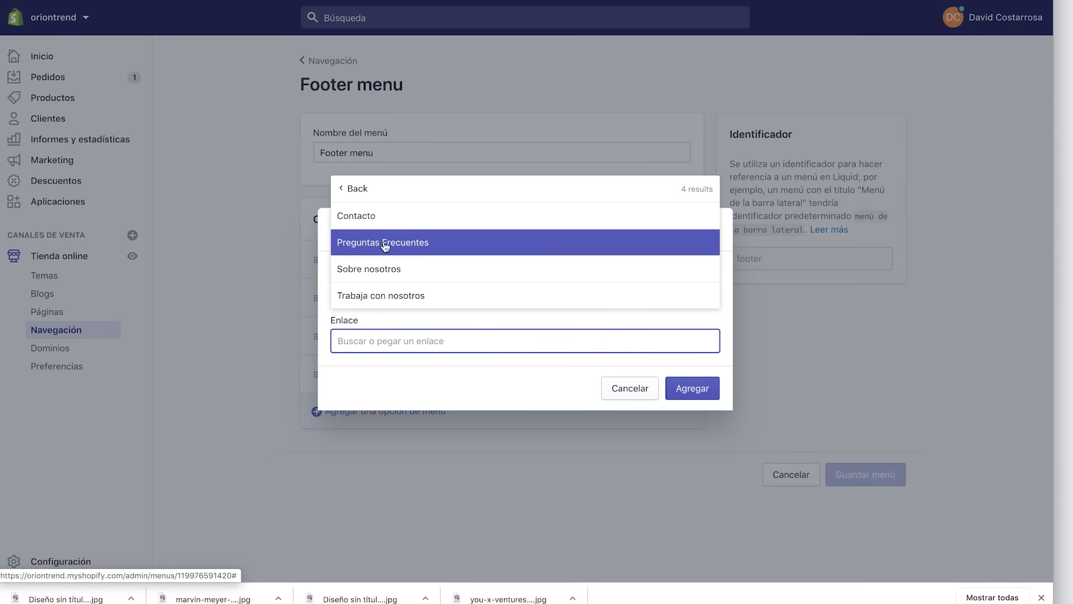
{"action": "left_click", "coordinate": [353, 188]}
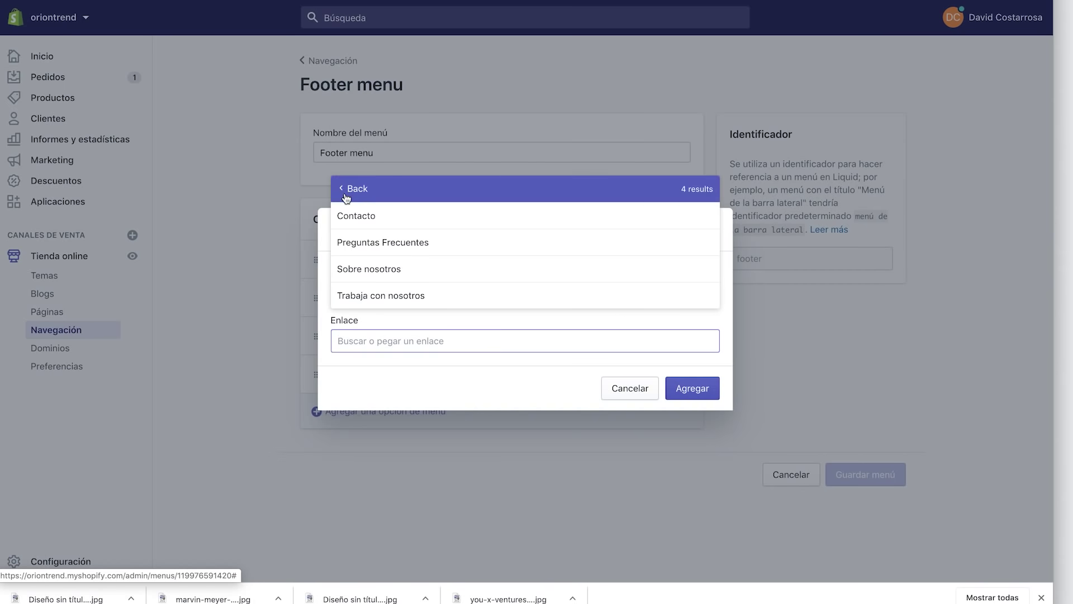
{"action": "left_click", "coordinate": [634, 393]}
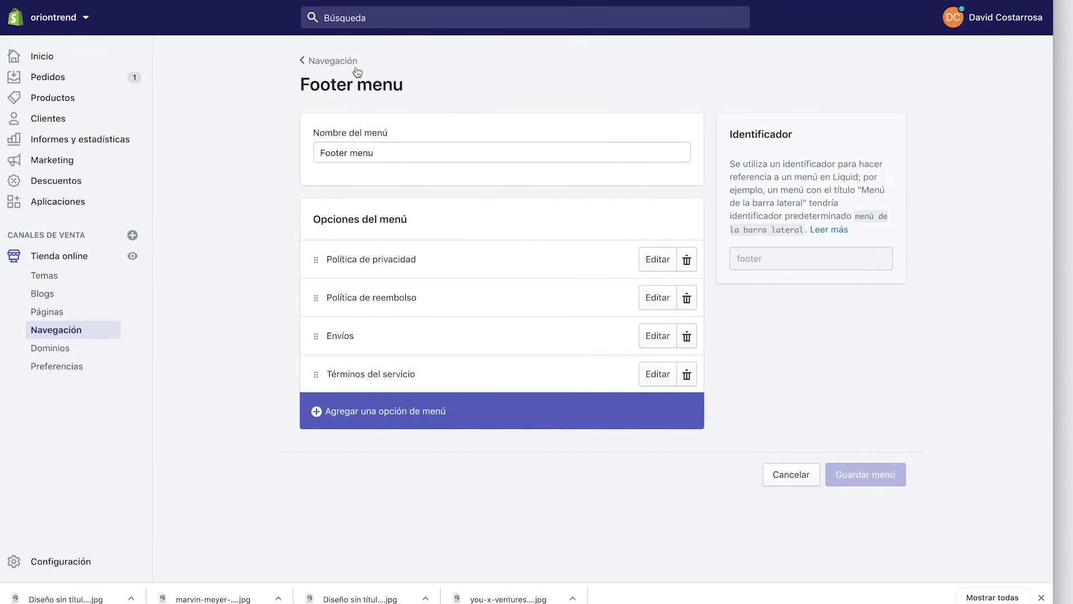
{"action": "left_click", "coordinate": [306, 60]}
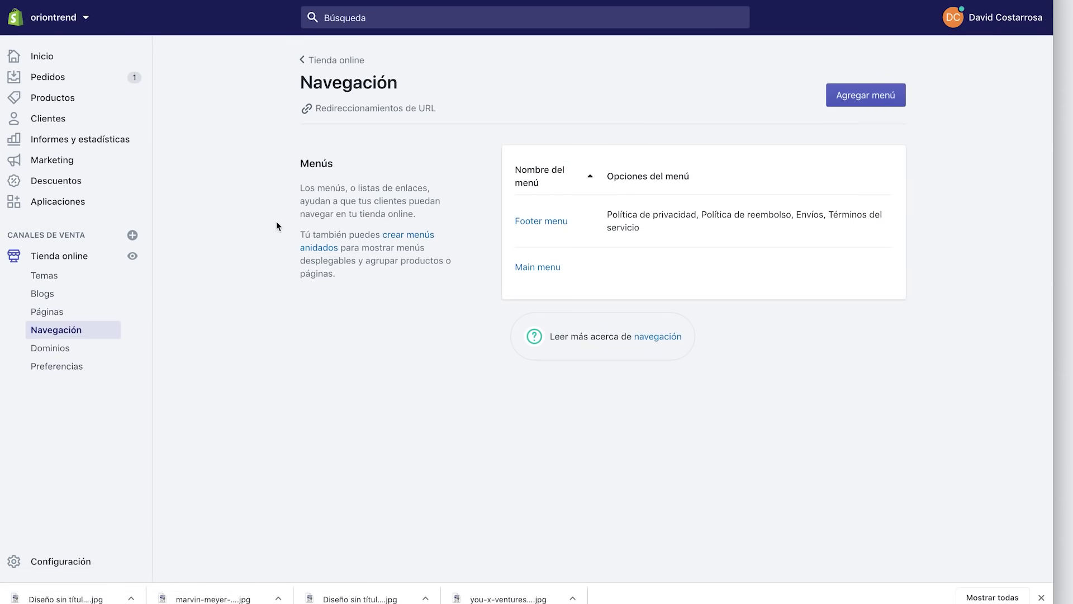
Create a menu named Te puede interesar with a Preguntas frecuentes item linked to its page.
{"action": "left_click", "coordinate": [882, 95]}
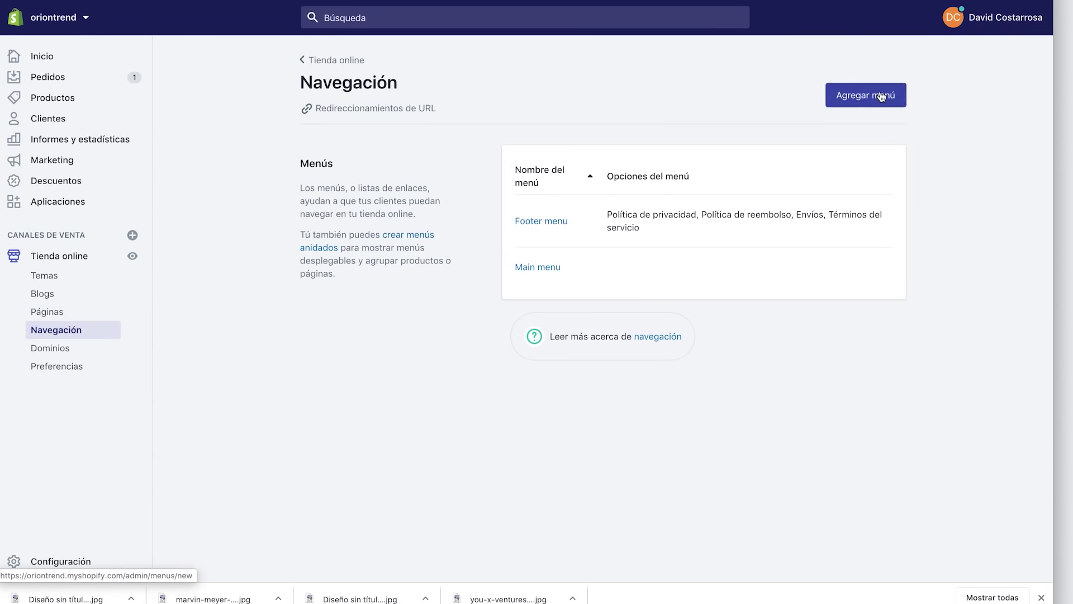
{"action": "left_click", "coordinate": [506, 158]}
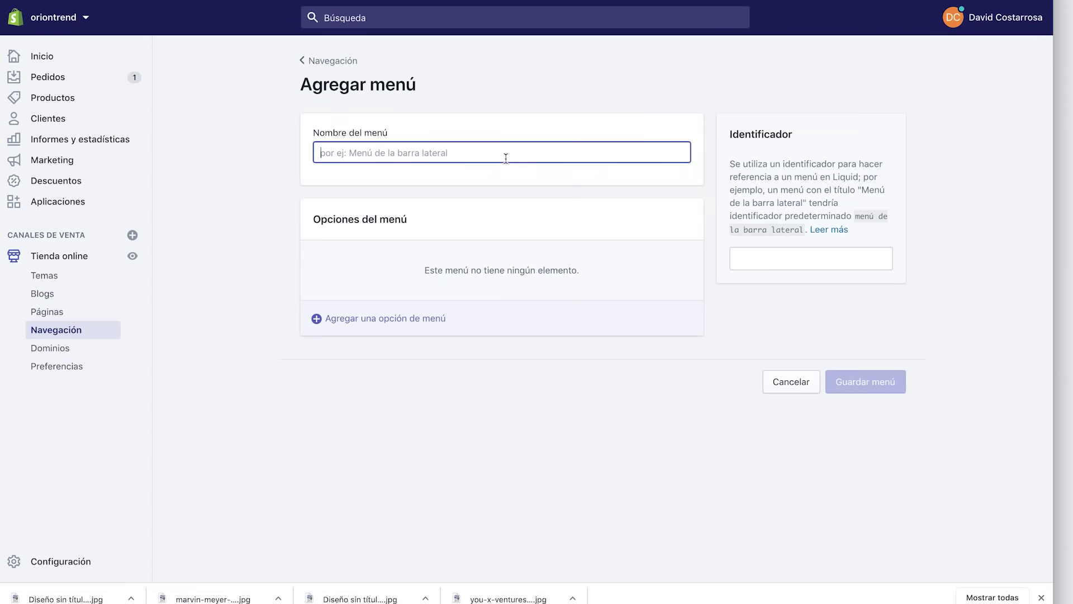
{"action": "type", "text": "Te piuede interesar"}
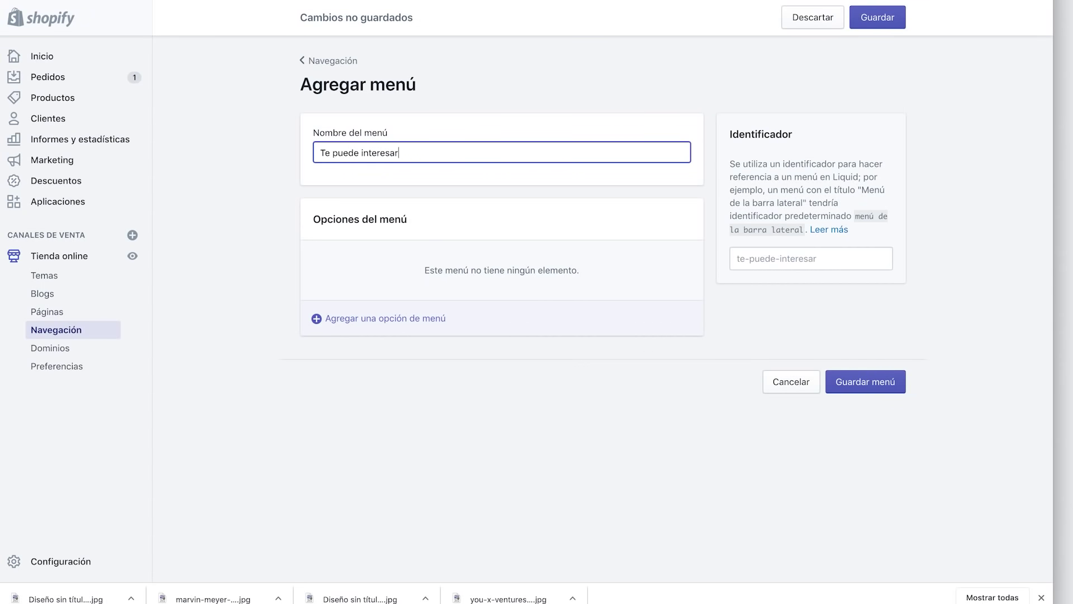
{"action": "left_click", "coordinate": [368, 317]}
{"action": "left_click", "coordinate": [418, 291]}
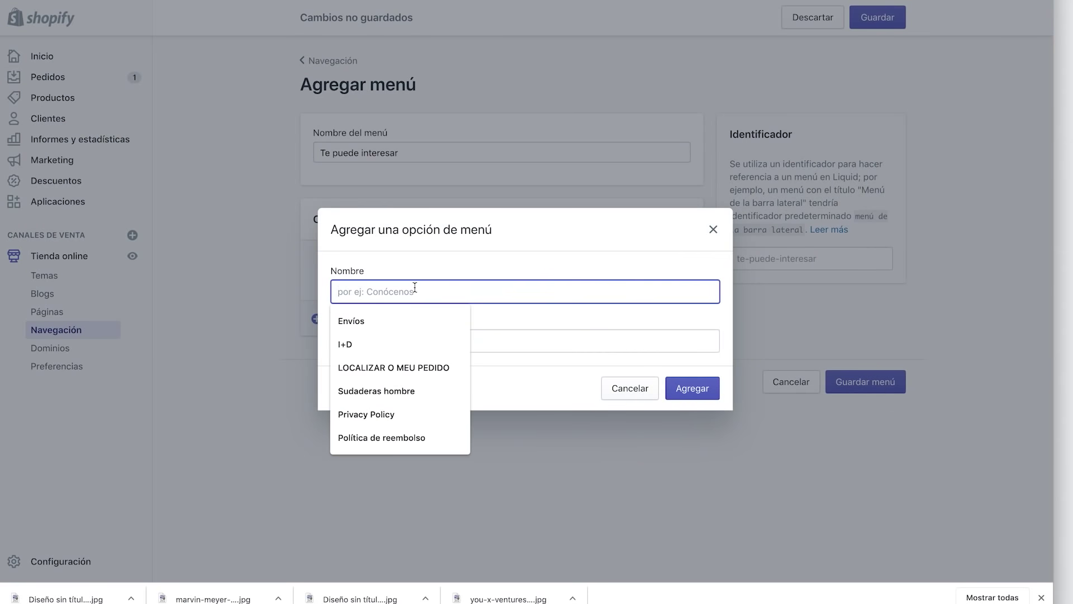
{"action": "type", "text": "Preguntas frecuen"}
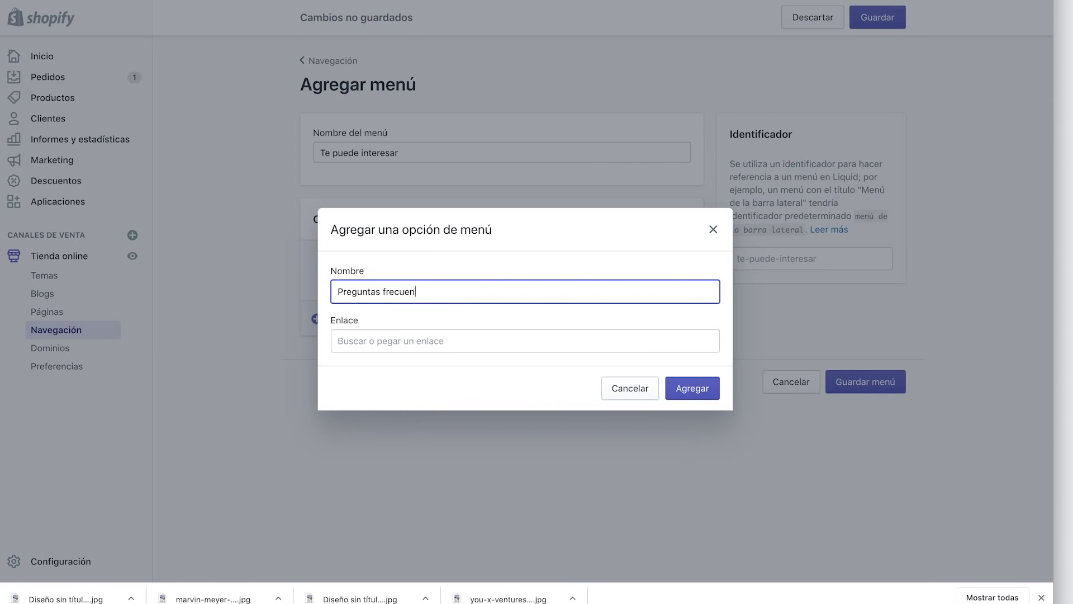
{"action": "type", "text": "tes"}
{"action": "key", "text": "Tab"}
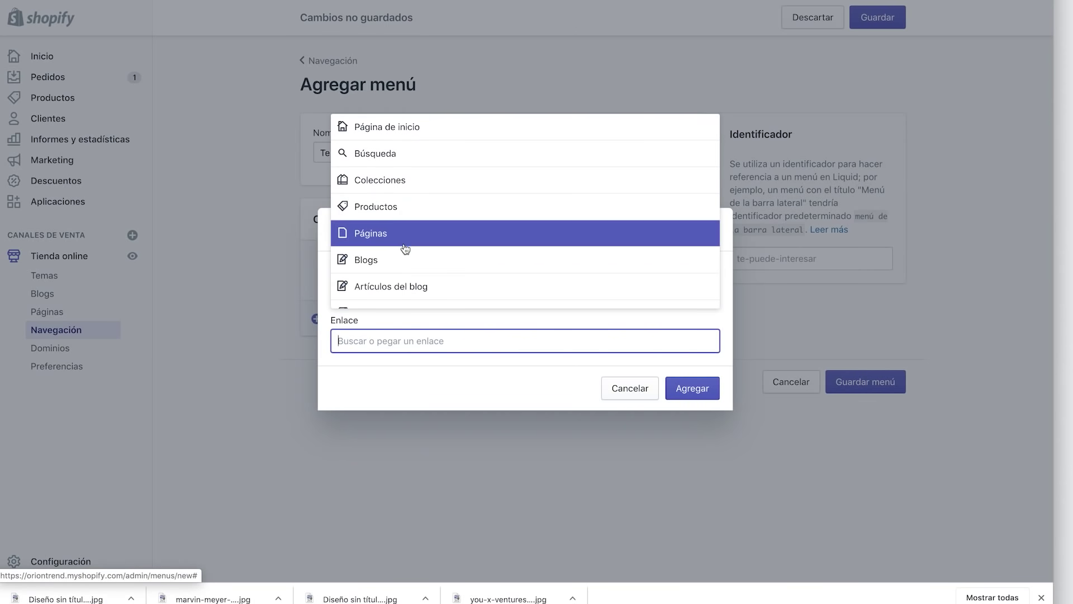
{"action": "left_click", "coordinate": [406, 242]}
{"action": "left_click", "coordinate": [427, 252]}
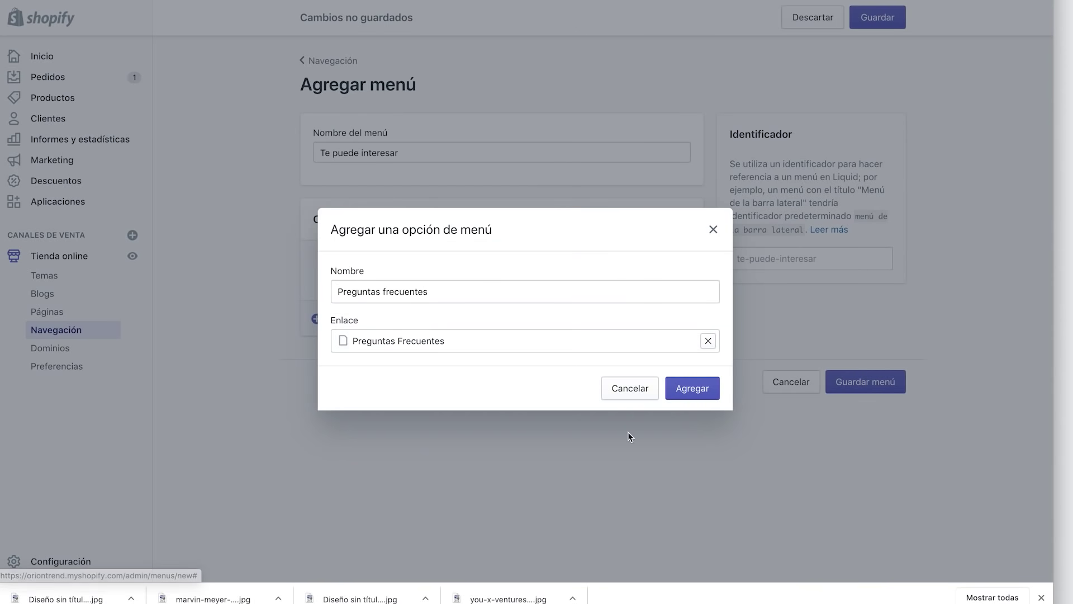
{"action": "left_click", "coordinate": [692, 390]}
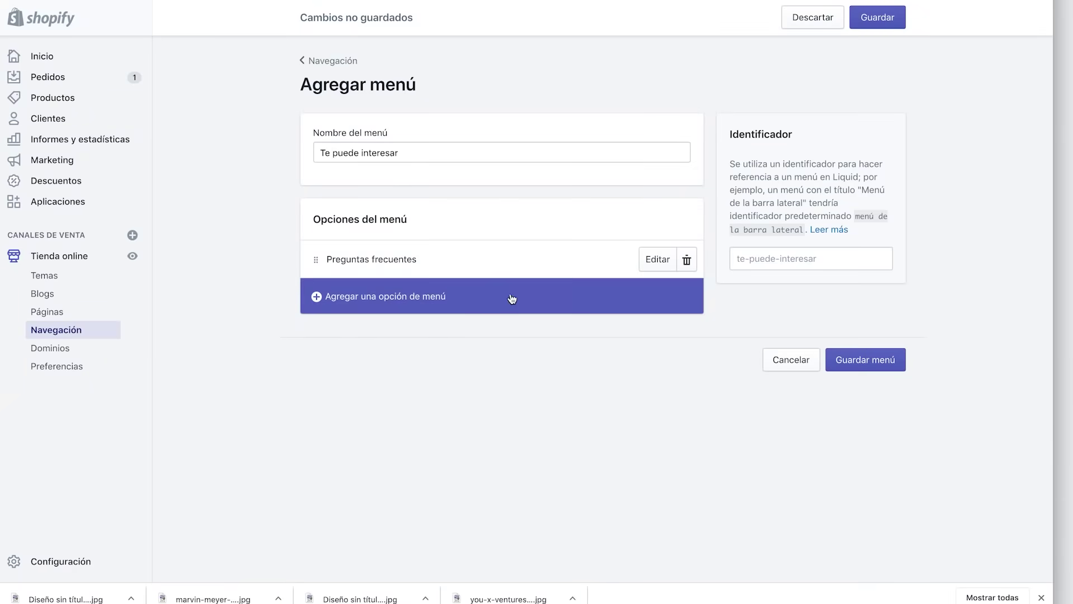
Add a Sobre nosotros item linked to the Sobre nosotros page.
{"action": "left_click", "coordinate": [501, 301]}
{"action": "left_click", "coordinate": [493, 292]}
{"action": "type", "text": "Sobre nosotros"}
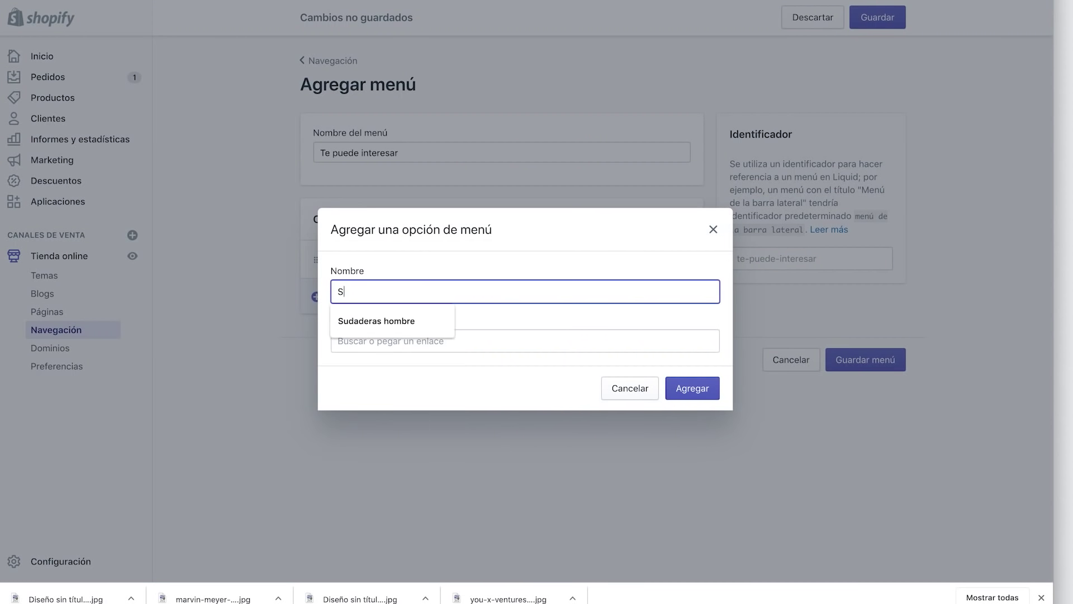
{"action": "left_click", "coordinate": [463, 341]}
{"action": "left_click", "coordinate": [452, 238]}
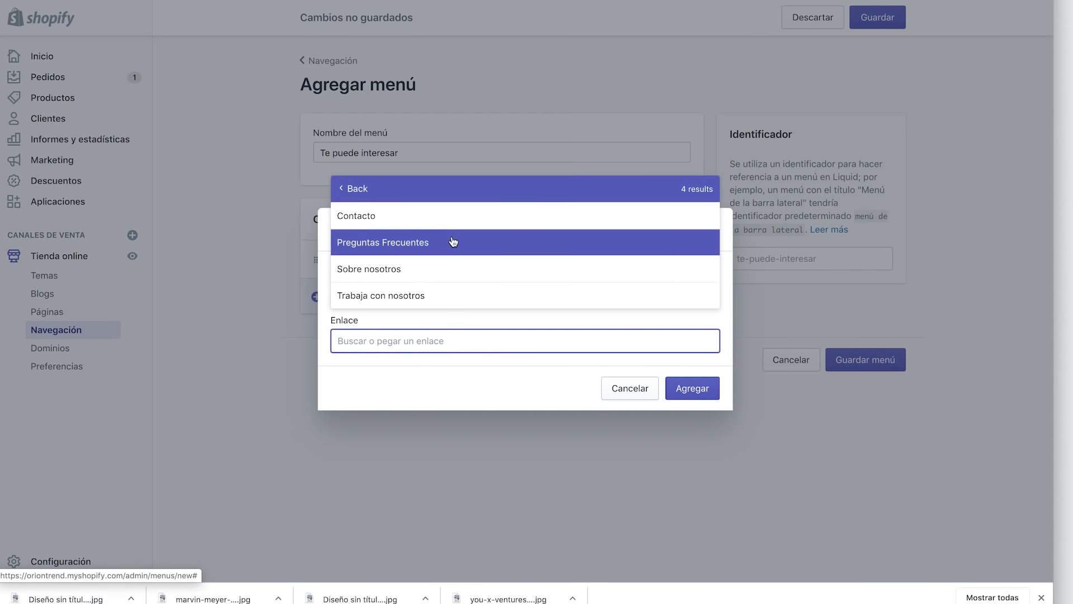
{"action": "left_click", "coordinate": [445, 269]}
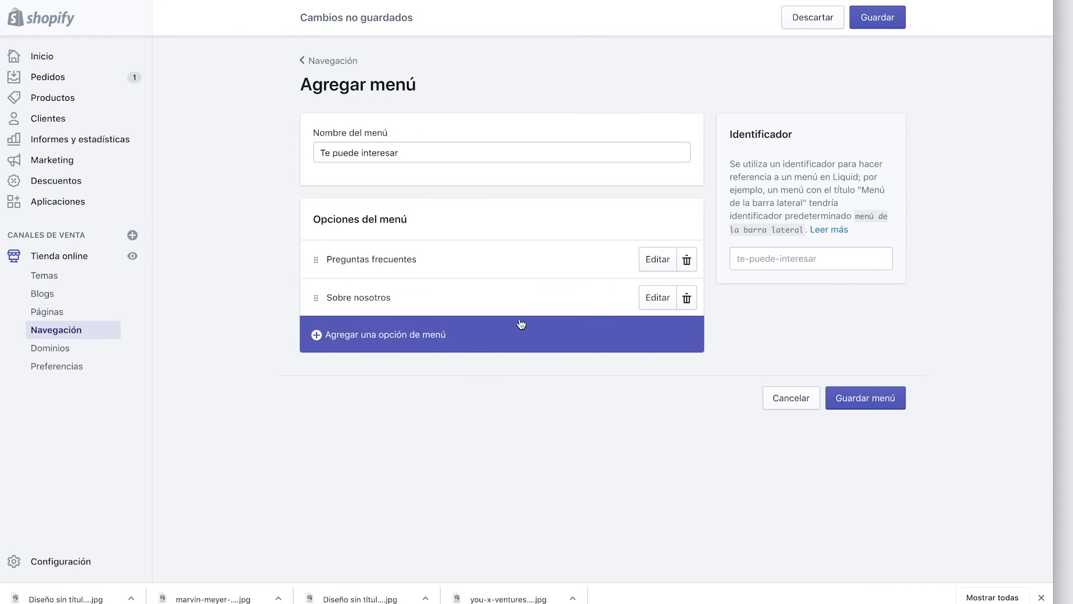
{"action": "left_click", "coordinate": [430, 340]}
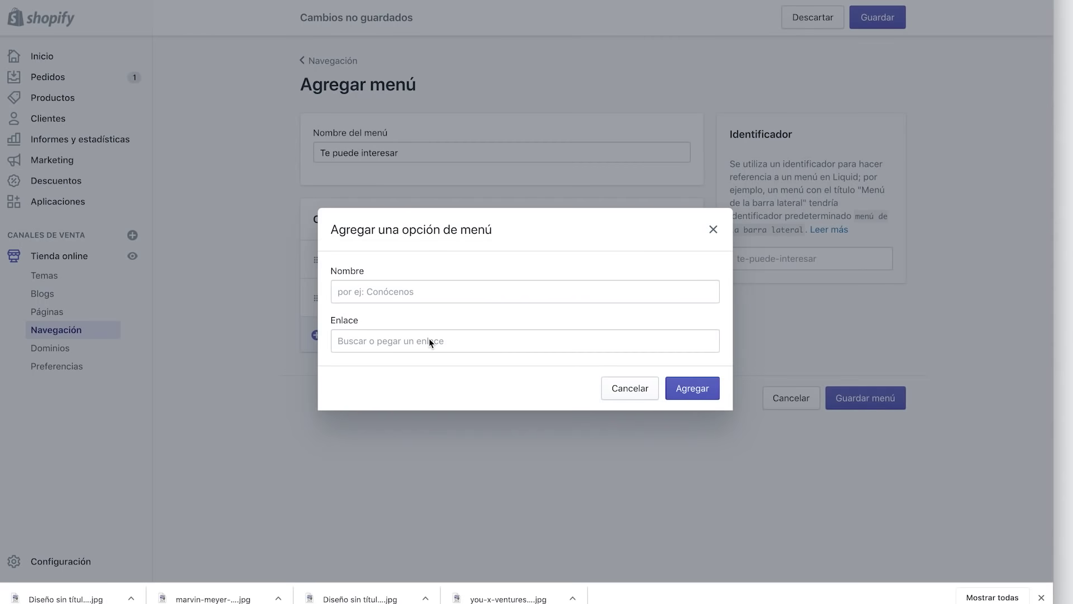
Add a Trabaja con nosotros item linked to the Trabaja con nosotros page.
{"action": "left_click", "coordinate": [453, 295]}
{"action": "type", "text": "Trabaja co"}
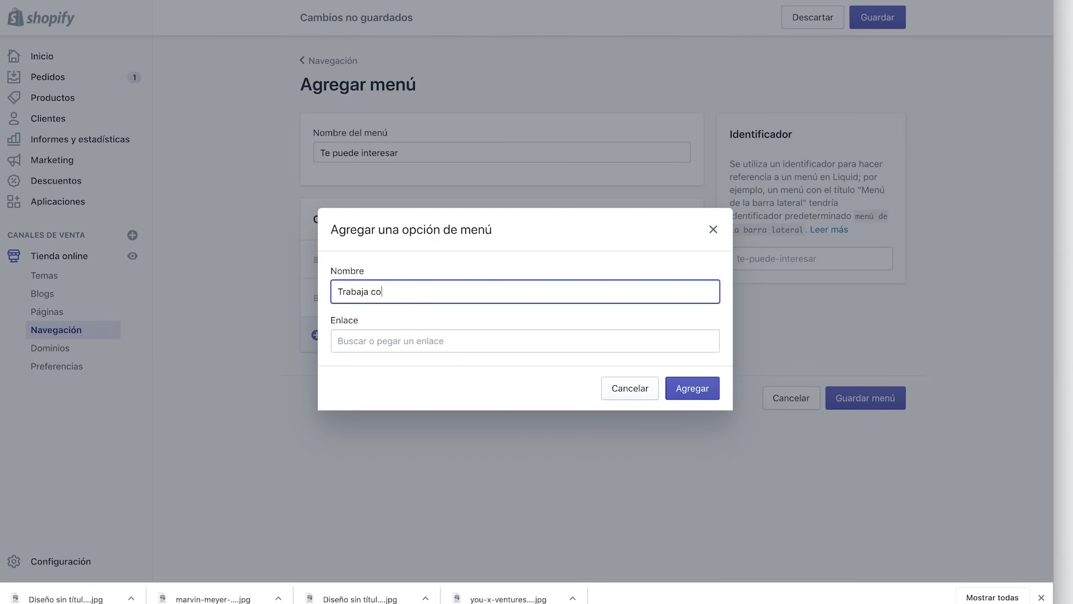
{"action": "type", "text": "n nosotros"}
{"action": "key", "text": "Tab"}
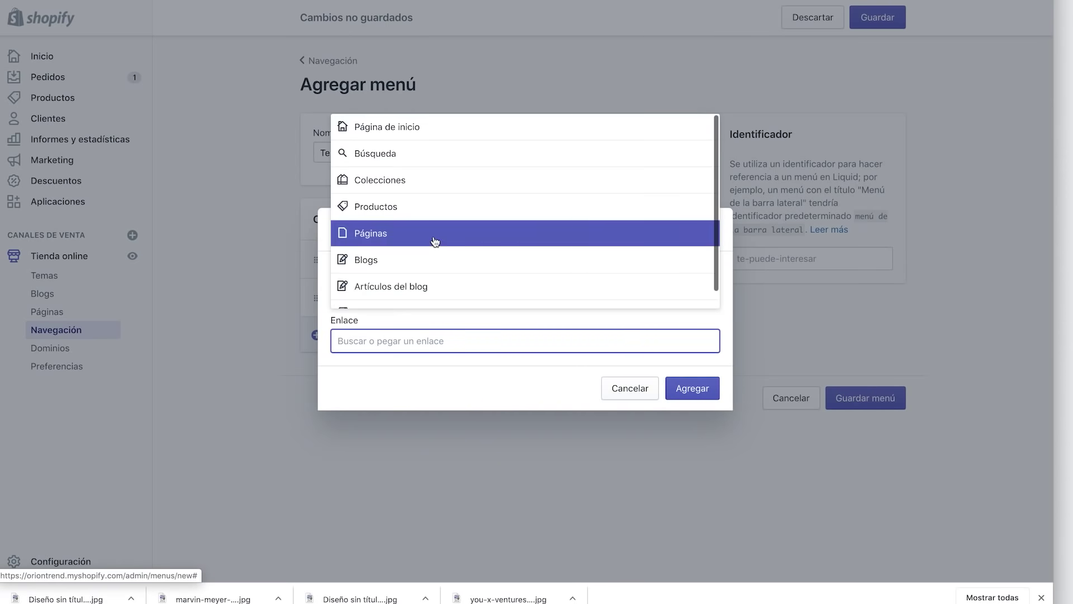
{"action": "left_click", "coordinate": [439, 210]}
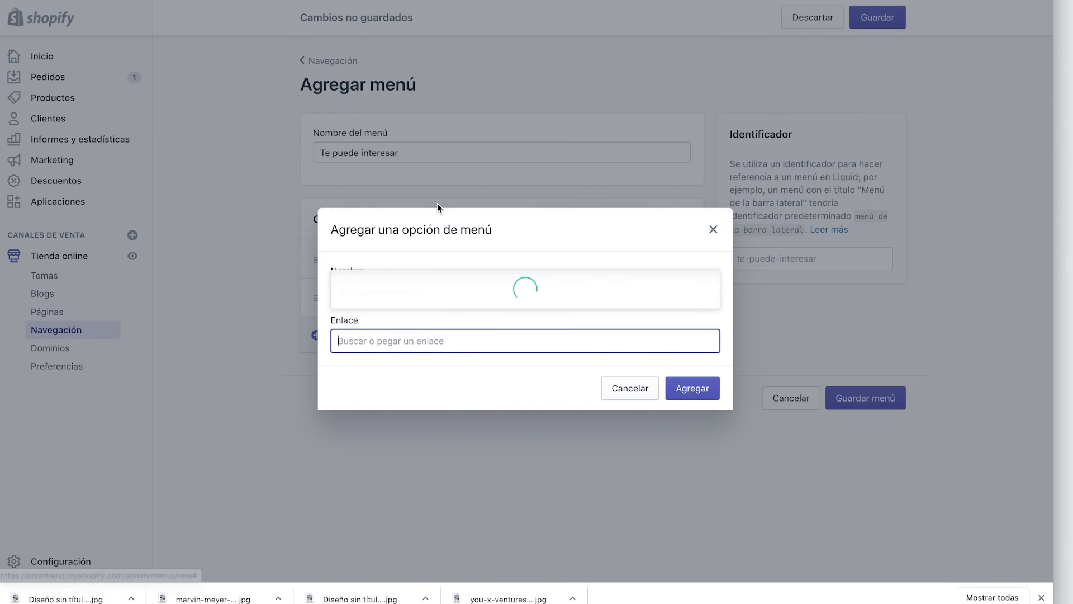
{"action": "left_click", "coordinate": [413, 295]}
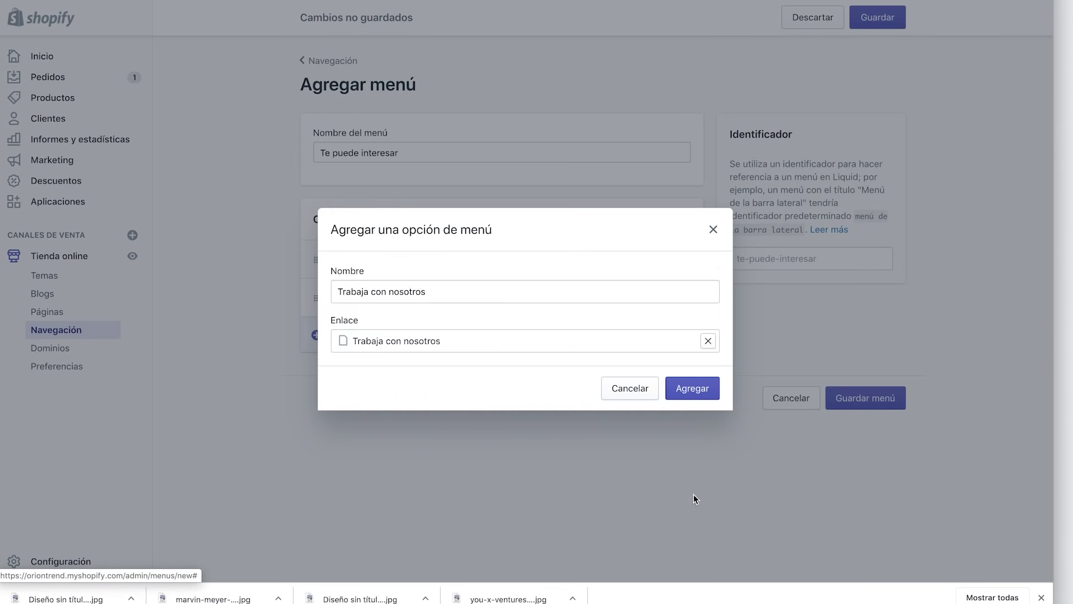
{"action": "left_click", "coordinate": [698, 402]}
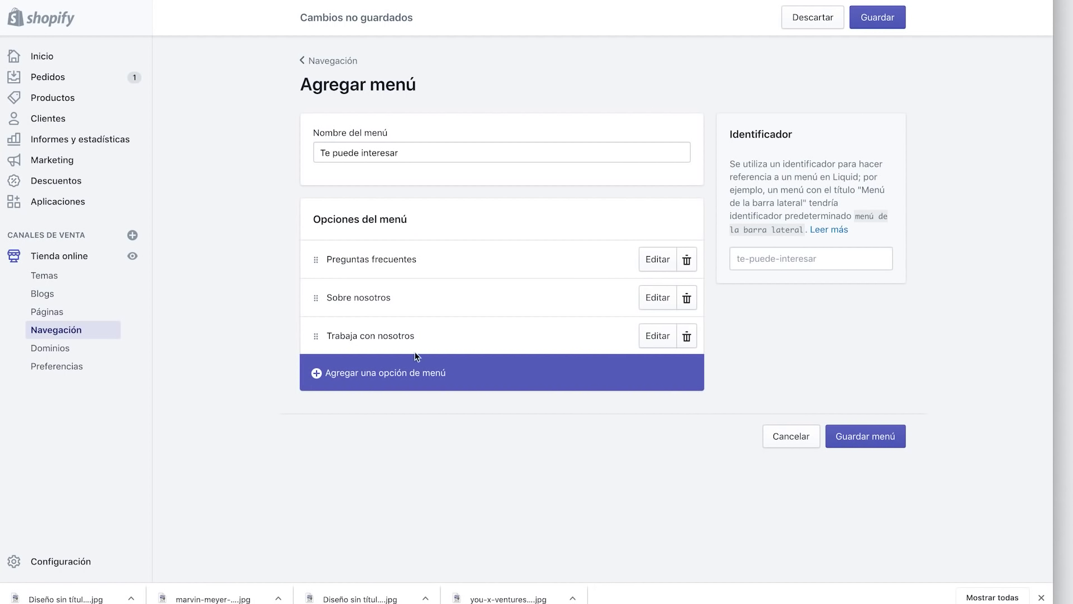
Add a Contacto item linked to the Contacto page and save the menu.
{"action": "left_click", "coordinate": [373, 365]}
{"action": "left_click", "coordinate": [405, 292]}
{"action": "type", "text": "Conta"}
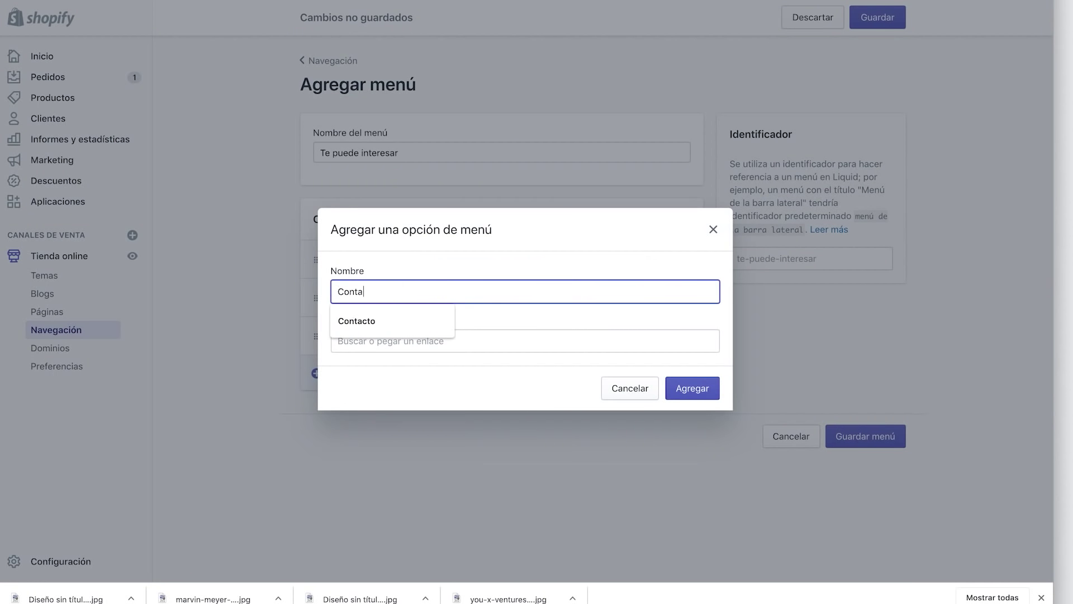
{"action": "type", "text": "c"}
{"action": "left_click", "coordinate": [386, 321]}
{"action": "left_click", "coordinate": [391, 341]}
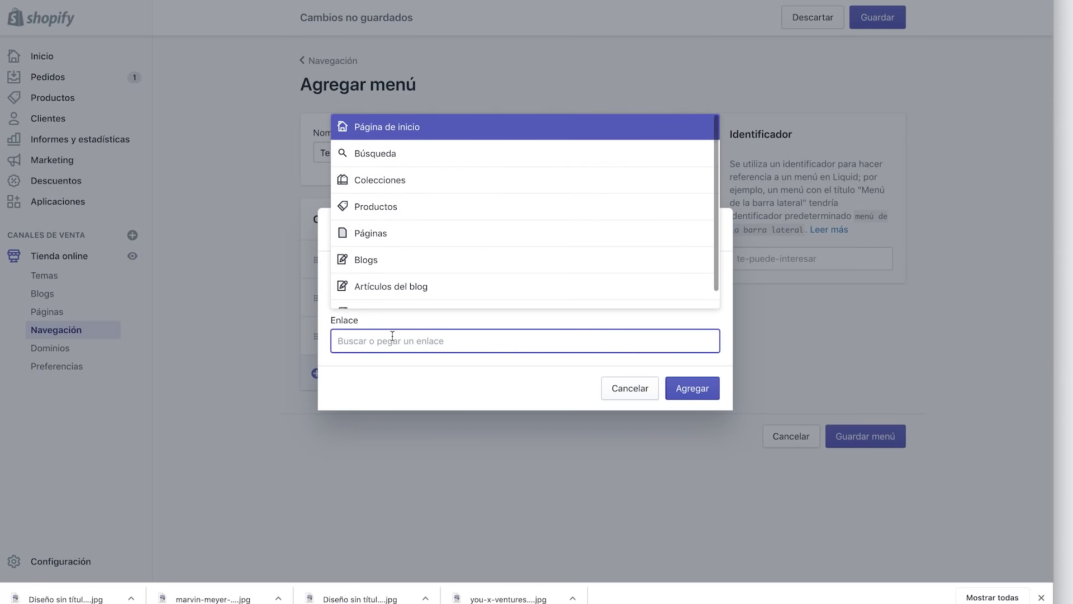
{"action": "left_click", "coordinate": [423, 237]}
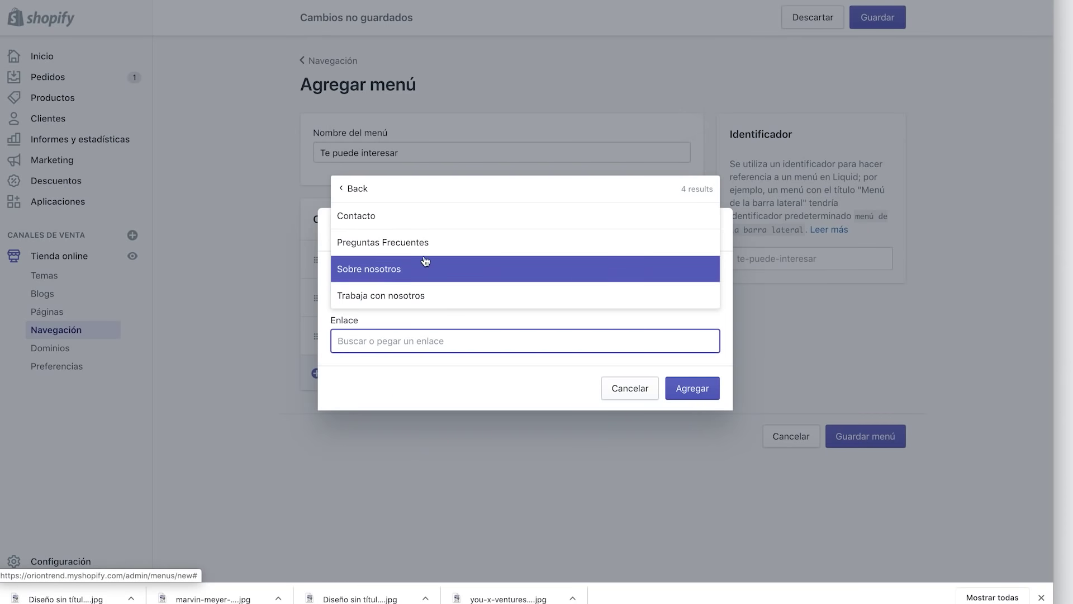
{"action": "left_click", "coordinate": [425, 218]}
{"action": "left_click", "coordinate": [690, 390]}
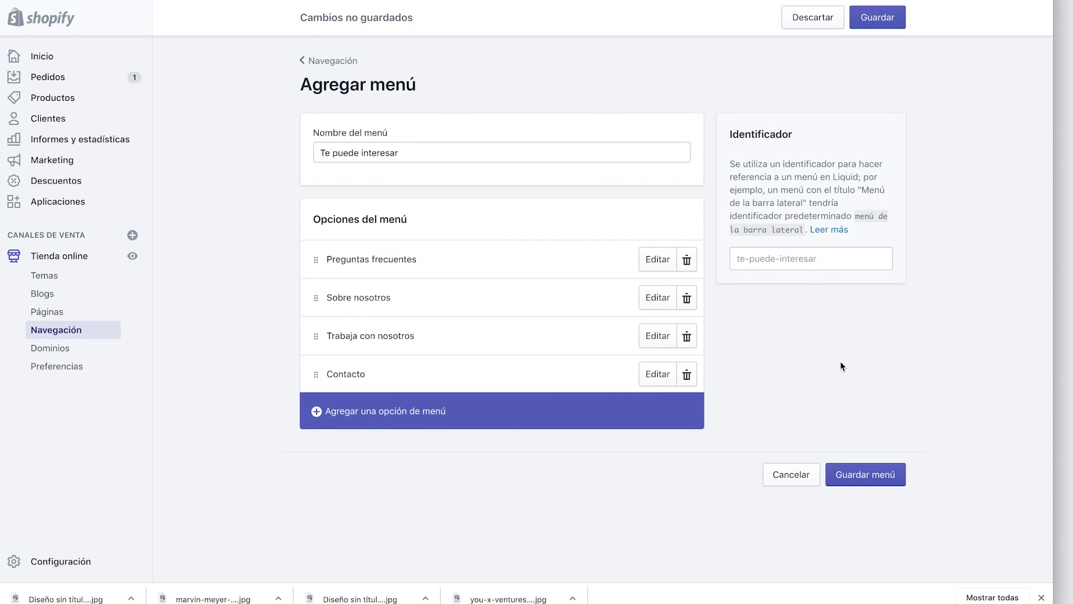
{"action": "left_click", "coordinate": [864, 470]}
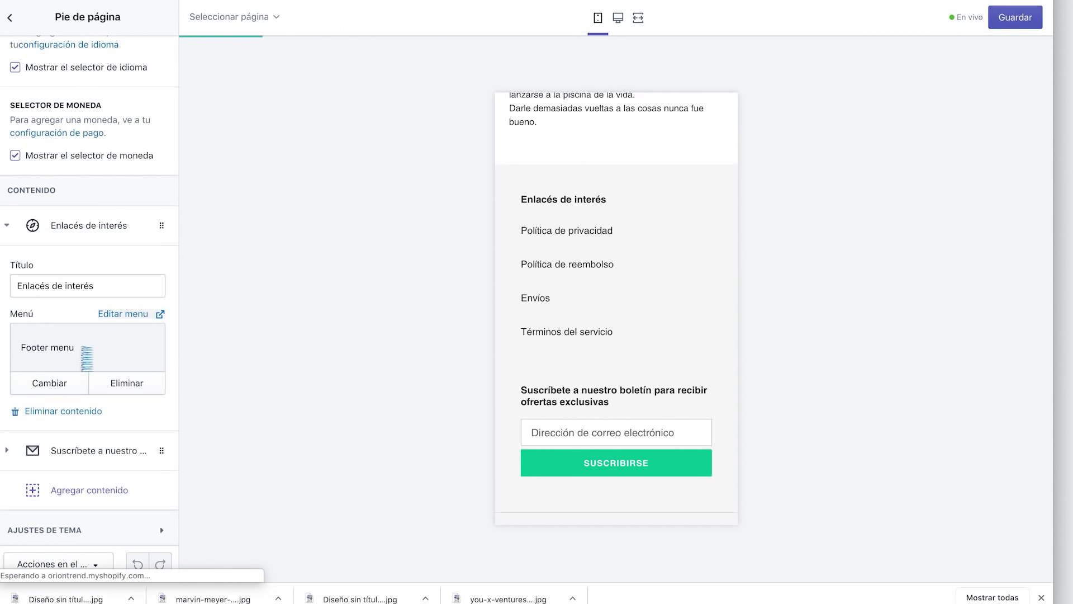
Add an Enlaces rápidos block to the footer and move it above the newsletter block.
{"action": "left_click", "coordinate": [15, 224]}
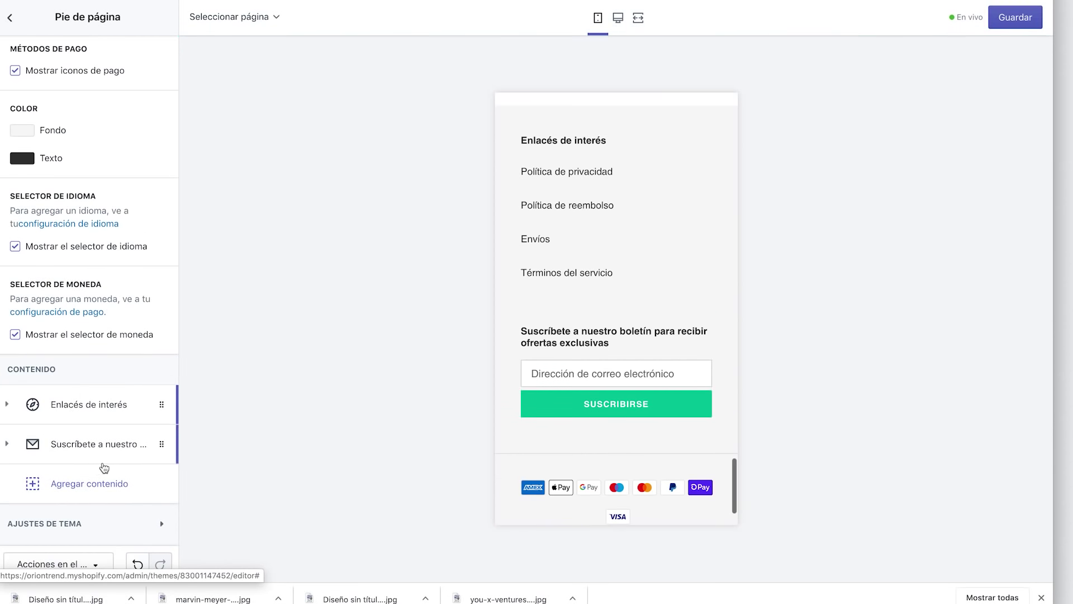
{"action": "left_click", "coordinate": [64, 481]}
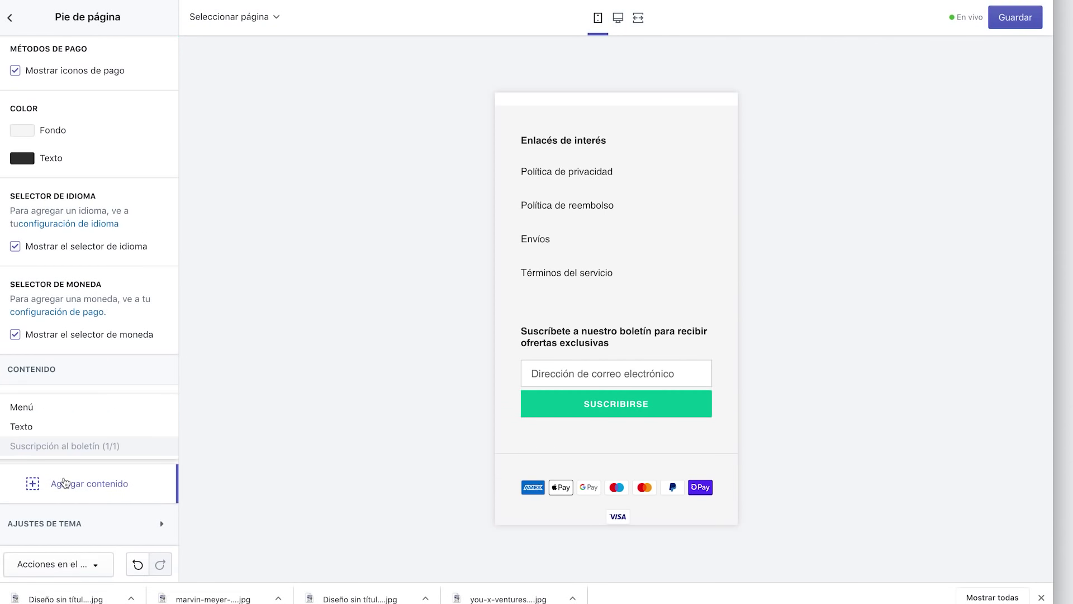
{"action": "left_click", "coordinate": [72, 407]}
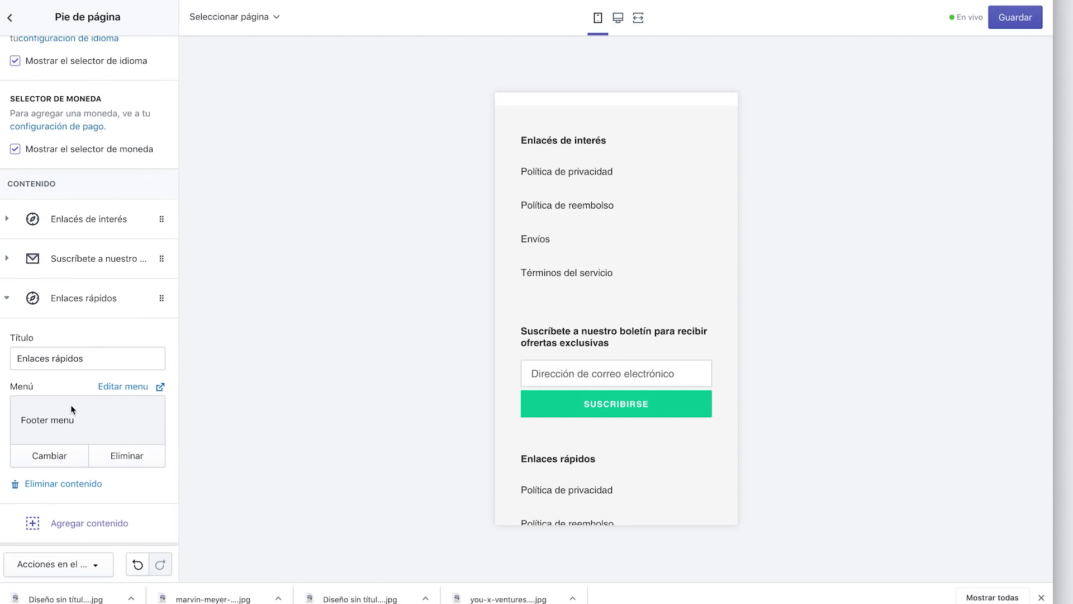
{"action": "left_click", "coordinate": [88, 356]}
{"action": "key", "text": "ctrl+a"}
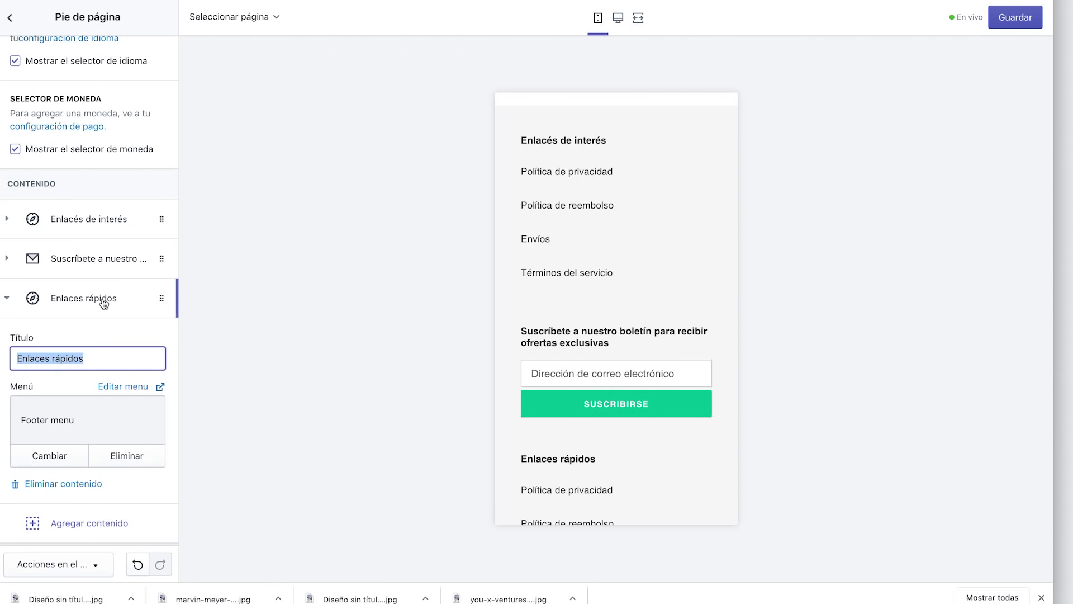
{"action": "scroll", "coordinate": [123, 313], "scroll_direction": "up", "scroll_amount": 3}
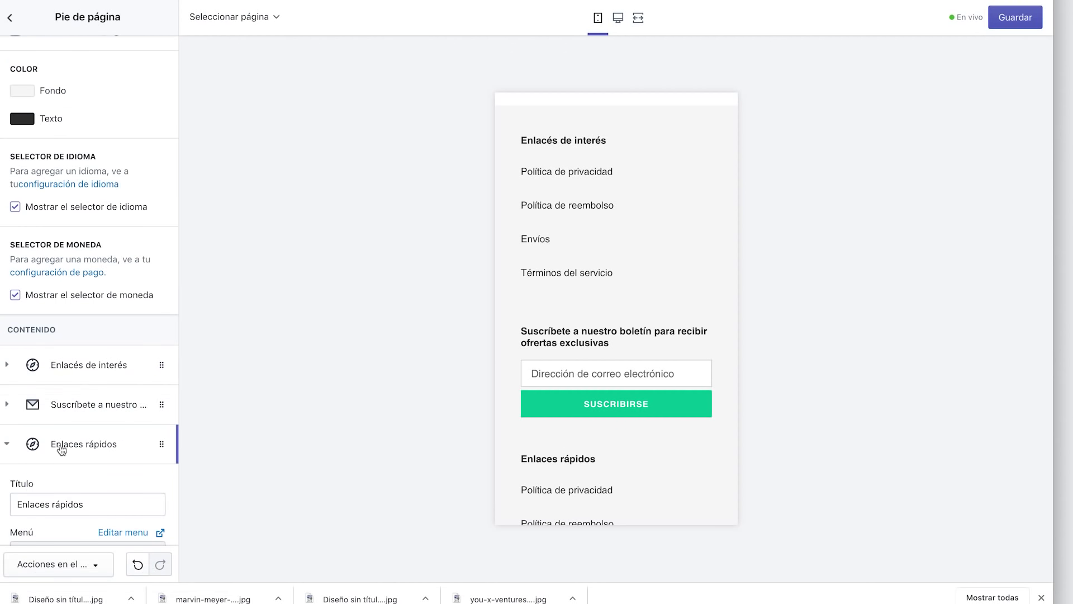
{"action": "left_click_drag", "start_coordinate": [61, 448], "coordinate": [68, 403]}
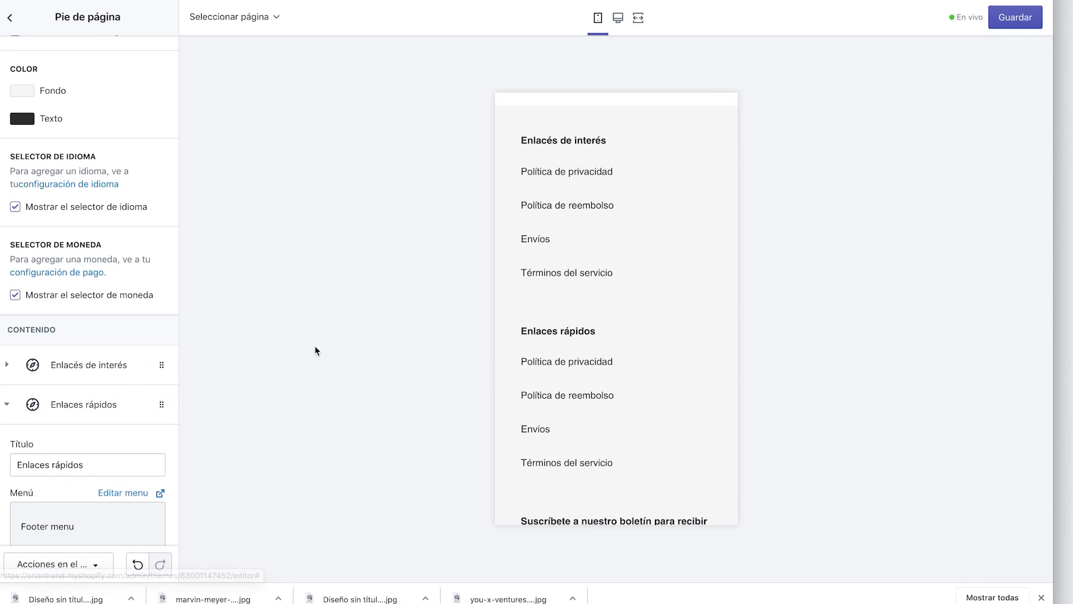
{"action": "scroll", "coordinate": [76, 432], "scroll_direction": "down", "scroll_amount": 1}
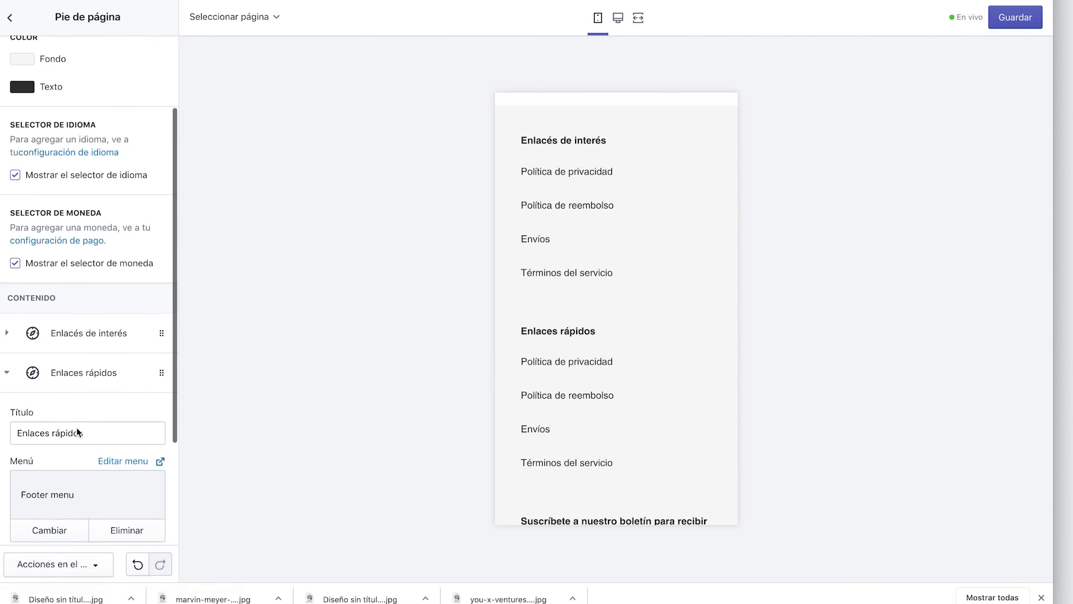
{"action": "scroll", "coordinate": [567, 380], "scroll_direction": "down", "scroll_amount": 3}
{"action": "scroll", "coordinate": [568, 380], "scroll_direction": "up", "scroll_amount": 3}
{"action": "scroll", "coordinate": [534, 378], "scroll_direction": "down", "scroll_amount": 2}
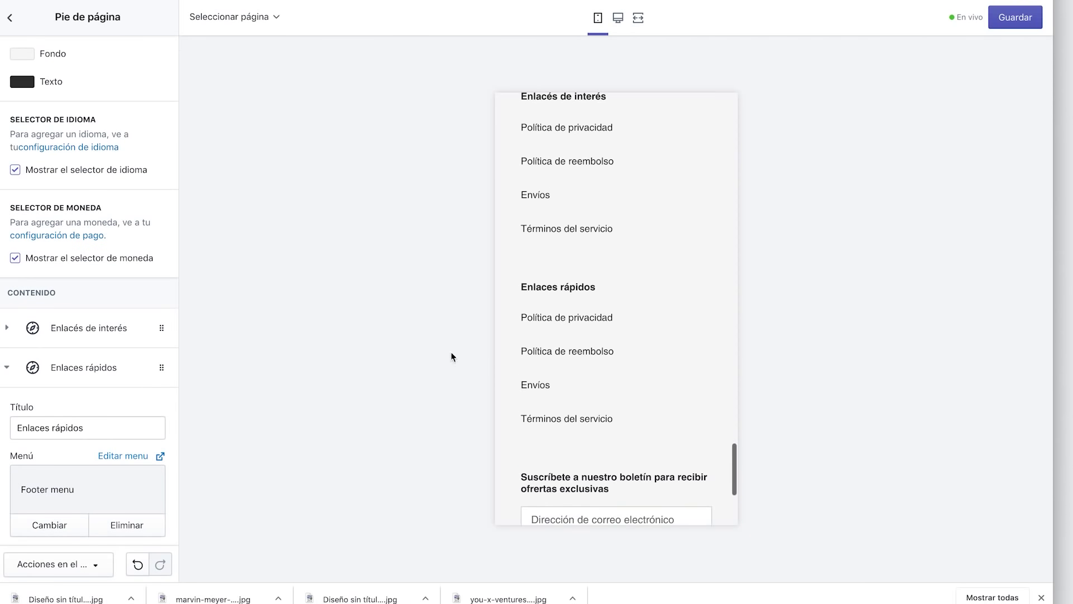
Title the block 'Te puede interesar' and assign it the Te puede interesar menu.
{"action": "triple_click", "coordinate": [75, 426]}
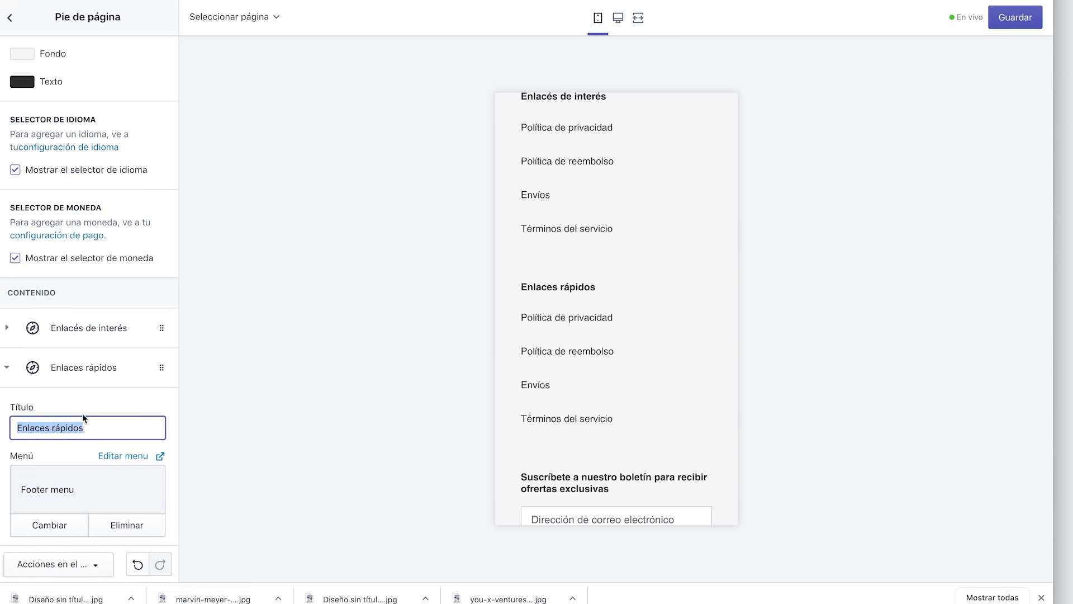
{"action": "type", "text": "Te opue"}
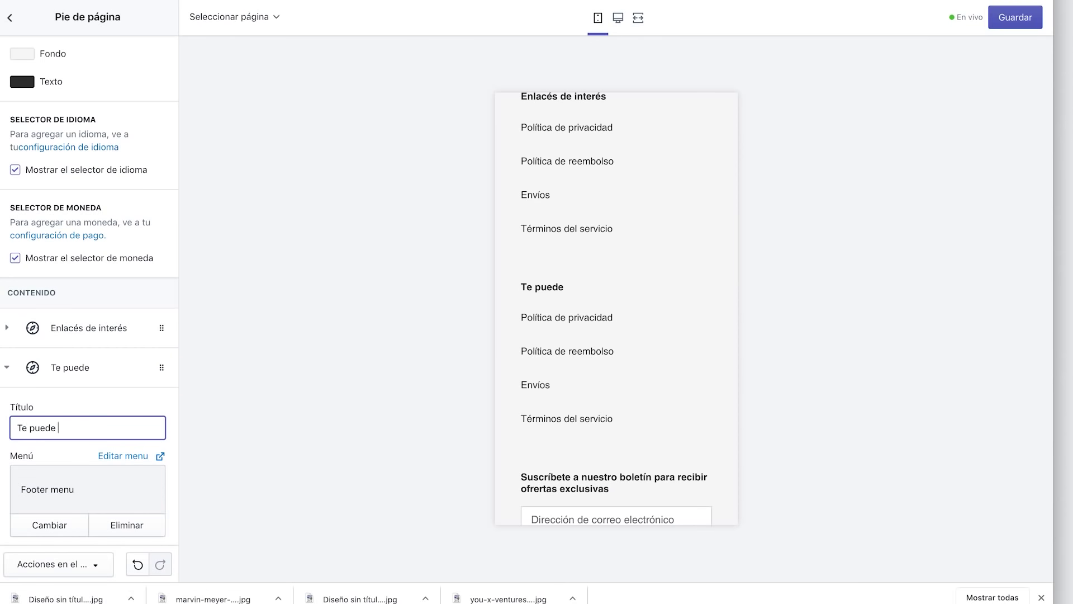
{"action": "type", "text": "de interesar"}
{"action": "left_click", "coordinate": [65, 473]}
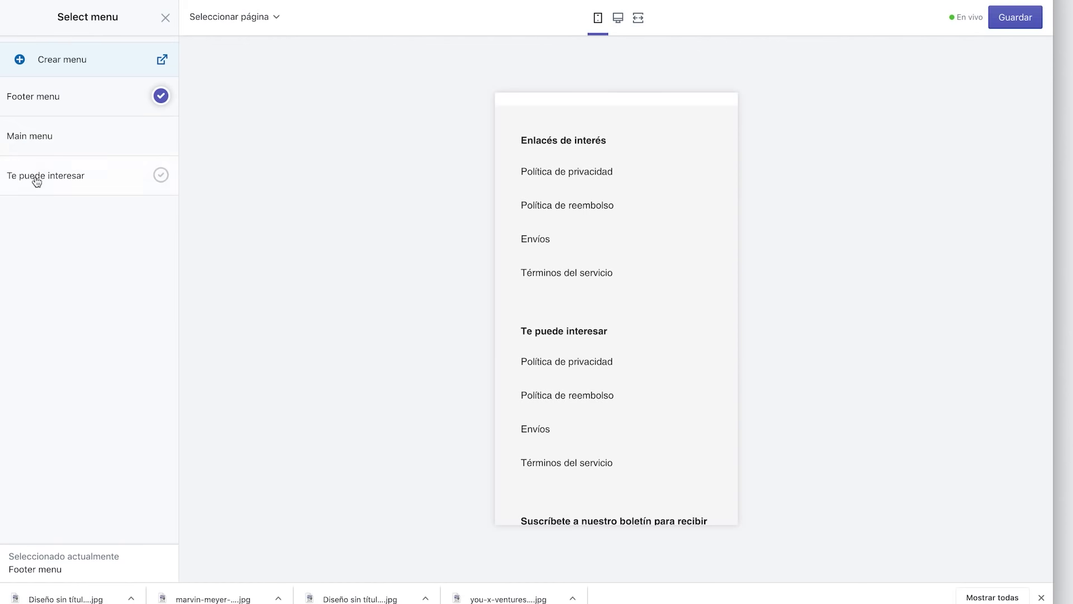
{"action": "left_click", "coordinate": [66, 171]}
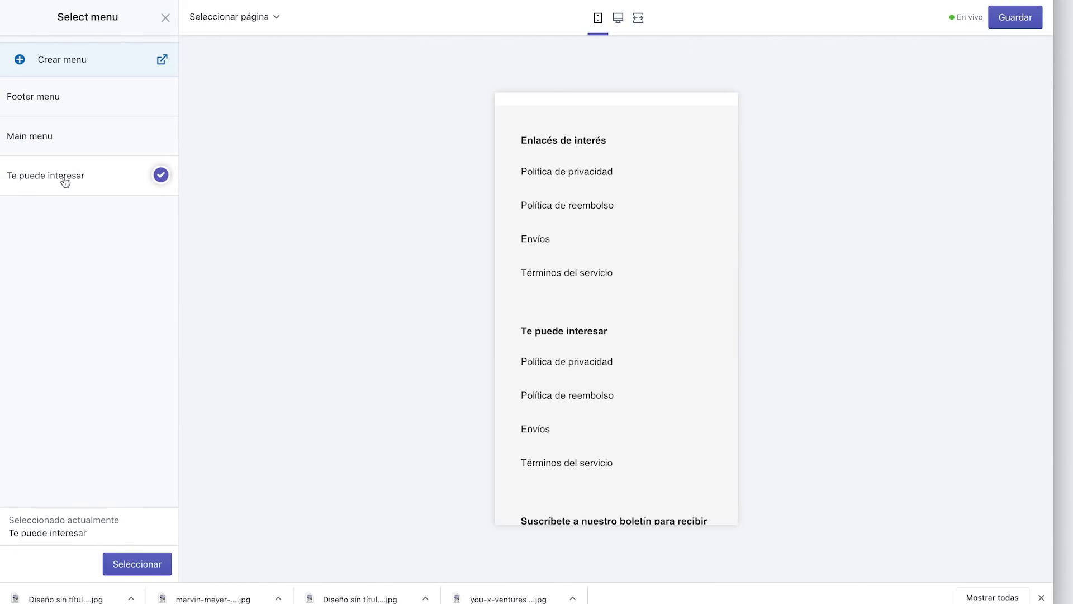
{"action": "left_click", "coordinate": [144, 571]}
{"action": "scroll", "coordinate": [514, 306], "scroll_direction": "up", "scroll_amount": 2}
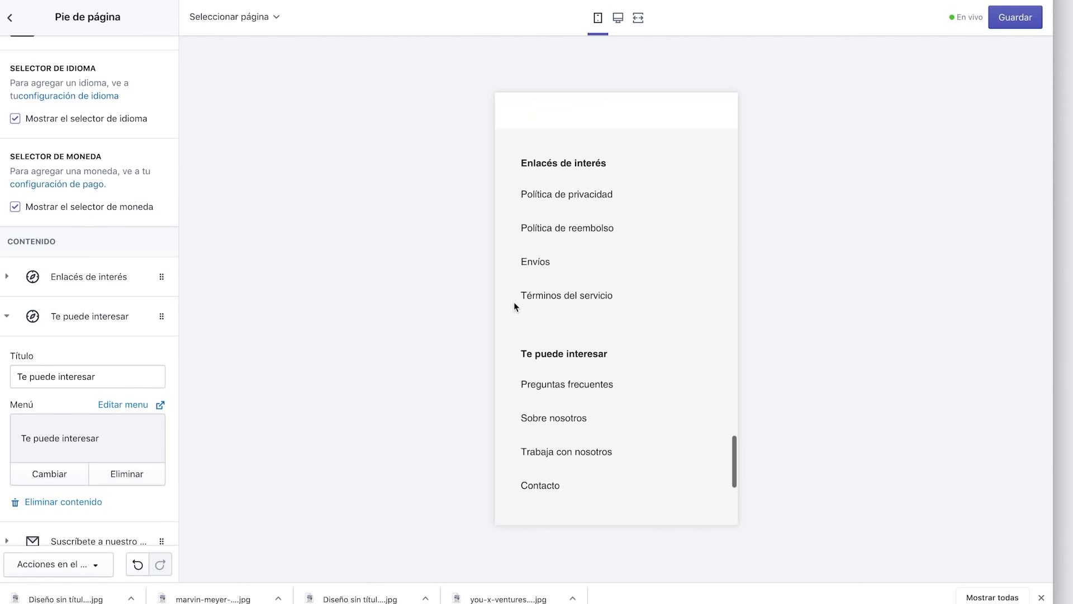
Move Suscríbete a nuestro boletín above Enlaces de interés in the footer and save the theme.
{"action": "scroll", "coordinate": [511, 306], "scroll_direction": "down", "scroll_amount": 4}
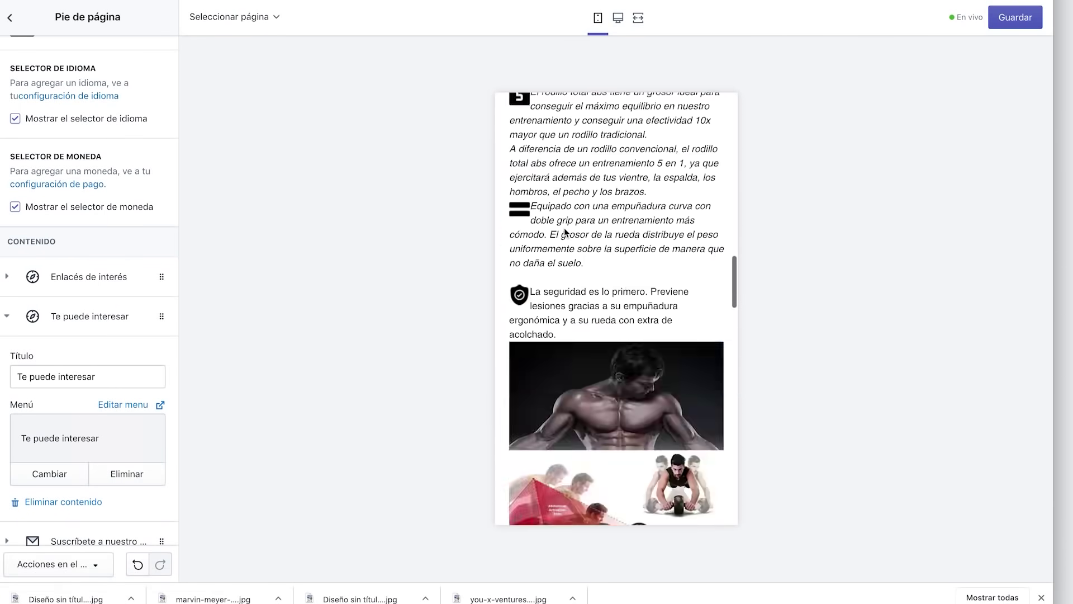
{"action": "scroll", "coordinate": [143, 384], "scroll_direction": "down", "scroll_amount": 2}
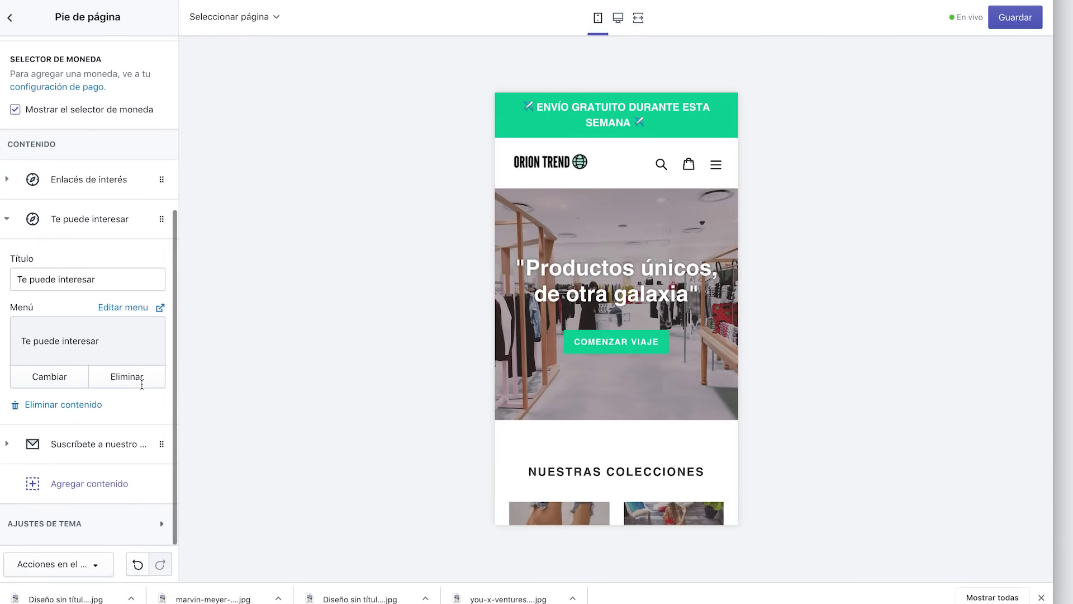
{"action": "left_click_drag", "start_coordinate": [118, 441], "coordinate": [105, 352]}
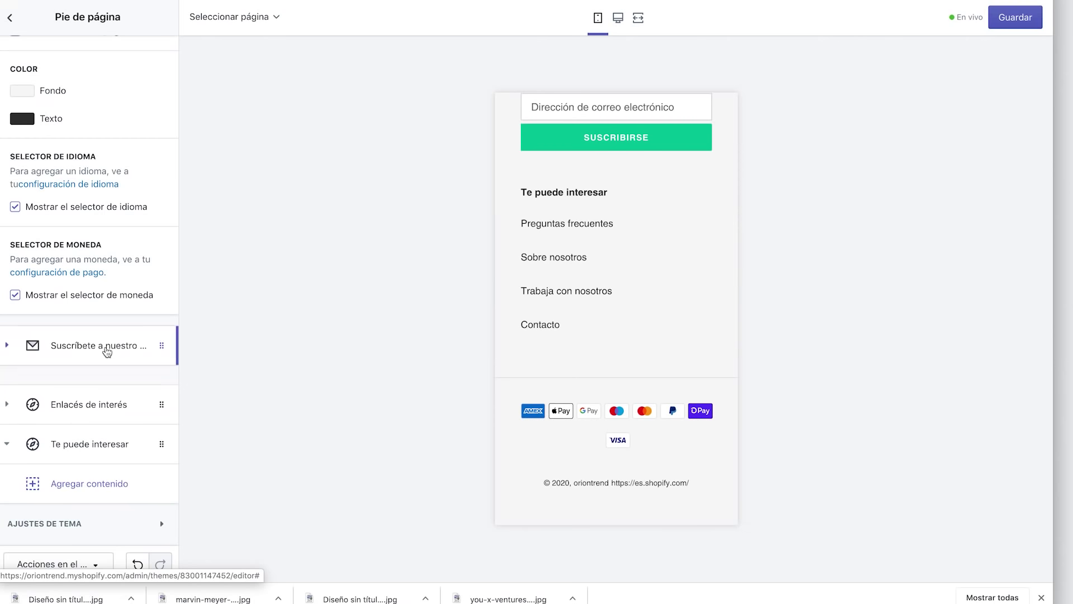
{"action": "scroll", "coordinate": [538, 276], "scroll_direction": "up", "scroll_amount": 5}
{"action": "scroll", "coordinate": [538, 276], "scroll_direction": "up", "scroll_amount": 15}
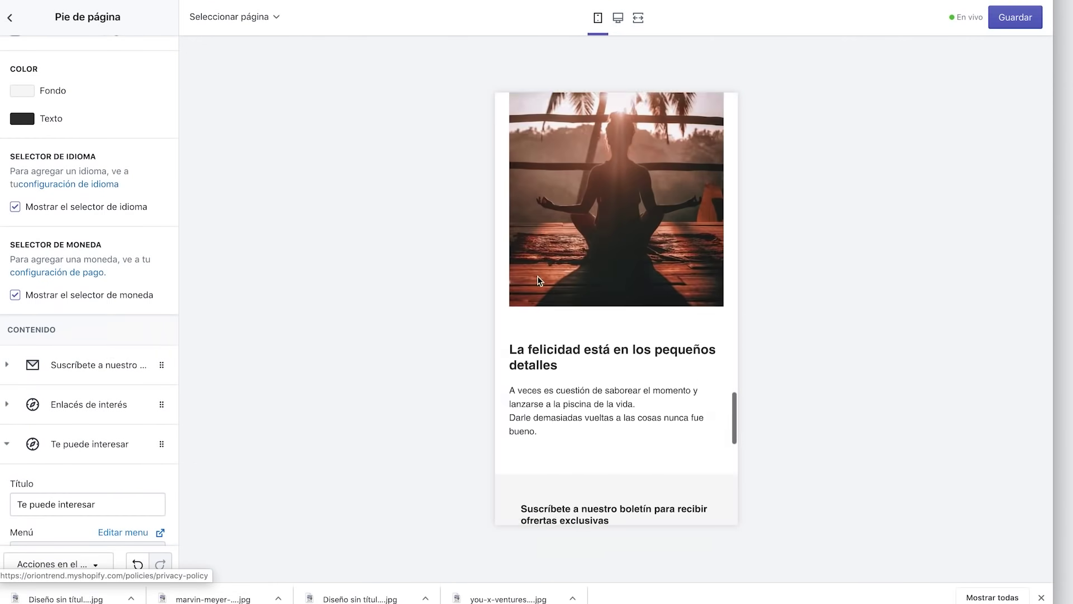
{"action": "scroll", "coordinate": [584, 321], "scroll_direction": "up", "scroll_amount": 3}
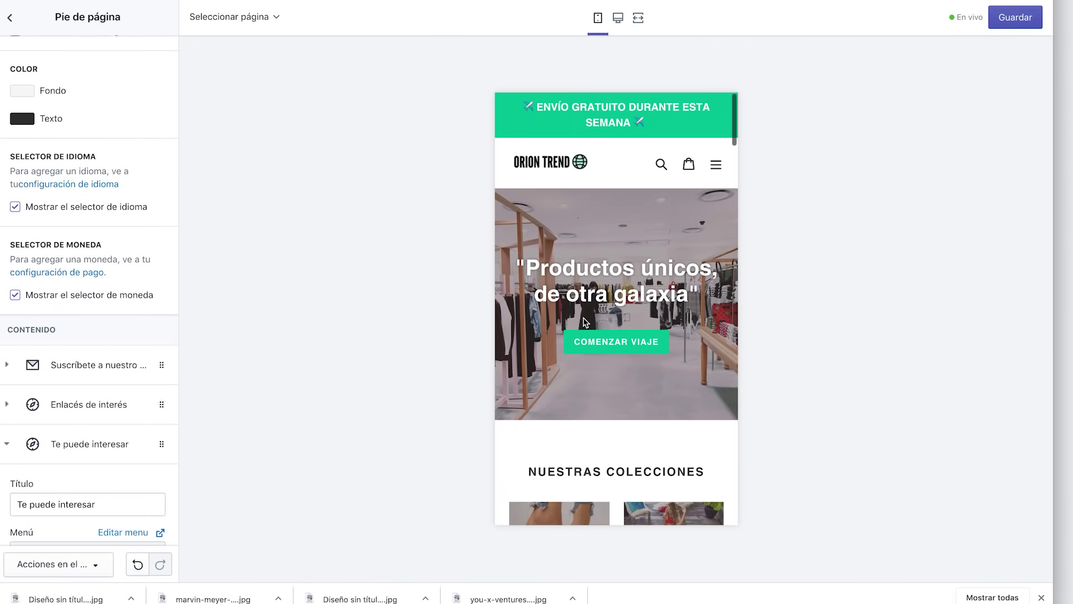
{"action": "scroll", "coordinate": [615, 272], "scroll_direction": "down", "scroll_amount": 5}
{"action": "scroll", "coordinate": [643, 383], "scroll_direction": "down", "scroll_amount": 15}
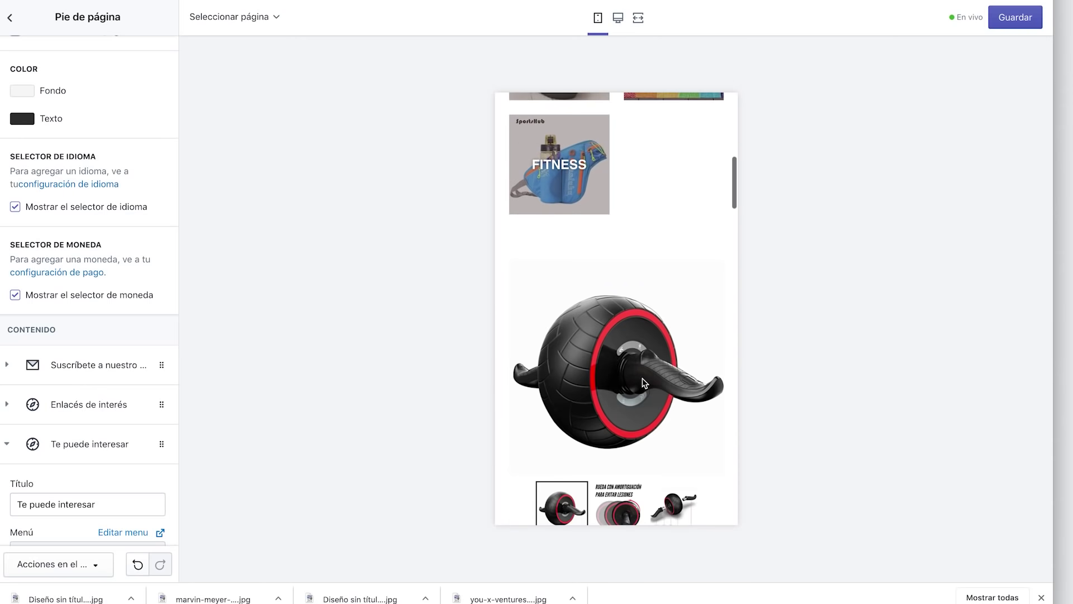
{"action": "left_click", "coordinate": [997, 21]}
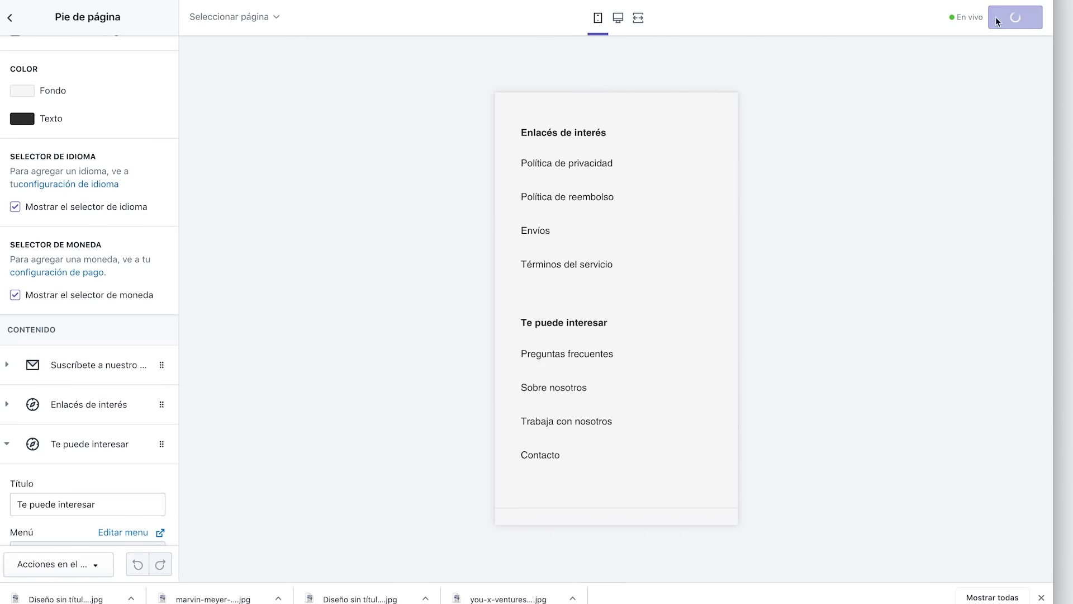
{"action": "scroll", "coordinate": [615, 280], "scroll_direction": "up", "scroll_amount": 20}
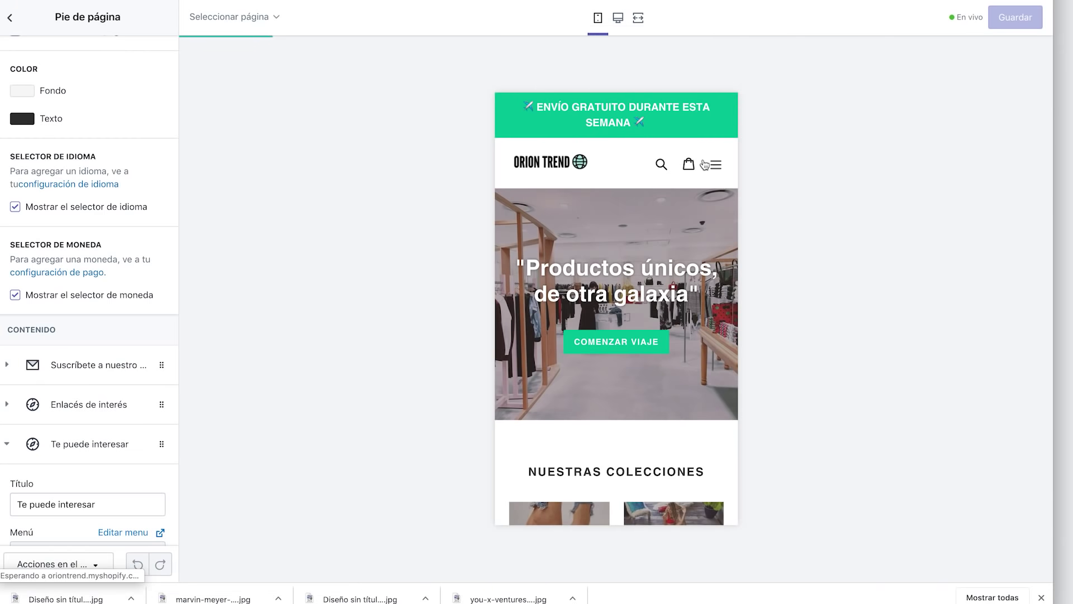
{"action": "scroll", "coordinate": [671, 354], "scroll_direction": "up", "scroll_amount": 20}
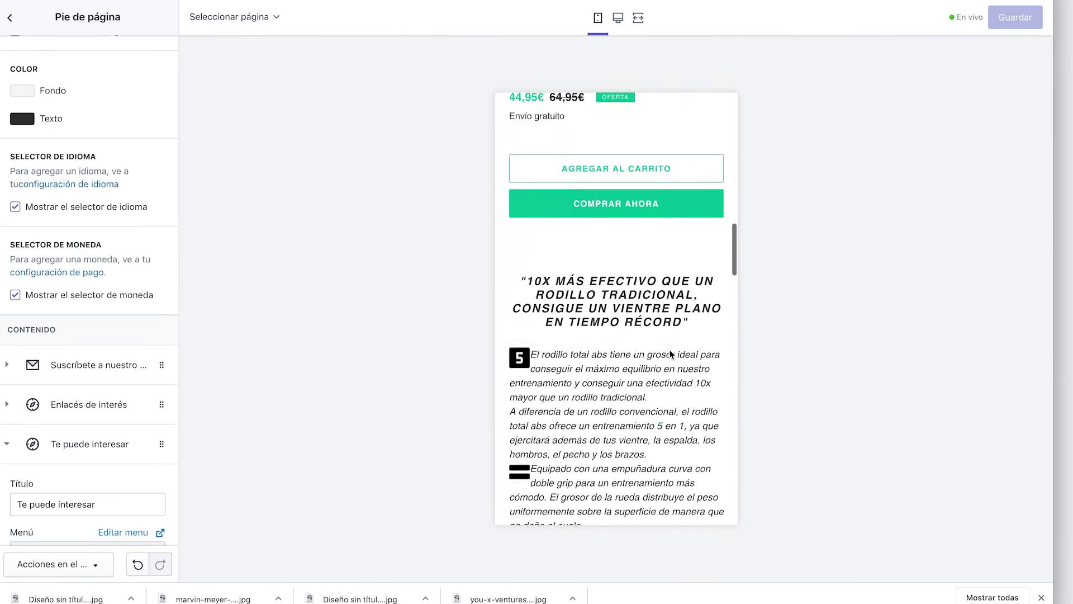
Open the Main menu from Tienda online > Navegación.
{"action": "left_click", "coordinate": [716, 165]}
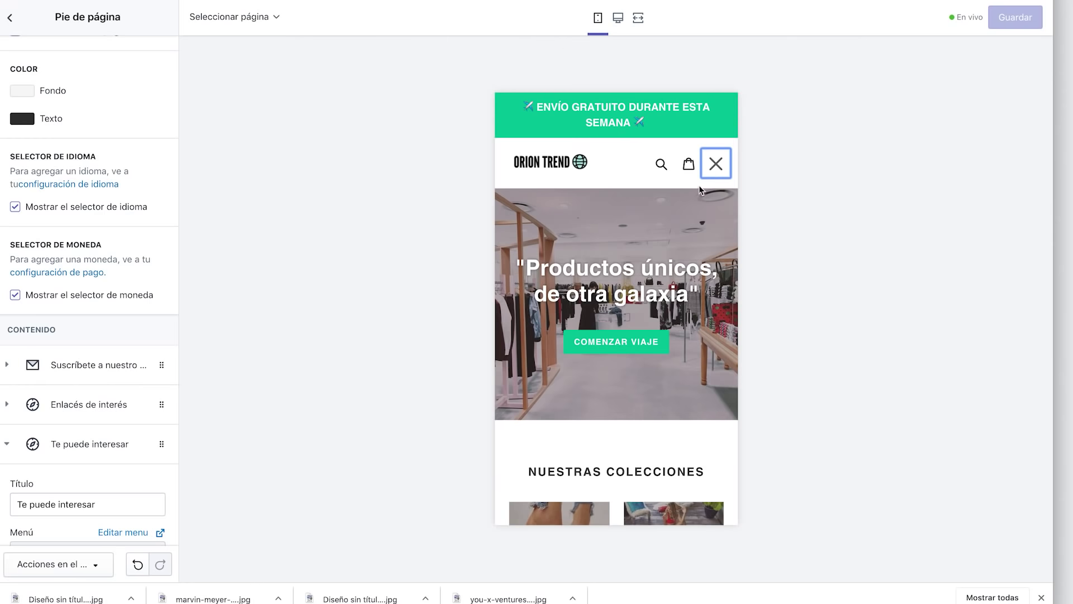
{"action": "left_click", "coordinate": [10, 18]}
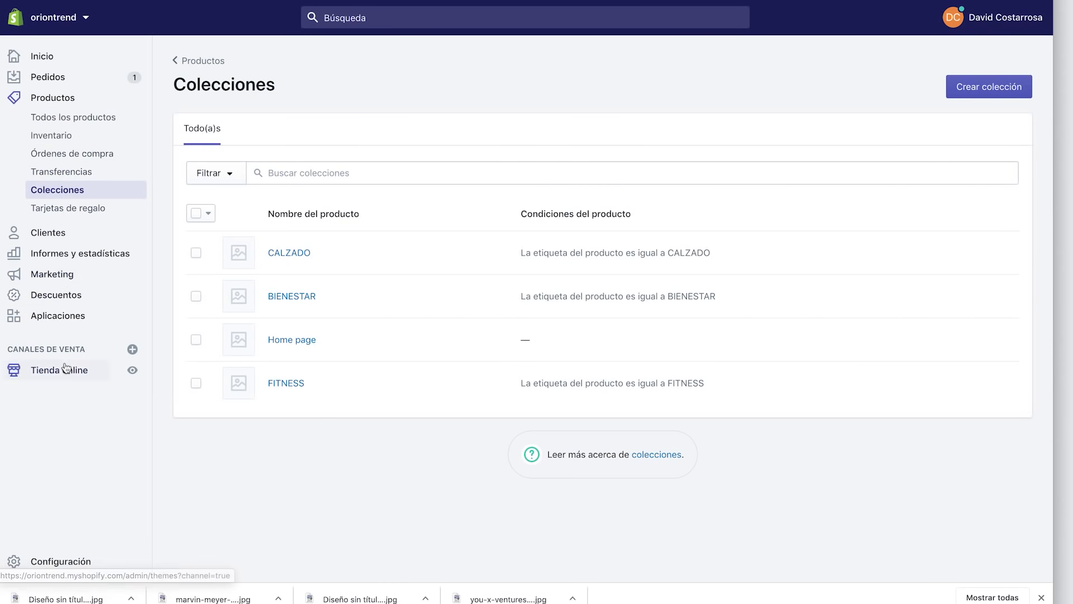
{"action": "left_click", "coordinate": [66, 368]}
{"action": "left_click", "coordinate": [55, 330]}
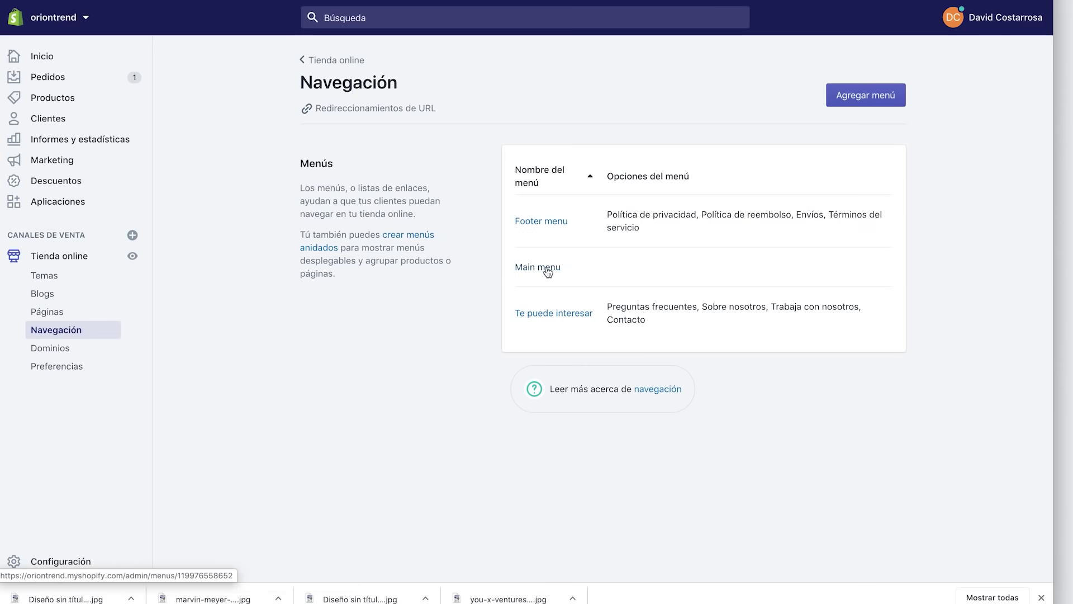
{"action": "left_click", "coordinate": [548, 272]}
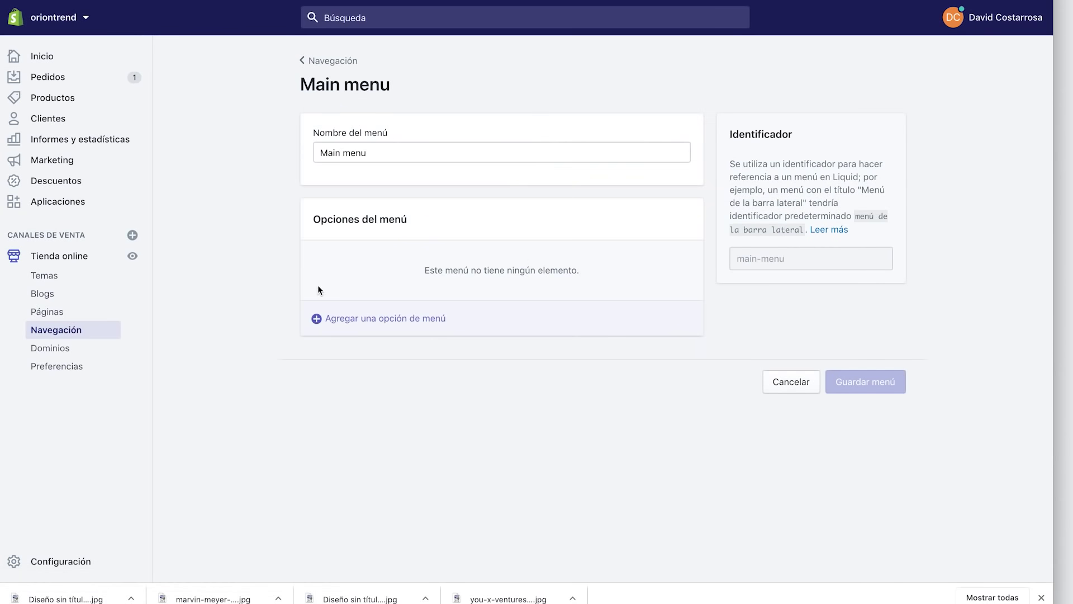
Add a Nuestros productos item linked to Colecciones > All Collections.
{"action": "left_click", "coordinate": [332, 313]}
{"action": "left_click", "coordinate": [386, 291]}
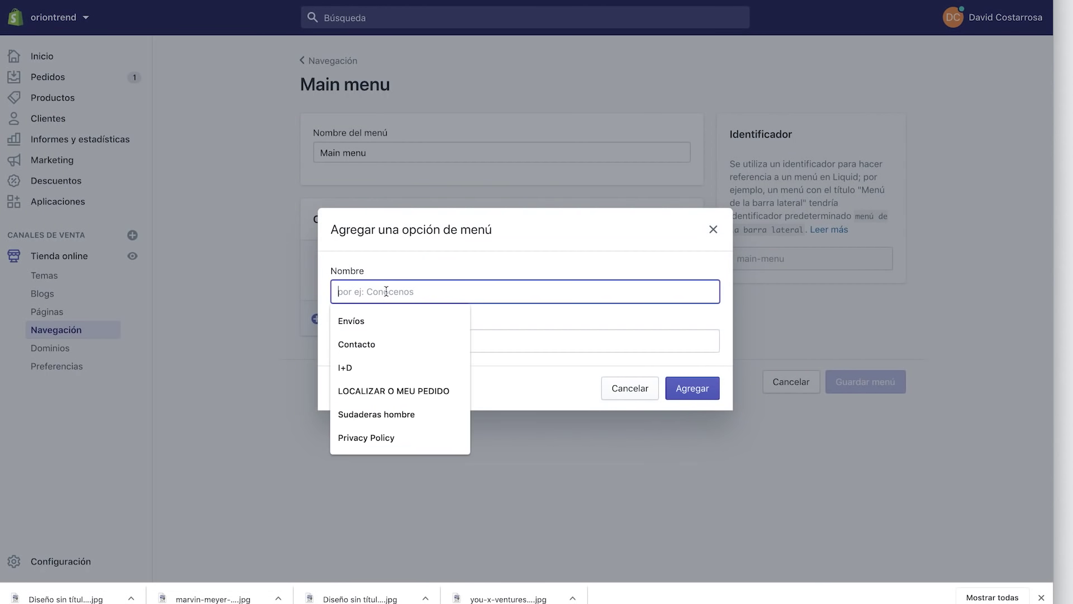
{"action": "type", "text": "Nu"}
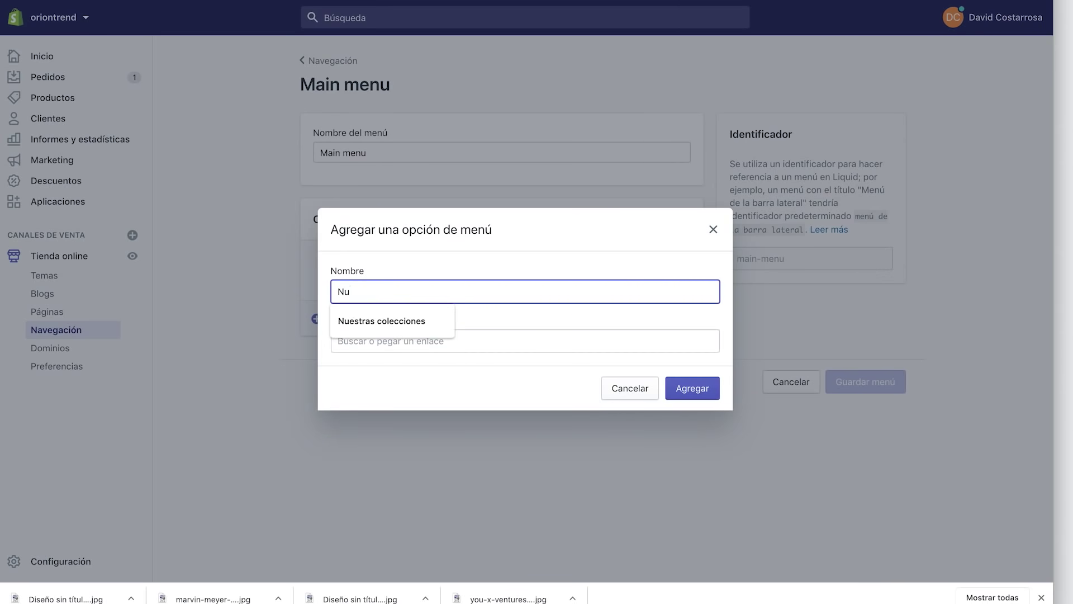
{"action": "type", "text": "estros r"}
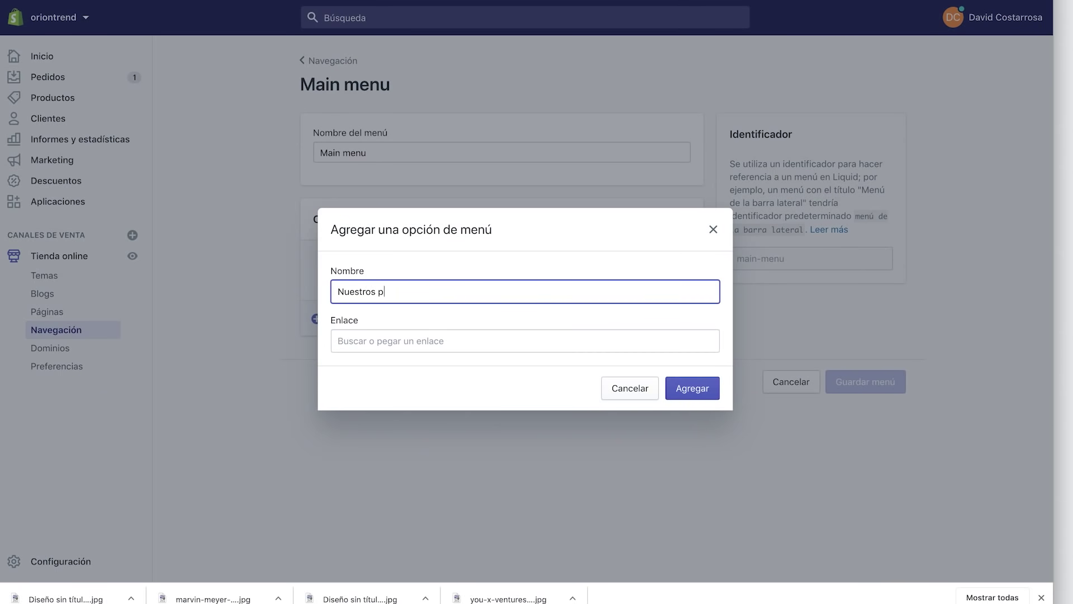
{"action": "key", "text": "Tab"}
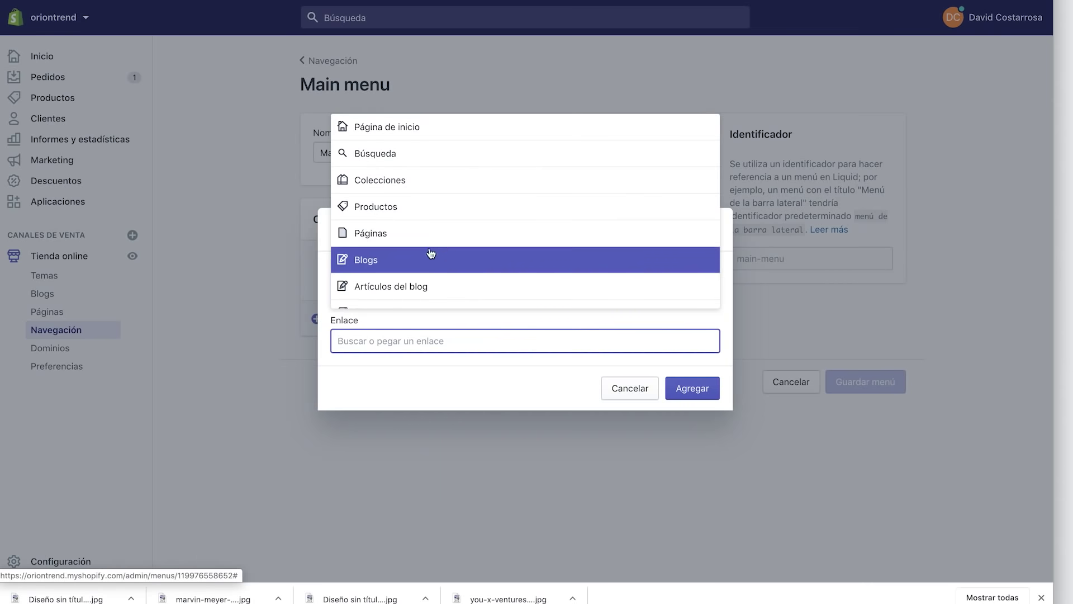
{"action": "left_click", "coordinate": [463, 187]}
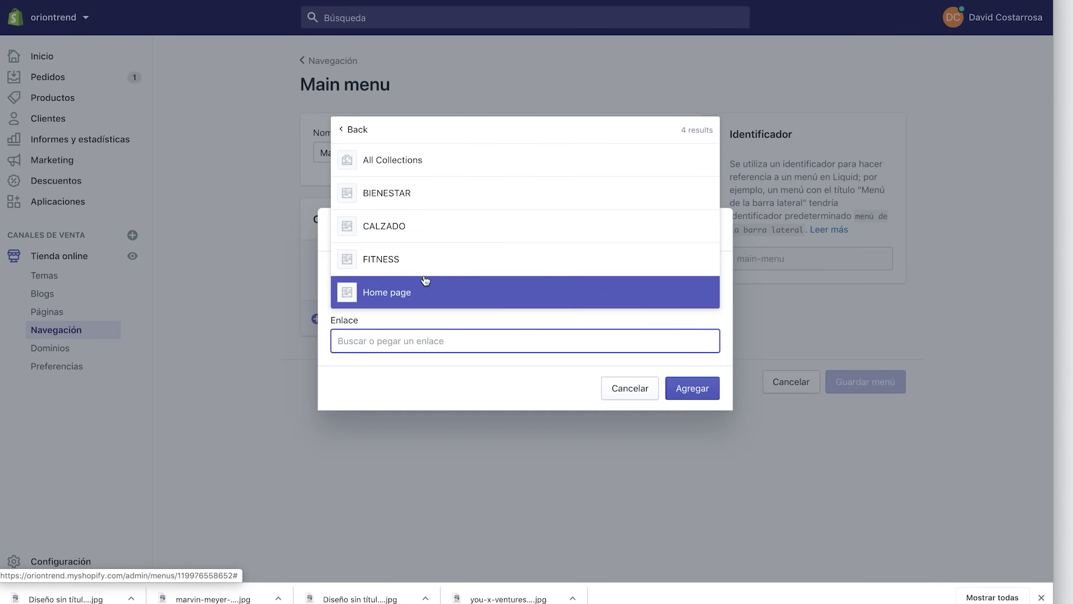
{"action": "left_click", "coordinate": [438, 159]}
{"action": "left_click", "coordinate": [693, 389]}
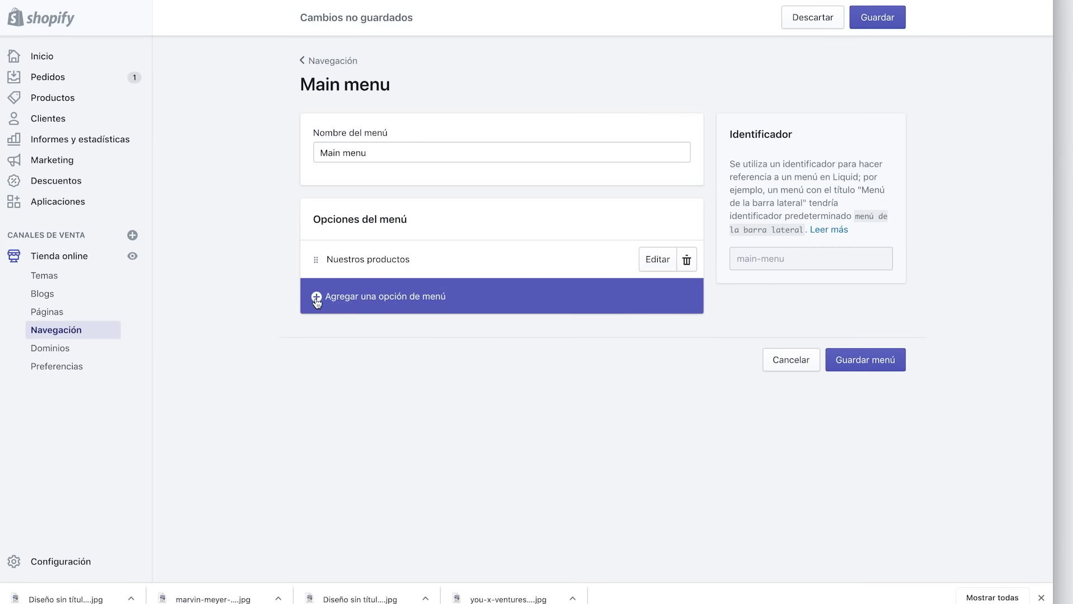
Add a Bienestar item to the Main menu linked to the BIENESTAR collection.
{"action": "left_click", "coordinate": [331, 296]}
{"action": "left_click", "coordinate": [386, 291]}
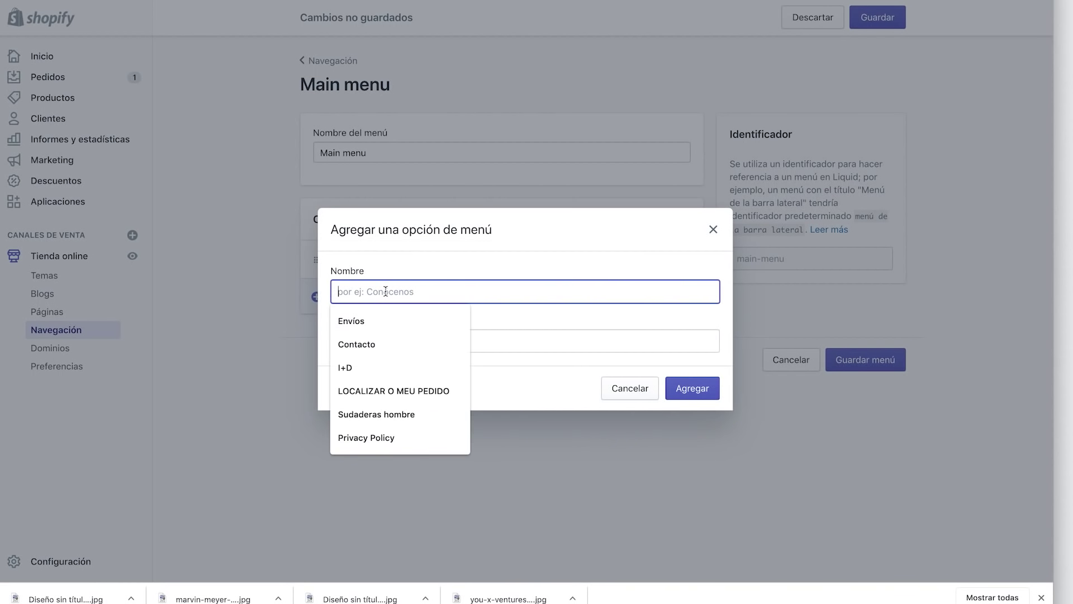
{"action": "type", "text": "No"}
{"action": "left_click", "coordinate": [389, 311]}
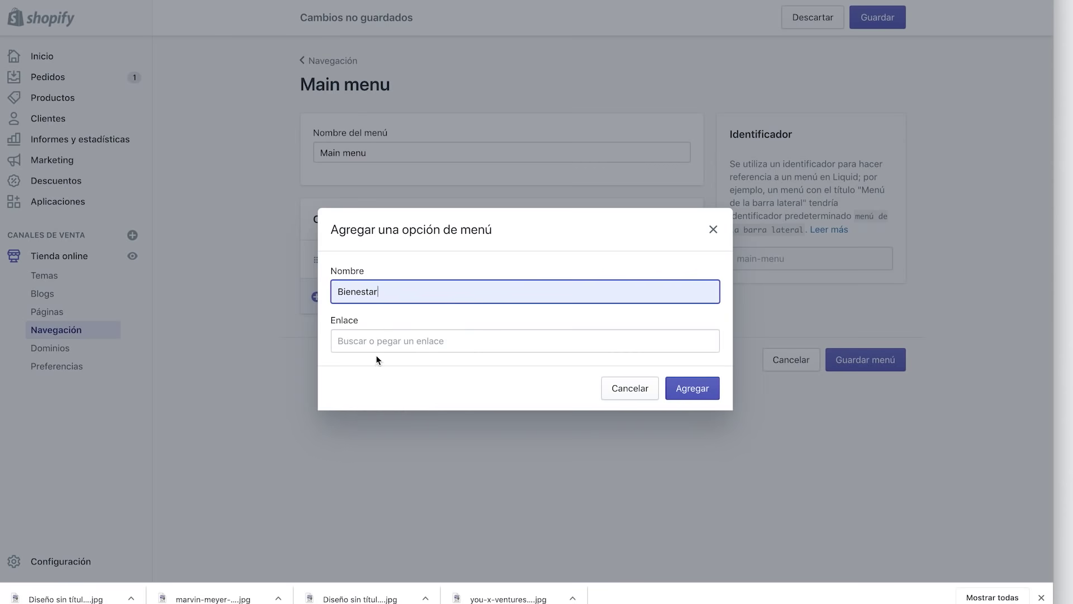
{"action": "left_click", "coordinate": [382, 339]}
{"action": "left_click", "coordinate": [414, 180]}
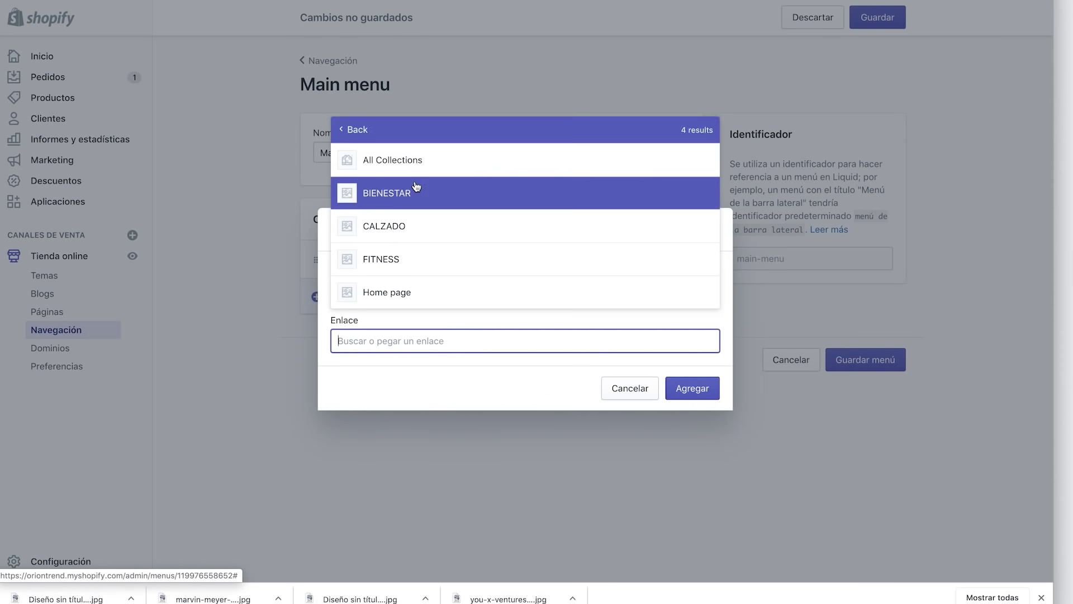
{"action": "left_click", "coordinate": [391, 193]}
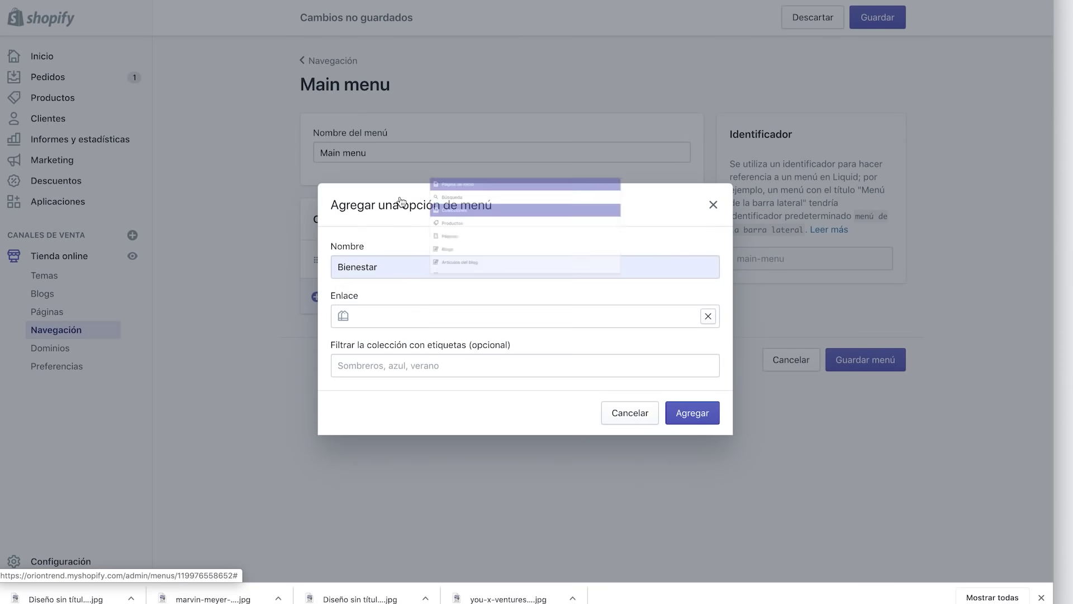
{"action": "left_click", "coordinate": [685, 414]}
Add a Fitness menu item linked to the FITNESS collection.
{"action": "left_click", "coordinate": [384, 335]}
{"action": "left_click", "coordinate": [405, 291]}
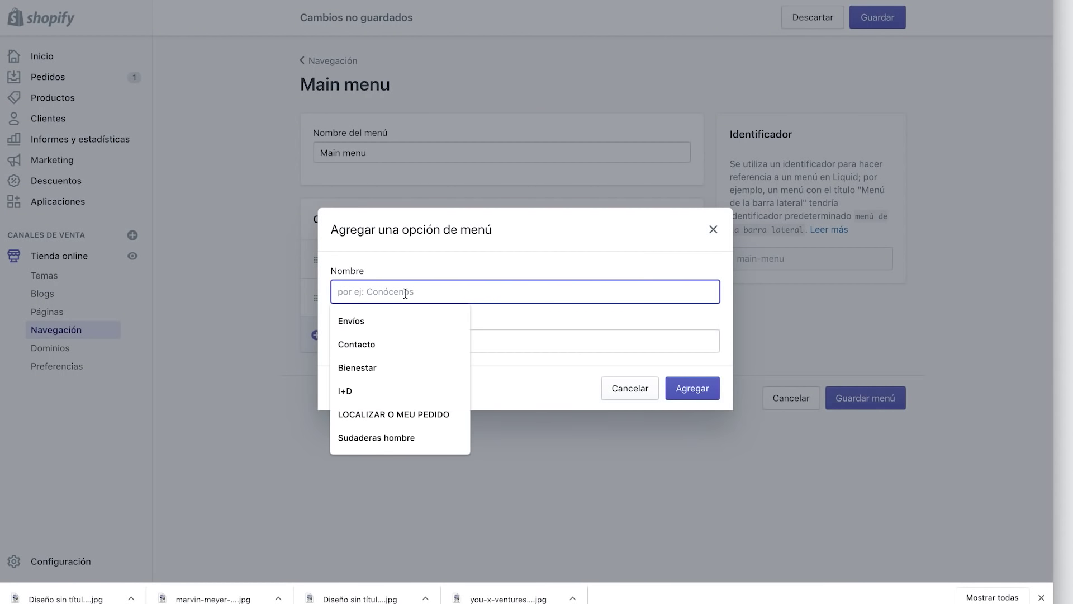
{"action": "type", "text": "Fitness"}
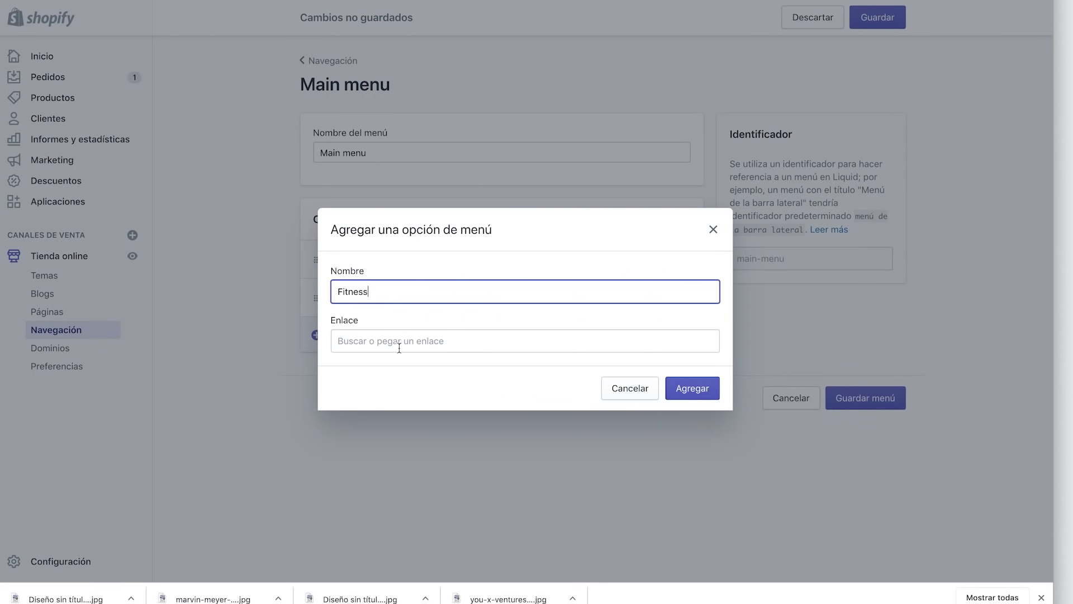
{"action": "left_click", "coordinate": [399, 344]}
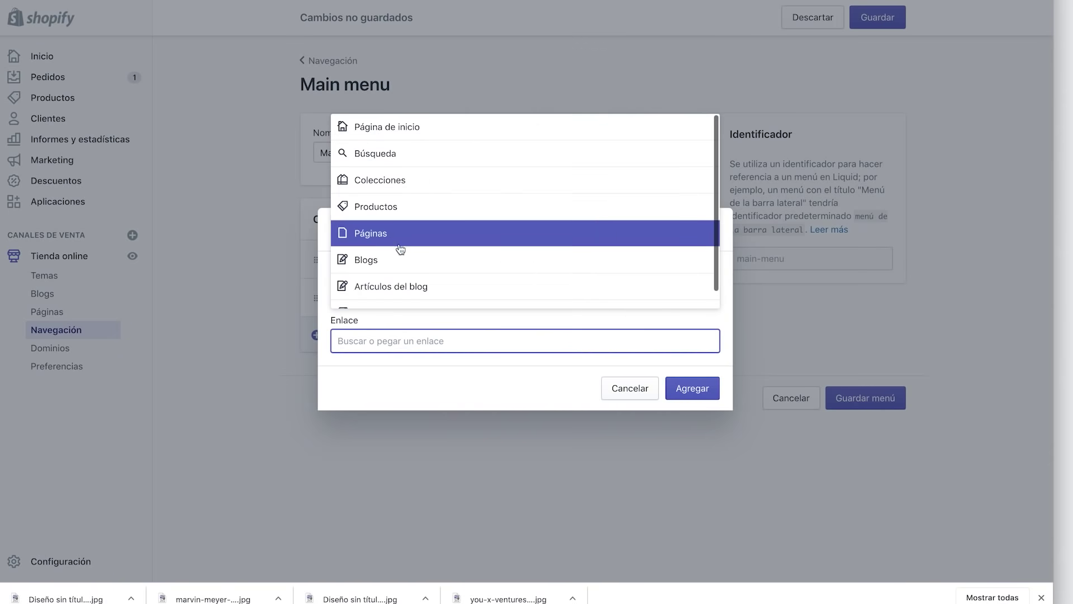
{"action": "left_click", "coordinate": [412, 184]}
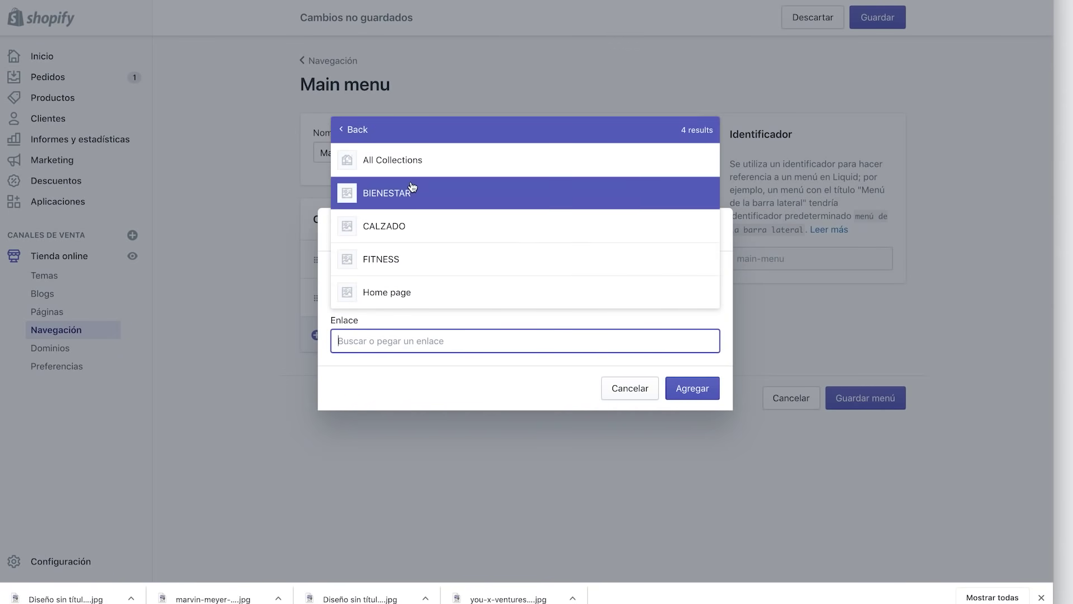
{"action": "left_click", "coordinate": [398, 261]}
{"action": "key", "text": "Return"}
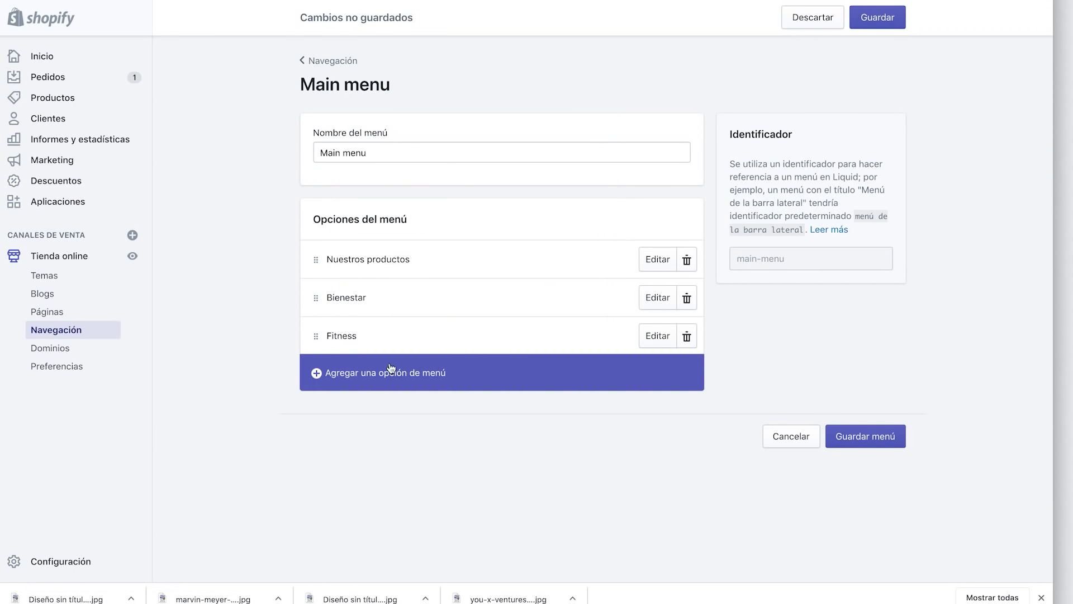
Add a Calzado menu item linked to the CALZADO collection.
{"action": "left_click", "coordinate": [391, 367]}
{"action": "left_click", "coordinate": [410, 302]}
{"action": "type", "text": "Cal"}
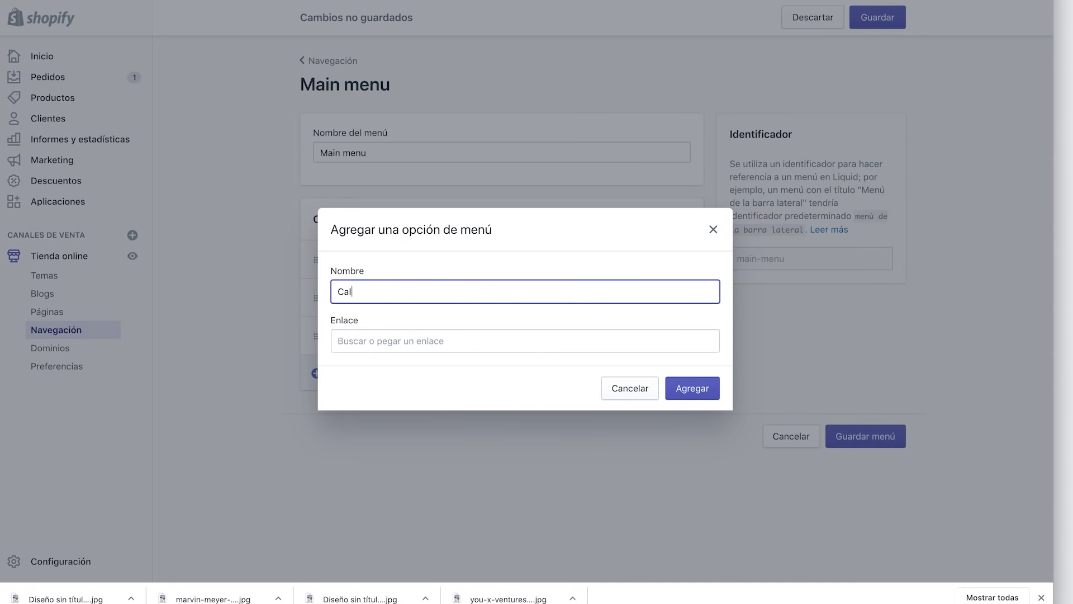
{"action": "type", "text": "zado"}
{"action": "left_click", "coordinate": [420, 340]}
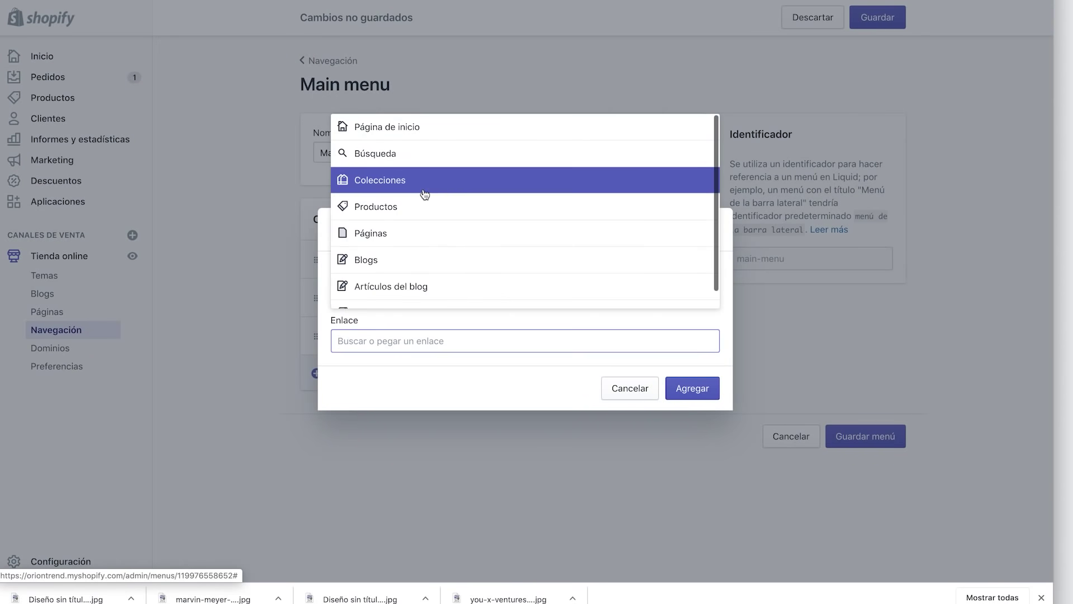
{"action": "left_click", "coordinate": [425, 193]}
{"action": "left_click", "coordinate": [408, 229]}
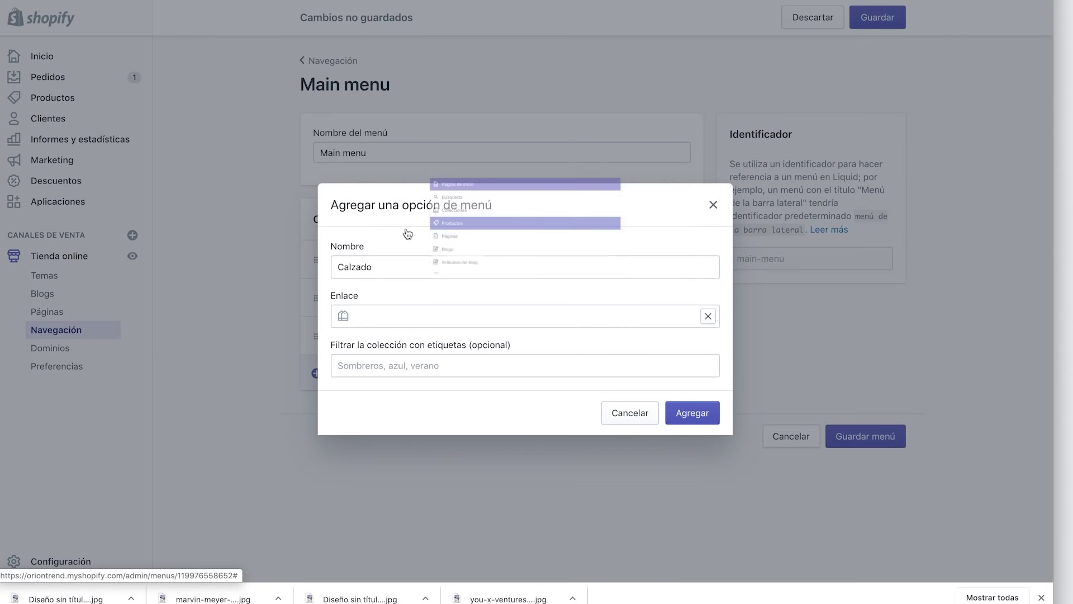
{"action": "left_click", "coordinate": [678, 418]}
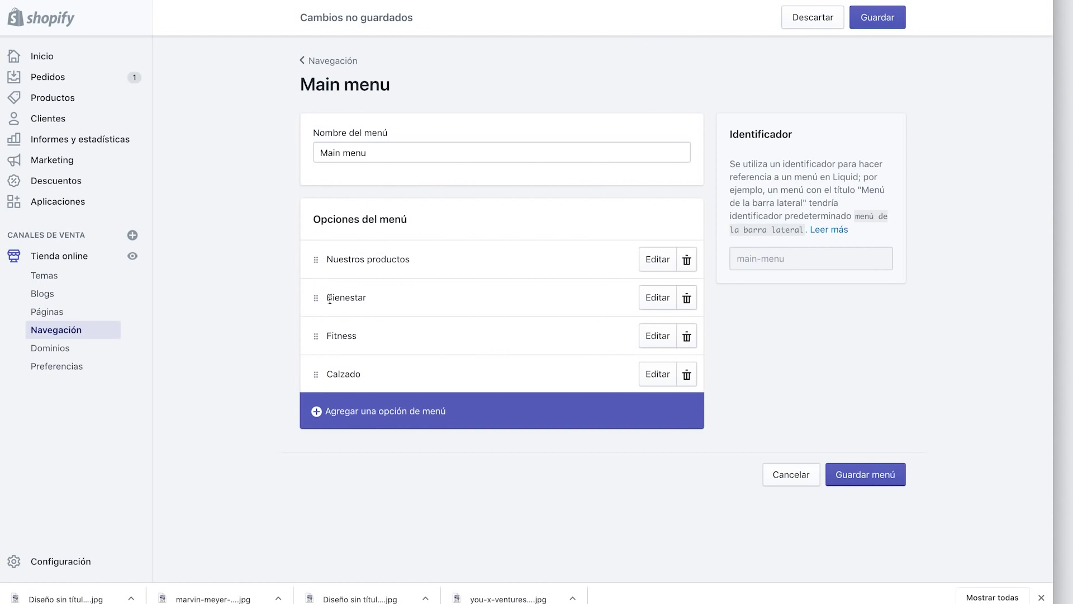
Drag Bienestar, Fitness and Calzado beneath Nuestros productos and save the Main menu.
{"action": "left_click_drag", "start_coordinate": [317, 297], "coordinate": [346, 270]}
{"action": "left_click_drag", "start_coordinate": [314, 371], "coordinate": [347, 275]}
{"action": "left_click_drag", "start_coordinate": [318, 371], "coordinate": [321, 264]}
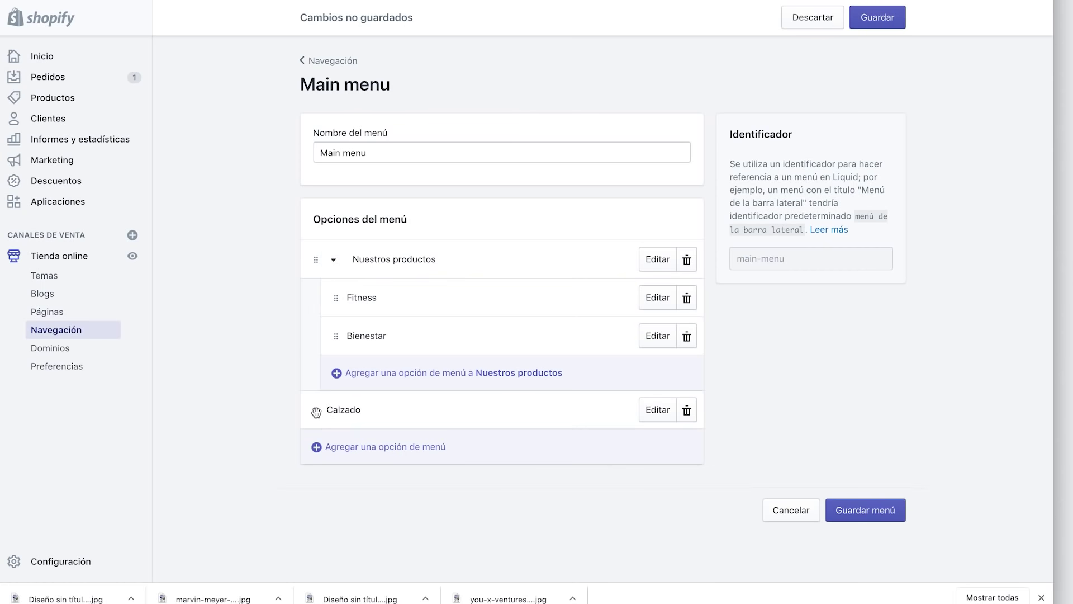
{"action": "left_click_drag", "start_coordinate": [316, 410], "coordinate": [337, 269]}
{"action": "left_click", "coordinate": [869, 511]}
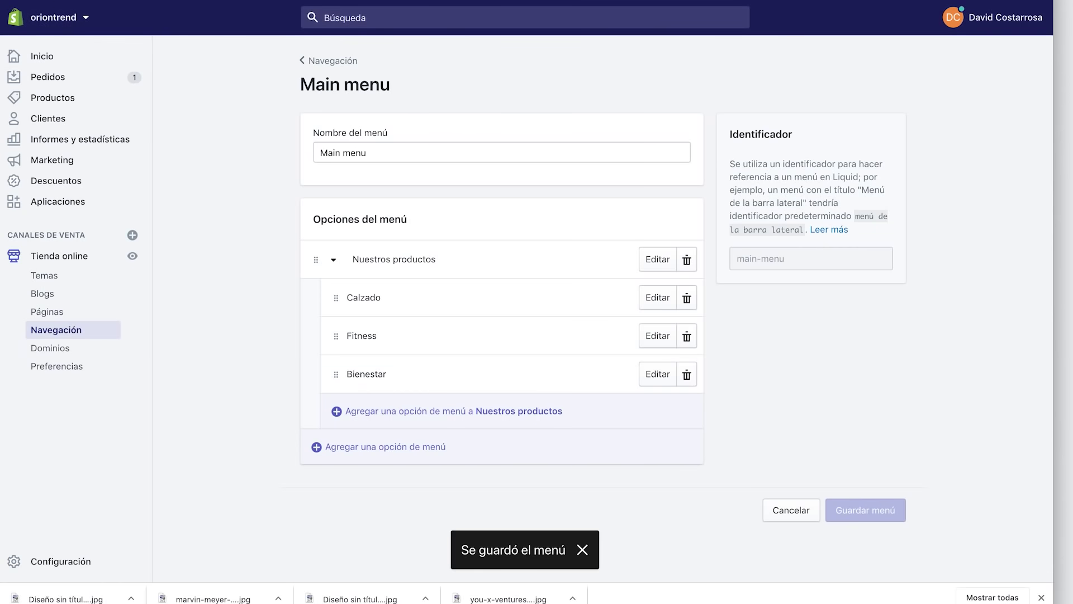
{"action": "left_click", "coordinate": [311, 61]}
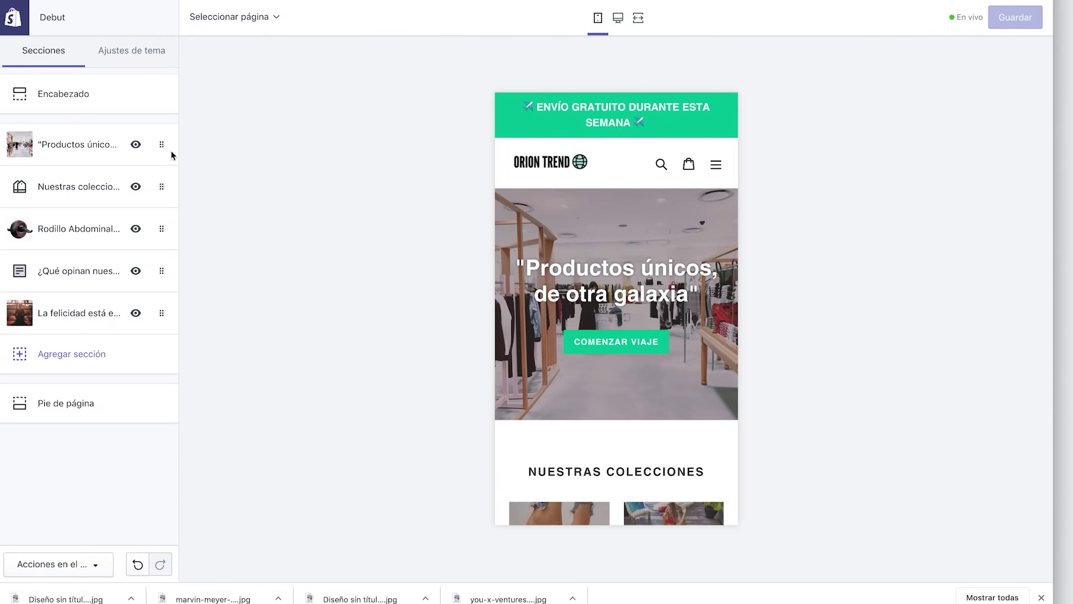
In the mobile preview, open Calzado from Nuestros productos, then return to the home page.
{"action": "left_click", "coordinate": [714, 164]}
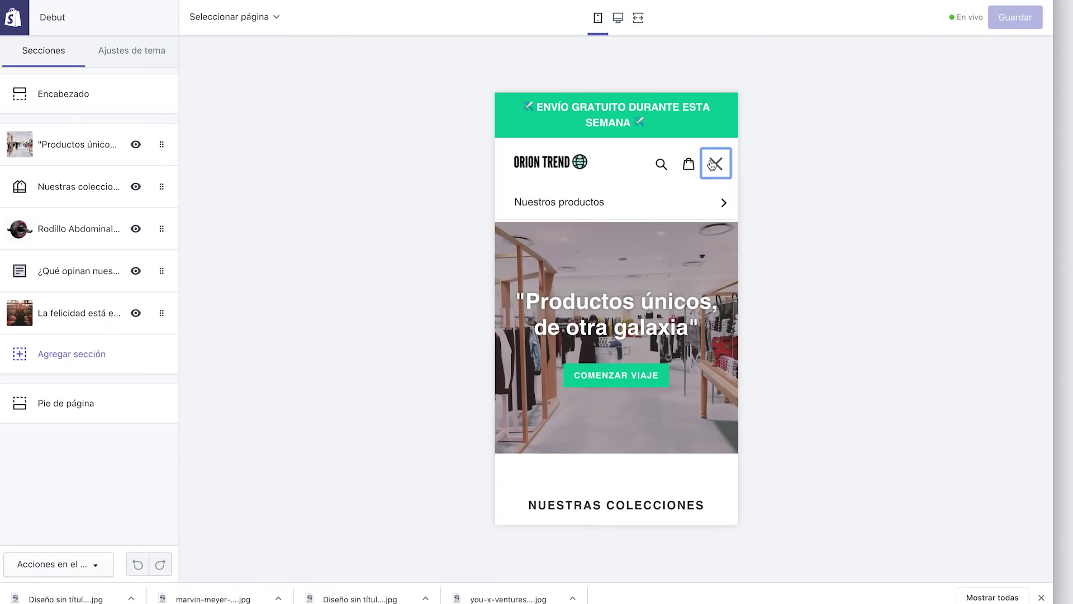
{"action": "left_click", "coordinate": [622, 216]}
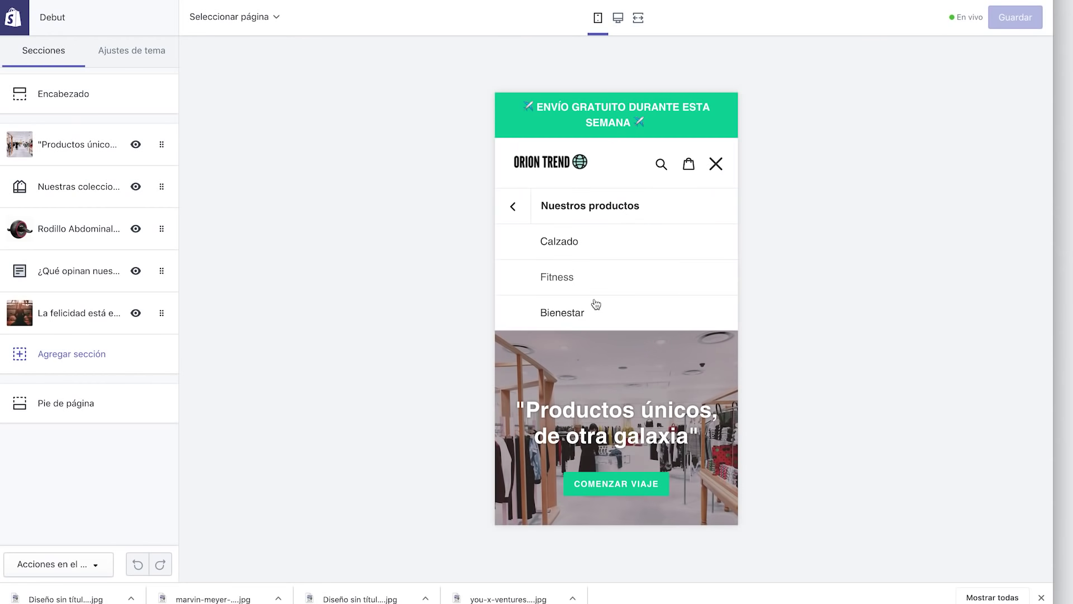
{"action": "scroll", "coordinate": [596, 278], "scroll_direction": "down", "scroll_amount": 1}
{"action": "scroll", "coordinate": [596, 277], "scroll_direction": "up", "scroll_amount": 1}
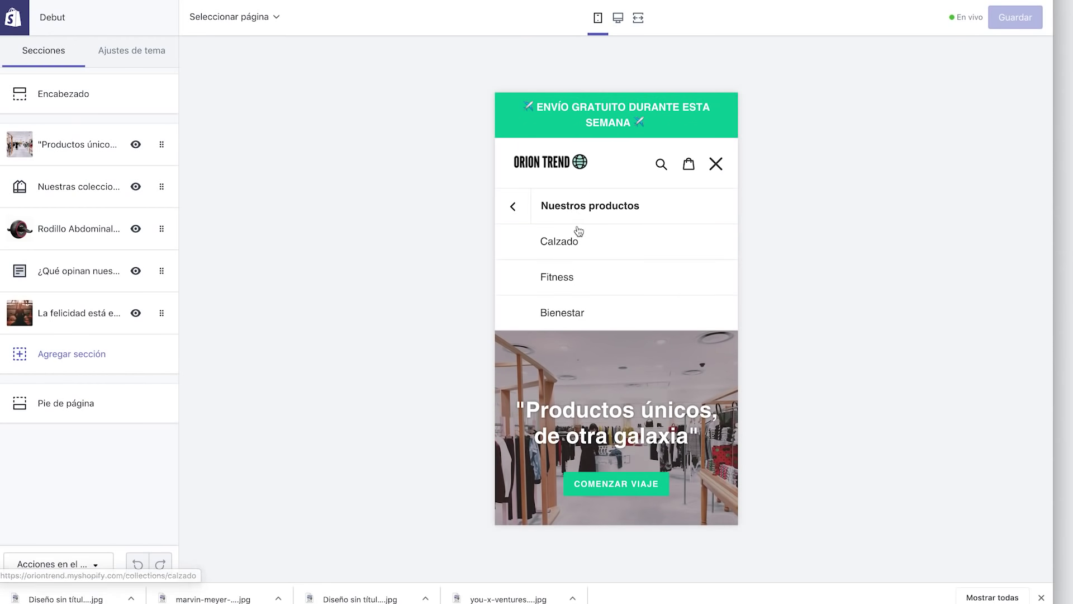
{"action": "left_click", "coordinate": [578, 231]}
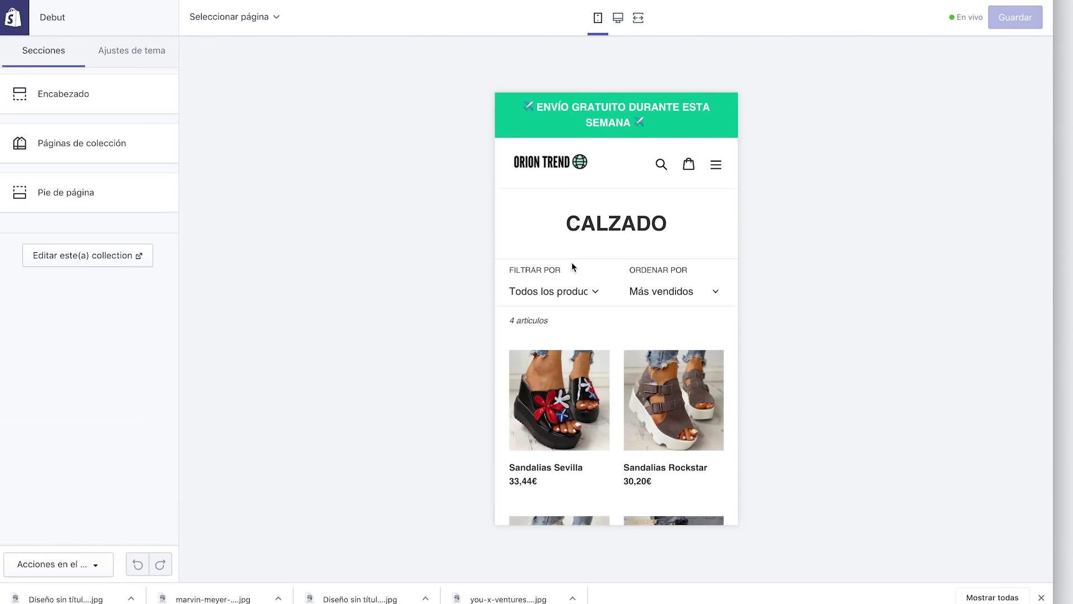
{"action": "left_click", "coordinate": [559, 165]}
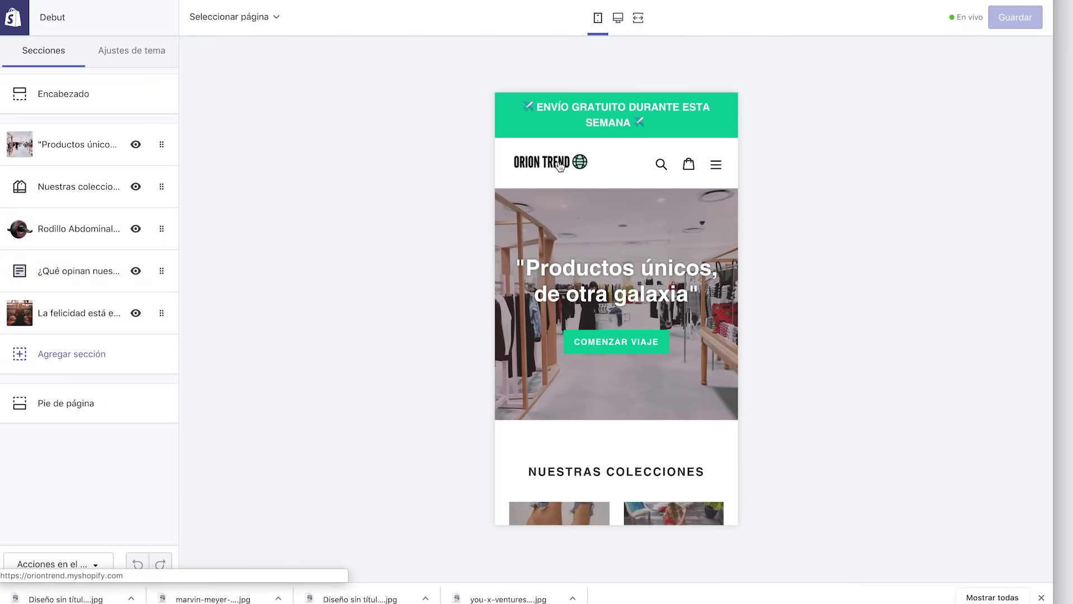
Scroll through the home page in the theme editor preview.
{"action": "scroll", "coordinate": [723, 286], "scroll_direction": "down", "scroll_amount": 8}
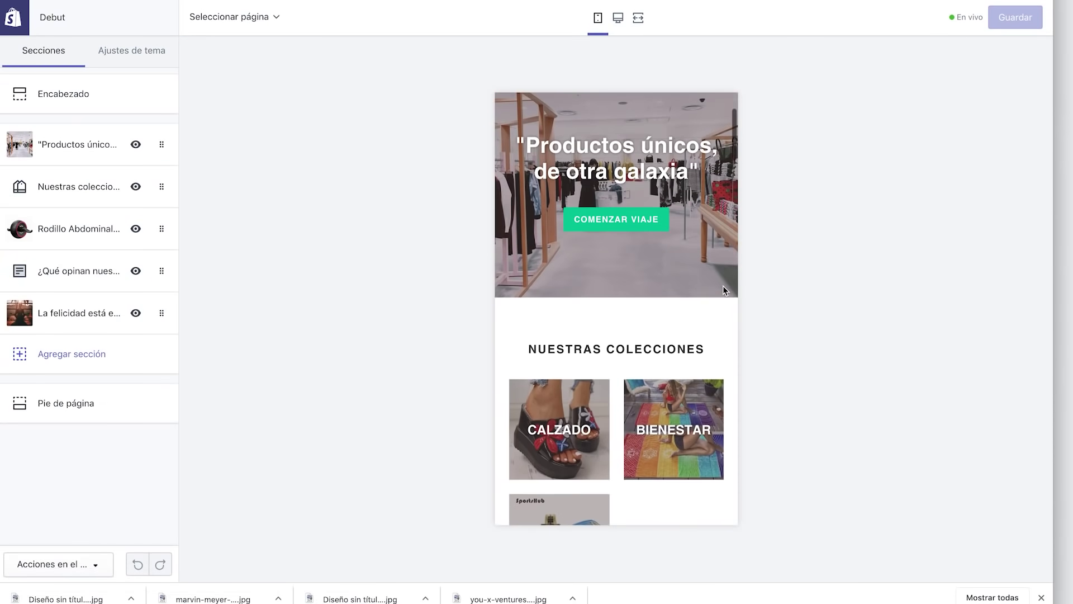
{"action": "scroll", "coordinate": [722, 291], "scroll_direction": "down", "scroll_amount": 15}
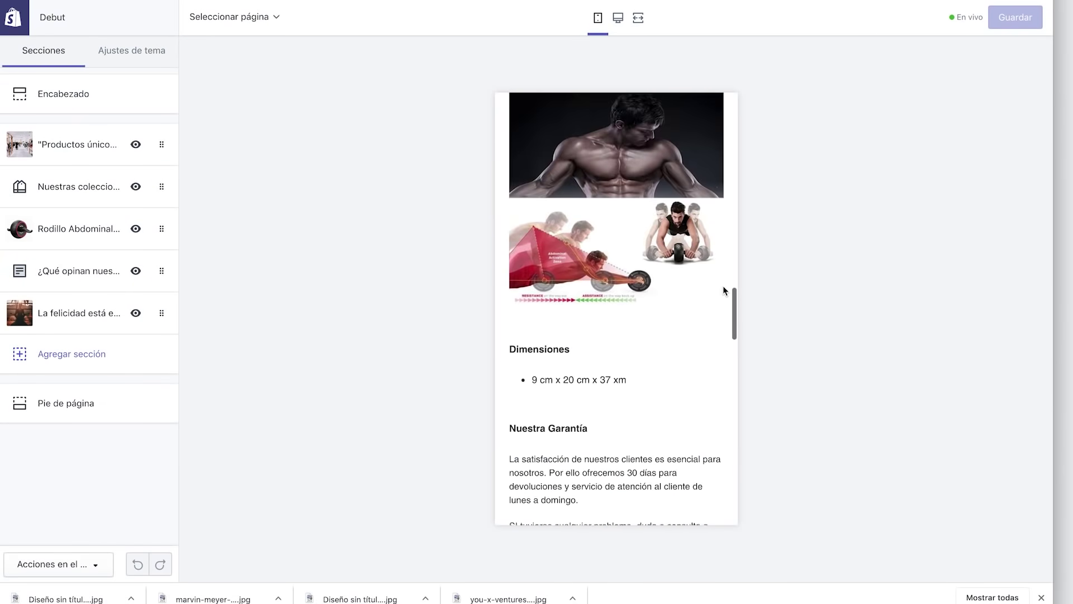
{"action": "scroll", "coordinate": [723, 286], "scroll_direction": "down", "scroll_amount": 6}
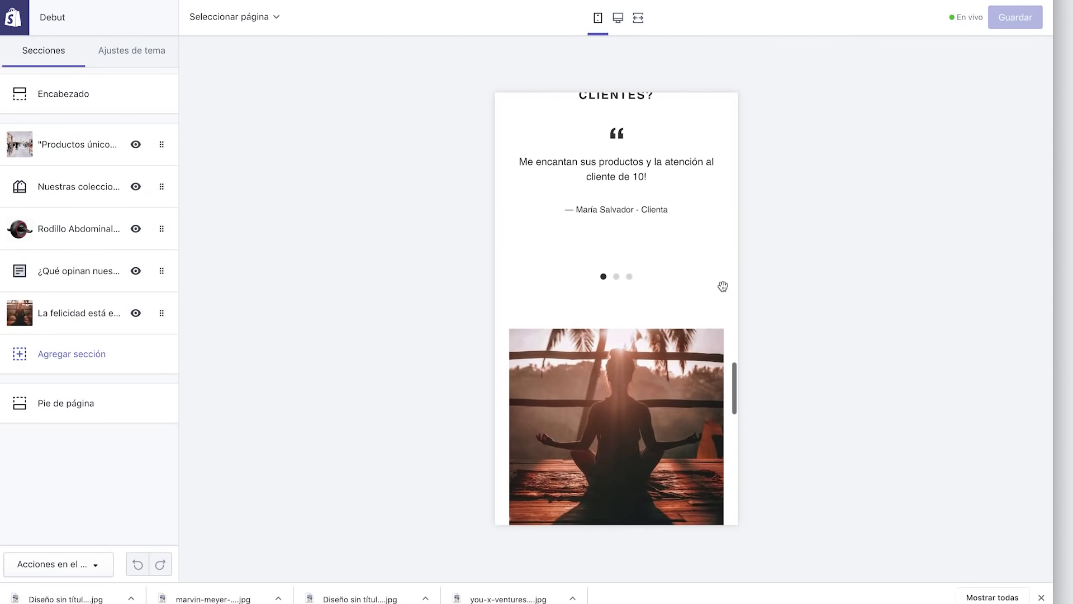
{"action": "scroll", "coordinate": [656, 367], "scroll_direction": "down", "scroll_amount": 10}
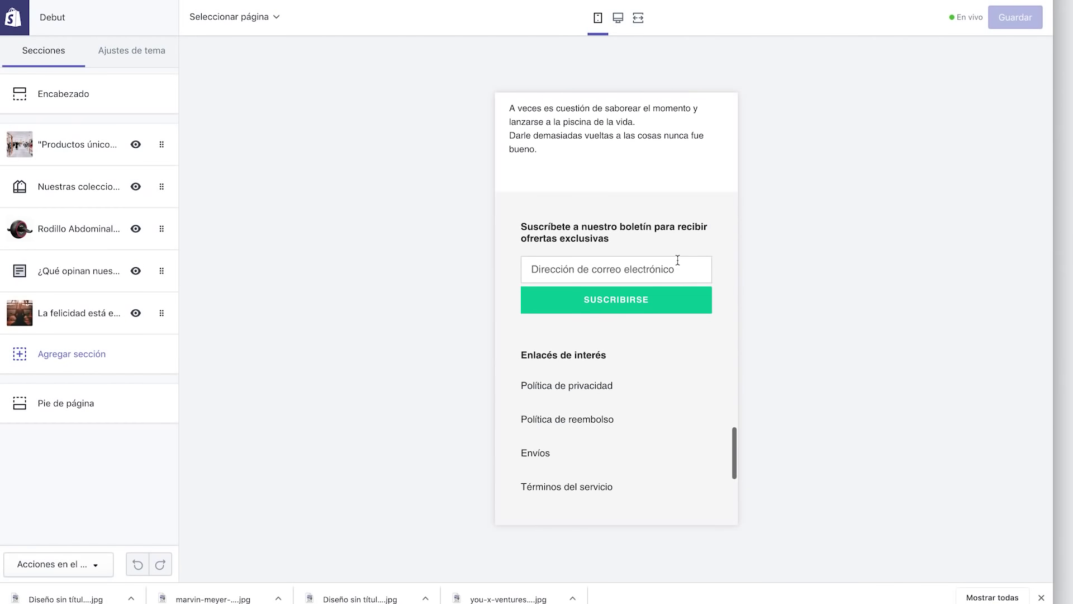
{"action": "scroll", "coordinate": [662, 251], "scroll_direction": "down", "scroll_amount": 5}
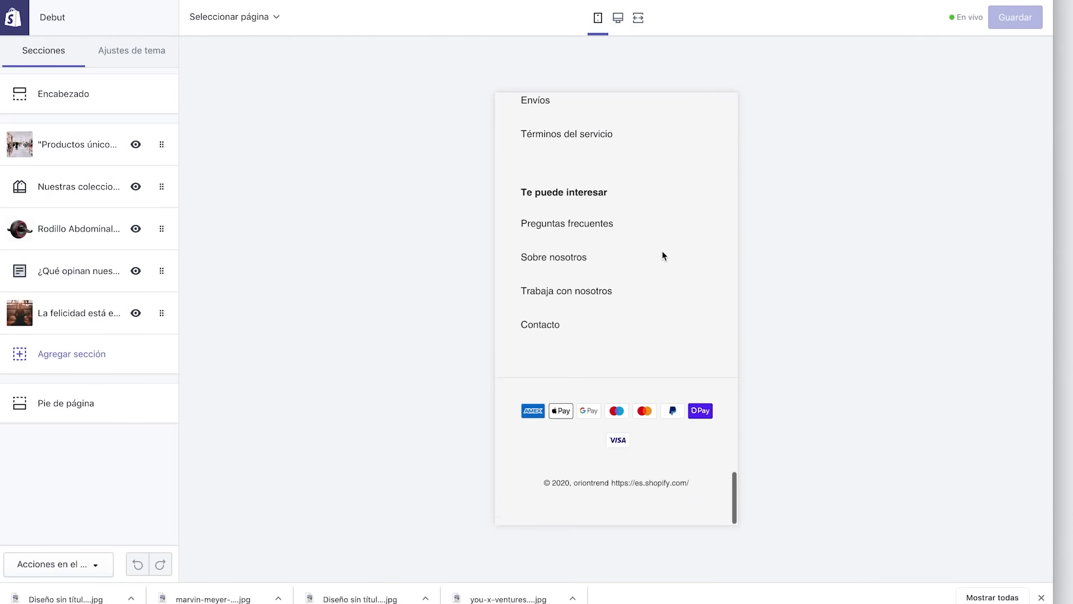
{"action": "scroll", "coordinate": [646, 354], "scroll_direction": "up", "scroll_amount": 1}
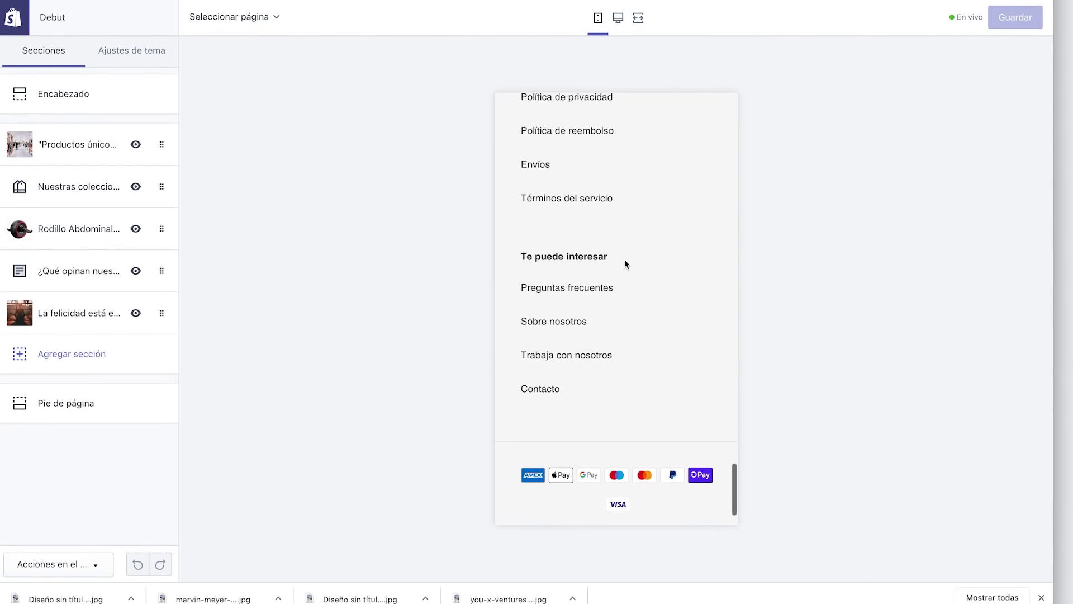
{"action": "scroll", "coordinate": [625, 274], "scroll_direction": "down", "scroll_amount": 1}
{"action": "scroll", "coordinate": [625, 274], "scroll_direction": "up", "scroll_amount": 20}
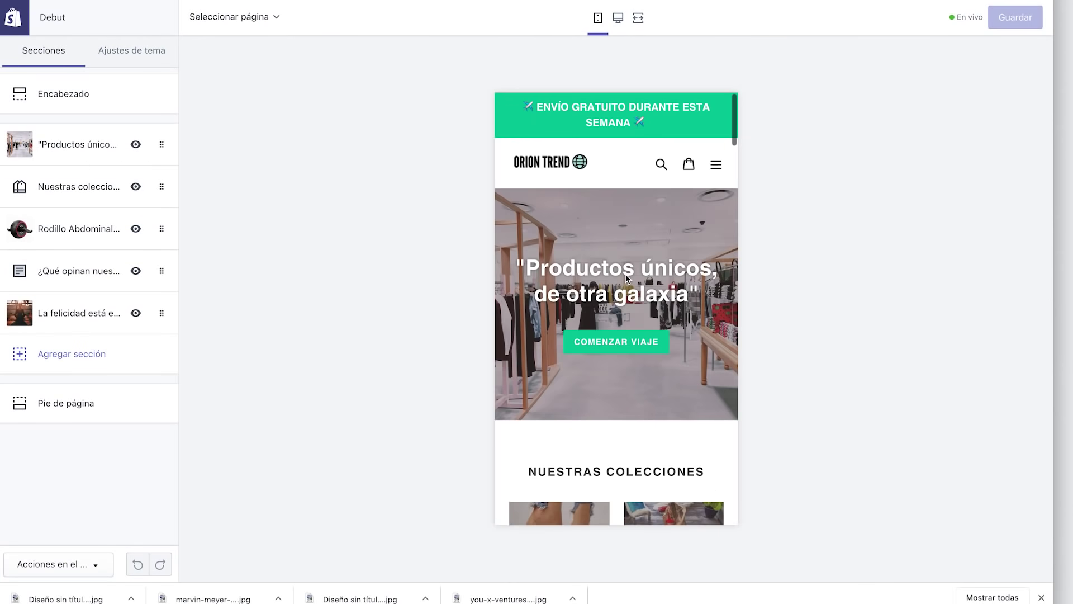
{"action": "scroll", "coordinate": [625, 274], "scroll_direction": "down", "scroll_amount": 5}
{"action": "scroll", "coordinate": [626, 278], "scroll_direction": "down", "scroll_amount": 20}
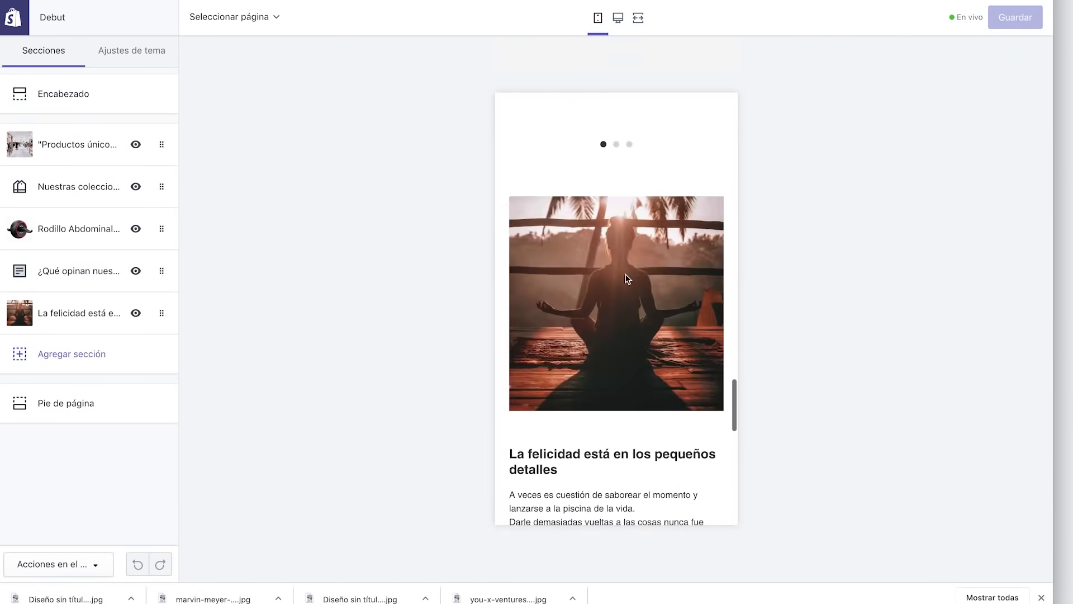
{"action": "scroll", "coordinate": [626, 279], "scroll_direction": "up", "scroll_amount": 20}
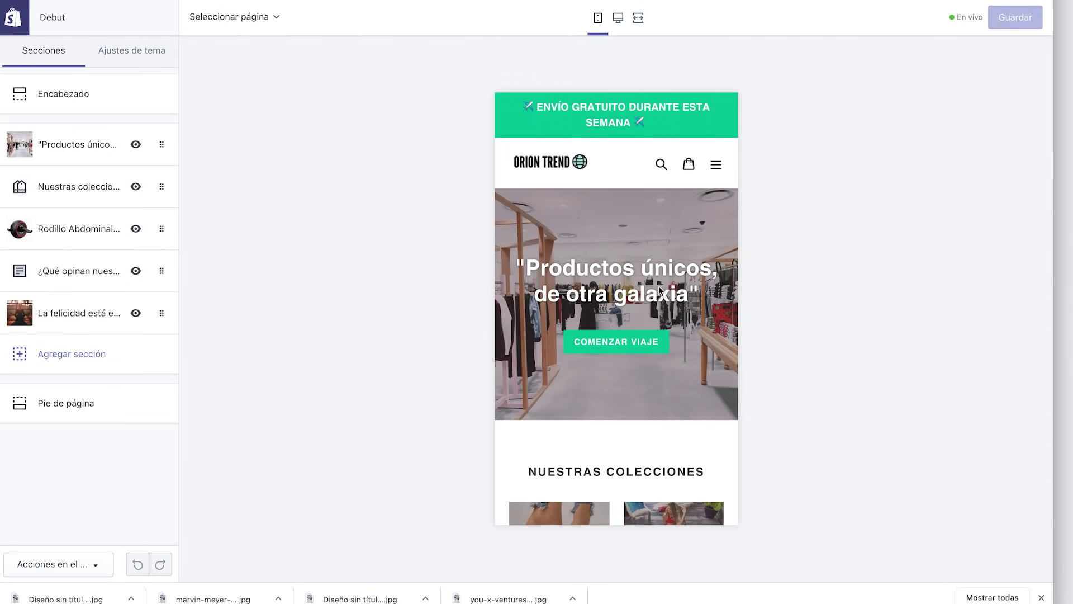
Recheck the Nuestros productos menu, view the COMENZAR VIAJE collections page, then switch to admin settings.
{"action": "left_click", "coordinate": [715, 167]}
{"action": "left_click", "coordinate": [717, 207]}
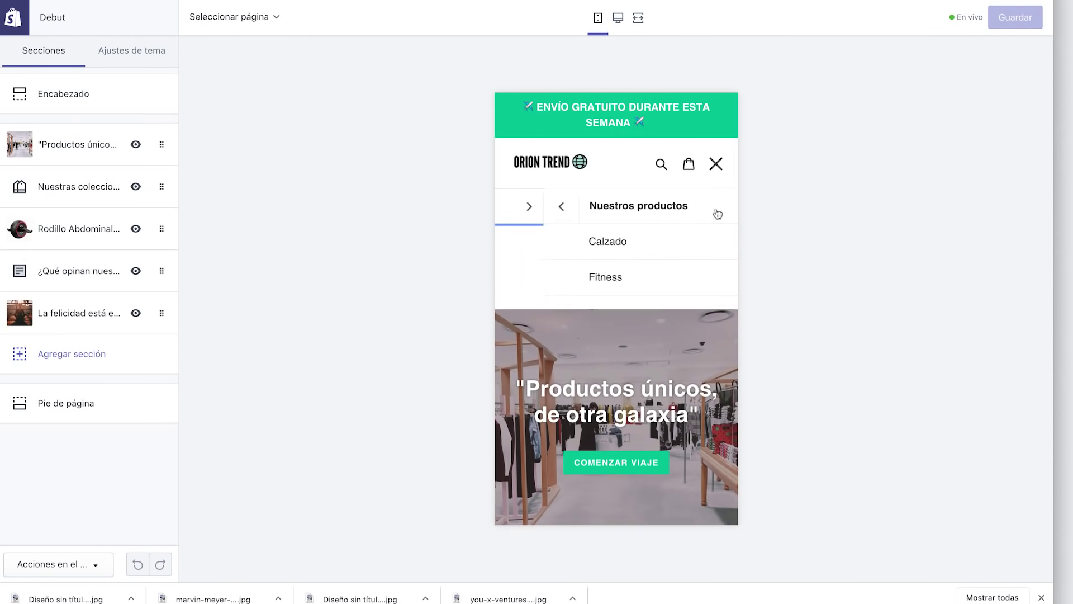
{"action": "left_click", "coordinate": [722, 163]}
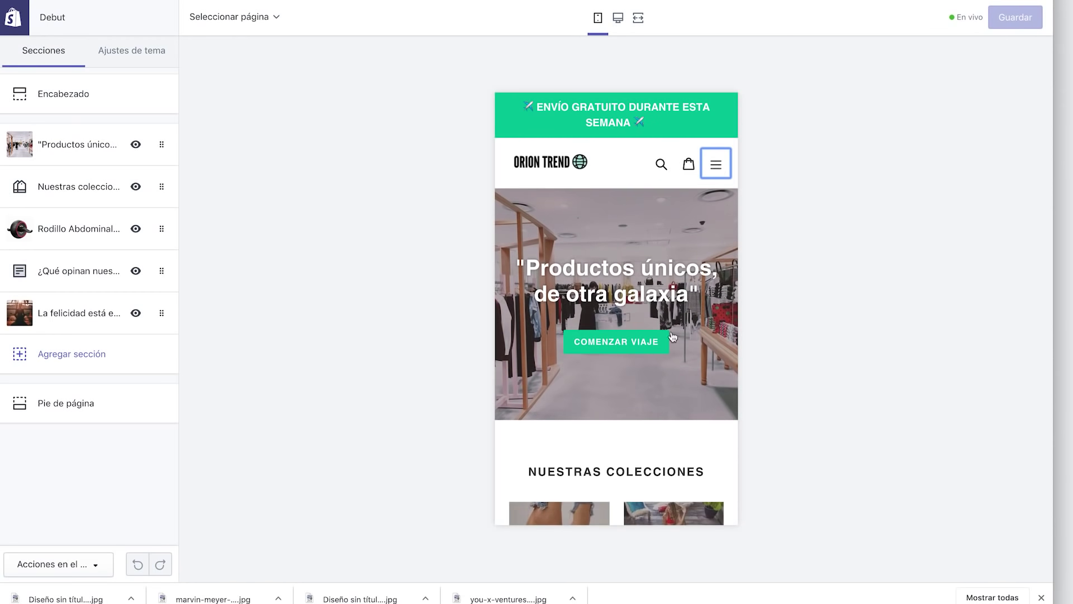
{"action": "left_click", "coordinate": [637, 340]}
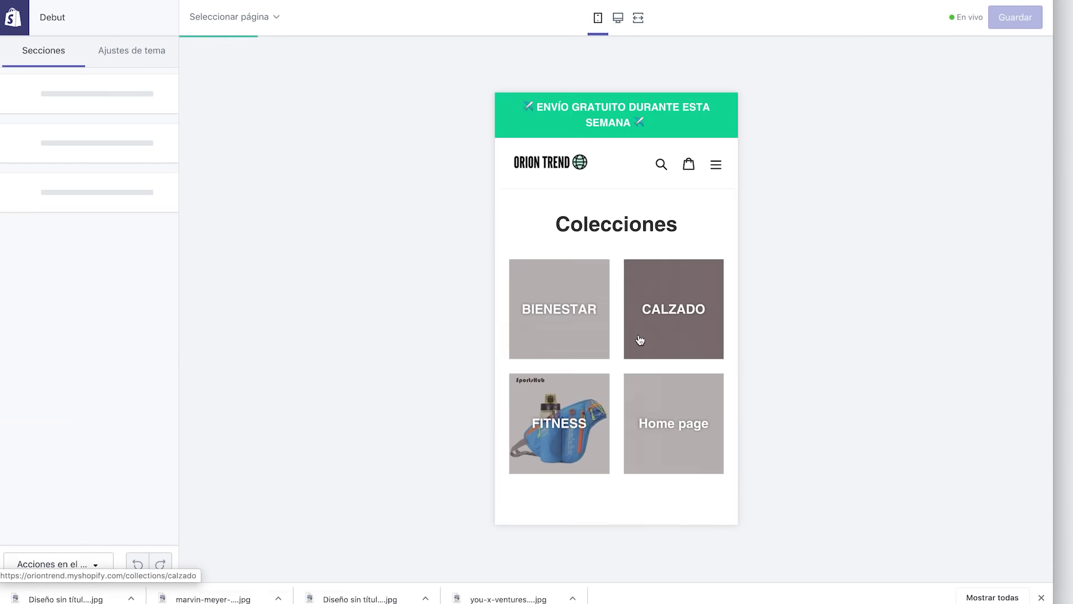
{"action": "scroll", "coordinate": [640, 339], "scroll_direction": "down", "scroll_amount": 7}
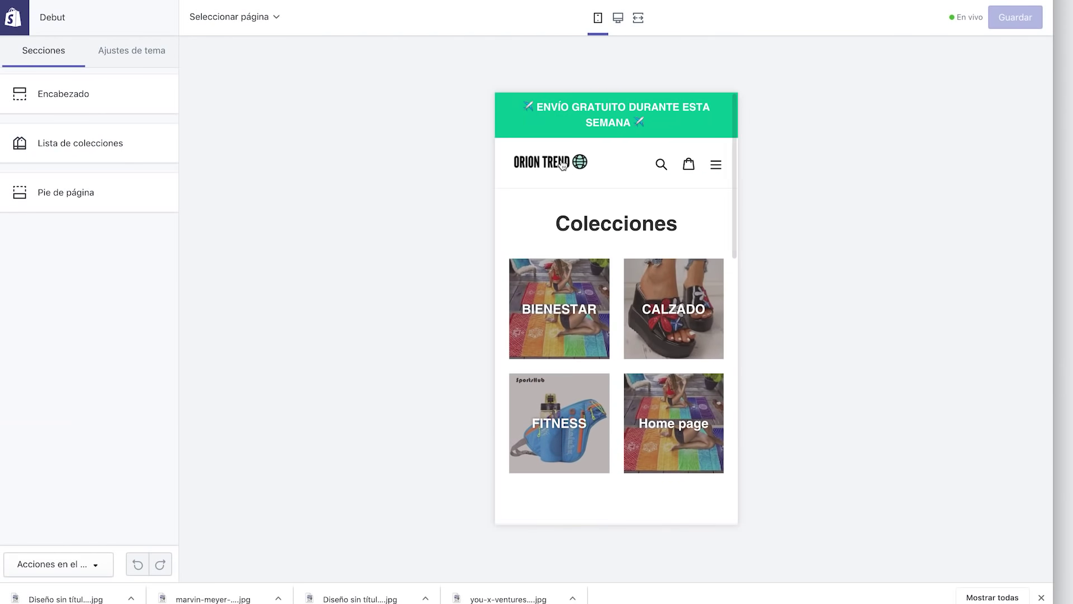
{"action": "left_click", "coordinate": [560, 162]}
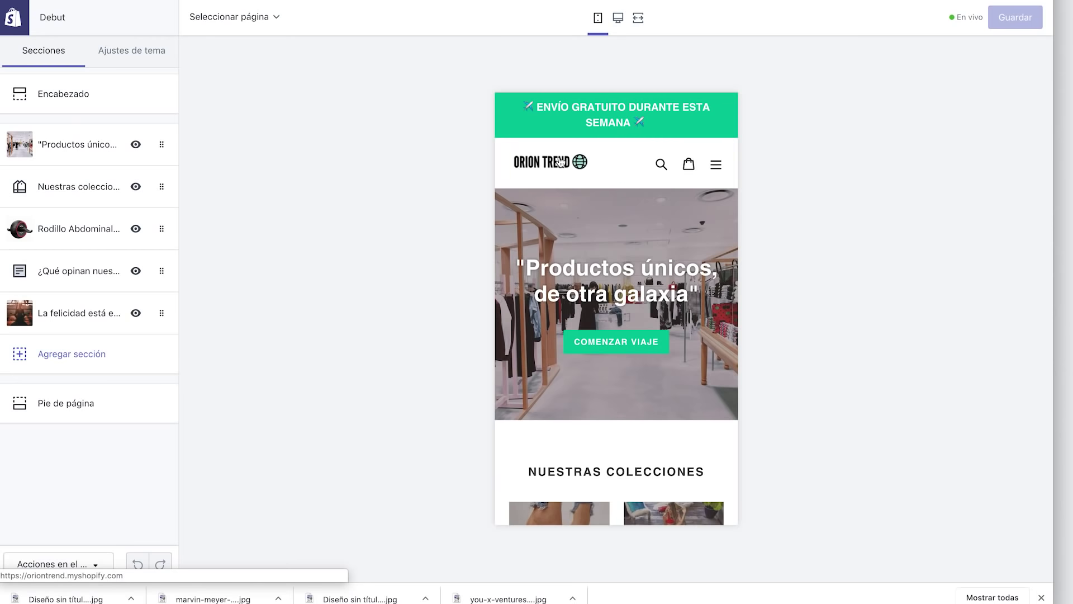
{"action": "key", "text": "ctrl+Right"}
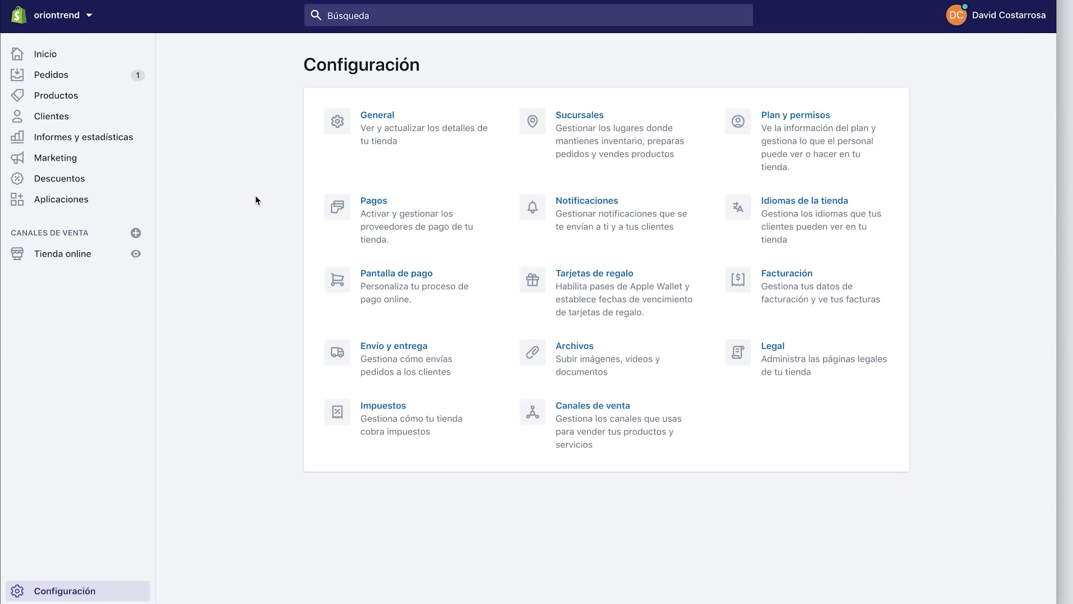
Open Tienda online > Dominios, look at Conectar un dominio existente, and return to Dominios.
{"action": "left_click", "coordinate": [74, 261]}
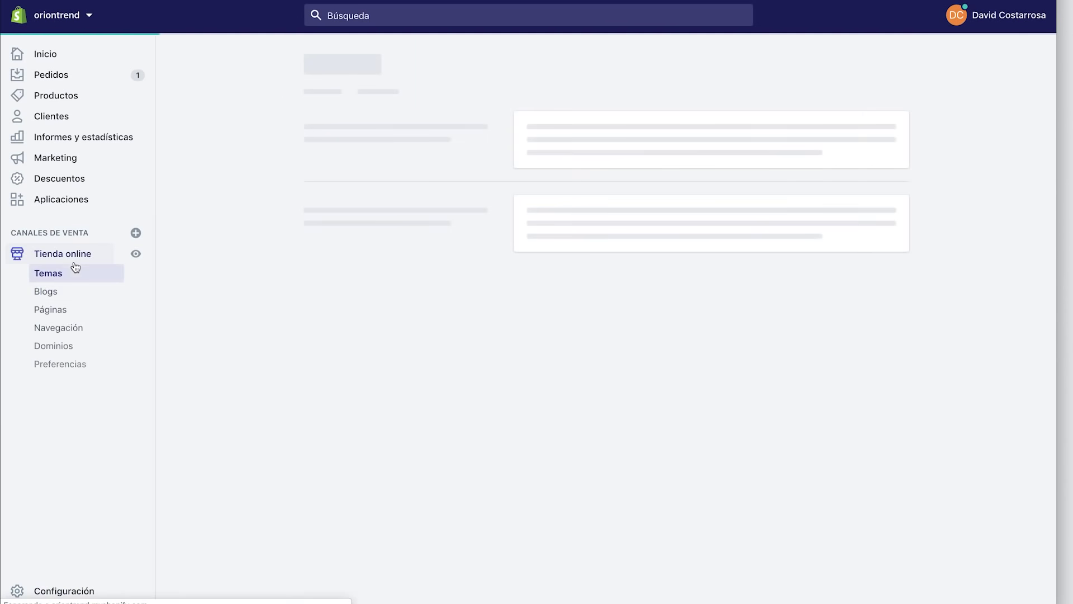
{"action": "left_click", "coordinate": [55, 346]}
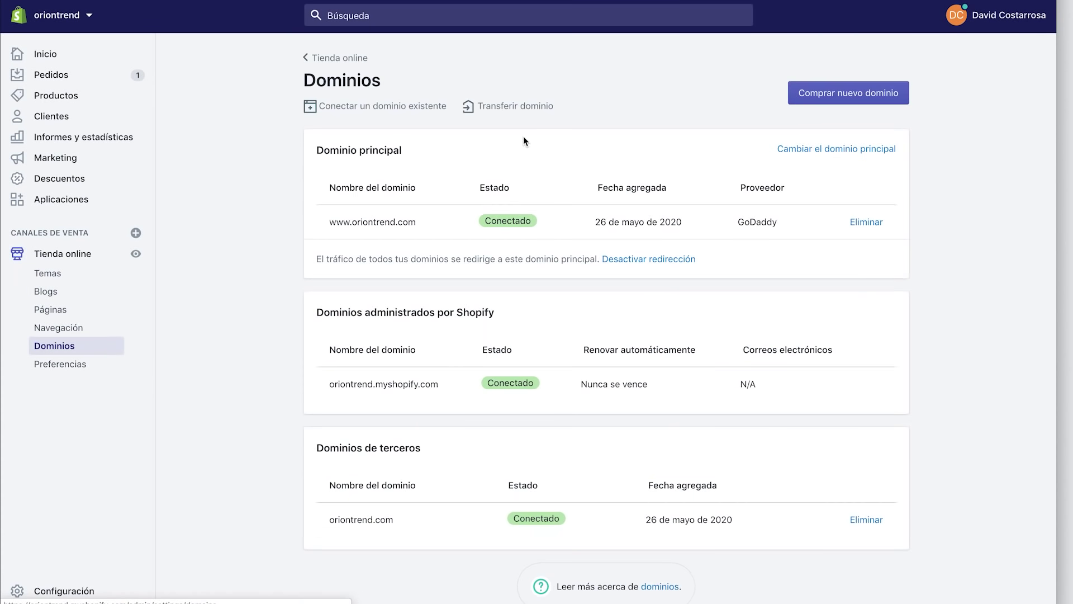
{"action": "left_click", "coordinate": [428, 116]}
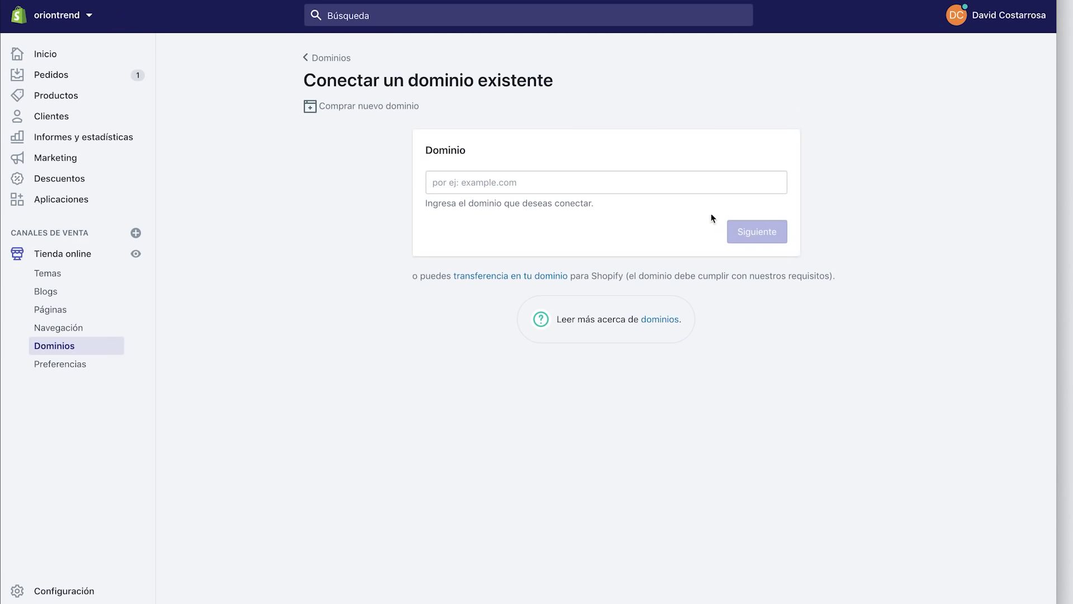
{"action": "left_click", "coordinate": [318, 59]}
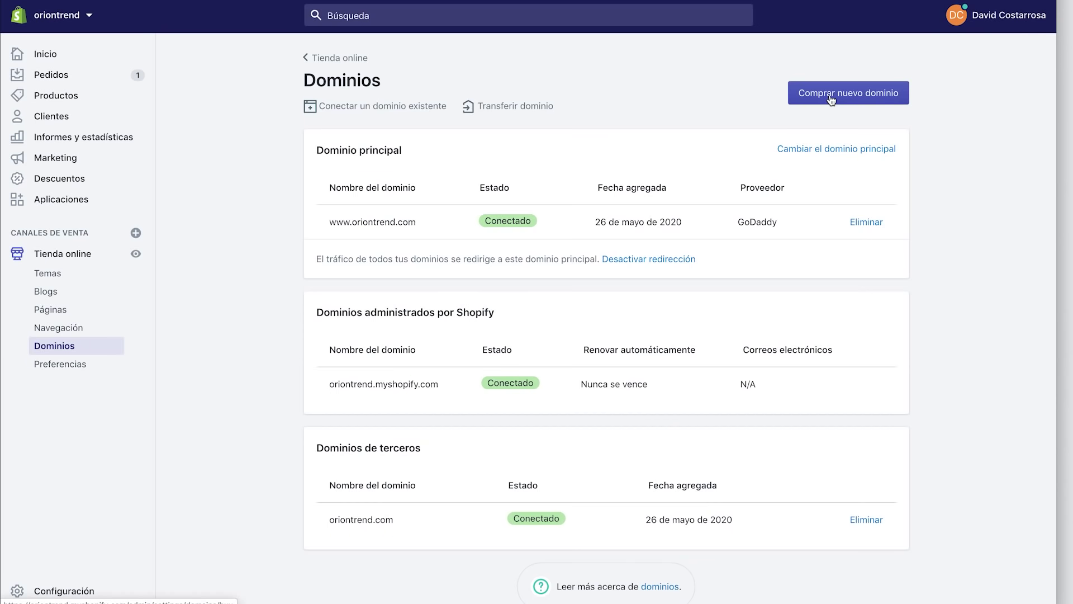
{"action": "left_click", "coordinate": [306, 57]}
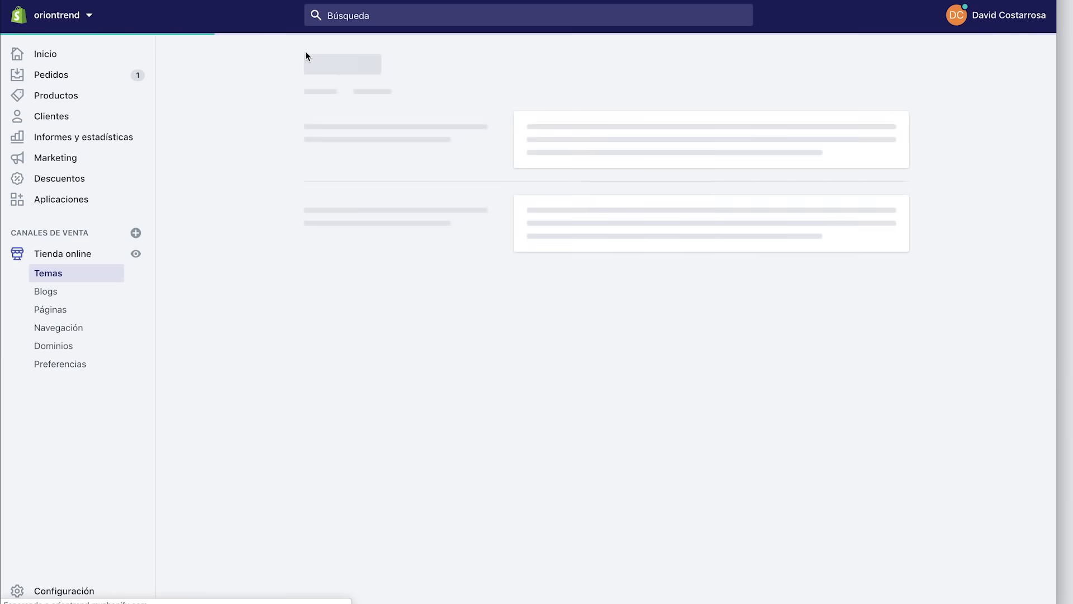
{"action": "key", "text": "ctrl+t"}
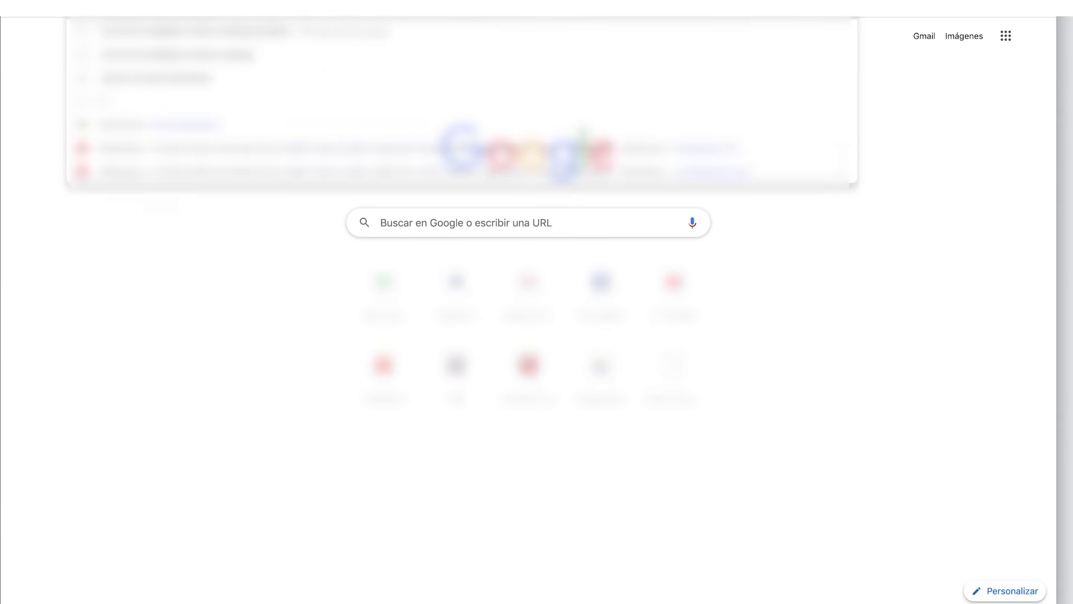
{"action": "key", "text": "Return"}
{"action": "scroll", "coordinate": [591, 276], "scroll_direction": "down", "scroll_amount": 20}
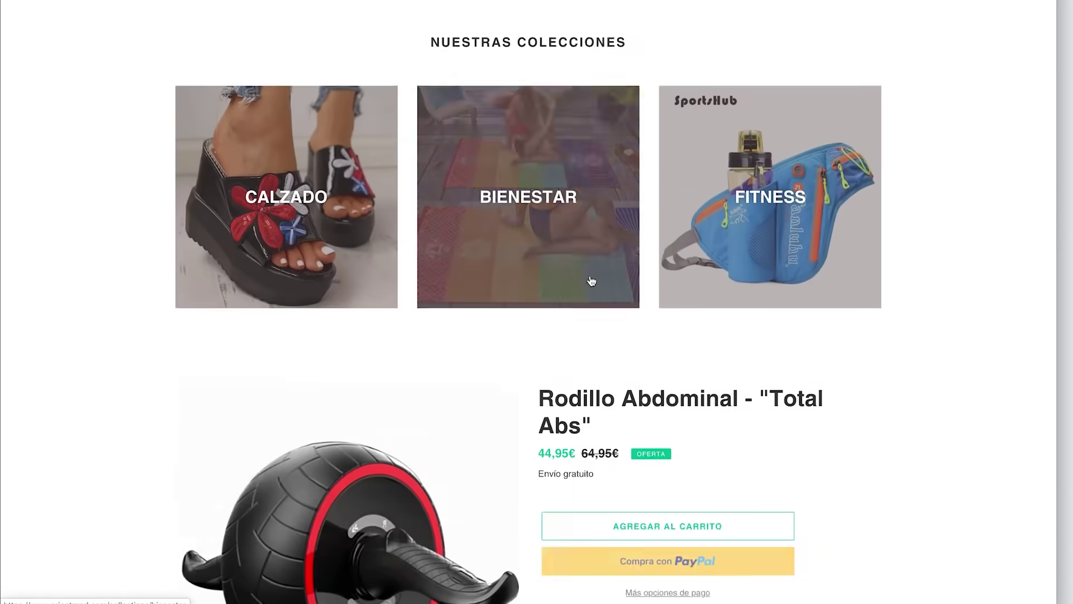
{"action": "scroll", "coordinate": [591, 280], "scroll_direction": "up", "scroll_amount": 2}
{"action": "scroll", "coordinate": [591, 280], "scroll_direction": "up", "scroll_amount": 20}
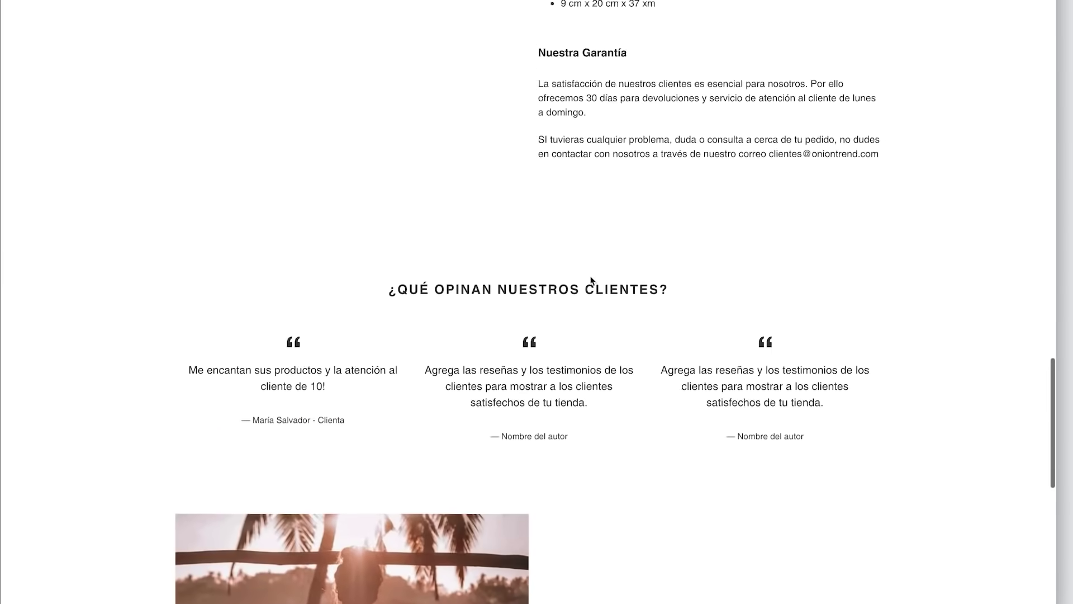
{"action": "scroll", "coordinate": [590, 276], "scroll_direction": "down", "scroll_amount": 5}
{"action": "scroll", "coordinate": [591, 277], "scroll_direction": "up", "scroll_amount": 5}
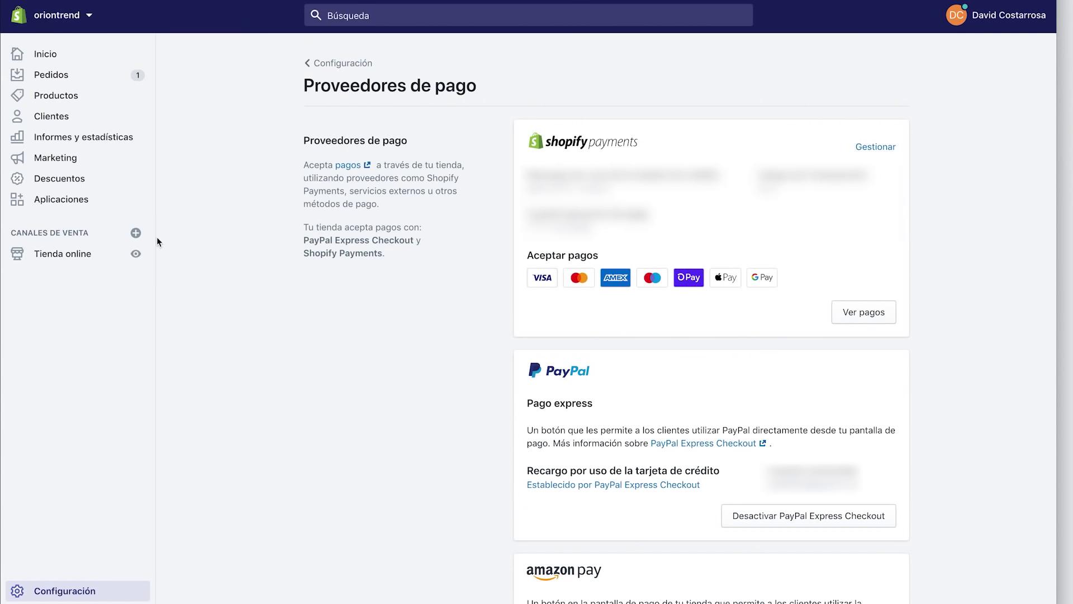
Open Configuración > Pagos and scroll through the Shopify Payments and PayPal providers.
{"action": "left_click", "coordinate": [74, 585]}
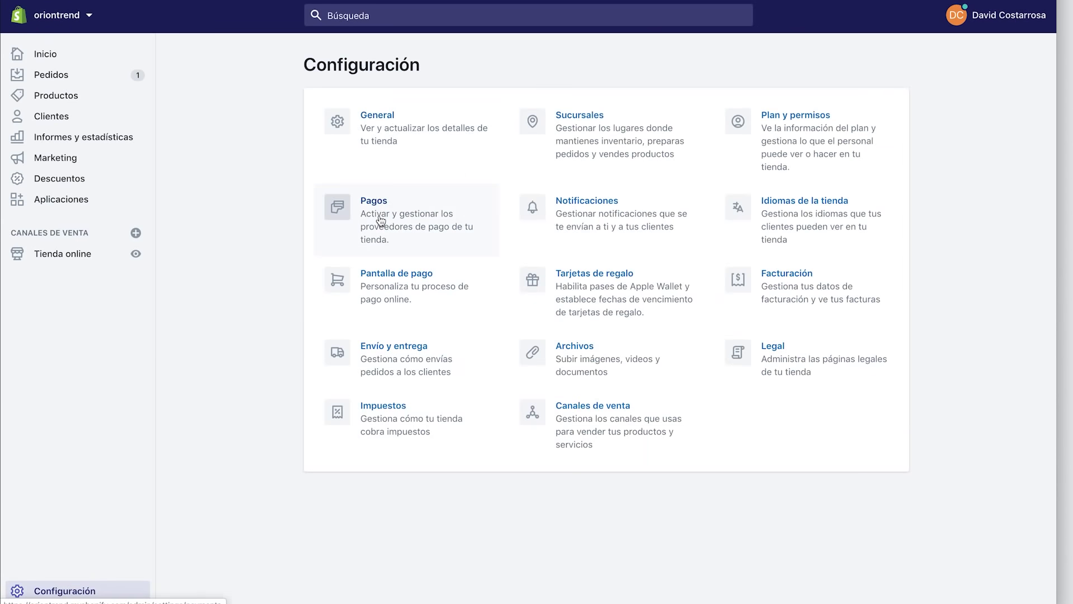
{"action": "left_click", "coordinate": [376, 218]}
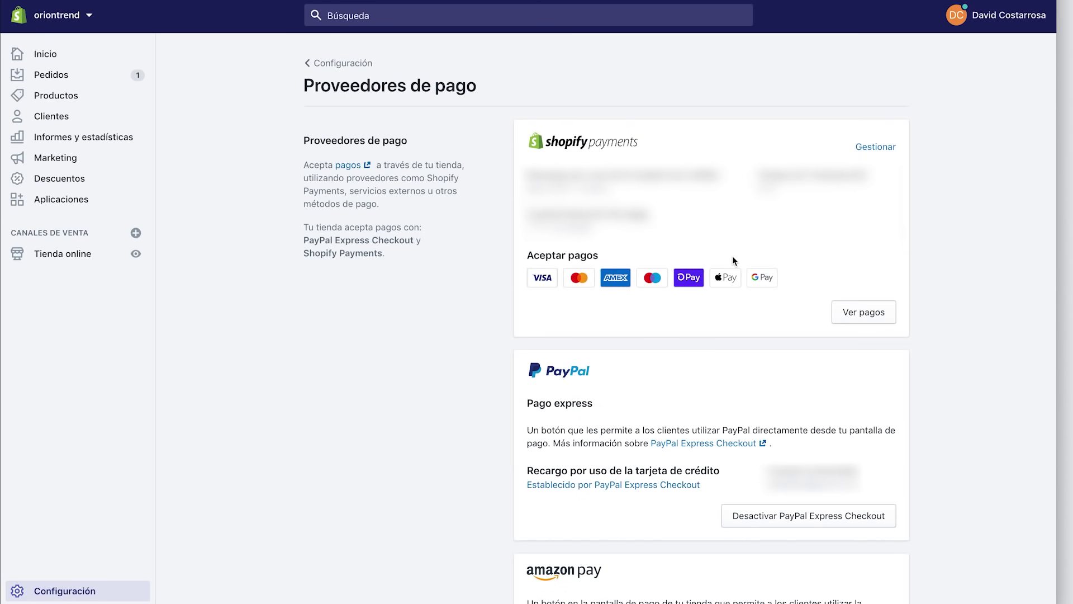
{"action": "scroll", "coordinate": [732, 257], "scroll_direction": "down", "scroll_amount": 1}
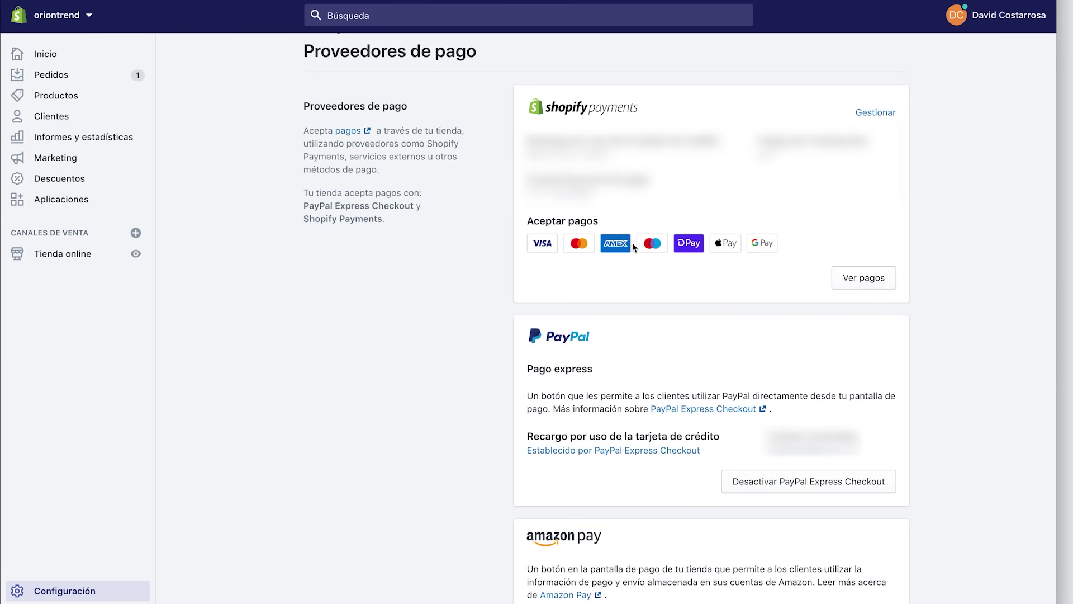
{"action": "scroll", "coordinate": [754, 407], "scroll_direction": "down", "scroll_amount": 3}
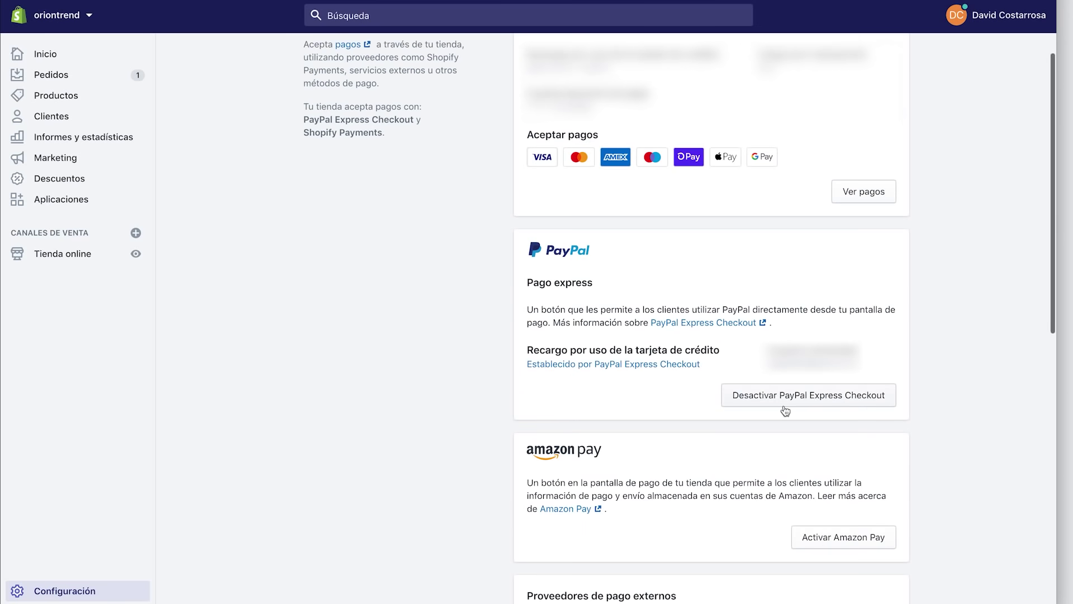
{"action": "scroll", "coordinate": [785, 411], "scroll_direction": "up", "scroll_amount": 4}
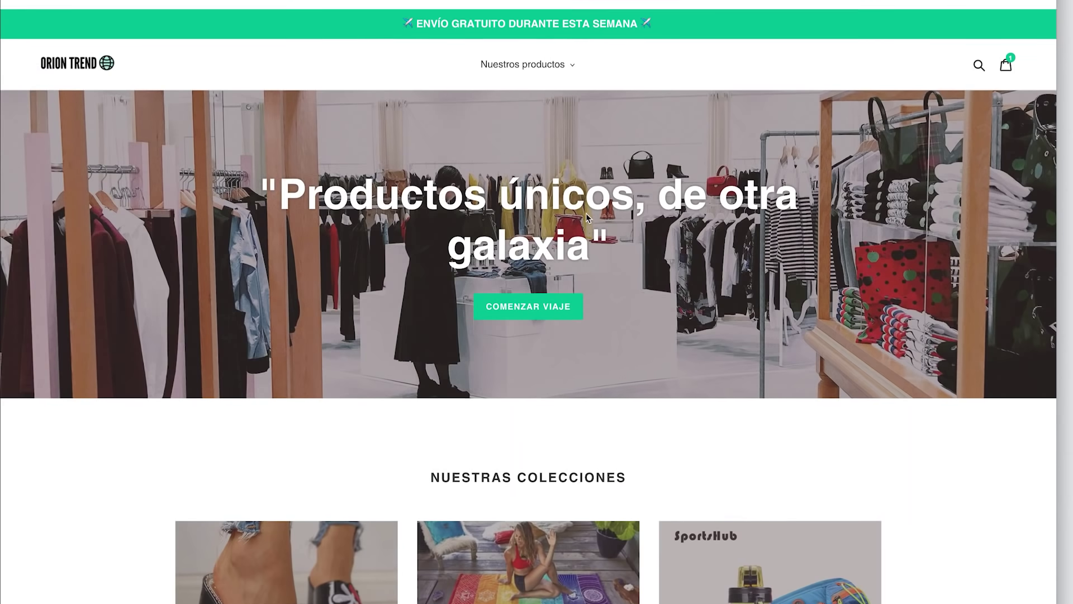
Upload internet.png and set it as the favicon in the Debut theme's Ajustes de tema.
{"action": "scroll", "coordinate": [586, 213], "scroll_direction": "down", "scroll_amount": 7}
{"action": "scroll", "coordinate": [585, 213], "scroll_direction": "up", "scroll_amount": 7}
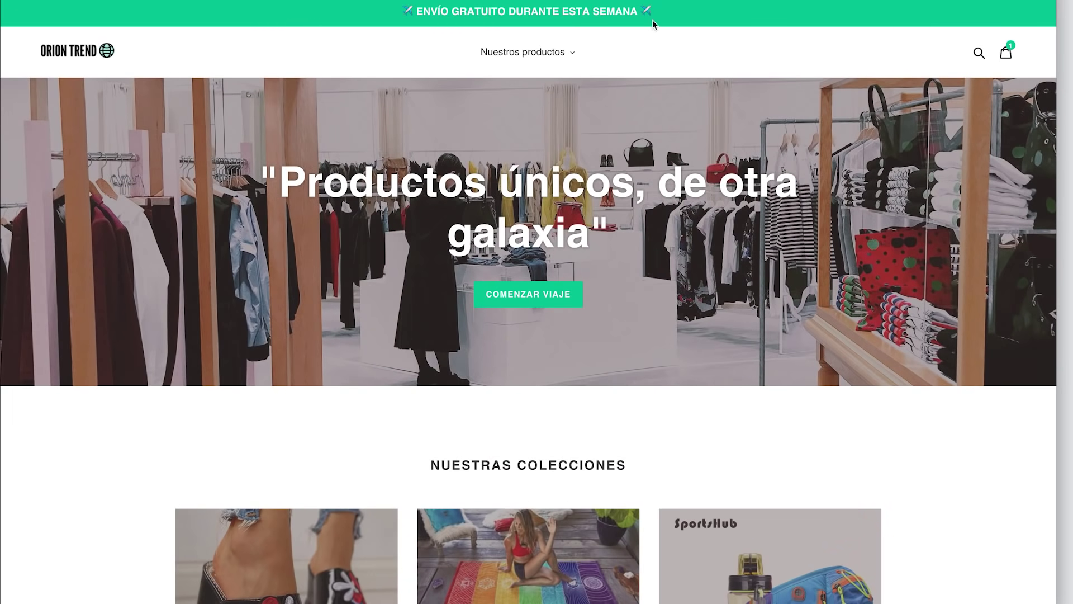
{"action": "scroll", "coordinate": [572, 207], "scroll_direction": "down", "scroll_amount": 15}
{"action": "scroll", "coordinate": [572, 206], "scroll_direction": "up", "scroll_amount": 10}
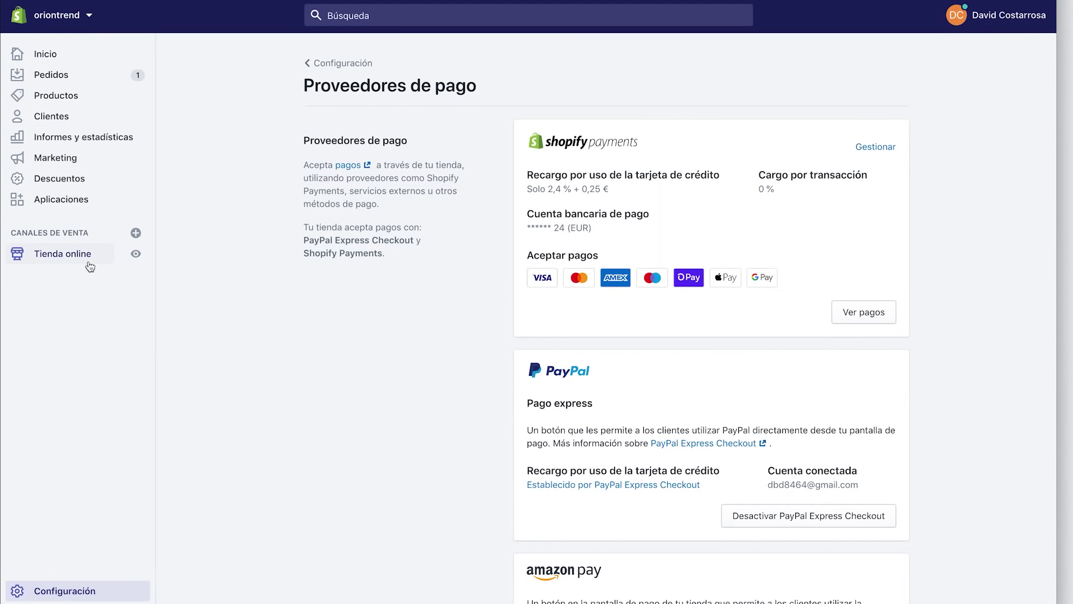
{"action": "left_click", "coordinate": [62, 254]}
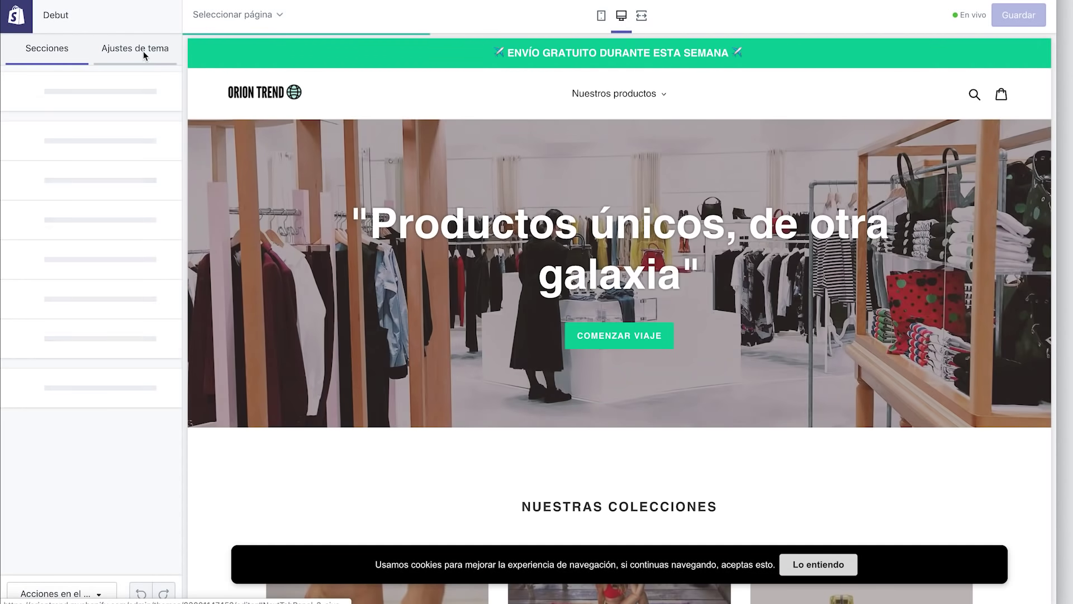
{"action": "left_click", "coordinate": [144, 53]}
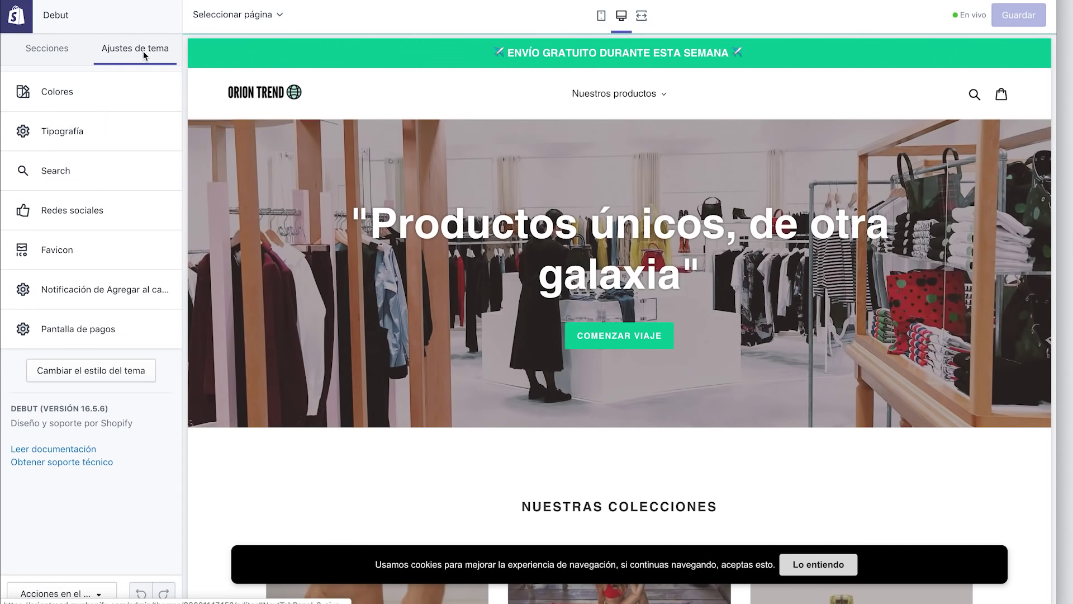
{"action": "left_click", "coordinate": [62, 246]}
{"action": "left_click", "coordinate": [125, 150]}
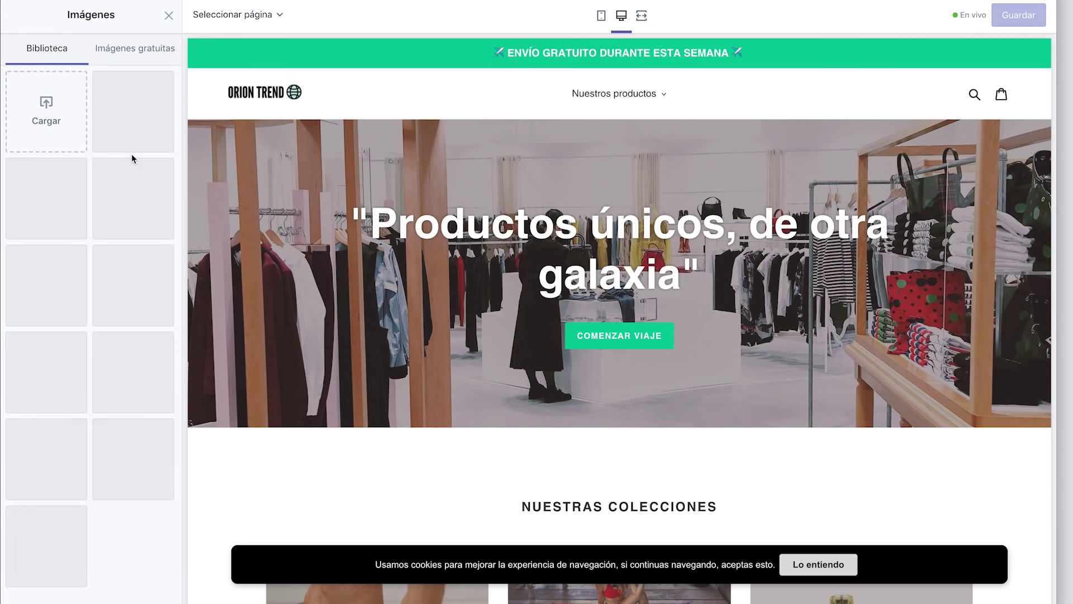
{"action": "left_click", "coordinate": [46, 111]}
{"action": "double_click", "coordinate": [387, 68]}
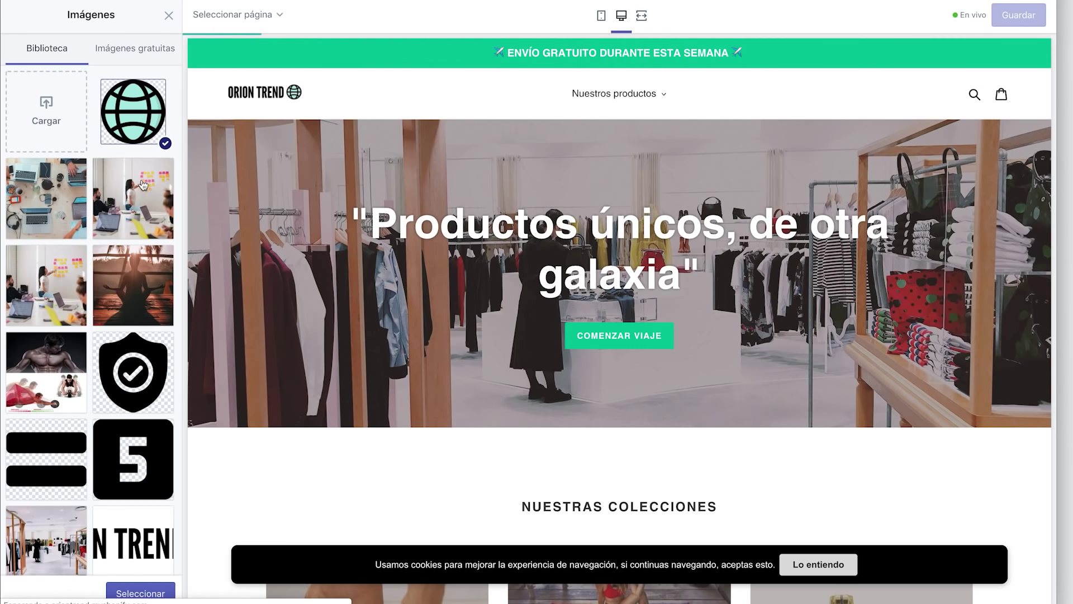
{"action": "left_click", "coordinate": [141, 593]}
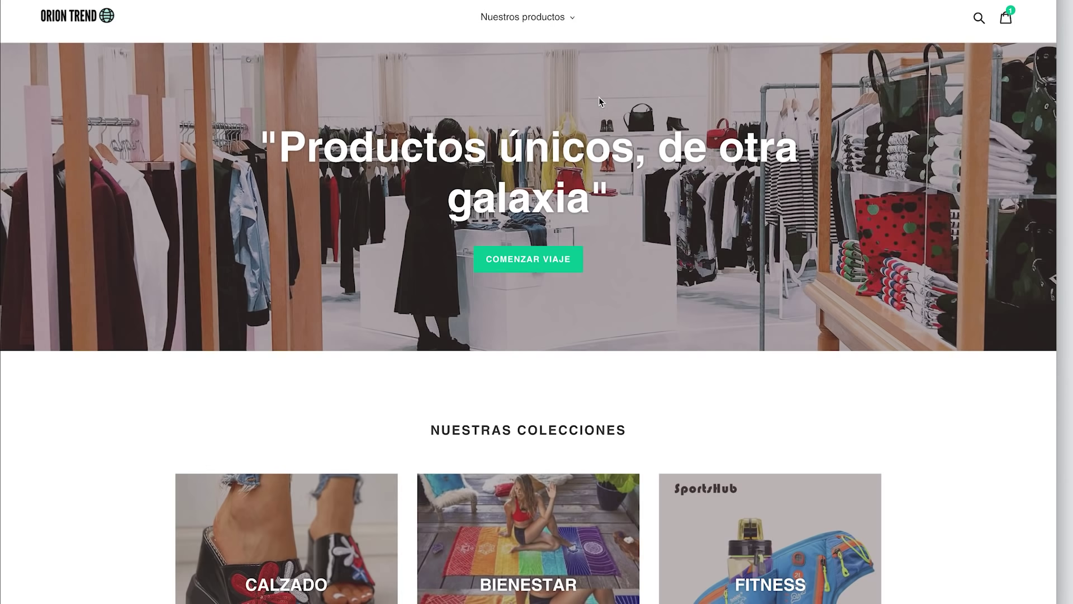
Scroll the live home page and open the Nuestros productos dropdown showing Calzado, Fitness, Bienestar.
{"action": "scroll", "coordinate": [625, 166], "scroll_direction": "down", "scroll_amount": 2}
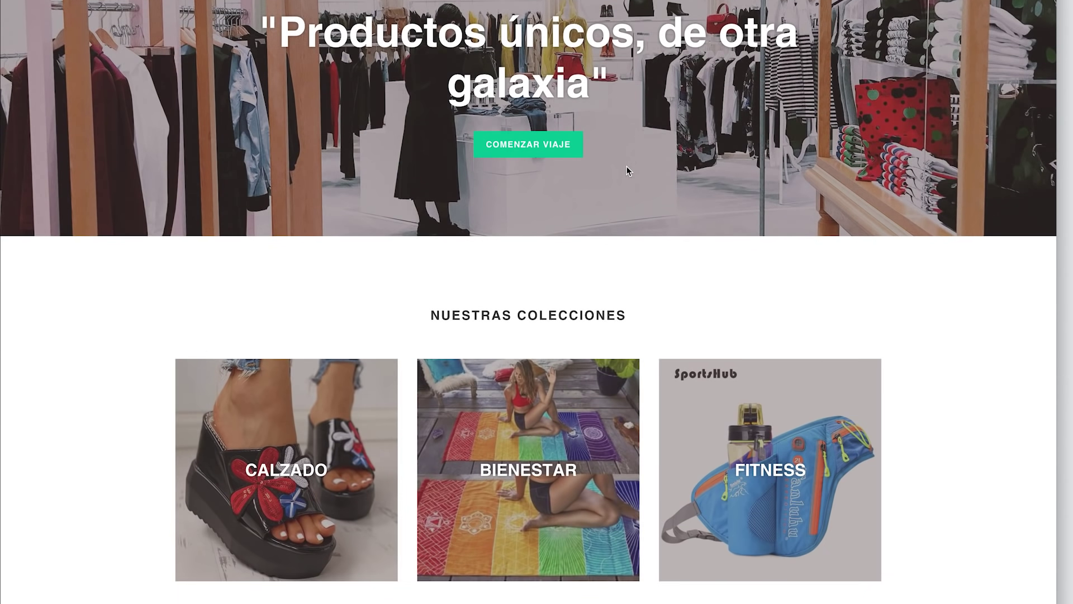
{"action": "scroll", "coordinate": [630, 275], "scroll_direction": "down", "scroll_amount": 2}
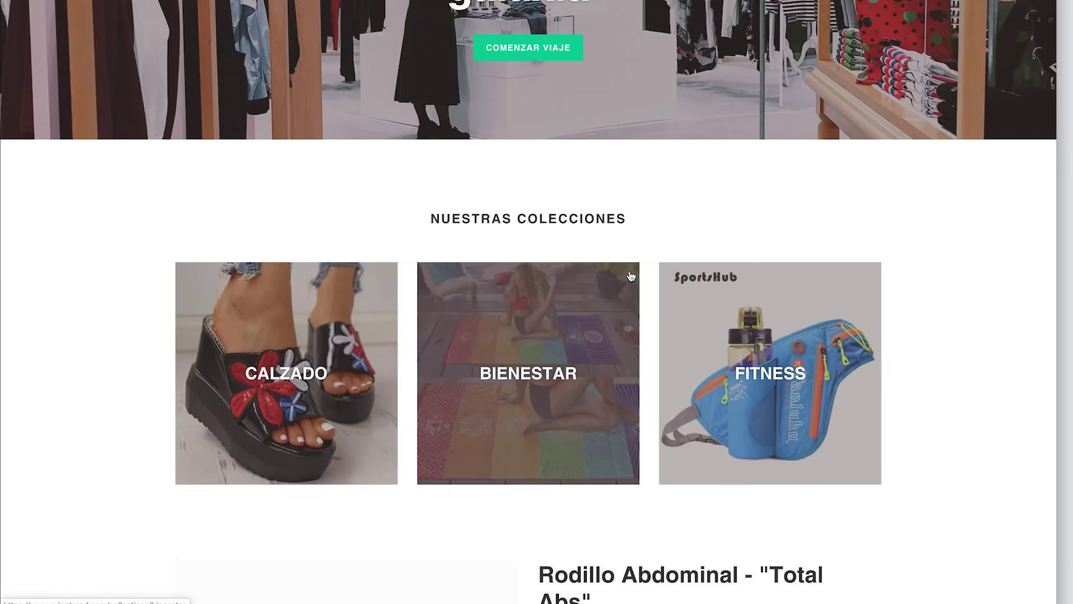
{"action": "scroll", "coordinate": [658, 239], "scroll_direction": "up", "scroll_amount": 5}
{"action": "scroll", "coordinate": [659, 239], "scroll_direction": "down", "scroll_amount": 15}
{"action": "scroll", "coordinate": [660, 242], "scroll_direction": "up", "scroll_amount": 6}
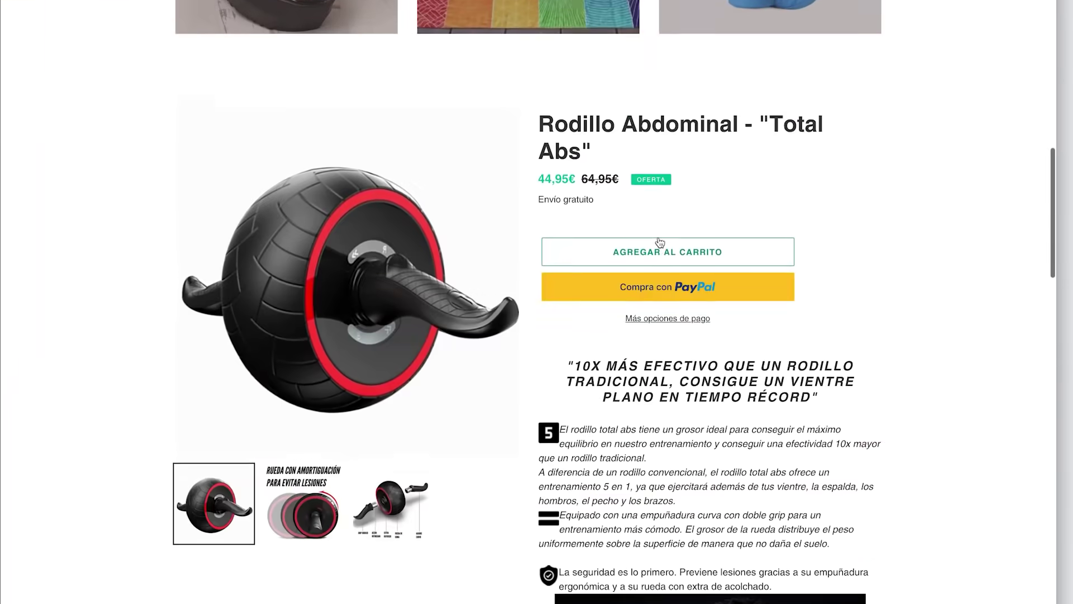
{"action": "scroll", "coordinate": [660, 242], "scroll_direction": "up", "scroll_amount": 10}
{"action": "left_click", "coordinate": [523, 52]}
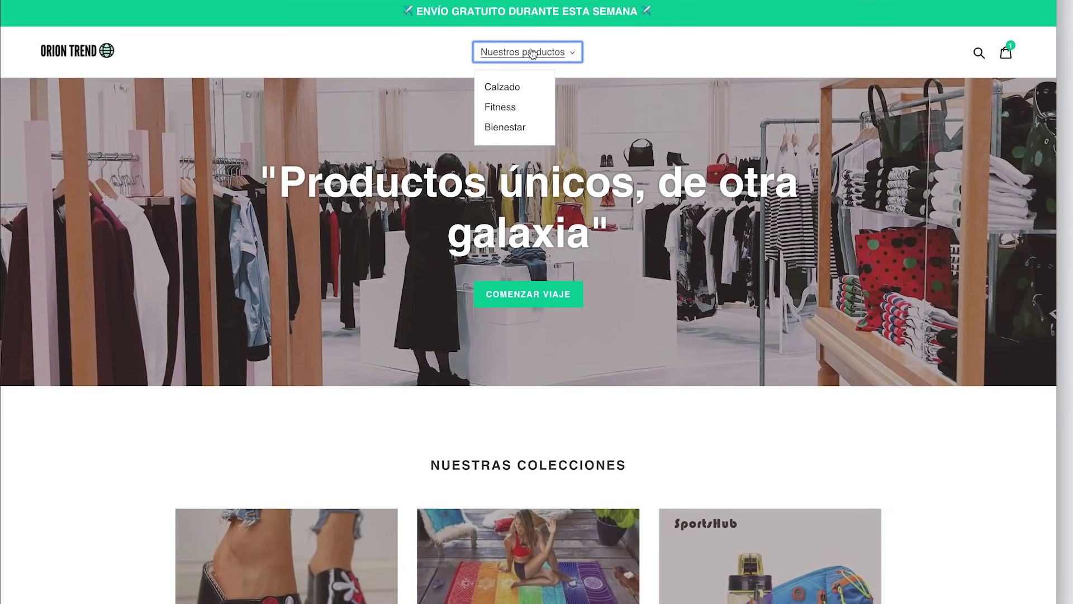
Open the Fitness collection and browse the Rodillo Abdominal Total Abs product images.
{"action": "scroll", "coordinate": [526, 73], "scroll_direction": "down", "scroll_amount": 1}
{"action": "left_click", "coordinate": [525, 74]}
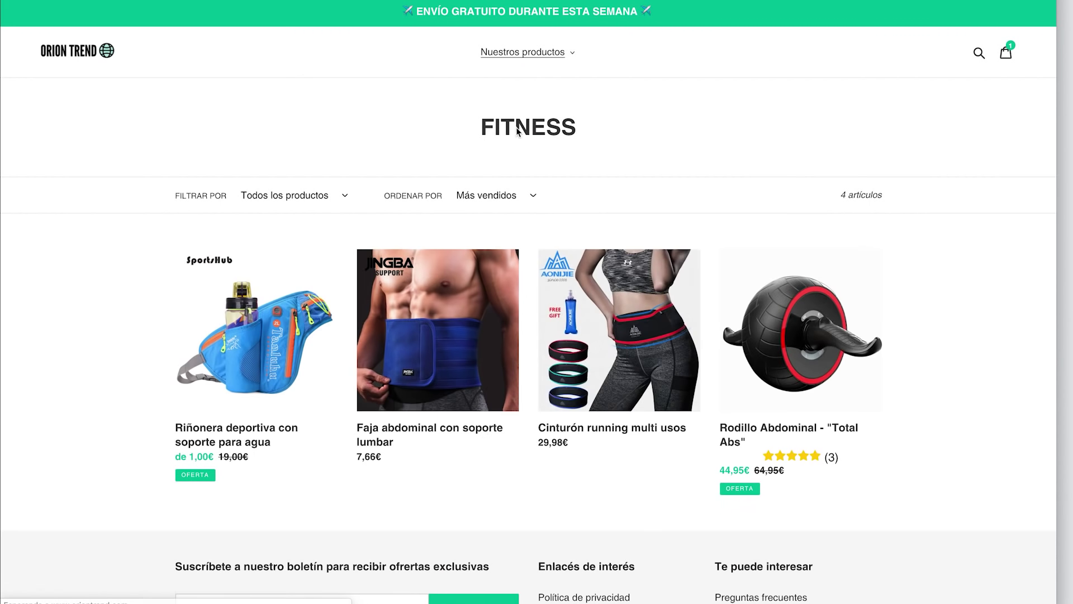
{"action": "left_click", "coordinate": [754, 324]}
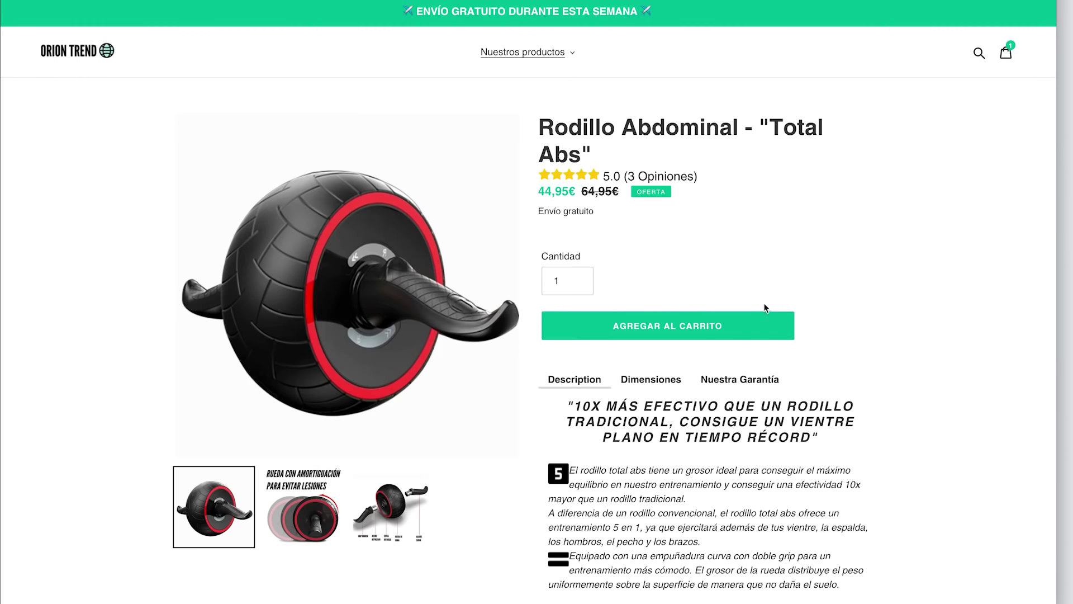
{"action": "scroll", "coordinate": [712, 258], "scroll_direction": "down", "scroll_amount": 2}
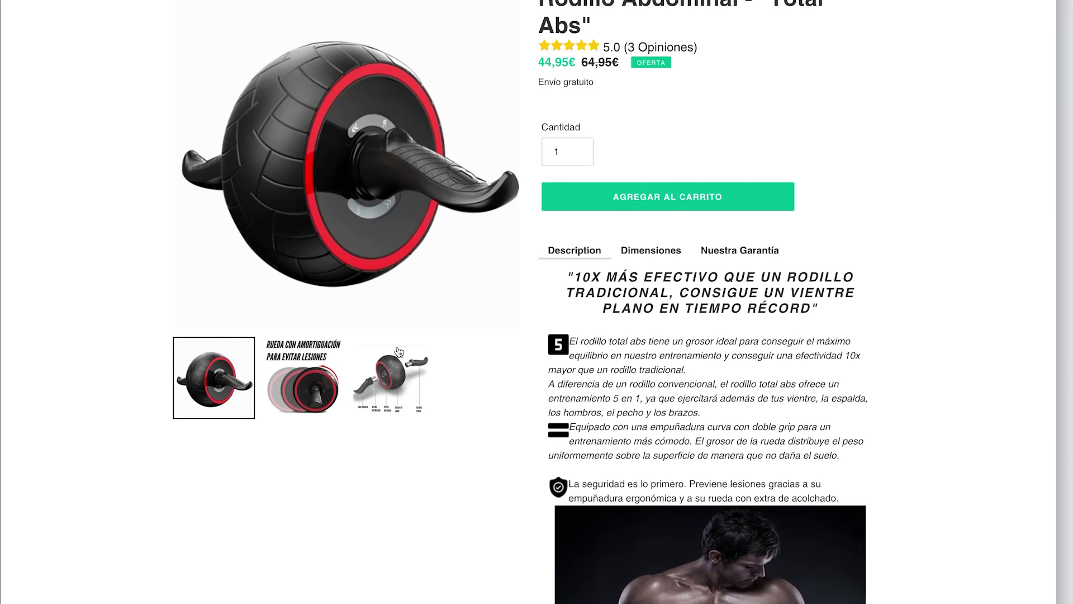
{"action": "left_click", "coordinate": [305, 379]}
{"action": "left_click", "coordinate": [394, 372]}
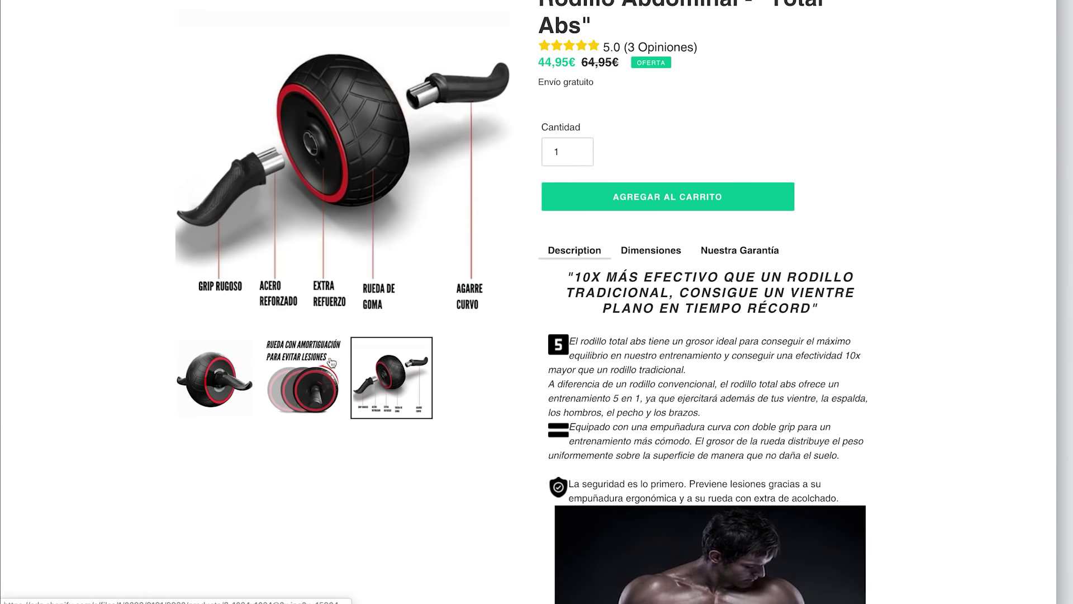
{"action": "left_click", "coordinate": [214, 379]}
Add the Total Abs roller to the cart, then proceed to checkout from the cart.
{"action": "scroll", "coordinate": [353, 286], "scroll_direction": "up", "scroll_amount": 2}
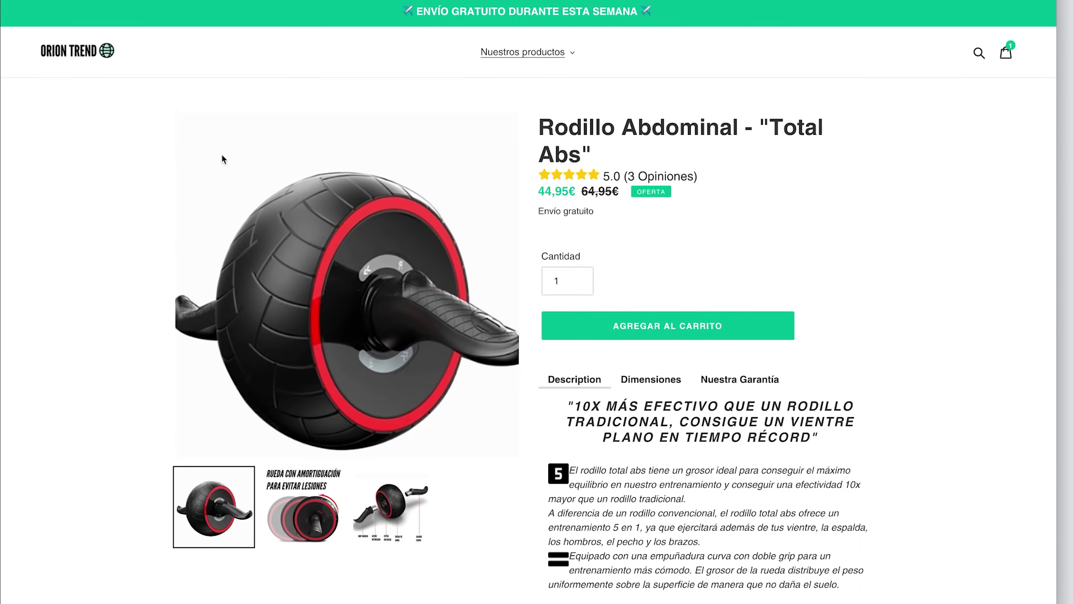
{"action": "scroll", "coordinate": [603, 329], "scroll_direction": "down", "scroll_amount": 15}
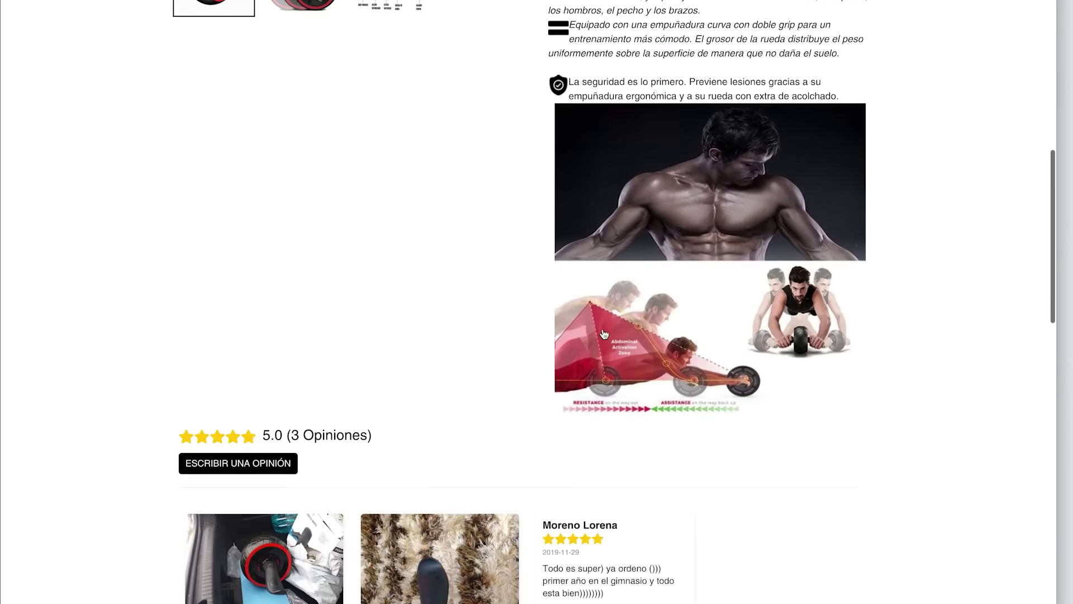
{"action": "scroll", "coordinate": [602, 330], "scroll_direction": "up", "scroll_amount": 2}
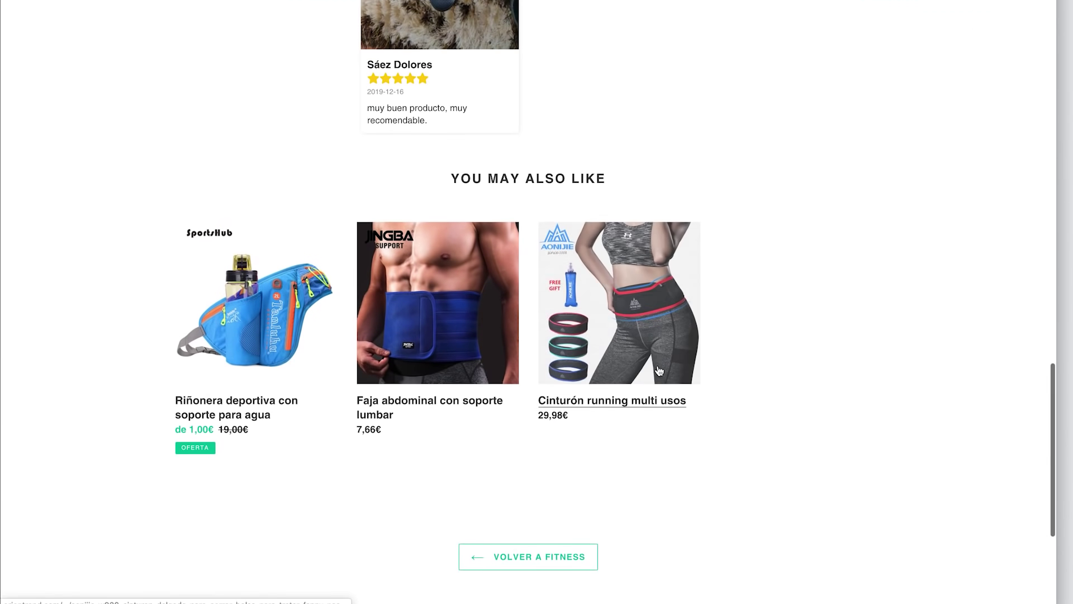
{"action": "scroll", "coordinate": [565, 232], "scroll_direction": "down", "scroll_amount": 5}
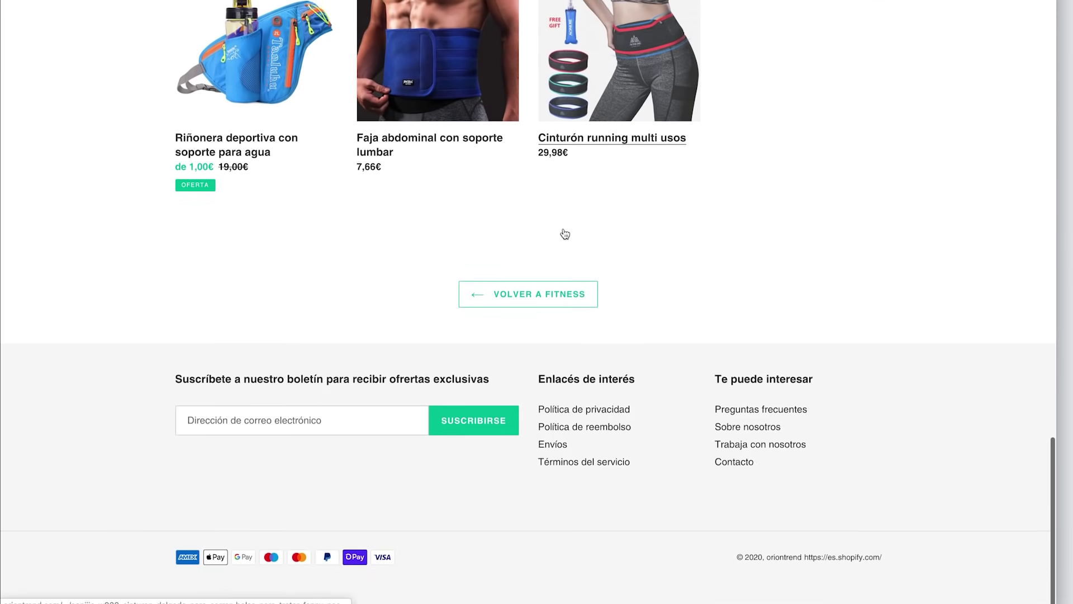
{"action": "scroll", "coordinate": [573, 184], "scroll_direction": "up", "scroll_amount": 4}
{"action": "scroll", "coordinate": [586, 156], "scroll_direction": "up", "scroll_amount": 20}
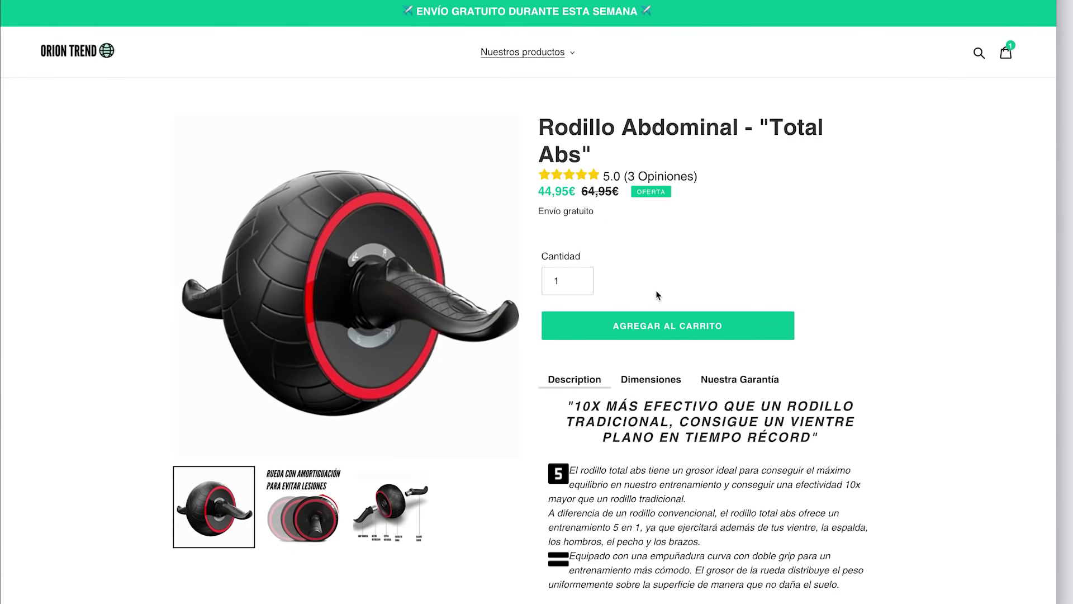
{"action": "left_click", "coordinate": [660, 320]}
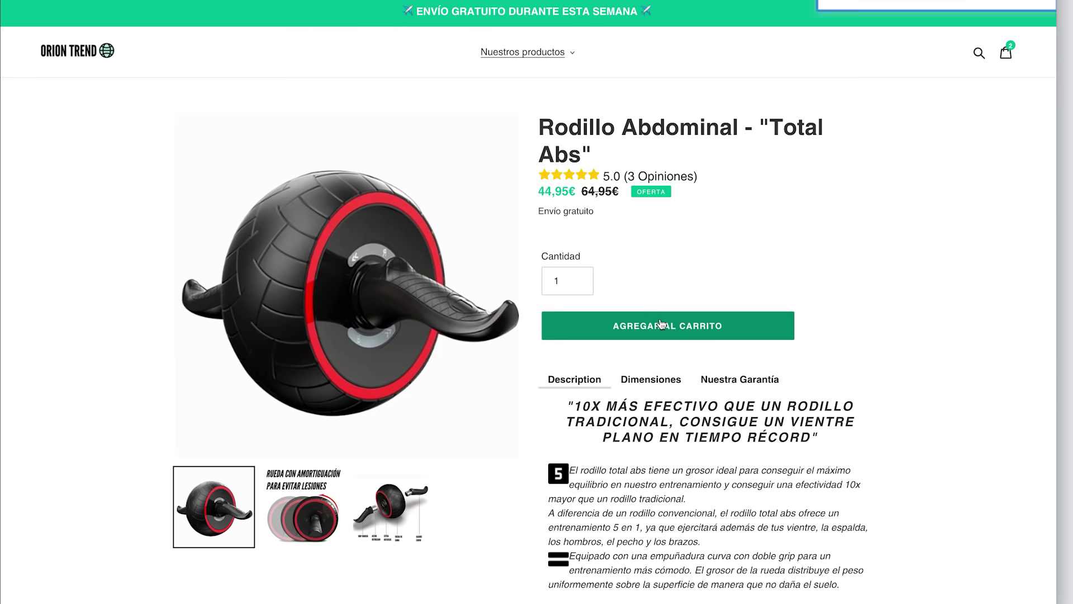
{"action": "left_click", "coordinate": [930, 114]}
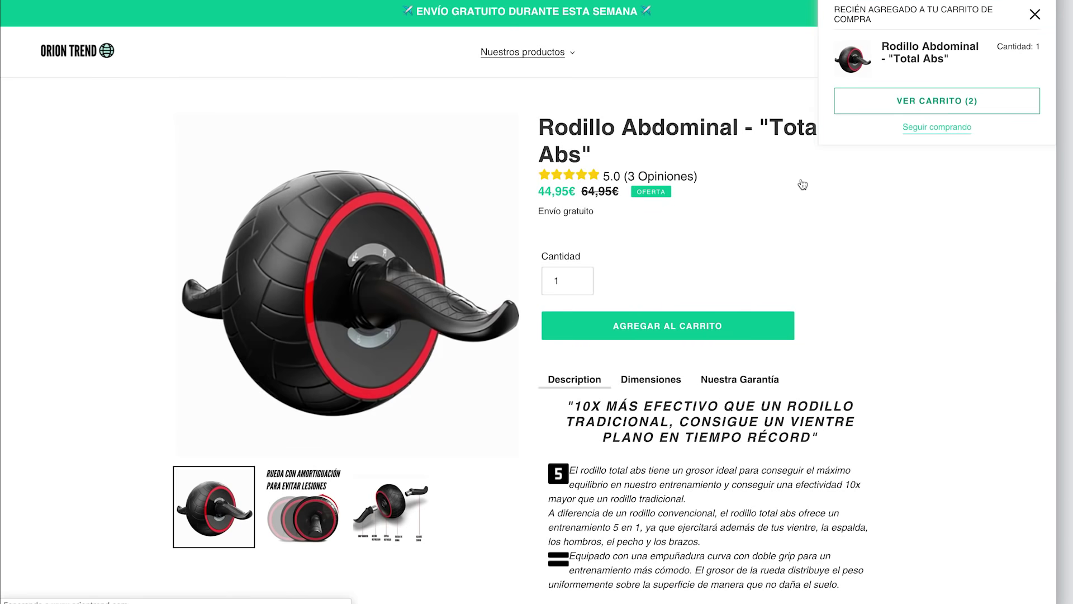
{"action": "left_click", "coordinate": [800, 427]}
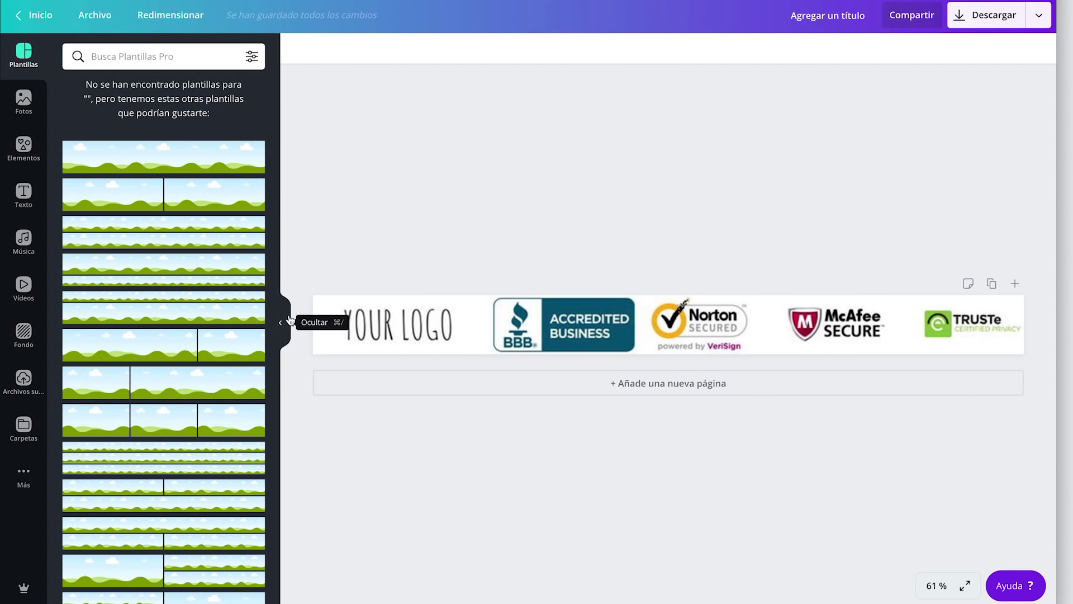
Cover the YOUR LOGO placeholder with a white square from Elementos.
{"action": "left_click", "coordinate": [20, 152]}
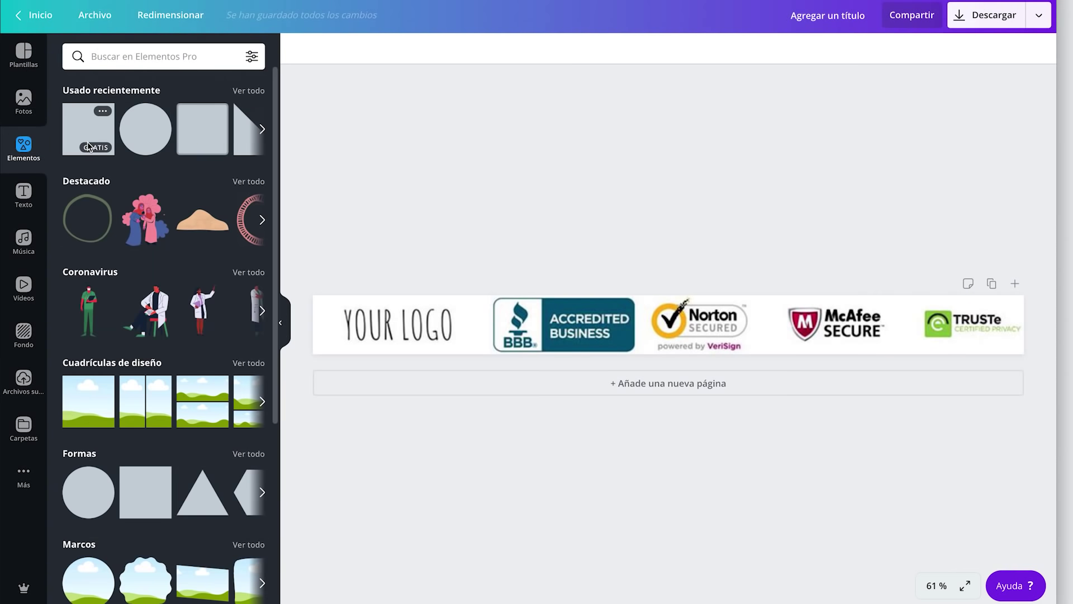
{"action": "left_click", "coordinate": [88, 146]}
{"action": "left_click_drag", "start_coordinate": [670, 324], "coordinate": [398, 290]}
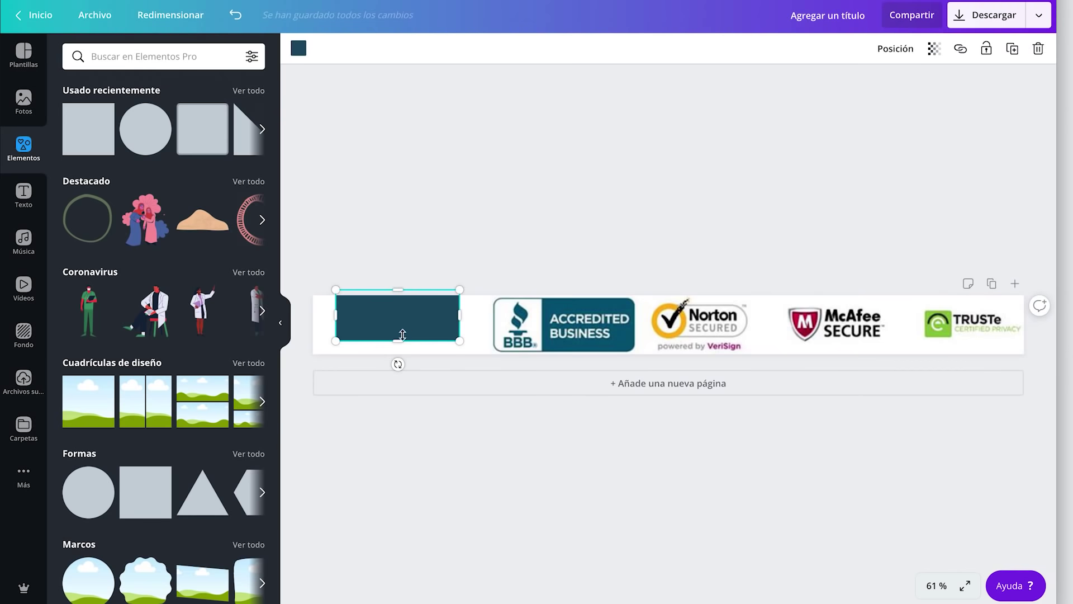
{"action": "left_click_drag", "start_coordinate": [399, 338], "coordinate": [398, 347]}
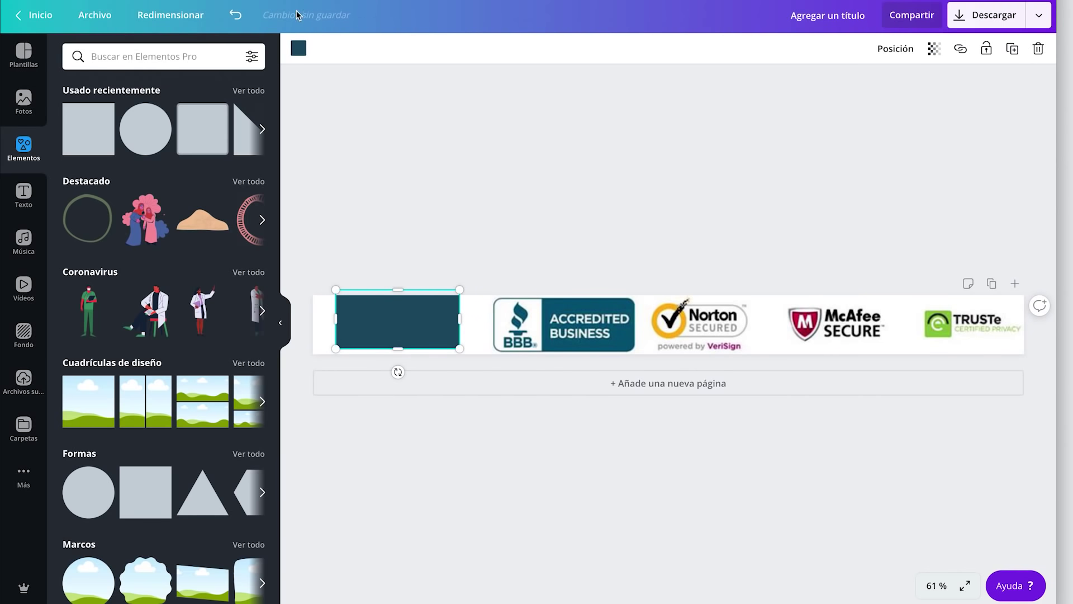
{"action": "left_click", "coordinate": [298, 48]}
{"action": "left_click", "coordinate": [112, 178]}
{"action": "left_click", "coordinate": [398, 125]}
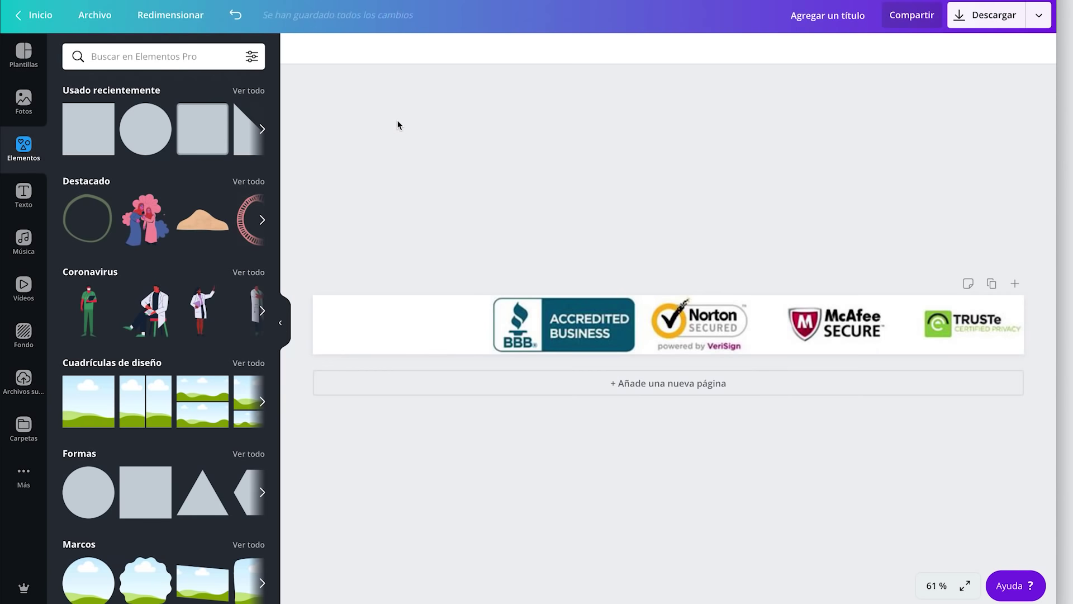
Upload the ORION TREND logo and place it at the banner's left end.
{"action": "left_click", "coordinate": [34, 387]}
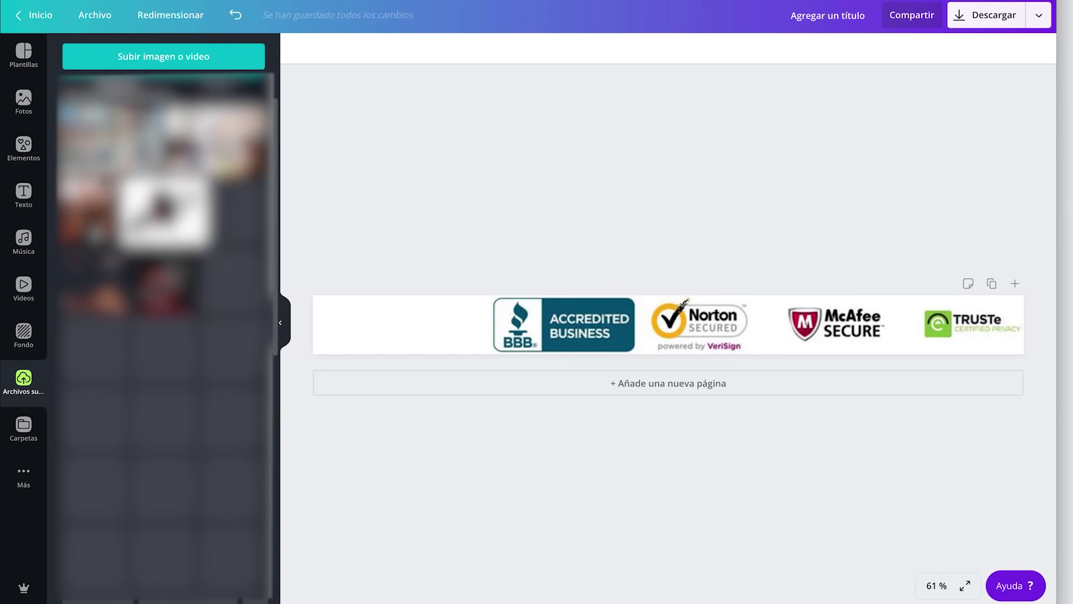
{"action": "left_click", "coordinate": [163, 57]}
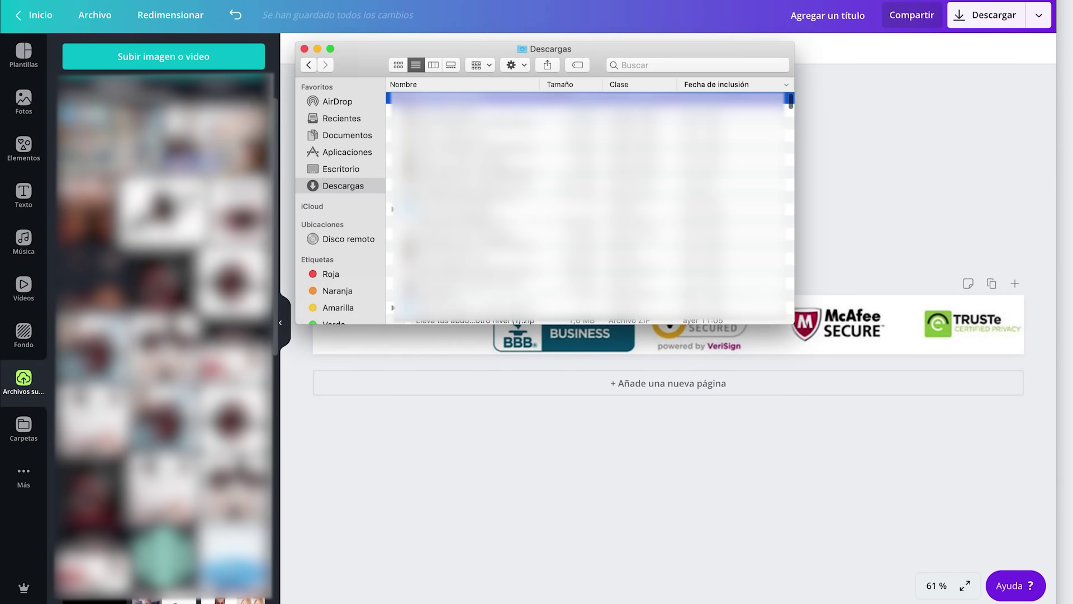
{"action": "key", "text": "Return"}
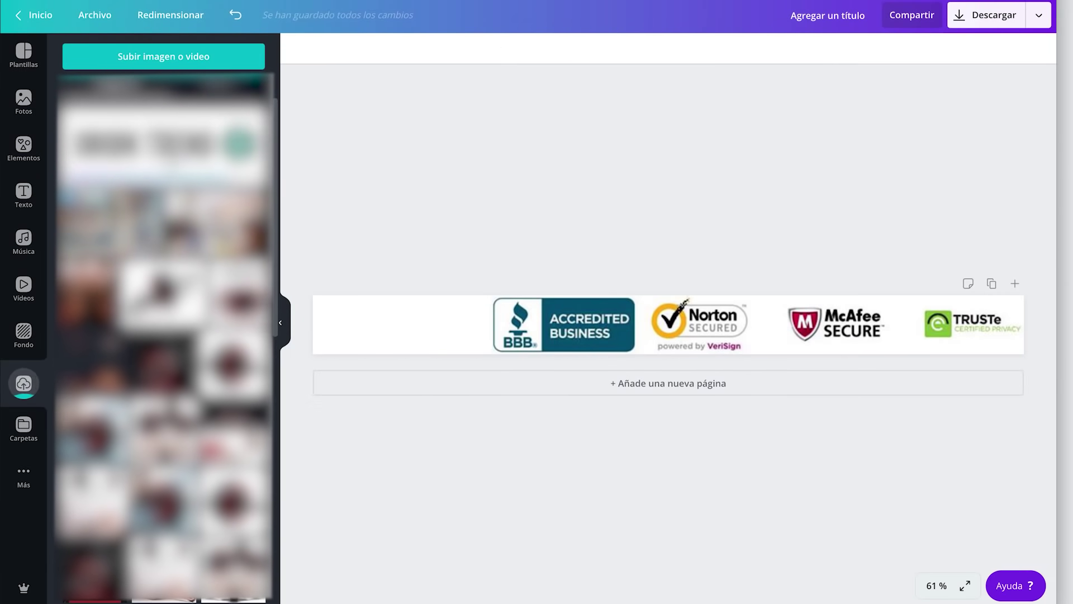
{"action": "left_click_drag", "start_coordinate": [673, 325], "coordinate": [515, 278]}
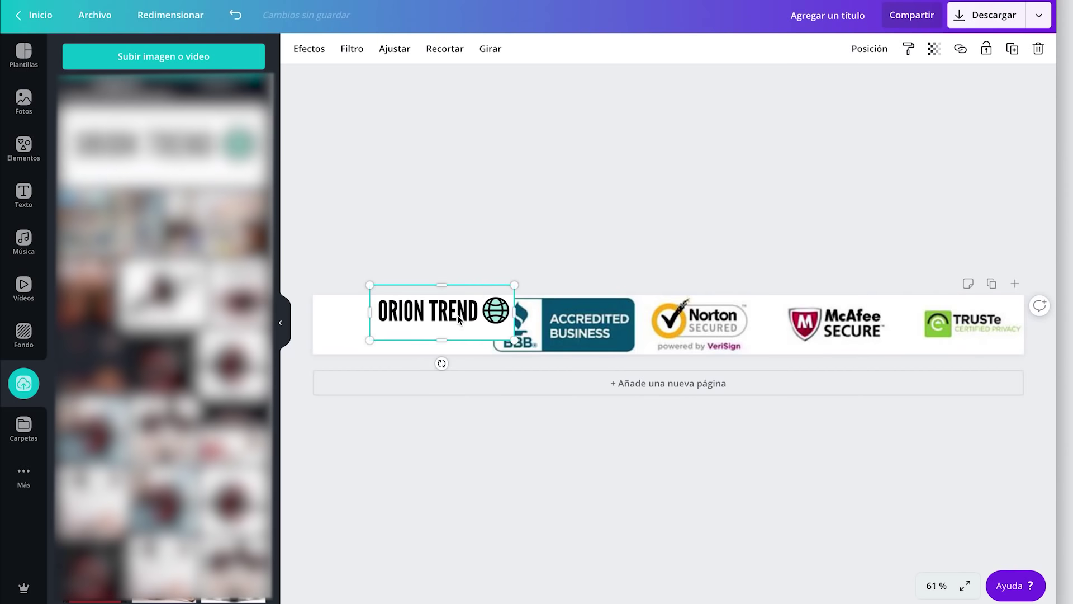
{"action": "left_click_drag", "start_coordinate": [399, 290], "coordinate": [323, 283]}
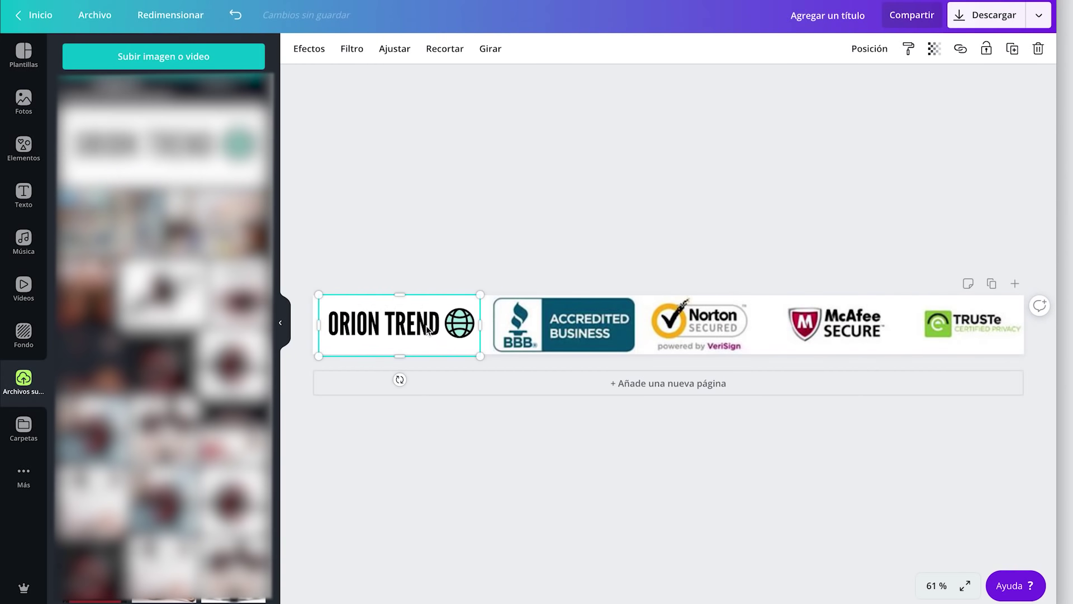
{"action": "left_click", "coordinate": [485, 249]}
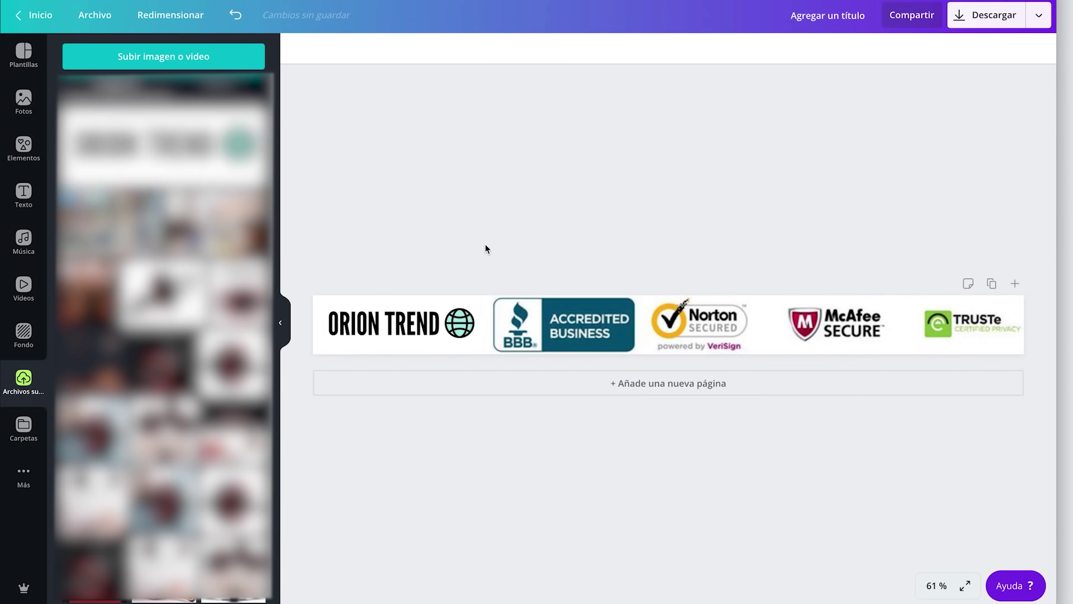
{"action": "left_click", "coordinate": [966, 22]}
Download the trust-badge banner as a JPG and show the file in Finder.
{"action": "left_click", "coordinate": [944, 102]}
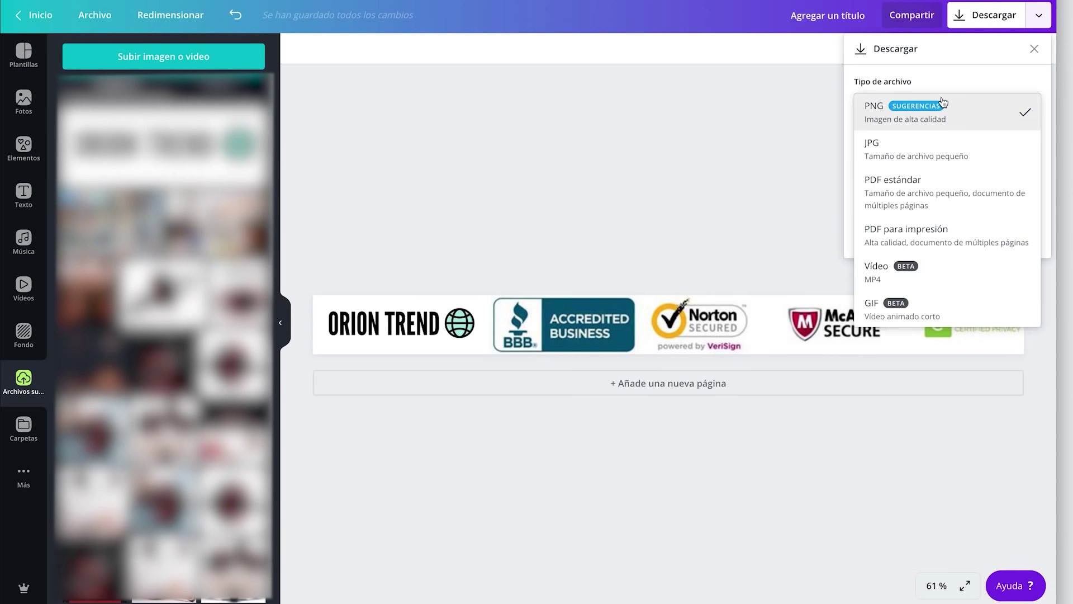
{"action": "left_click", "coordinate": [928, 146]}
{"action": "left_click", "coordinate": [944, 228]}
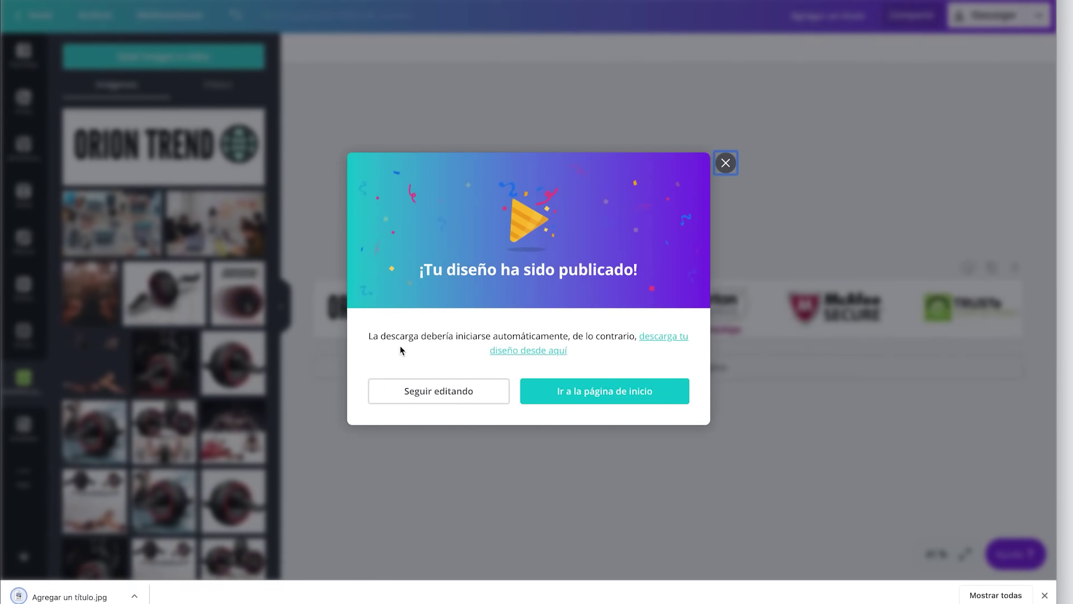
{"action": "left_click", "coordinate": [134, 595]}
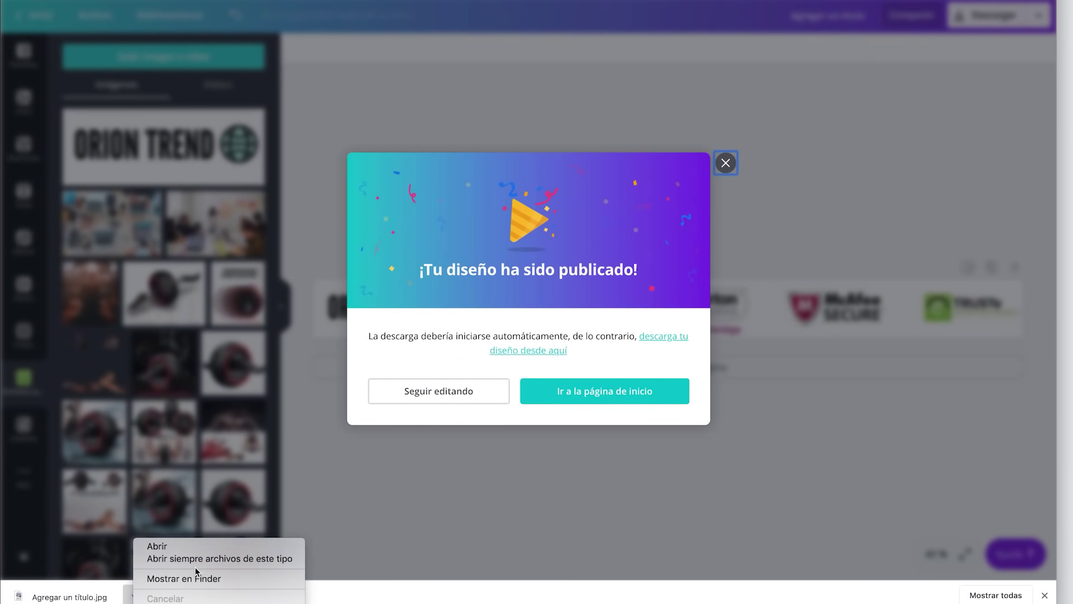
{"action": "left_click", "coordinate": [194, 577]}
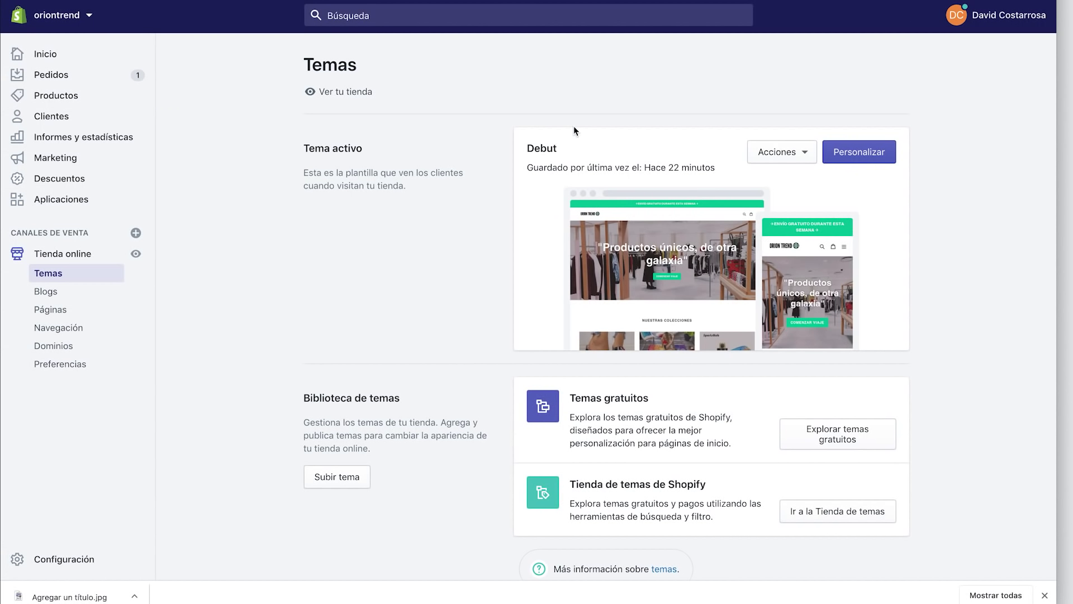
Open Personalizar pantalla de pagos and preview the Pantalla de pago page in the theme editor.
{"action": "left_click", "coordinate": [63, 558]}
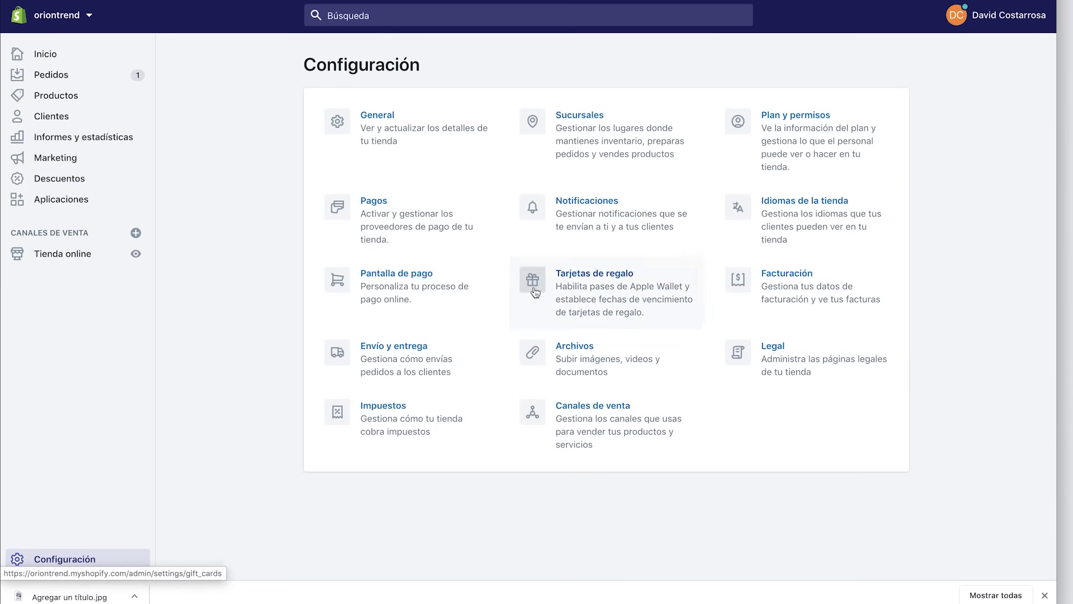
{"action": "left_click", "coordinate": [416, 265]}
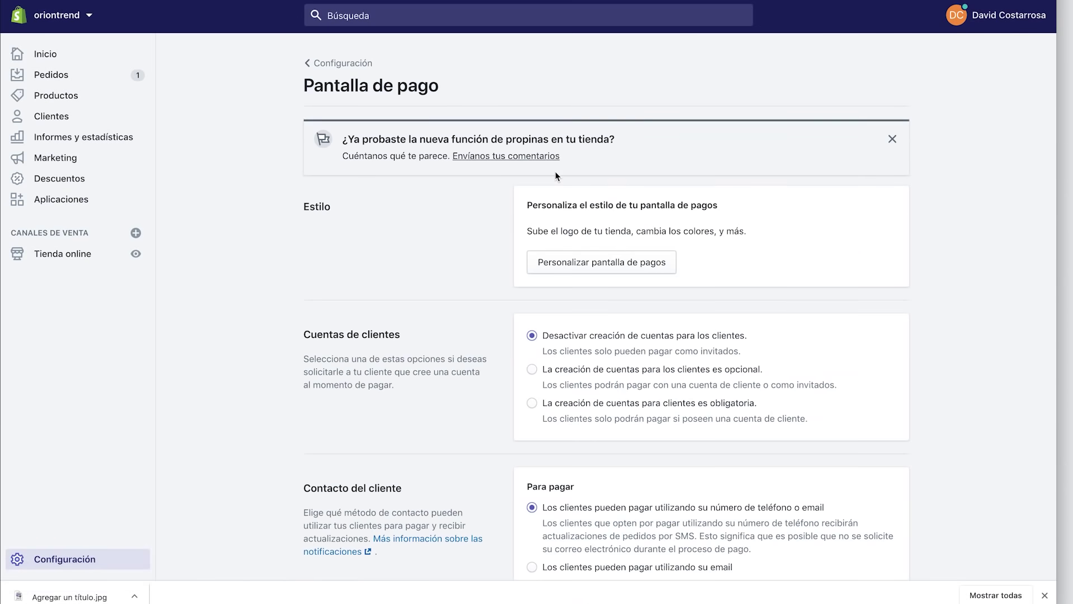
{"action": "left_click", "coordinate": [573, 258]}
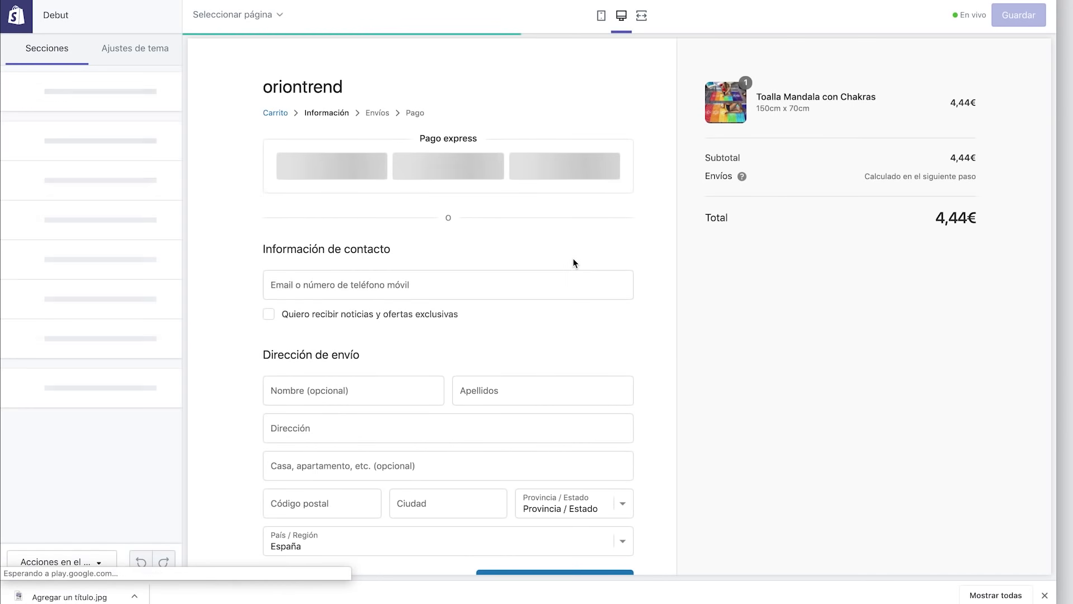
{"action": "left_click", "coordinate": [135, 48]}
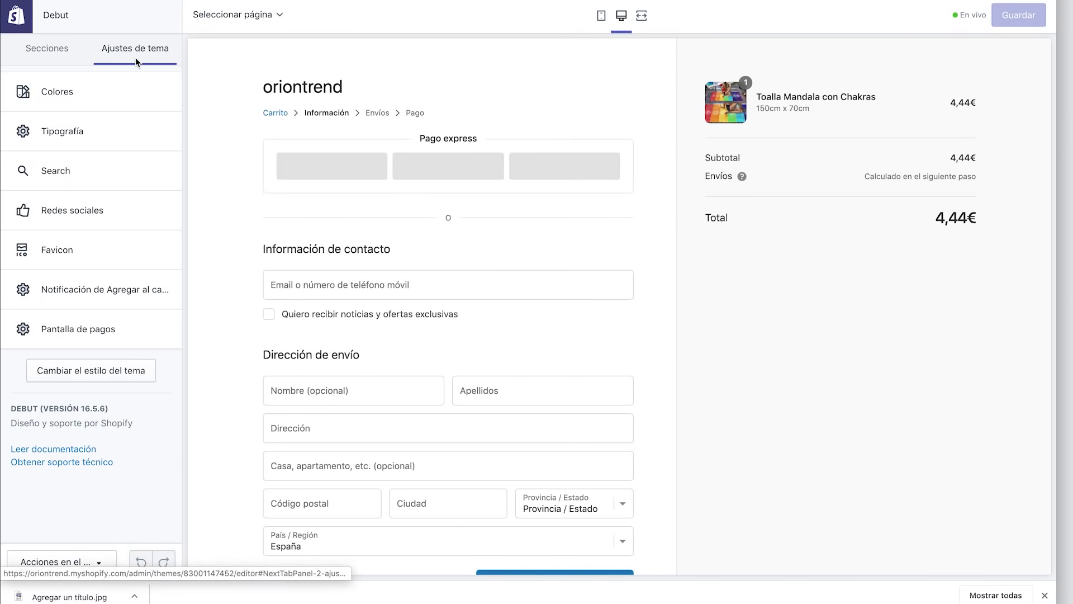
{"action": "left_click", "coordinate": [226, 10]}
{"action": "scroll", "coordinate": [240, 176], "scroll_direction": "down", "scroll_amount": 2}
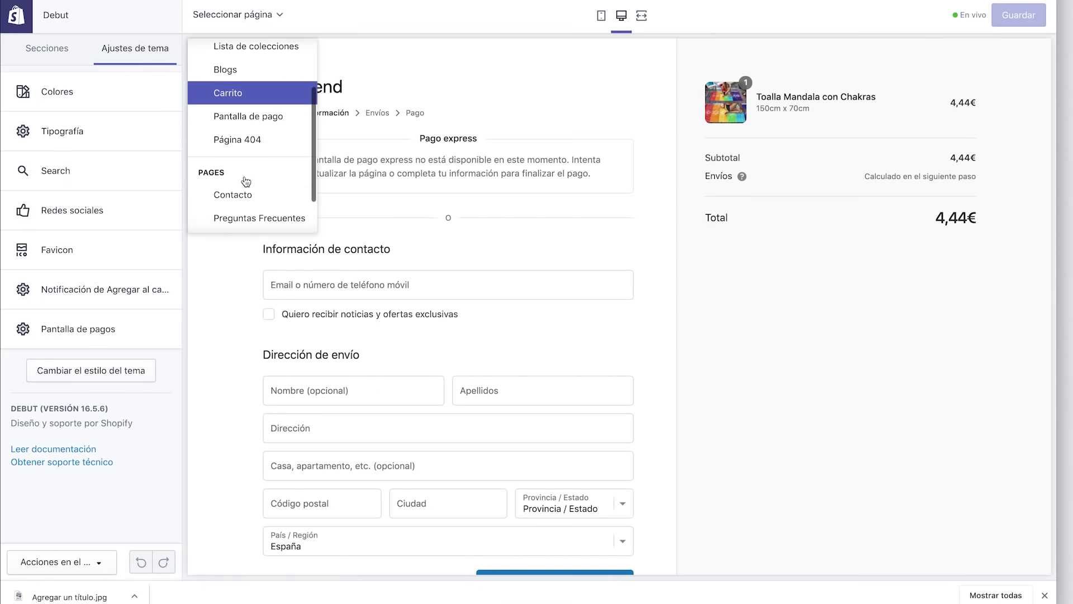
{"action": "left_click", "coordinate": [269, 127]}
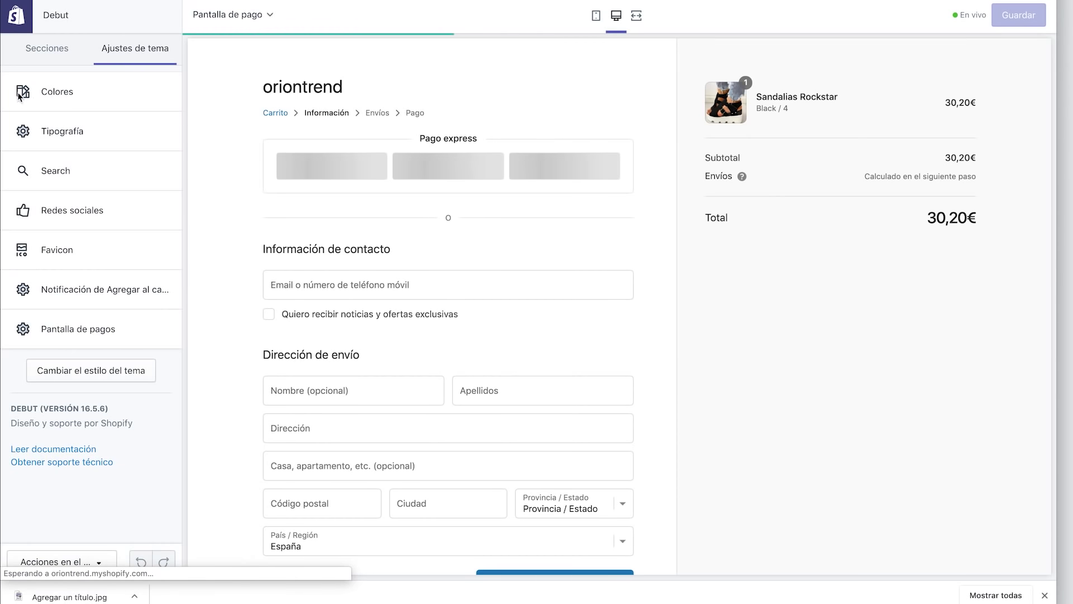
Open the Pantalla de pagos section under Ajustes de tema.
{"action": "left_click", "coordinate": [67, 48]}
{"action": "left_click", "coordinate": [129, 49]}
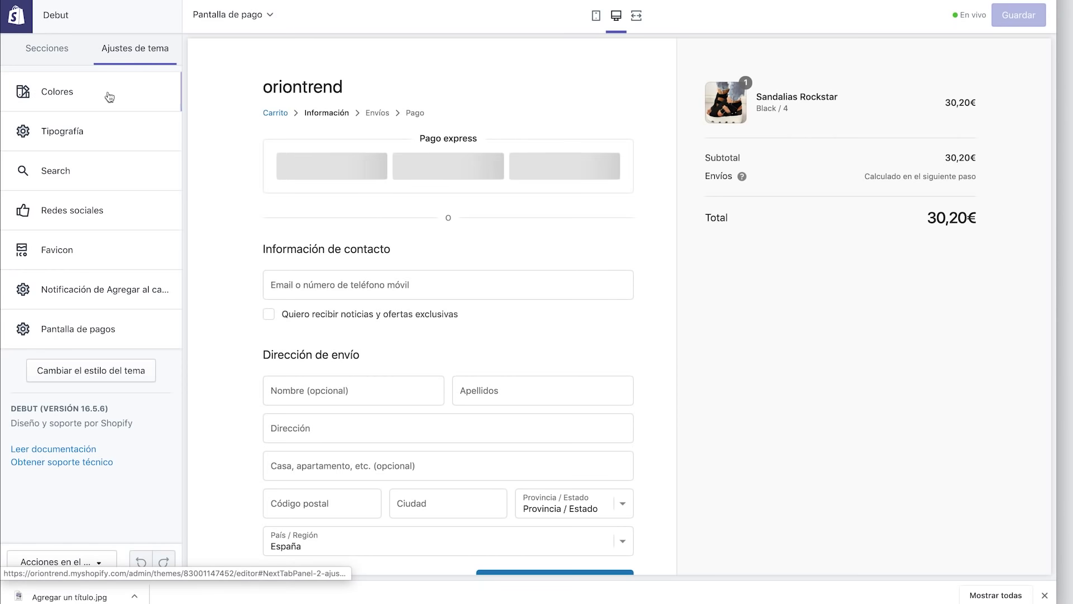
{"action": "scroll", "coordinate": [101, 149], "scroll_direction": "down", "scroll_amount": 1}
{"action": "scroll", "coordinate": [101, 148], "scroll_direction": "up", "scroll_amount": 1}
{"action": "left_click", "coordinate": [95, 338]}
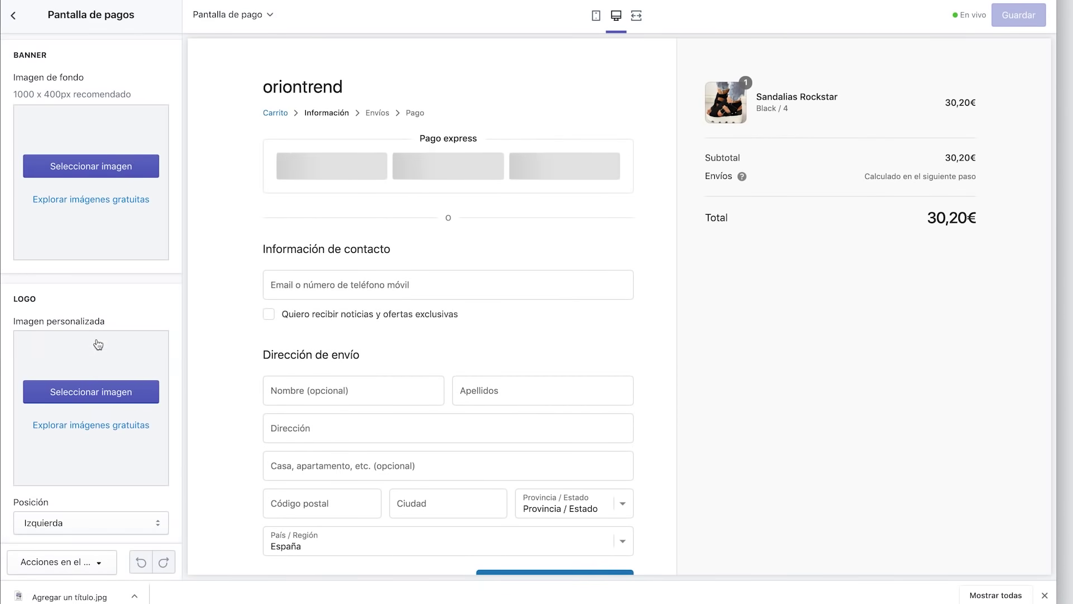
Upload LOGOS CHECKOUT.jpg and set it as the checkout logo image.
{"action": "left_click", "coordinate": [86, 389]}
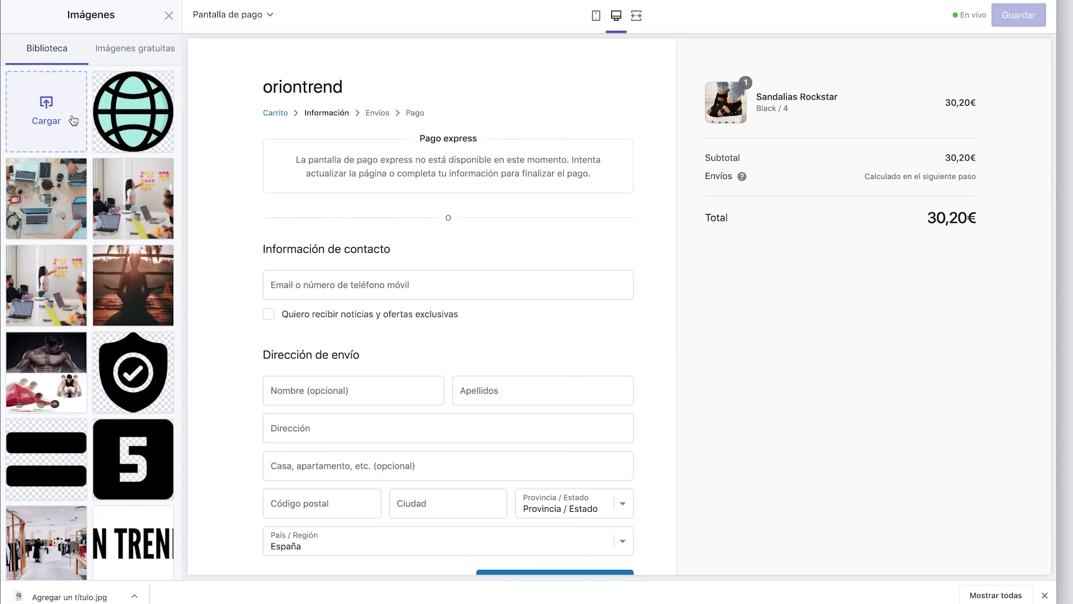
{"action": "left_click", "coordinate": [73, 121]}
{"action": "left_click", "coordinate": [735, 8]}
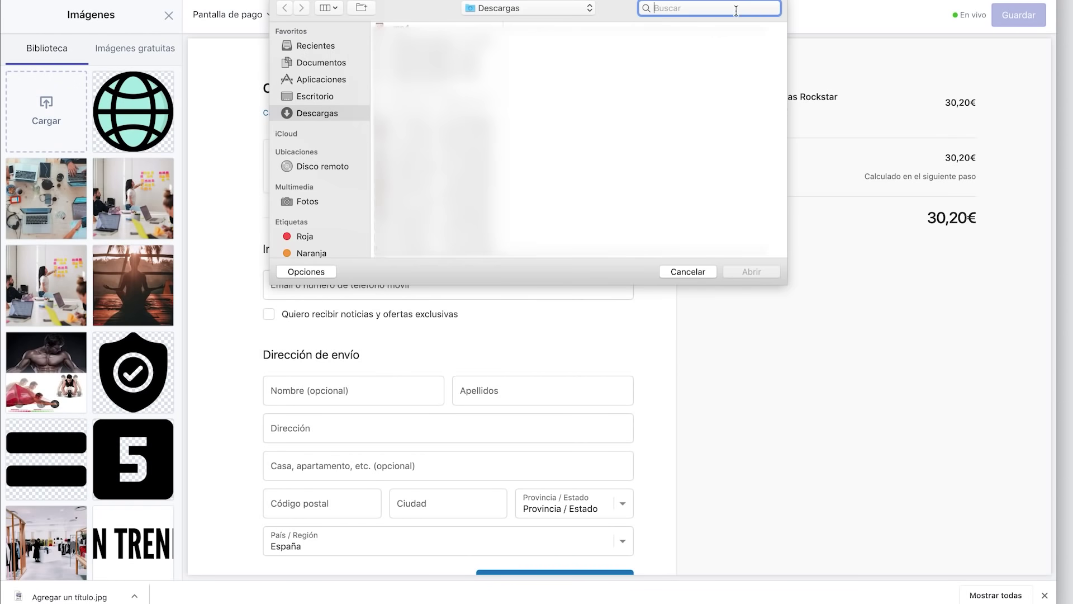
{"action": "type", "text": "LOGOS"}
{"action": "key", "text": "Return"}
{"action": "double_click", "coordinate": [436, 64]}
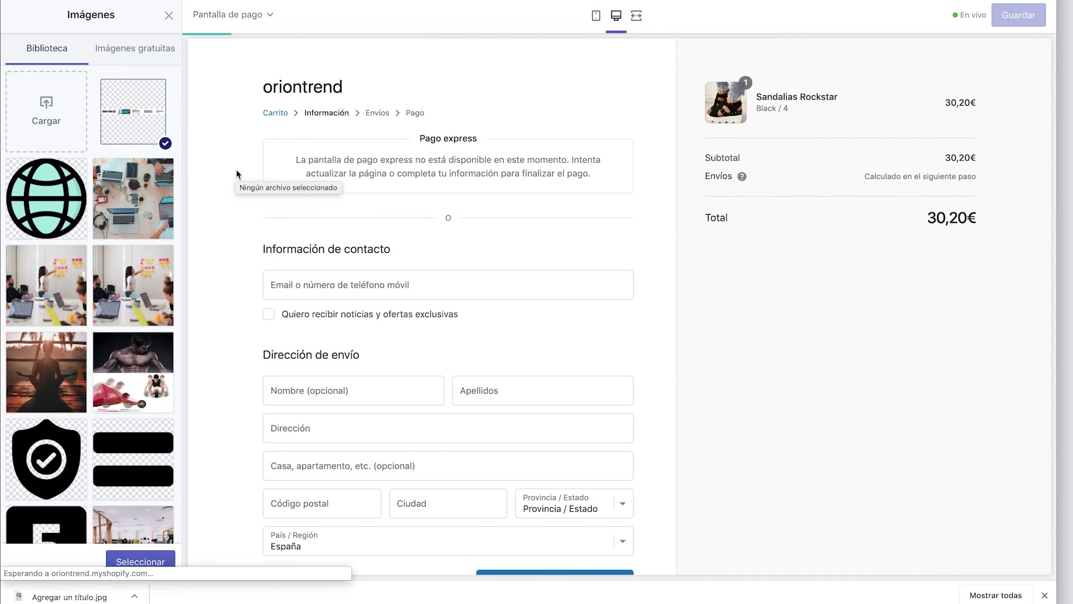
{"action": "left_click", "coordinate": [140, 561]}
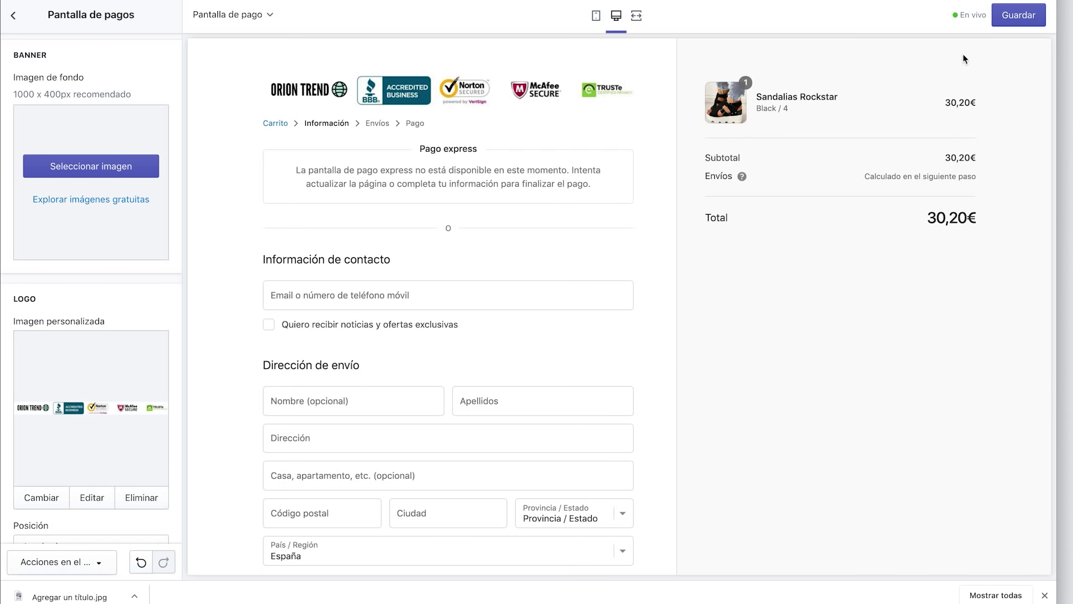
Save the checkout logo change and exit the theme editor with Salir.
{"action": "left_click", "coordinate": [1018, 15]}
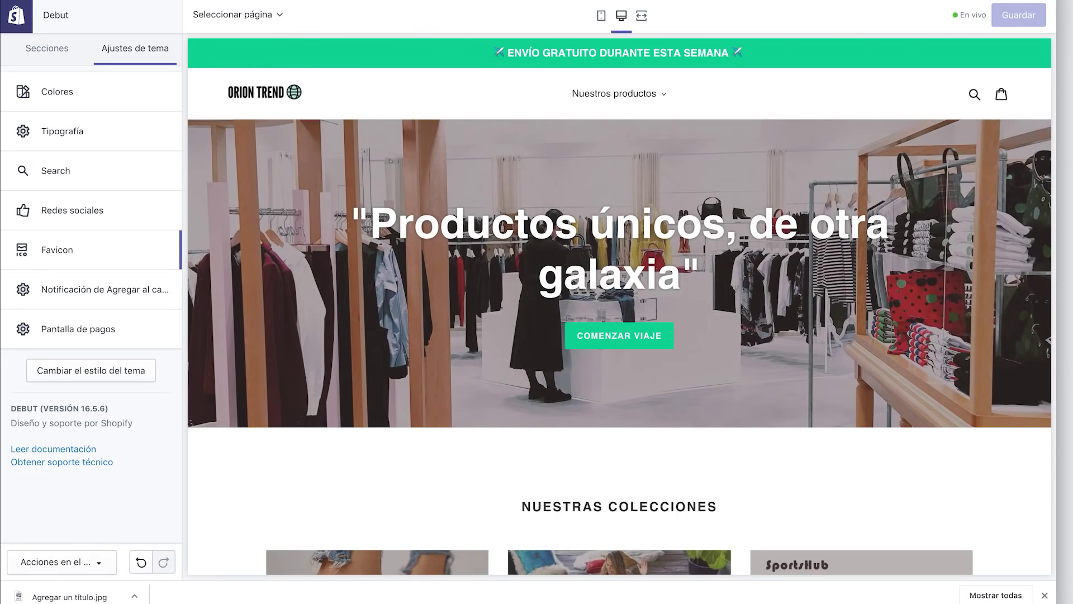
{"action": "left_click", "coordinate": [95, 328]}
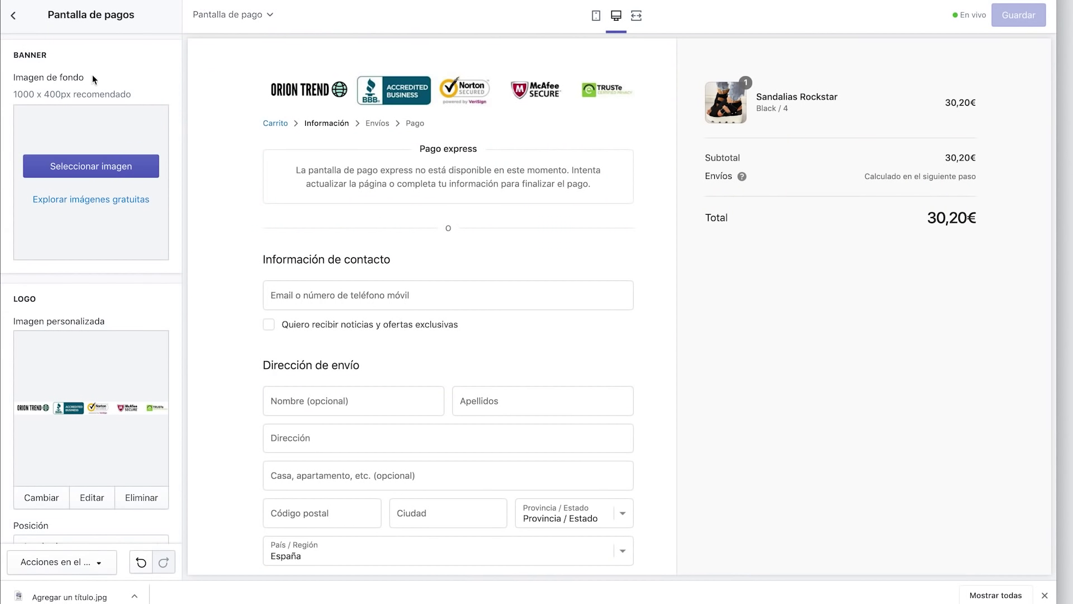
{"action": "left_click", "coordinate": [13, 15]}
{"action": "left_click", "coordinate": [22, 15]}
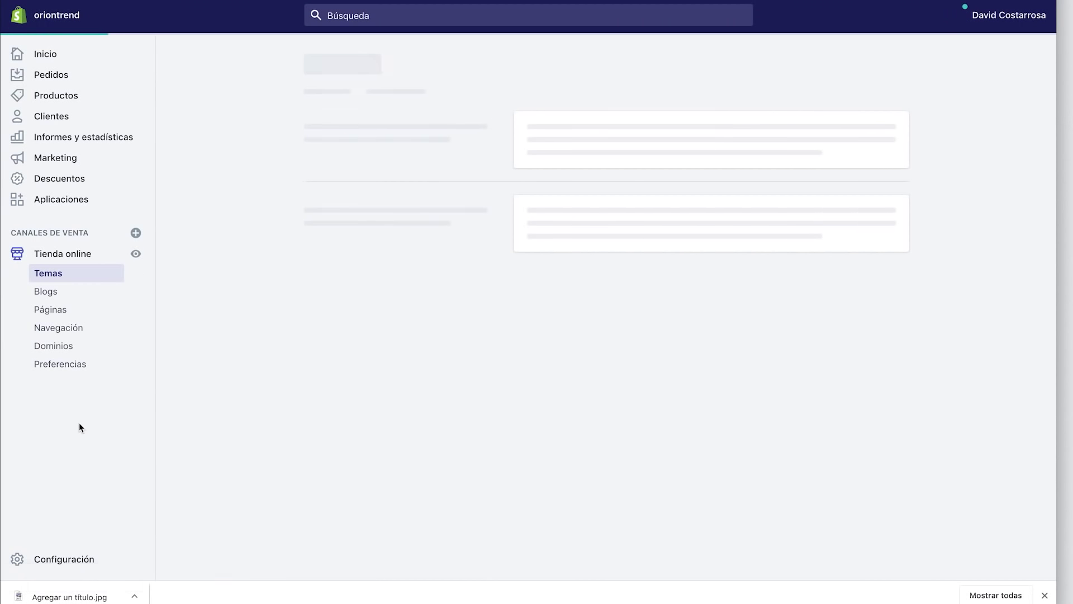
Find the Continue to shipping method translation, 'Continuar a envío gratuito 🚚', in checkout languages.
{"action": "left_click", "coordinate": [60, 558]}
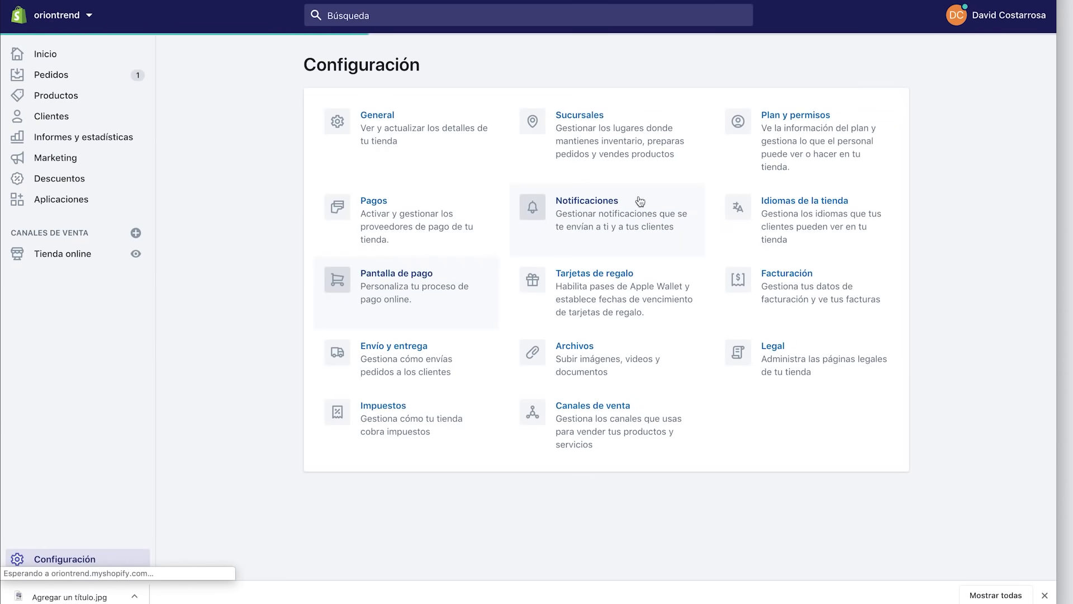
{"action": "scroll", "coordinate": [635, 342], "scroll_direction": "down", "scroll_amount": 20}
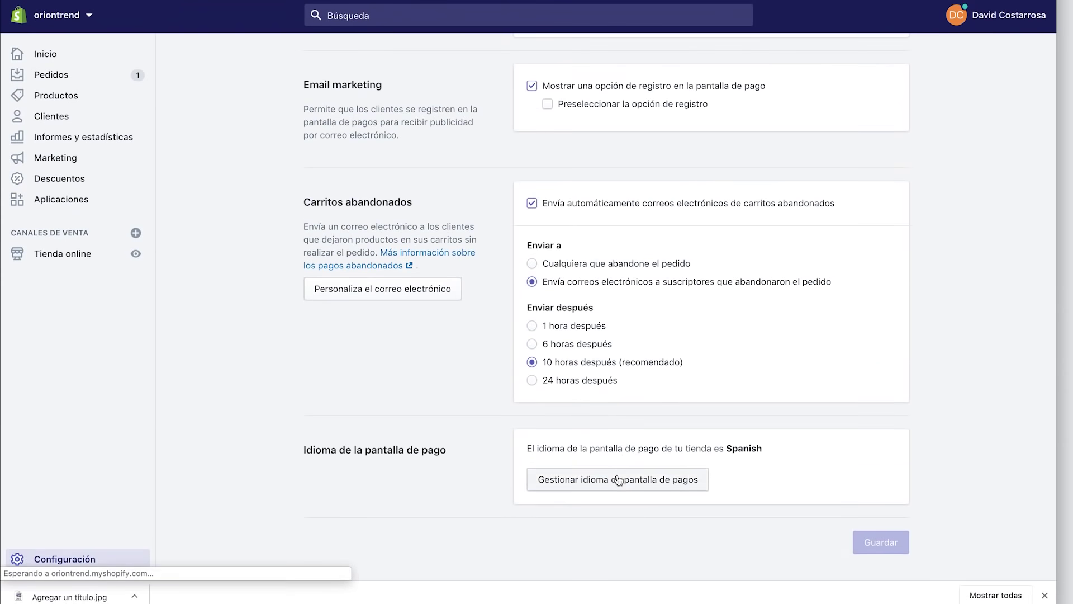
{"action": "left_click", "coordinate": [618, 479]}
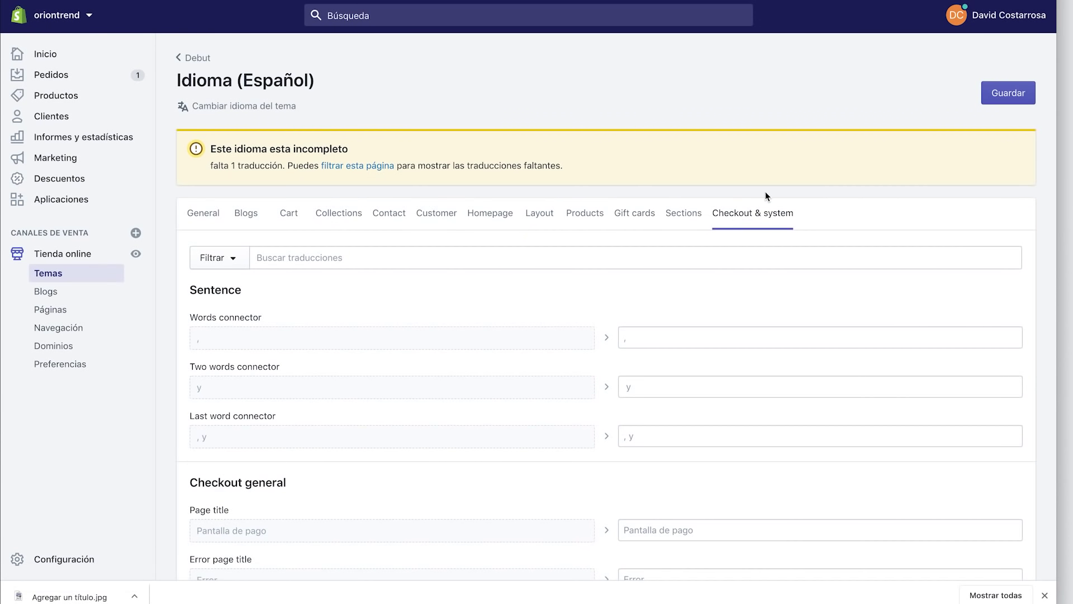
{"action": "key", "text": "ctrl+f"}
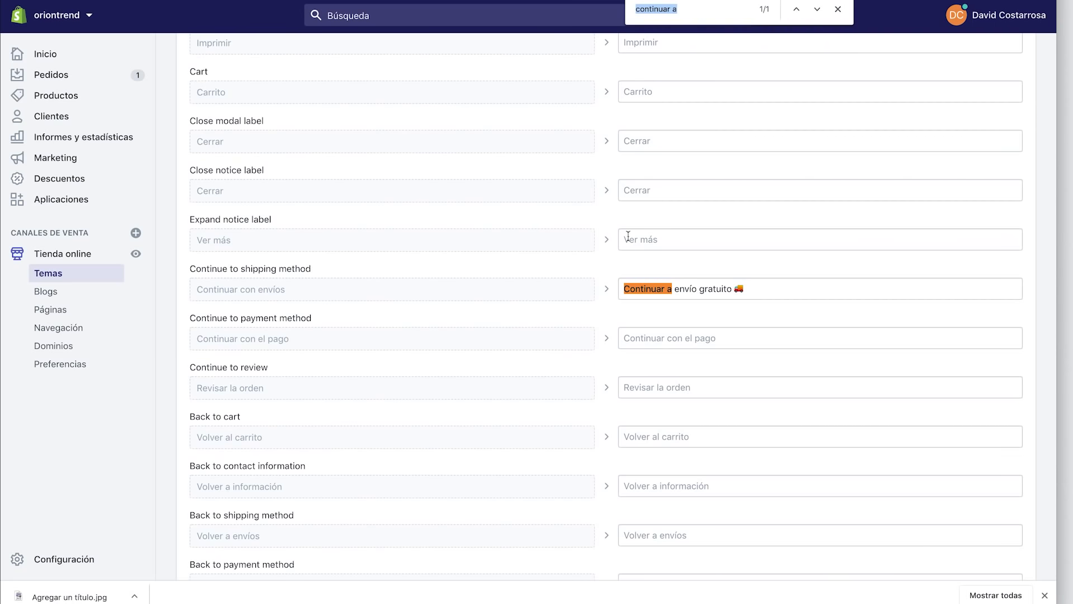
{"action": "left_click", "coordinate": [777, 285]}
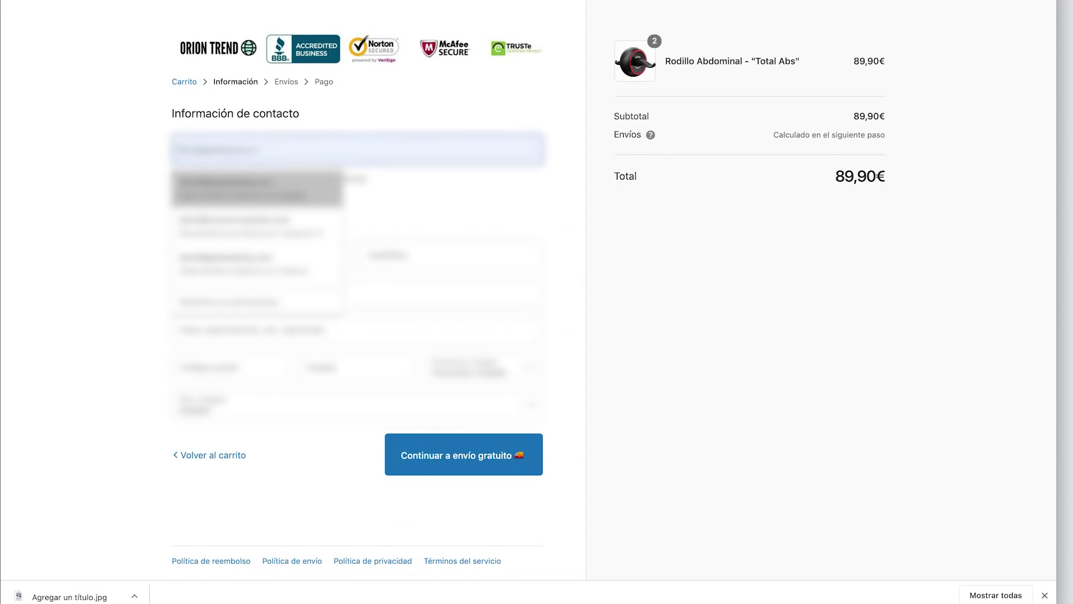
{"action": "left_click", "coordinate": [258, 187]}
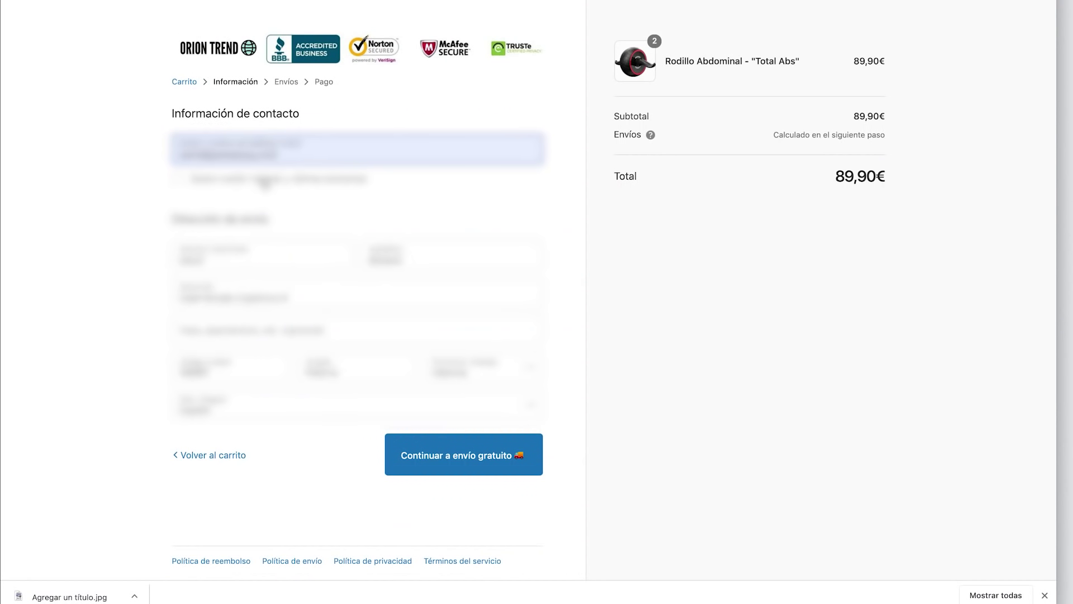
Continue the test order through free shipping to the payment step's Completar pedido button.
{"action": "left_click", "coordinate": [524, 447]}
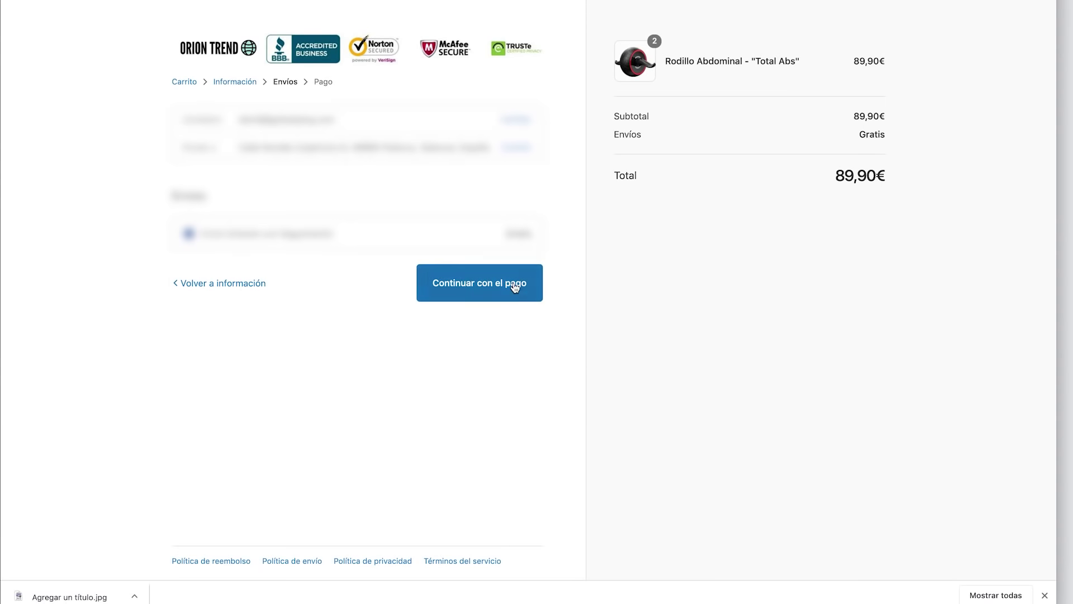
{"action": "left_click", "coordinate": [491, 287]}
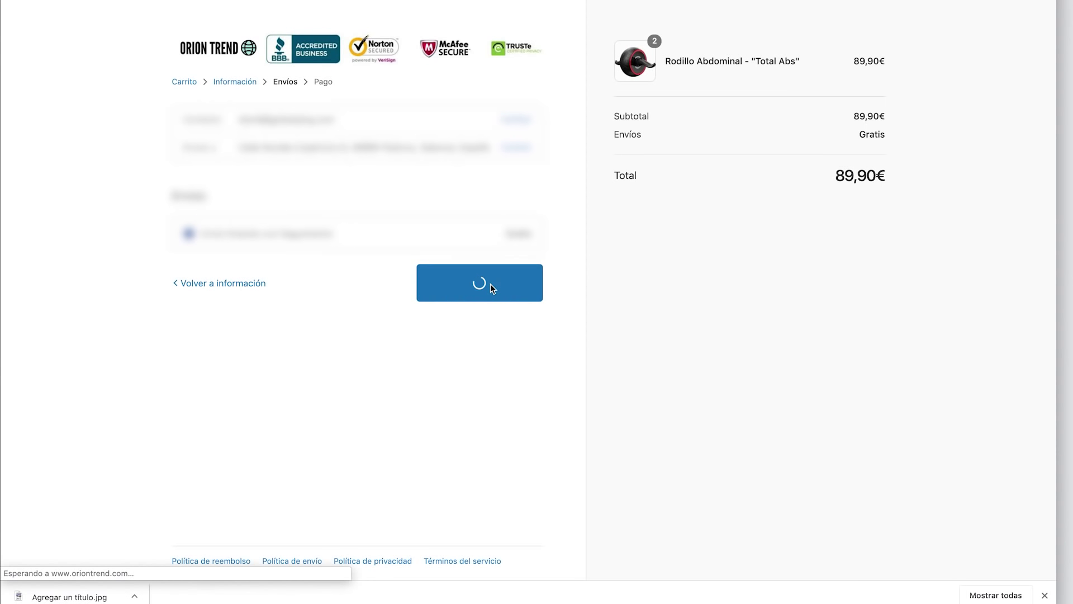
{"action": "scroll", "coordinate": [491, 284], "scroll_direction": "down", "scroll_amount": 5}
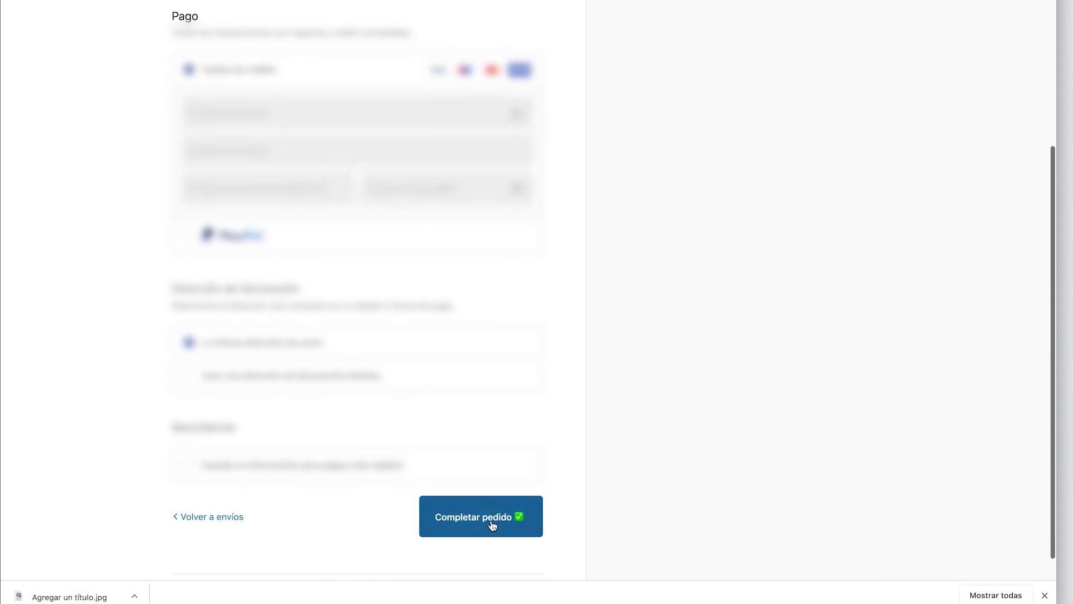
{"action": "scroll", "coordinate": [517, 491], "scroll_direction": "down", "scroll_amount": 1}
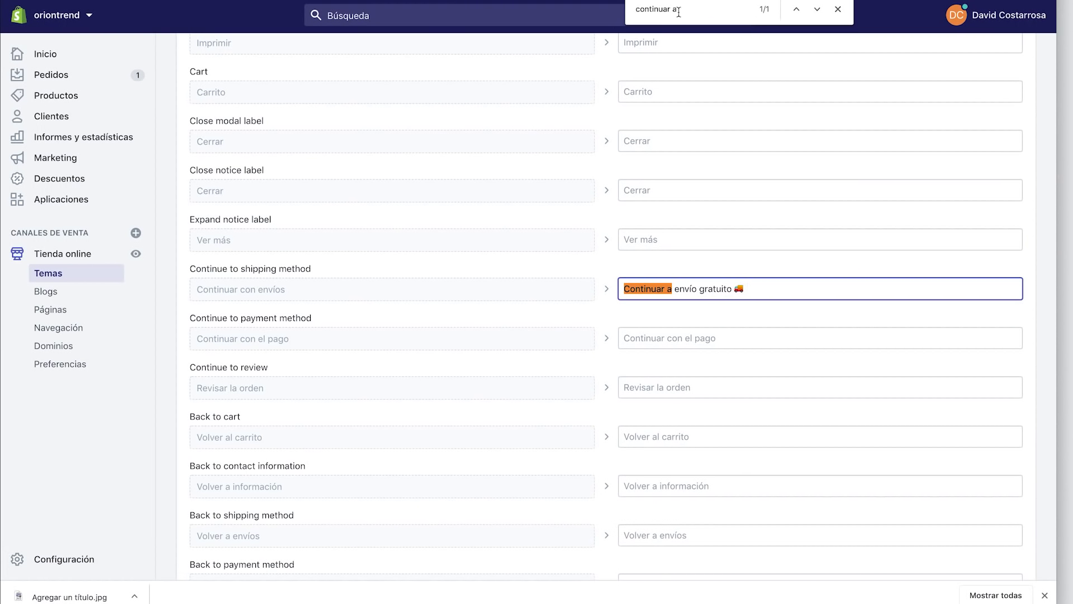
Search the checkout language page for 'COMPLETAR PEDIDO'.
{"action": "key", "text": "ctrl+a"}
{"action": "key", "text": "BackSpace"}
{"action": "type", "text": "COMPLETAR "}
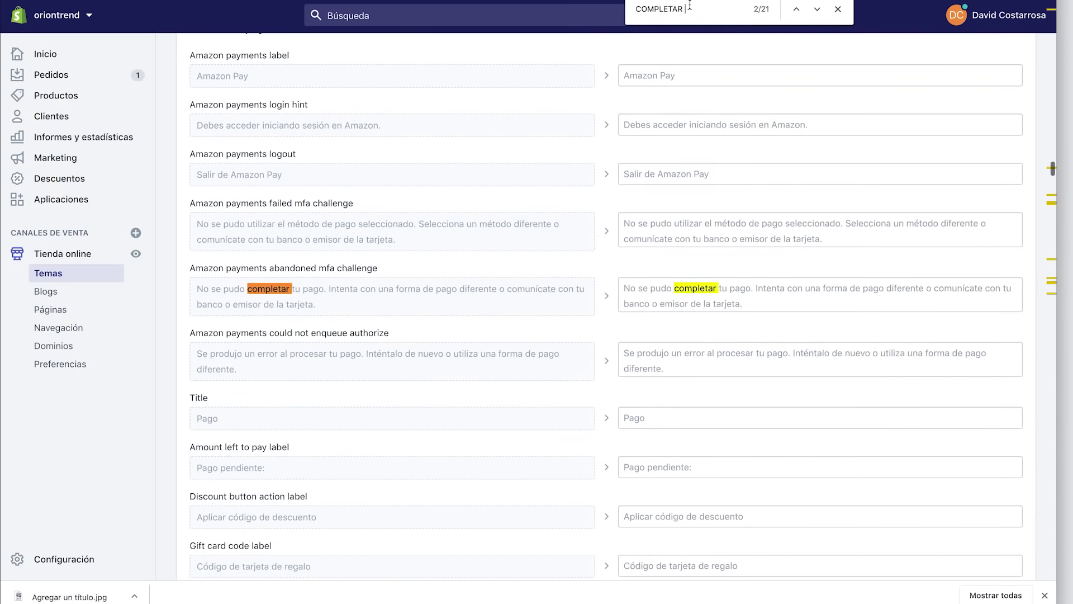
{"action": "type", "text": "PEDIDO"}
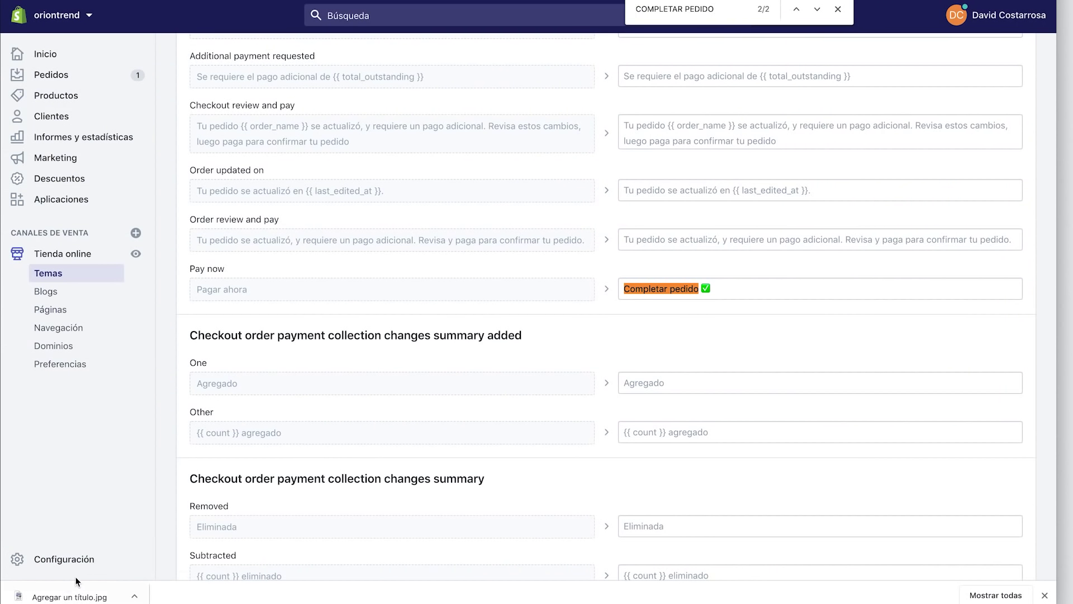
Open the Pantalla de pago checkout settings from Configuración.
{"action": "left_click", "coordinate": [74, 558]}
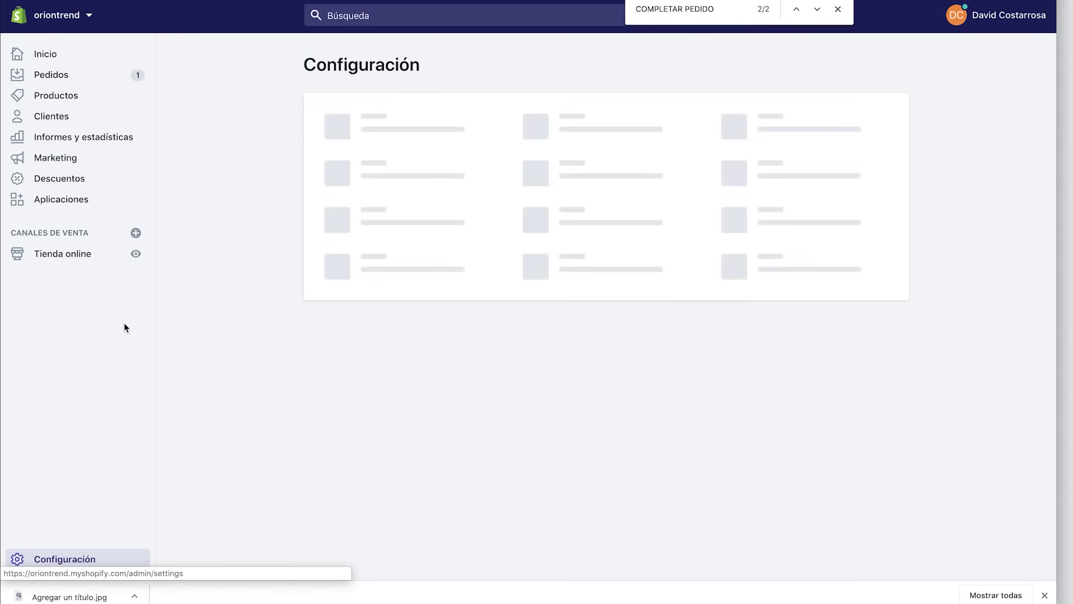
{"action": "left_click", "coordinate": [389, 277]}
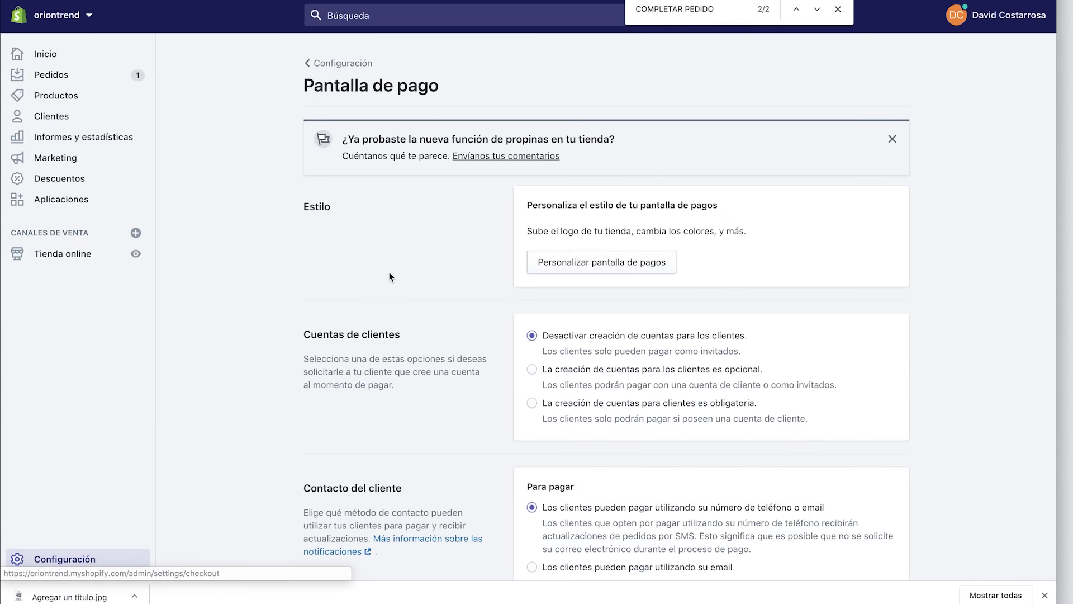
{"action": "scroll", "coordinate": [604, 277], "scroll_direction": "down", "scroll_amount": 2}
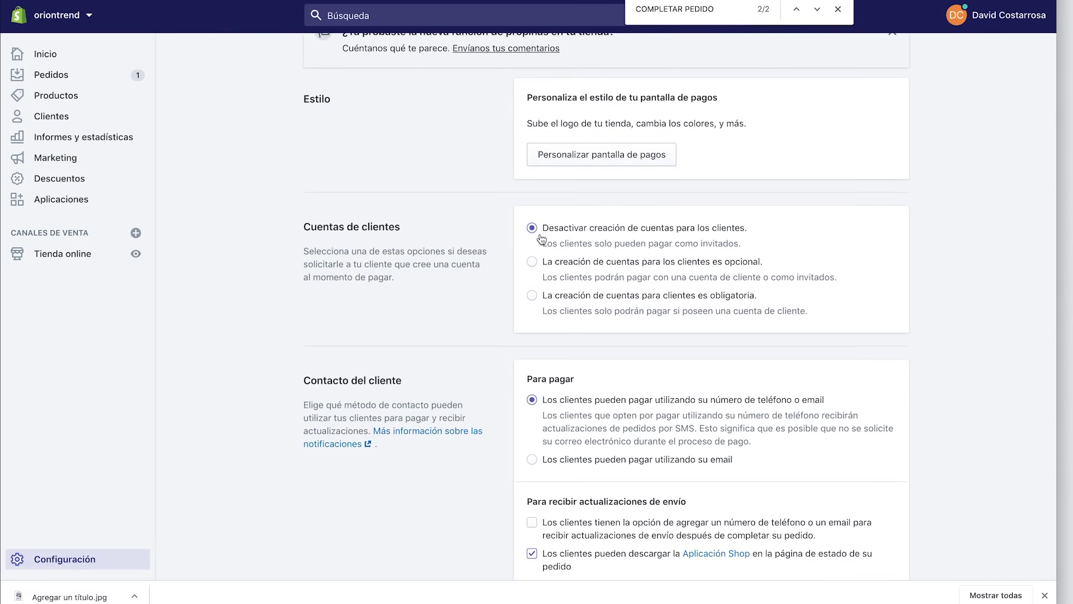
Scroll through every Pantalla de pago section to the bottom, then return to Configuración.
{"action": "scroll", "coordinate": [481, 245], "scroll_direction": "down", "scroll_amount": 1}
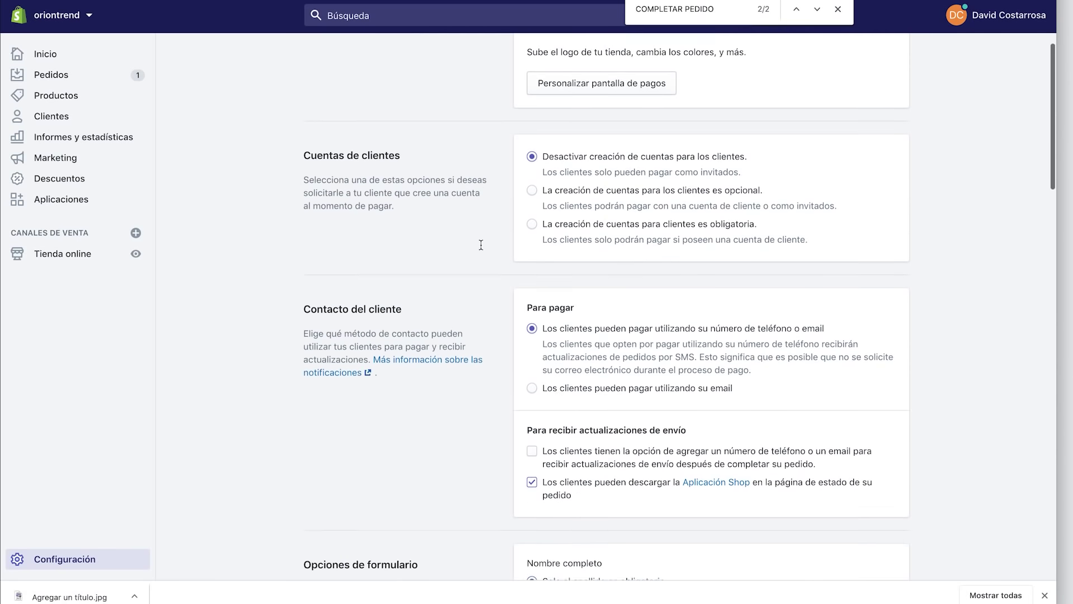
{"action": "scroll", "coordinate": [541, 333], "scroll_direction": "down", "scroll_amount": 2}
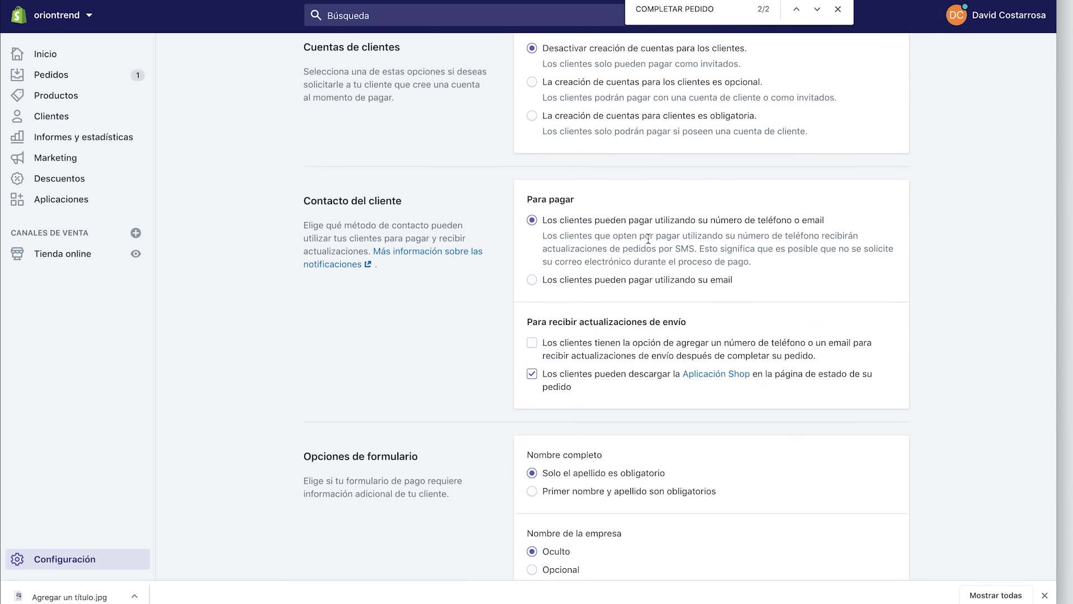
{"action": "scroll", "coordinate": [693, 235], "scroll_direction": "down", "scroll_amount": 2}
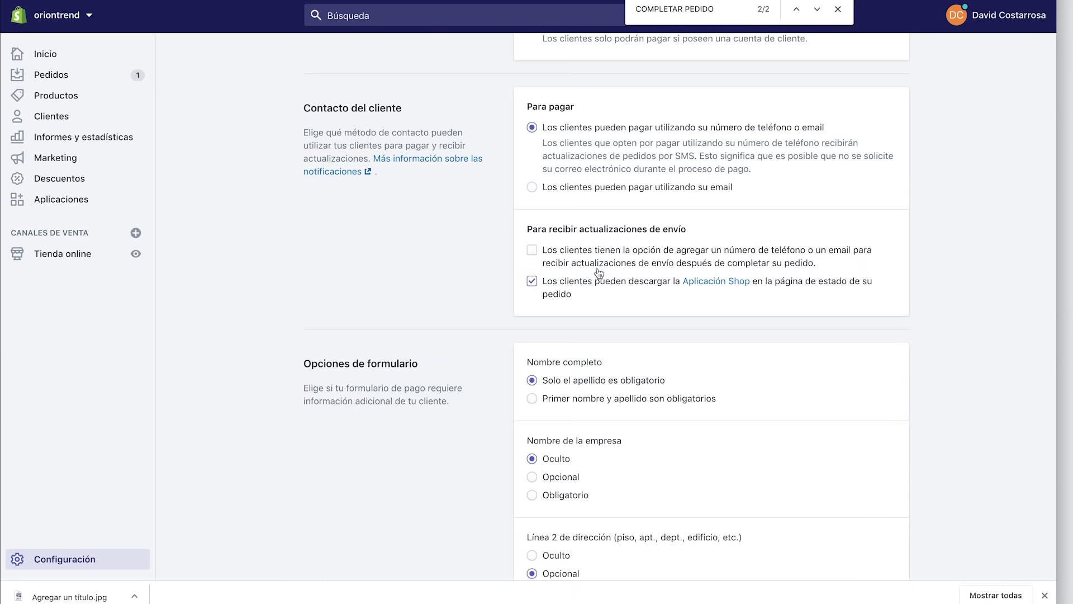
{"action": "scroll", "coordinate": [598, 274], "scroll_direction": "down", "scroll_amount": 2}
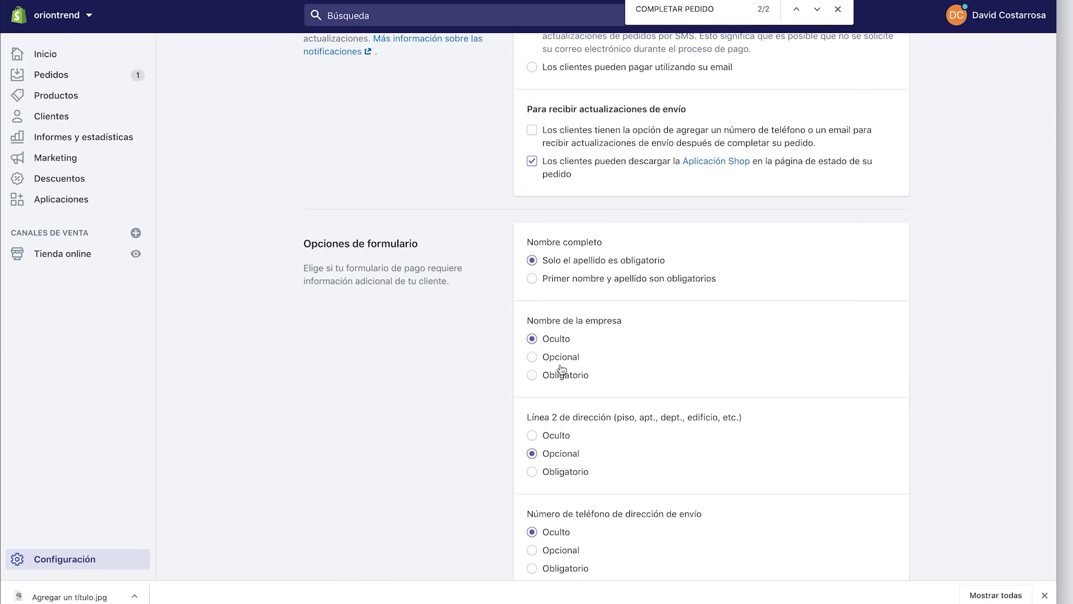
{"action": "scroll", "coordinate": [562, 369], "scroll_direction": "down", "scroll_amount": 2}
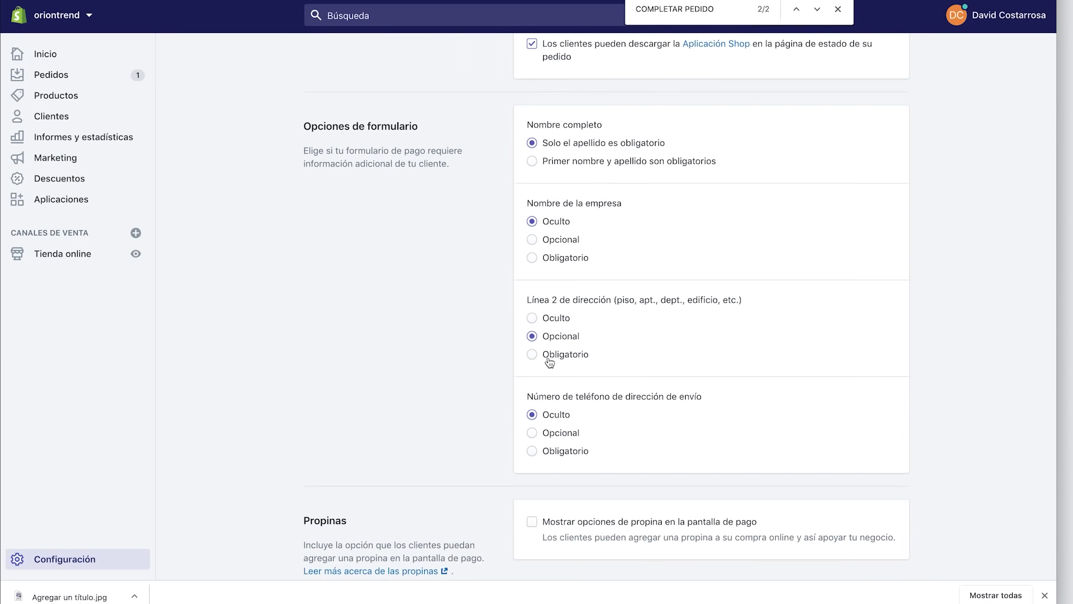
{"action": "scroll", "coordinate": [695, 363], "scroll_direction": "down", "scroll_amount": 2}
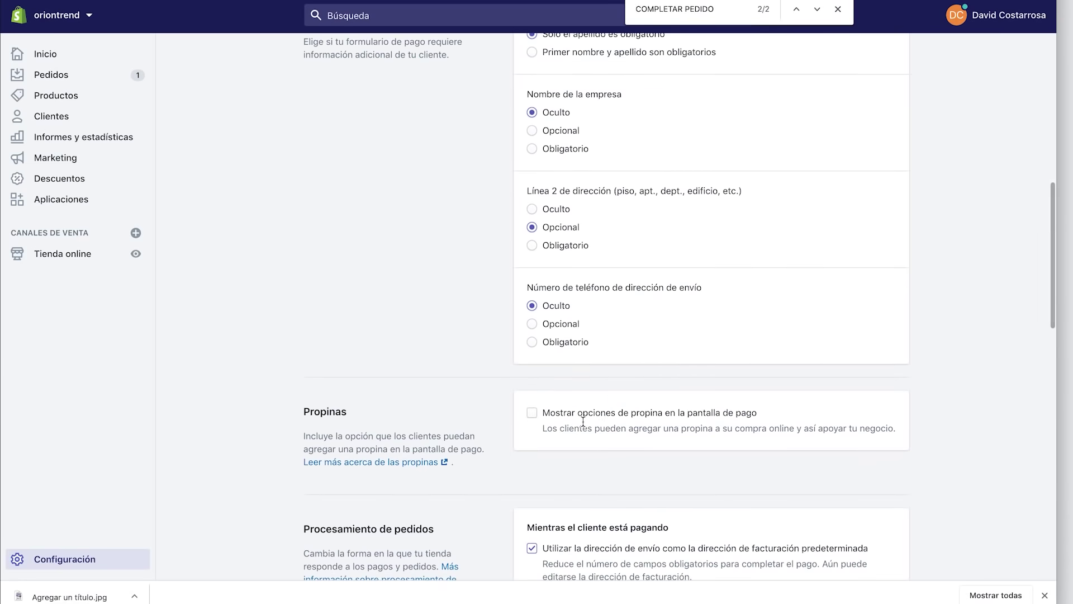
{"action": "scroll", "coordinate": [582, 421], "scroll_direction": "down", "scroll_amount": 4}
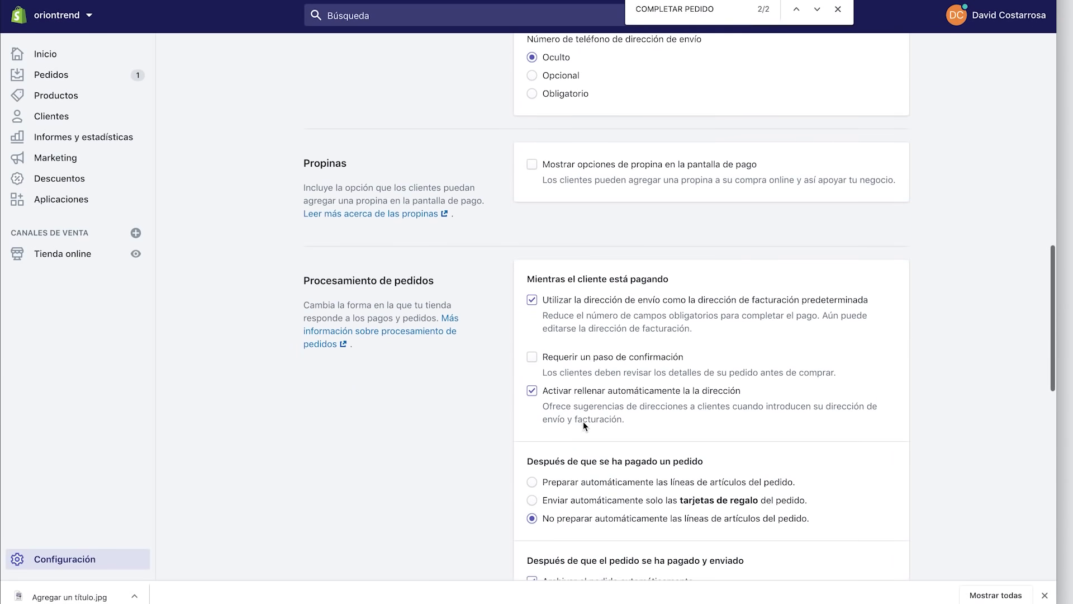
{"action": "scroll", "coordinate": [675, 307], "scroll_direction": "down", "scroll_amount": 3}
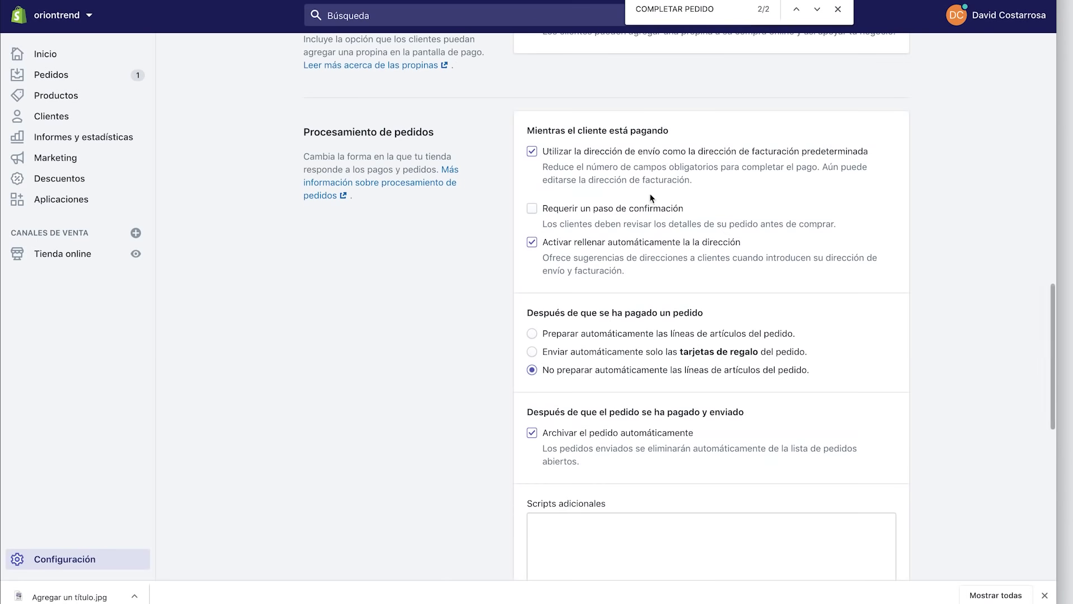
{"action": "scroll", "coordinate": [741, 258], "scroll_direction": "down", "scroll_amount": 3}
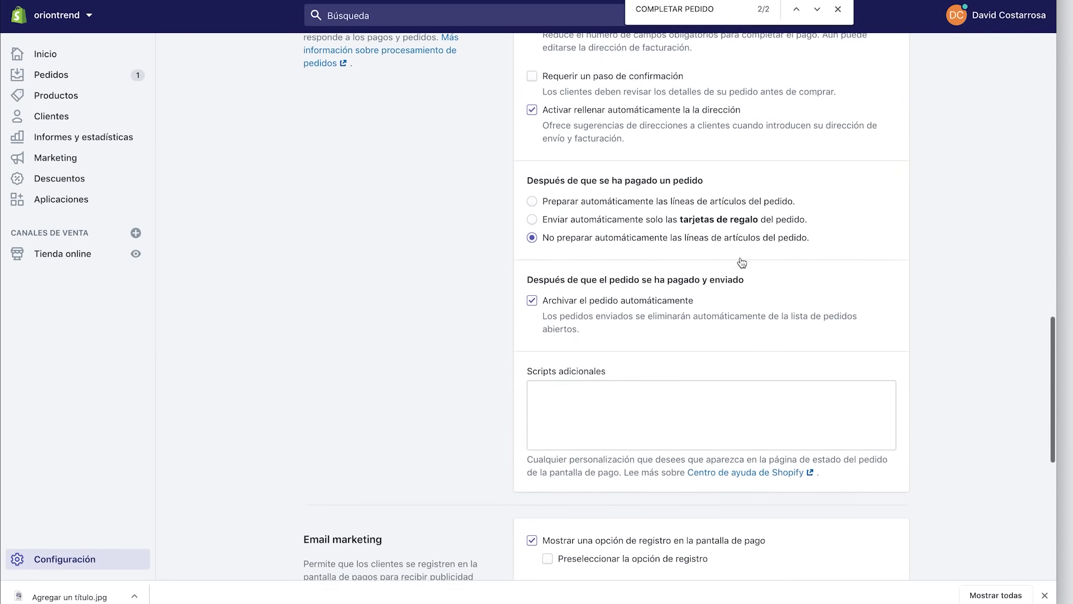
{"action": "scroll", "coordinate": [741, 262], "scroll_direction": "down", "scroll_amount": 8}
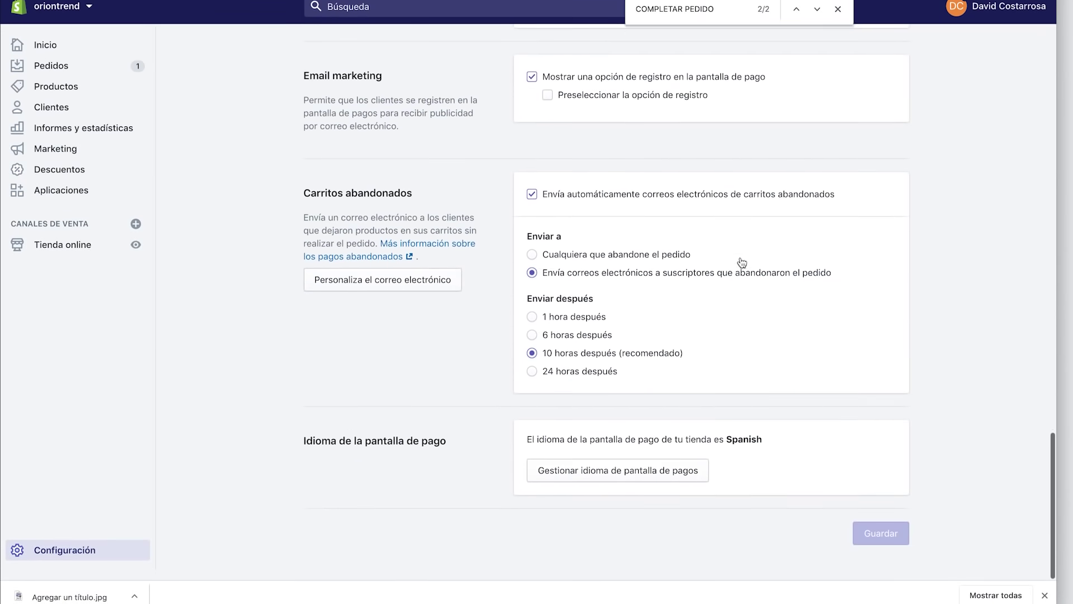
{"action": "scroll", "coordinate": [741, 260], "scroll_direction": "up", "scroll_amount": 20}
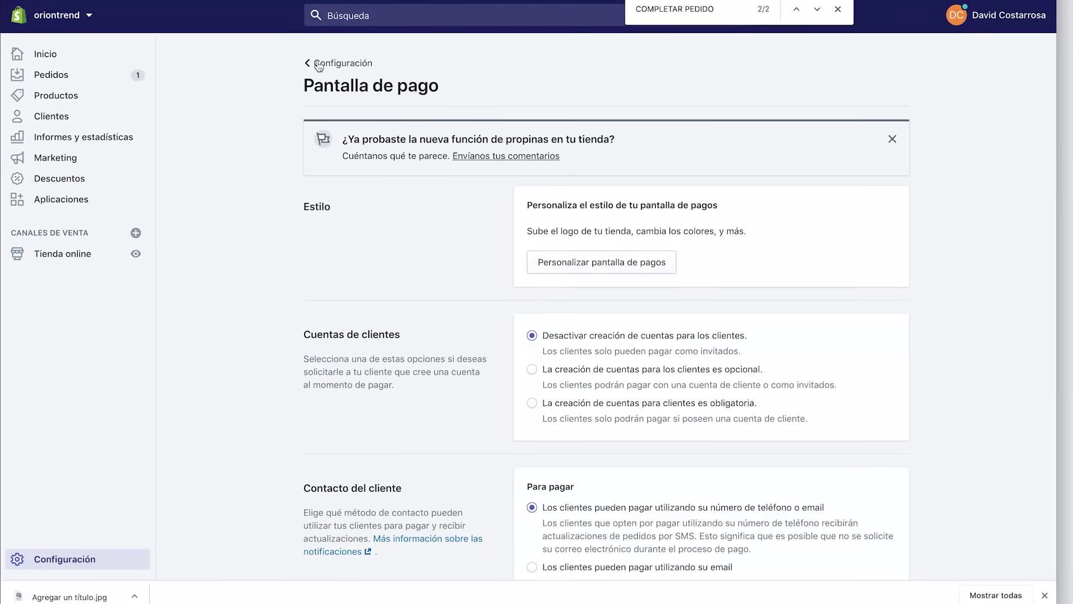
{"action": "left_click", "coordinate": [318, 64]}
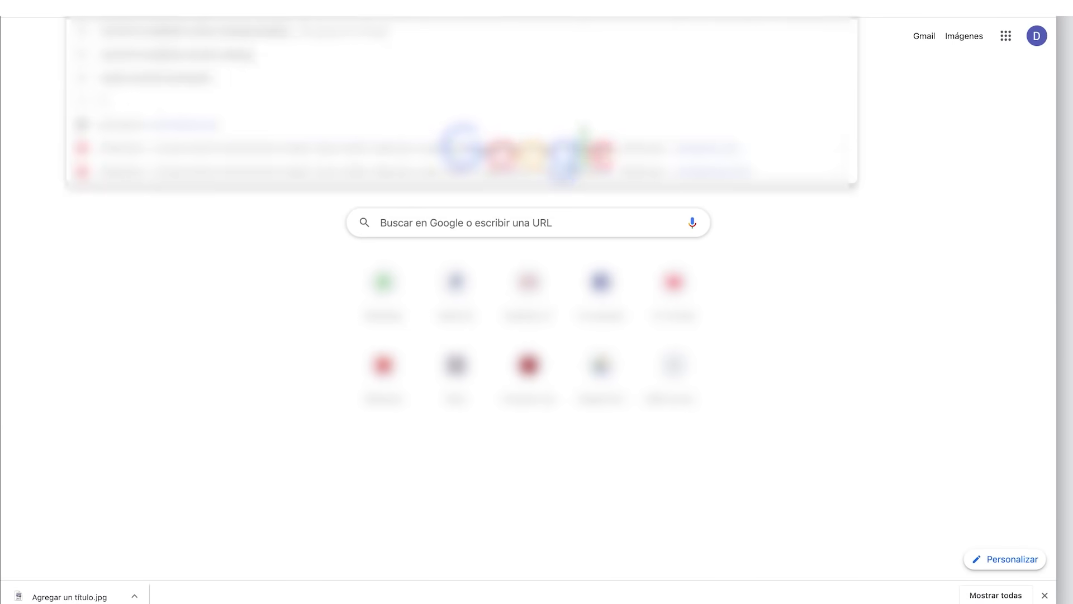
Browse the Orion Trend storefront home page and view the BIENESTAR collection.
{"action": "key", "text": "Return"}
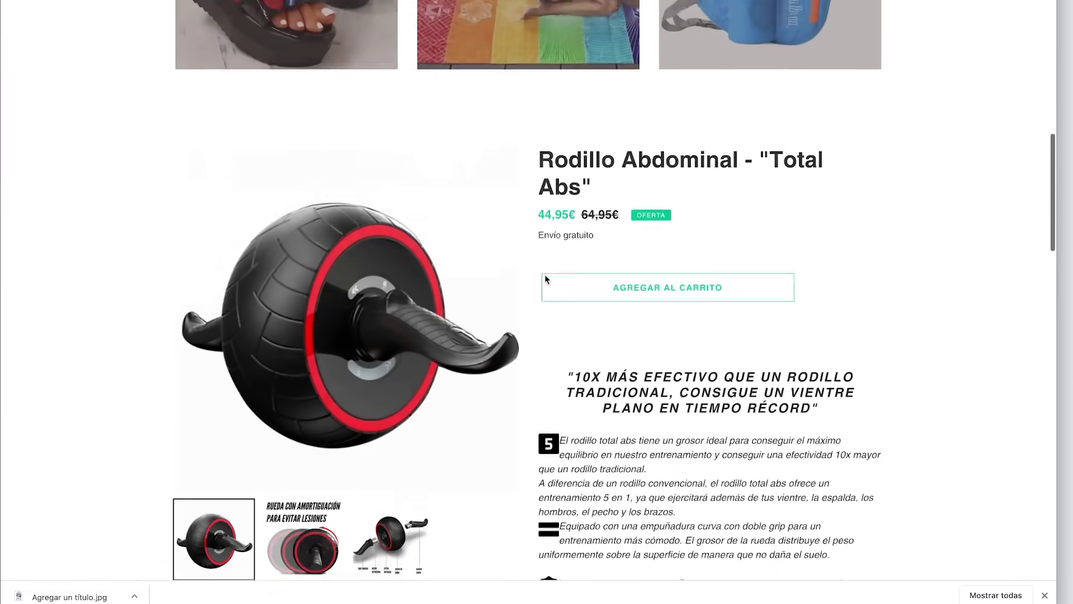
{"action": "scroll", "coordinate": [596, 346], "scroll_direction": "down", "scroll_amount": 7}
{"action": "scroll", "coordinate": [595, 346], "scroll_direction": "down", "scroll_amount": 15}
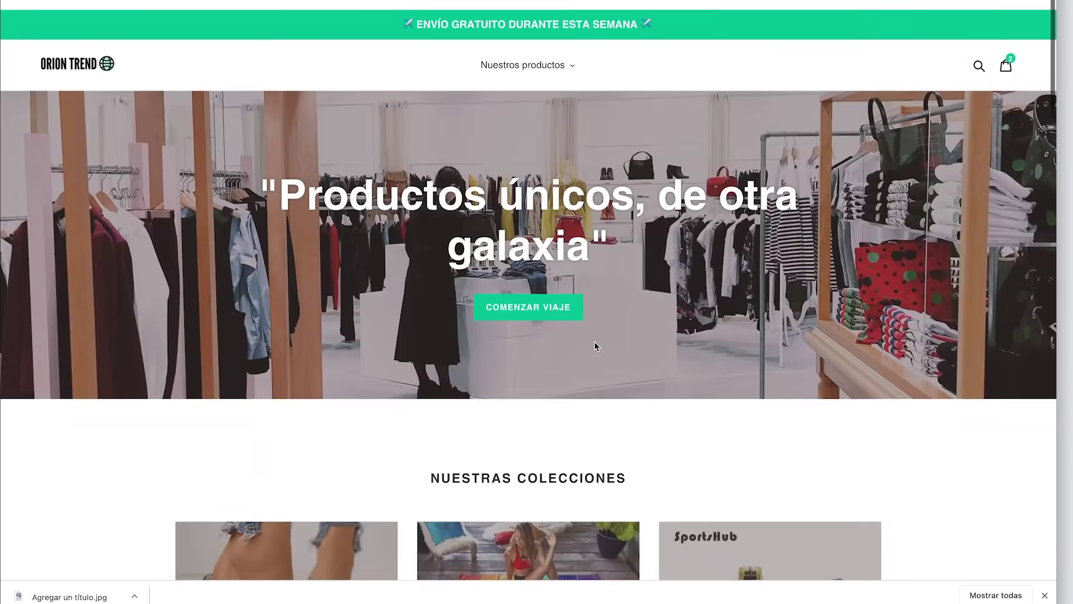
{"action": "scroll", "coordinate": [595, 341], "scroll_direction": "down", "scroll_amount": 4}
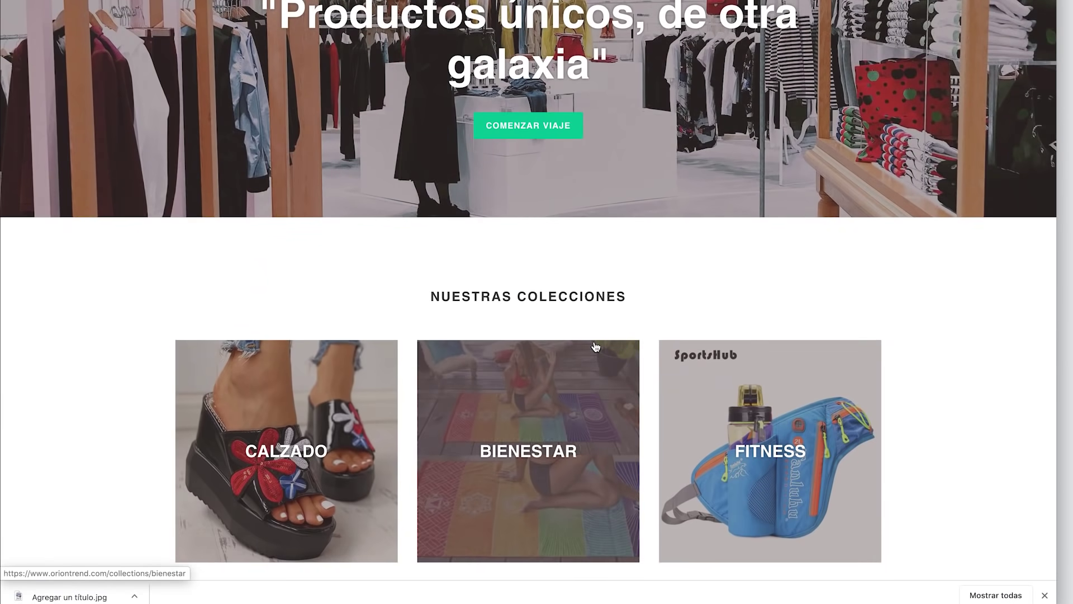
{"action": "scroll", "coordinate": [594, 346], "scroll_direction": "down", "scroll_amount": 3}
{"action": "scroll", "coordinate": [903, 189], "scroll_direction": "up", "scroll_amount": 6}
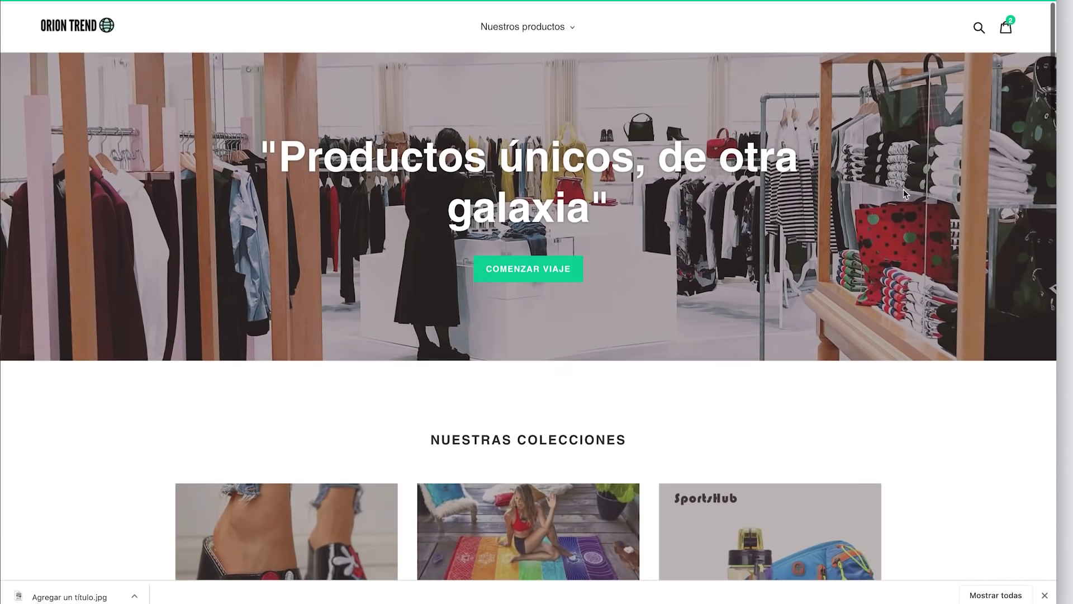
{"action": "scroll", "coordinate": [903, 189], "scroll_direction": "down", "scroll_amount": 2}
{"action": "scroll", "coordinate": [903, 190], "scroll_direction": "down", "scroll_amount": 2}
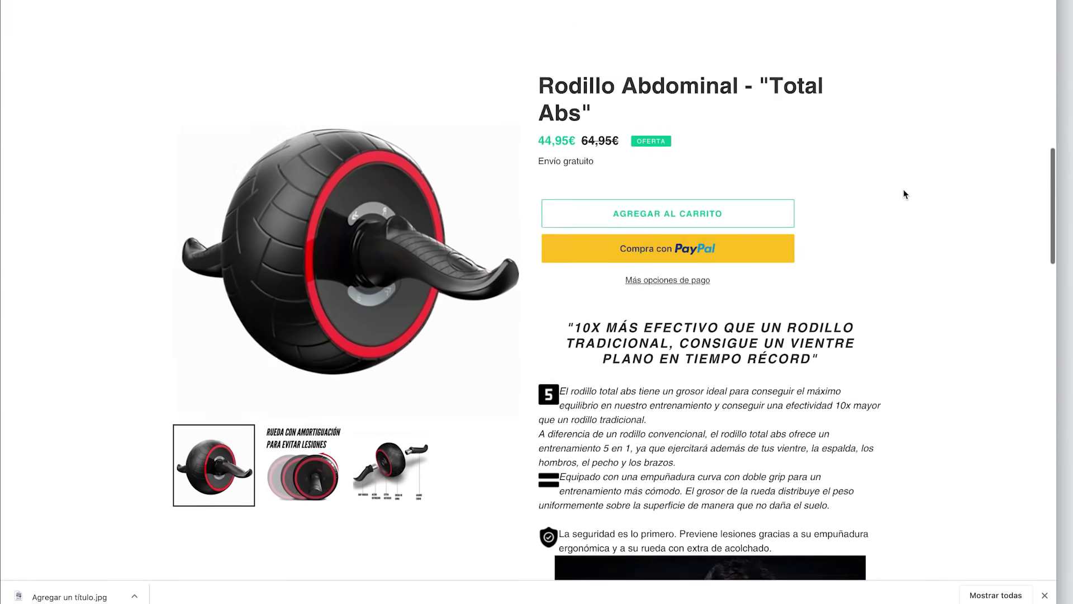
{"action": "scroll", "coordinate": [903, 190], "scroll_direction": "down", "scroll_amount": 2}
{"action": "scroll", "coordinate": [903, 190], "scroll_direction": "up", "scroll_amount": 1}
{"action": "scroll", "coordinate": [903, 193], "scroll_direction": "down", "scroll_amount": 15}
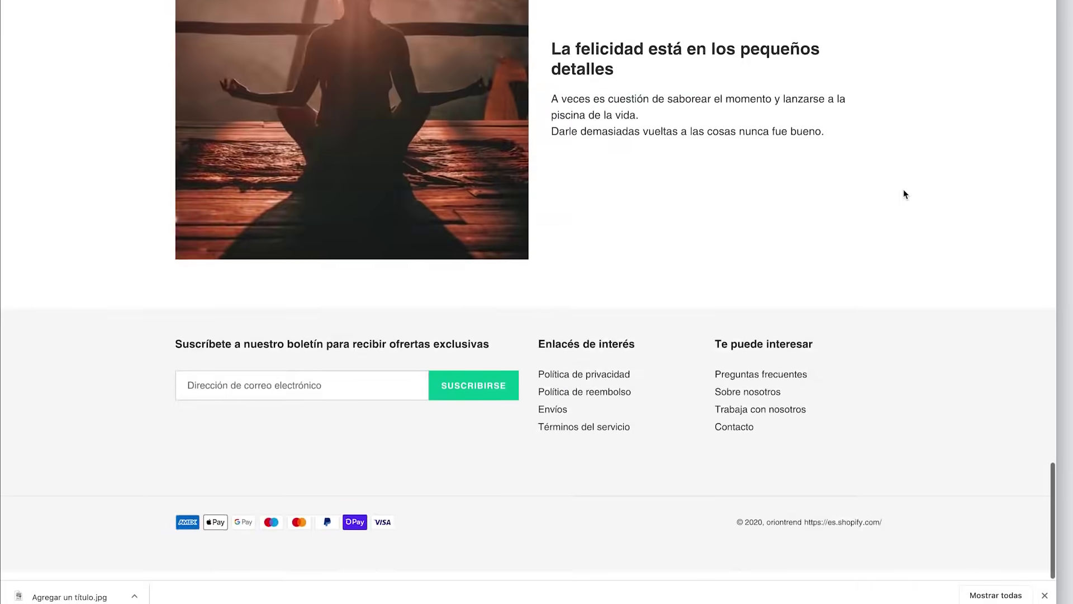
{"action": "scroll", "coordinate": [903, 194], "scroll_direction": "up", "scroll_amount": 12}
{"action": "scroll", "coordinate": [903, 193], "scroll_direction": "up", "scroll_amount": 1}
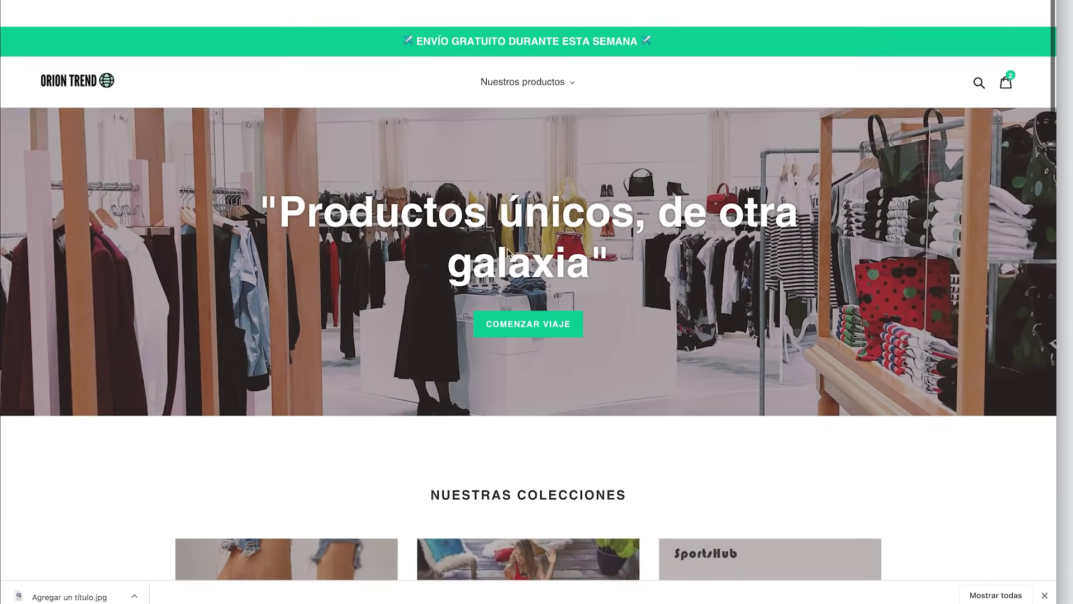
{"action": "scroll", "coordinate": [508, 251], "scroll_direction": "down", "scroll_amount": 3}
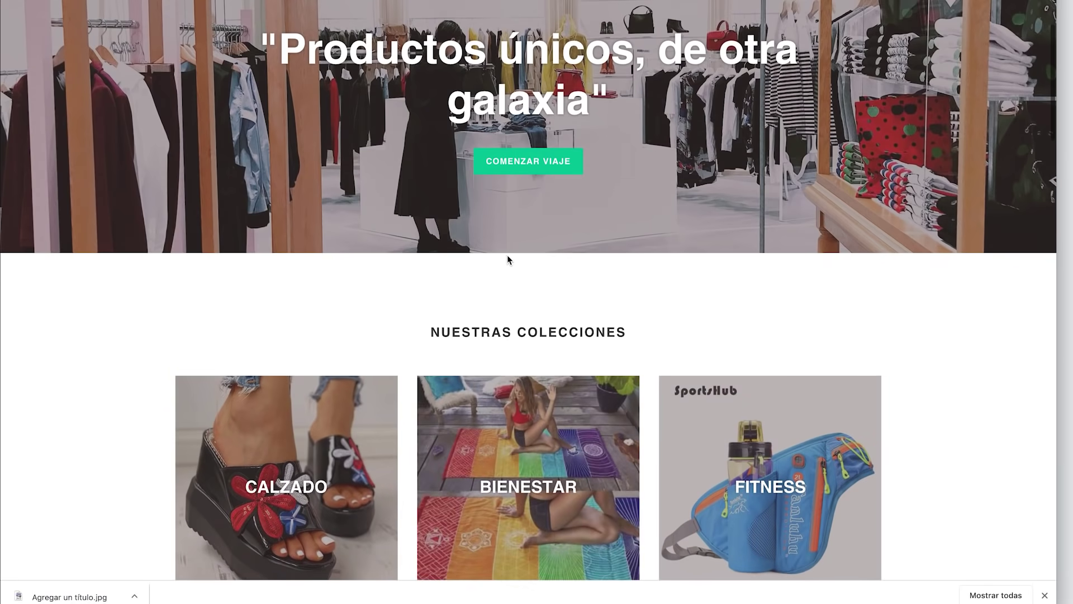
{"action": "left_click", "coordinate": [538, 450]}
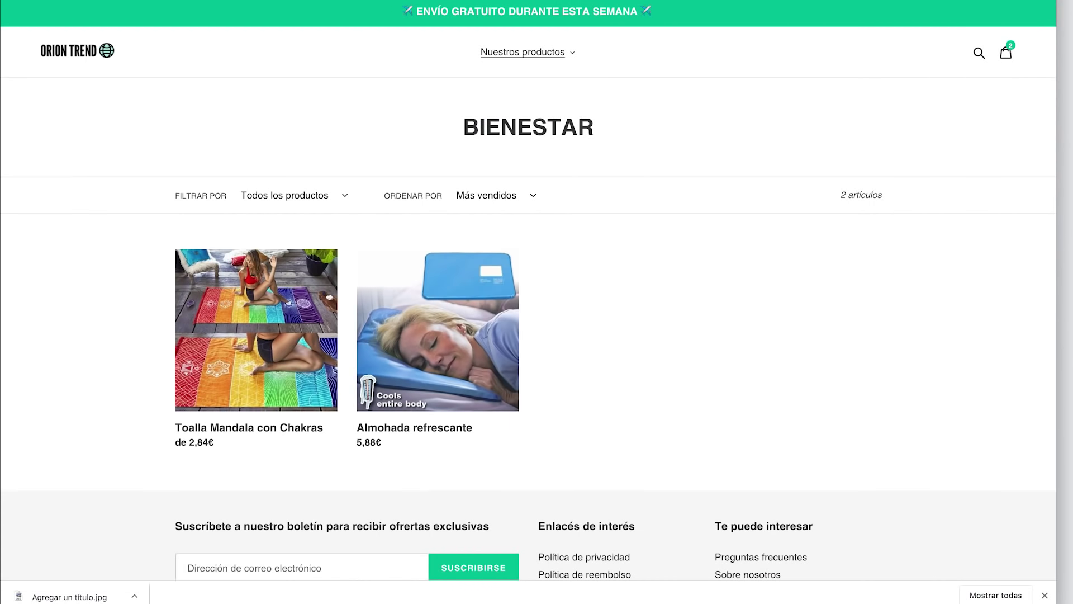
{"action": "key", "text": "alt+Left"}
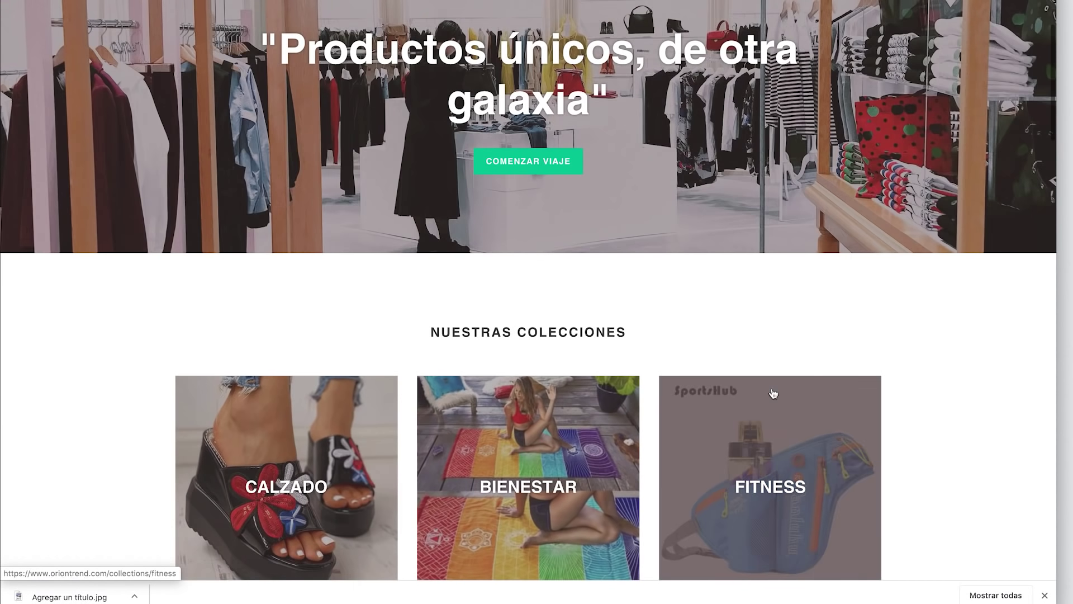
Open the FITNESS collection's Rodillo Abdominal product and check its Dimensiones, Nuestra Garantía and Description tabs.
{"action": "left_click", "coordinate": [773, 394]}
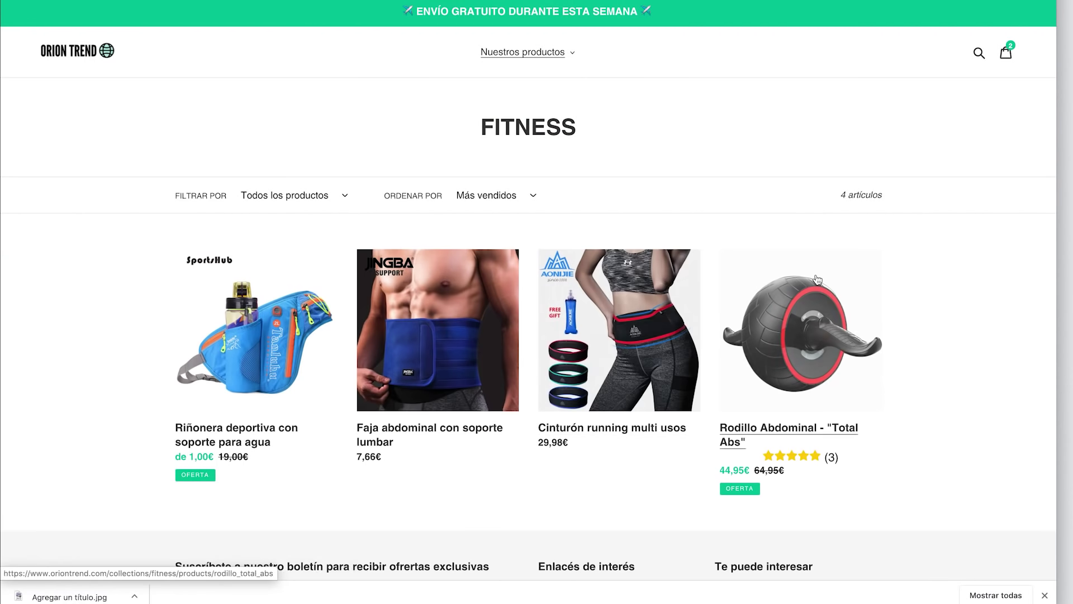
{"action": "left_click", "coordinate": [817, 279]}
{"action": "scroll", "coordinate": [735, 306], "scroll_direction": "down", "scroll_amount": 2}
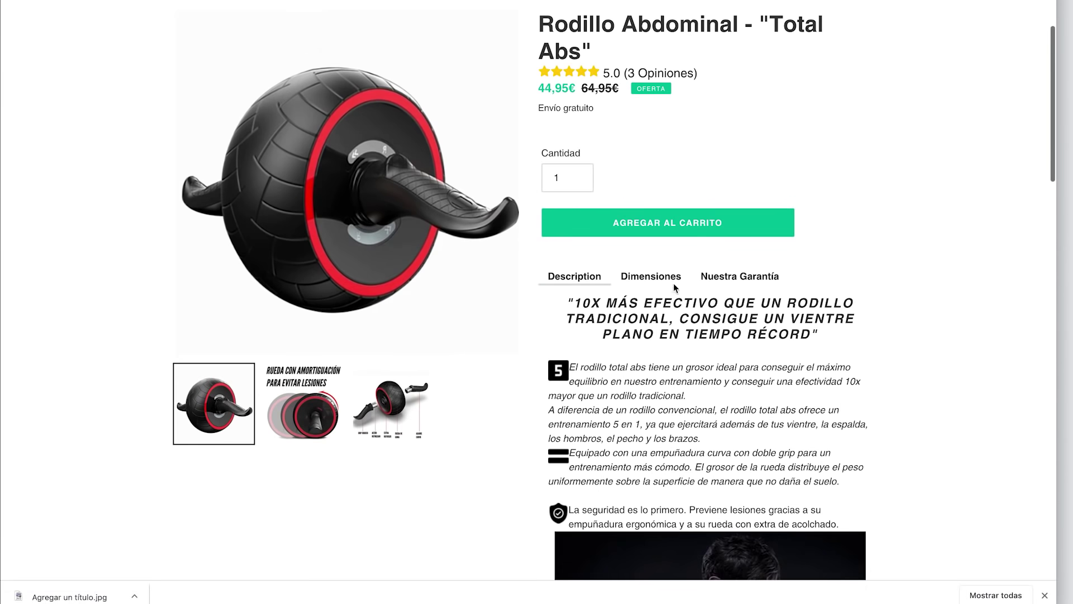
{"action": "left_click", "coordinate": [668, 276]}
{"action": "left_click", "coordinate": [748, 273]}
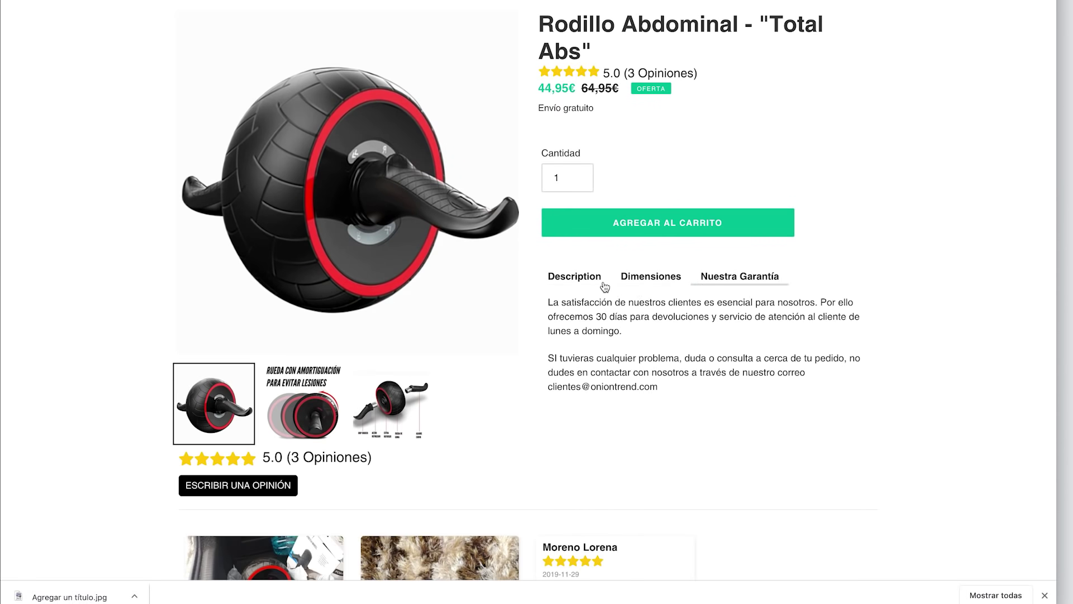
{"action": "left_click", "coordinate": [603, 282]}
{"action": "scroll", "coordinate": [709, 291], "scroll_direction": "down", "scroll_amount": 20}
{"action": "scroll", "coordinate": [710, 291], "scroll_direction": "up", "scroll_amount": 5}
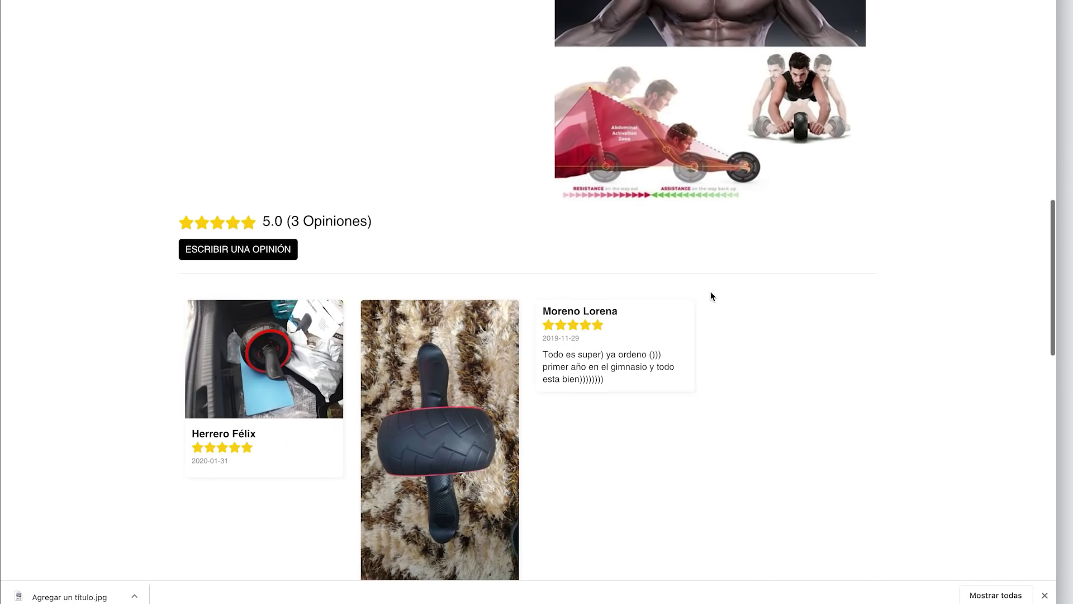
{"action": "scroll", "coordinate": [570, 386], "scroll_direction": "up", "scroll_amount": 15}
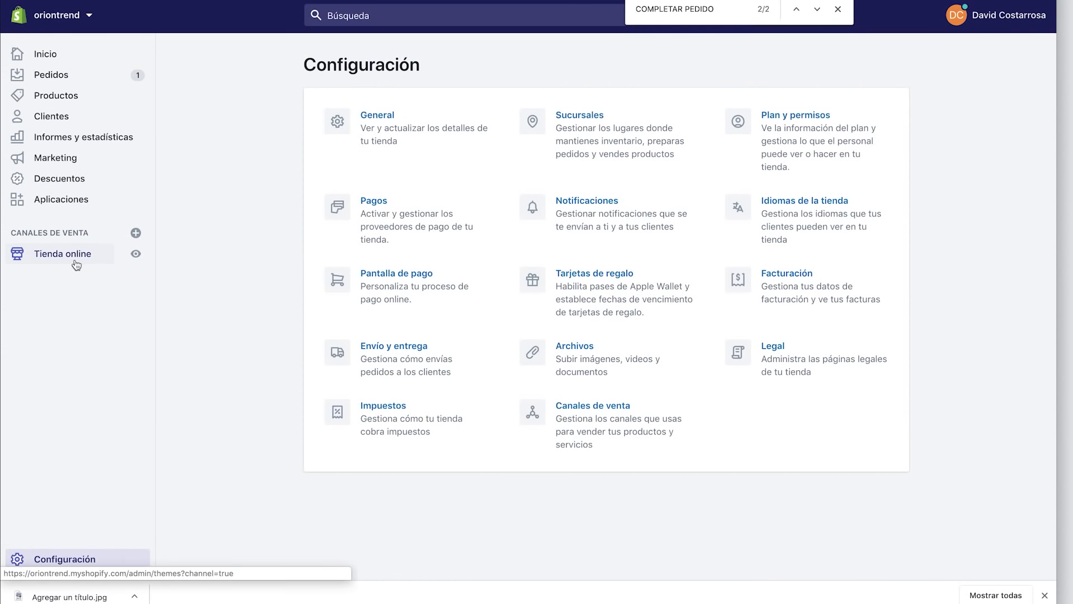
Open the online store's Preferencias page and scroll through its fields.
{"action": "left_click", "coordinate": [75, 261]}
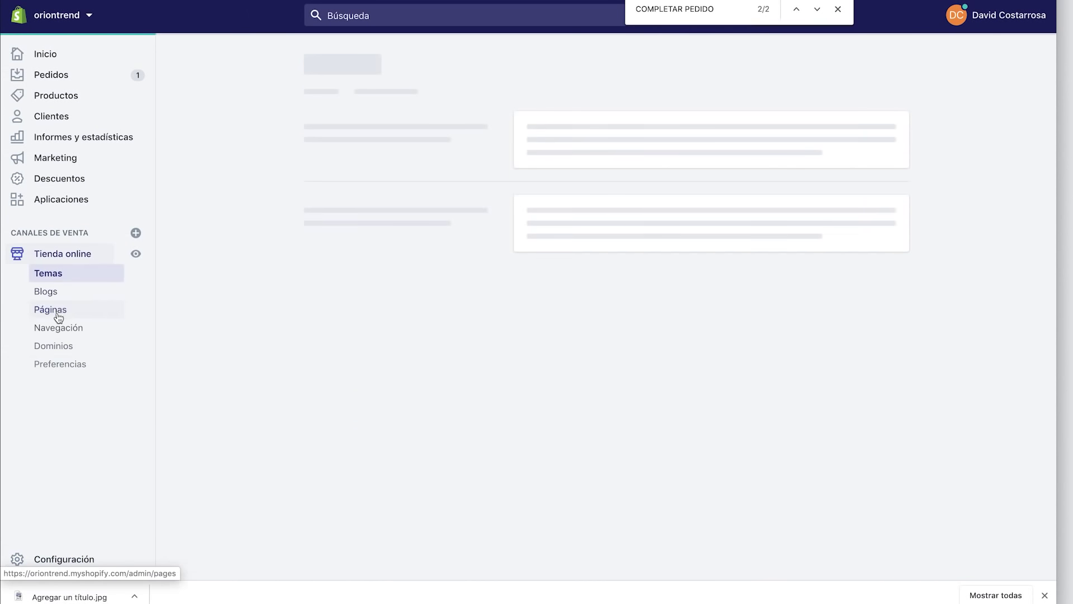
{"action": "left_click", "coordinate": [53, 363]}
{"action": "scroll", "coordinate": [721, 305], "scroll_direction": "down", "scroll_amount": 5}
{"action": "scroll", "coordinate": [721, 305], "scroll_direction": "down", "scroll_amount": 3}
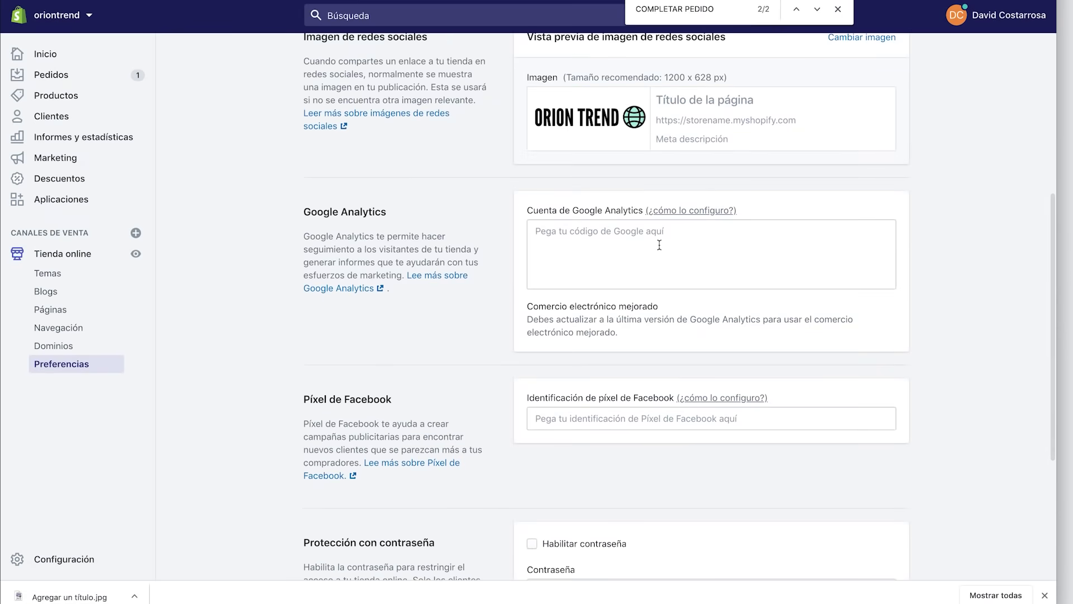
{"action": "scroll", "coordinate": [659, 245], "scroll_direction": "down", "scroll_amount": 4}
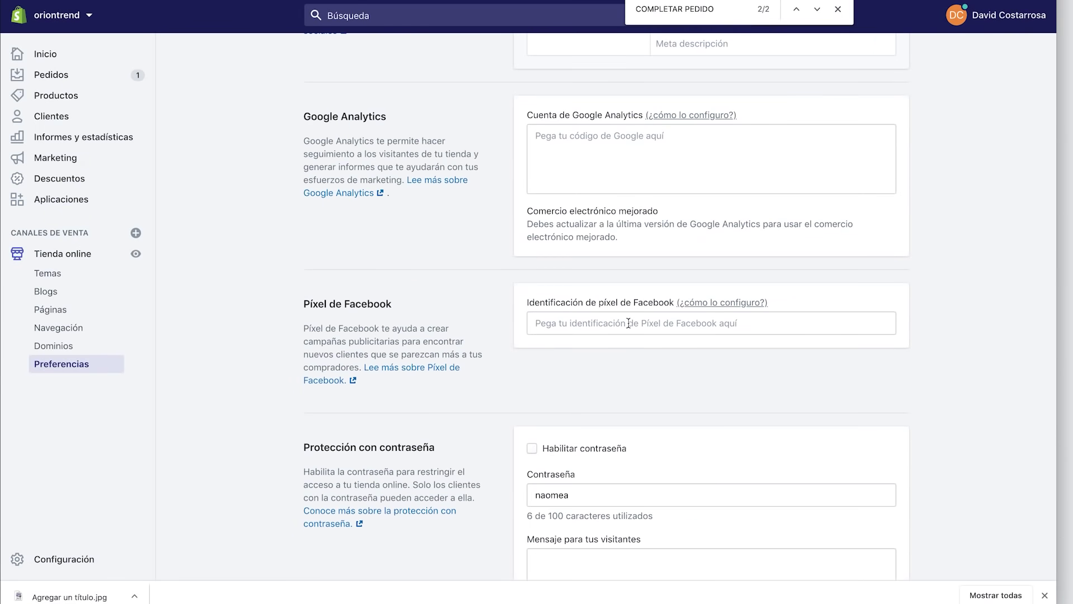
{"action": "scroll", "coordinate": [633, 320], "scroll_direction": "up", "scroll_amount": 15}
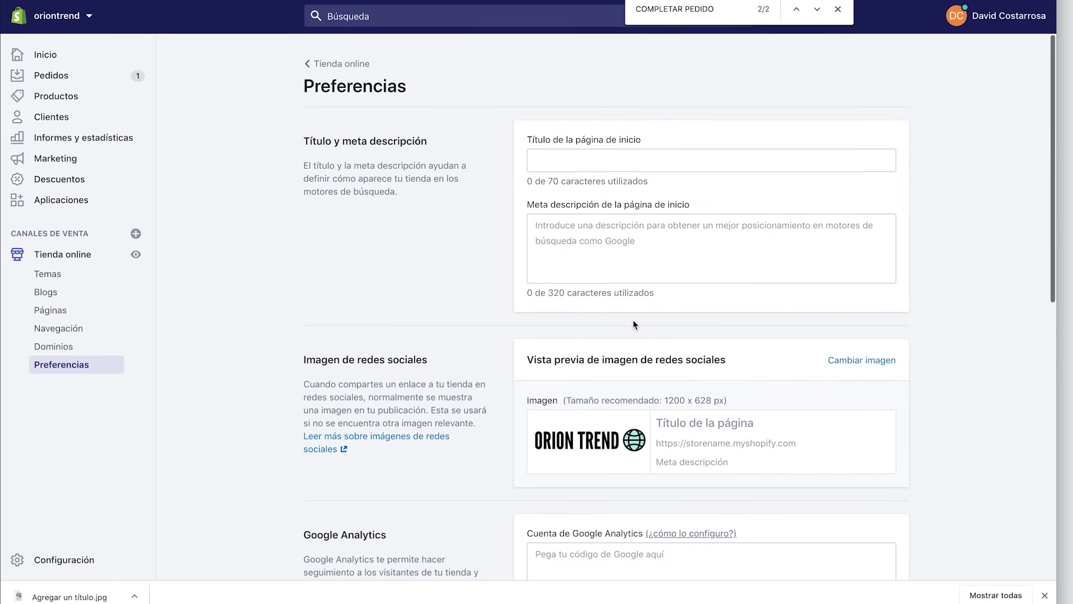
Save title 'Orion Trends, productos asombrosos para gente de otra galaxia' and an exclusive-products meta description.
{"action": "left_click", "coordinate": [668, 152]}
{"action": "type", "text": "Orion "}
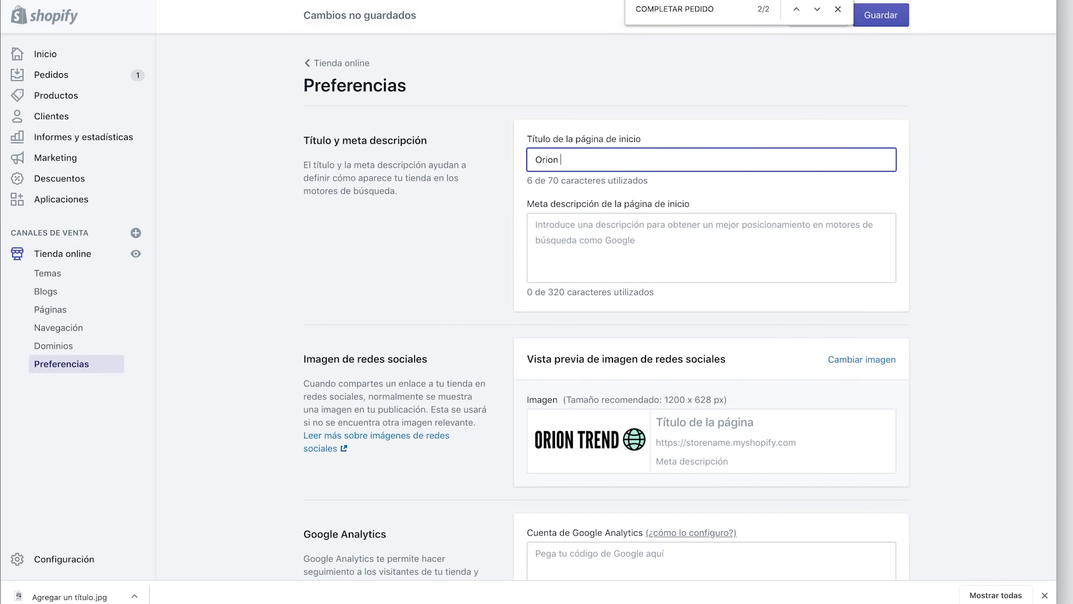
{"action": "type", "text": "Trends, productos asombrosos pa"}
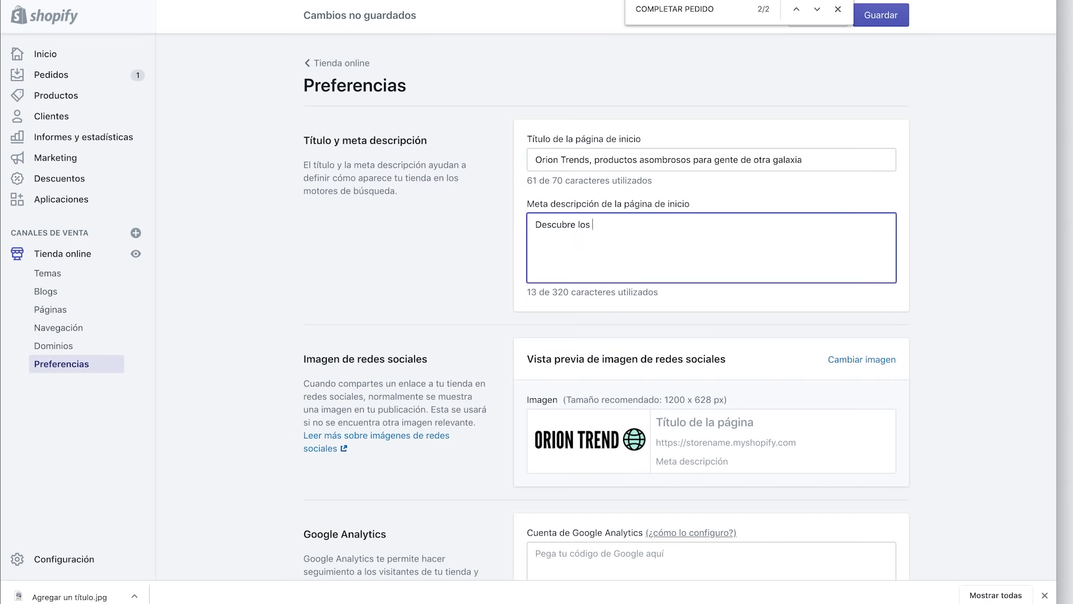
{"action": "type", "text": "mejores productos de"}
{"action": "key", "text": "BackSpace"}
{"action": "key", "text": "BackSpace"}
{"action": "key", "text": "BackSpace"}
{"action": "key", "text": "BackSpace"}
{"action": "key", "text": "BackSpace"}
{"action": "key", "text": "BackSpace"}
{"action": "key", "text": "BackSpace"}
{"action": "key", "text": "BackSpace"}
{"action": "key", "text": "BackSpace"}
{"action": "key", "text": "BackSpace"}
{"action": "key", "text": "BackSpace"}
{"action": "key", "text": "BackSpace"}
{"action": "key", "text": "BackSpace"}
{"action": "key", "text": "BackSpace"}
{"action": "key", "text": "BackSpace"}
{"action": "key", "text": "BackSpace"}
{"action": "key", "text": "BackSpace"}
{"action": "key", "text": "BackSpace"}
{"action": "key", "text": "BackSpace"}
{"action": "key", "text": "BackSpace"}
{"action": "key", "text": "BackSpace"}
{"action": "type", "text": "productos más exclusivos a precios asombrosos, "}
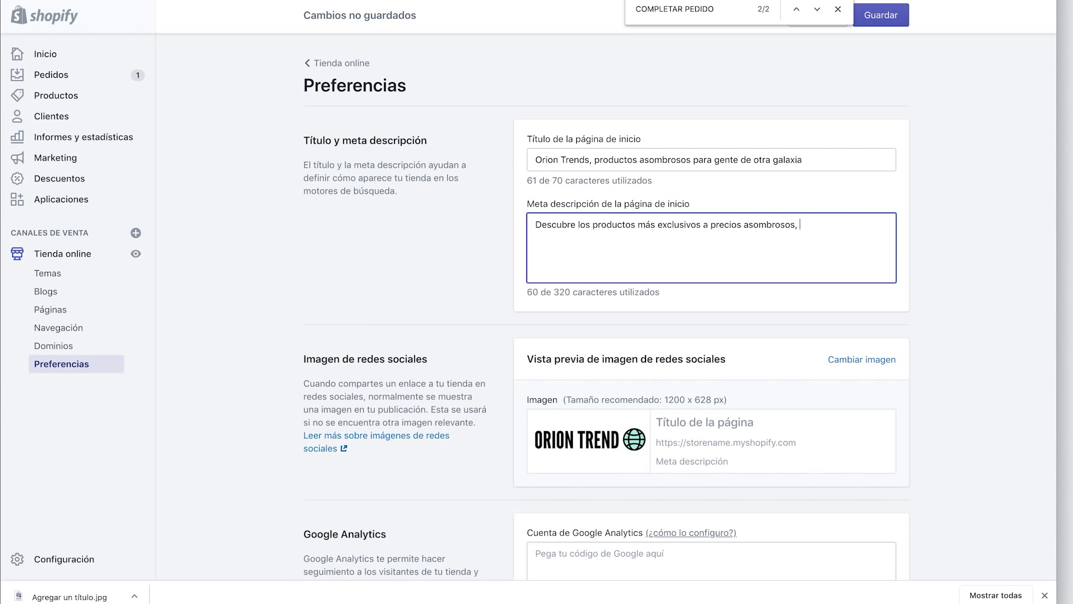
{"action": "type", "text": "Orion Trend "}
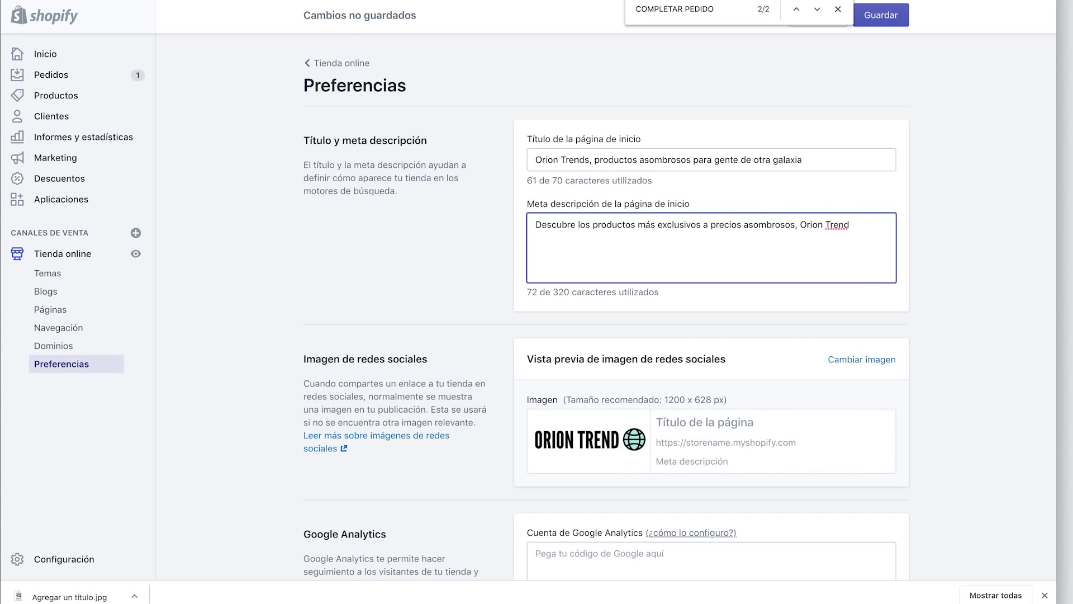
{"action": "type", "text": "te acerca productos de otra galaxia a tu casa."}
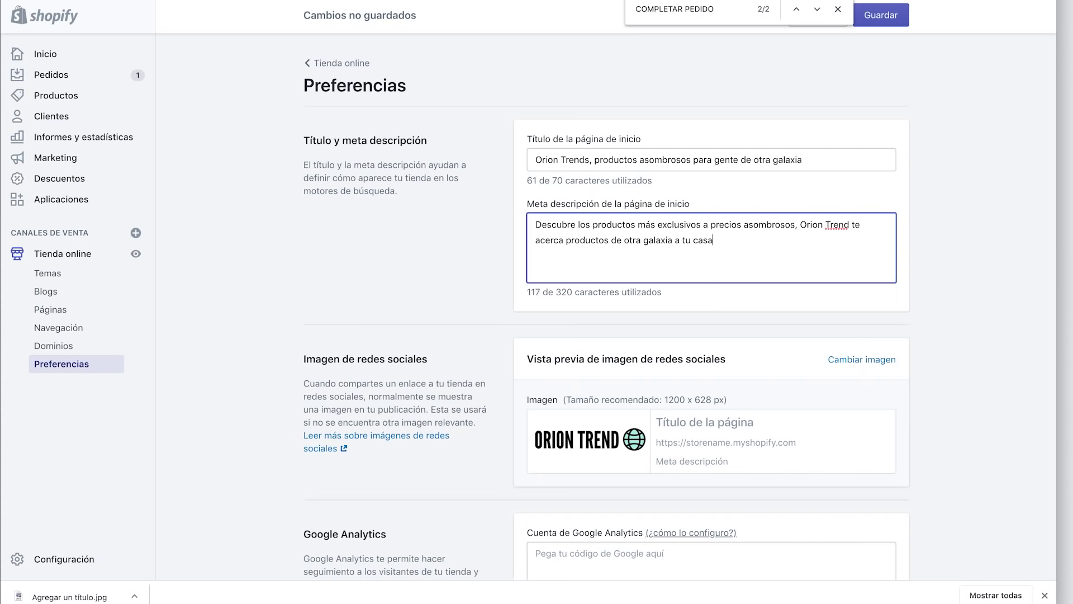
{"action": "left_click", "coordinate": [881, 15]}
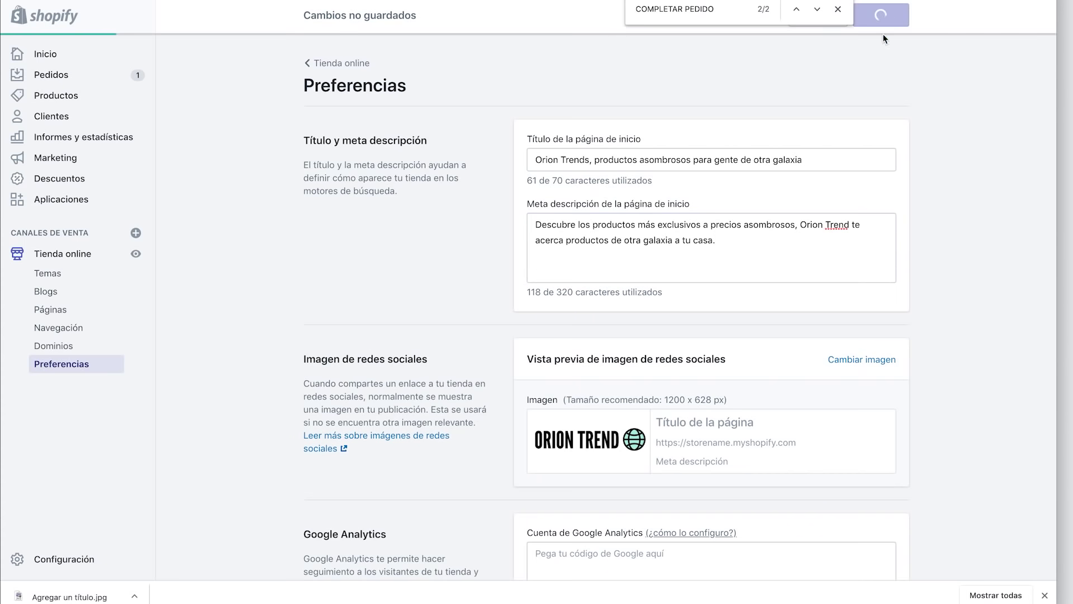
{"action": "scroll", "coordinate": [790, 175], "scroll_direction": "down", "scroll_amount": 1}
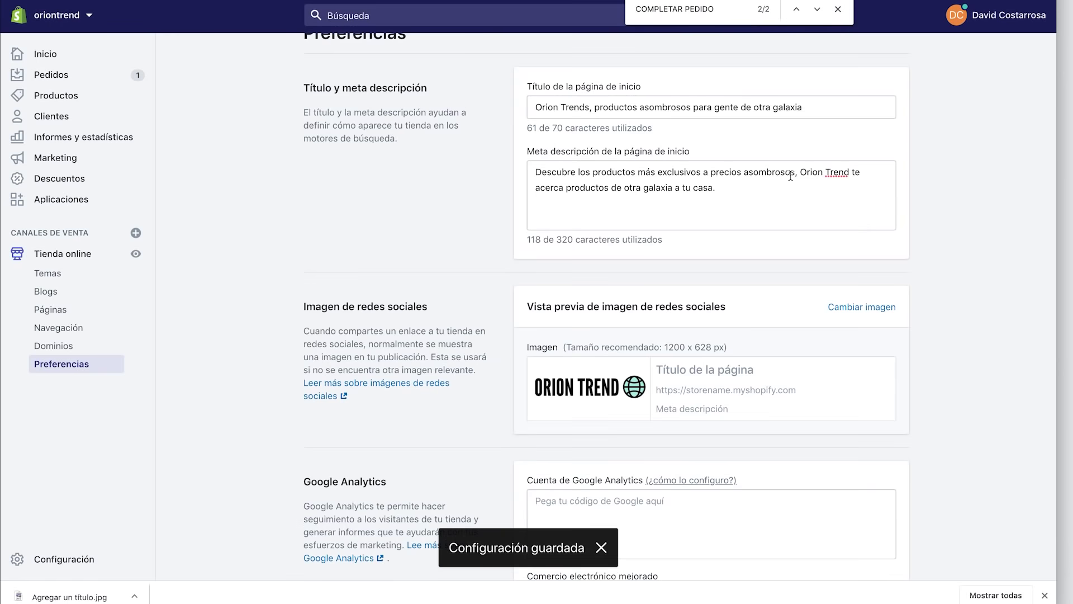
{"action": "scroll", "coordinate": [790, 176], "scroll_direction": "down", "scroll_amount": 5}
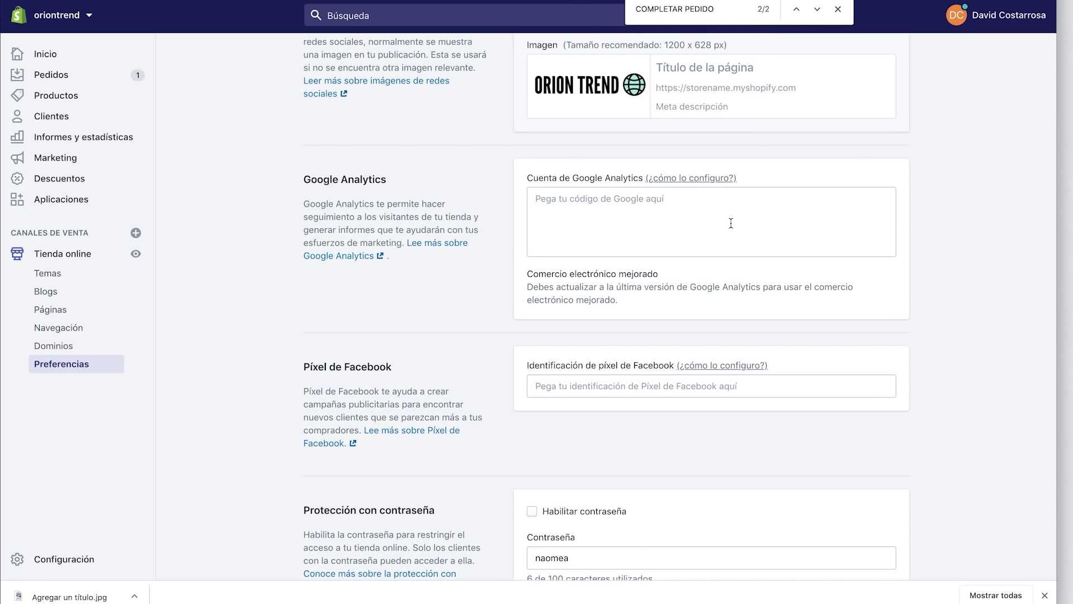
Switch to the App Store tab listing the 'abandonment protector' search results.
{"action": "key", "text": "ctrl+Right"}
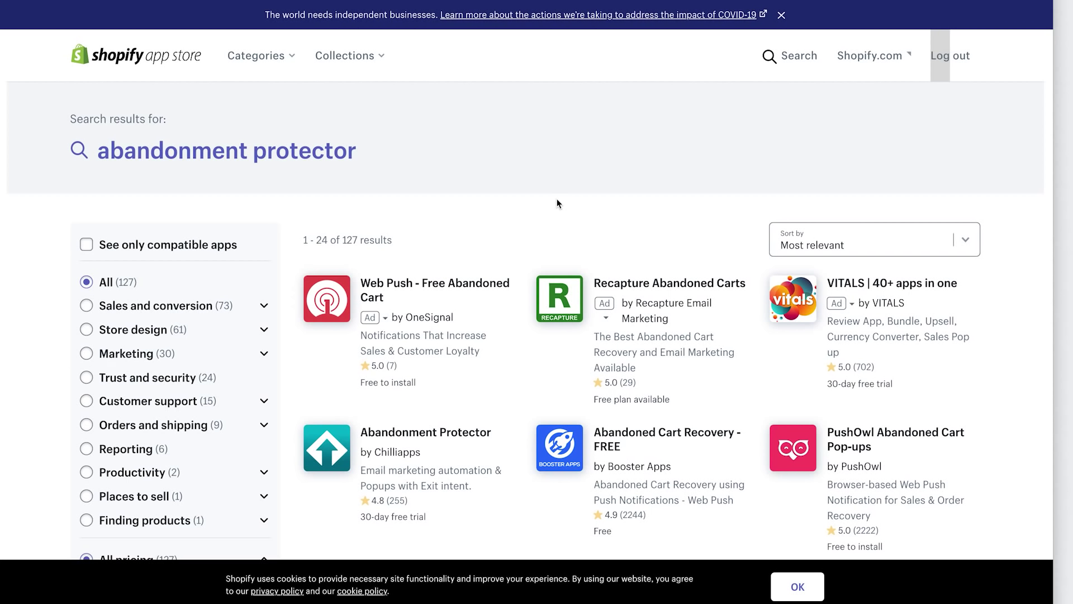
{"action": "left_click", "coordinate": [770, 56]}
{"action": "triple_click", "coordinate": [552, 16]}
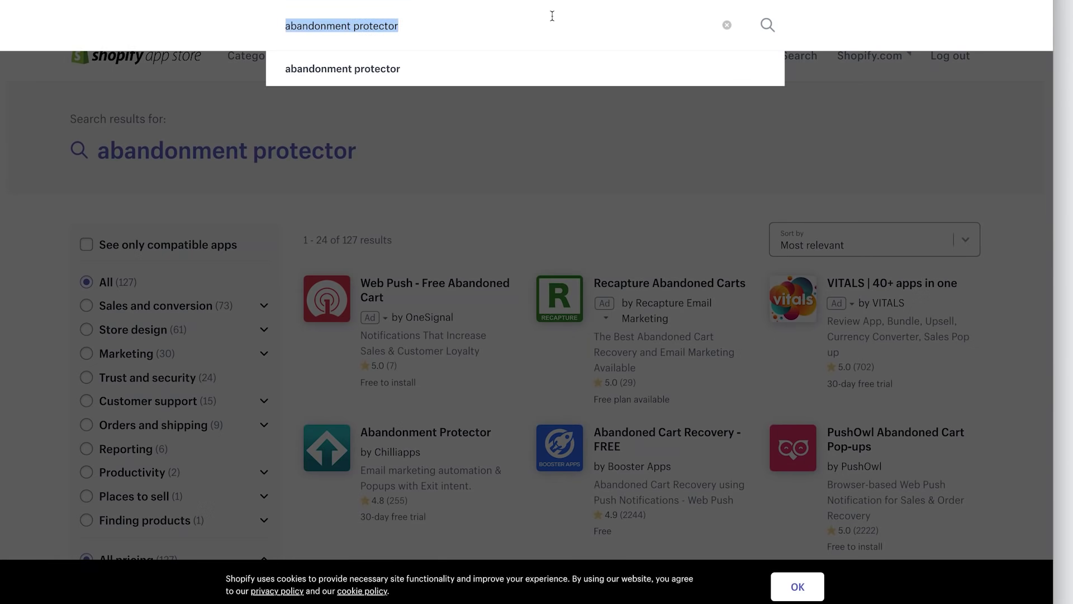
{"action": "type", "text": "klaviyo"}
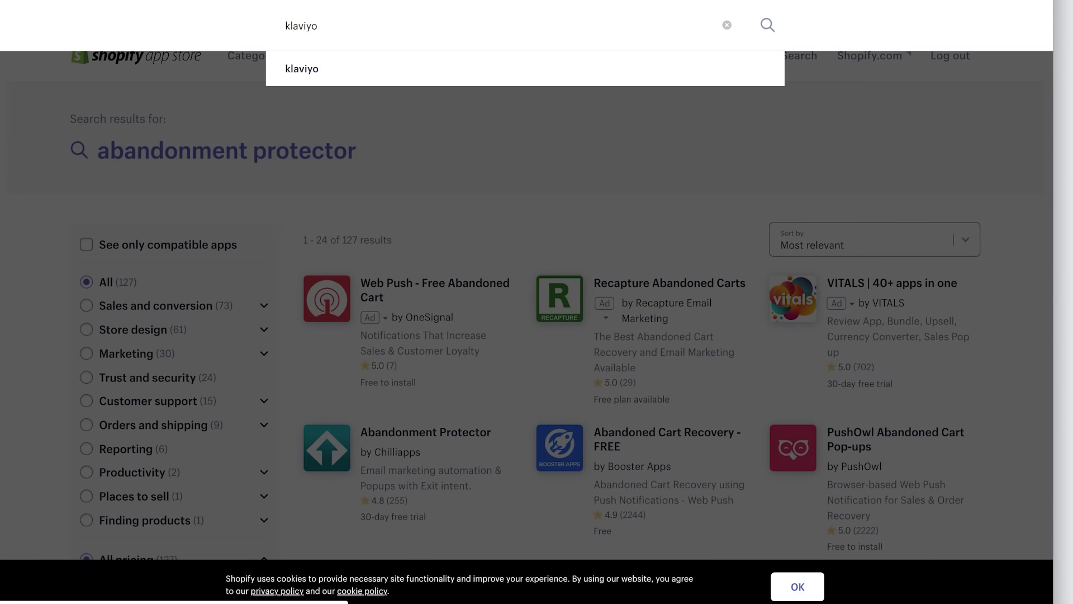
{"action": "key", "text": "Return"}
{"action": "scroll", "coordinate": [622, 262], "scroll_direction": "down", "scroll_amount": 3}
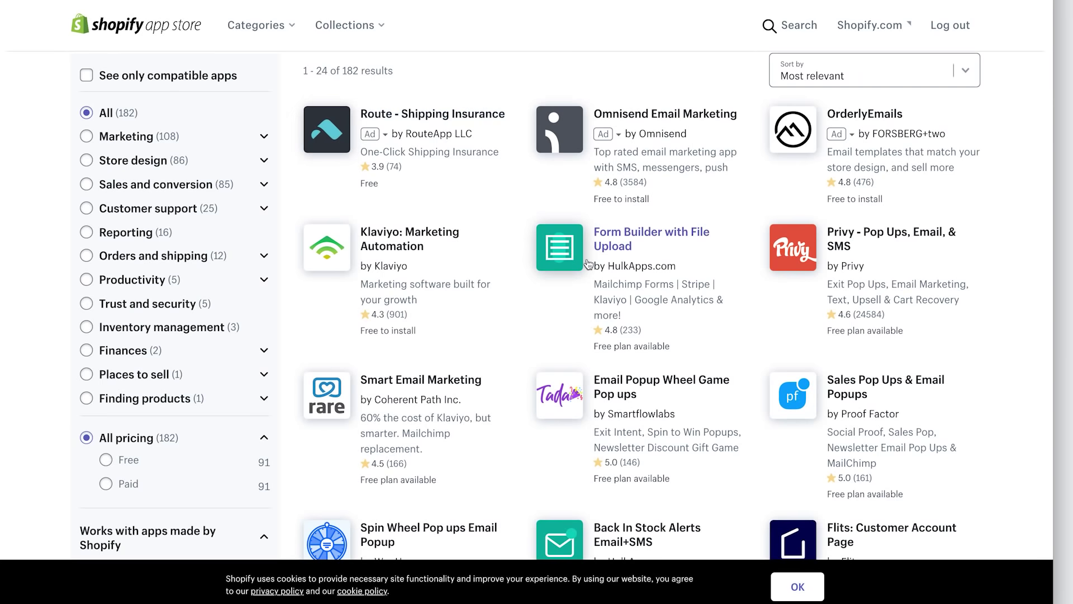
{"action": "scroll", "coordinate": [673, 175], "scroll_direction": "up", "scroll_amount": 3}
{"action": "left_click", "coordinate": [771, 57]}
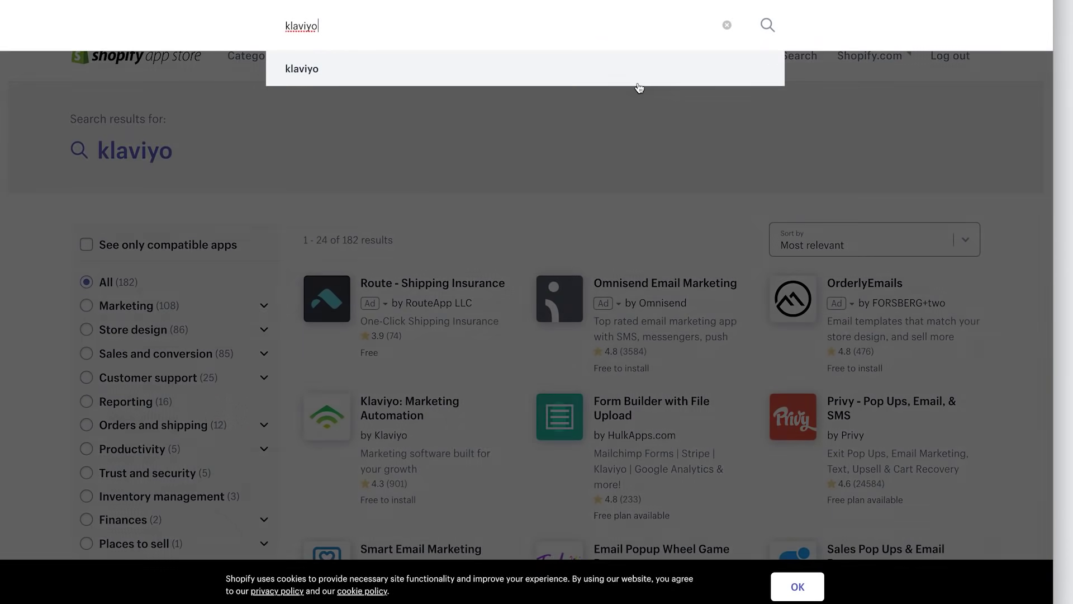
{"action": "double_click", "coordinate": [613, 33]}
{"action": "type", "text": "aband"}
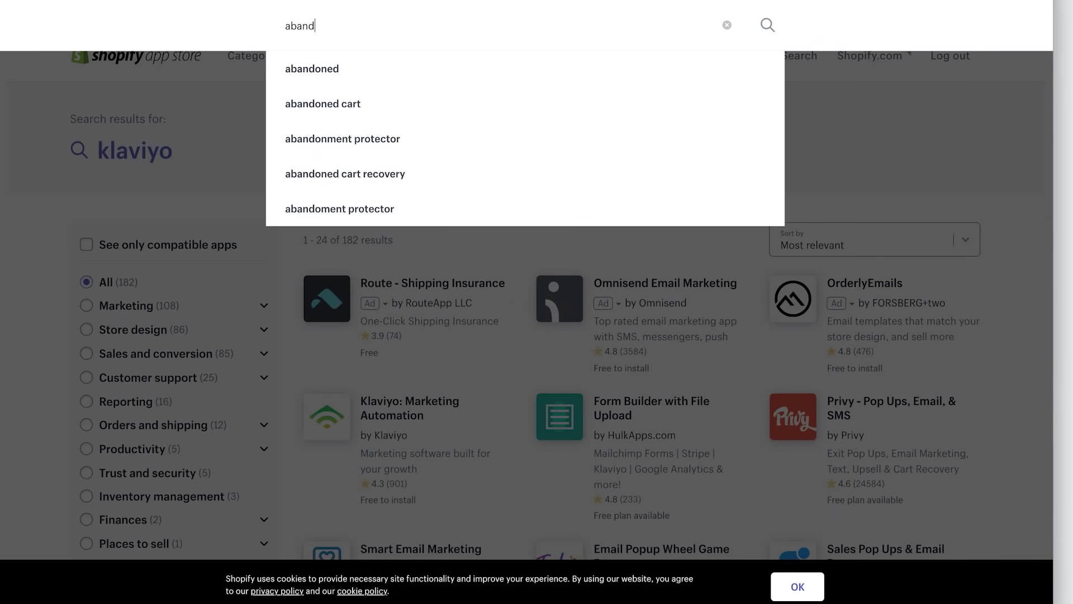
{"action": "key", "text": "Escape"}
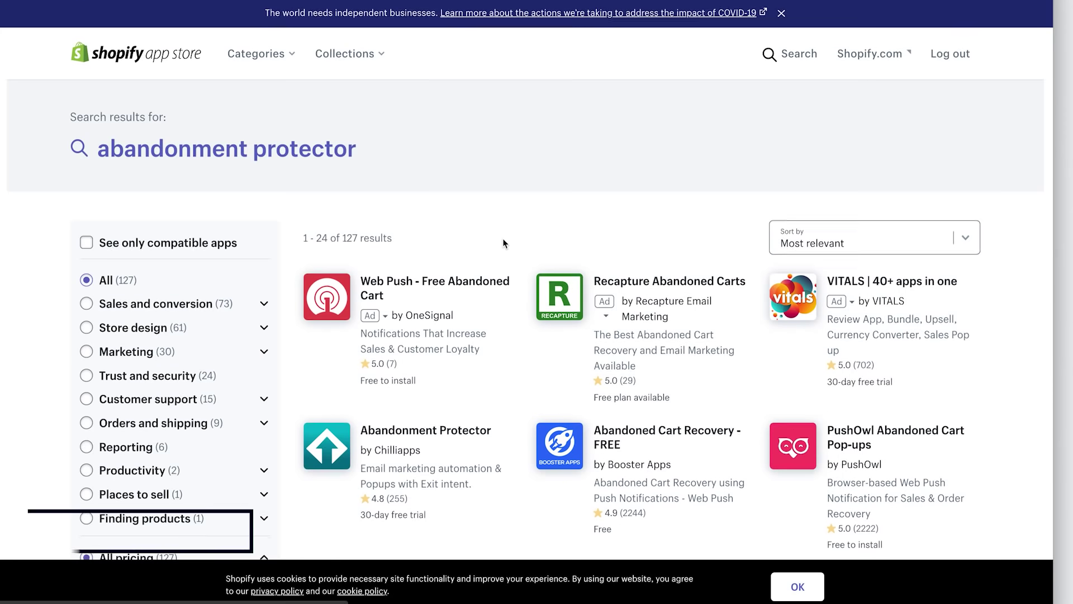
{"action": "scroll", "coordinate": [502, 238], "scroll_direction": "down", "scroll_amount": 3}
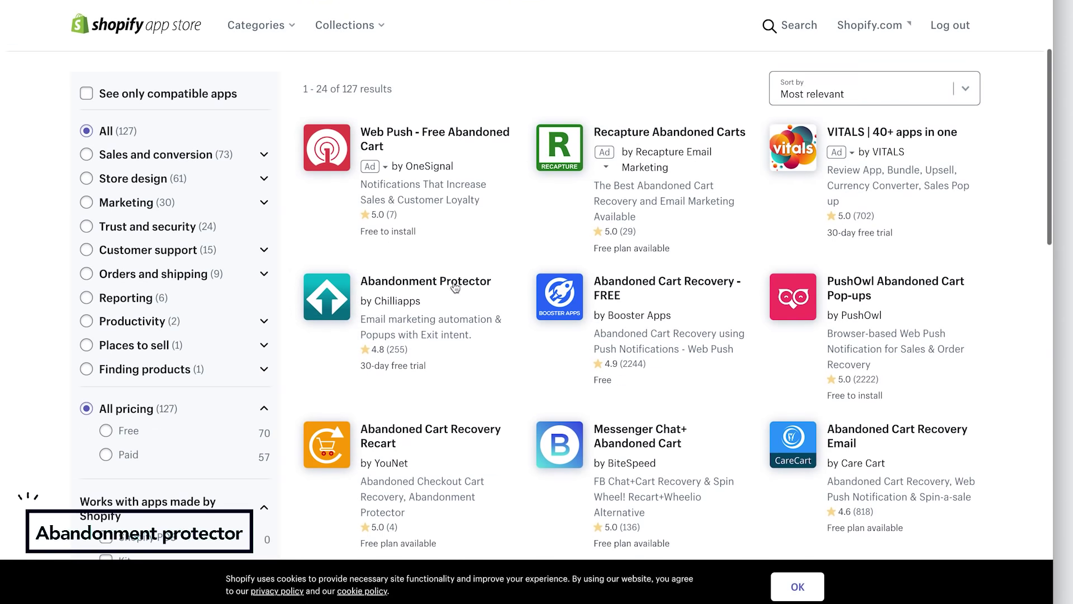
{"action": "left_click", "coordinate": [444, 286]}
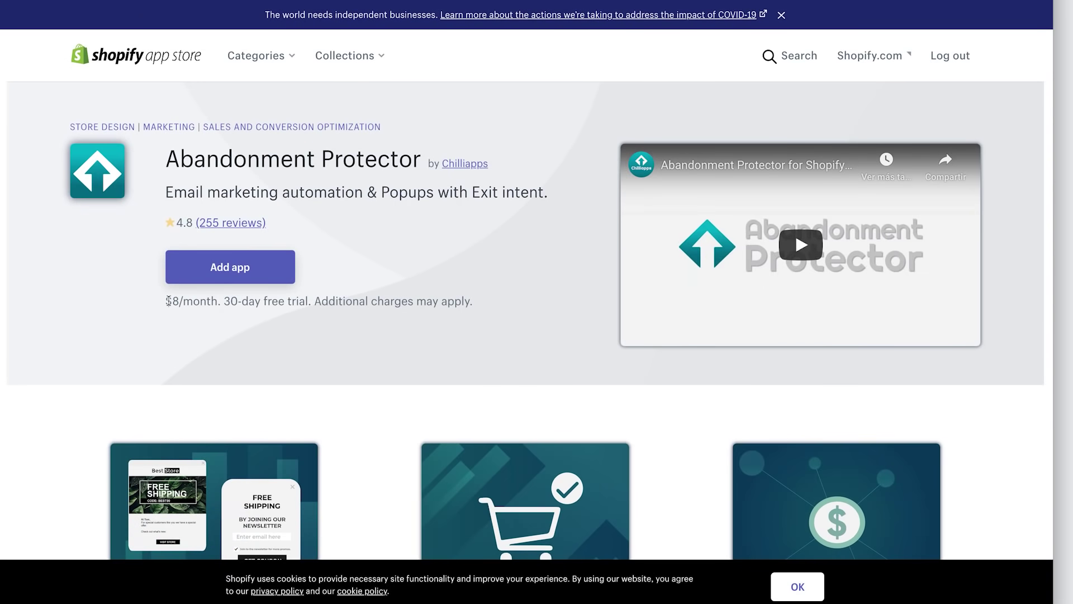
Install Abandonment Protector and start the 30-day free trial of the $8/month Plan básico.
{"action": "left_click", "coordinate": [225, 255]}
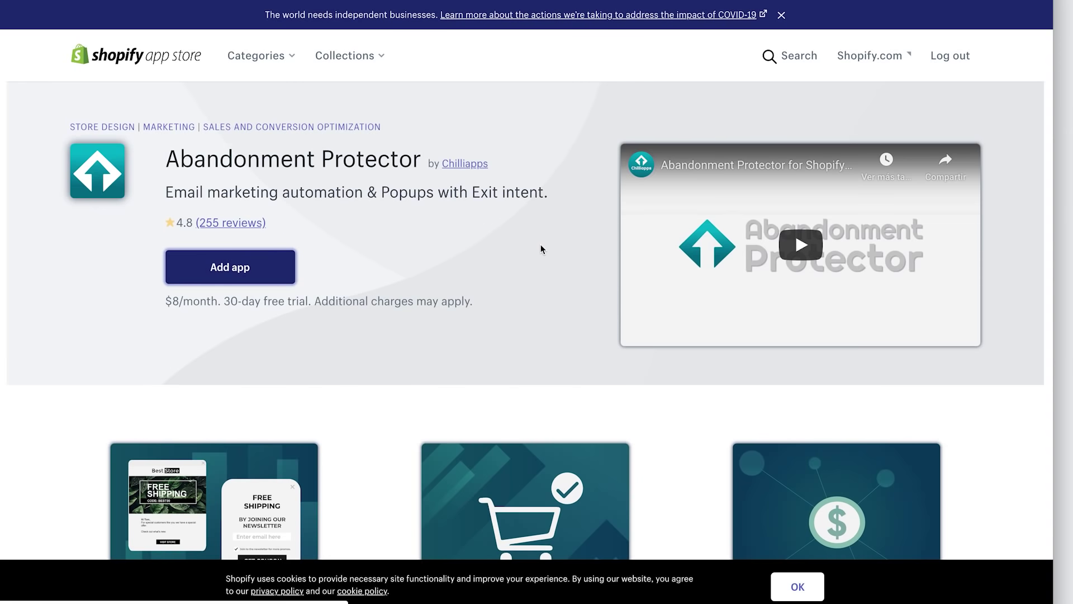
{"action": "scroll", "coordinate": [541, 246], "scroll_direction": "down", "scroll_amount": 1}
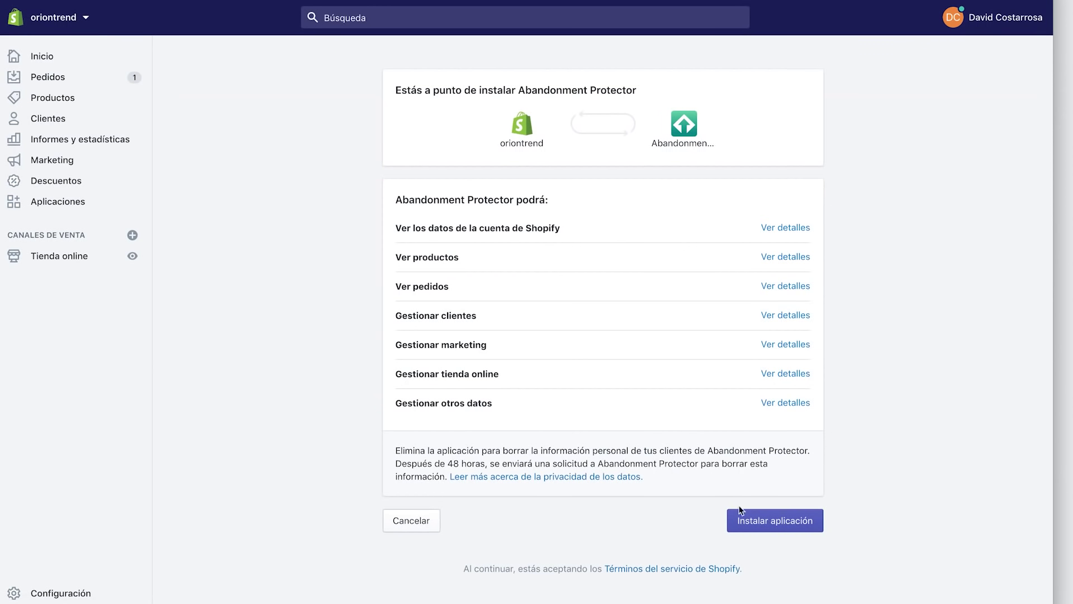
{"action": "left_click", "coordinate": [781, 525]}
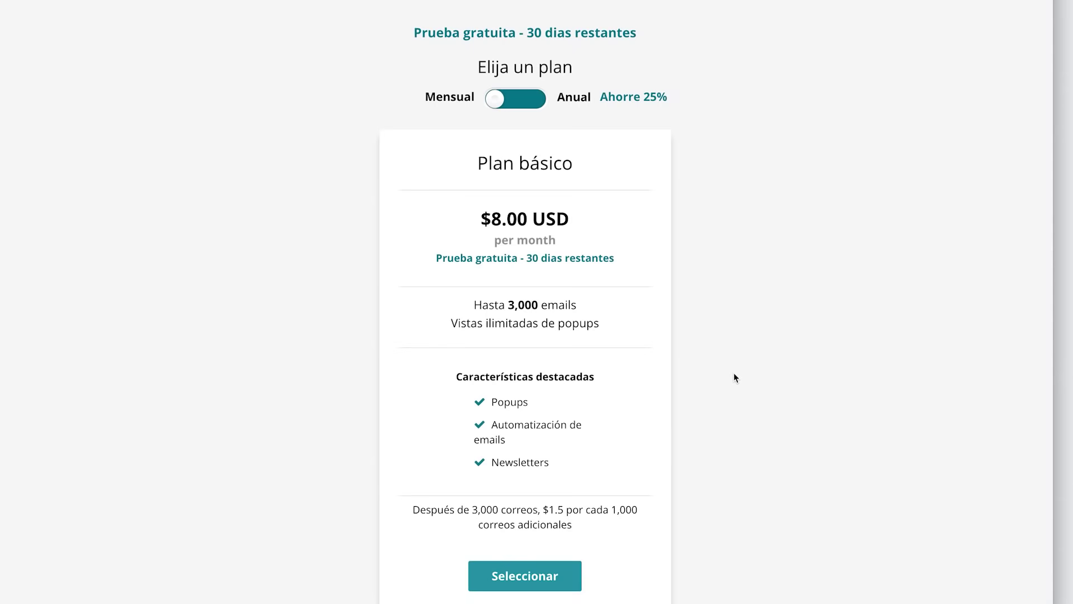
{"action": "scroll", "coordinate": [733, 374], "scroll_direction": "down", "scroll_amount": 1}
{"action": "left_click", "coordinate": [559, 523]}
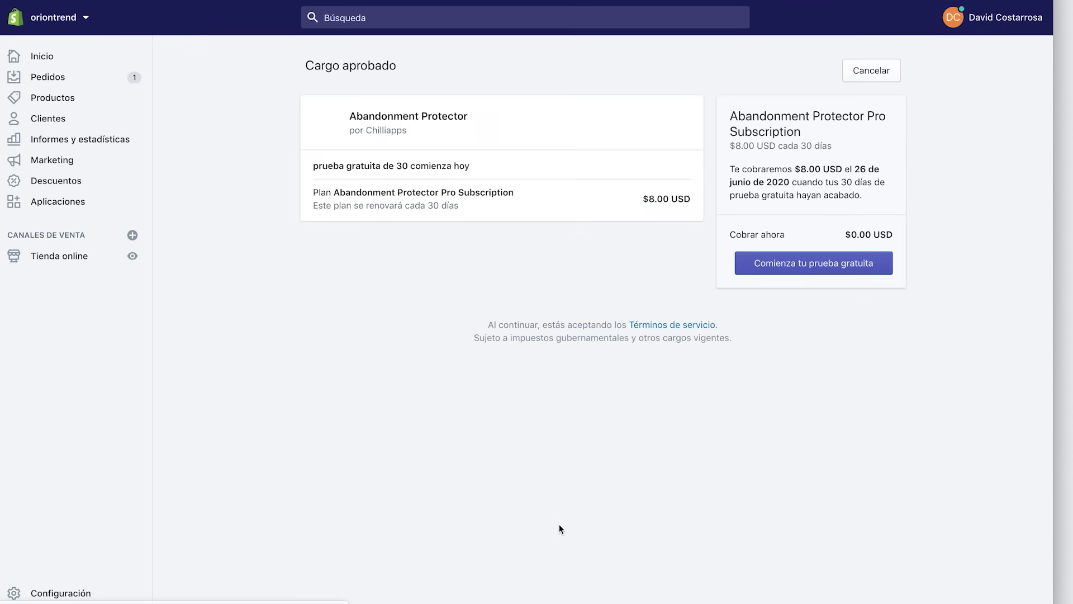
{"action": "left_click", "coordinate": [839, 267]}
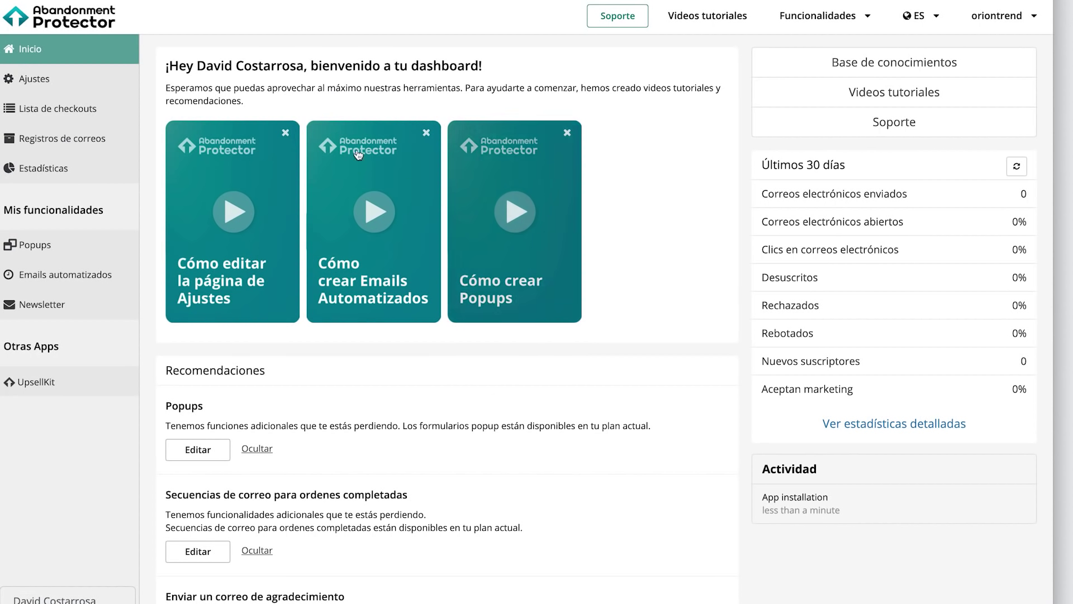
Play the settings tutorial, then open Emails automatizados and the Checkouts abandonados campaign.
{"action": "left_click", "coordinate": [229, 217]}
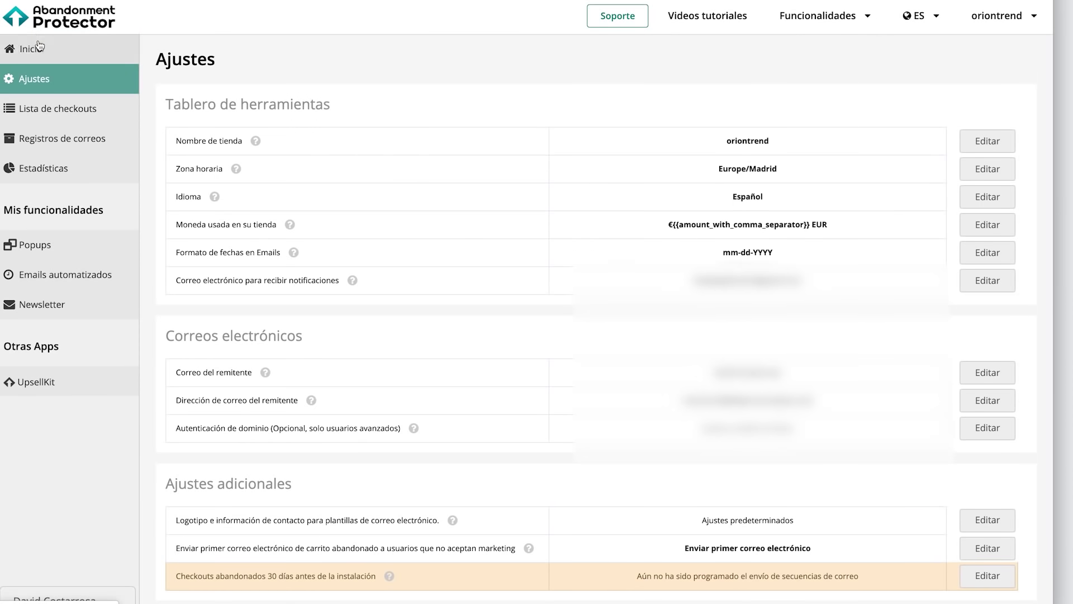
{"action": "left_click", "coordinate": [28, 49]}
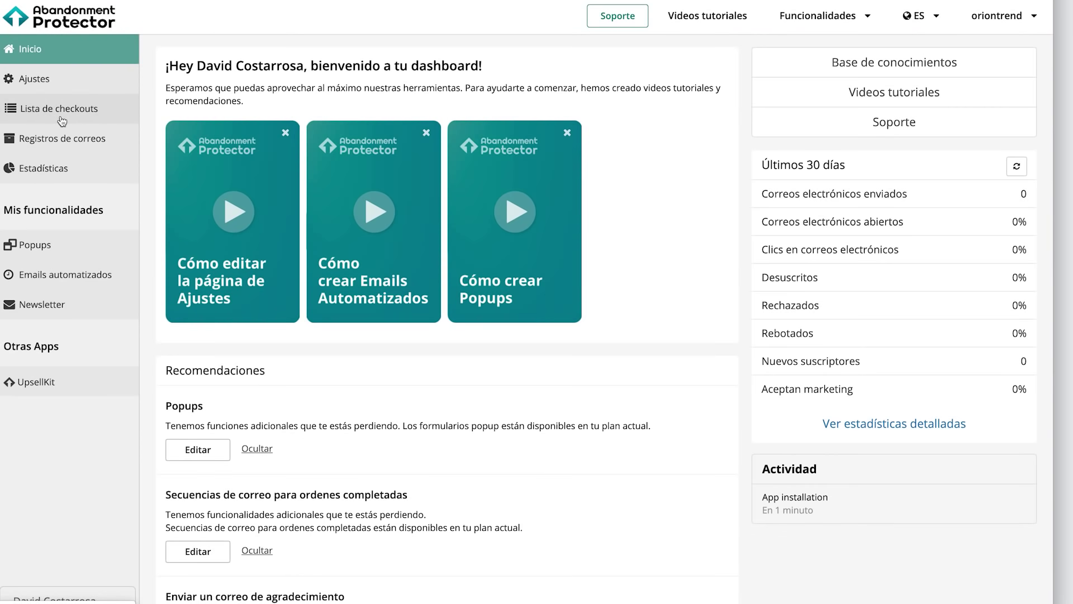
{"action": "left_click", "coordinate": [93, 272]}
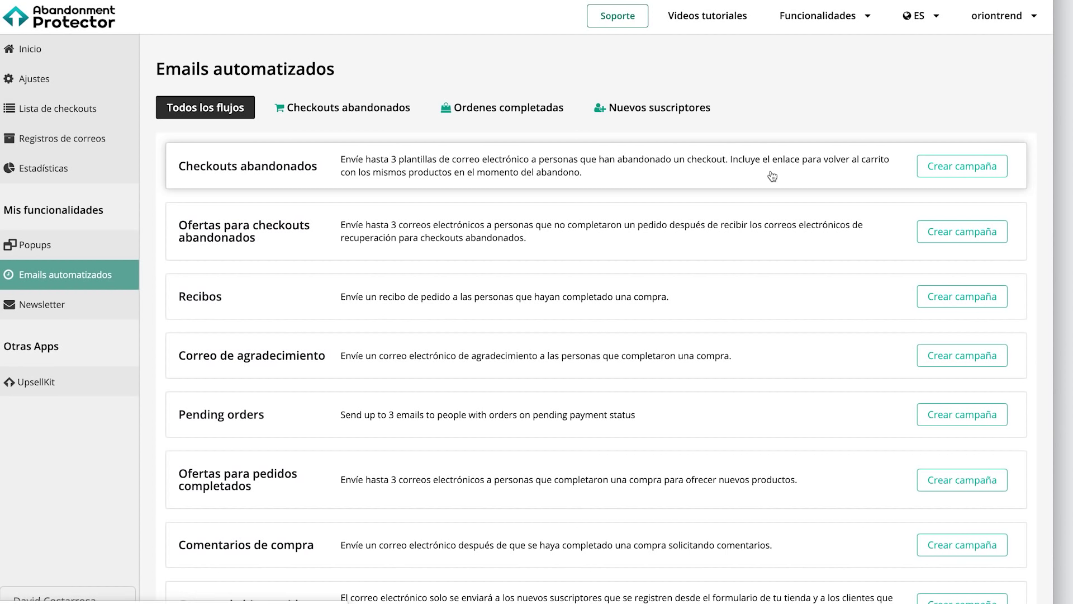
{"action": "left_click", "coordinate": [549, 156]}
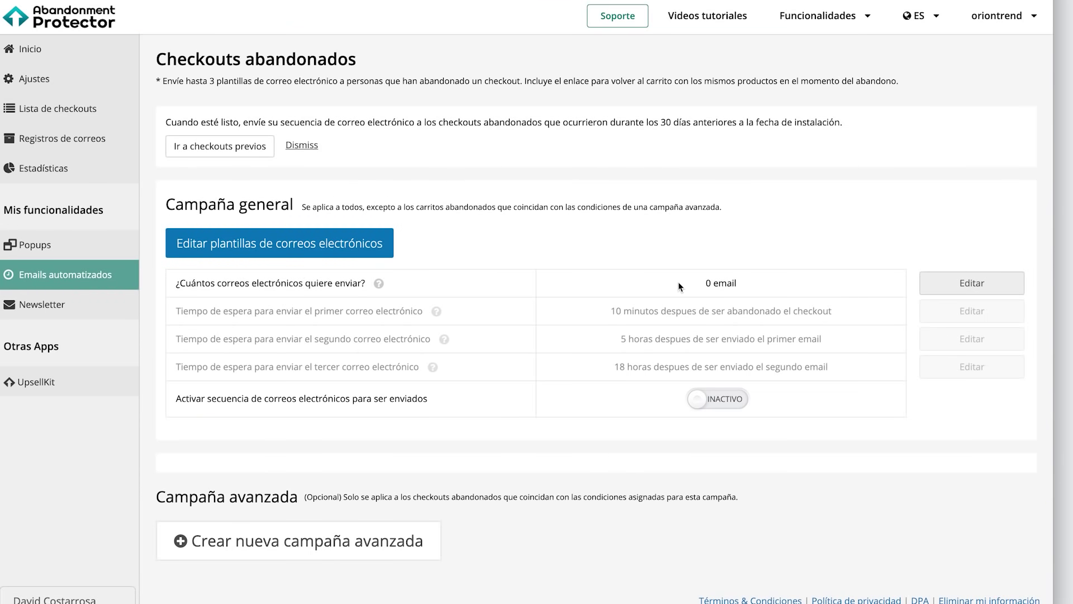
Open the abandoned-checkout email templates and preview the first design.
{"action": "left_click", "coordinate": [355, 243]}
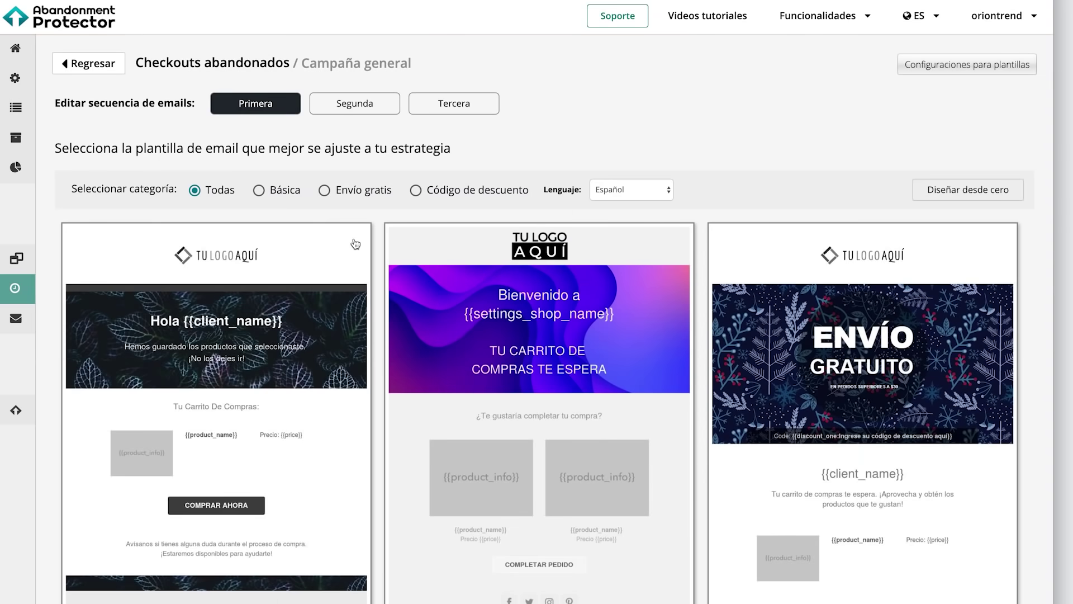
{"action": "mouse_move", "coordinate": [294, 458]}
{"action": "scroll", "coordinate": [294, 458], "scroll_direction": "down", "scroll_amount": 1}
{"action": "left_click", "coordinate": [288, 380]}
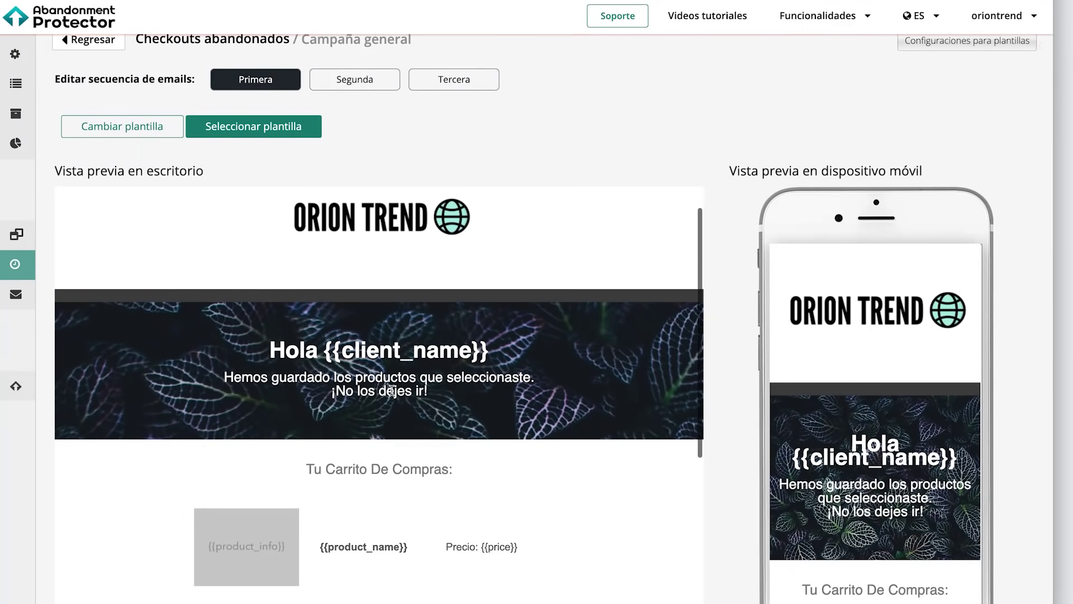
Review the leaf cart template and select it for the Primera email.
{"action": "scroll", "coordinate": [406, 345], "scroll_direction": "down", "scroll_amount": 1}
{"action": "scroll", "coordinate": [406, 344], "scroll_direction": "down", "scroll_amount": 1}
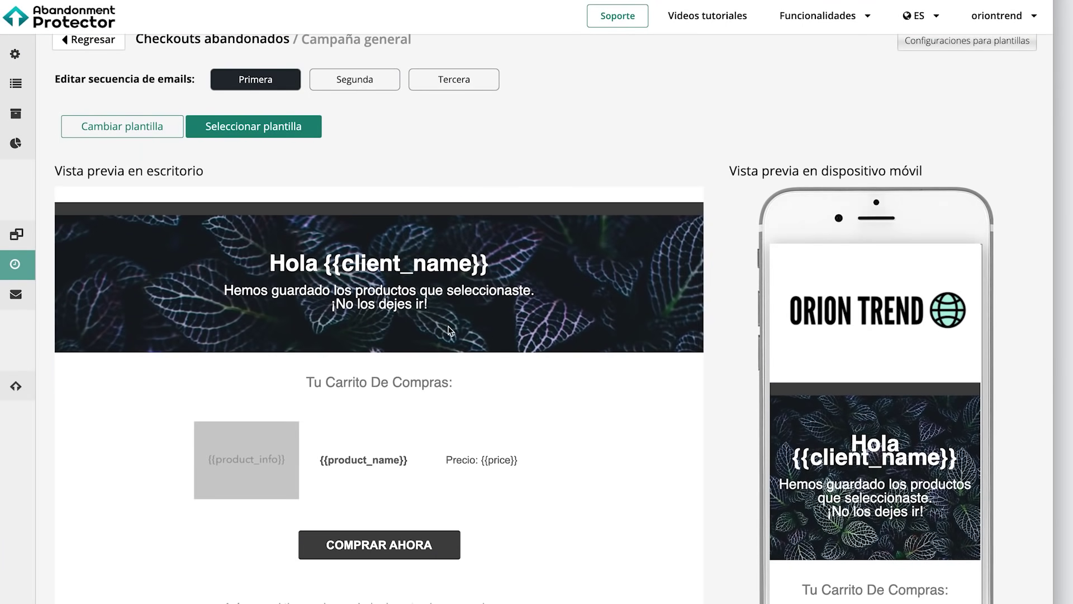
{"action": "scroll", "coordinate": [360, 438], "scroll_direction": "down", "scroll_amount": 5}
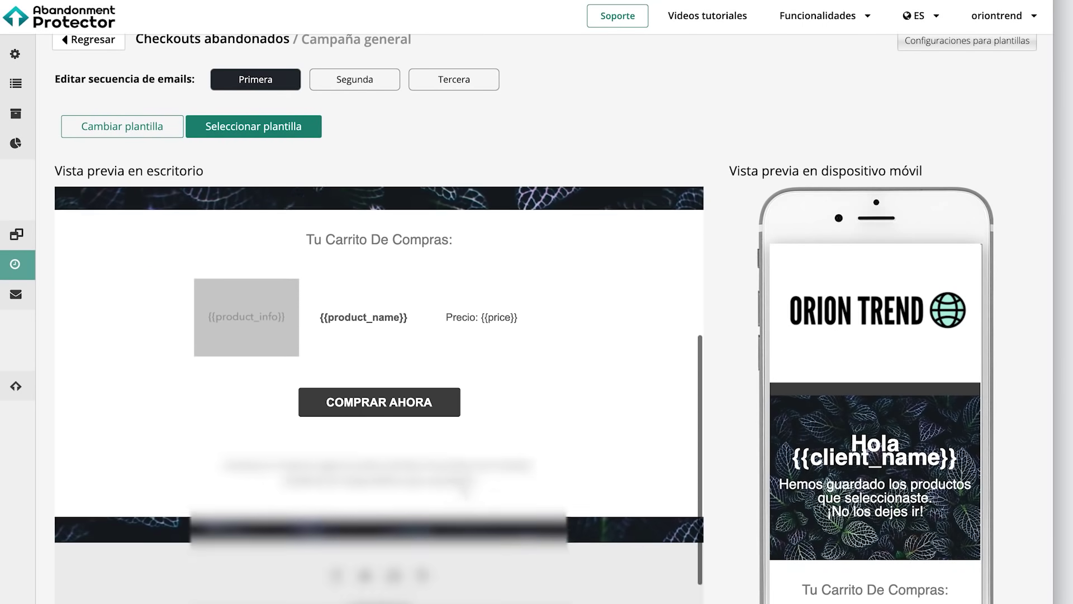
{"action": "scroll", "coordinate": [462, 487], "scroll_direction": "up", "scroll_amount": 10}
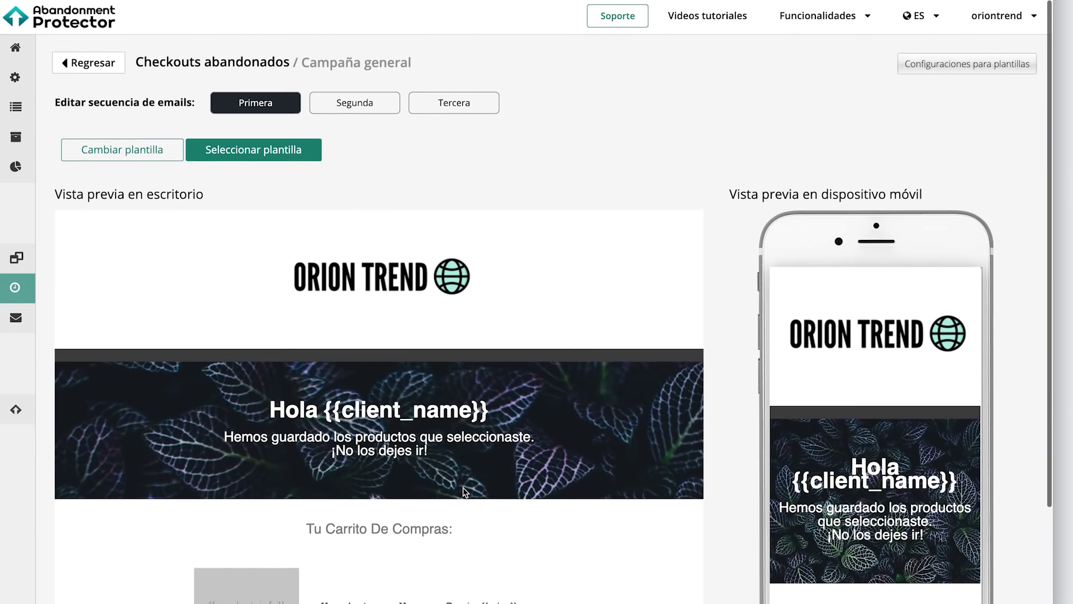
{"action": "scroll", "coordinate": [463, 488], "scroll_direction": "down", "scroll_amount": 3}
{"action": "scroll", "coordinate": [463, 488], "scroll_direction": "down", "scroll_amount": 3}
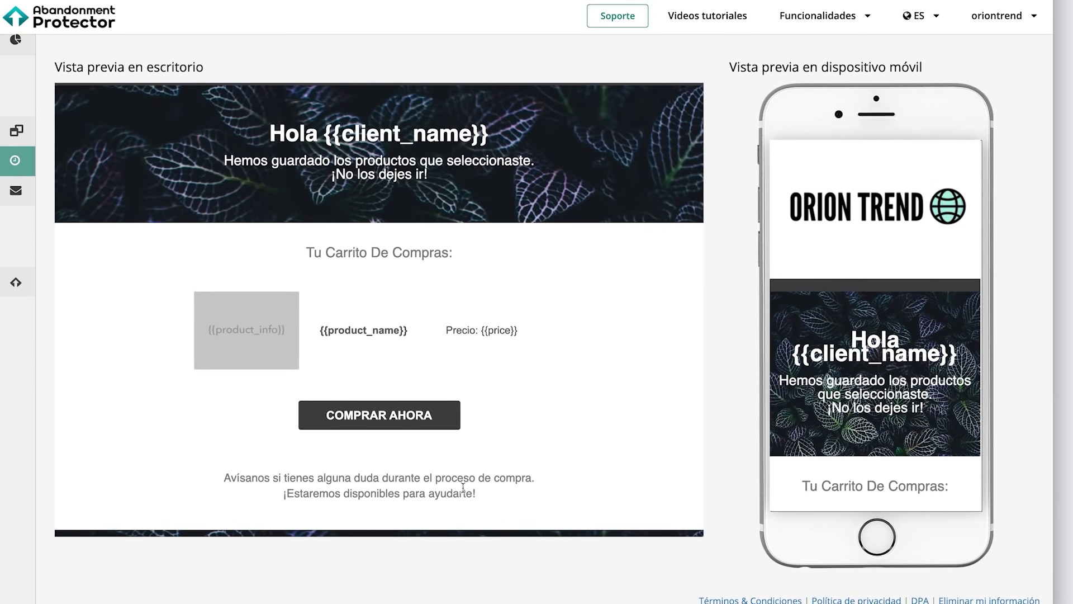
{"action": "scroll", "coordinate": [828, 427], "scroll_direction": "down", "scroll_amount": 5}
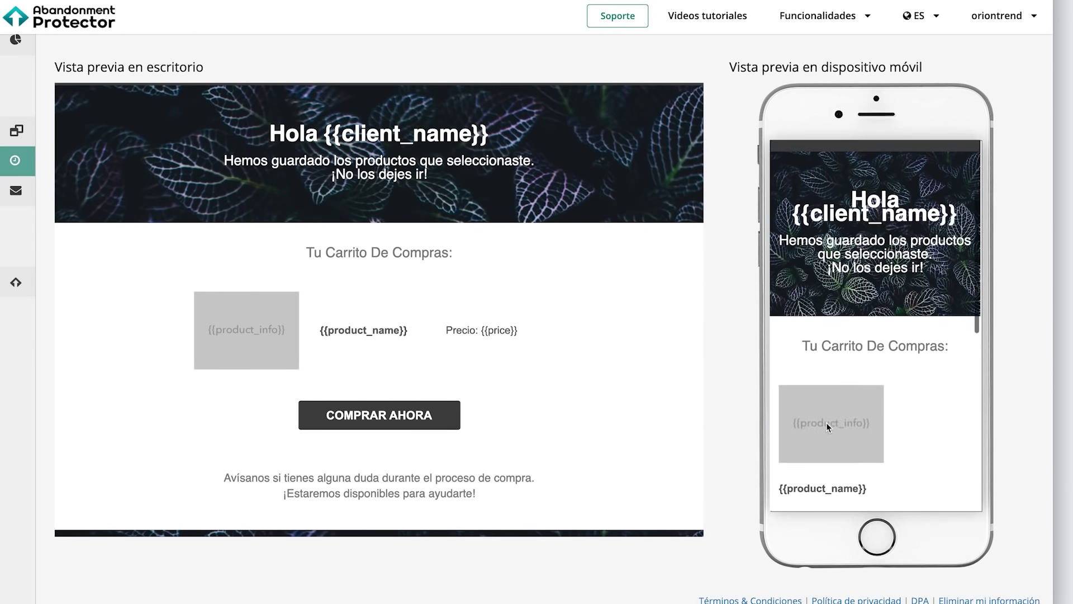
{"action": "scroll", "coordinate": [828, 427], "scroll_direction": "down", "scroll_amount": 4}
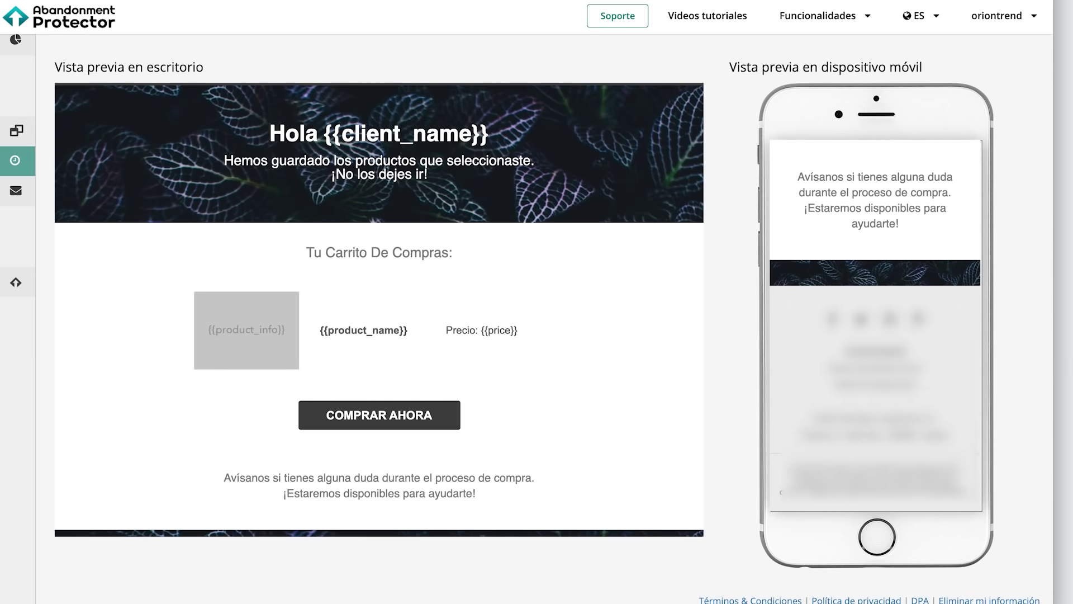
{"action": "scroll", "coordinate": [875, 324], "scroll_direction": "up", "scroll_amount": 10}
{"action": "scroll", "coordinate": [507, 329], "scroll_direction": "up", "scroll_amount": 3}
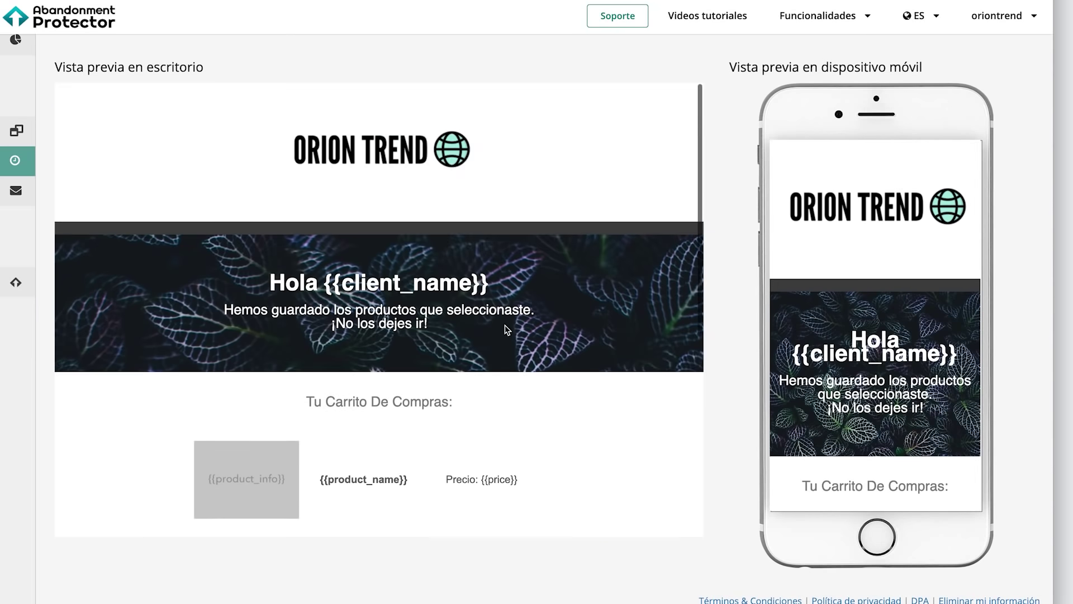
{"action": "scroll", "coordinate": [507, 329], "scroll_direction": "down", "scroll_amount": 5}
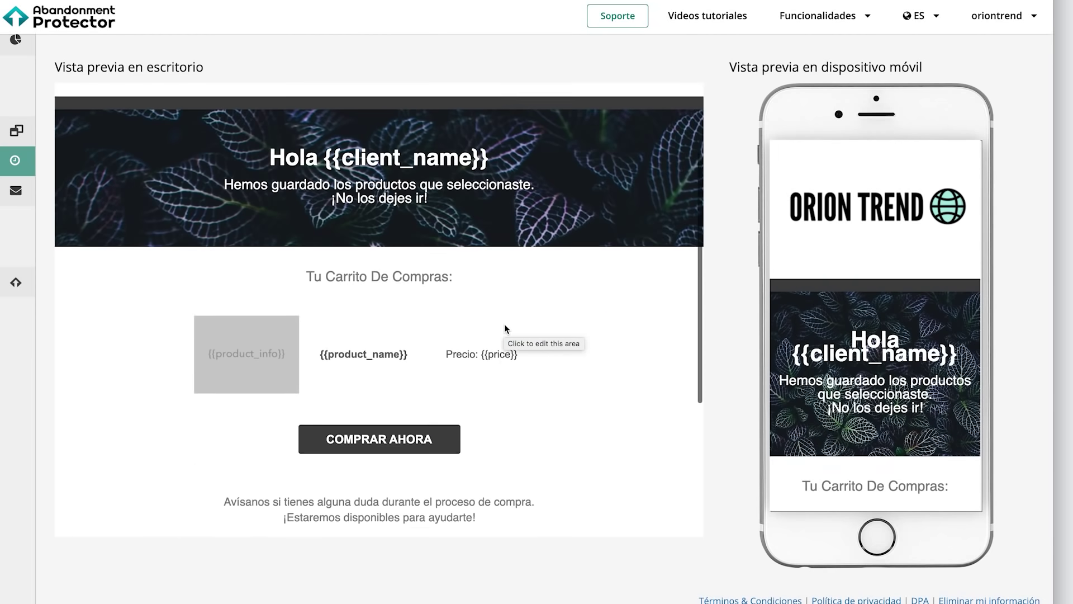
{"action": "scroll", "coordinate": [507, 329], "scroll_direction": "up", "scroll_amount": 5}
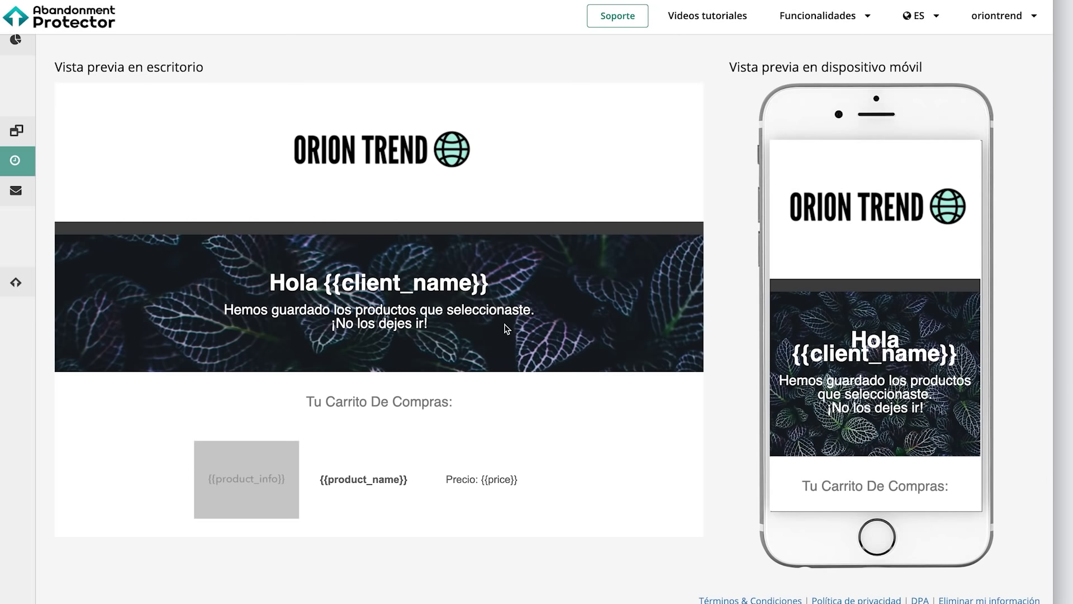
{"action": "scroll", "coordinate": [507, 329], "scroll_direction": "down", "scroll_amount": 5}
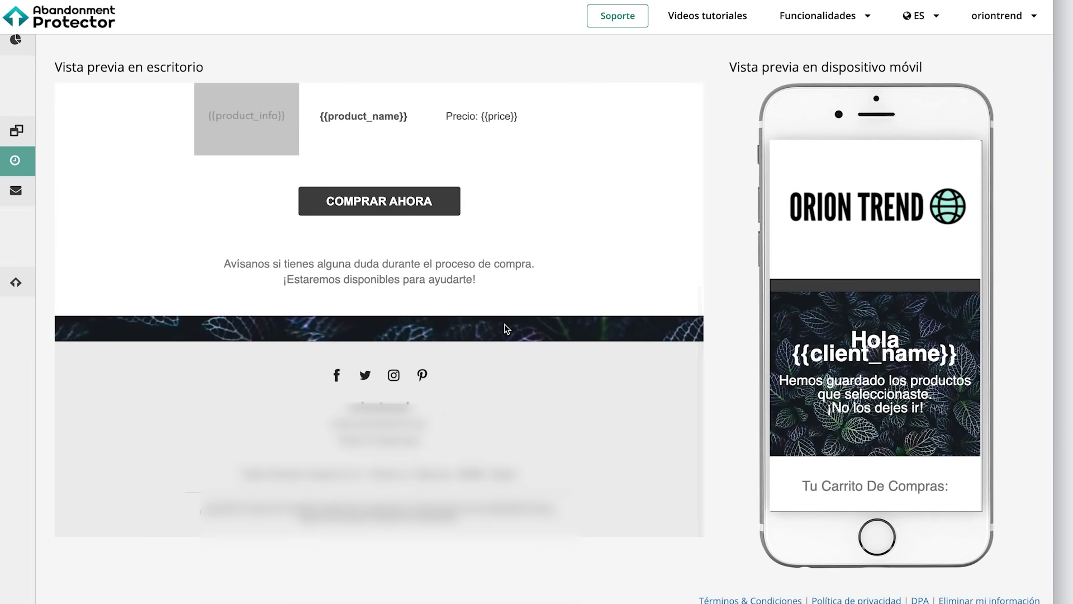
{"action": "scroll", "coordinate": [507, 329], "scroll_direction": "up", "scroll_amount": 5}
{"action": "scroll", "coordinate": [511, 165], "scroll_direction": "up", "scroll_amount": 3}
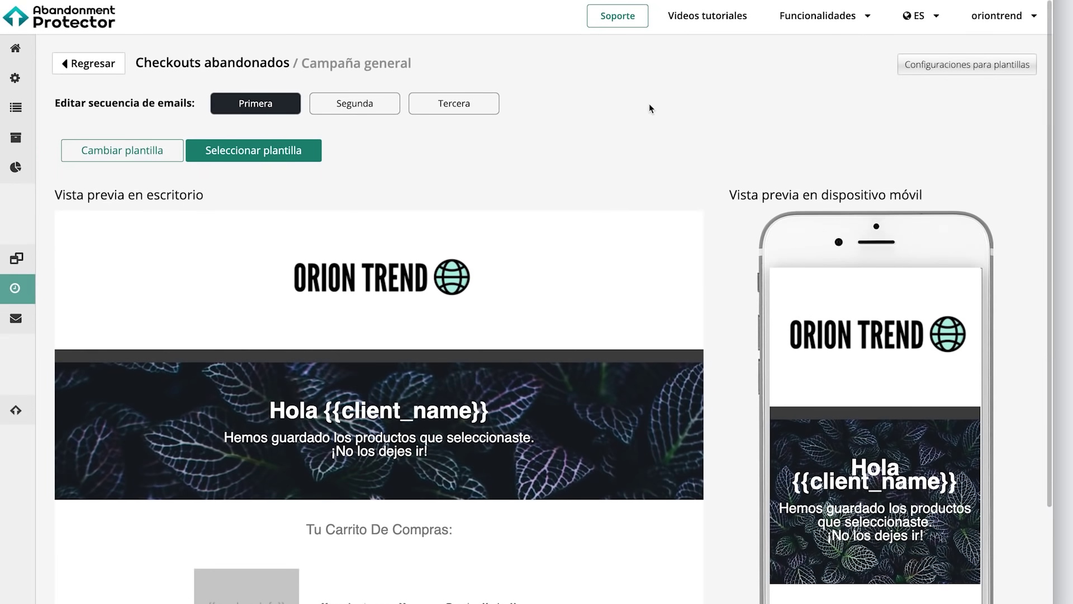
{"action": "left_click", "coordinate": [256, 161]}
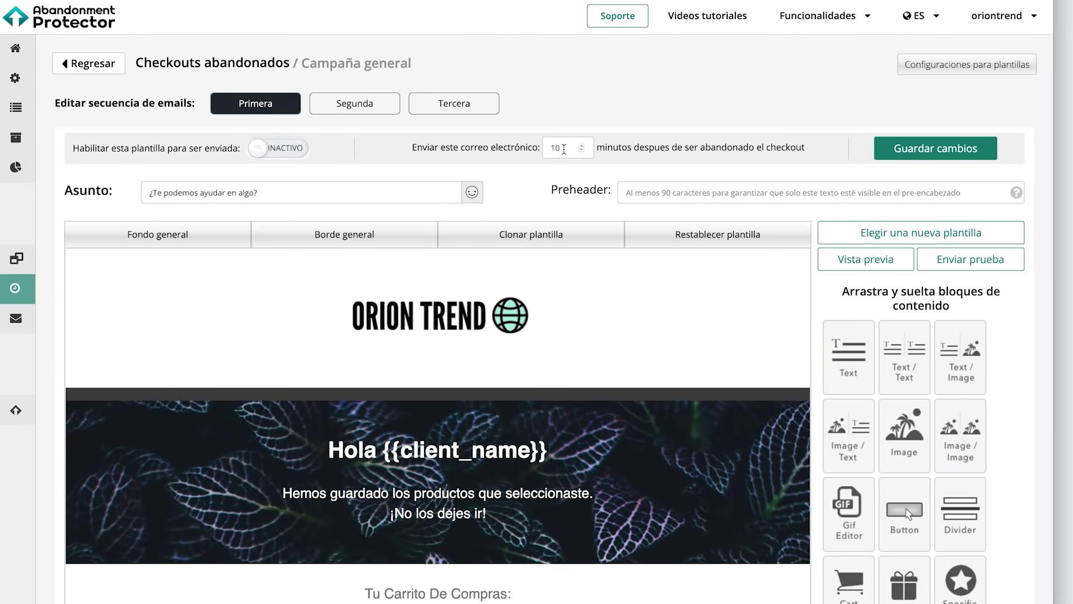
Check the 10-minute send delay, then dismiss the edit-previous-template-first warning.
{"action": "left_click", "coordinate": [564, 149]}
{"action": "left_click", "coordinate": [357, 106]}
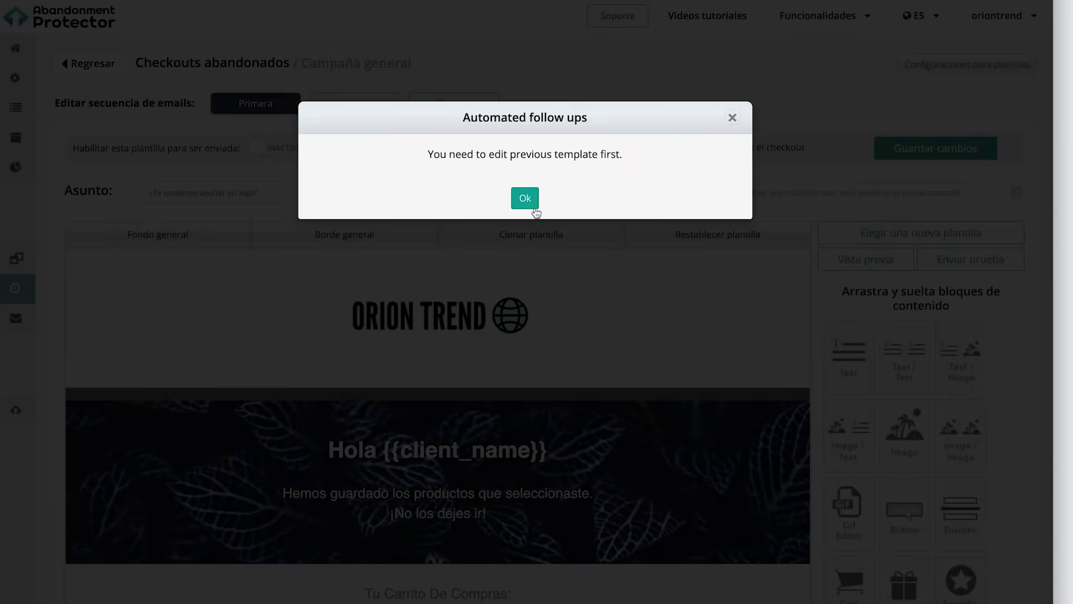
{"action": "left_click", "coordinate": [527, 202]}
Save the first email's template with social icons removed, answer the enable prompt, open Segunda.
{"action": "left_click", "coordinate": [934, 148]}
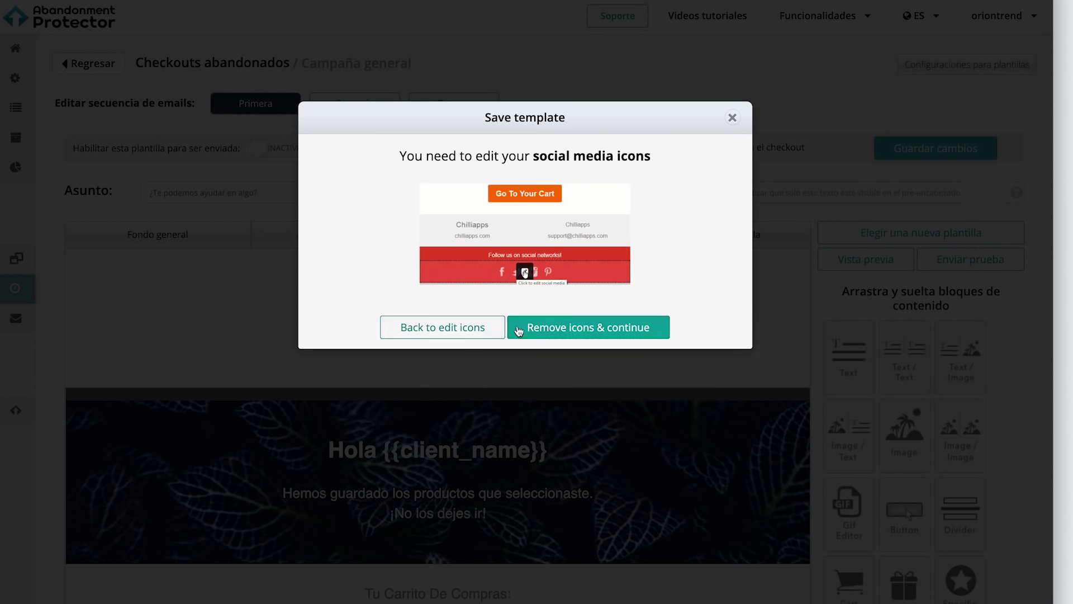
{"action": "left_click", "coordinate": [521, 327]}
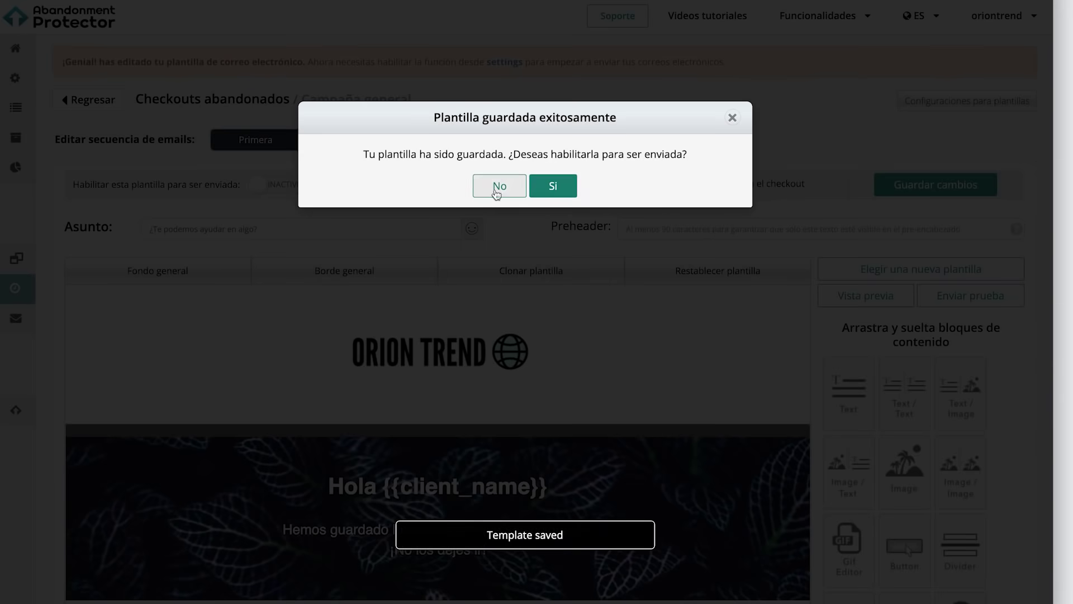
{"action": "left_click", "coordinate": [497, 188]}
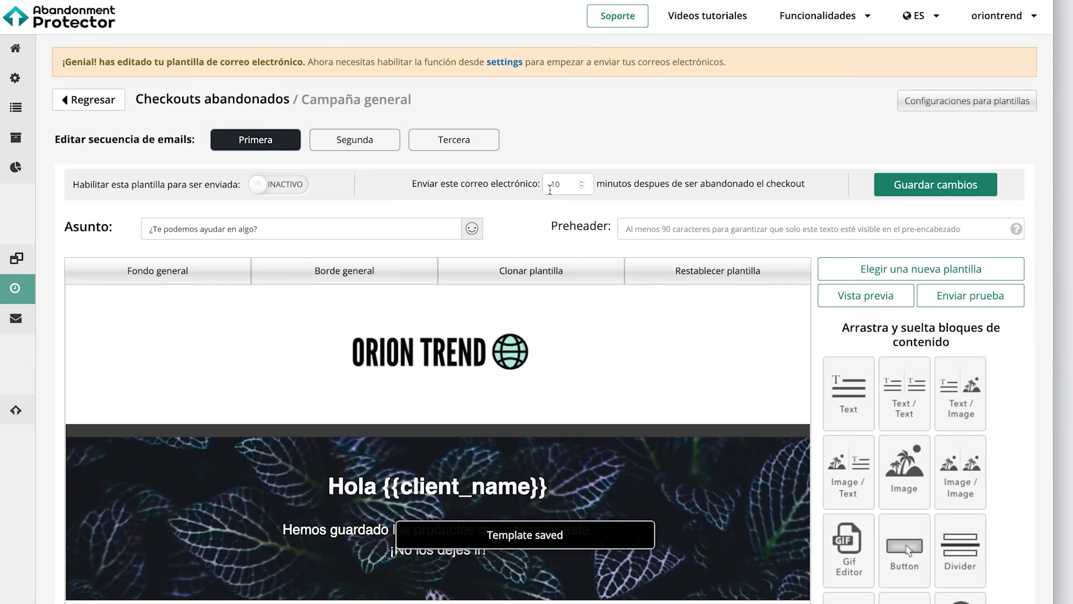
{"action": "left_click", "coordinate": [368, 140]}
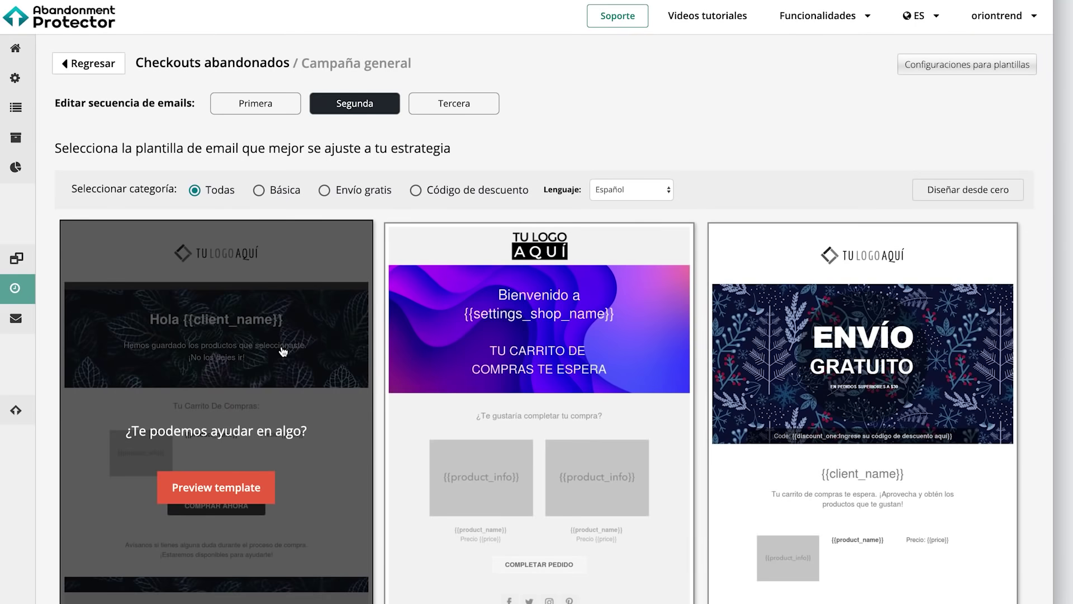
Preview the 15% DESCUENTO template and select it for the second email.
{"action": "scroll", "coordinate": [814, 224], "scroll_direction": "down", "scroll_amount": 1}
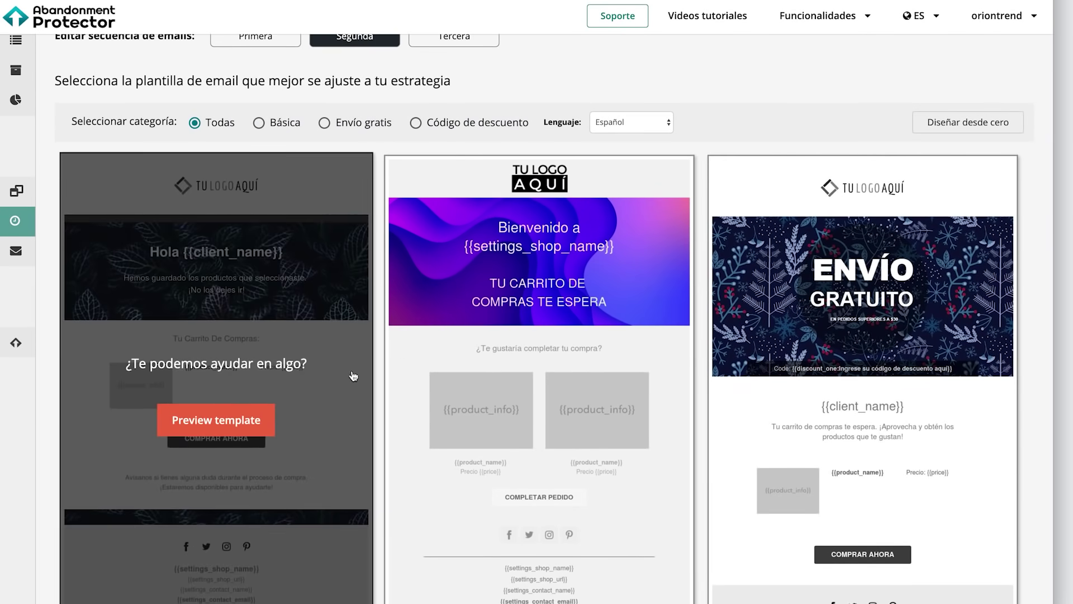
{"action": "scroll", "coordinate": [761, 266], "scroll_direction": "down", "scroll_amount": 3}
{"action": "scroll", "coordinate": [647, 372], "scroll_direction": "down", "scroll_amount": 5}
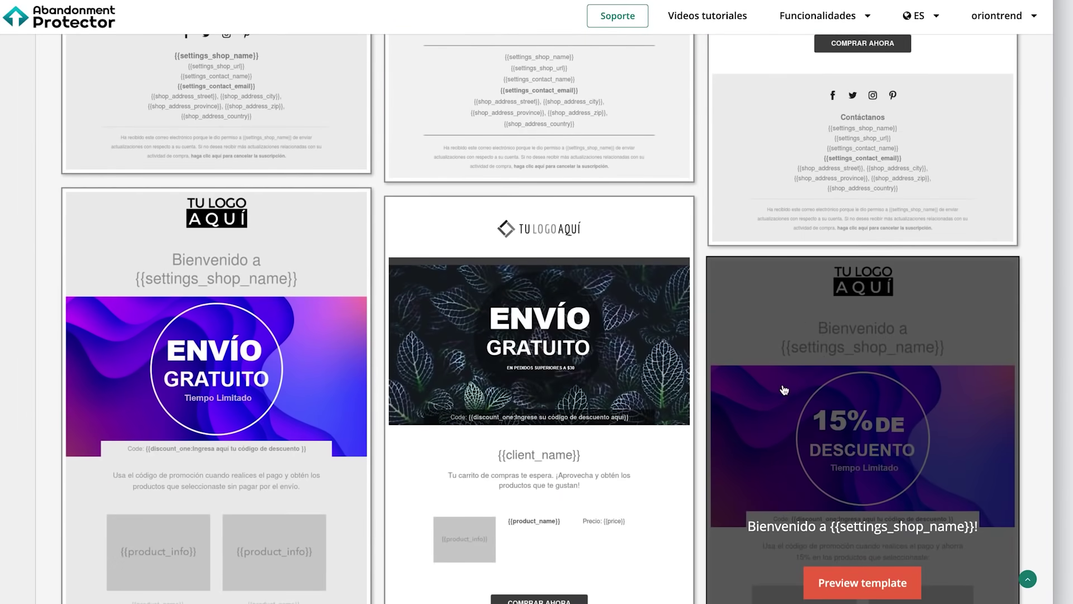
{"action": "left_click", "coordinate": [788, 382]}
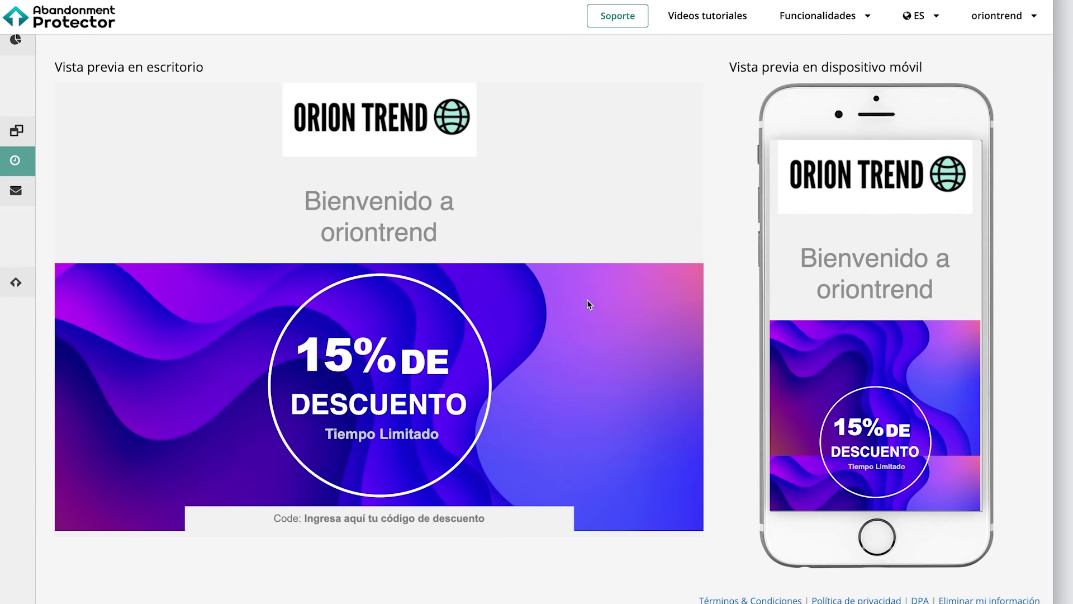
{"action": "scroll", "coordinate": [587, 299], "scroll_direction": "up", "scroll_amount": 2}
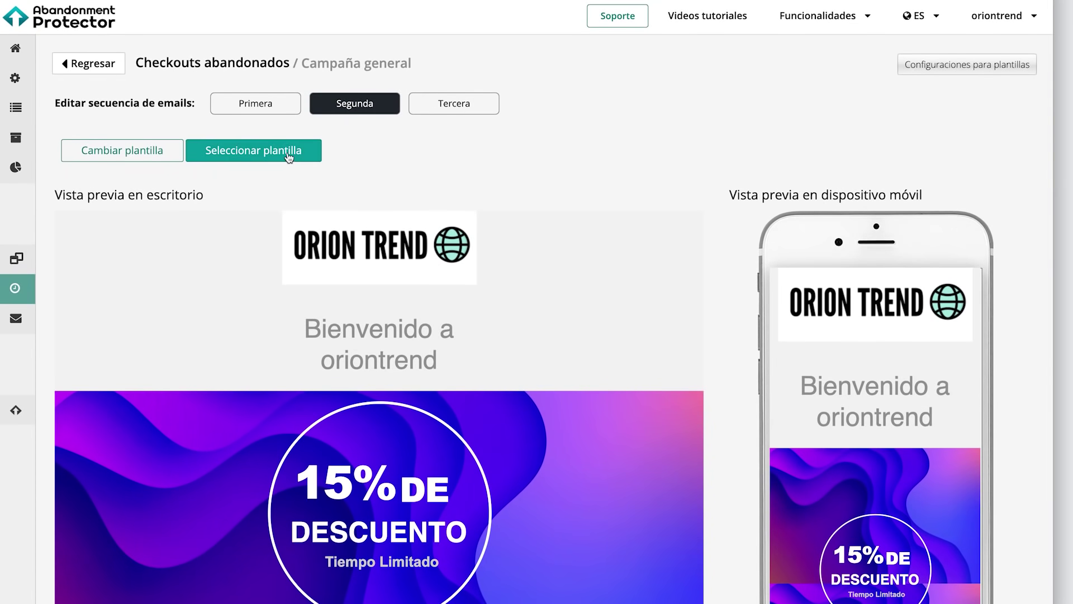
{"action": "left_click", "coordinate": [292, 154]}
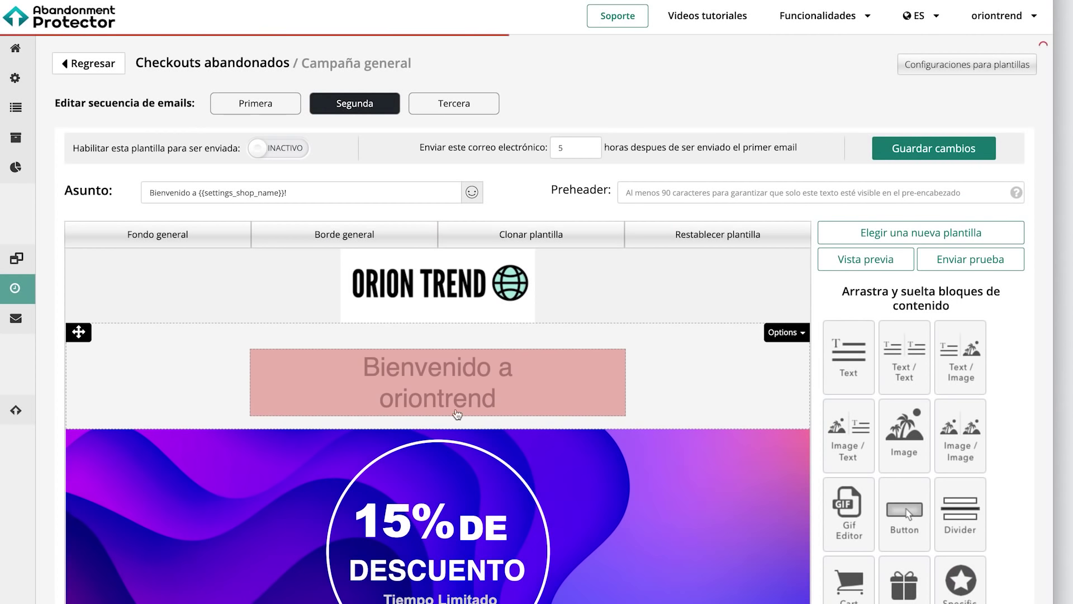
Open the banner's coupon settings, enter prefix OR, then switch to an existing Shopify discount code.
{"action": "scroll", "coordinate": [465, 447], "scroll_direction": "down", "scroll_amount": 5}
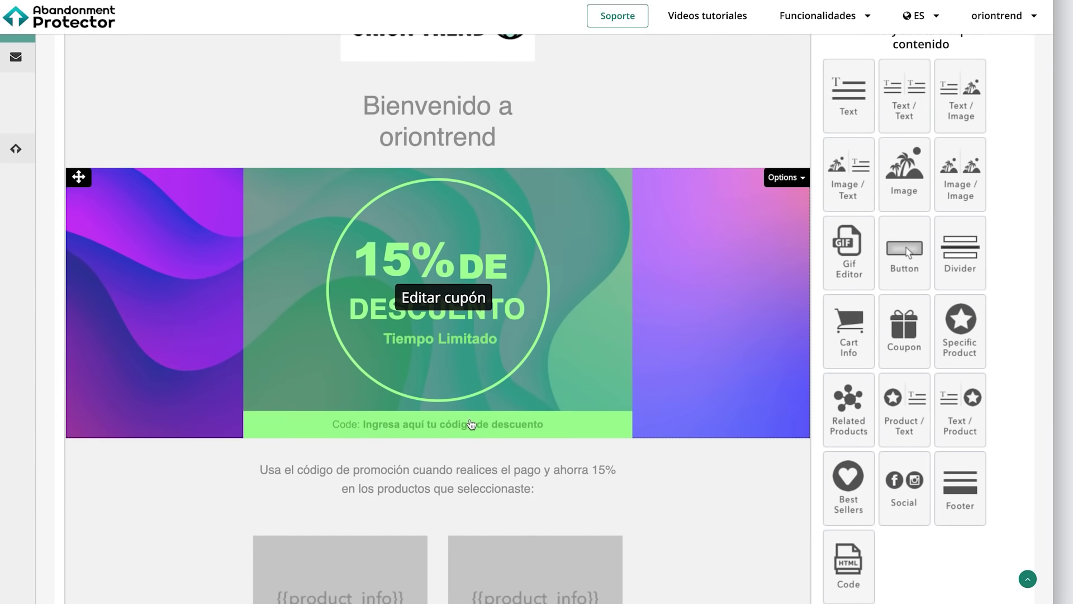
{"action": "left_click", "coordinate": [471, 418]}
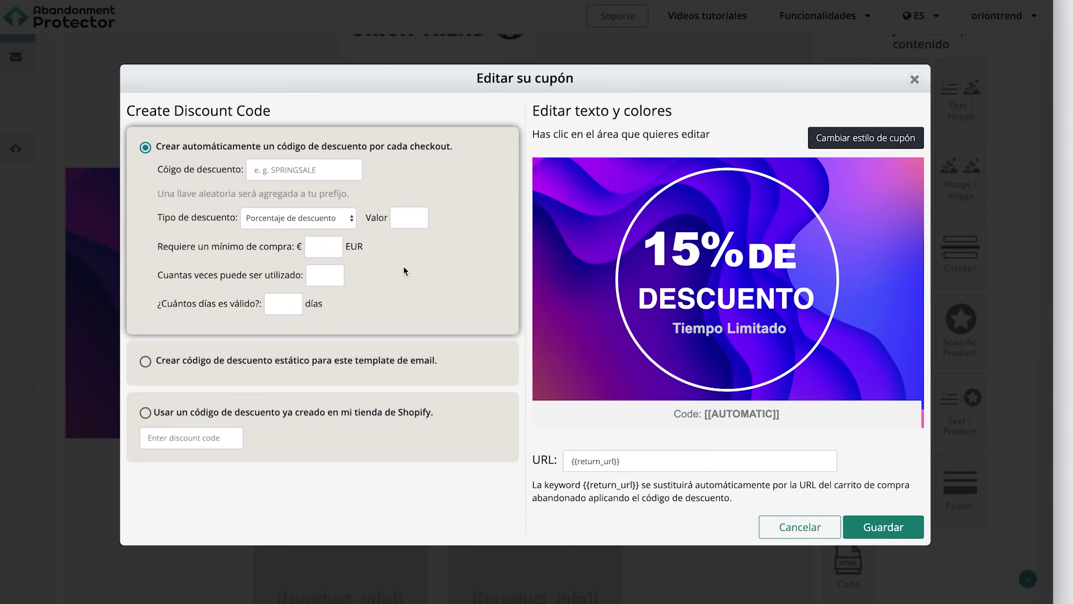
{"action": "left_click", "coordinate": [406, 222]}
{"action": "left_click", "coordinate": [304, 169]}
{"action": "type", "text": "ORION15"}
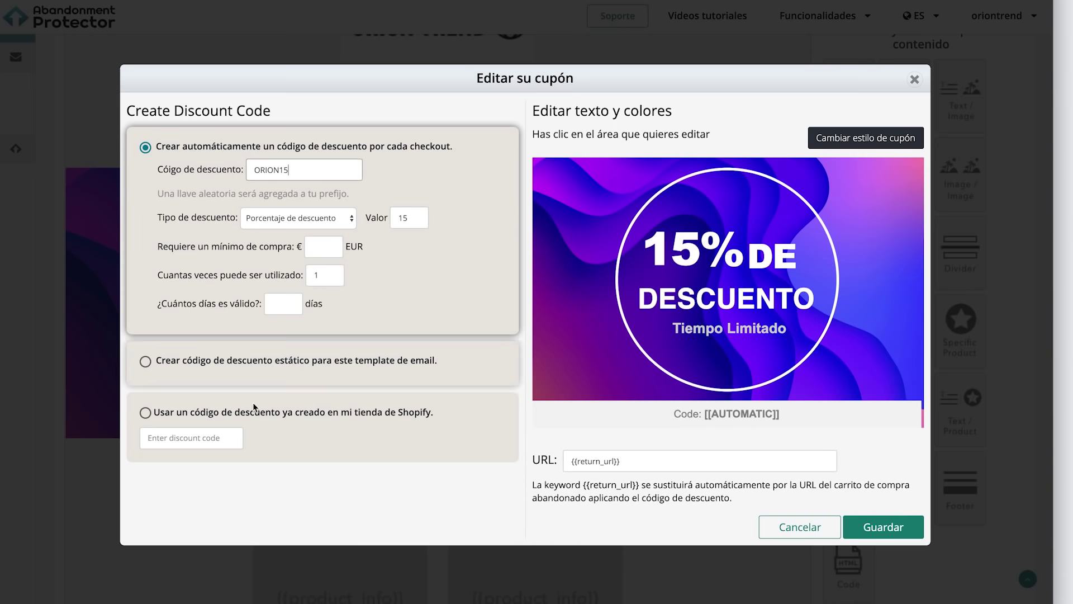
{"action": "left_click", "coordinate": [144, 413]}
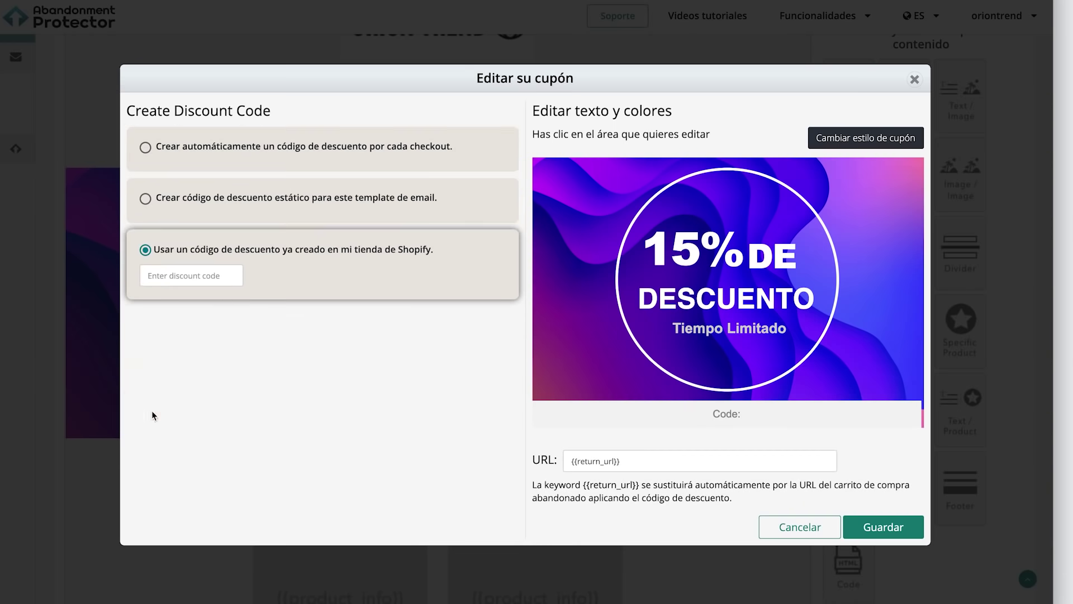
{"action": "left_click", "coordinate": [217, 267]}
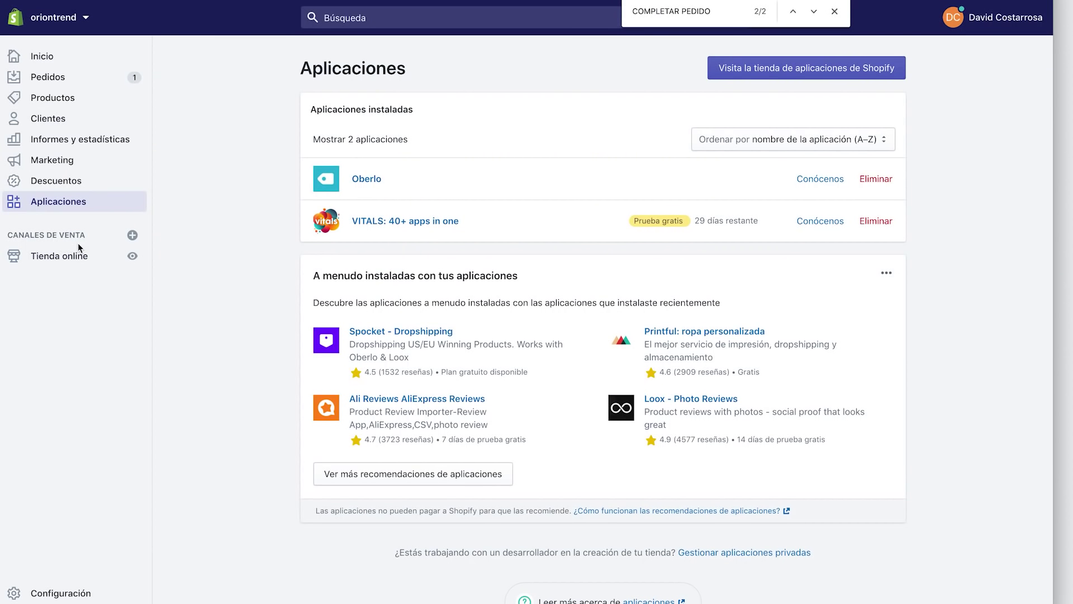
Create and save Shopify discount code ORION15 giving 15% off the entire order.
{"action": "left_click", "coordinate": [69, 162]}
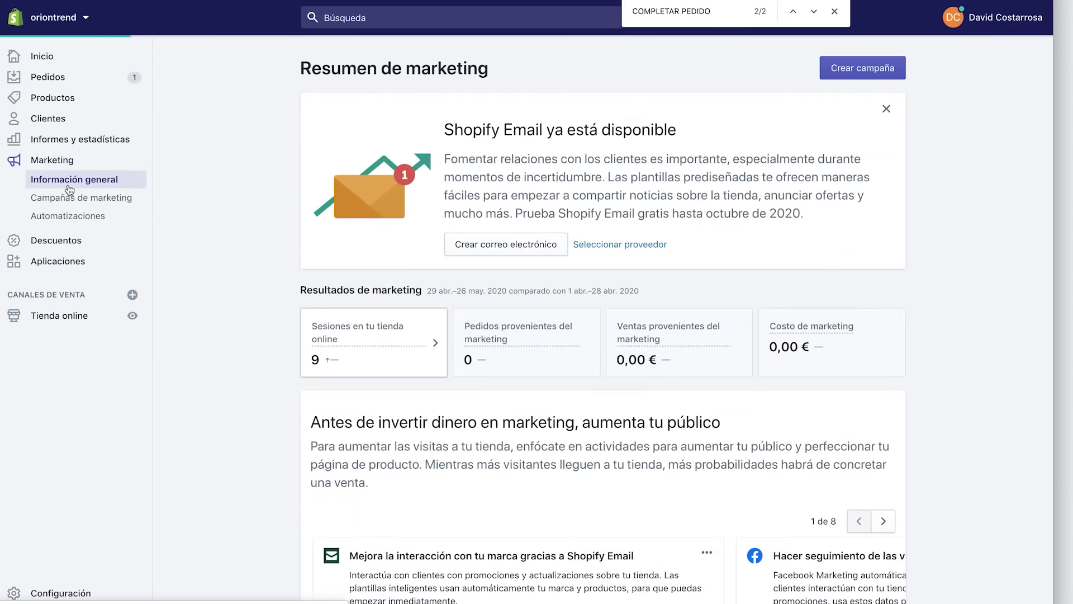
{"action": "left_click", "coordinate": [48, 238]}
{"action": "left_click", "coordinate": [400, 385]}
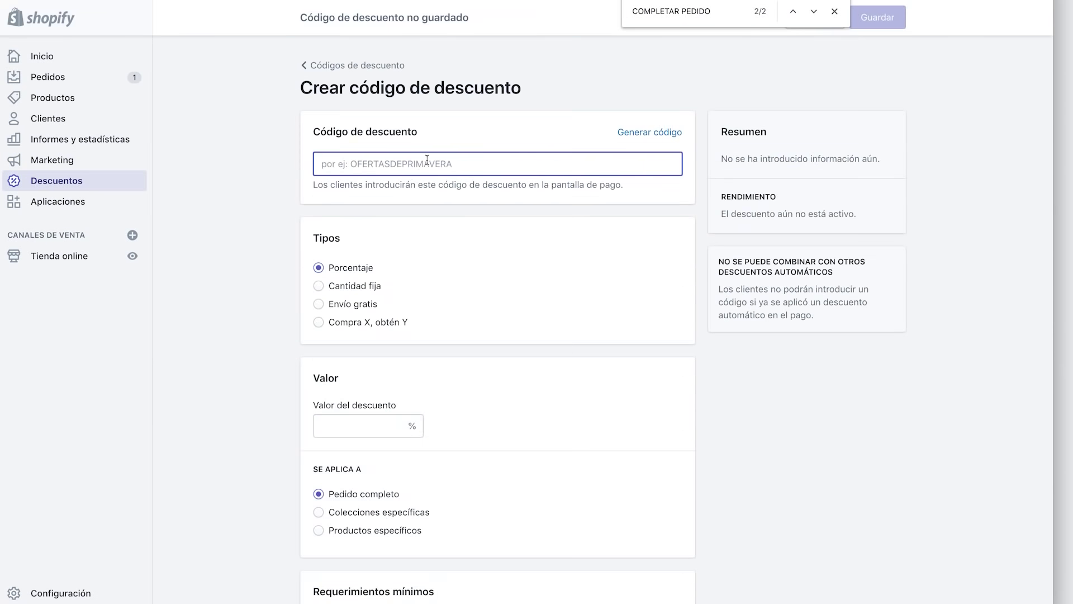
{"action": "type", "text": "ORION15"}
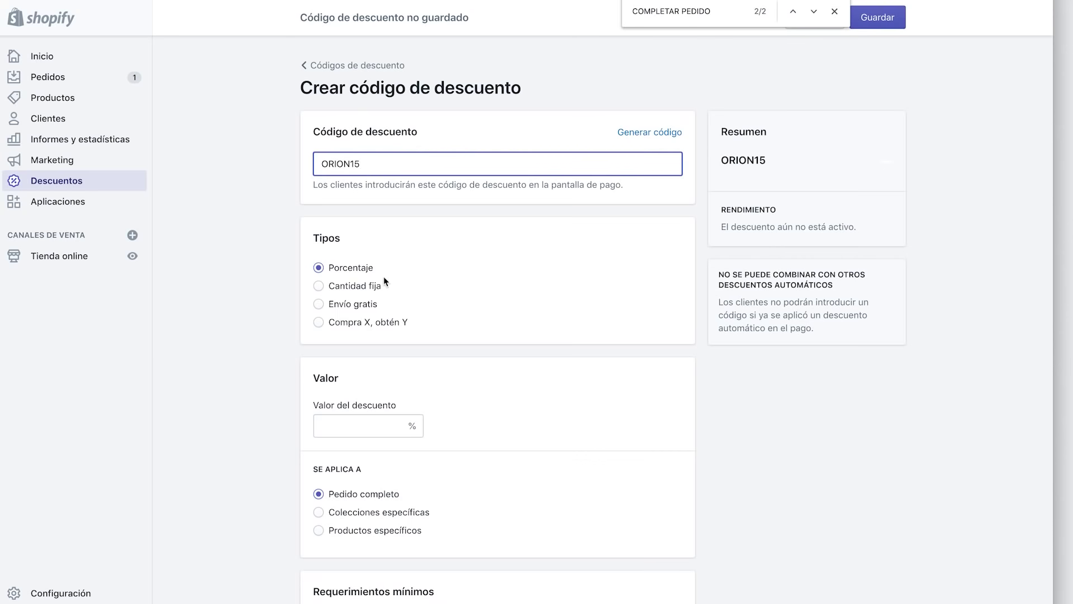
{"action": "left_click", "coordinate": [361, 424]}
{"action": "type", "text": "15"}
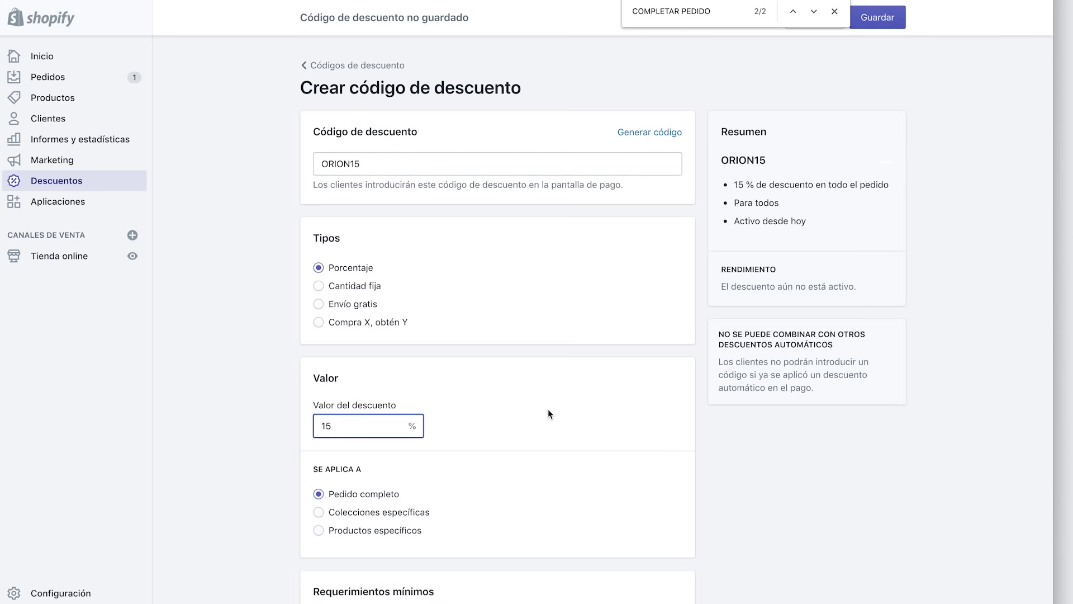
{"action": "scroll", "coordinate": [549, 413], "scroll_direction": "down", "scroll_amount": 9}
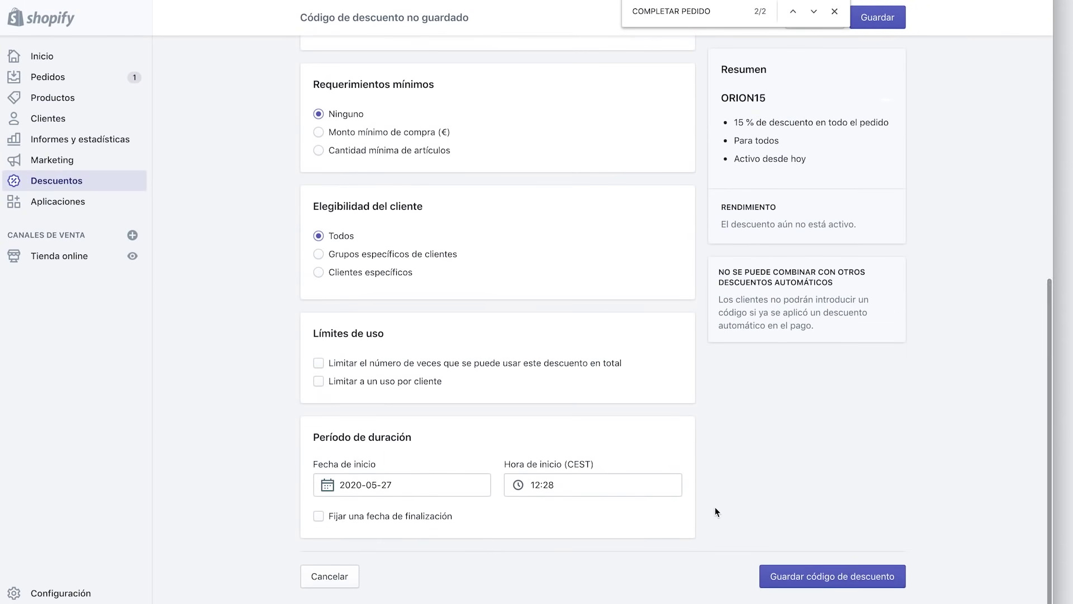
{"action": "left_click", "coordinate": [855, 575]}
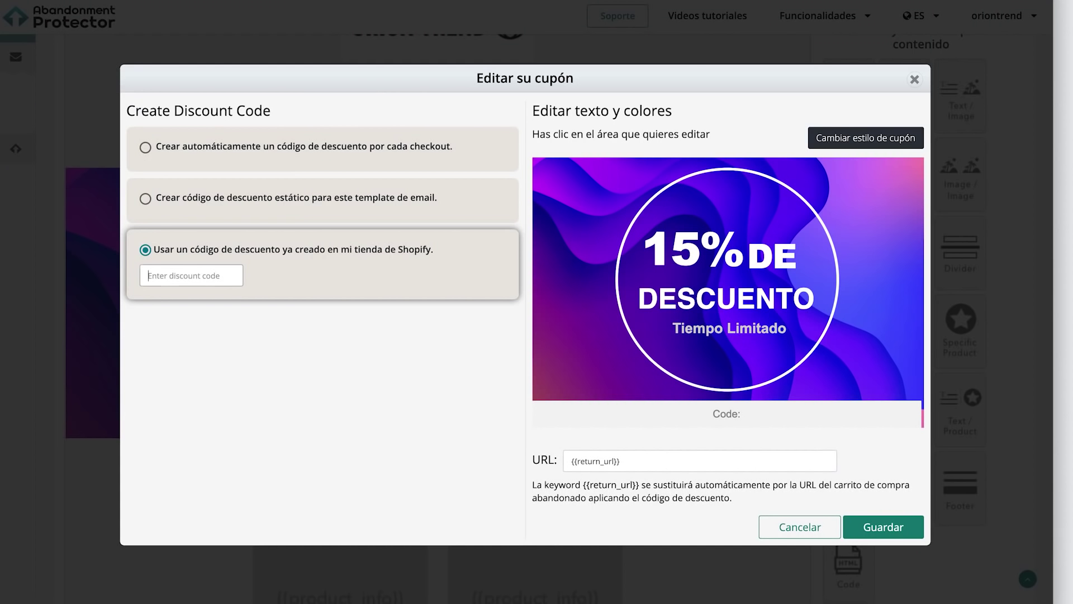
Enter ORION15 as the coupon's existing discount code and apply it to the banner.
{"action": "type", "text": "ORION154"}
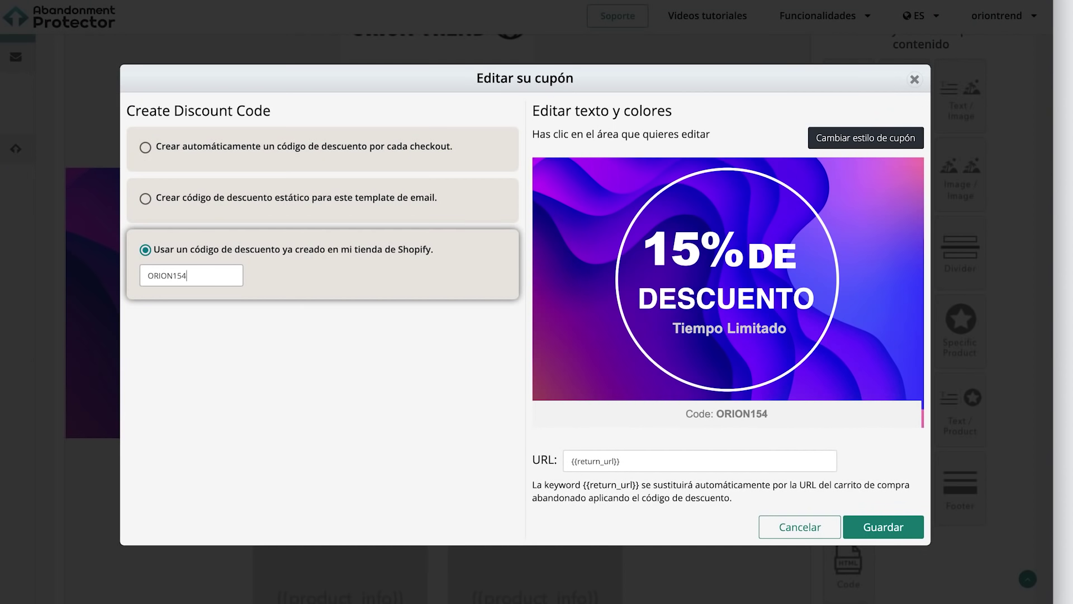
{"action": "key", "text": "BackSpace"}
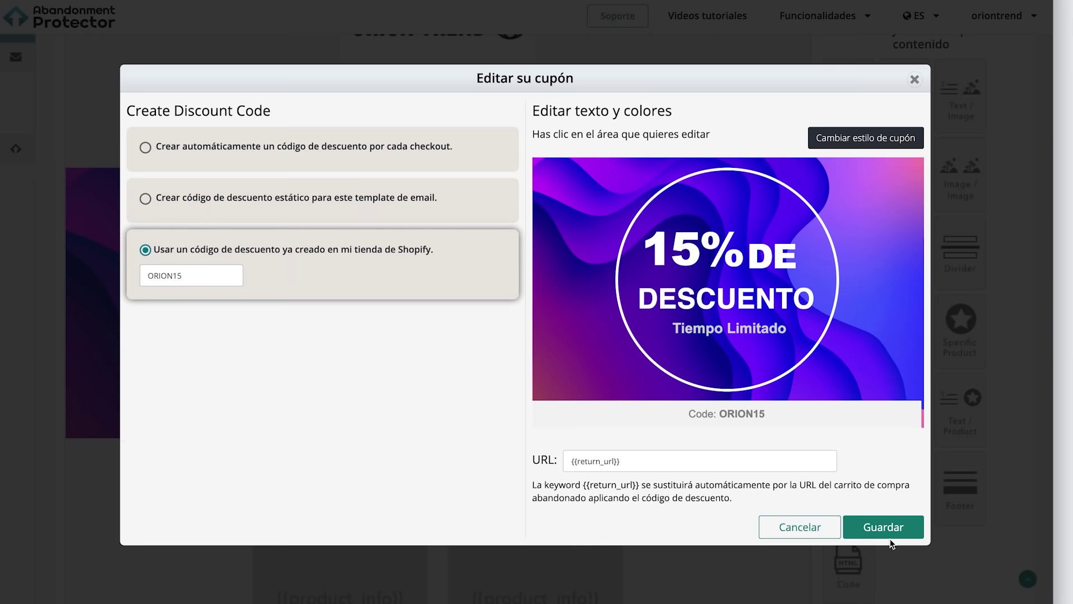
{"action": "left_click", "coordinate": [891, 529]}
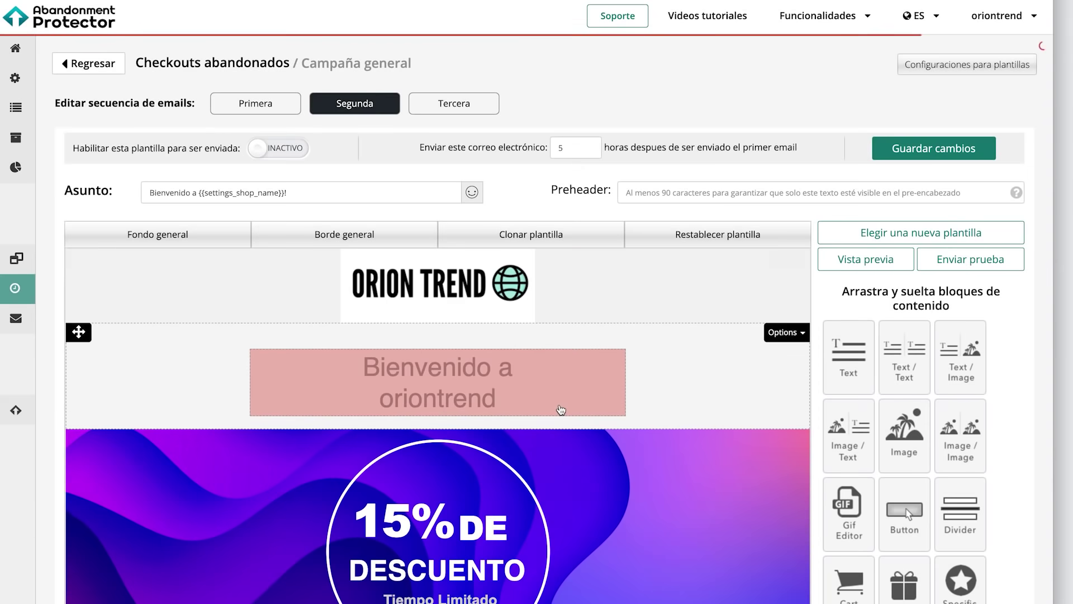
{"action": "scroll", "coordinate": [560, 410], "scroll_direction": "down", "scroll_amount": 7}
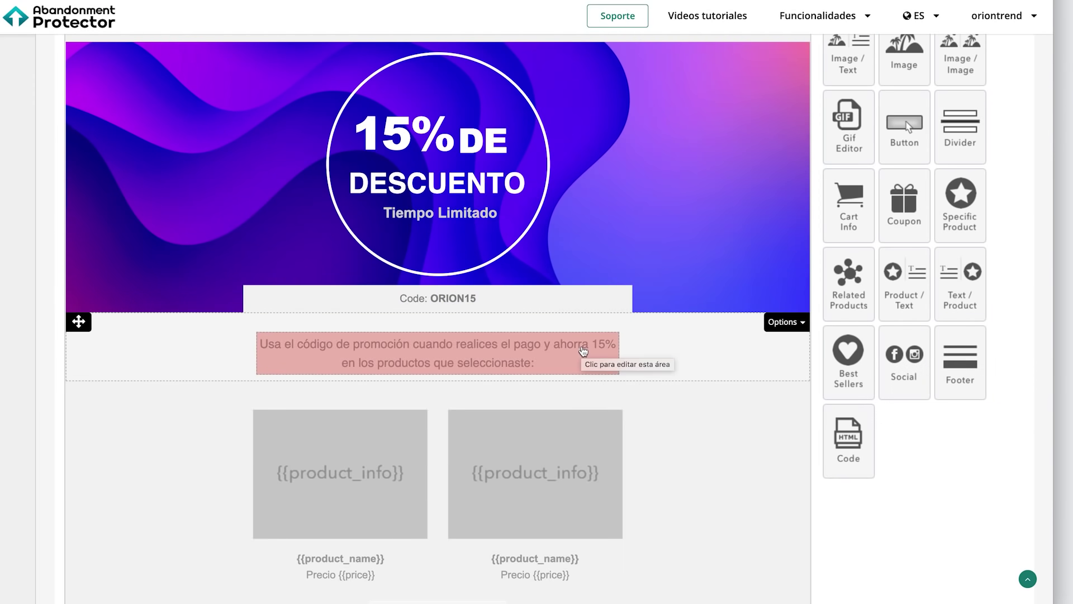
{"action": "scroll", "coordinate": [584, 376], "scroll_direction": "down", "scroll_amount": 4}
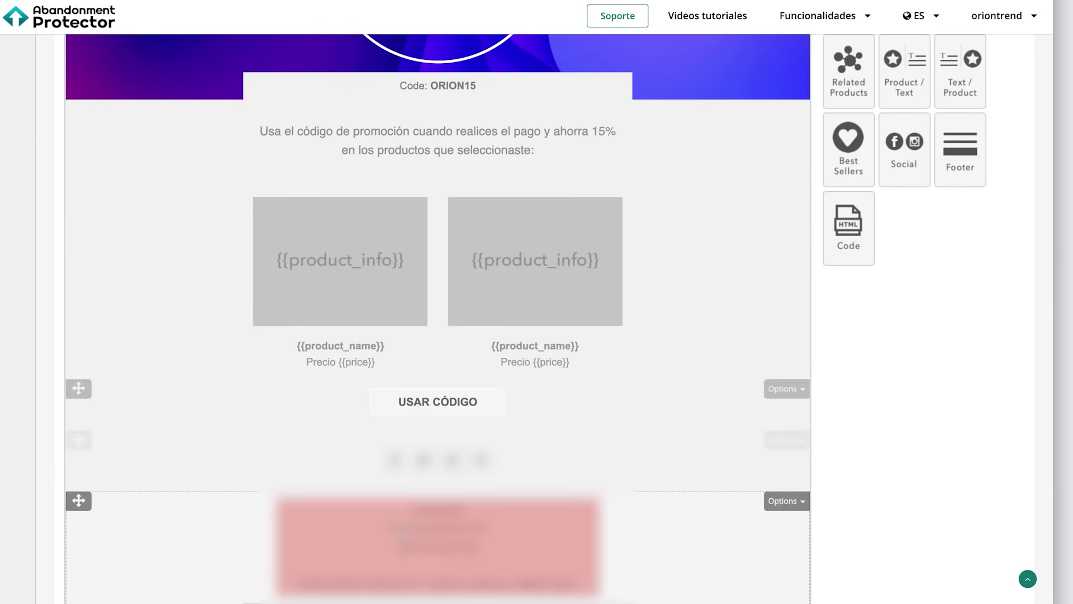
{"action": "scroll", "coordinate": [471, 302], "scroll_direction": "up", "scroll_amount": 4}
{"action": "scroll", "coordinate": [471, 302], "scroll_direction": "down", "scroll_amount": 3}
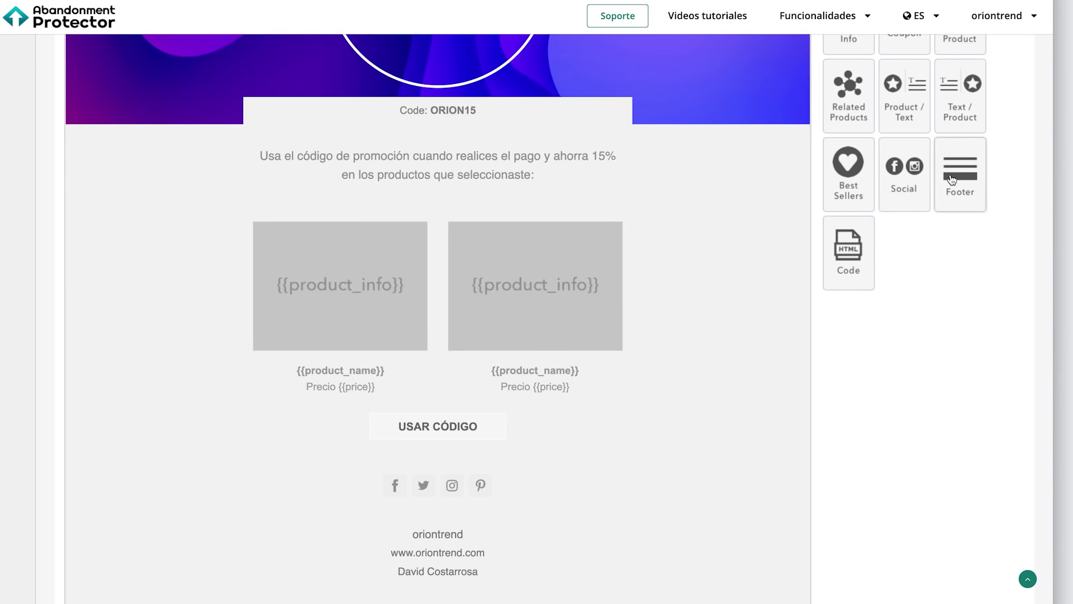
{"action": "scroll", "coordinate": [868, 184], "scroll_direction": "up", "scroll_amount": 4}
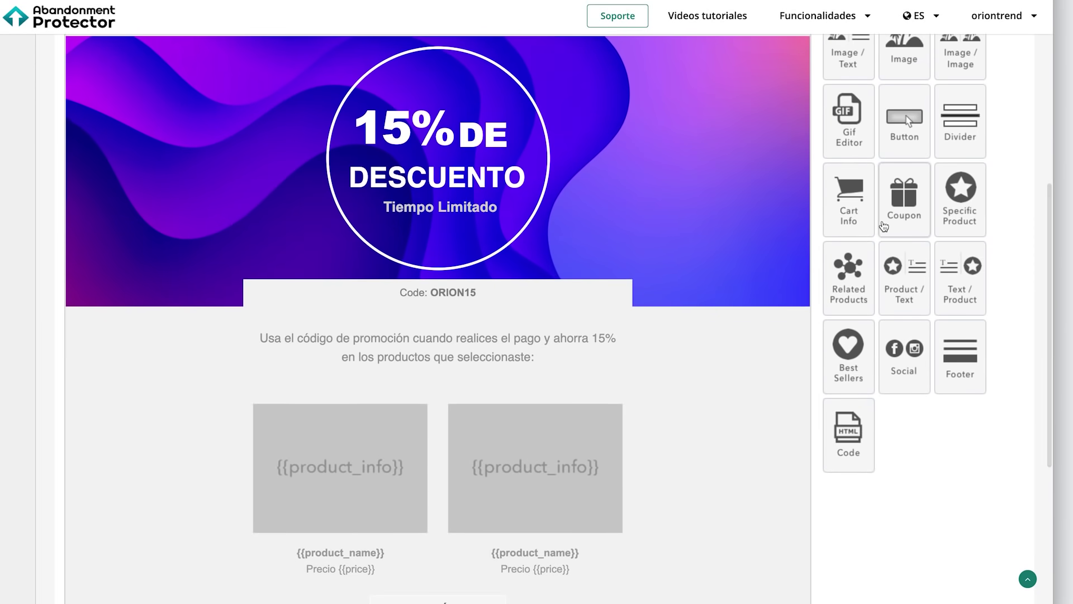
{"action": "scroll", "coordinate": [882, 224], "scroll_direction": "down", "scroll_amount": 2}
{"action": "scroll", "coordinate": [883, 225], "scroll_direction": "up", "scroll_amount": 2}
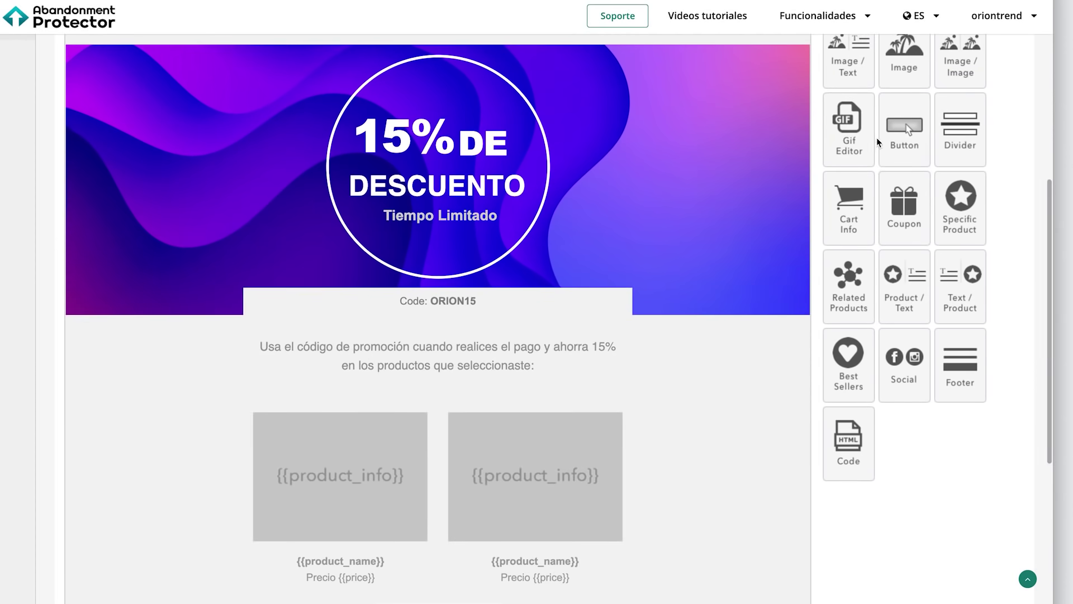
{"action": "scroll", "coordinate": [871, 226], "scroll_direction": "up", "scroll_amount": 1}
{"action": "scroll", "coordinate": [810, 235], "scroll_direction": "down", "scroll_amount": 1}
Add a GIF block below the promo text and delete the extra empty image row.
{"action": "left_click_drag", "start_coordinate": [848, 134], "coordinate": [445, 553]}
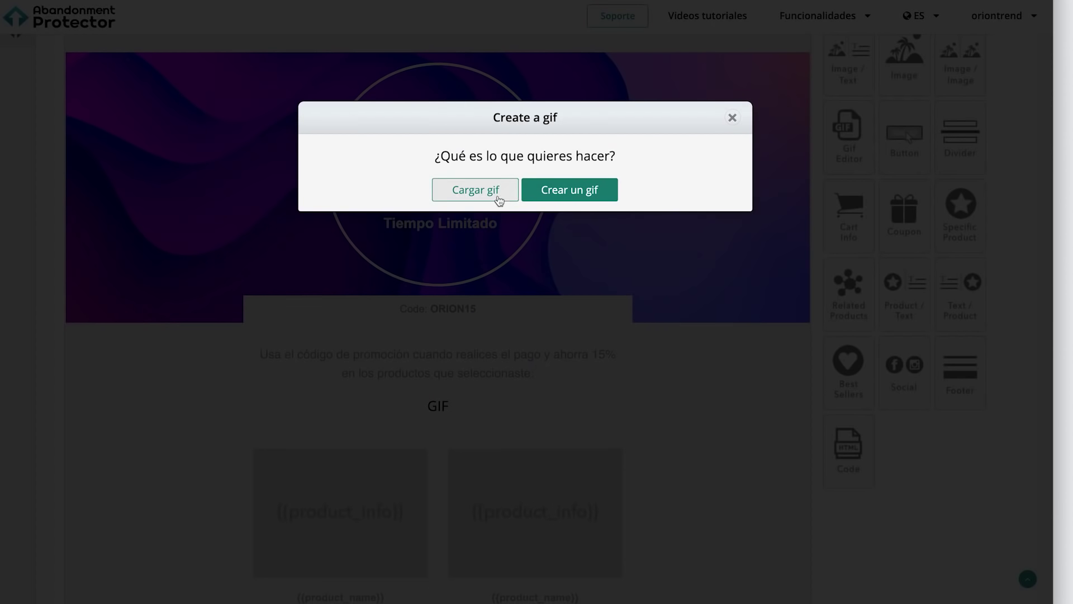
{"action": "left_click", "coordinate": [732, 117]}
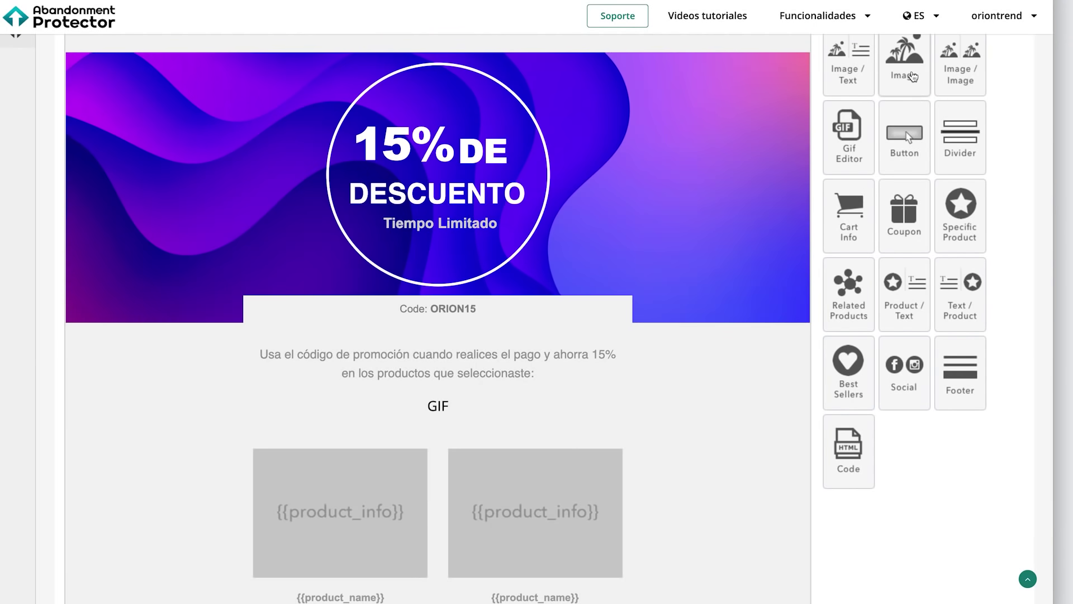
{"action": "left_click_drag", "start_coordinate": [906, 73], "coordinate": [443, 498]}
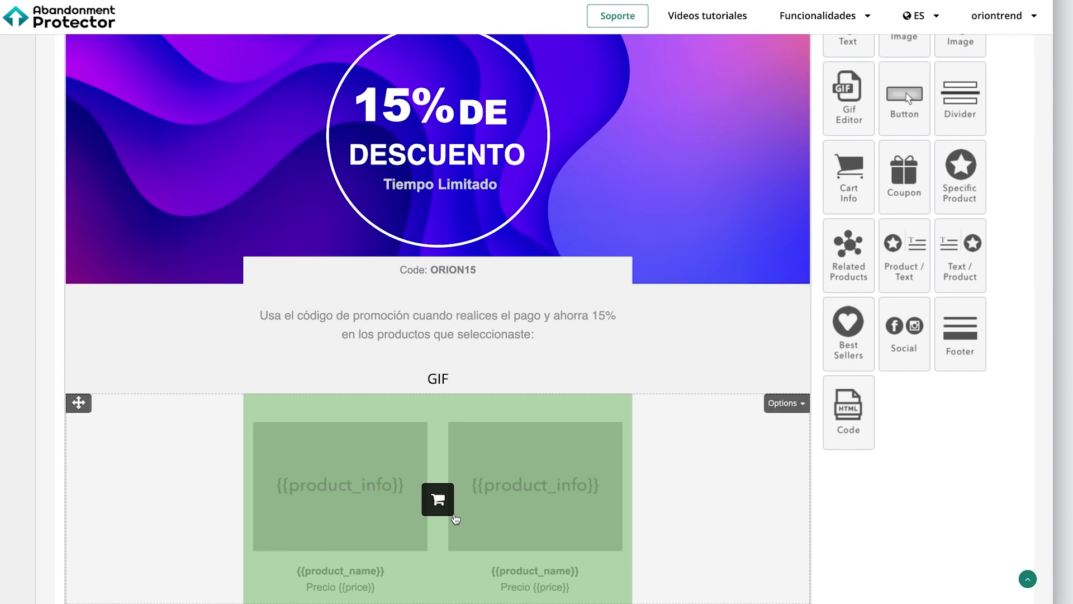
{"action": "scroll", "coordinate": [435, 411], "scroll_direction": "down", "scroll_amount": 5}
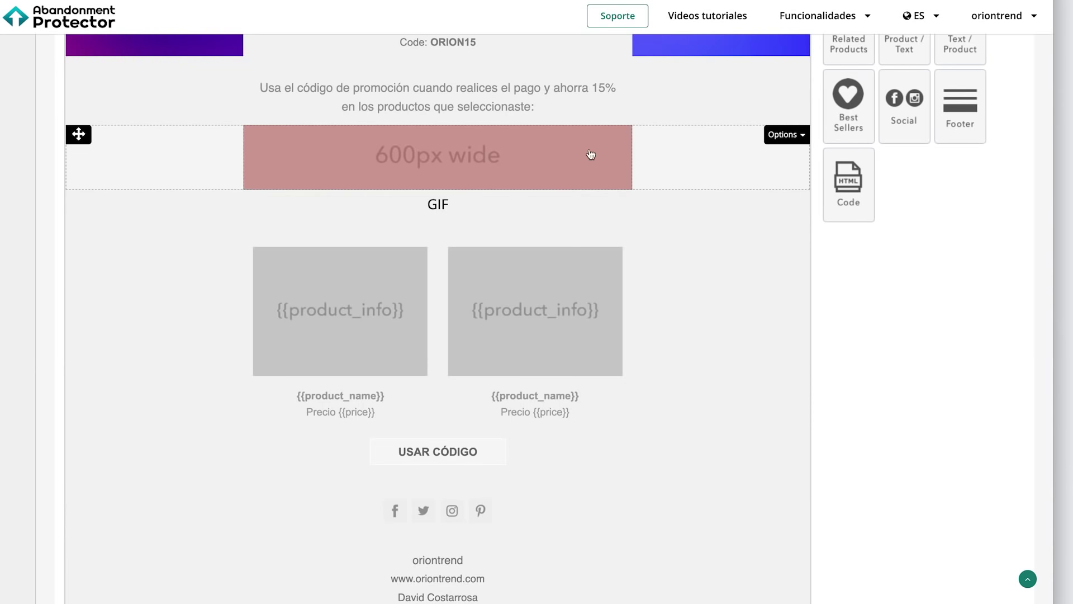
{"action": "left_click", "coordinate": [799, 136]}
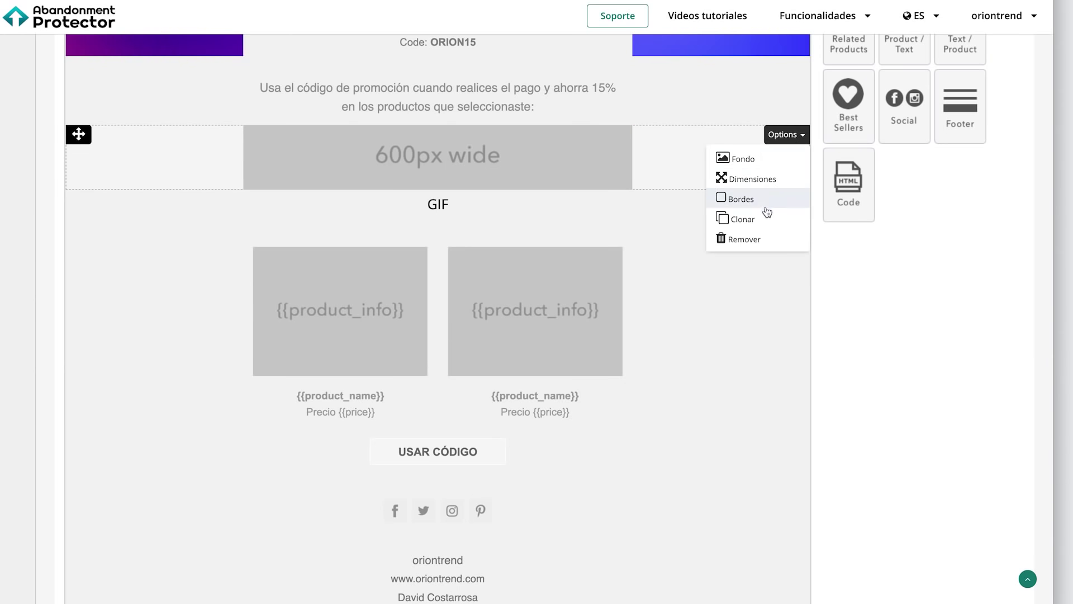
{"action": "left_click", "coordinate": [754, 237]}
{"action": "left_click", "coordinate": [632, 59]}
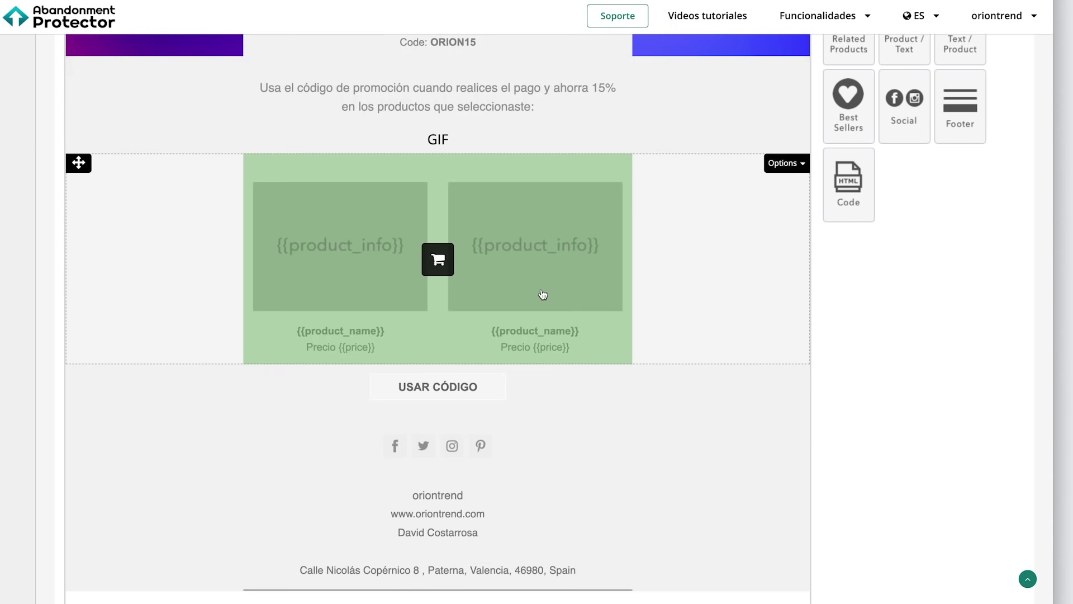
Save the second email's template changes.
{"action": "scroll", "coordinate": [542, 294], "scroll_direction": "down", "scroll_amount": 4}
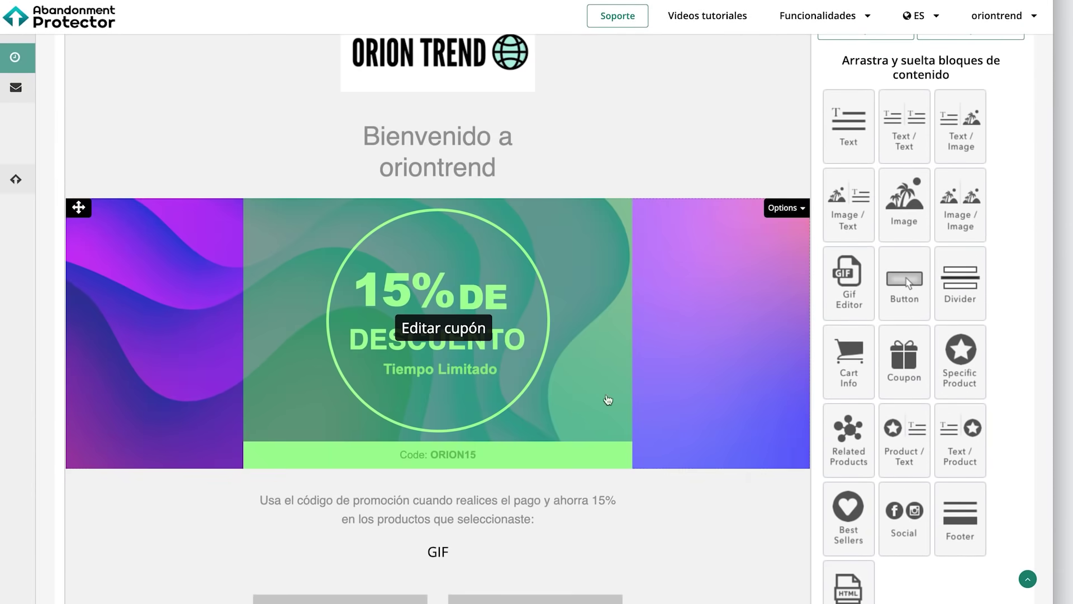
{"action": "scroll", "coordinate": [573, 297], "scroll_direction": "down", "scroll_amount": 10}
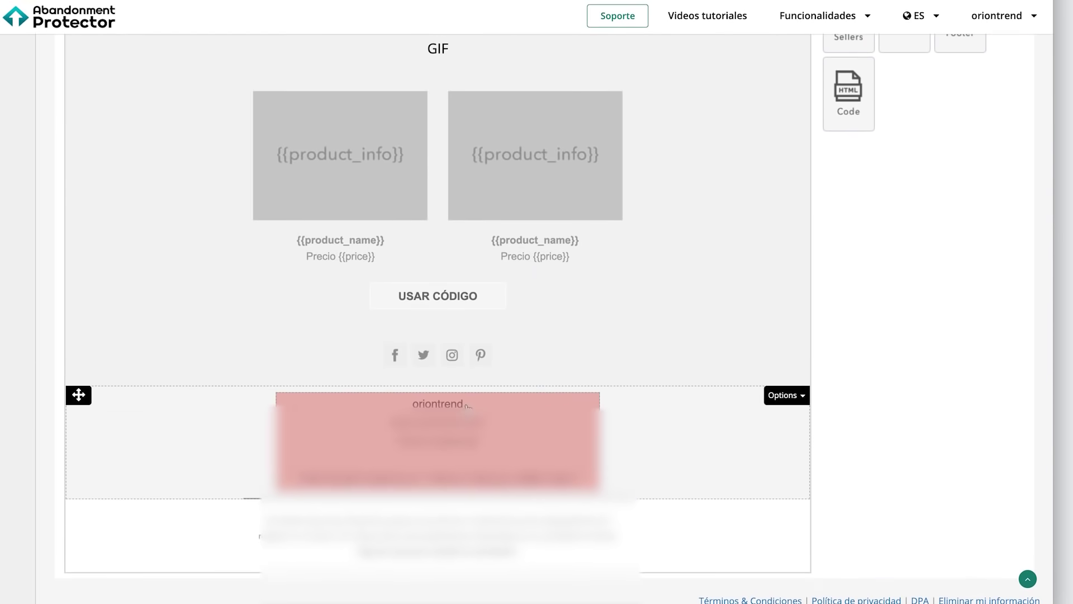
{"action": "scroll", "coordinate": [961, 161], "scroll_direction": "up", "scroll_amount": 15}
{"action": "left_click", "coordinate": [958, 155]}
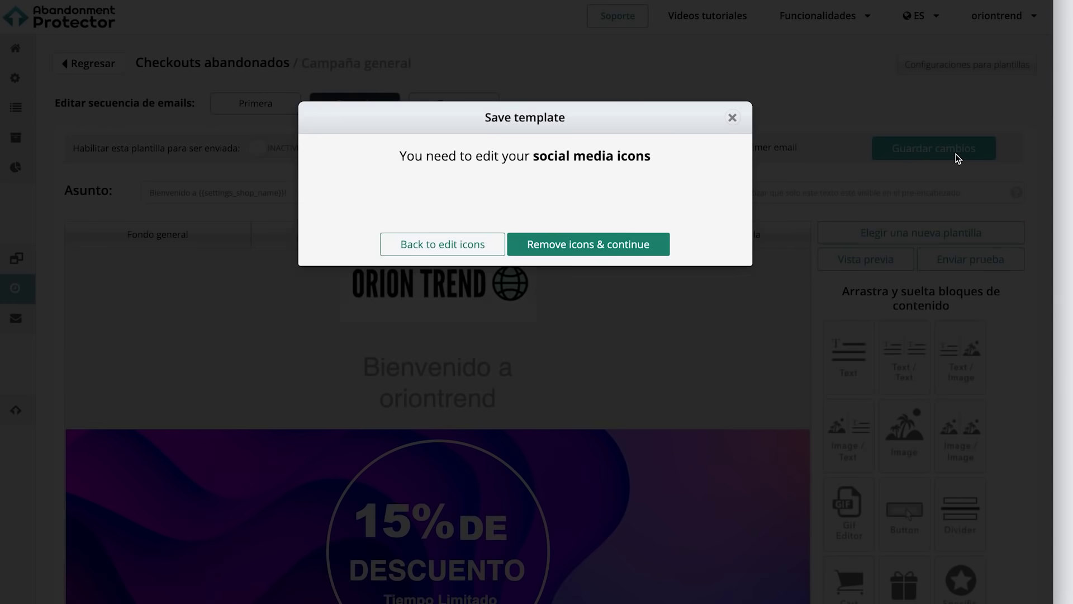
Remove the social icons to finish saving the second email and switch it to ACTIVO.
{"action": "left_click", "coordinate": [531, 327]}
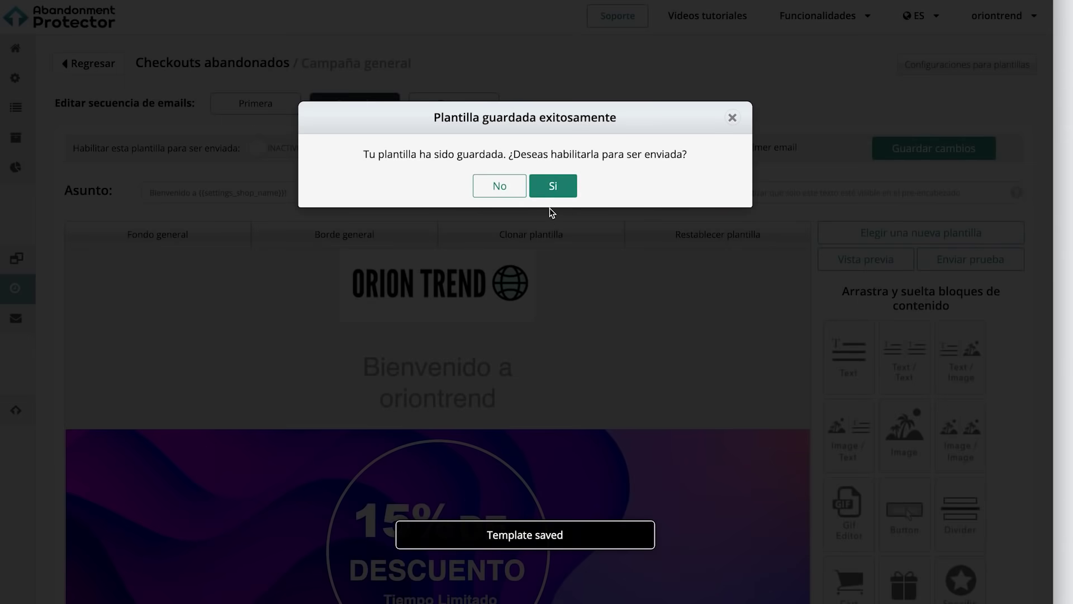
{"action": "left_click", "coordinate": [552, 188]}
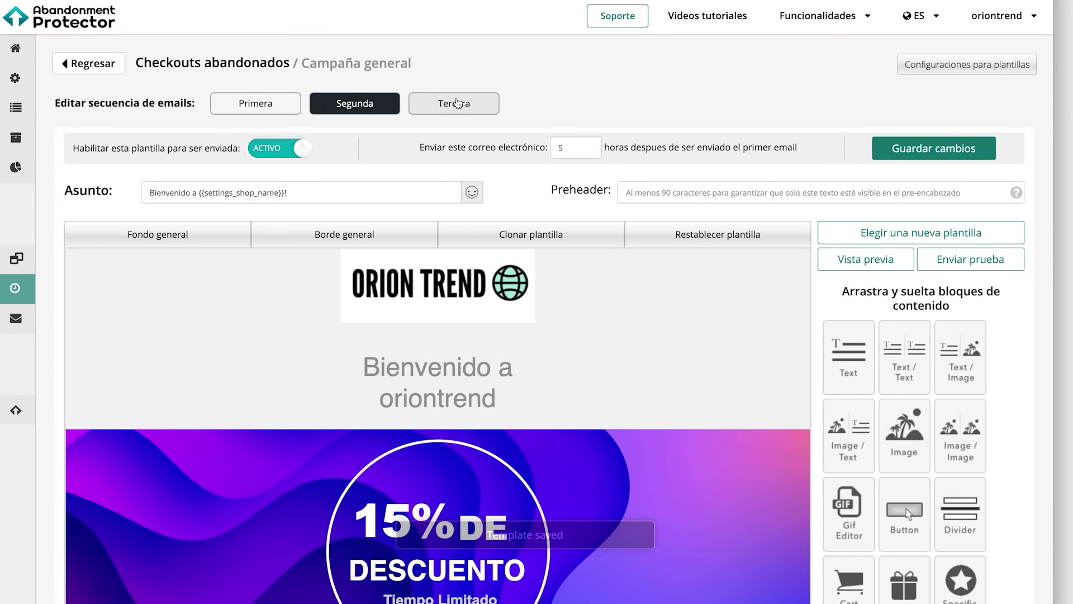
Switch to the third email (Tercera) and preview the 15% DE DESCUENTO template.
{"action": "left_click", "coordinate": [454, 104]}
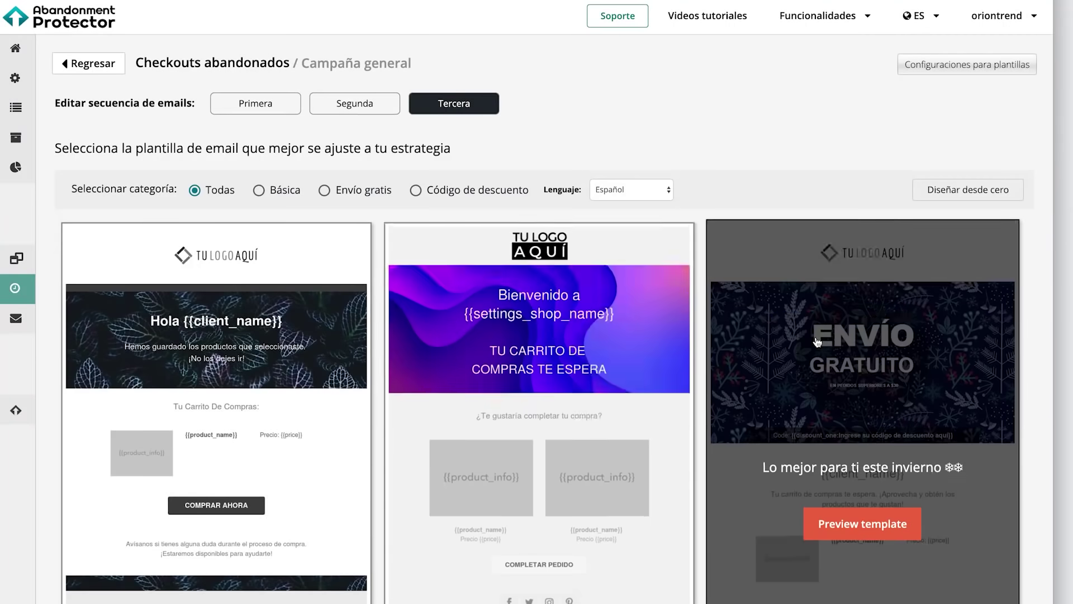
{"action": "scroll", "coordinate": [764, 357], "scroll_direction": "down", "scroll_amount": 9}
{"action": "scroll", "coordinate": [601, 434], "scroll_direction": "down", "scroll_amount": 3}
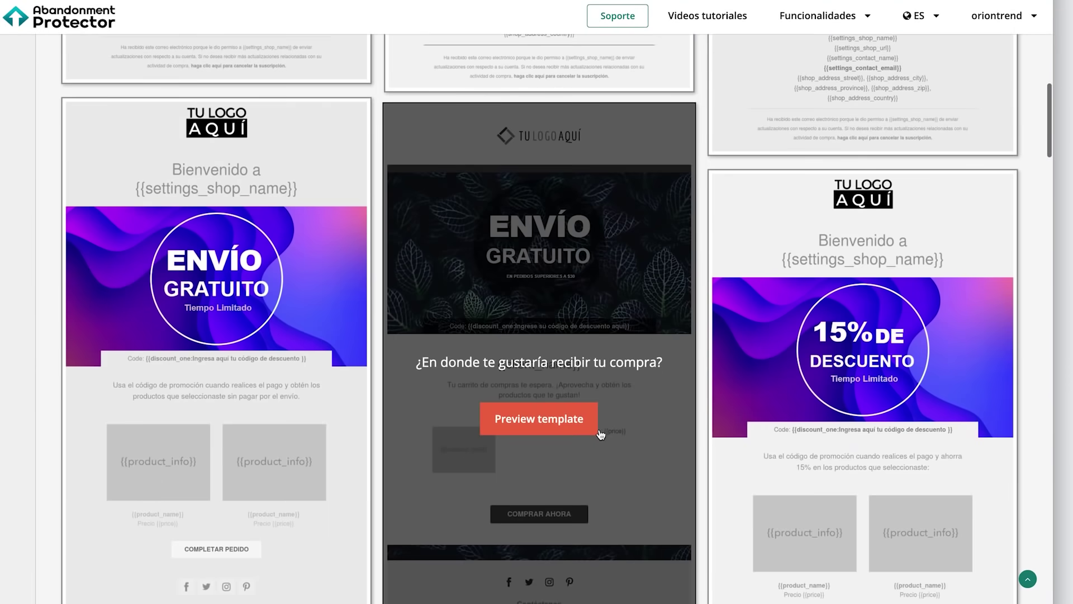
{"action": "scroll", "coordinate": [601, 434], "scroll_direction": "up", "scroll_amount": 12}
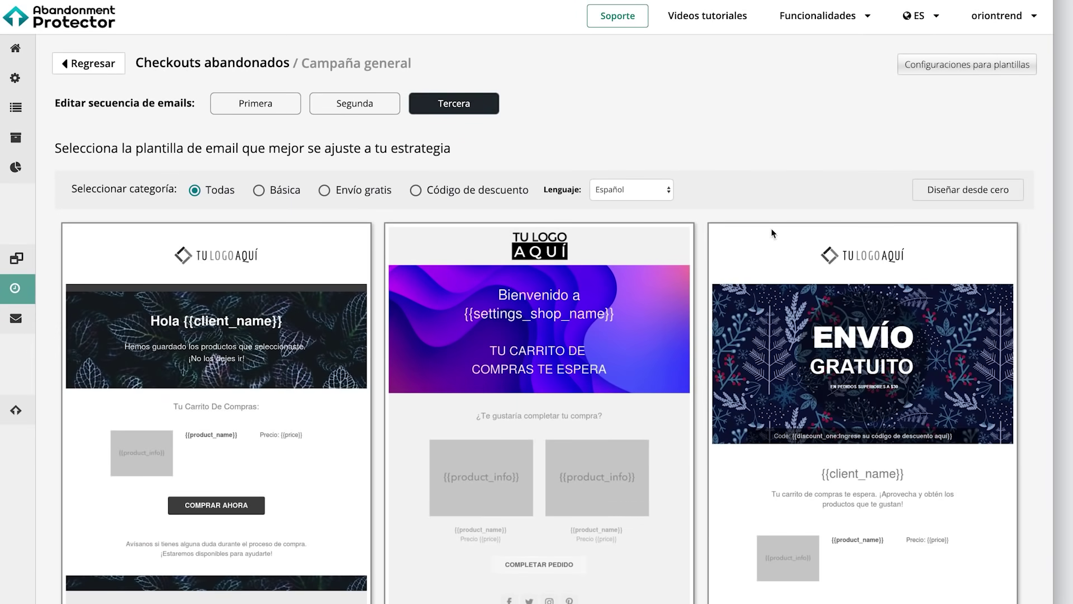
{"action": "scroll", "coordinate": [749, 318], "scroll_direction": "down", "scroll_amount": 15}
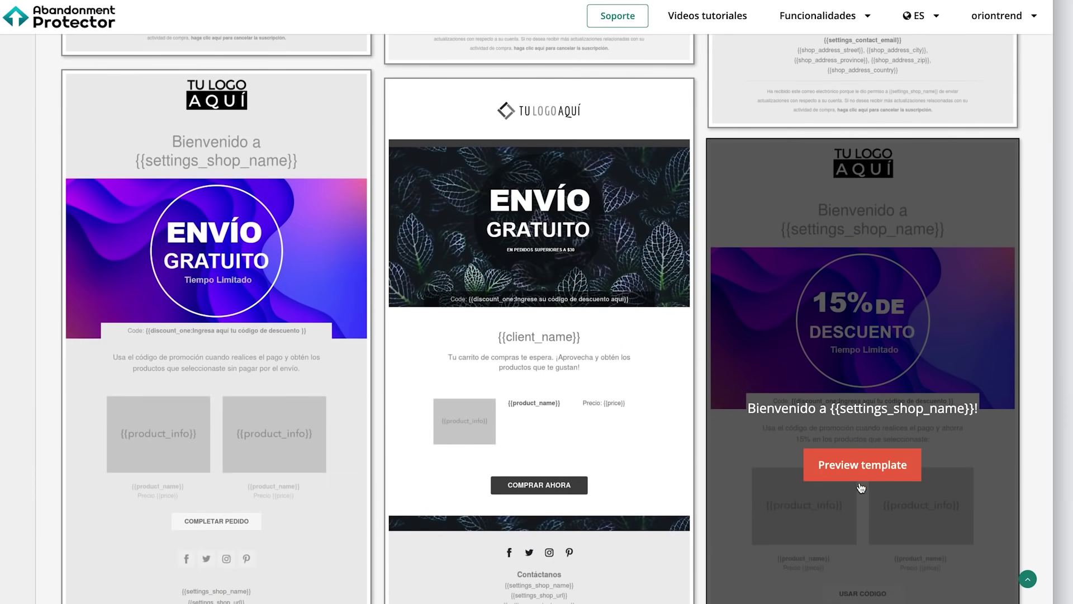
{"action": "left_click", "coordinate": [877, 364]}
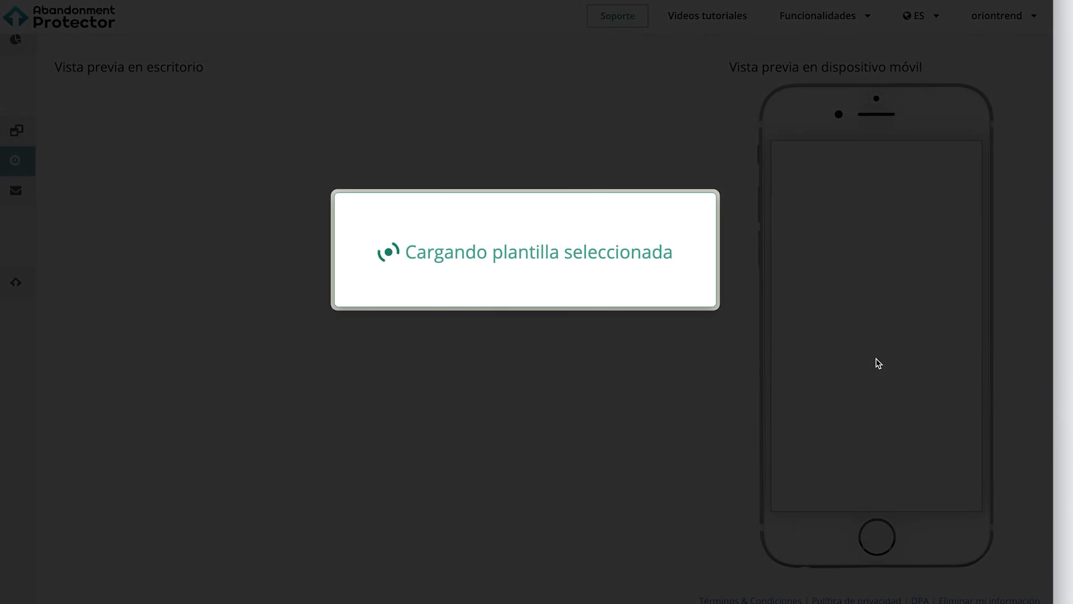
Apply the 15% DE DESCUENTO template to the third email and open its promo text block.
{"action": "scroll", "coordinate": [513, 314], "scroll_direction": "down", "scroll_amount": 5}
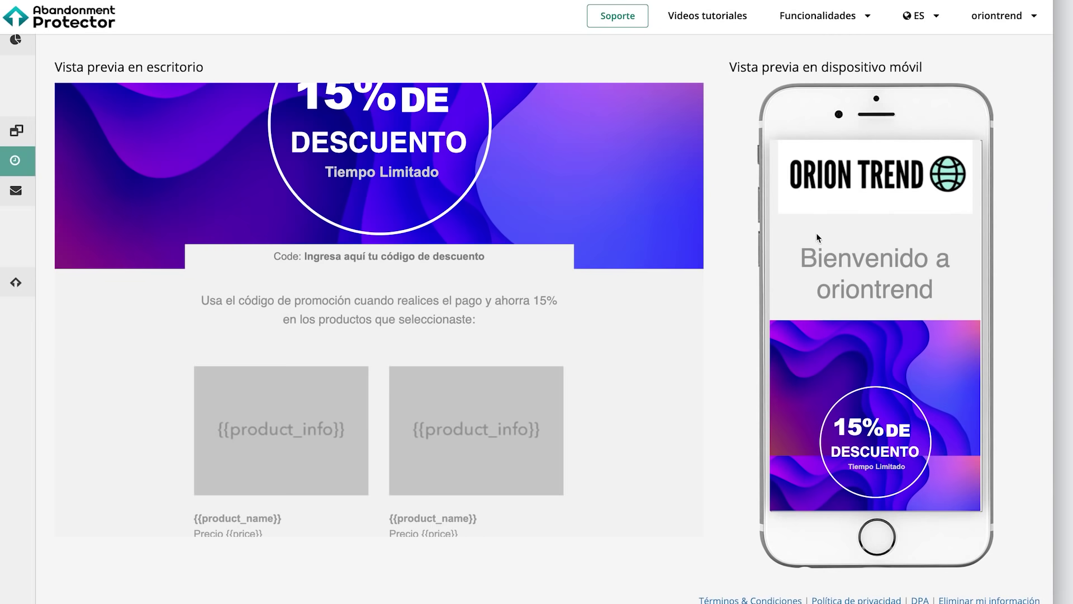
{"action": "scroll", "coordinate": [391, 291], "scroll_direction": "up", "scroll_amount": 5}
{"action": "scroll", "coordinate": [441, 272], "scroll_direction": "up", "scroll_amount": 3}
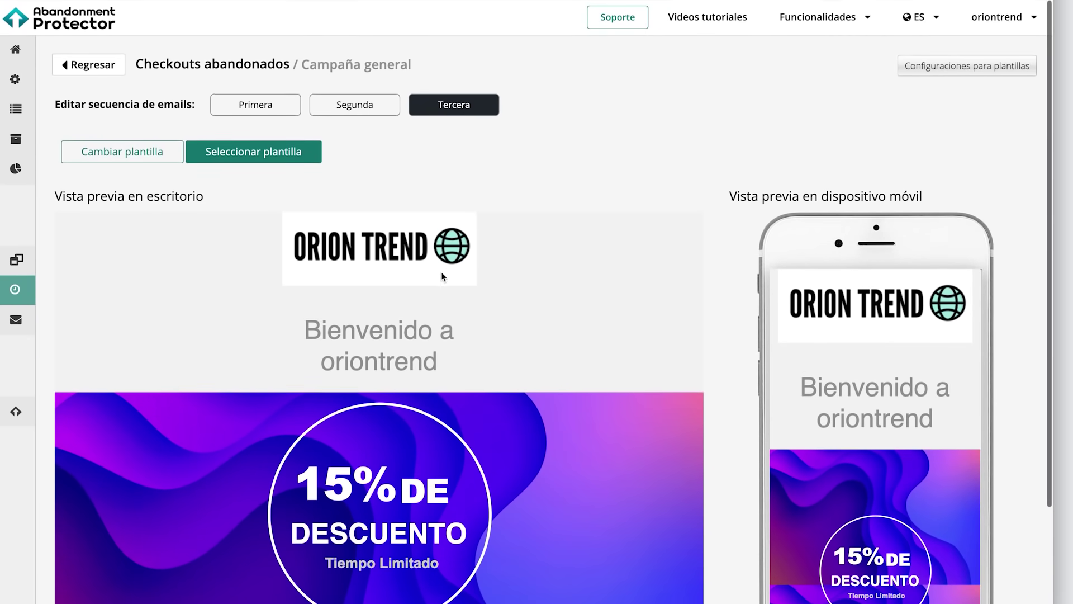
{"action": "left_click", "coordinate": [302, 151]}
{"action": "scroll", "coordinate": [478, 395], "scroll_direction": "down", "scroll_amount": 3}
{"action": "scroll", "coordinate": [478, 395], "scroll_direction": "down", "scroll_amount": 5}
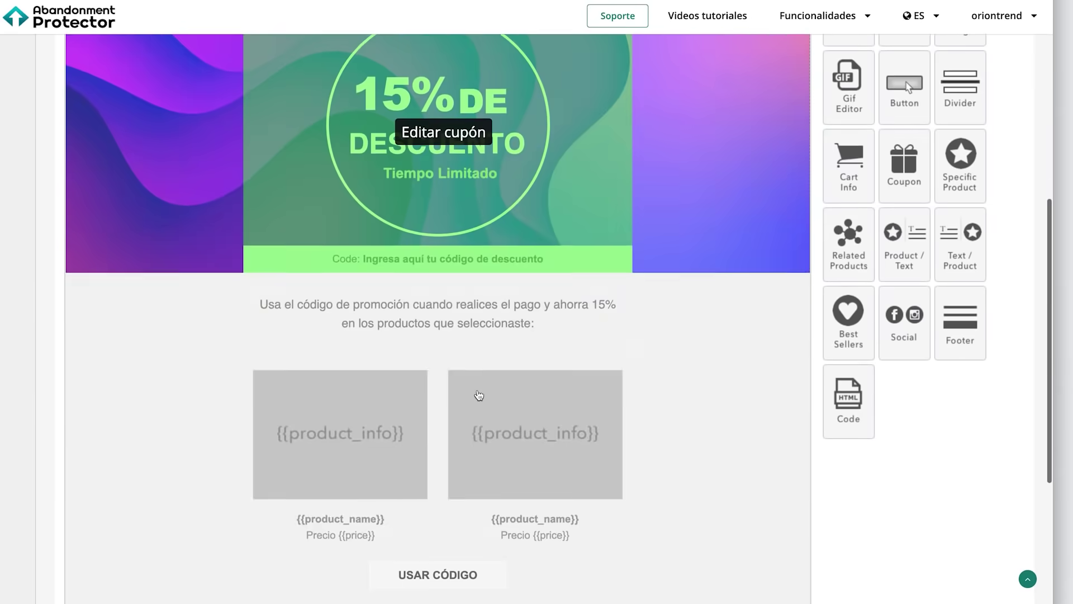
{"action": "left_click", "coordinate": [492, 298]}
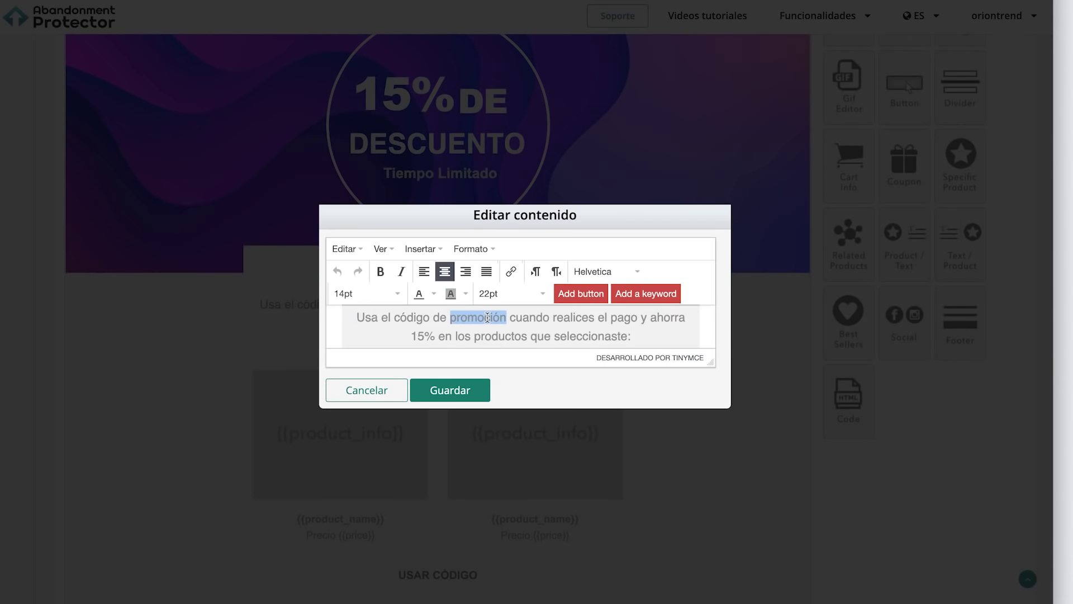
Replace the promo text with 'Tu código está a punto de agotarse…' and the 12-hour cart notice, then save.
{"action": "triple_click", "coordinate": [476, 317]}
{"action": "type", "text": "TU"}
{"action": "key", "text": "BackSpace"}
{"action": "type", "text": "u código esta"}
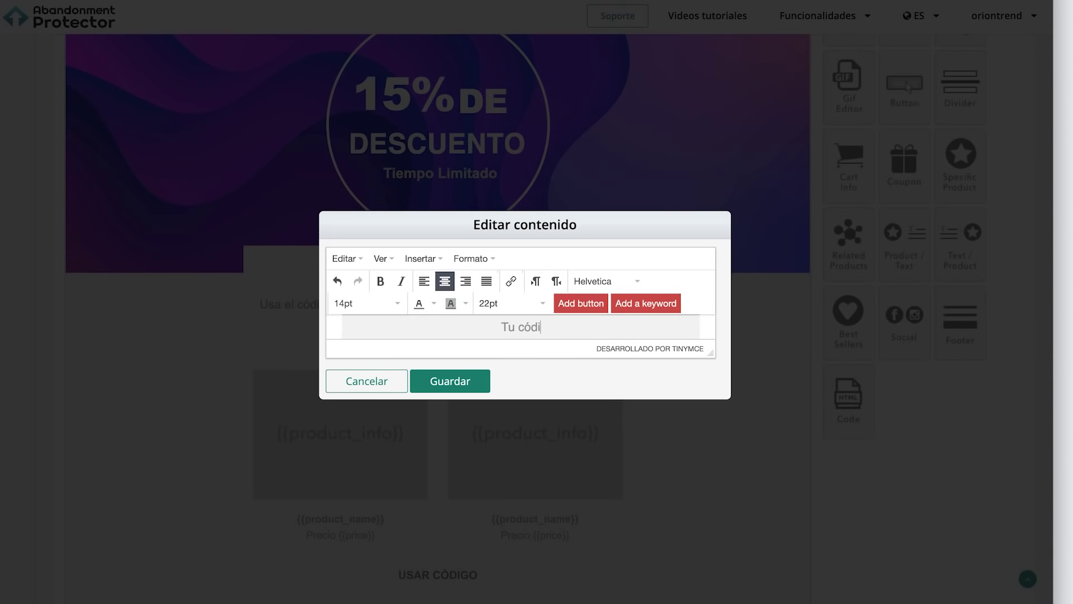
{"action": "key", "text": "BackSpace"}
{"action": "key", "text": "BackSpace"}
{"action": "type", "text": "á a pun"}
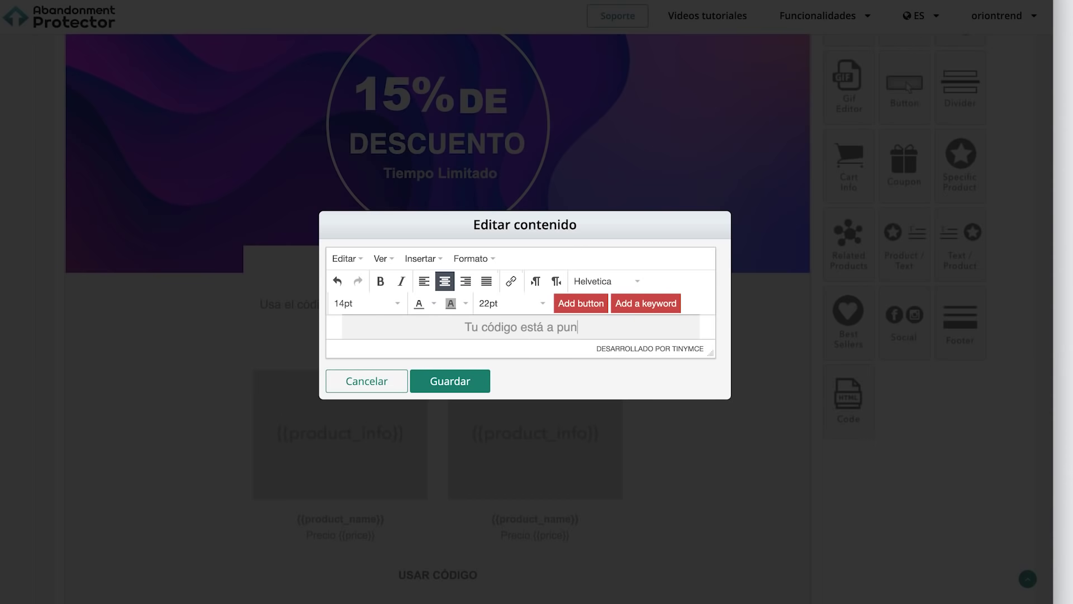
{"action": "type", "text": "to de agotarse, sería una lá"}
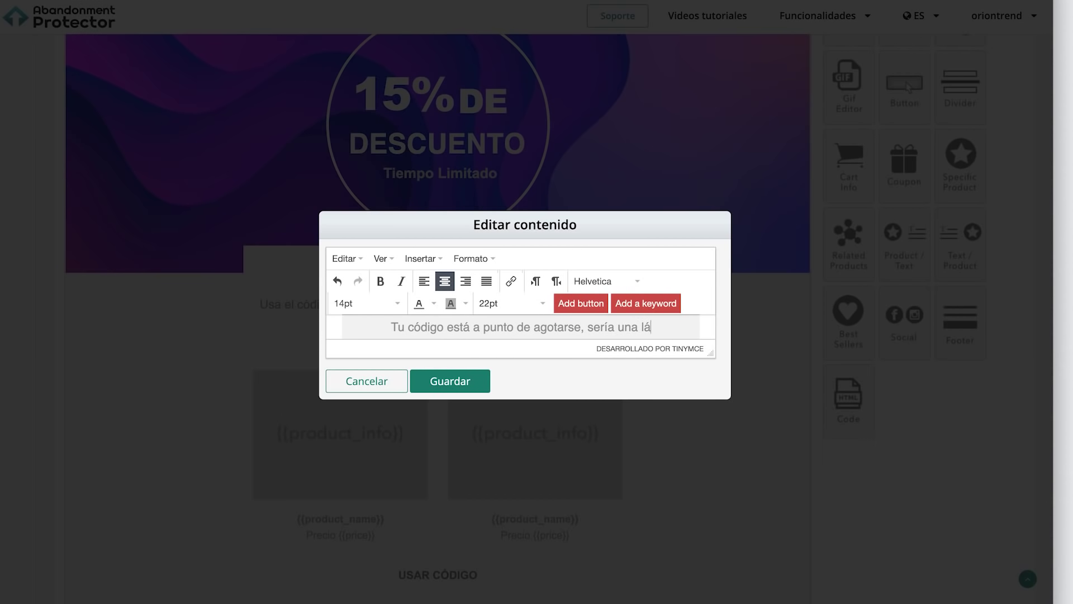
{"action": "type", "text": "stima no usarlo. Hemos guardado tu carr"}
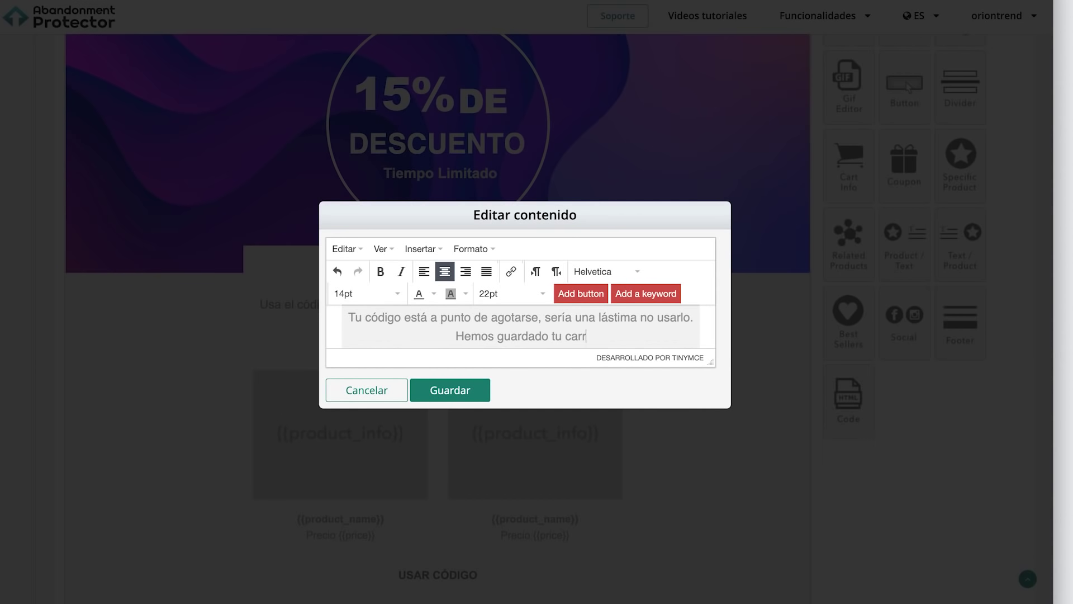
{"action": "type", "text": "ito durante 12 hor"}
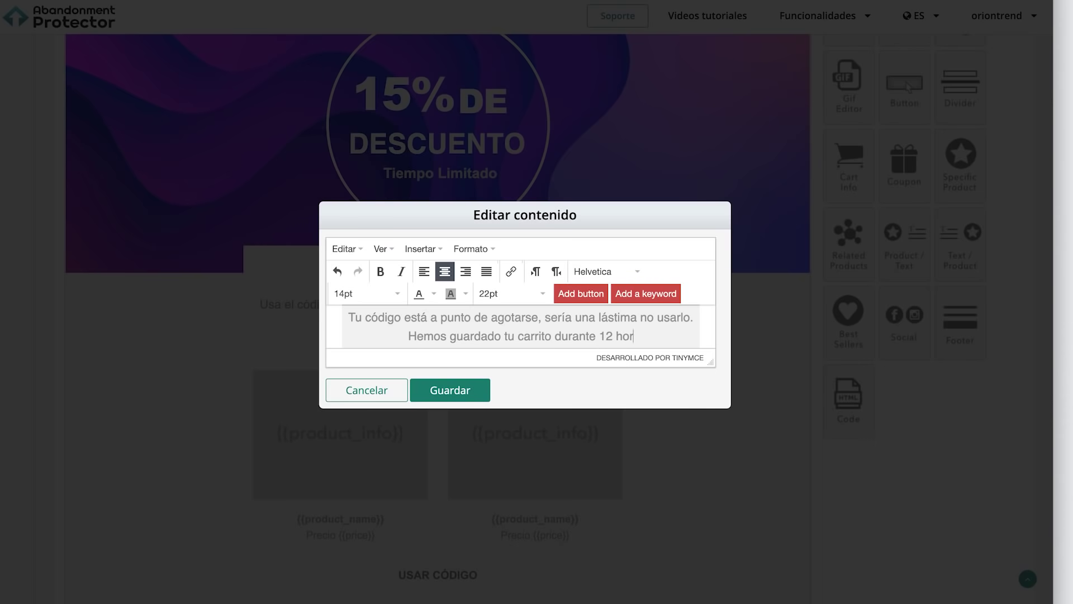
{"action": "type", "text": "as, después no podremos seguir guardando tus productos debido a la alta demanda."}
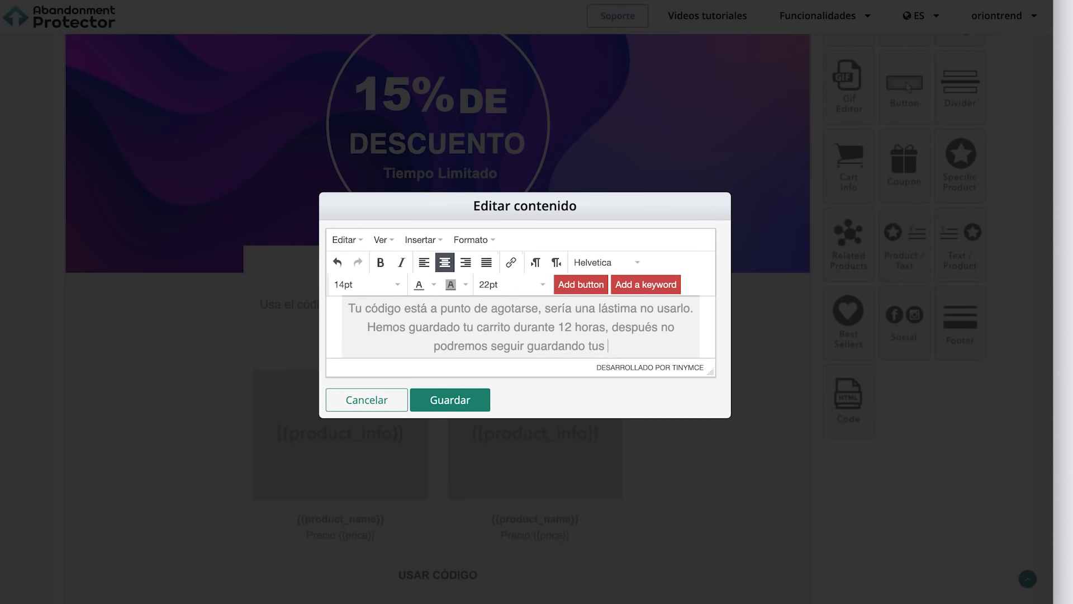
{"action": "left_click", "coordinate": [450, 408]}
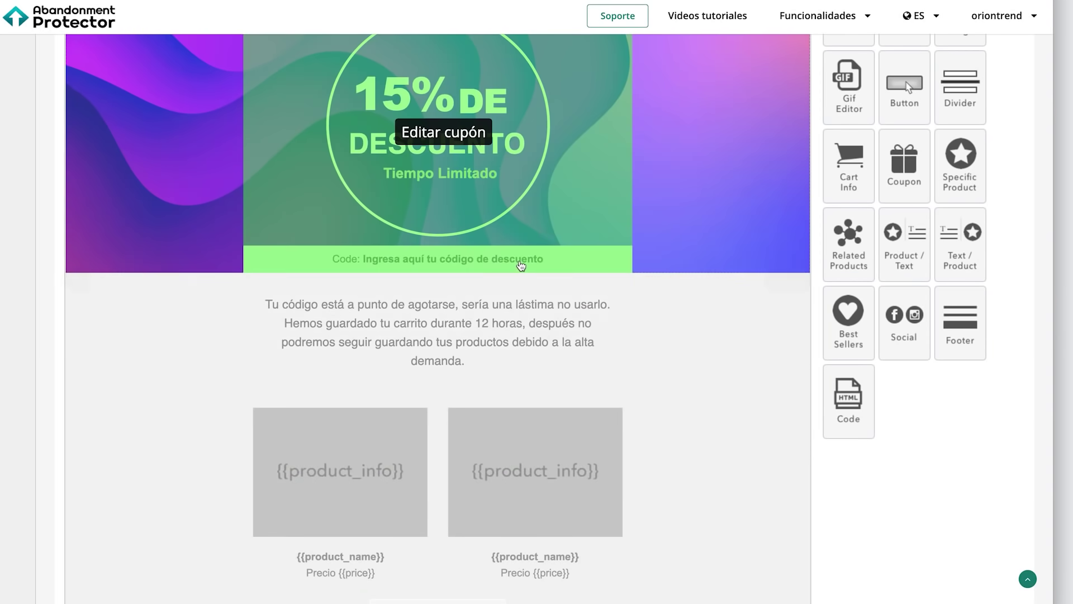
{"action": "left_click", "coordinate": [498, 255]}
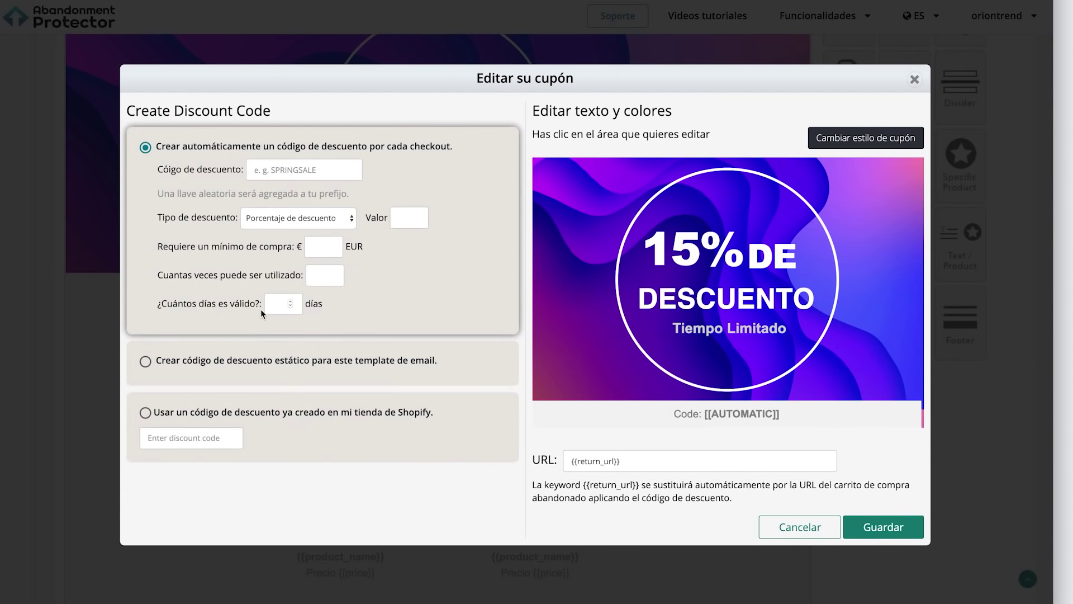
Set the coupon to use the store's existing discount code ORION15 and save it.
{"action": "left_click", "coordinate": [145, 412]}
{"action": "left_click", "coordinate": [220, 274]}
{"action": "type", "text": "ORION15"}
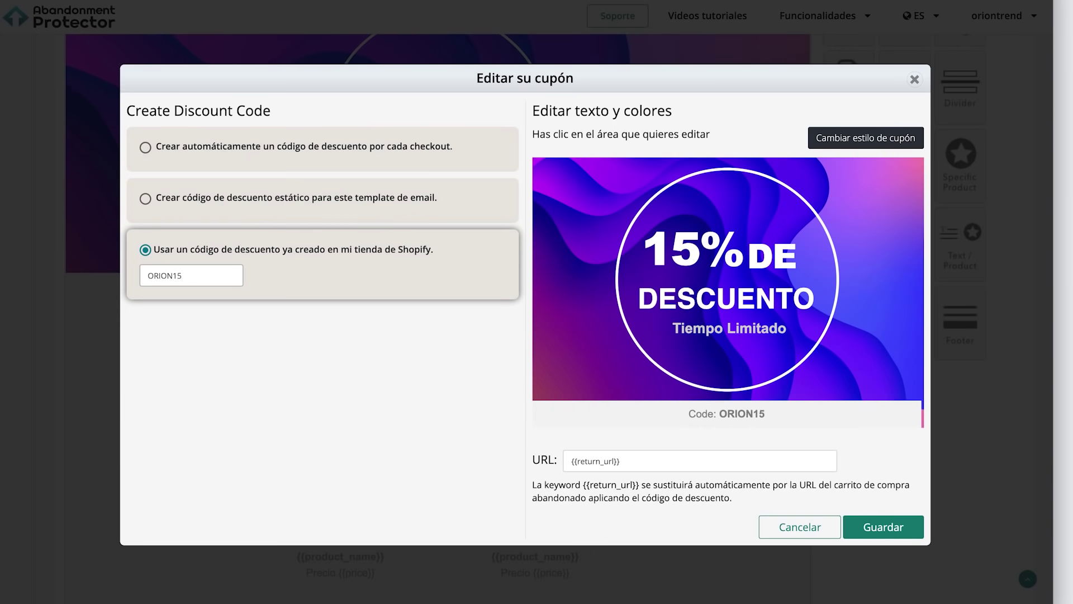
{"action": "left_click", "coordinate": [855, 525]}
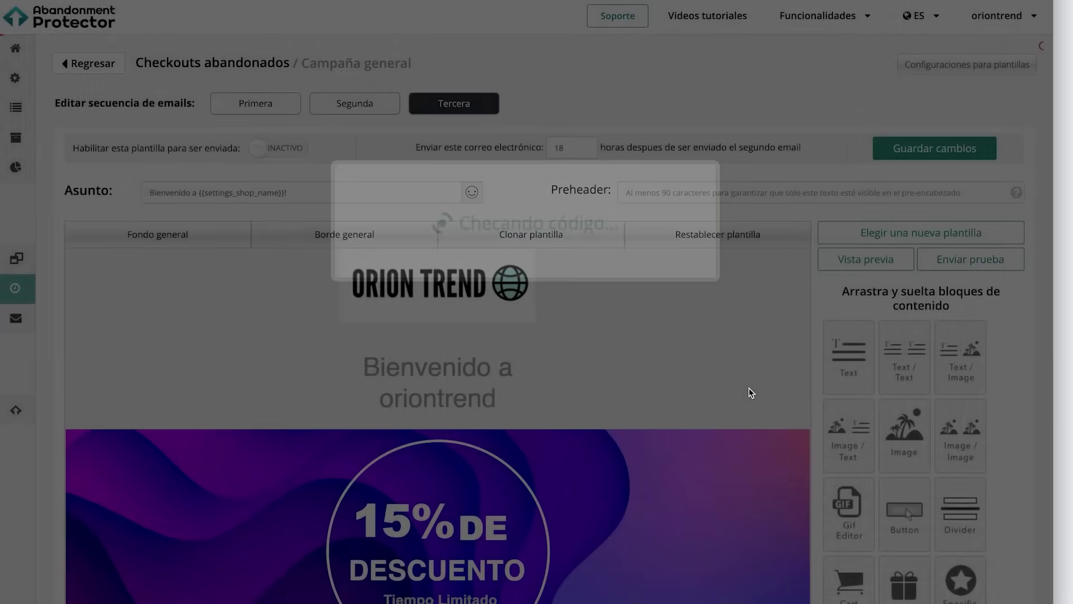
{"action": "scroll", "coordinate": [613, 399], "scroll_direction": "down", "scroll_amount": 15}
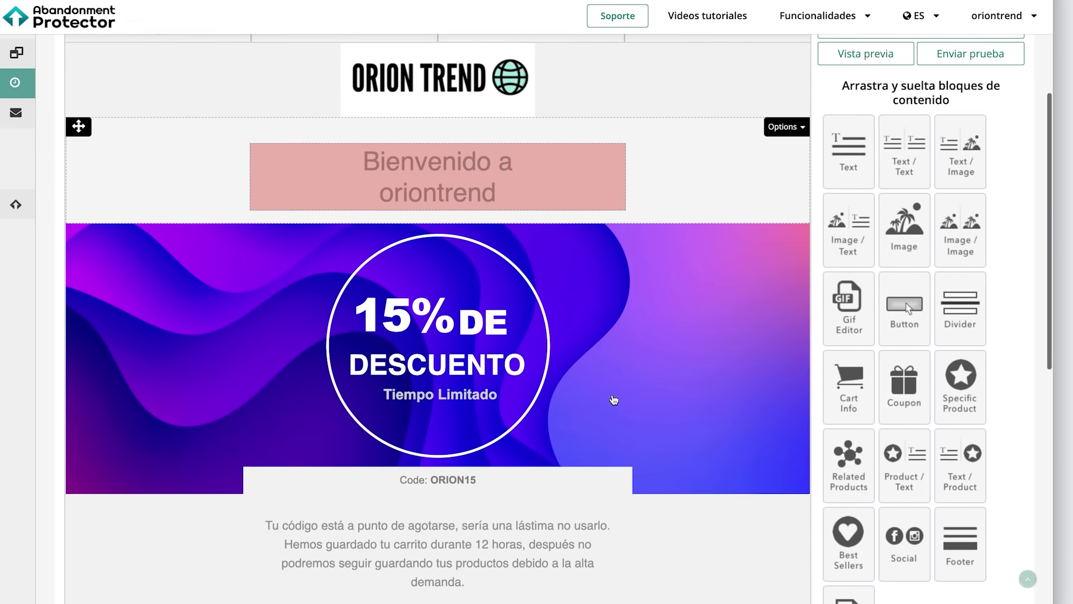
{"action": "scroll", "coordinate": [614, 400], "scroll_direction": "up", "scroll_amount": 15}
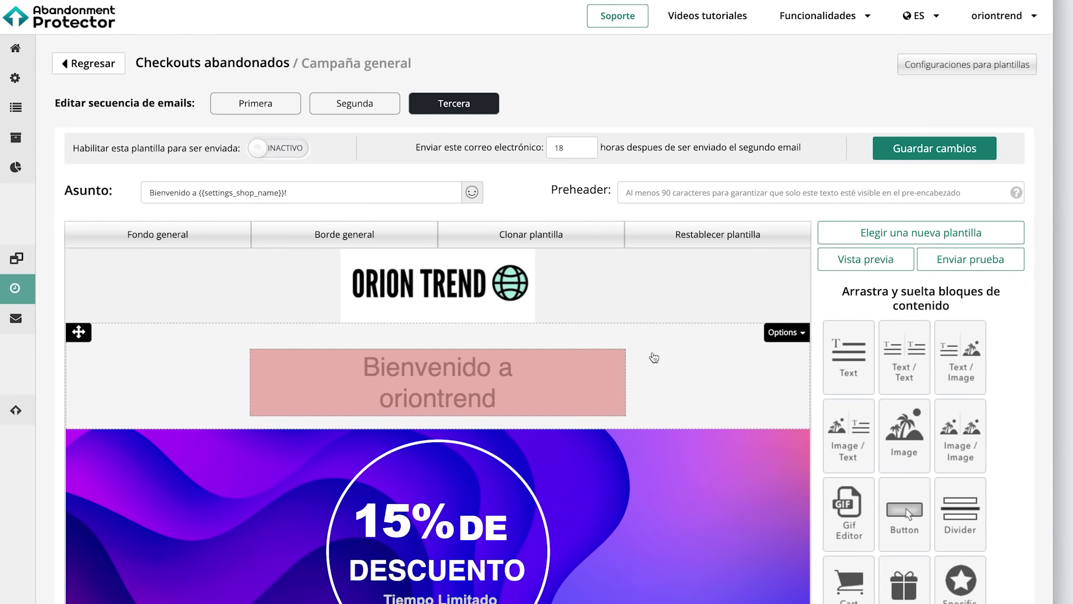
Save the third email with social icons removed, dismissing the duplicate-subject warning.
{"action": "left_click", "coordinate": [950, 152]}
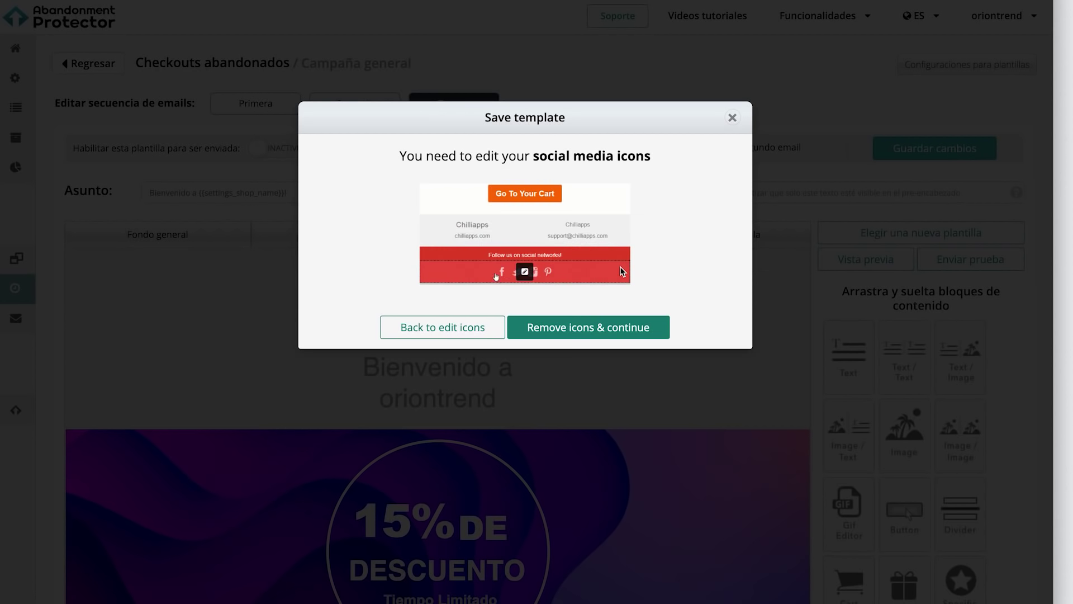
{"action": "left_click", "coordinate": [578, 322]}
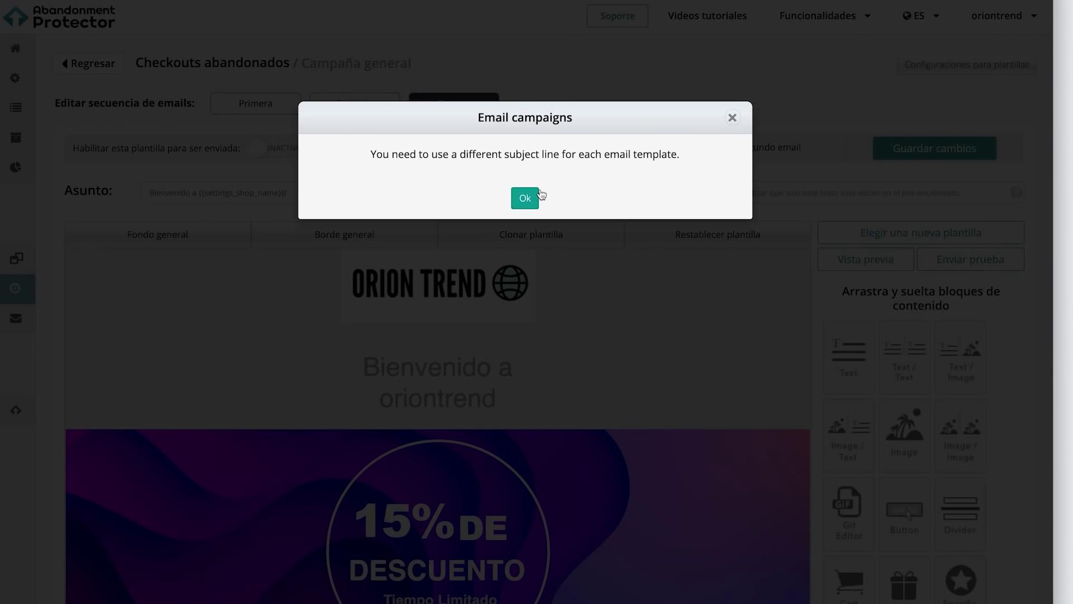
{"action": "left_click", "coordinate": [521, 198]}
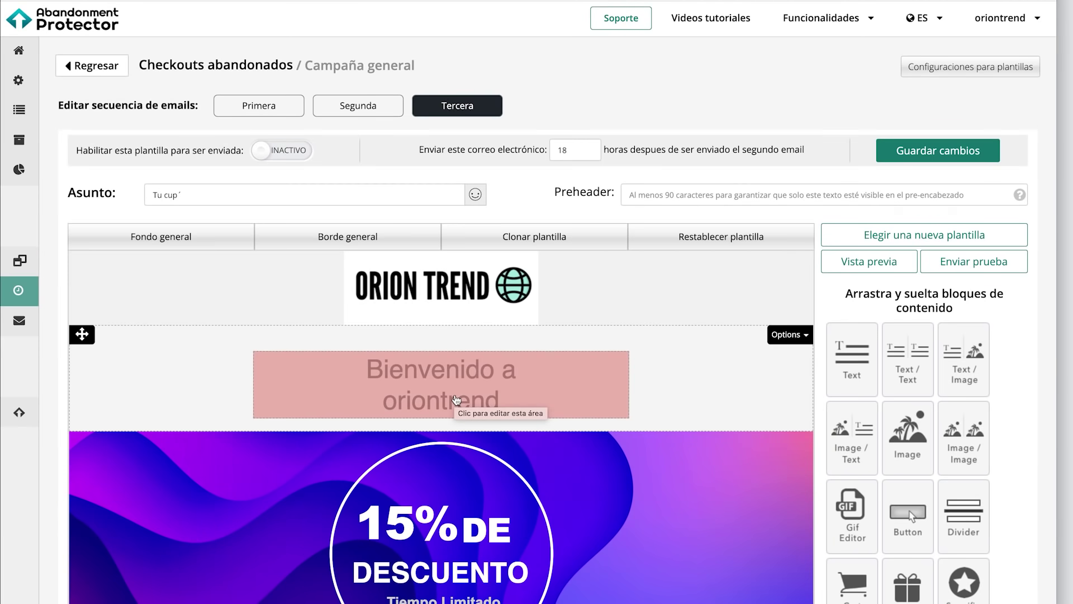
{"action": "scroll", "coordinate": [457, 399], "scroll_direction": "down", "scroll_amount": 8}
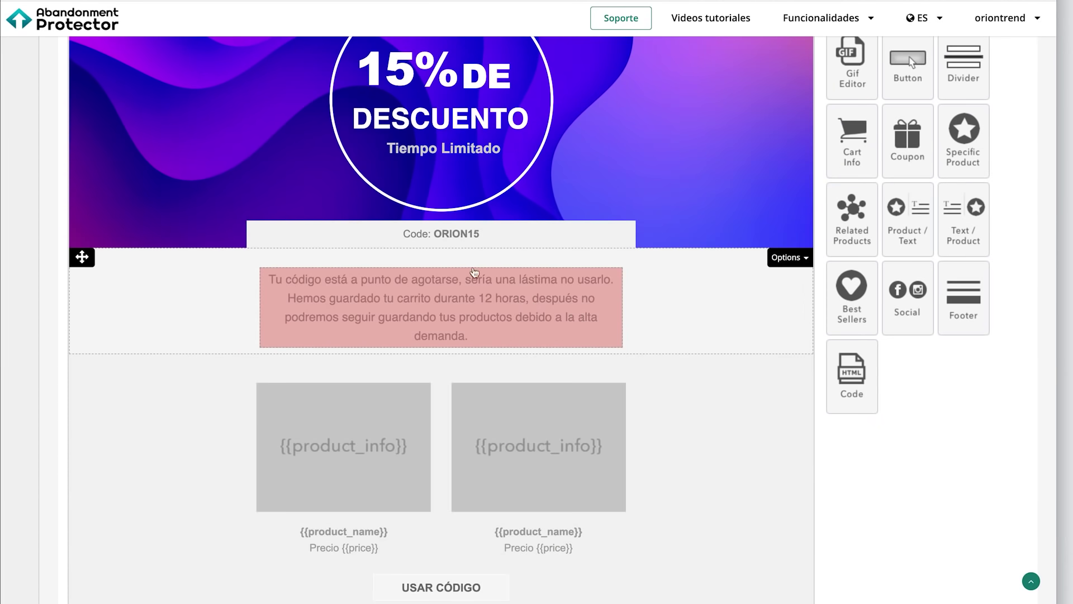
{"action": "scroll", "coordinate": [464, 268], "scroll_direction": "up", "scroll_amount": 10}
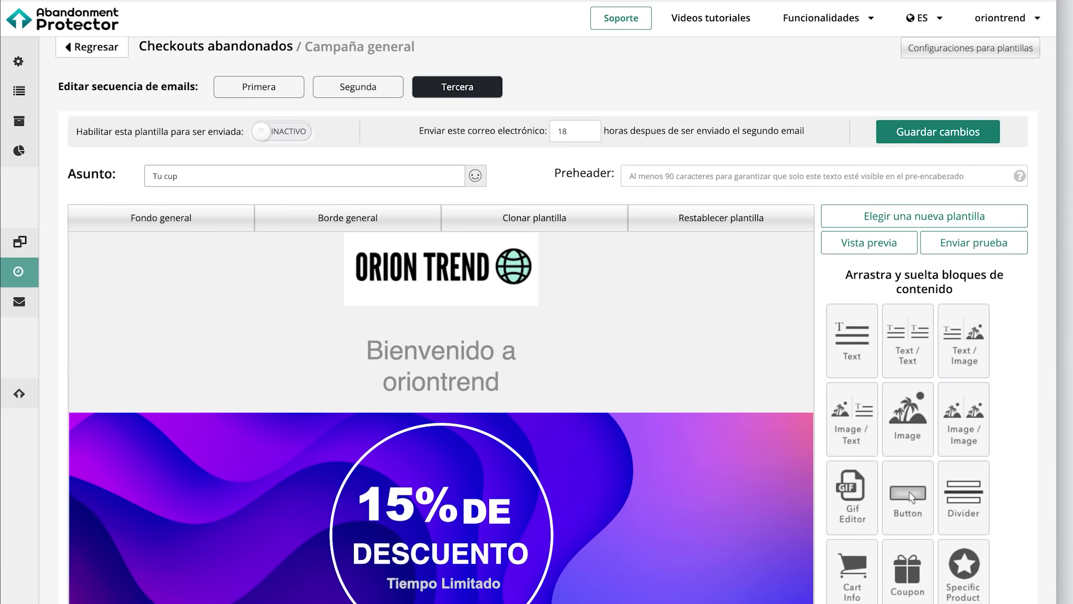
Change the subject to 'Tu cupón está a punto de agotarse...', save, and enable the template.
{"action": "type", "text": "n está a punto de agotarse..."}
{"action": "double_click", "coordinate": [903, 136]}
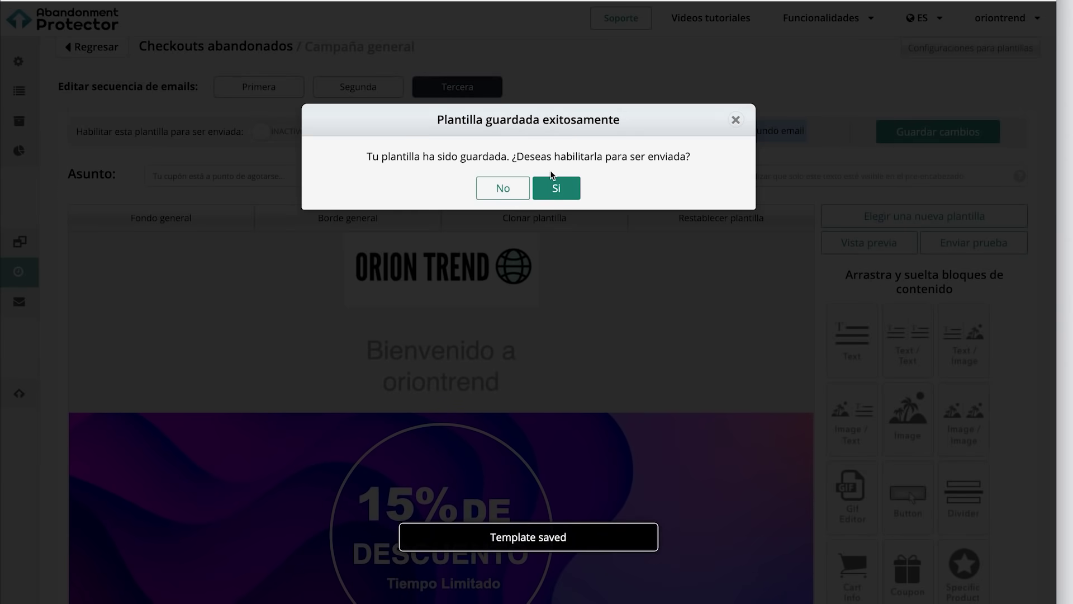
{"action": "left_click", "coordinate": [552, 181]}
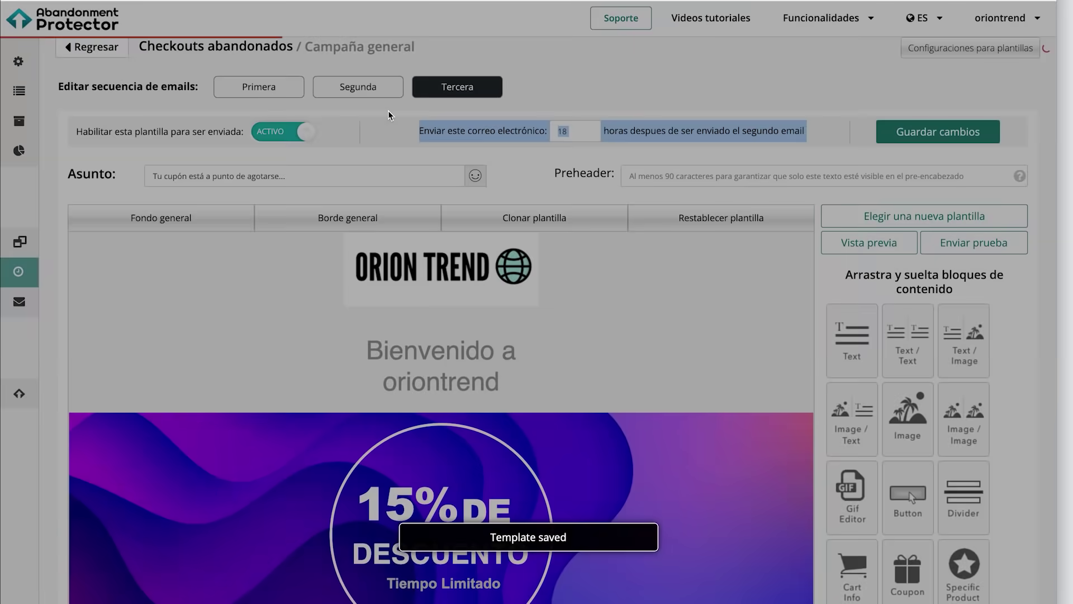
Set the second email's subject to 'Ey, quiszá esto te ayude a decidirte...' and save.
{"action": "left_click", "coordinate": [369, 92]}
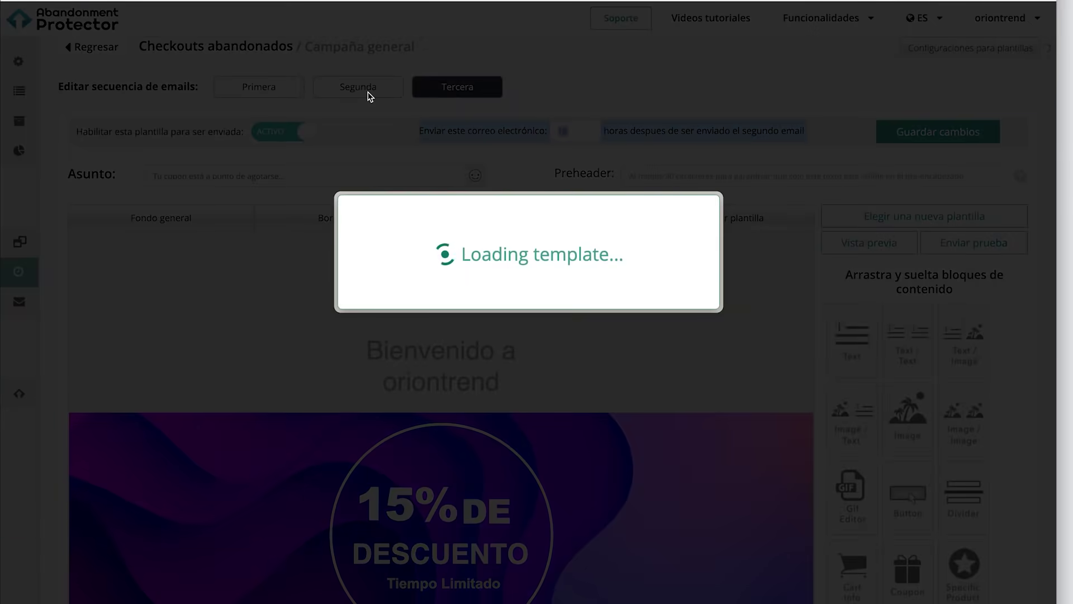
{"action": "triple_click", "coordinate": [304, 169]}
{"action": "type", "text": "Ey, quis"}
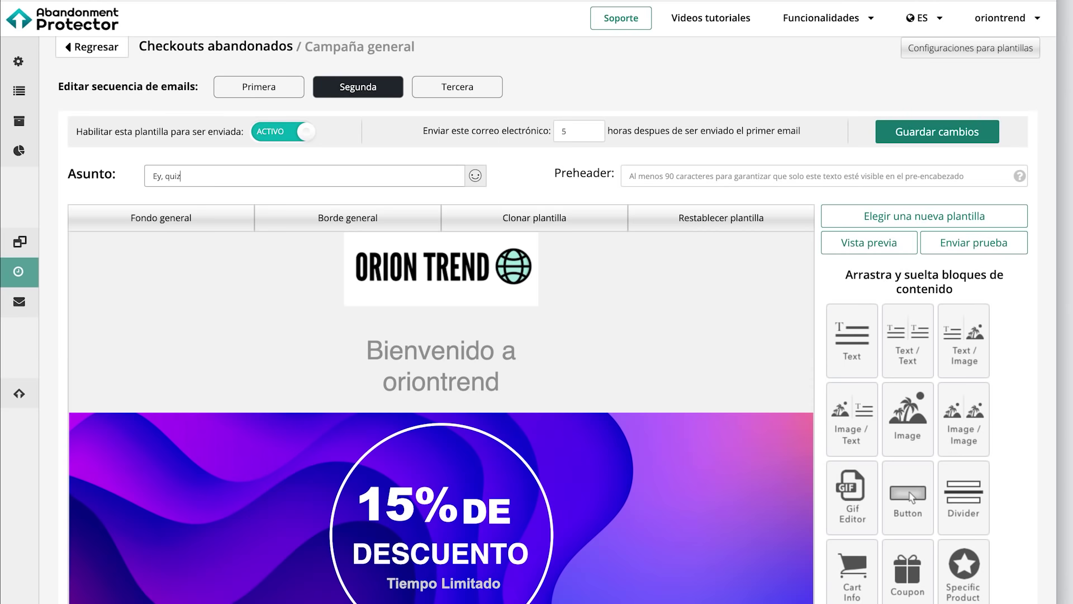
{"action": "type", "text": "zá esto te ayude a decidirte..."}
{"action": "key", "text": "Return"}
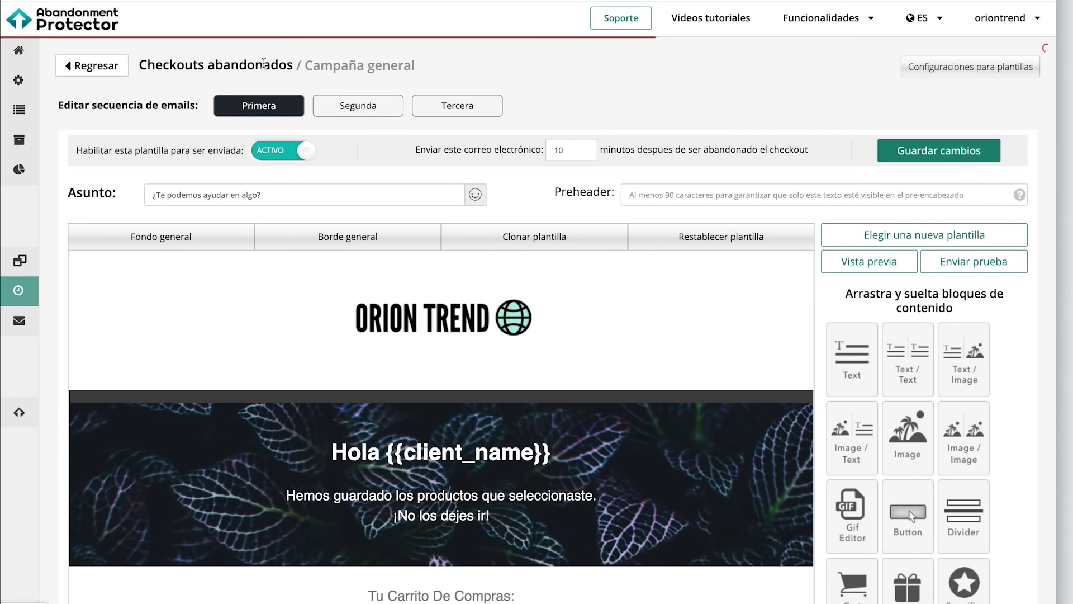
Set the first email's subject to 'Ey, creo que has olvidado algo importante...' and save.
{"action": "left_click", "coordinate": [291, 196]}
{"action": "key", "text": "ctrl+a"}
{"action": "type", "text": "Ey, cre"}
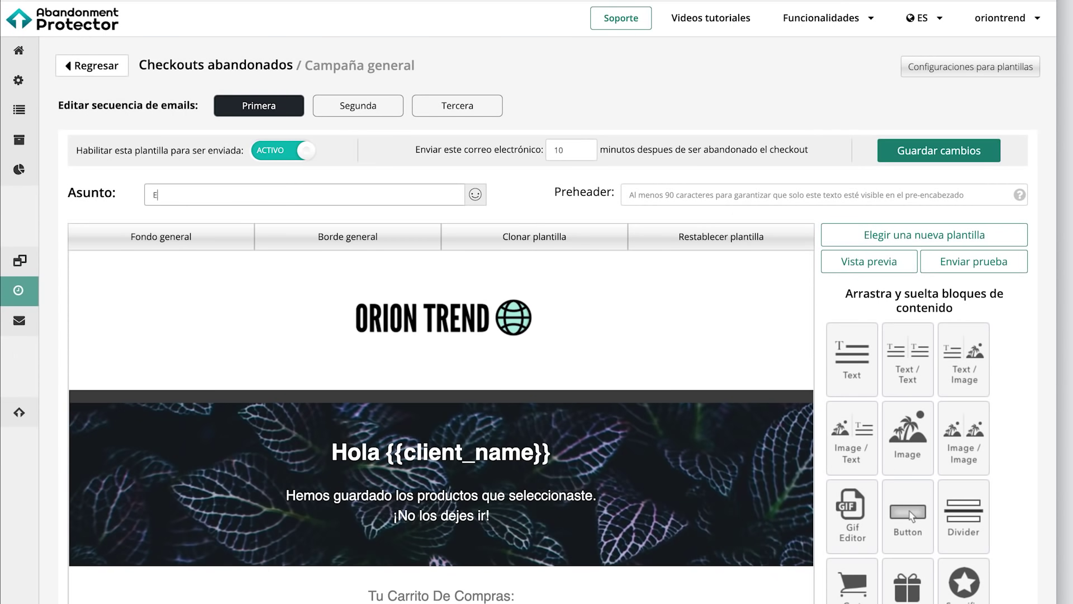
{"action": "type", "text": "o que has olvidado algo importante..."}
{"action": "key", "text": "Return"}
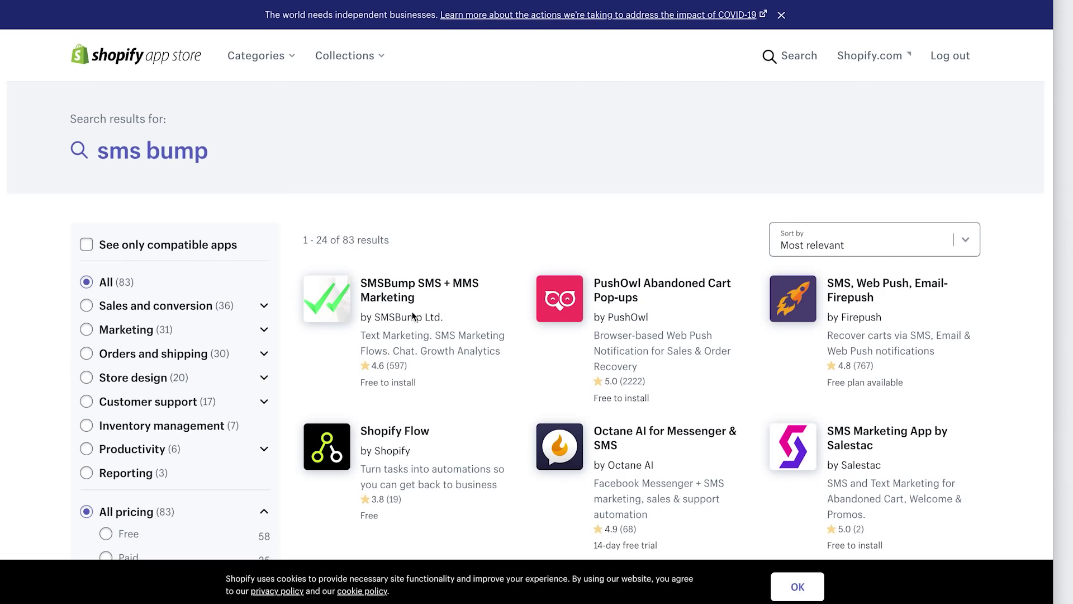
Open the SMSBump SMS + MMS Marketing app page and choose Add app.
{"action": "left_click", "coordinate": [397, 292]}
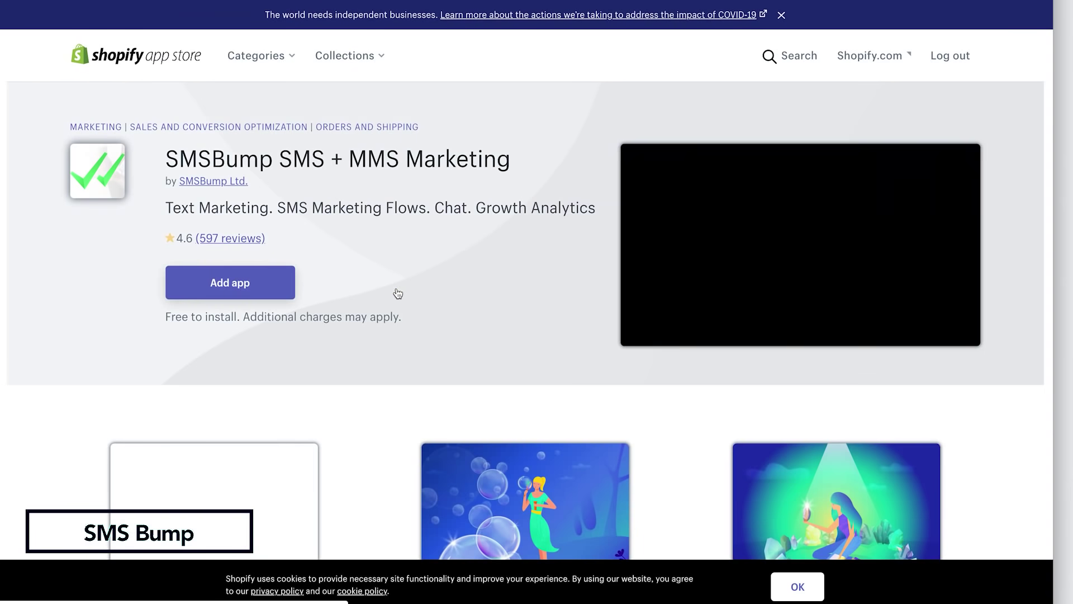
{"action": "scroll", "coordinate": [517, 276], "scroll_direction": "down", "scroll_amount": 3}
{"action": "scroll", "coordinate": [518, 274], "scroll_direction": "up", "scroll_amount": 3}
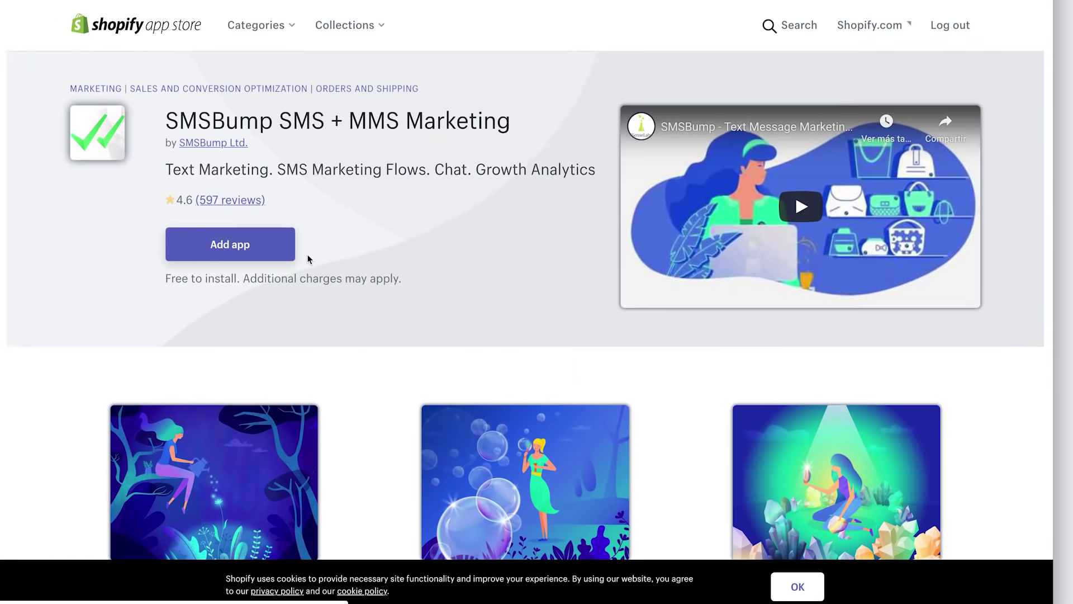
{"action": "left_click", "coordinate": [277, 252]}
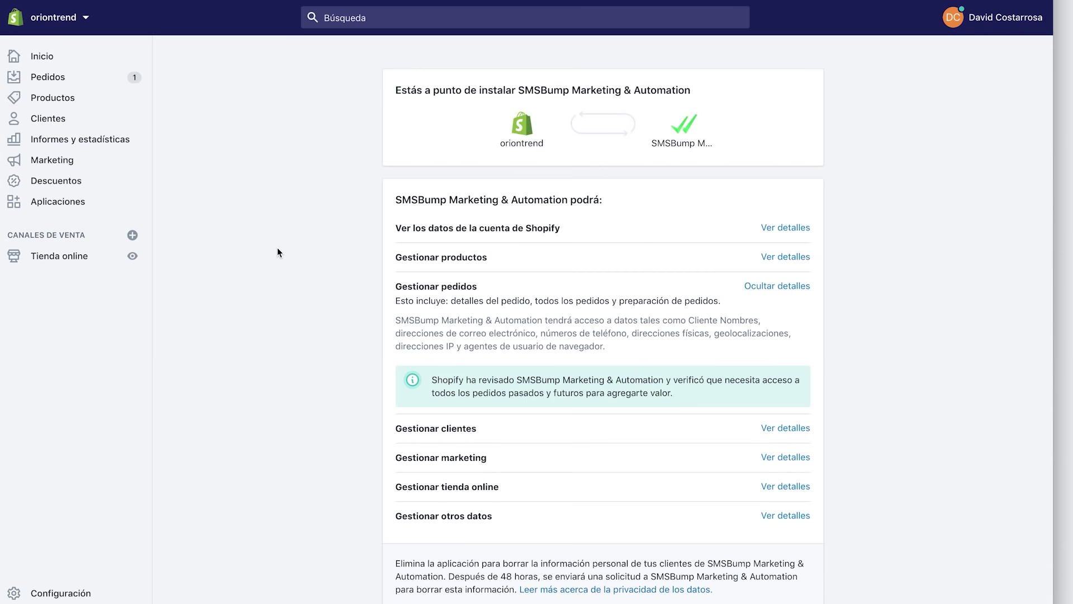
Install SMSBump, accept the terms, connect the synced account details, and enter the dashboard.
{"action": "scroll", "coordinate": [593, 388], "scroll_direction": "down", "scroll_amount": 3}
{"action": "left_click", "coordinate": [764, 509]}
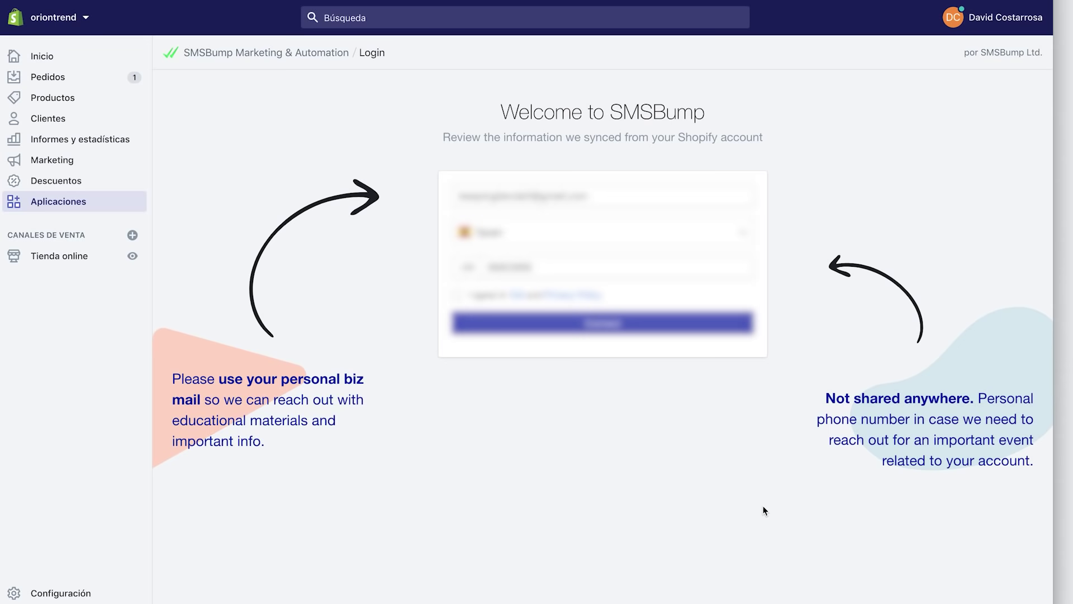
{"action": "left_click", "coordinate": [457, 295]}
{"action": "left_click", "coordinate": [612, 327]}
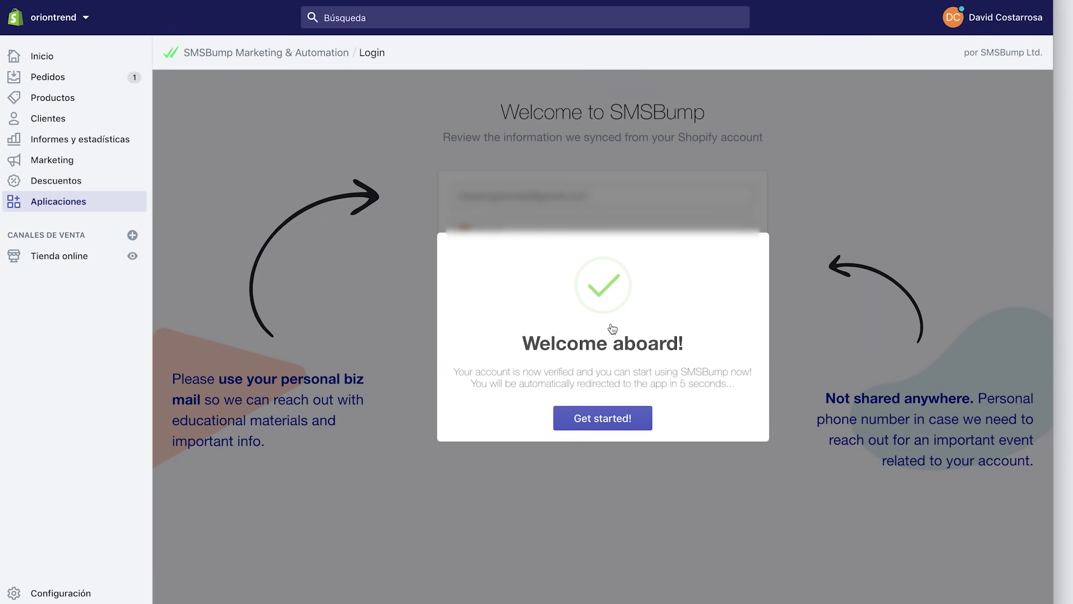
{"action": "left_click", "coordinate": [599, 420]}
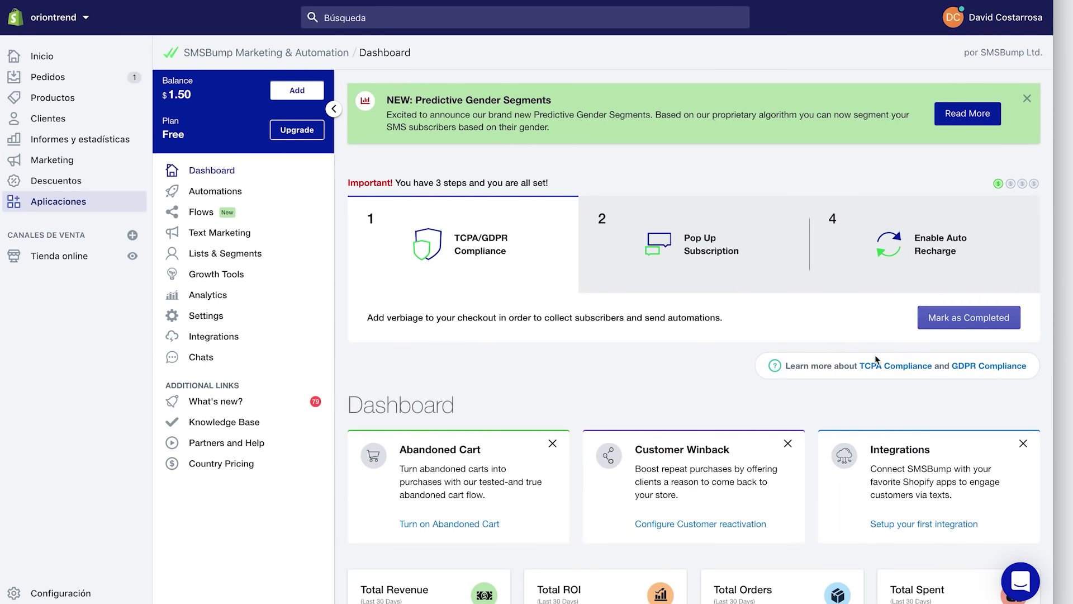
Open Flows > Automations, review the inactive list, and edit the abandoned cart after 1 hour automation.
{"action": "scroll", "coordinate": [735, 316], "scroll_direction": "down", "scroll_amount": 5}
{"action": "scroll", "coordinate": [735, 313], "scroll_direction": "up", "scroll_amount": 5}
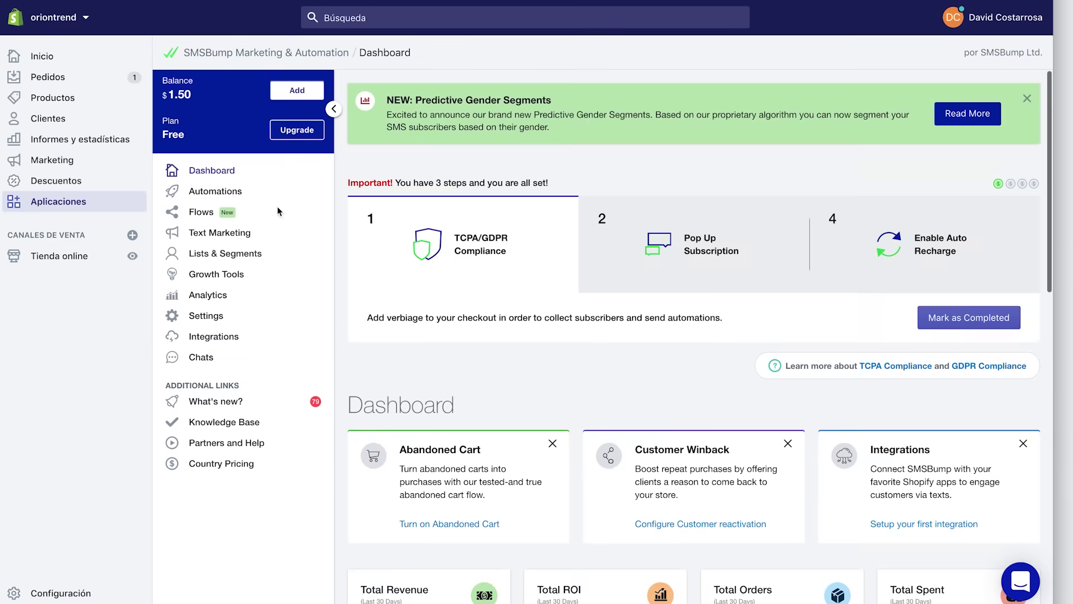
{"action": "left_click", "coordinate": [1026, 99]}
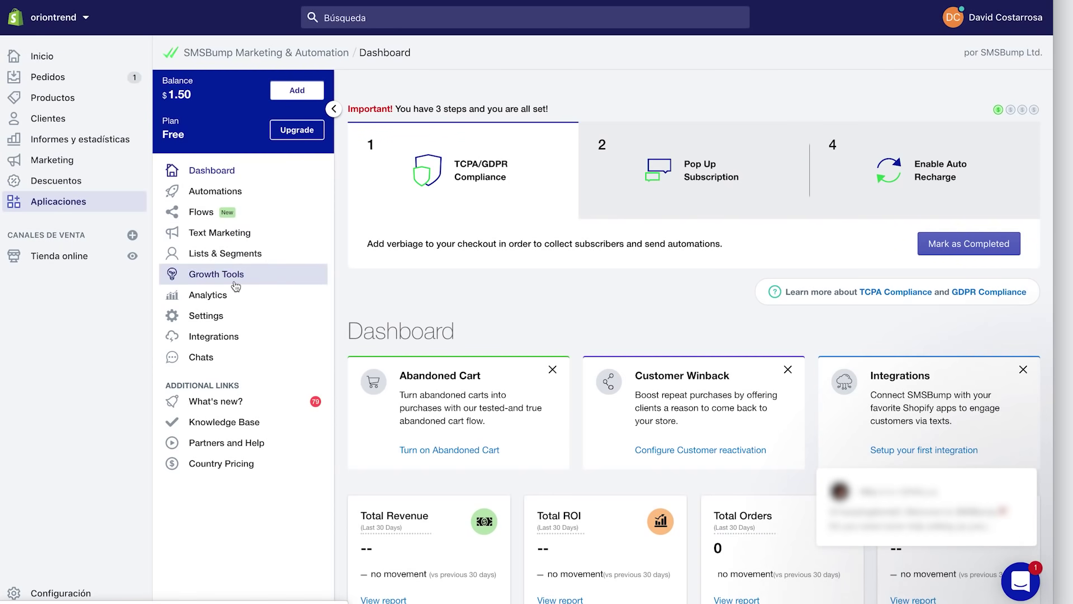
{"action": "left_click", "coordinate": [249, 231]}
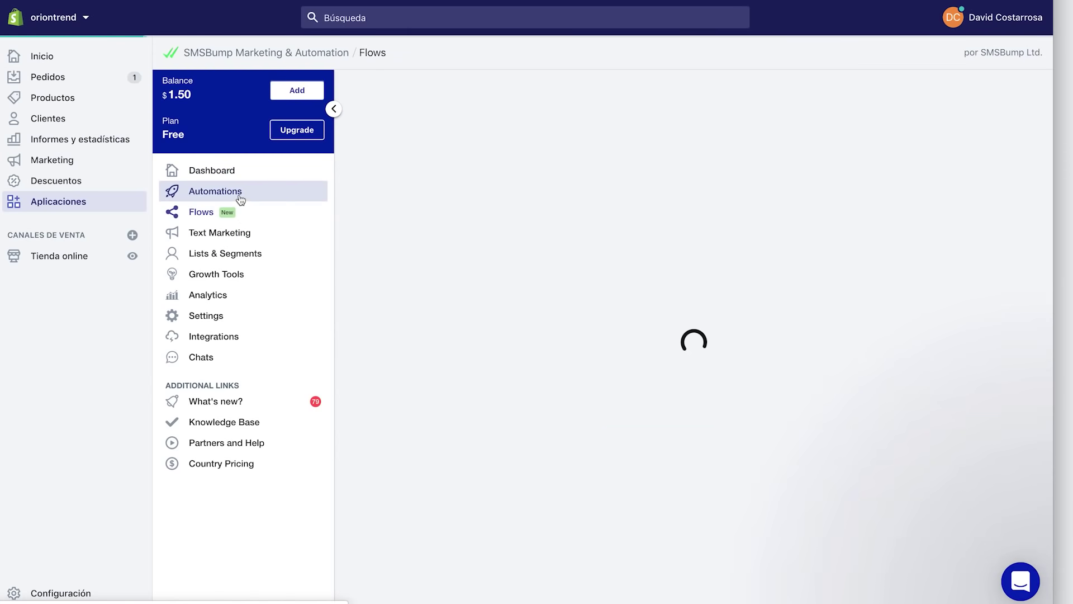
{"action": "left_click", "coordinate": [241, 195]}
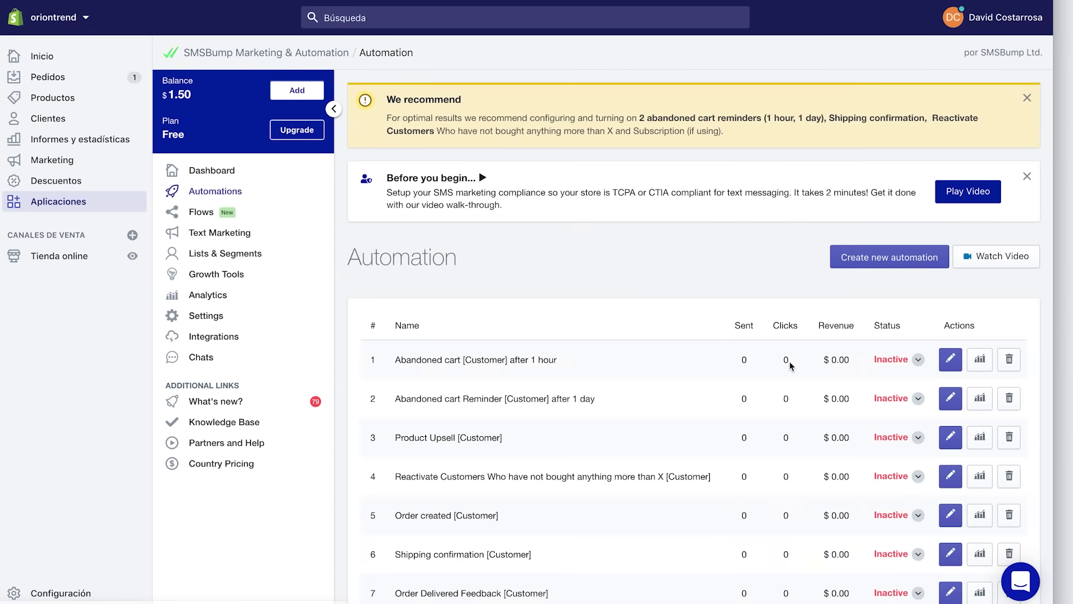
{"action": "scroll", "coordinate": [789, 361], "scroll_direction": "down", "scroll_amount": 2}
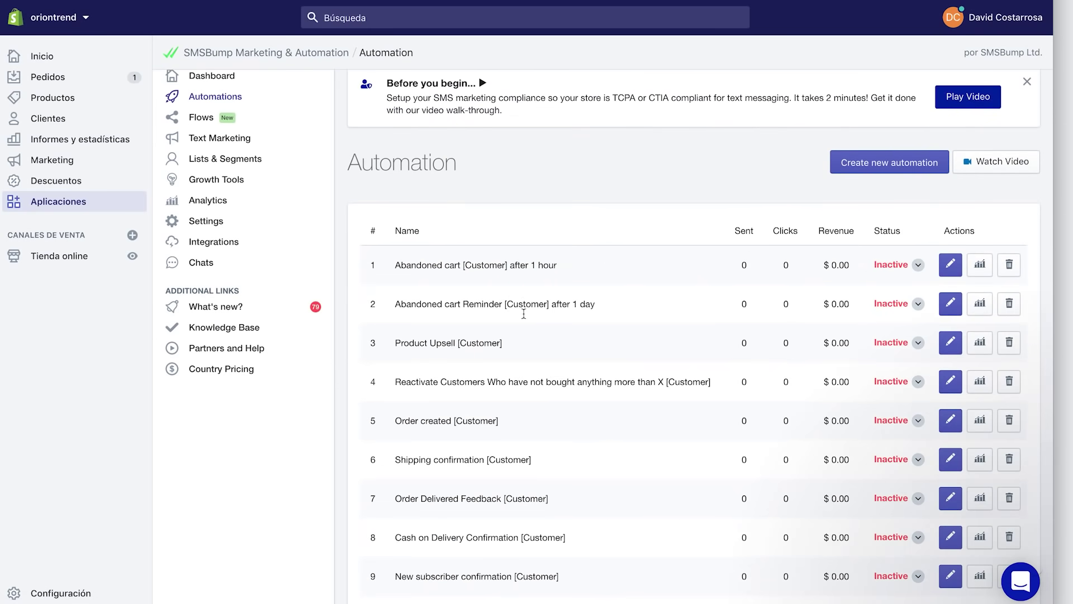
{"action": "scroll", "coordinate": [524, 314], "scroll_direction": "up", "scroll_amount": 2}
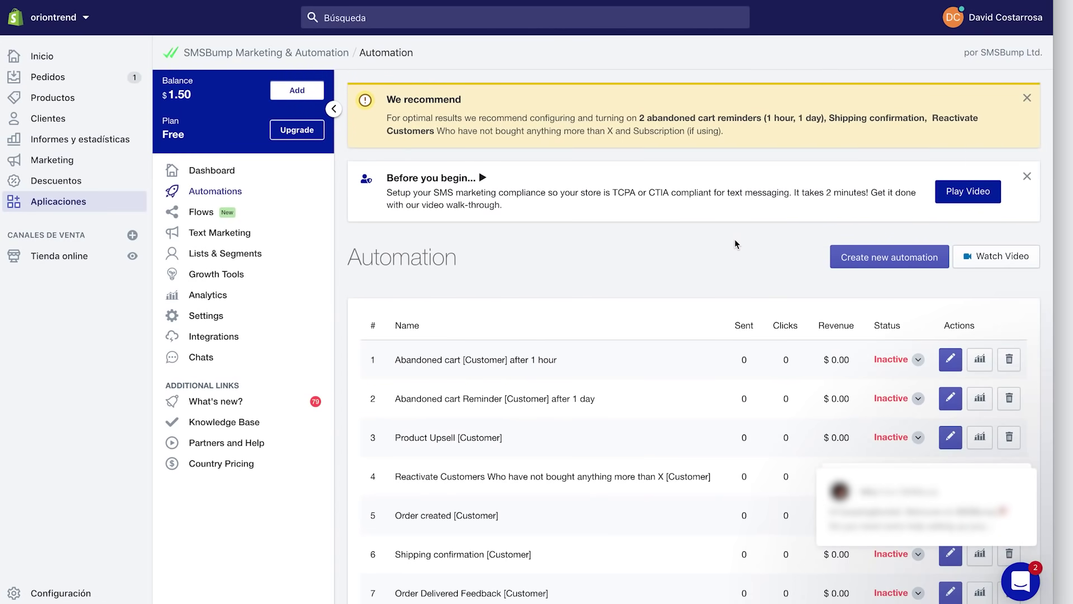
{"action": "scroll", "coordinate": [712, 388], "scroll_direction": "down", "scroll_amount": 4}
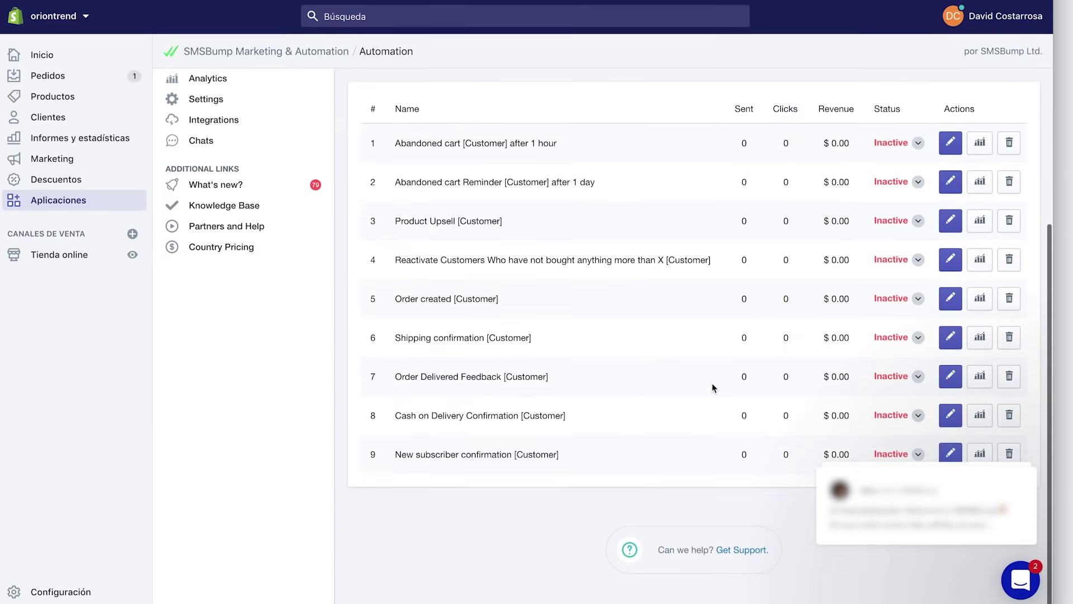
{"action": "scroll", "coordinate": [712, 387], "scroll_direction": "up", "scroll_amount": 4}
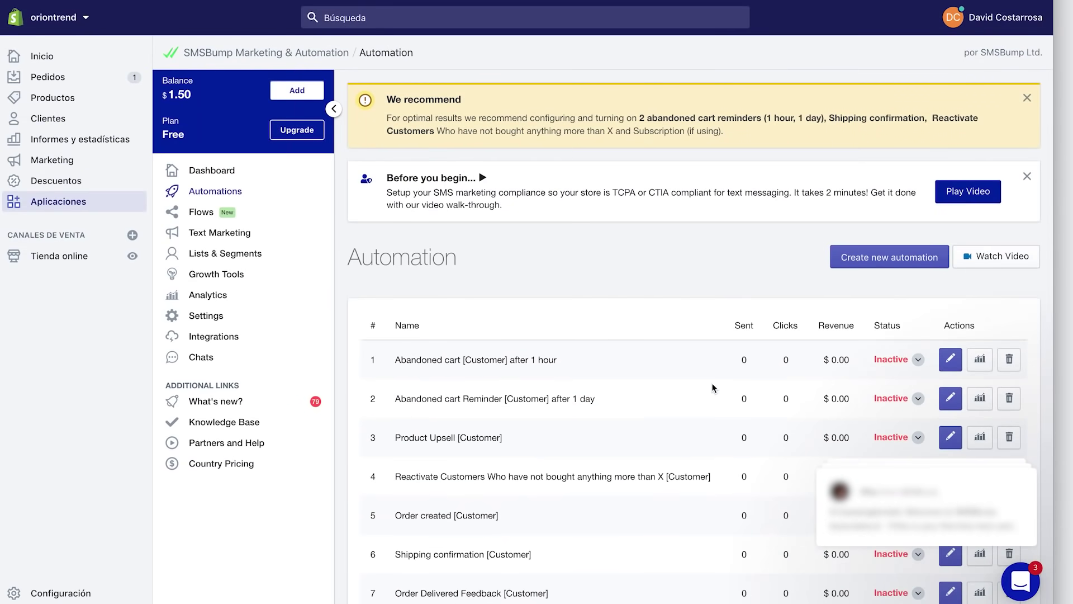
{"action": "left_click", "coordinate": [1015, 288]}
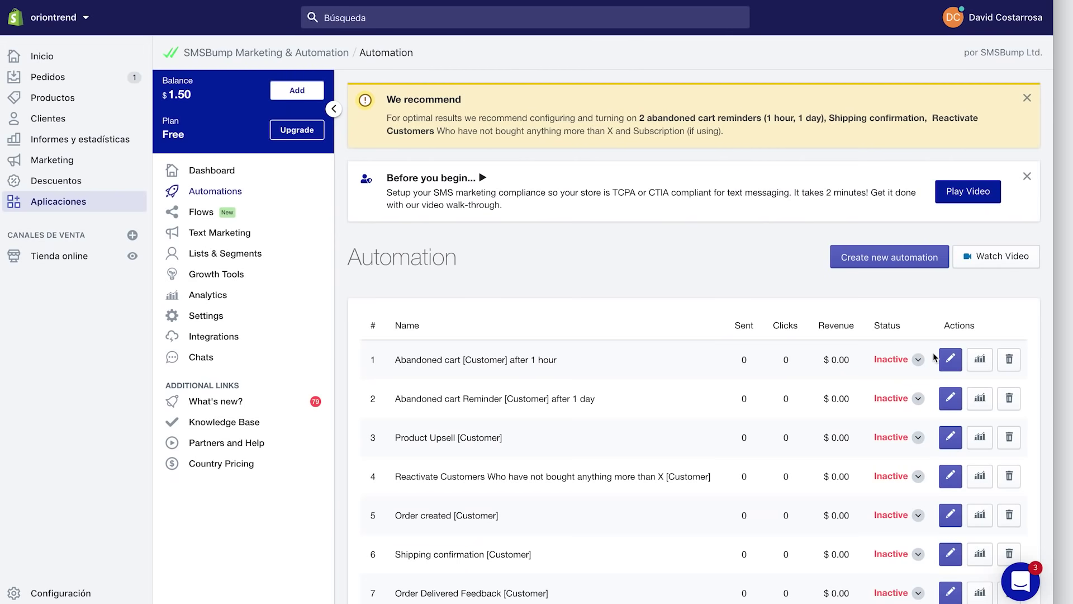
{"action": "left_click", "coordinate": [952, 359]}
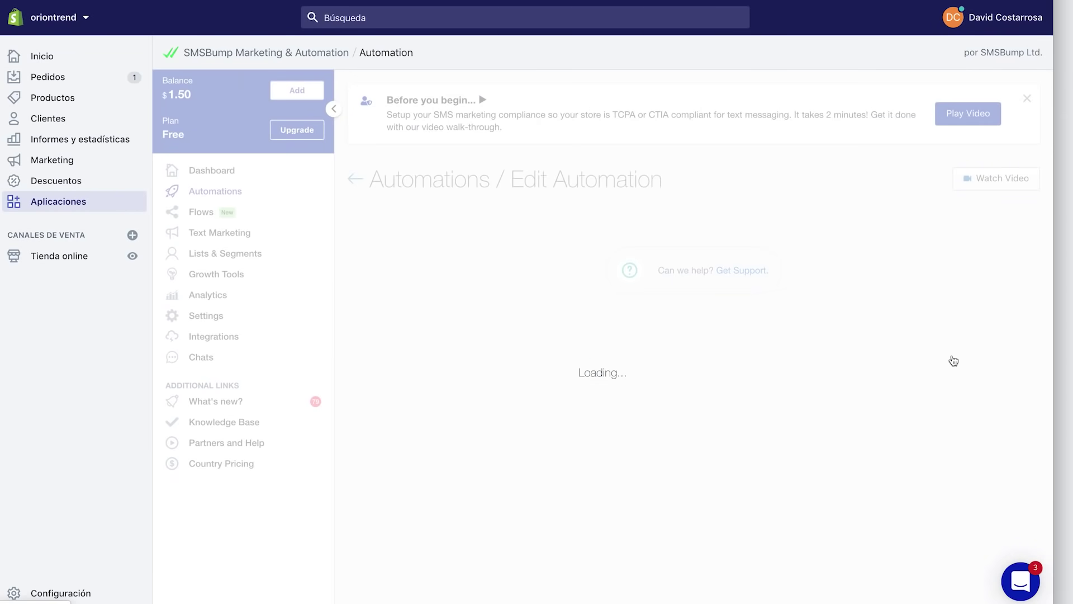
Change the abandoned-cart message timing from 1 hour to 5 Minute/s.
{"action": "scroll", "coordinate": [642, 376], "scroll_direction": "down", "scroll_amount": 6}
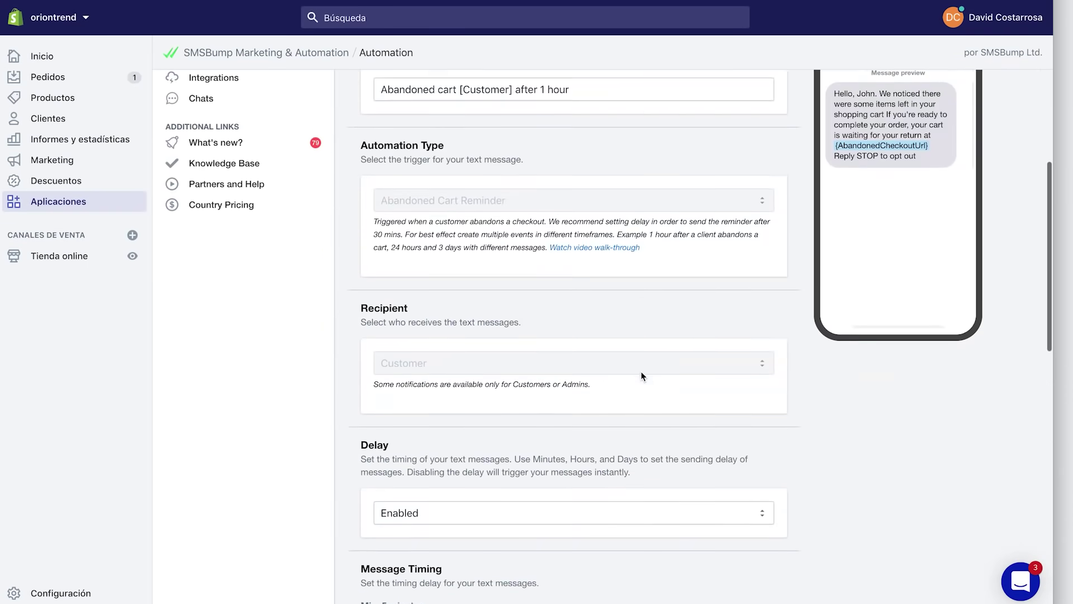
{"action": "scroll", "coordinate": [642, 376], "scroll_direction": "down", "scroll_amount": 5}
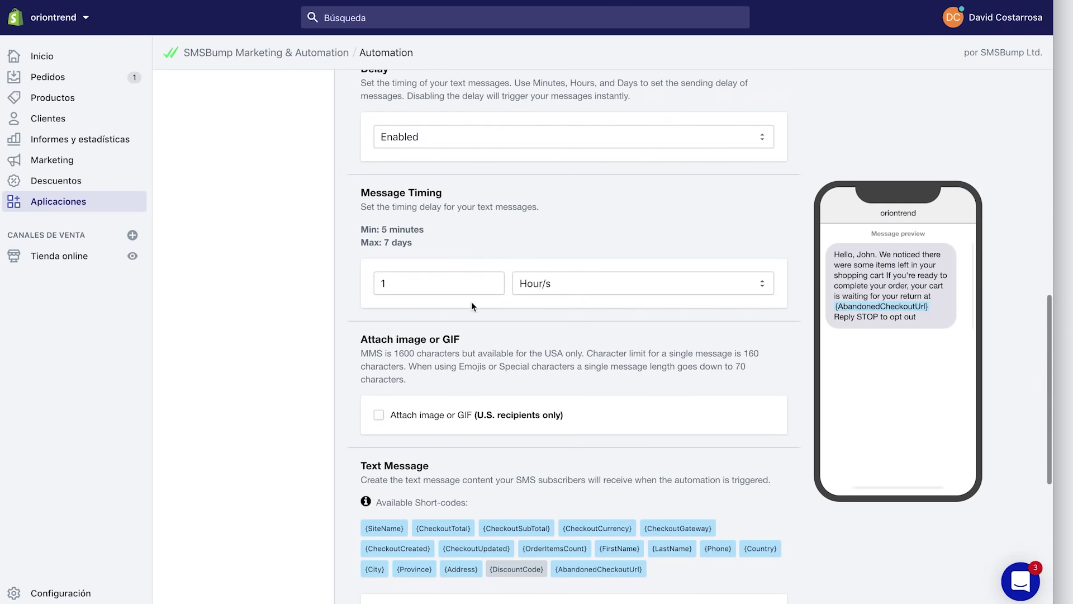
{"action": "double_click", "coordinate": [458, 282]}
{"action": "type", "text": "5"}
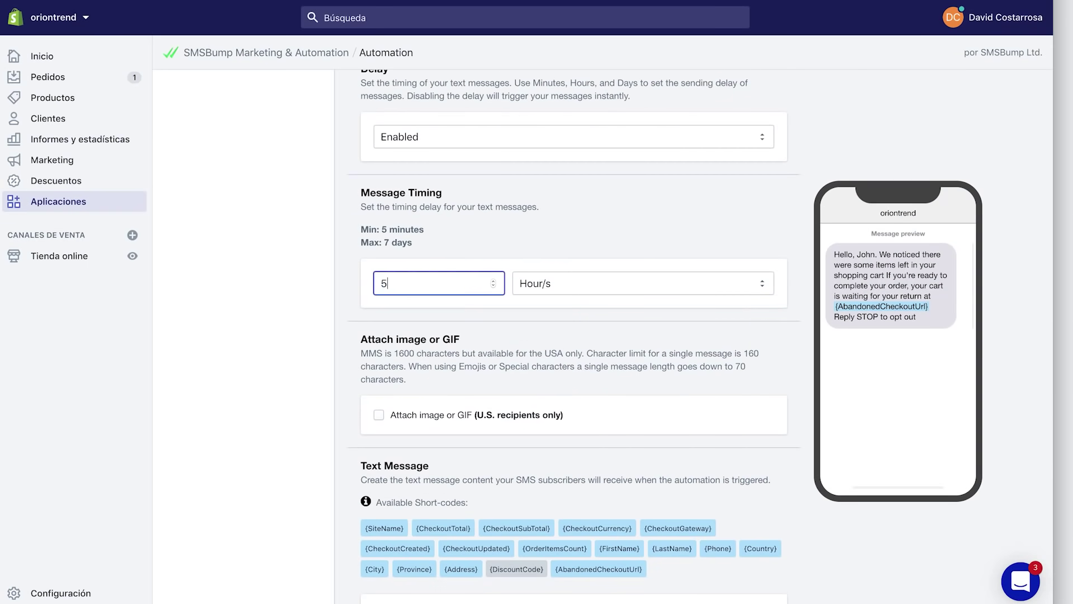
{"action": "left_click", "coordinate": [554, 287]}
{"action": "left_click", "coordinate": [552, 270]}
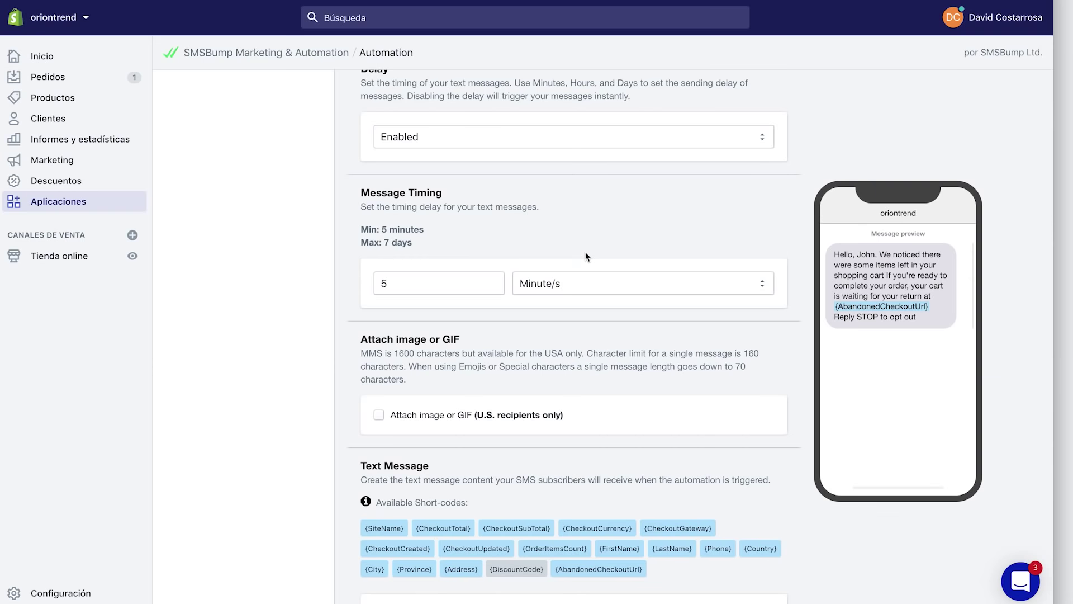
Change the greeting to Hola and start replacing the English sentence with Spanish text.
{"action": "scroll", "coordinate": [585, 253], "scroll_direction": "down", "scroll_amount": 6}
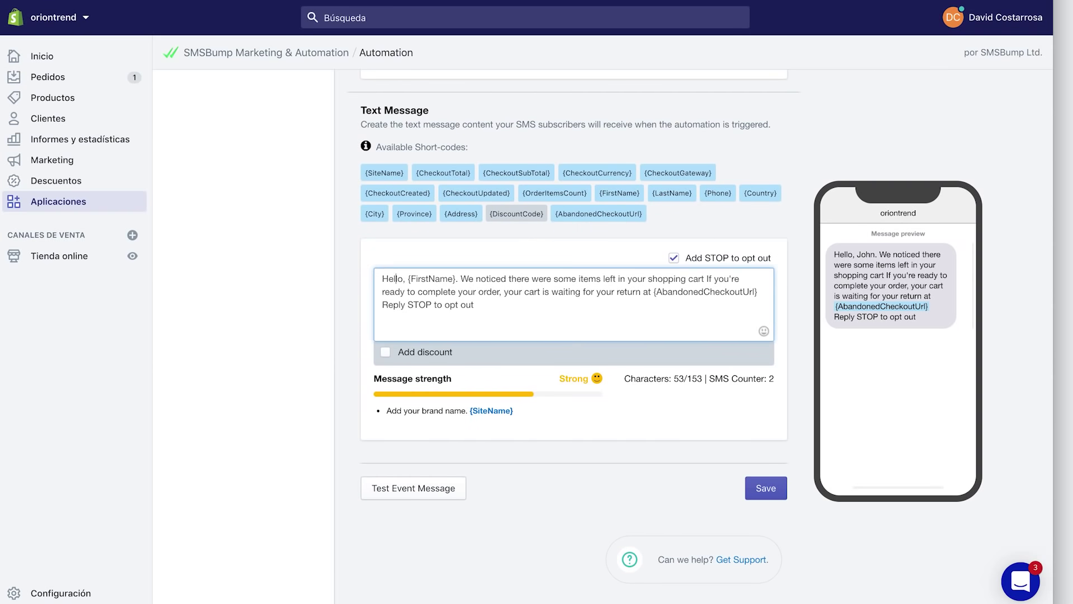
{"action": "key", "text": "BackSpace"}
{"action": "key", "text": "BackSpace"}
{"action": "key", "text": "BackSpace"}
{"action": "key", "text": "BackSpace"}
{"action": "type", "text": "ola"}
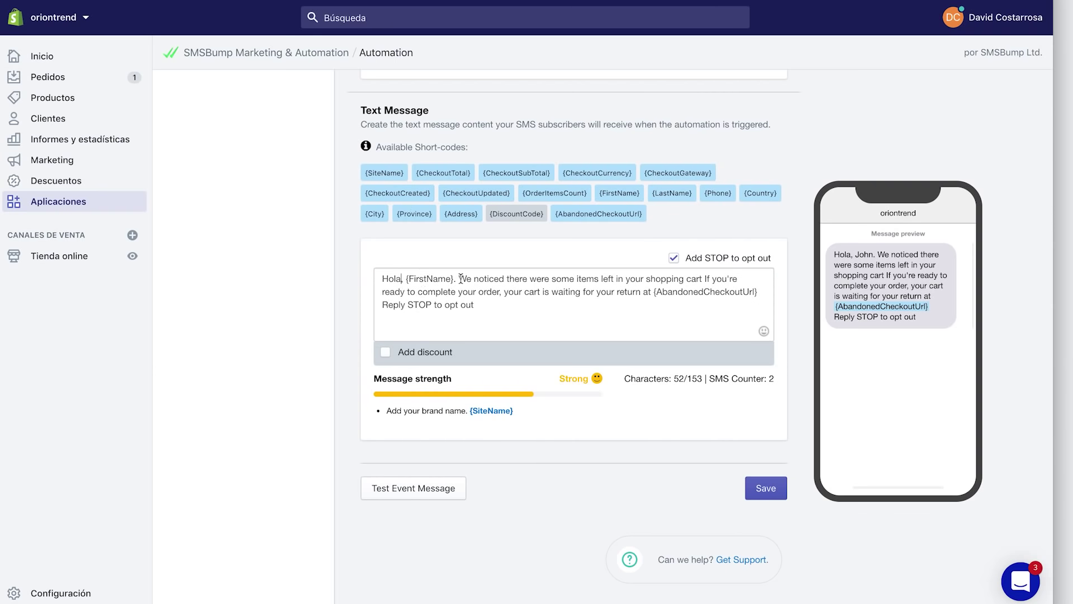
{"action": "left_click_drag", "start_coordinate": [460, 278], "coordinate": [653, 286]}
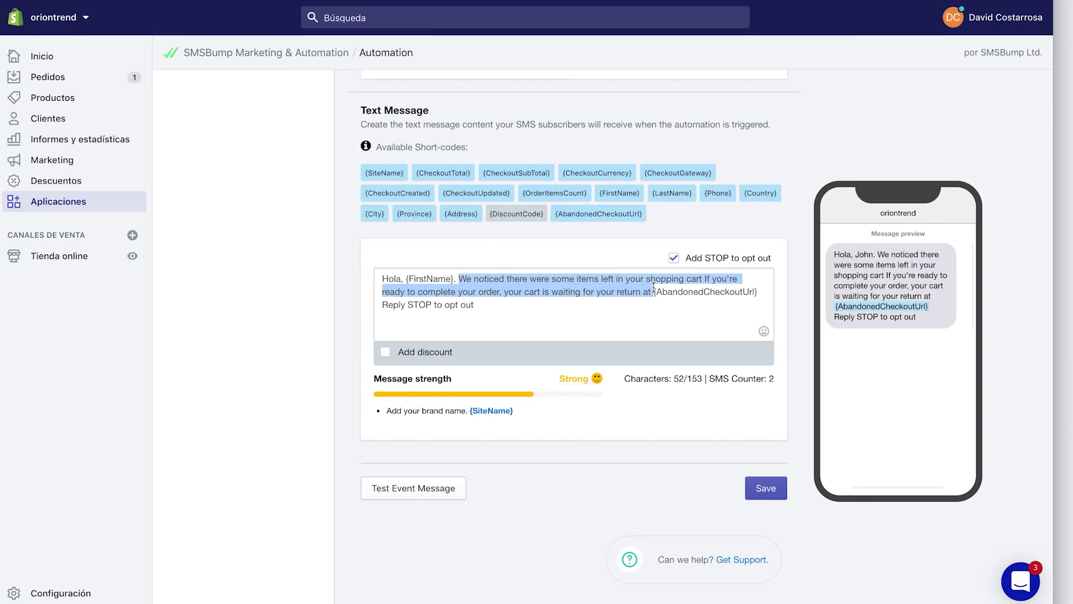
{"action": "key", "text": "BackSpace"}
{"action": "key", "text": "BackSpace"}
{"action": "type", "text": "Hemos o"}
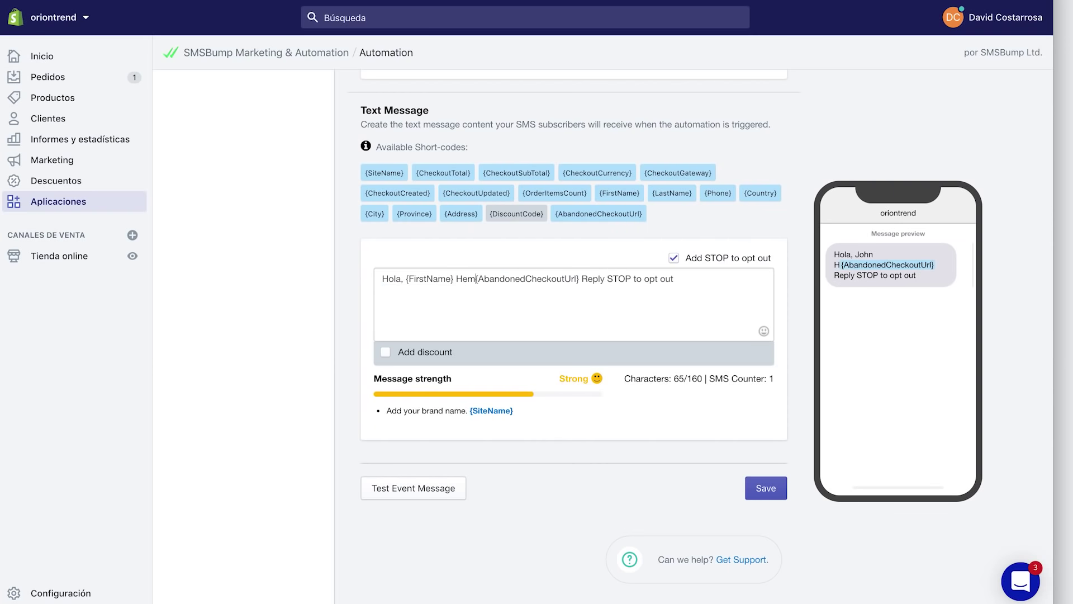
{"action": "type", "text": "bservado que has deja"}
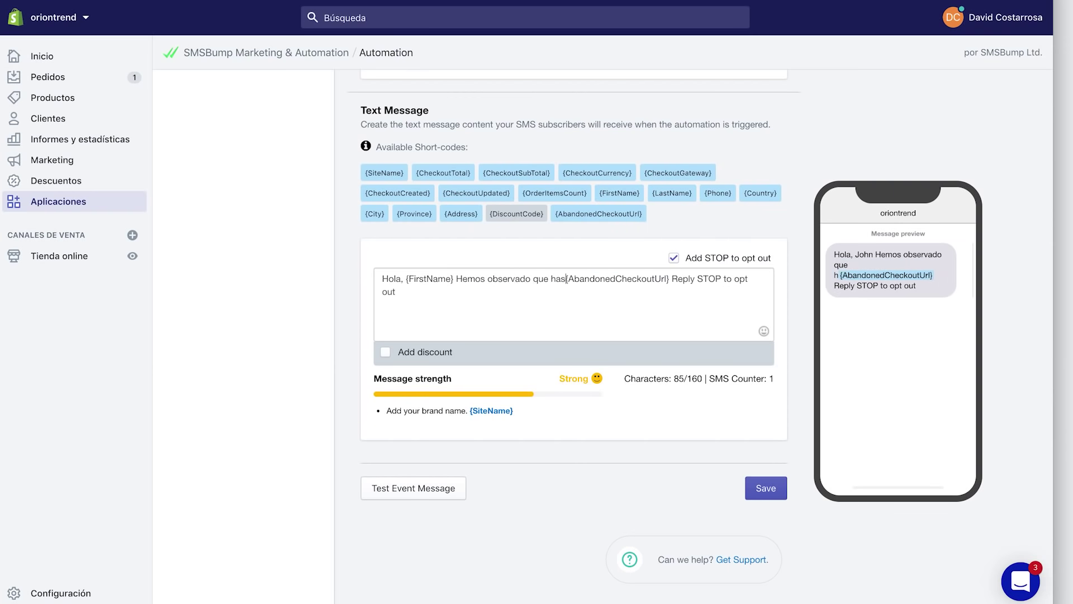
{"action": "type", "text": "do"}
{"action": "key", "text": "BackSpace"}
{"action": "key", "text": "BackSpace"}
{"action": "key", "text": "BackSpace"}
{"action": "key", "text": "BackSpace"}
{"action": "key", "text": "BackSpace"}
{"action": "key", "text": "BackSpace"}
{"action": "key", "text": "BackSpace"}
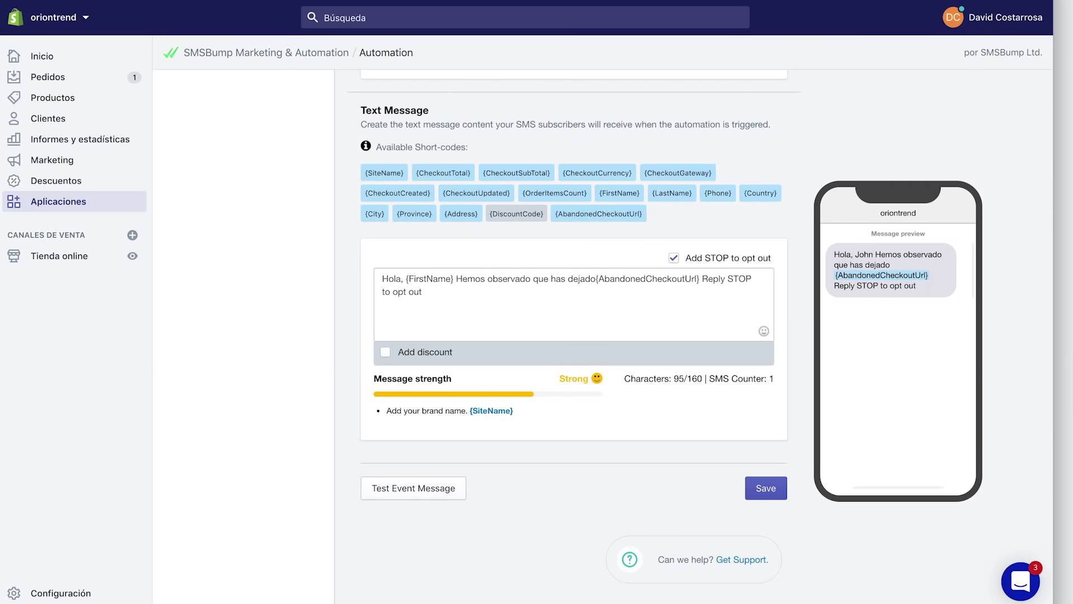
Finish the SMS as 'no has completado tu pedido. Puedes completarlo aqui', without accents.
{"action": "key", "text": "BackSpace"}
{"action": "key", "text": "BackSpace"}
{"action": "key", "text": "BackSpace"}
{"action": "key", "text": "BackSpace"}
{"action": "type", "text": "no has completado tu "}
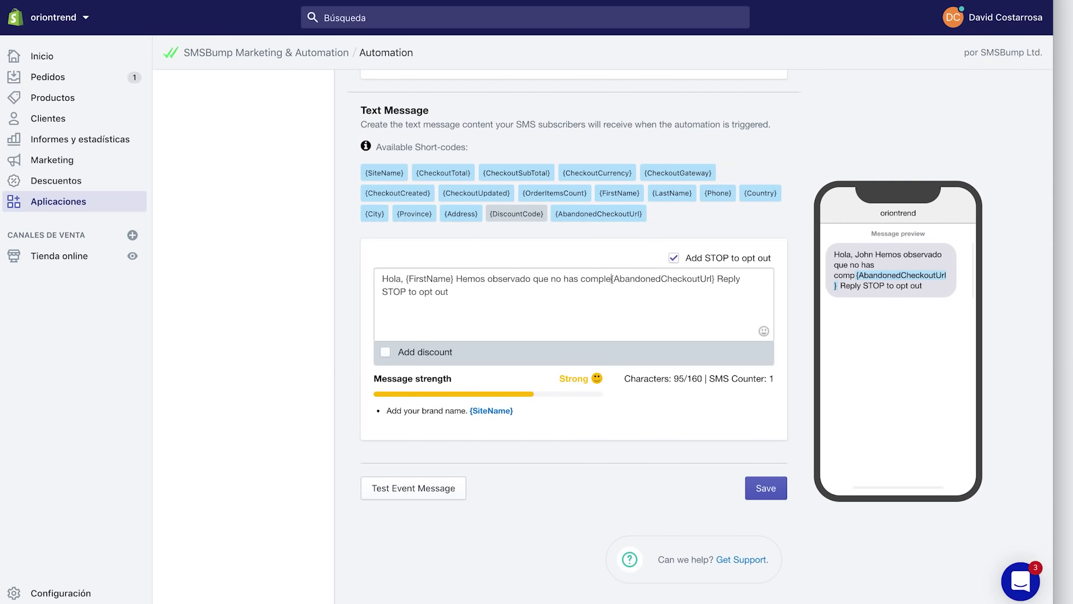
{"action": "type", "text": "pedido, por favor"}
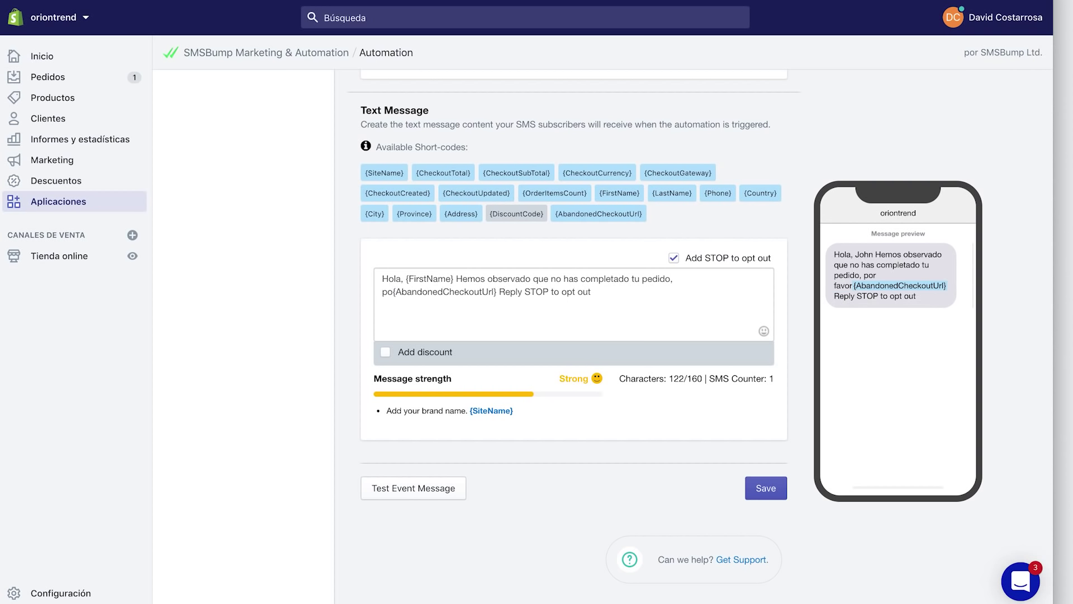
{"action": "key", "text": "BackSpace"}
{"action": "key", "text": "BackSpace"}
{"action": "key", "text": "BackSpace"}
{"action": "key", "text": "BackSpace"}
{"action": "key", "text": "BackSpace"}
{"action": "key", "text": "BackSpace"}
{"action": "key", "text": "BackSpace"}
{"action": "key", "text": "BackSpace"}
{"action": "key", "text": "BackSpace"}
{"action": "key", "text": "BackSpace"}
{"action": "key", "text": "BackSpace"}
{"action": "type", "text": ". Puedes completarlo aqui"}
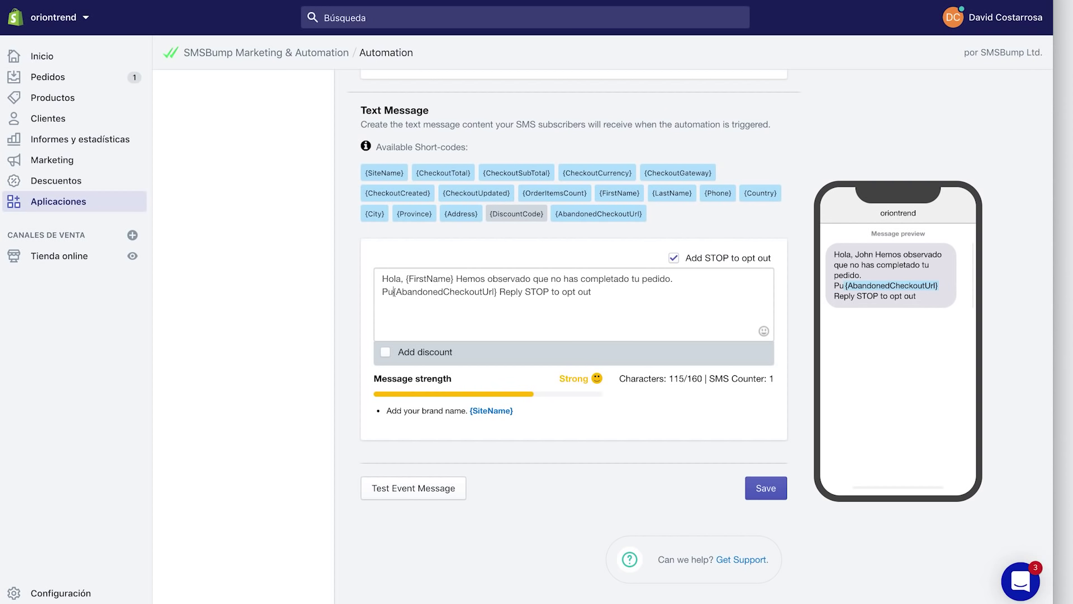
{"action": "key", "text": "BackSpace"}
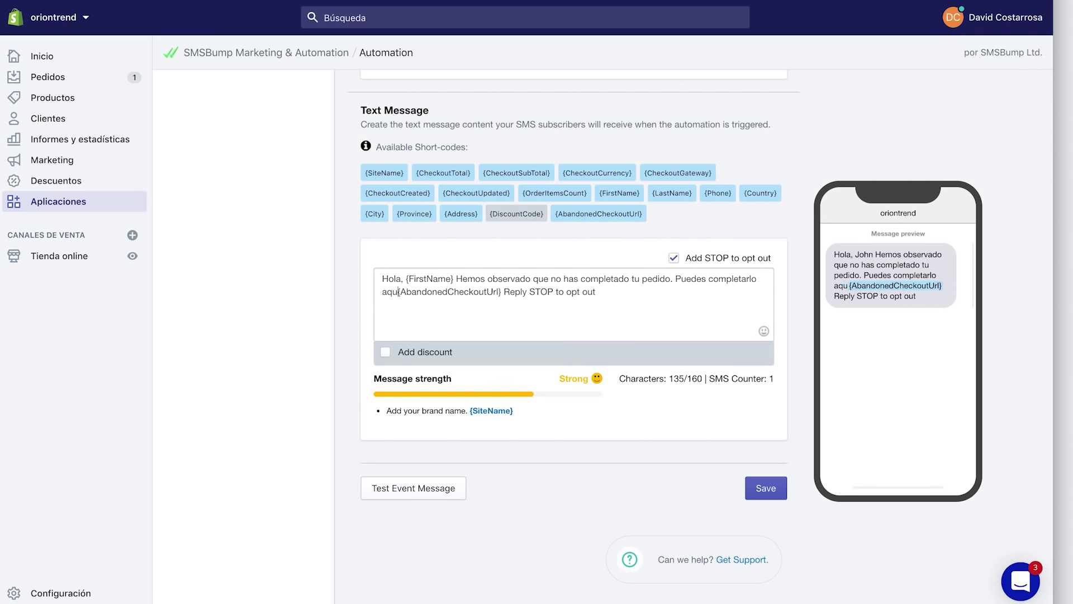
{"action": "type", "text": "í"}
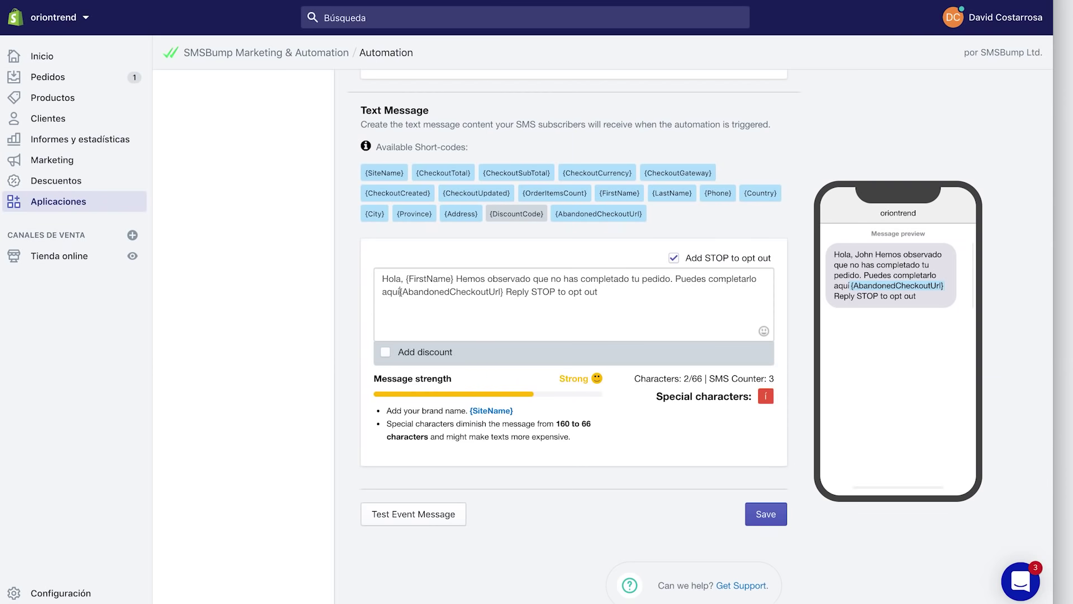
{"action": "key", "text": "BackSpace"}
{"action": "type", "text": "i"}
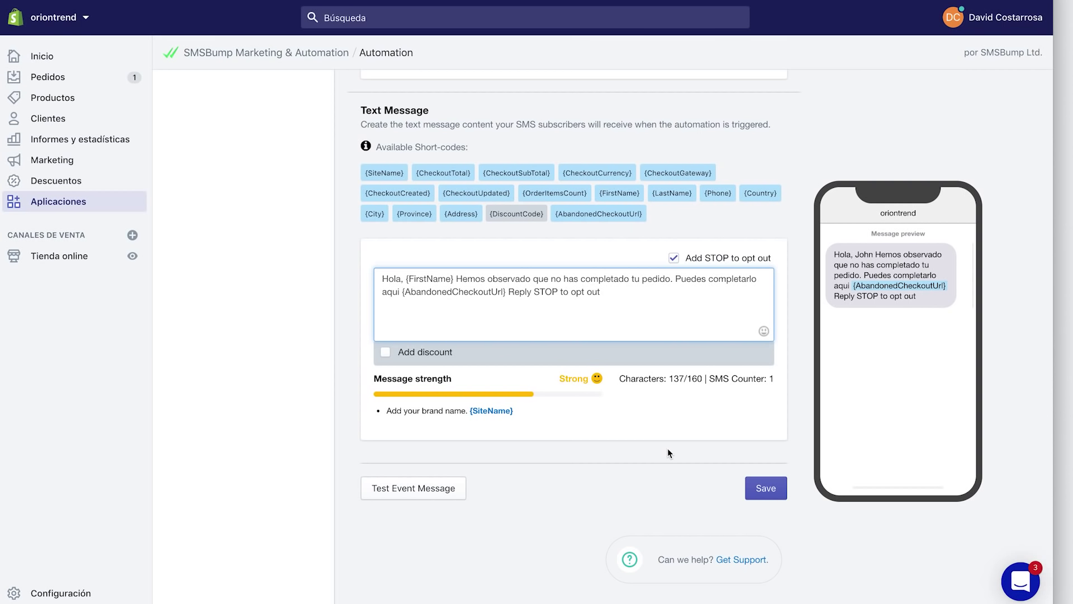
Save the edited 1-hour abandoned cart message, keeping the STOP opt-out wording.
{"action": "left_click", "coordinate": [763, 487]}
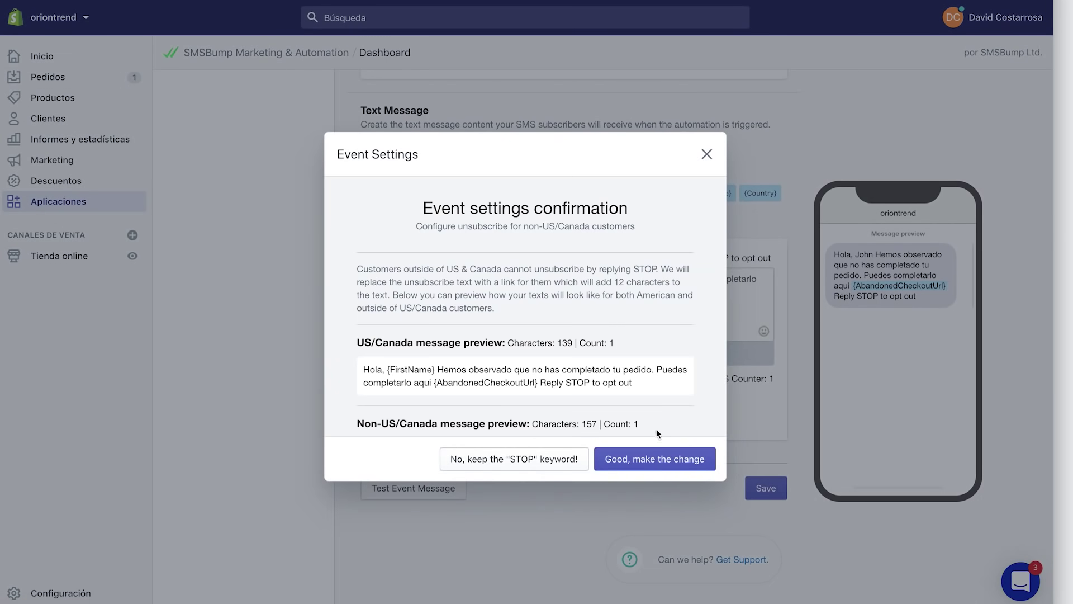
{"action": "scroll", "coordinate": [635, 391], "scroll_direction": "down", "scroll_amount": 3}
{"action": "left_click", "coordinate": [542, 460]}
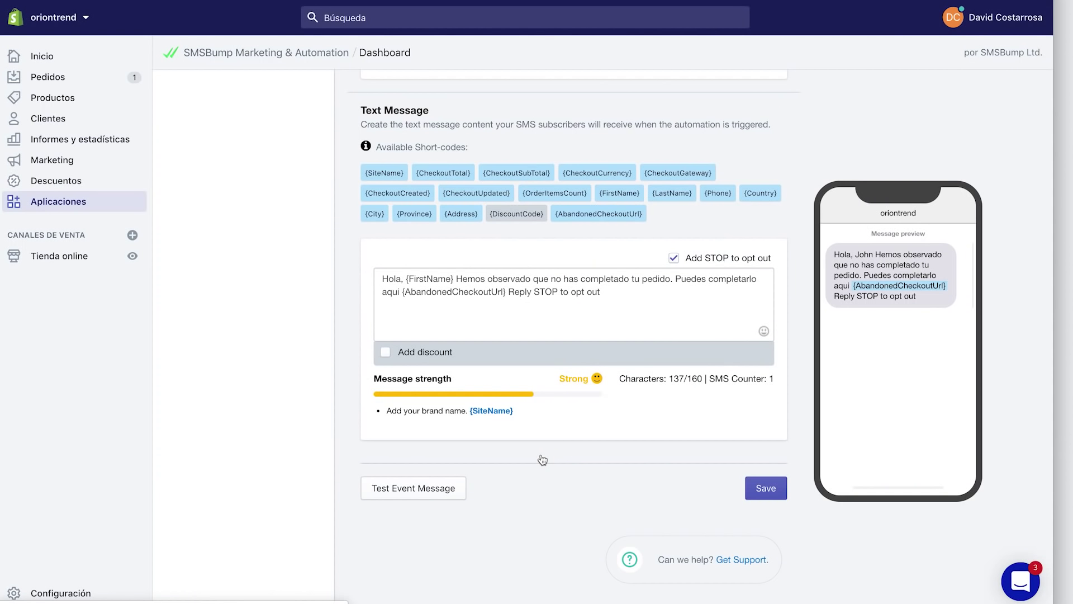
{"action": "left_click", "coordinate": [766, 487]}
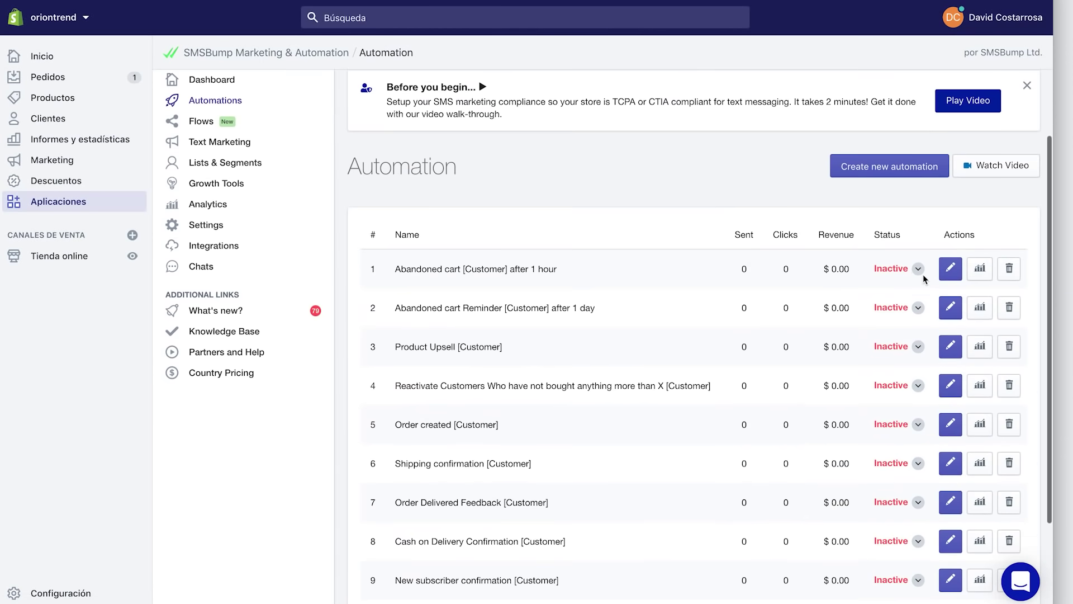
Set the 1-hour abandoned cart automation to Active and edit the 1-day reminder.
{"action": "left_click", "coordinate": [917, 269]}
{"action": "left_click", "coordinate": [897, 295]}
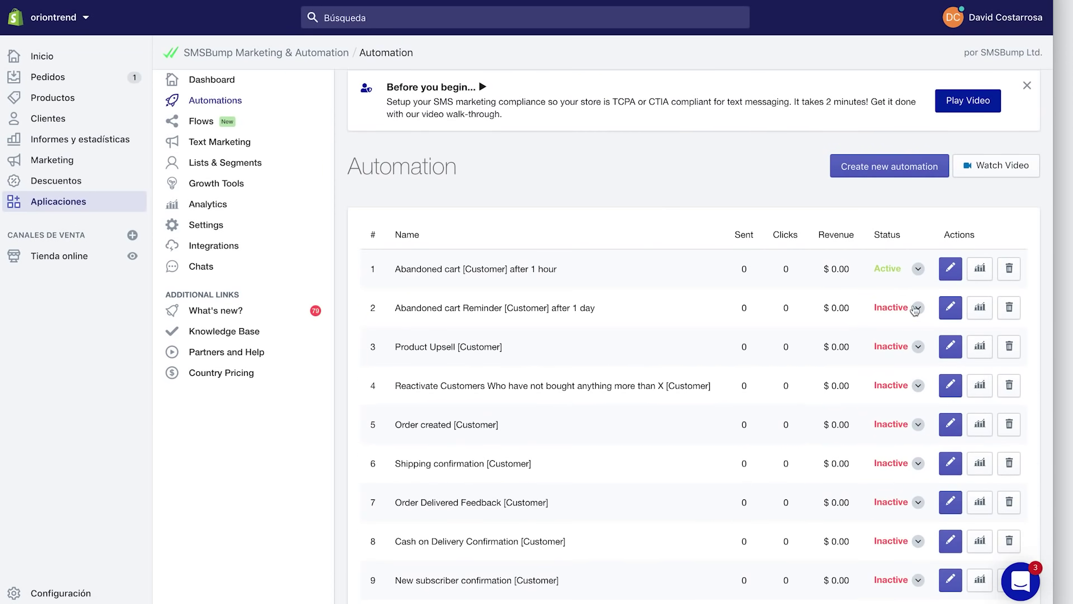
{"action": "left_click", "coordinate": [949, 309]}
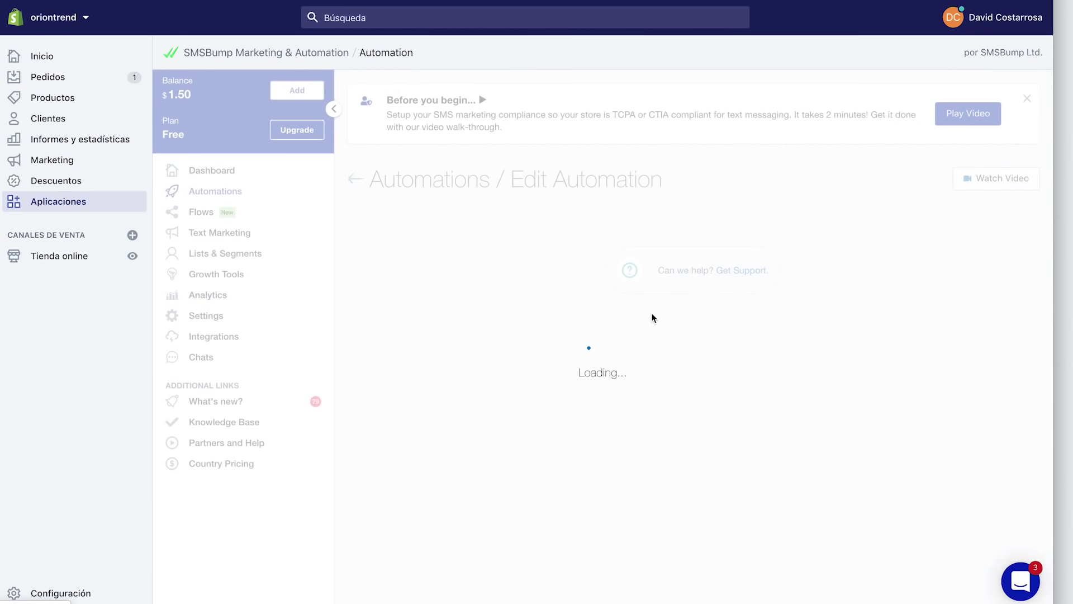
Set the reminder's message timing to 8 hours.
{"action": "scroll", "coordinate": [634, 353], "scroll_direction": "down", "scroll_amount": 10}
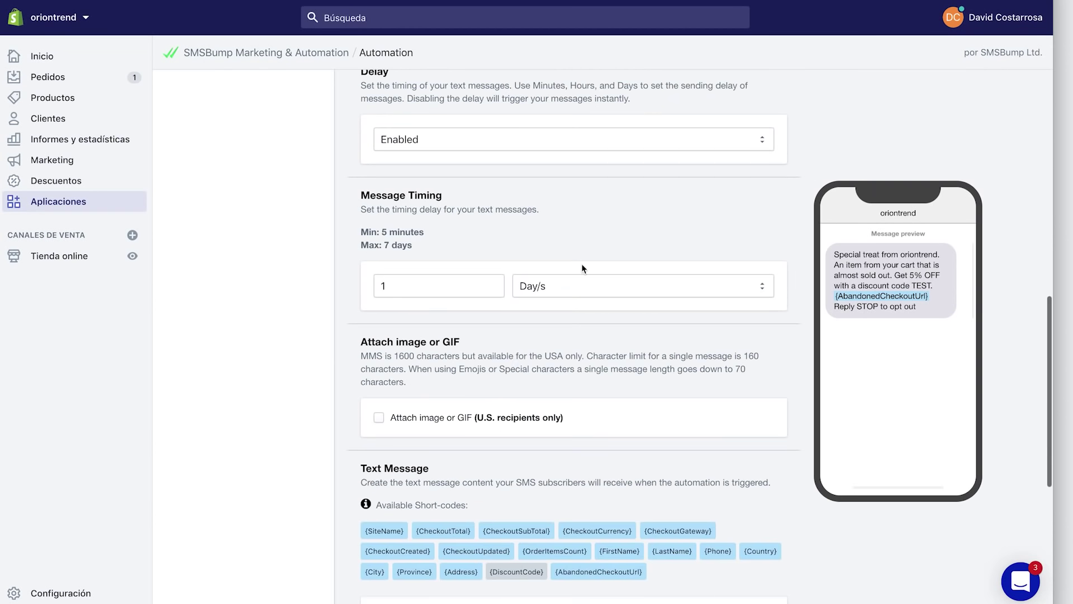
{"action": "left_click", "coordinate": [582, 287]}
{"action": "left_click", "coordinate": [584, 268]}
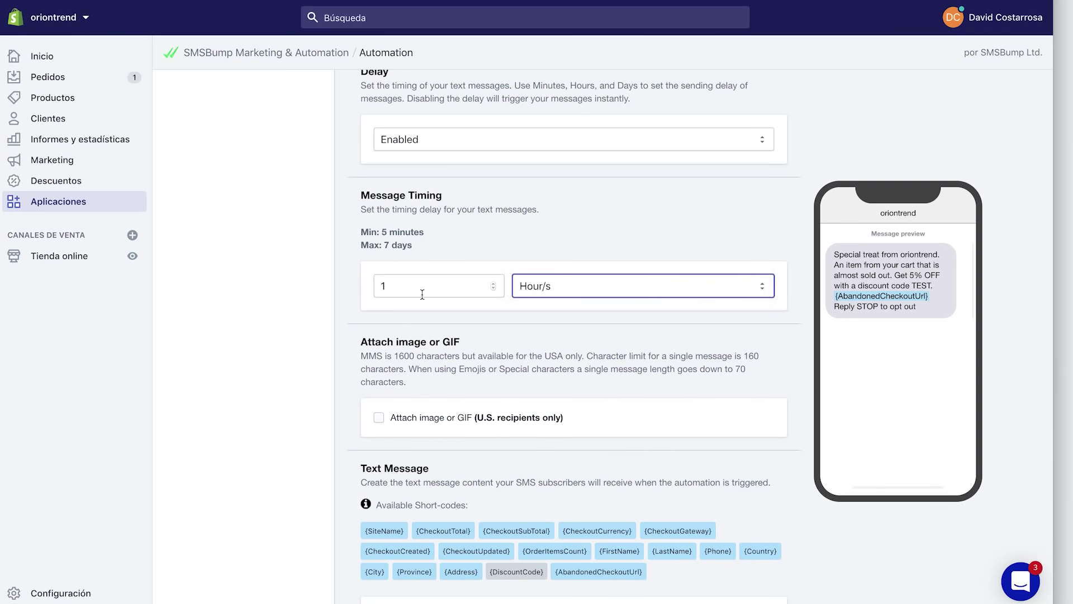
{"action": "double_click", "coordinate": [423, 294]}
{"action": "type", "text": "8"}
{"action": "left_click", "coordinate": [338, 326]}
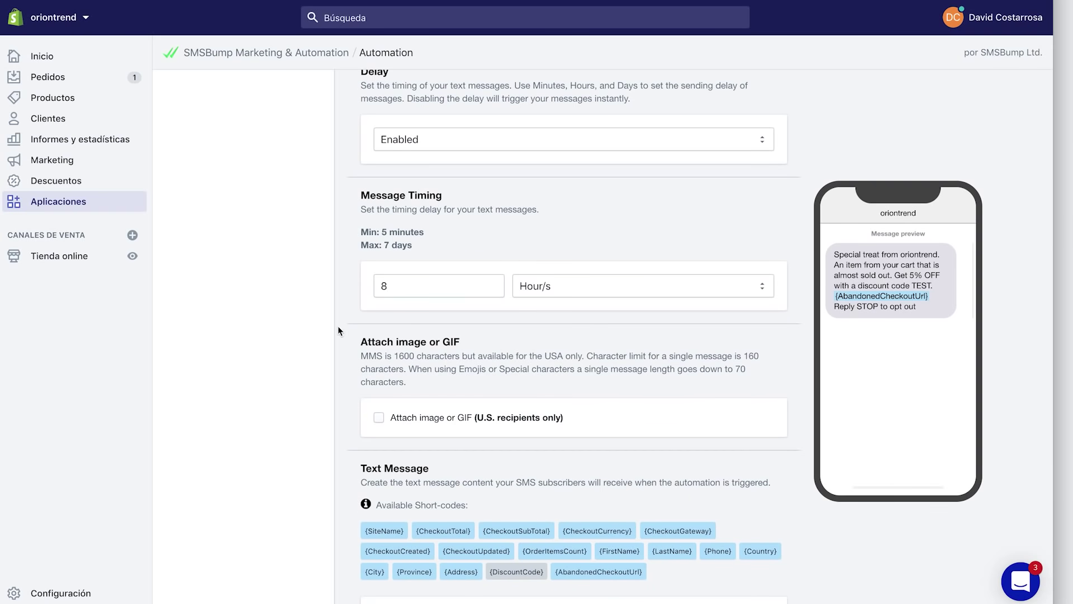
Rewrite the SMS in Spanish: 'Descuento especial', 'descuento del 10% con el cupon' ORION10.
{"action": "scroll", "coordinate": [455, 320], "scroll_direction": "down", "scroll_amount": 5}
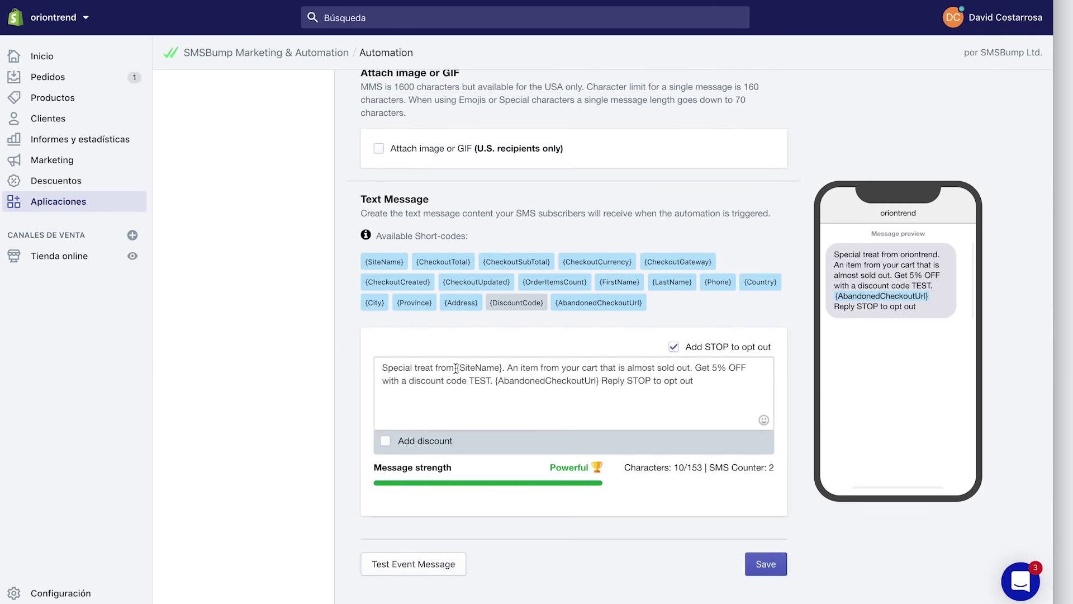
{"action": "left_click_drag", "start_coordinate": [457, 368], "coordinate": [372, 359]}
{"action": "type", "text": "Descuento especial"}
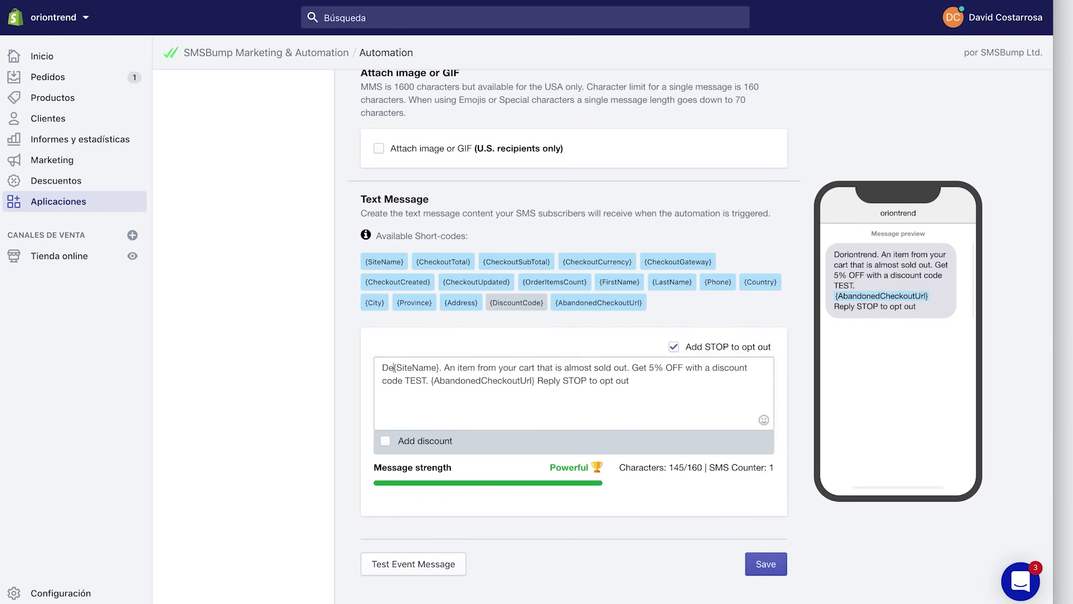
{"action": "type", "text": " de"}
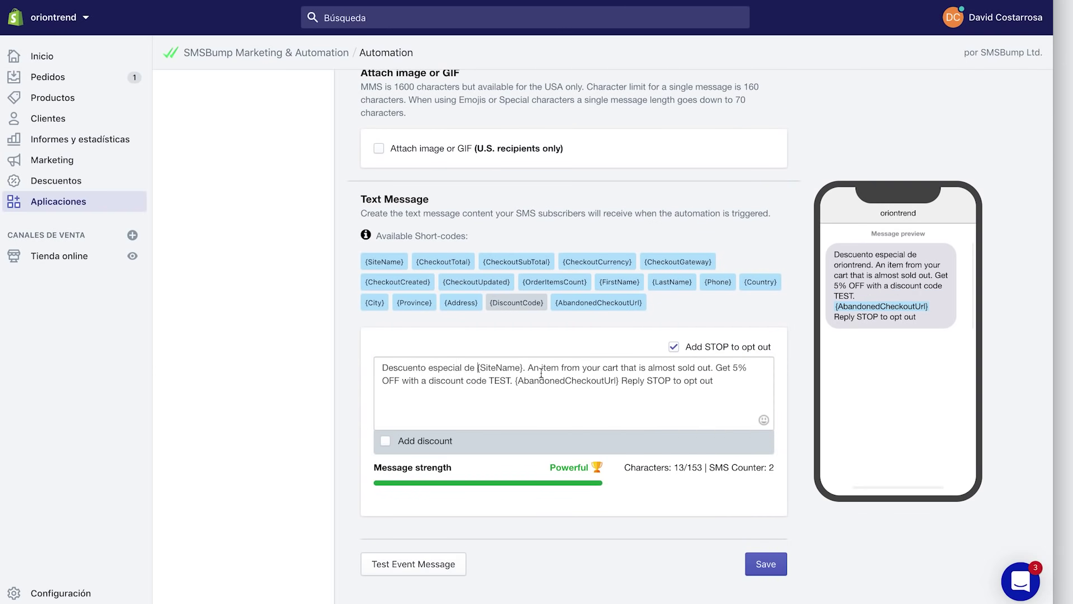
{"action": "left_click_drag", "start_coordinate": [528, 367], "coordinate": [488, 376]}
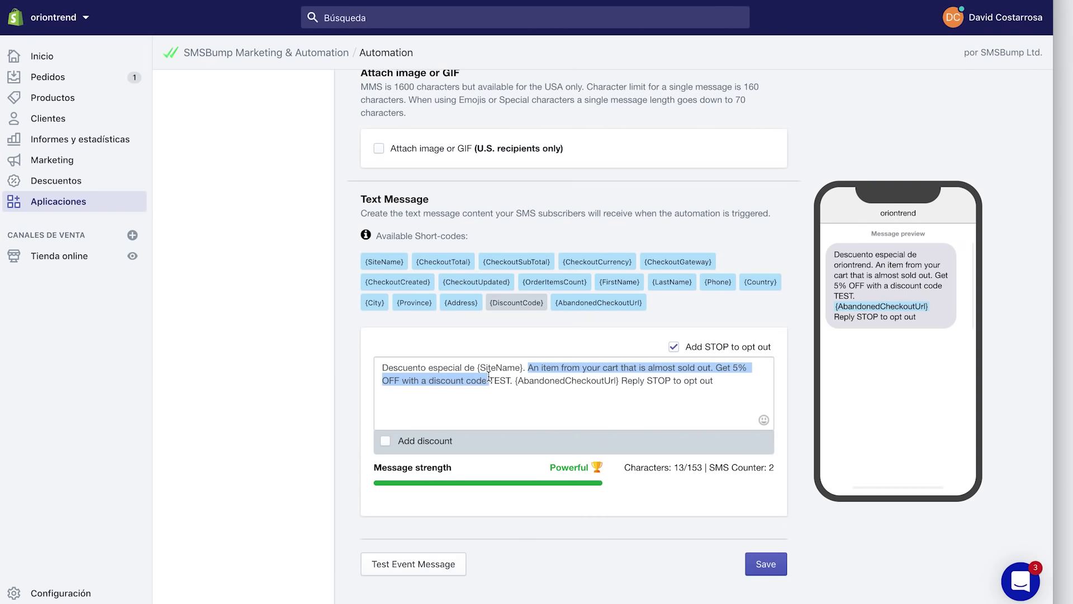
{"action": "type", "text": "Consigue un cu"}
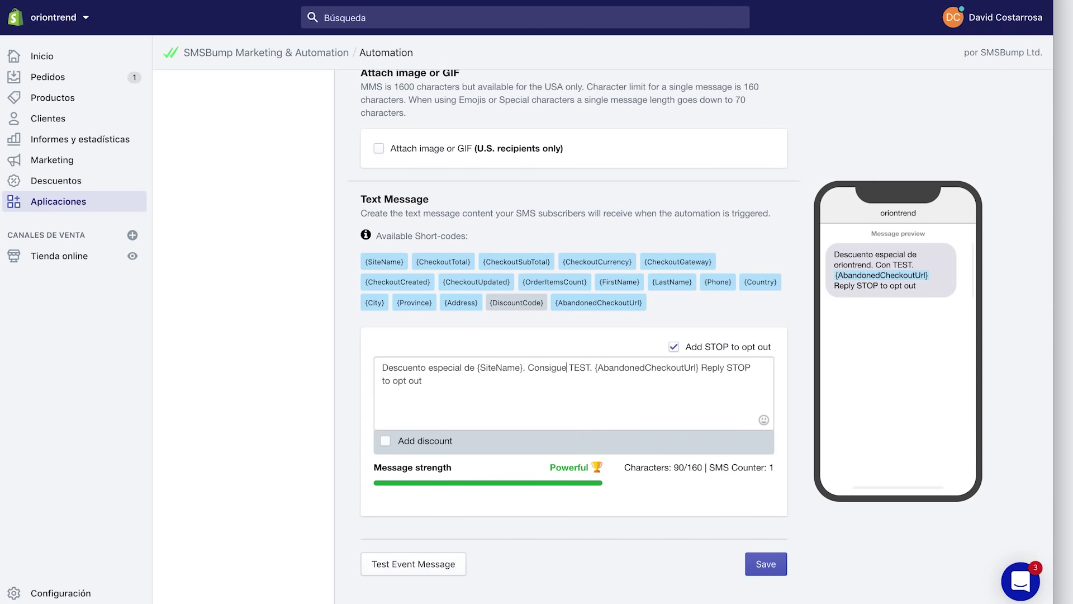
{"action": "key", "text": "BackSpace"}
{"action": "key", "text": "BackSpace"}
{"action": "type", "text": "descuento "}
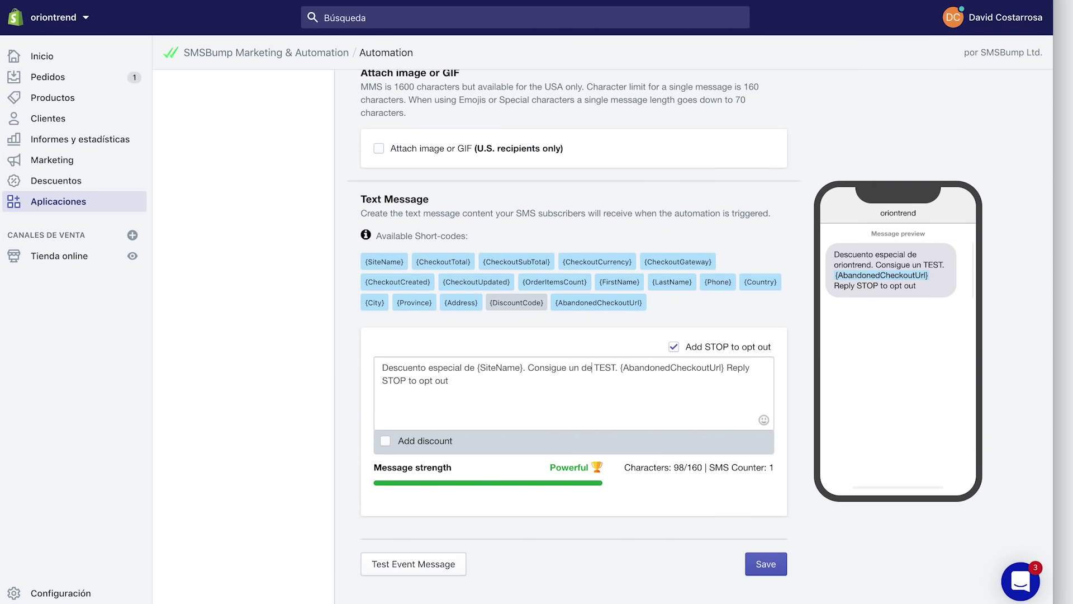
{"action": "type", "text": "del 10% con el cupo"}
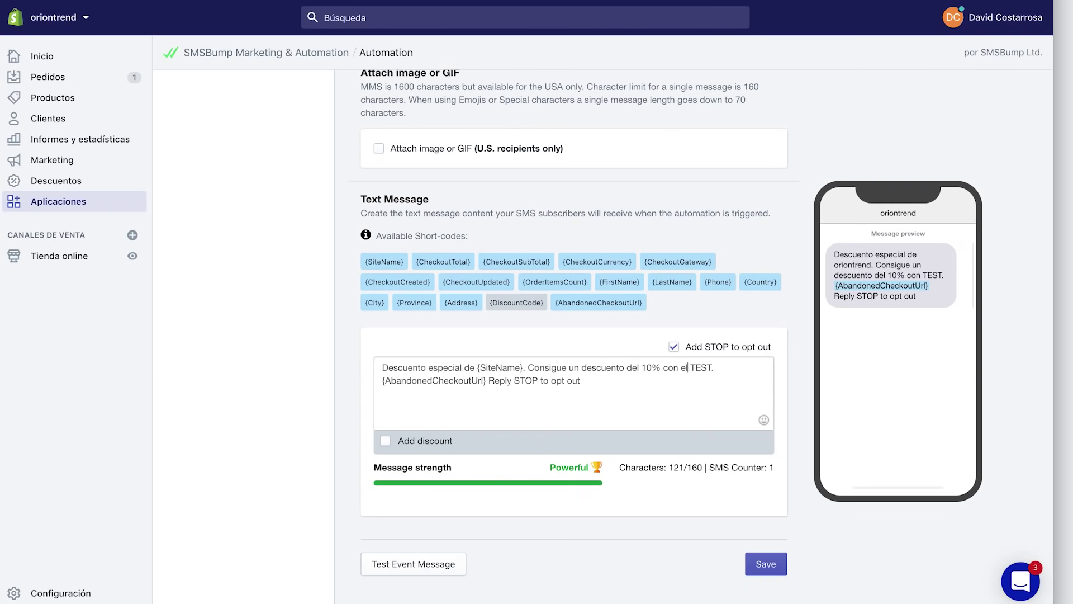
{"action": "type", "text": "n"}
{"action": "left_click", "coordinate": [753, 367]}
{"action": "key", "text": "BackSpace"}
{"action": "key", "text": "BackSpace"}
{"action": "key", "text": "BackSpace"}
{"action": "key", "text": "BackSpace"}
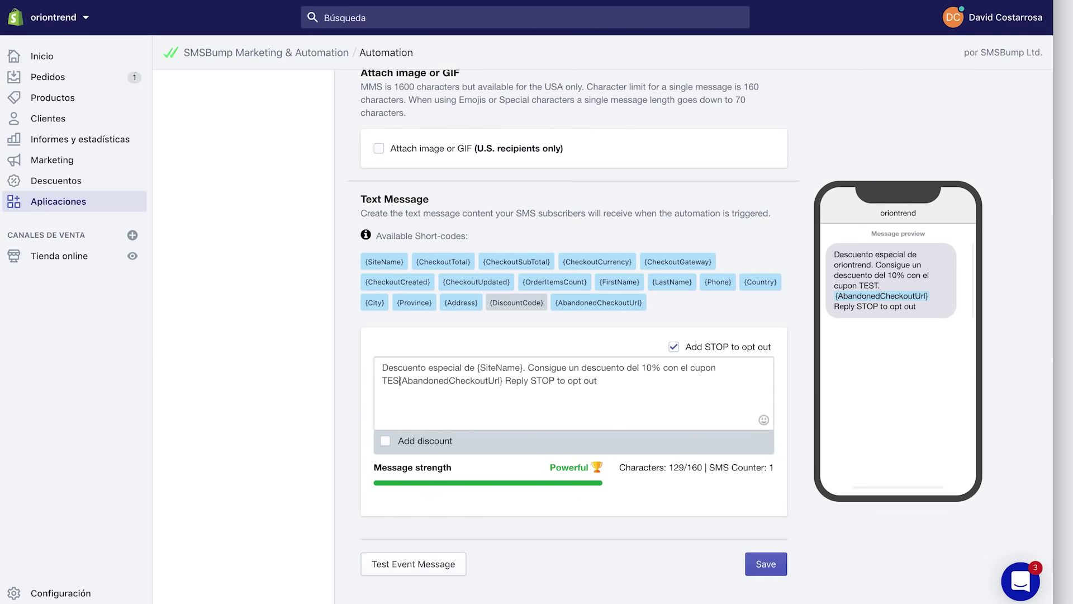
{"action": "key", "text": "BackSpace"}
{"action": "key", "text": "BackSpace"}
{"action": "type", "text": "ORION10"}
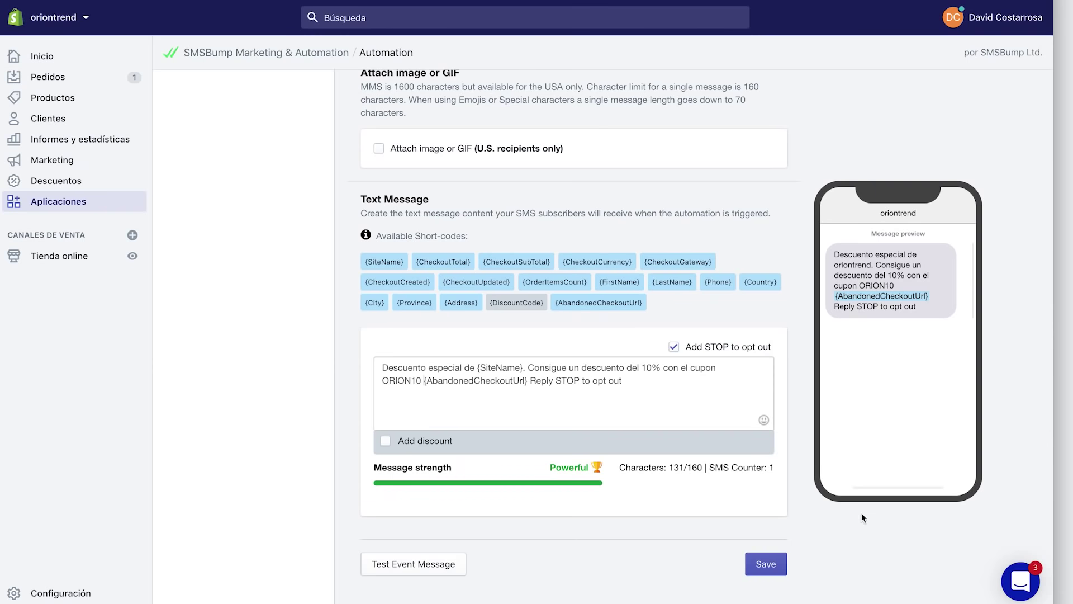
Save the reminder message and automation, keeping the STOP opt-out wording.
{"action": "left_click", "coordinate": [765, 567]}
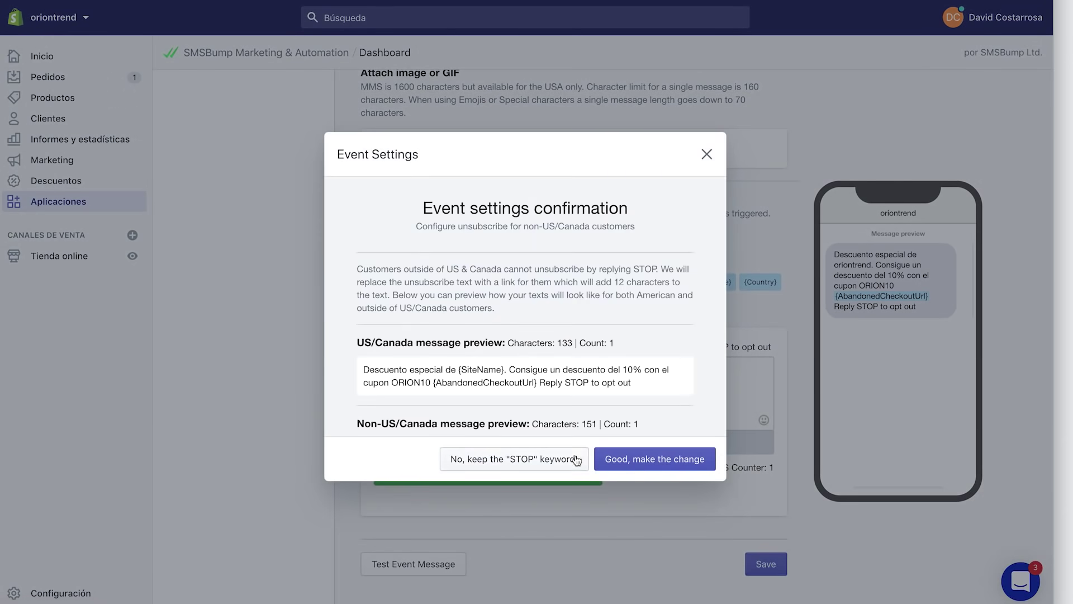
{"action": "left_click", "coordinate": [573, 457]}
{"action": "scroll", "coordinate": [732, 411], "scroll_direction": "down", "scroll_amount": 8}
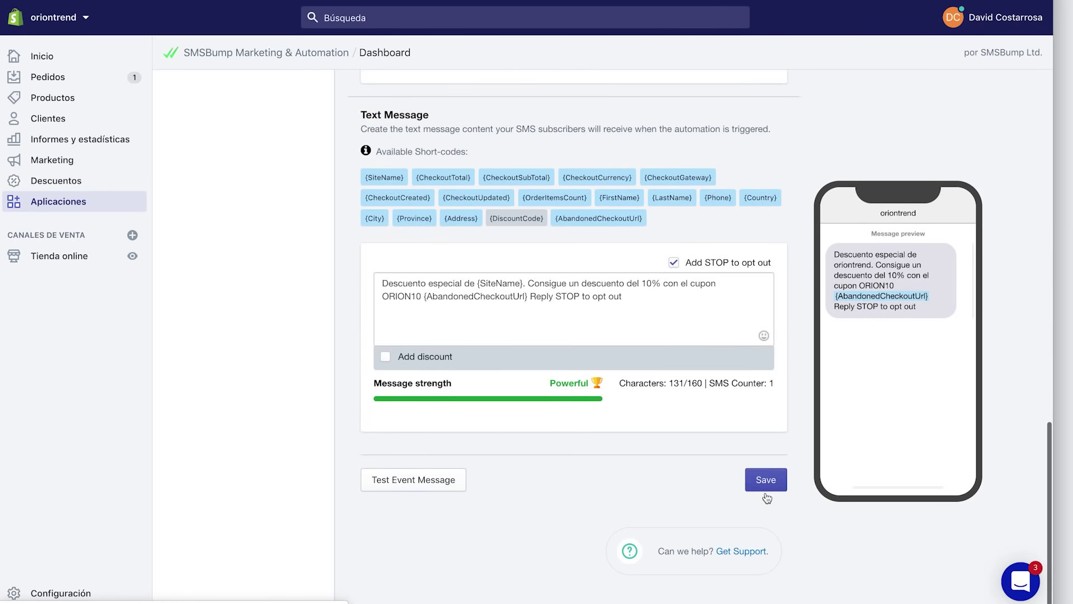
{"action": "left_click", "coordinate": [766, 486]}
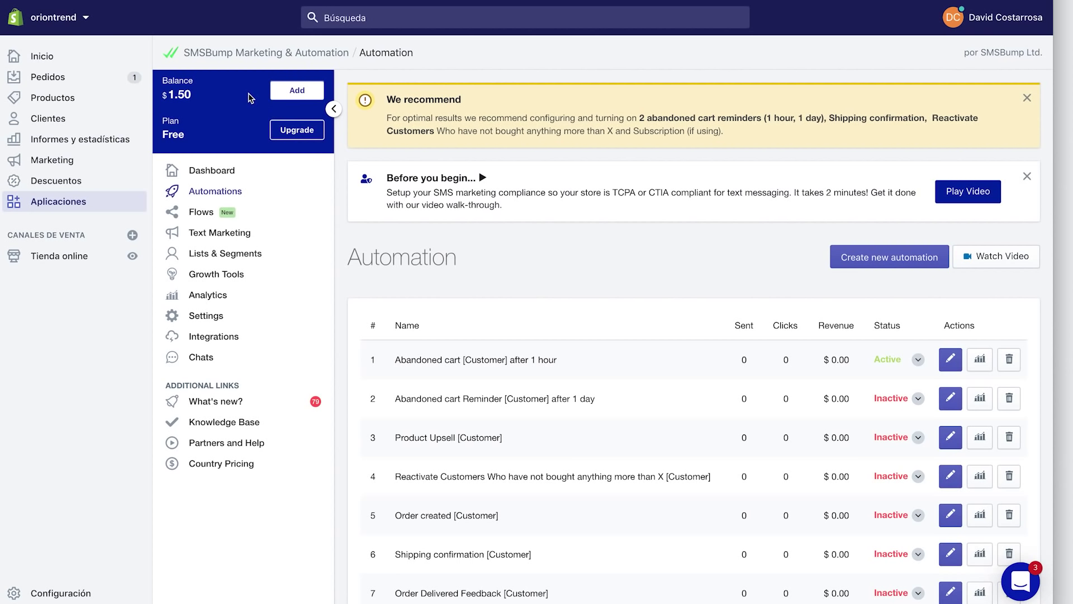
Make the 1-day reminder Active, then check the $20 SMS credit recharge without paying.
{"action": "left_click", "coordinate": [917, 398]}
{"action": "left_click", "coordinate": [892, 426]}
{"action": "left_click", "coordinate": [291, 90]}
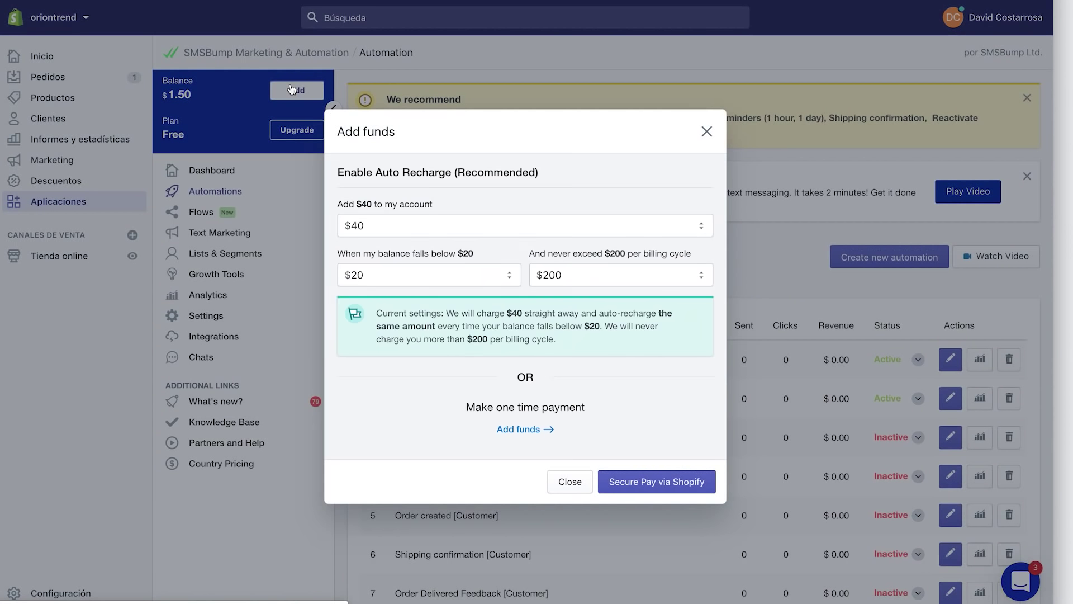
{"action": "left_click", "coordinate": [378, 226]}
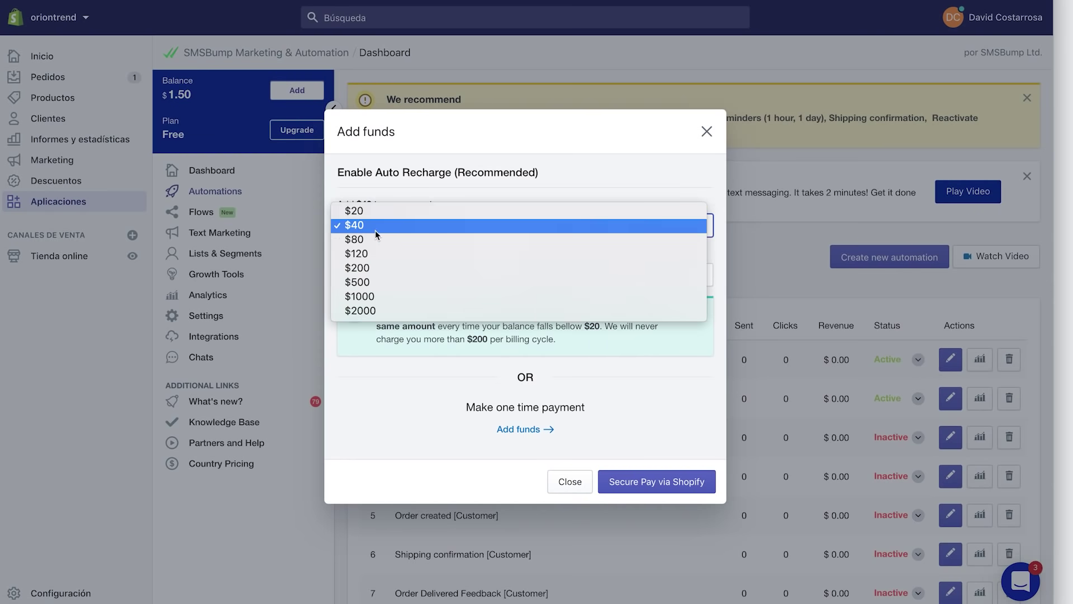
{"action": "left_click", "coordinate": [379, 211]}
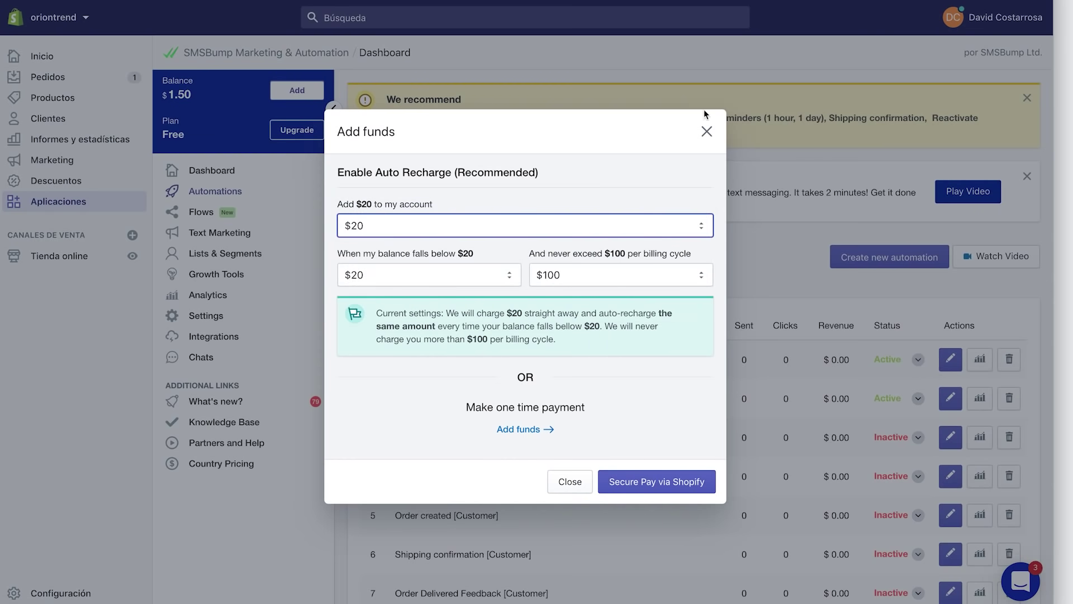
{"action": "left_click", "coordinate": [707, 132]}
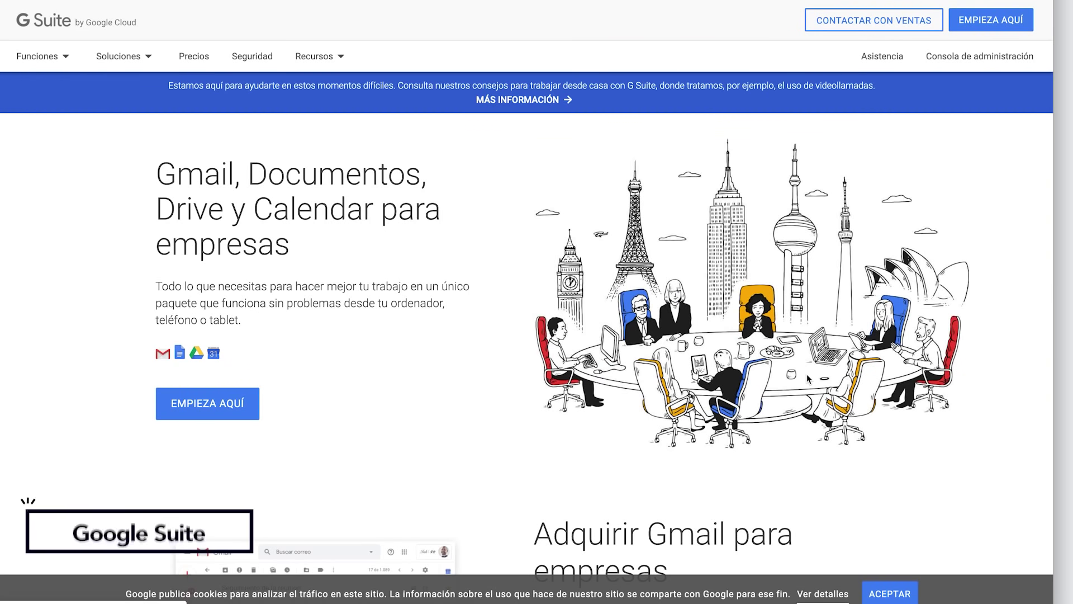
Begin the G Suite business sign-up from the G Suite homepage.
{"action": "scroll", "coordinate": [808, 377], "scroll_direction": "down", "scroll_amount": 1}
{"action": "scroll", "coordinate": [808, 378], "scroll_direction": "up", "scroll_amount": 1}
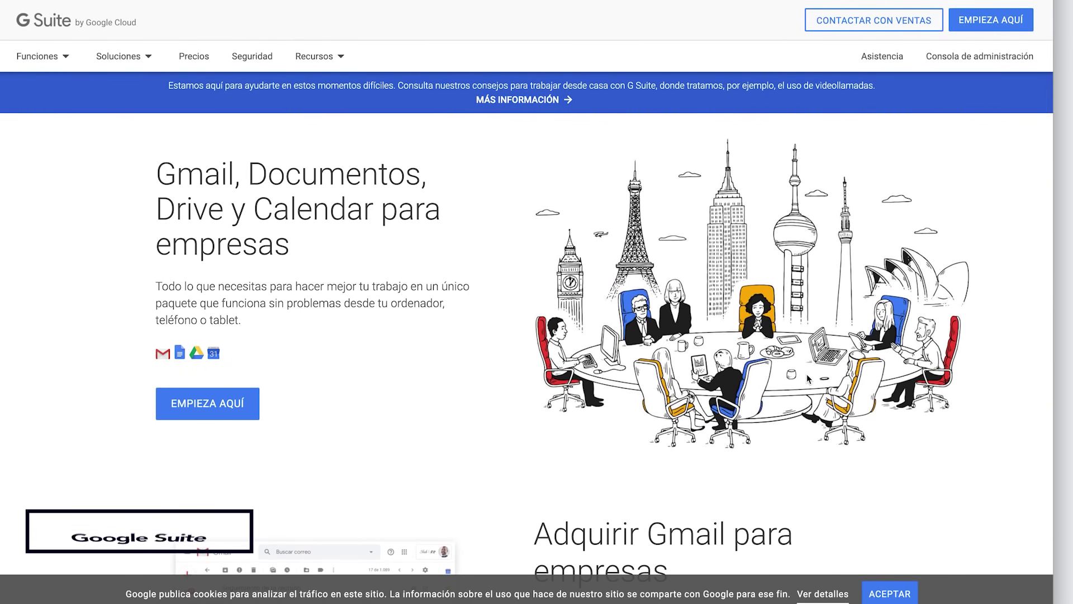
{"action": "left_click", "coordinate": [246, 398]}
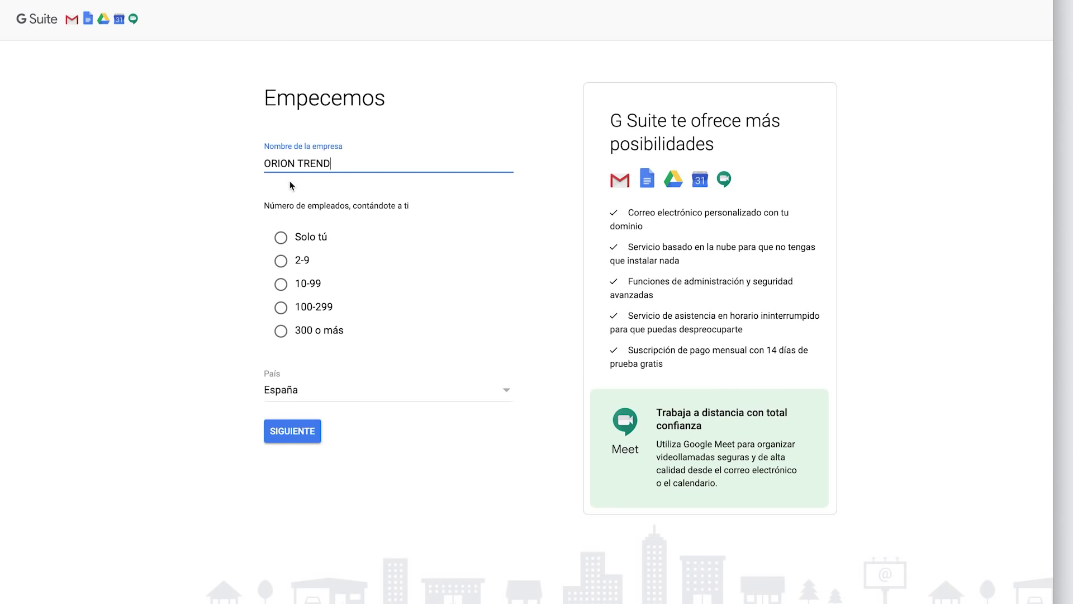
Specify a one-employee business and submit the administrator's contact details.
{"action": "left_click", "coordinate": [281, 244]}
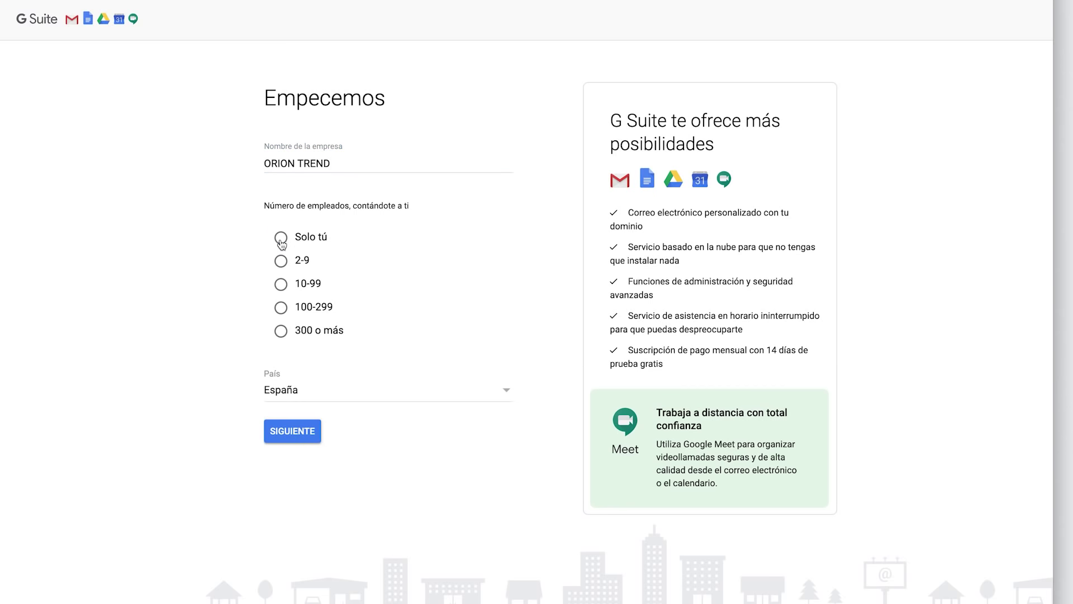
{"action": "left_click", "coordinate": [281, 439]}
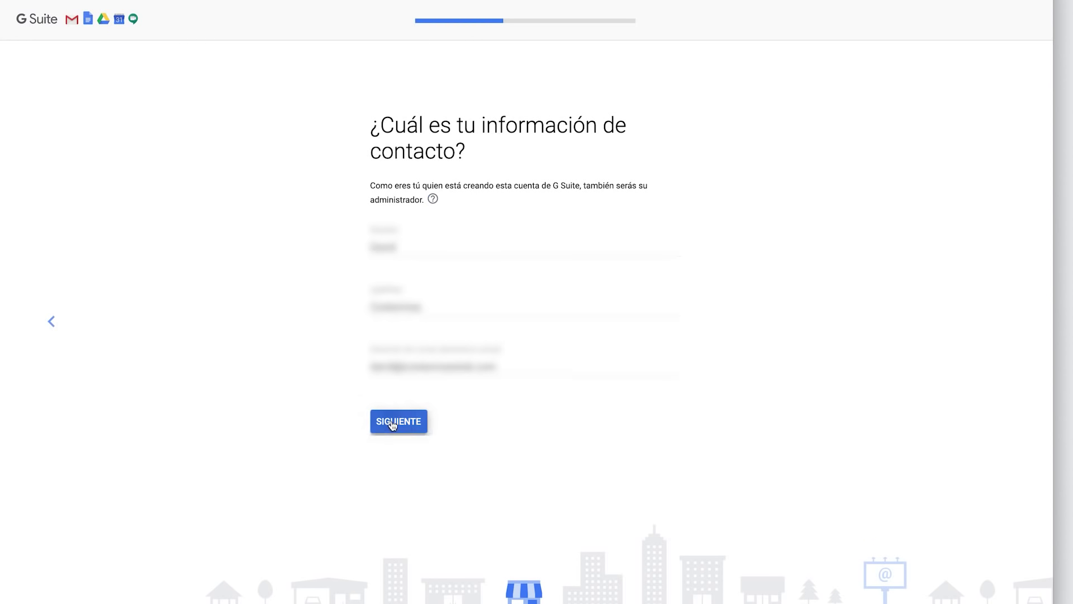
{"action": "left_click", "coordinate": [391, 421]}
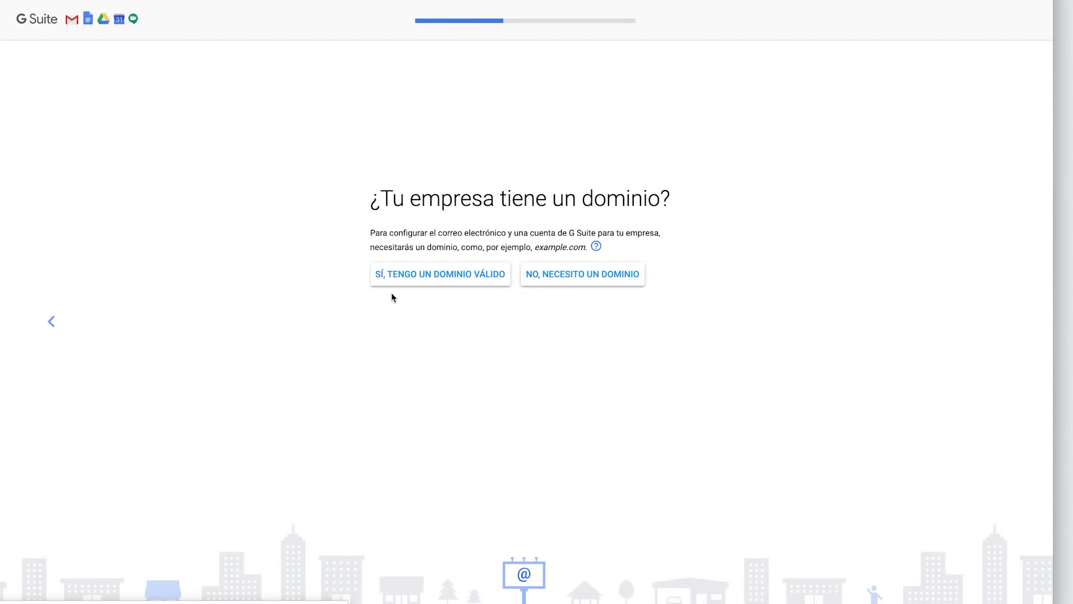
{"action": "left_click", "coordinate": [441, 285]}
{"action": "type", "text": "www"}
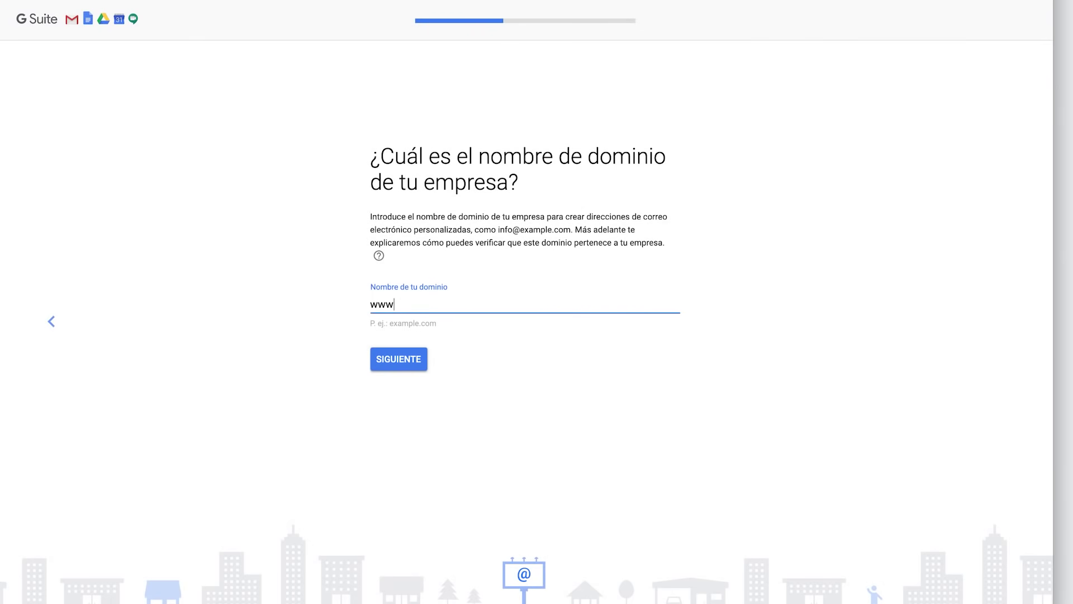
{"action": "type", "text": ".oriontrend.com"}
{"action": "left_click", "coordinate": [389, 362]}
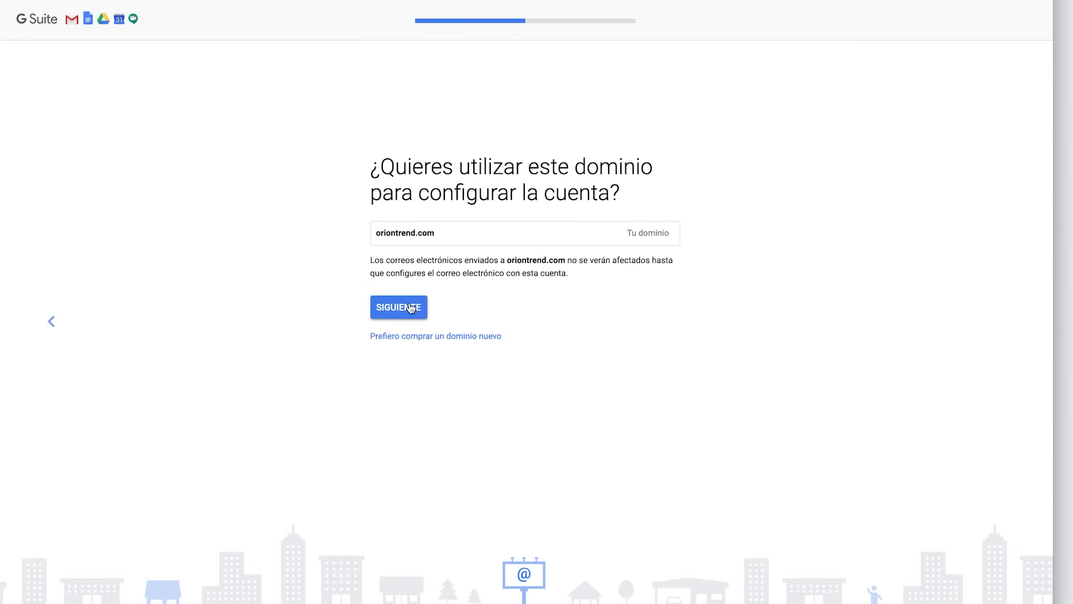
{"action": "left_click", "coordinate": [407, 306]}
{"action": "left_click", "coordinate": [414, 304]}
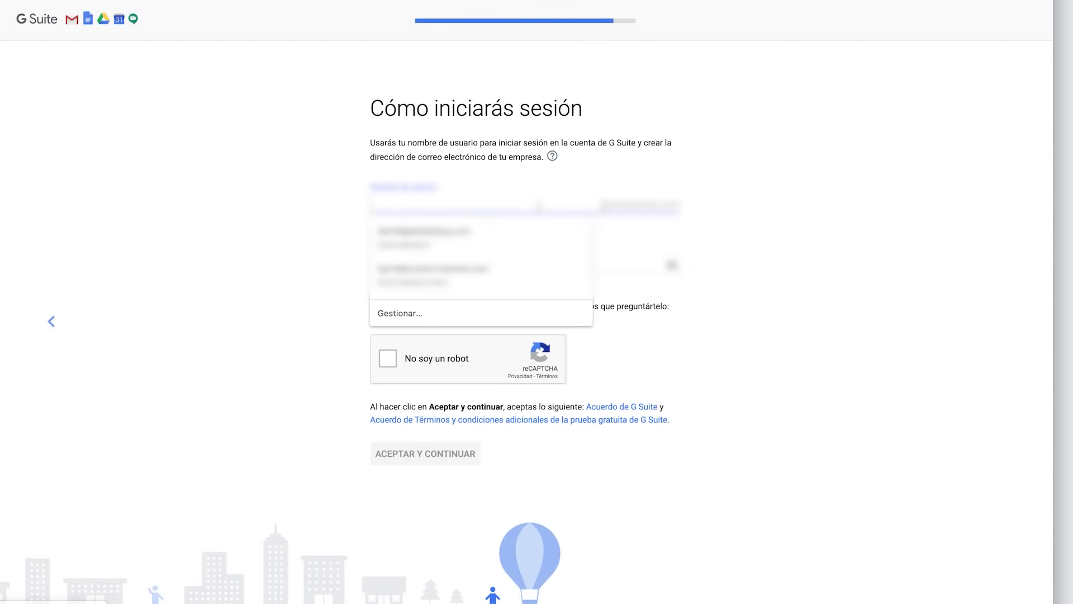
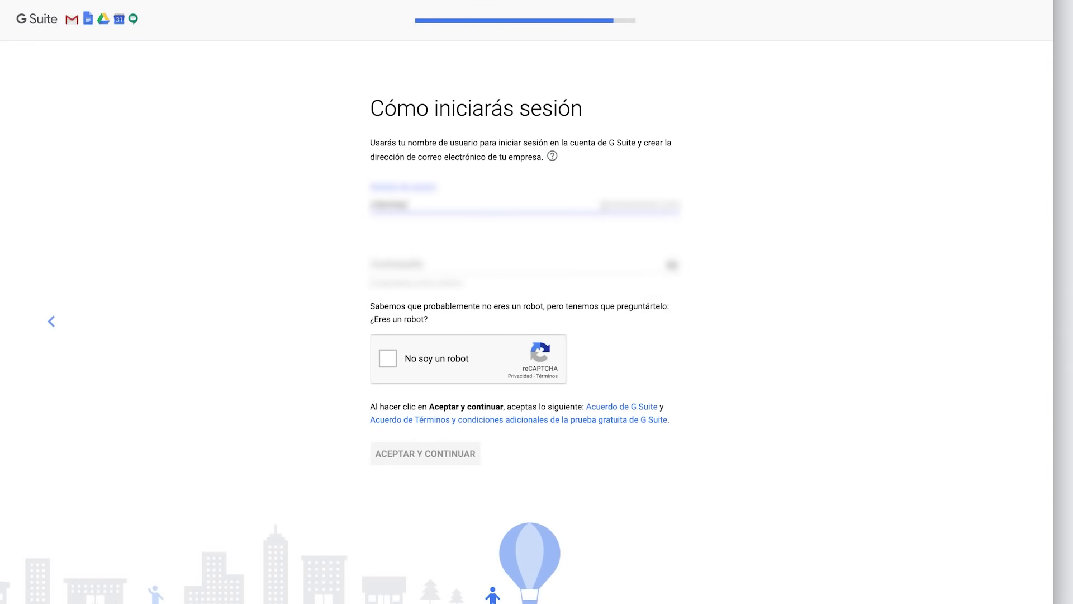
Enter the admin sign-in username and a password.
{"action": "key", "text": "Tab"}
{"action": "type", "text": "******"}
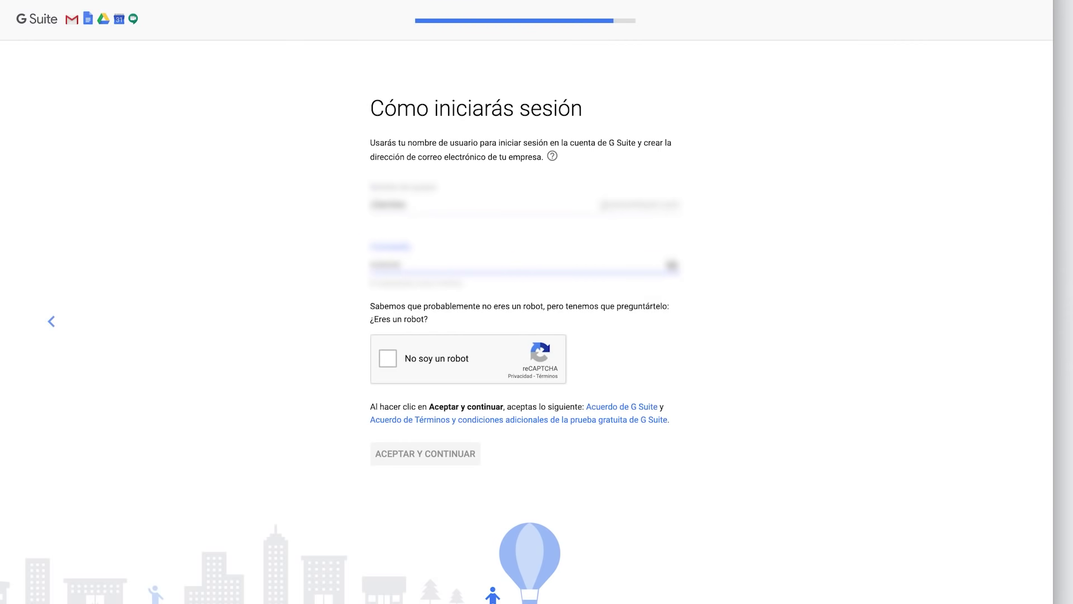
{"action": "type", "text": "****"}
{"action": "key", "text": "BackSpace"}
{"action": "key", "text": "BackSpace"}
{"action": "key", "text": "BackSpace"}
{"action": "key", "text": "BackSpace"}
{"action": "key", "text": "BackSpace"}
{"action": "key", "text": "BackSpace"}
{"action": "key", "text": "BackSpace"}
{"action": "key", "text": "BackSpace"}
{"action": "key", "text": "BackSpace"}
{"action": "key", "text": "BackSpace"}
{"action": "type", "text": "****************"}
Pass the traffic-light robot check, accept the terms, and decline saving the password.
{"action": "left_click", "coordinate": [387, 358]}
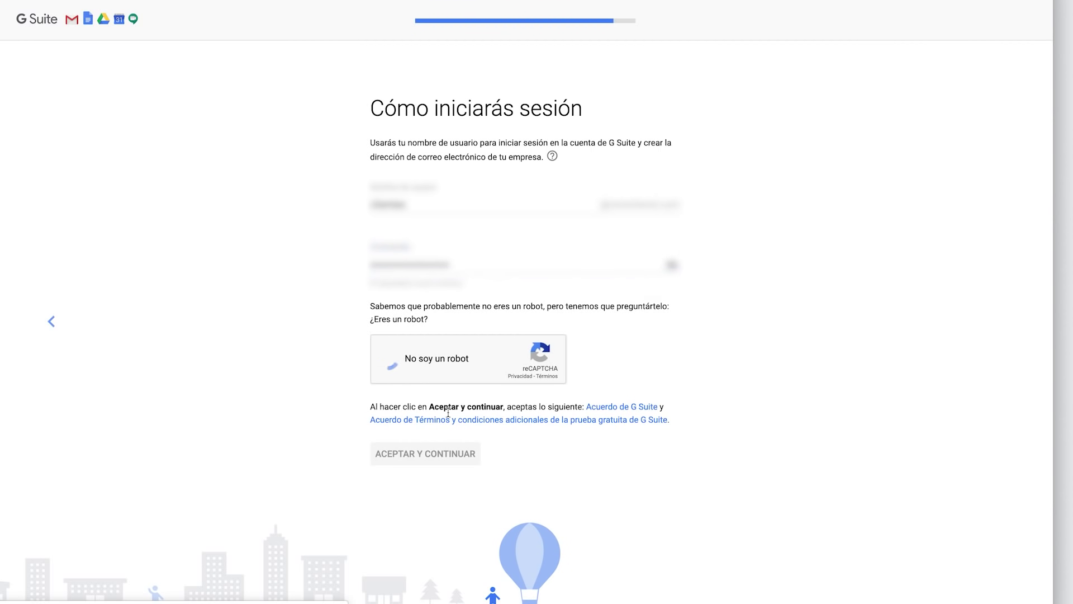
{"action": "left_click", "coordinate": [509, 288]}
{"action": "left_click", "coordinate": [501, 344]}
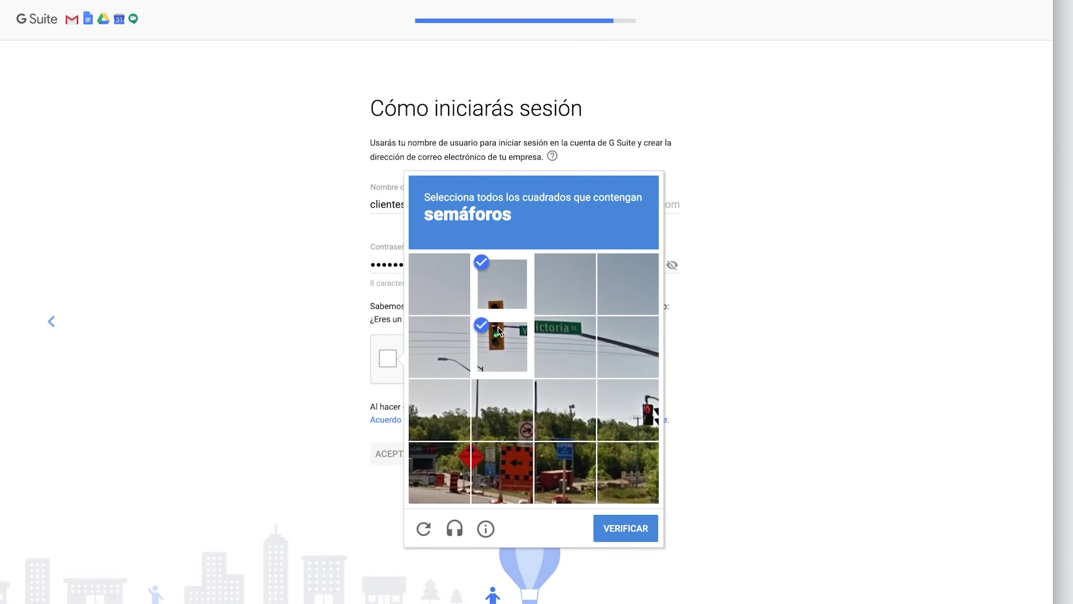
{"action": "left_click", "coordinate": [642, 385]}
{"action": "left_click", "coordinate": [625, 528]}
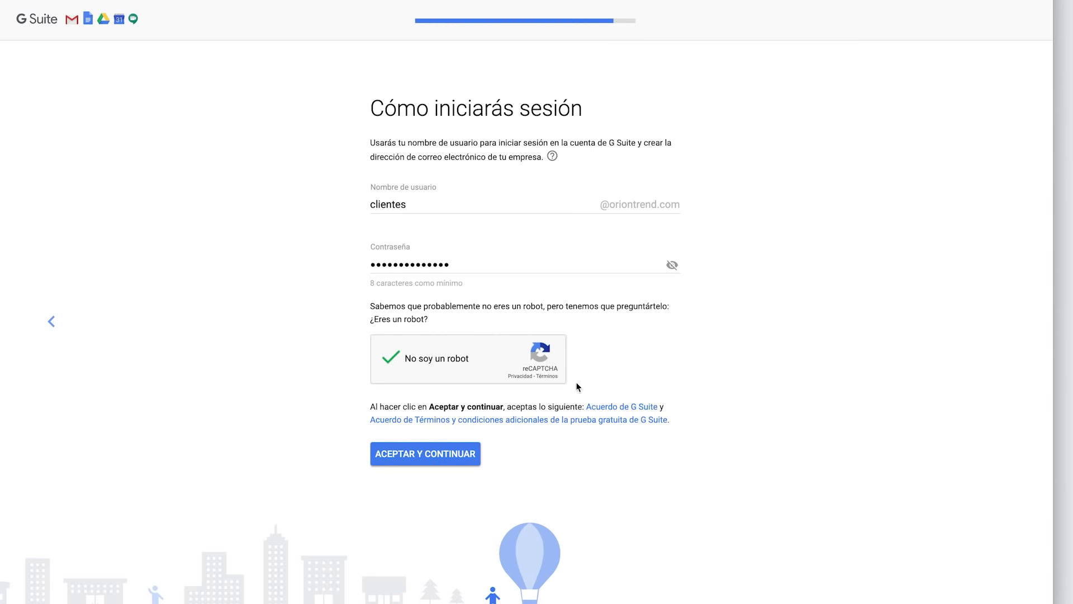
{"action": "left_click", "coordinate": [420, 454]}
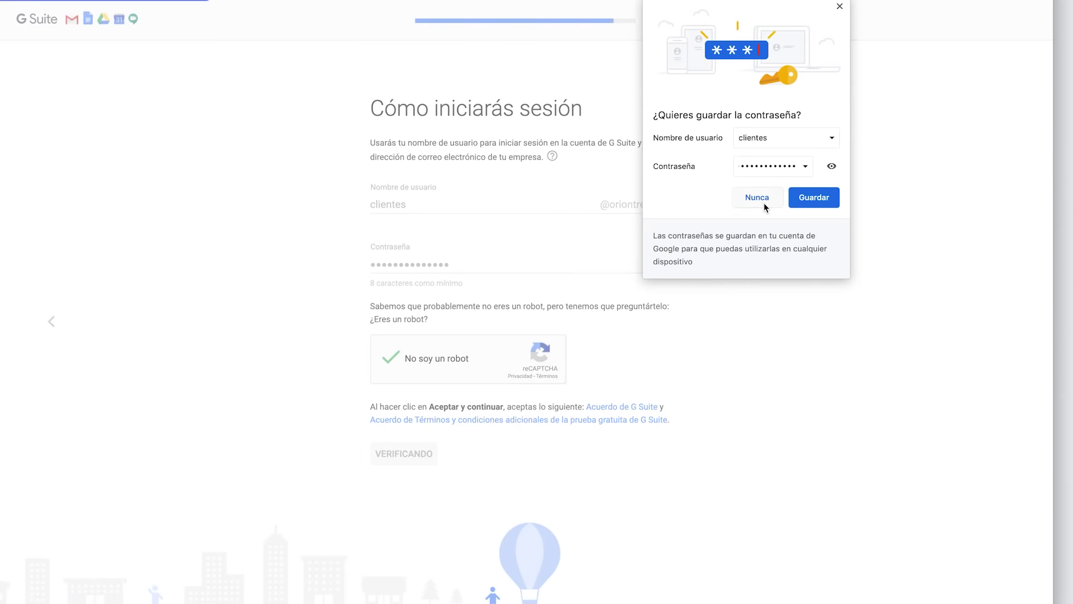
{"action": "left_click", "coordinate": [756, 201]}
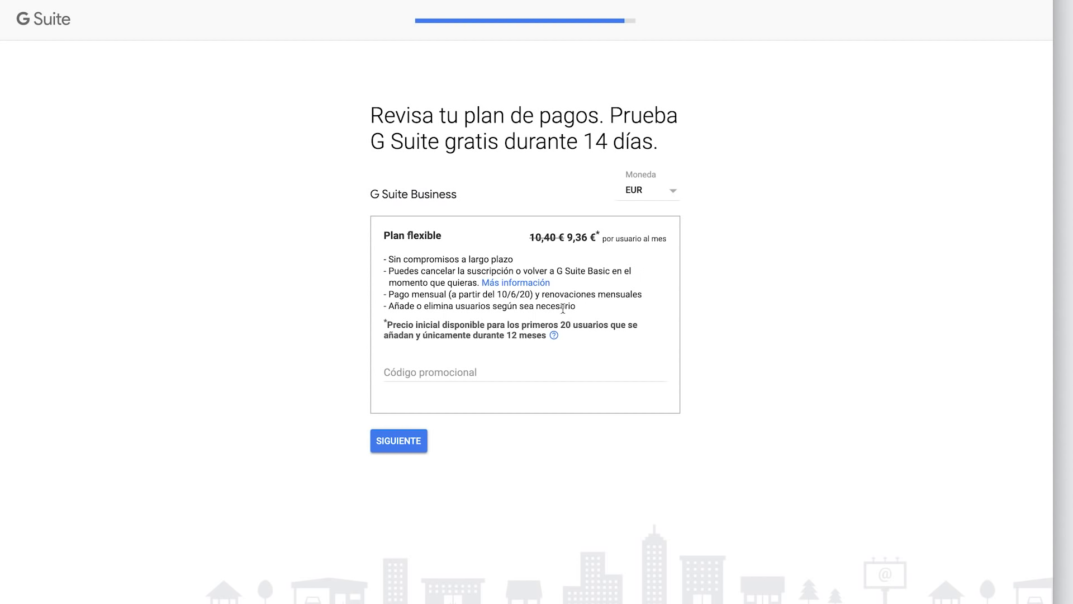
Accept the 14-day G Suite Business trial, pass the billing form, and start Gmail activation.
{"action": "left_click", "coordinate": [397, 451]}
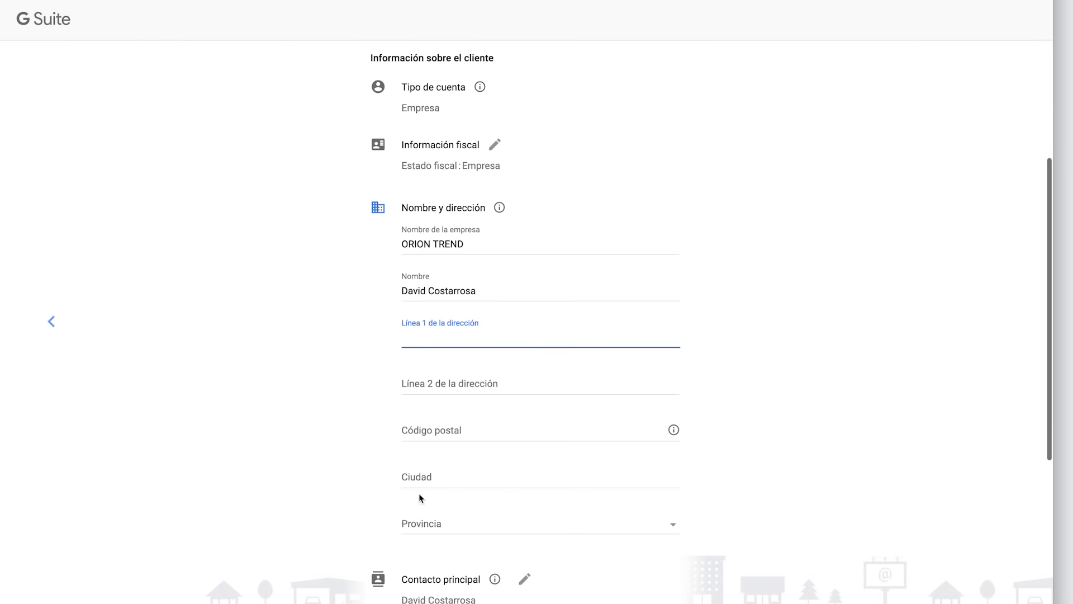
{"action": "scroll", "coordinate": [537, 345], "scroll_direction": "down", "scroll_amount": 5}
{"action": "scroll", "coordinate": [503, 295], "scroll_direction": "up", "scroll_amount": 3}
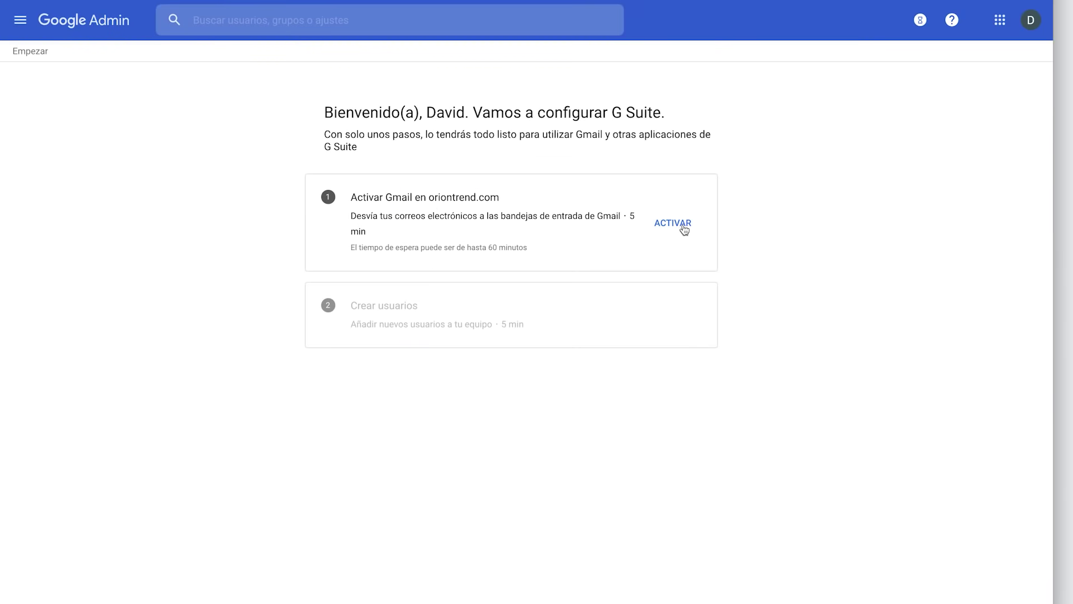
{"action": "left_click", "coordinate": [683, 227]}
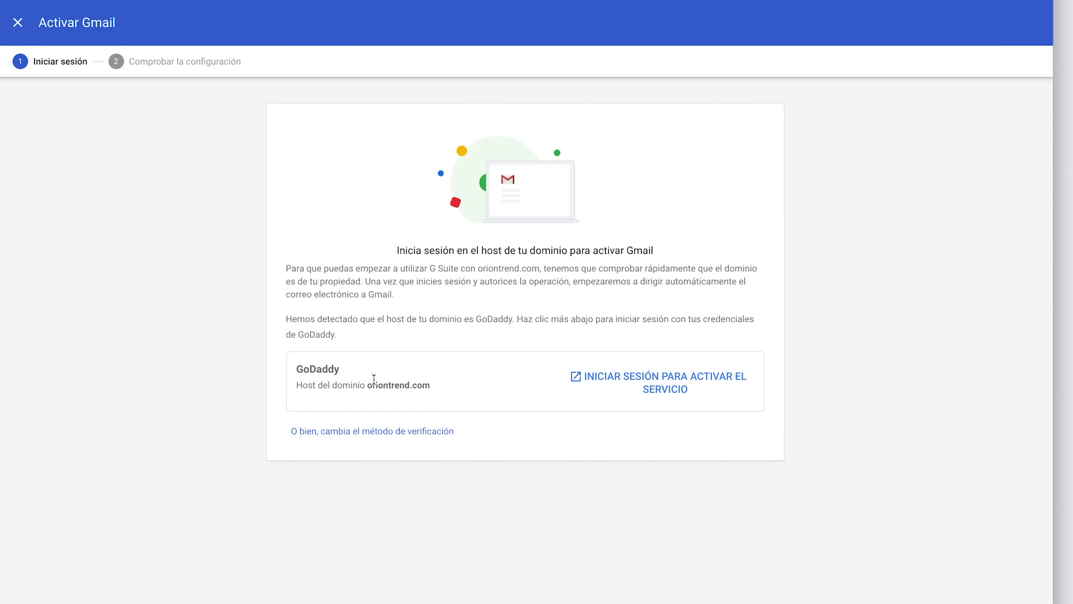
Authorise Google via GoDaddy to verify oriontrend.com, and continue with only the existing user.
{"action": "left_click", "coordinate": [627, 374]}
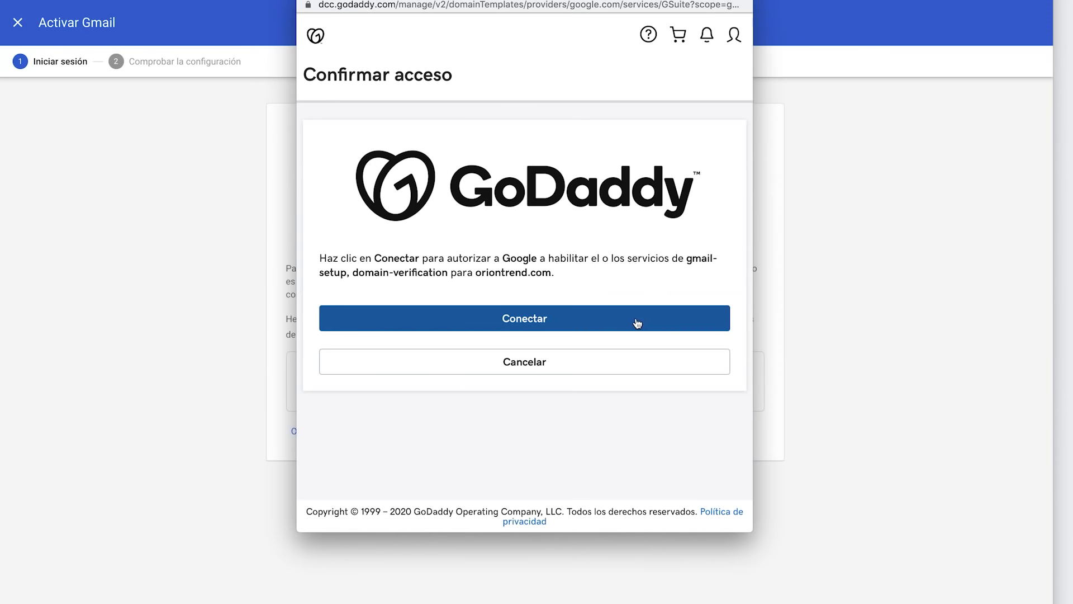
{"action": "left_click", "coordinate": [637, 323]}
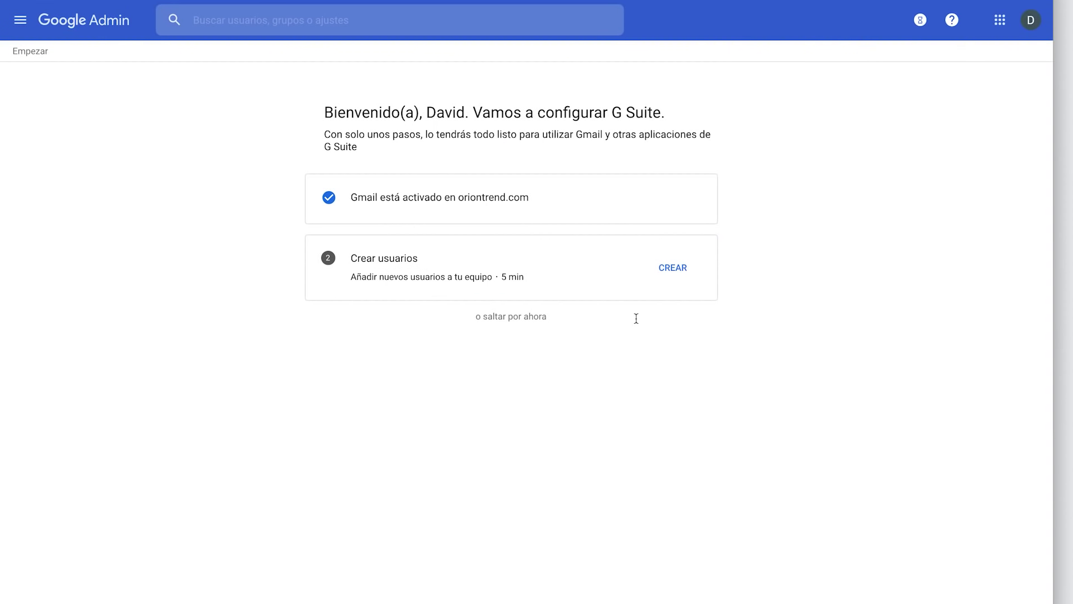
{"action": "left_click", "coordinate": [663, 268]}
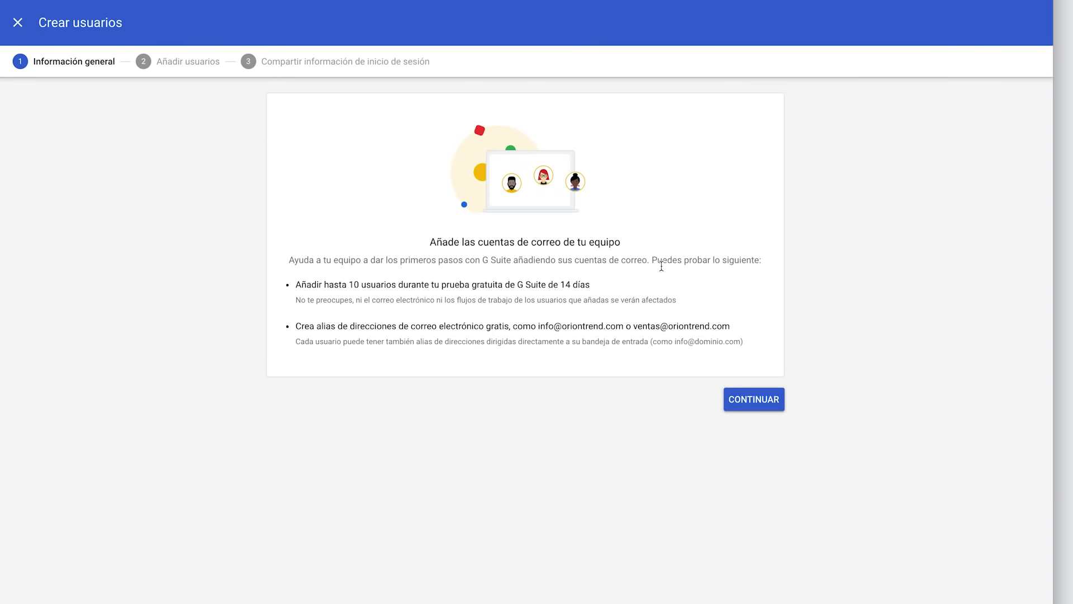
{"action": "left_click", "coordinate": [738, 399]}
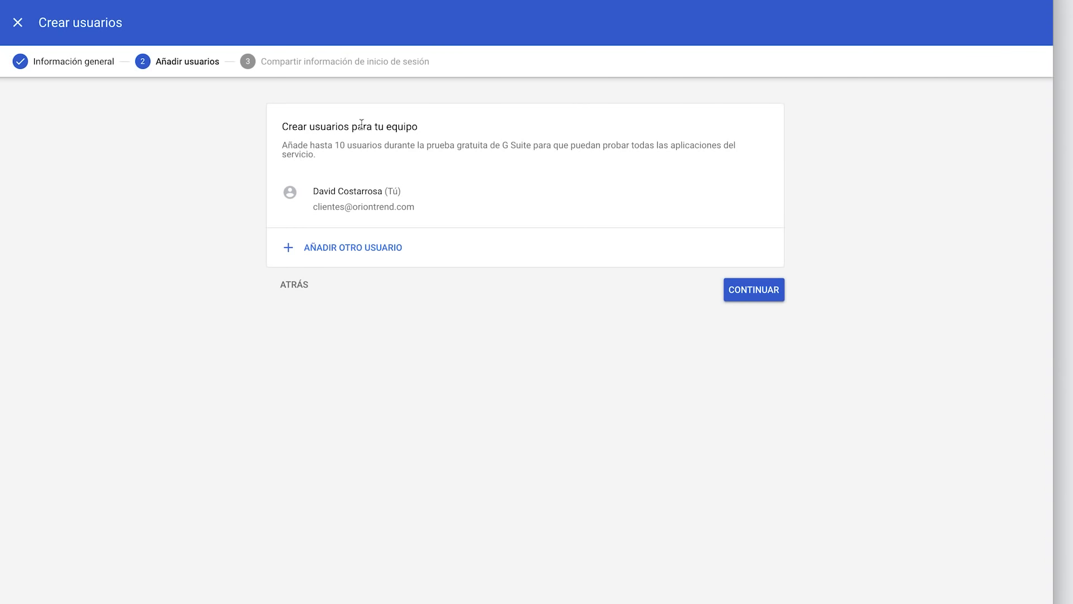
{"action": "left_click", "coordinate": [782, 289]}
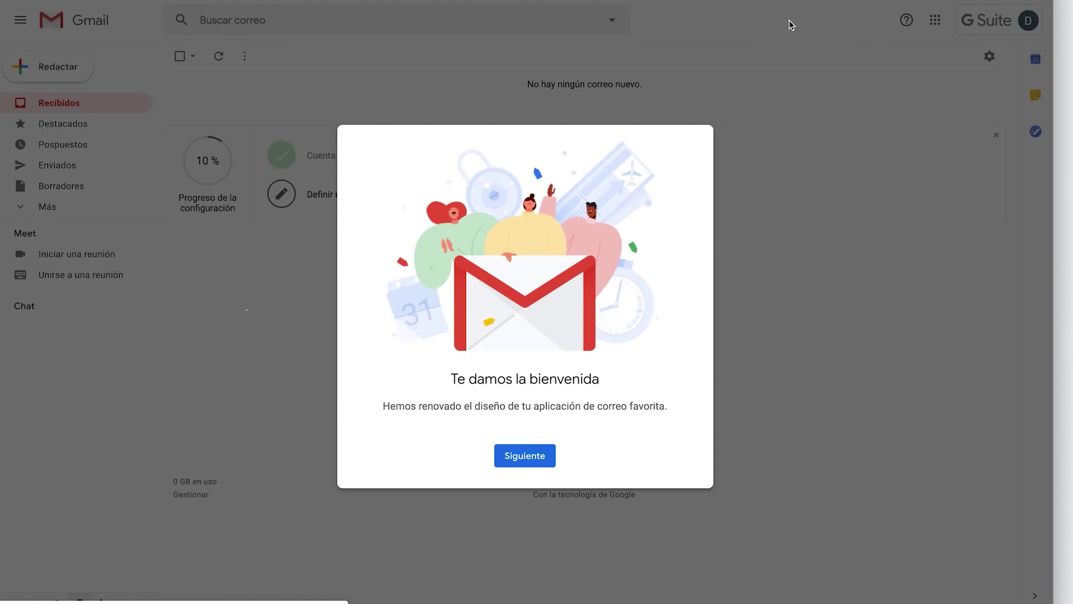
Finish the Gmail welcome tour, accepting the default inbox view.
{"action": "left_click", "coordinate": [508, 467]}
{"action": "left_click", "coordinate": [523, 455]}
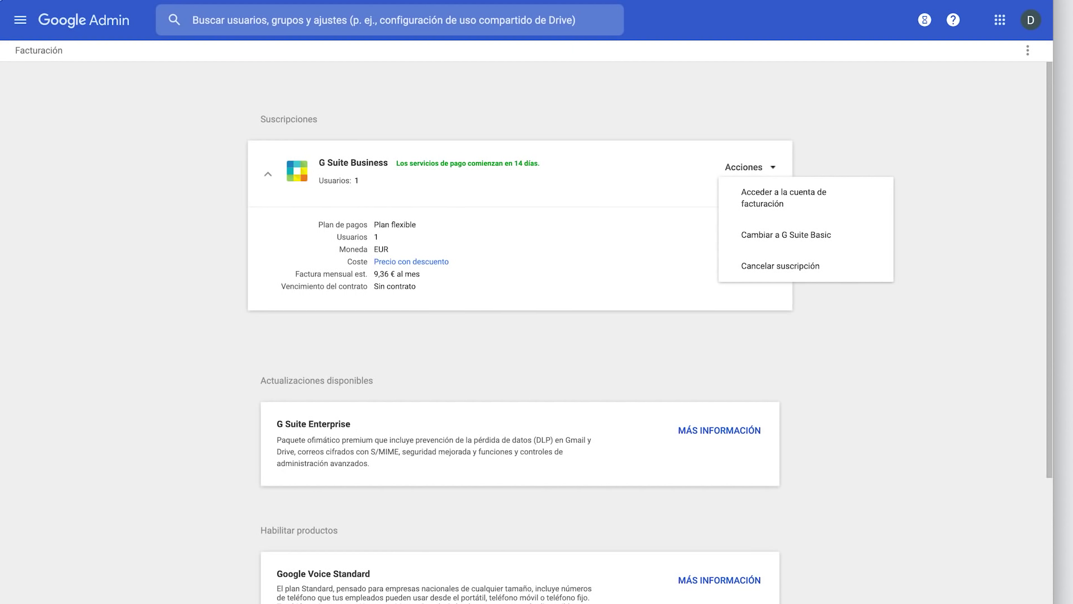
From Admin billing, choose to change the subscription to G Suite Basic.
{"action": "key", "text": "alt+Left"}
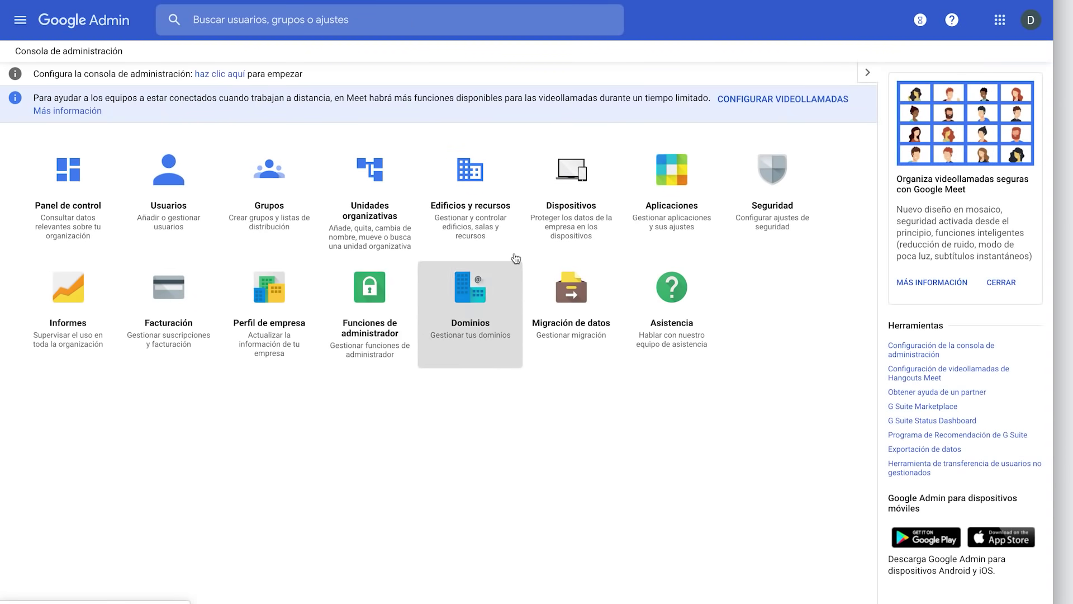
{"action": "left_click", "coordinate": [200, 303]}
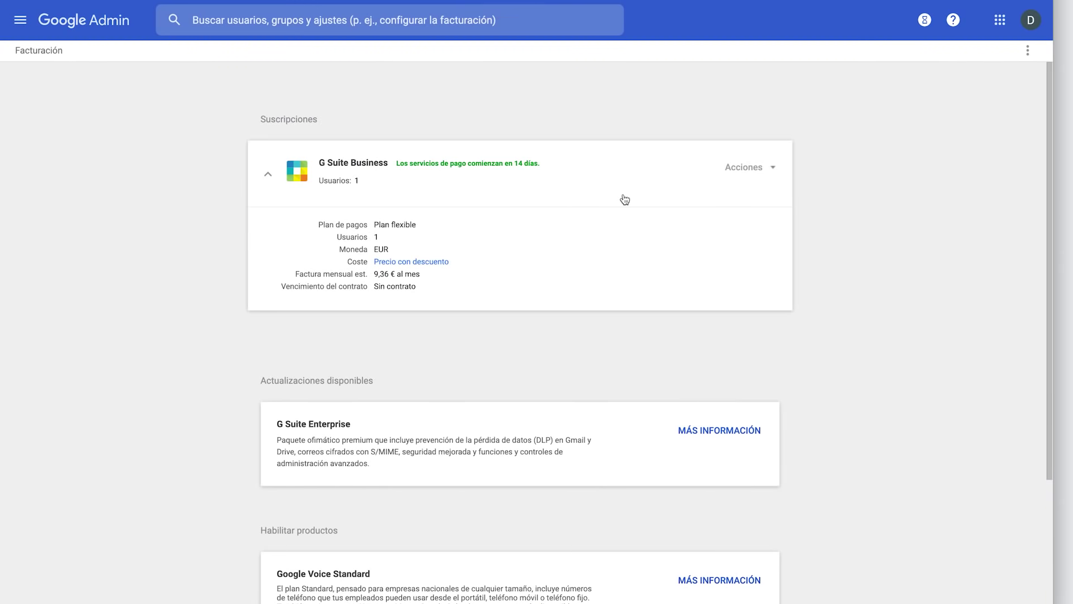
{"action": "left_click", "coordinate": [760, 169]}
{"action": "left_click", "coordinate": [775, 228]}
Confirm and approve the G Suite Basic order at 4,68 € per user monthly.
{"action": "scroll", "coordinate": [608, 261], "scroll_direction": "down", "scroll_amount": 1}
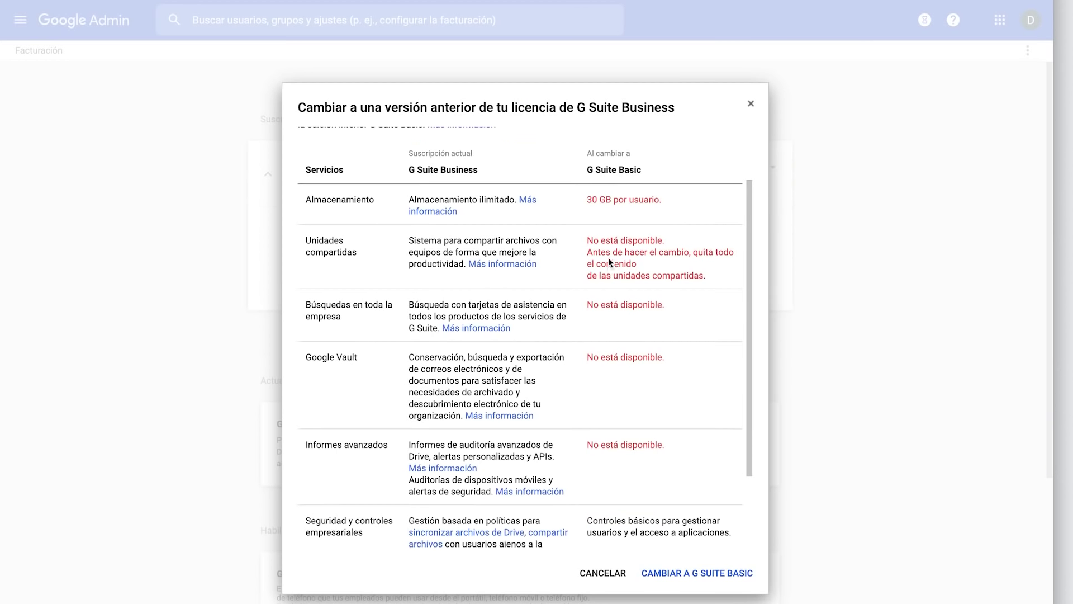
{"action": "scroll", "coordinate": [622, 320], "scroll_direction": "down", "scroll_amount": 2}
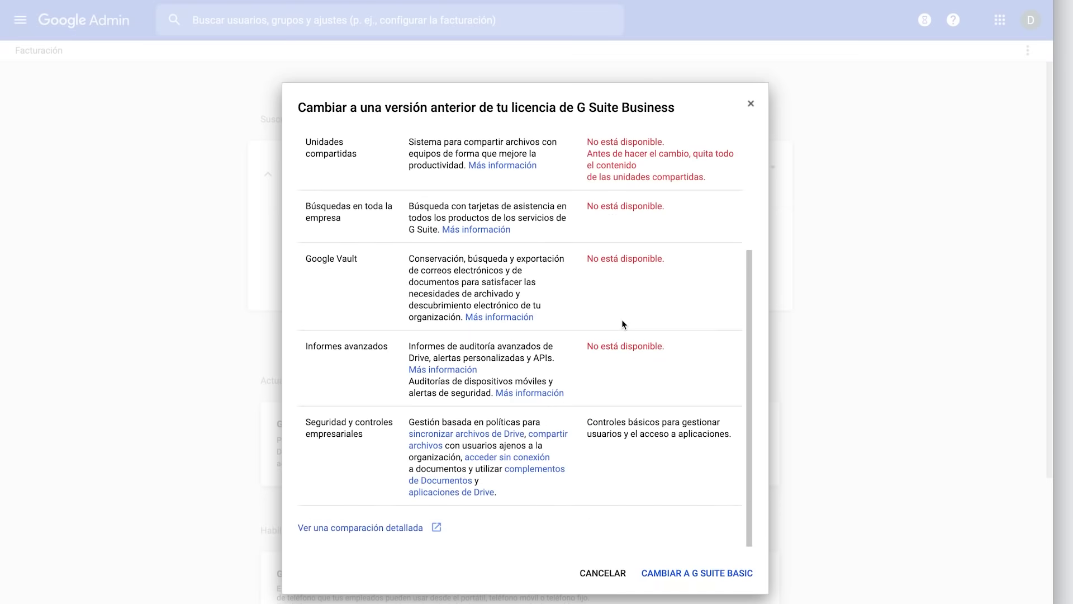
{"action": "left_click", "coordinate": [670, 568]}
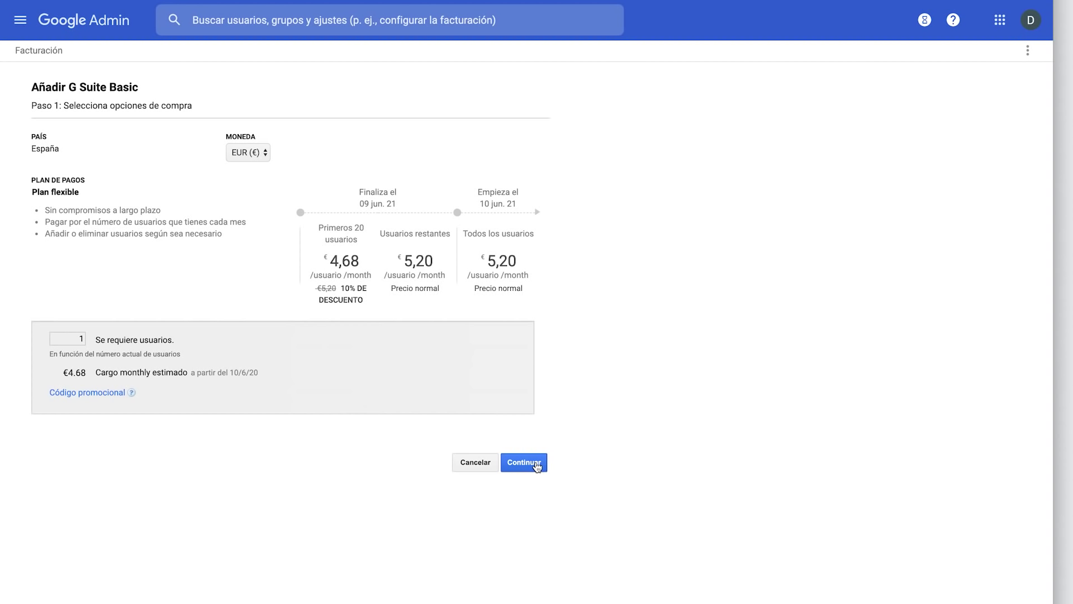
{"action": "left_click", "coordinate": [523, 462]}
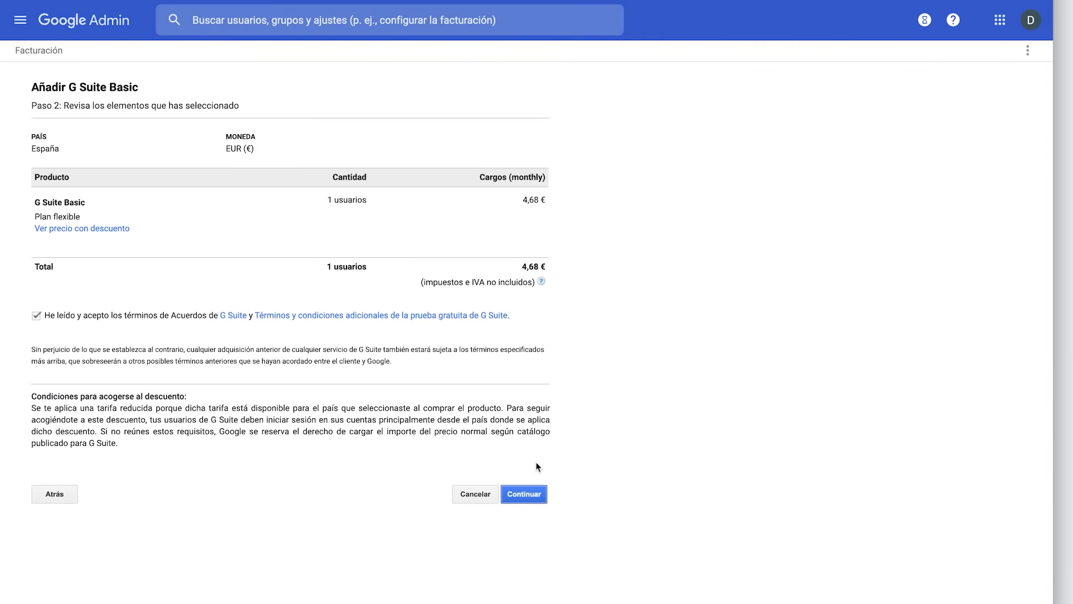
{"action": "left_click", "coordinate": [504, 499]}
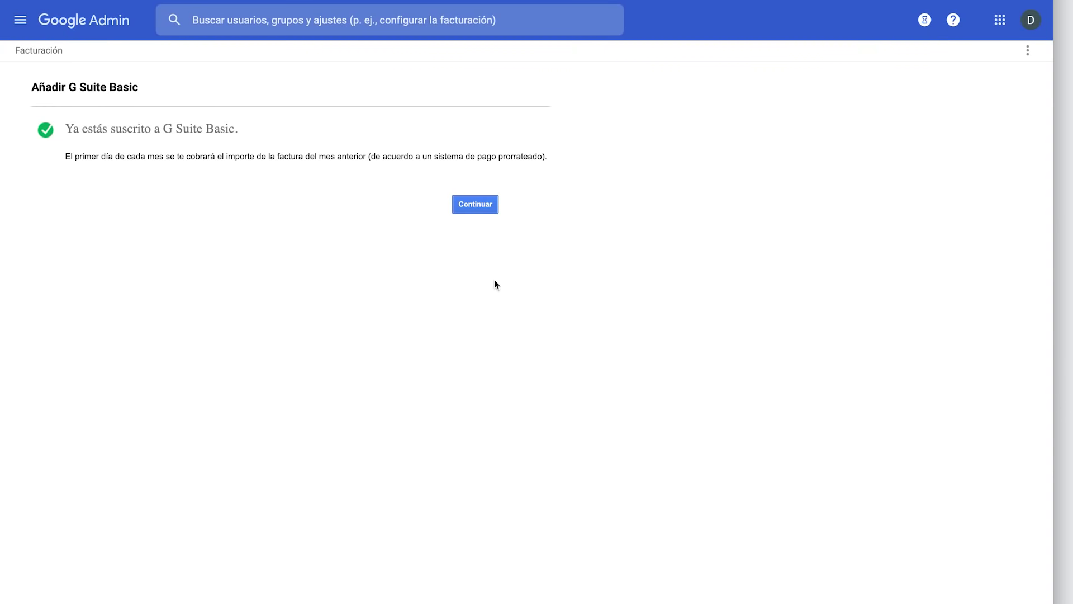
{"action": "left_click", "coordinate": [459, 210]}
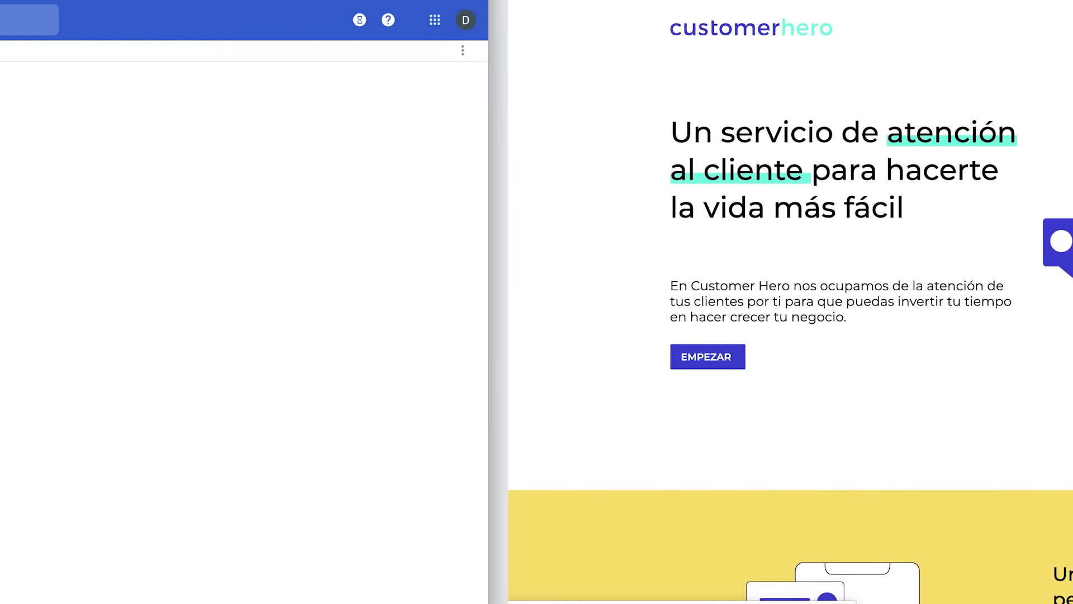